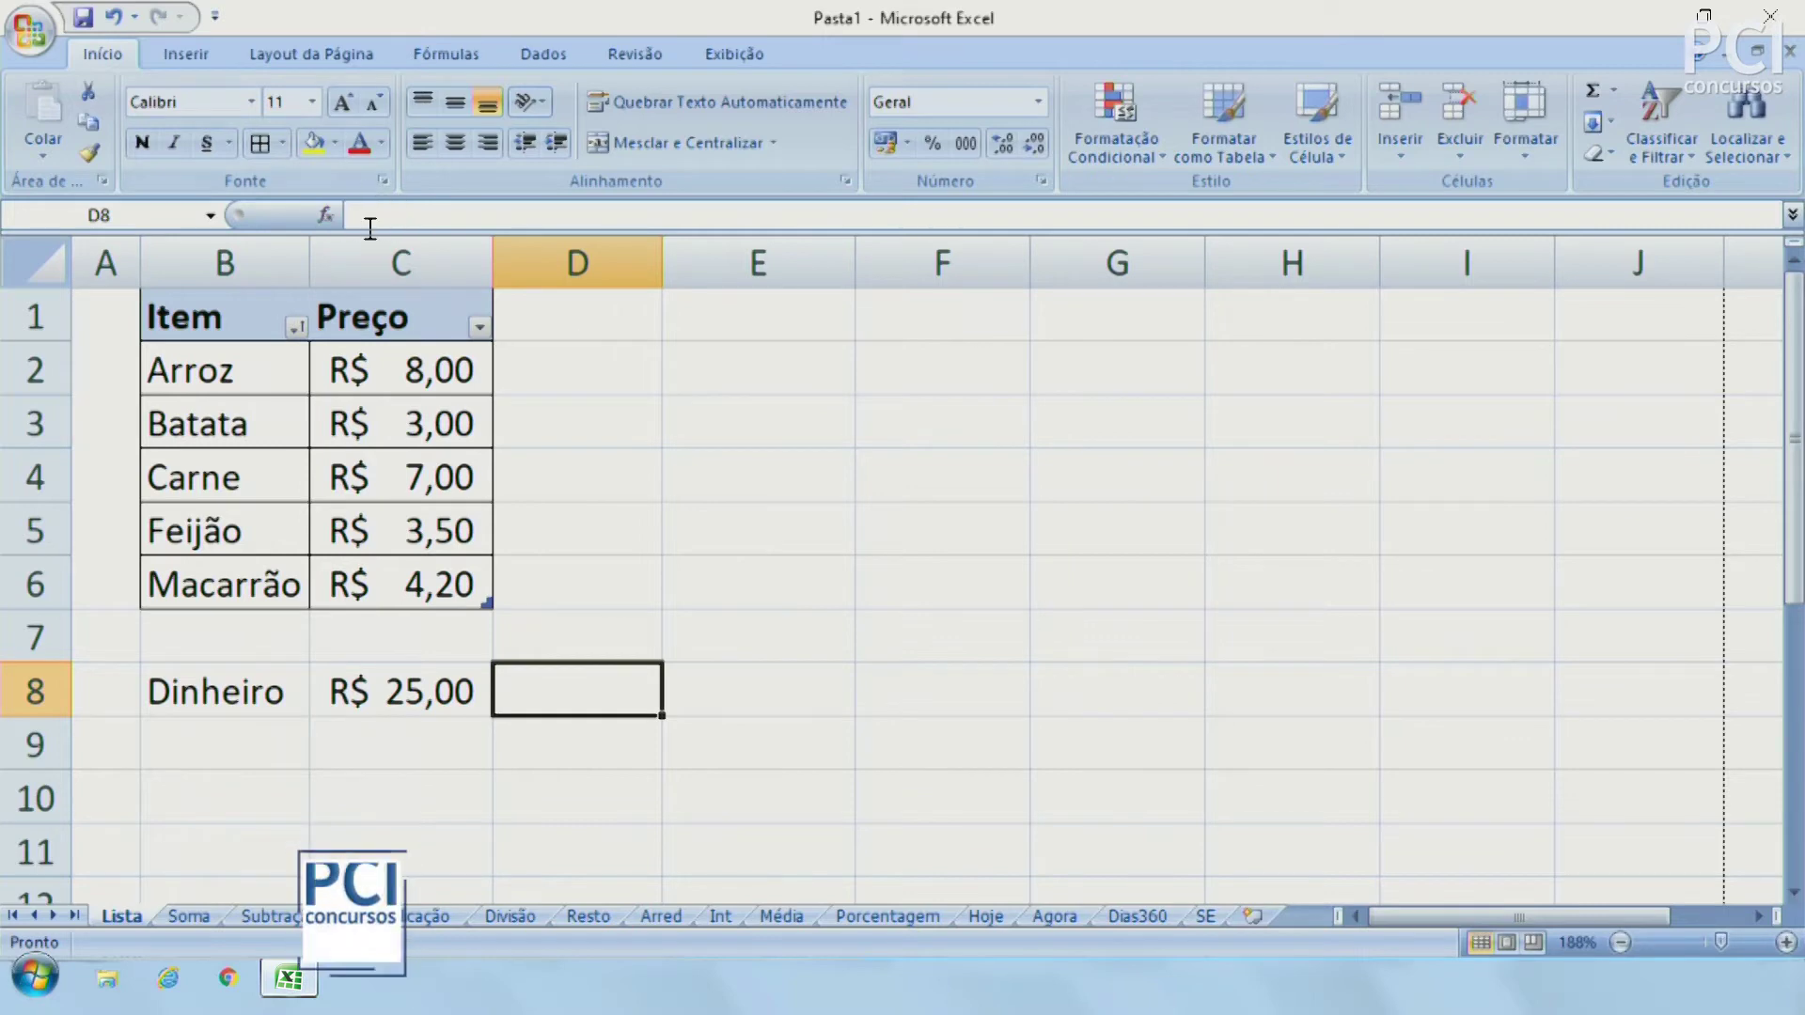
{"action": "left_click", "coordinate": [688, 432]}
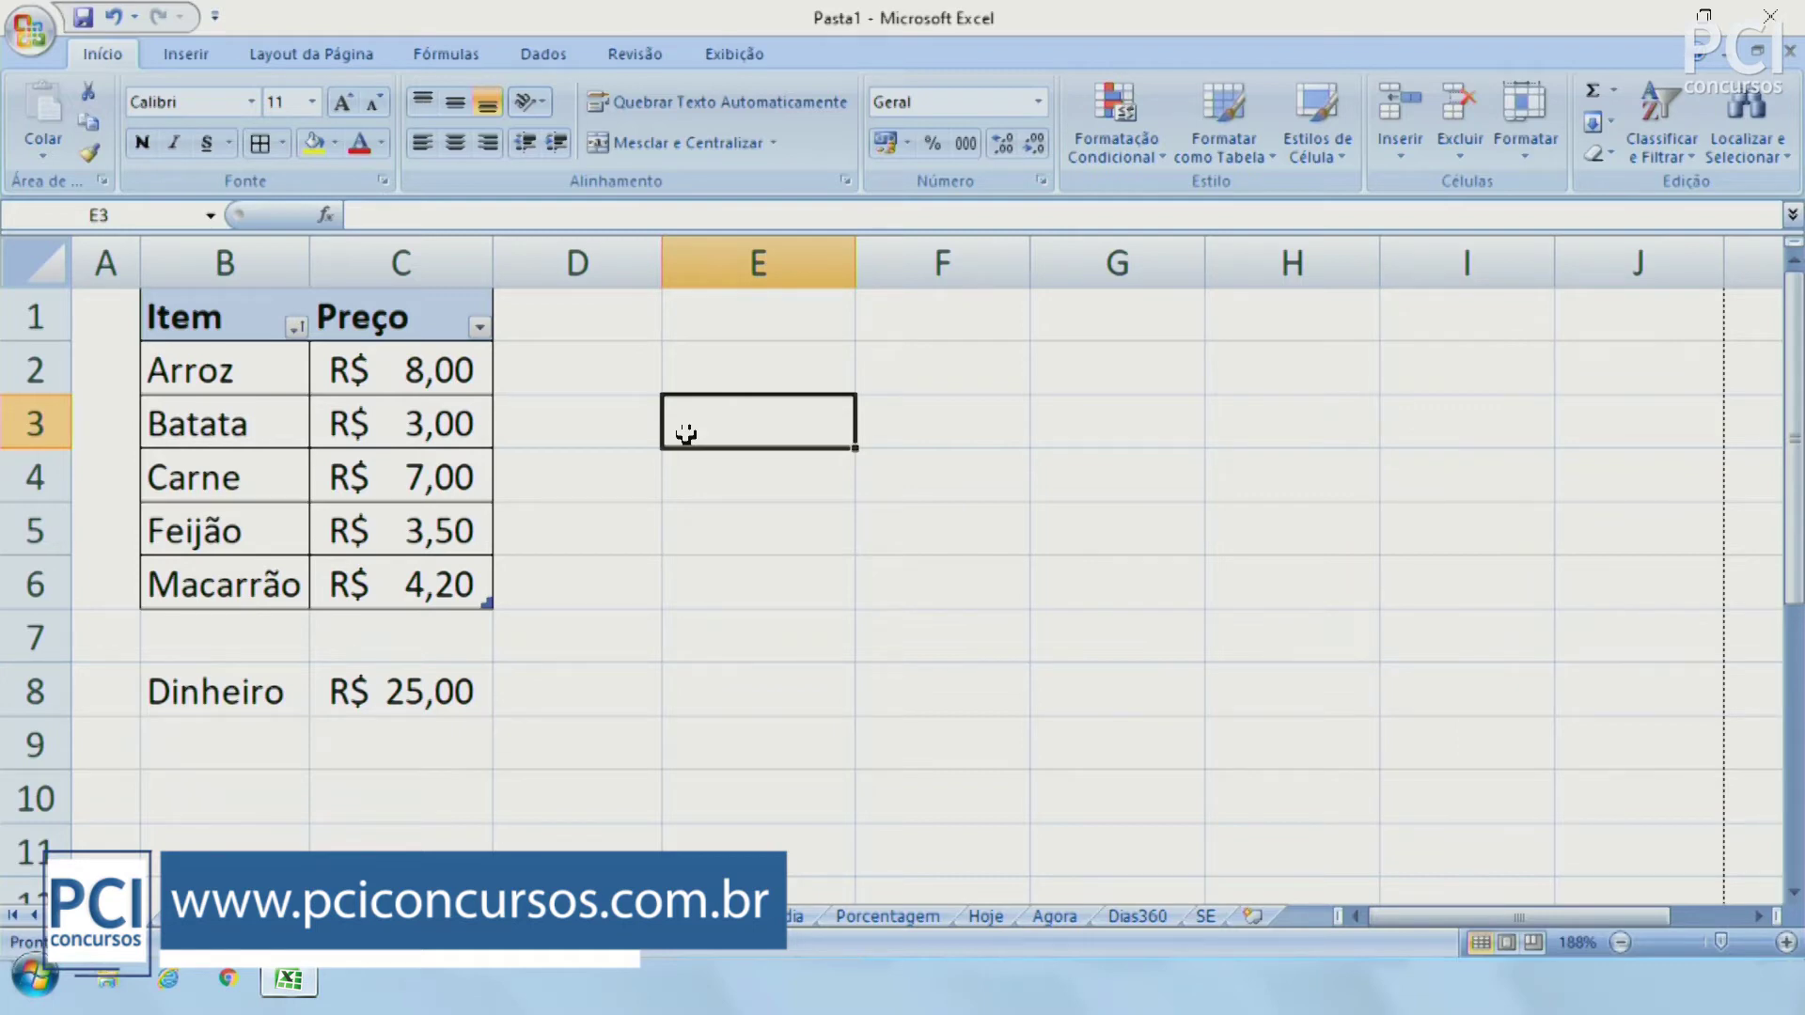
{"action": "left_click", "coordinate": [371, 214]}
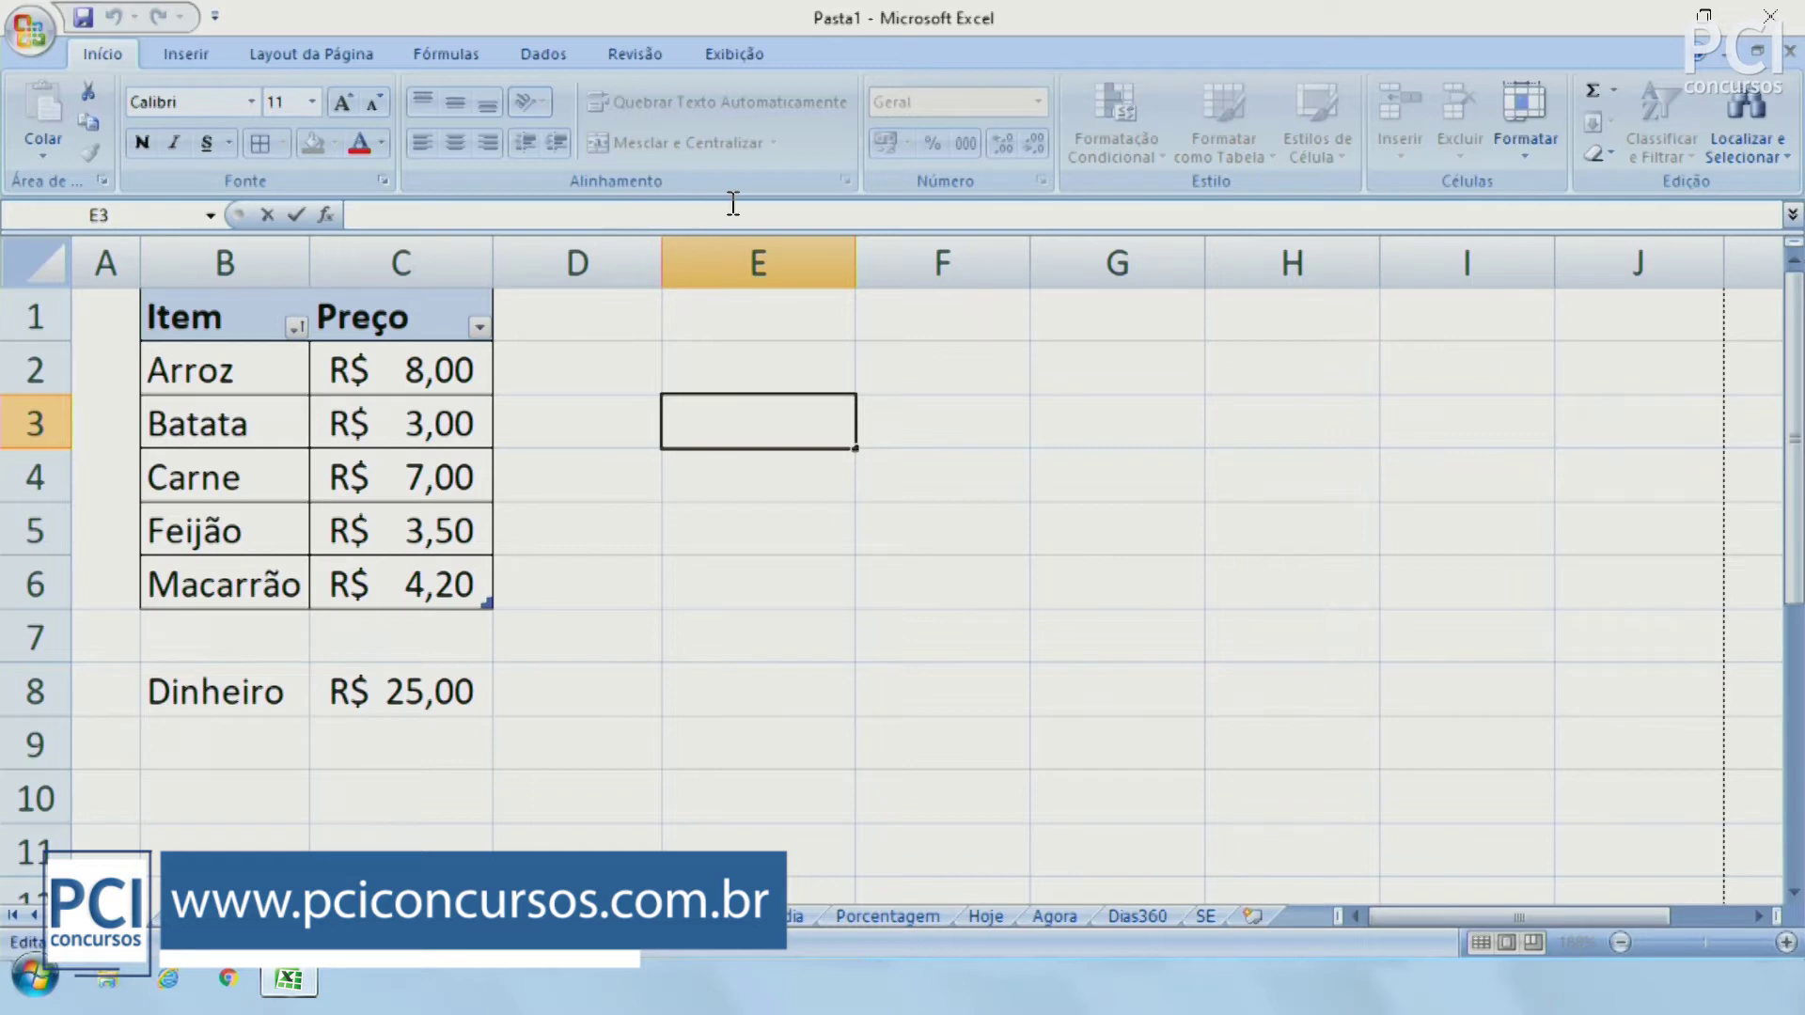
{"action": "left_click", "coordinate": [806, 517]}
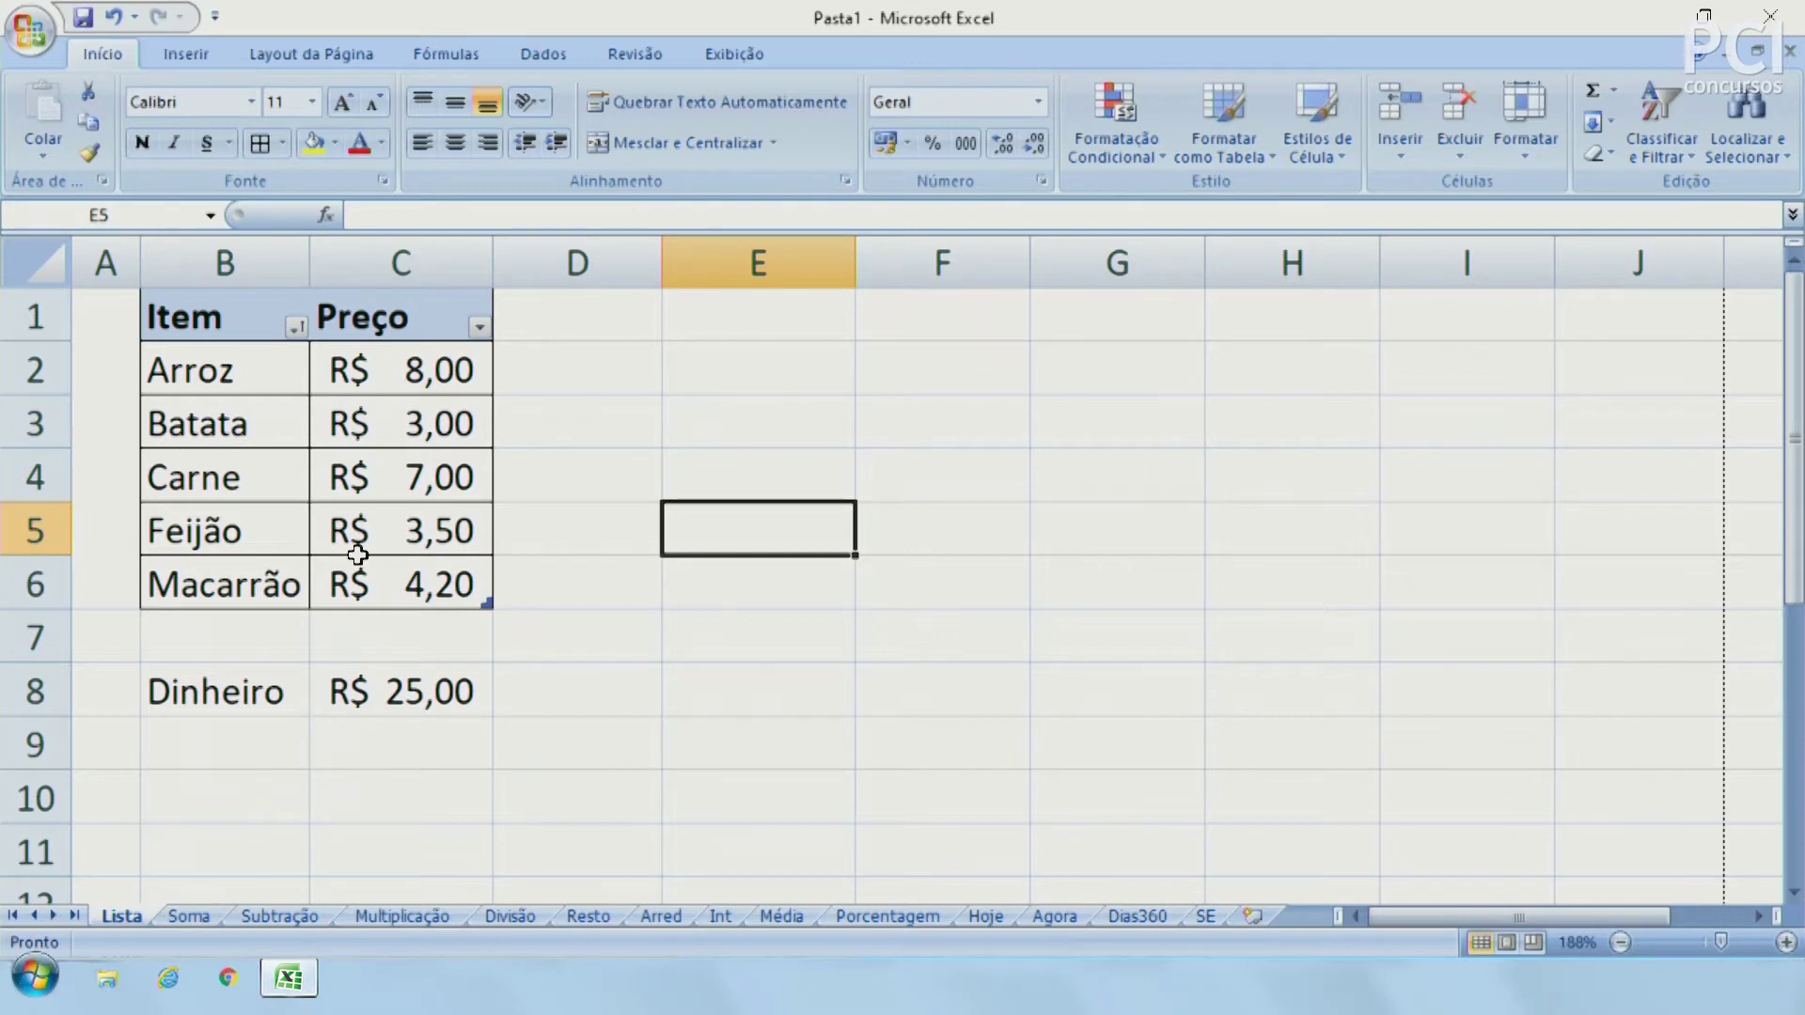
Insert a blank row above the Dinheiro row (row 8) of the Lista sheet
{"action": "right_click", "coordinate": [49, 691]}
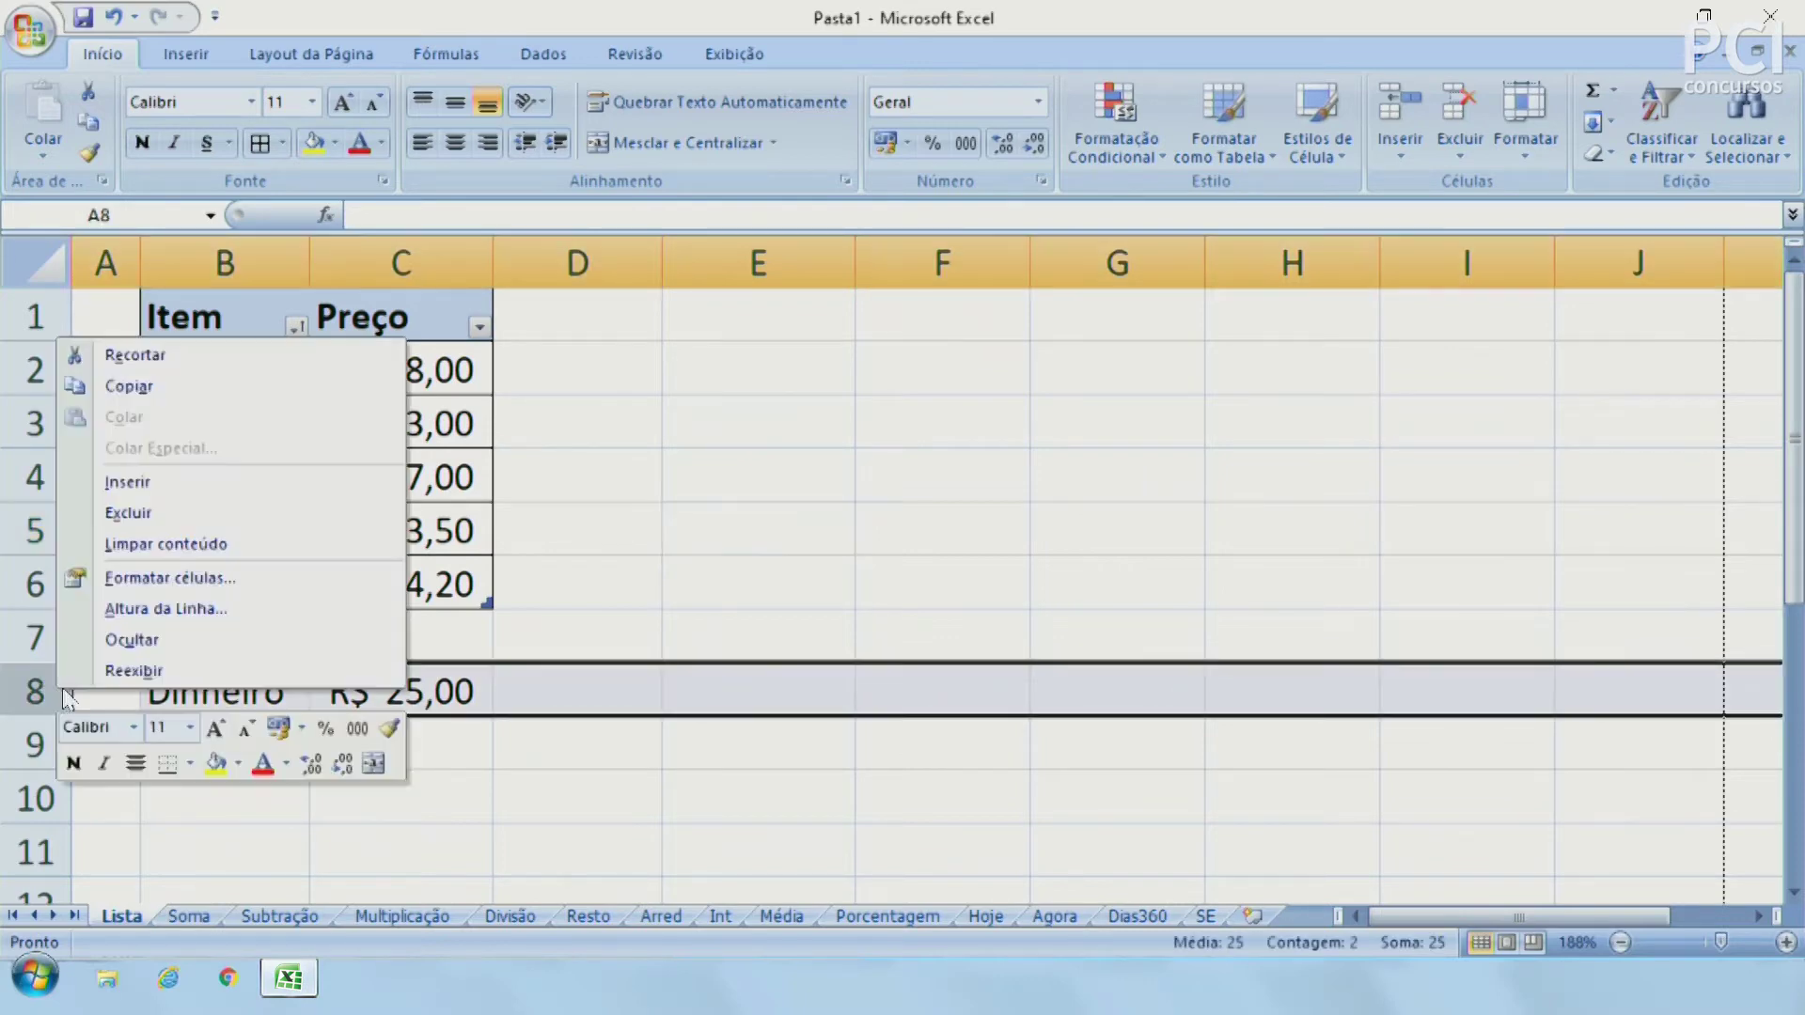
{"action": "left_click", "coordinate": [196, 481]}
{"action": "left_click", "coordinate": [585, 528]}
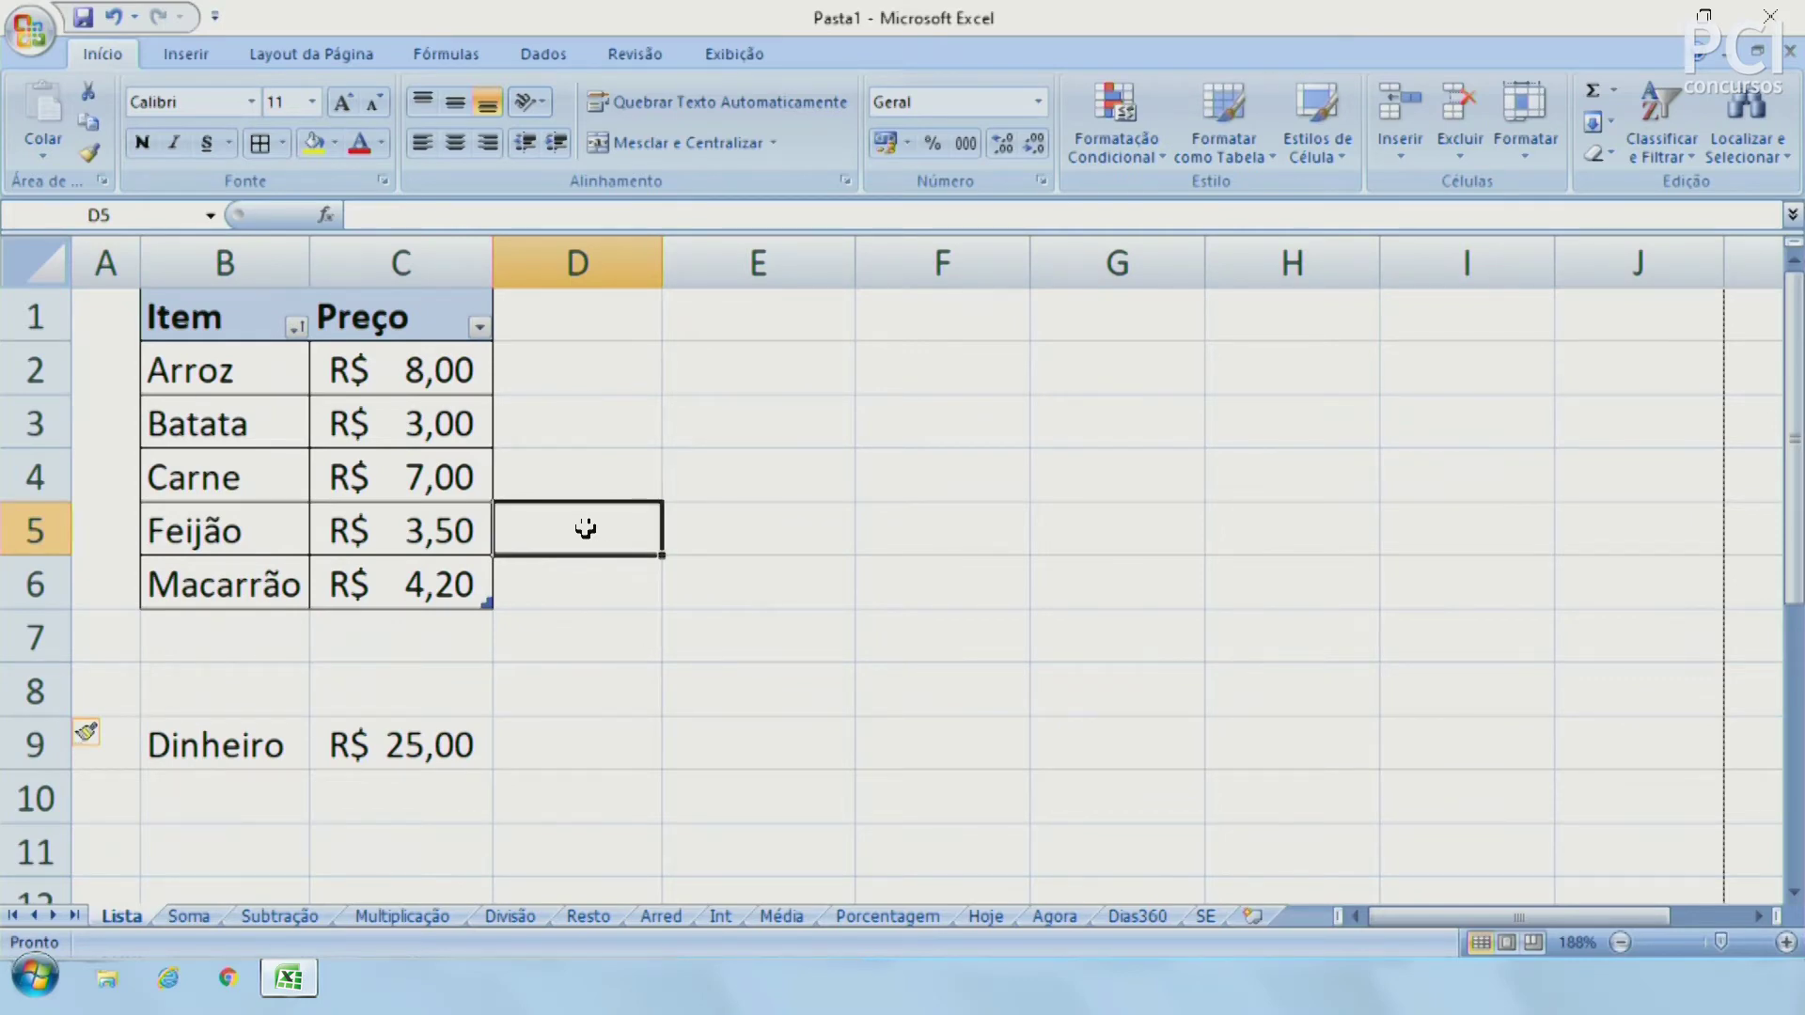
{"action": "left_click", "coordinate": [470, 641]}
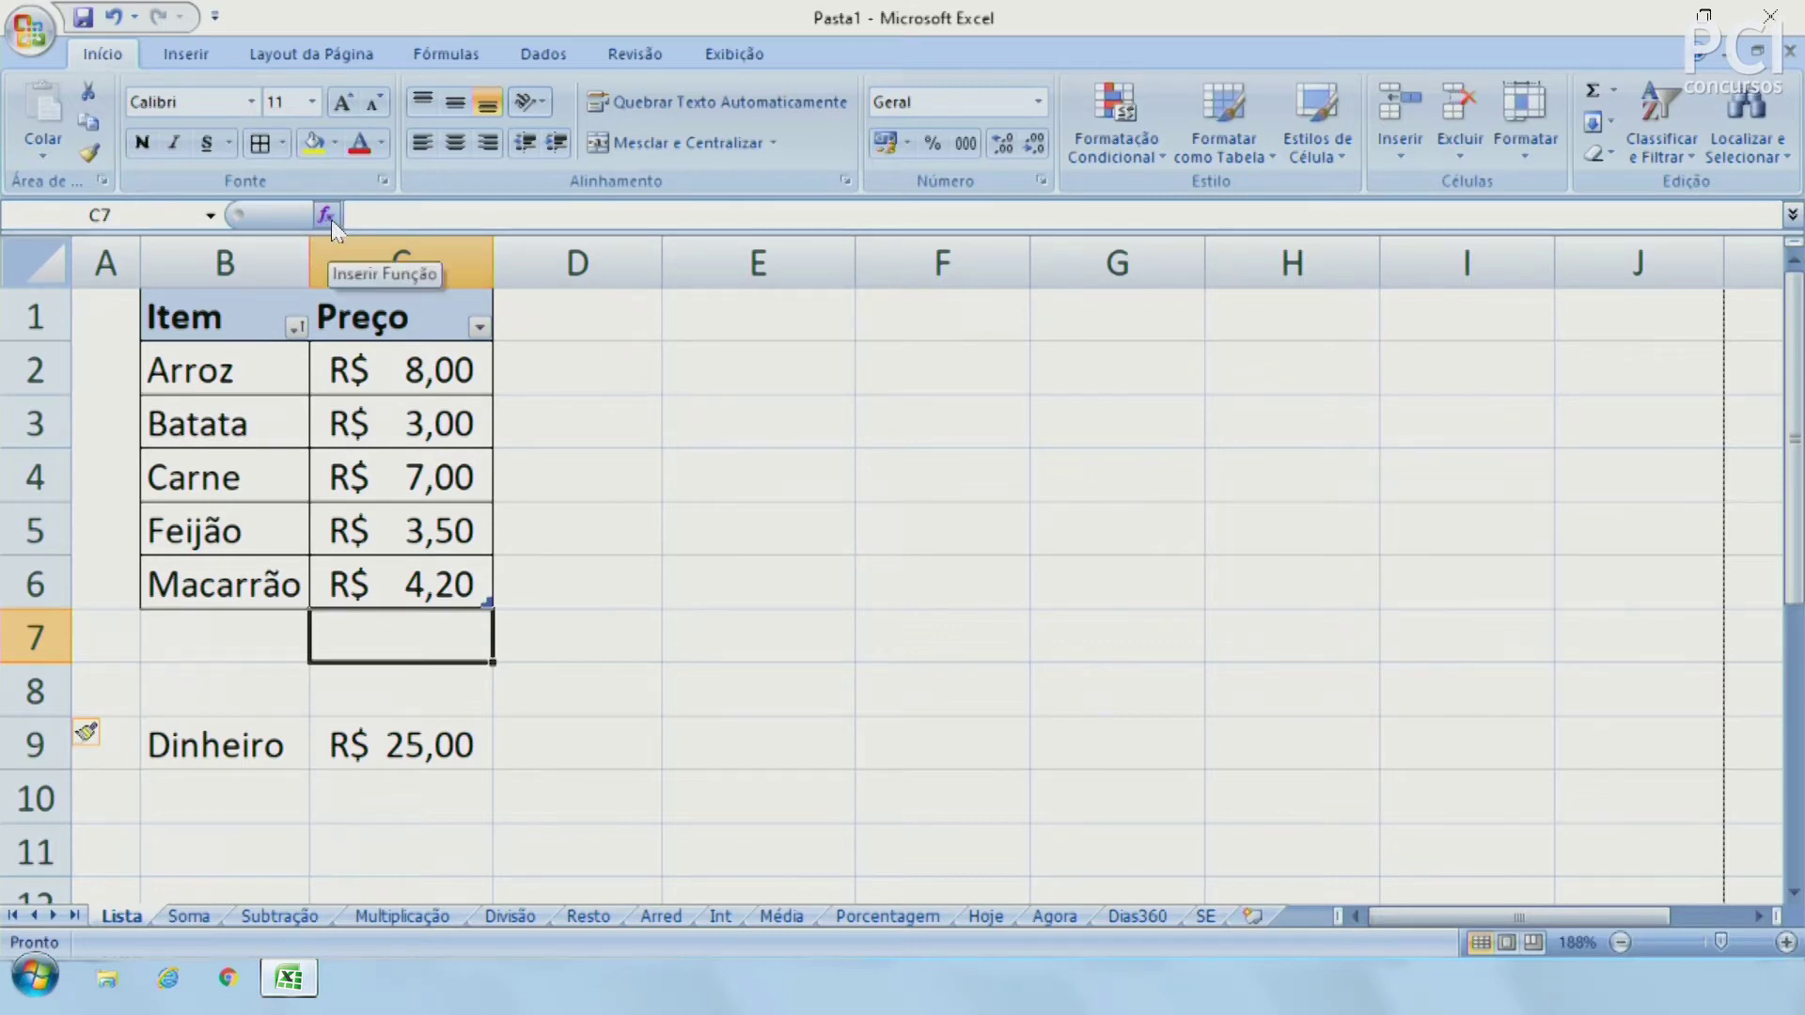
{"action": "left_click", "coordinate": [384, 214]}
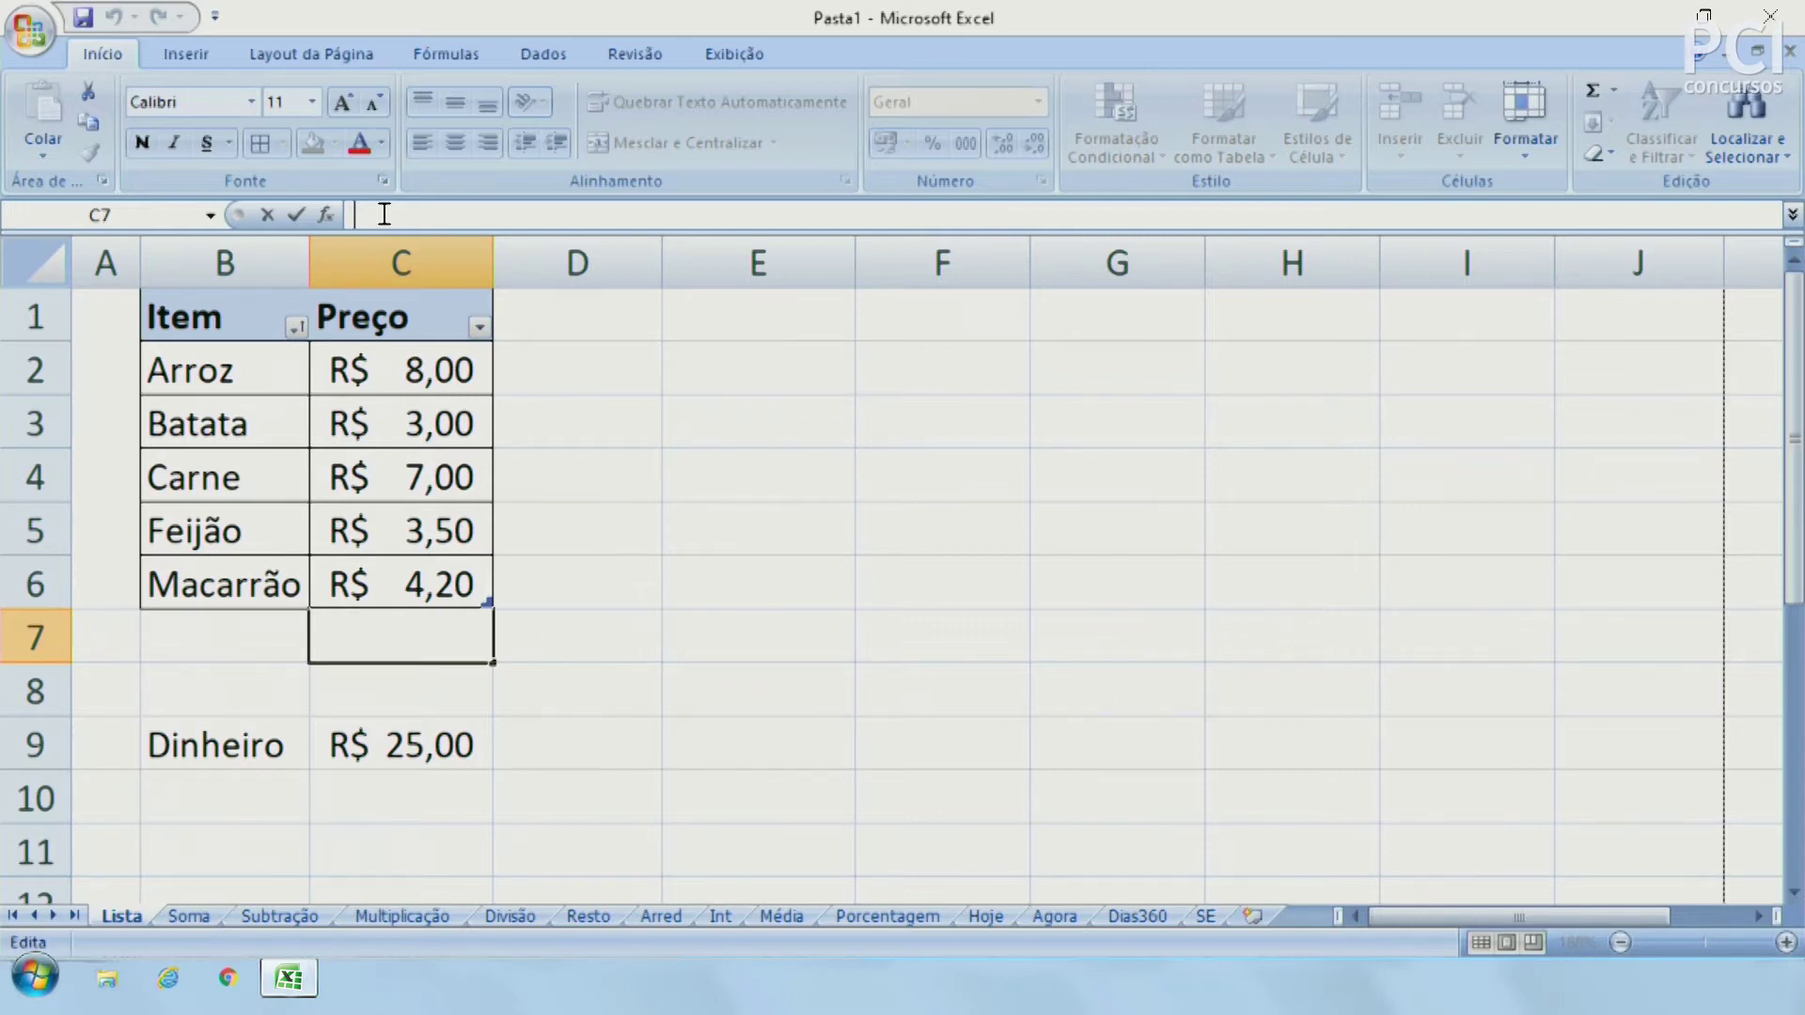
{"action": "left_click", "coordinate": [606, 660]}
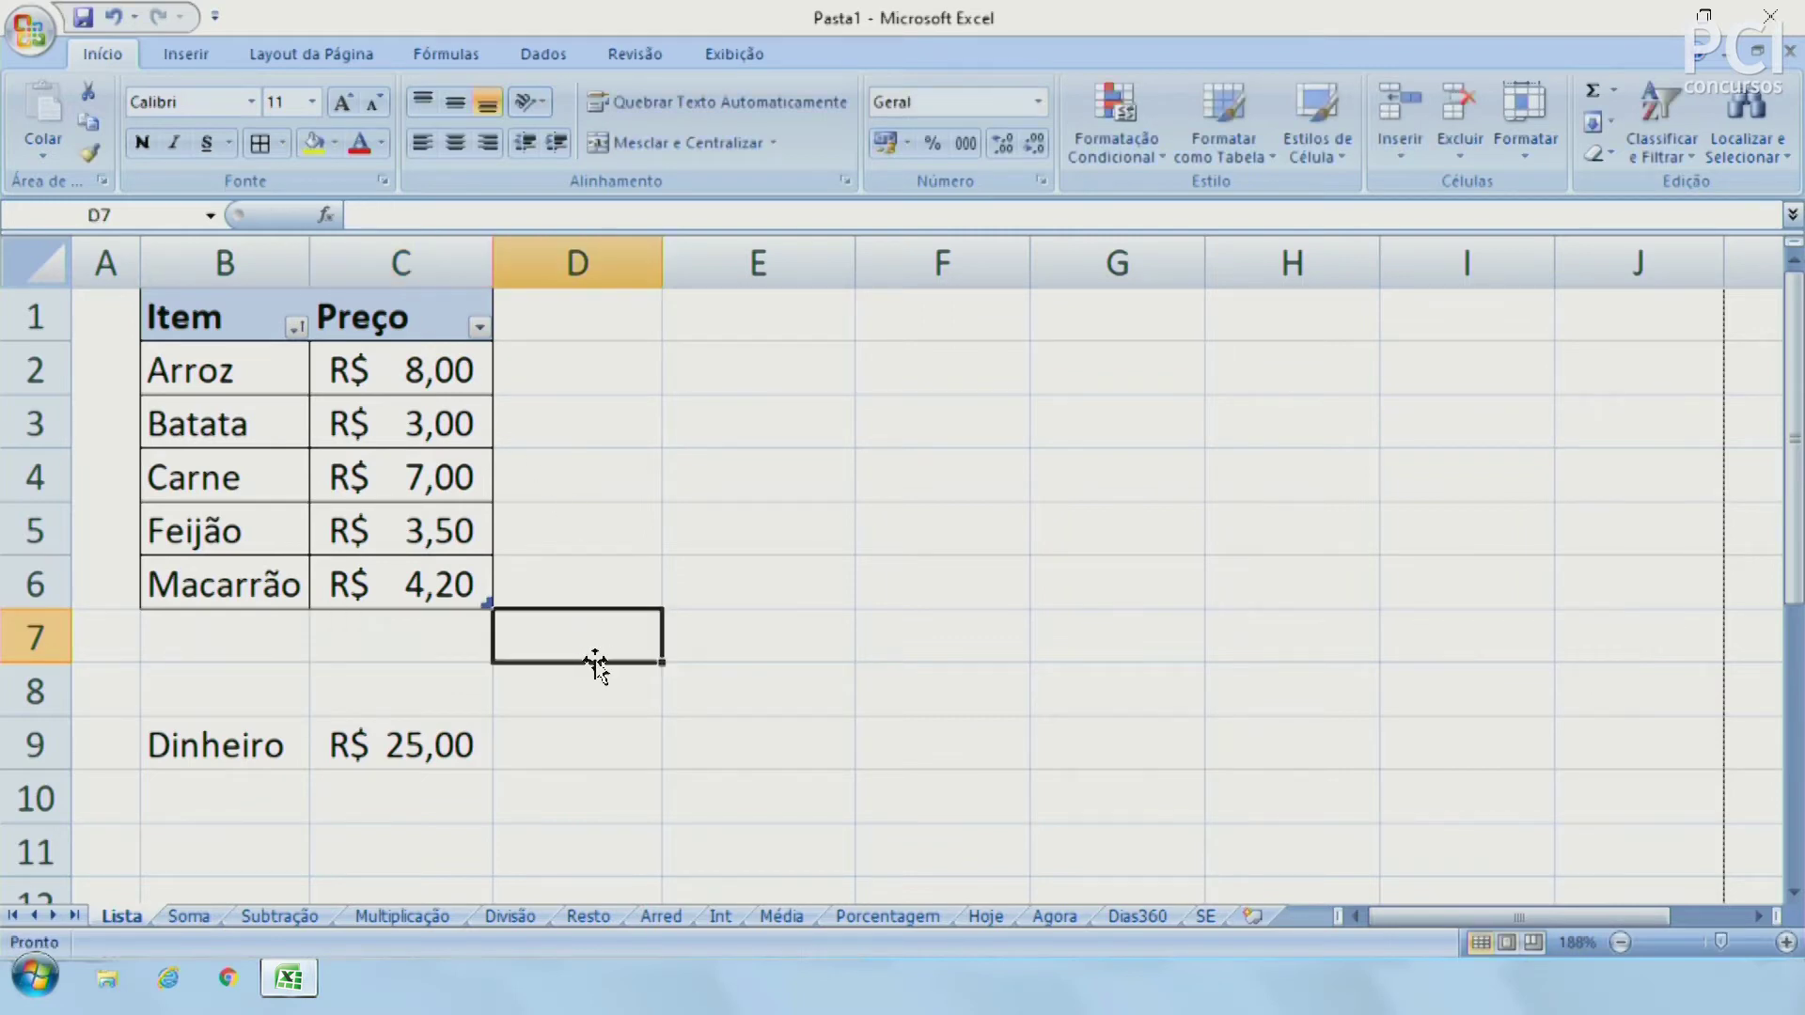
{"action": "left_click", "coordinate": [457, 650]}
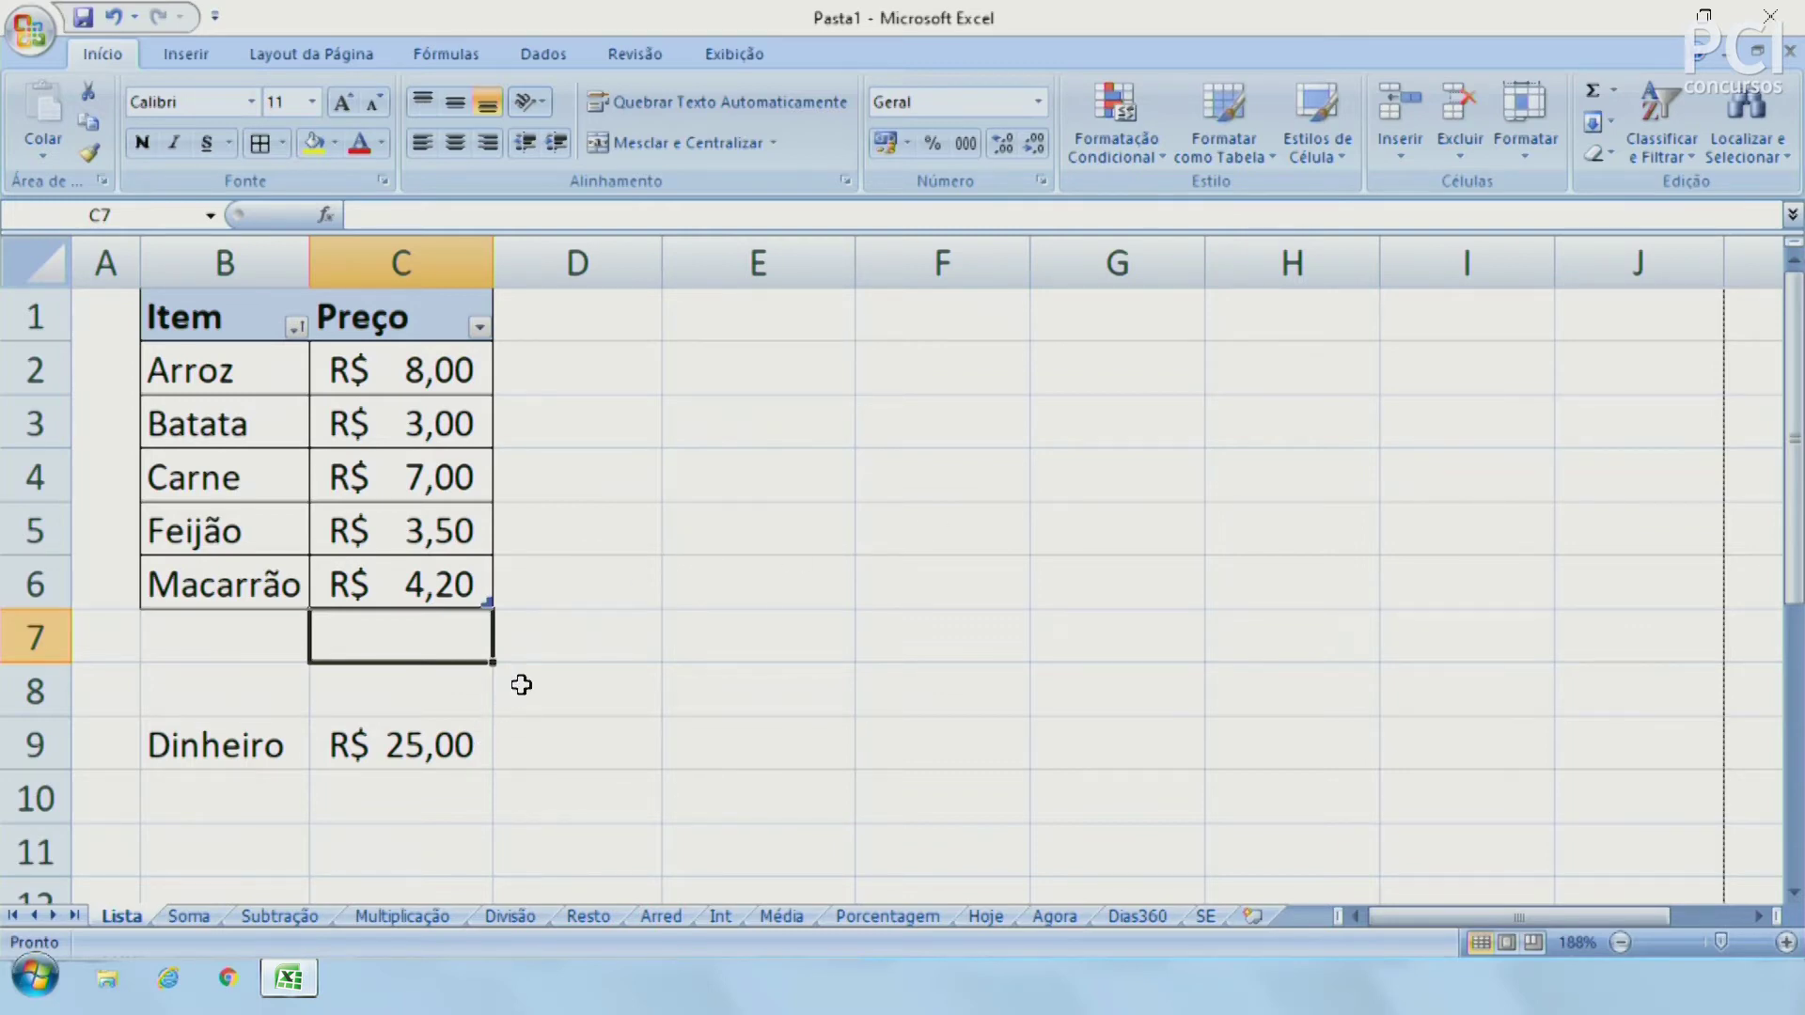
Examine the listed items and their prices against the available Dinheiro amount
{"action": "left_click_drag", "start_coordinate": [248, 380], "coordinate": [365, 569]}
{"action": "left_click", "coordinate": [758, 568]}
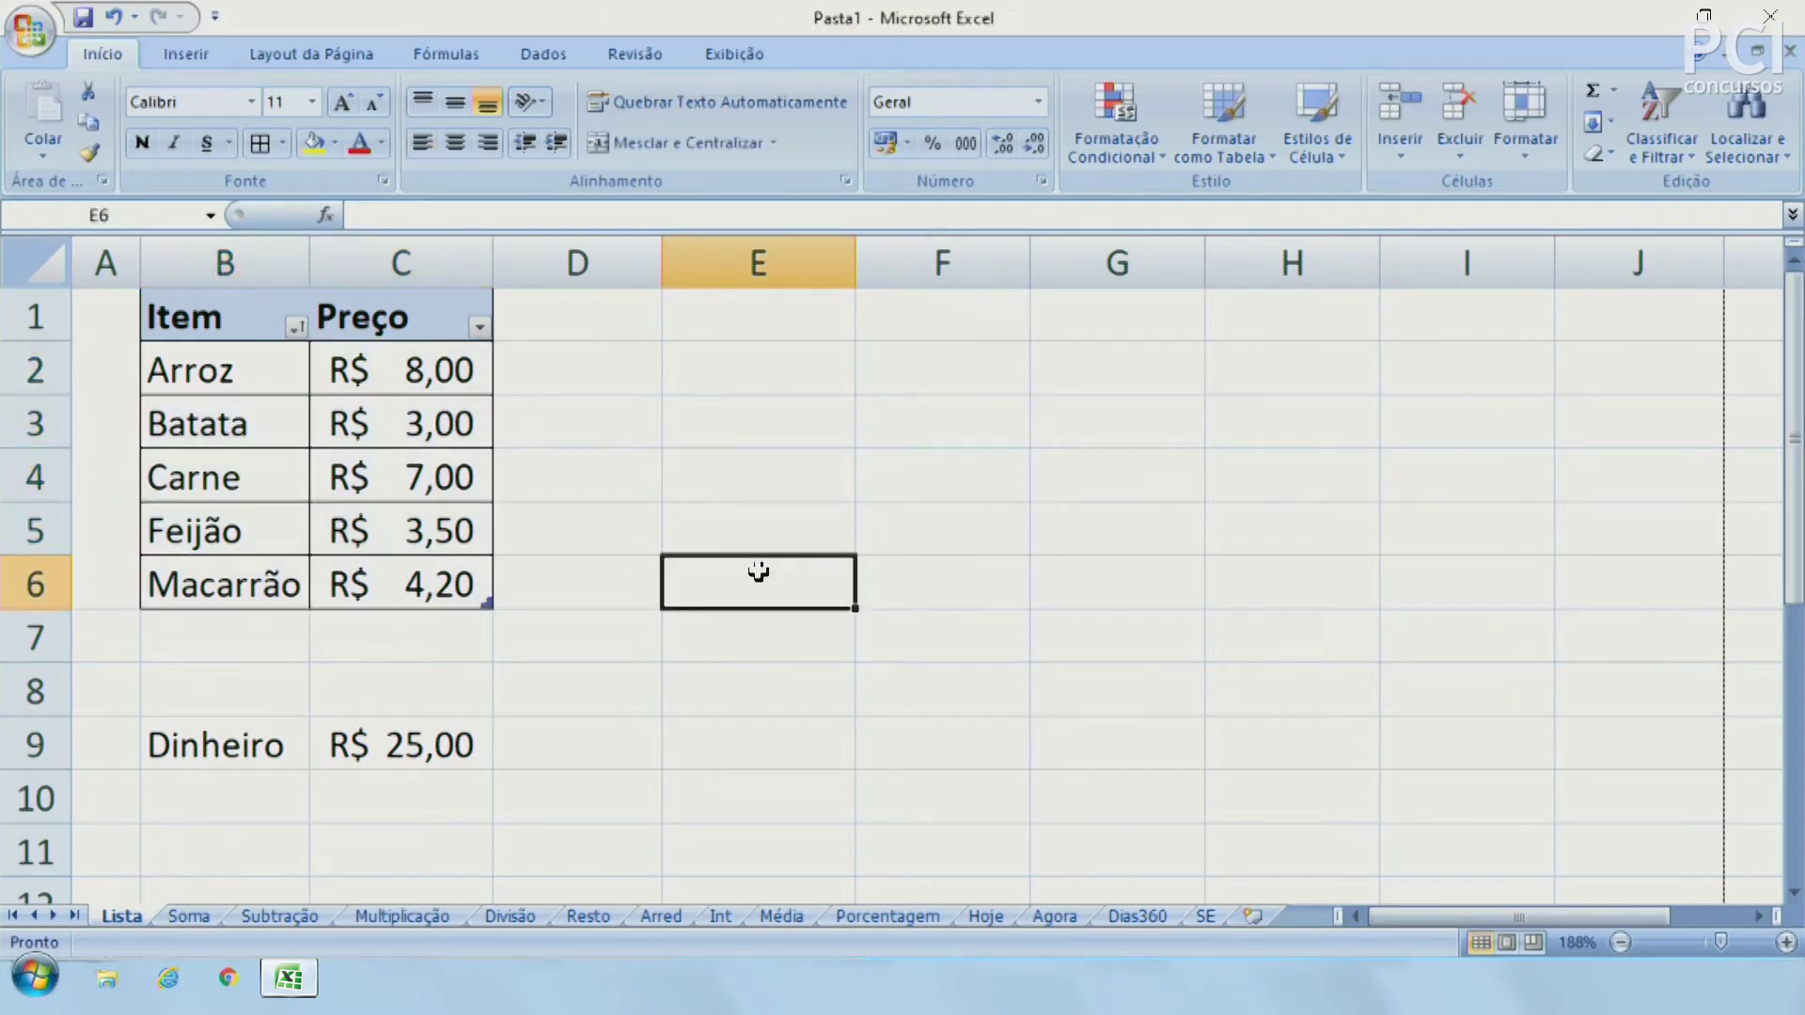
{"action": "left_click", "coordinate": [245, 757]}
{"action": "left_click", "coordinate": [386, 749]}
{"action": "left_click", "coordinate": [257, 749]}
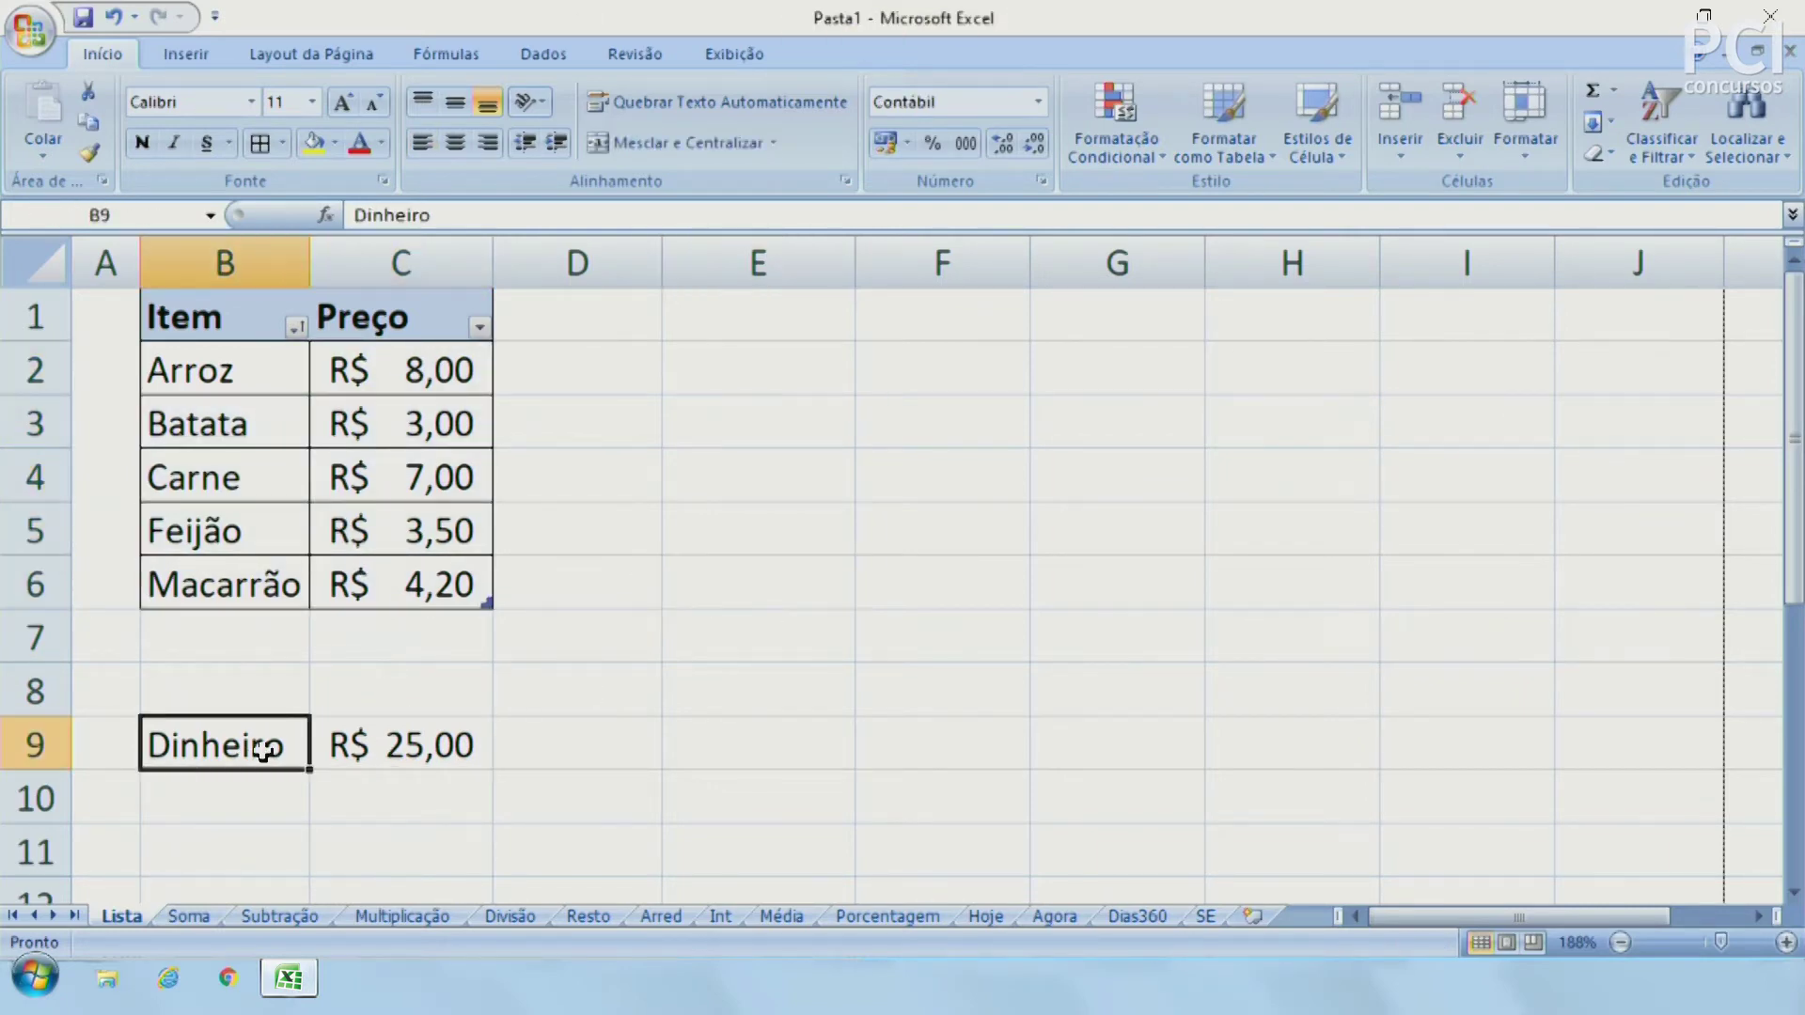
{"action": "left_click", "coordinate": [350, 749]}
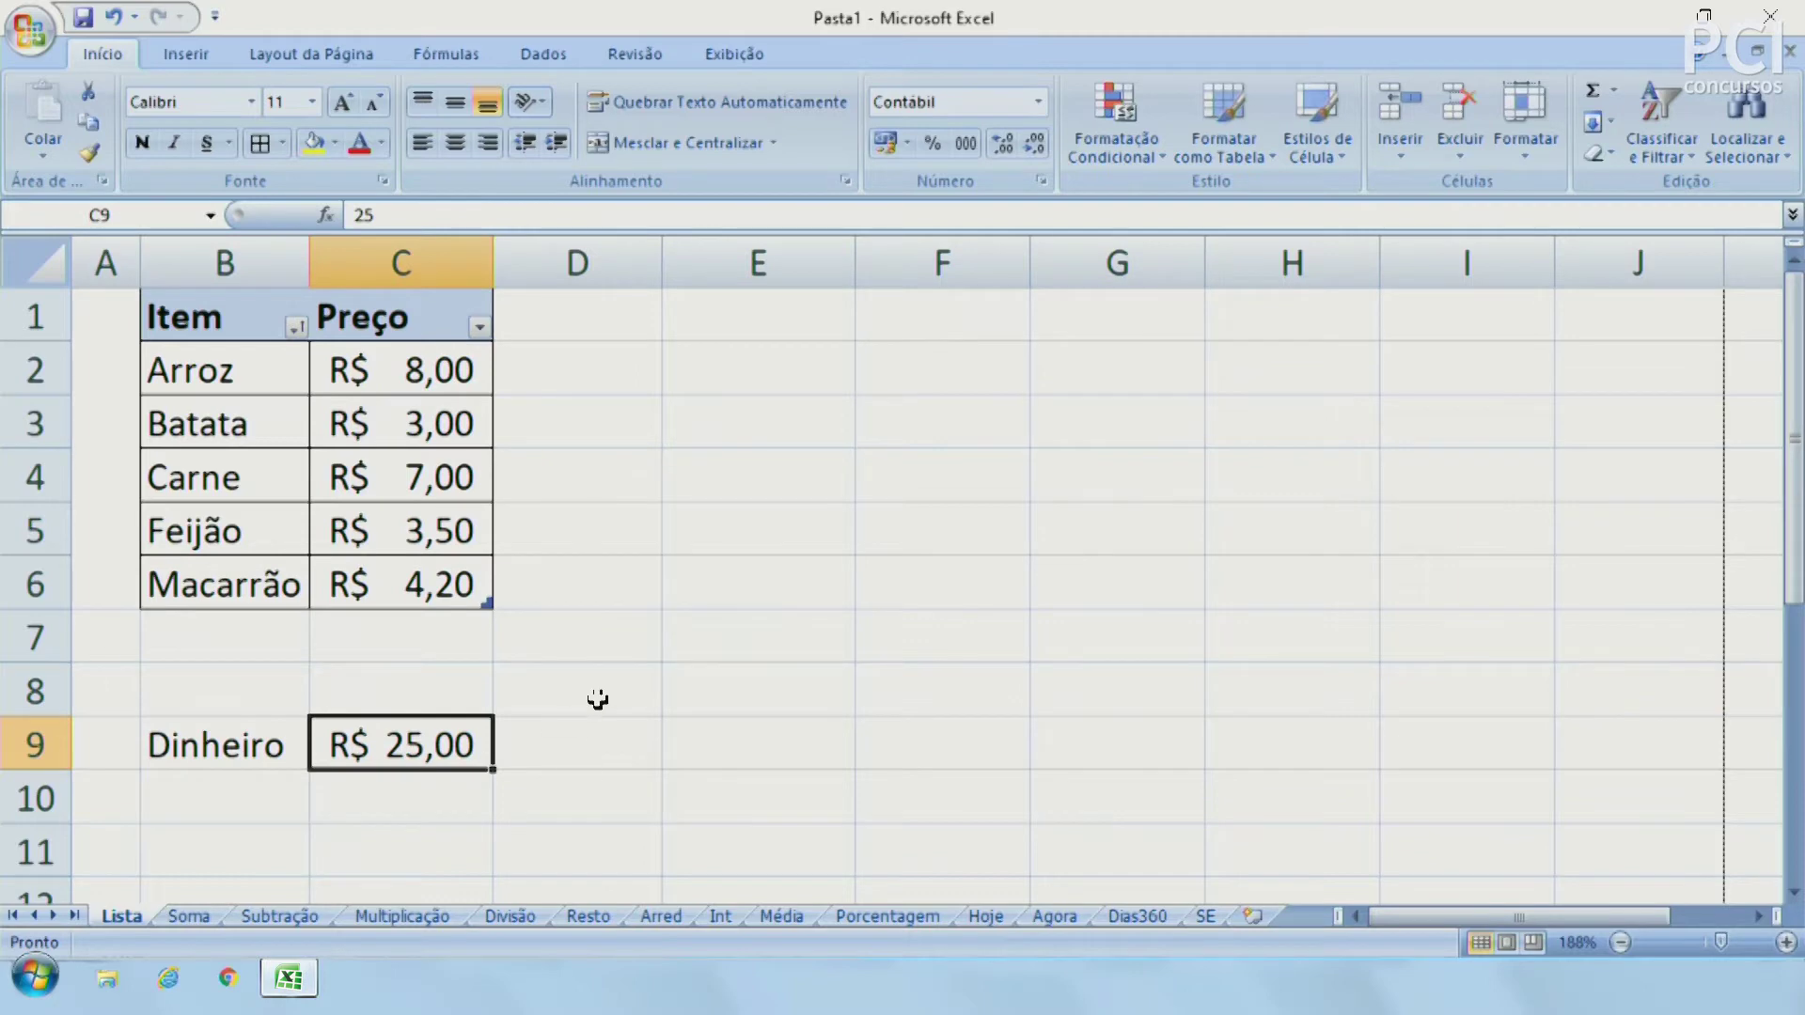
{"action": "left_click_drag", "start_coordinate": [419, 576], "coordinate": [387, 384]}
{"action": "left_click", "coordinate": [716, 505]}
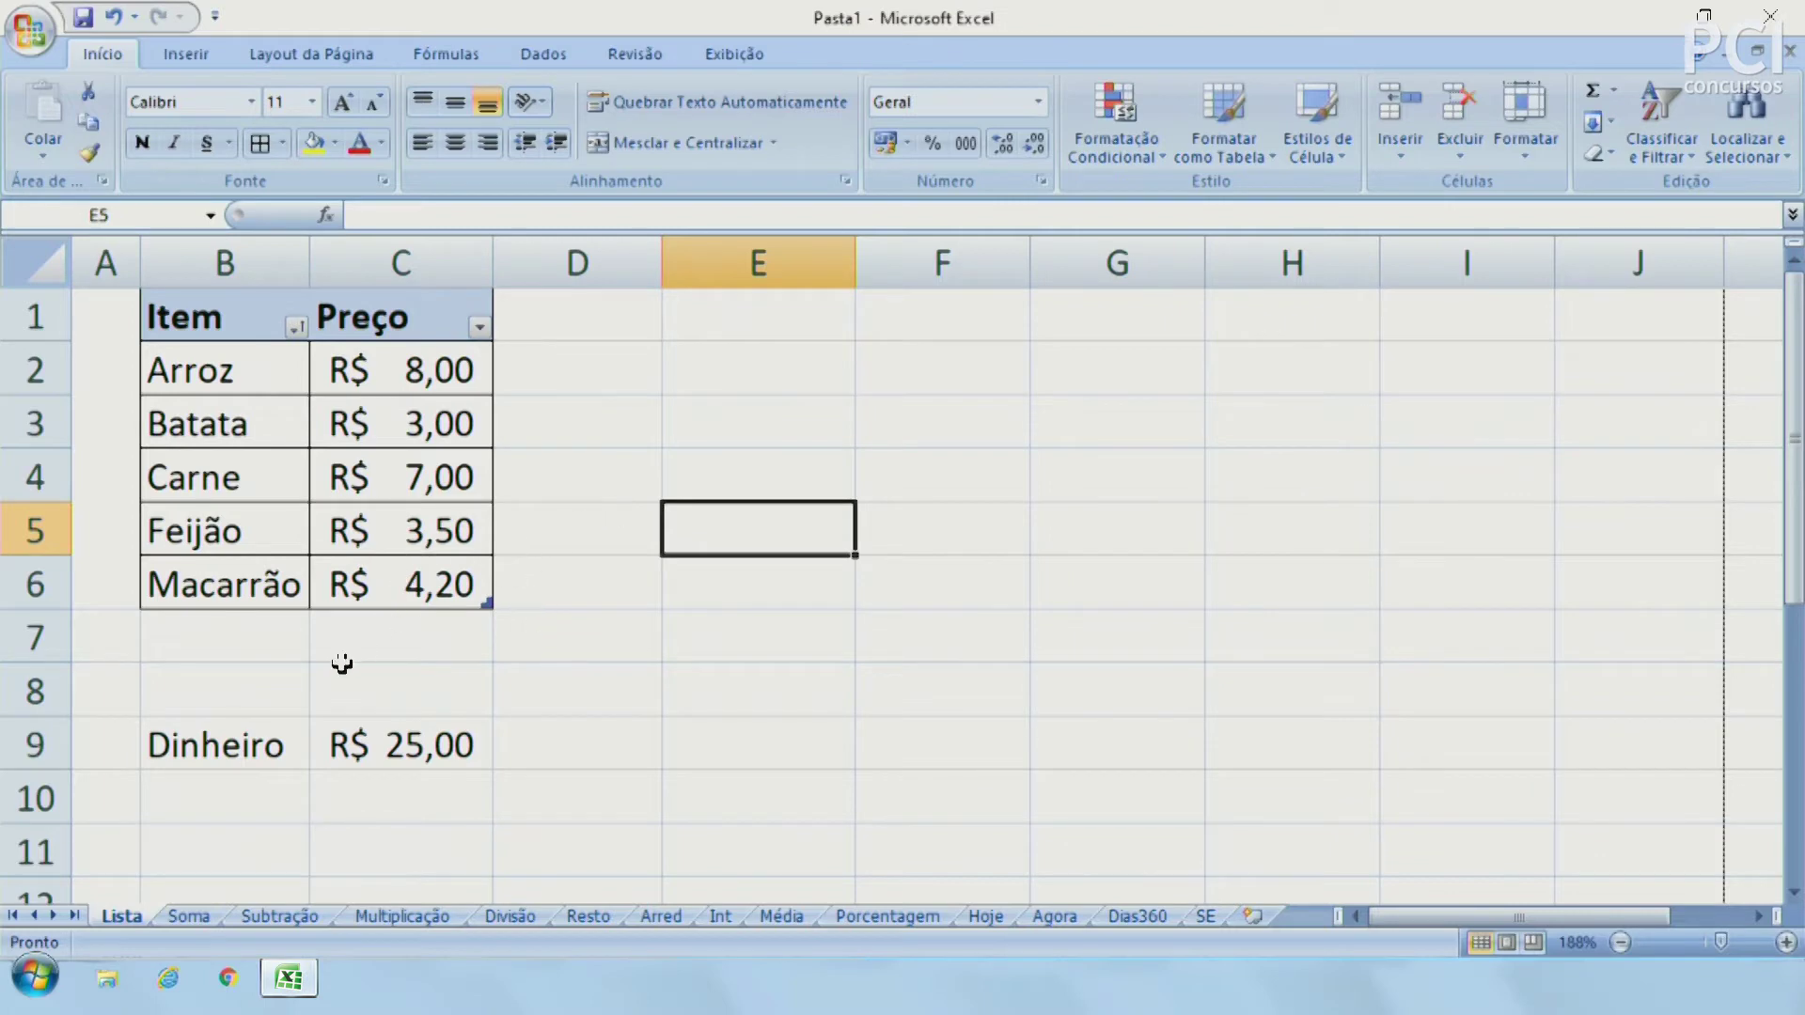
Add the item prices 8 + 3 + 7 + 3,5 + 4,2 in the Windows Calculator, then close it
{"action": "left_click", "coordinate": [404, 653]}
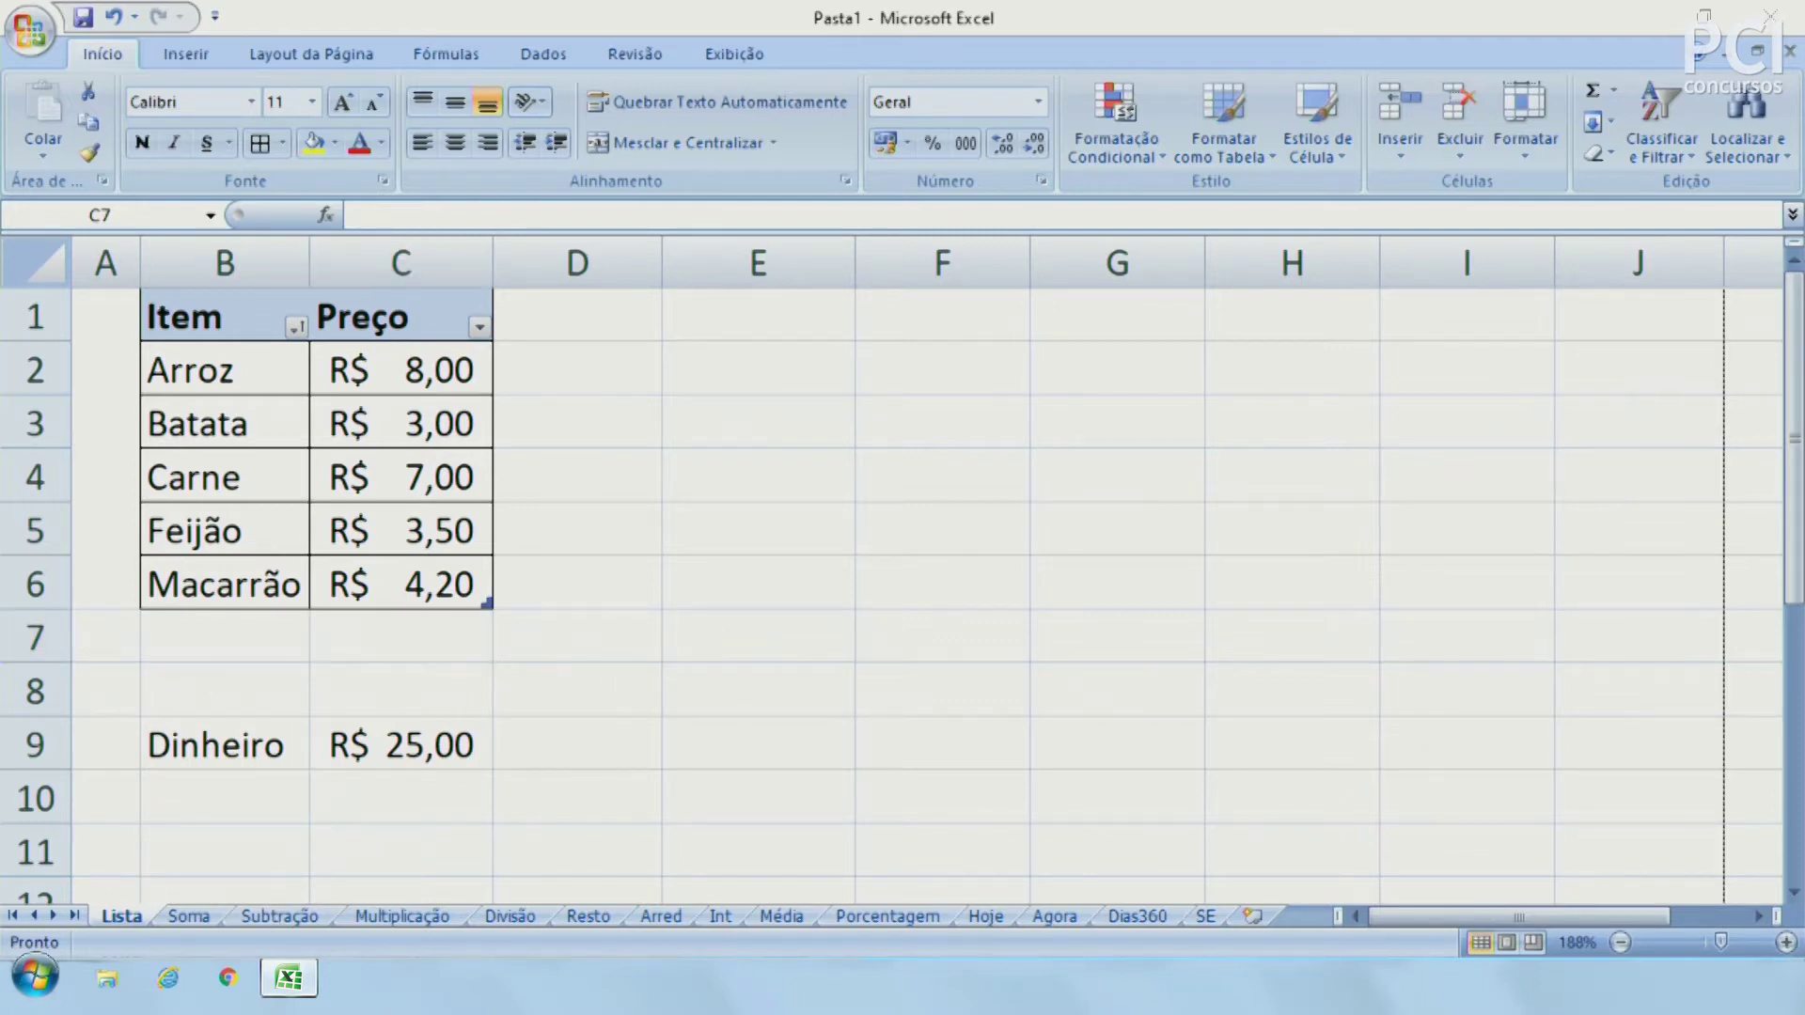
{"action": "left_click_drag", "start_coordinate": [1289, 111], "coordinate": [761, 134]}
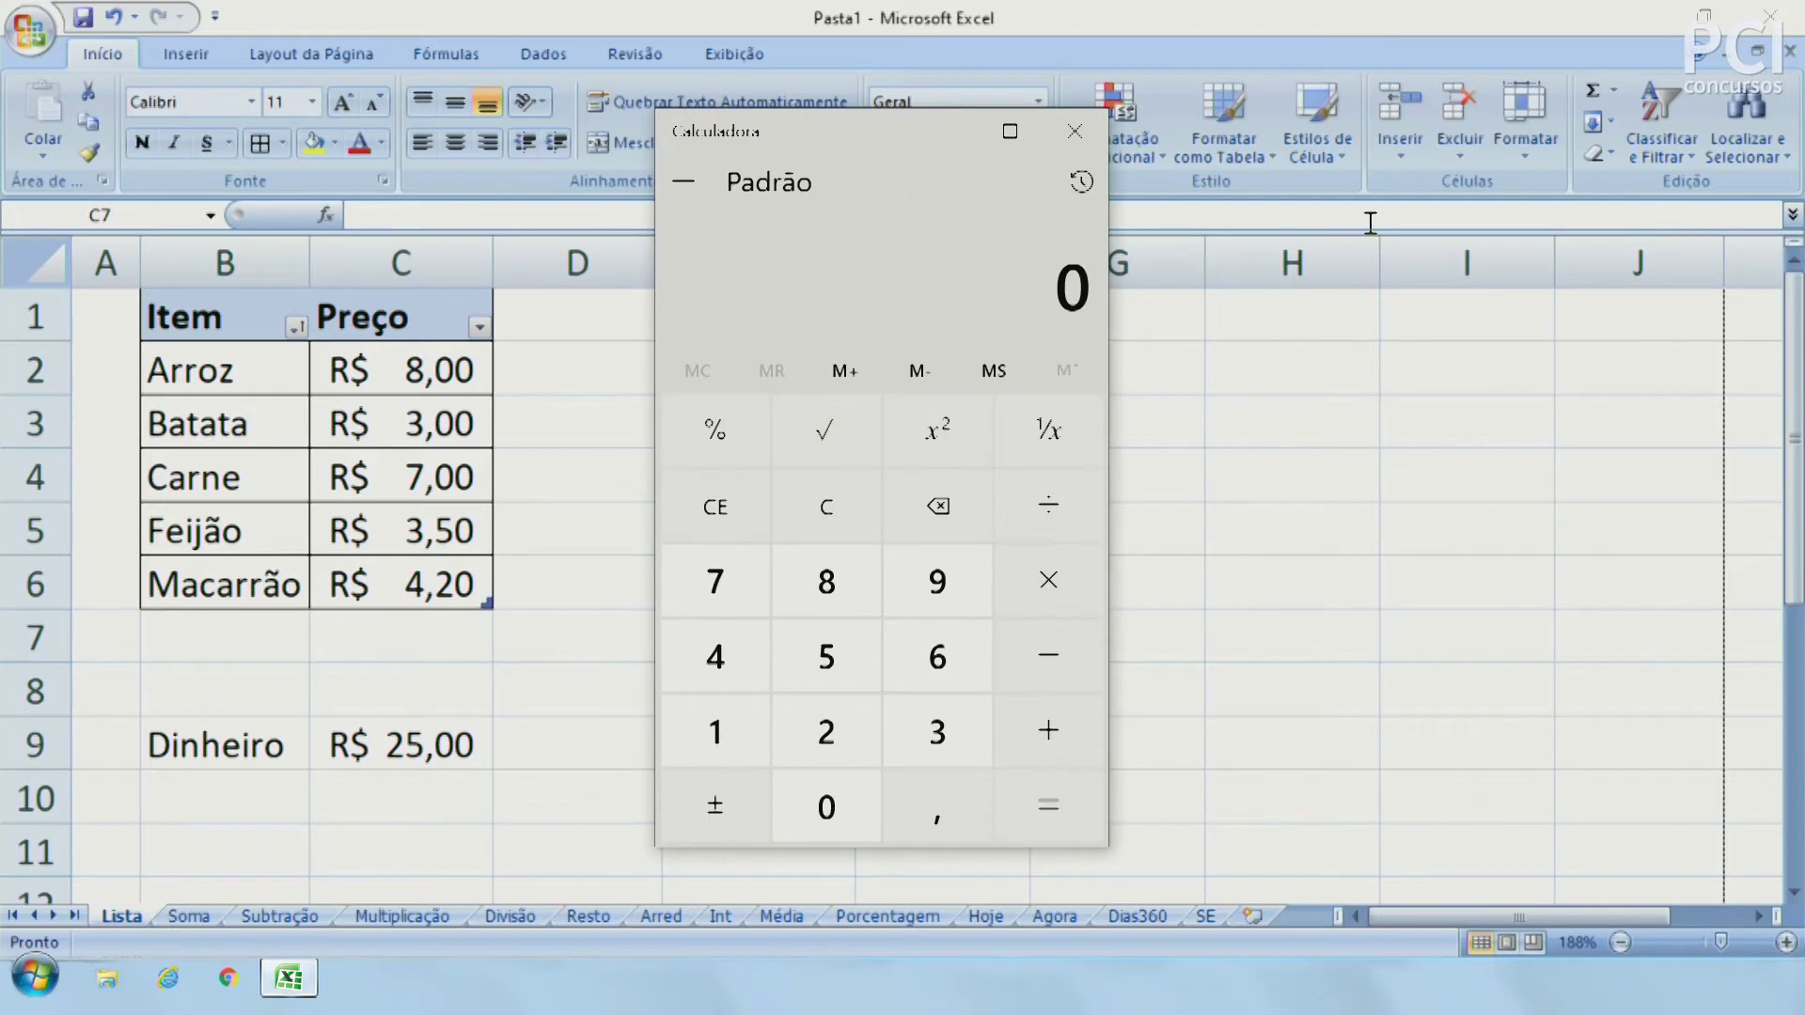
{"action": "key", "text": "8"}
{"action": "key", "text": "plus"}
{"action": "key", "text": "3"}
{"action": "key", "text": "plus"}
{"action": "key", "text": "7"}
{"action": "key", "text": "plus"}
{"action": "key", "text": "3"}
{"action": "key", "text": "comma"}
{"action": "key", "text": "5"}
{"action": "key", "text": "plus"}
{"action": "key", "text": "4"}
{"action": "key", "text": "comma"}
{"action": "key", "text": "2"}
{"action": "key", "text": "Return"}
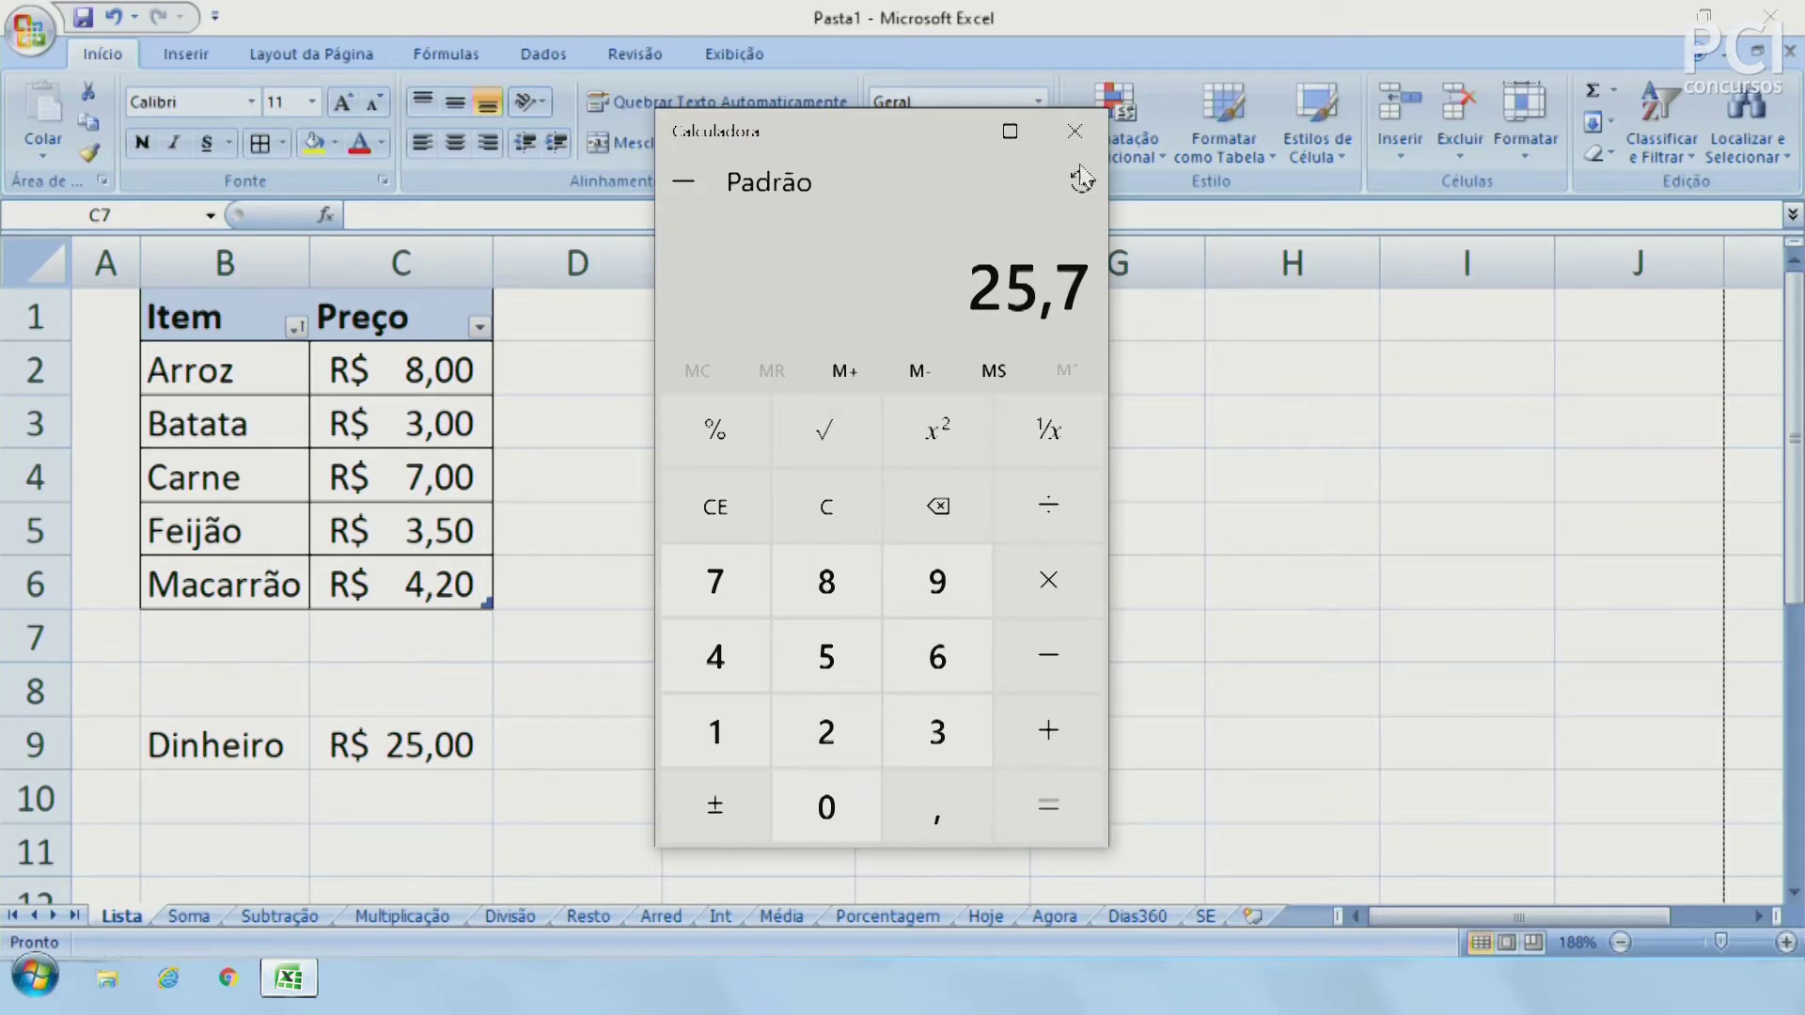
{"action": "left_click", "coordinate": [1074, 131]}
Enter 25,7 in cell C7 below the prices and label it "Total" in cell B7
{"action": "left_click", "coordinate": [456, 653]}
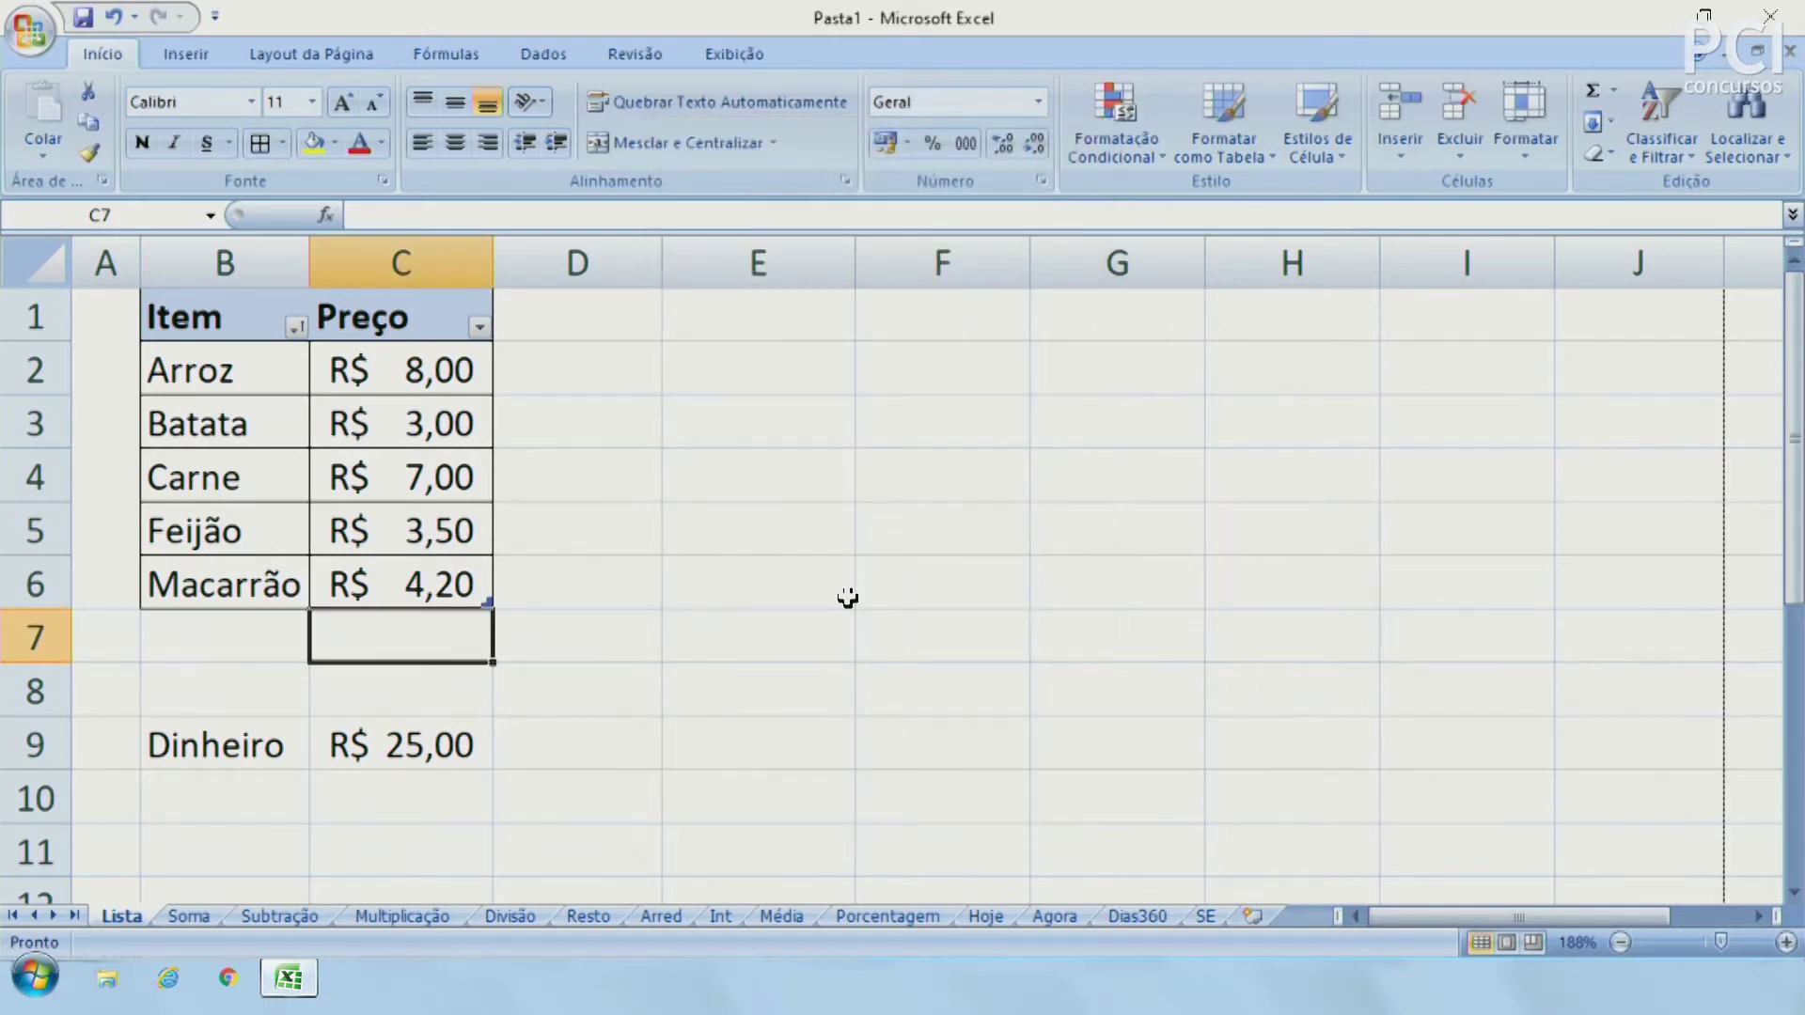
{"action": "type", "text": "25,7"}
{"action": "key", "text": "Return"}
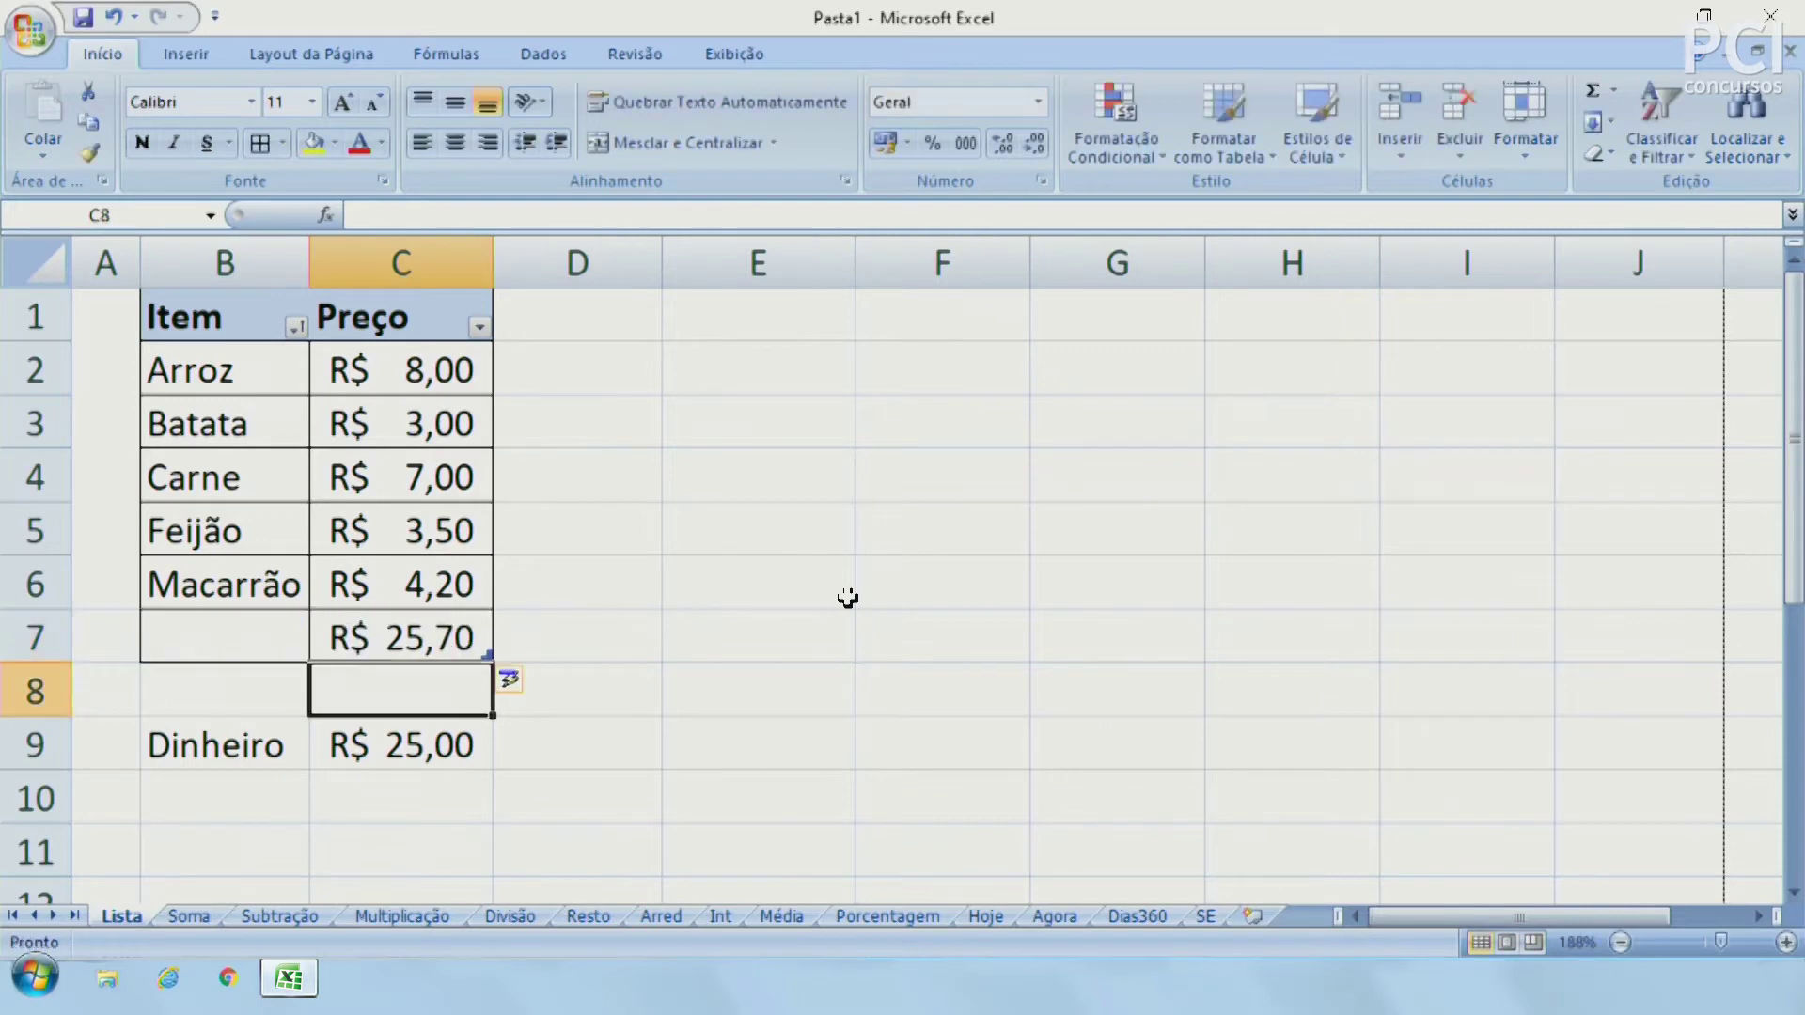
{"action": "key", "text": "Up"}
{"action": "key", "text": "Left"}
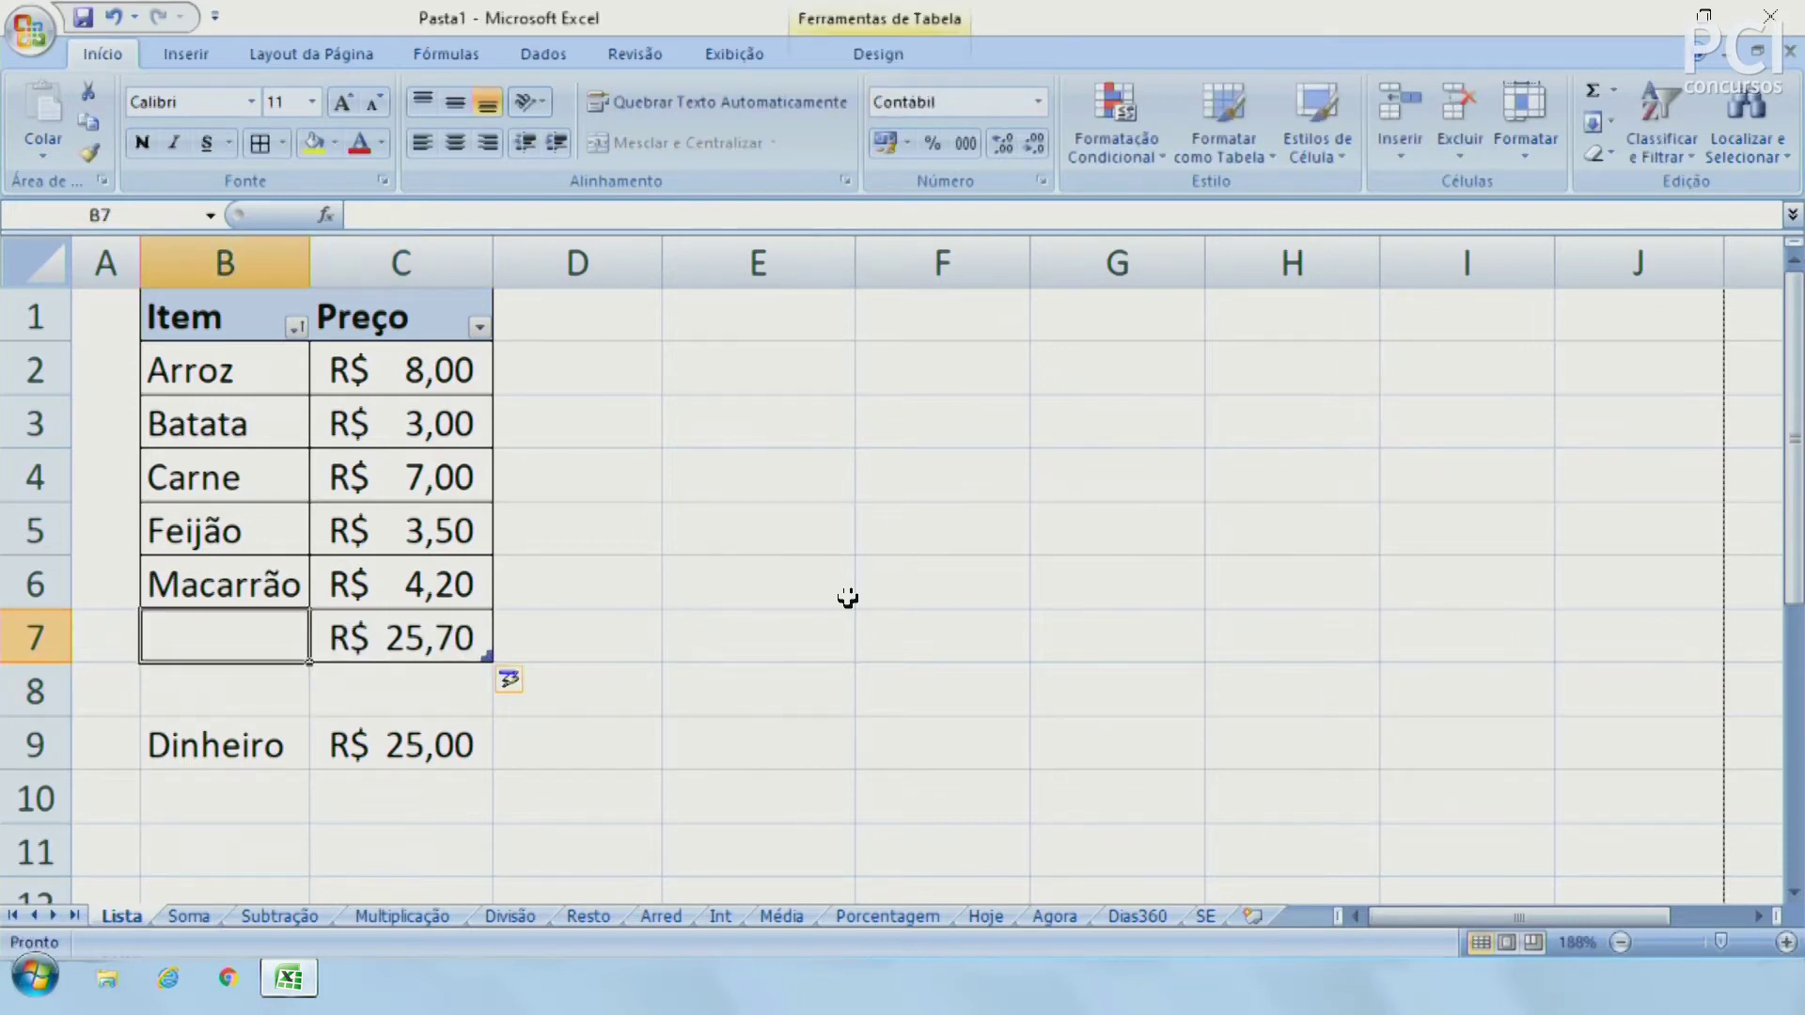
{"action": "type", "text": "Total"}
{"action": "key", "text": "Return"}
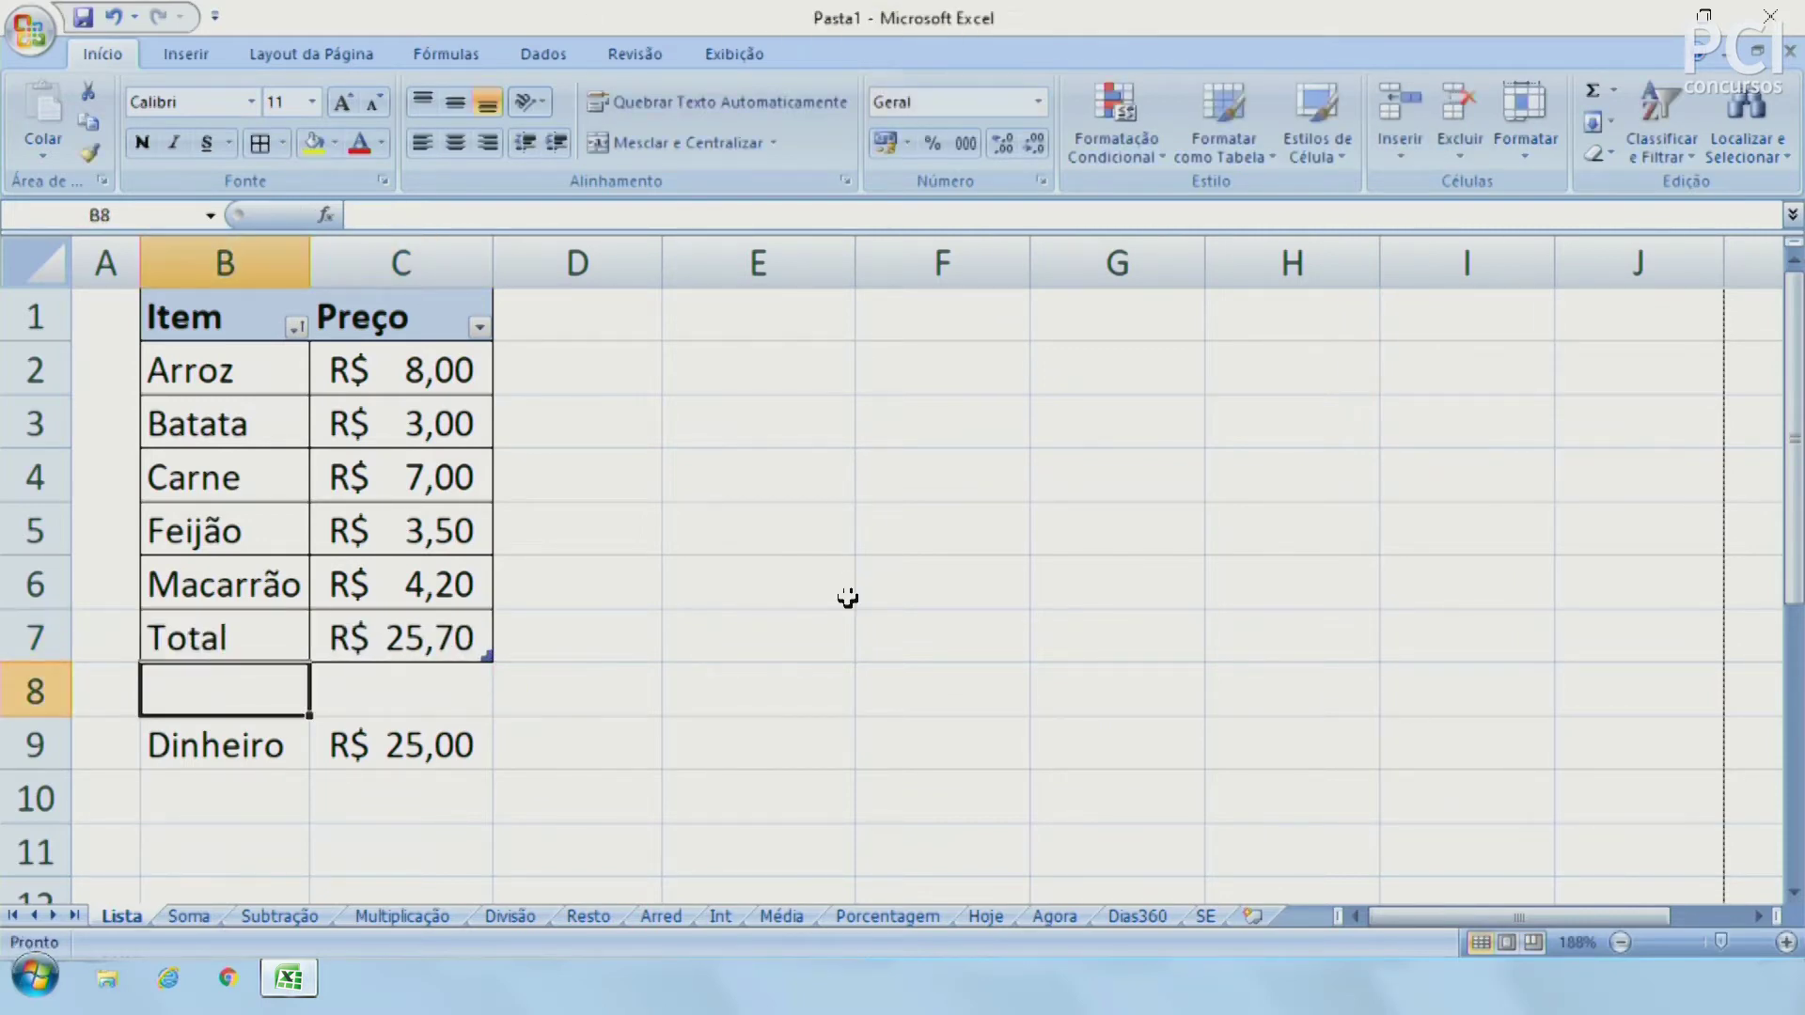
Compare the Total in C7 with the Dinheiro amount in C9 and review the item prices
{"action": "left_click", "coordinate": [847, 598]}
{"action": "left_click", "coordinate": [437, 647]}
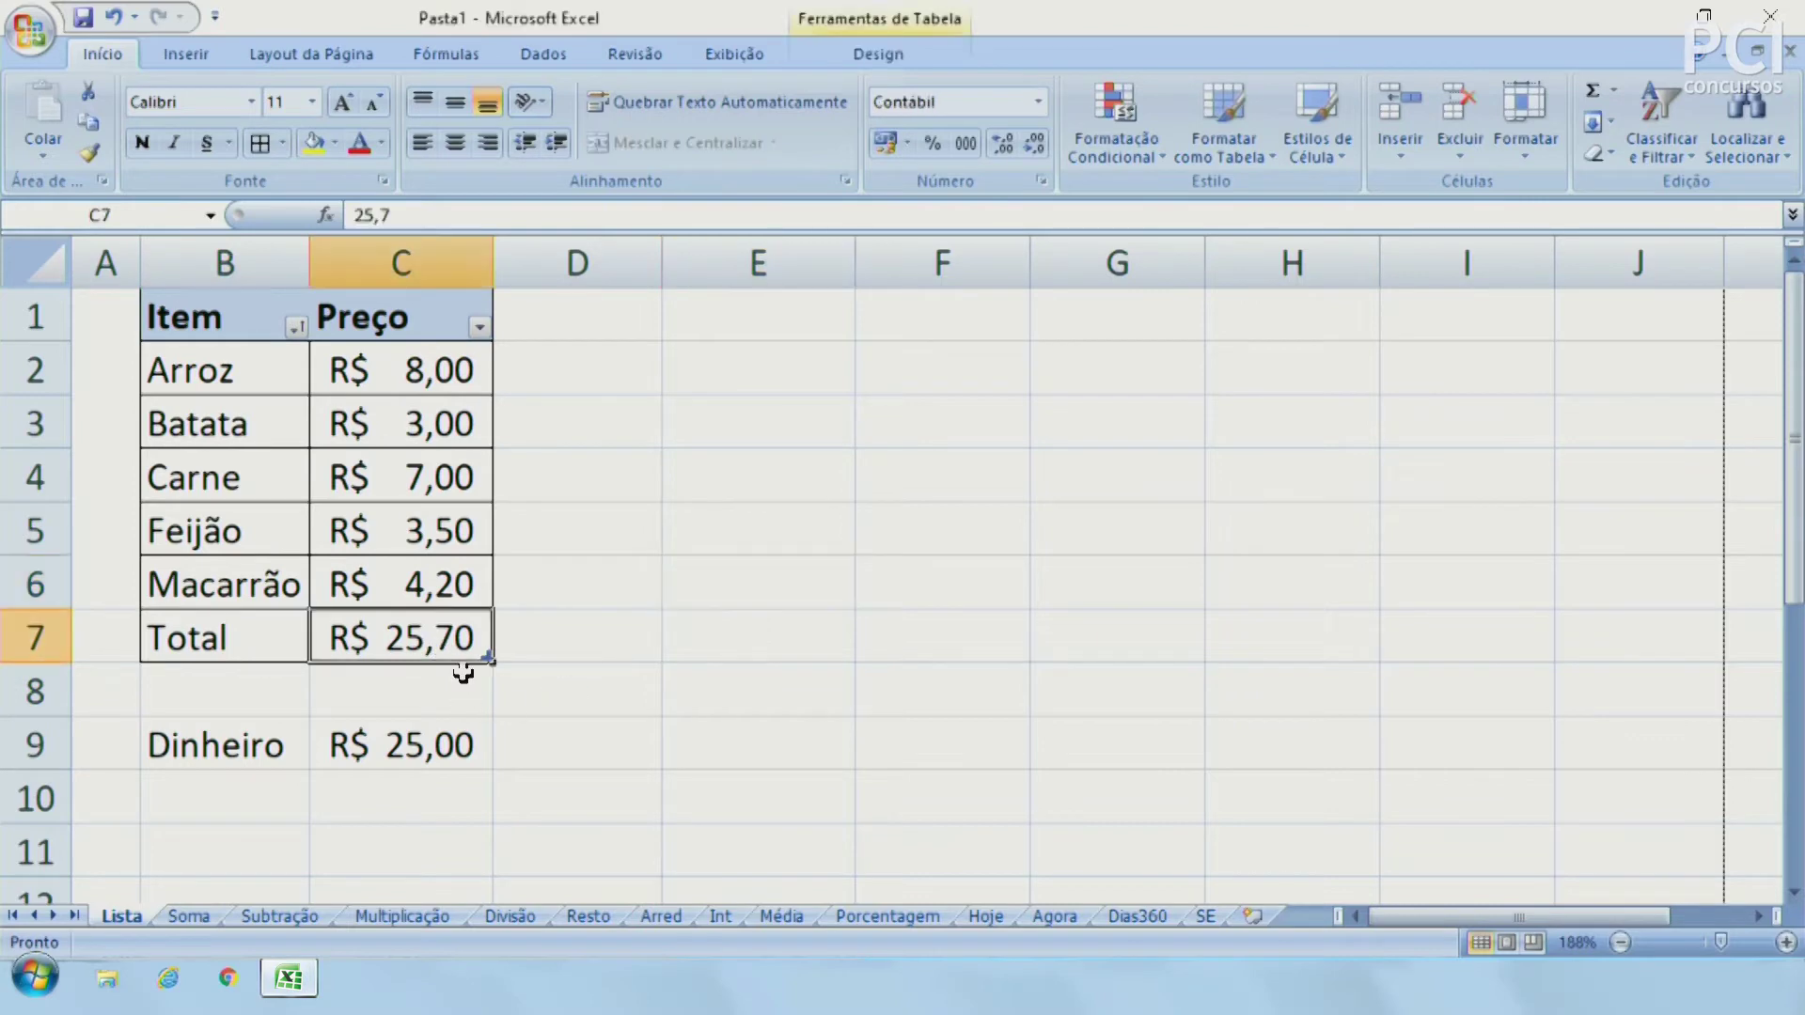
{"action": "left_click", "coordinate": [423, 756]}
{"action": "left_click", "coordinate": [444, 623]}
{"action": "left_click_drag", "start_coordinate": [447, 395], "coordinate": [216, 578]}
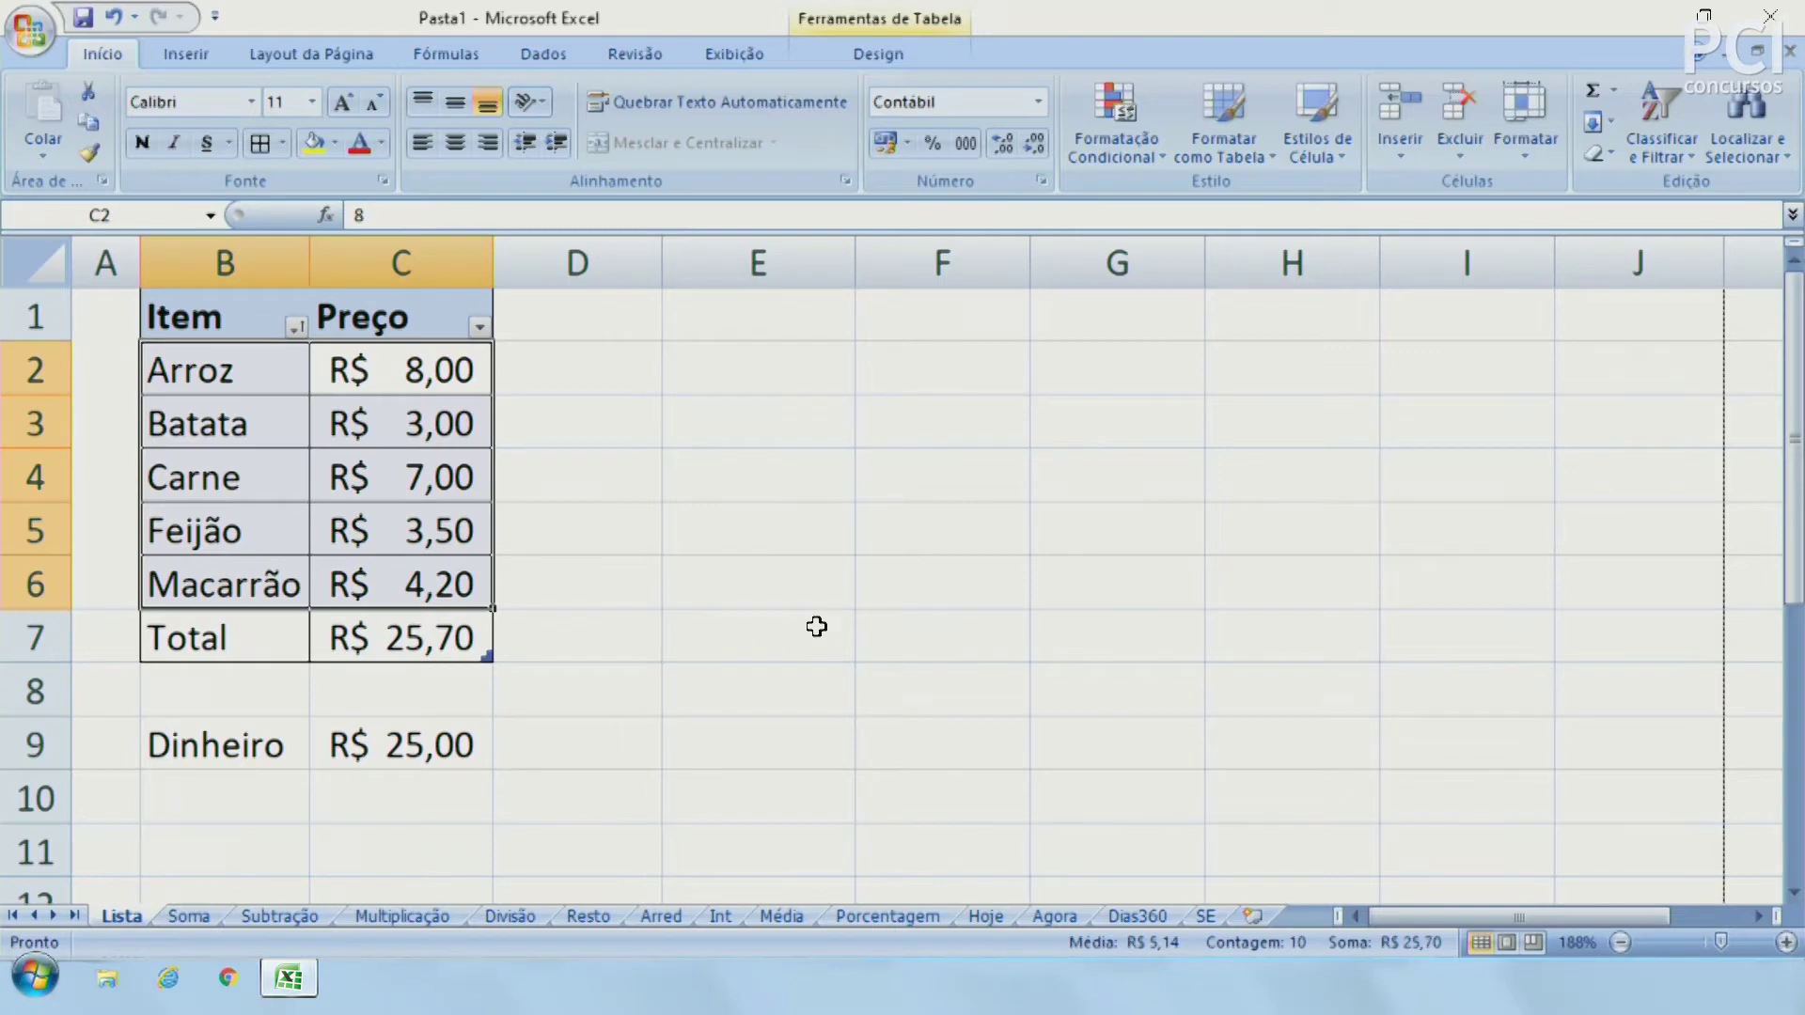
{"action": "left_click", "coordinate": [761, 626]}
{"action": "left_click", "coordinate": [424, 647]}
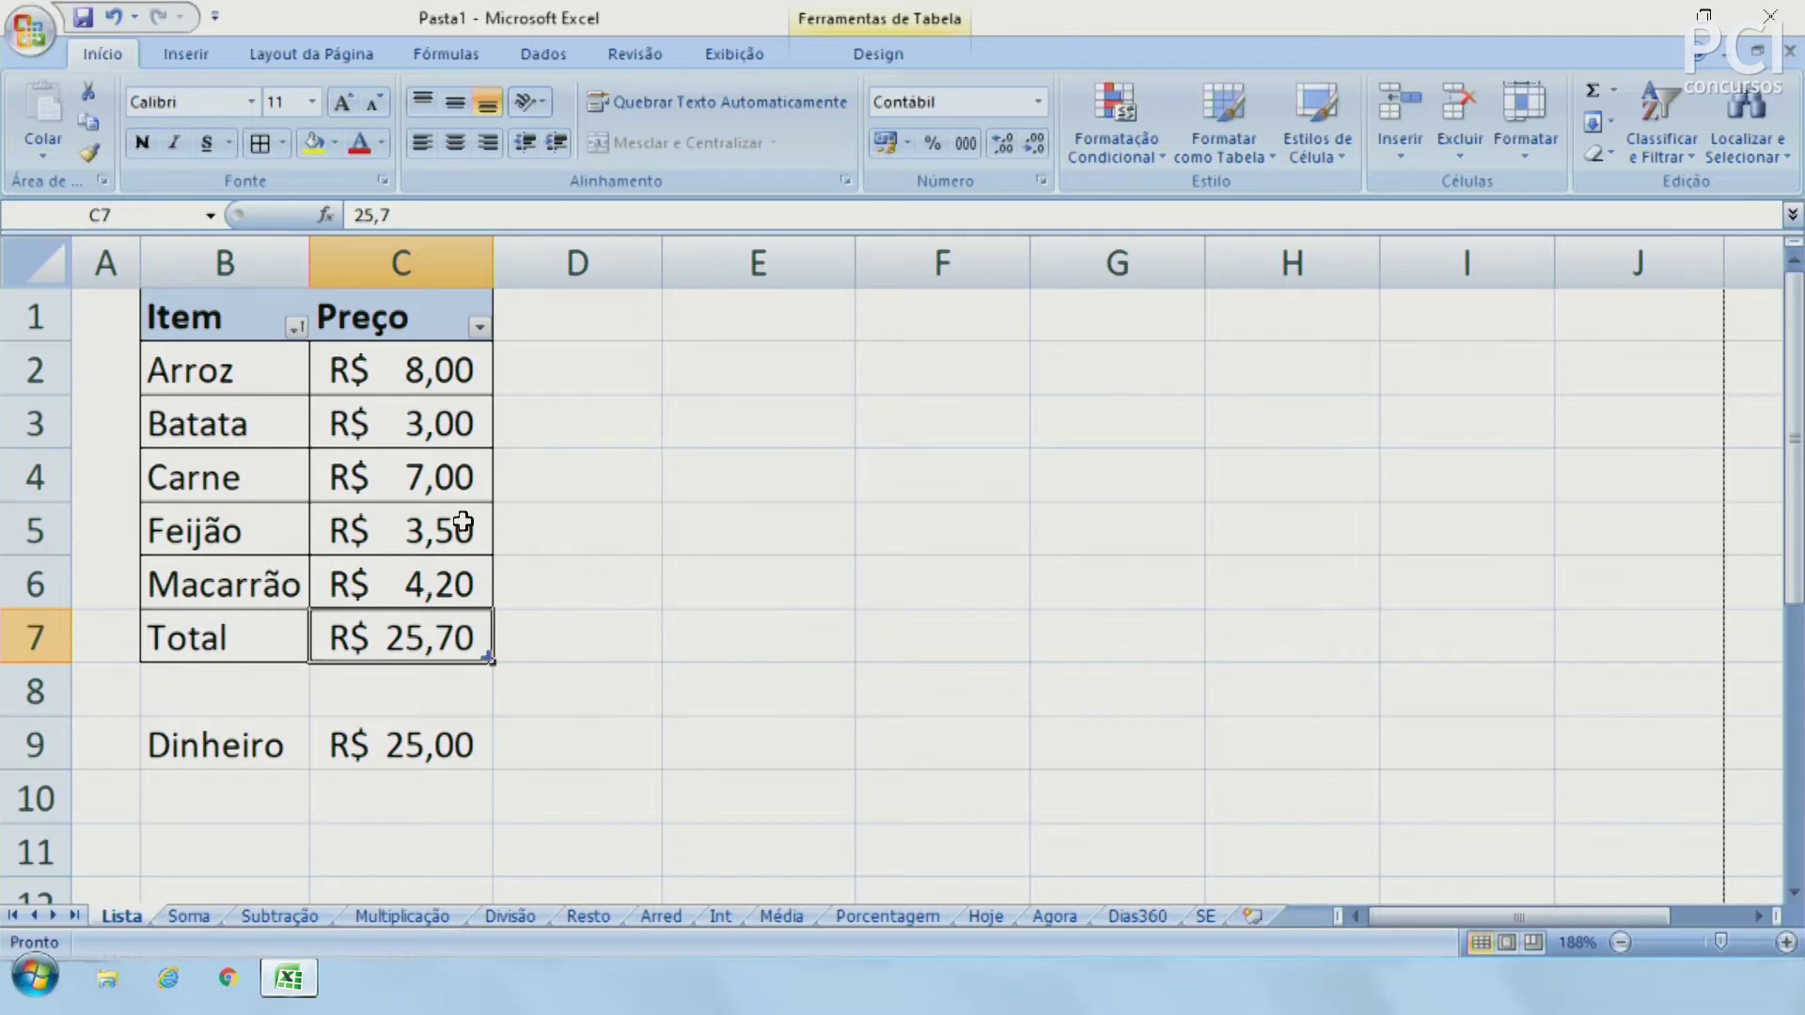
{"action": "left_click", "coordinate": [443, 491]}
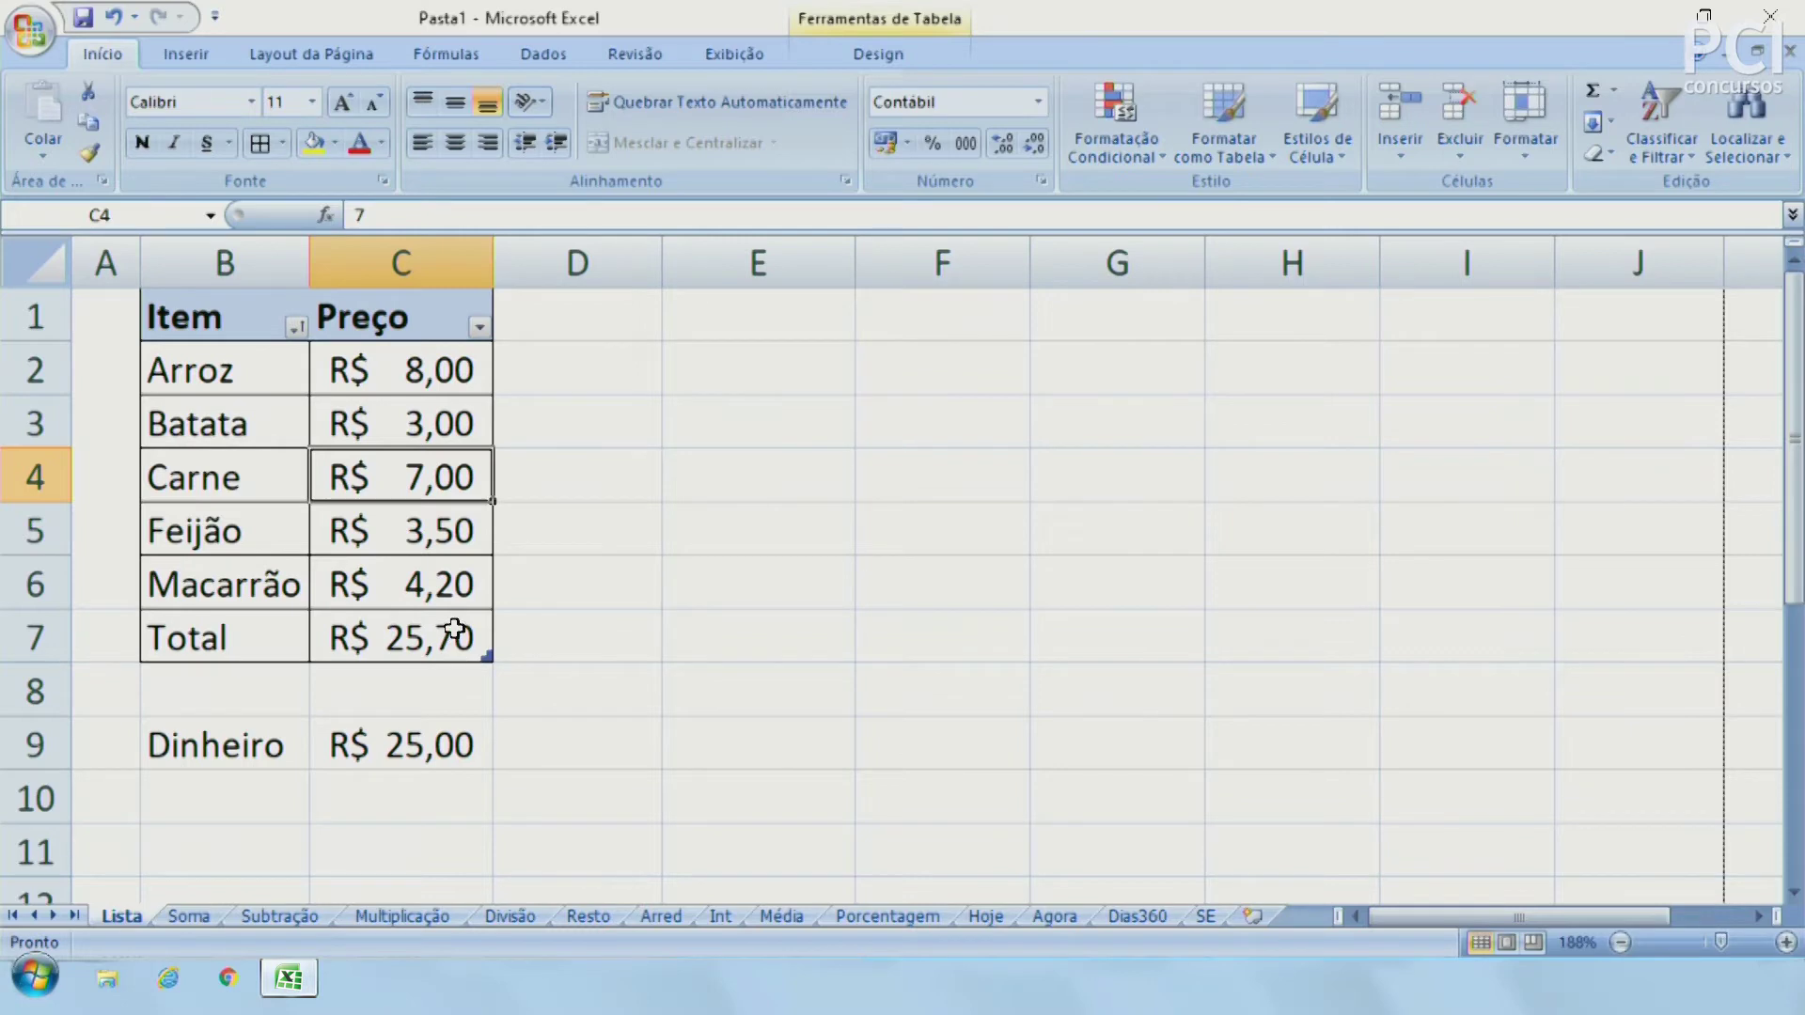
{"action": "left_click", "coordinate": [411, 745]}
{"action": "left_click", "coordinate": [432, 658]}
{"action": "left_click", "coordinate": [672, 683]}
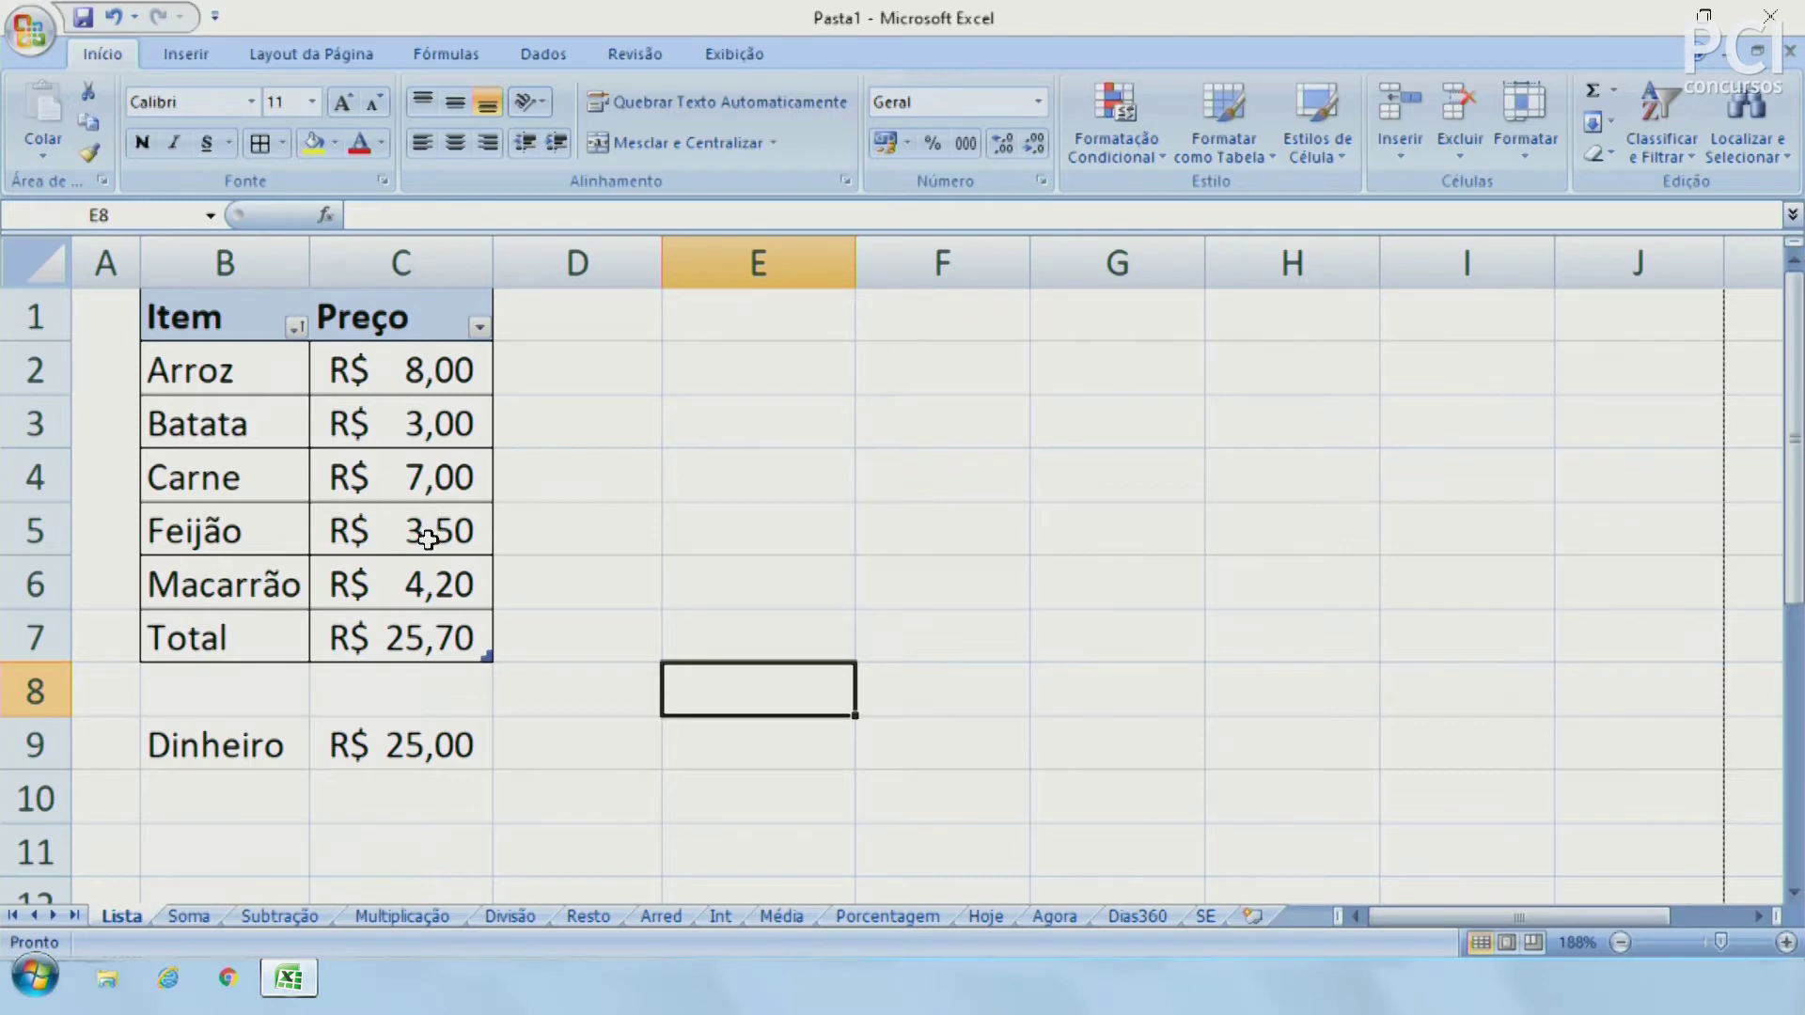
Change the price of Macarrão in cell C6 to 3,5
{"action": "left_click", "coordinate": [419, 591]}
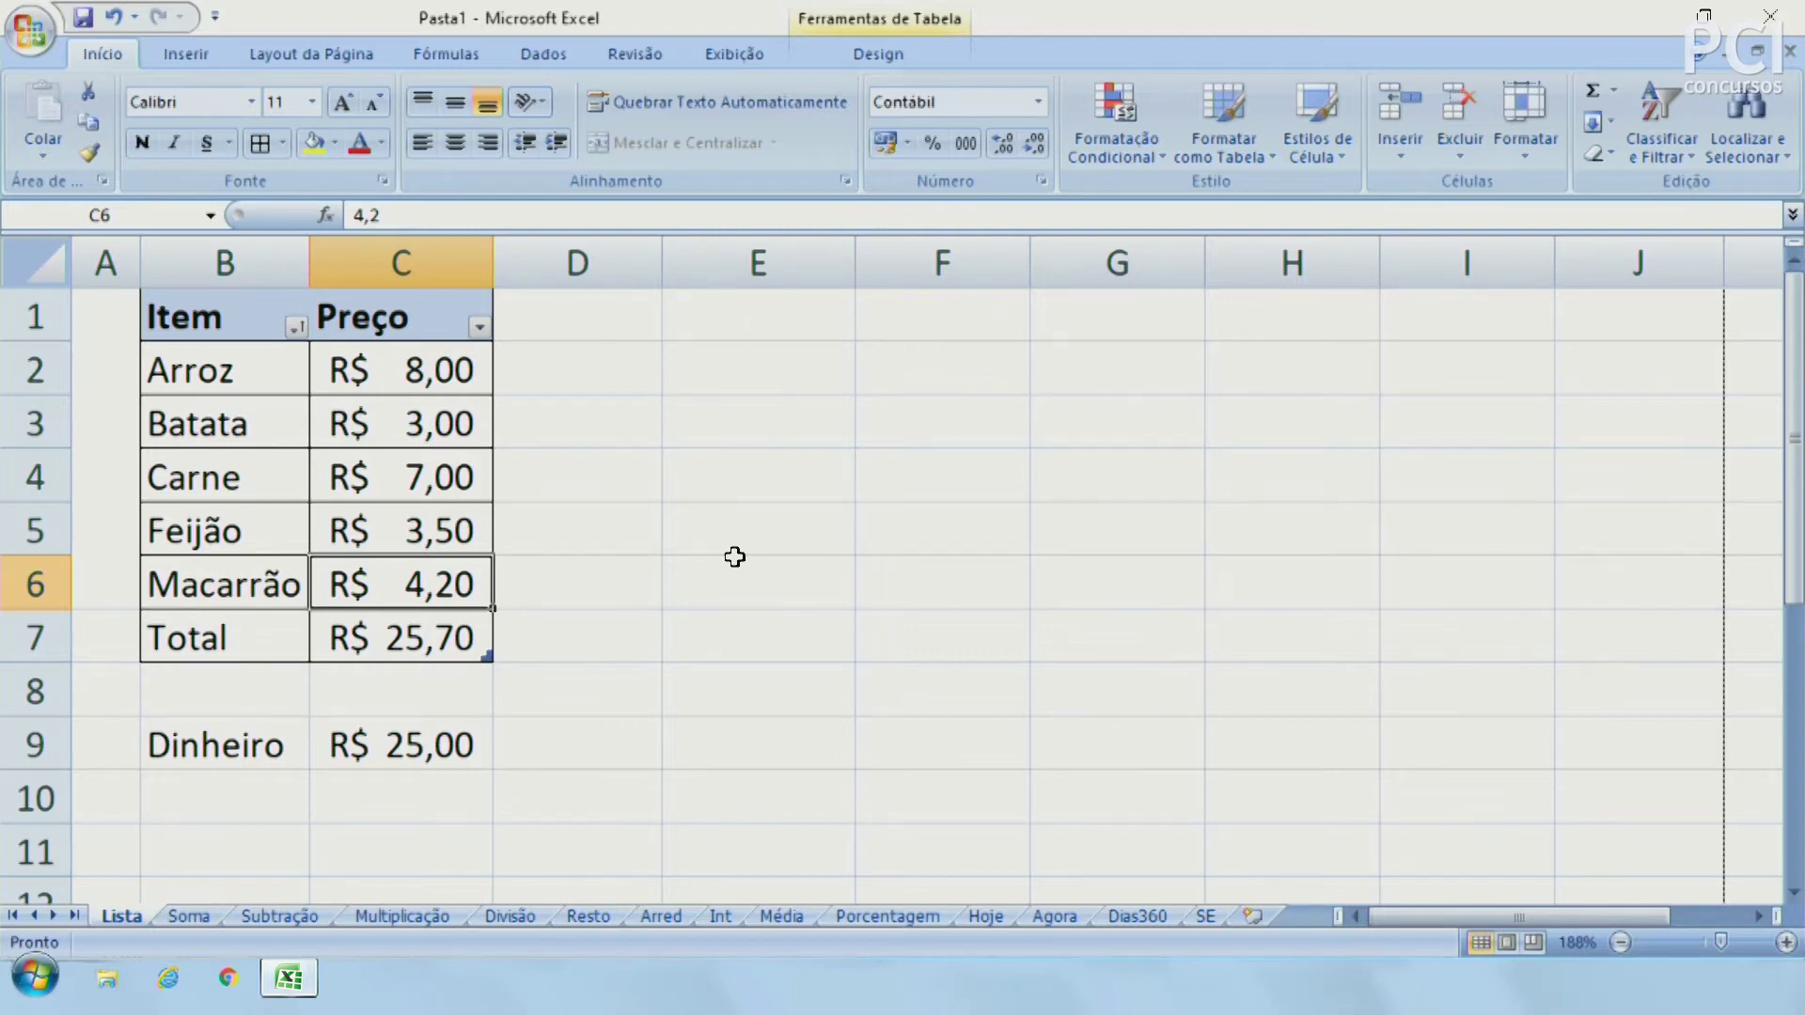
{"action": "key", "text": "BackSpace"}
{"action": "type", "text": "3,5"}
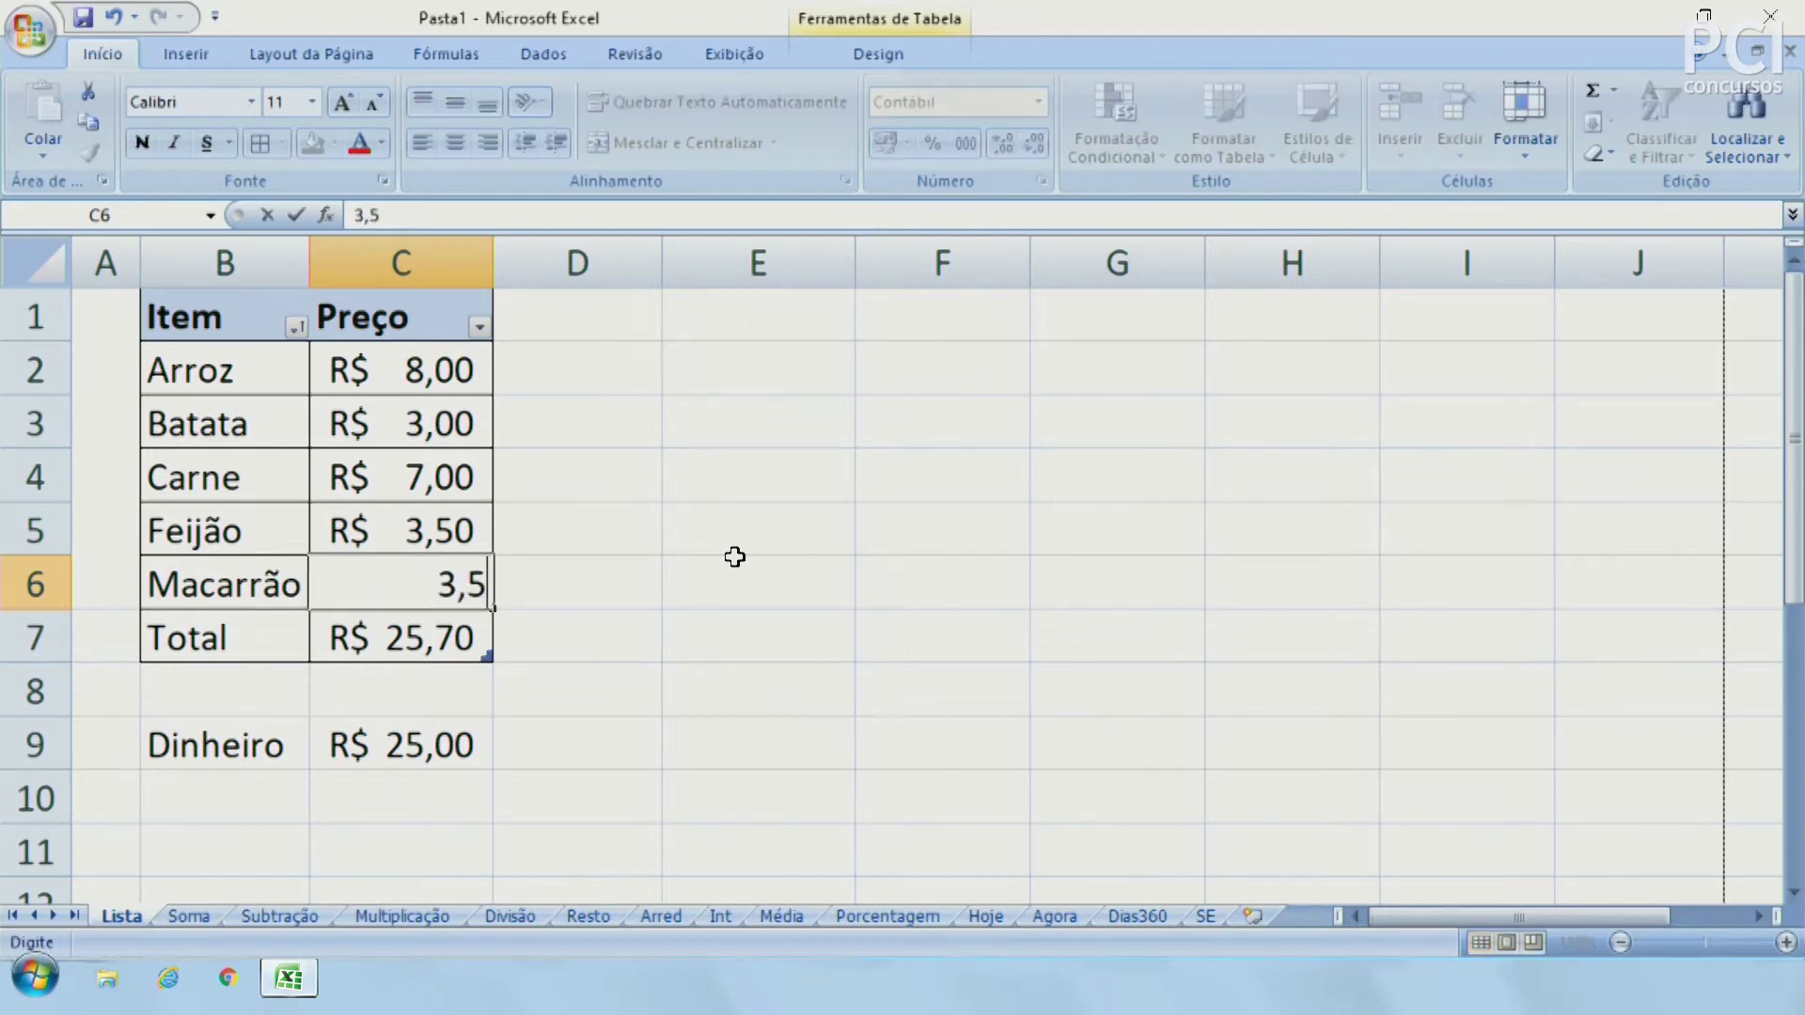
{"action": "key", "text": "Return"}
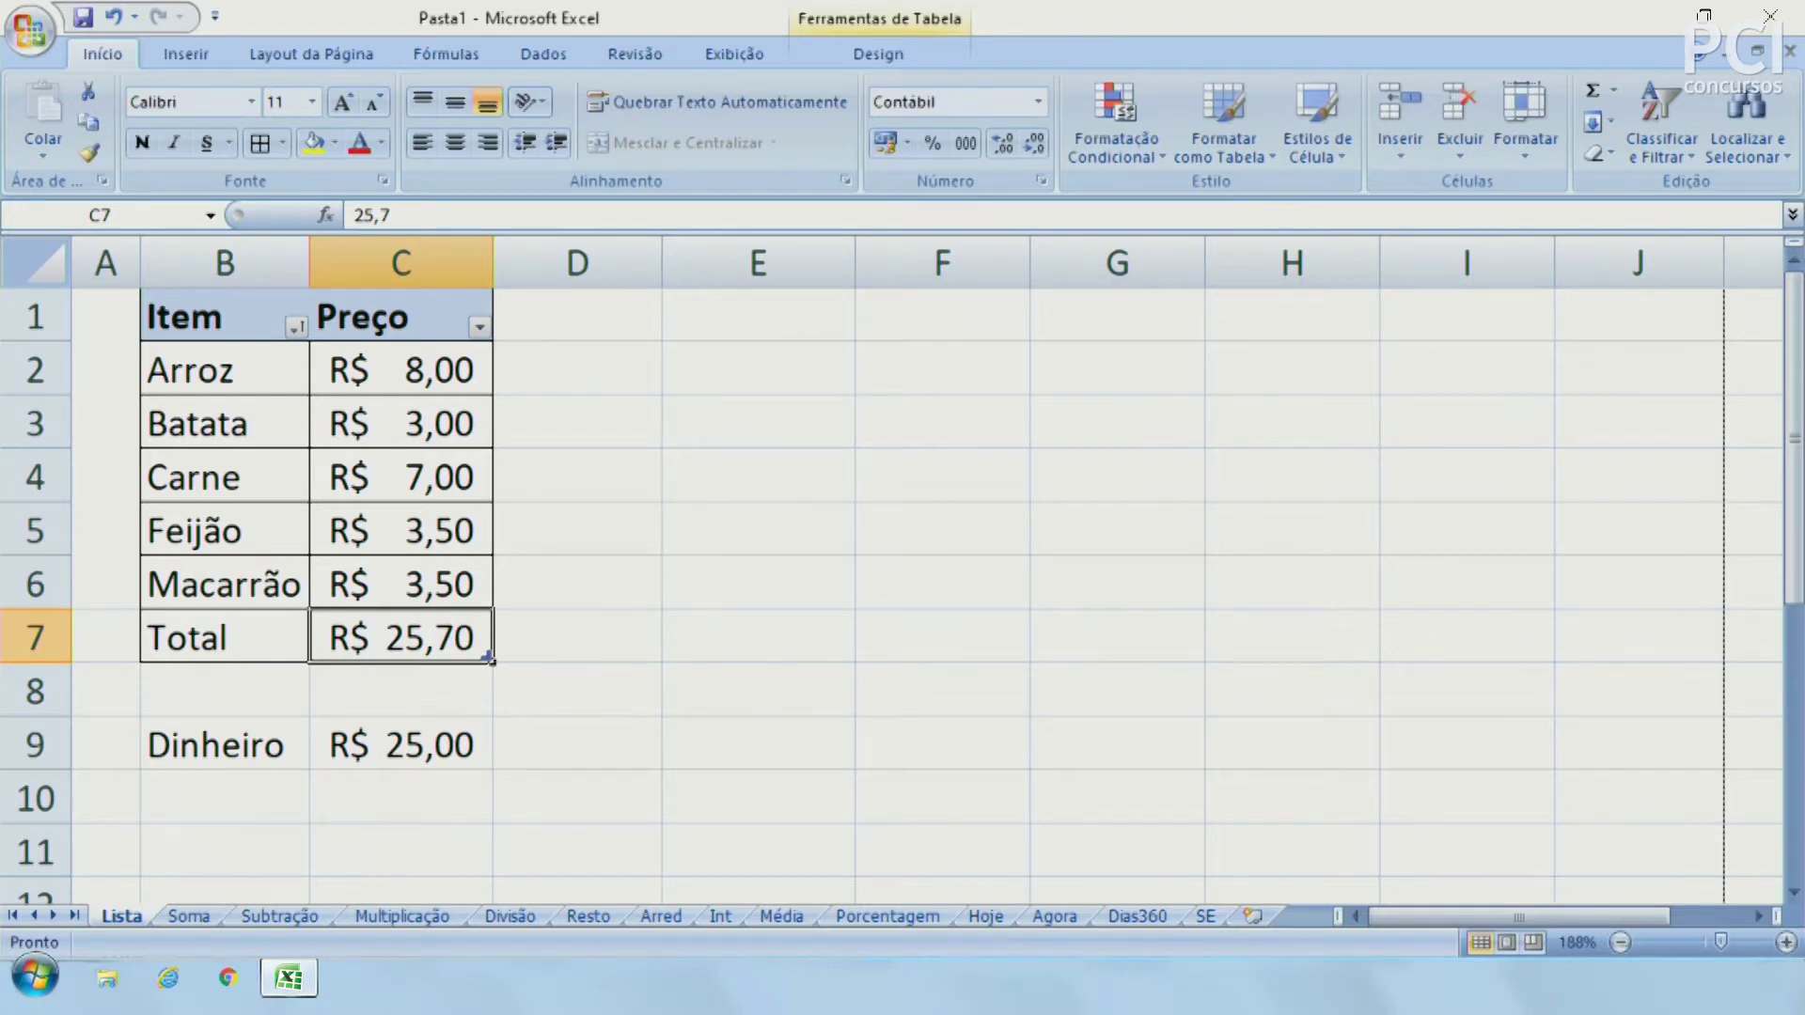
{"action": "key", "text": "XF86Calculator"}
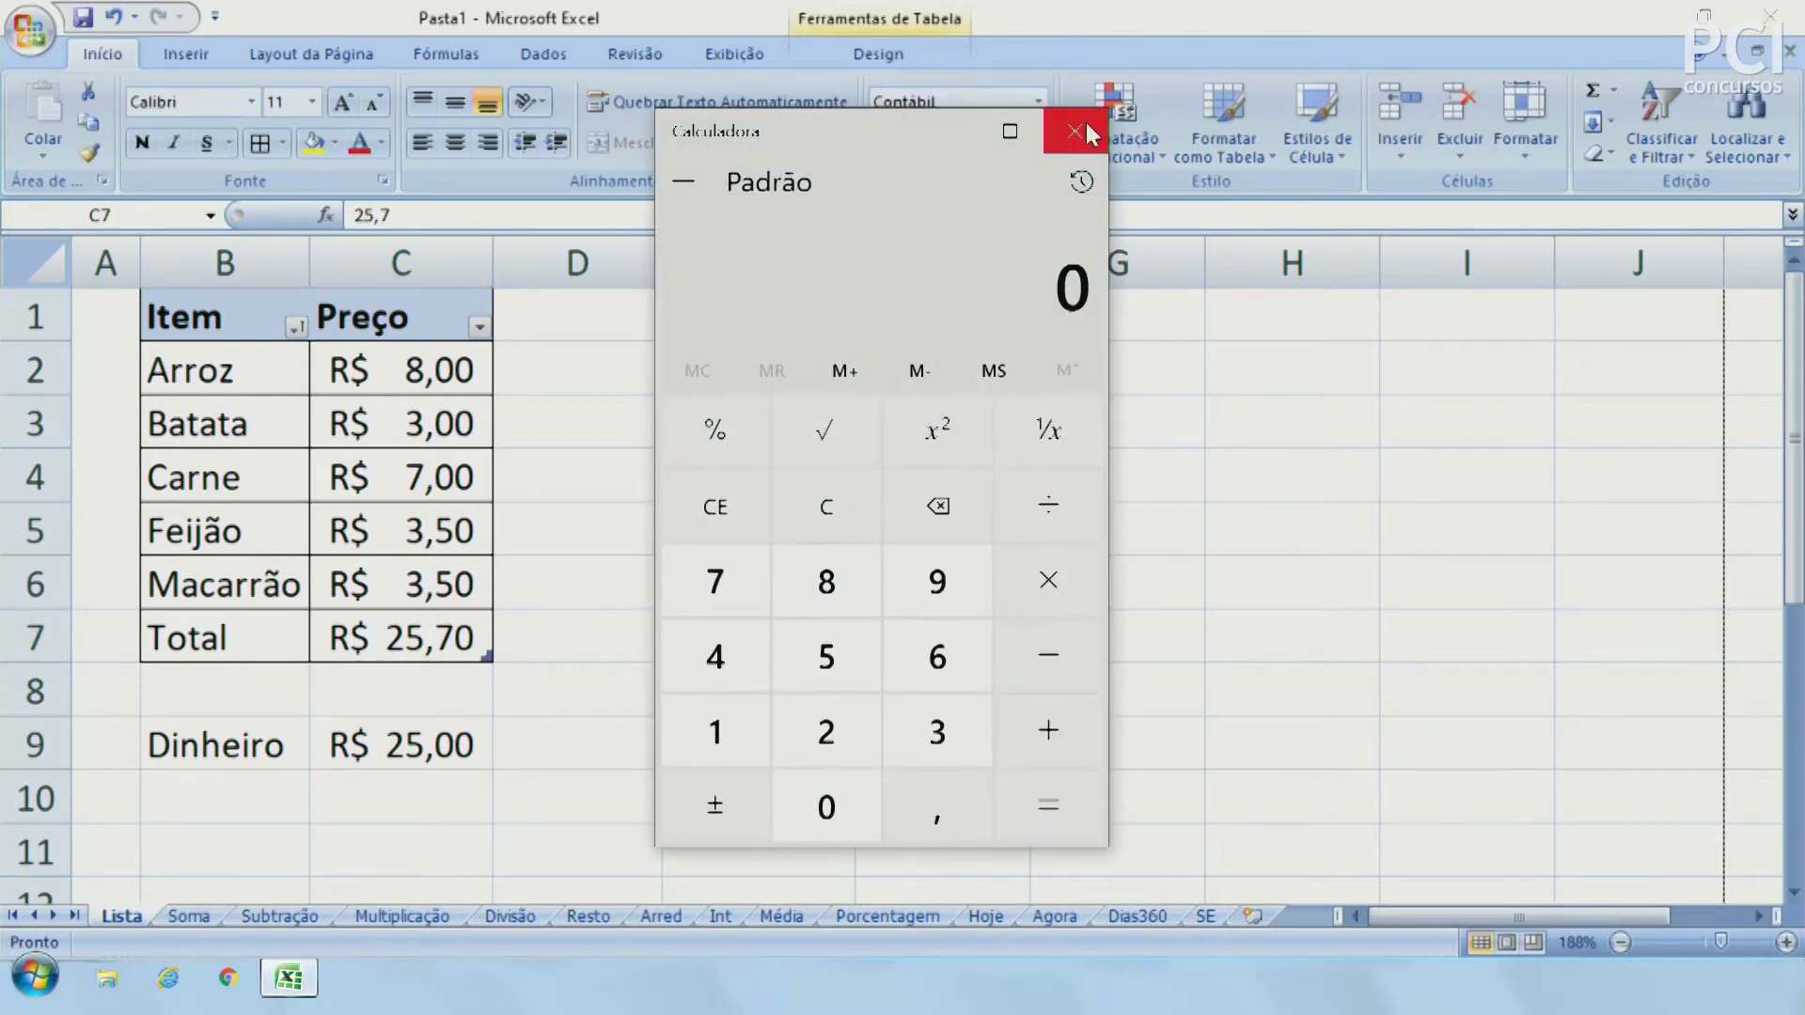
{"action": "left_click", "coordinate": [1079, 131]}
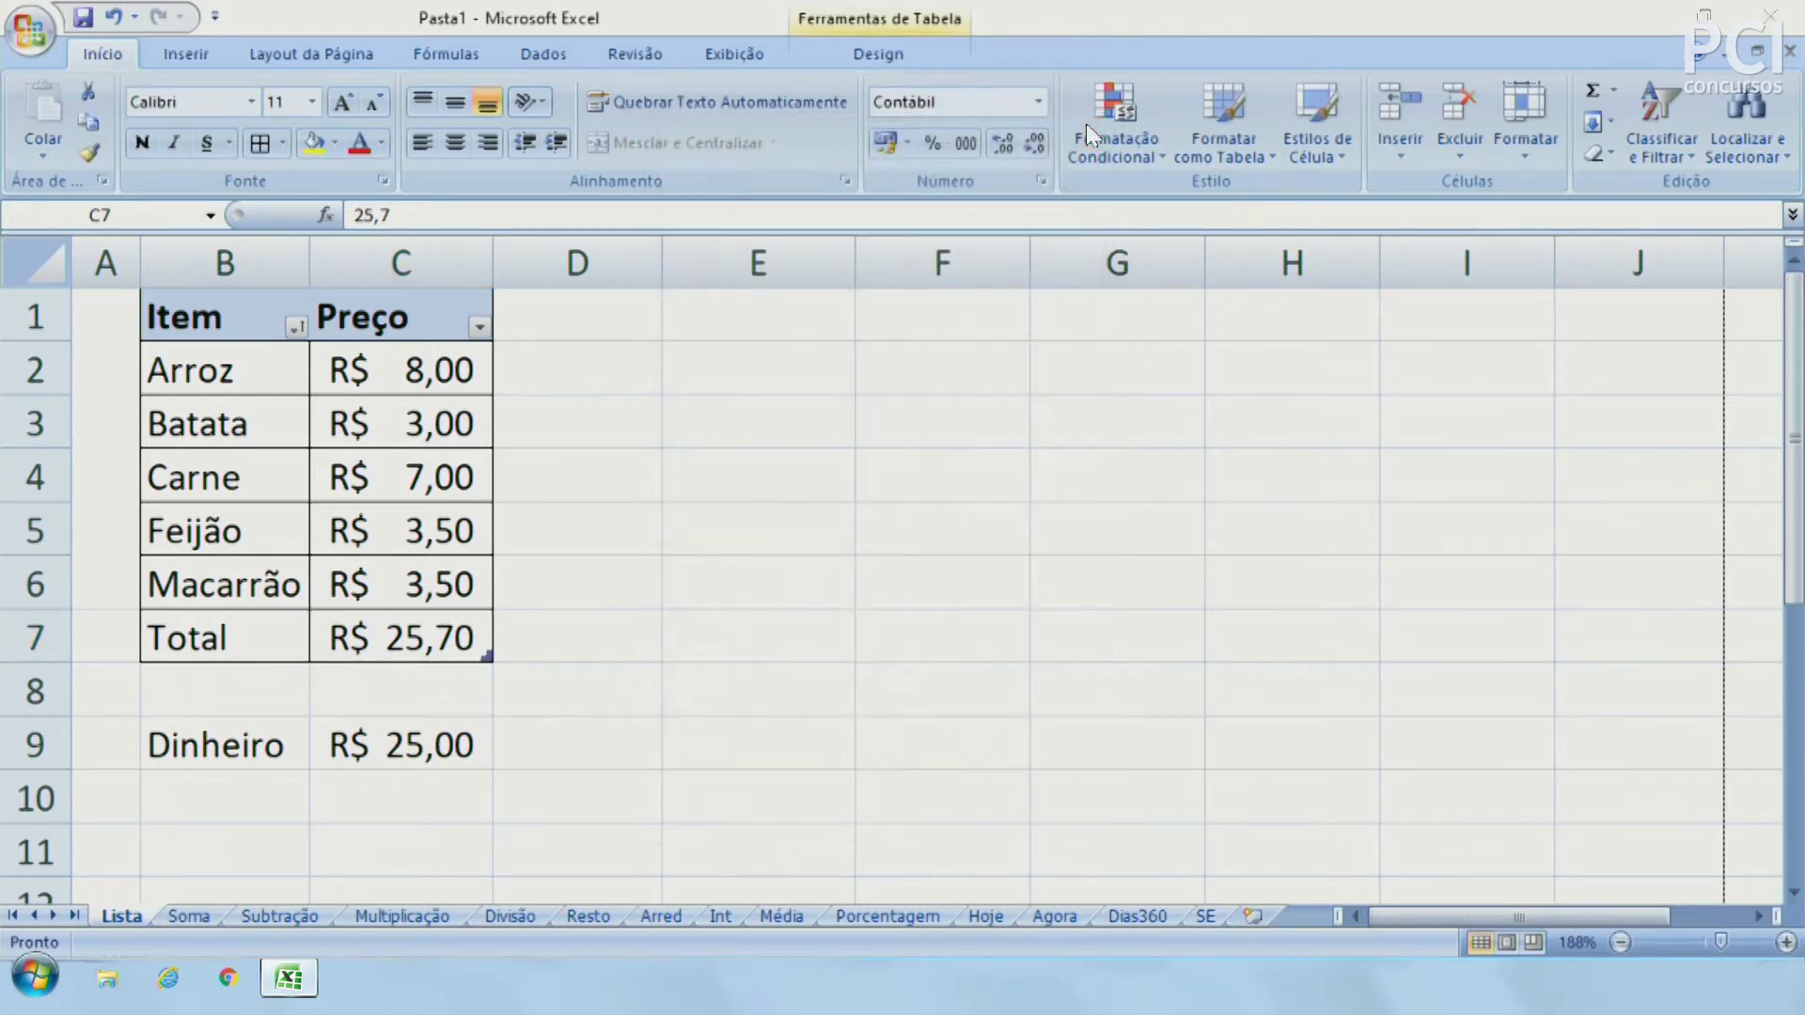
{"action": "left_click", "coordinate": [609, 596]}
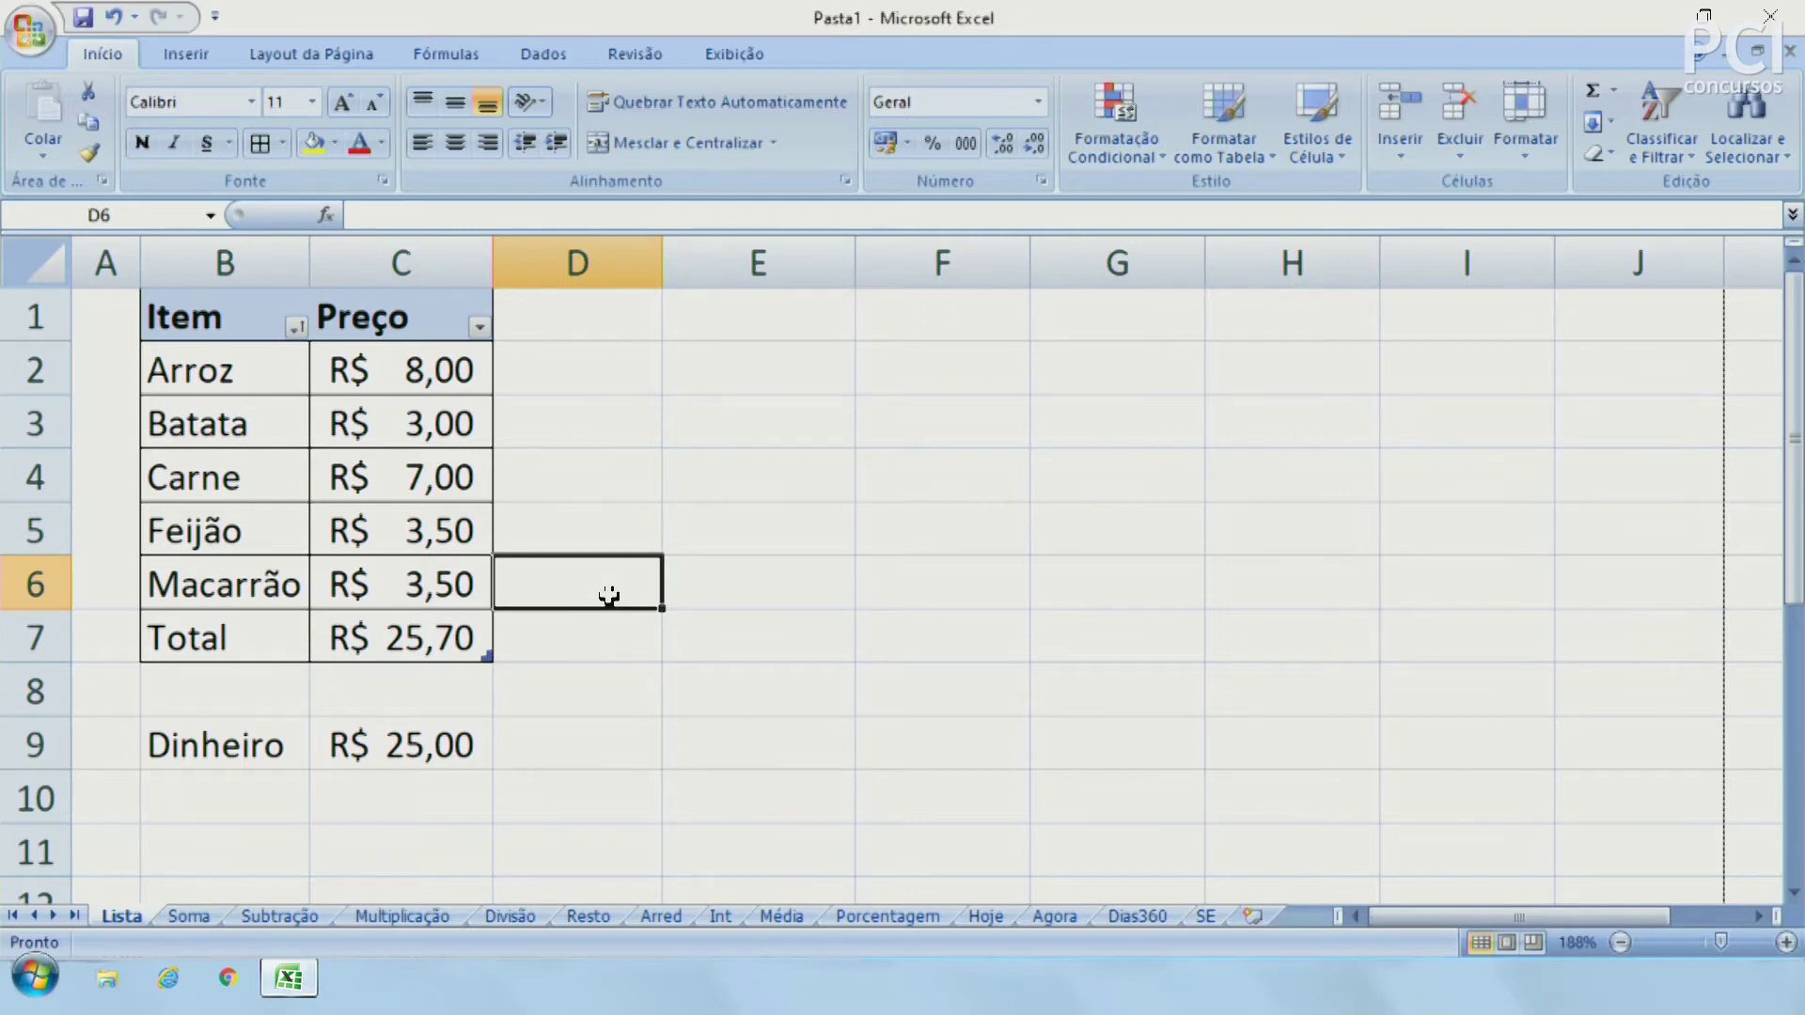
{"action": "left_click", "coordinate": [555, 540]}
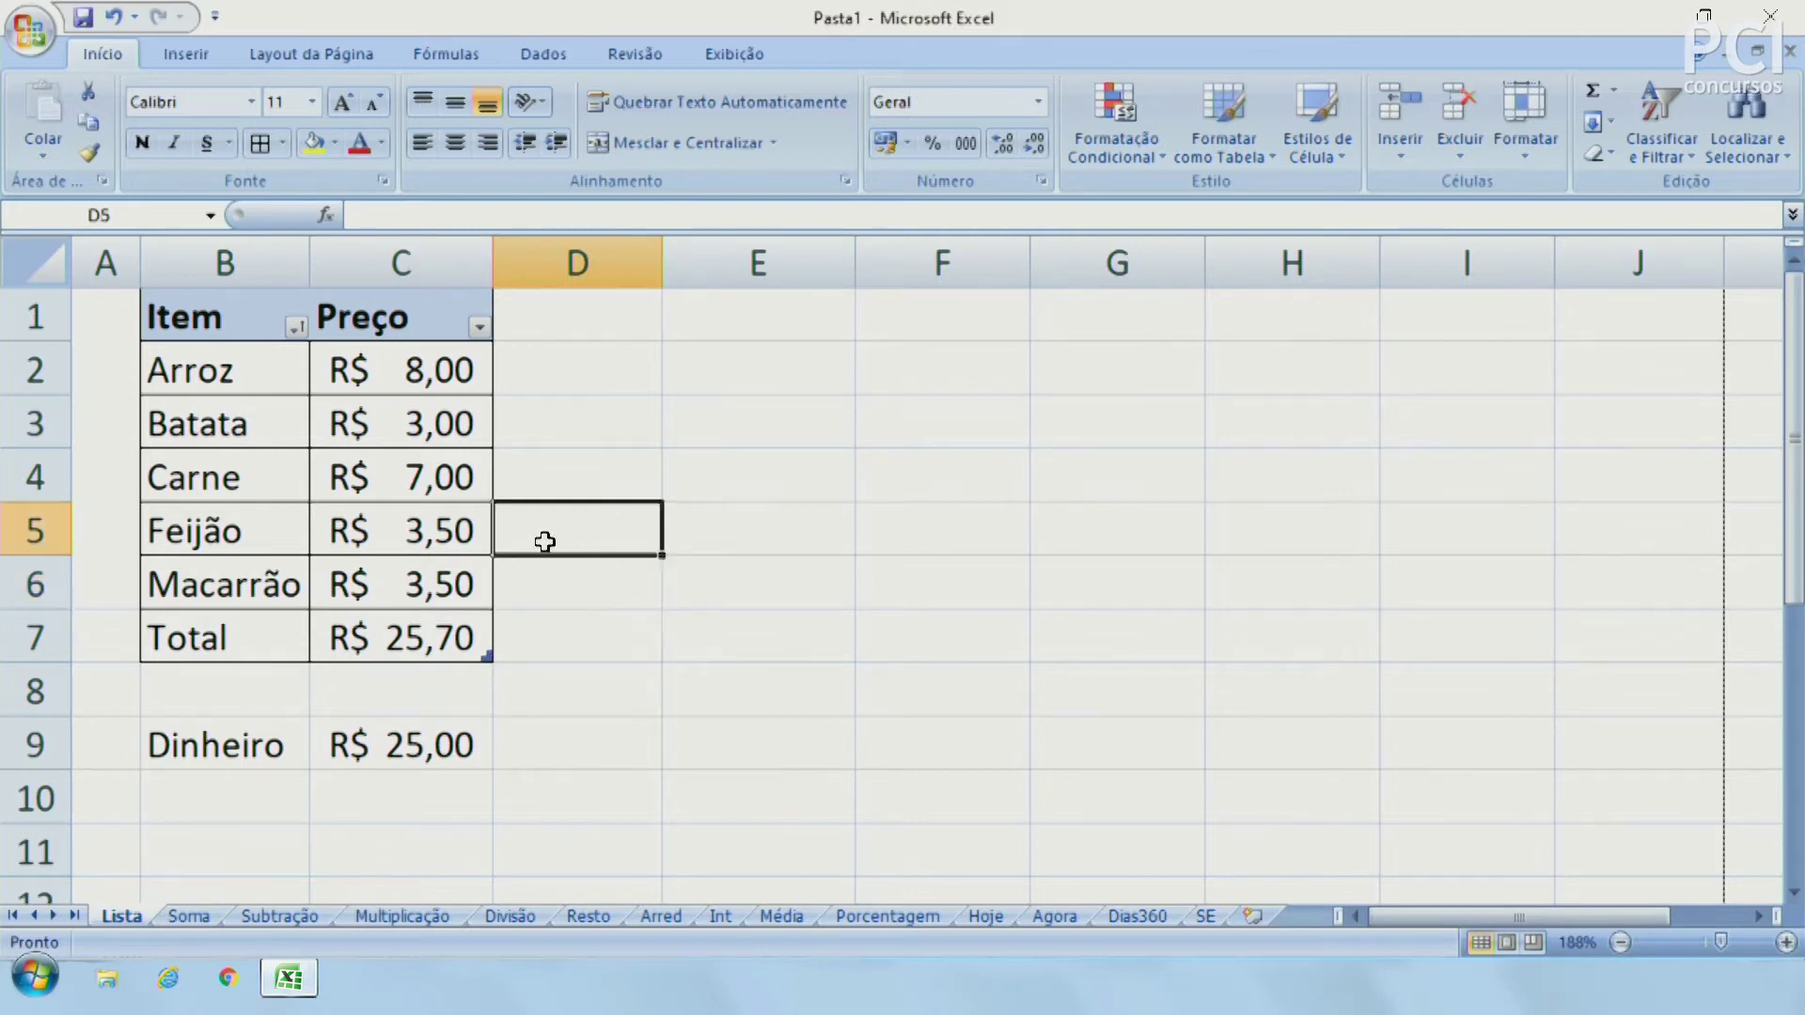
Clear the Total label and its typed amount from cells B7:C7
{"action": "left_click", "coordinate": [423, 649]}
{"action": "left_click_drag", "start_coordinate": [273, 642], "coordinate": [423, 633]}
{"action": "key", "text": "Delete"}
{"action": "left_click", "coordinate": [481, 632]}
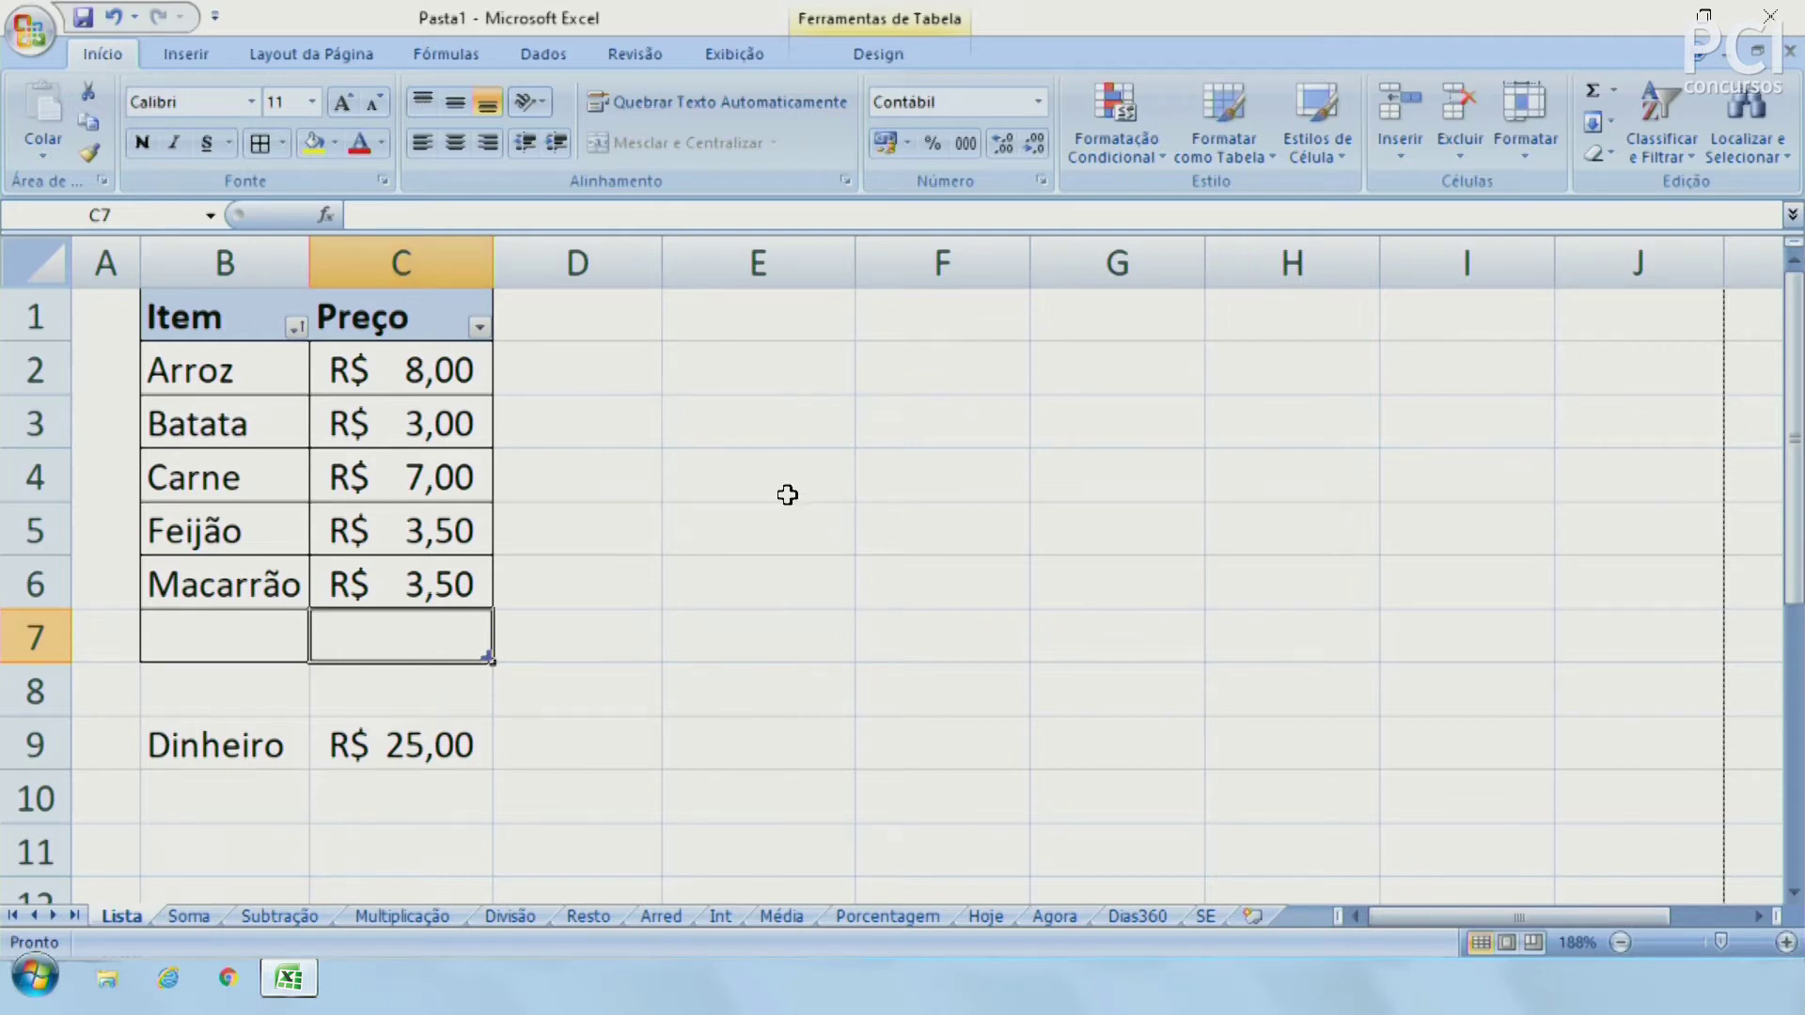
{"action": "type", "text": "="}
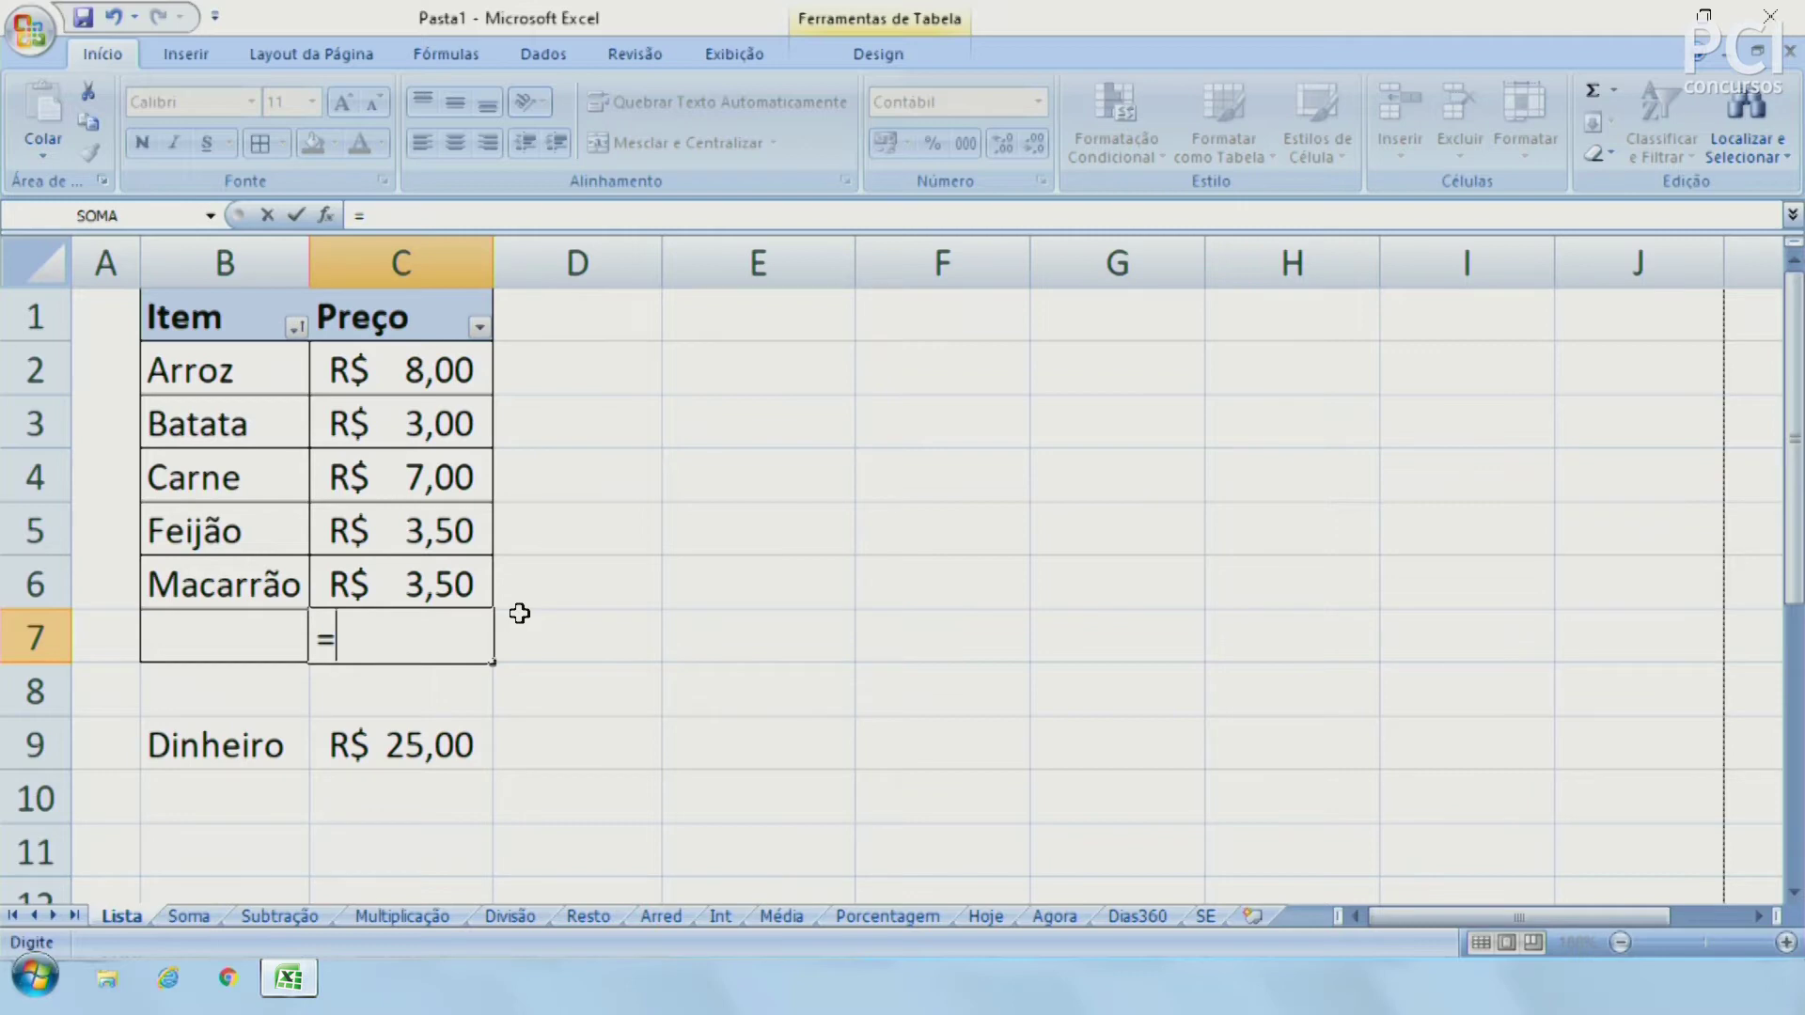
{"action": "key", "text": "Escape"}
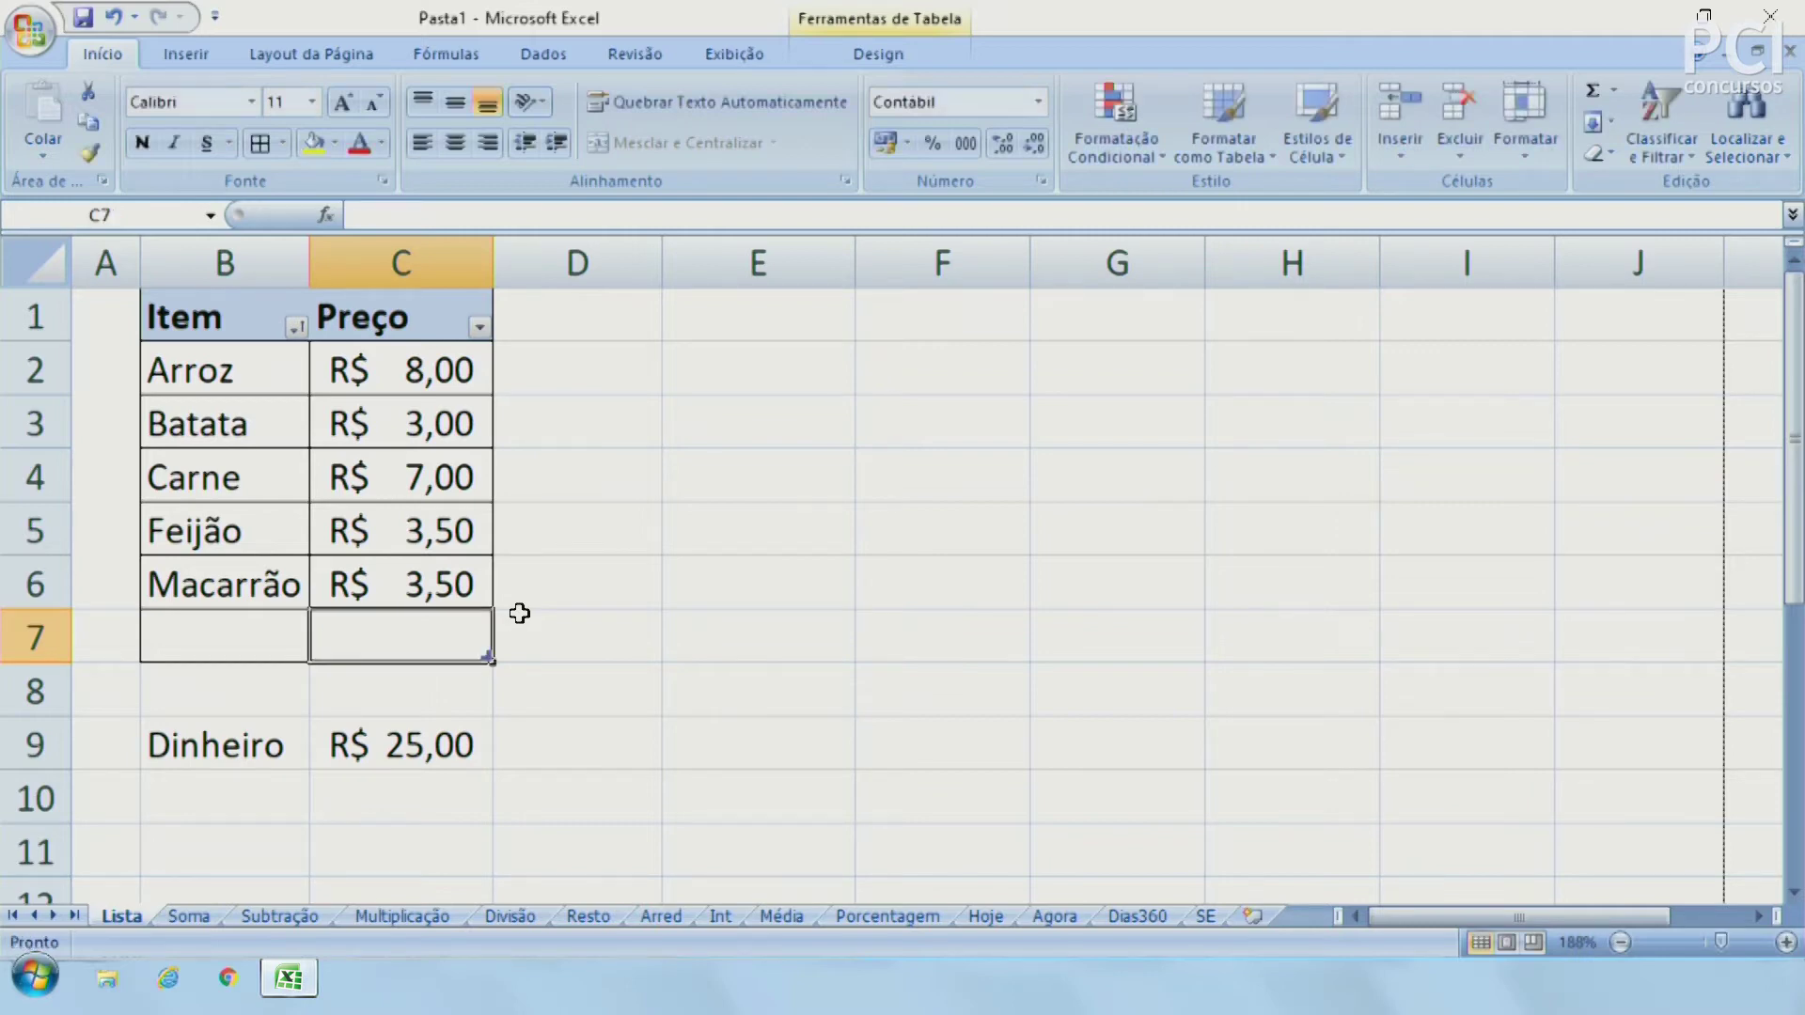
Browse the Data e hora category in the Insert Function list for cell C7, leaving without inserting a function
{"action": "left_click", "coordinate": [326, 217]}
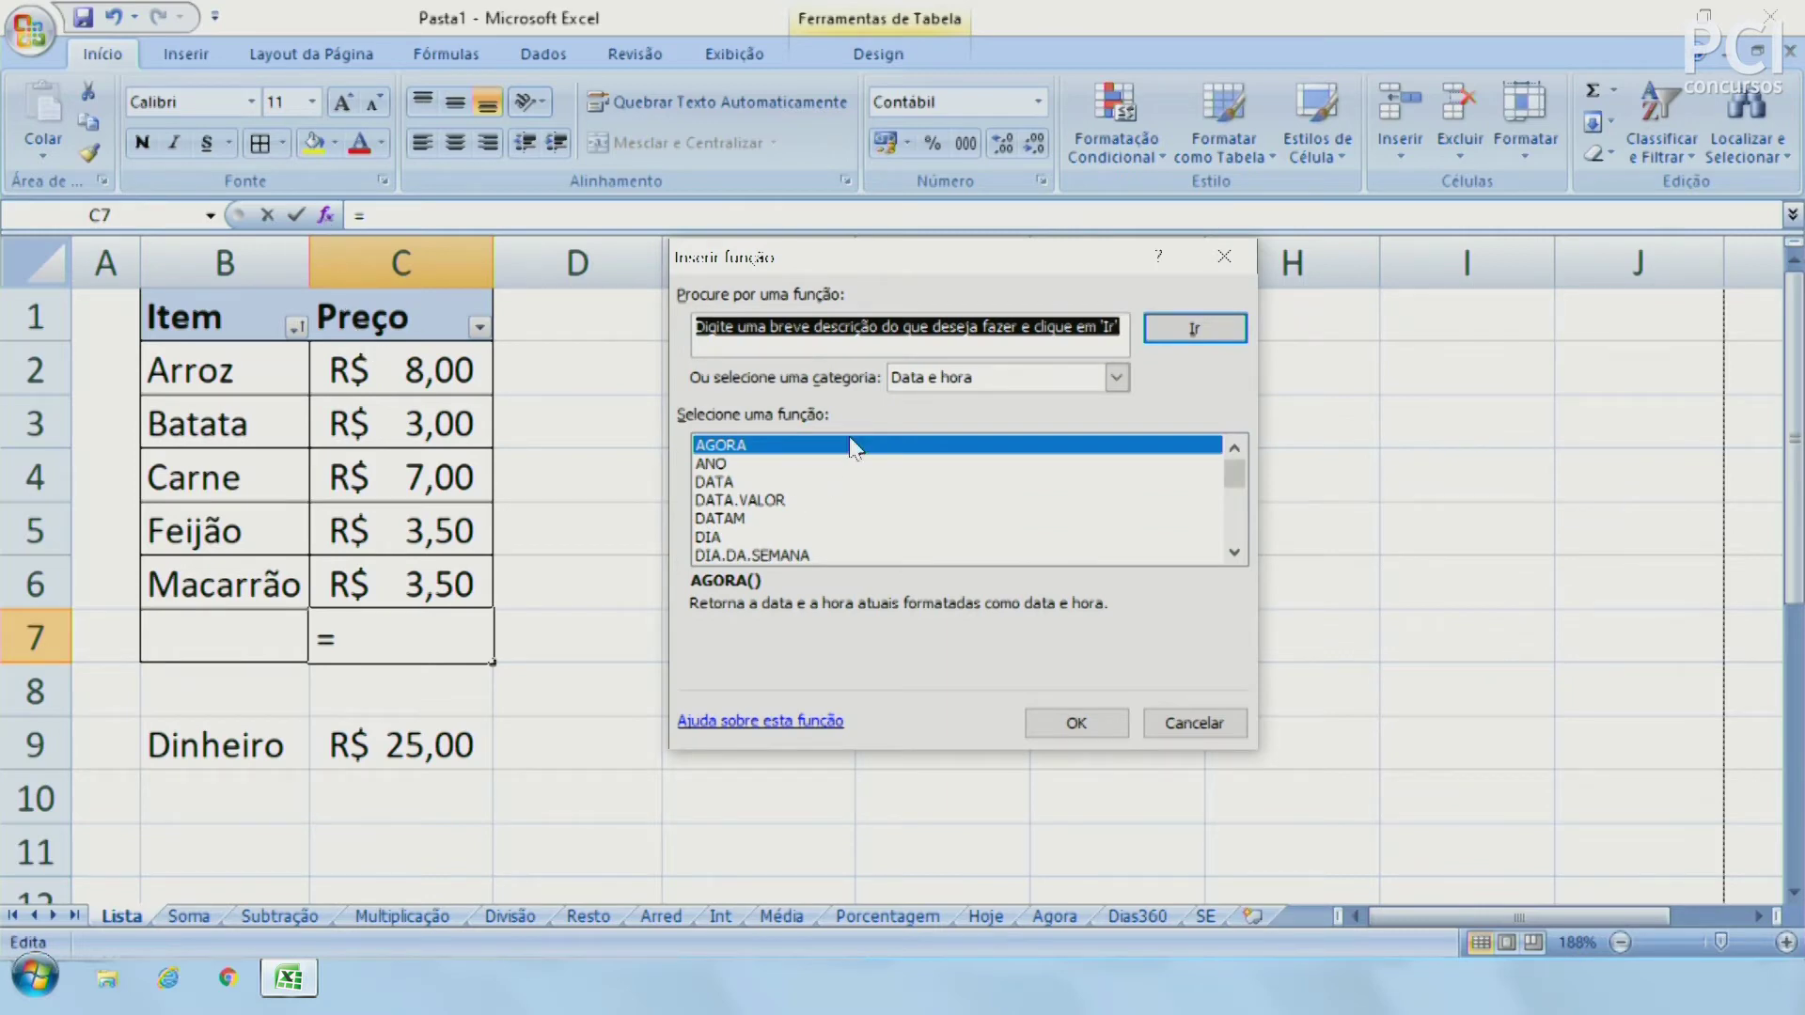
{"action": "scroll", "coordinate": [943, 523], "scroll_direction": "down", "scroll_amount": 5}
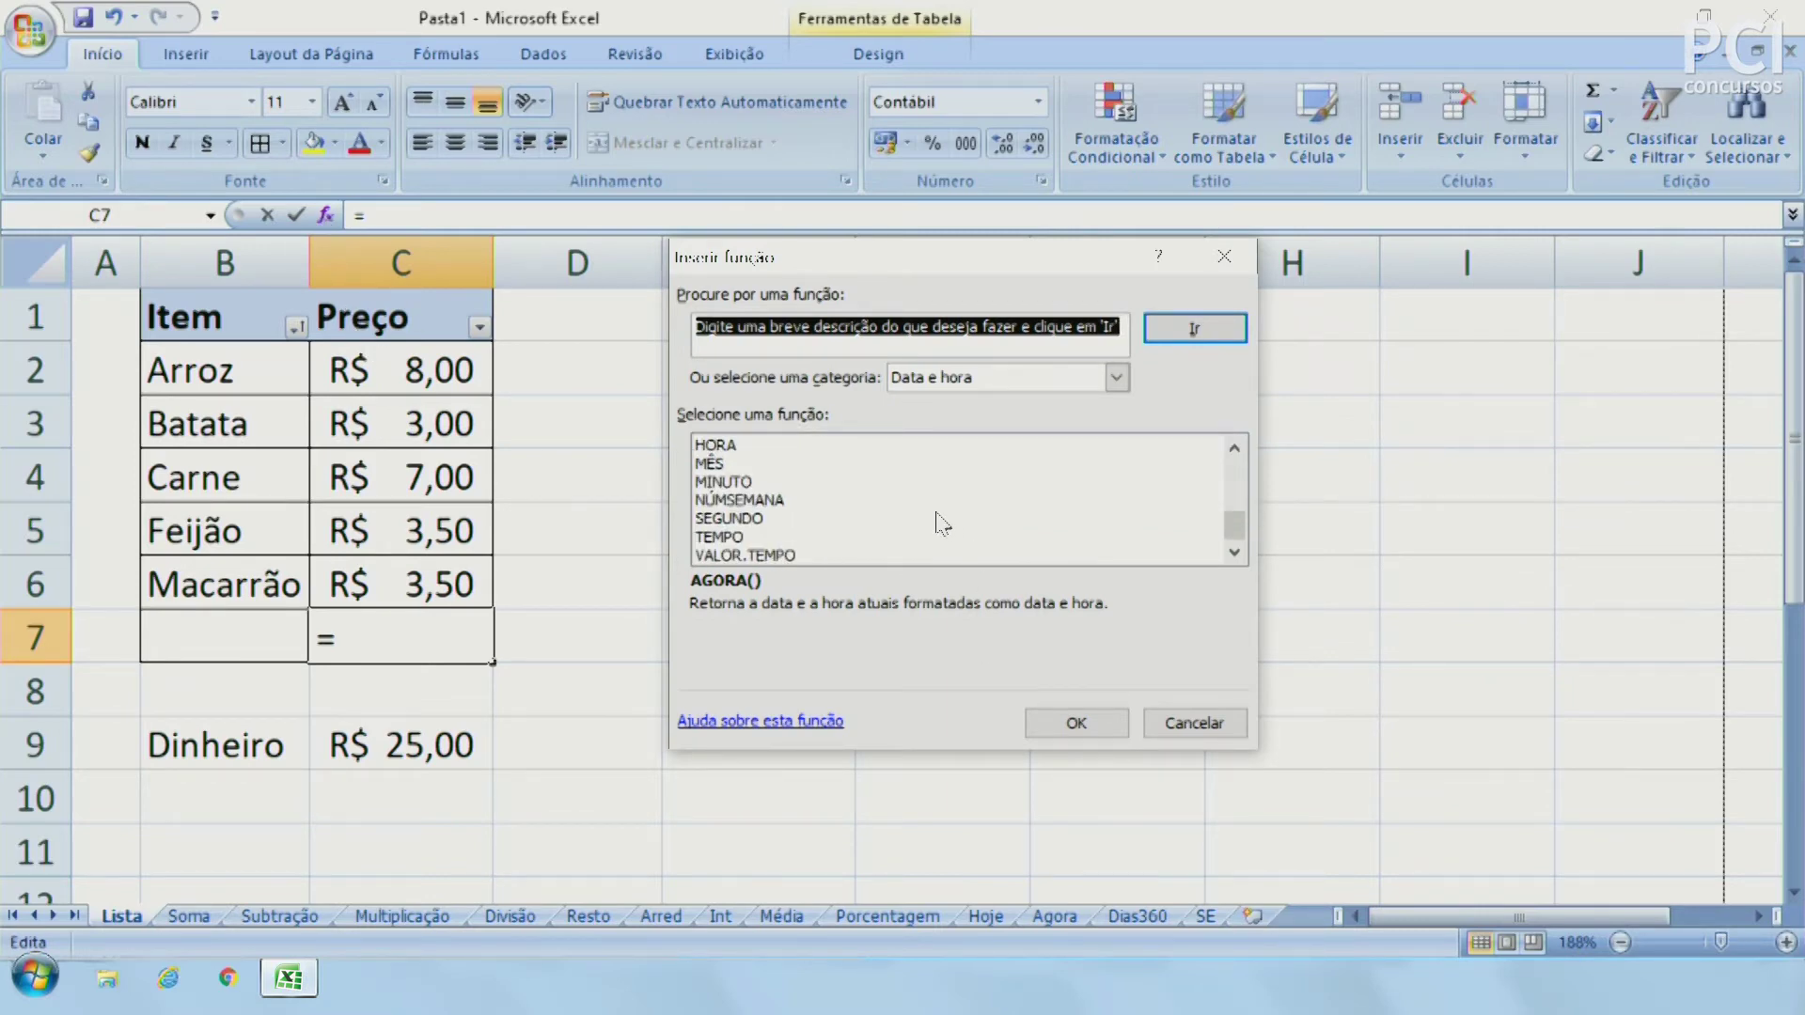
{"action": "scroll", "coordinate": [942, 524], "scroll_direction": "up", "scroll_amount": 5}
{"action": "key", "text": "Escape"}
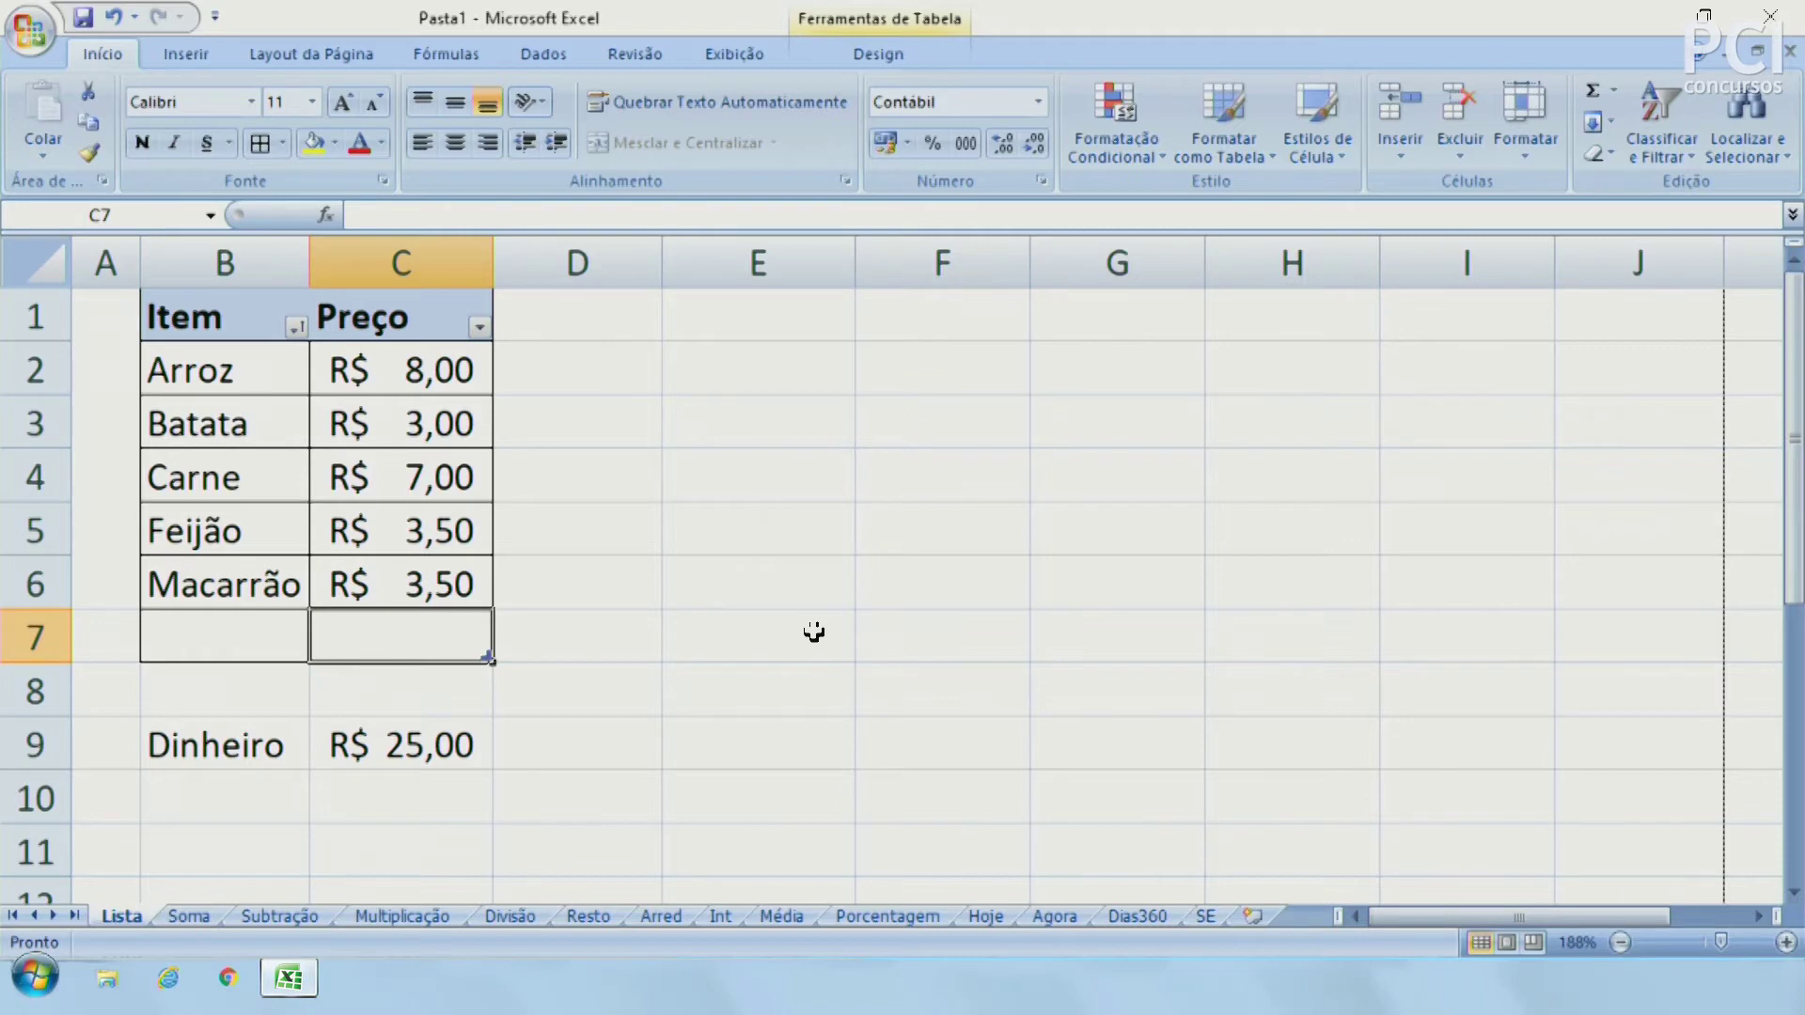
Enter the formula =8+3+7+3,5+3,5 in cell C7 to add up the item prices as typed numbers
{"action": "type", "text": "="}
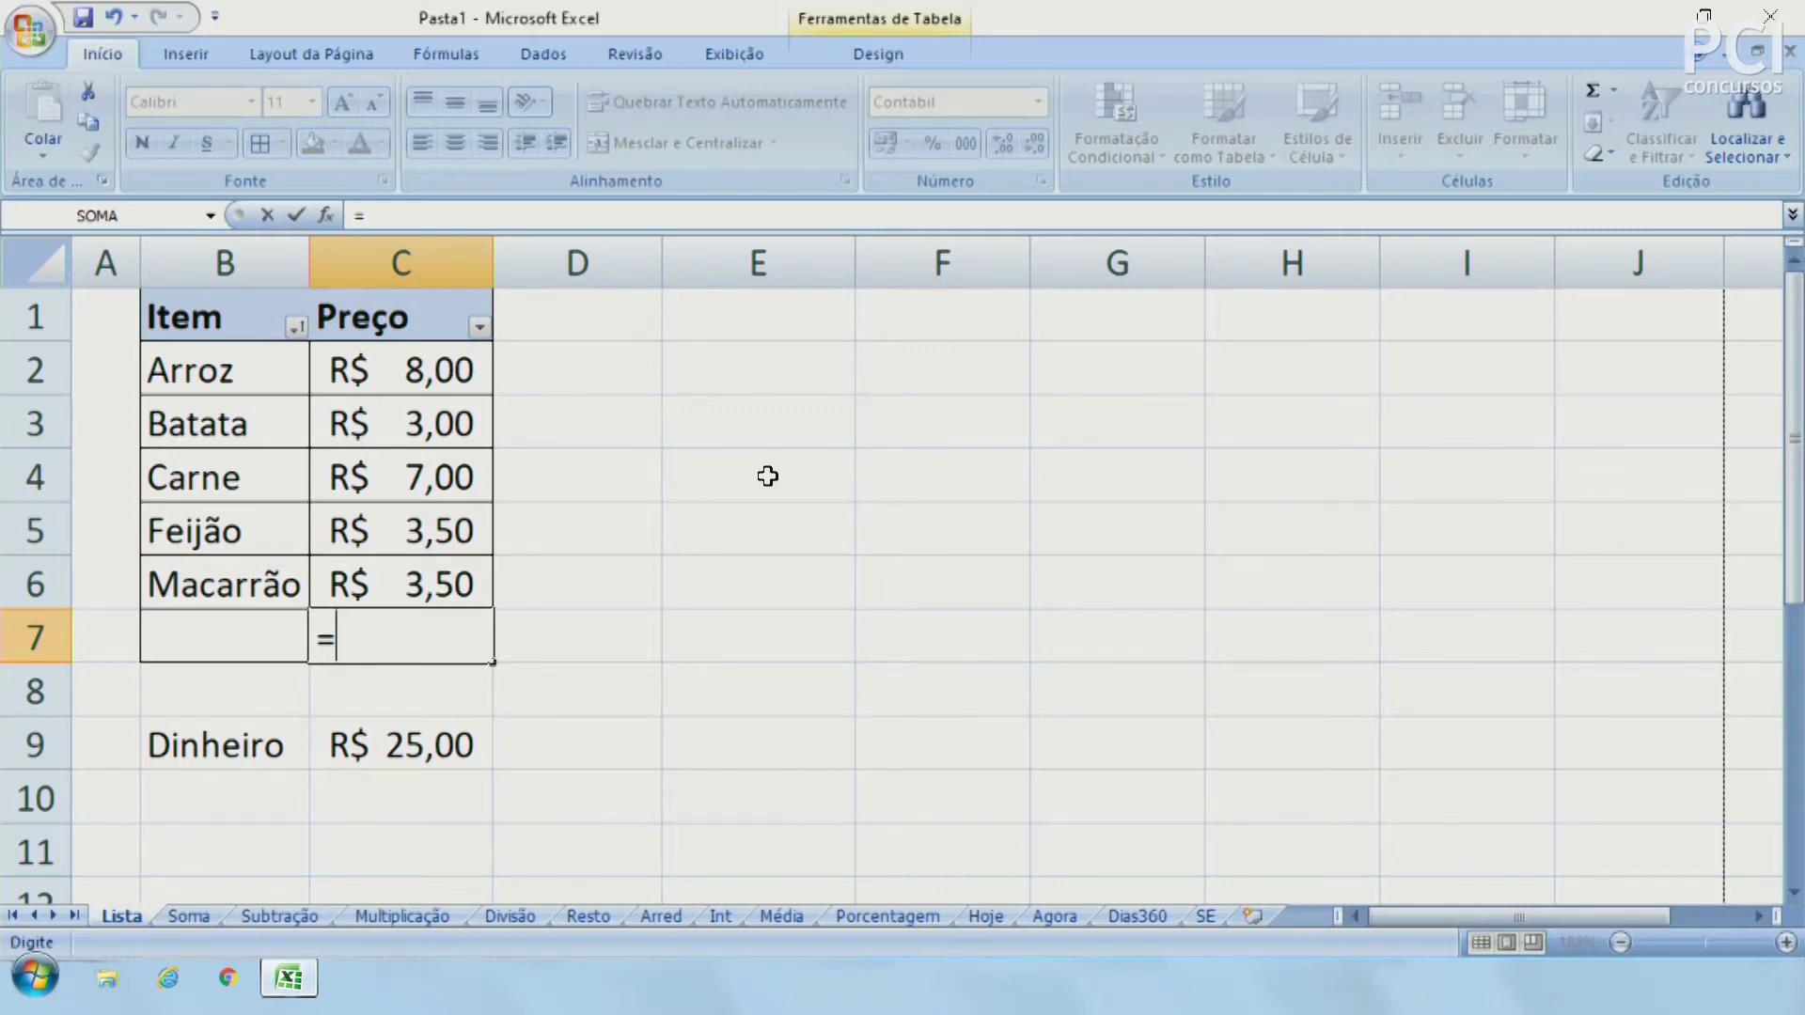
{"action": "type", "text": "8+"}
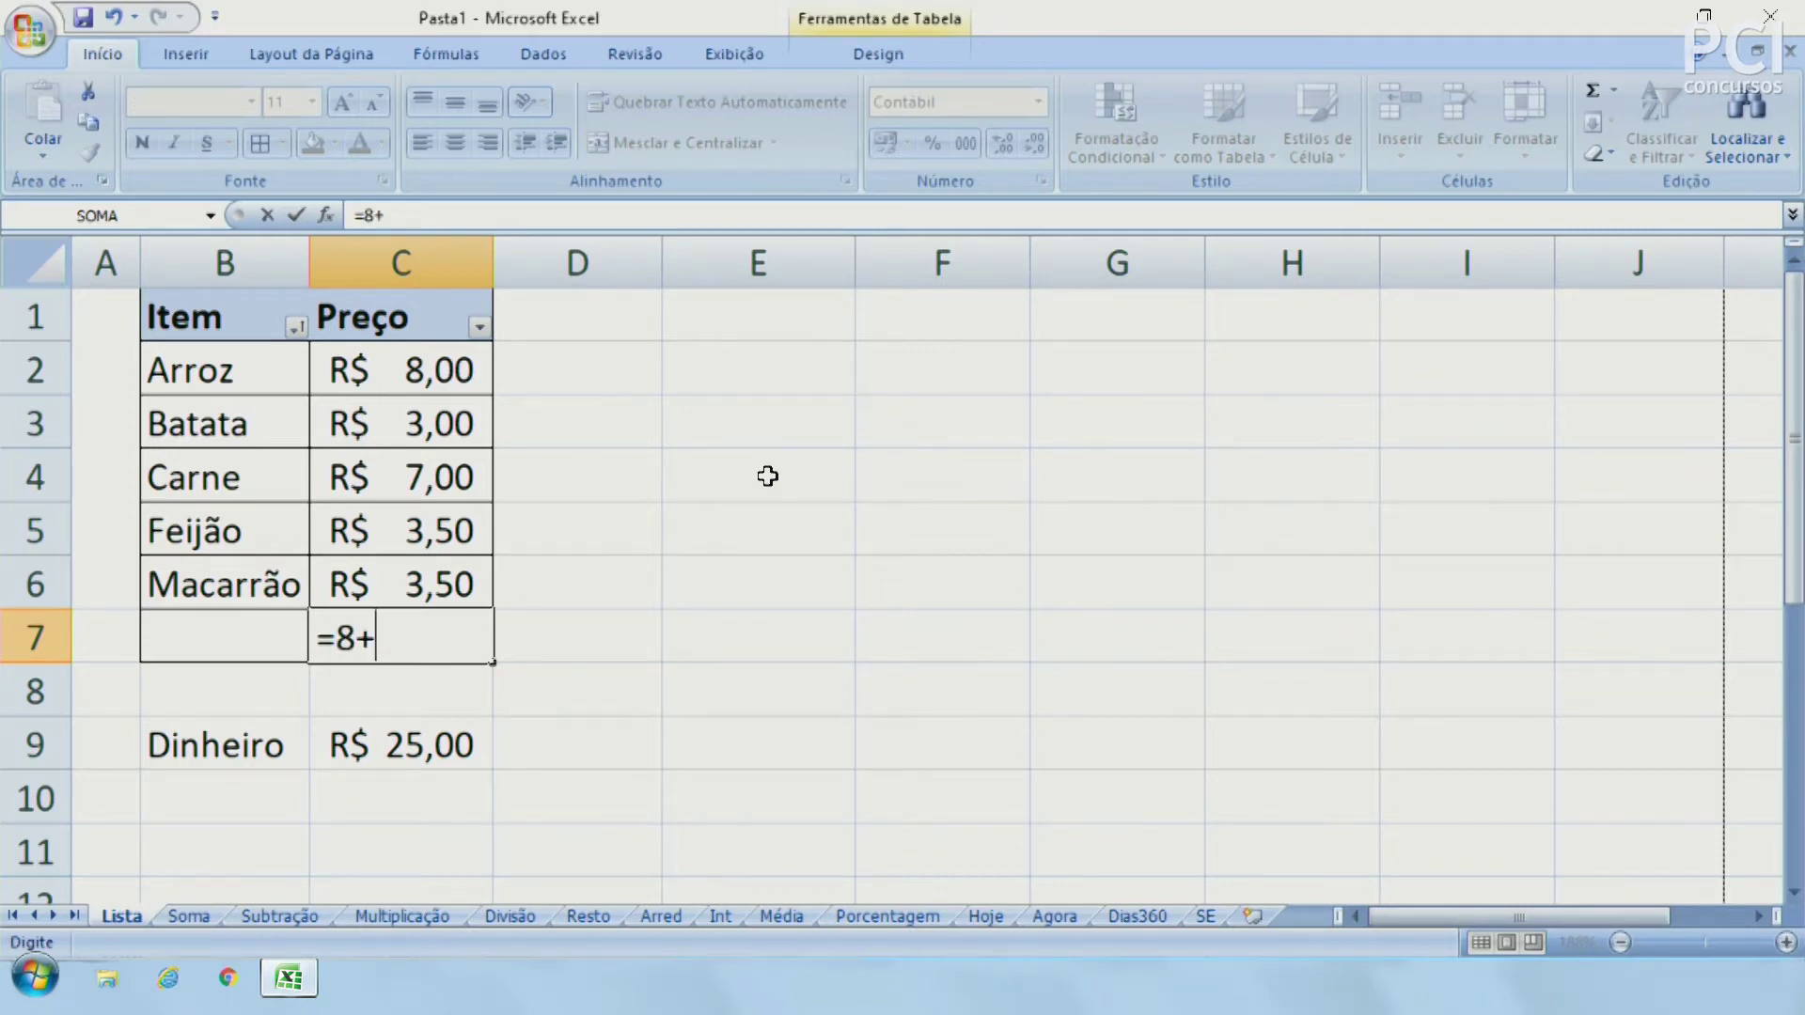
{"action": "type", "text": "3+7+3,5"}
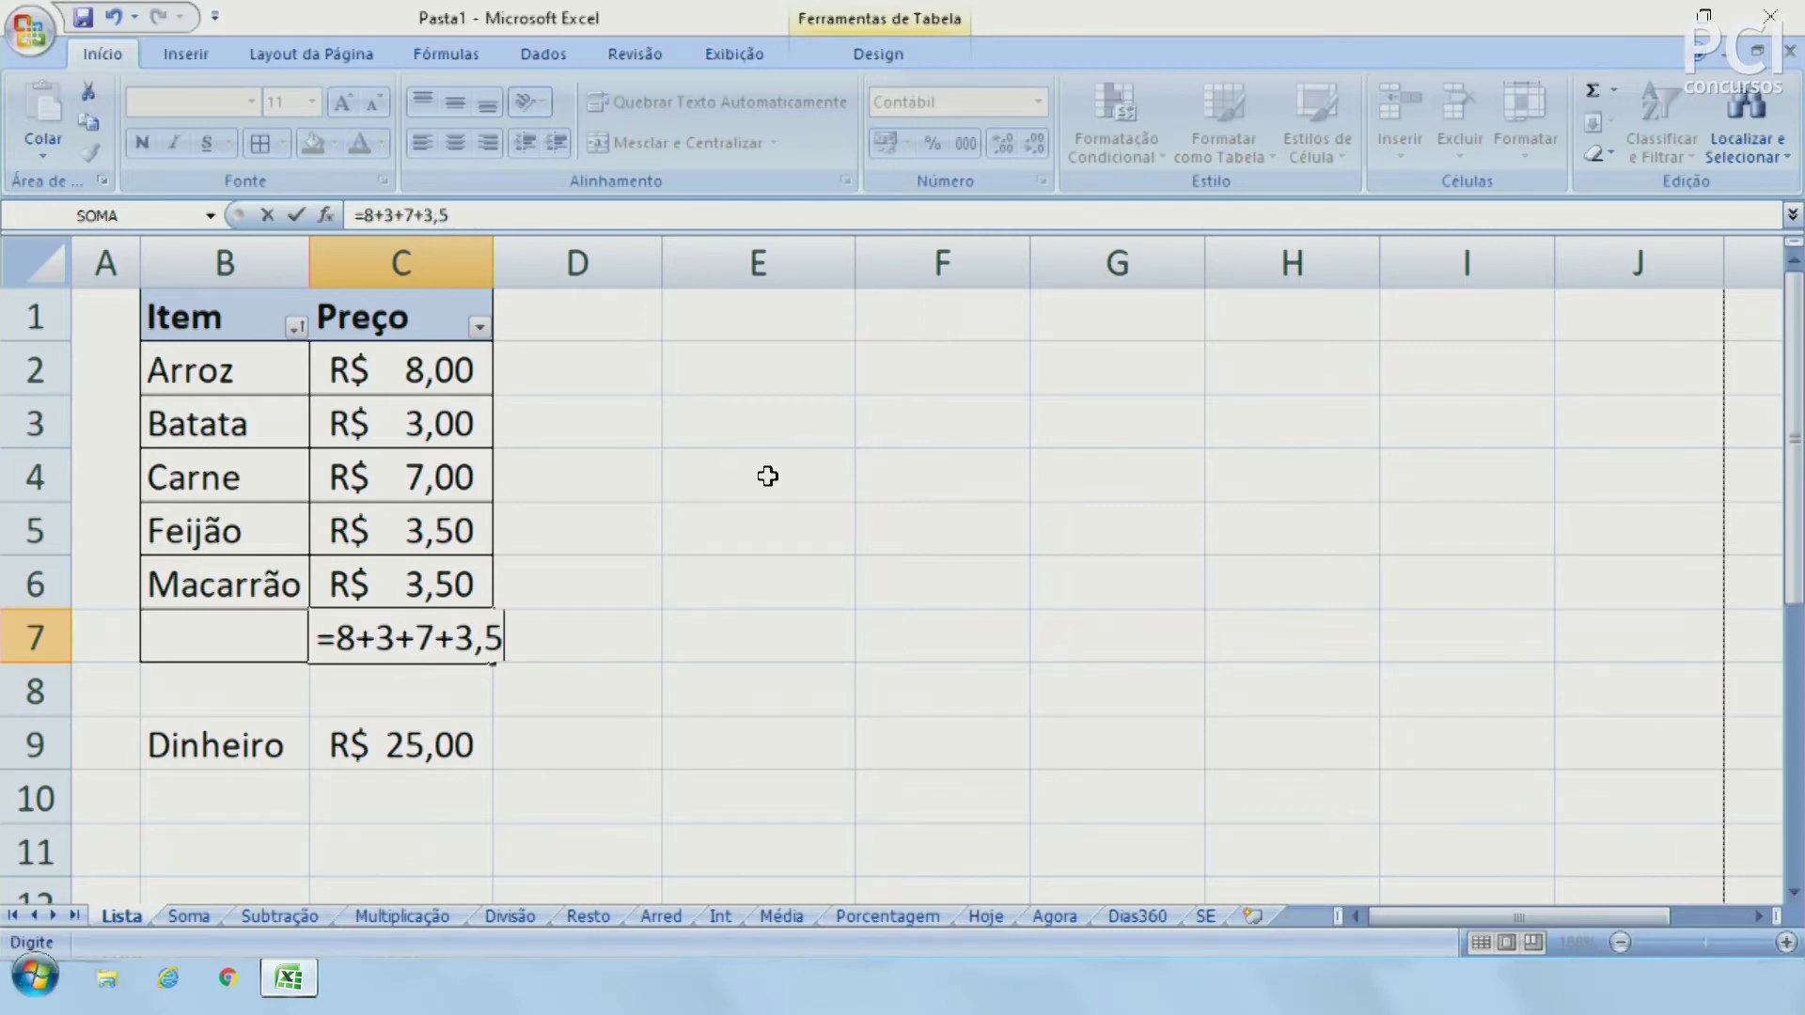
{"action": "type", "text": "+3,5"}
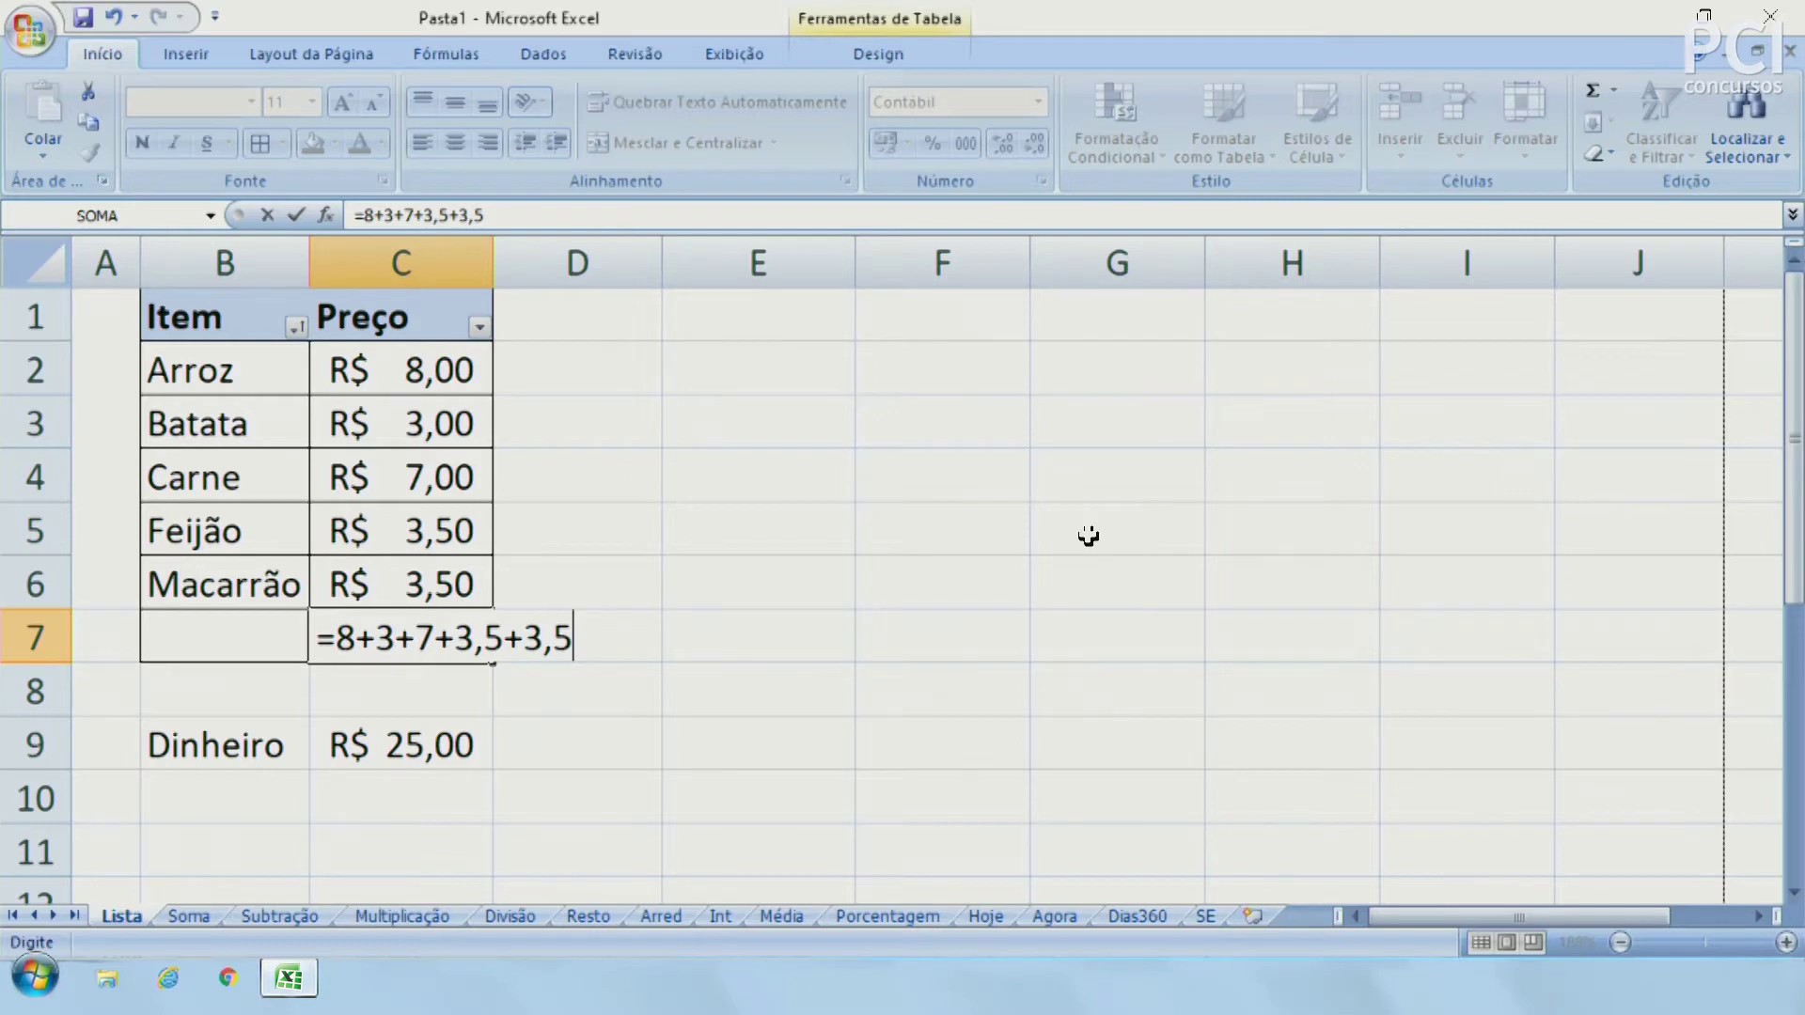
{"action": "key", "text": "Return"}
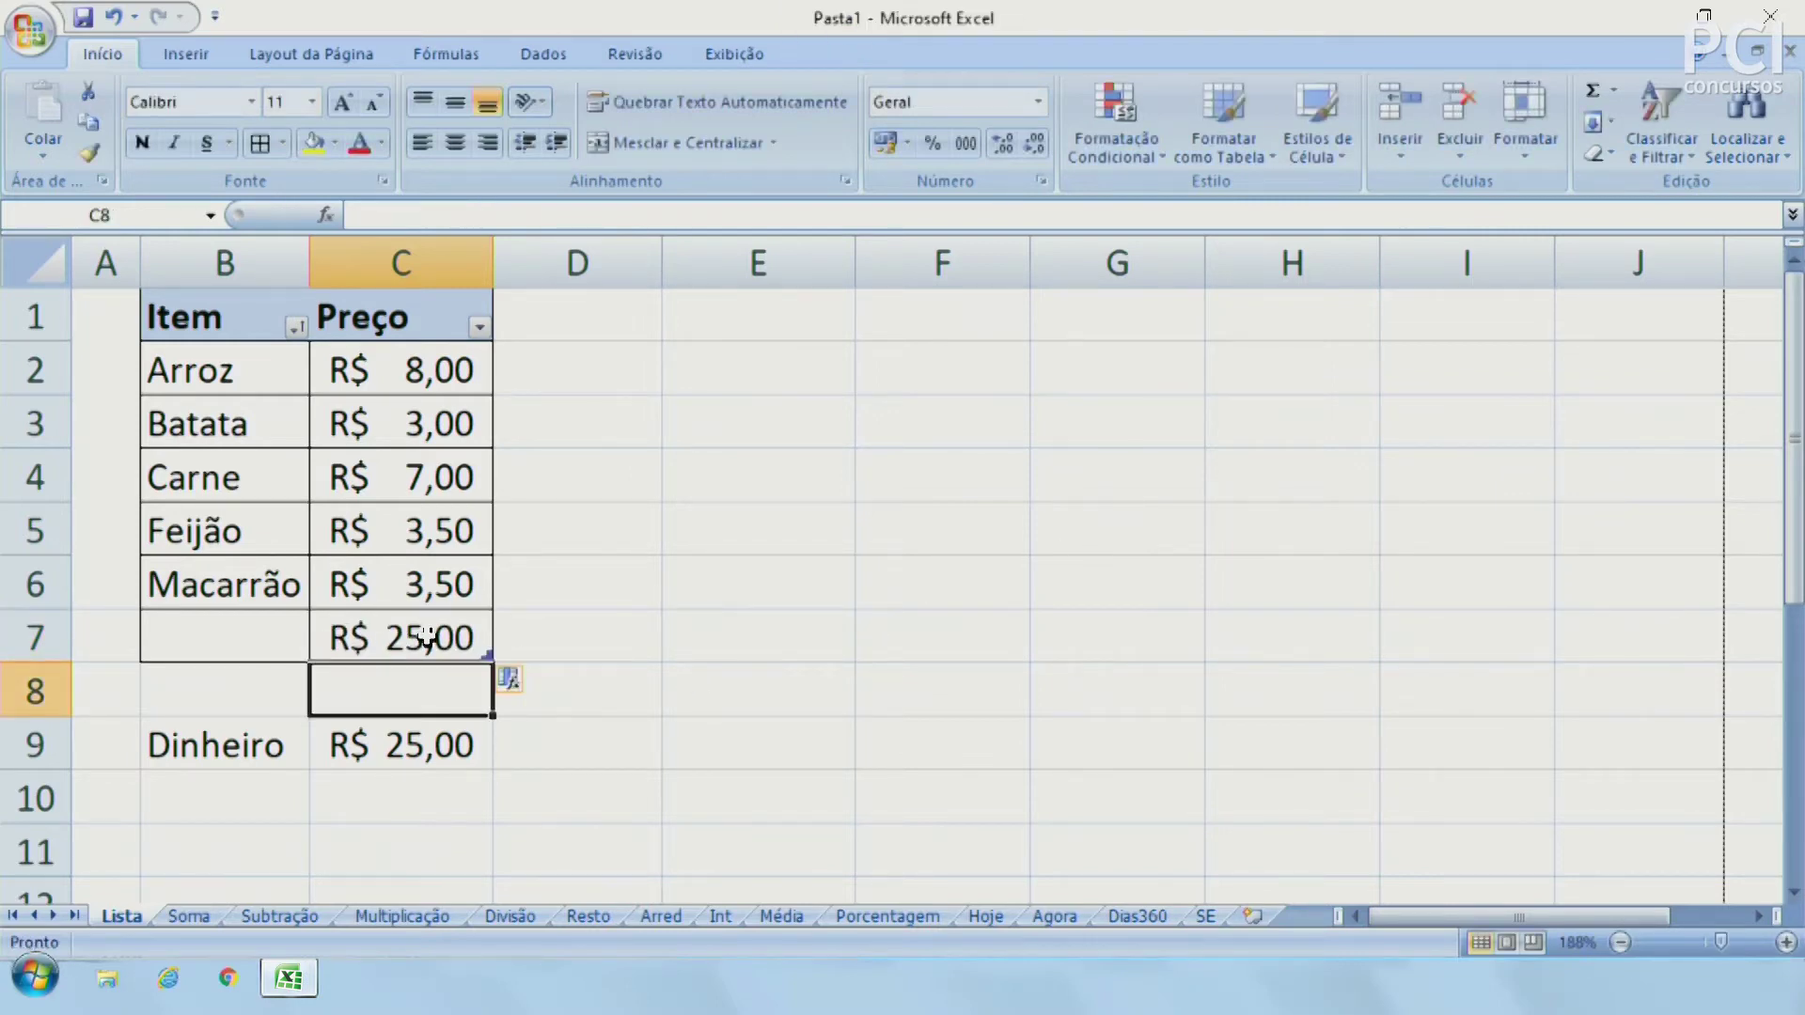
Compare the total in C7 with the Dinheiro amount in C9 and examine the numbers in the C7 formula
{"action": "left_click", "coordinate": [468, 634]}
{"action": "left_click", "coordinate": [442, 732]}
{"action": "left_click", "coordinate": [463, 637]}
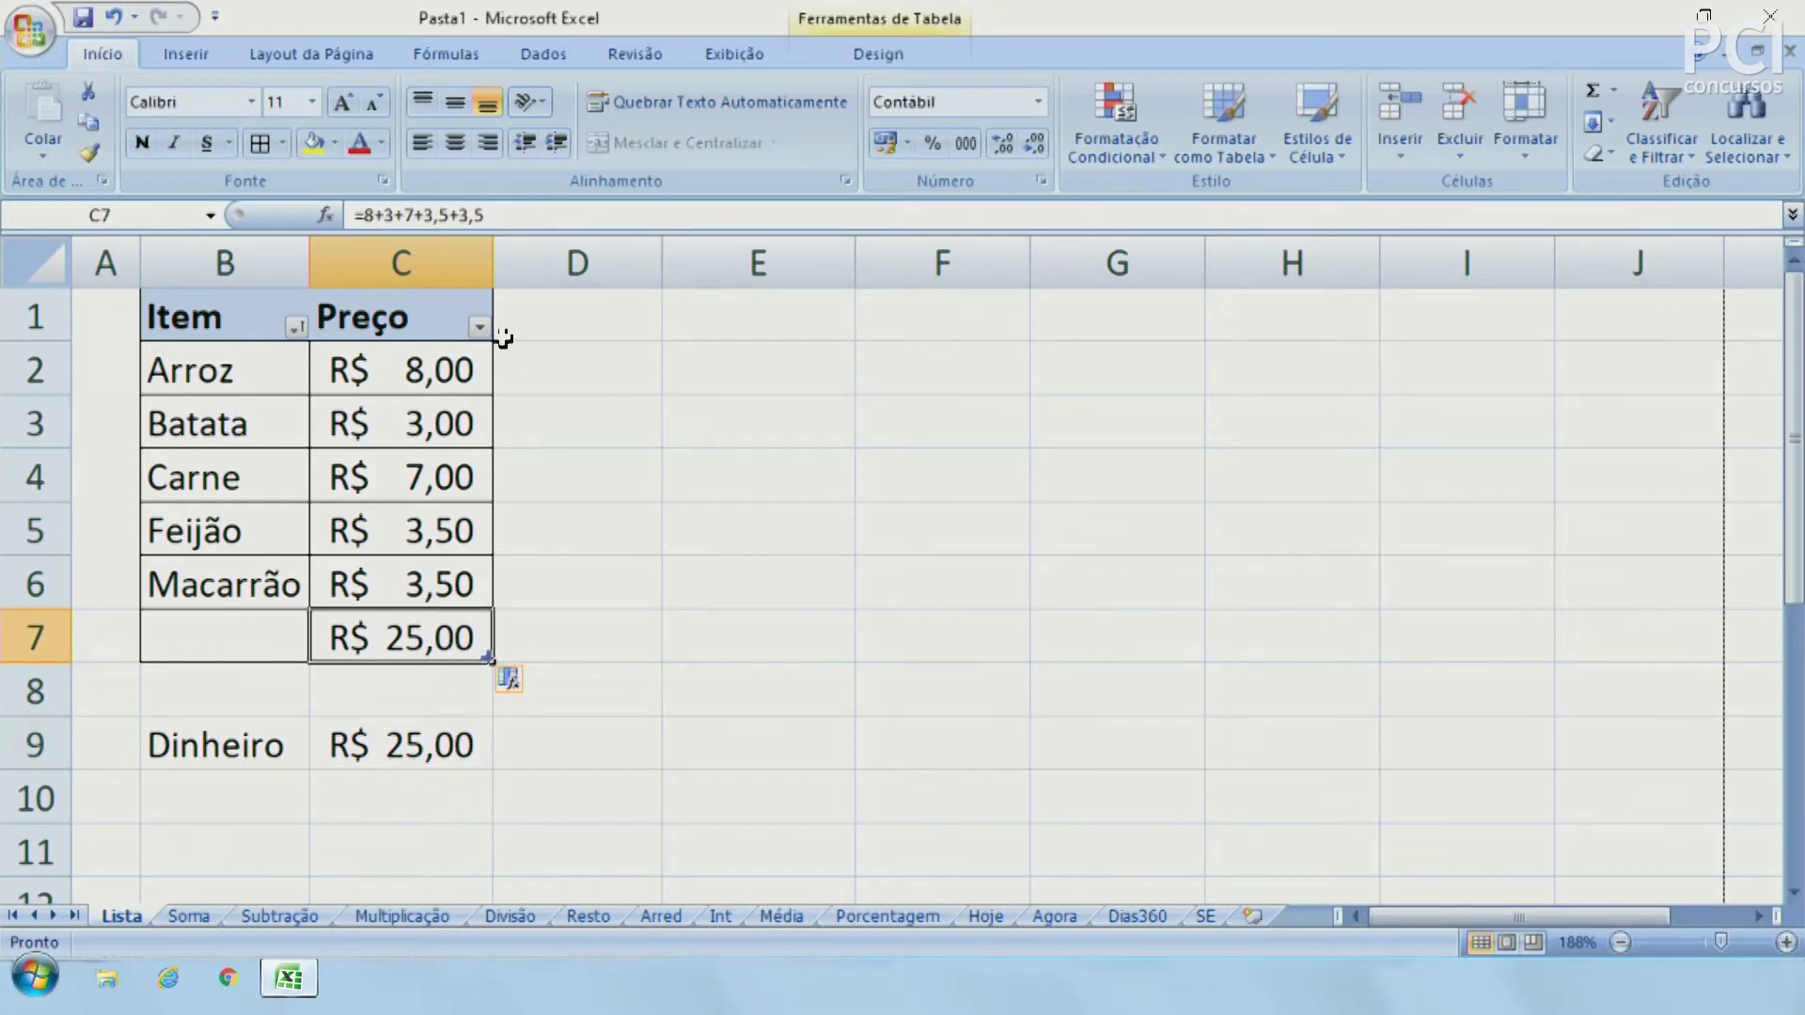
{"action": "left_click", "coordinate": [368, 214]}
{"action": "left_click_drag", "start_coordinate": [368, 215], "coordinate": [524, 204]}
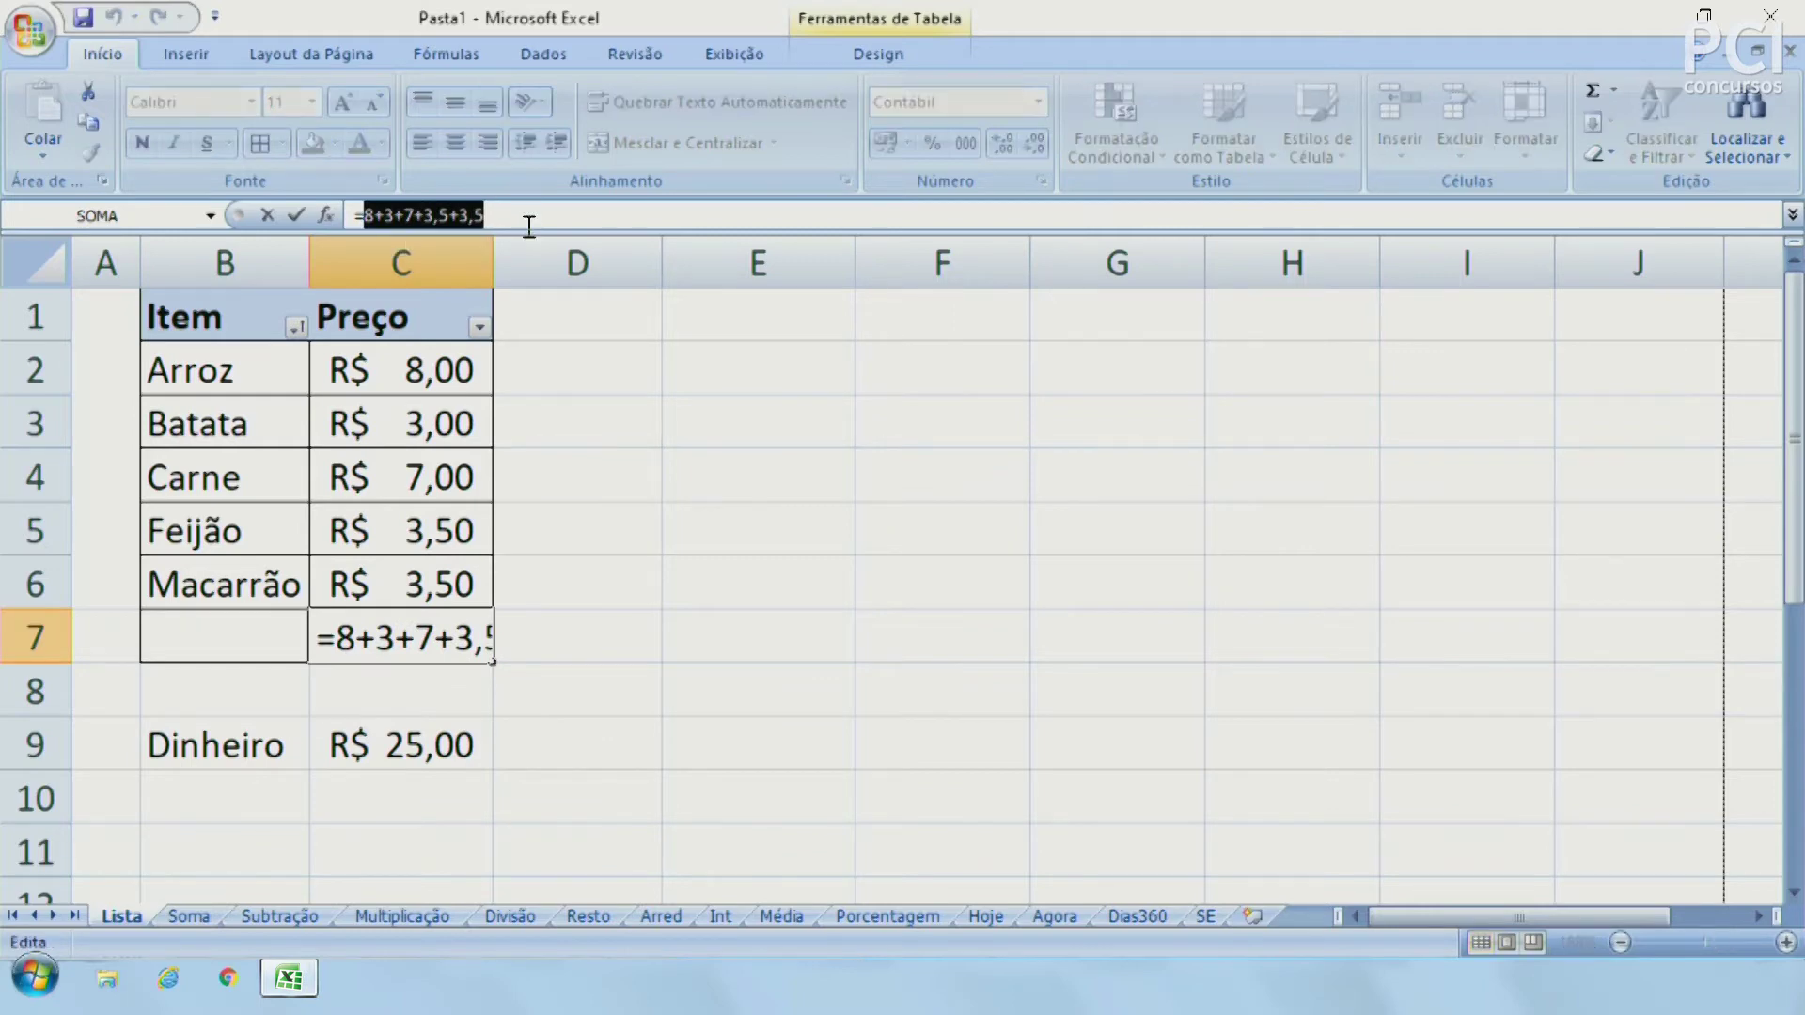
{"action": "key", "text": "ctrl+Return"}
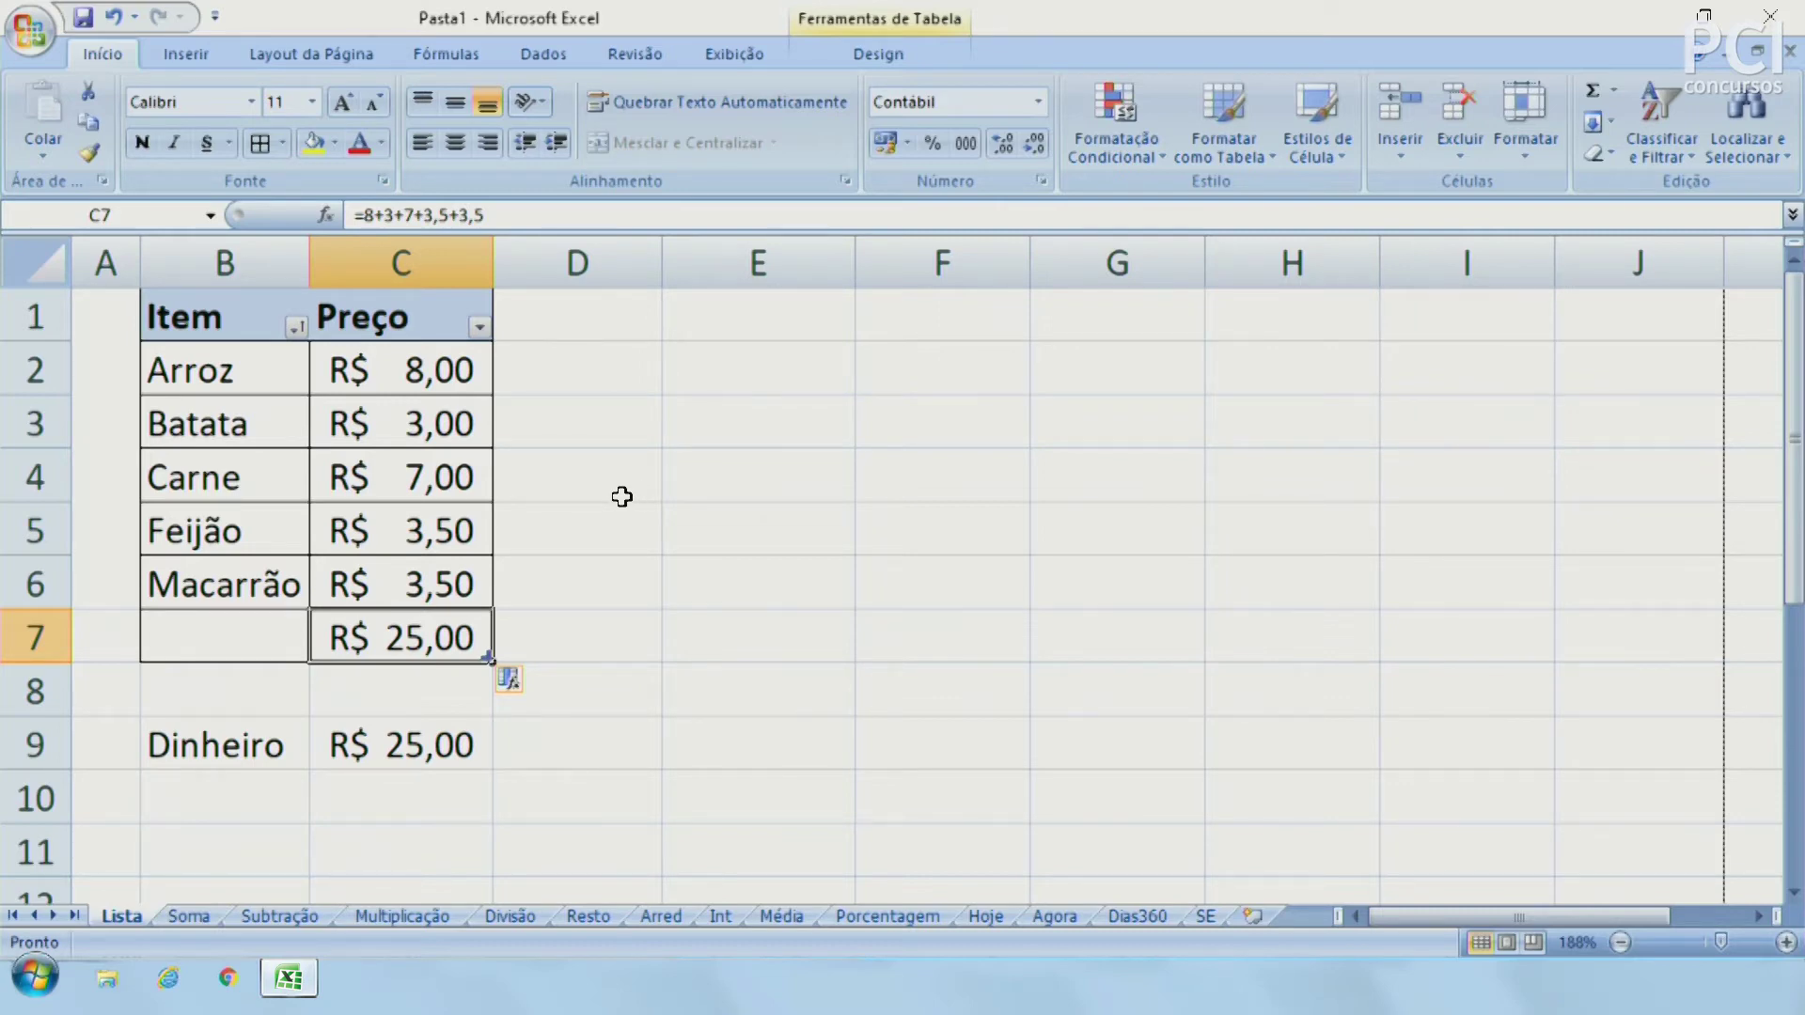
Change the price of Carne in cell C4 to 8
{"action": "left_click", "coordinate": [428, 428]}
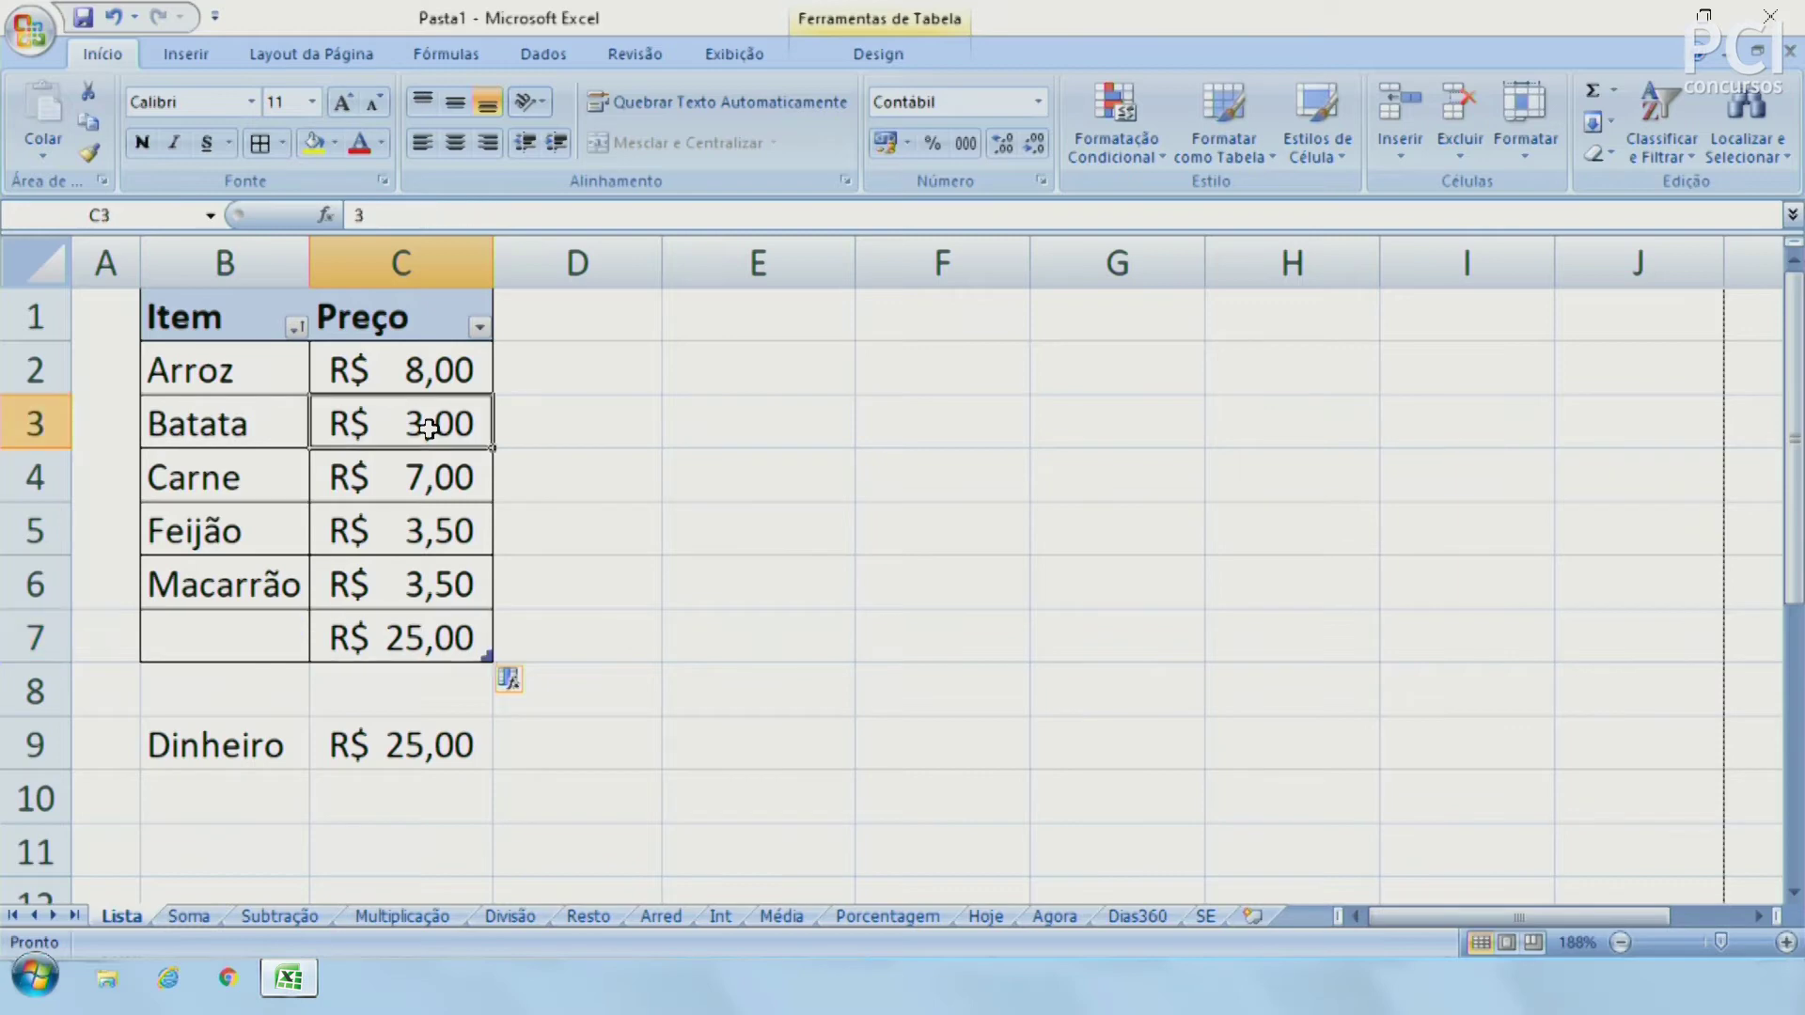
{"action": "left_click", "coordinate": [458, 375]}
{"action": "left_click", "coordinate": [450, 471]}
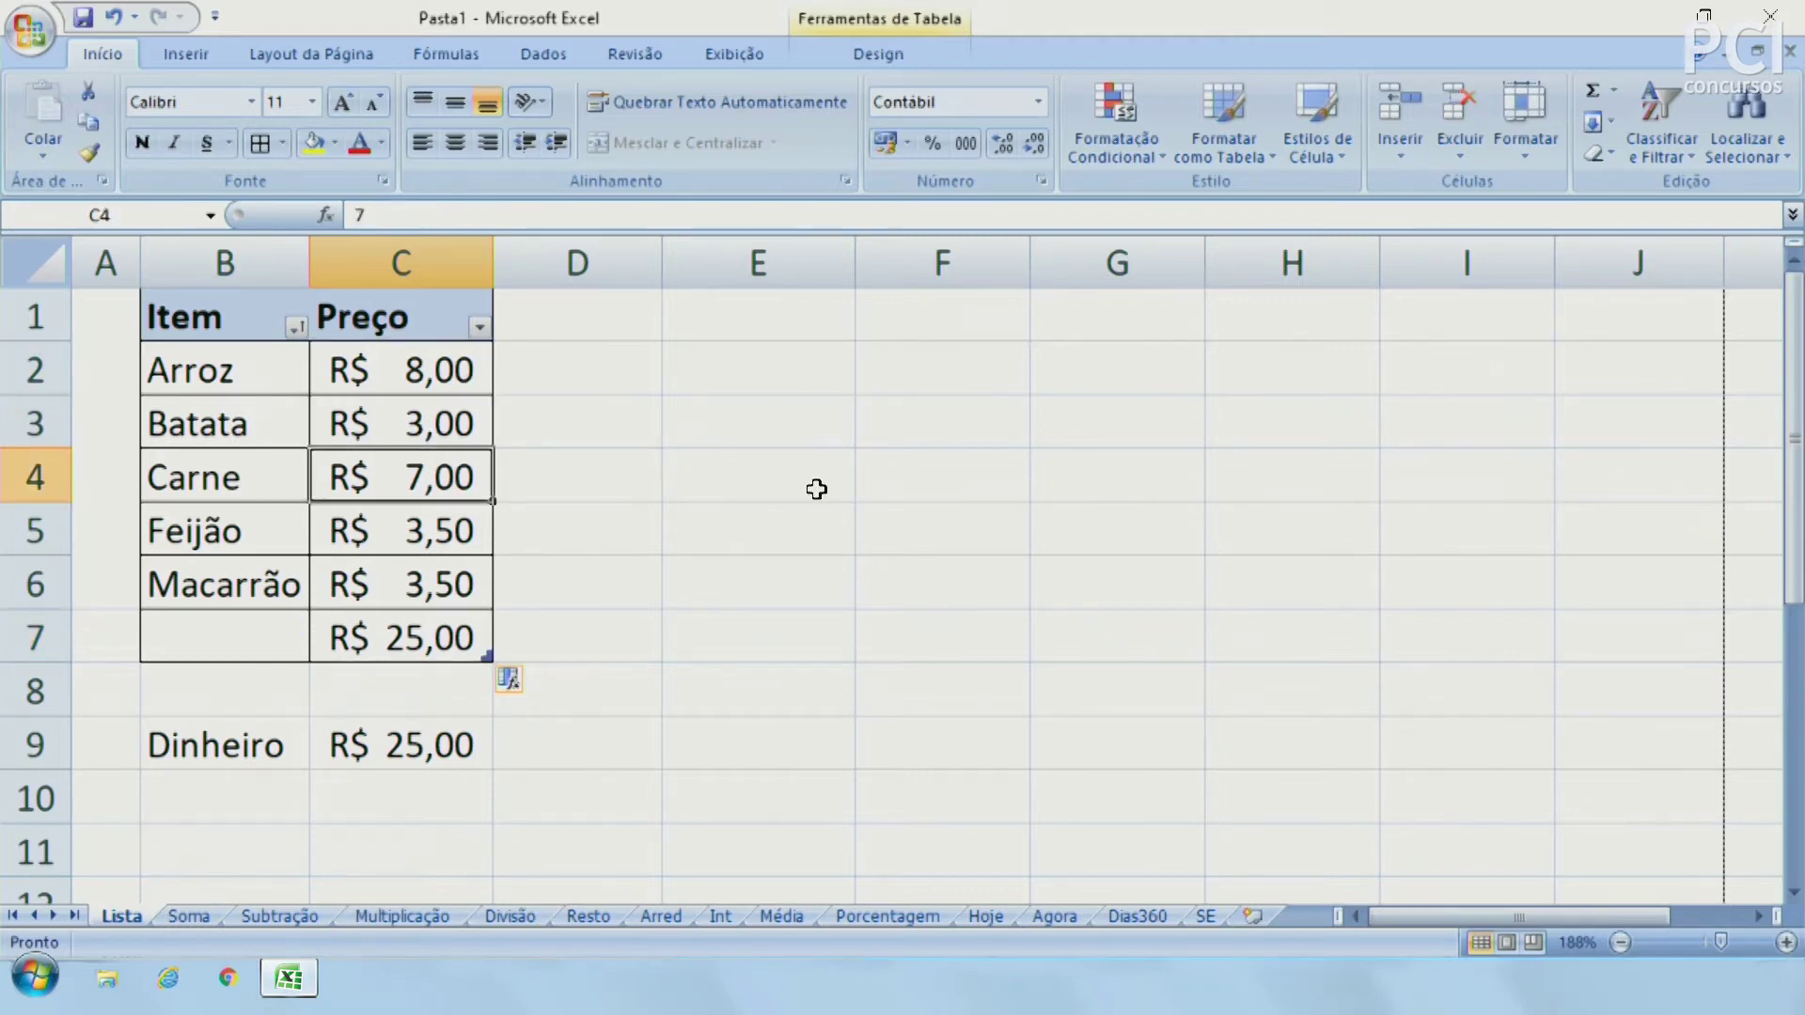
{"action": "type", "text": "8"}
{"action": "key", "text": "Return"}
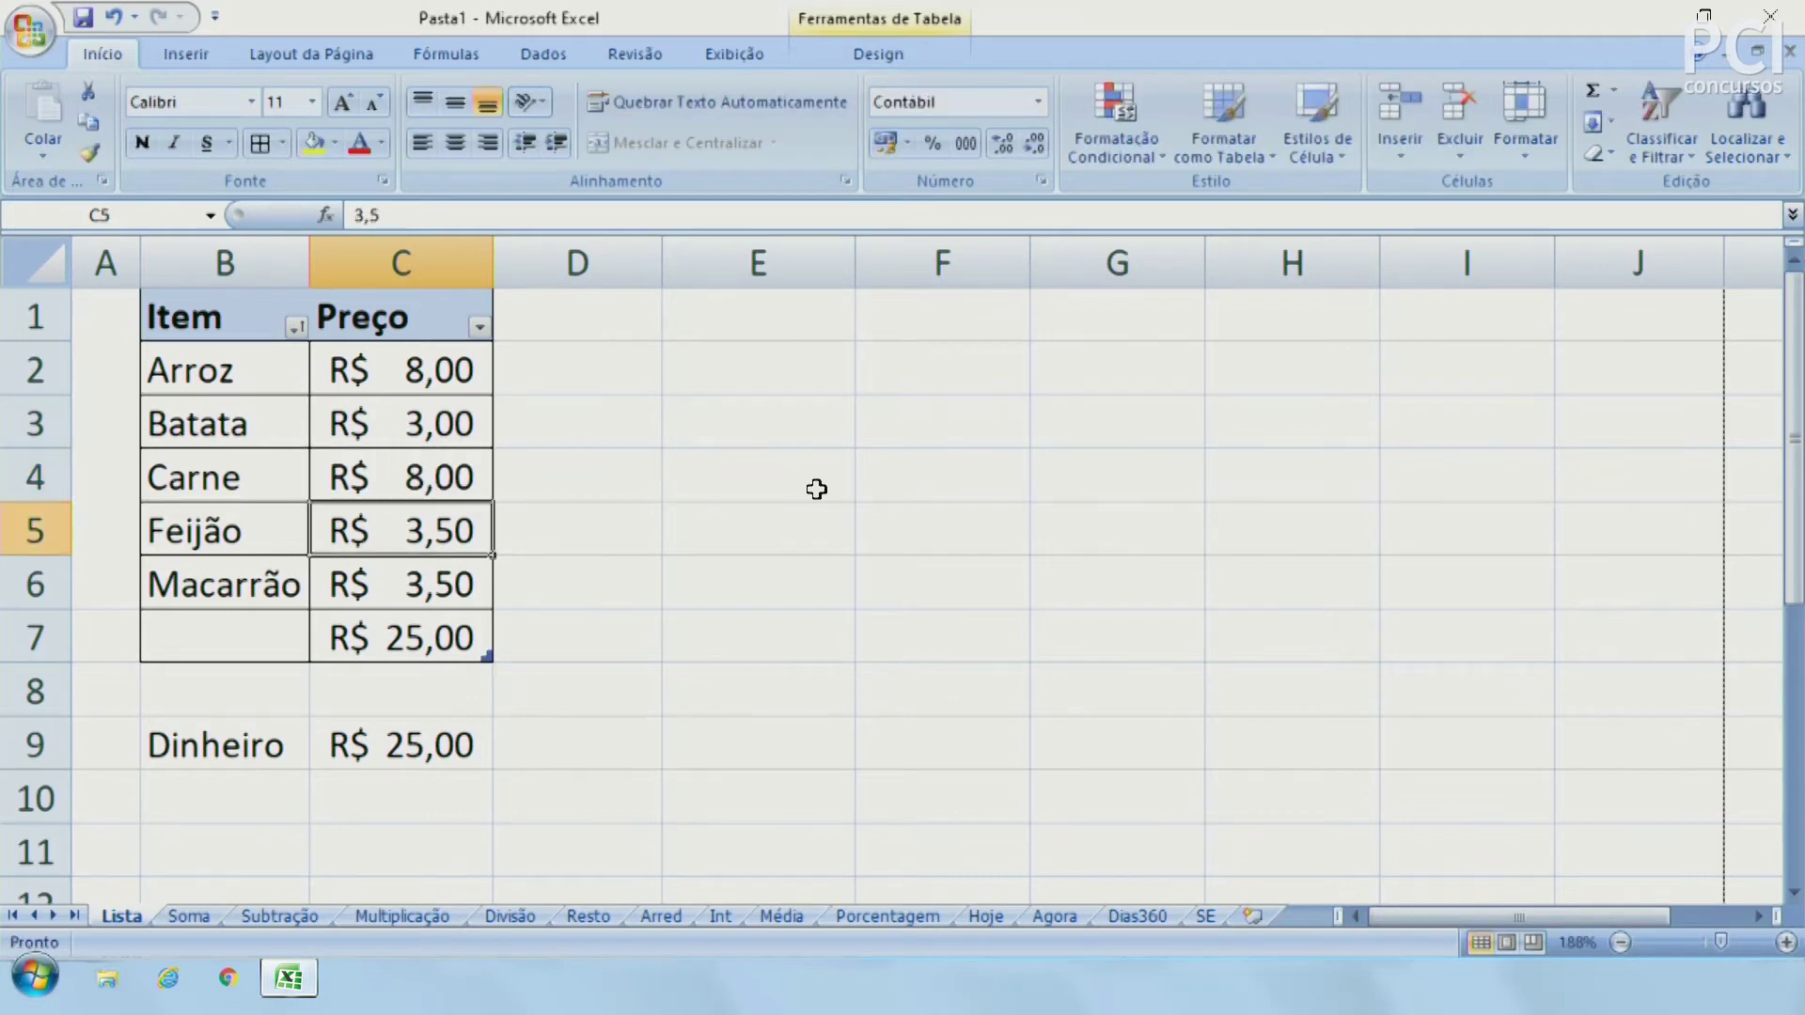
Set the price of Carne in cell C4 to 10
{"action": "left_click", "coordinate": [411, 487]}
{"action": "type", "text": "10"}
{"action": "key", "text": "Return"}
Replace the 7 in the formula of cell C7 with 10 to match the Carne price
{"action": "left_click", "coordinate": [459, 648]}
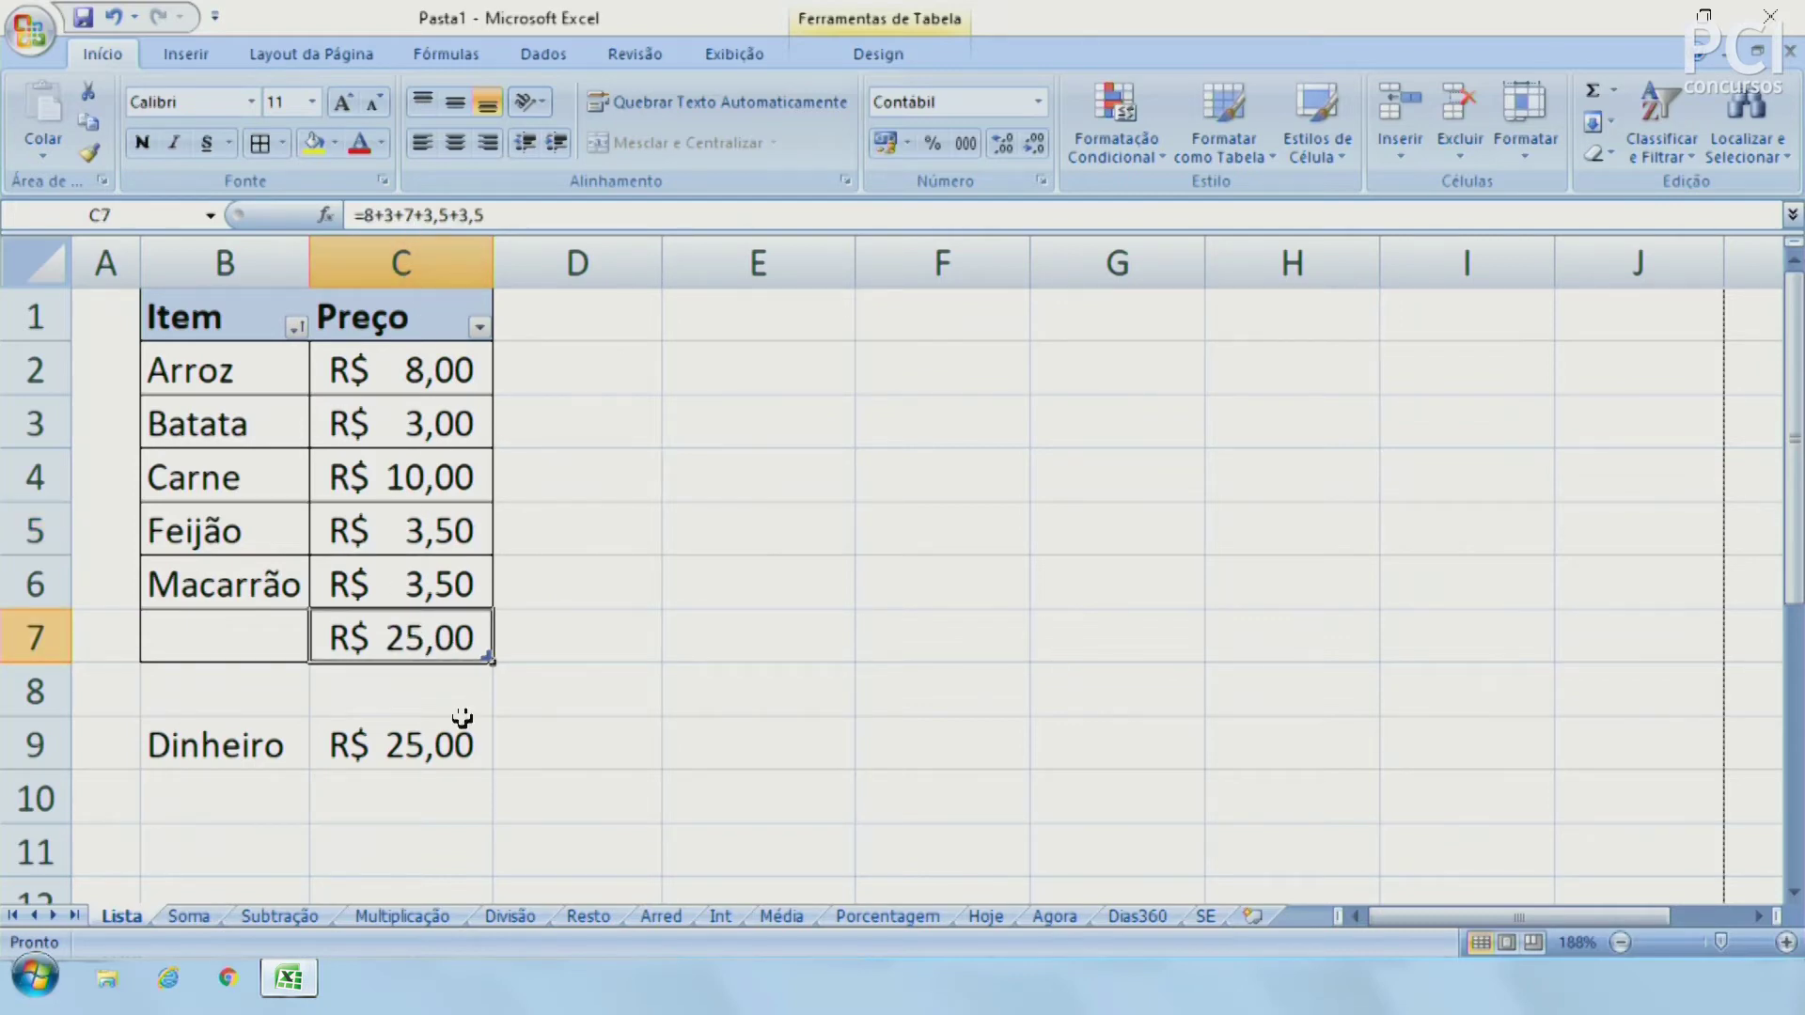
{"action": "double_click", "coordinate": [449, 641]}
{"action": "left_click", "coordinate": [435, 640]}
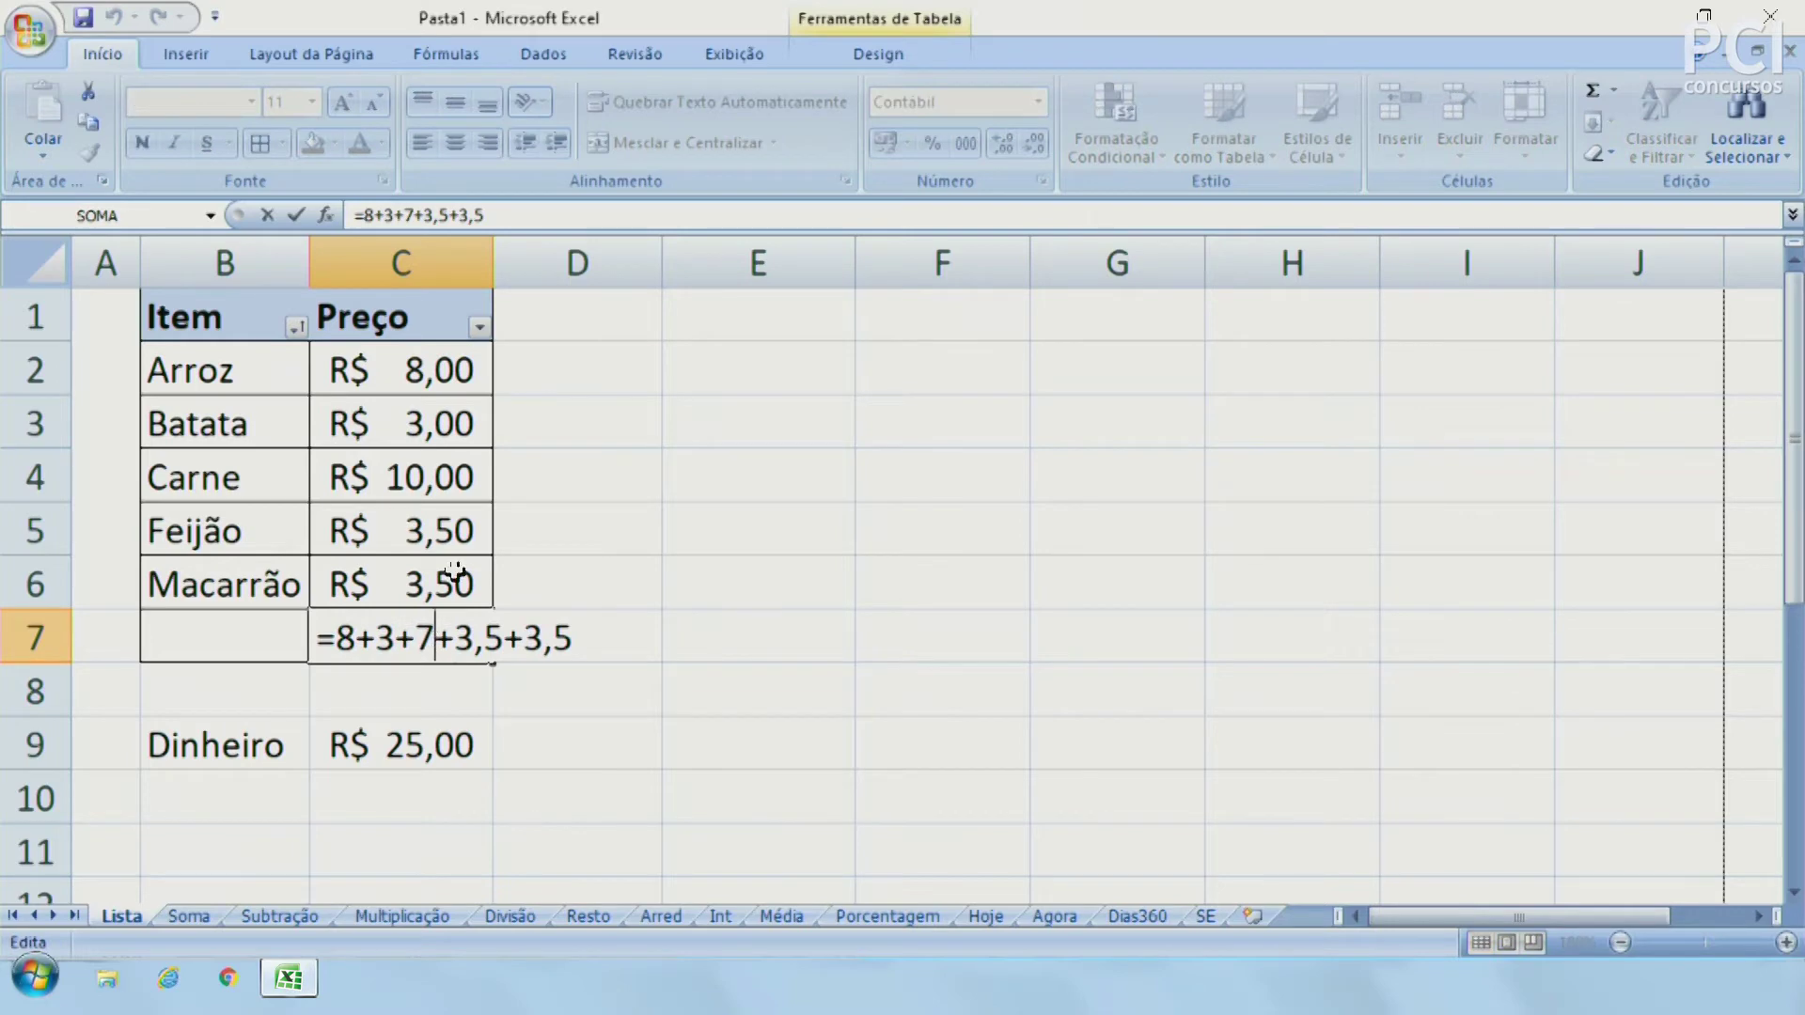
{"action": "key", "text": "BackSpace"}
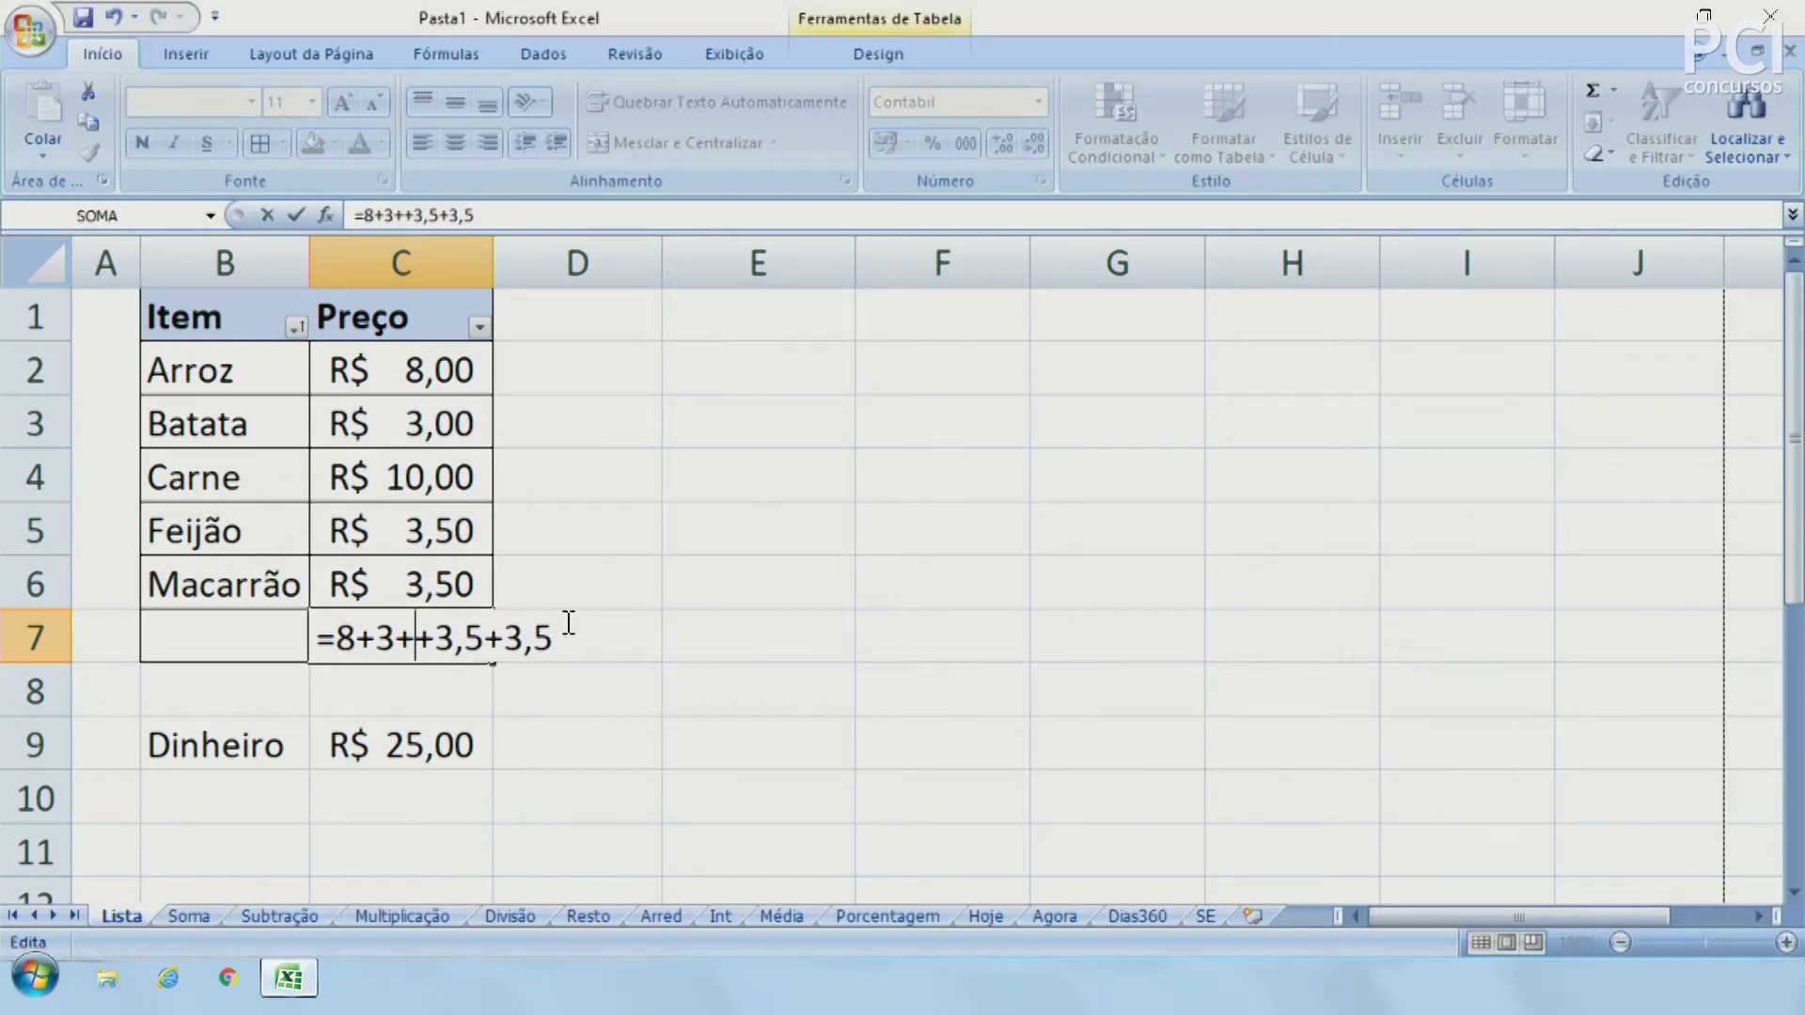
{"action": "type", "text": "10"}
{"action": "key", "text": "Return"}
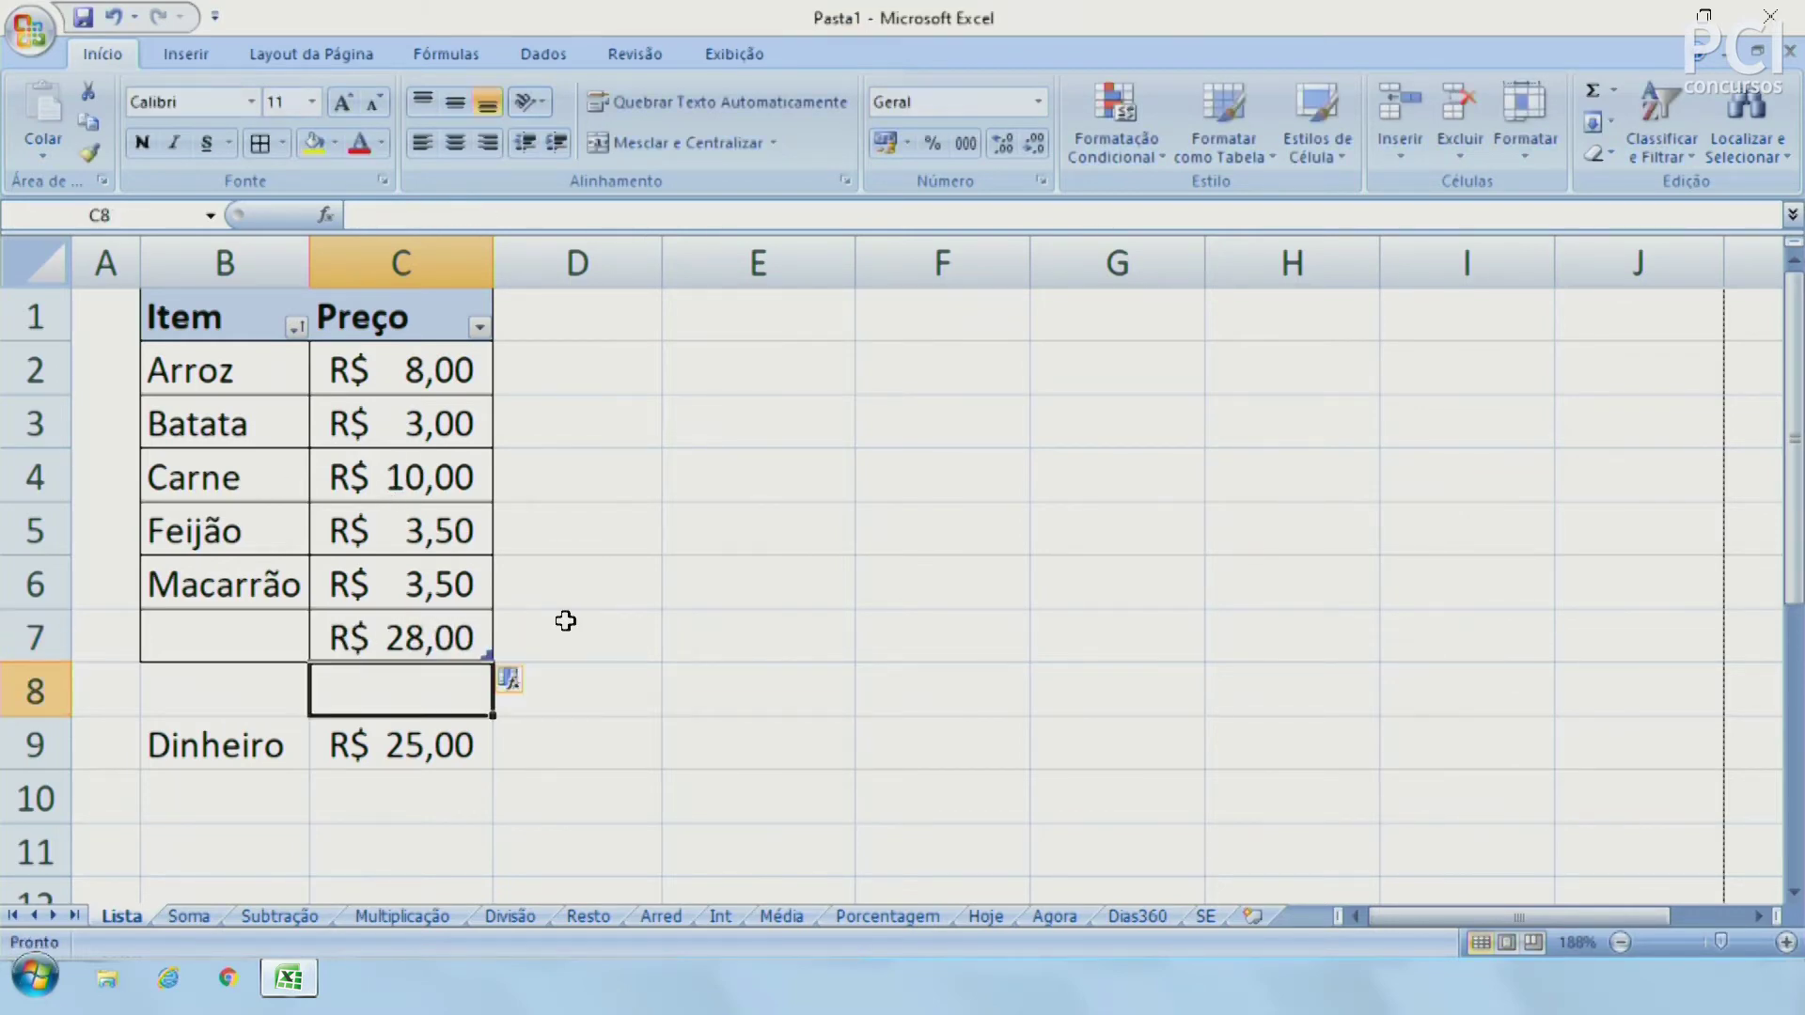
Examine the shopping list and the typed numbers in the total formula of cell C7
{"action": "left_click", "coordinate": [565, 622]}
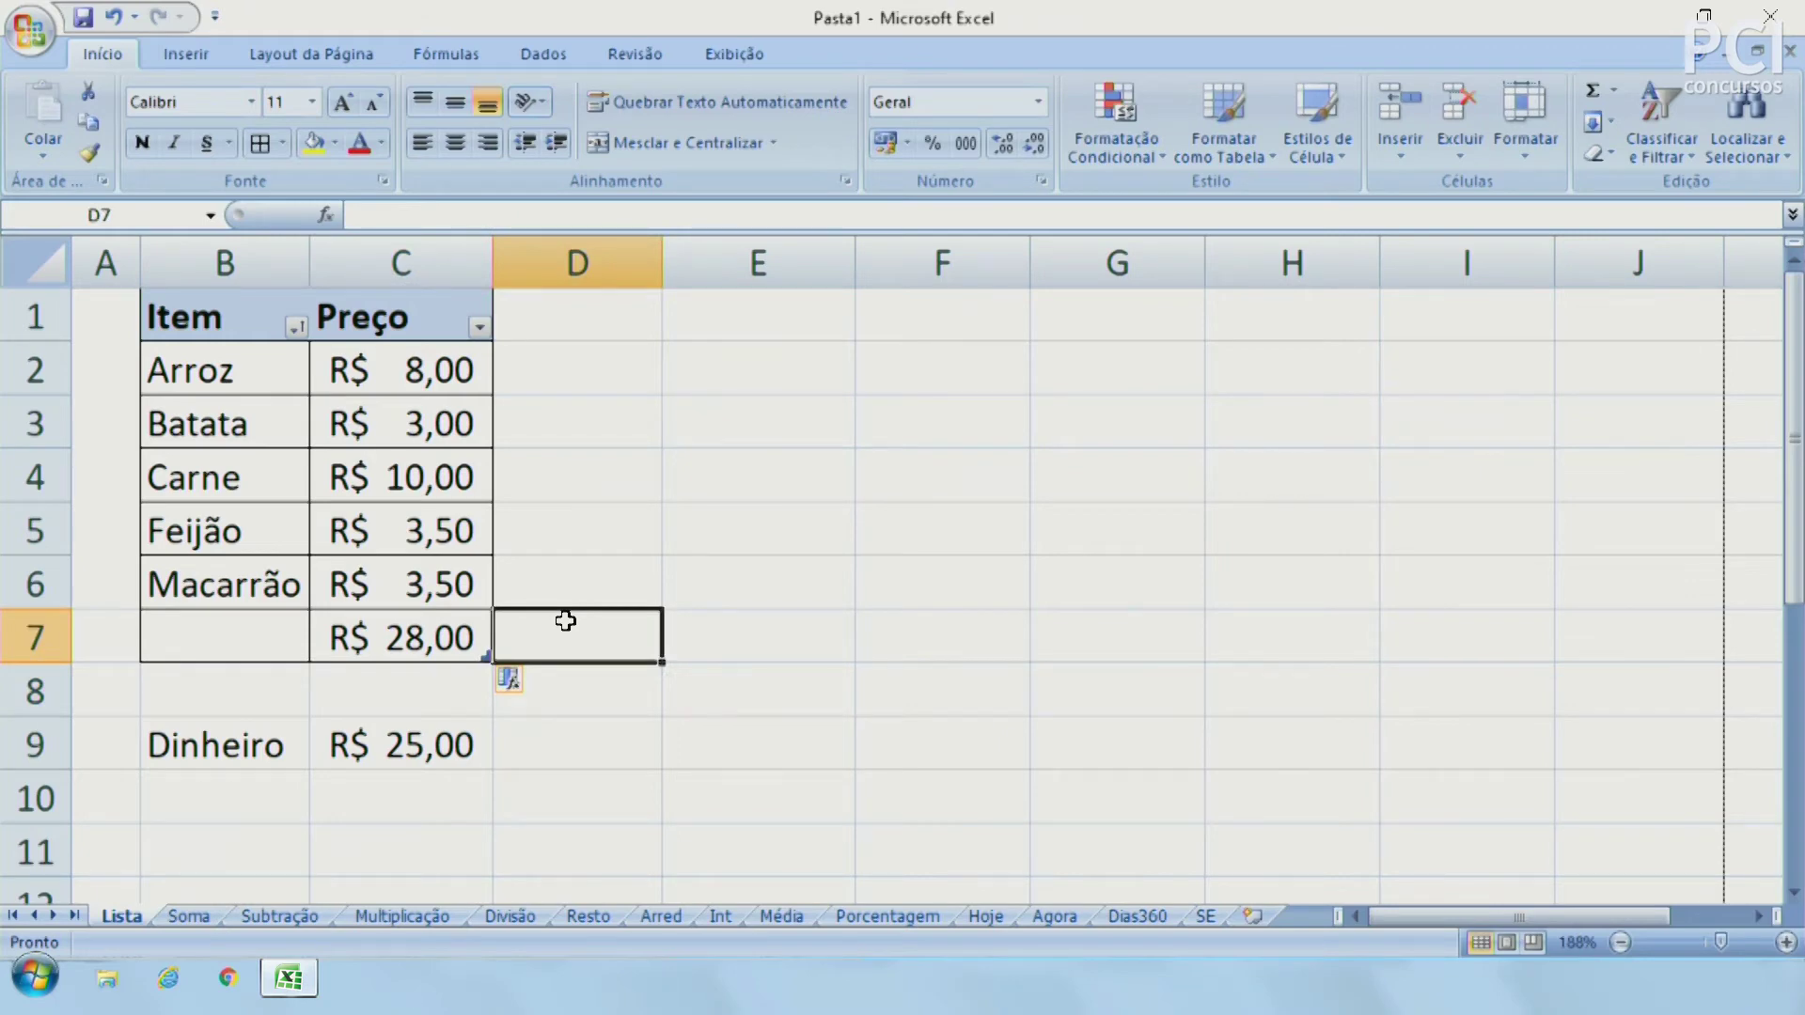
{"action": "left_click", "coordinate": [470, 632]}
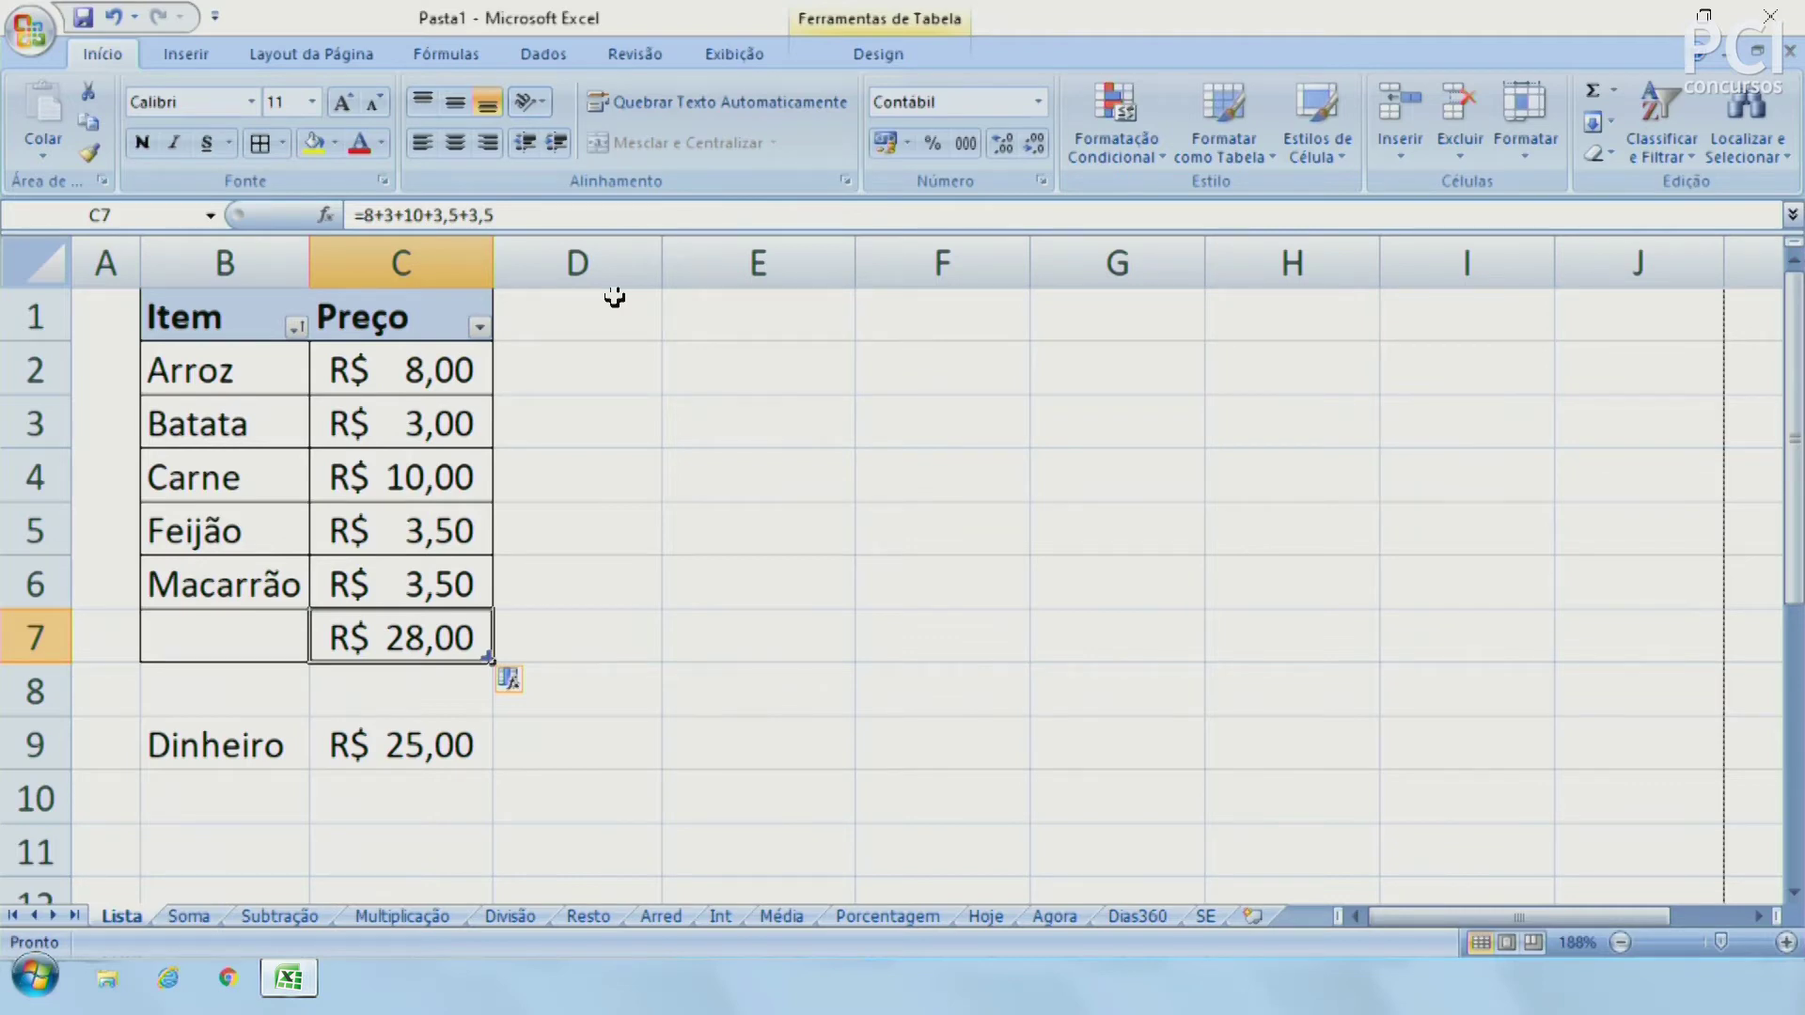
{"action": "left_click_drag", "start_coordinate": [204, 314], "coordinate": [371, 737]}
{"action": "left_click", "coordinate": [746, 535]}
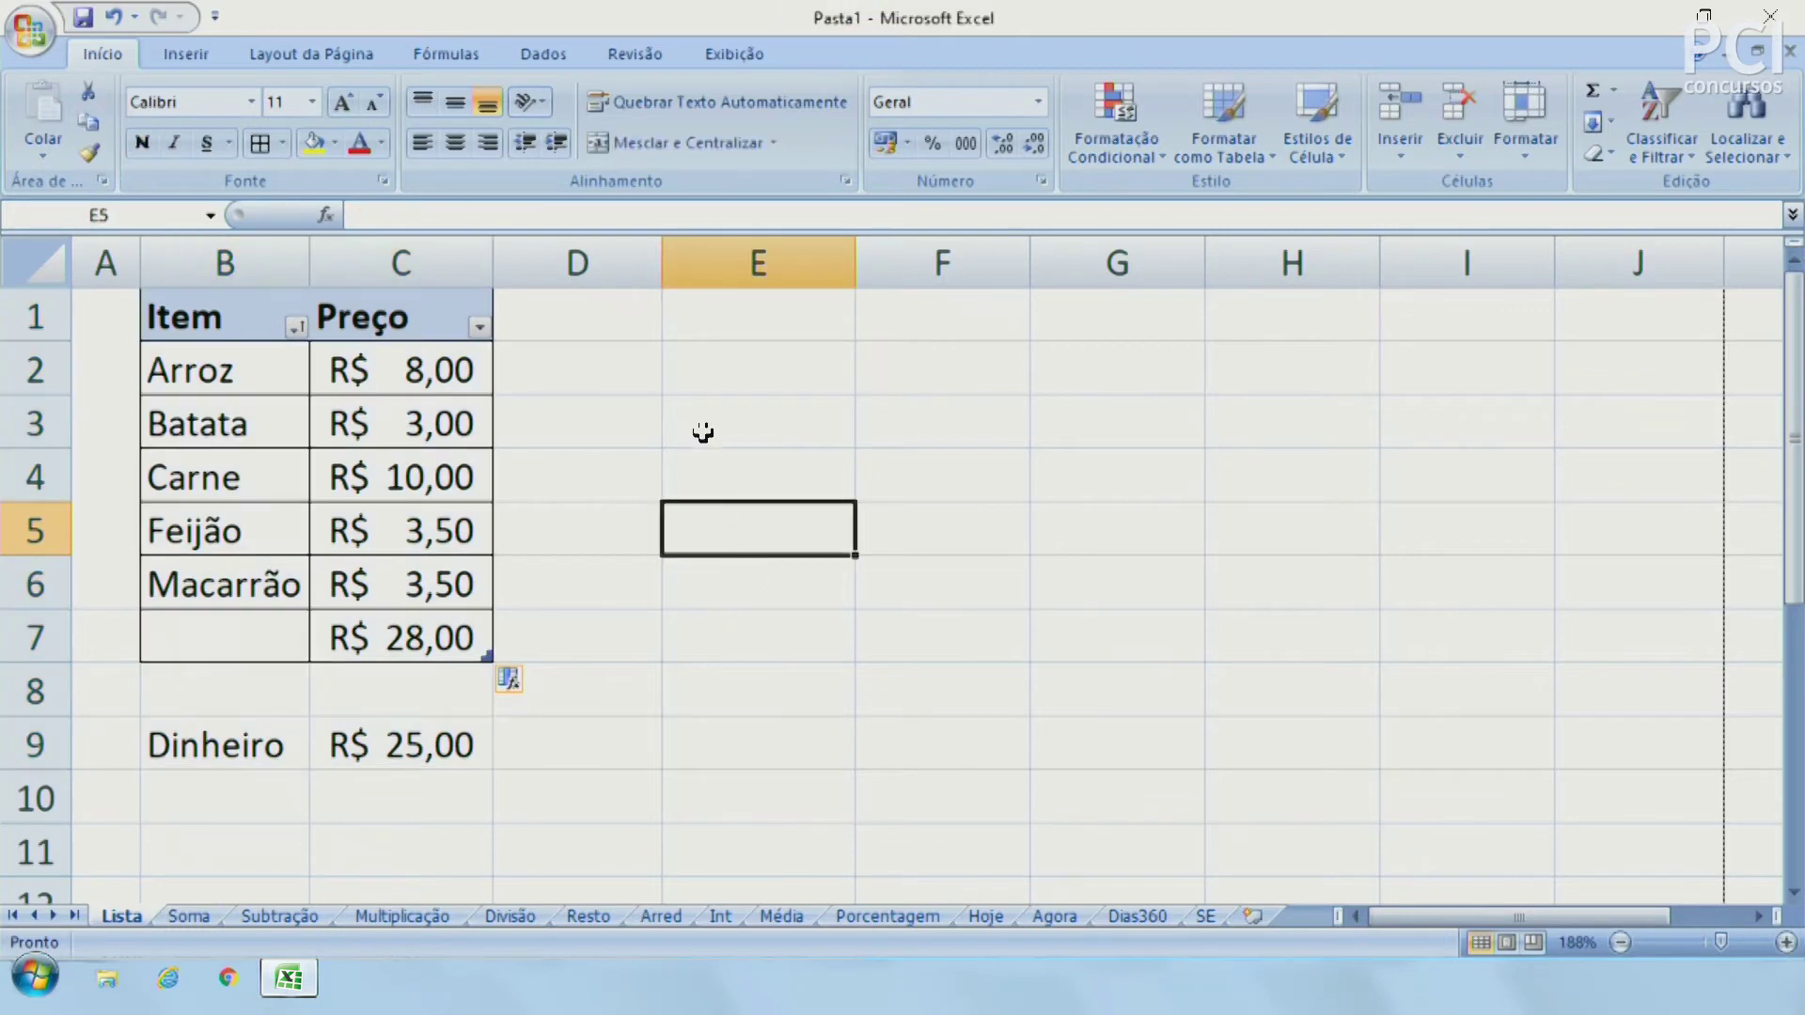
{"action": "left_click_drag", "start_coordinate": [717, 355], "coordinate": [1289, 774]}
{"action": "left_click", "coordinate": [1549, 701]}
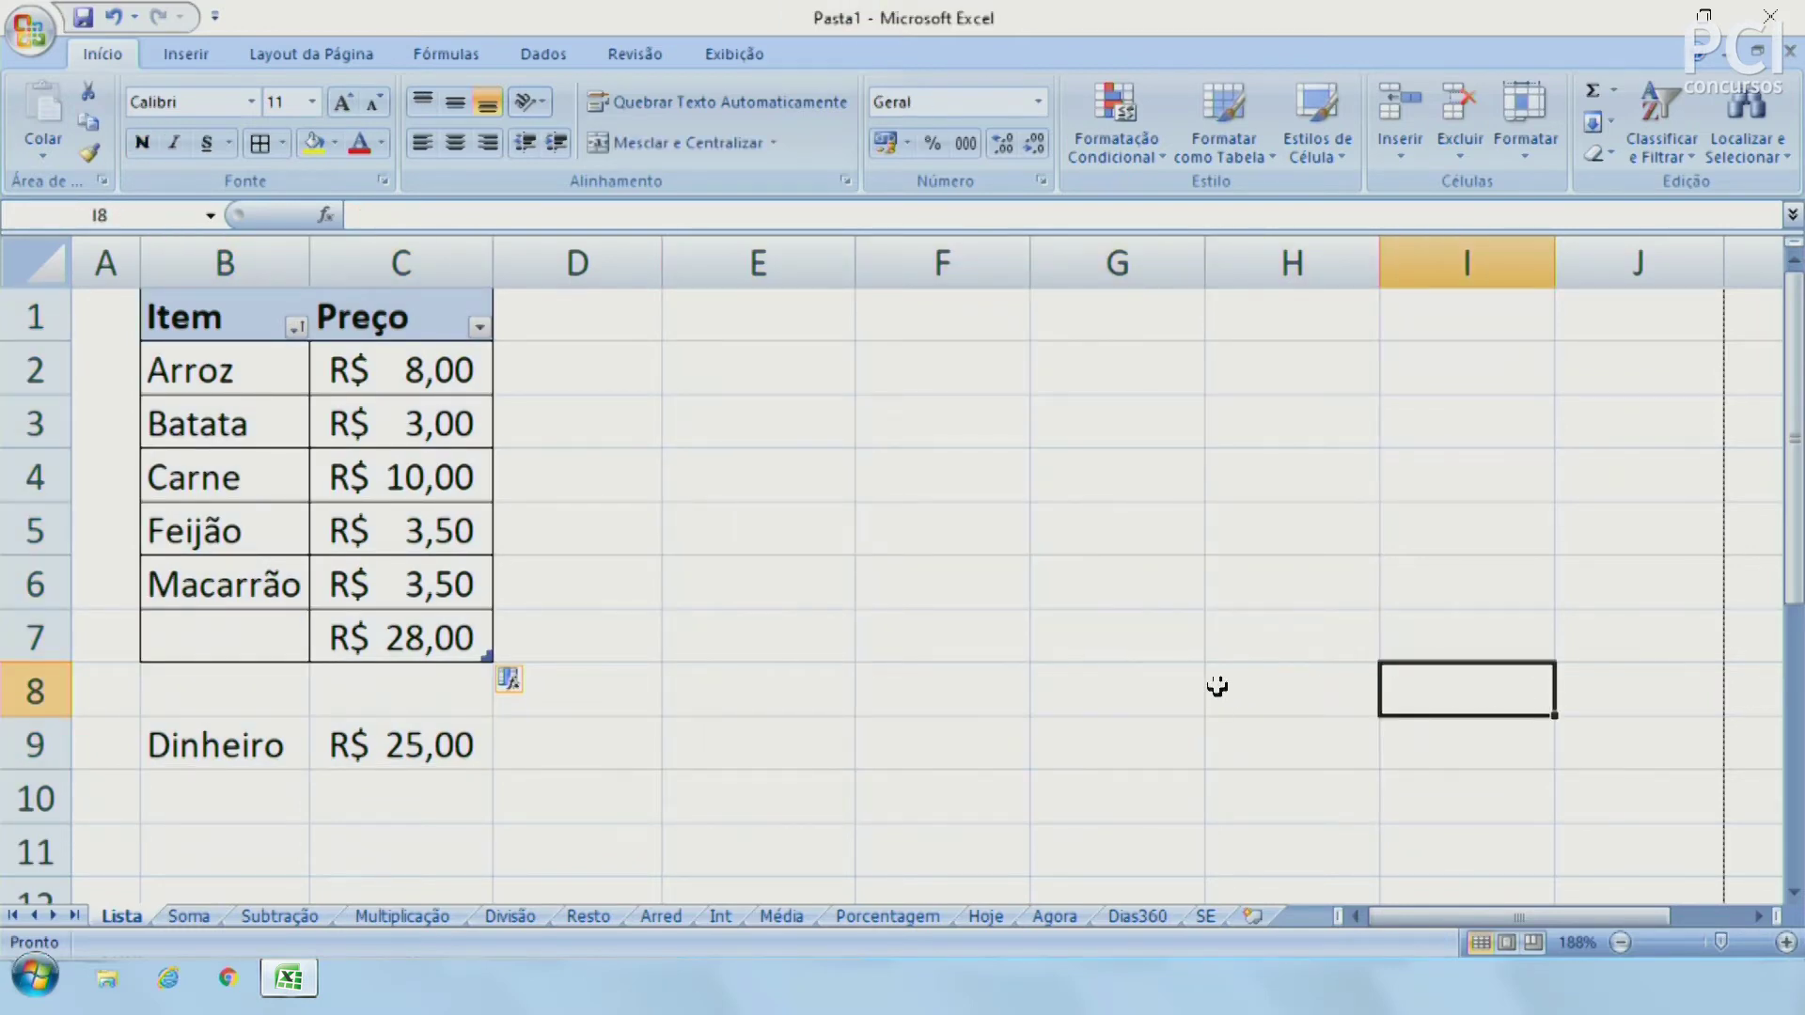
{"action": "left_click", "coordinate": [398, 641]}
{"action": "left_click", "coordinate": [634, 629]}
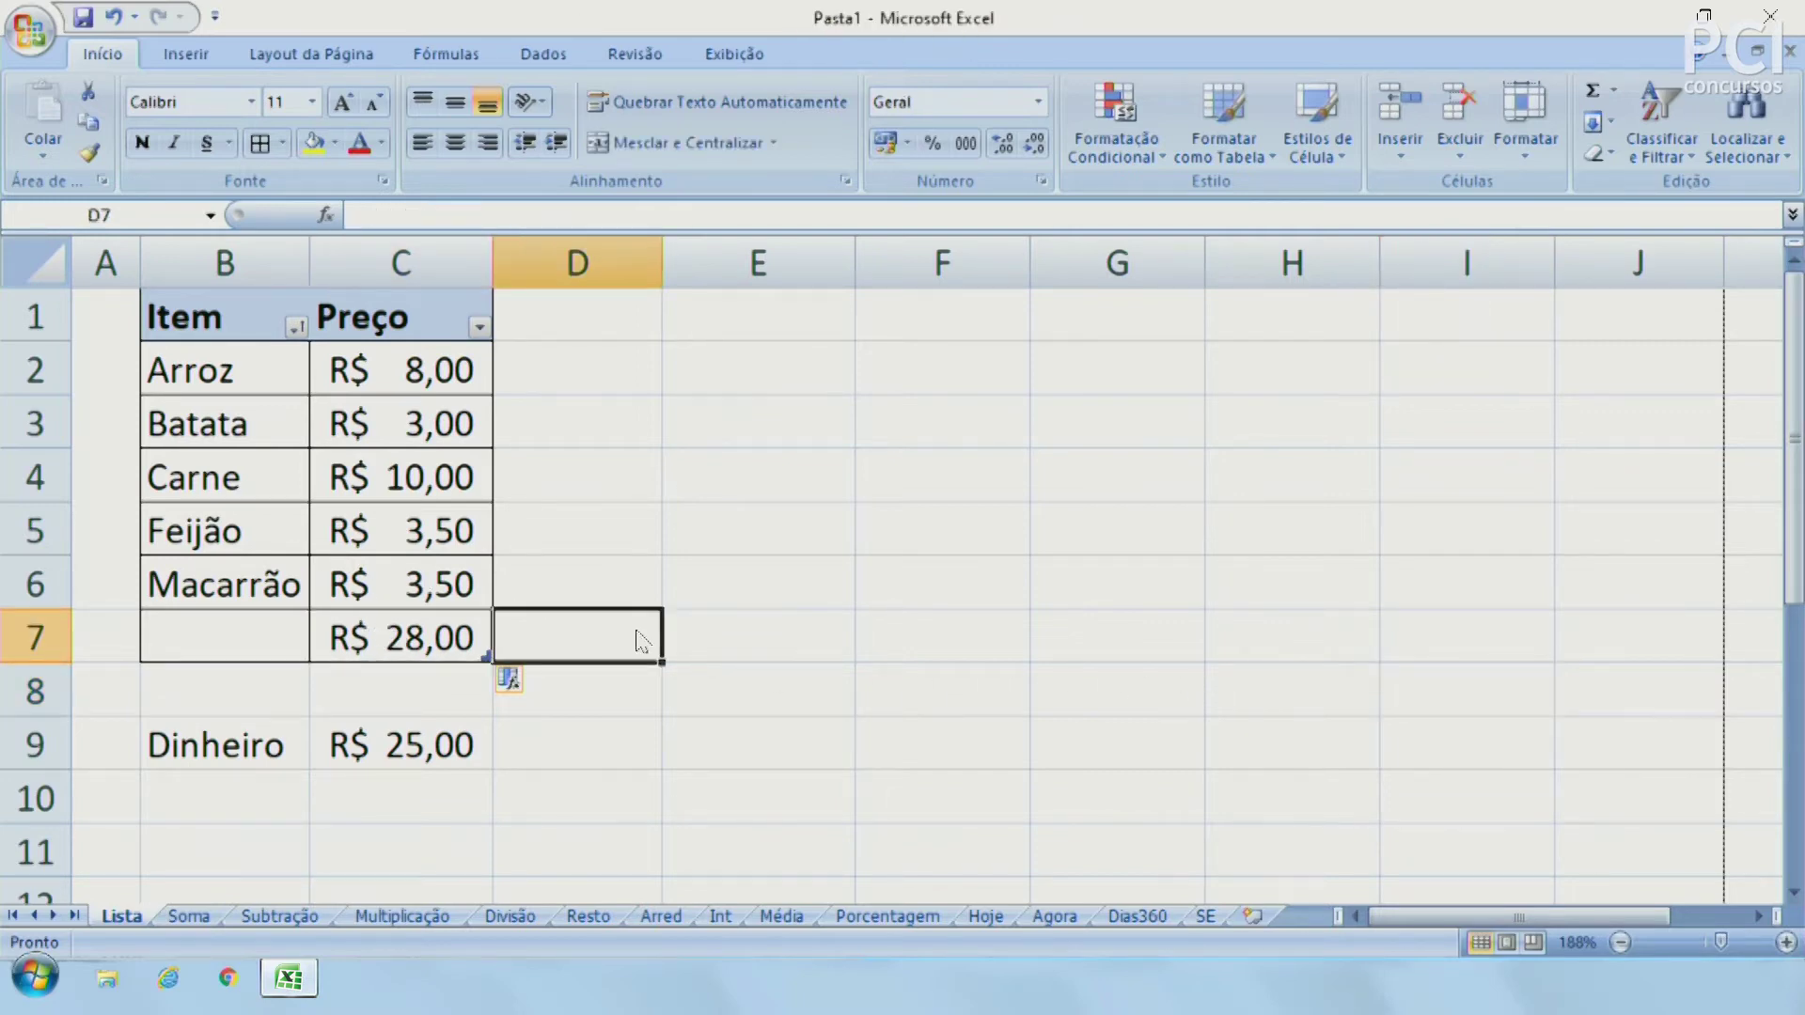
{"action": "left_click", "coordinate": [450, 656]}
{"action": "left_click", "coordinate": [604, 614]}
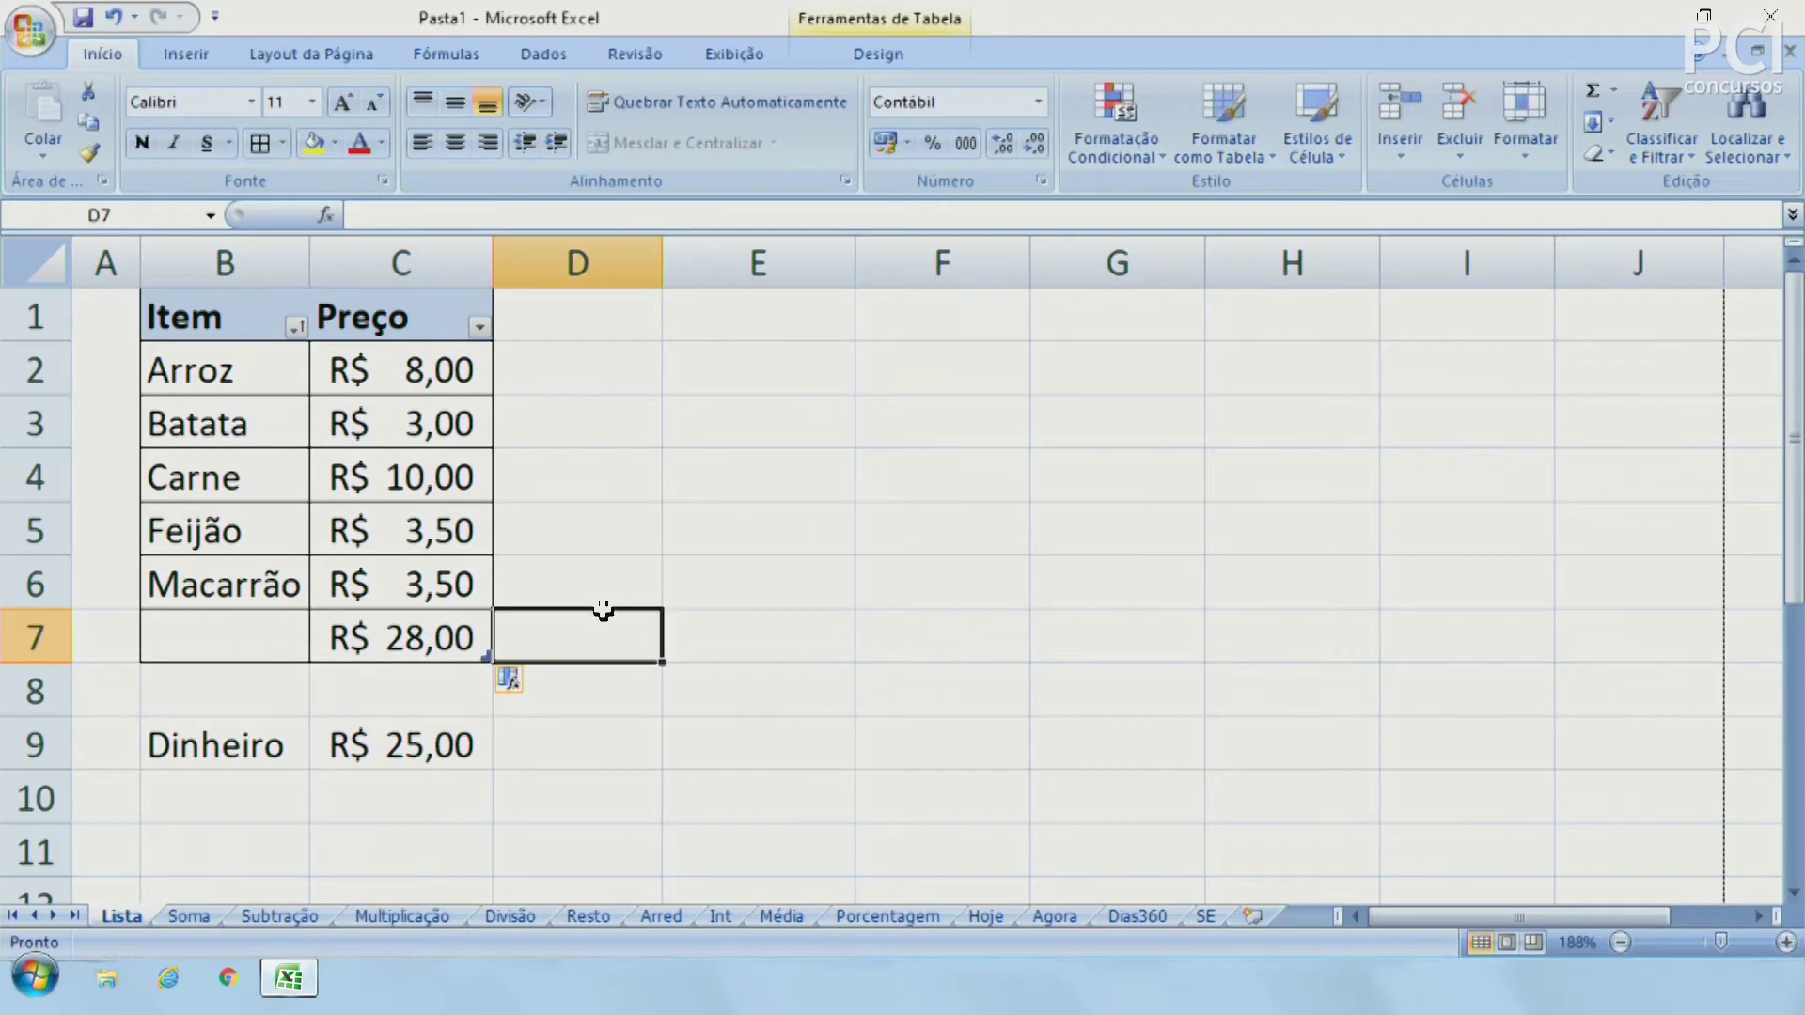
{"action": "left_click", "coordinate": [451, 634]}
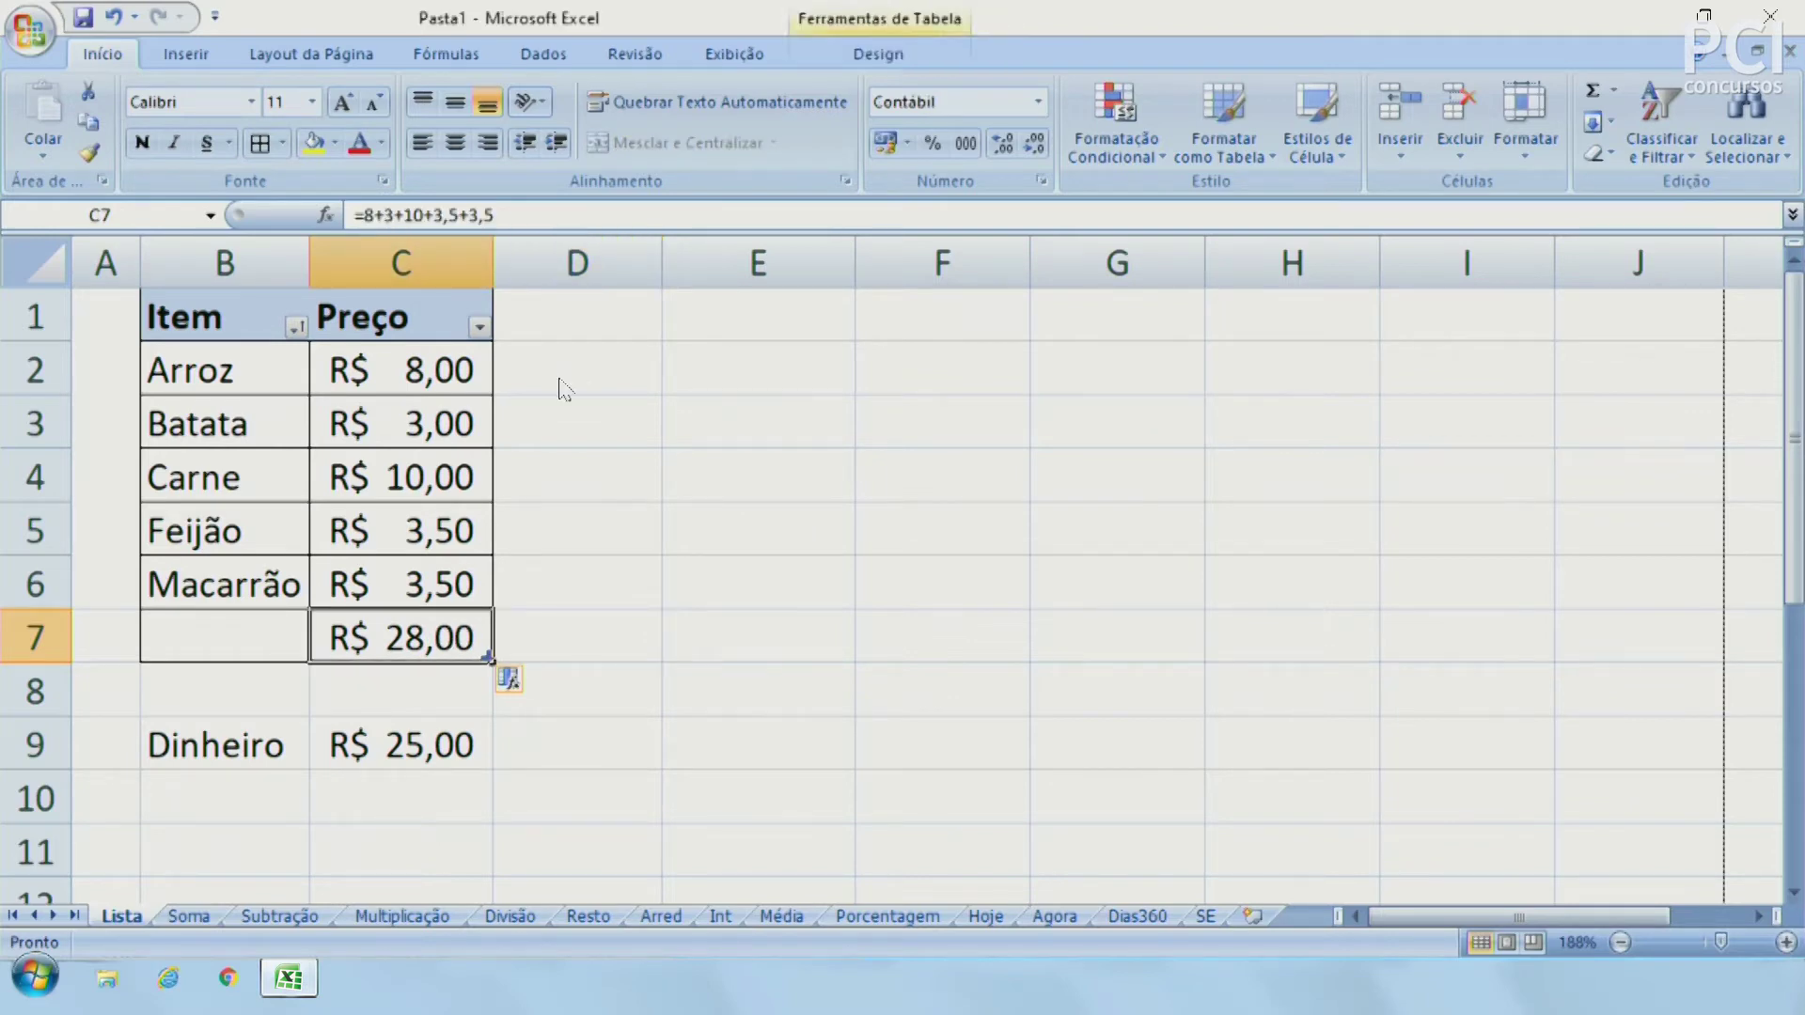
{"action": "left_click_drag", "start_coordinate": [363, 216], "coordinate": [487, 216]}
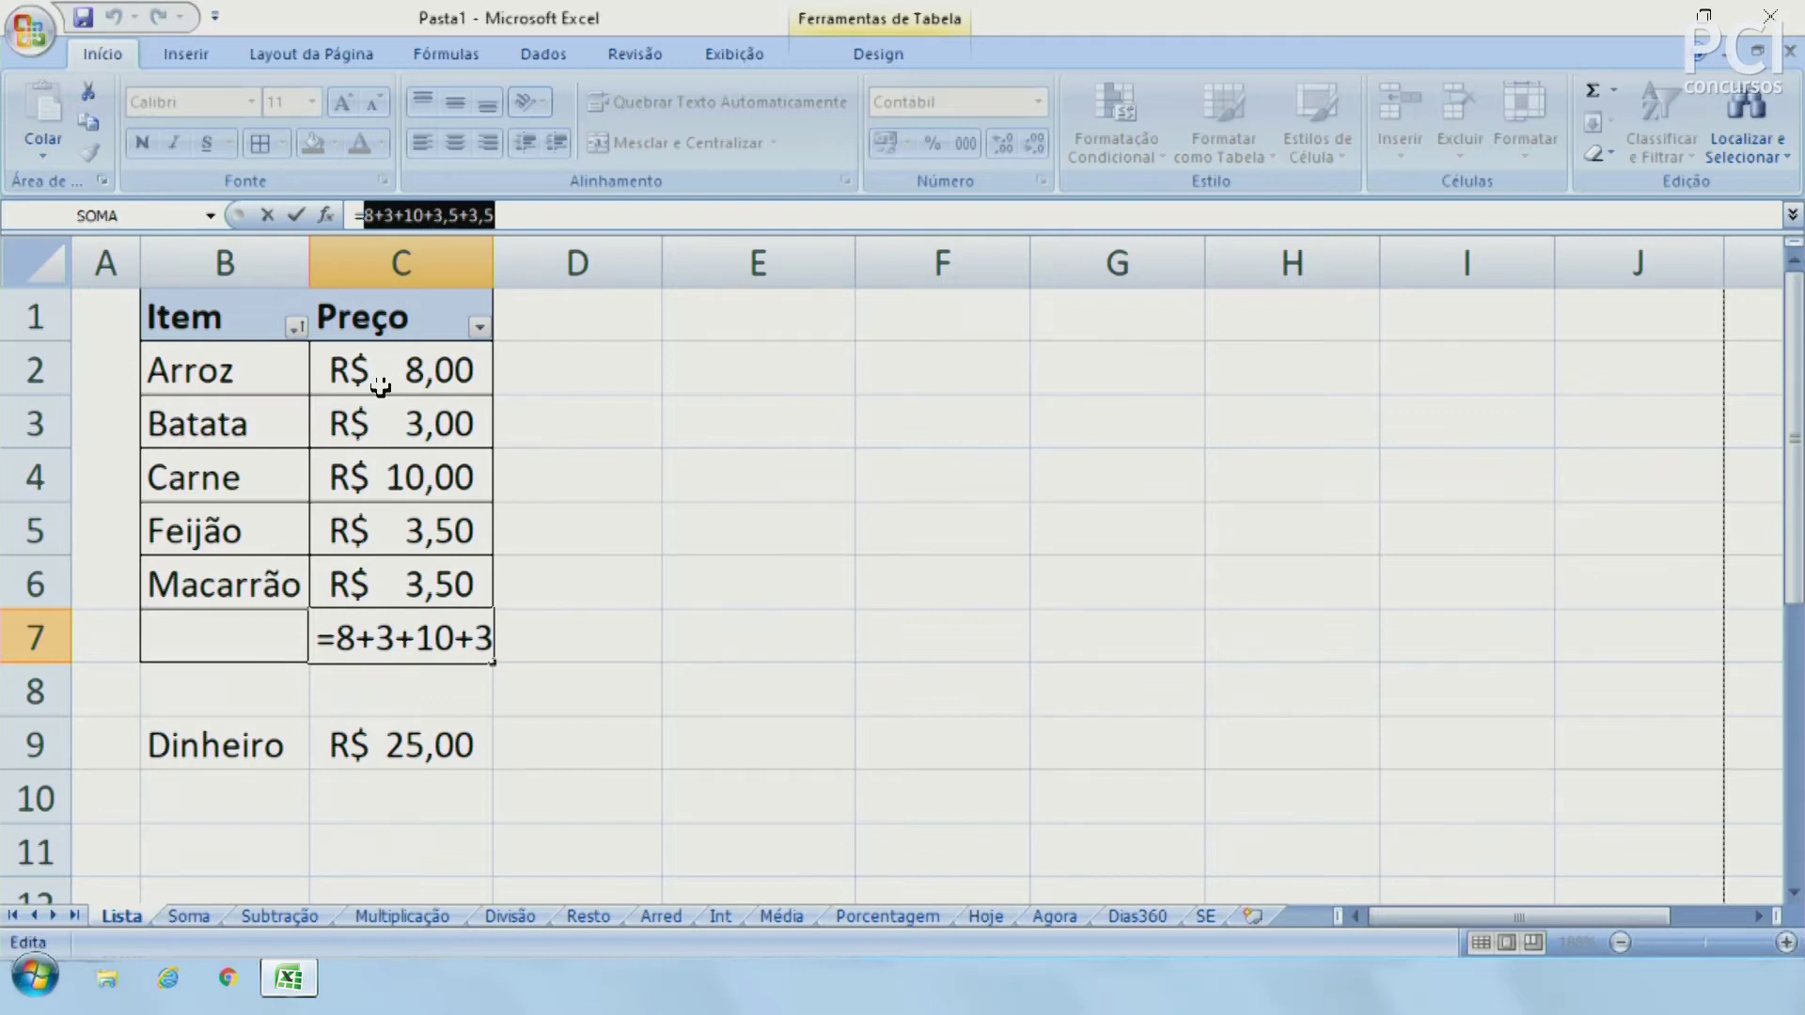
{"action": "key", "text": "ctrl+Return"}
Clear the typed-number formula from cell C7
{"action": "left_click", "coordinate": [707, 562]}
{"action": "left_click", "coordinate": [455, 635]}
{"action": "key", "text": "Delete"}
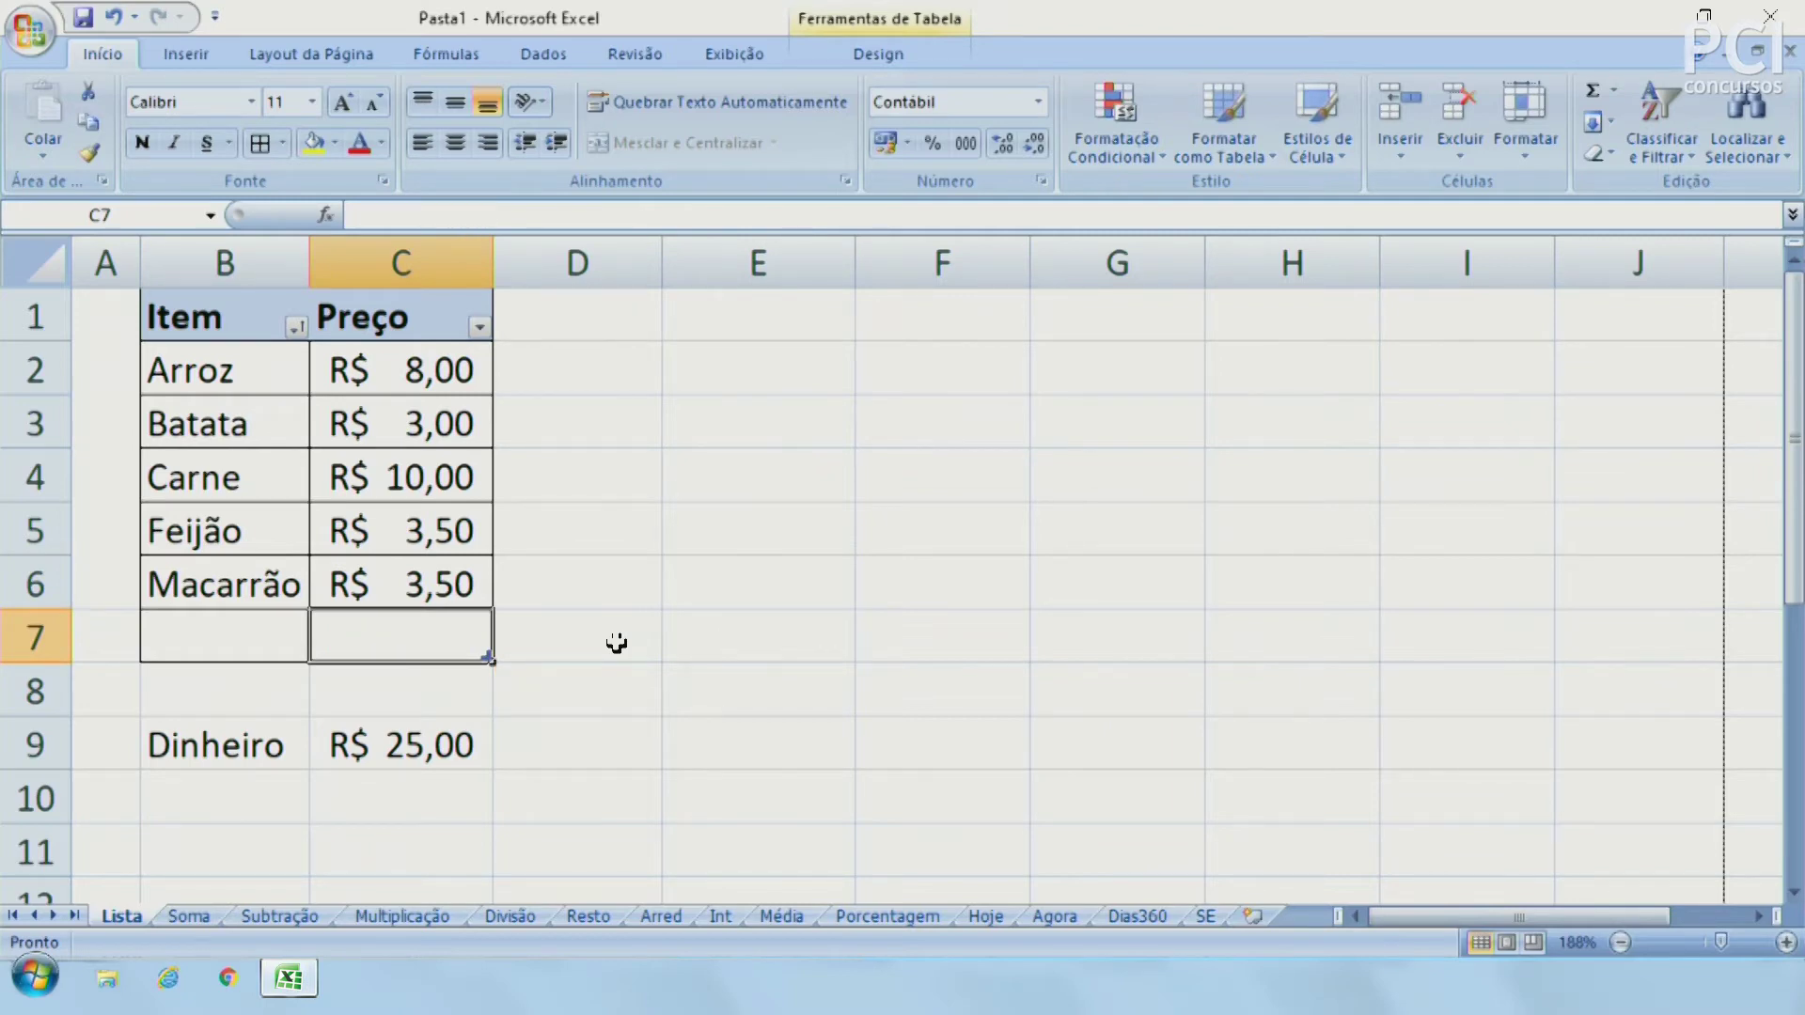
Enter the formula =C2+C3+C4+C5+C6 in cell C7 to total the prices by cell reference
{"action": "type", "text": "="}
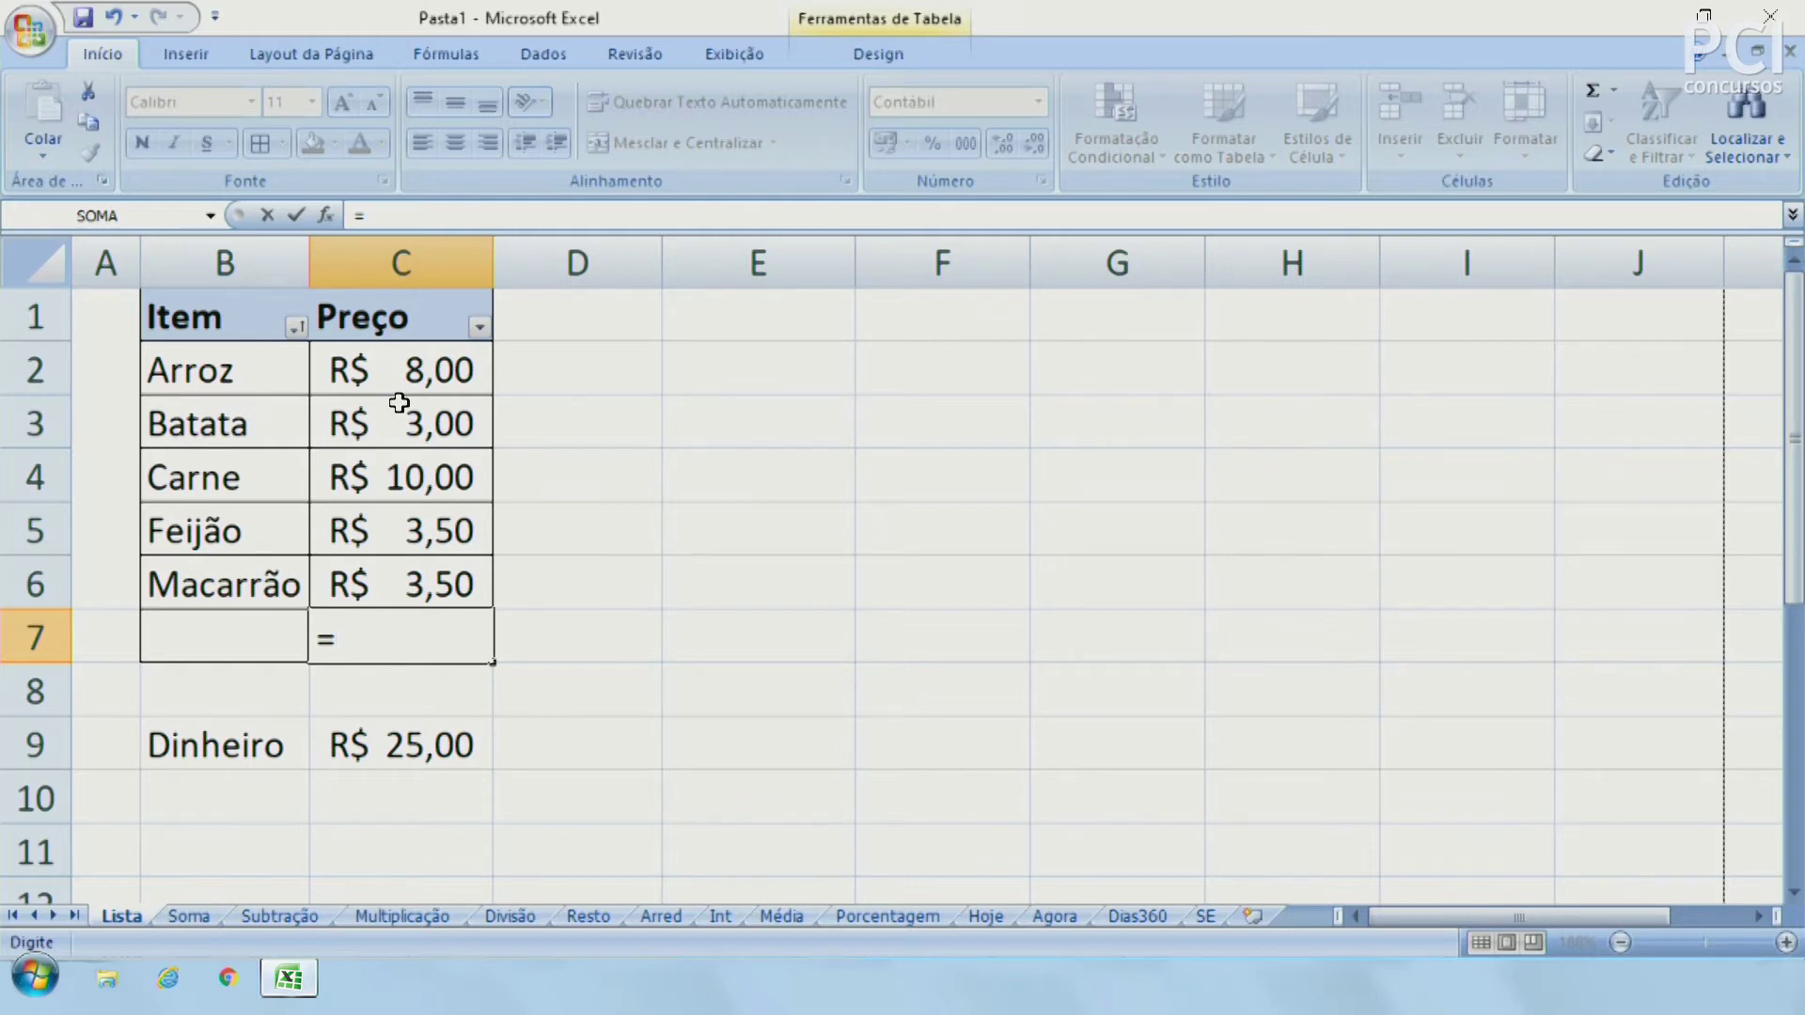
{"action": "left_click", "coordinate": [443, 375]}
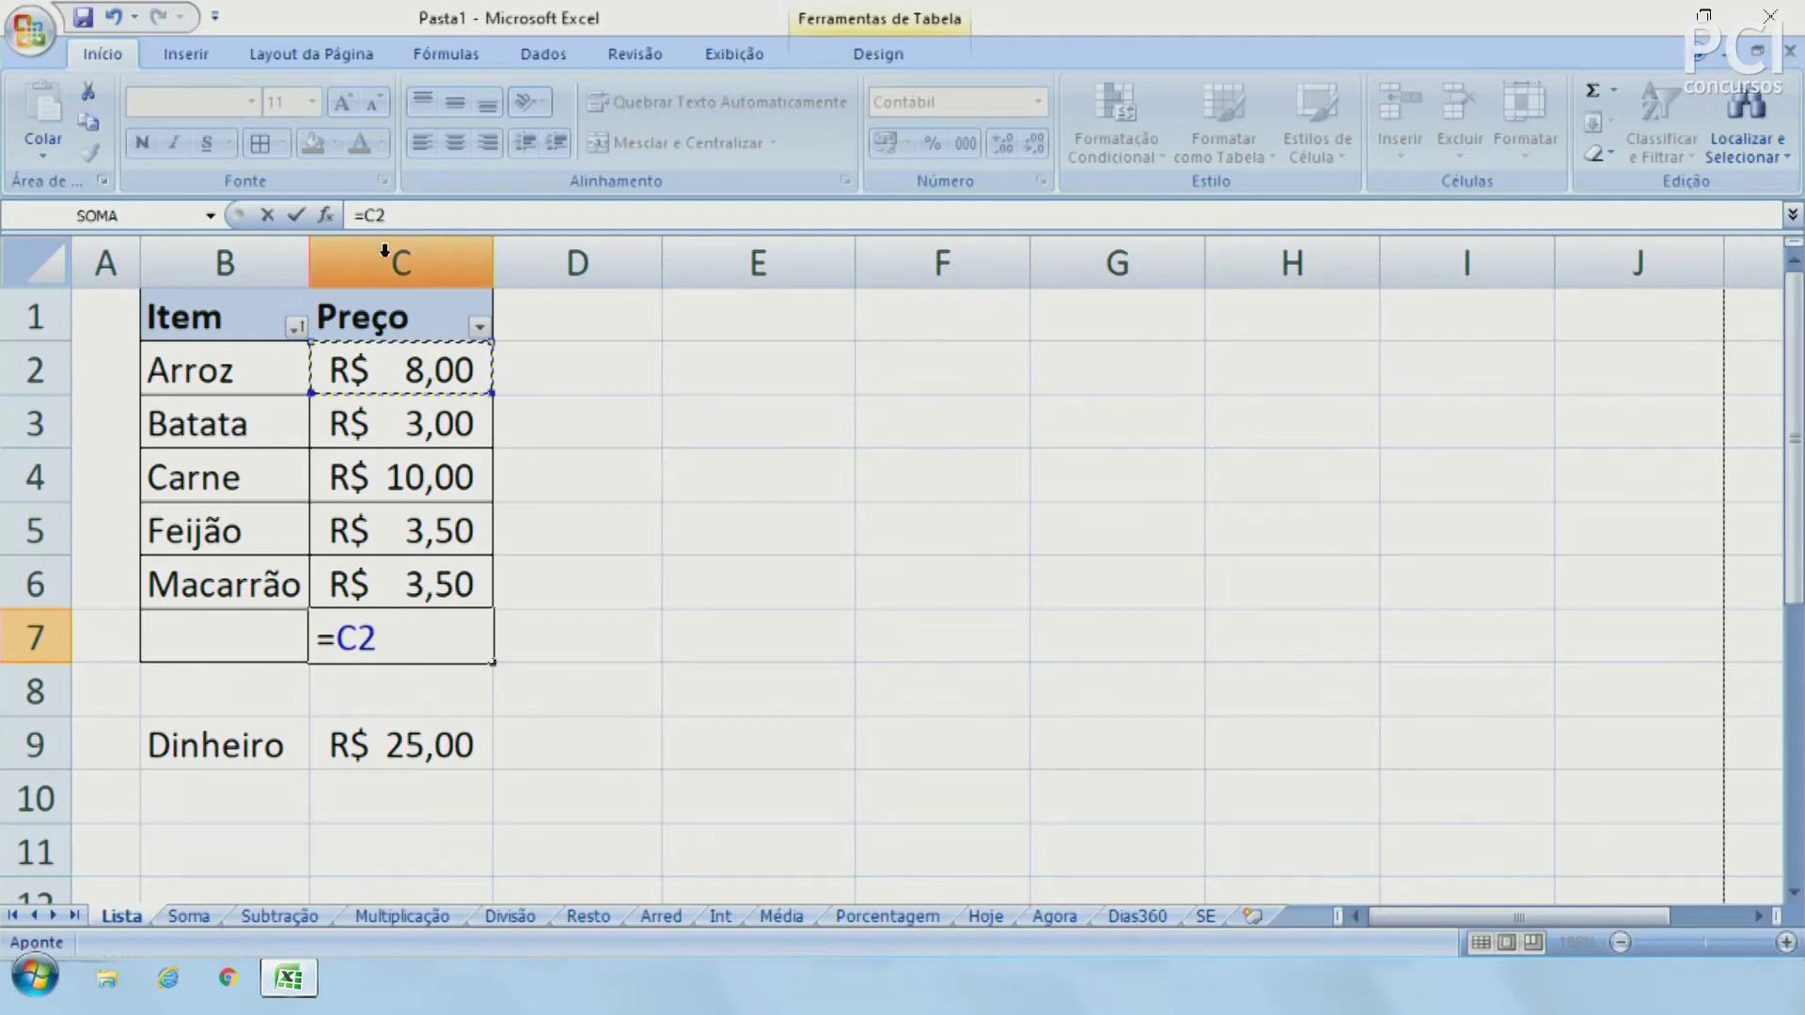
{"action": "type", "text": "+"}
{"action": "left_click", "coordinate": [419, 423]}
{"action": "type", "text": "+"}
{"action": "left_click", "coordinate": [401, 467]}
{"action": "type", "text": "+"}
{"action": "left_click", "coordinate": [393, 524]}
{"action": "type", "text": "+"}
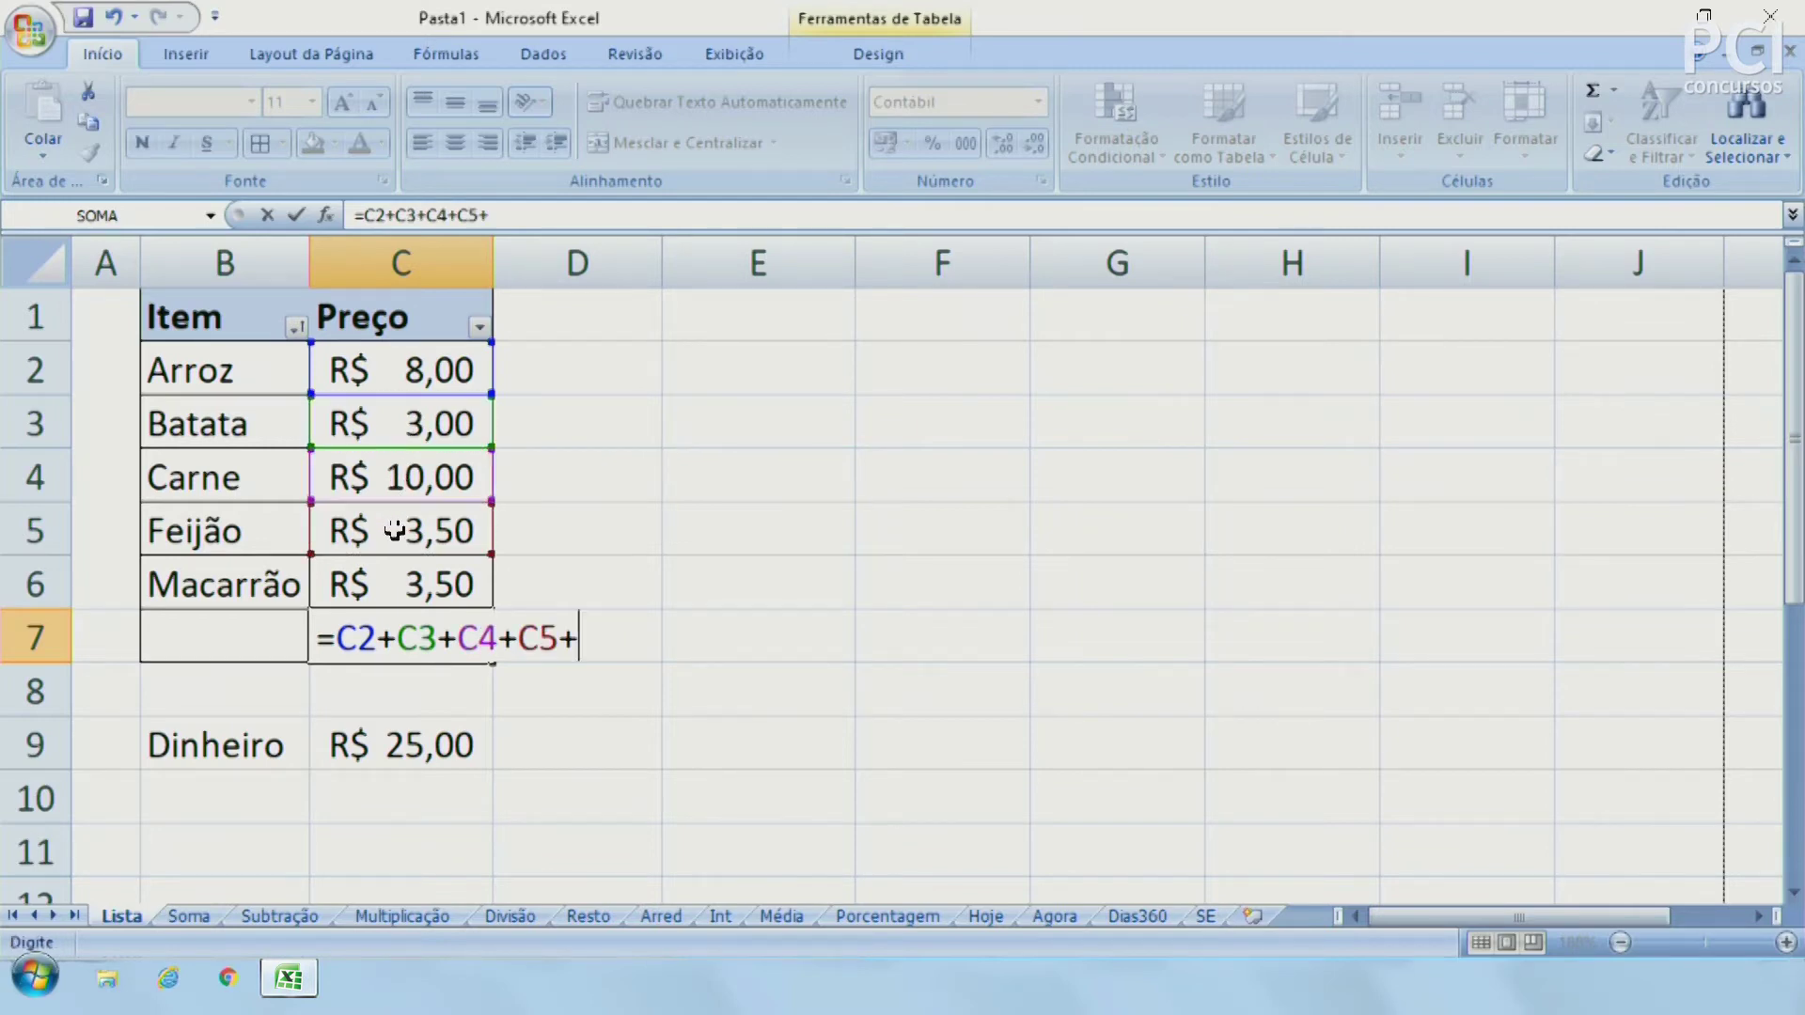
{"action": "left_click", "coordinate": [395, 569]}
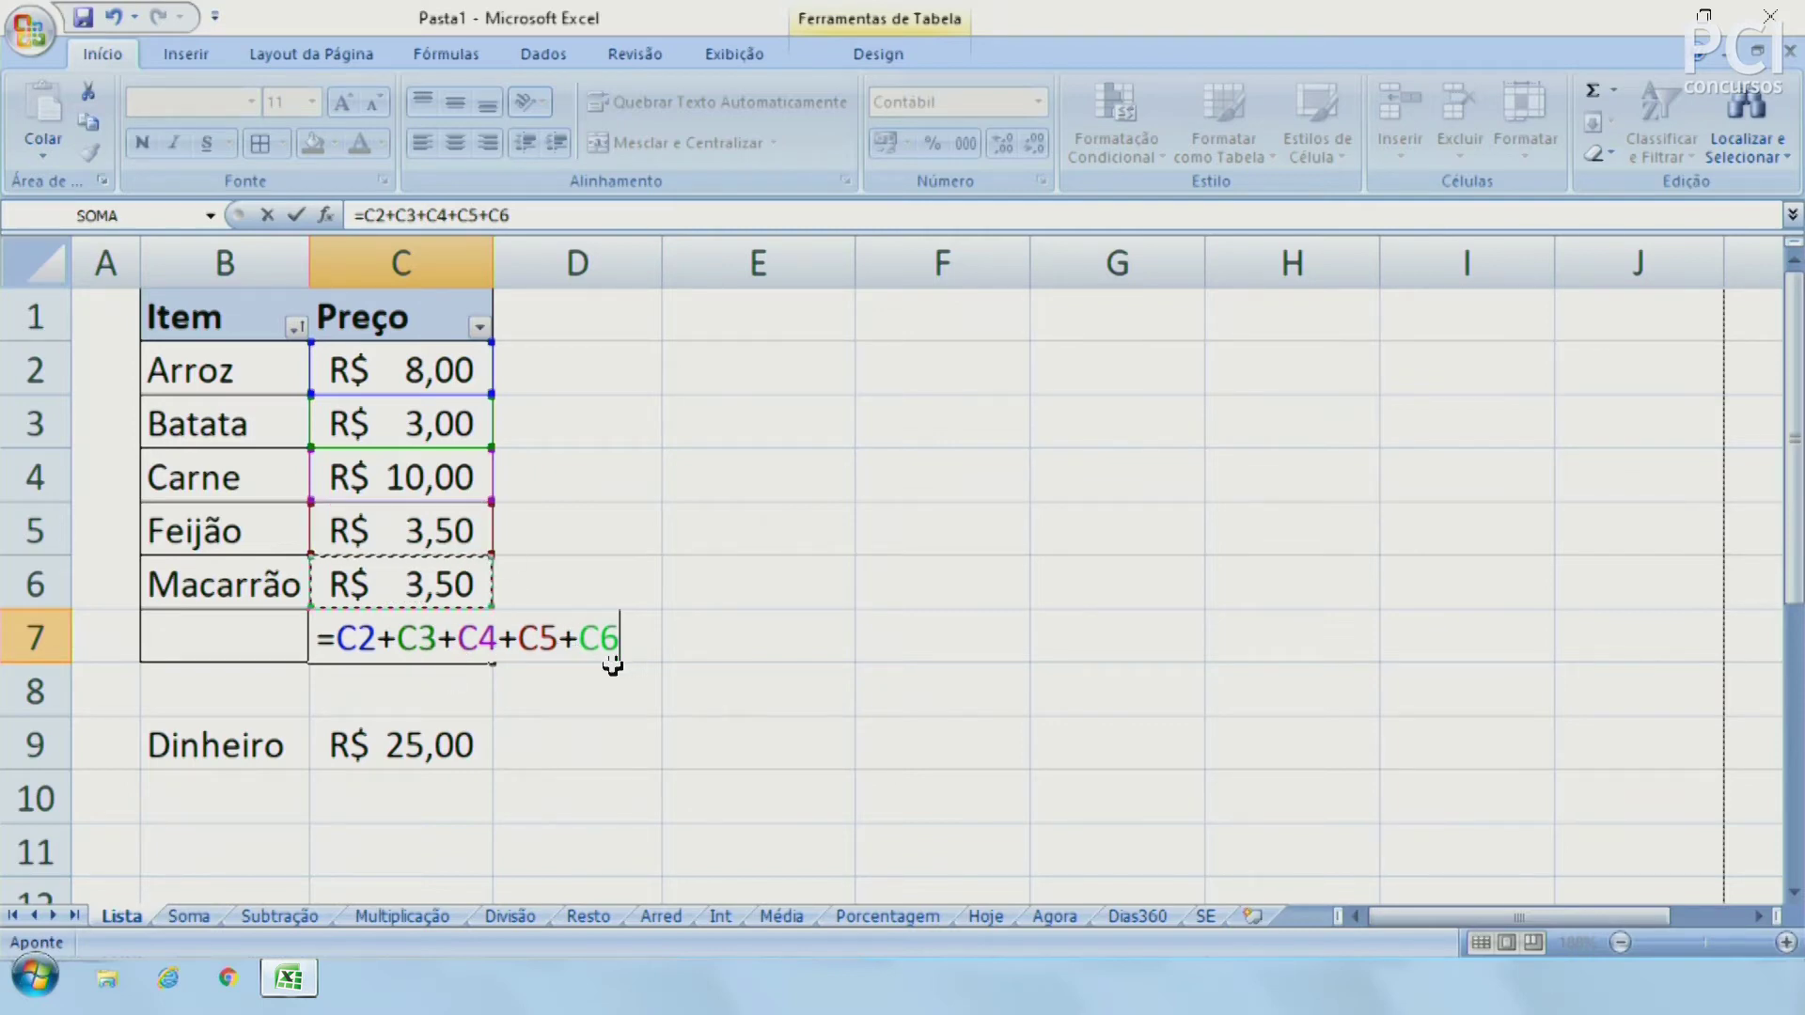
{"action": "left_click_drag", "start_coordinate": [333, 637], "coordinate": [645, 633]}
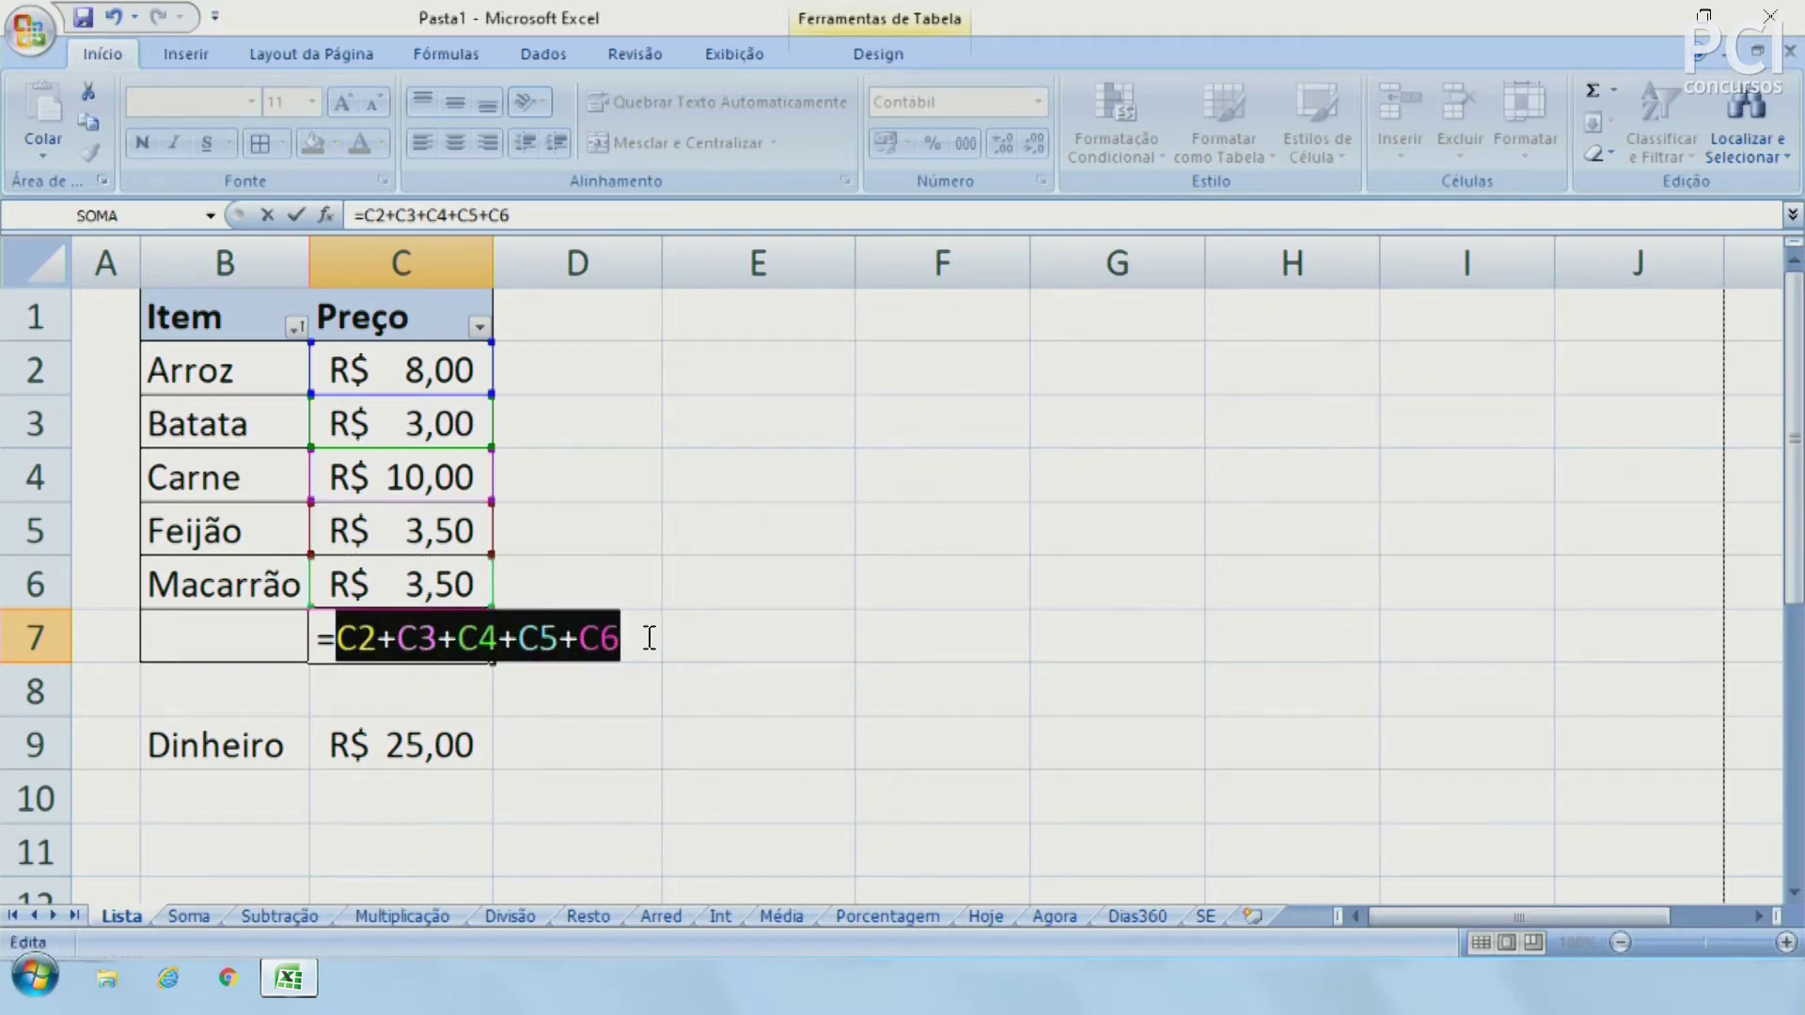
{"action": "left_click", "coordinate": [648, 637]}
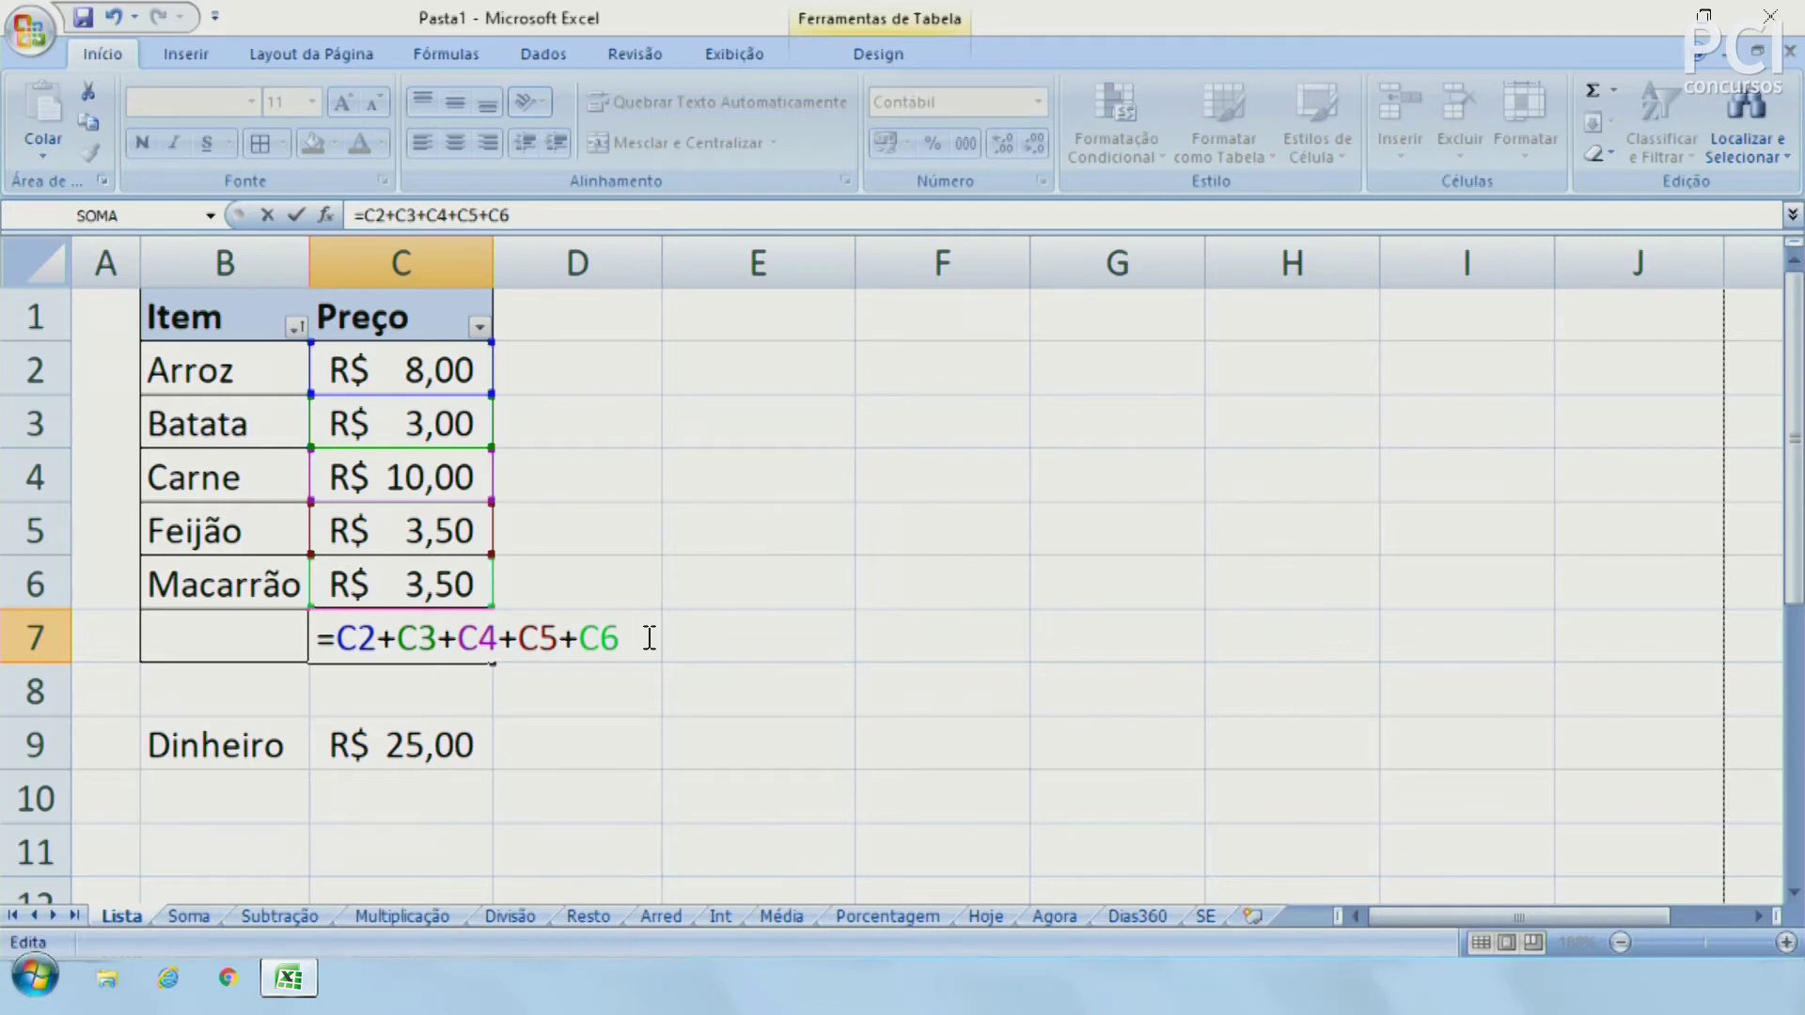
{"action": "key", "text": "Return"}
{"action": "left_click", "coordinate": [647, 635]}
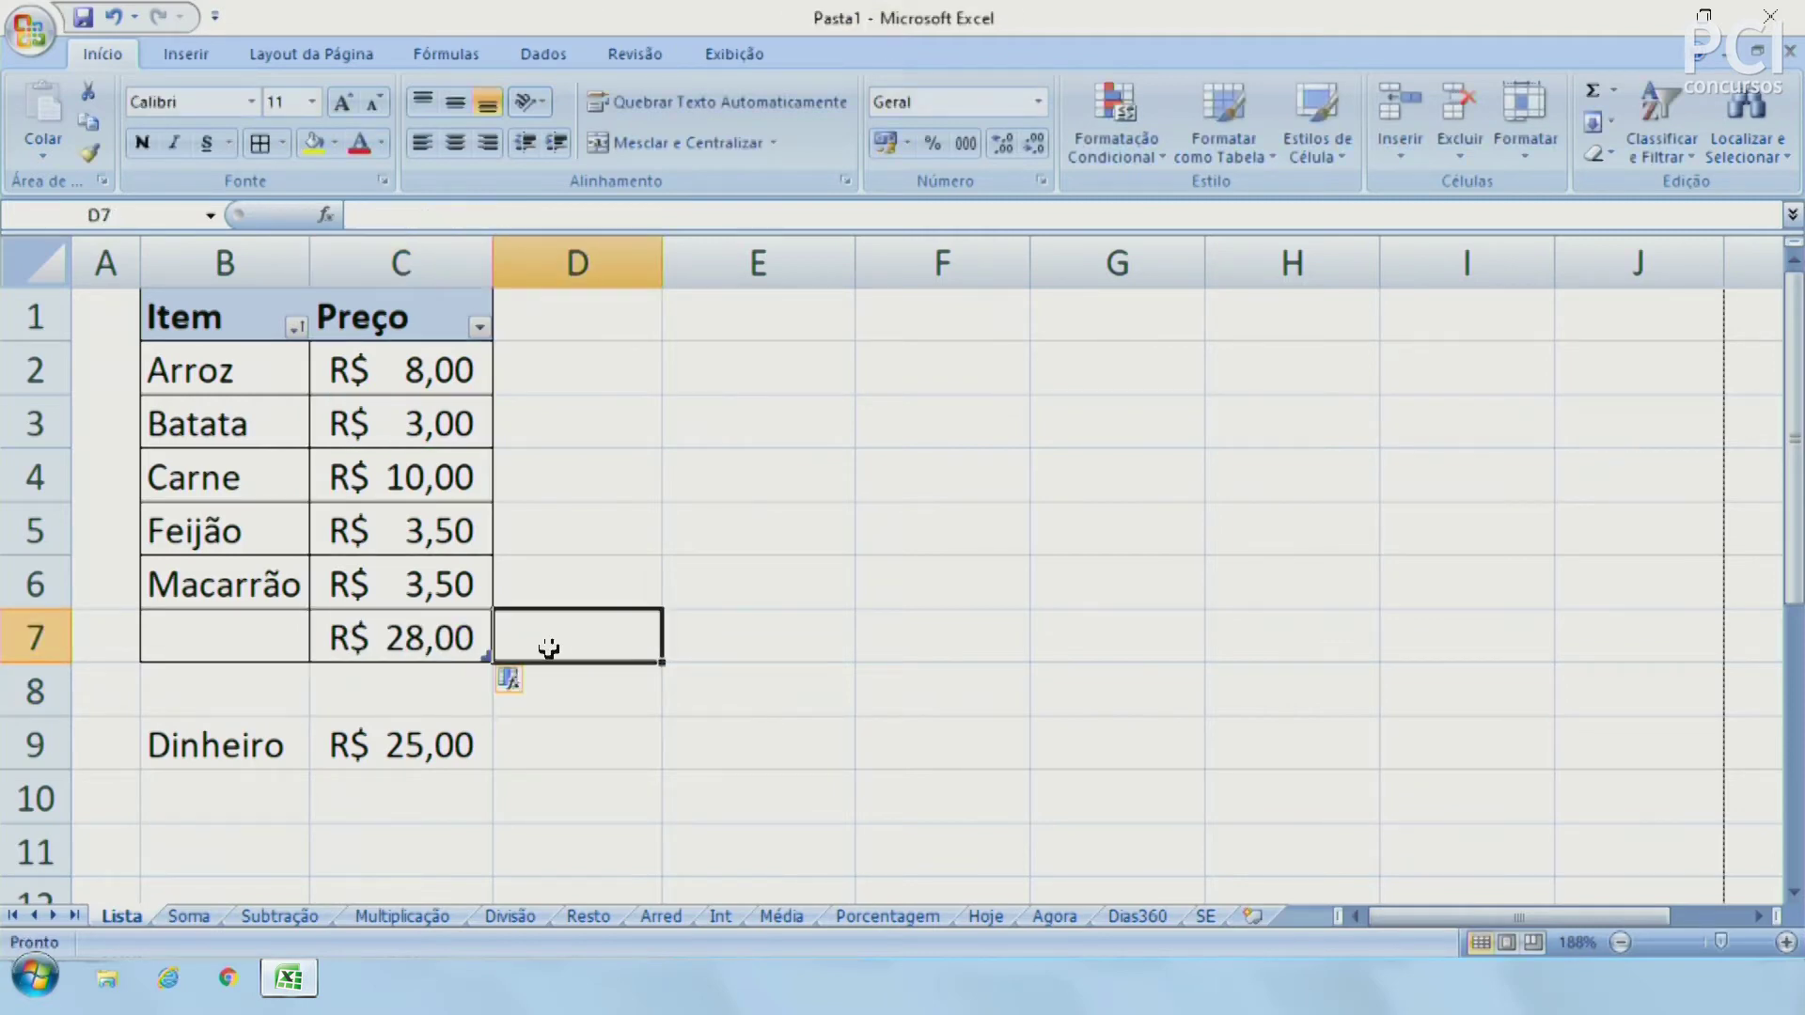
{"action": "left_click", "coordinate": [455, 632]}
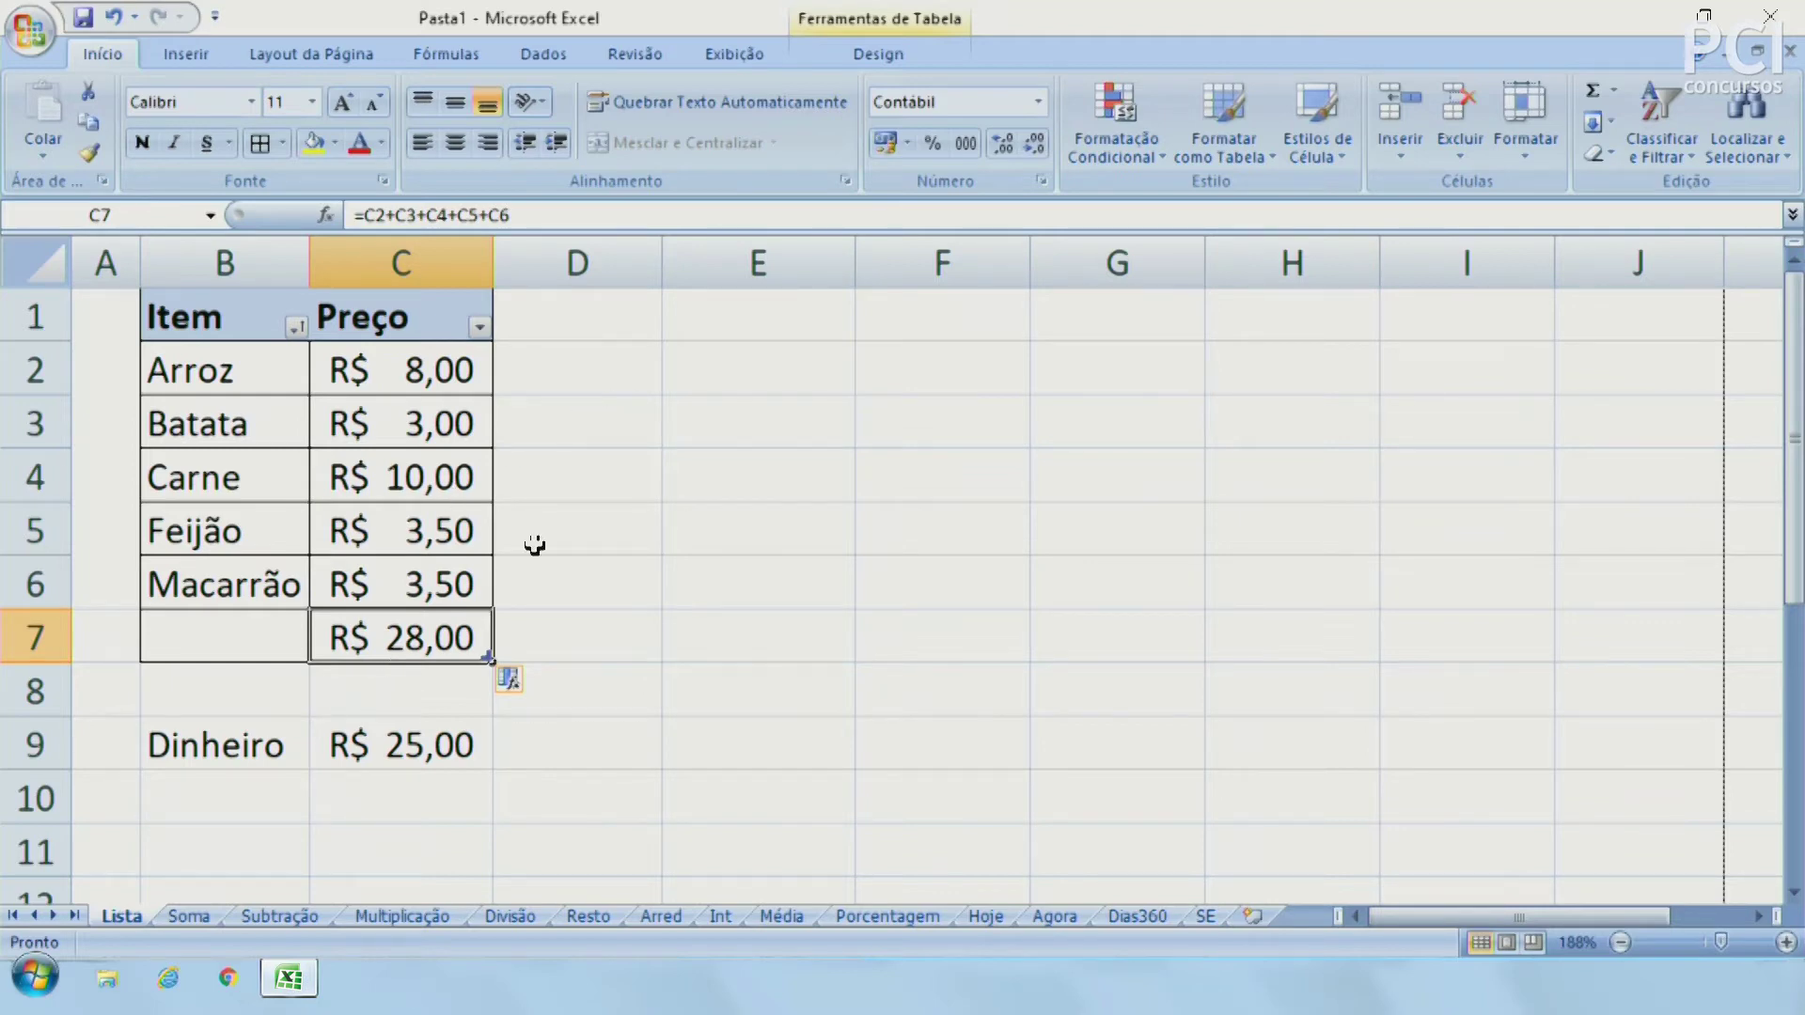
Set the Carne price in cell C4 to 8
{"action": "left_click", "coordinate": [432, 470]}
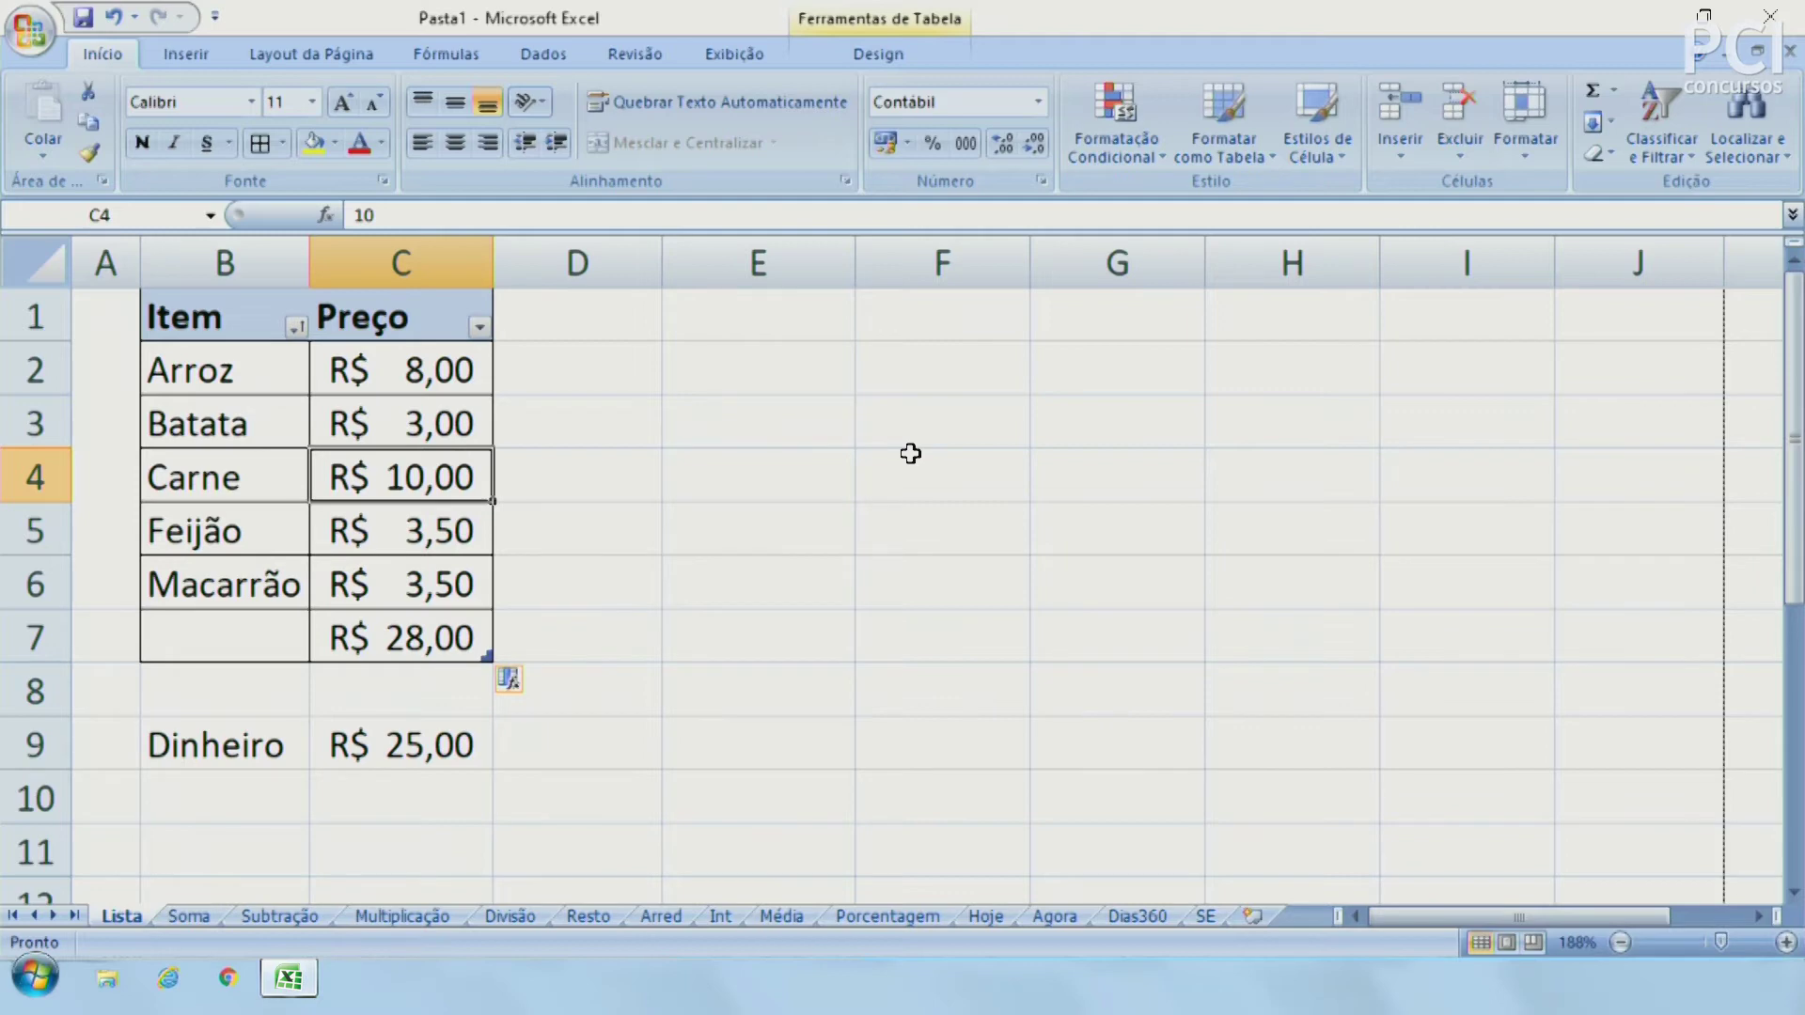
{"action": "type", "text": "8"}
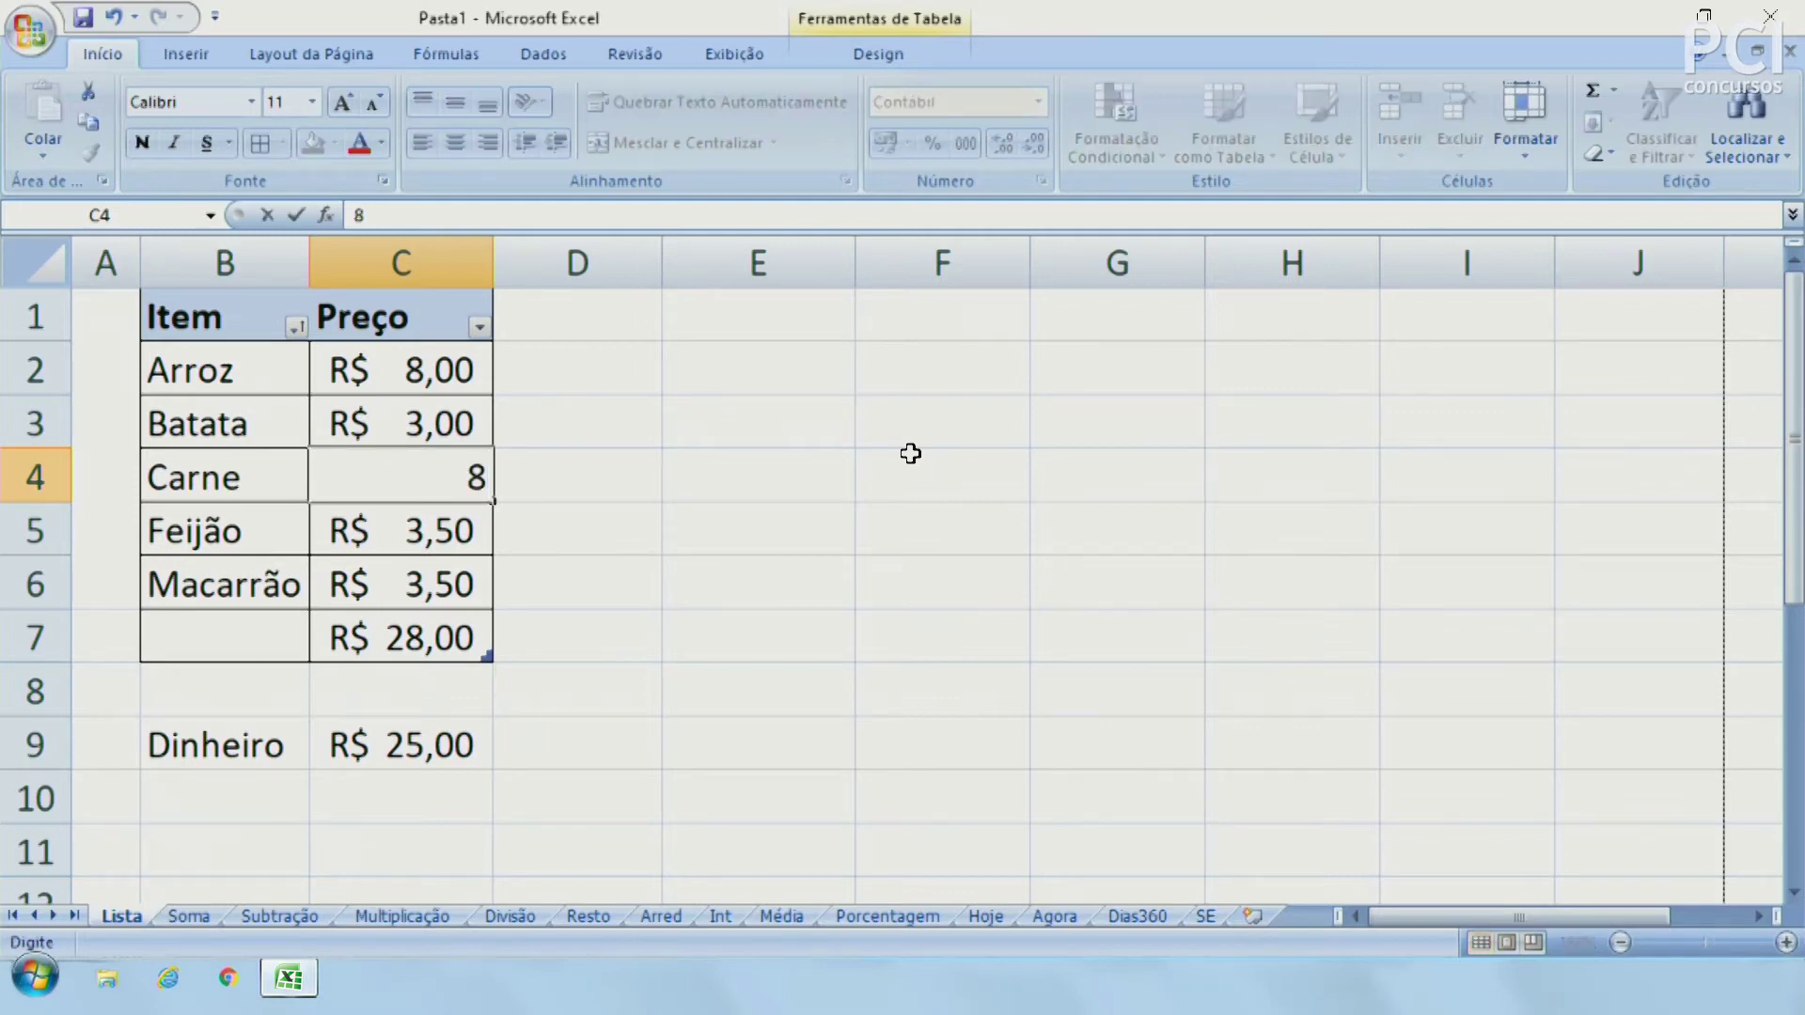
{"action": "key", "text": "Return"}
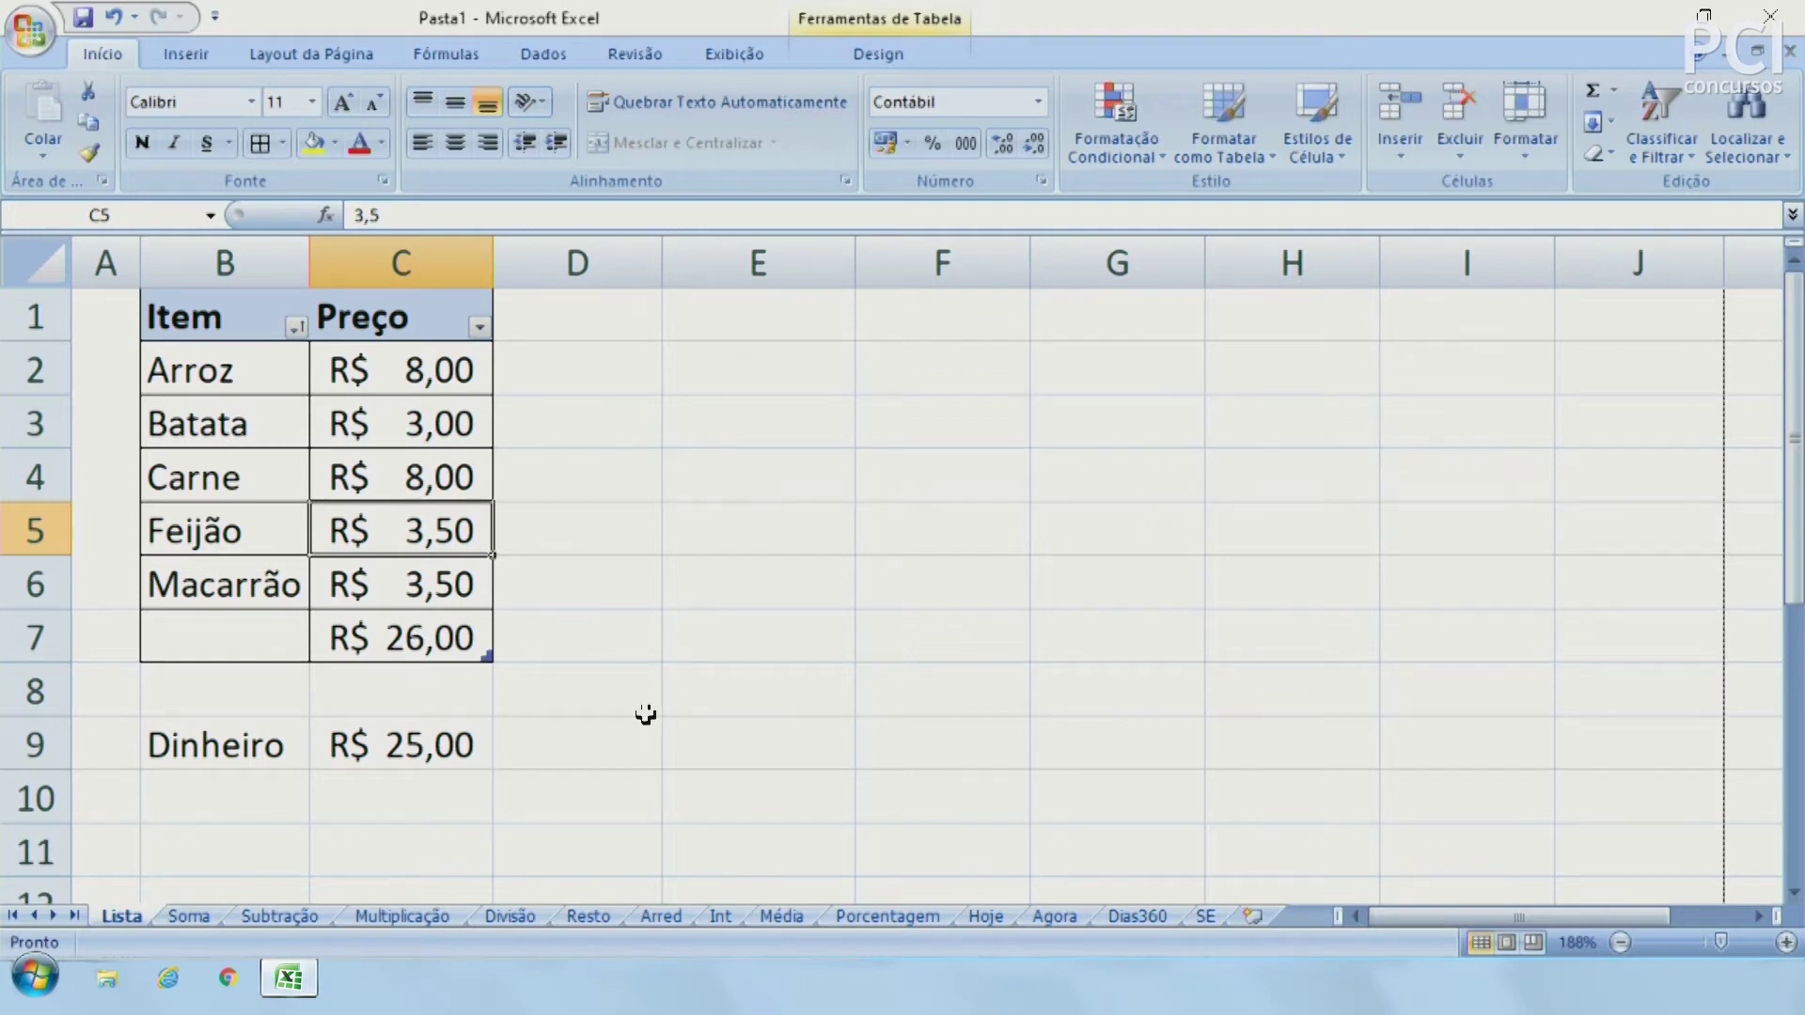
Set the Carne price in cell C4 to 7
{"action": "key", "text": "Up"}
{"action": "type", "text": "7"}
{"action": "key", "text": "Return"}
Clear the Carne price in cell C4 and enter 7 again
{"action": "key", "text": "Up"}
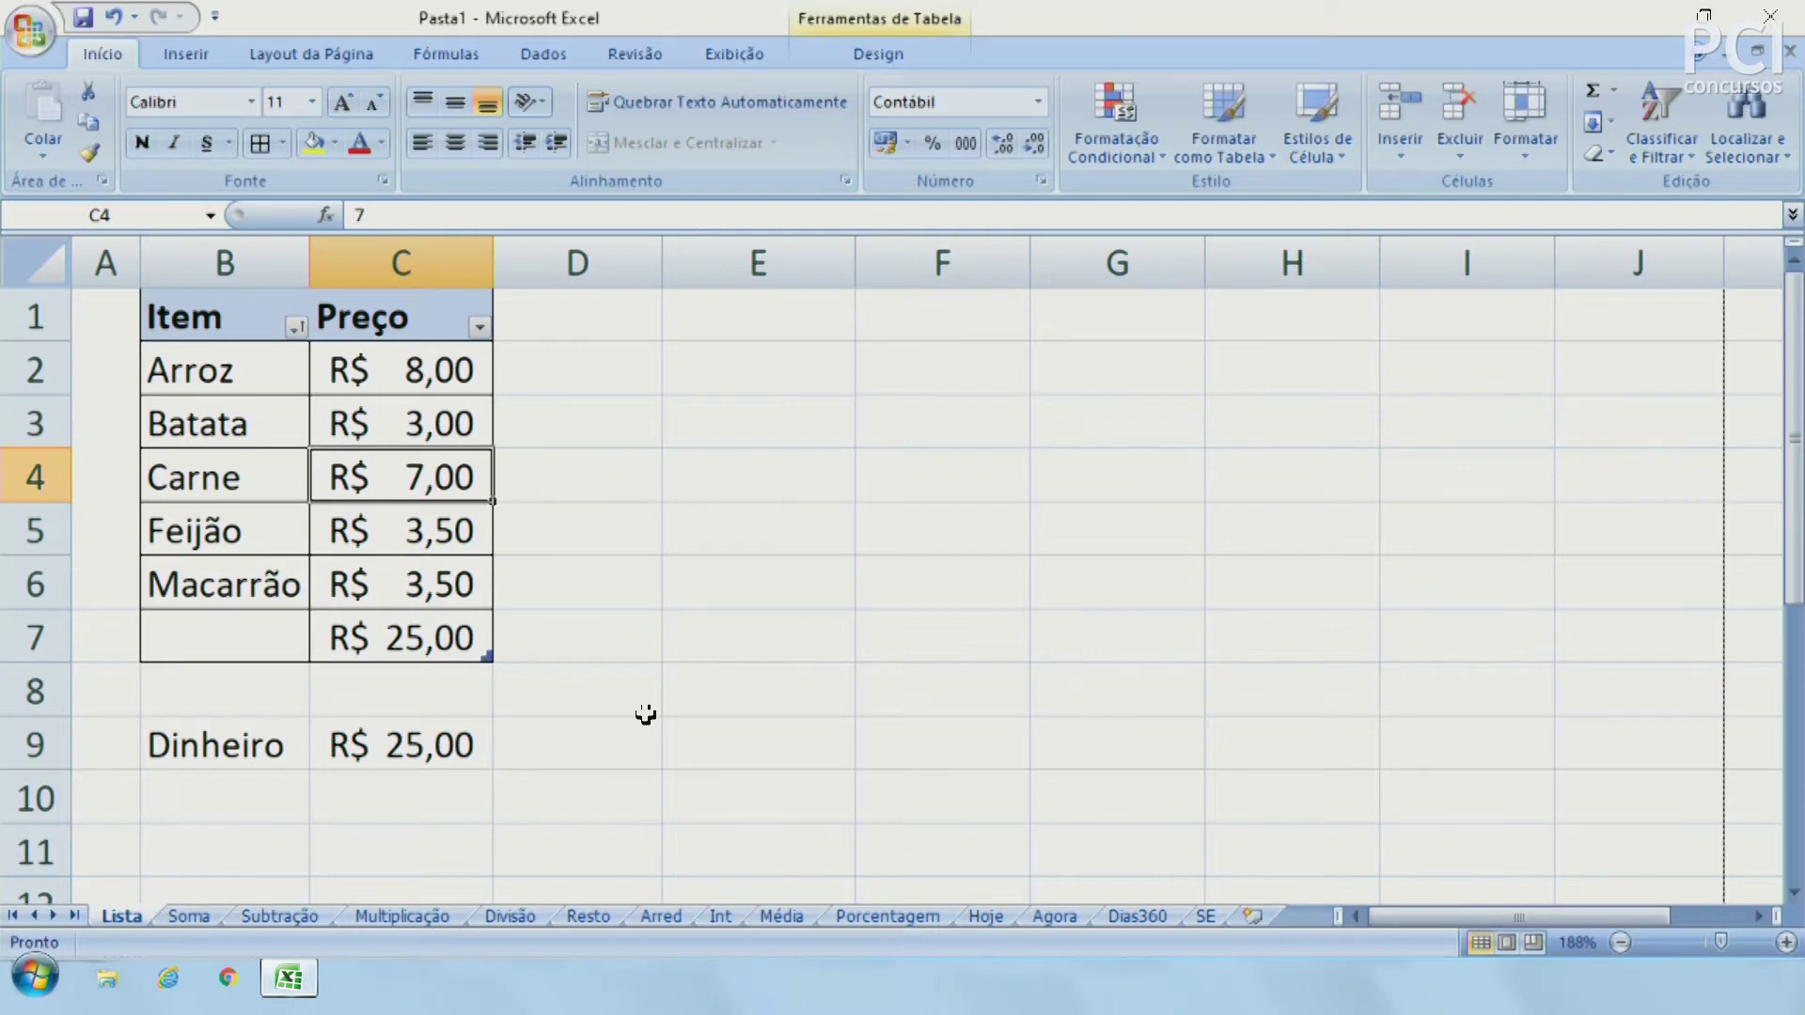
{"action": "key", "text": "Delete"}
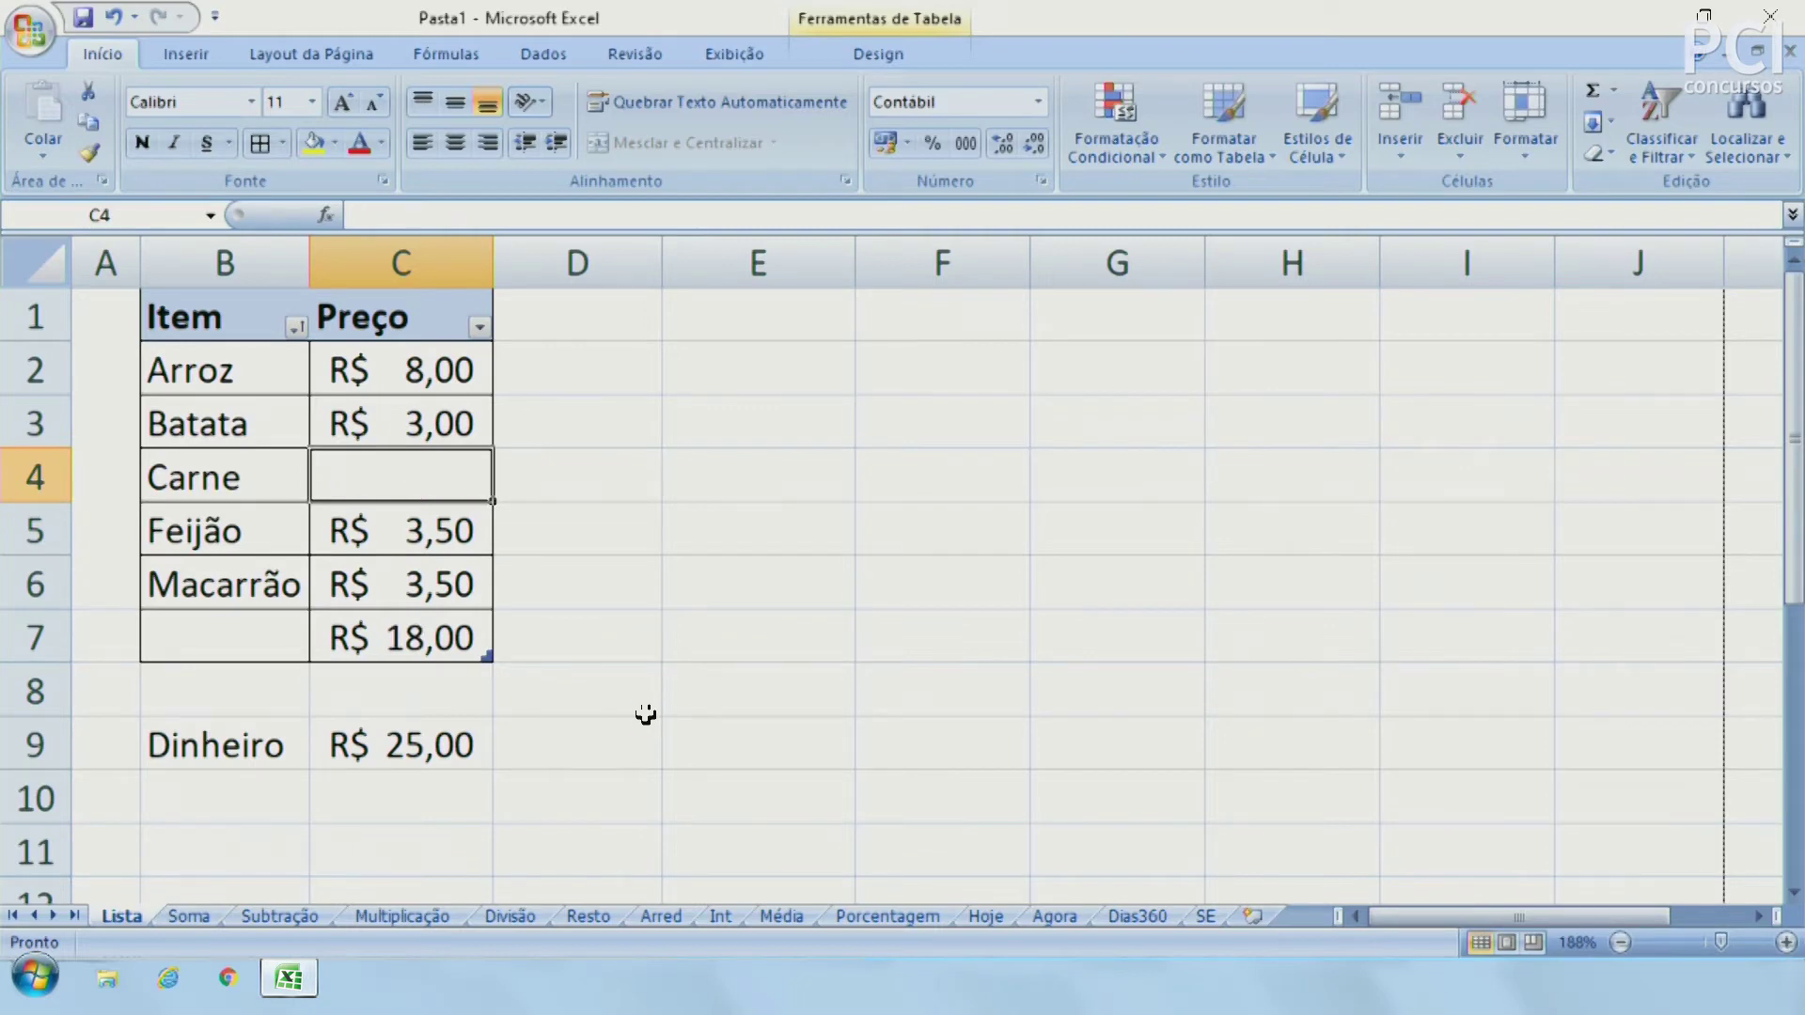
{"action": "type", "text": "7"}
{"action": "key", "text": "Return"}
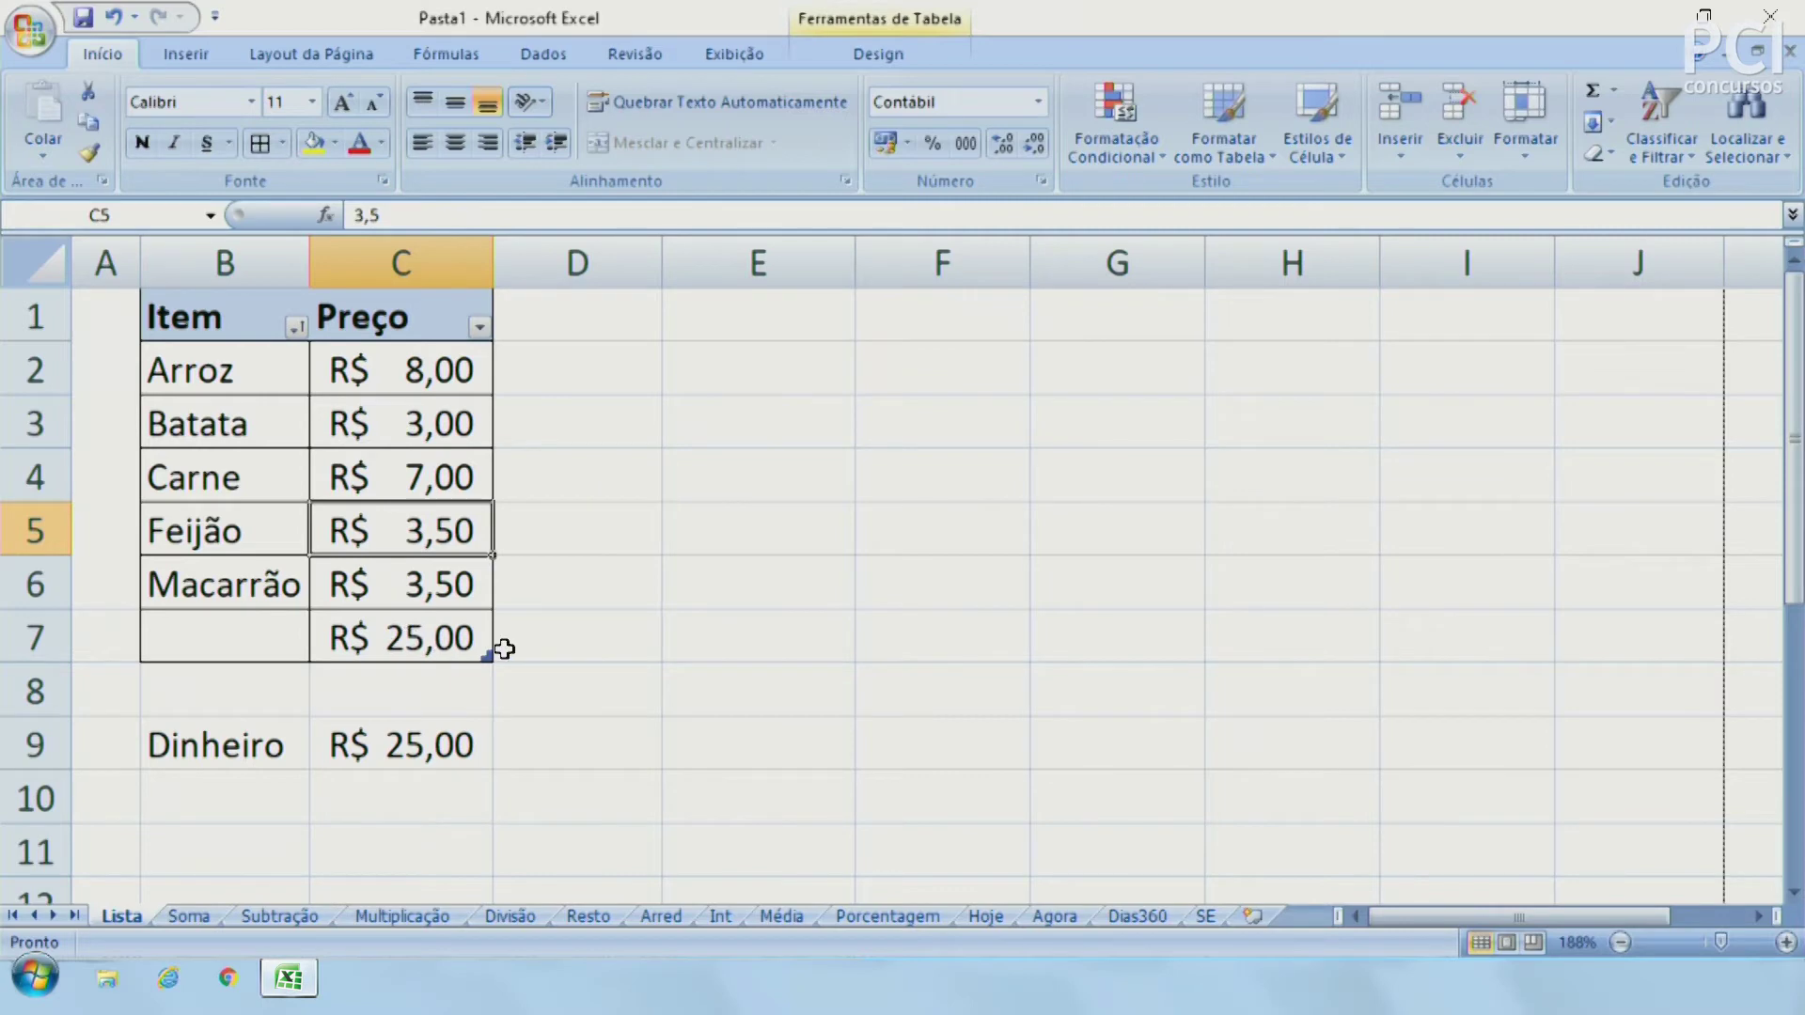
Check the cell-by-cell addition formula in cell C7 and clear it
{"action": "left_click", "coordinate": [442, 643]}
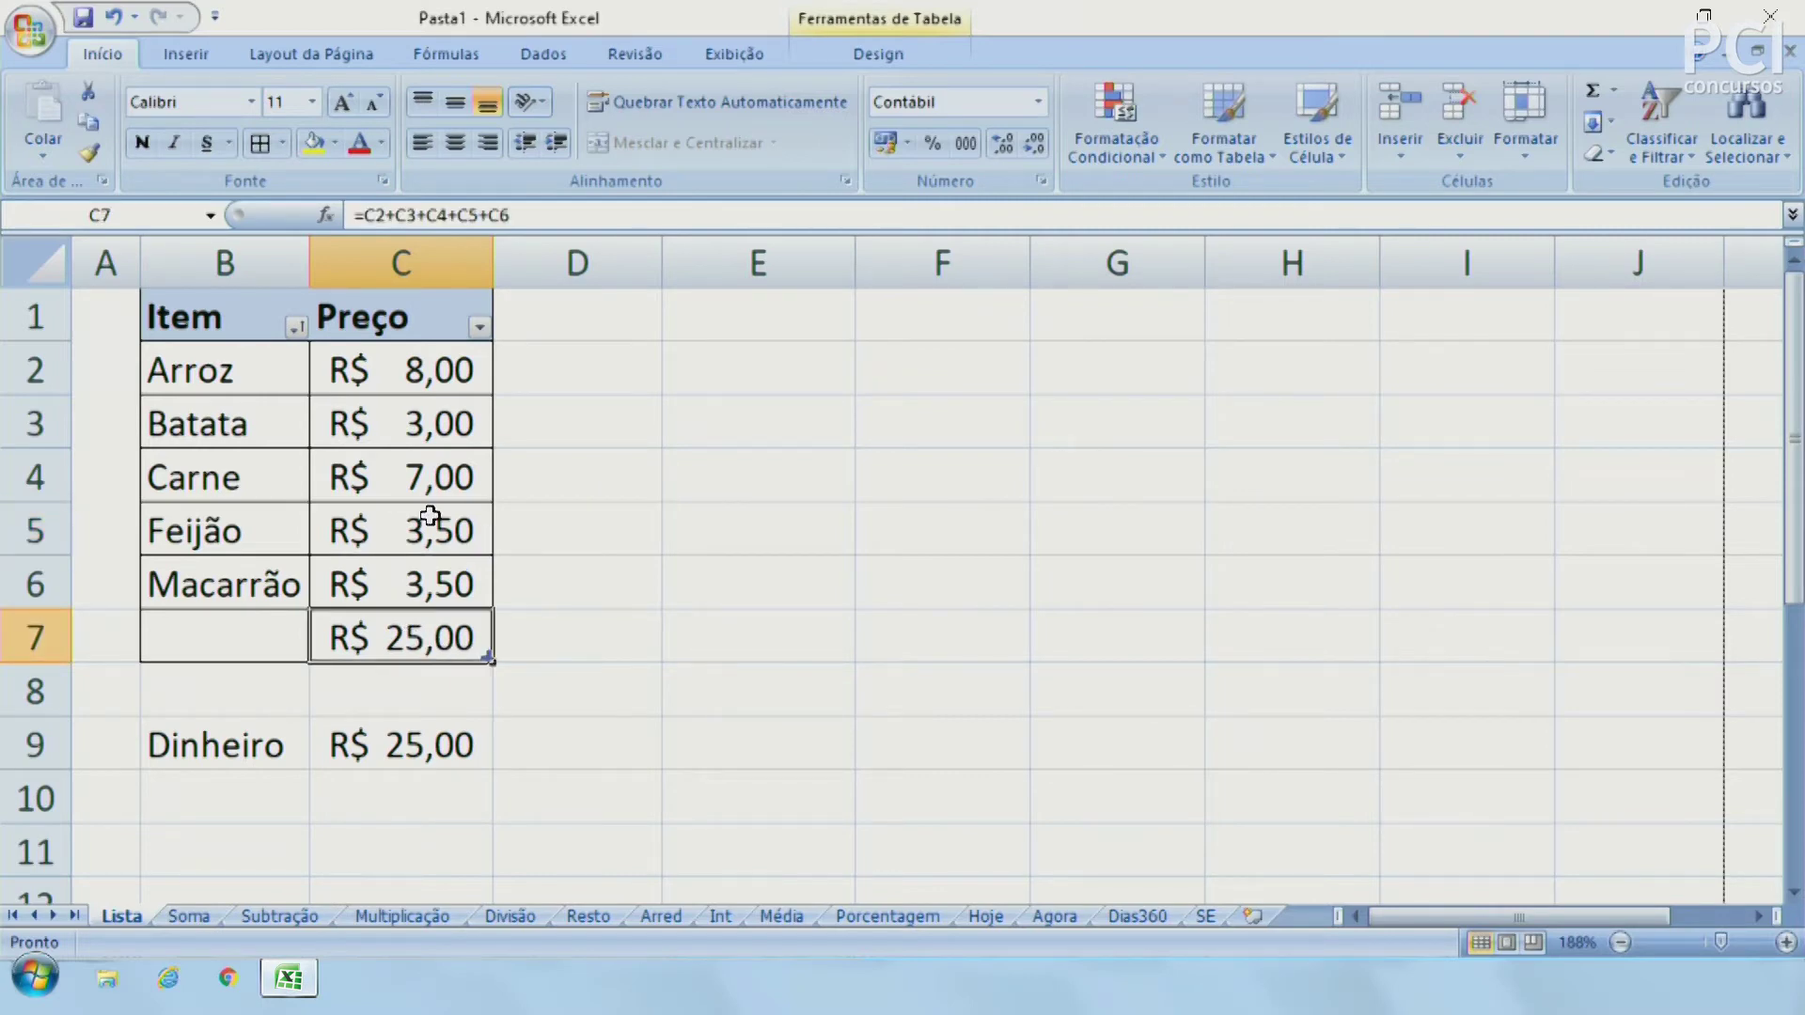
{"action": "left_click", "coordinate": [376, 216]}
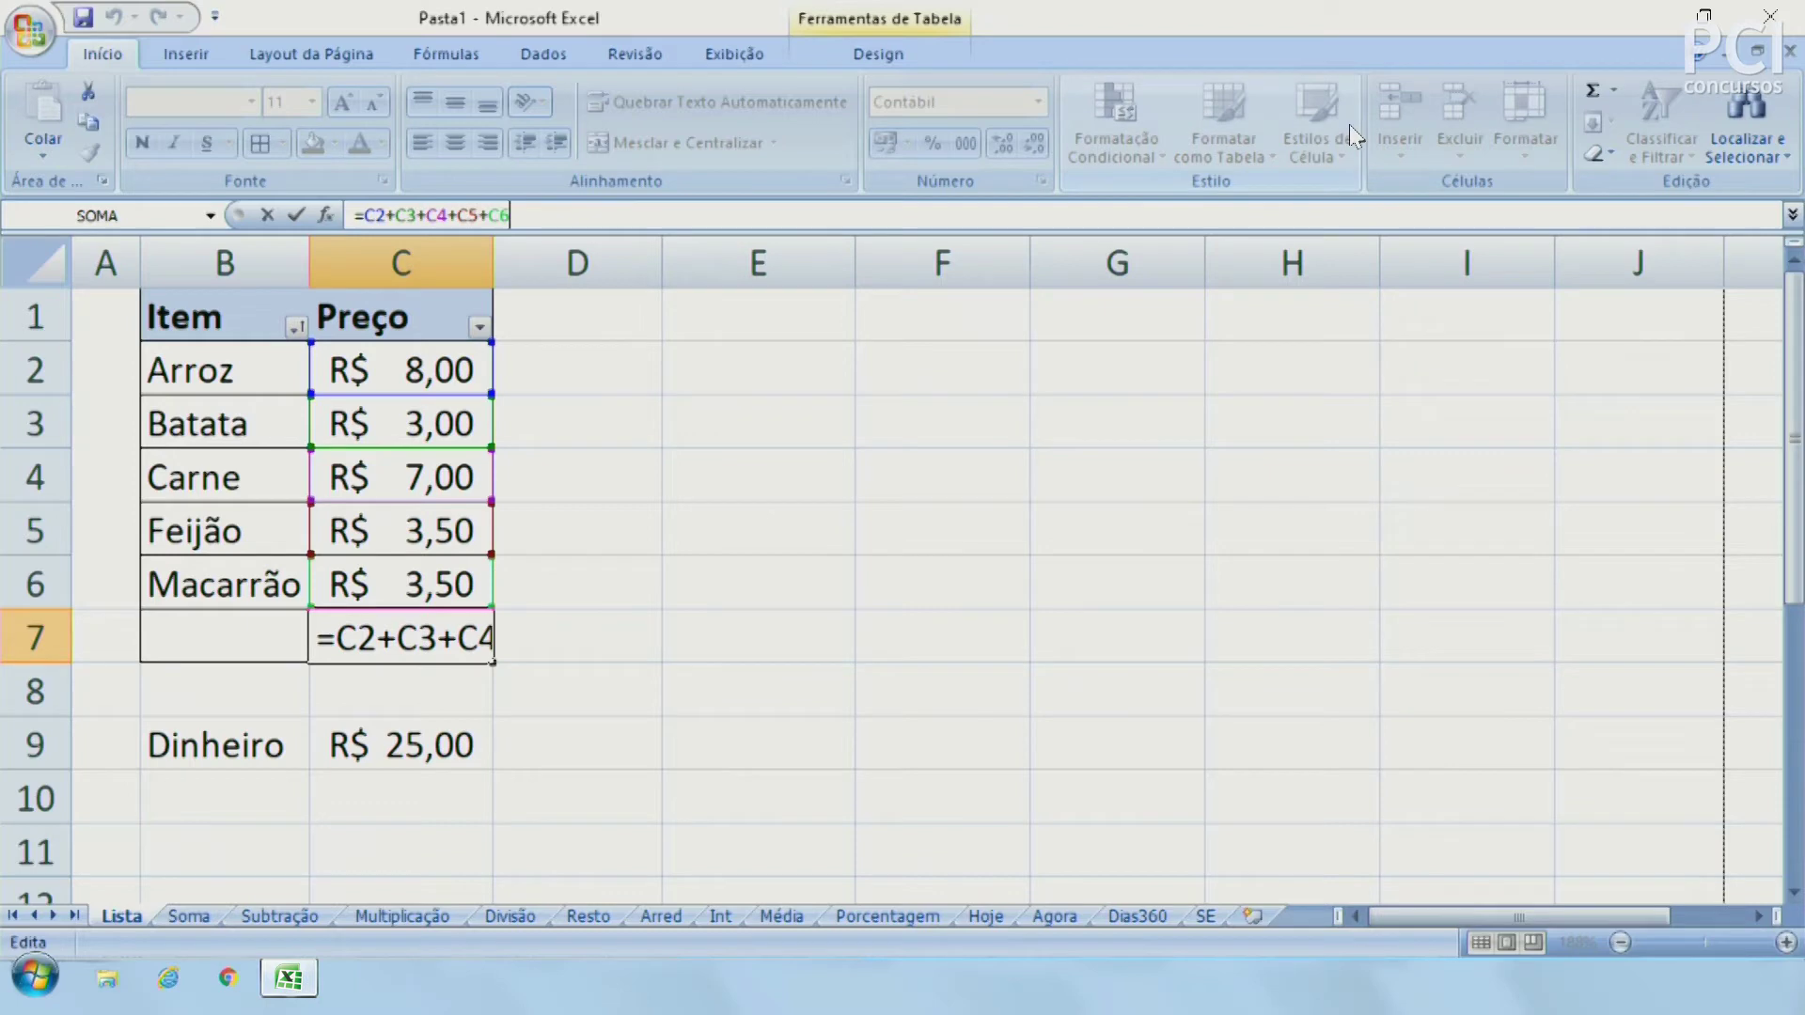
{"action": "key", "text": "ctrl+Return"}
{"action": "key", "text": "Delete"}
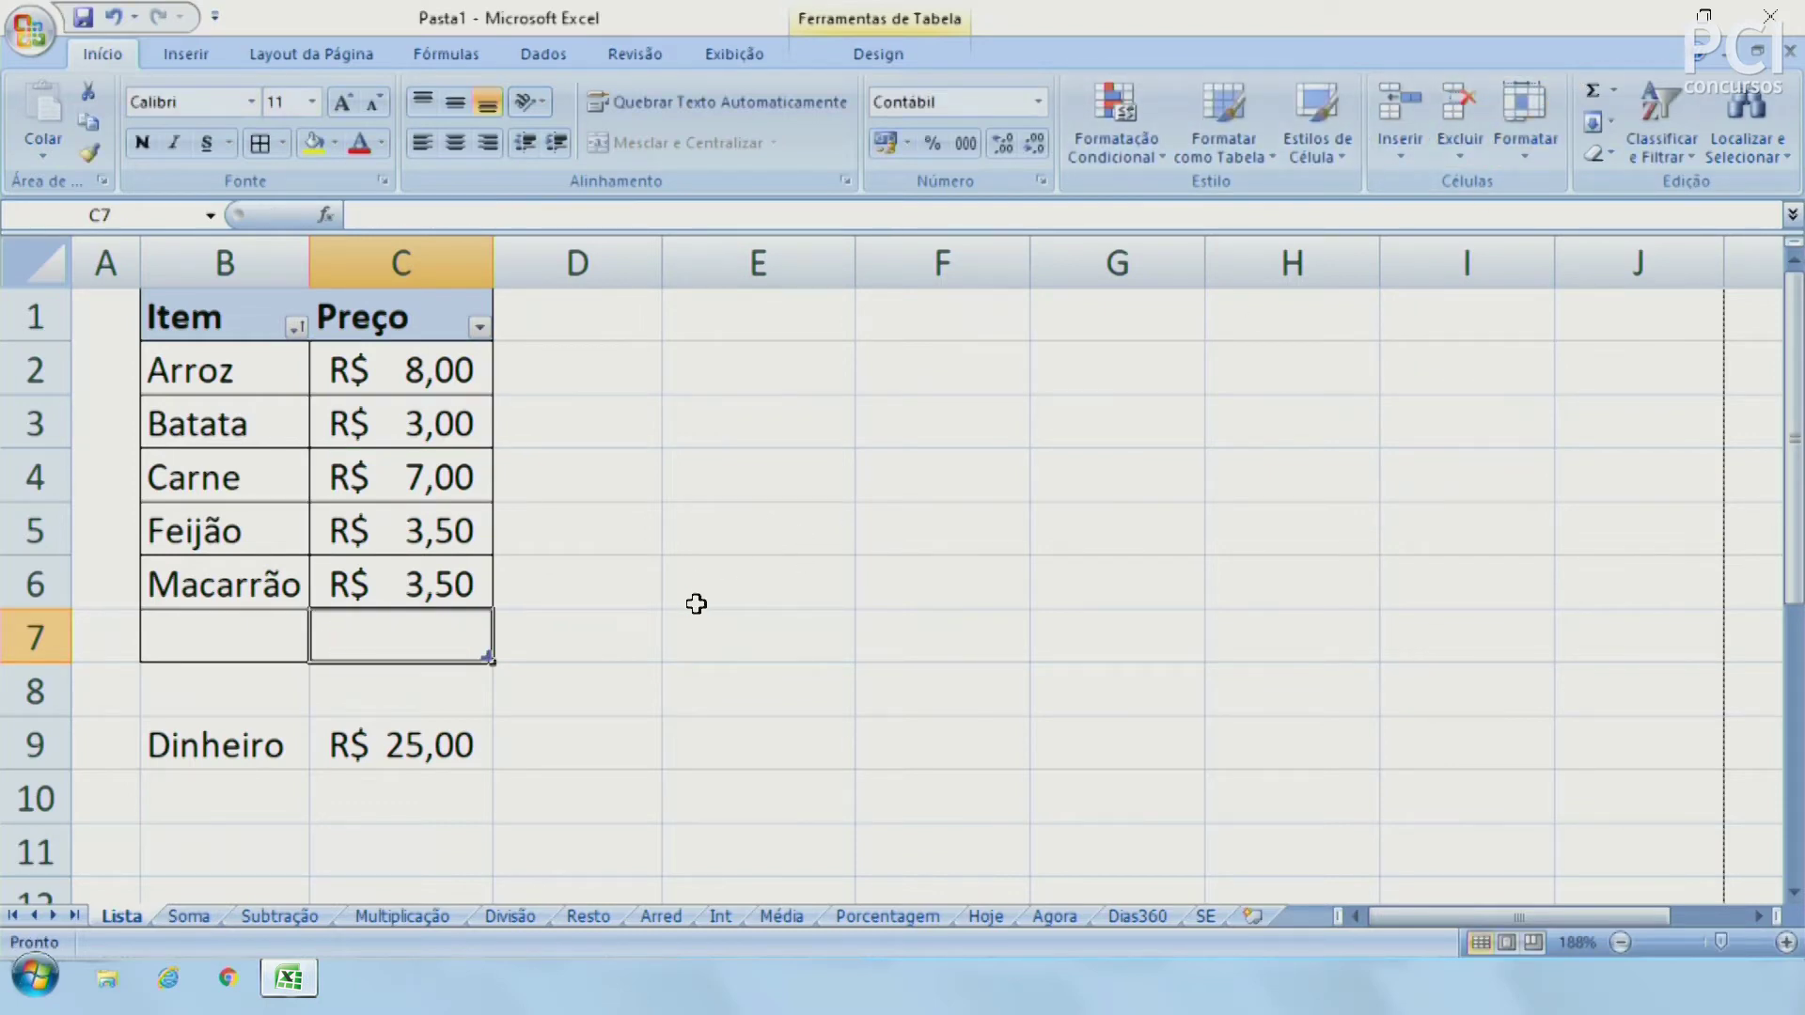
Try totalling the prices in cell C7 with AutoSum and clear the cell
{"action": "double_click", "coordinate": [1590, 87]}
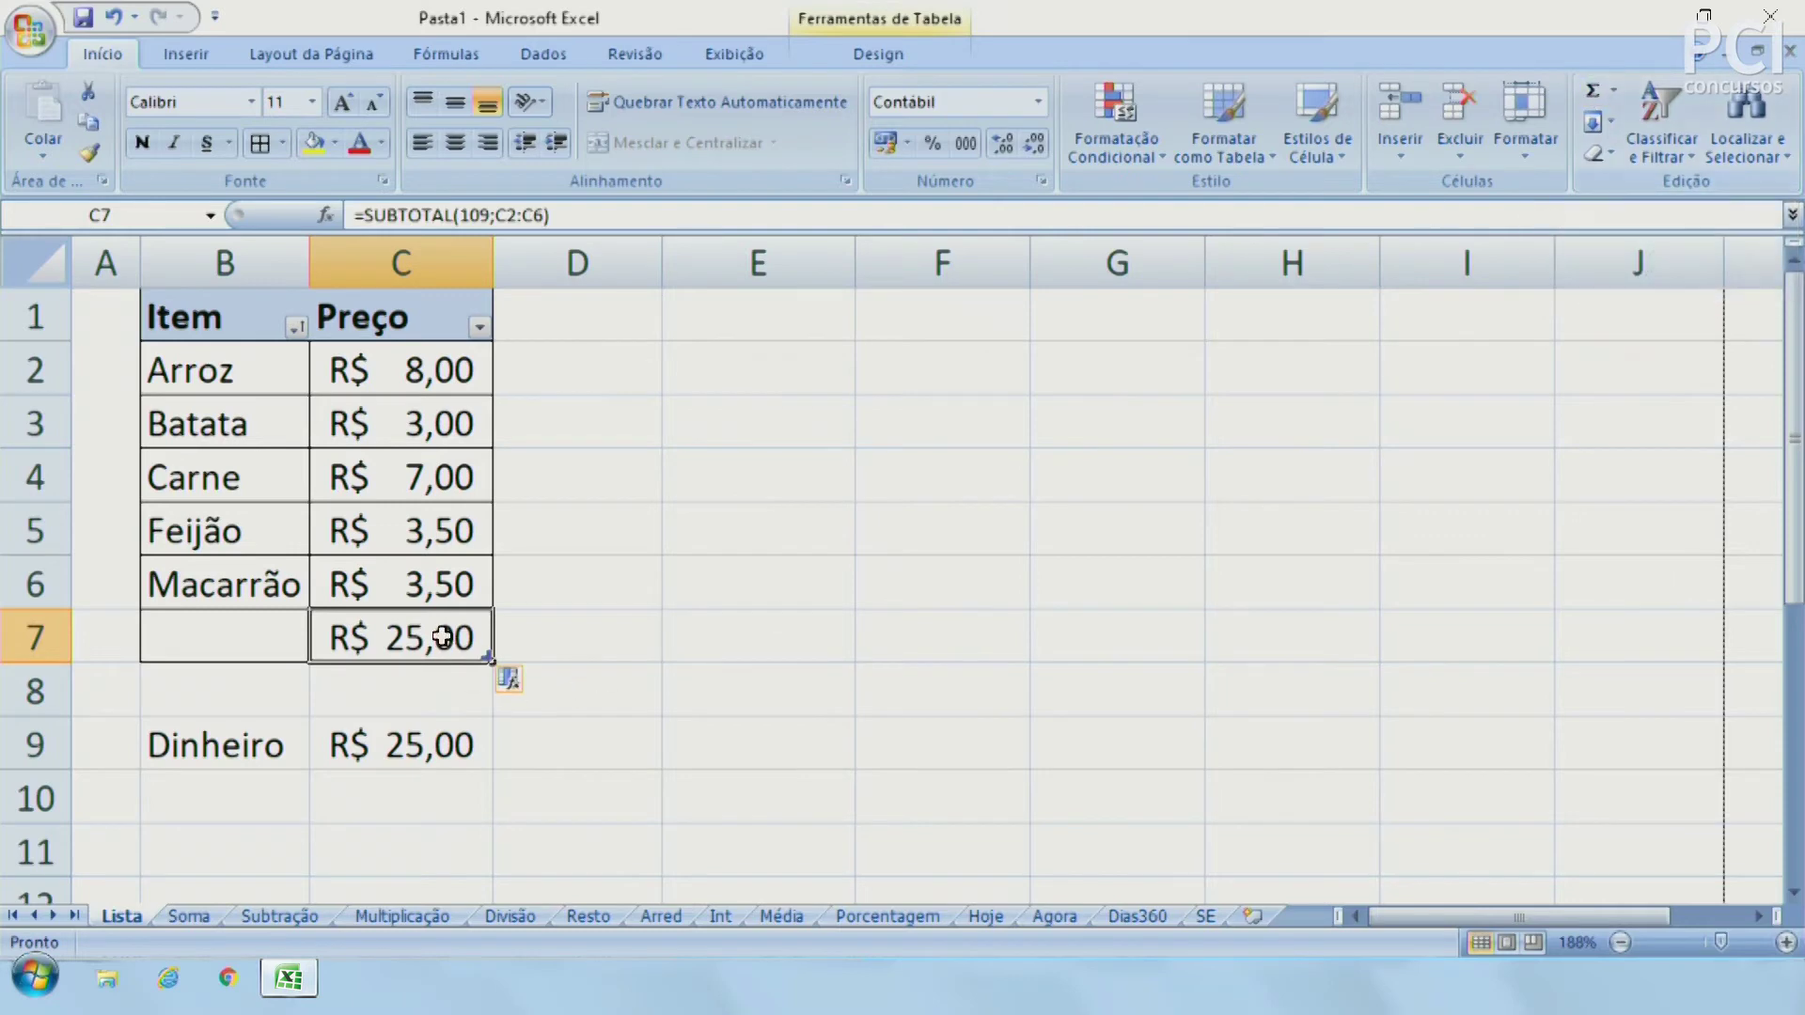
{"action": "left_click", "coordinate": [621, 688]}
{"action": "left_click", "coordinate": [468, 636]}
{"action": "key", "text": "Delete"}
Start a formula with =SOMA in cell C7 and erase the function name again
{"action": "left_click", "coordinate": [613, 580]}
{"action": "left_click", "coordinate": [448, 639]}
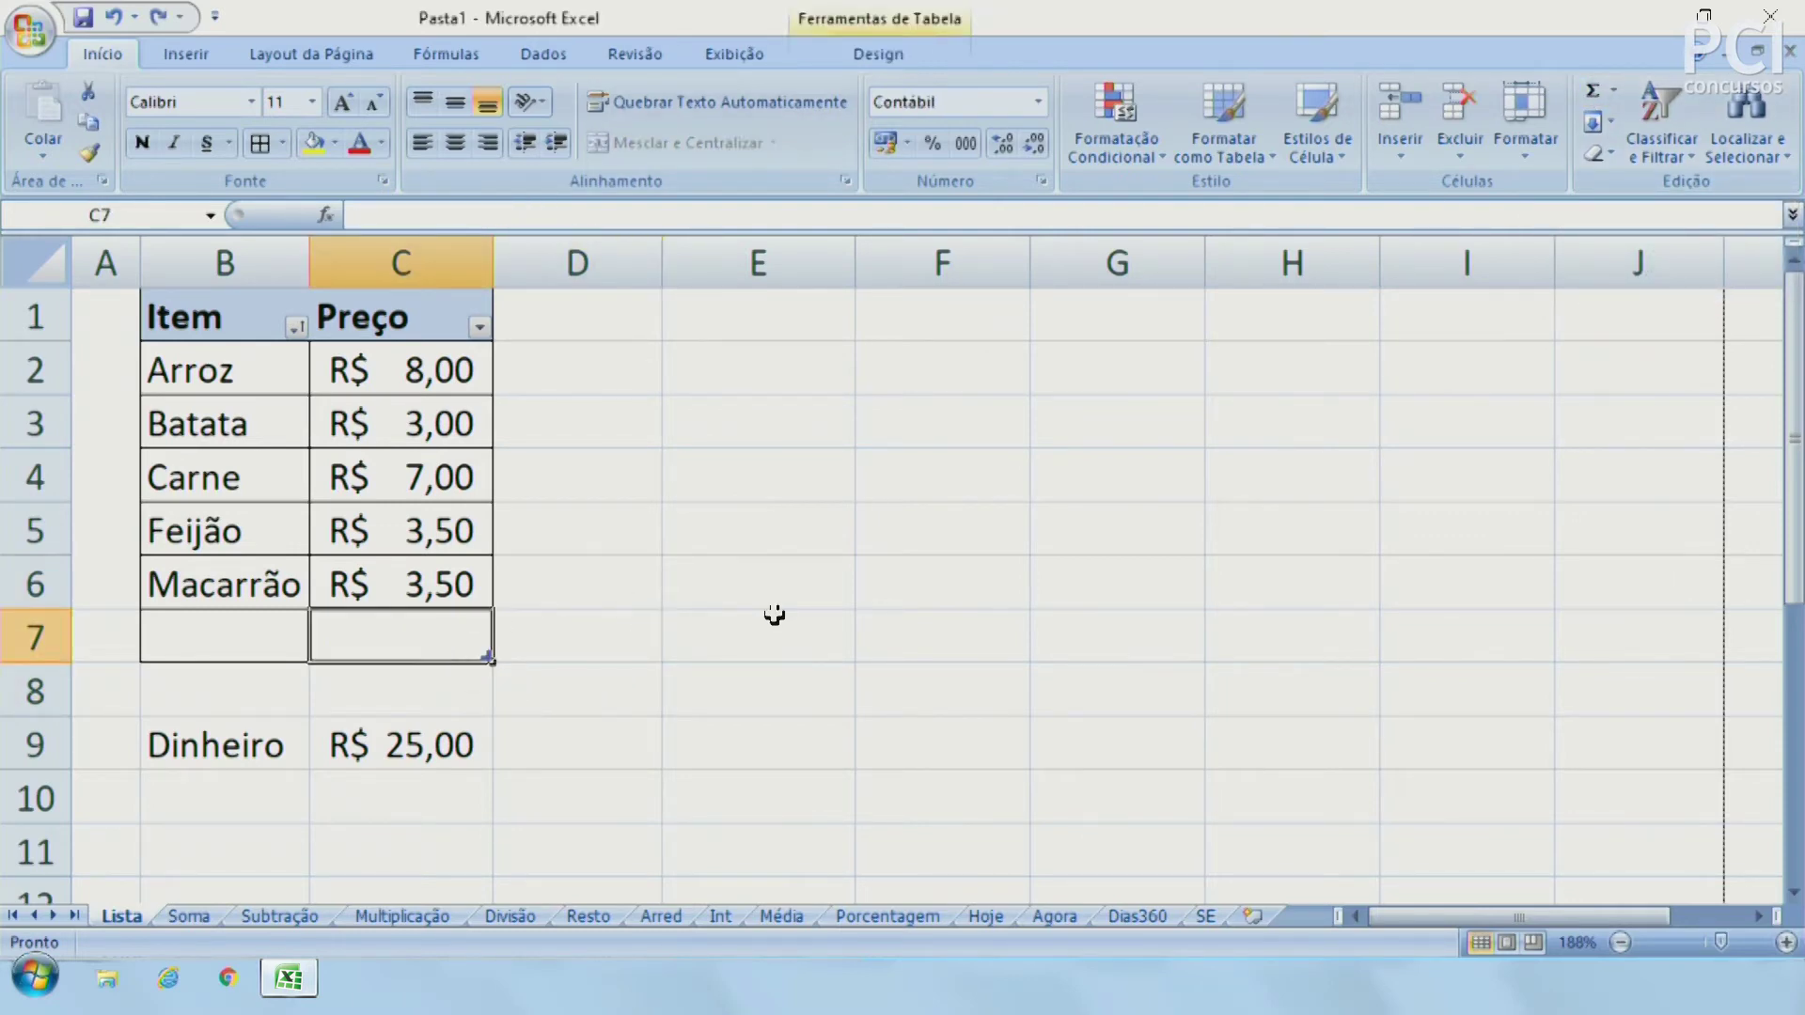
{"action": "type", "text": "="}
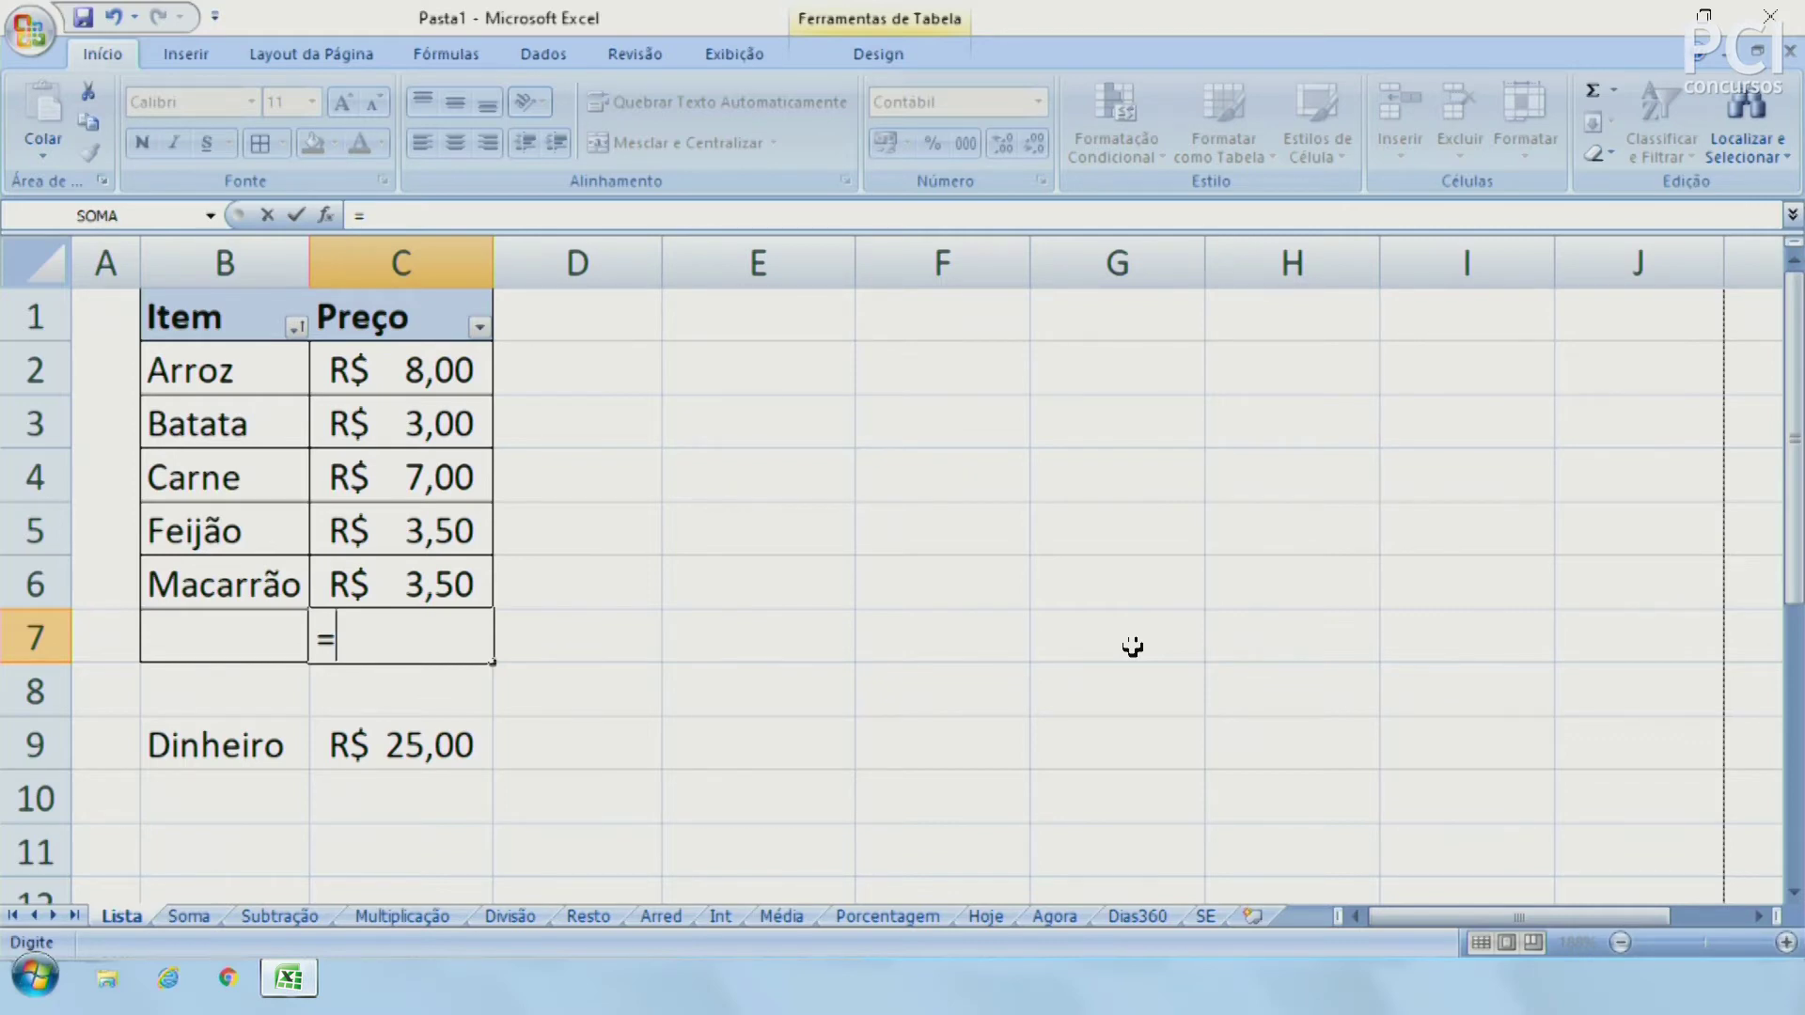
{"action": "type", "text": "S"}
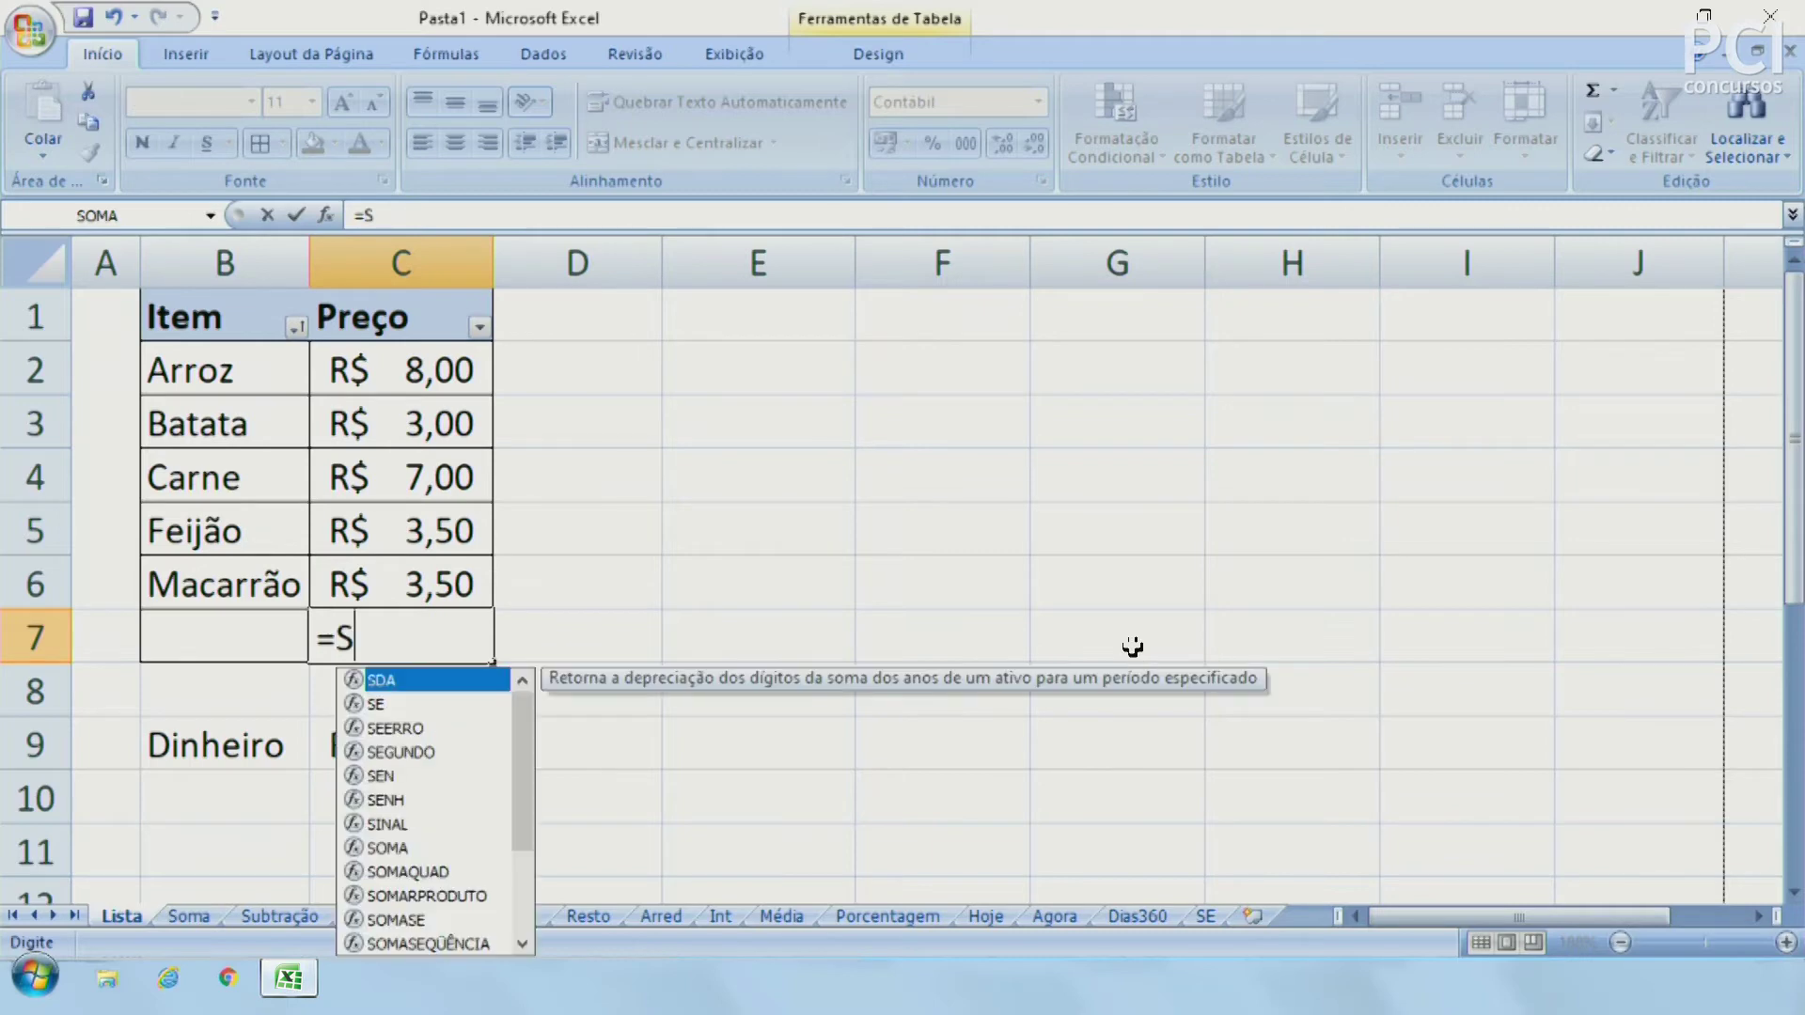
{"action": "type", "text": "OMA"}
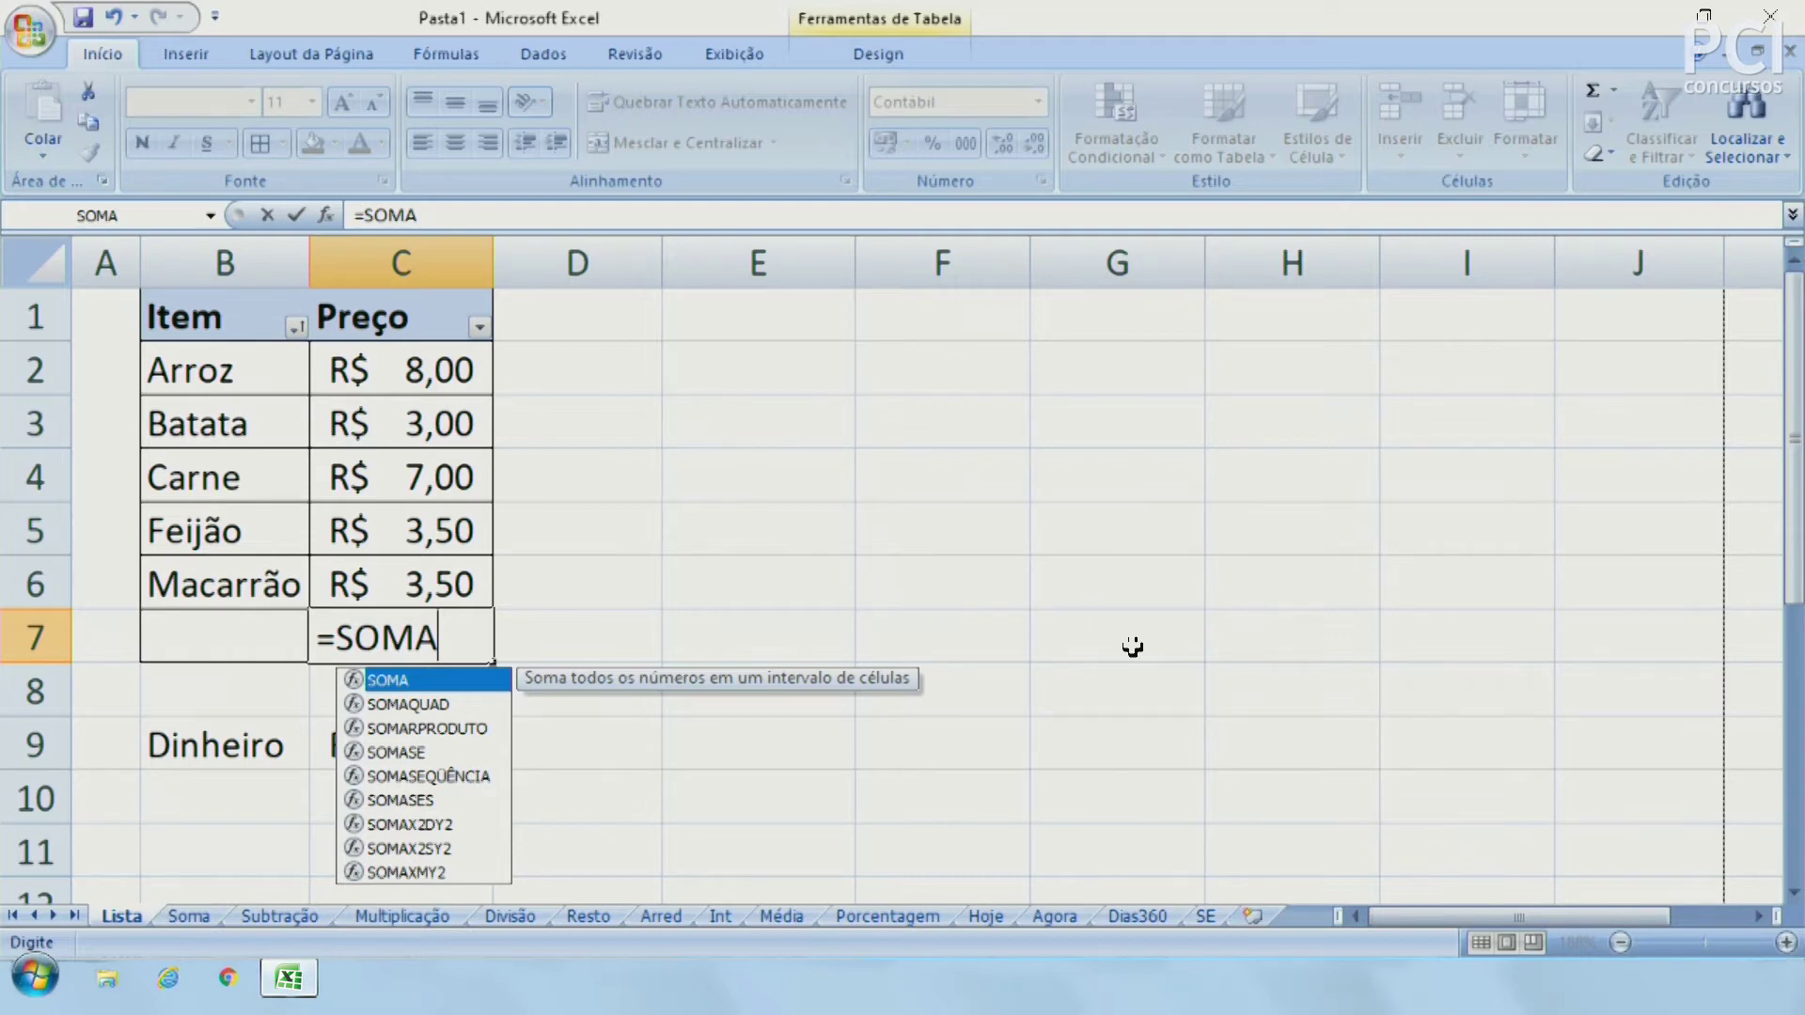
{"action": "key", "text": "Escape"}
{"action": "key", "text": "BackSpace"}
{"action": "key", "text": "BackSpace"}
{"action": "key", "text": "BackSpace"}
{"action": "key", "text": "BackSpace"}
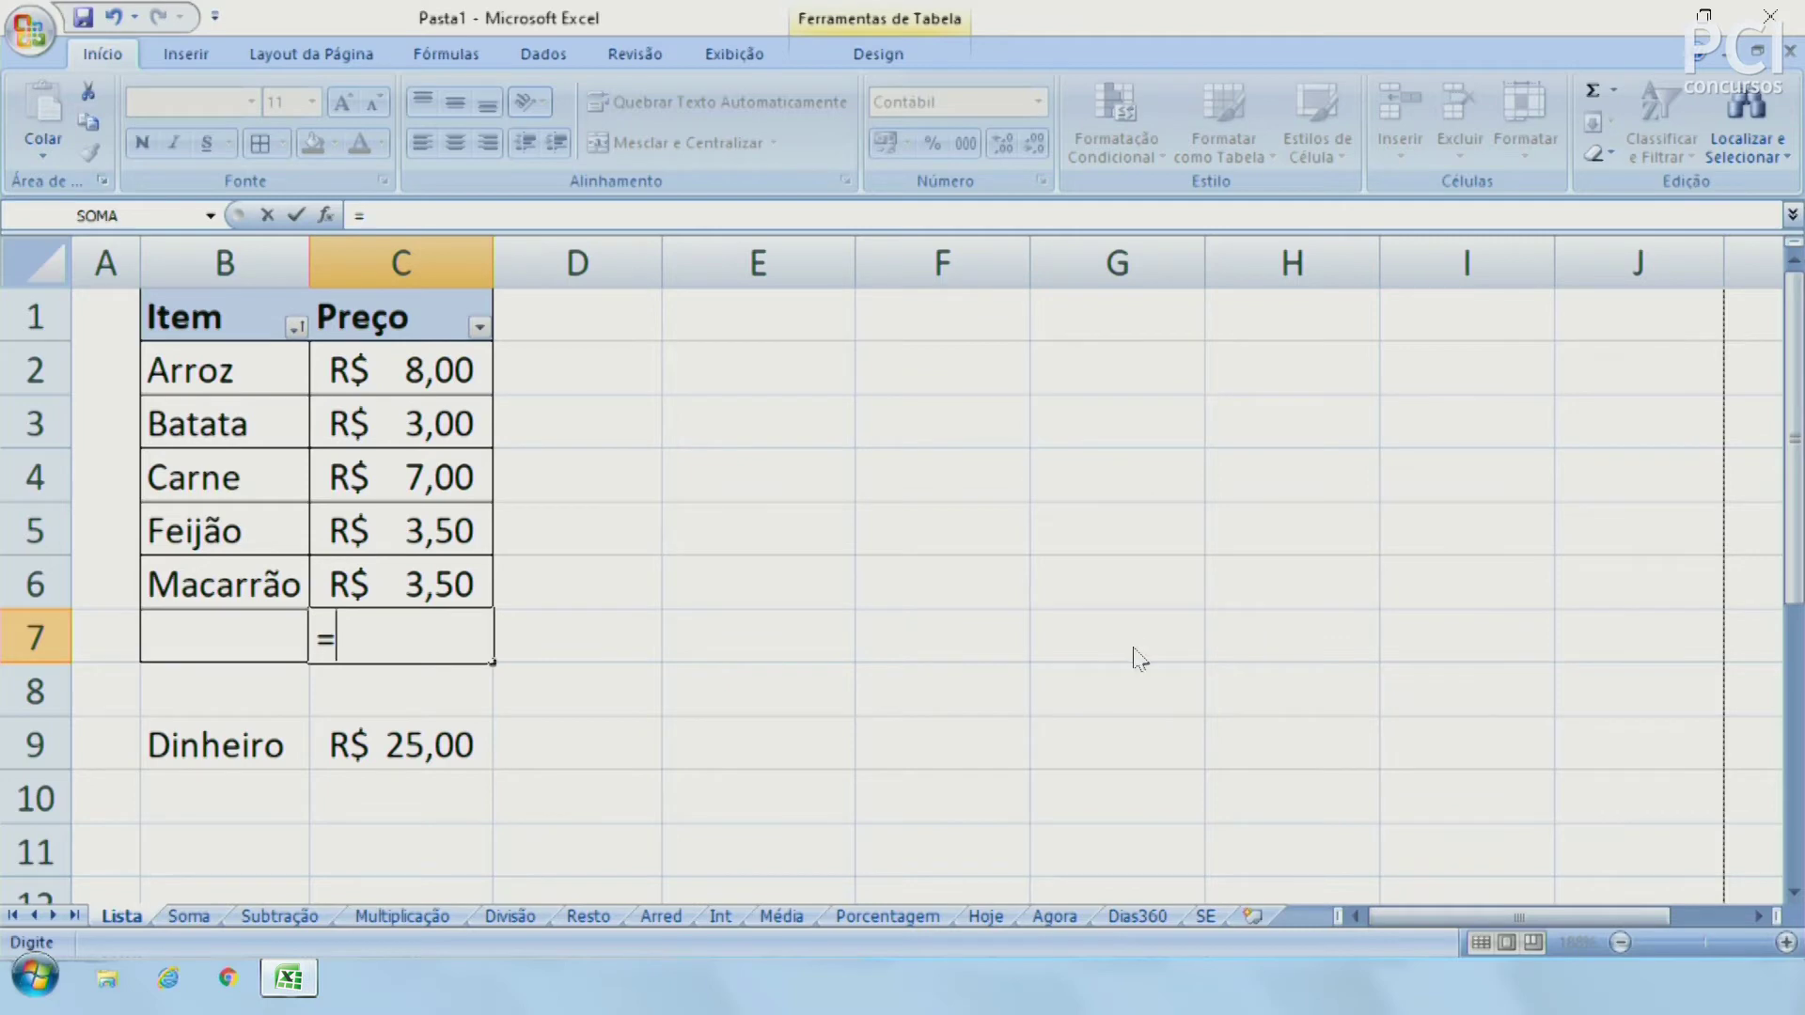
Try the formula =8*C4/4 in cell C7 and cancel the entry
{"action": "type", "text": "8*"}
{"action": "left_click", "coordinate": [418, 472]}
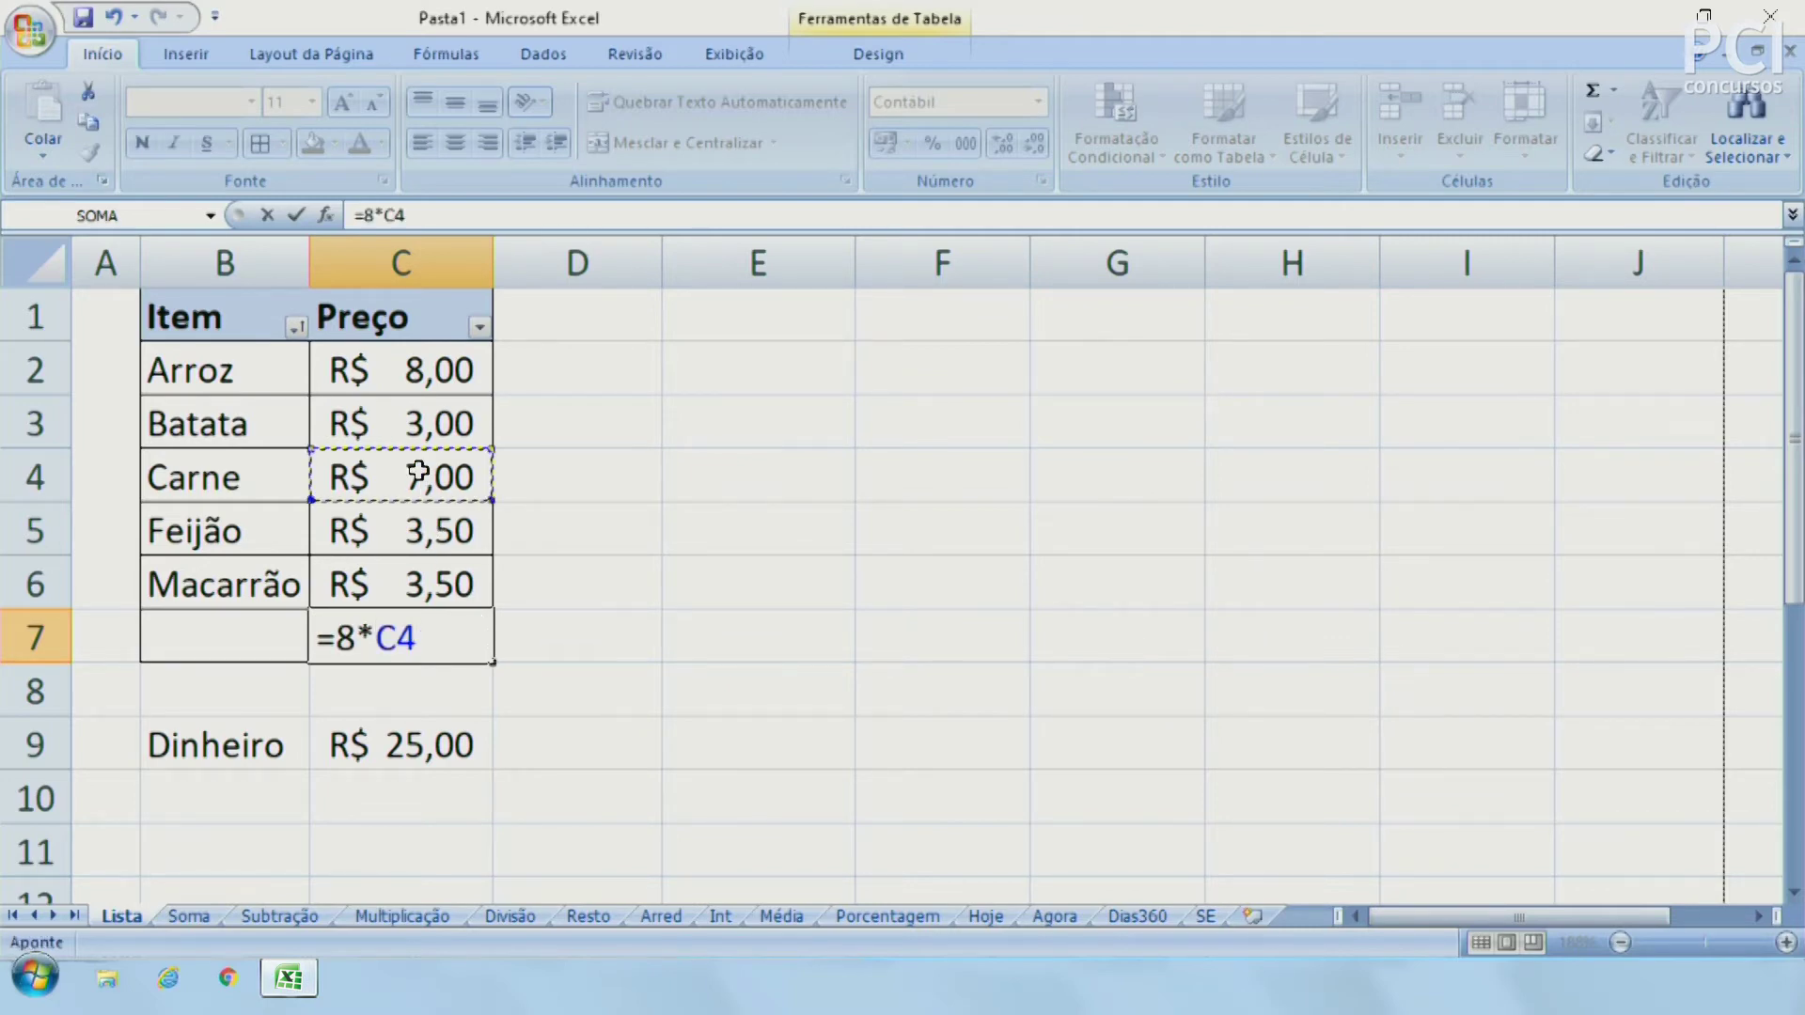
{"action": "type", "text": "/4"}
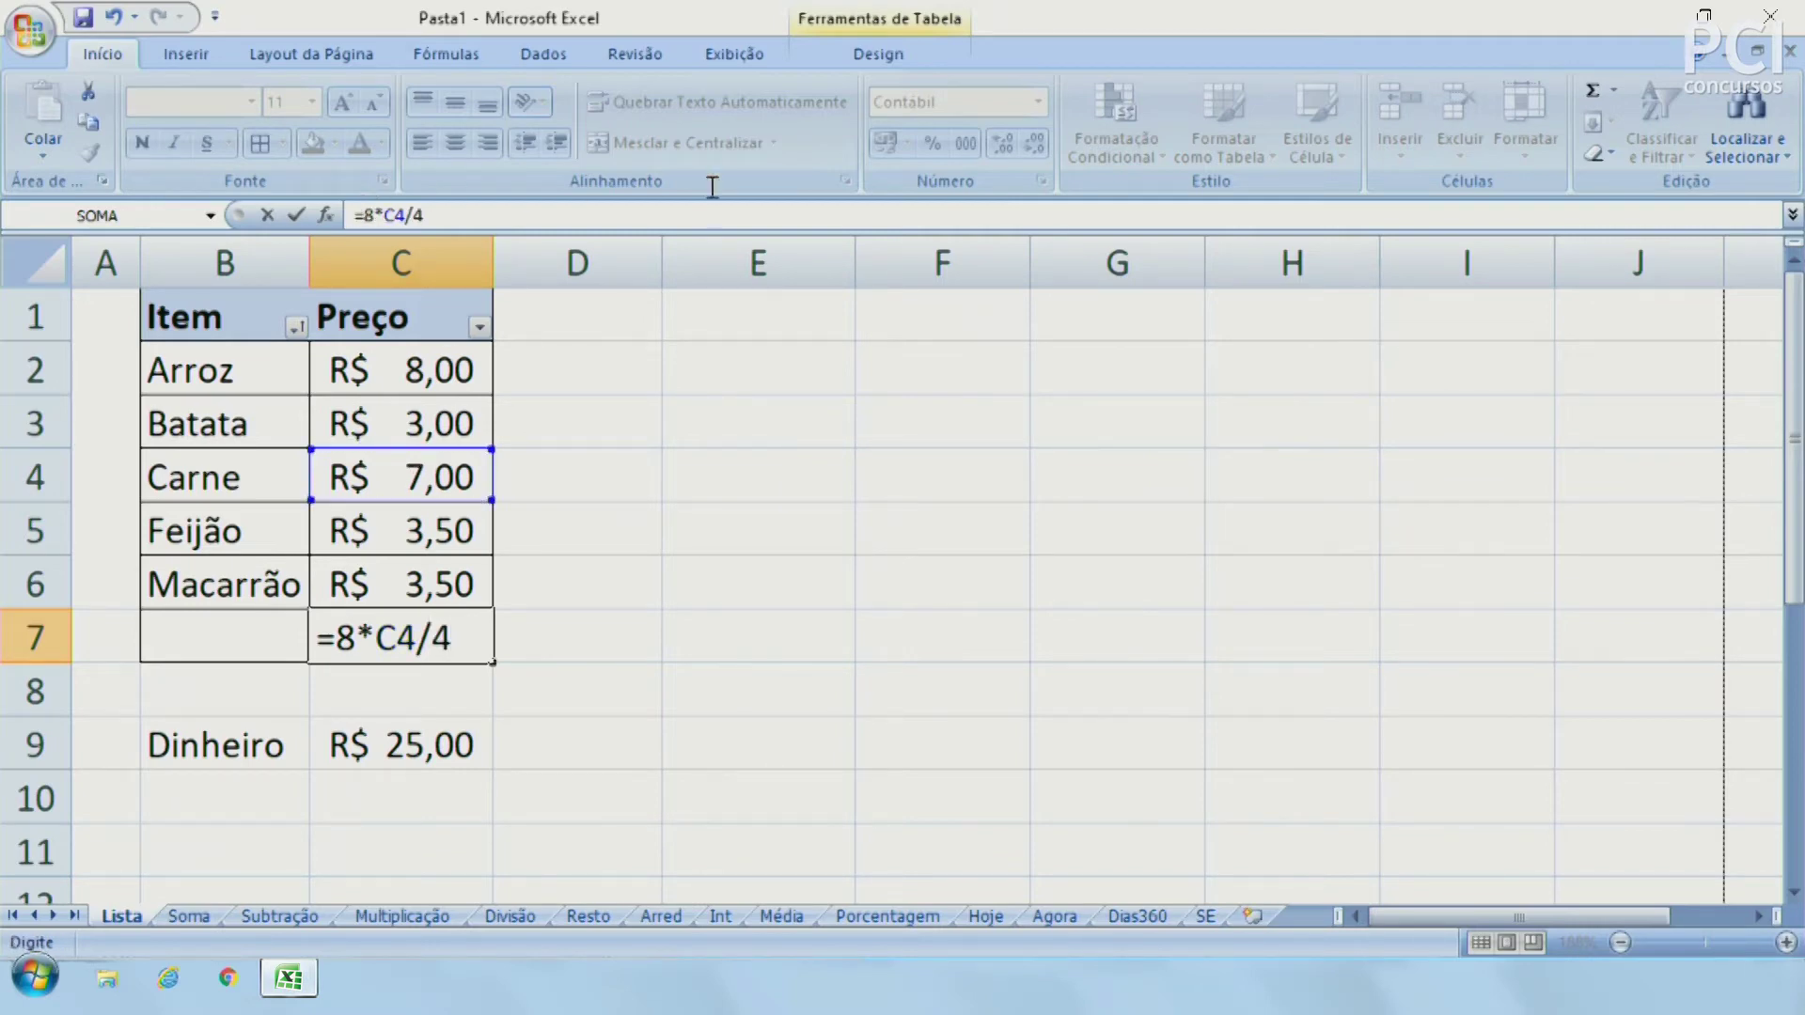
{"action": "triple_click", "coordinate": [797, 213]}
{"action": "left_click", "coordinate": [672, 752]}
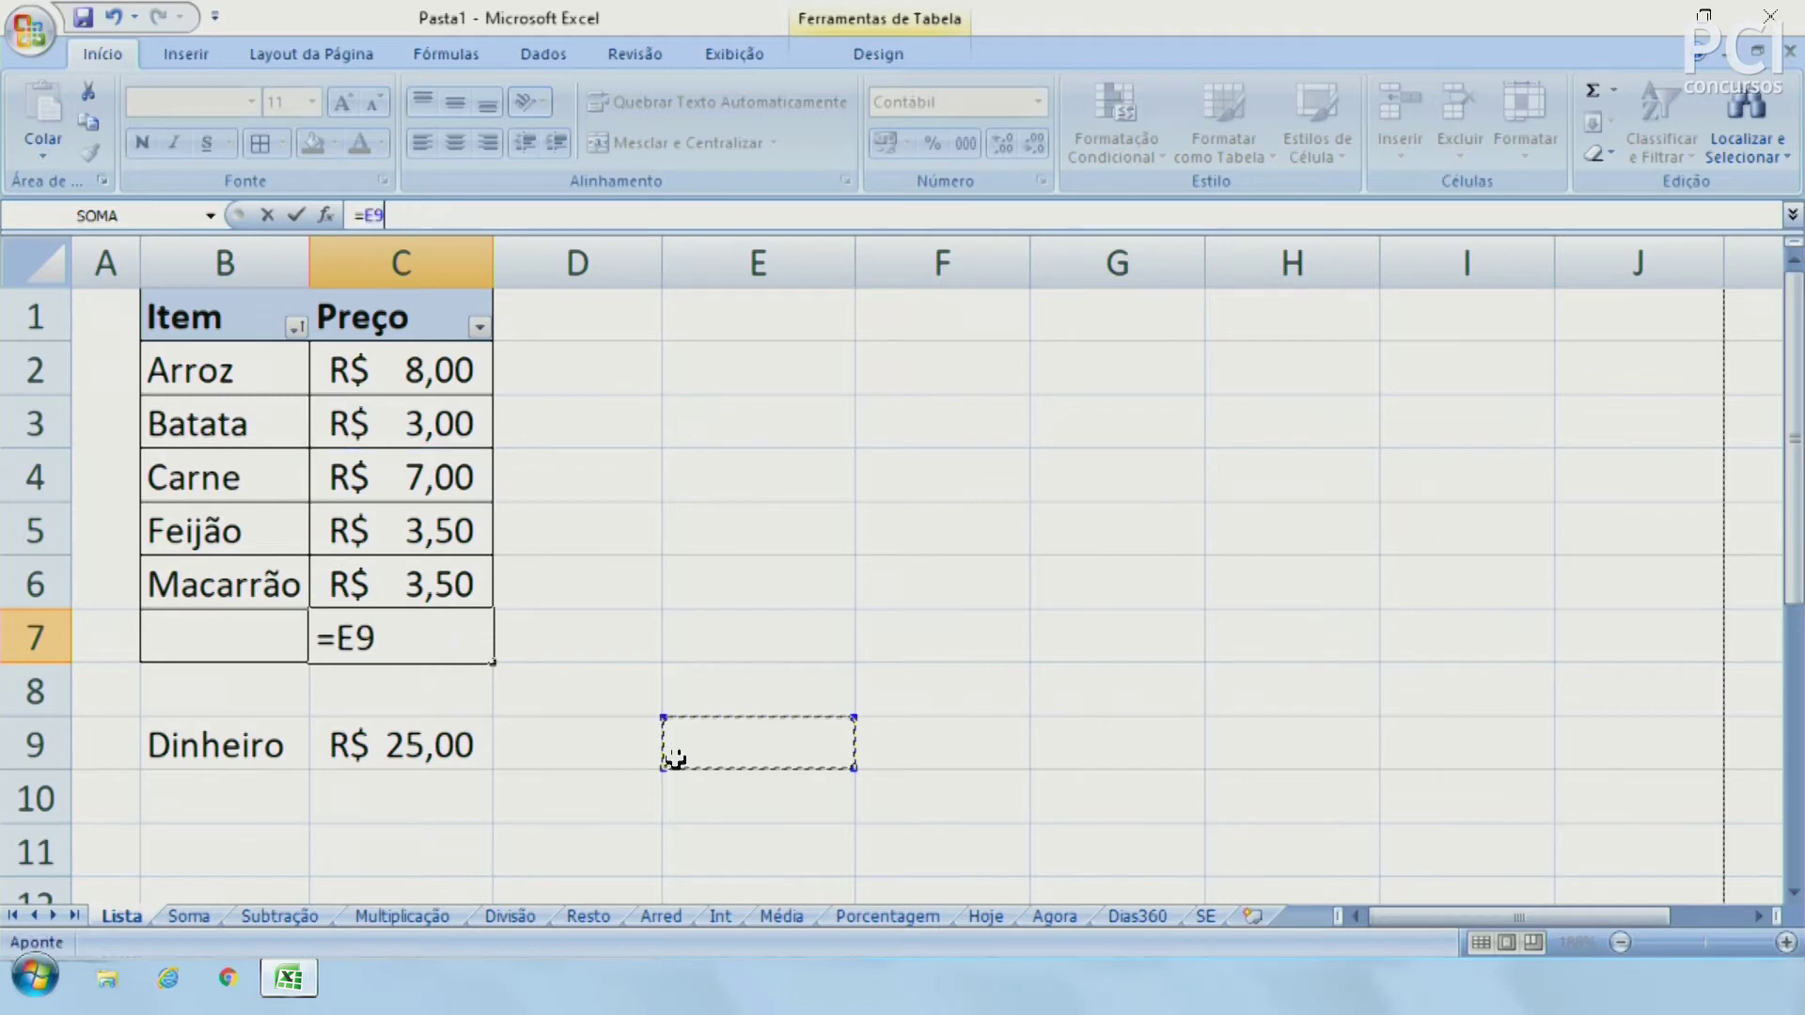
{"action": "key", "text": "Escape"}
{"action": "left_click", "coordinate": [623, 660]}
{"action": "key", "text": "Left"}
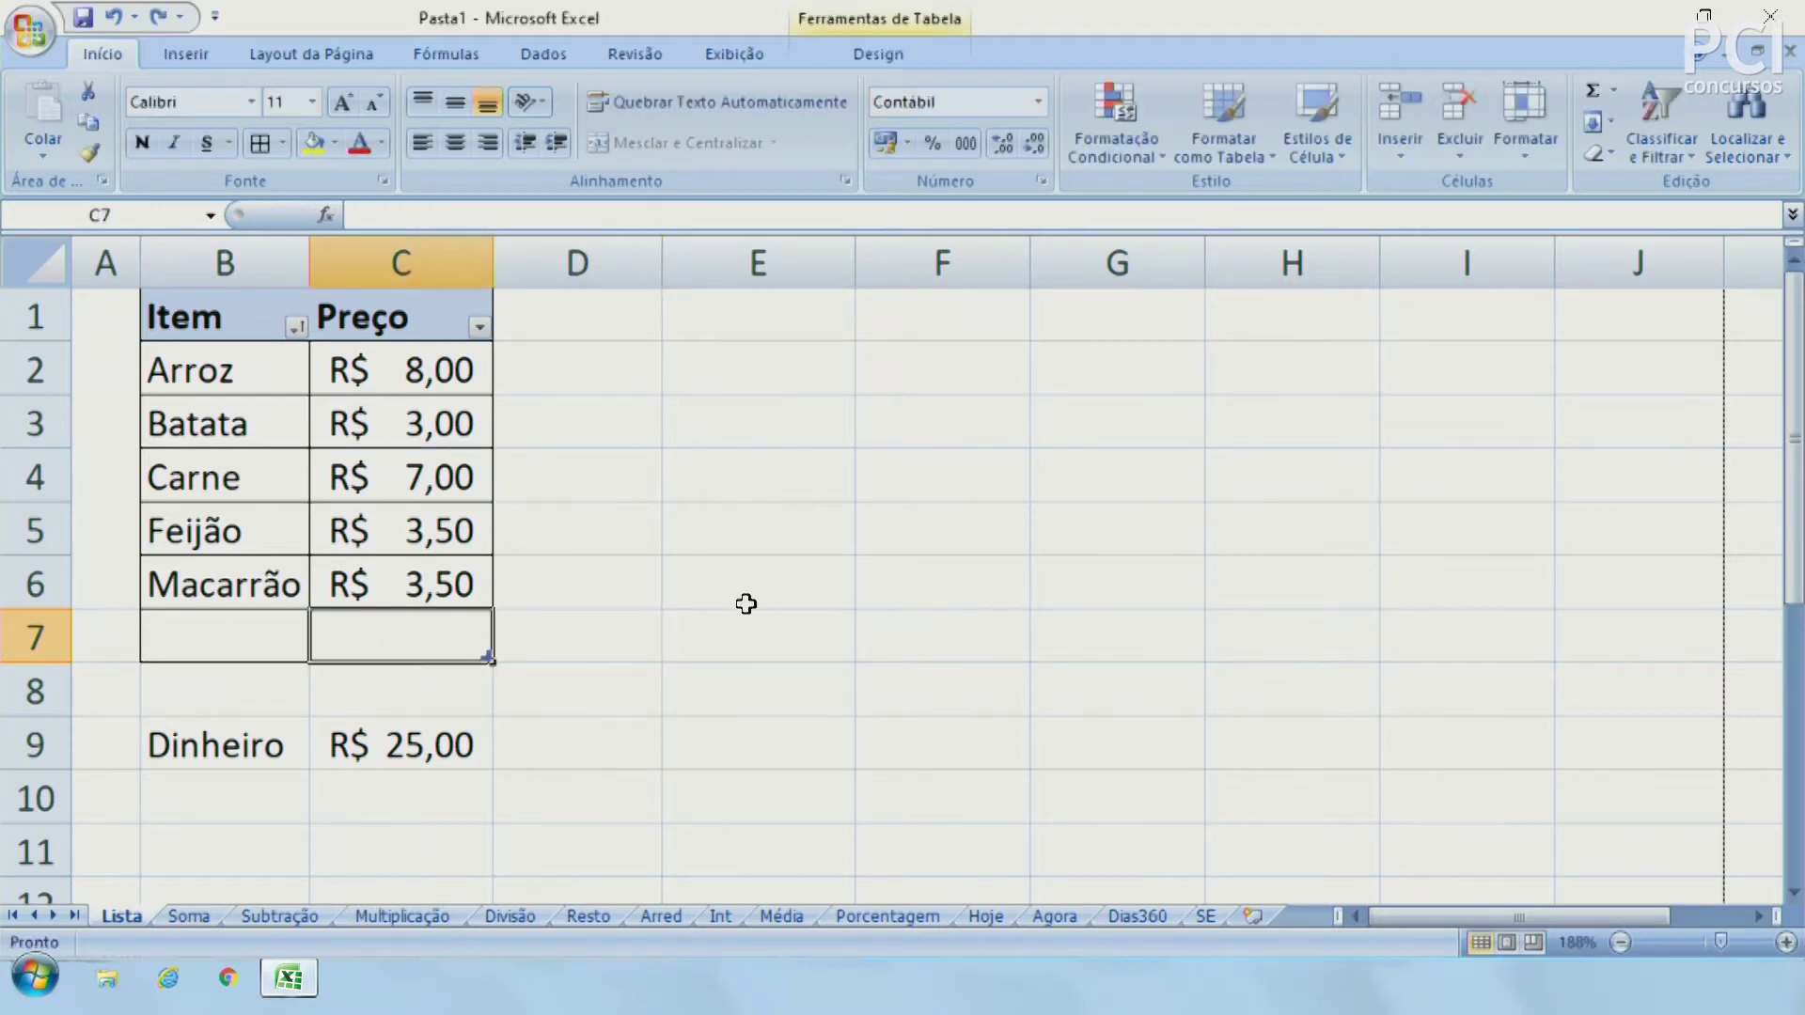
Enter the formula =SOMA(C2:C6) in cell C7 to total the whole price range
{"action": "type", "text": "=soma"}
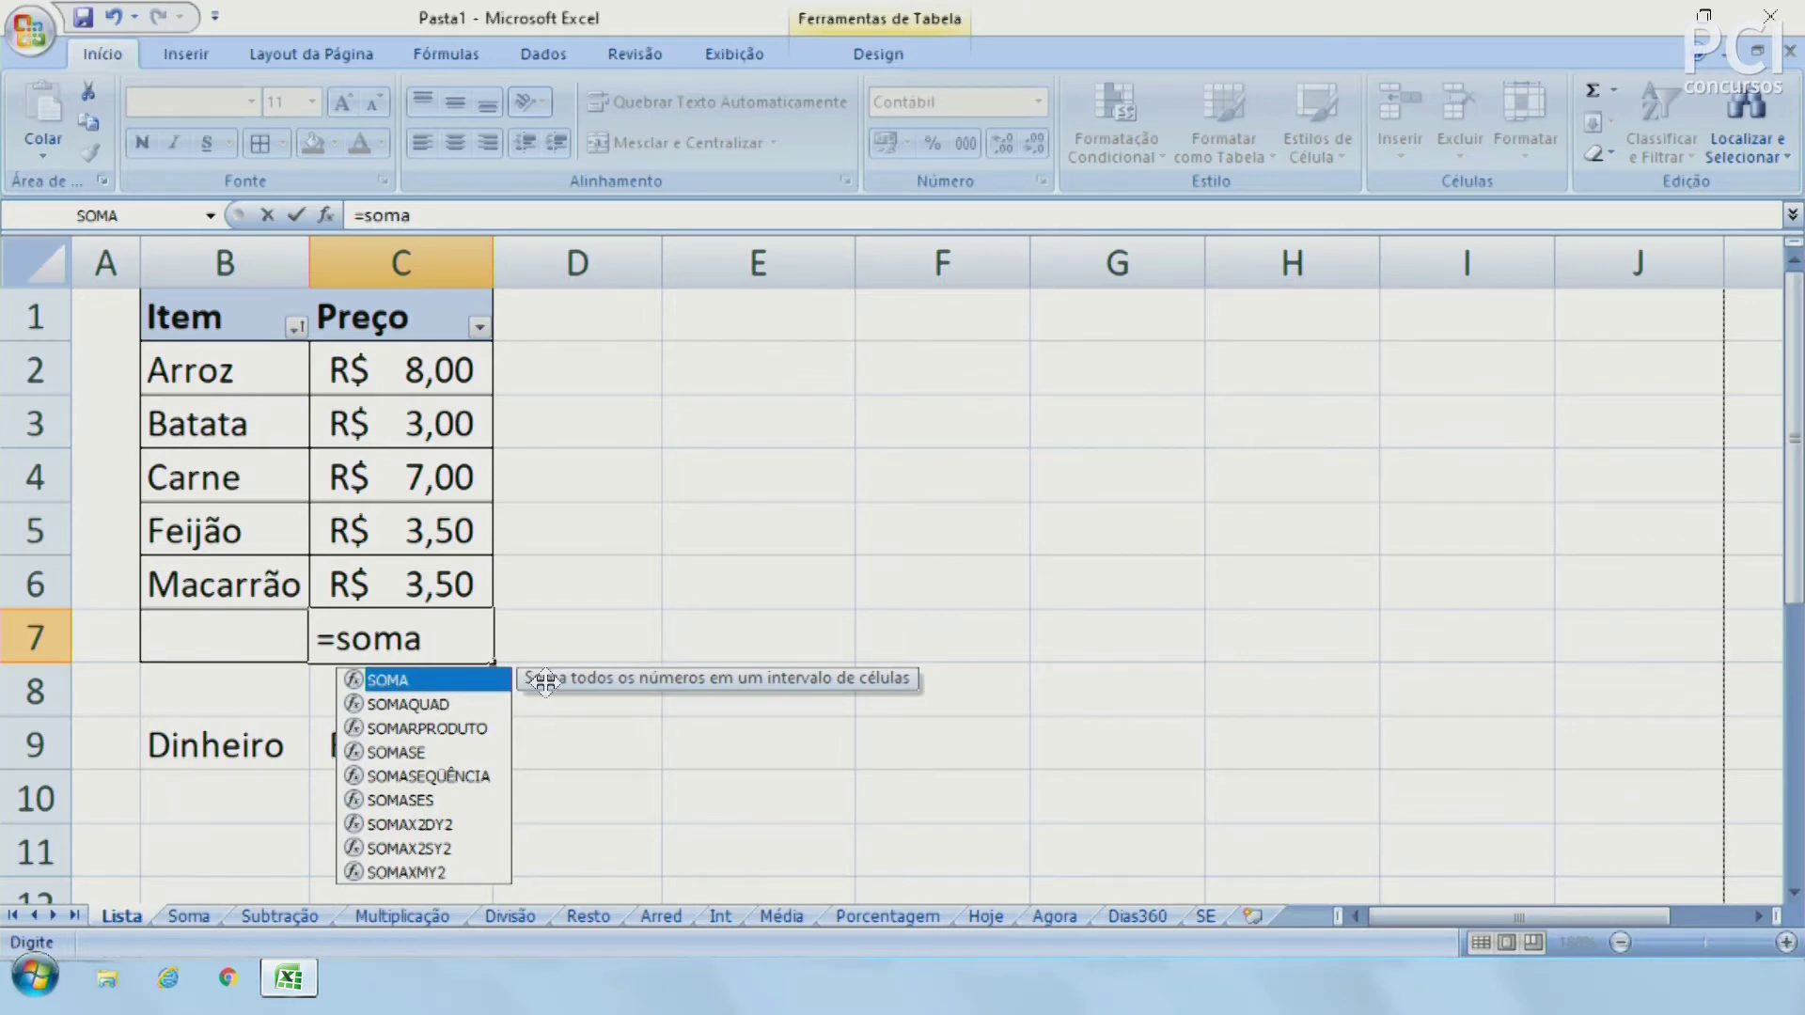
{"action": "double_click", "coordinate": [419, 680]}
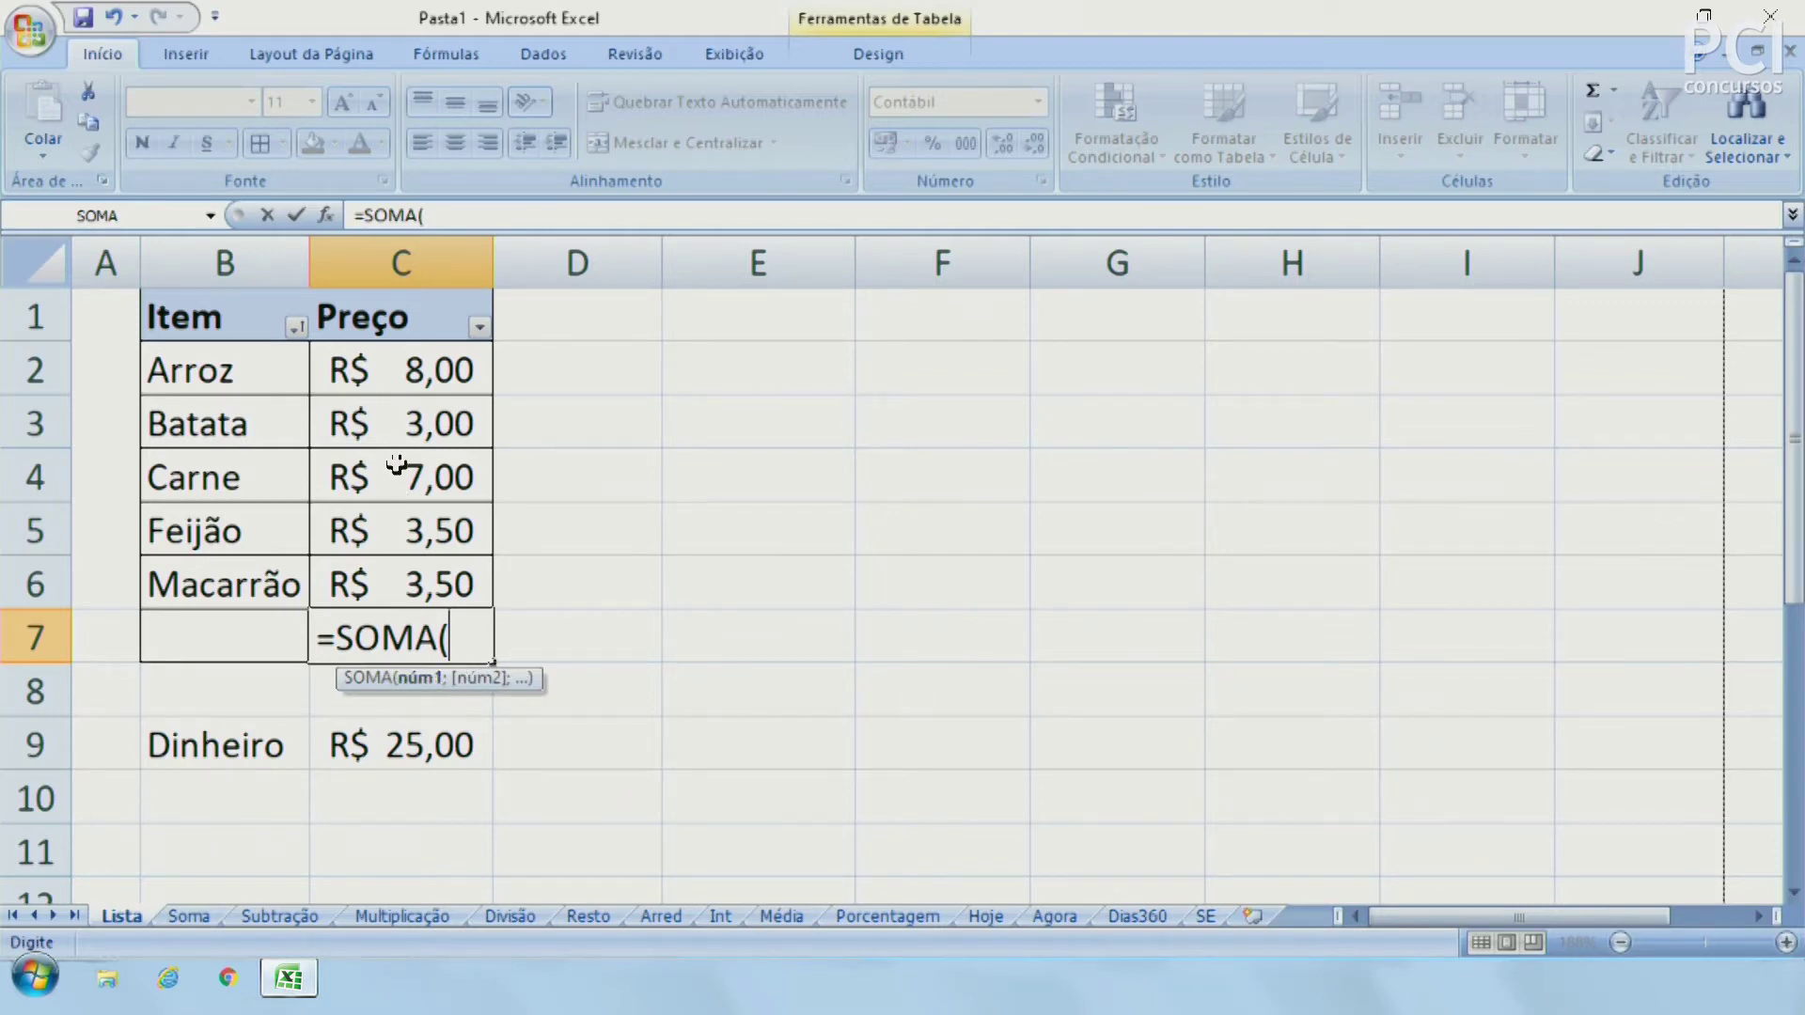
{"action": "left_click", "coordinate": [444, 370]}
{"action": "left_click_drag", "start_coordinate": [443, 370], "coordinate": [416, 583]}
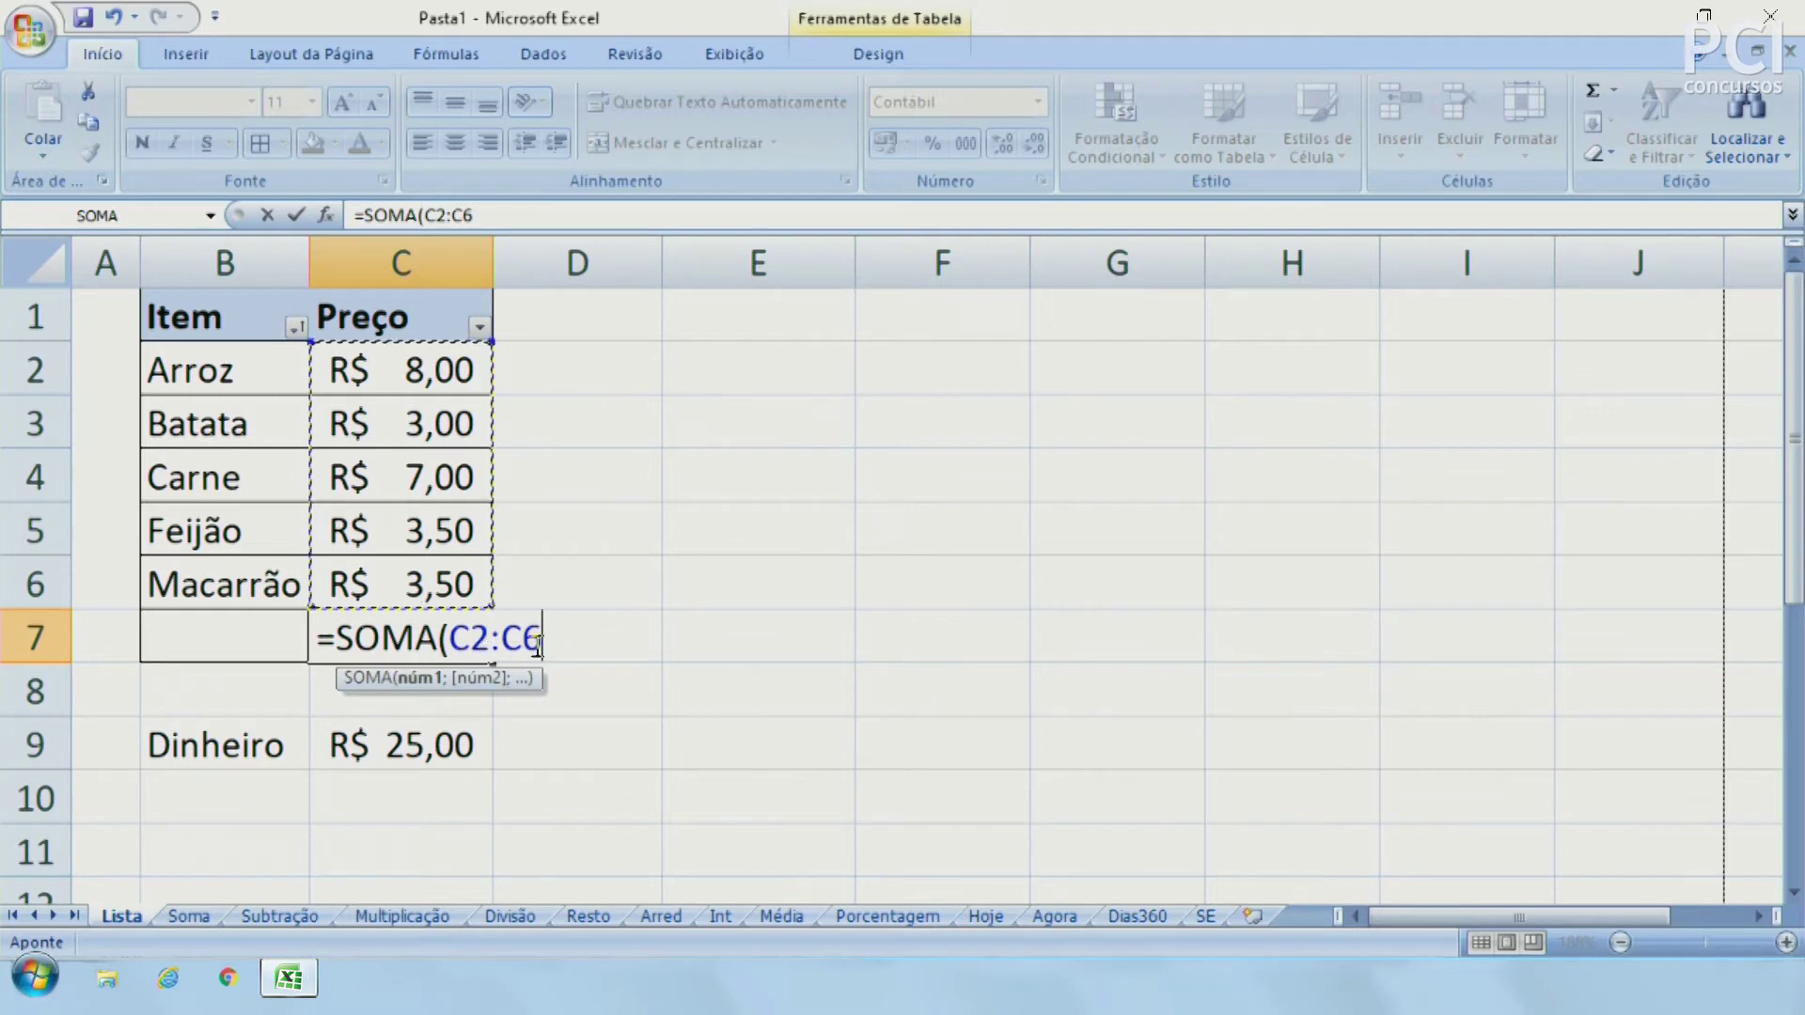
{"action": "left_click_drag", "start_coordinate": [440, 639], "coordinate": [486, 639]}
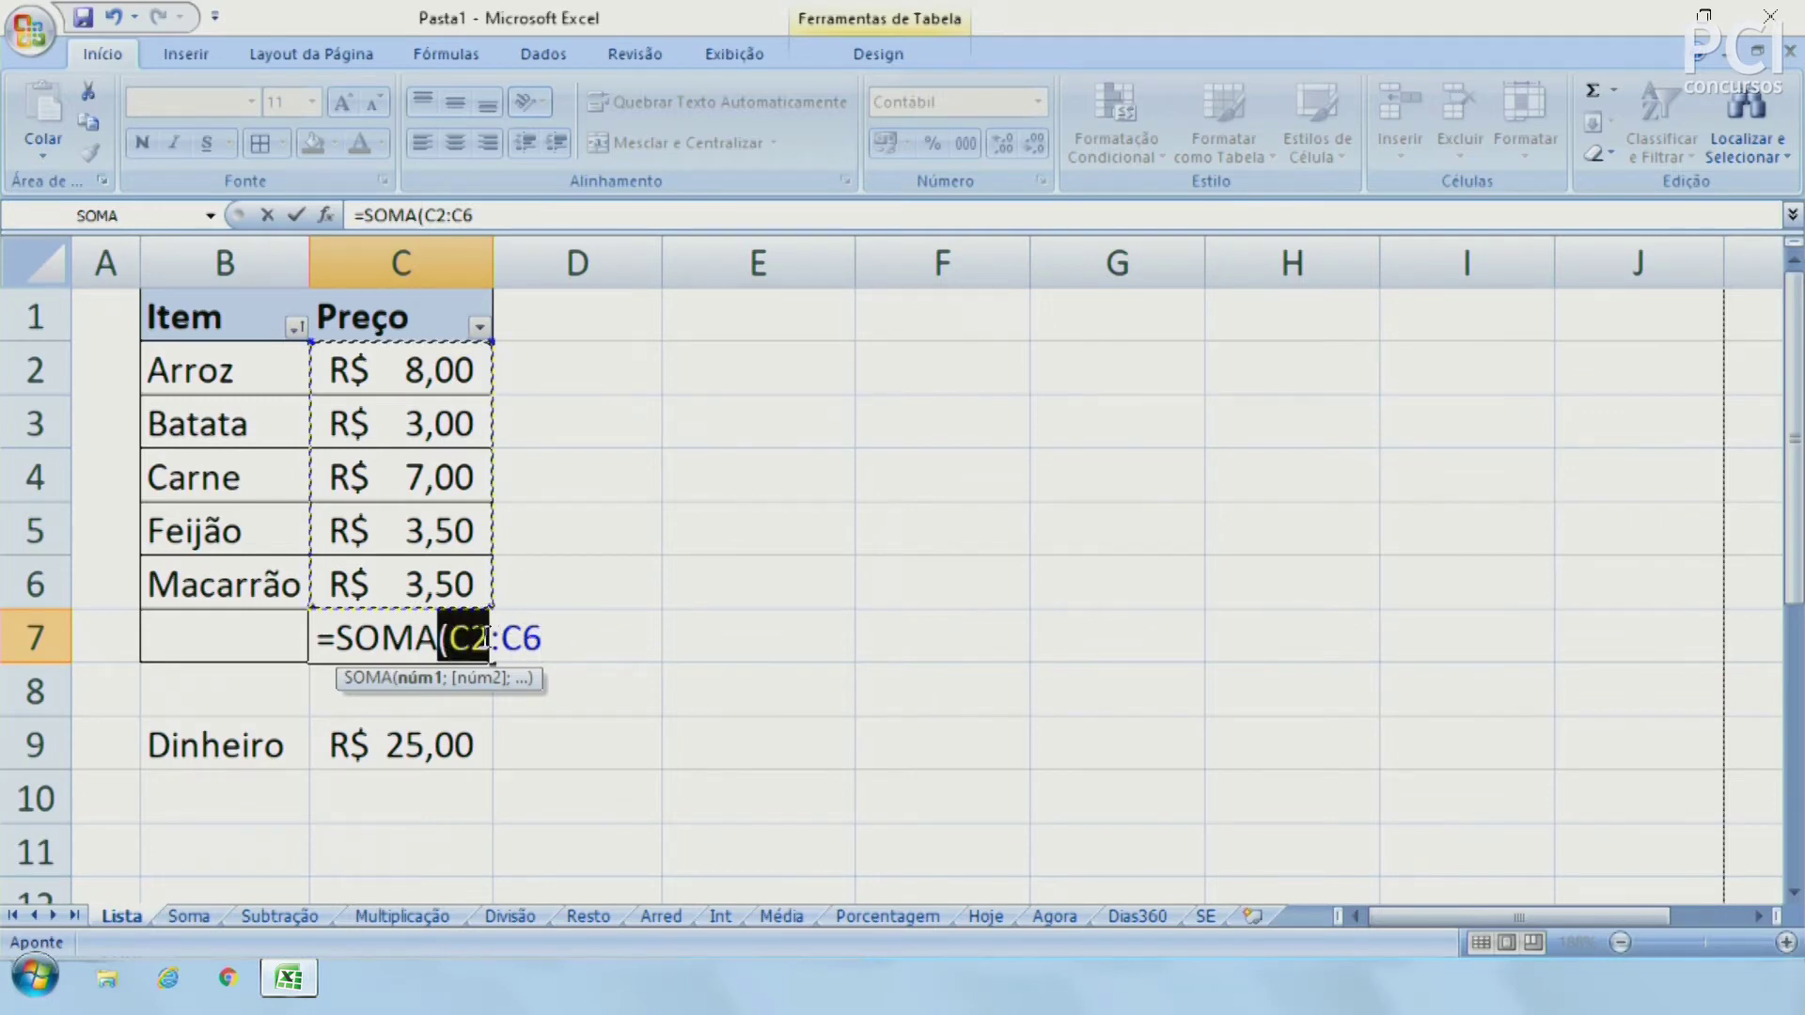
{"action": "left_click", "coordinate": [491, 640]}
{"action": "left_click_drag", "start_coordinate": [499, 639], "coordinate": [541, 639]}
{"action": "left_click", "coordinate": [548, 635]}
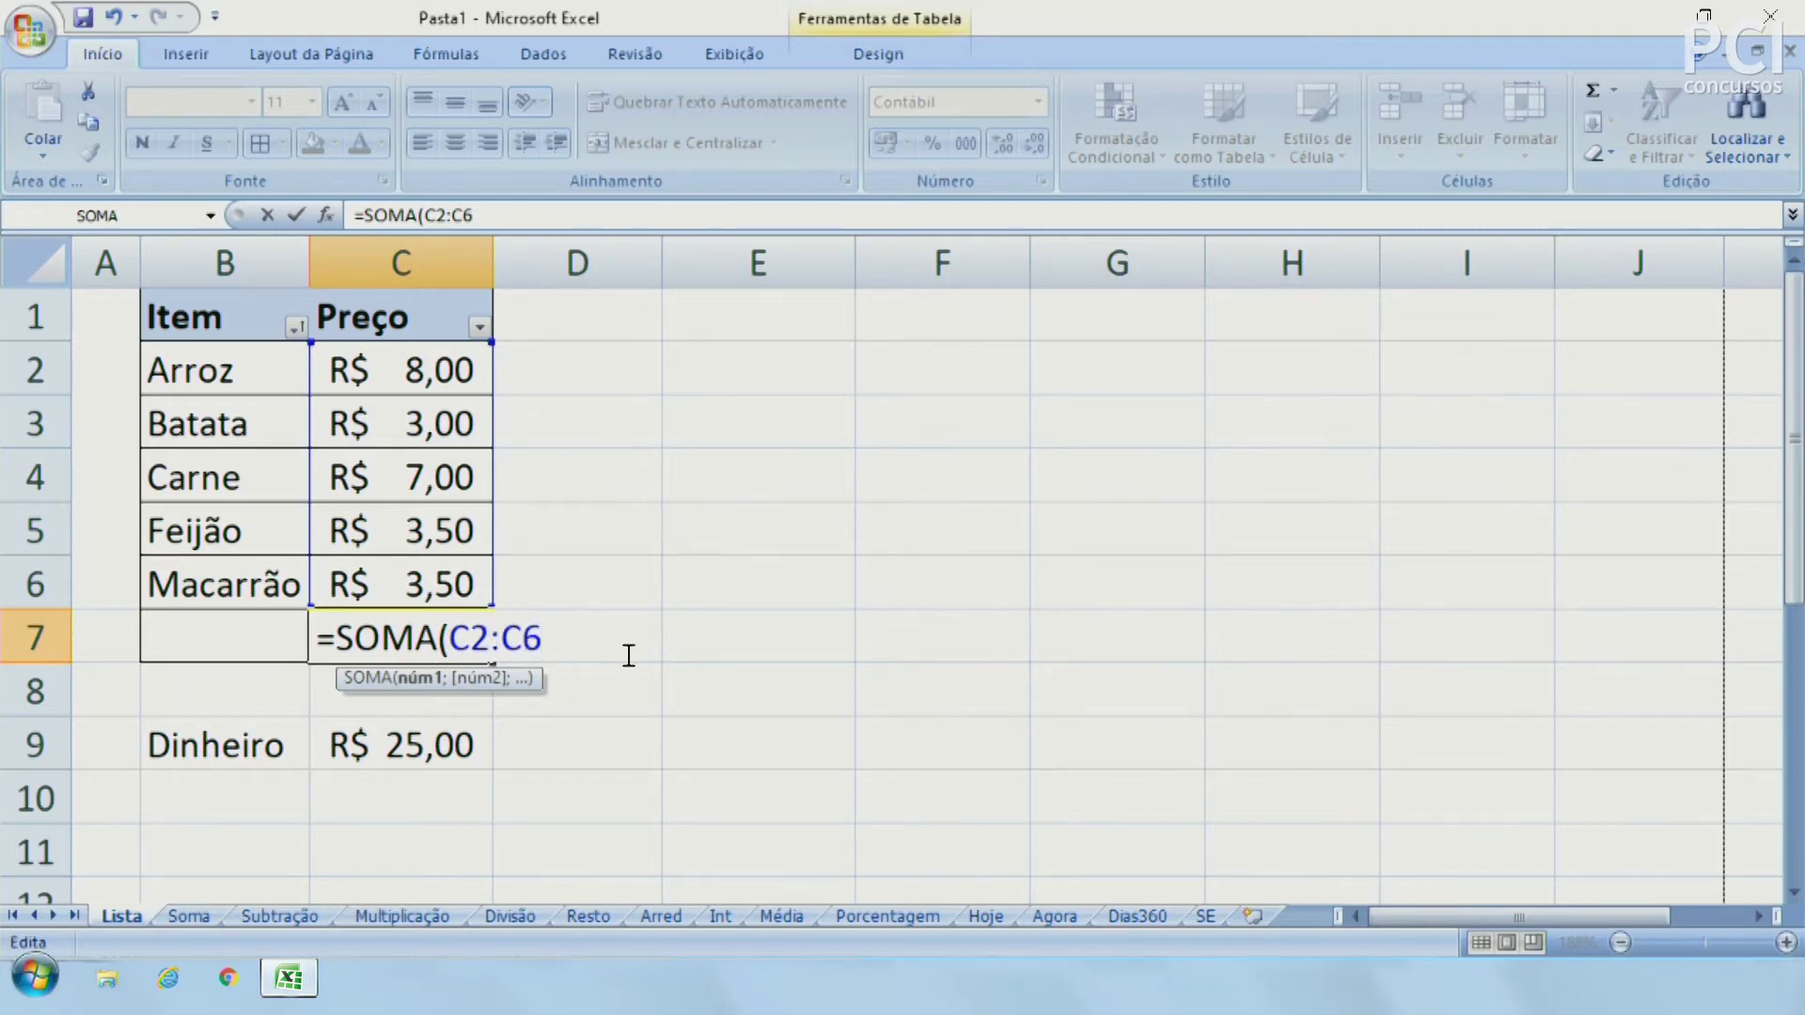
{"action": "type", "text": ")"}
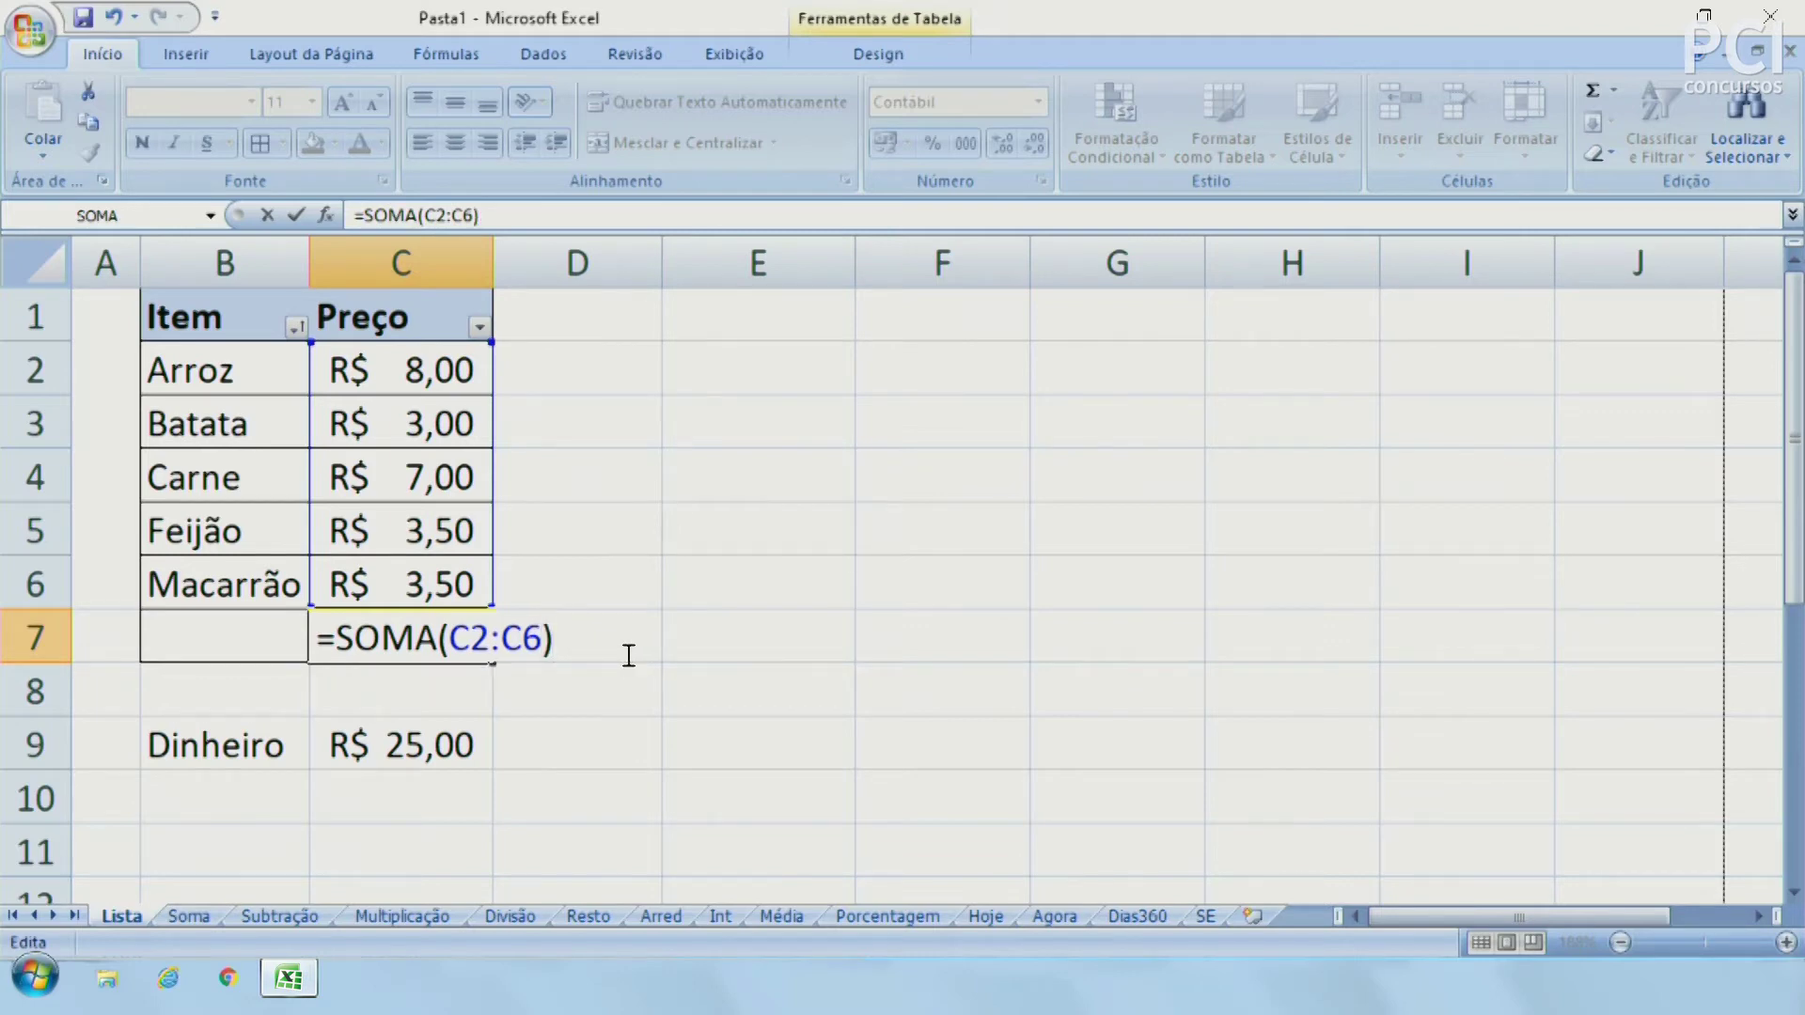
{"action": "key", "text": "Return"}
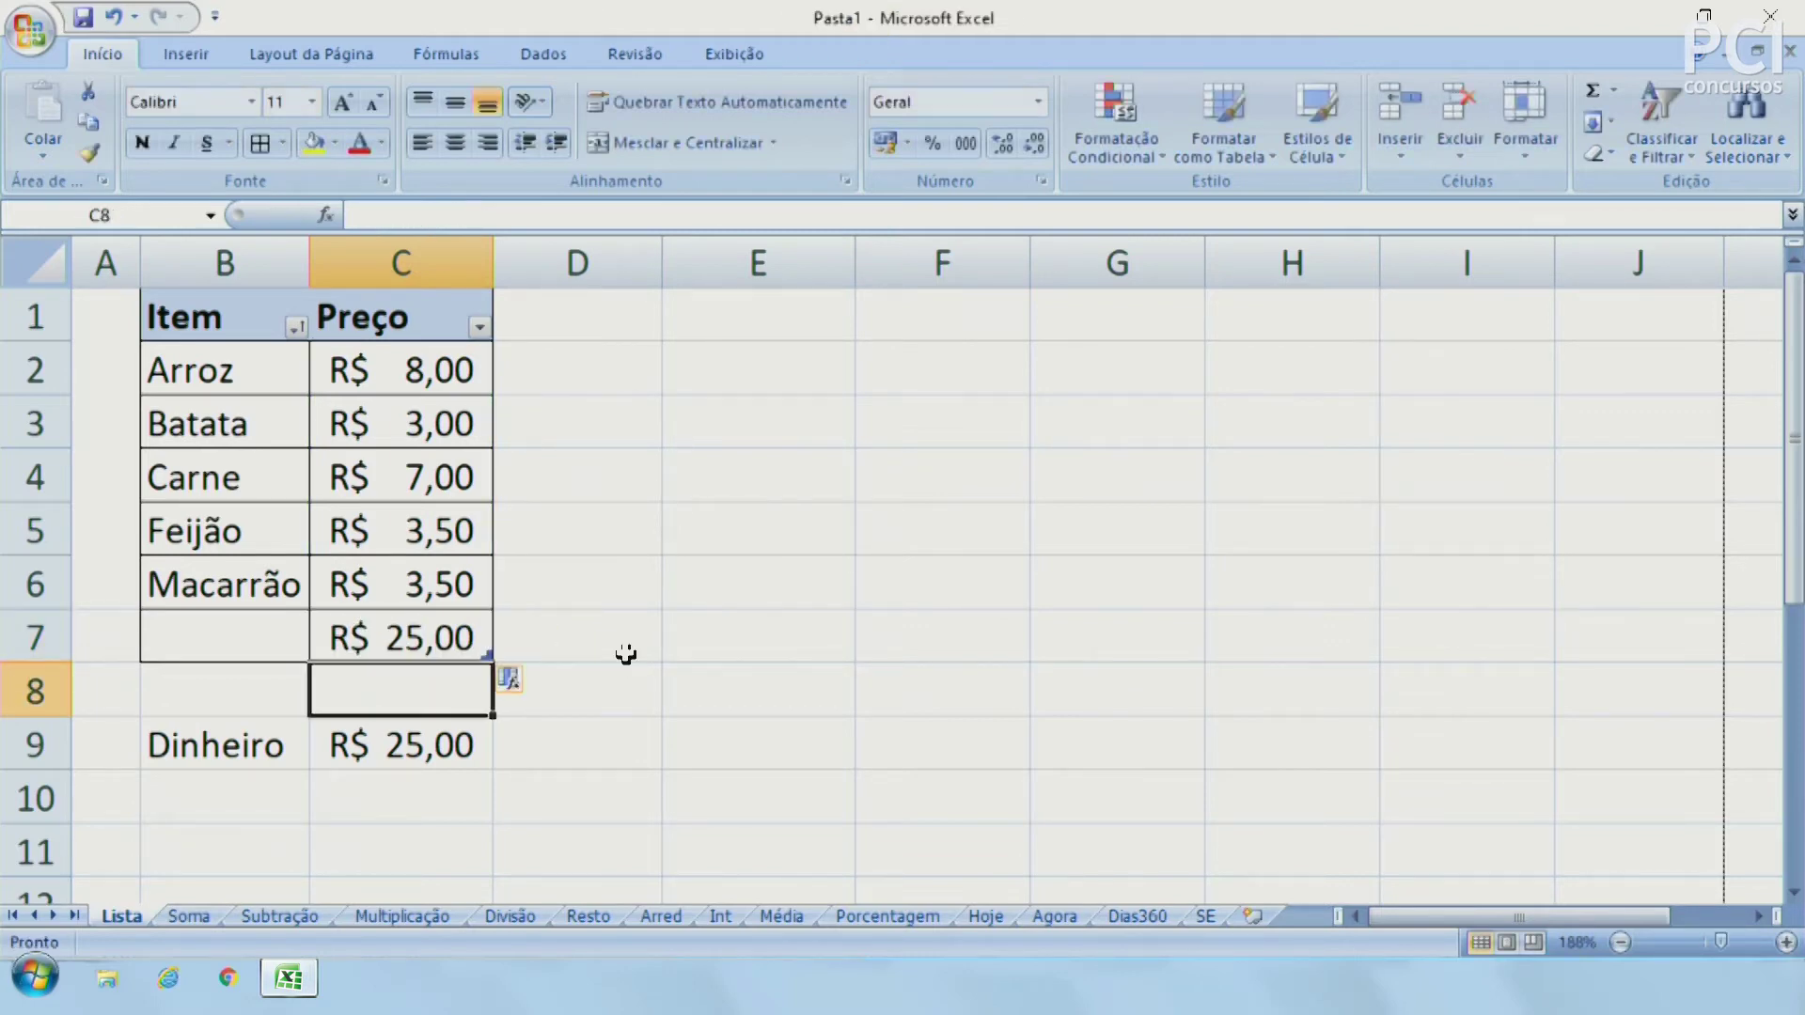
Examine the SOMA formula in cell C7 and the price cells C2 to C6 that it adds
{"action": "left_click", "coordinate": [428, 636]}
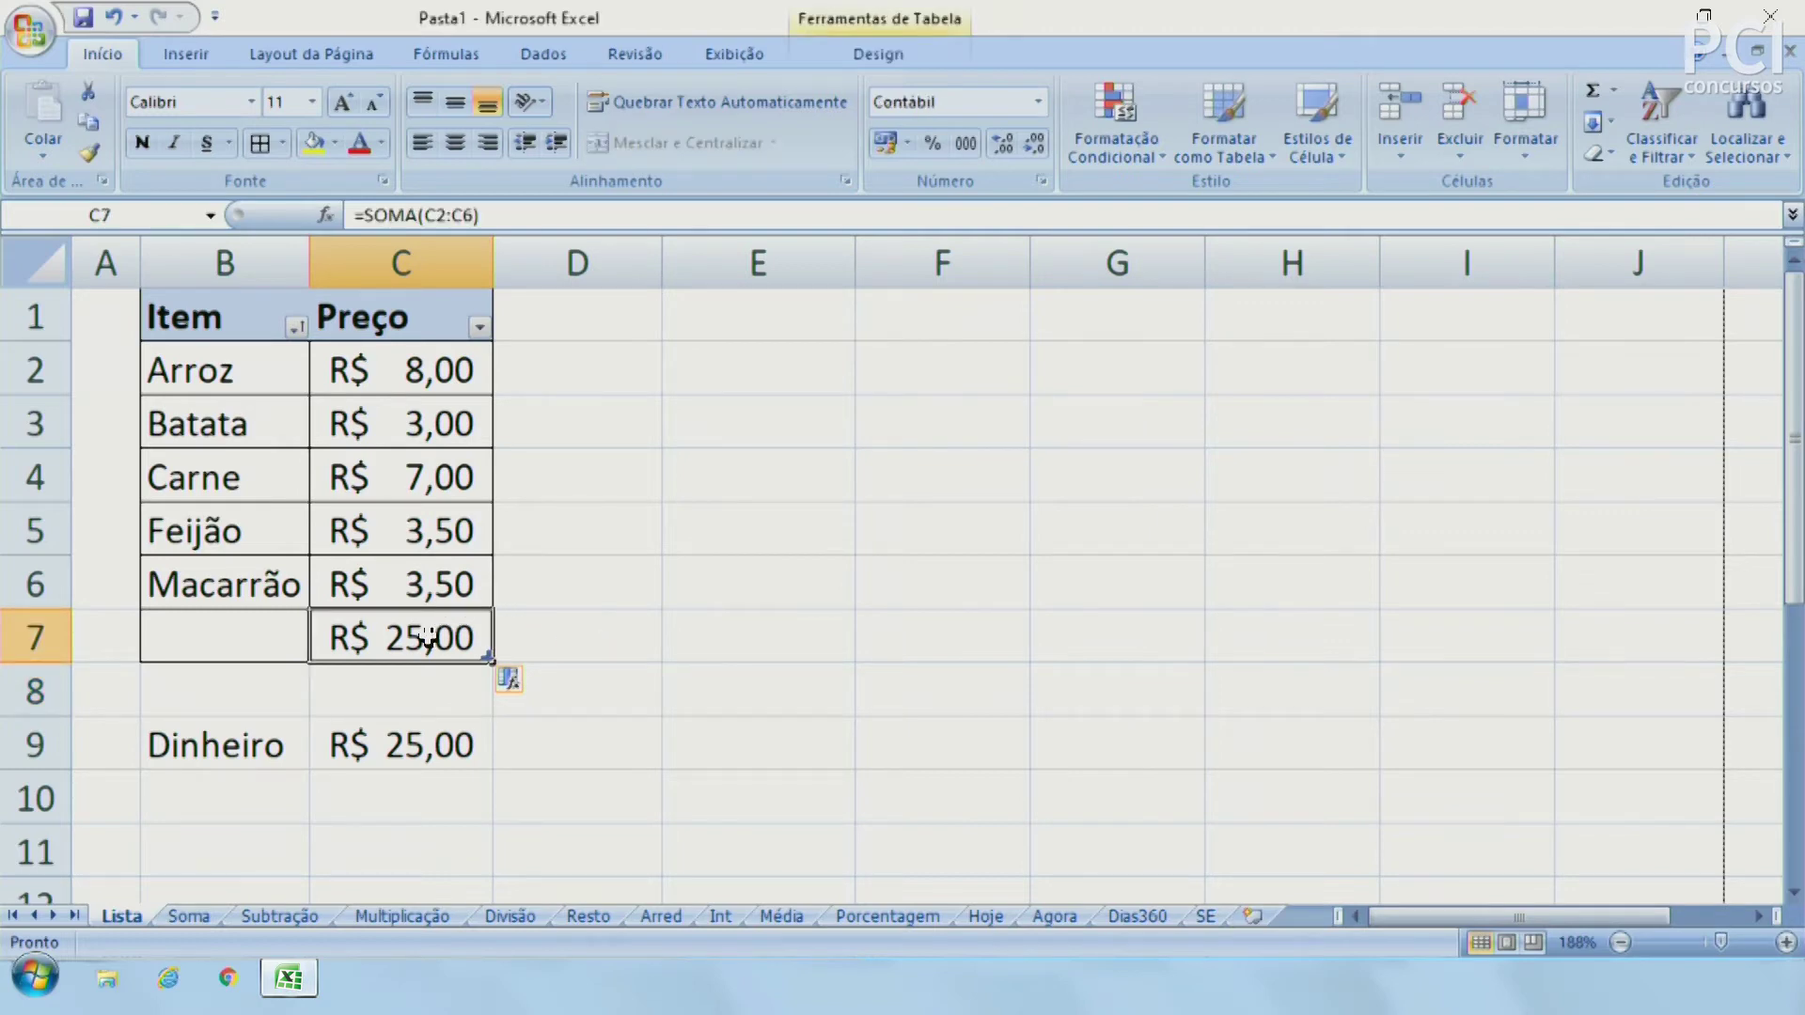
{"action": "left_click", "coordinate": [446, 376]}
{"action": "left_click", "coordinate": [449, 433]}
{"action": "left_click", "coordinate": [446, 470]}
{"action": "left_click", "coordinate": [438, 522]}
{"action": "left_click", "coordinate": [430, 578]}
{"action": "left_click", "coordinate": [419, 635]}
{"action": "left_click_drag", "start_coordinate": [410, 371], "coordinate": [406, 589]}
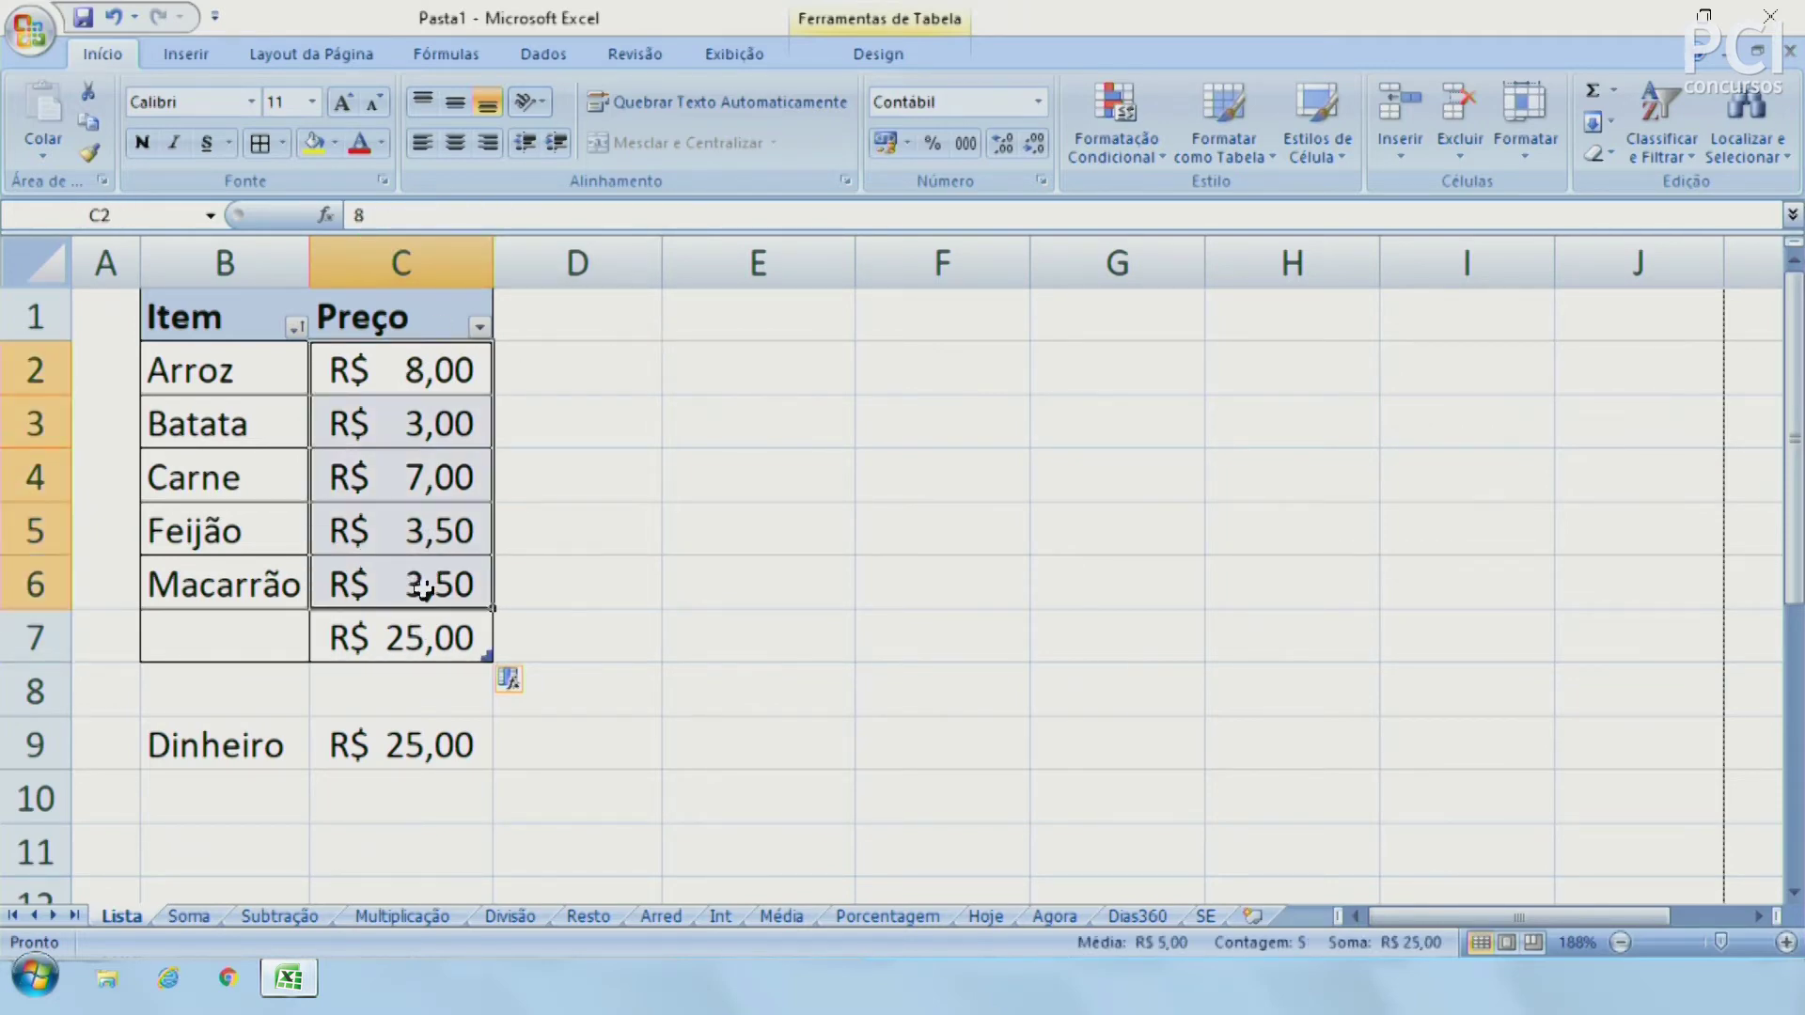
{"action": "left_click_drag", "start_coordinate": [984, 359], "coordinate": [902, 778]}
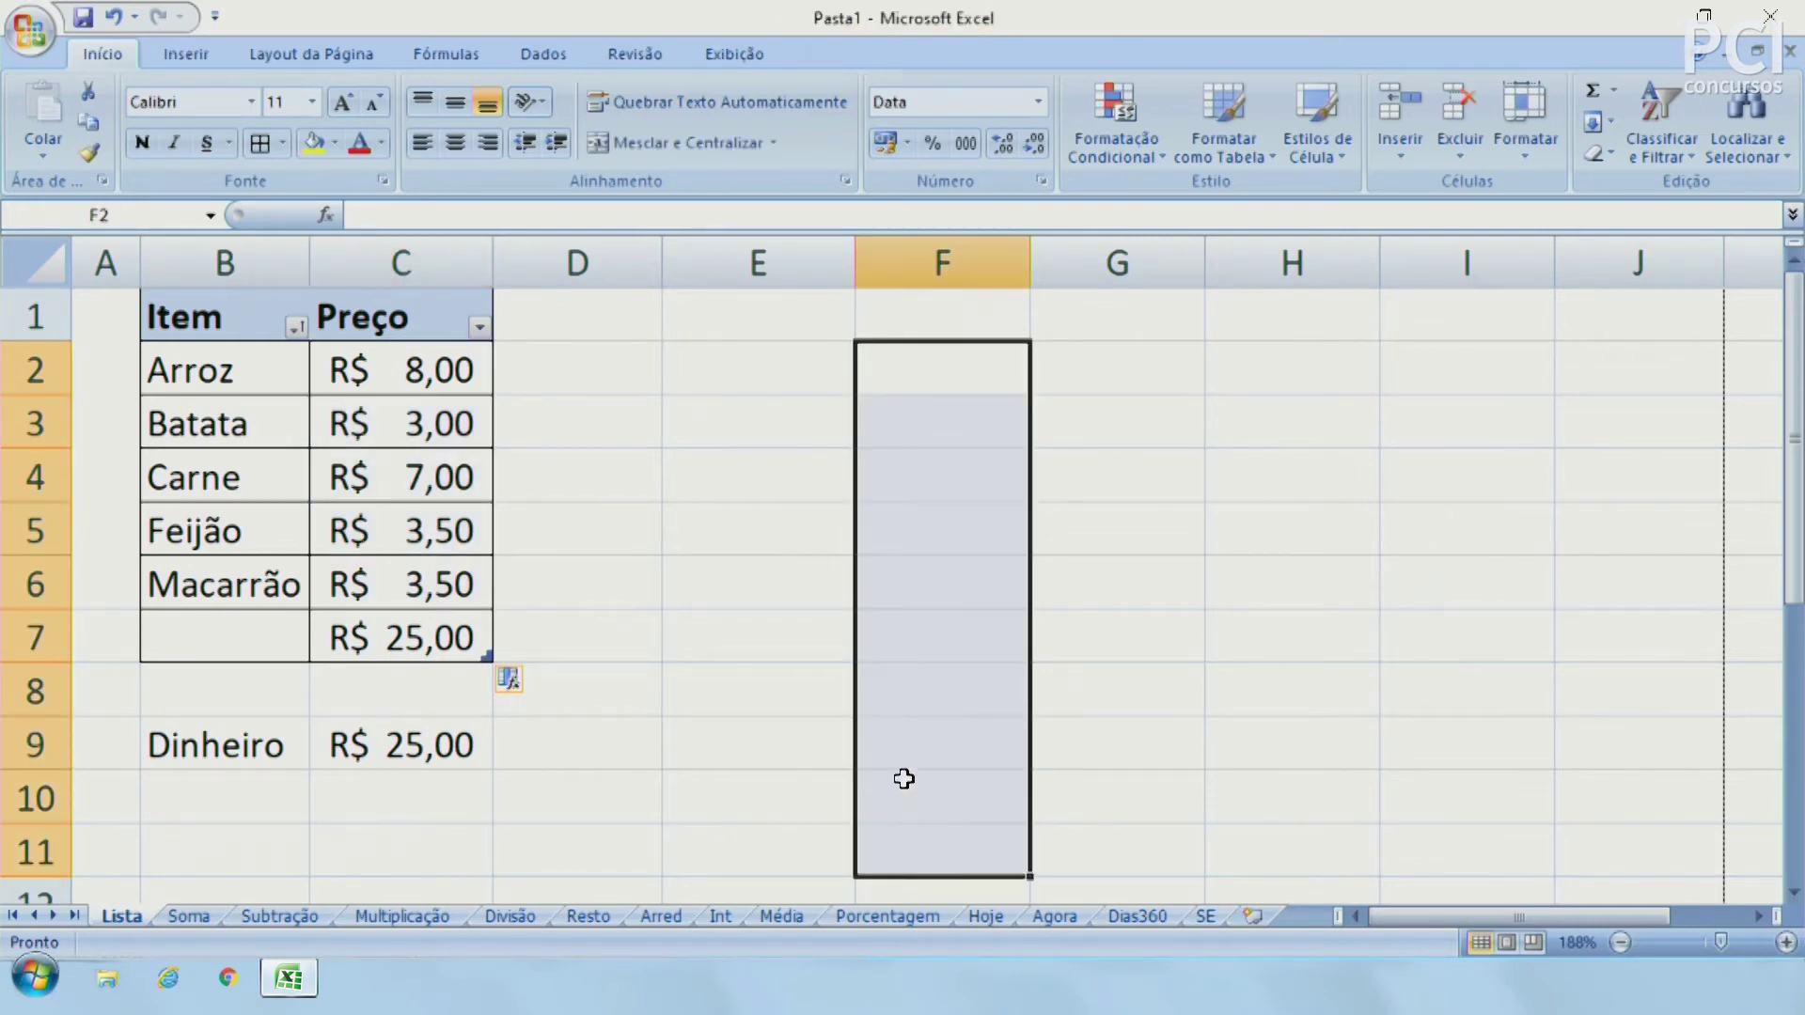
{"action": "left_click", "coordinate": [743, 515]}
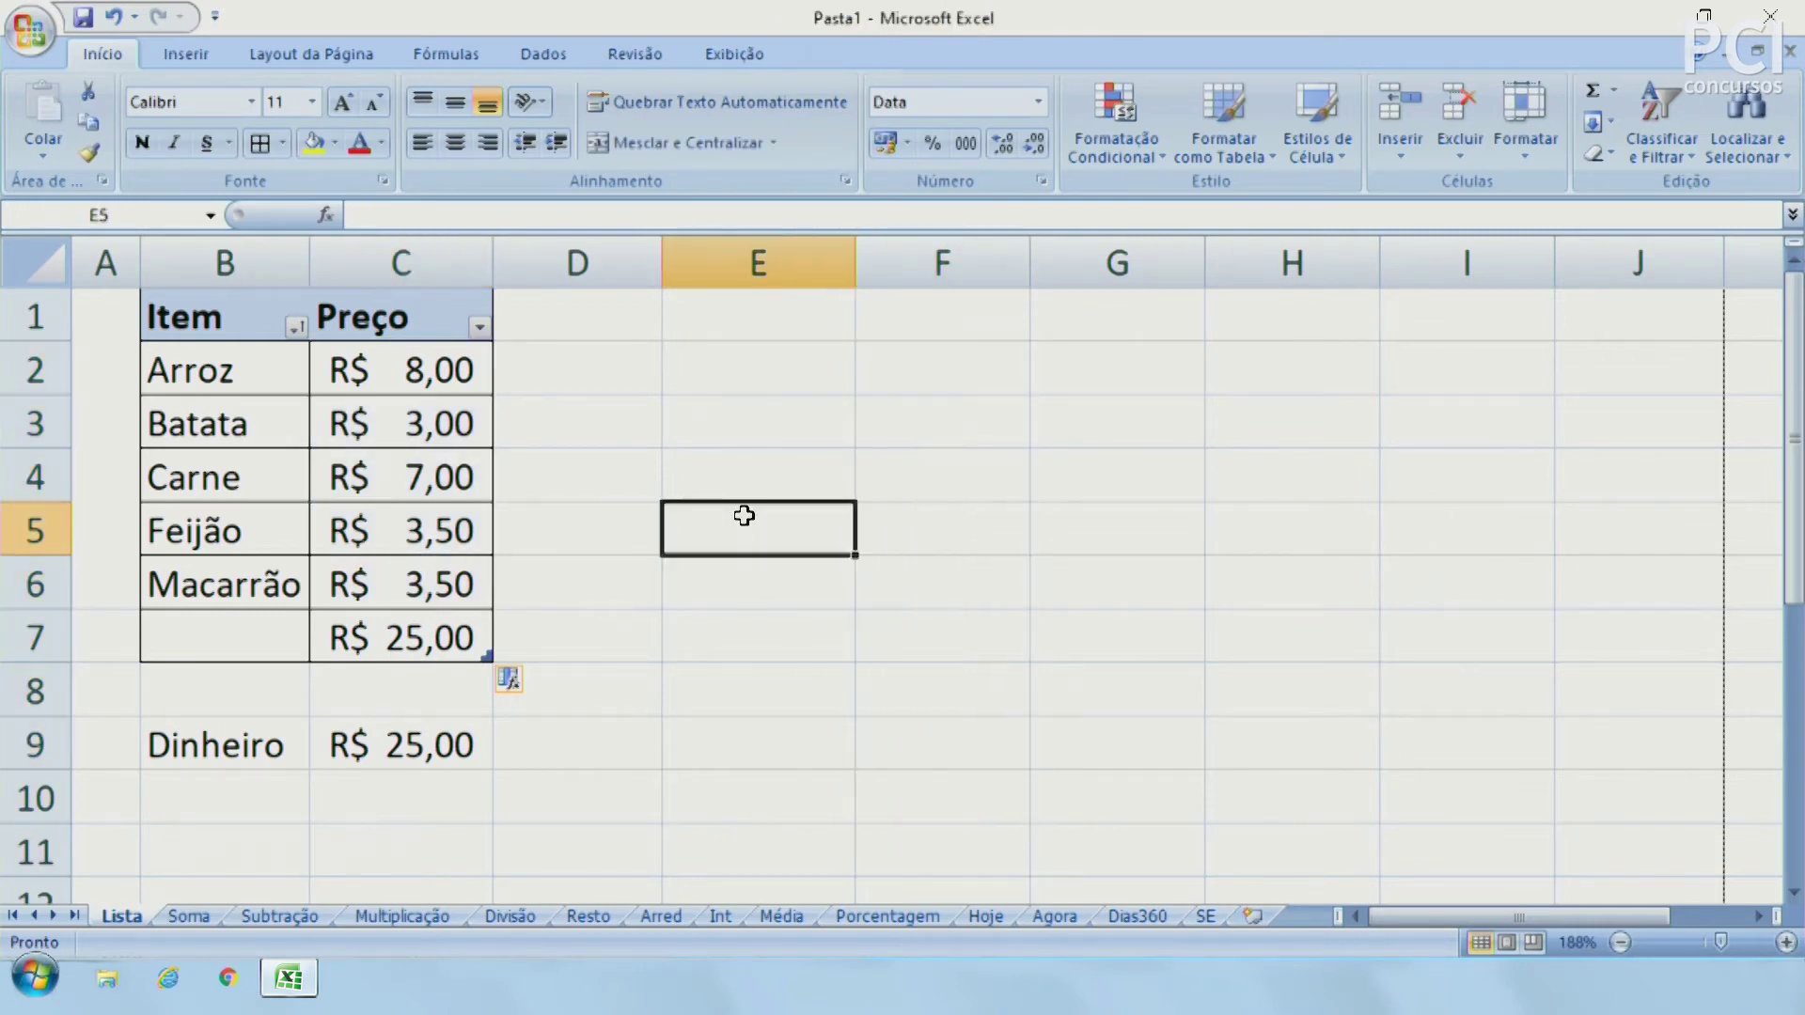
{"action": "left_click", "coordinate": [393, 647]}
{"action": "left_click", "coordinate": [449, 216]}
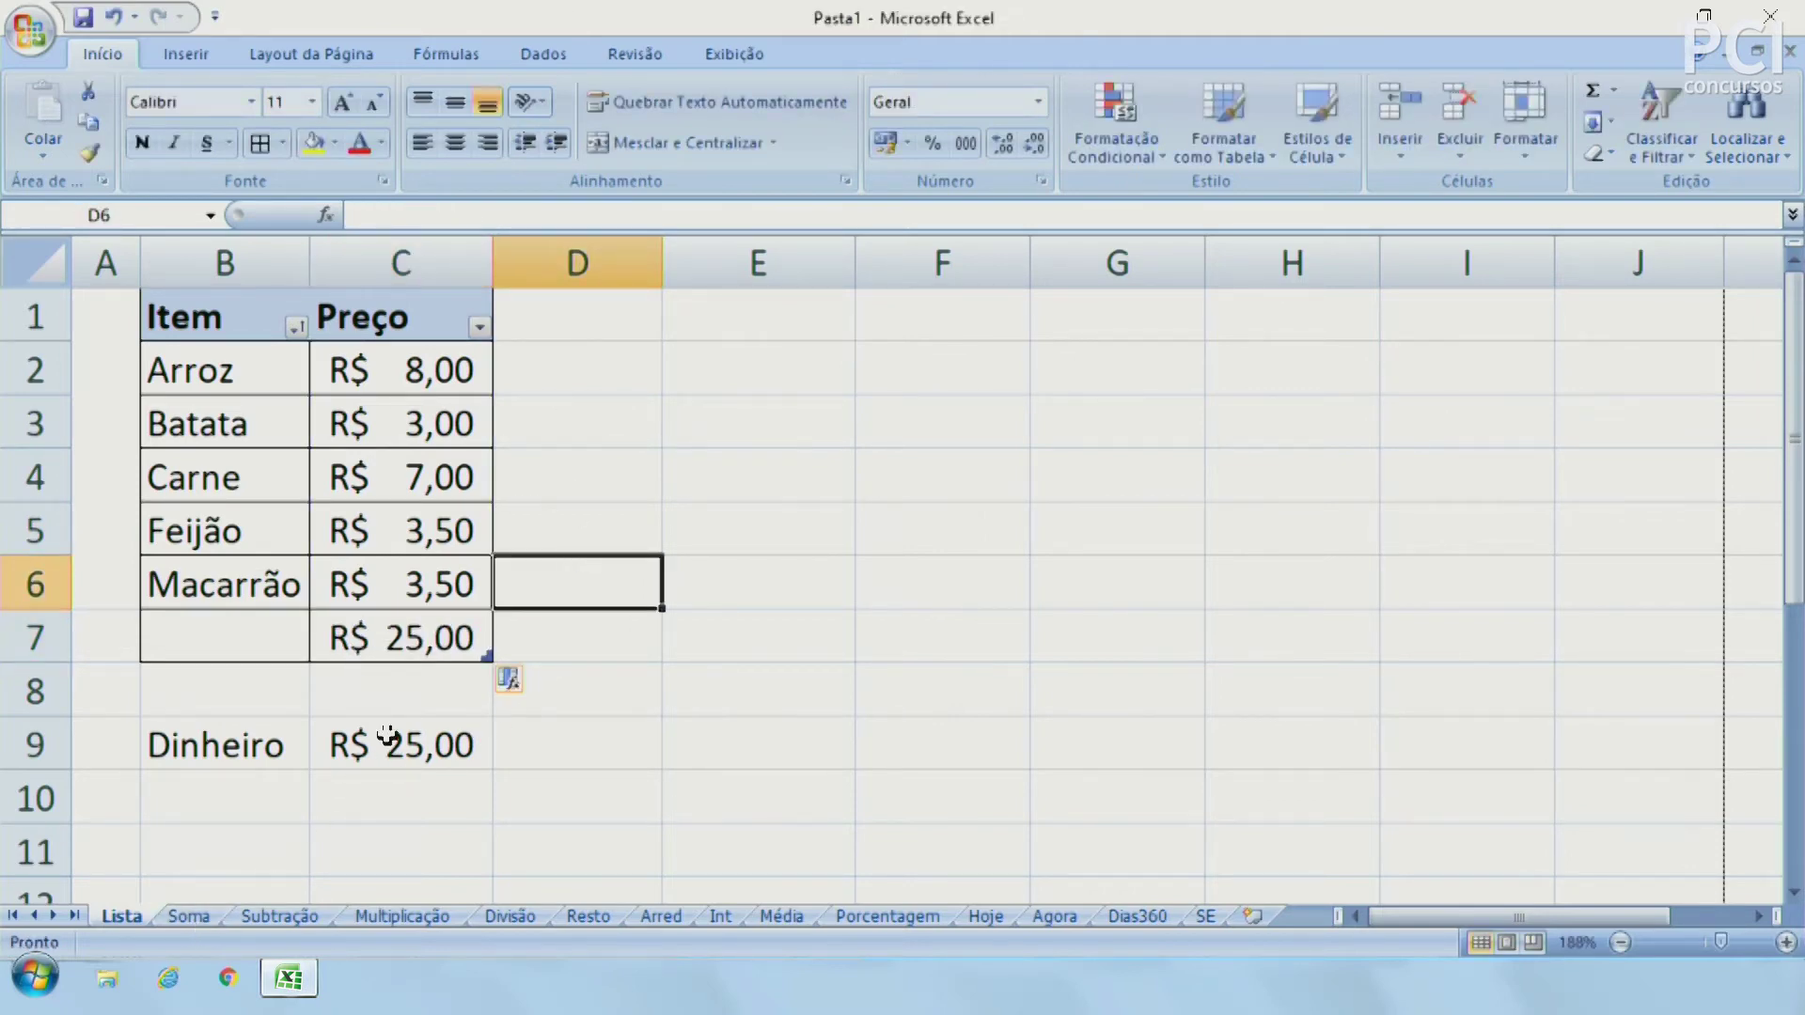
{"action": "left_click", "coordinate": [418, 641]}
View the price table on the Soma sheet and return to the Lista sheet
{"action": "left_click", "coordinate": [188, 916]}
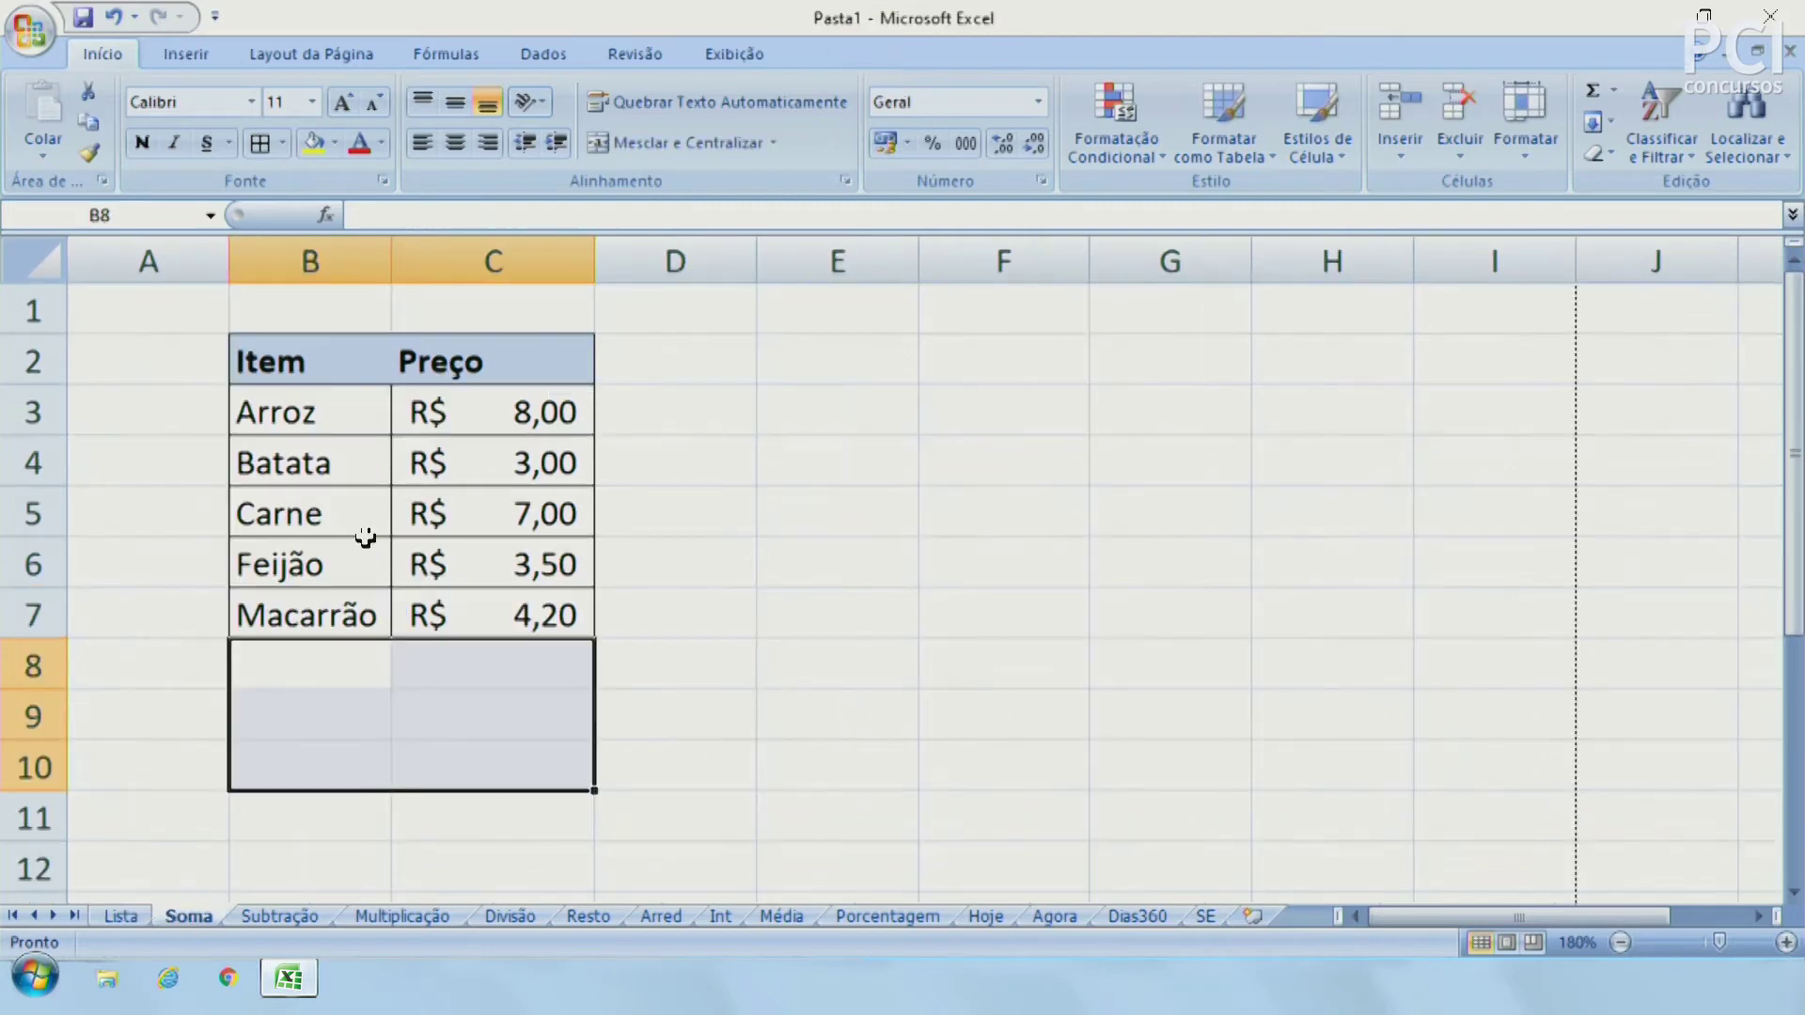
{"action": "left_click", "coordinate": [645, 713]}
{"action": "left_click", "coordinate": [121, 916]}
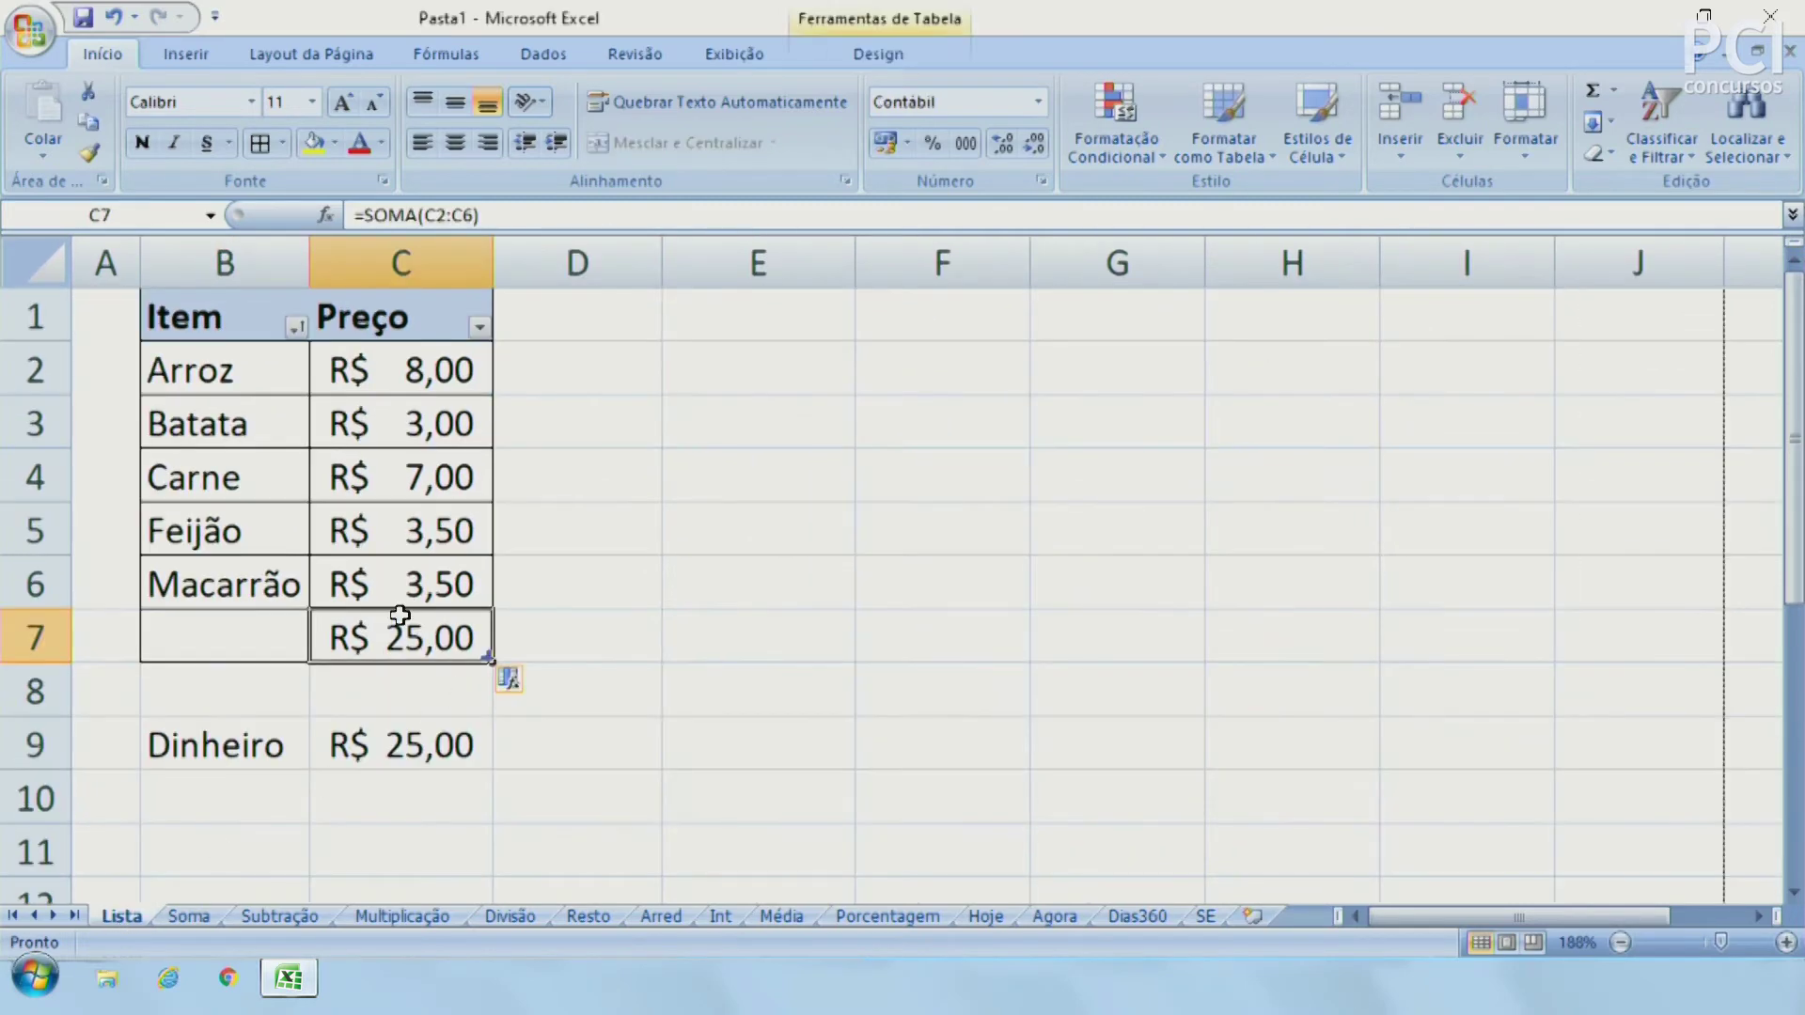
Try extending the formula in cell C7 to =SOMA(C2:C6)/2+4*C9 and cancel the entry
{"action": "left_click_drag", "start_coordinate": [364, 207], "coordinate": [452, 206]}
{"action": "key", "text": "Escape"}
{"action": "left_click", "coordinate": [569, 210]}
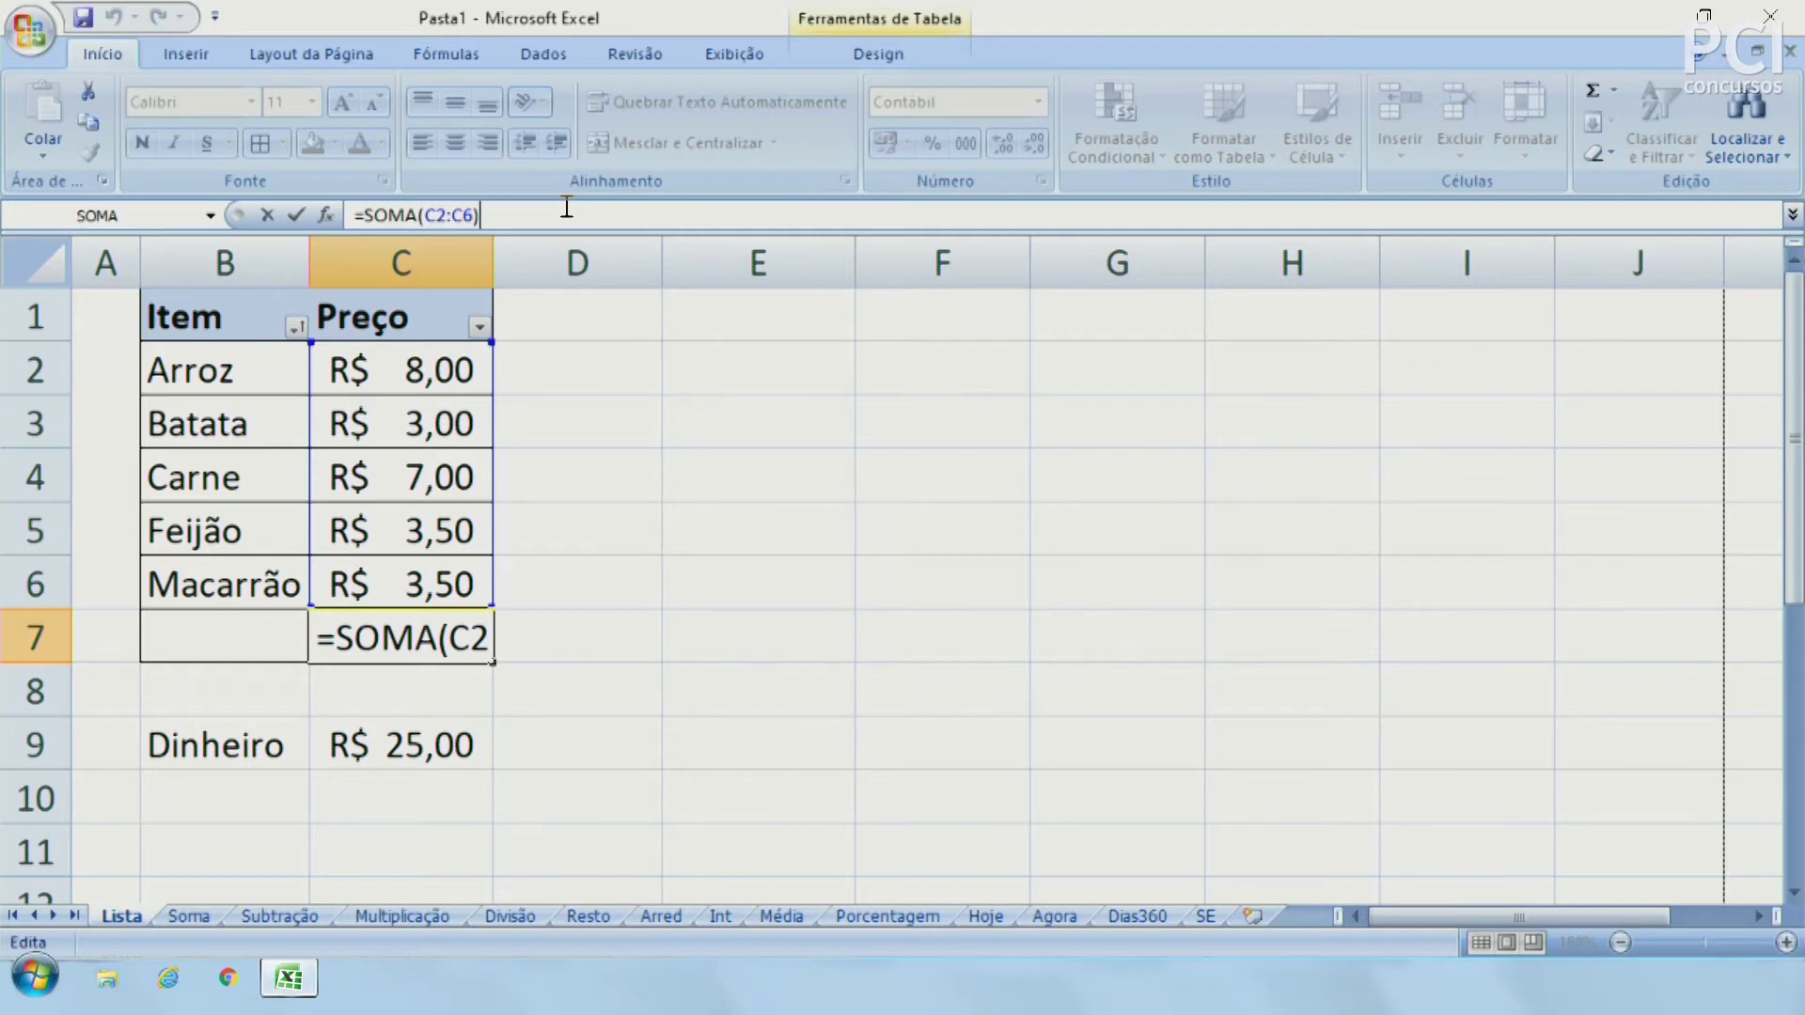
{"action": "type", "text": "/"}
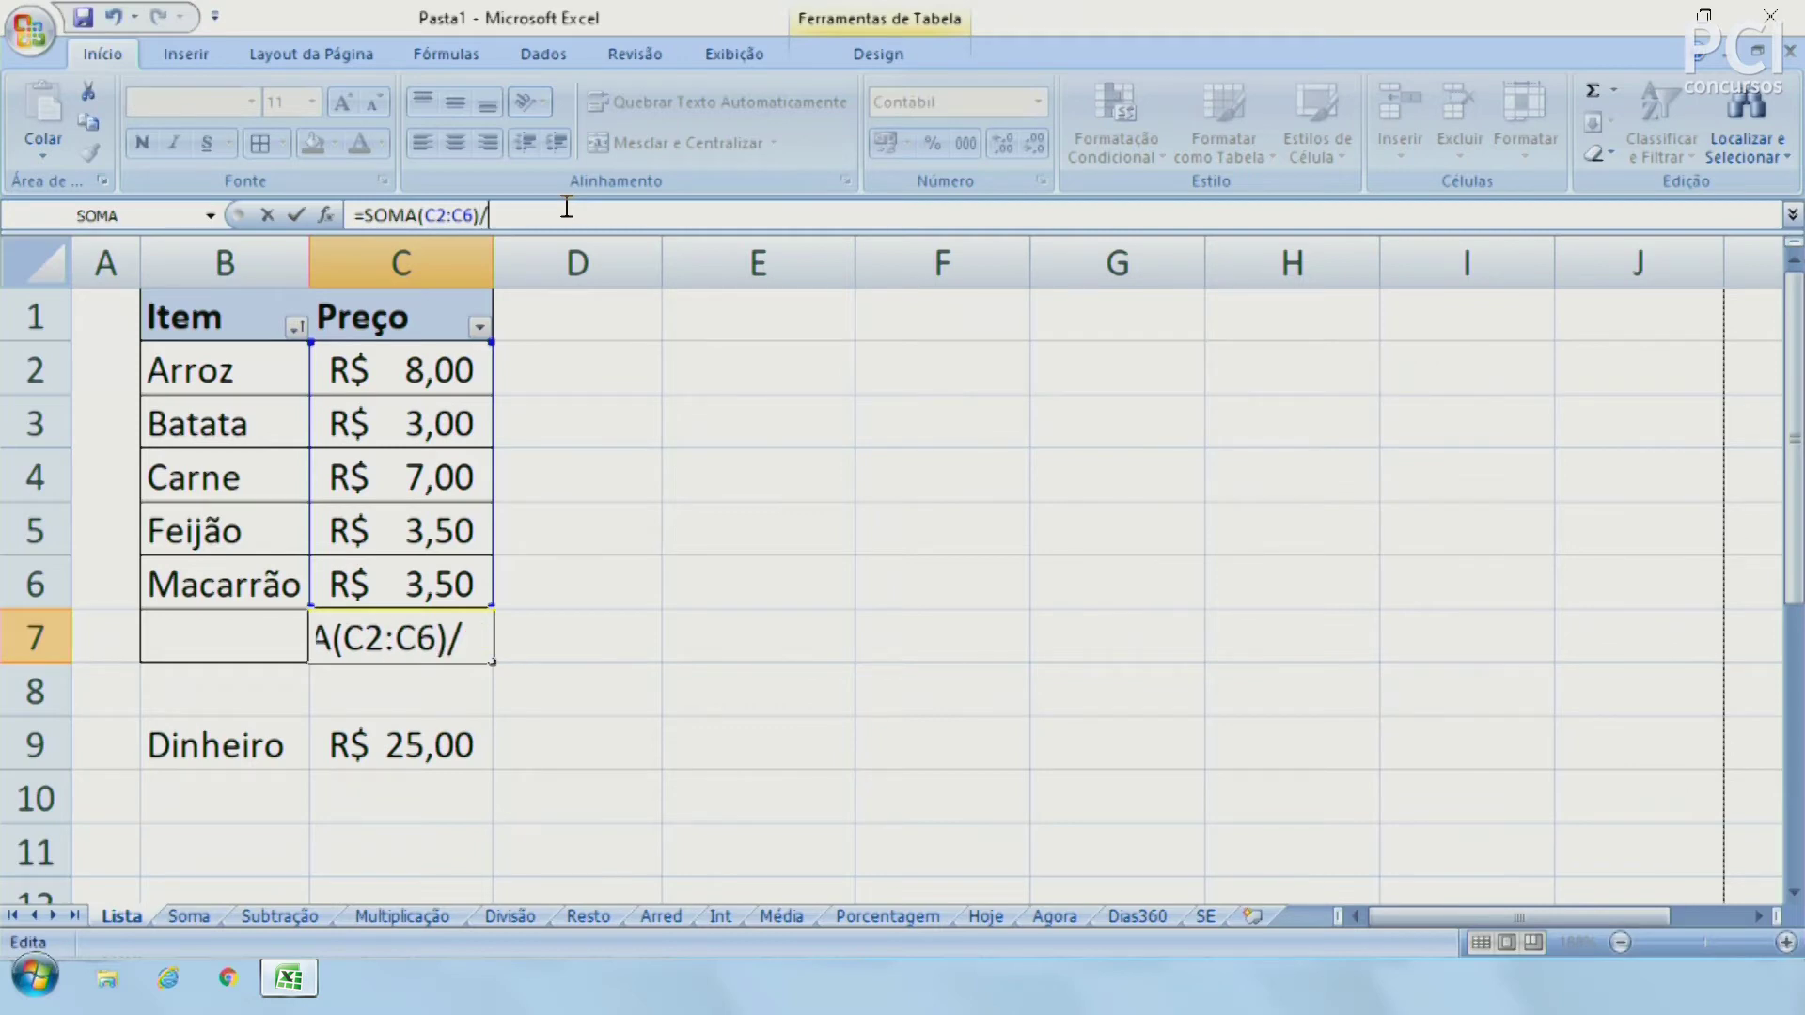
{"action": "type", "text": "2+4"}
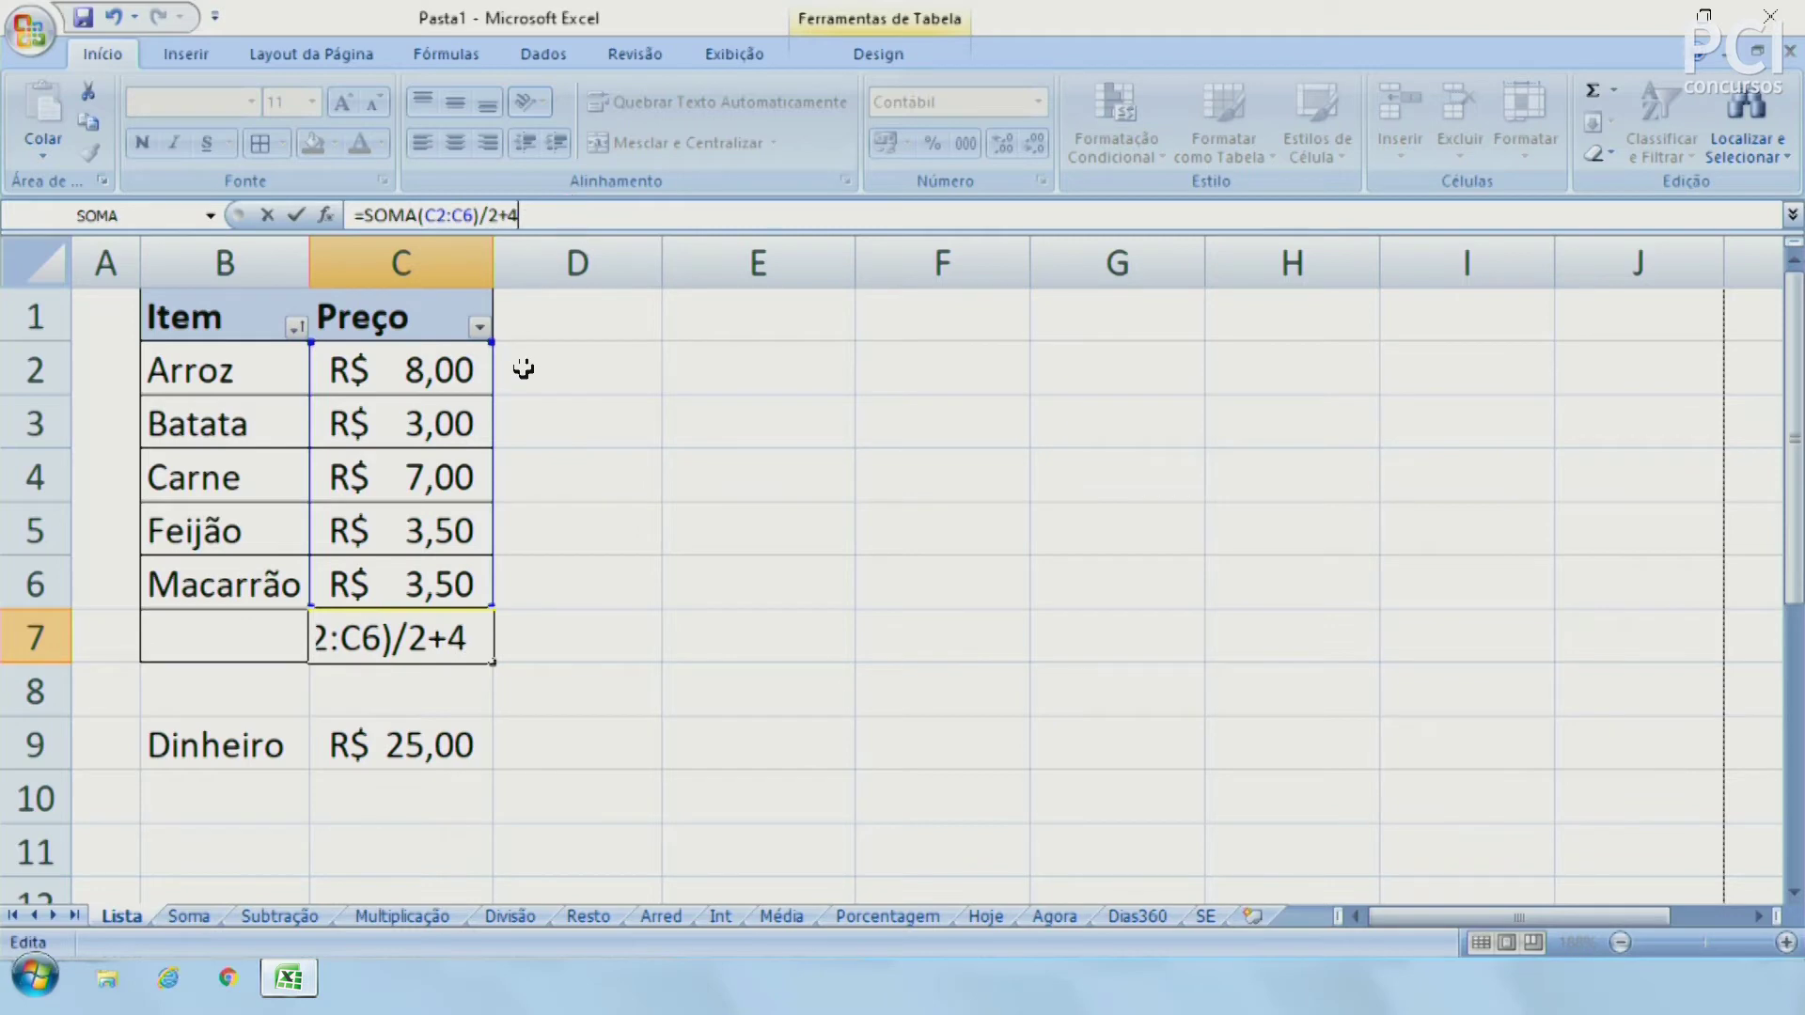
{"action": "type", "text": "*"}
{"action": "left_click", "coordinate": [420, 760]}
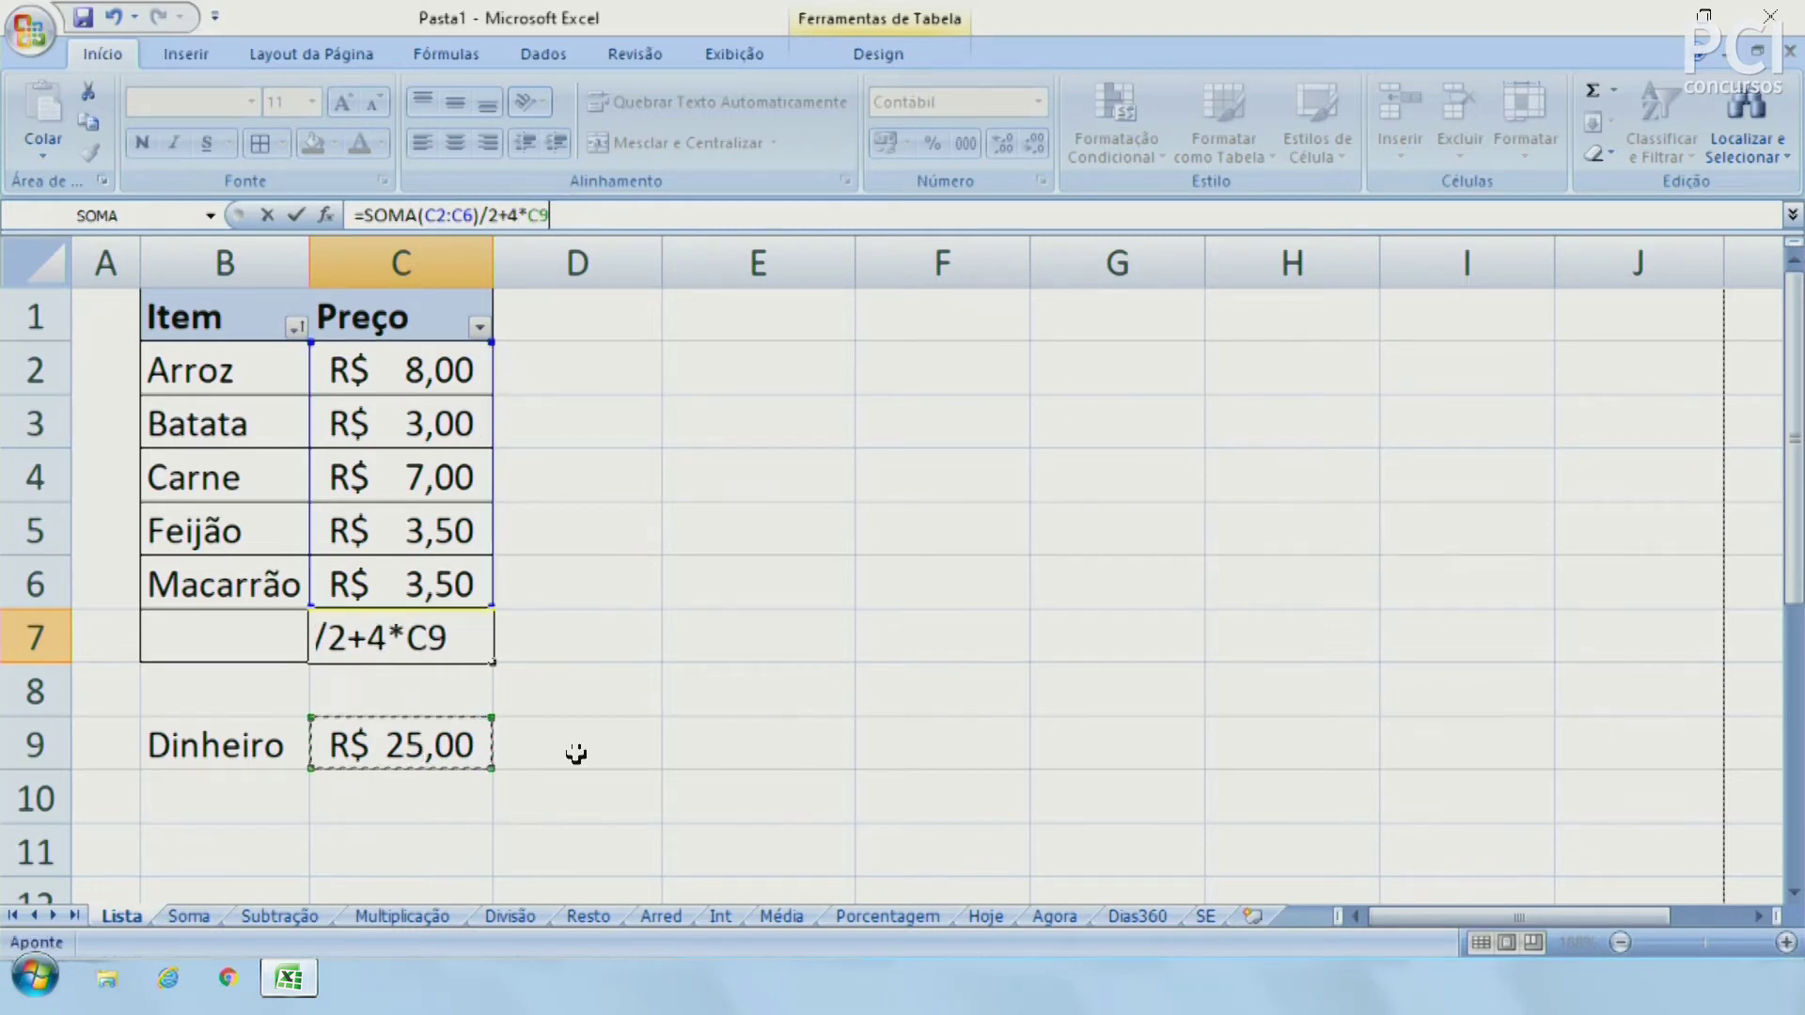
{"action": "left_click_drag", "start_coordinate": [382, 218], "coordinate": [626, 215]}
{"action": "left_click", "coordinate": [626, 215]}
{"action": "key", "text": "Escape"}
{"action": "left_click", "coordinate": [757, 583]}
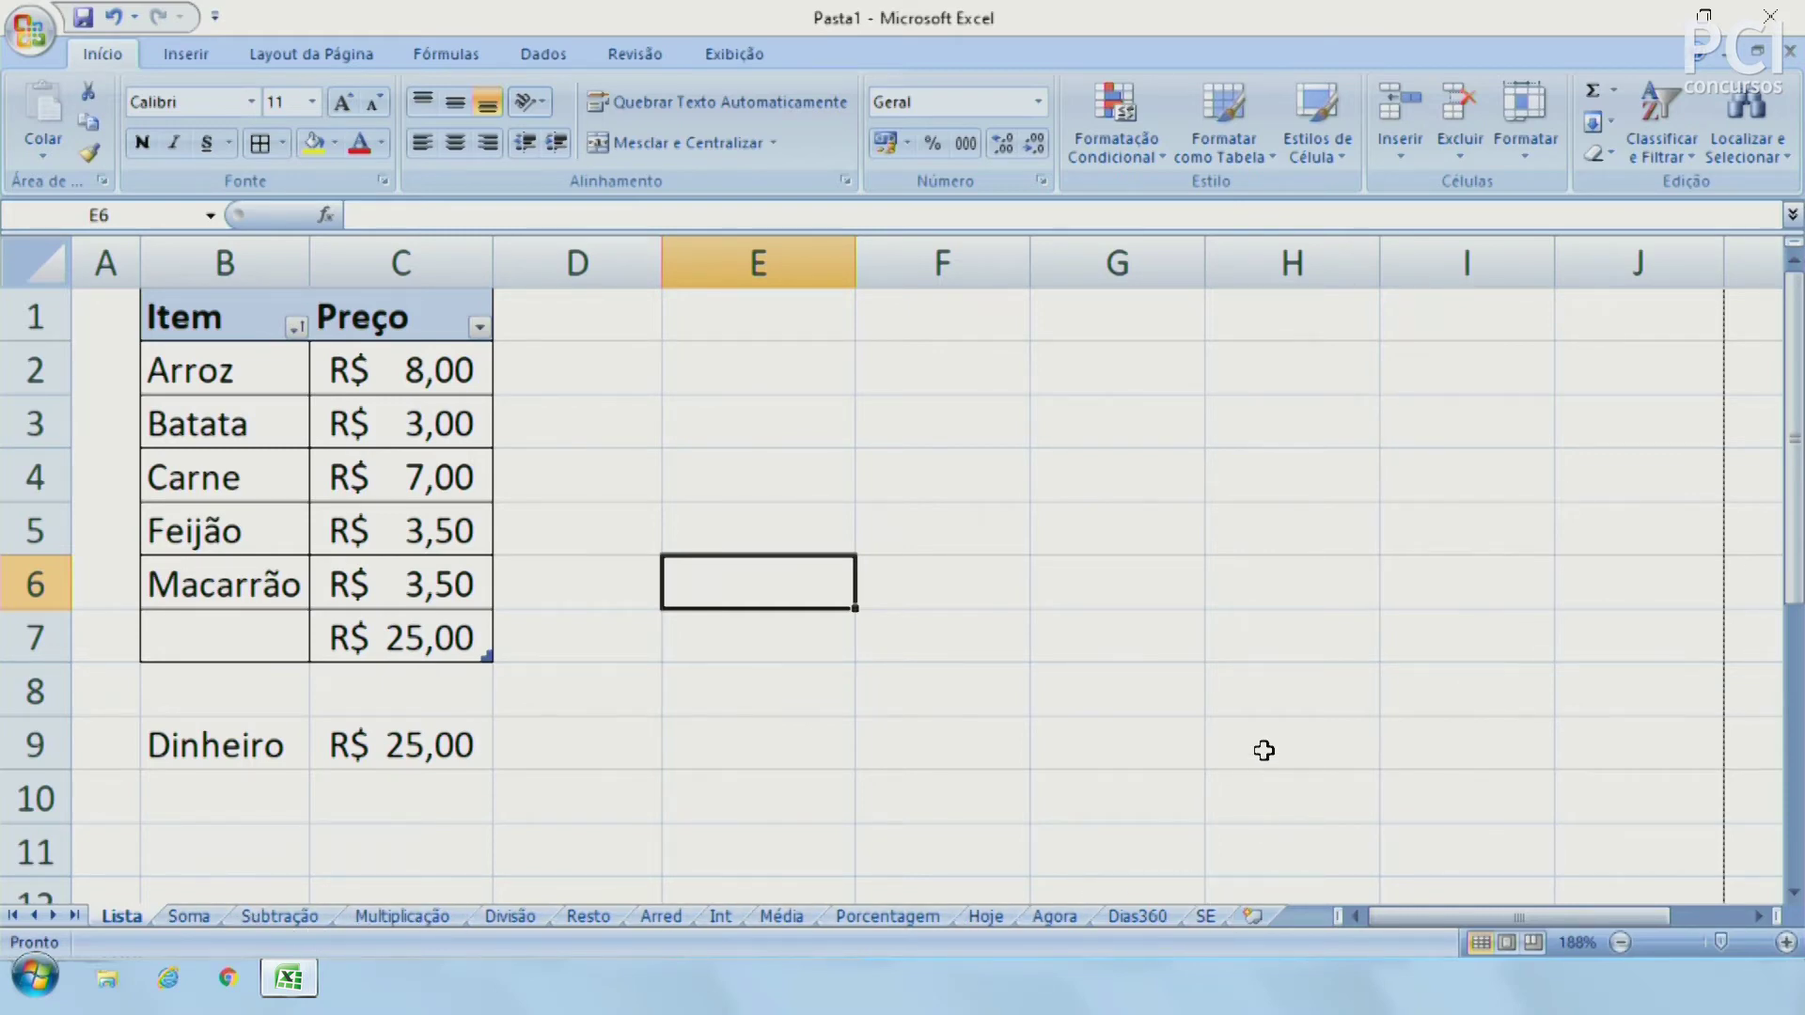
{"action": "left_click", "coordinate": [792, 489]}
{"action": "left_click", "coordinate": [775, 525]}
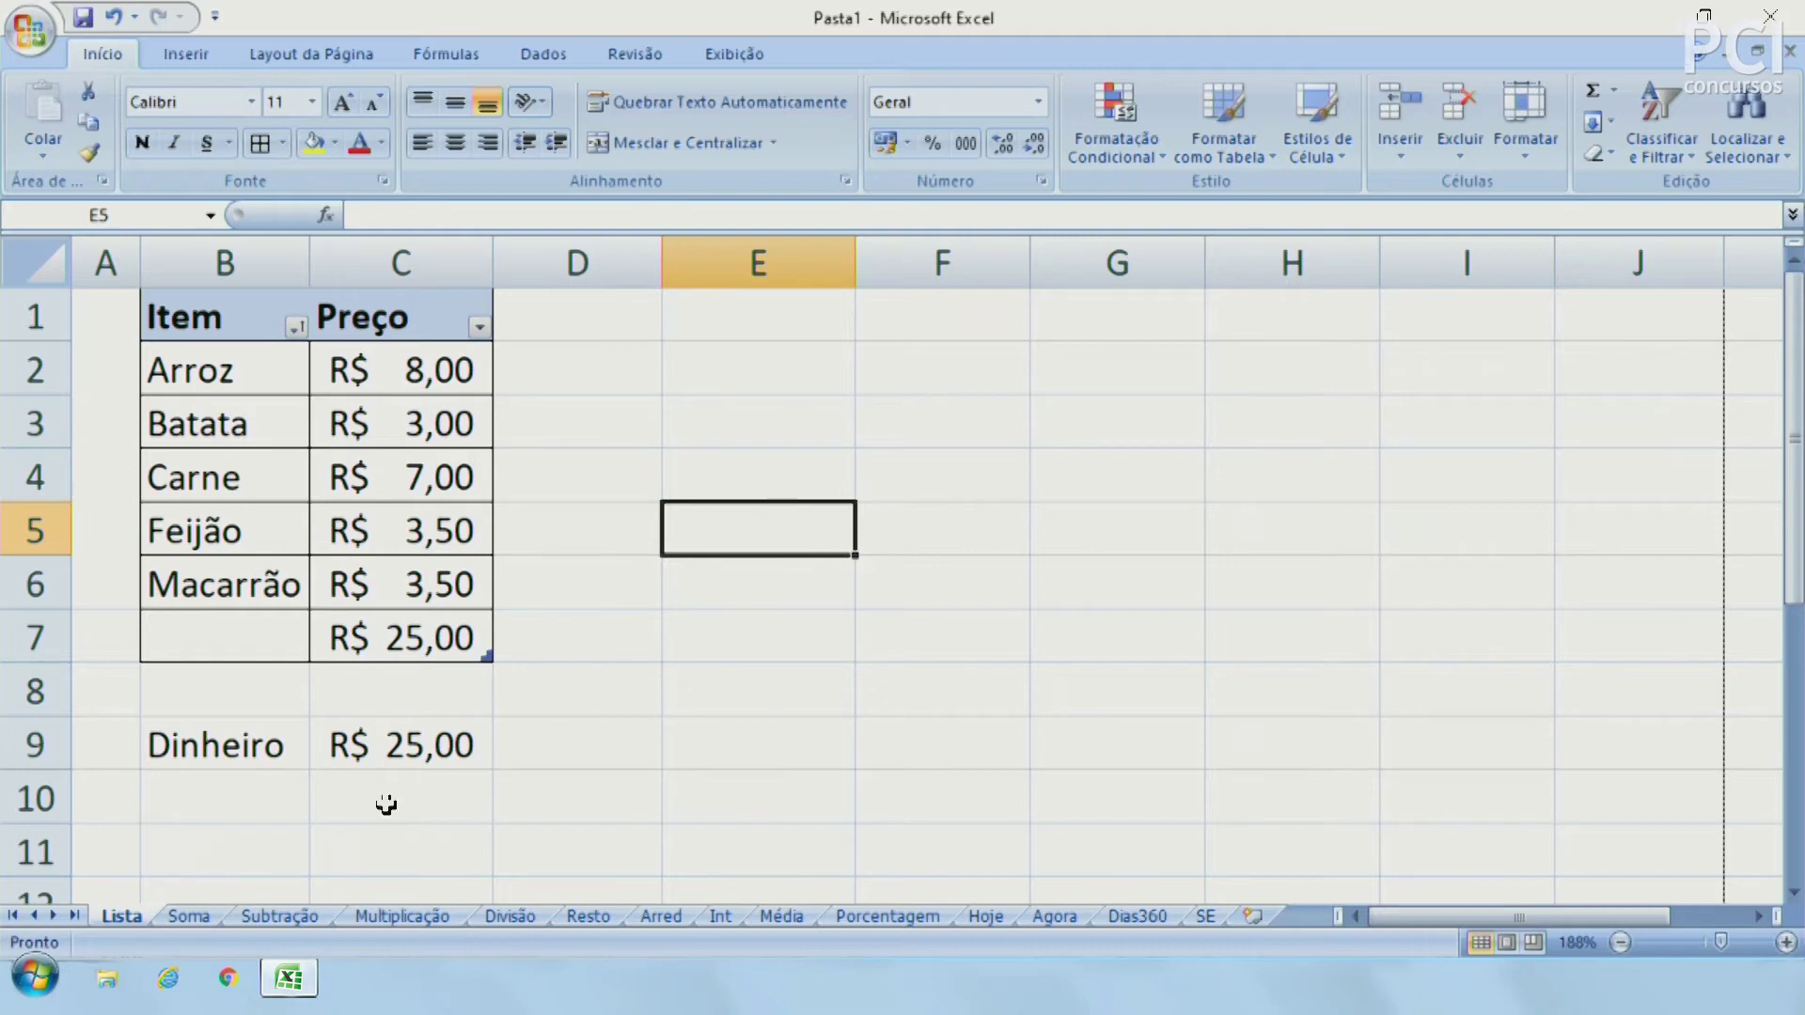
{"action": "left_click", "coordinate": [357, 218]}
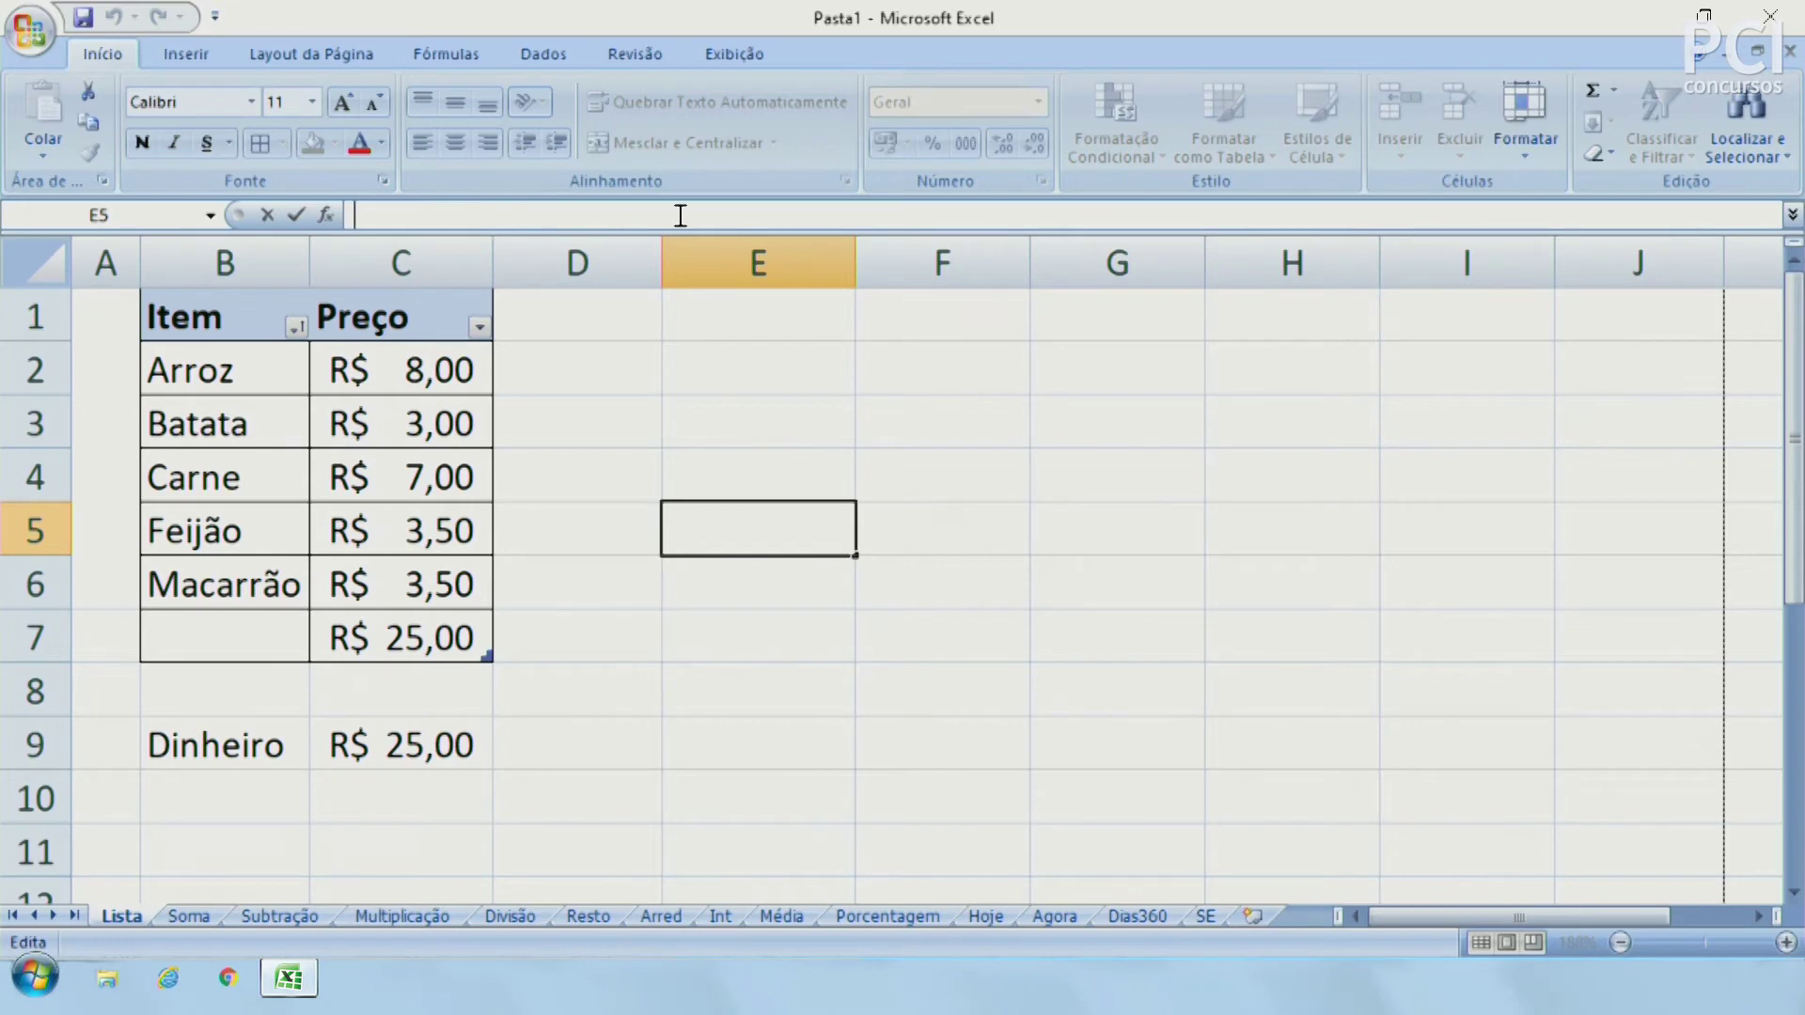
{"action": "left_click", "coordinate": [765, 472]}
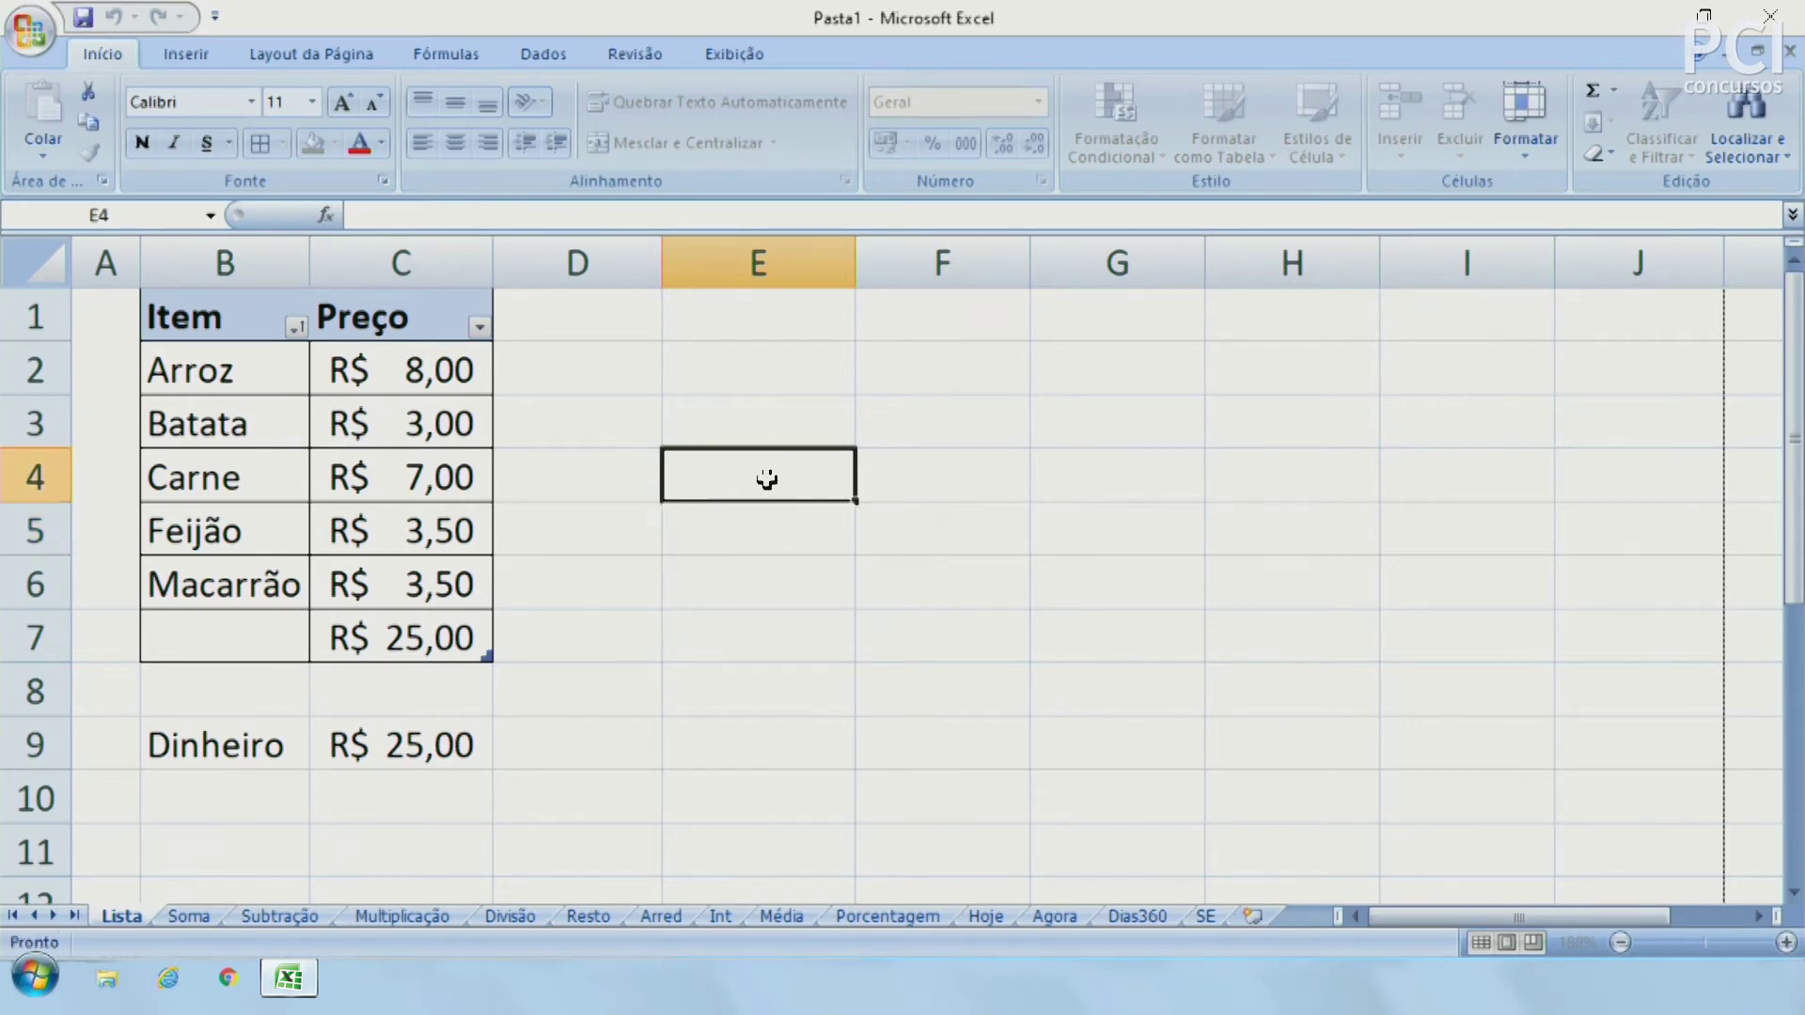
{"action": "left_click", "coordinate": [743, 534]}
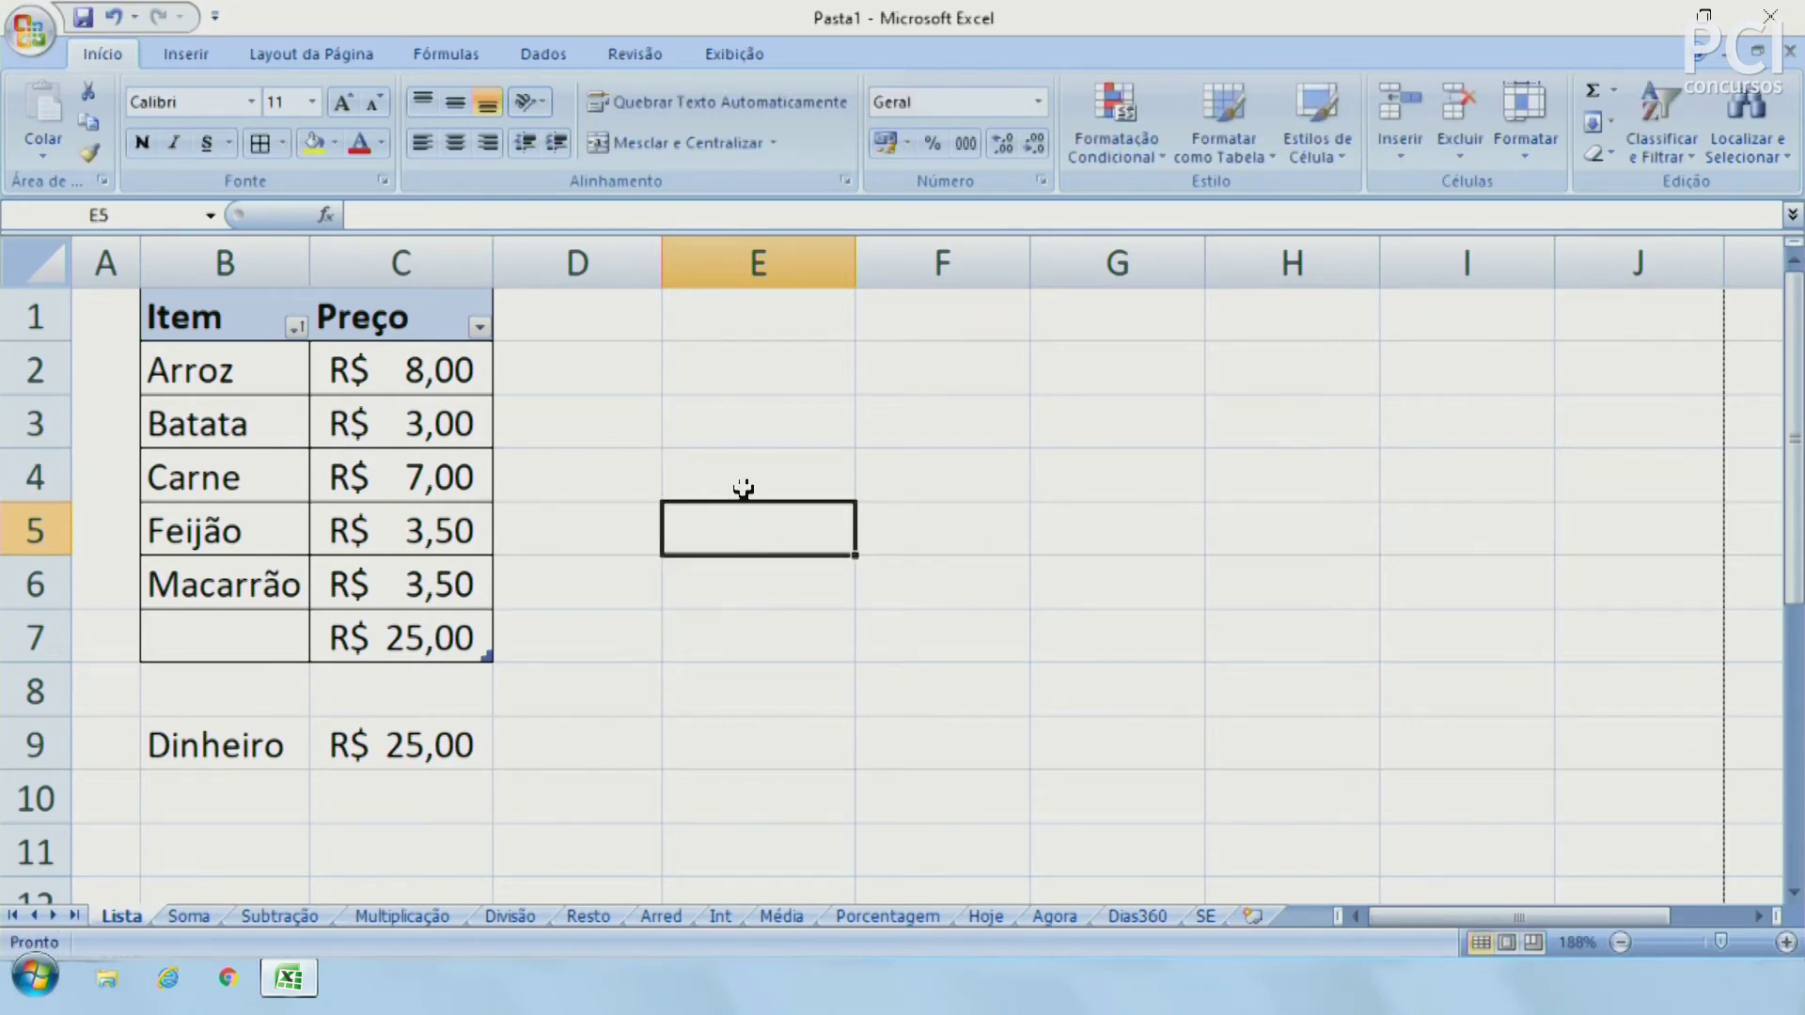
{"action": "left_click", "coordinate": [742, 485]}
{"action": "left_click", "coordinate": [715, 543]}
{"action": "left_click", "coordinate": [405, 219]}
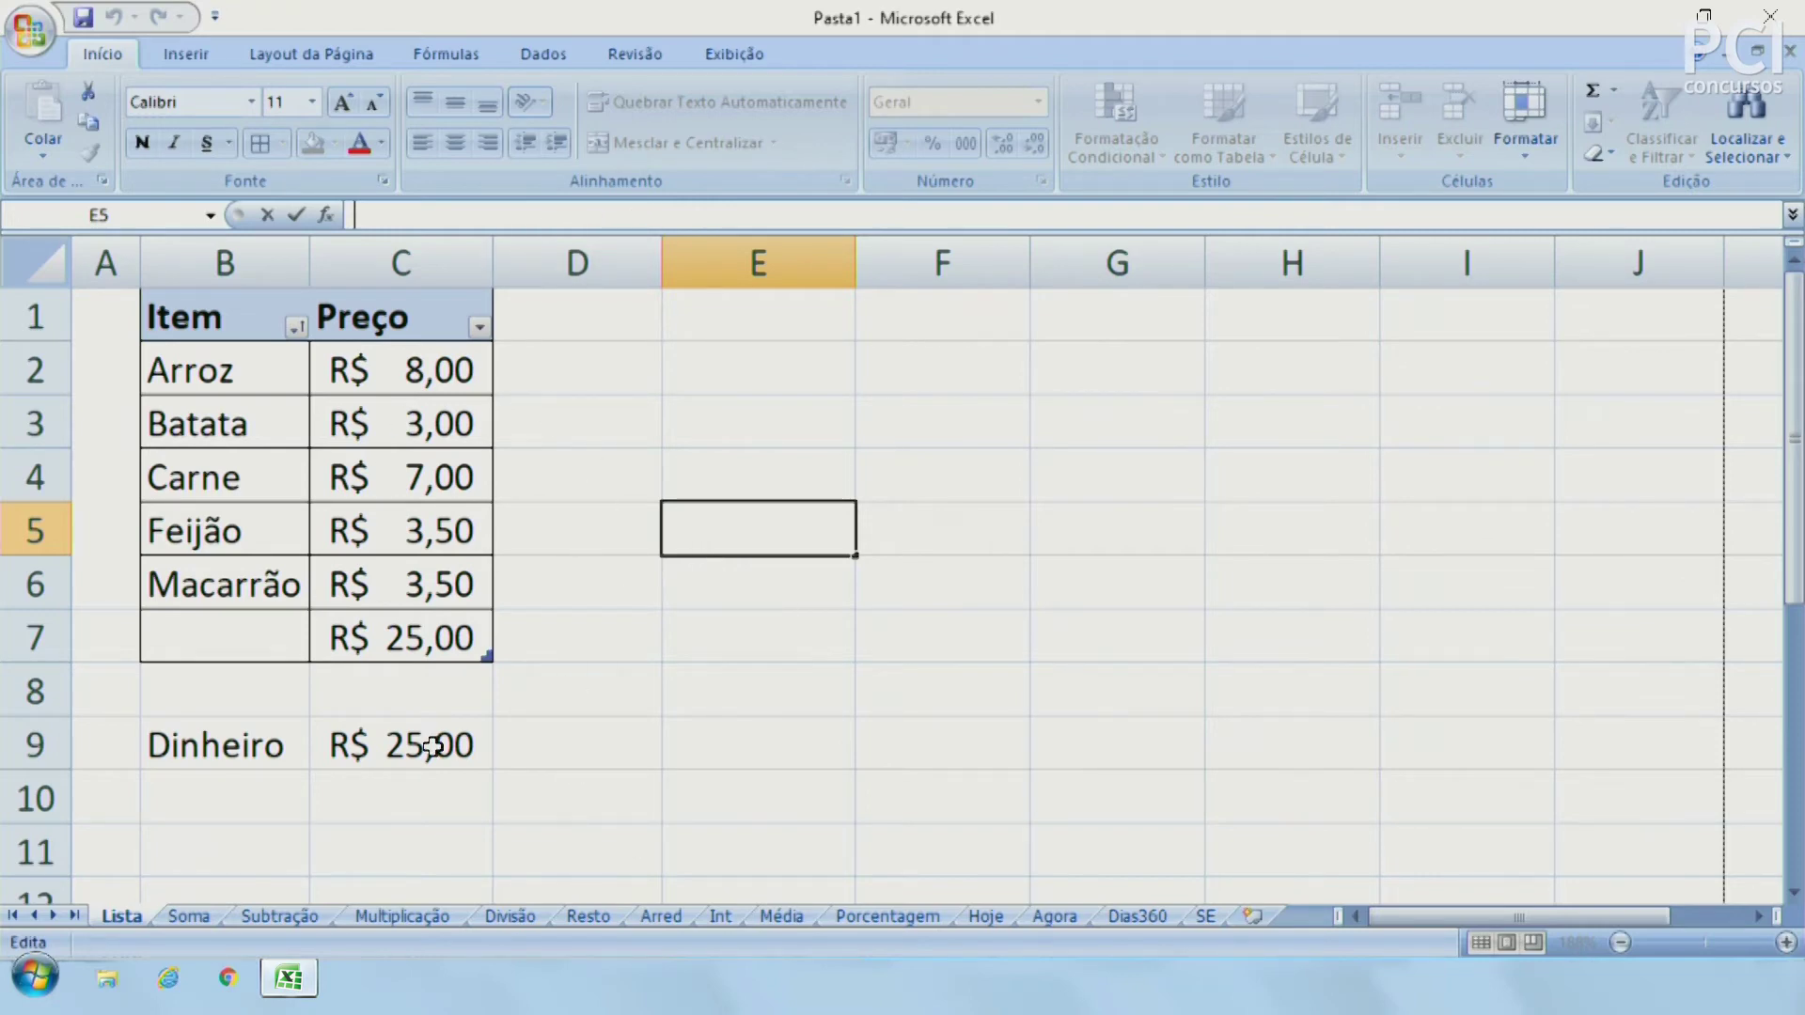
{"action": "left_click", "coordinate": [645, 652]}
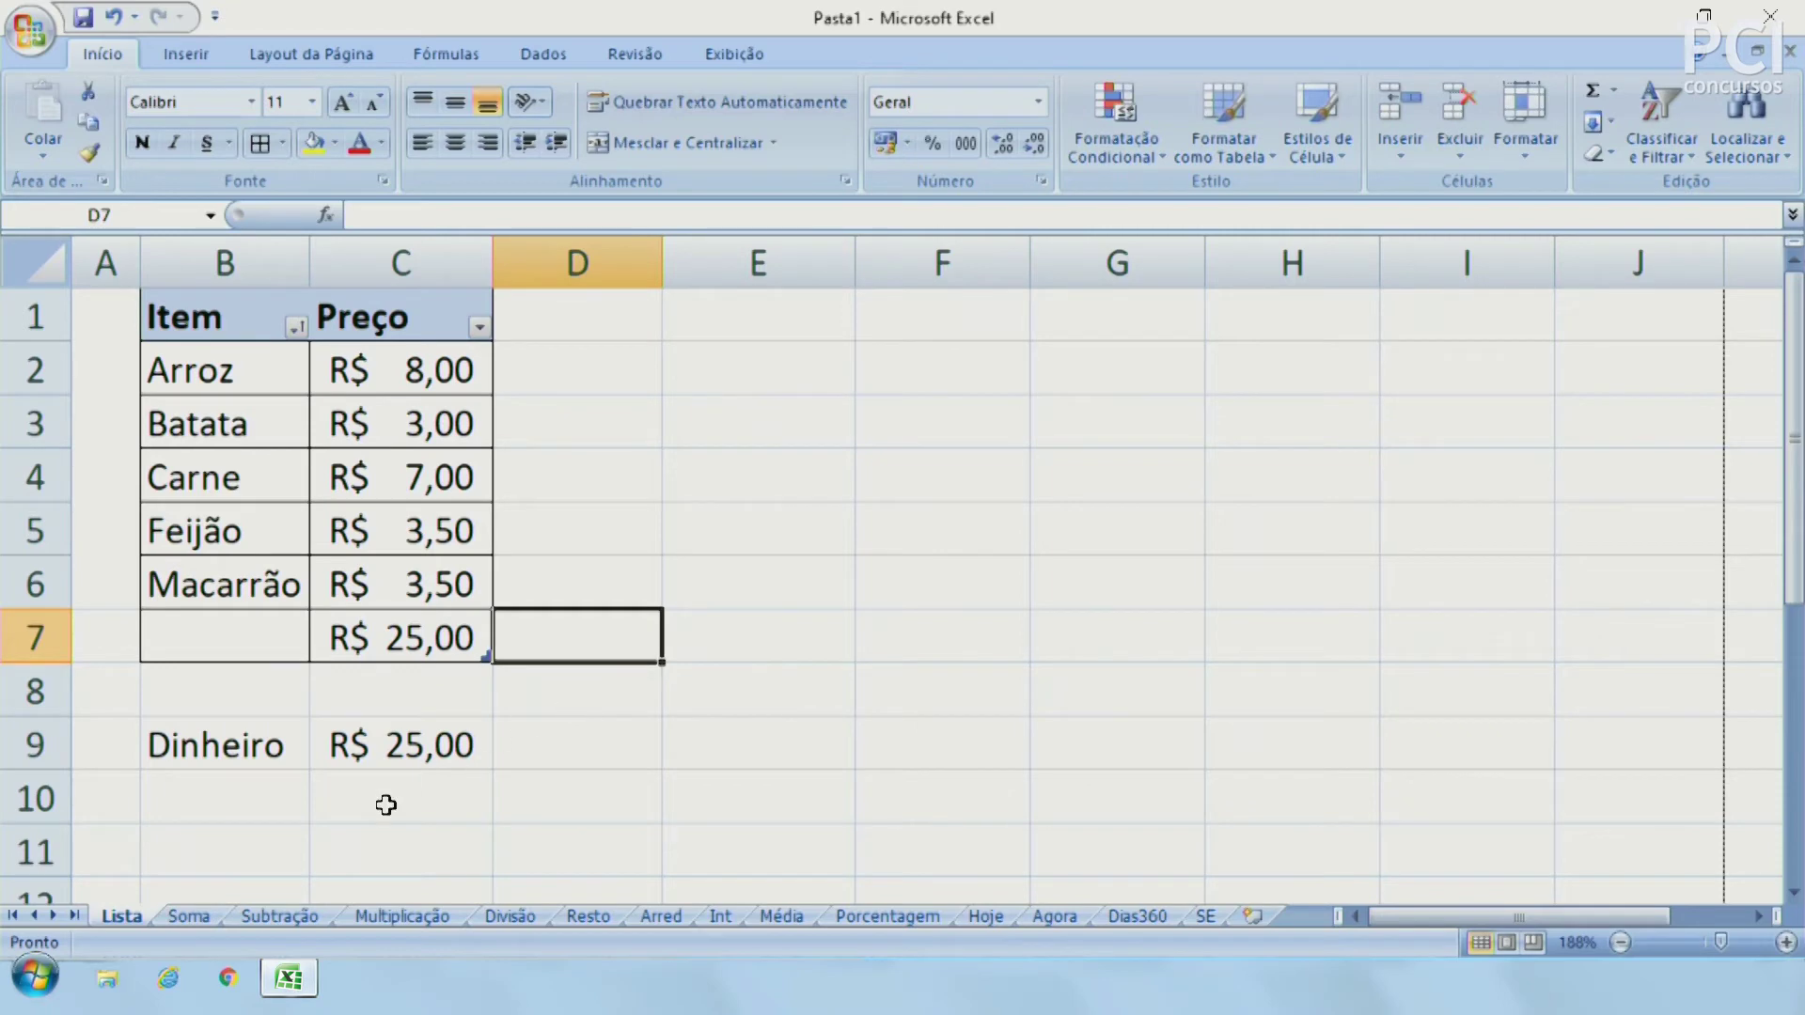
Total the prices in C3:C7 of the Soma sheet with AutoSum, placing the sum in cell C8
{"action": "left_click", "coordinate": [189, 915]}
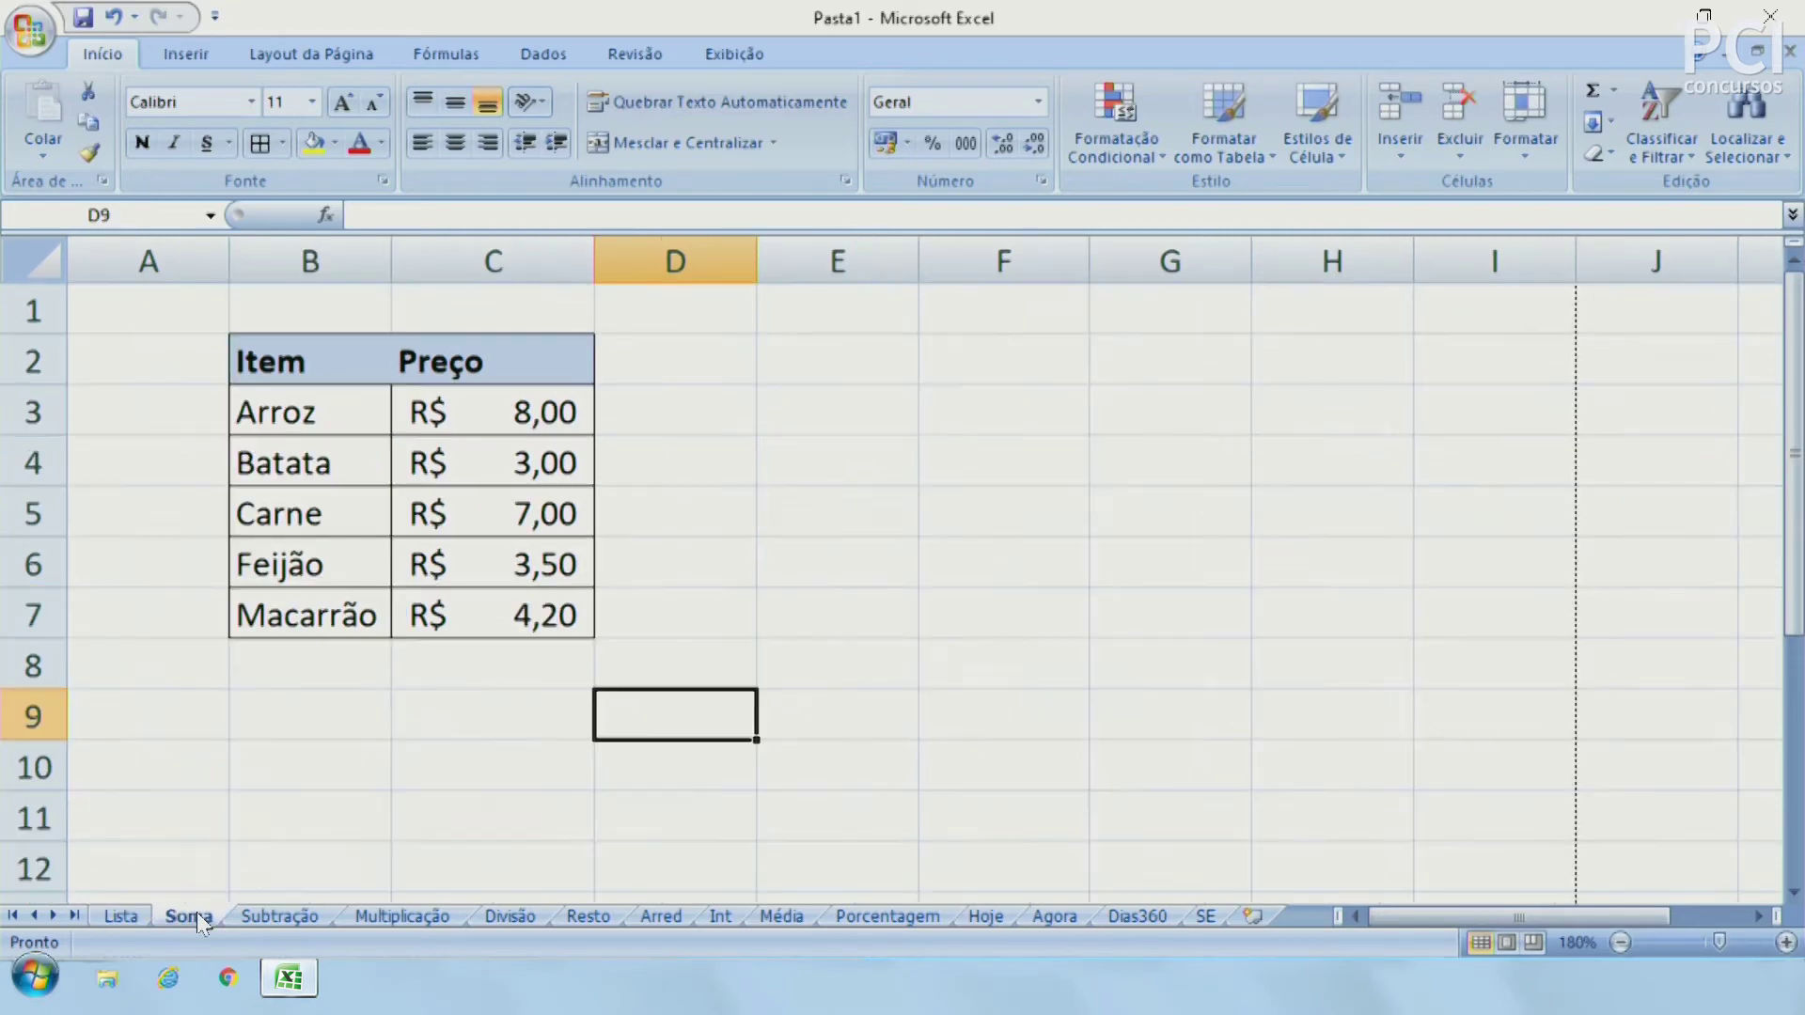
{"action": "left_click", "coordinate": [520, 669]}
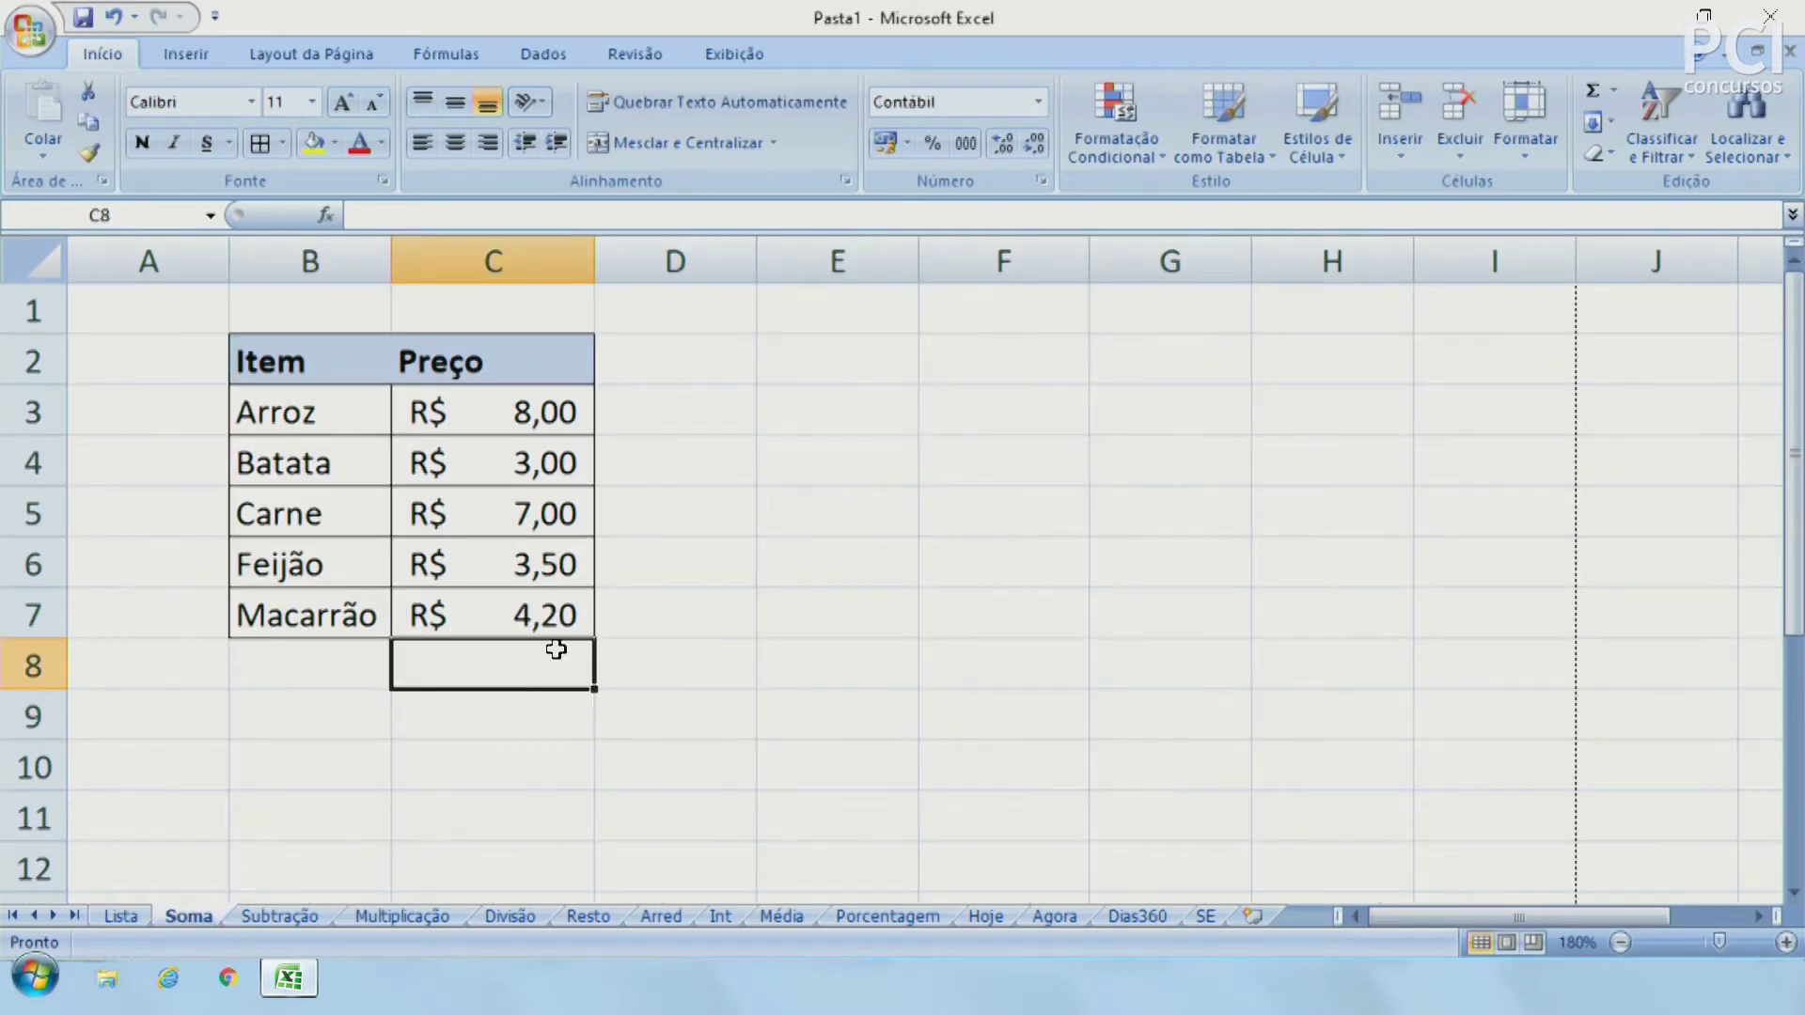
{"action": "left_click", "coordinate": [795, 583]}
{"action": "left_click_drag", "start_coordinate": [531, 413], "coordinate": [500, 618]}
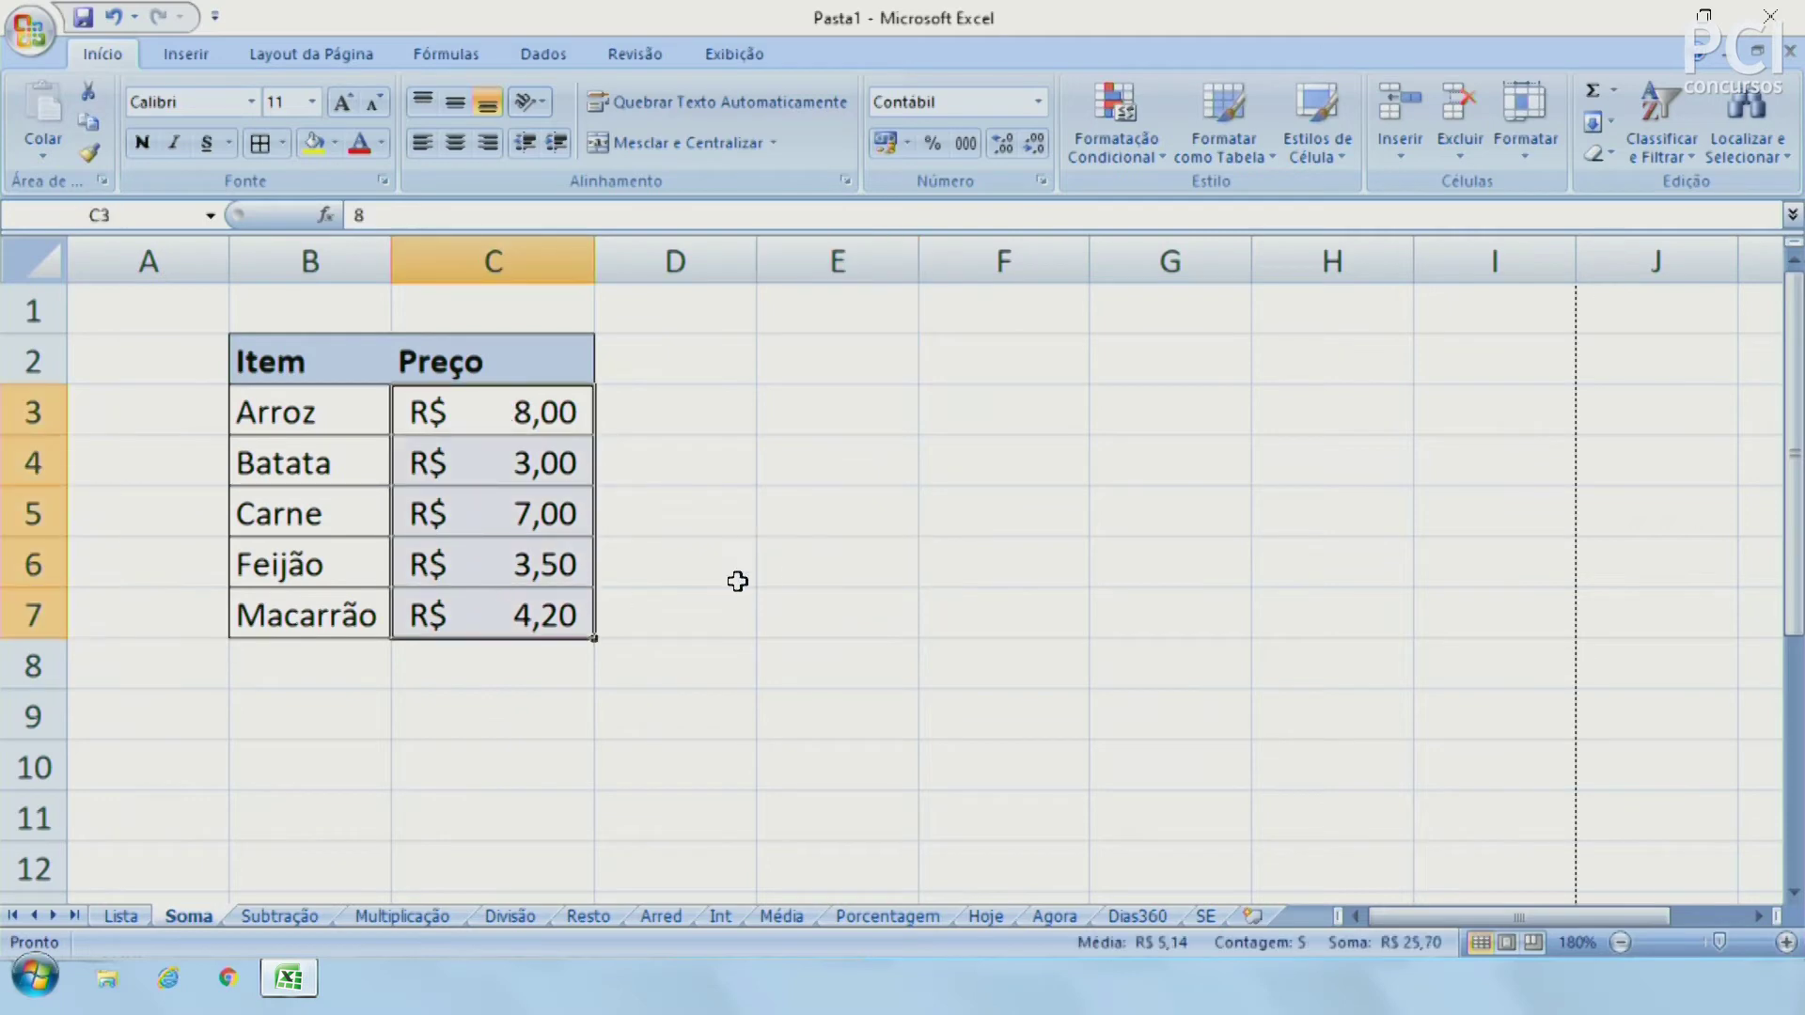
{"action": "left_click", "coordinate": [773, 572]}
{"action": "left_click_drag", "start_coordinate": [564, 411], "coordinate": [537, 611]}
{"action": "left_click", "coordinate": [1592, 89]}
{"action": "left_click", "coordinate": [826, 673]}
{"action": "left_click", "coordinate": [547, 668]}
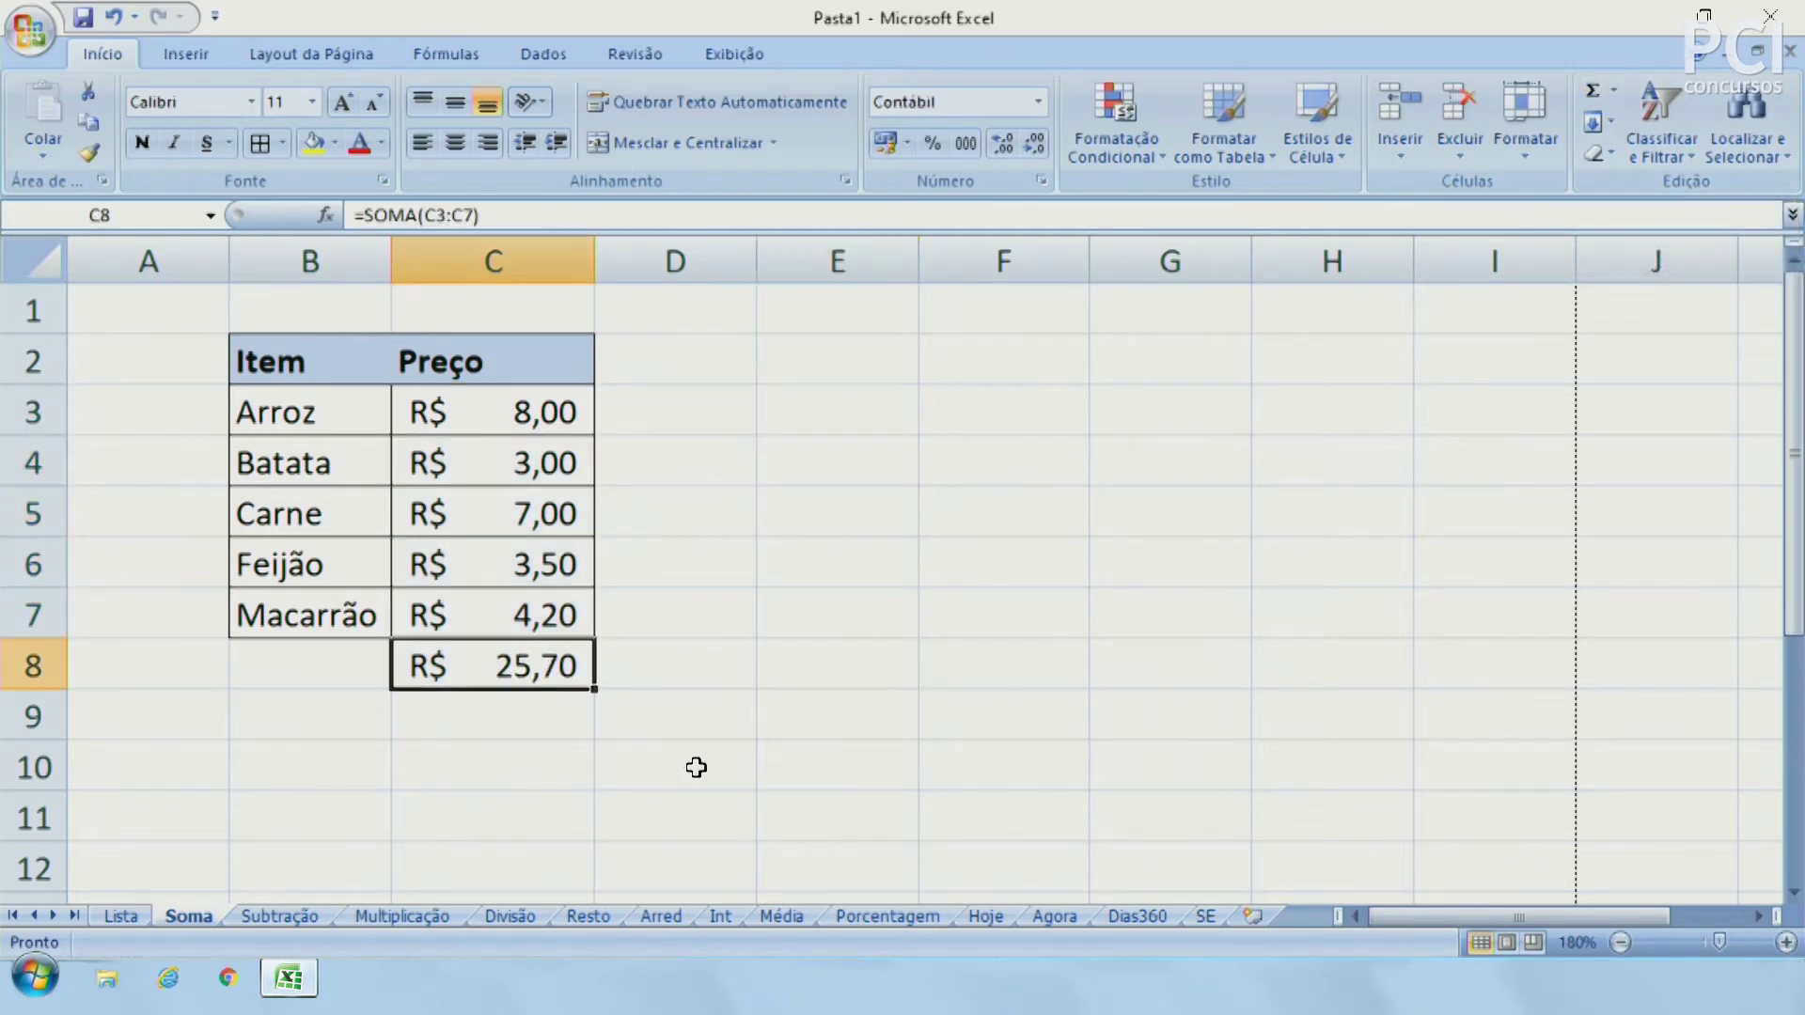
{"action": "left_click", "coordinate": [695, 767]}
Check the free cells below the price table on the Subtração sheet and copy the Dinheiro row B9:C9 from the Lista sheet
{"action": "left_click", "coordinate": [283, 916]}
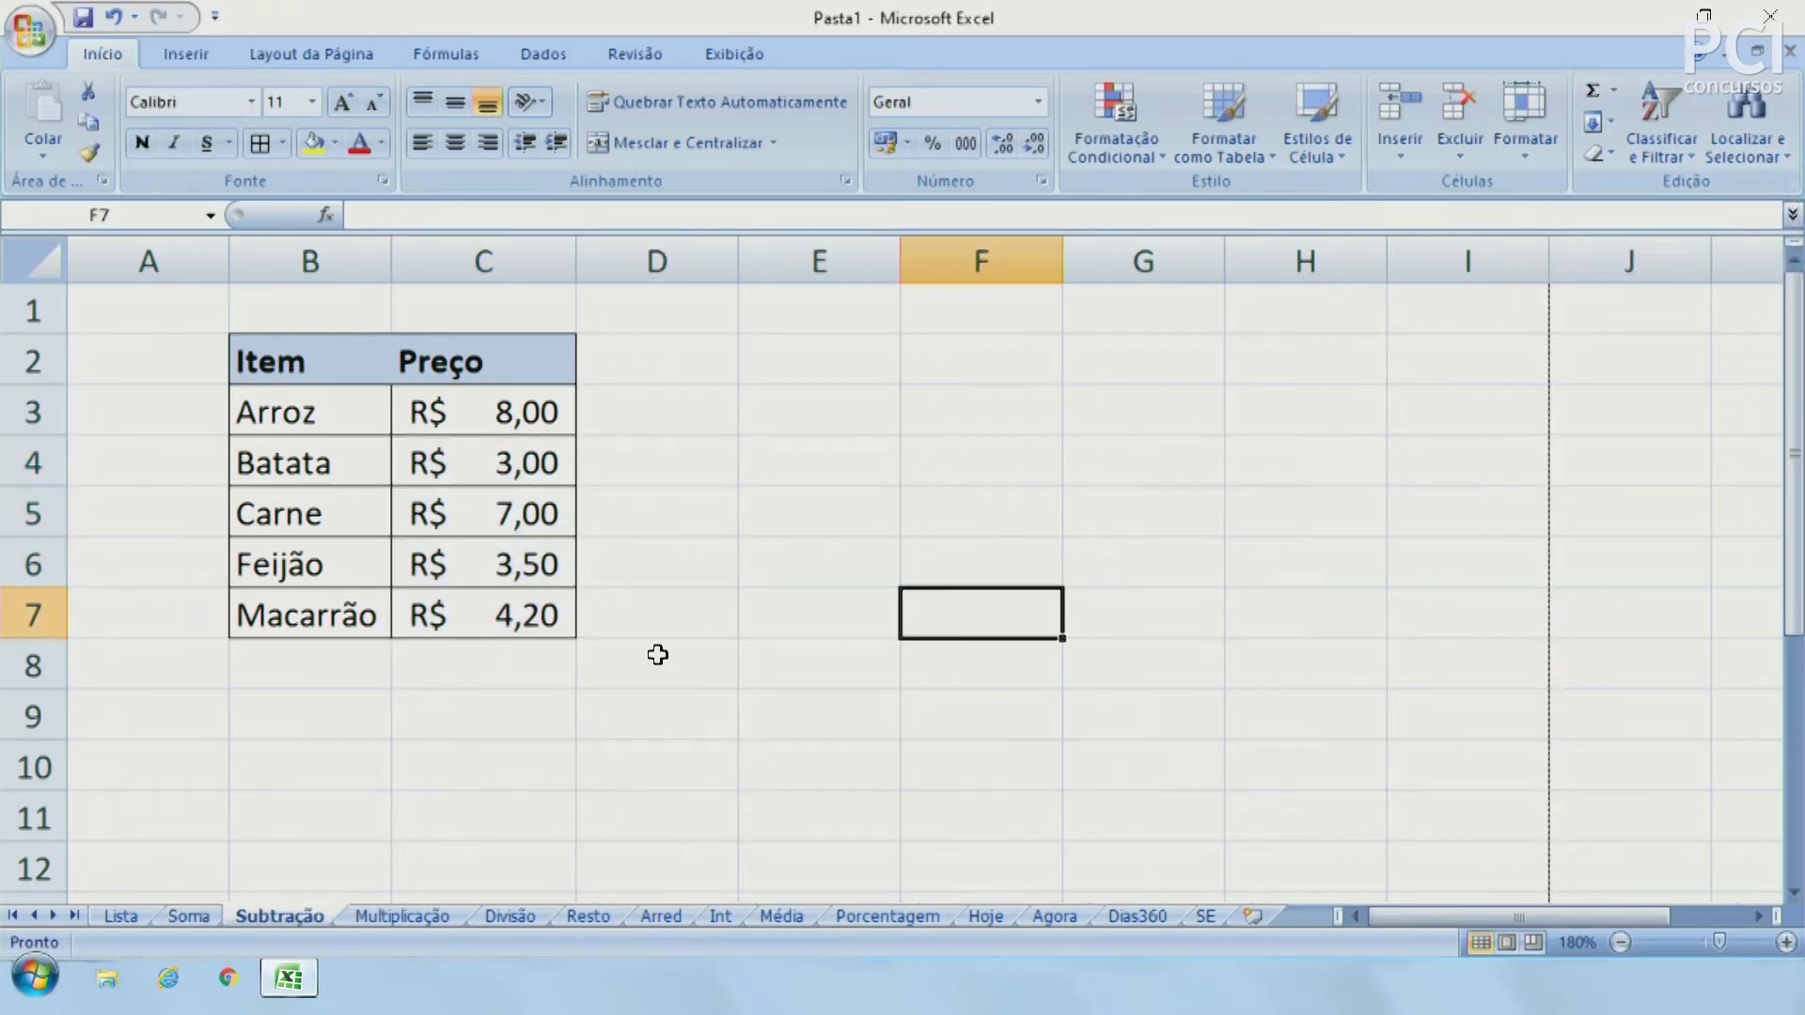
{"action": "left_click", "coordinate": [510, 732]}
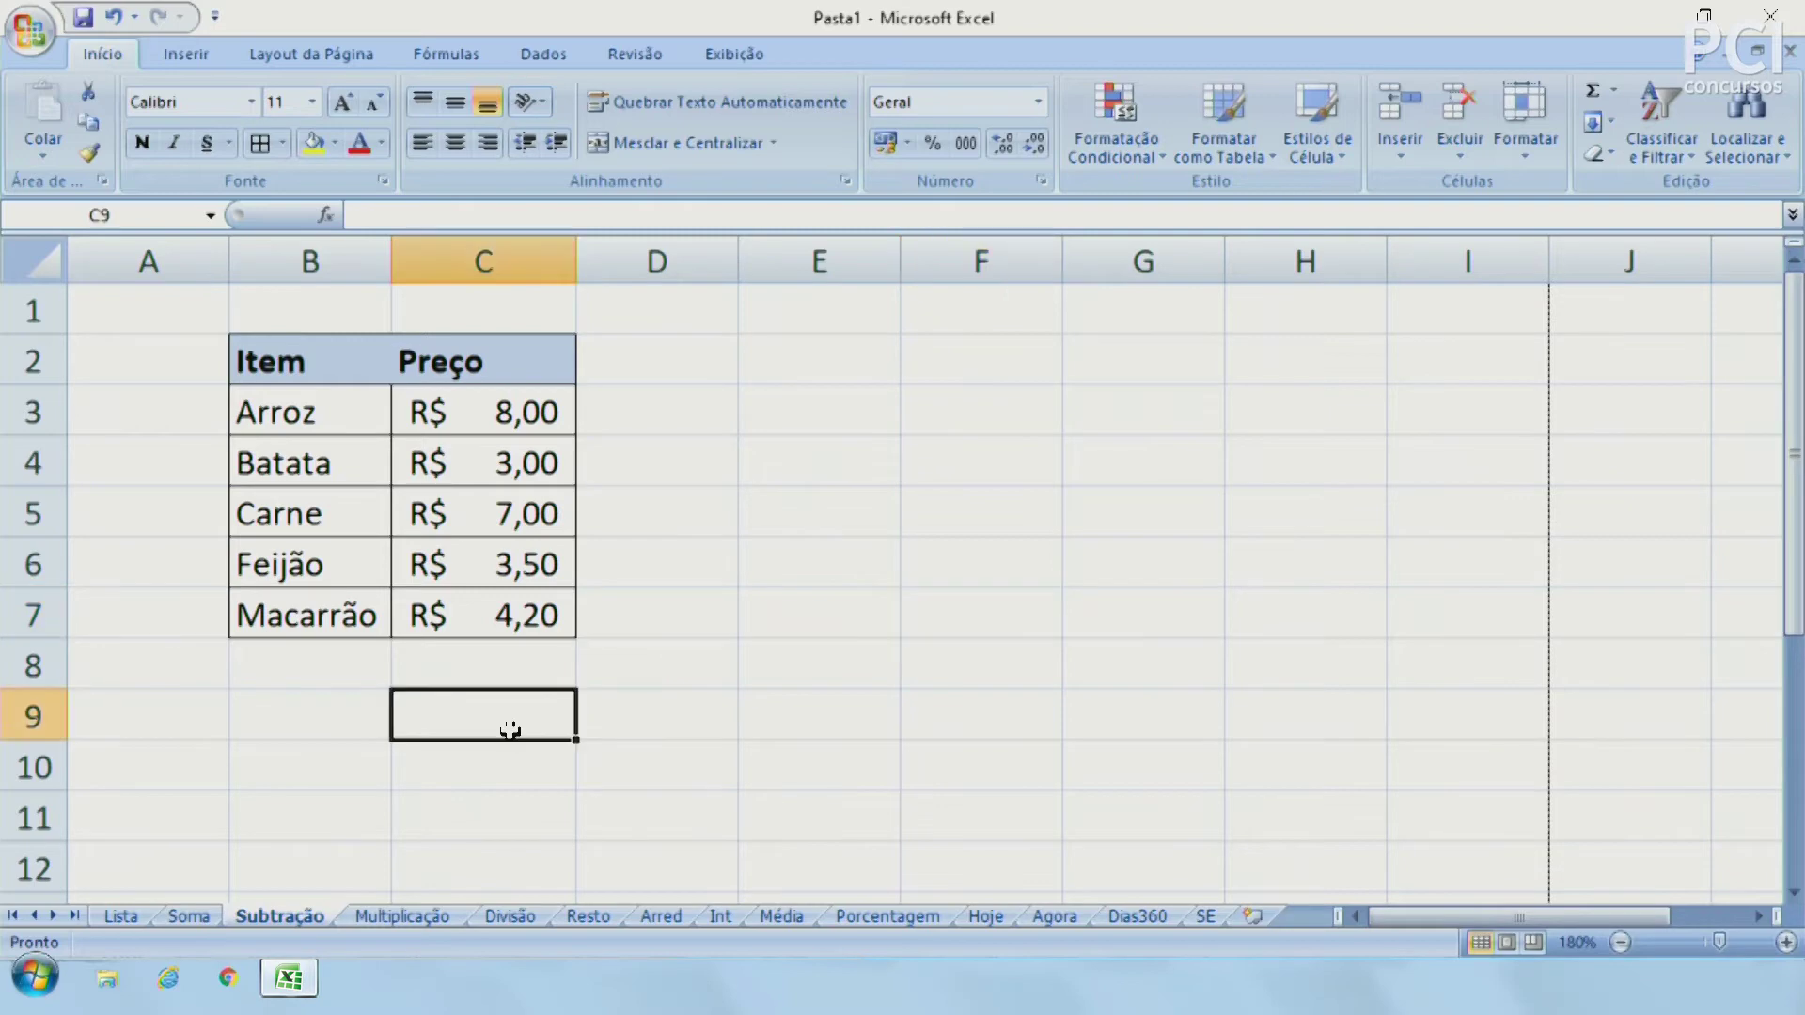
{"action": "left_click", "coordinate": [529, 667]}
{"action": "left_click", "coordinate": [461, 712]}
{"action": "left_click", "coordinate": [363, 718]}
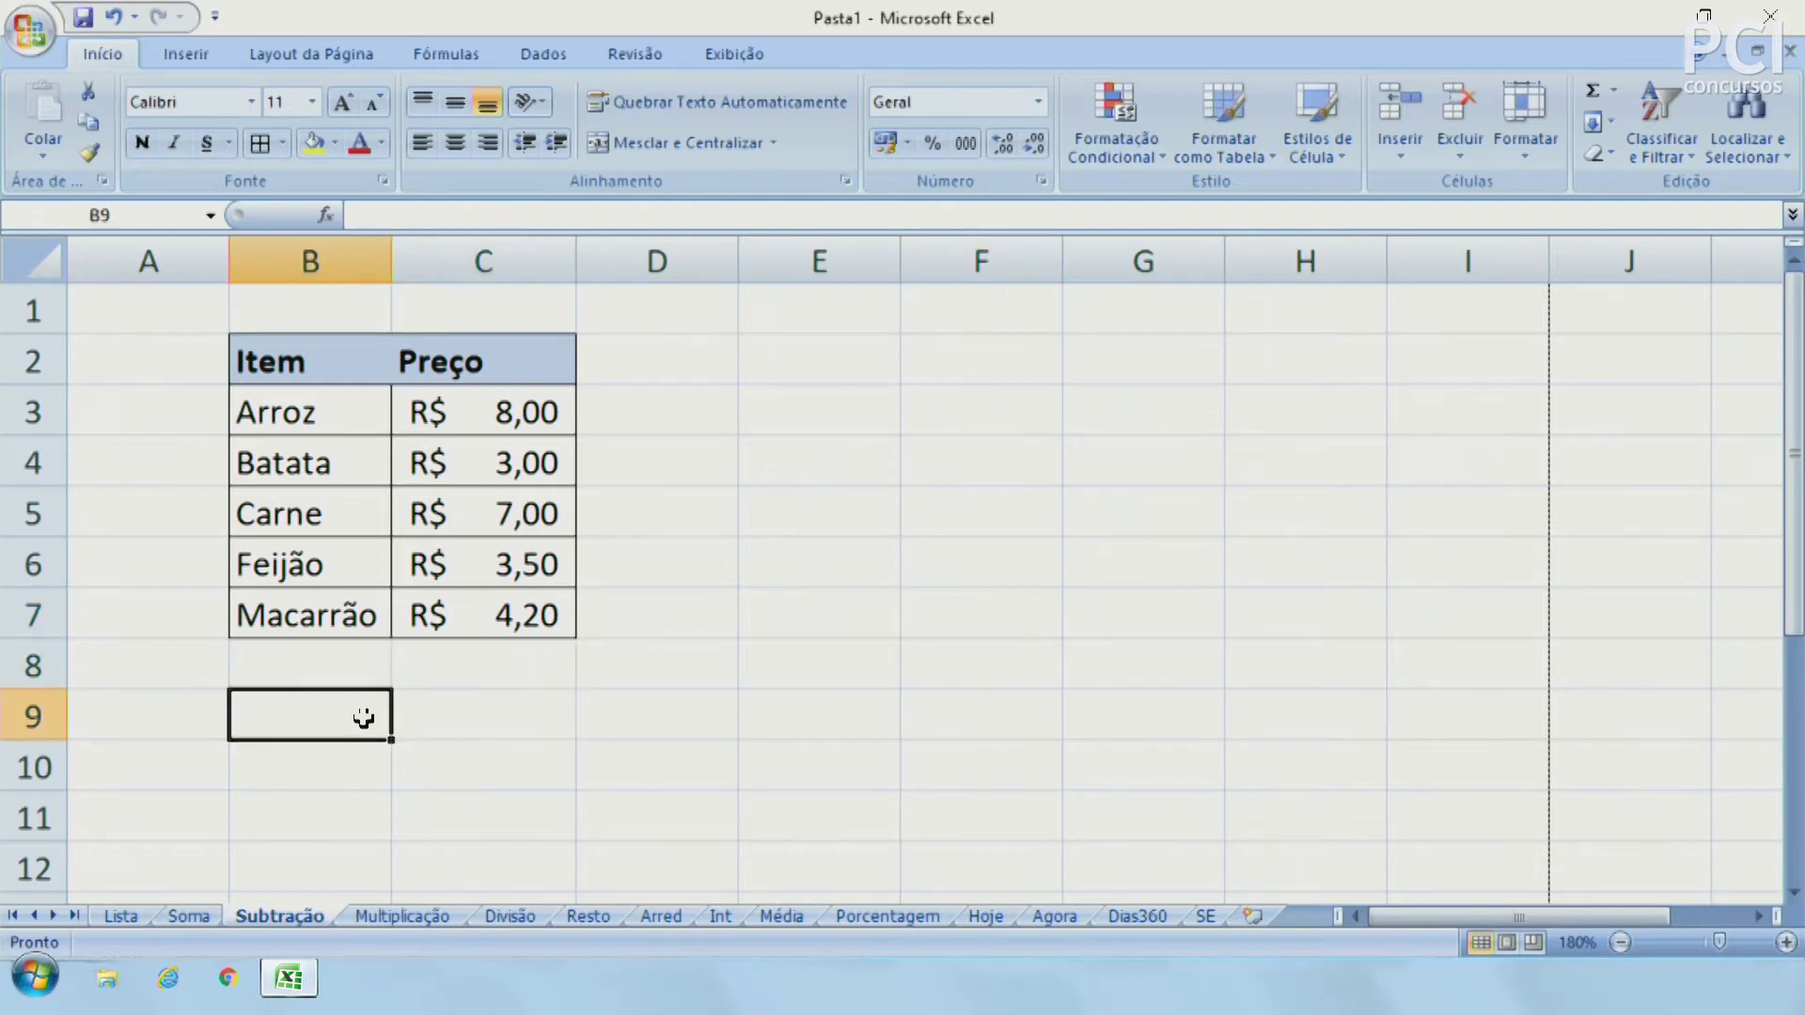
{"action": "left_click", "coordinate": [115, 914]}
{"action": "left_click_drag", "start_coordinate": [282, 745], "coordinate": [351, 742]}
{"action": "key", "text": "ctrl+c"}
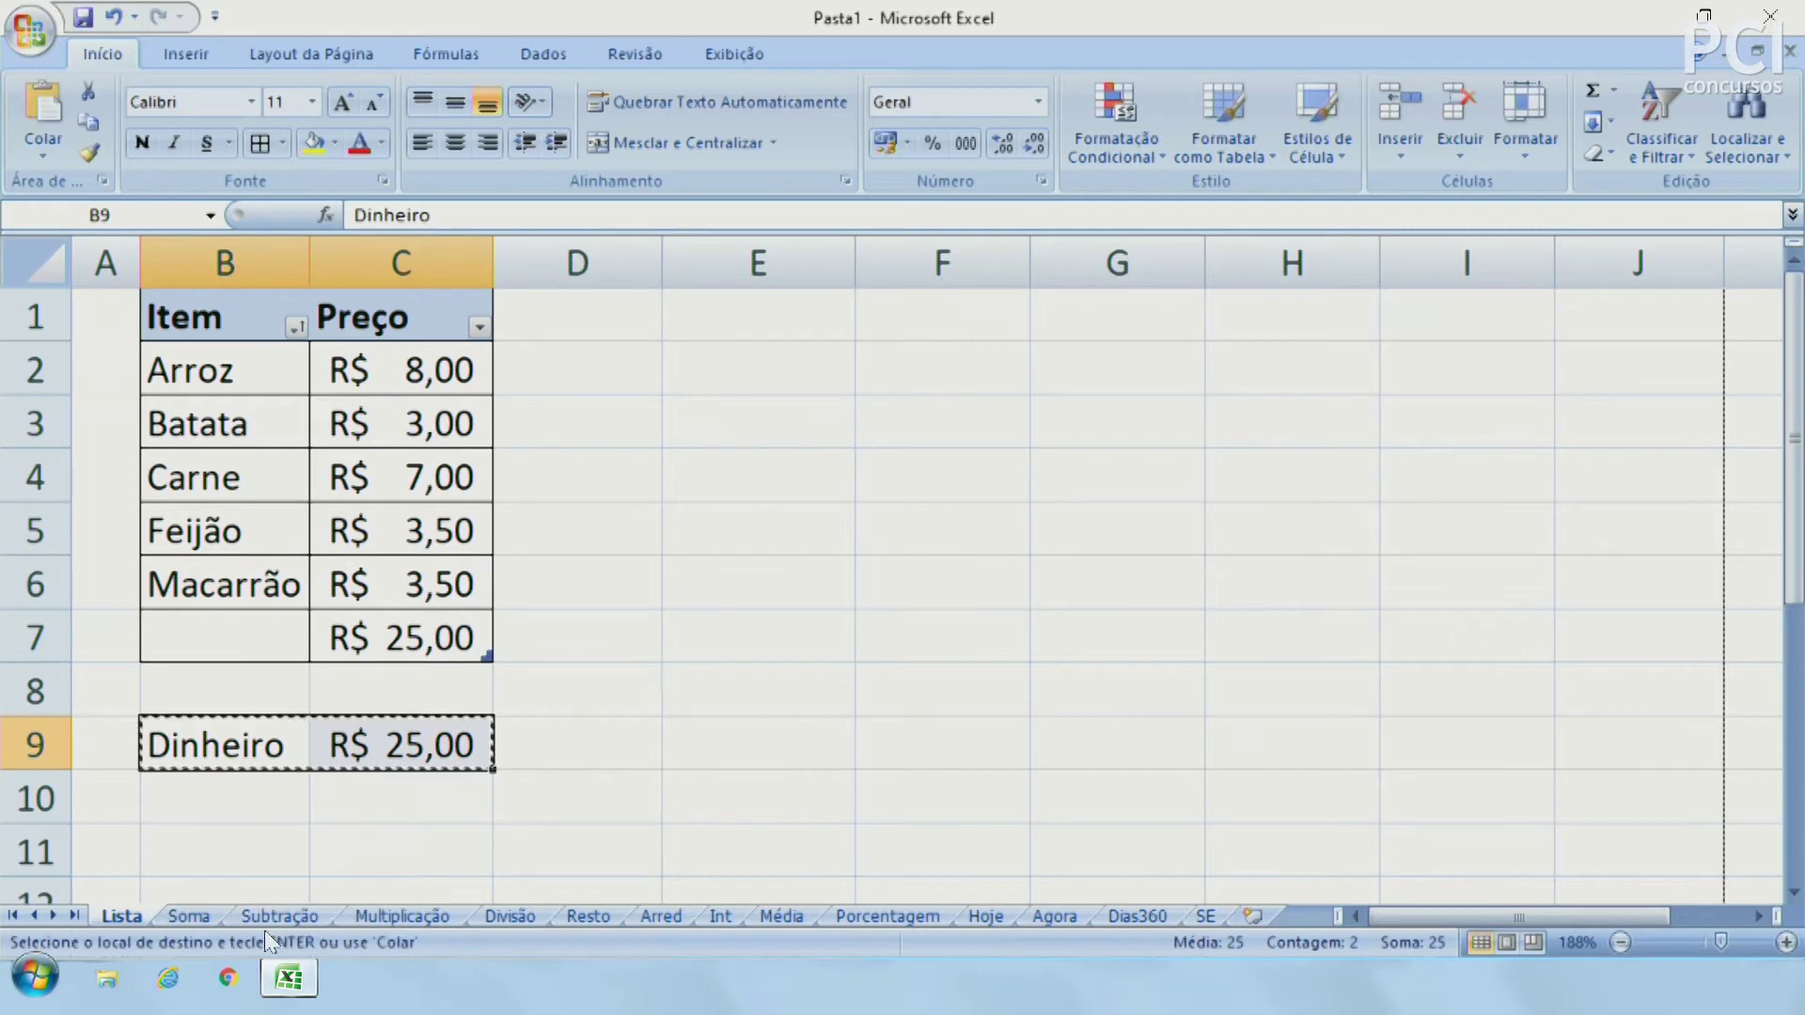
Paste the copied Dinheiro row at B11 of the Subtração sheet, undo that paste, and place it at B10 instead
{"action": "left_click", "coordinate": [273, 917]}
{"action": "left_click", "coordinate": [313, 795]}
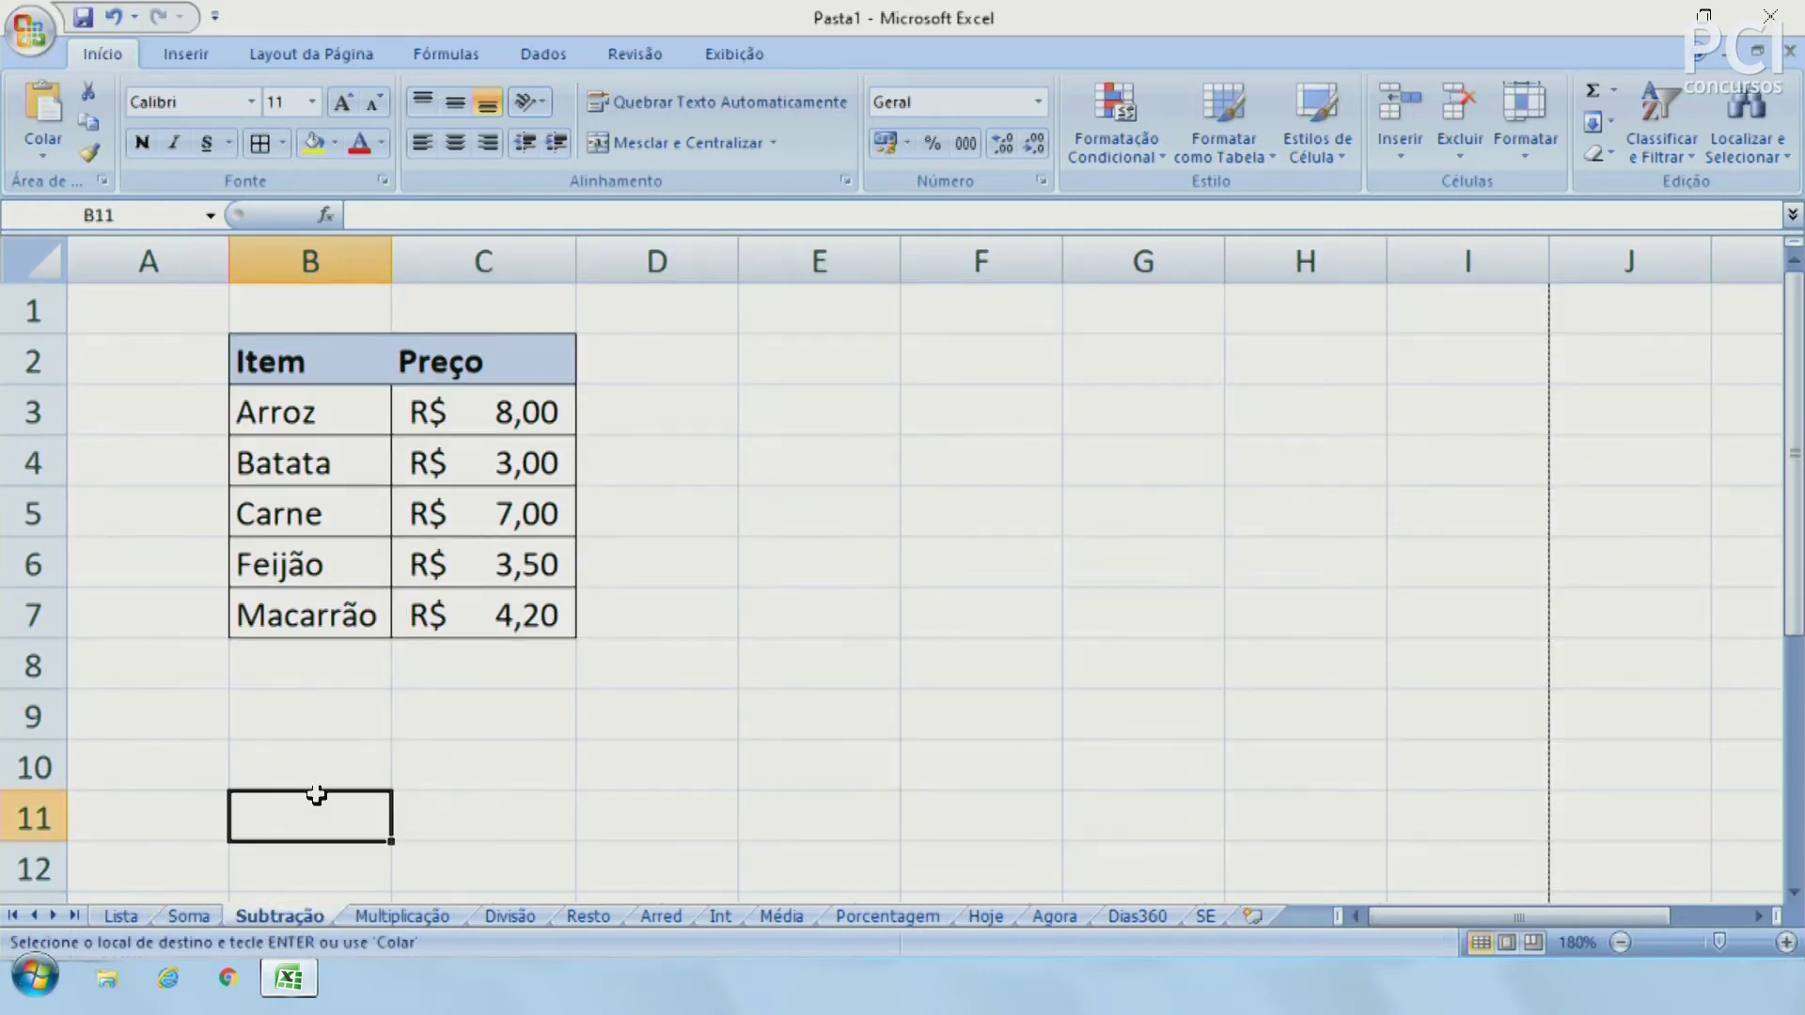
{"action": "key", "text": "ctrl+v"}
{"action": "left_click", "coordinate": [682, 705]}
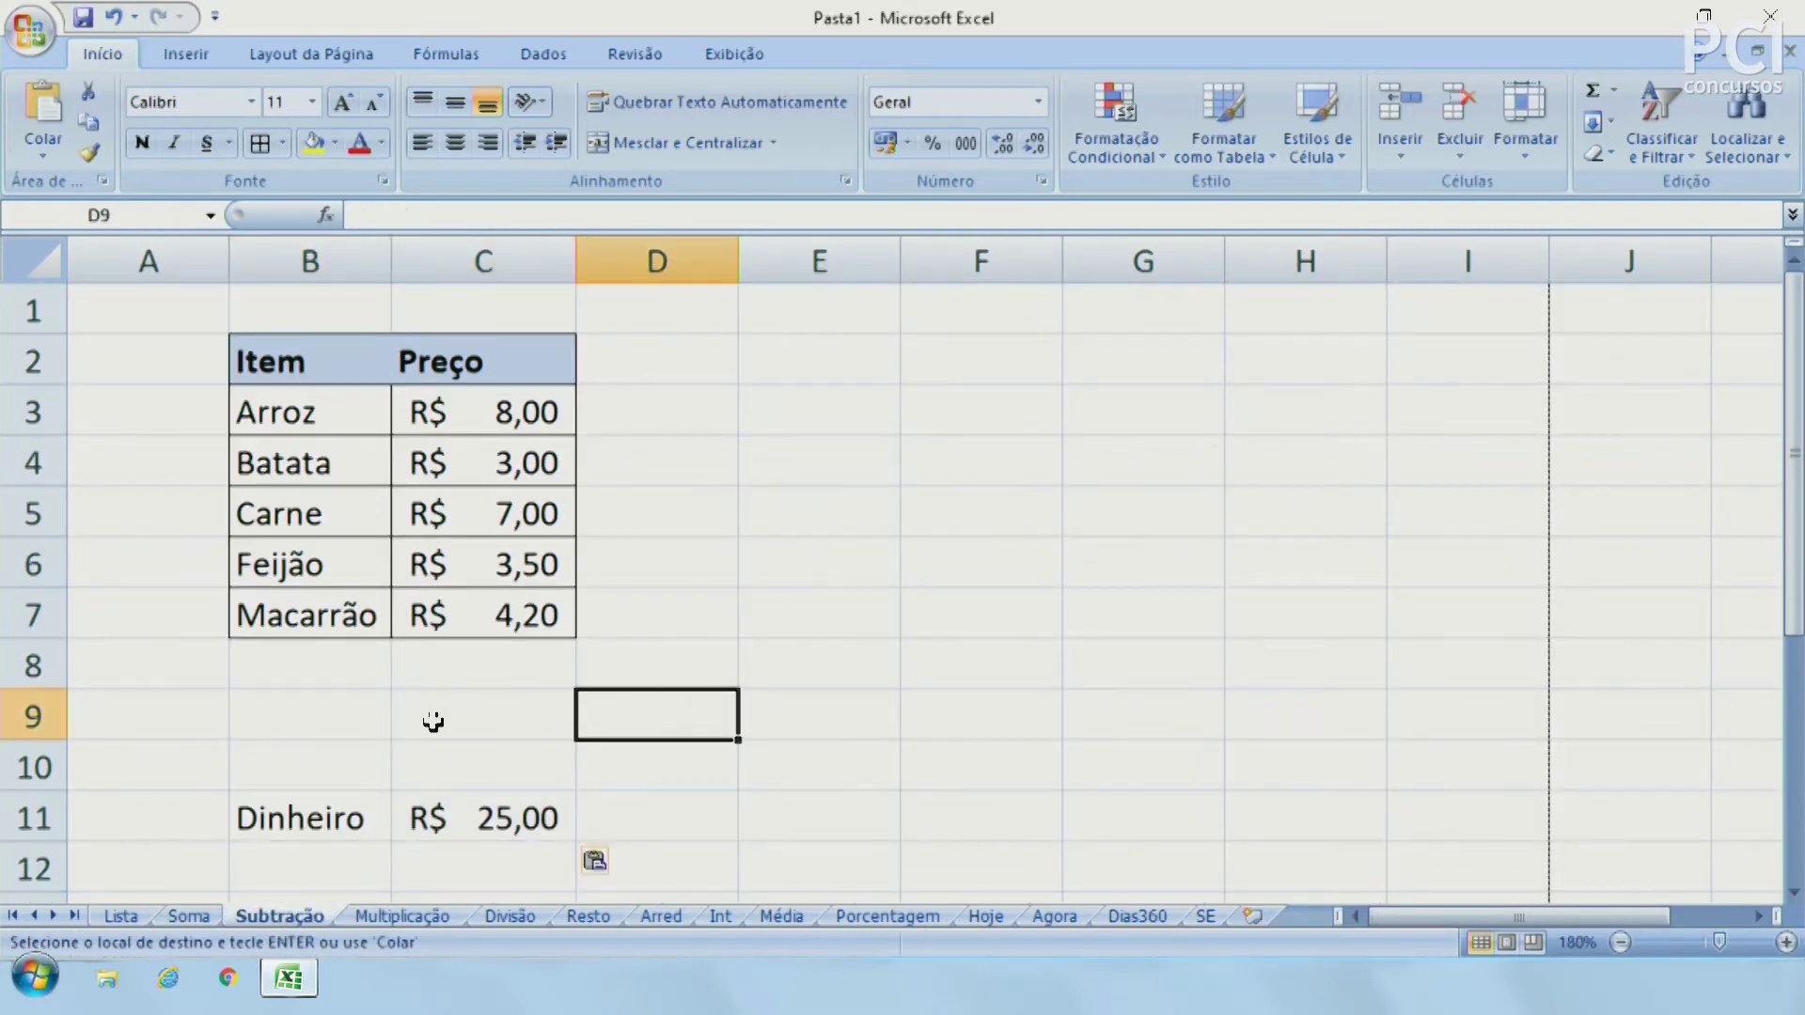
{"action": "left_click", "coordinate": [310, 768]}
{"action": "key", "text": "ctrl+z"}
{"action": "left_click", "coordinate": [319, 766]}
{"action": "key", "text": "ctrl+v"}
Enter the label Troco in cell B11, below Dinheiro, correcting the capitalization
{"action": "left_click", "coordinate": [324, 819]}
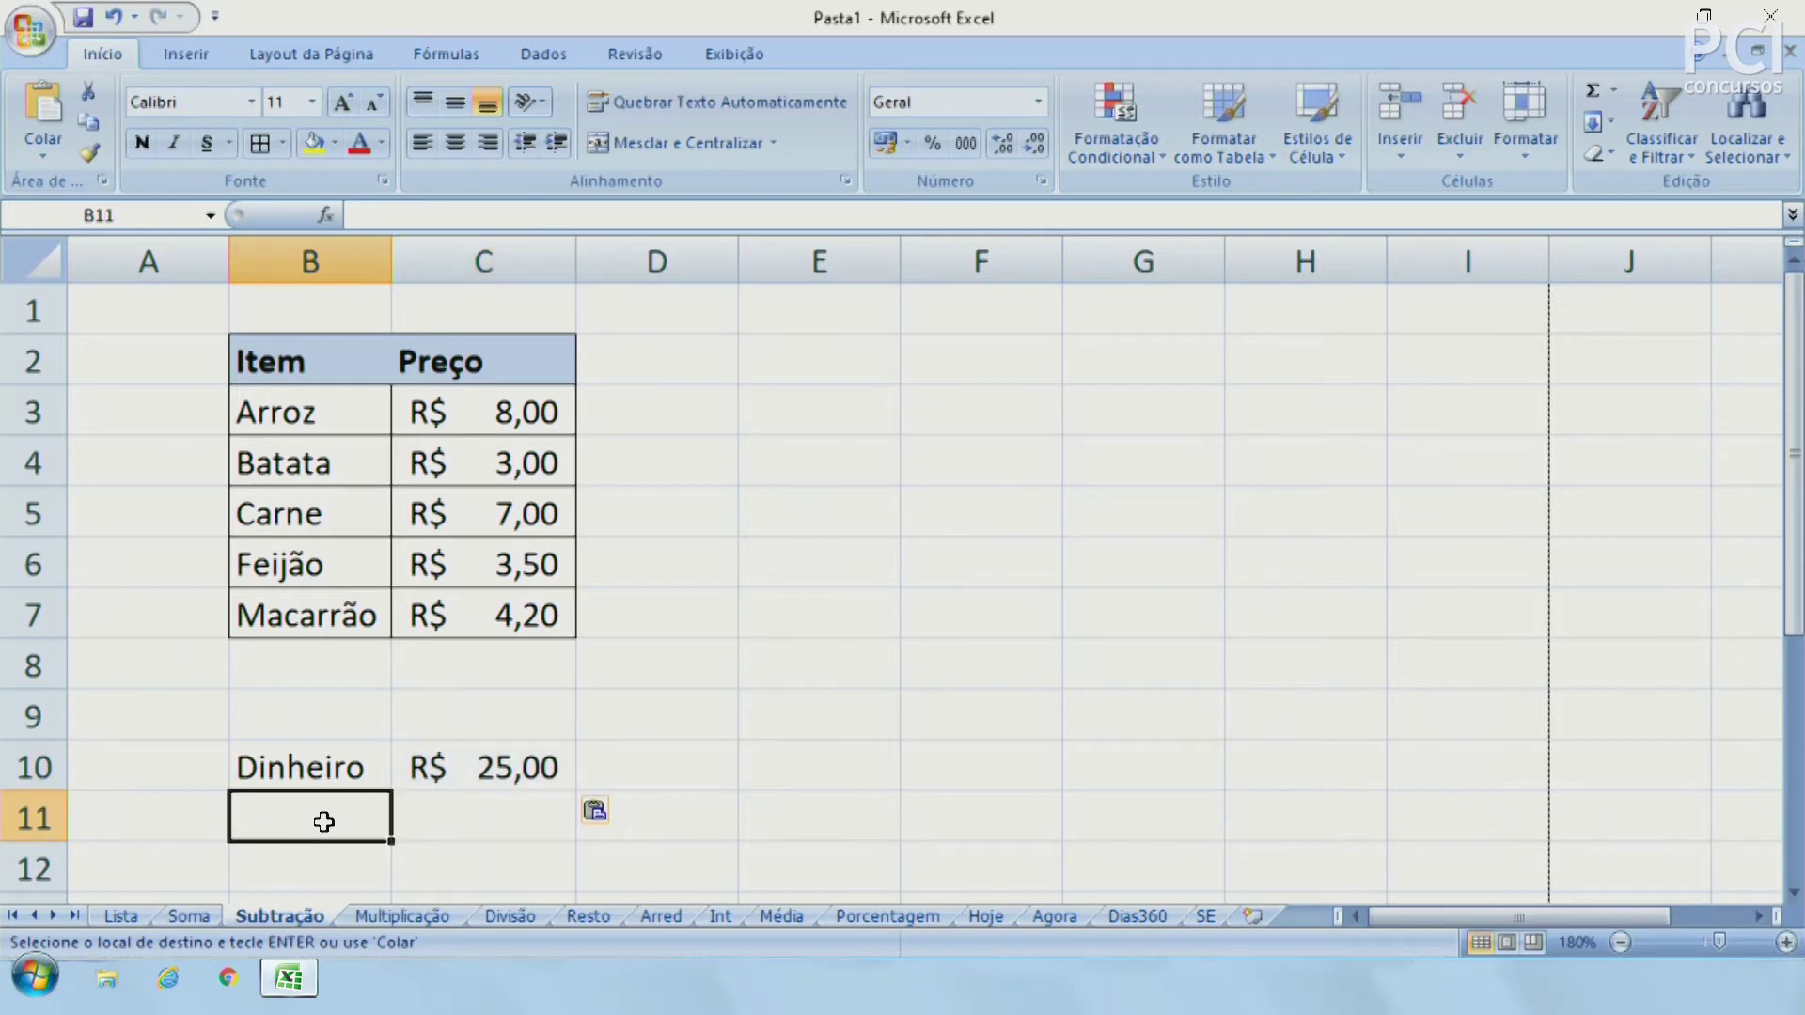
{"action": "type", "text": "tROCO"}
{"action": "key", "text": "BackSpace"}
{"action": "key", "text": "BackSpace"}
{"action": "key", "text": "BackSpace"}
{"action": "key", "text": "BackSpace"}
{"action": "key", "text": "BackSpace"}
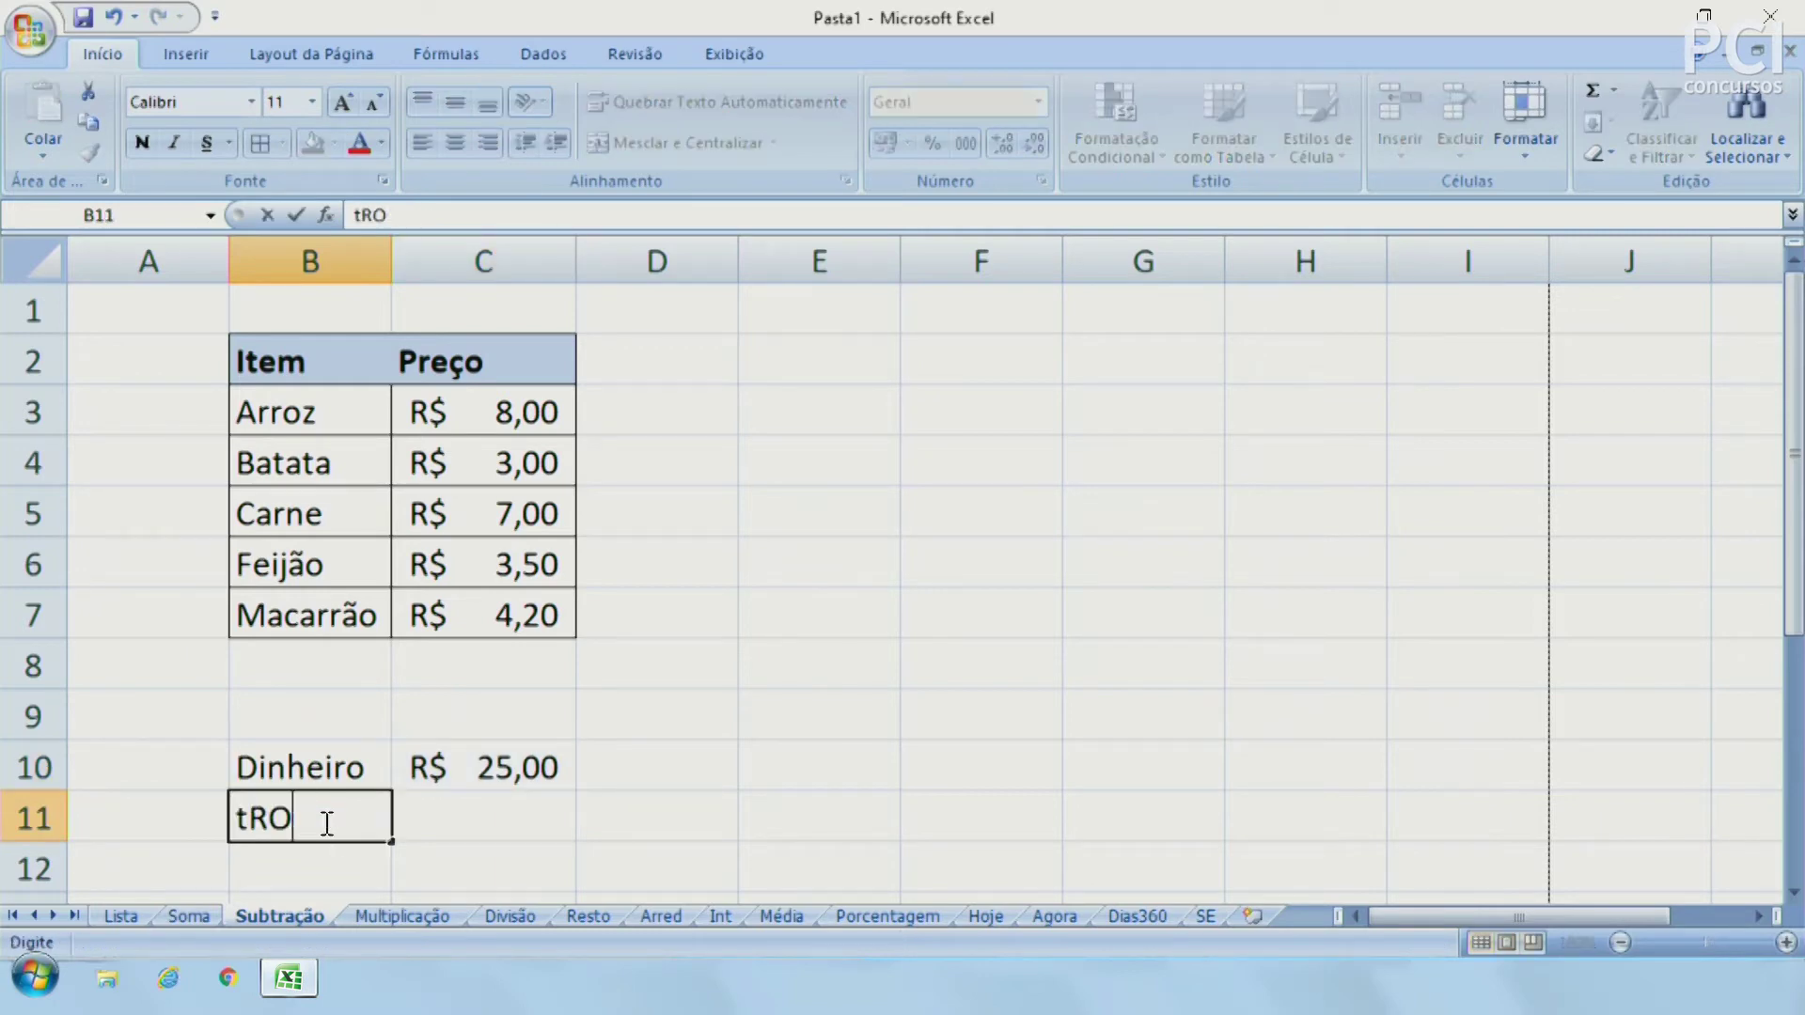
{"action": "type", "text": "Troco"}
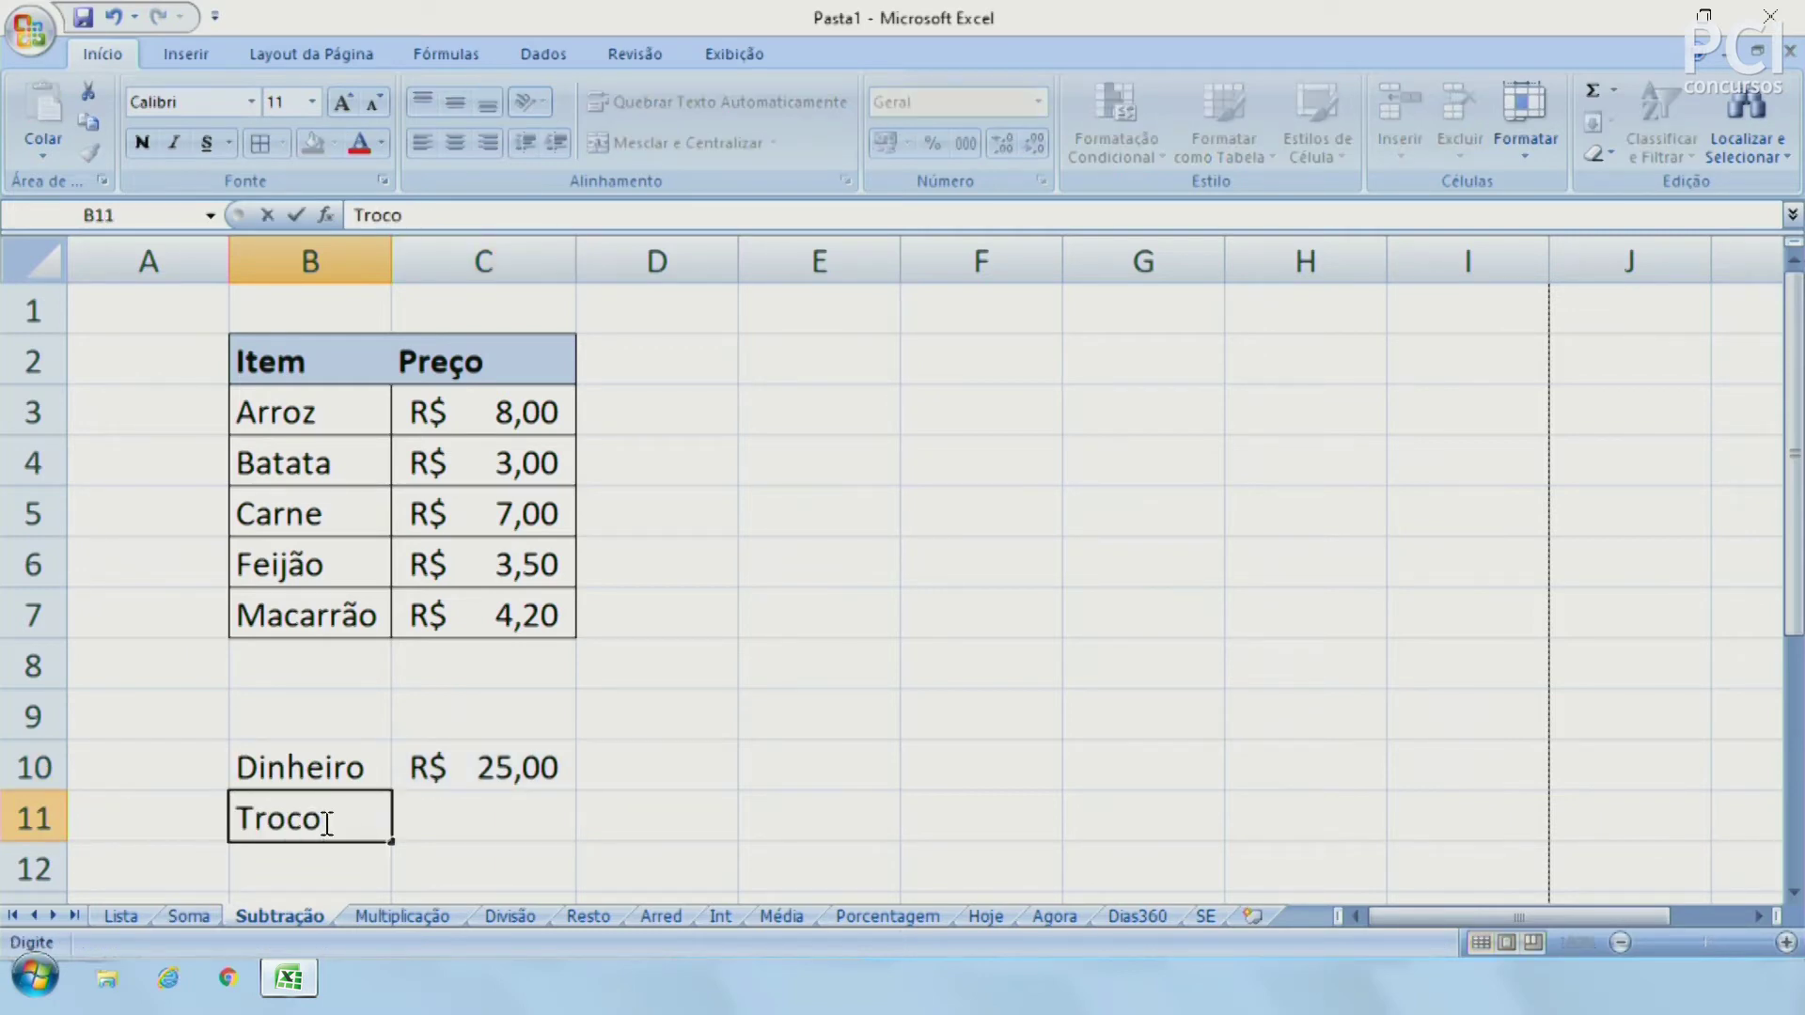
{"action": "key", "text": "Return"}
{"action": "left_click", "coordinate": [598, 703]}
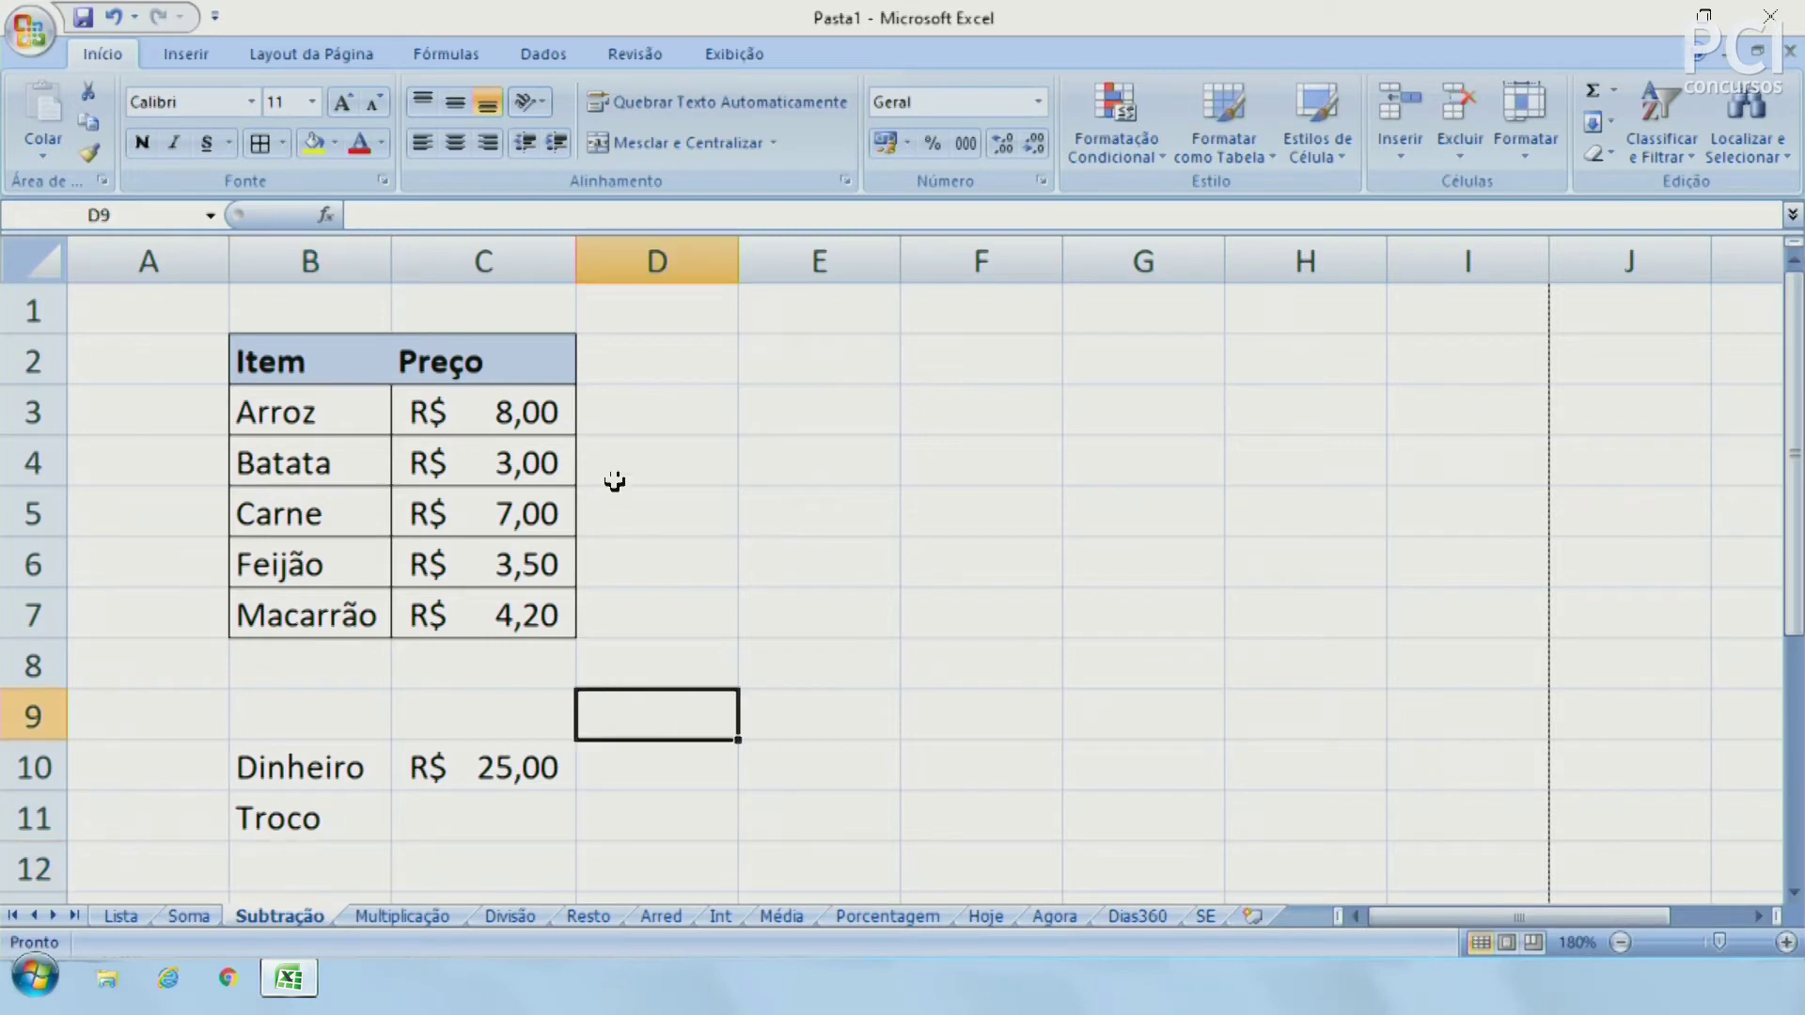
Total the prices in C3:C7 of the Subtração sheet with AutoSum in cell C8
{"action": "left_click", "coordinate": [489, 650]}
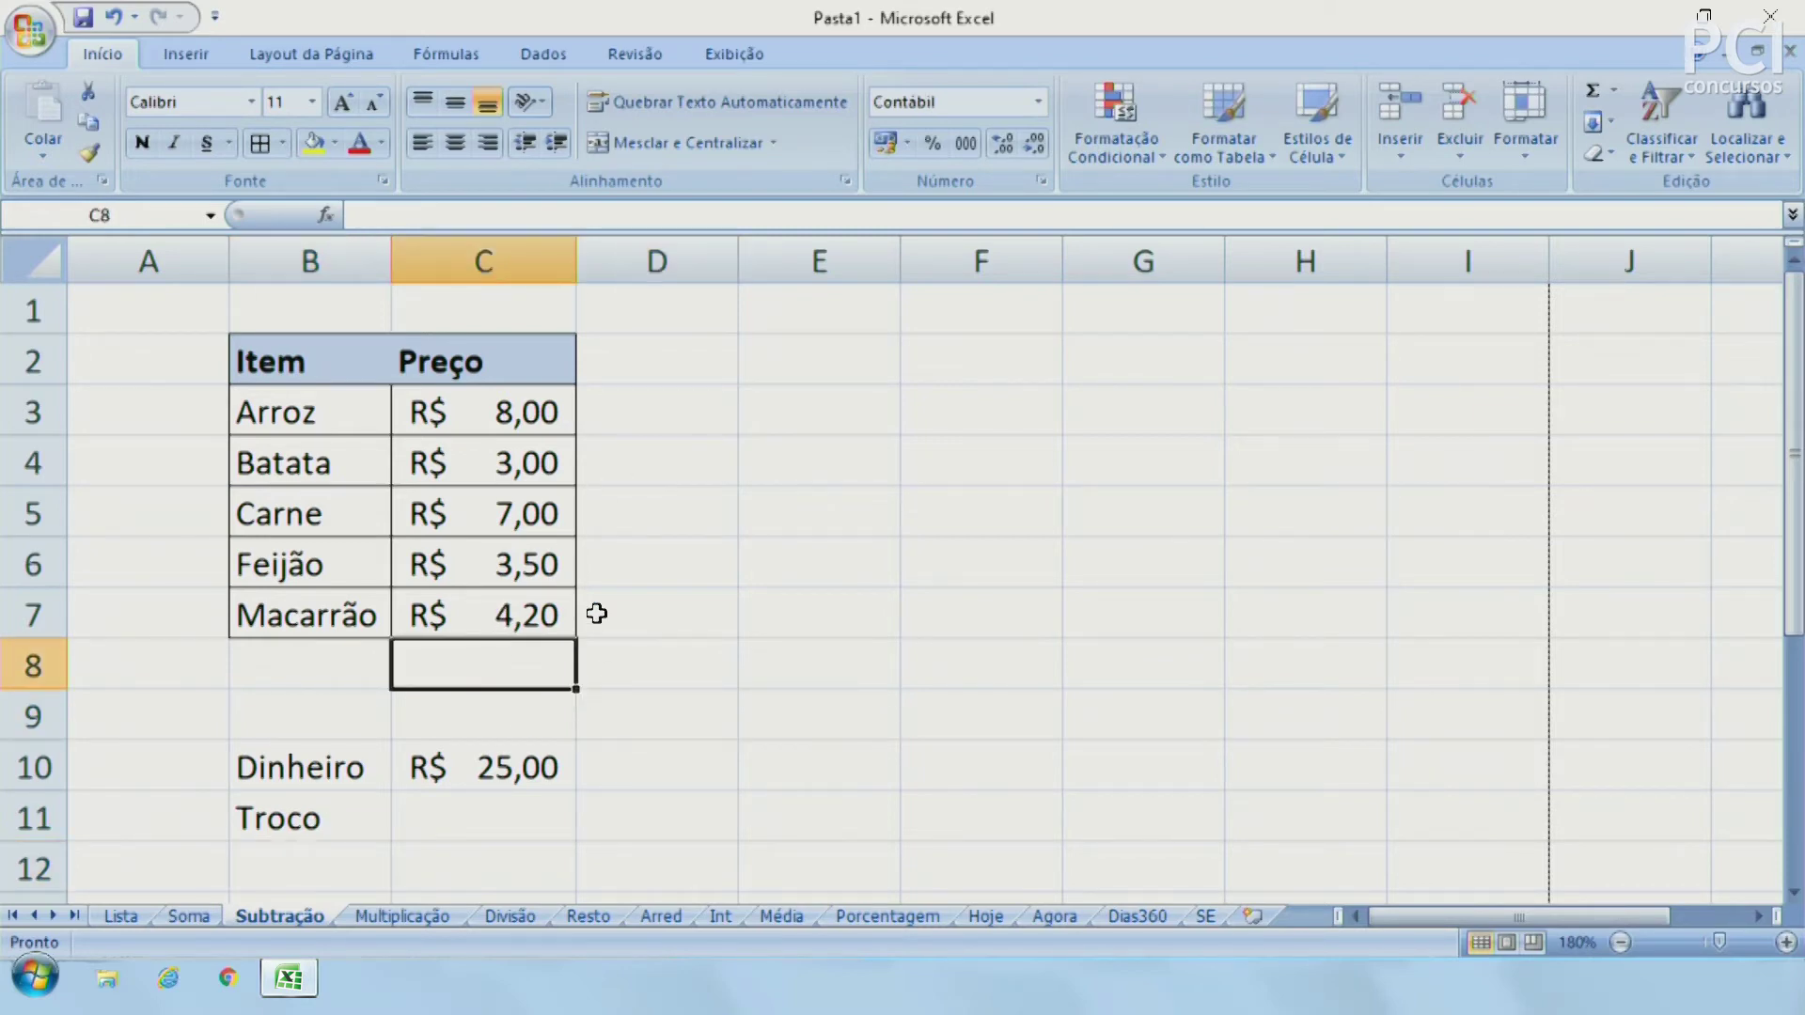
{"action": "left_click", "coordinate": [1591, 94]}
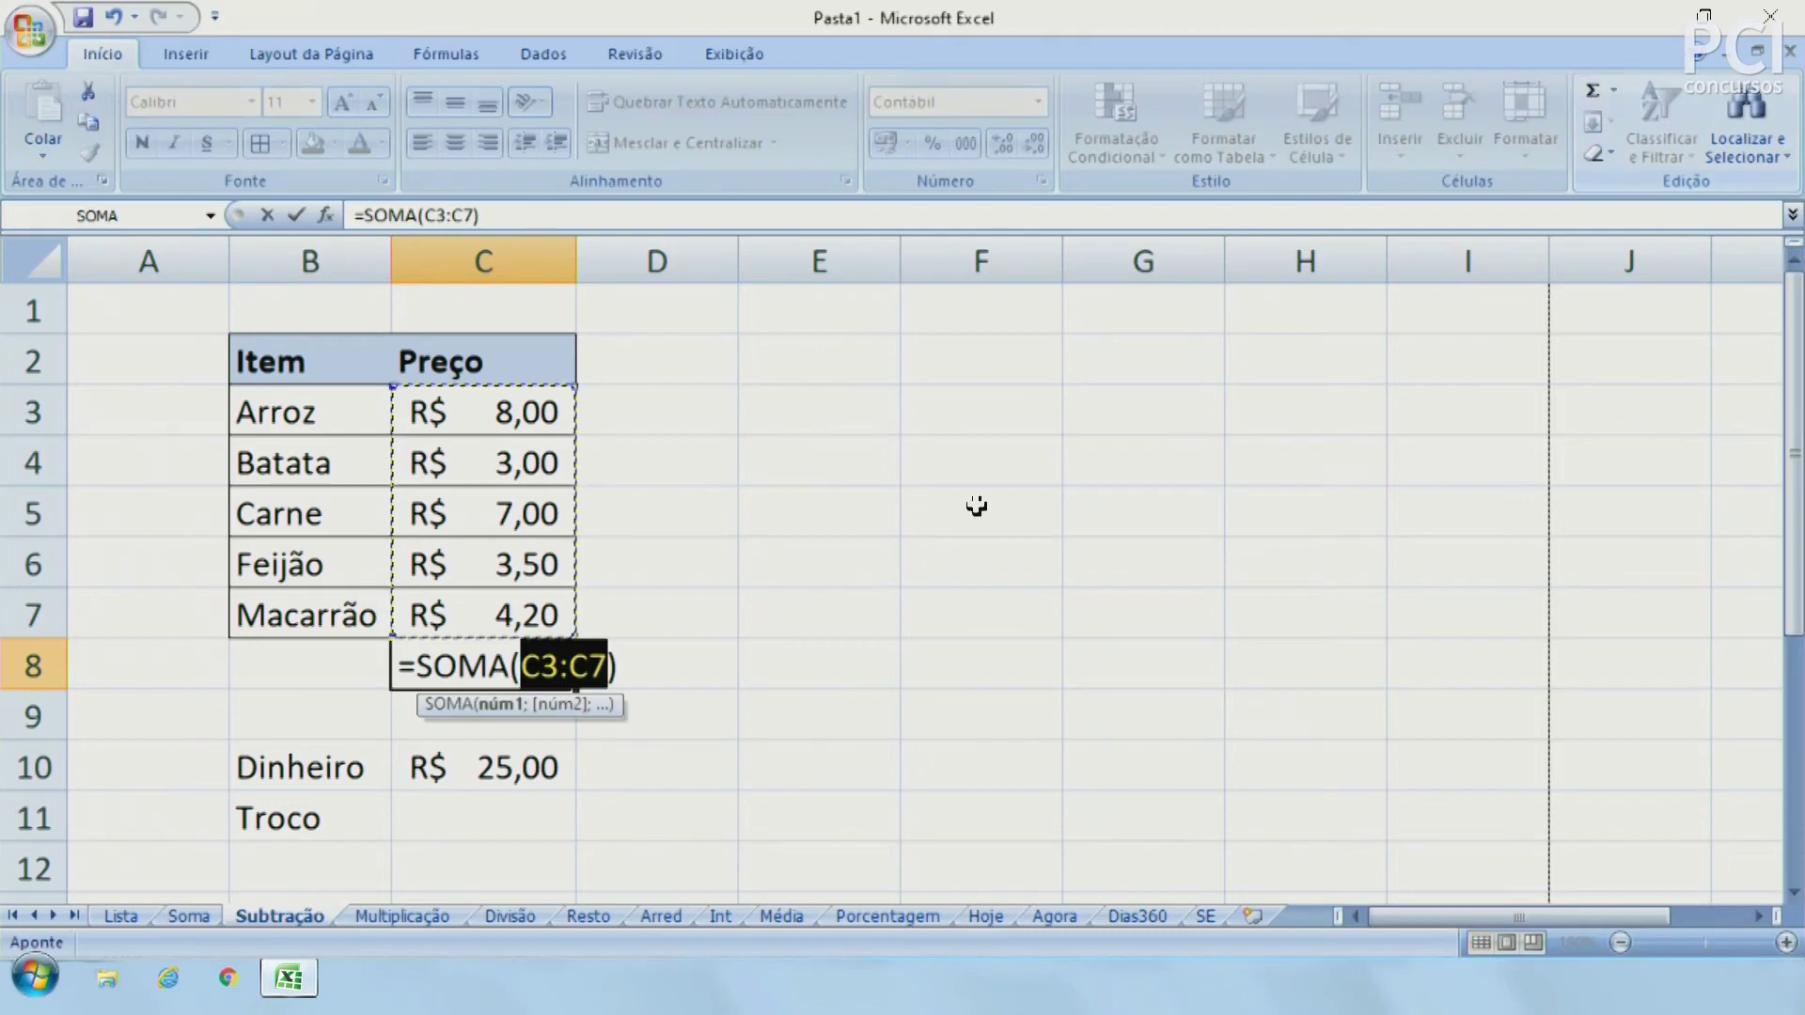
{"action": "key", "text": "Return"}
{"action": "left_click", "coordinate": [796, 592]}
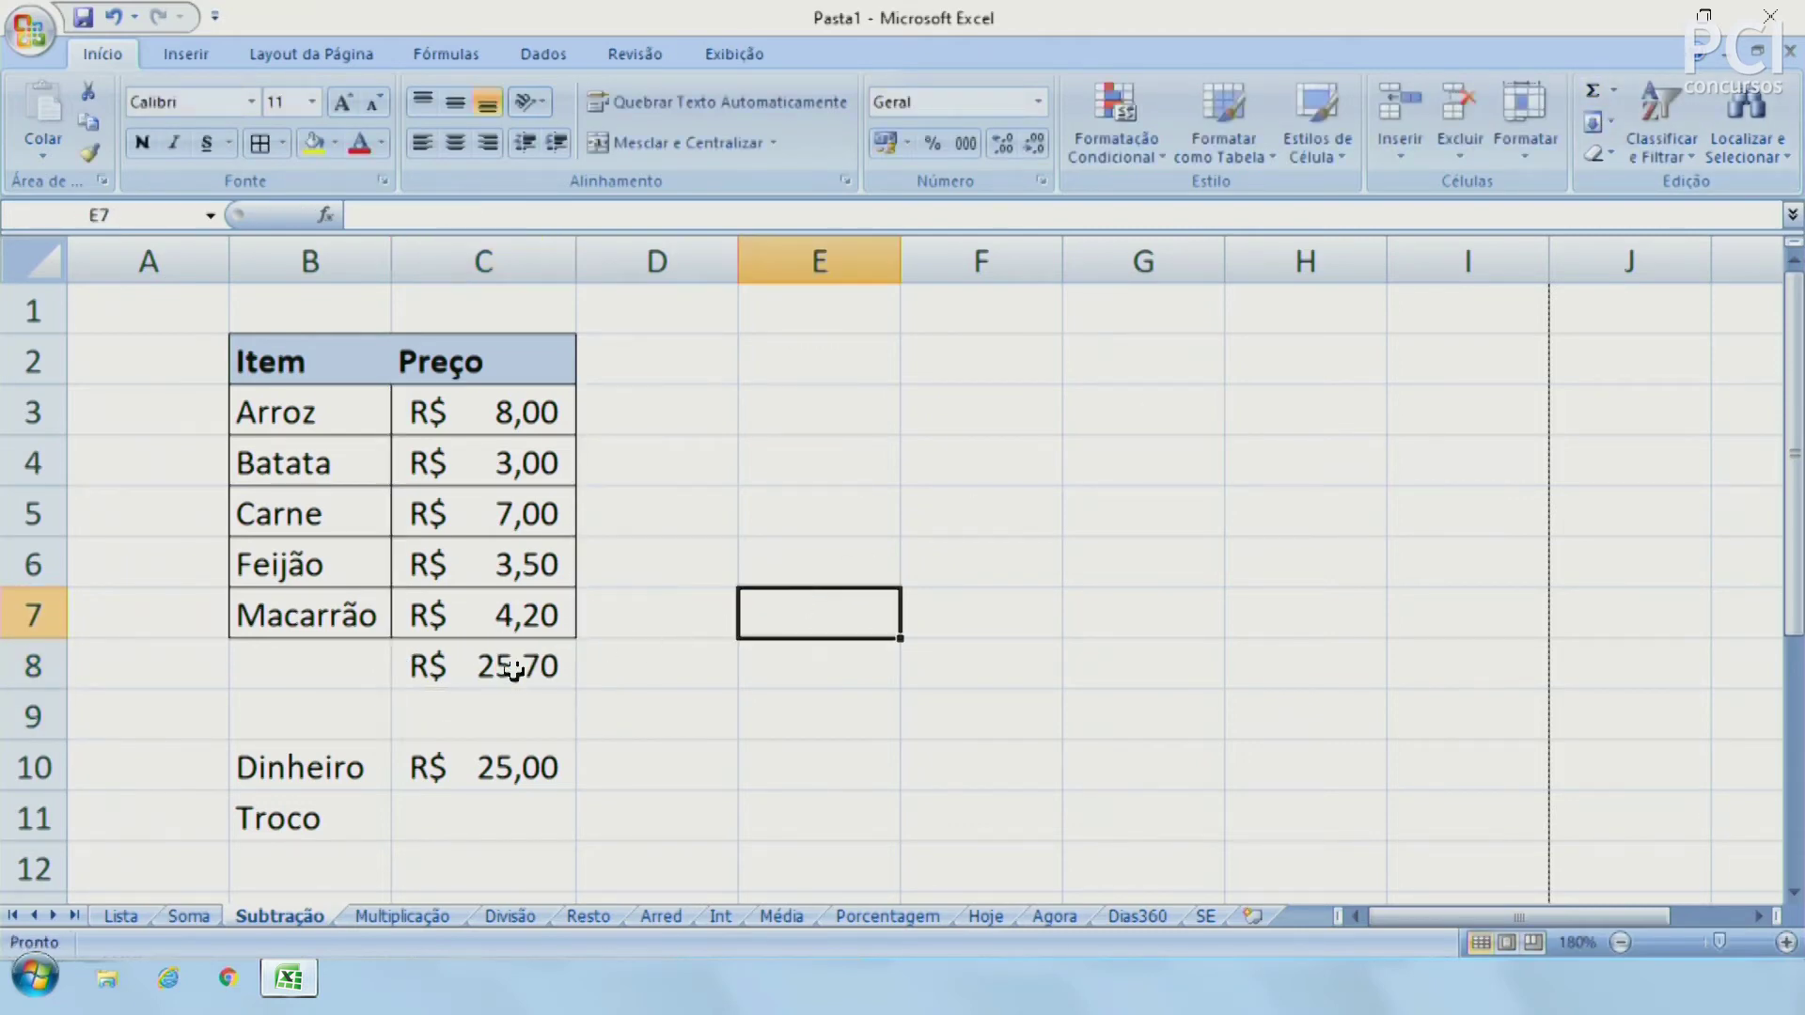
Calculate the change in cell C11 with the formula =C10-C8, subtracting the price total from the available money
{"action": "left_click", "coordinate": [543, 825]}
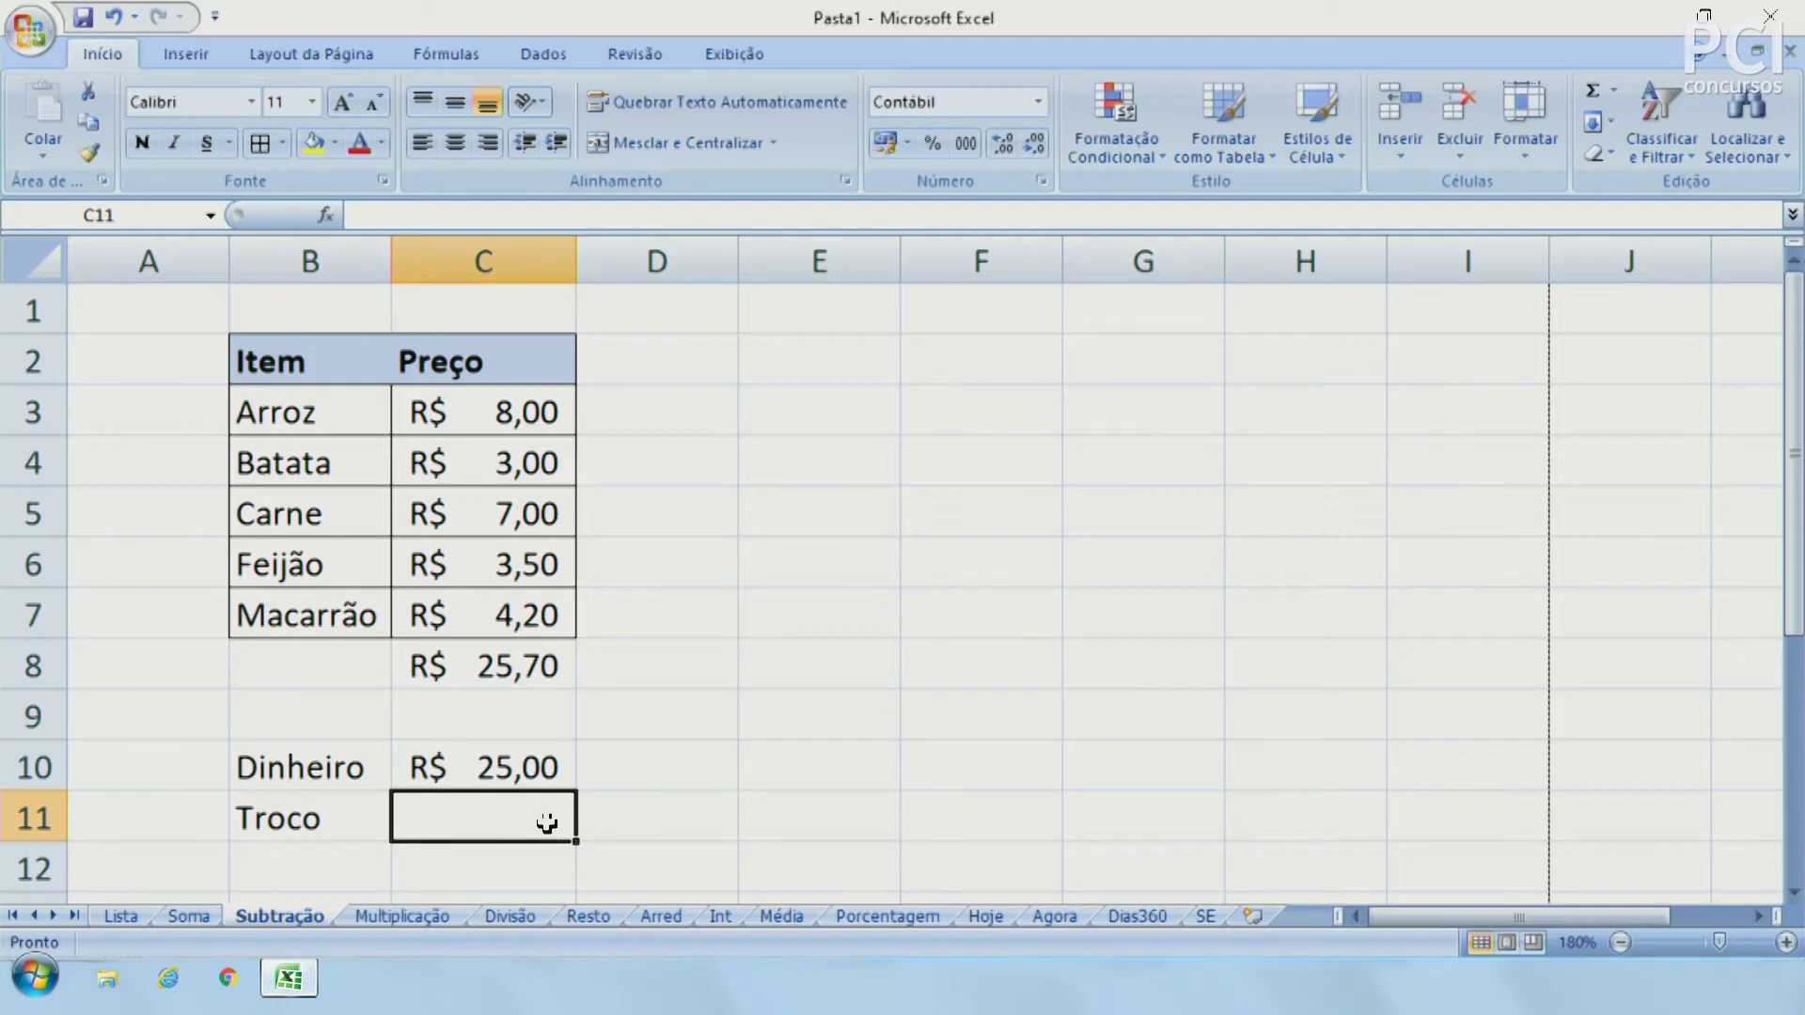
{"action": "type", "text": "="}
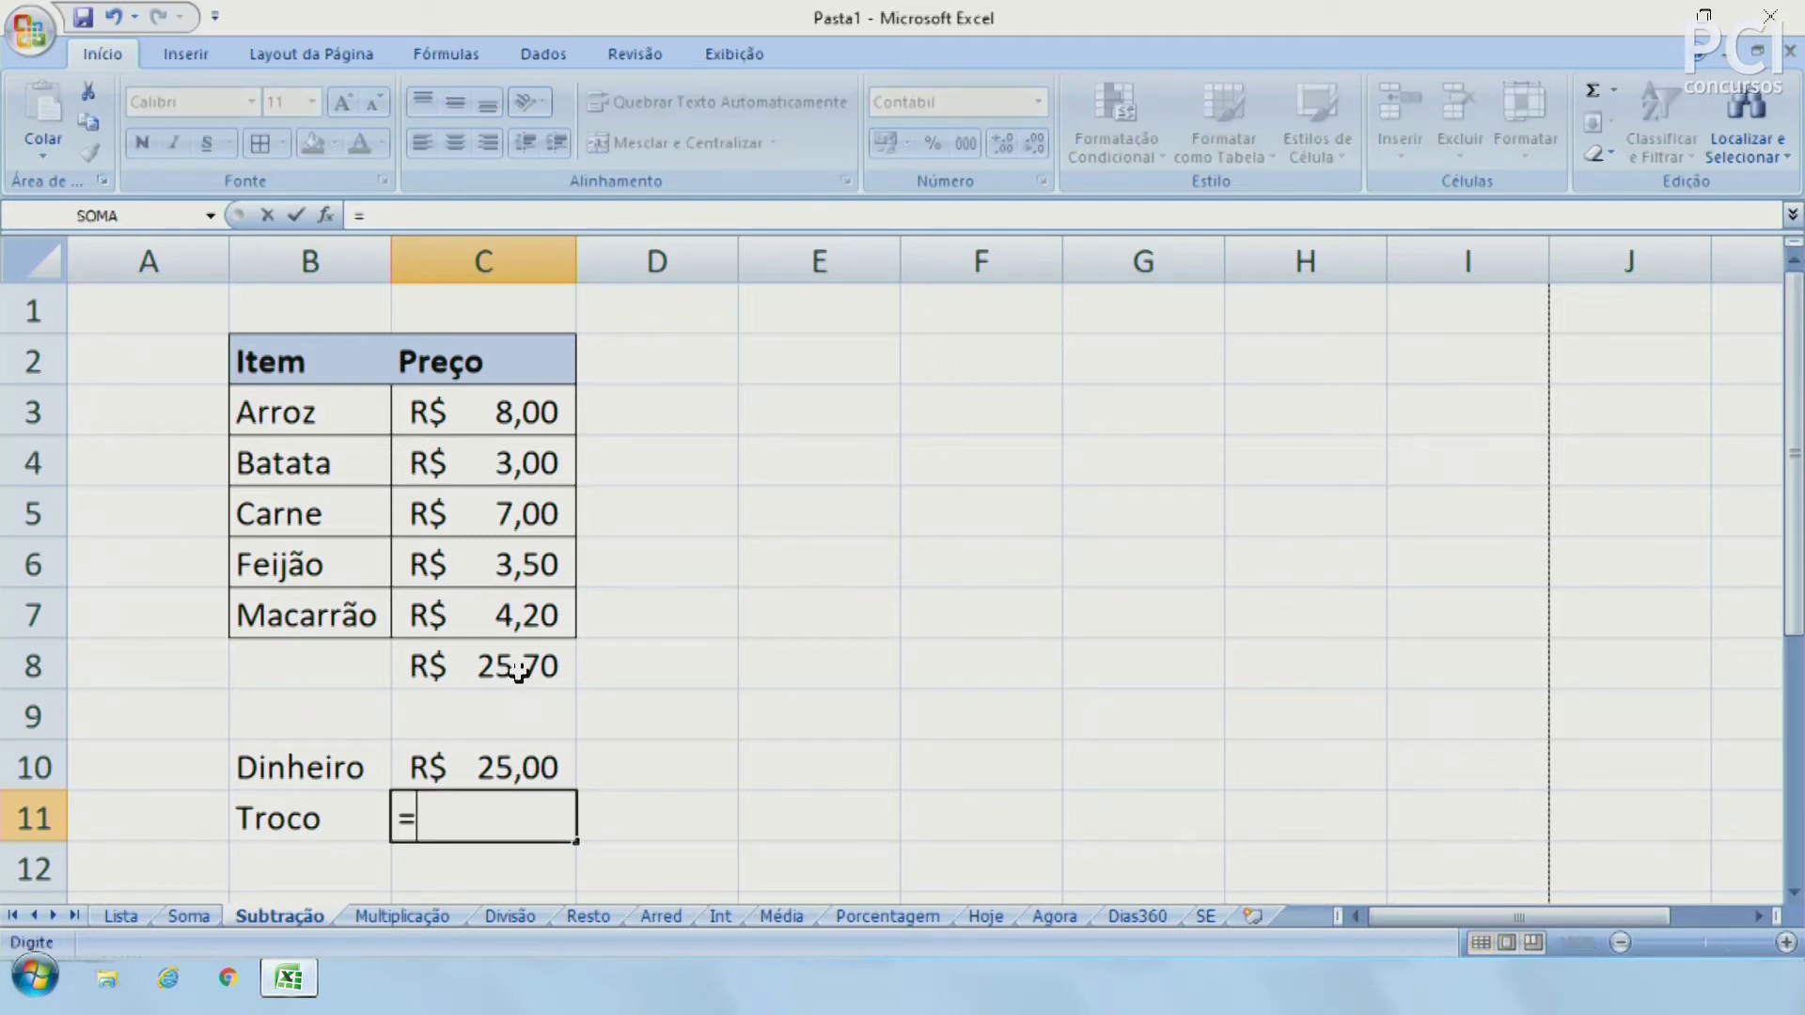
{"action": "left_click", "coordinate": [478, 769]}
{"action": "type", "text": "-"}
{"action": "left_click", "coordinate": [512, 667]}
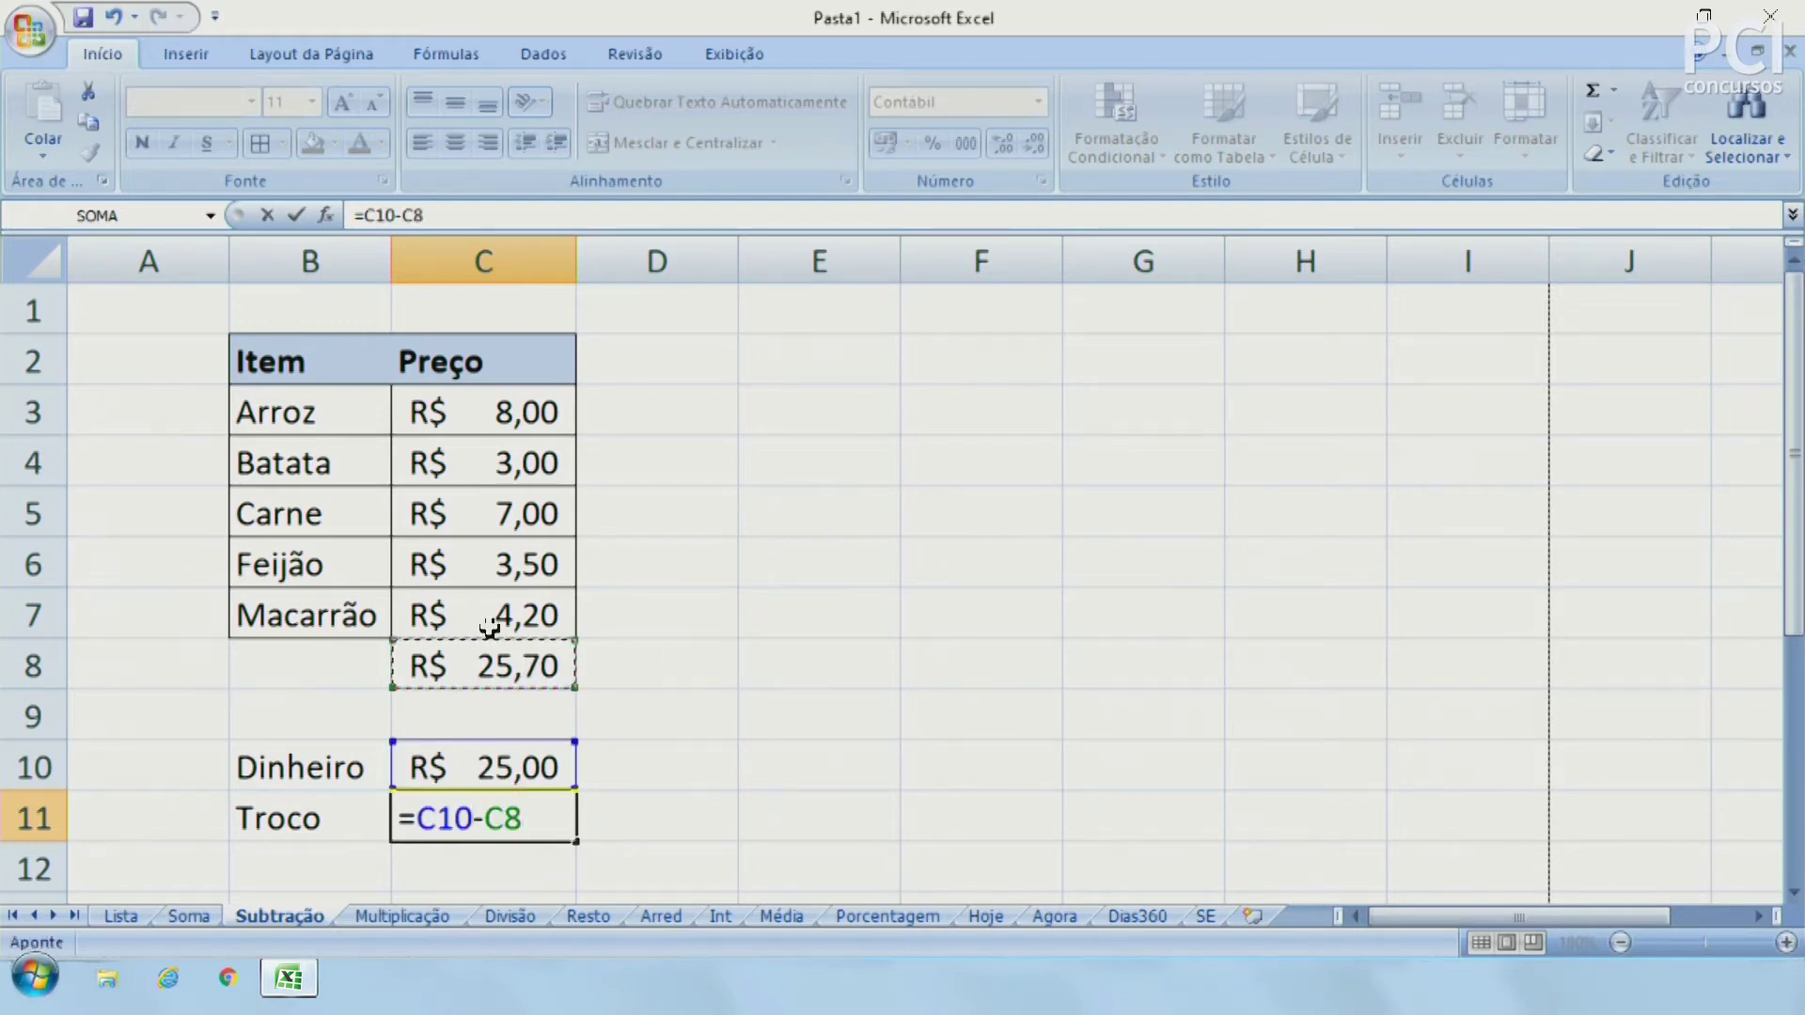
{"action": "key", "text": "Return"}
{"action": "left_click", "coordinate": [749, 725]}
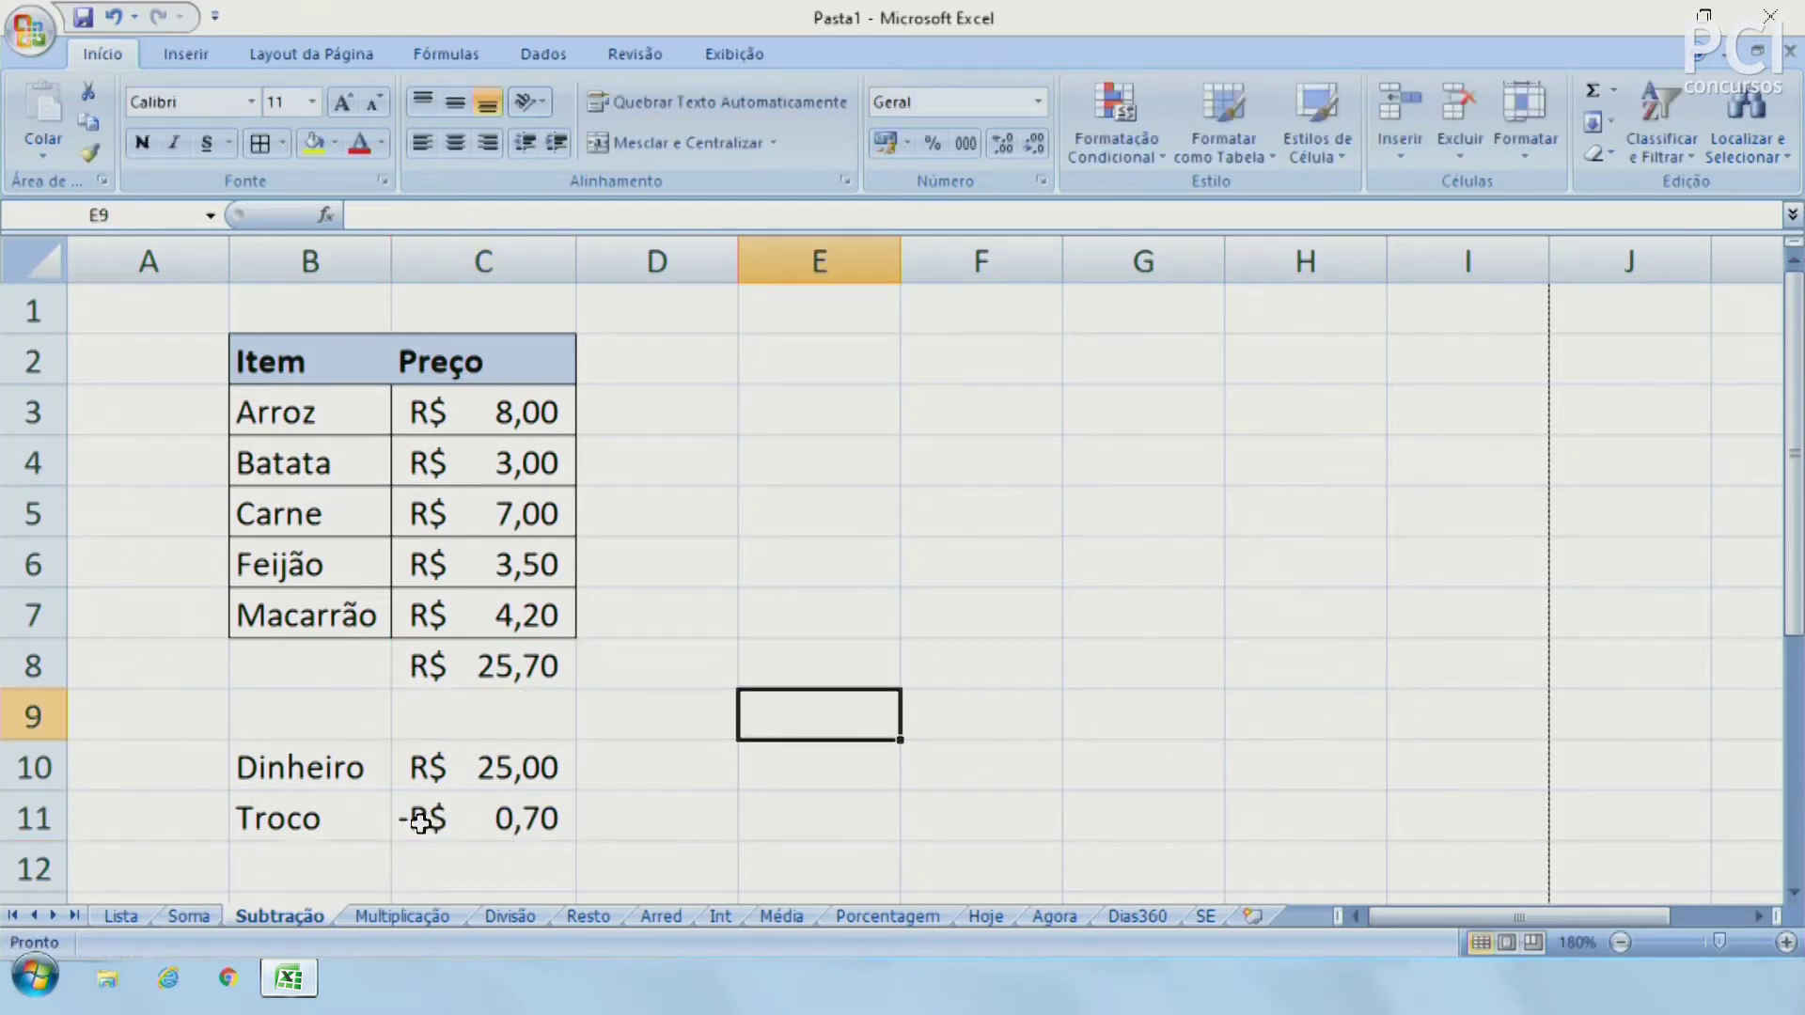
Examine the Troco formula in cell C11, the Dinheiro amount in C10 and the Macarrão price in C7
{"action": "left_click", "coordinate": [421, 821]}
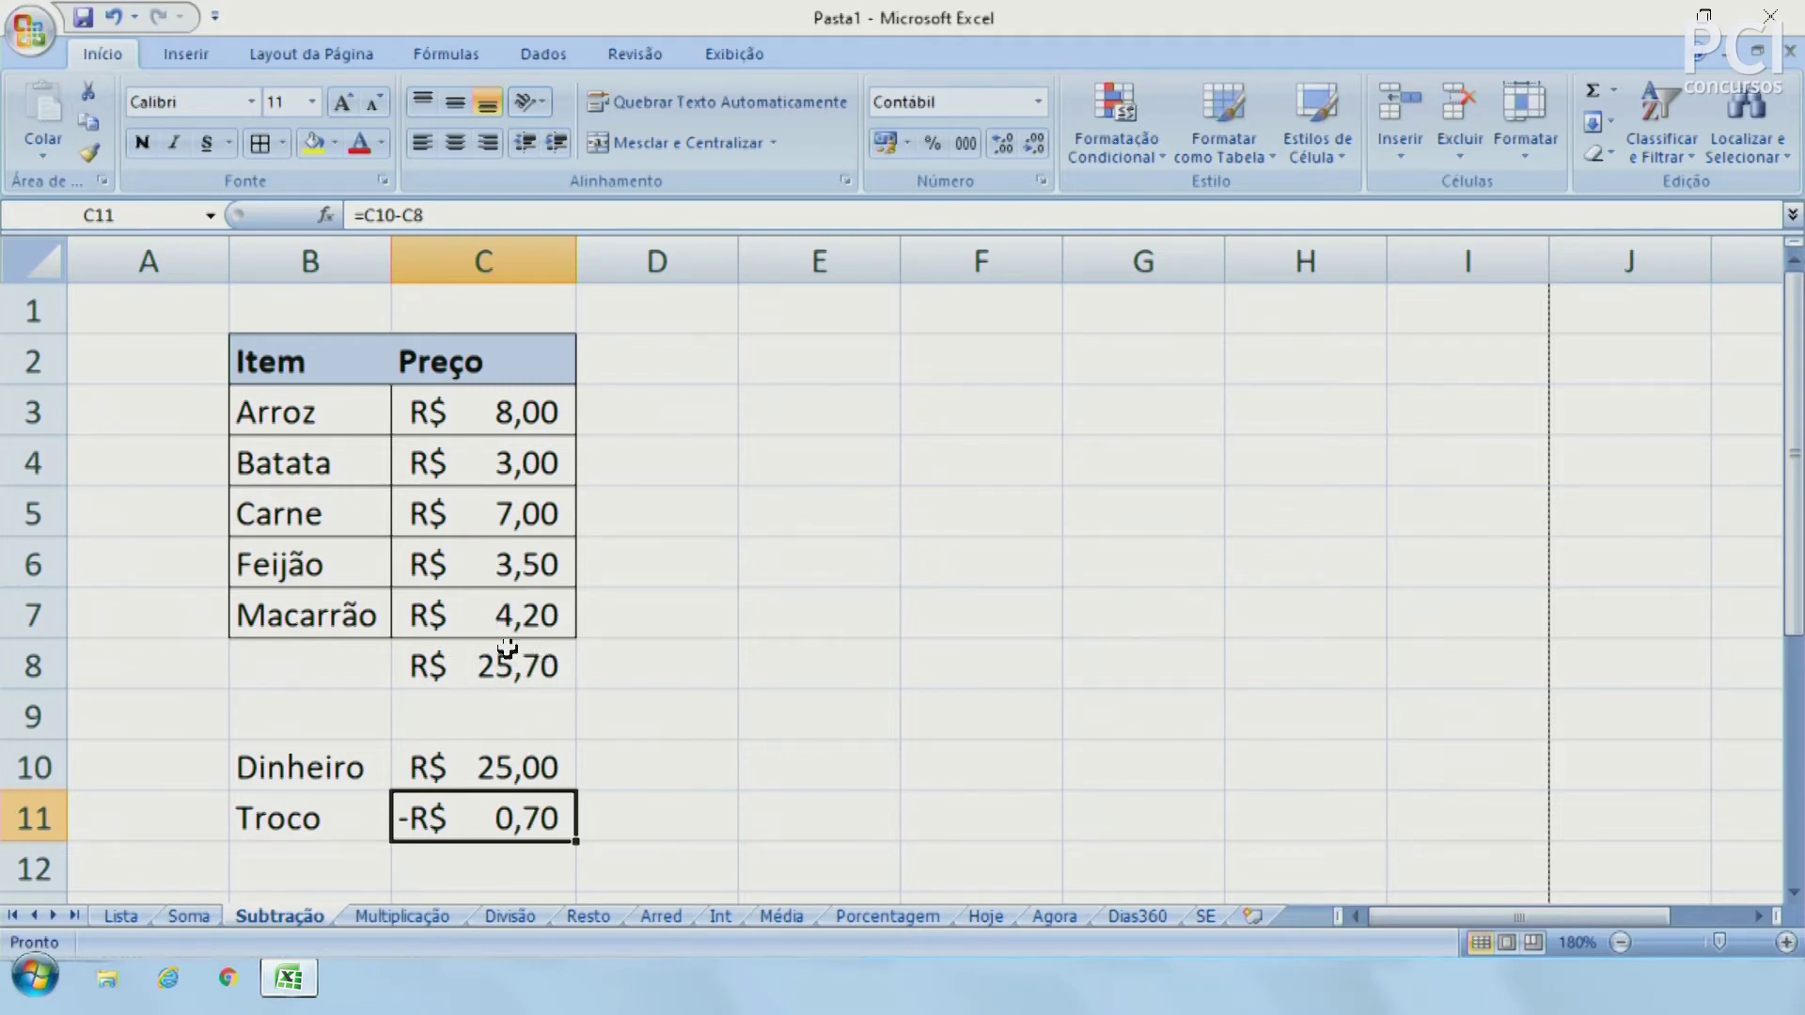
{"action": "left_click", "coordinate": [531, 776]}
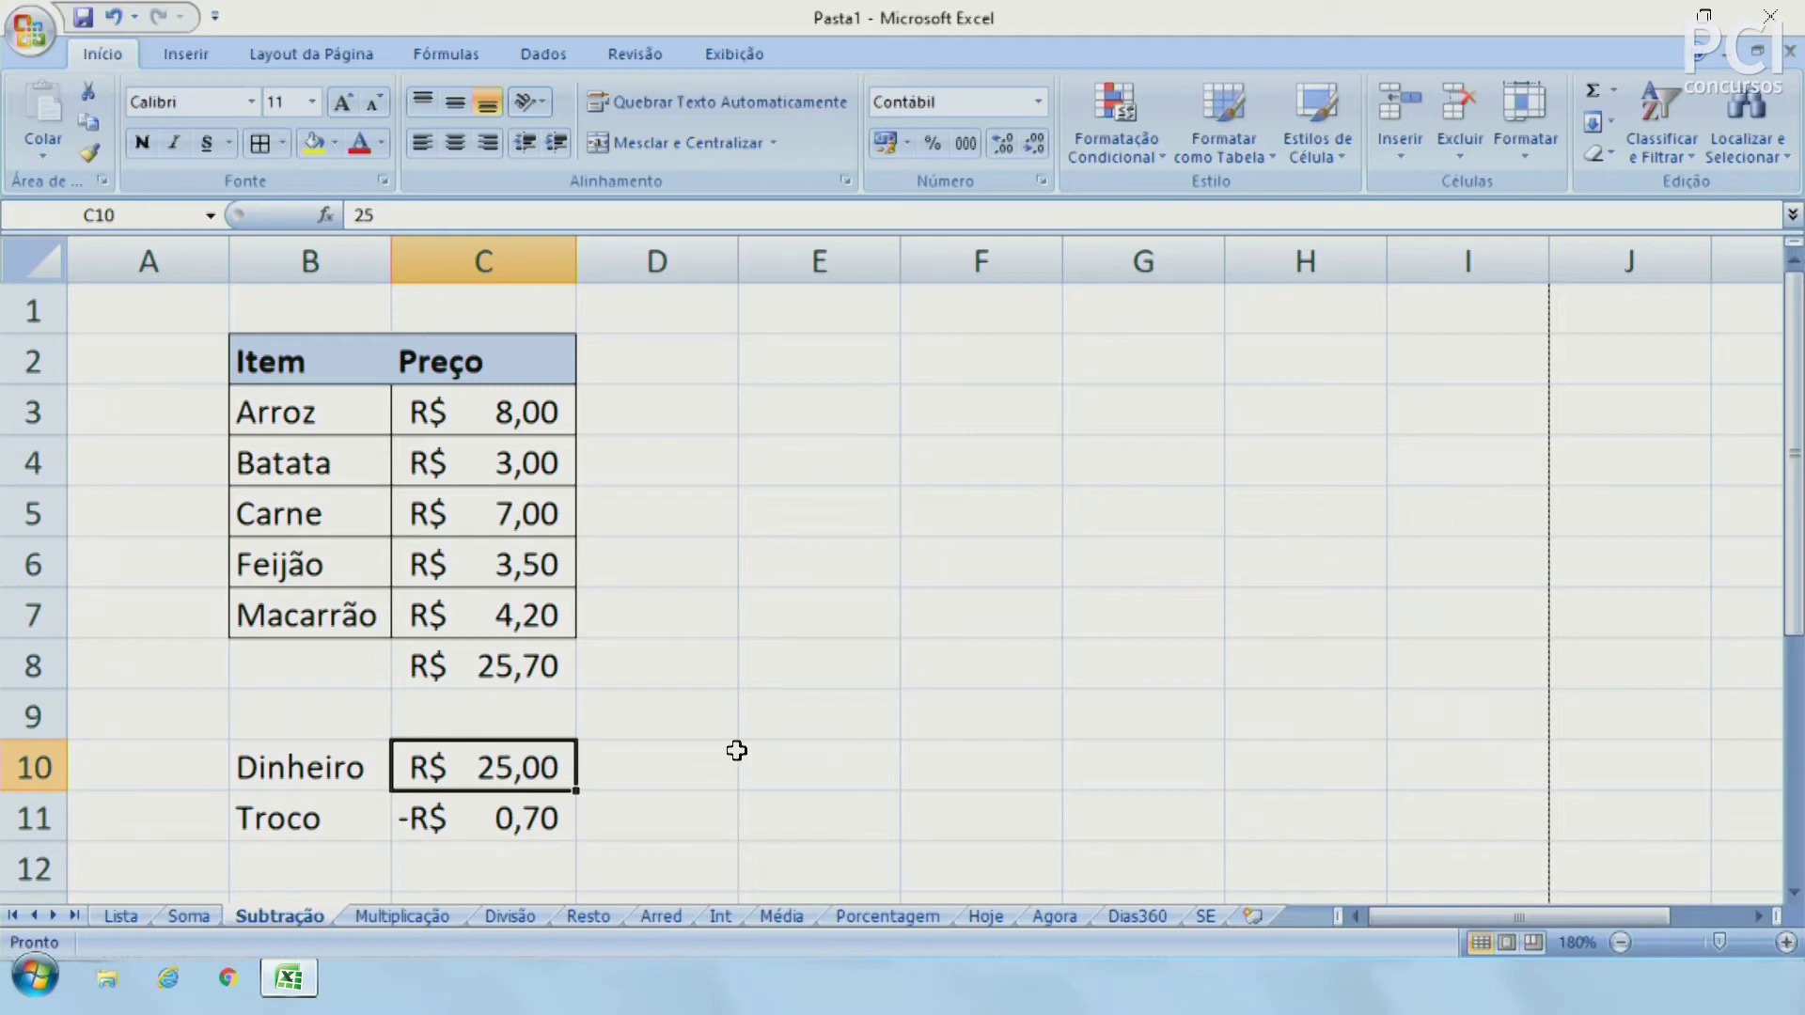
{"action": "left_click", "coordinate": [821, 737]}
{"action": "left_click", "coordinate": [517, 609]}
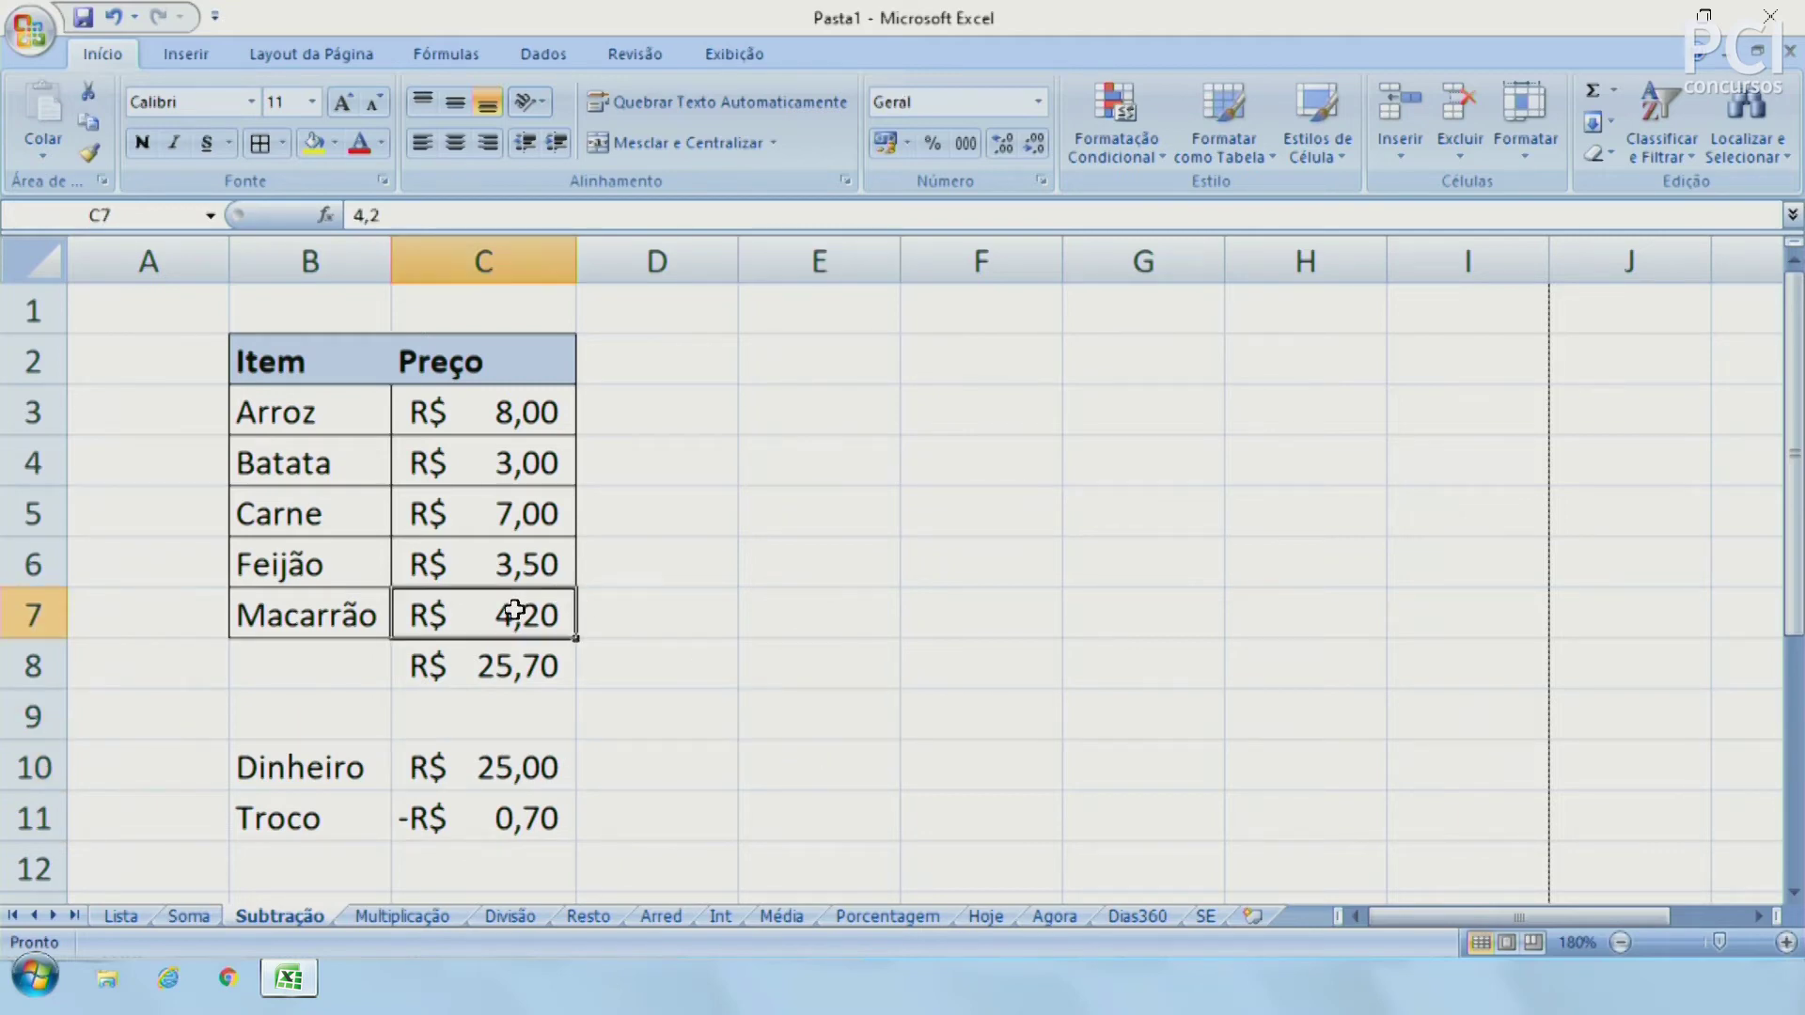
Set the Macarrão price in cell C7 to 3,5 and check the Troco formula in C11
{"action": "type", "text": "3,5"}
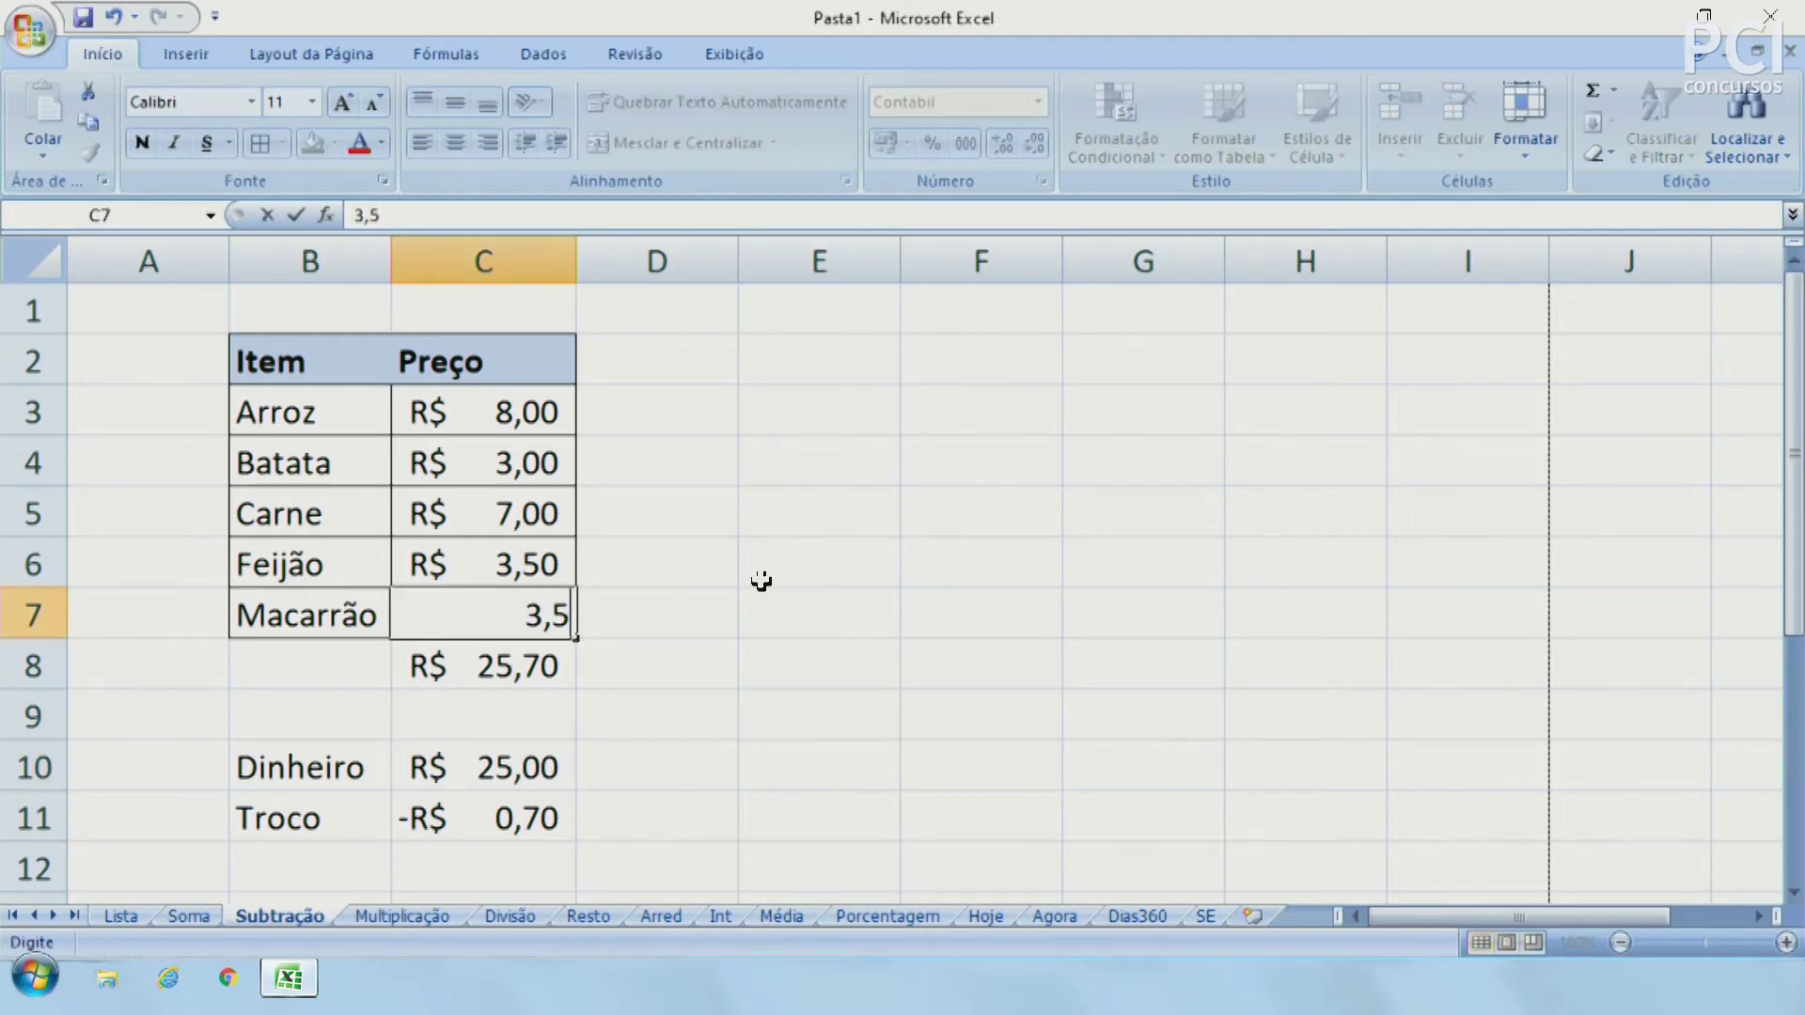
{"action": "key", "text": "Return"}
{"action": "left_click", "coordinate": [762, 581]}
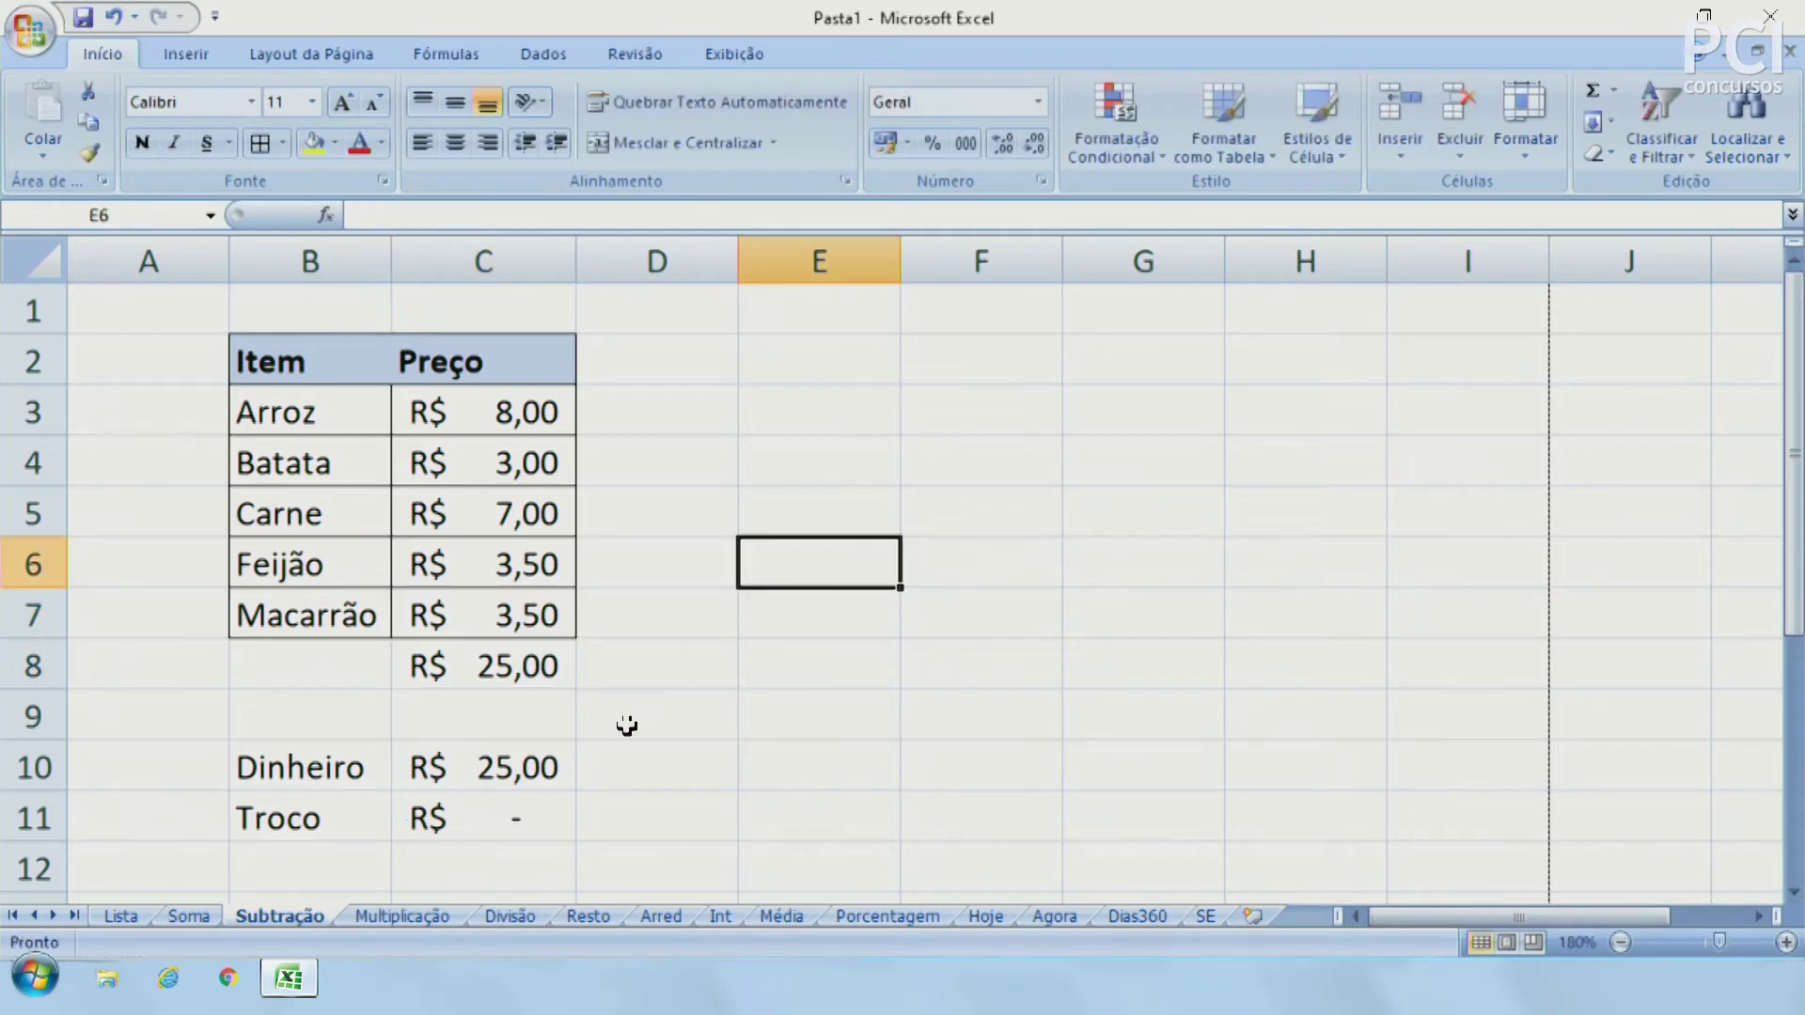
{"action": "left_click", "coordinate": [520, 821]}
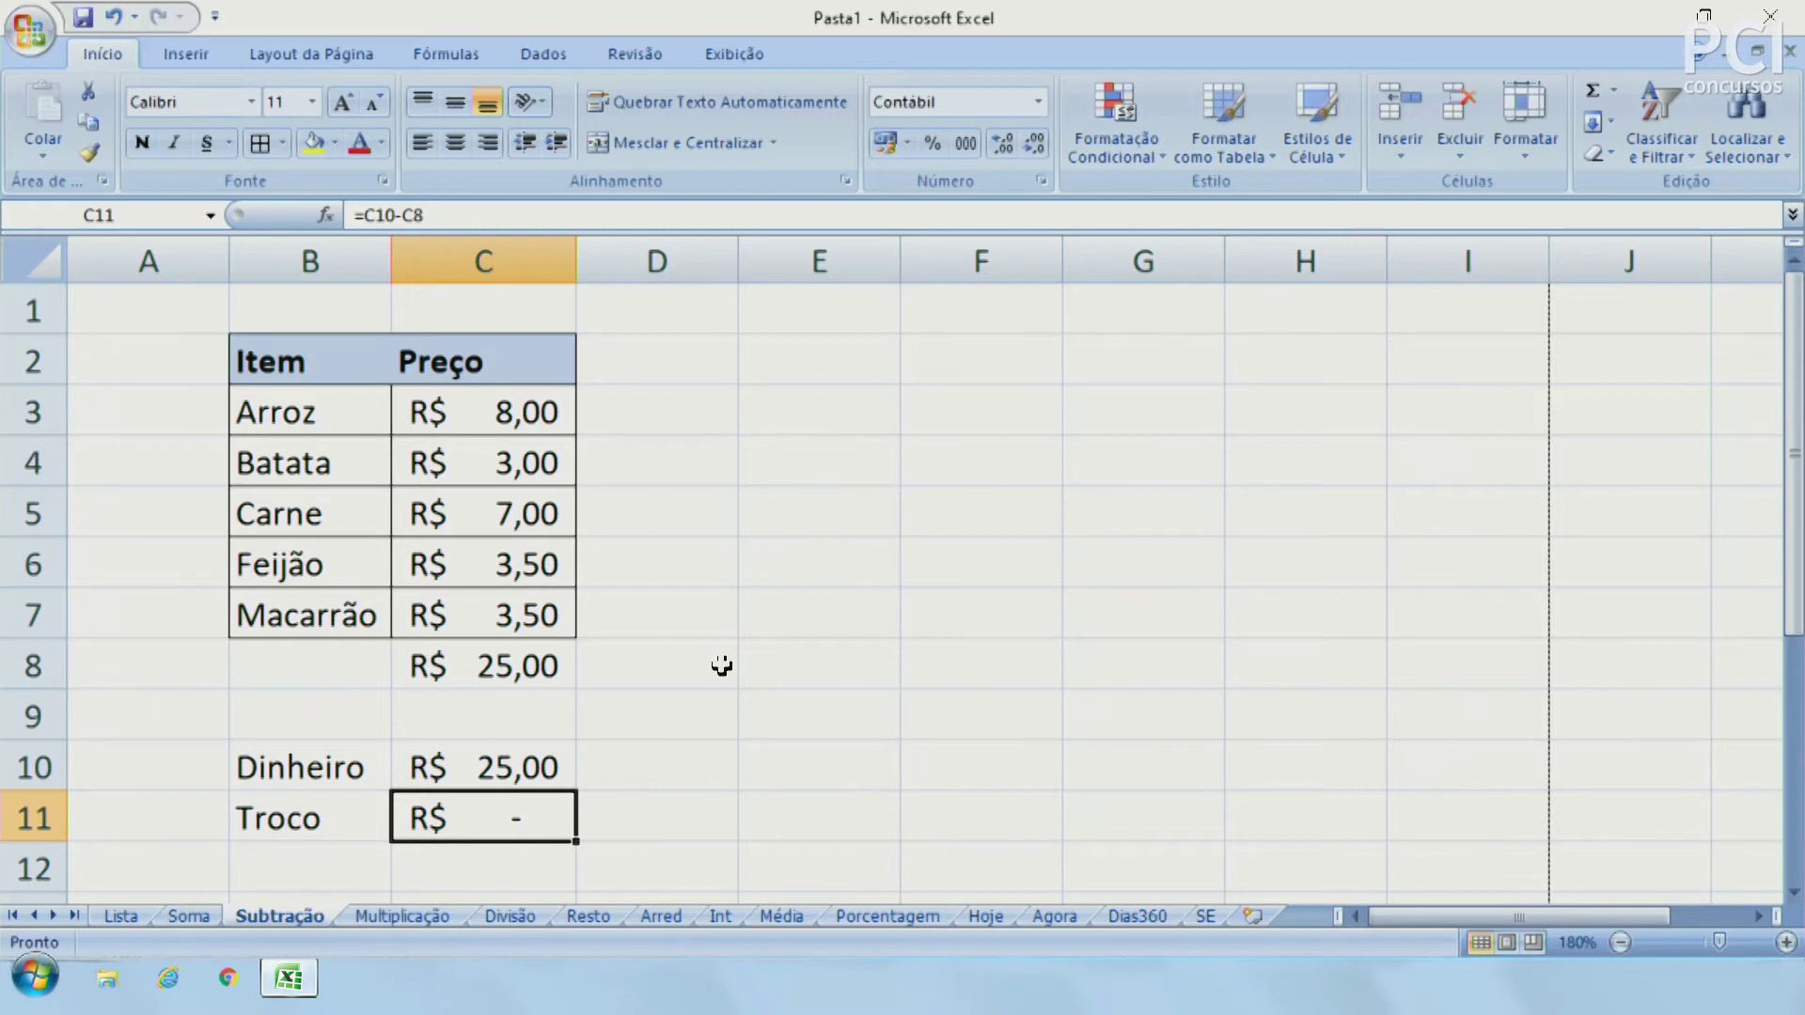
Clear the Batata price in cell C4 and review the references of the Troco formula in C11
{"action": "left_click", "coordinate": [526, 459]}
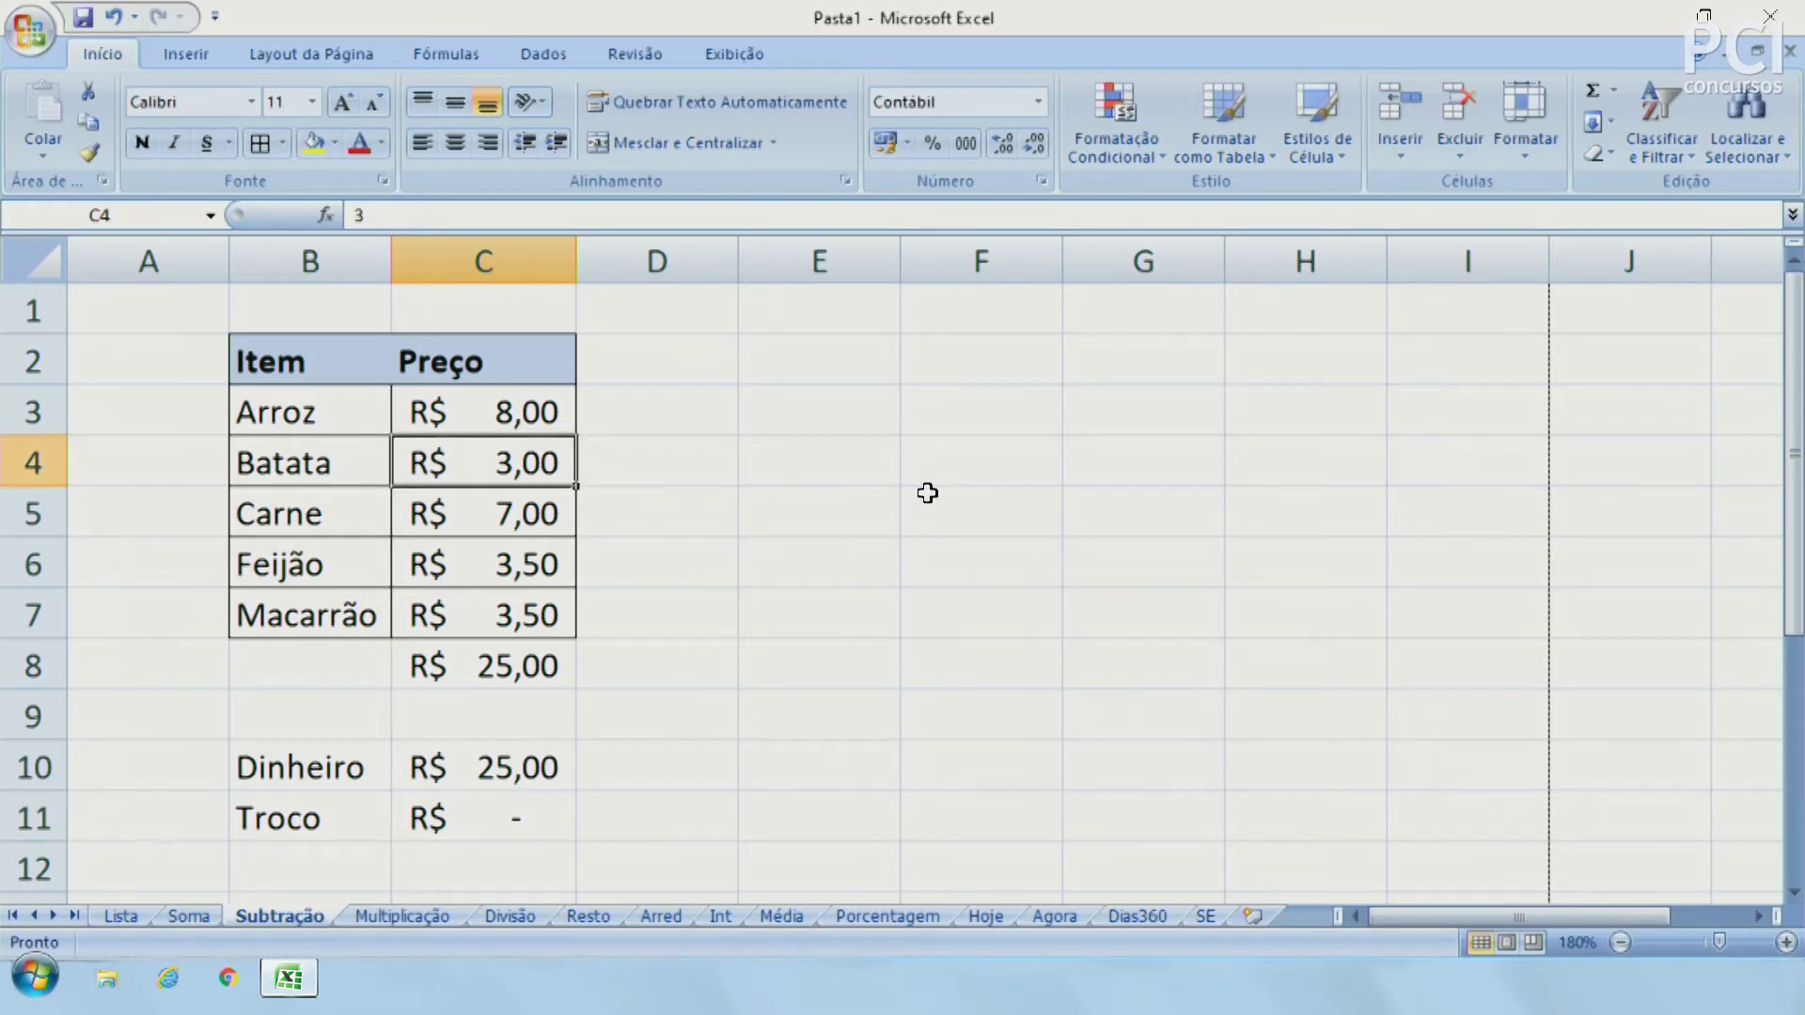
{"action": "key", "text": "Delete"}
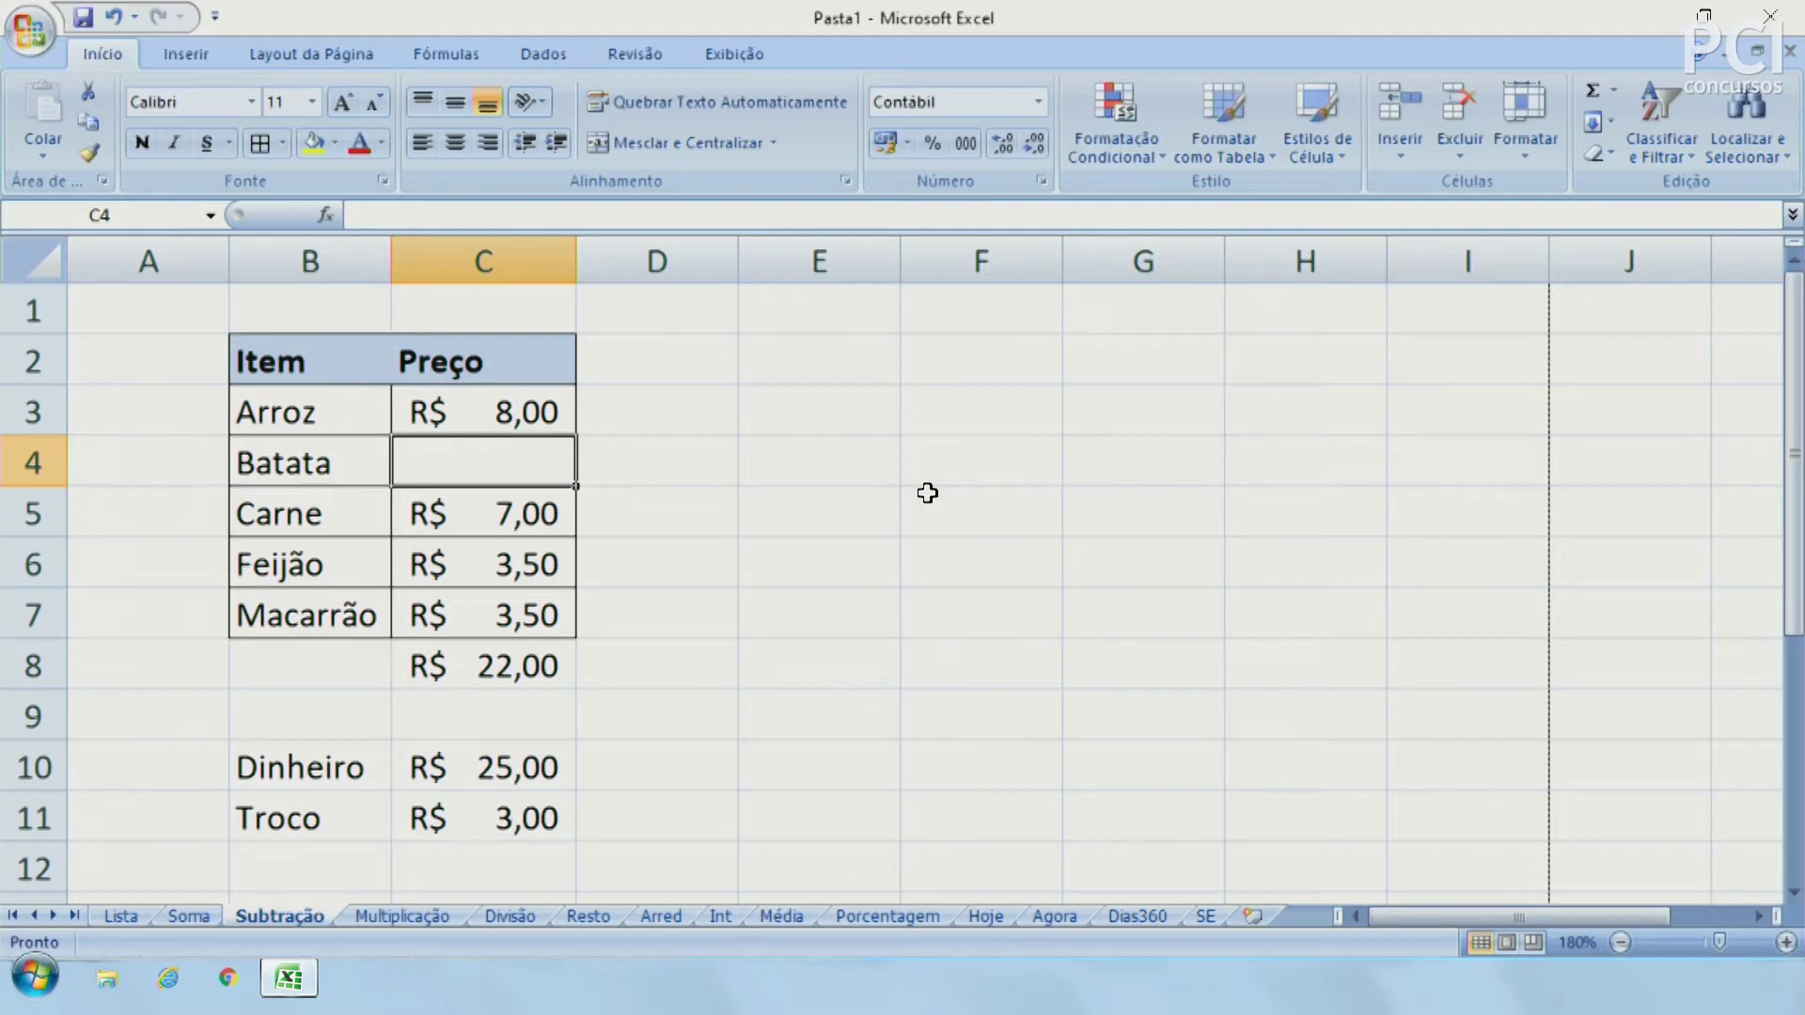
{"action": "left_click", "coordinate": [484, 814]}
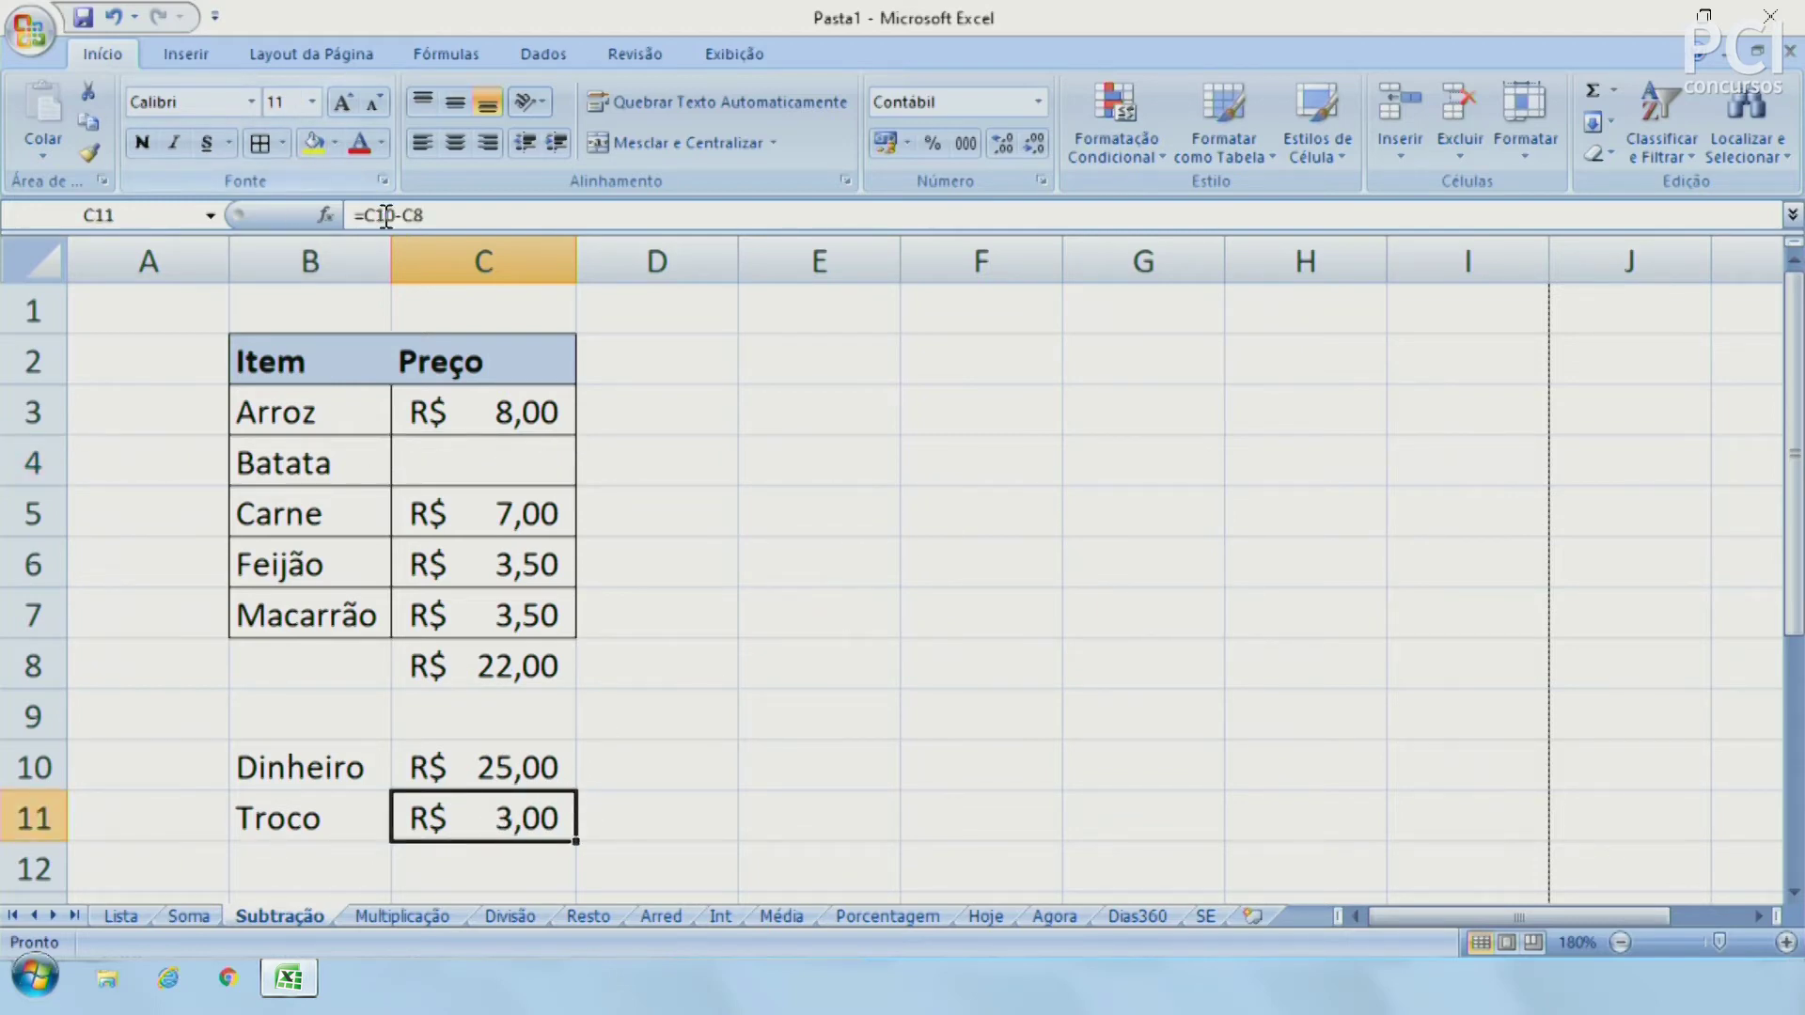
{"action": "left_click", "coordinate": [420, 215]}
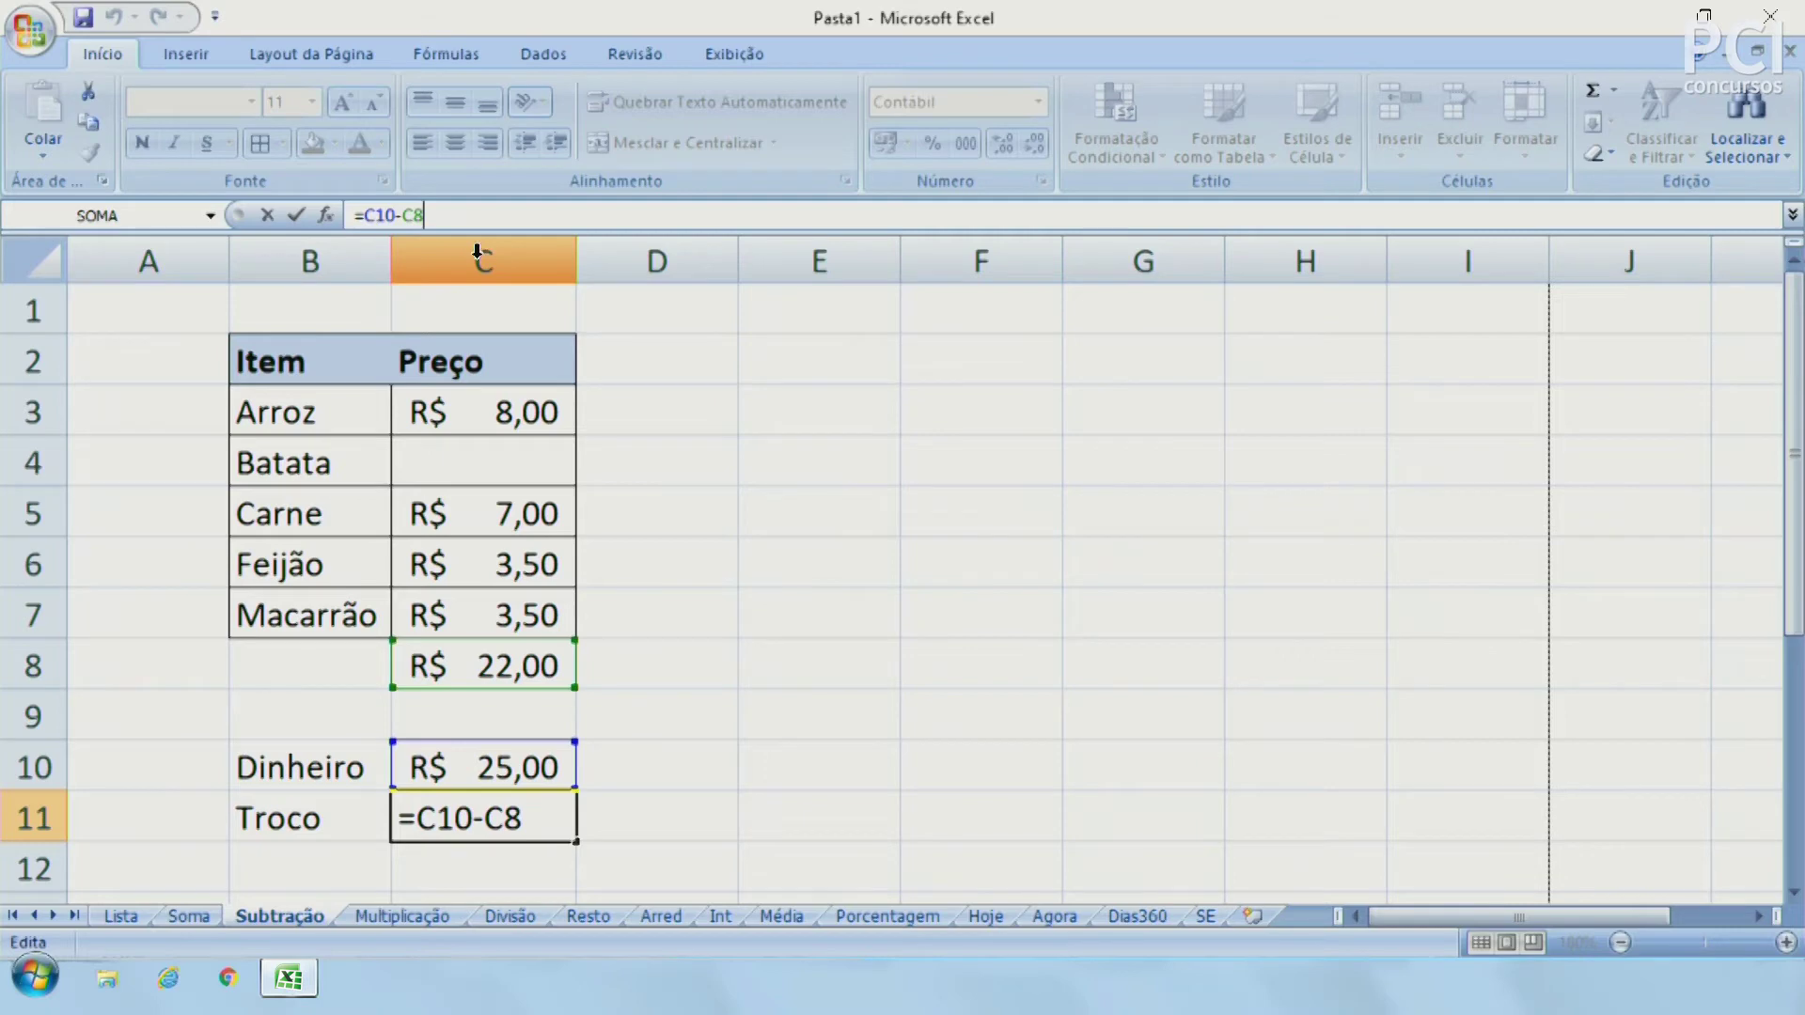
{"action": "key", "text": "ctrl+Return"}
{"action": "left_click", "coordinate": [617, 546]}
{"action": "type", "text": "-------"}
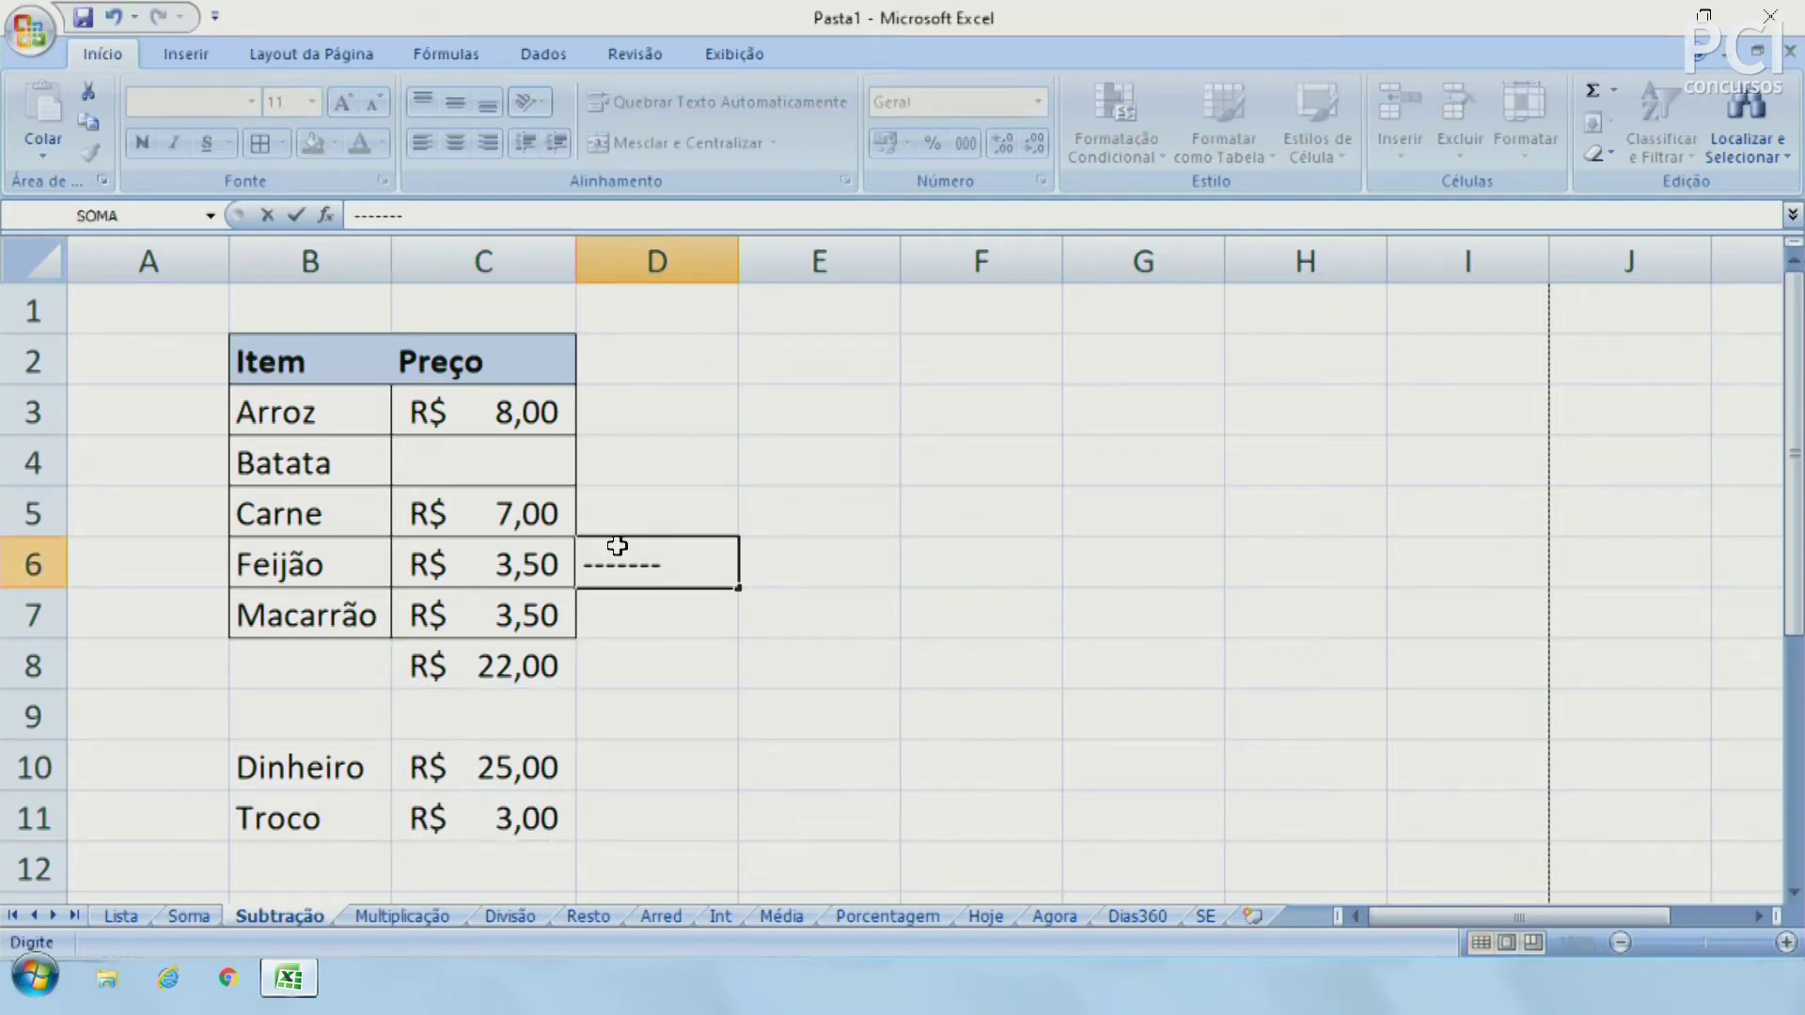
{"action": "key", "text": "Escape"}
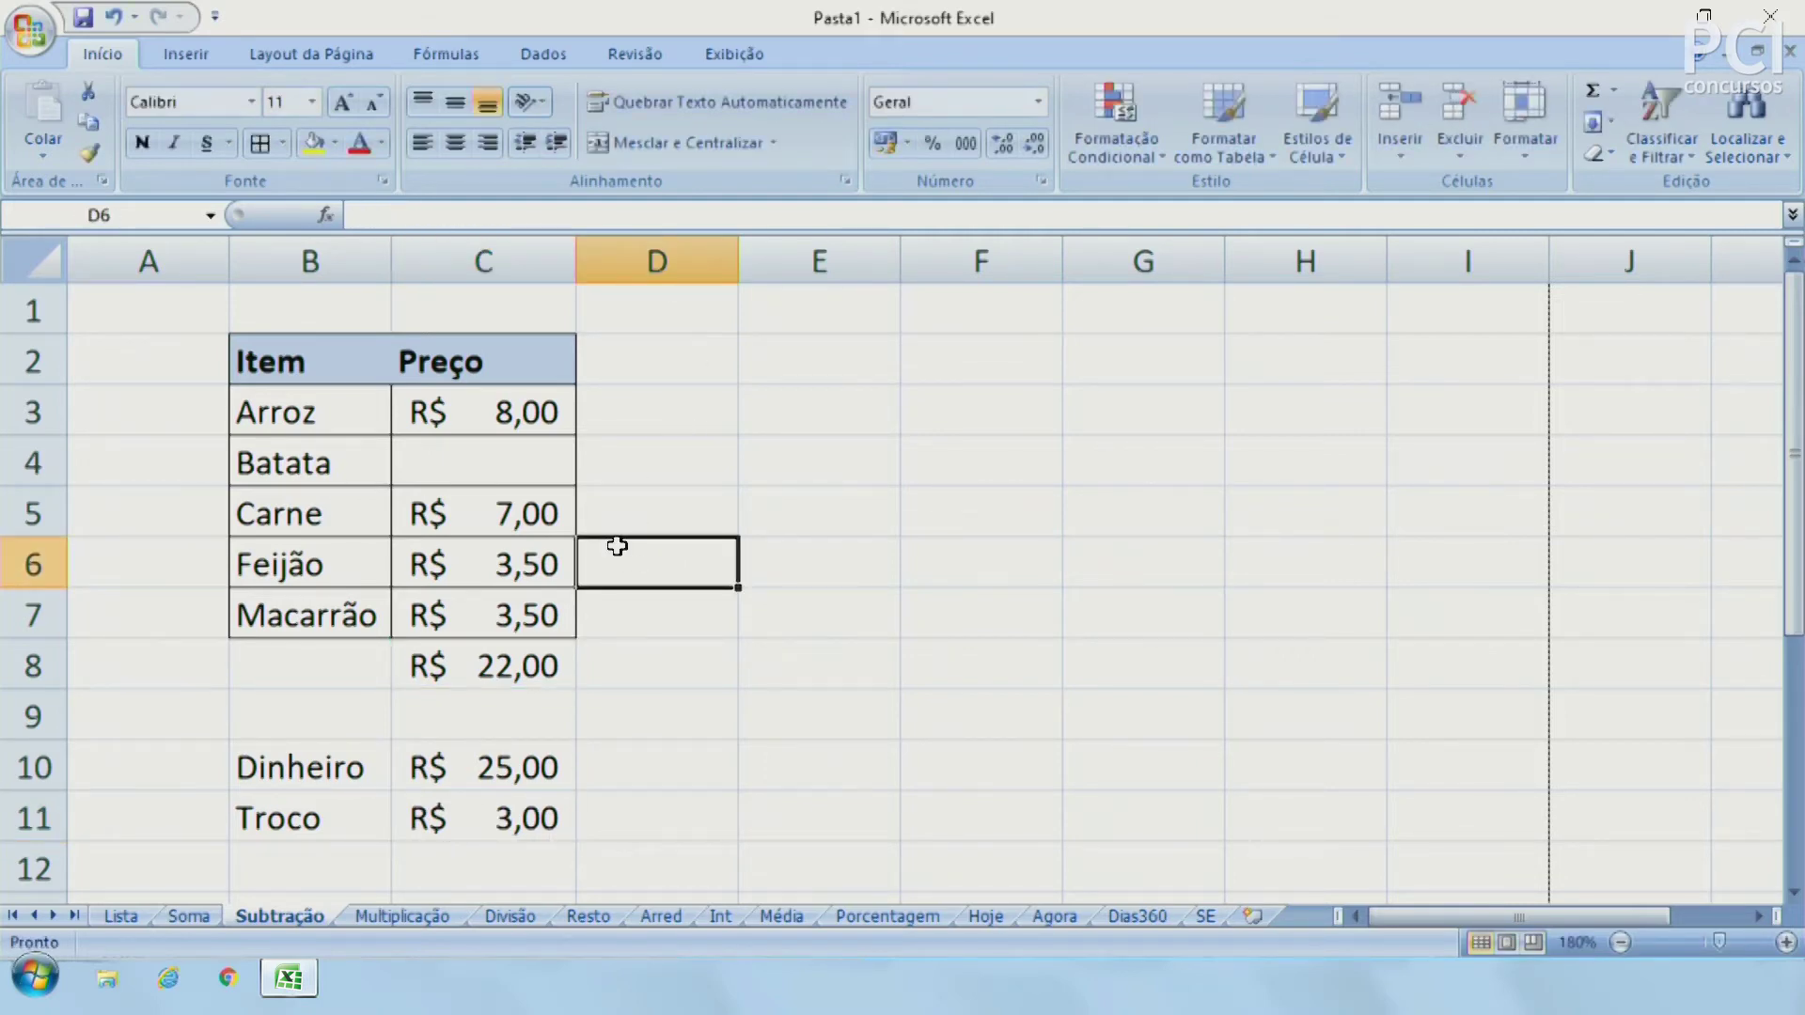
Examine the Dinheiro amount in C10, the price total in C8 and the Troco formula in C11
{"action": "left_click", "coordinate": [546, 804]}
{"action": "left_click", "coordinate": [542, 756]}
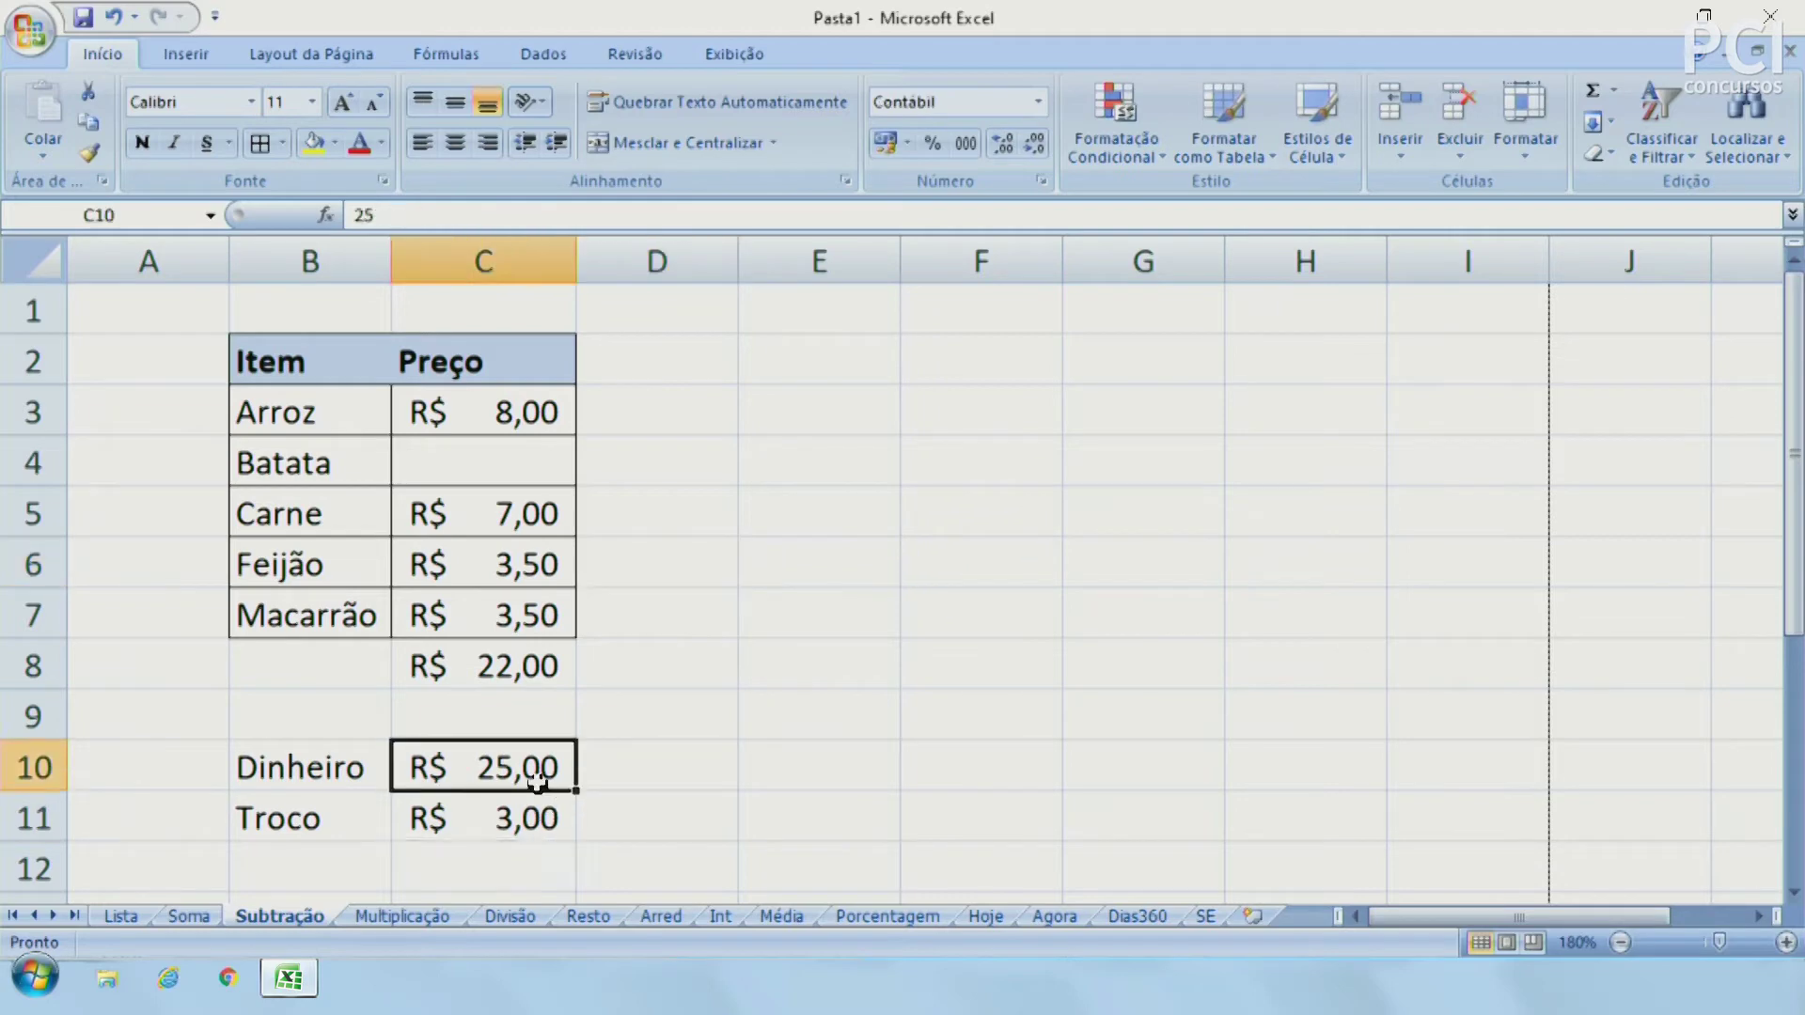
{"action": "left_click", "coordinate": [549, 665]}
{"action": "left_click", "coordinate": [523, 816]}
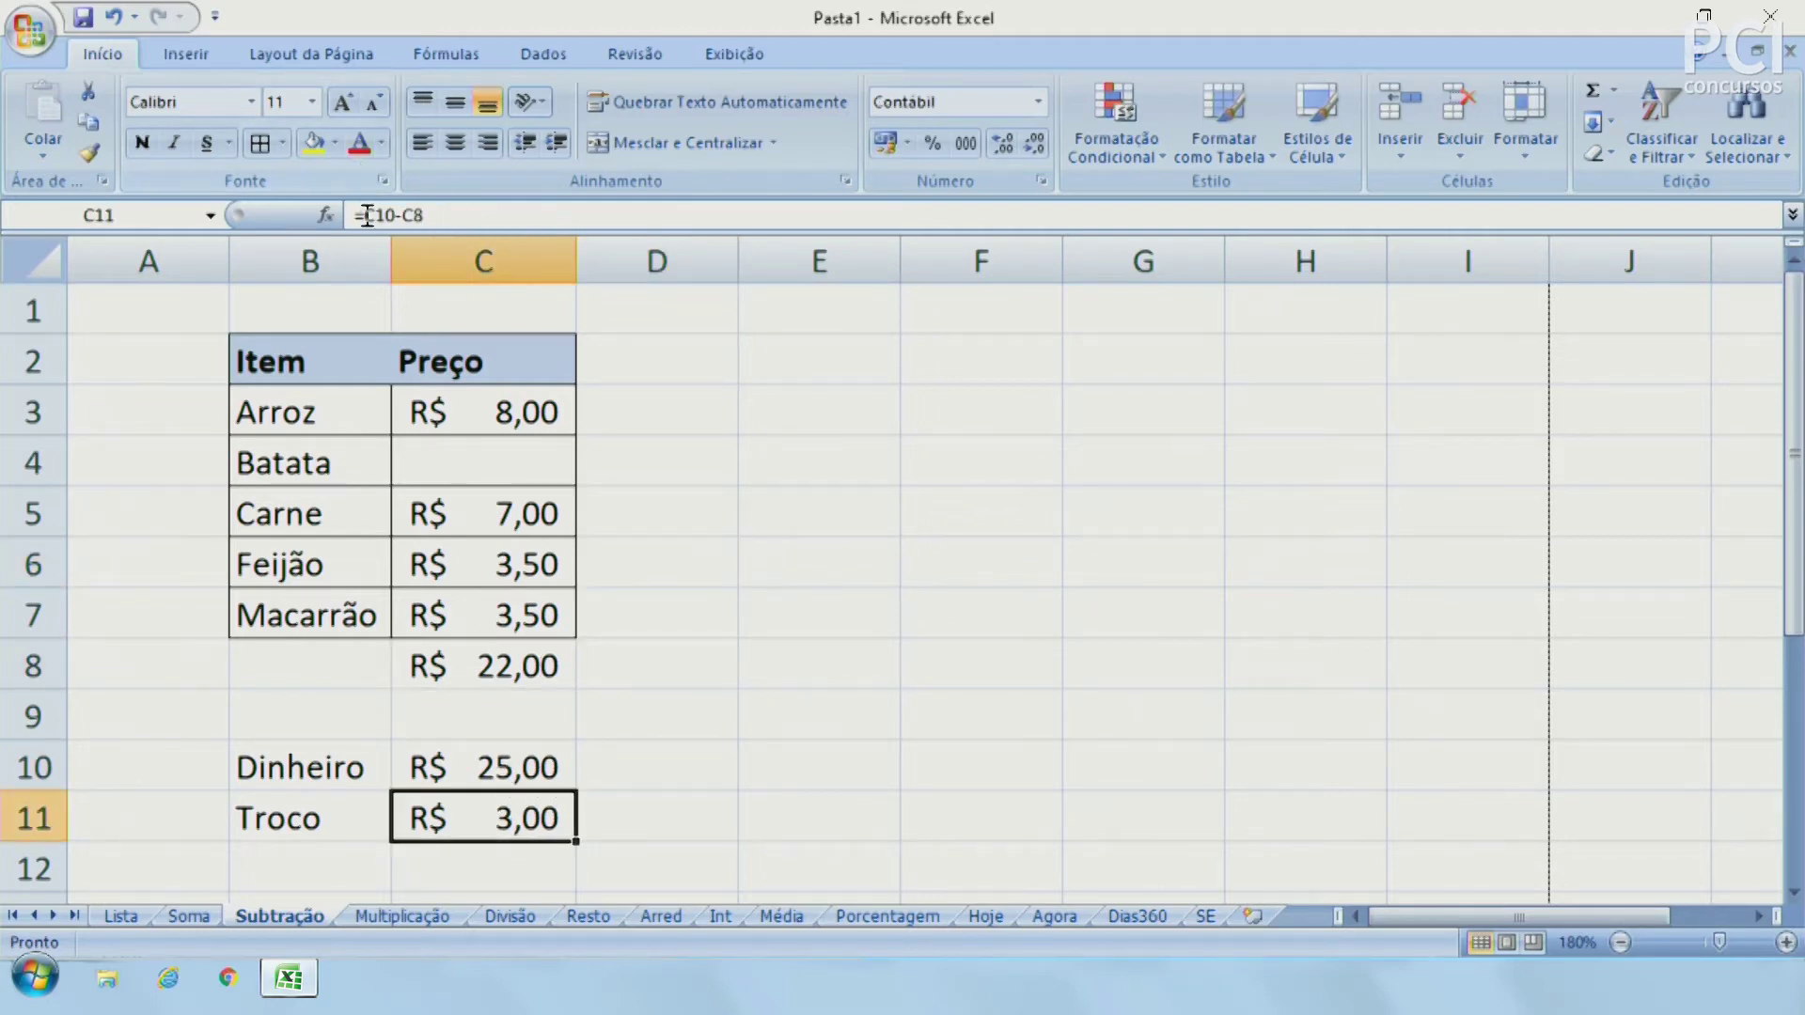
{"action": "left_click", "coordinate": [496, 767]}
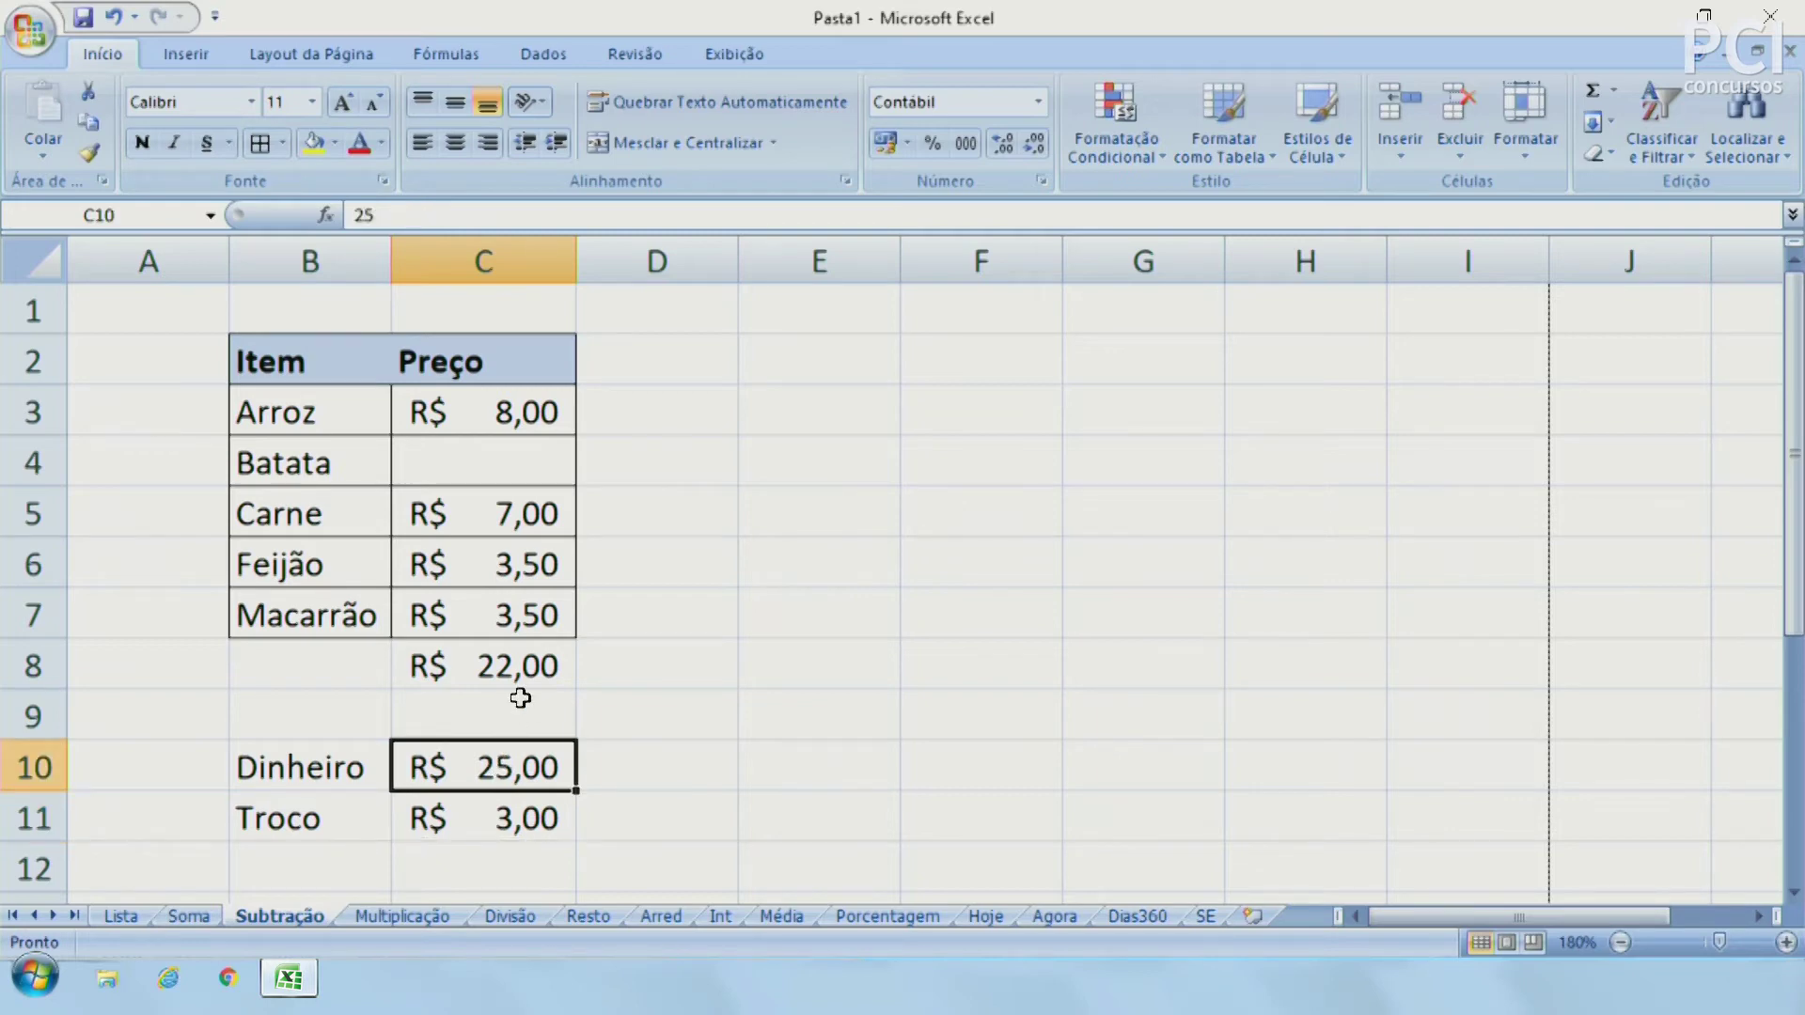
{"action": "left_click", "coordinate": [534, 663]}
Enter the label Total in cell B8, beside the price total
{"action": "left_click", "coordinate": [236, 670]}
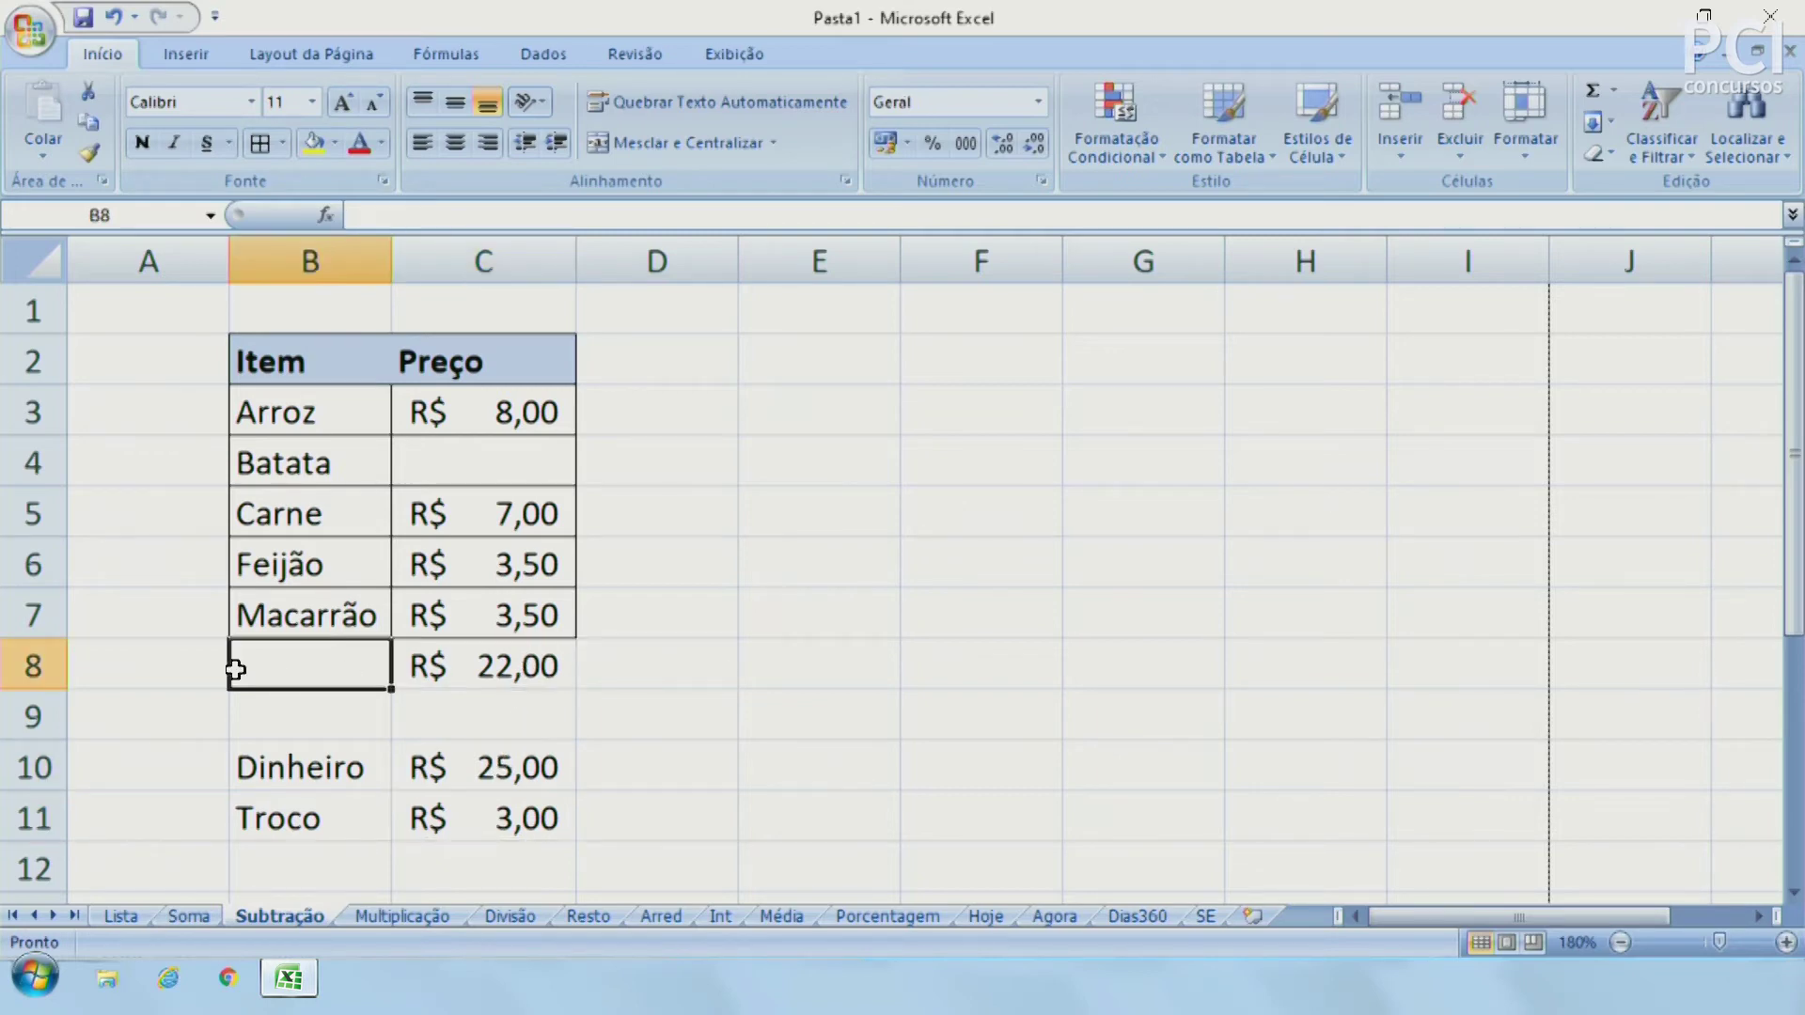
{"action": "type", "text": "Total"}
{"action": "key", "text": "Return"}
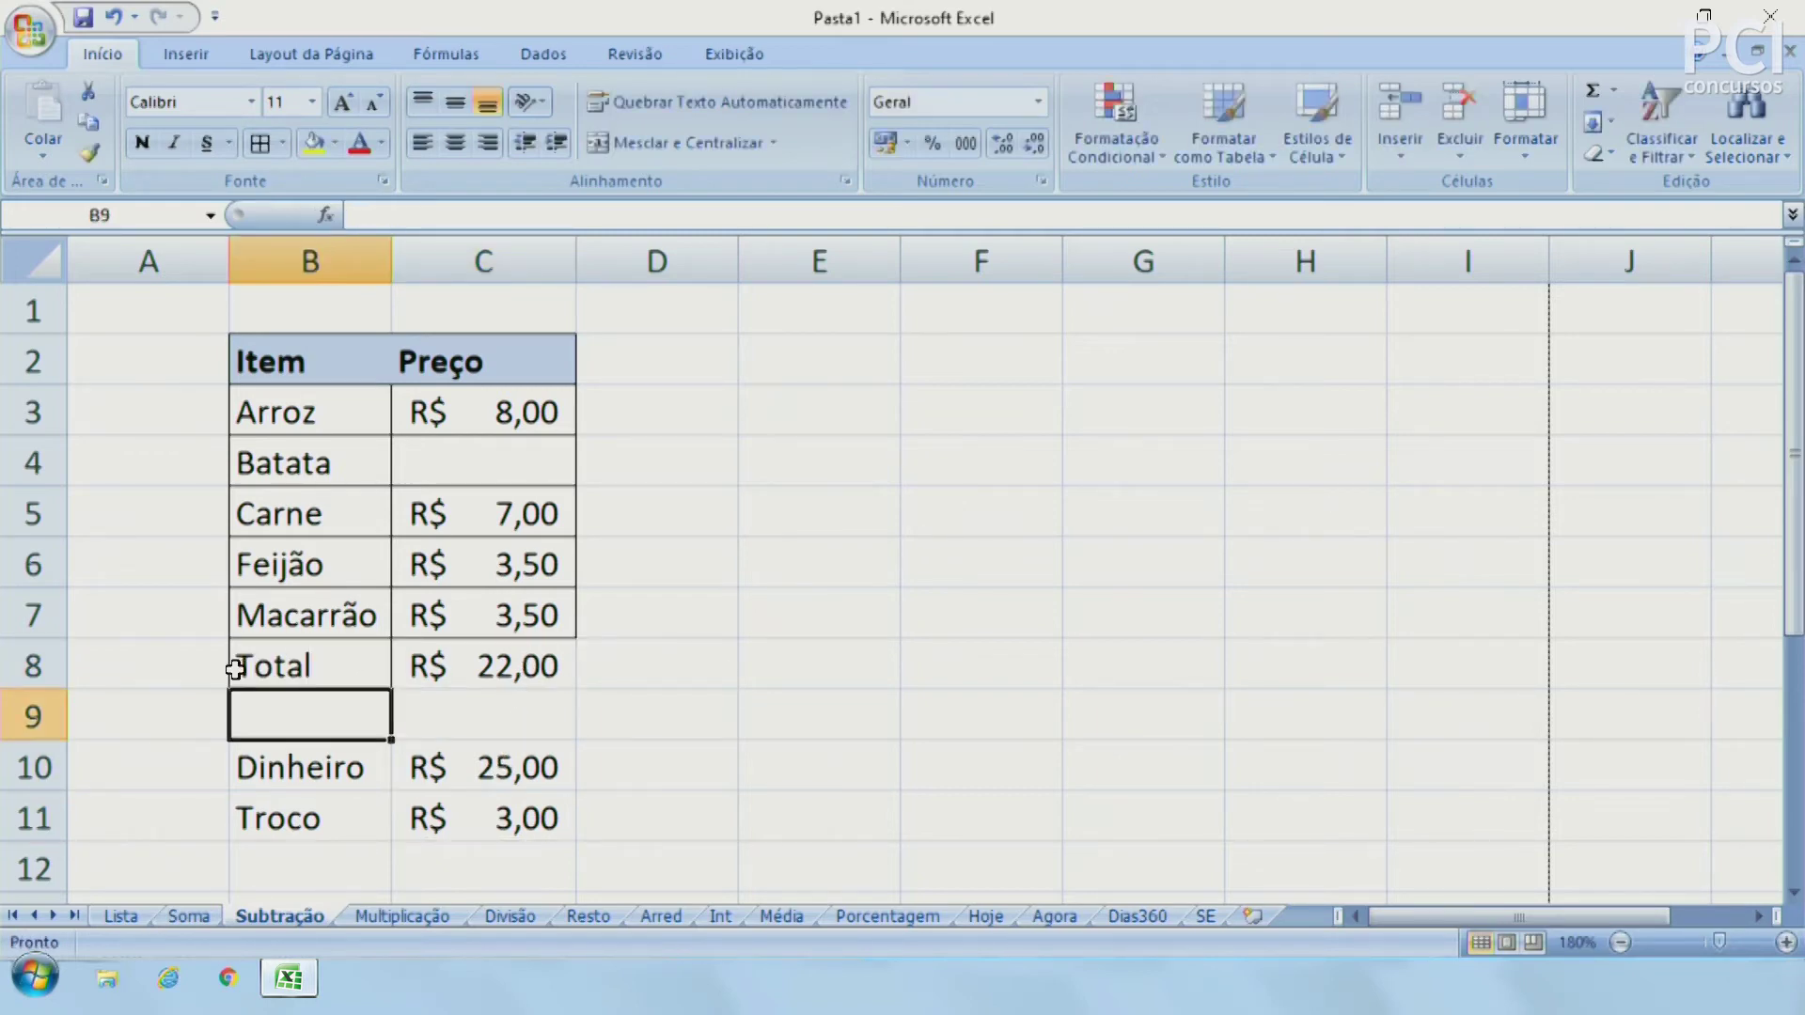
{"action": "left_click", "coordinate": [796, 710]}
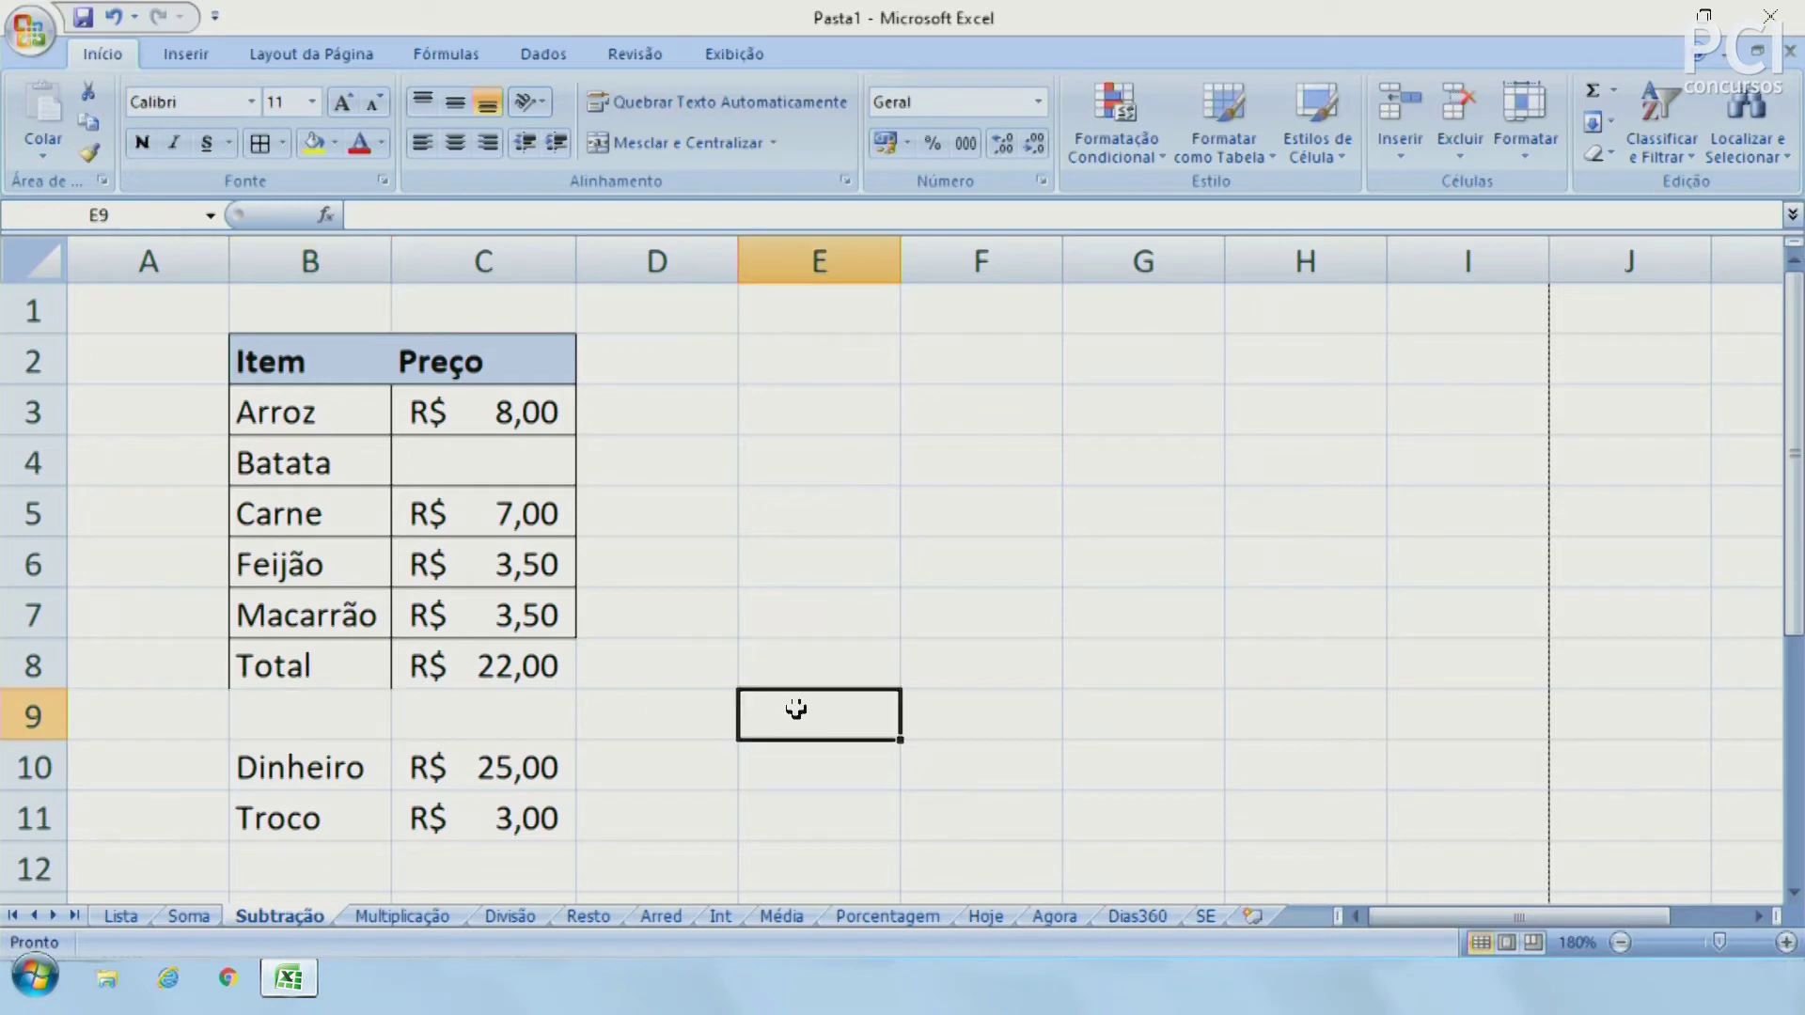
Switch to the Multiplicação sheet
{"action": "left_click", "coordinate": [420, 915]}
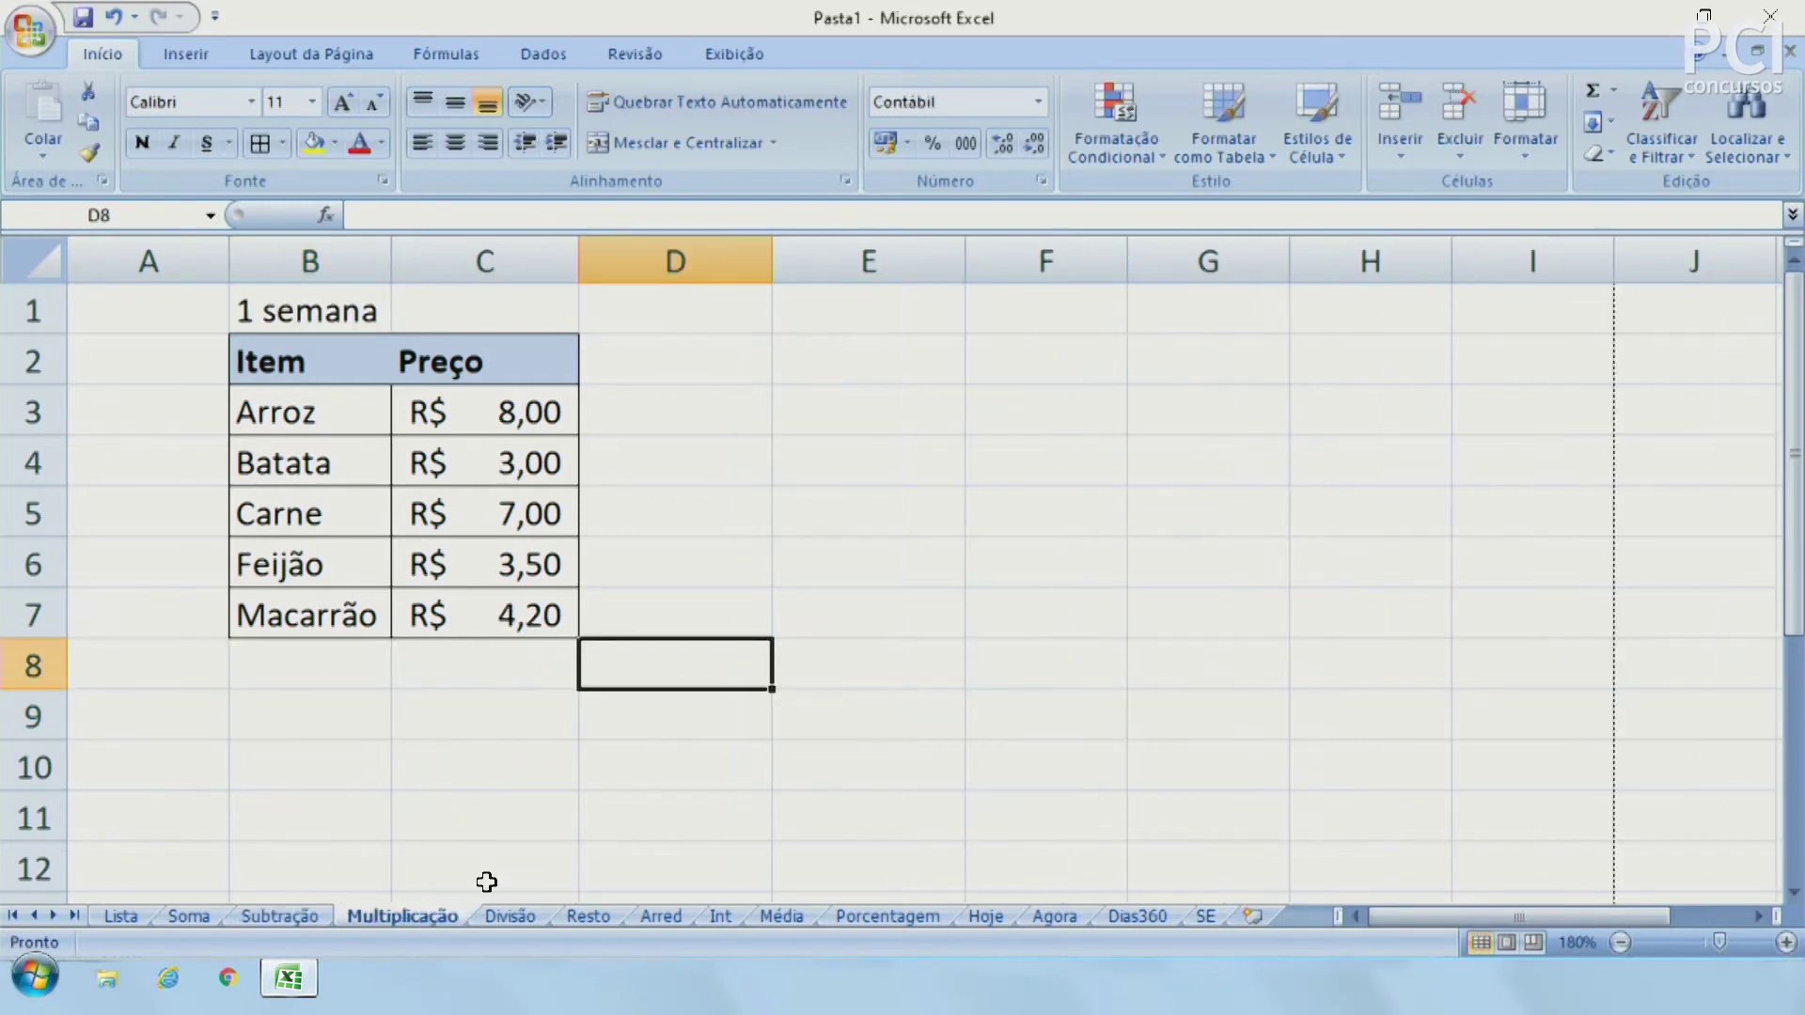
{"action": "left_click", "coordinate": [499, 722]}
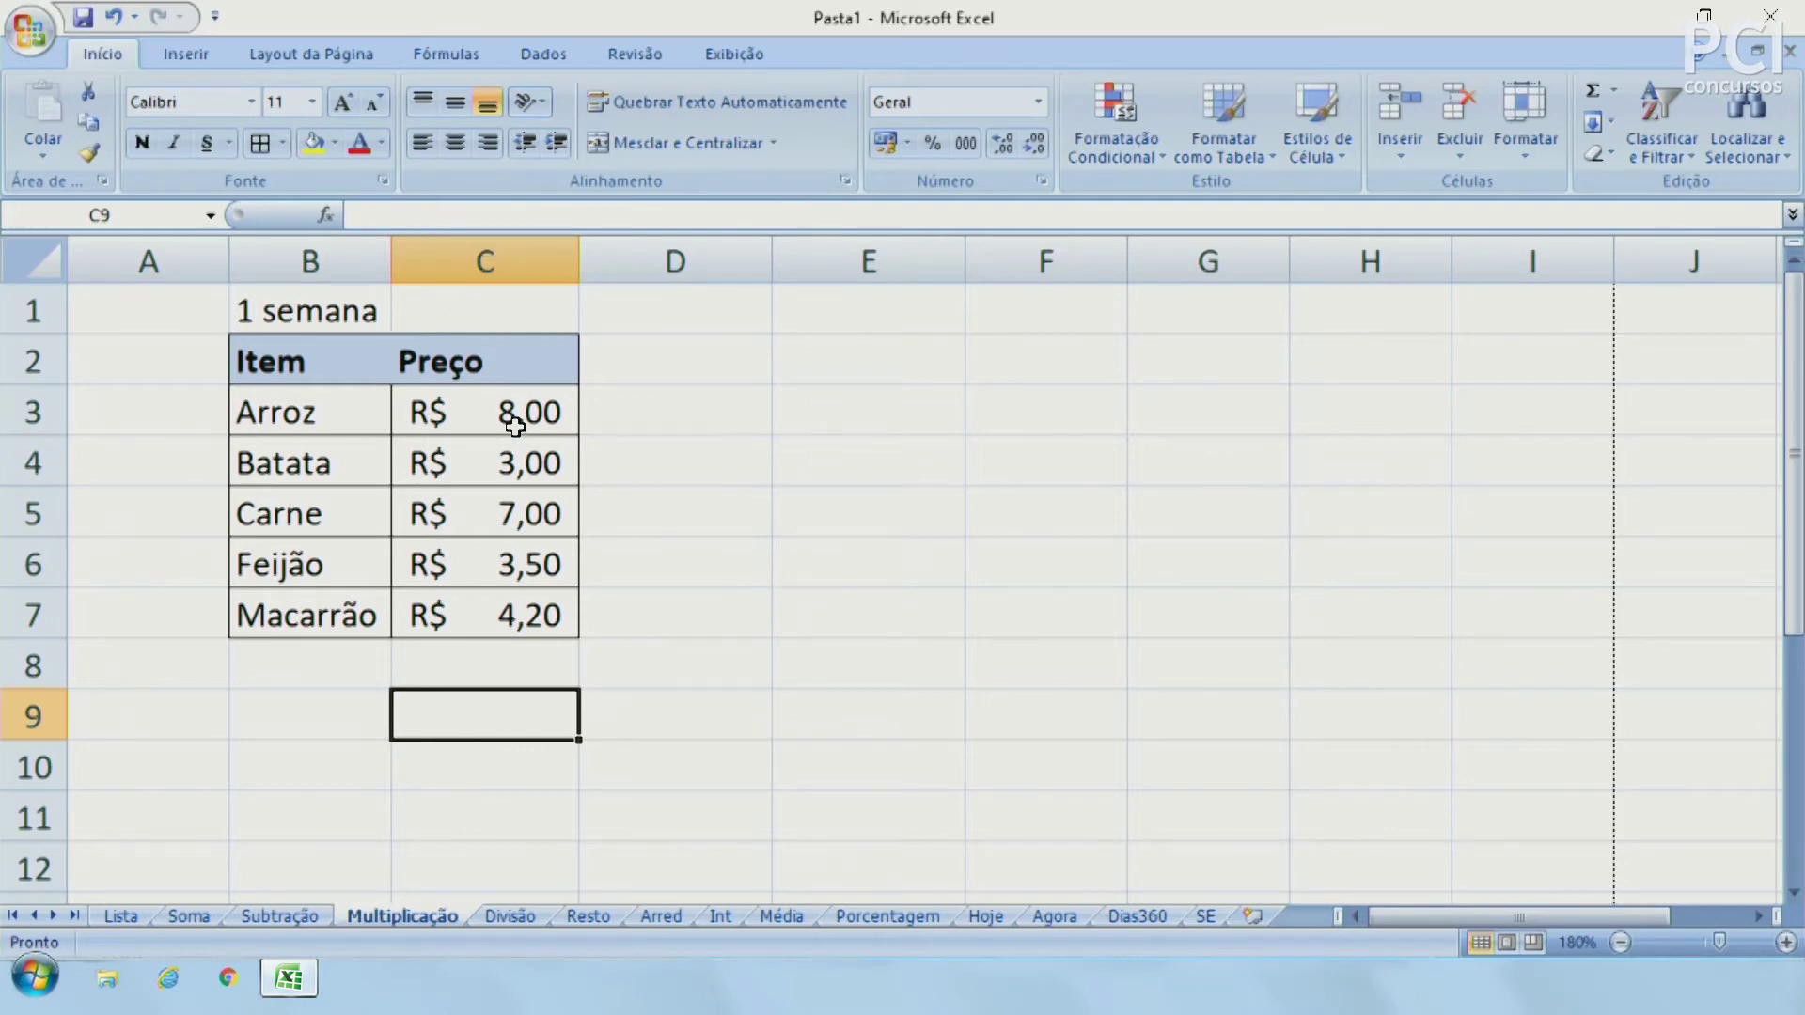
{"action": "type", "text": "*"}
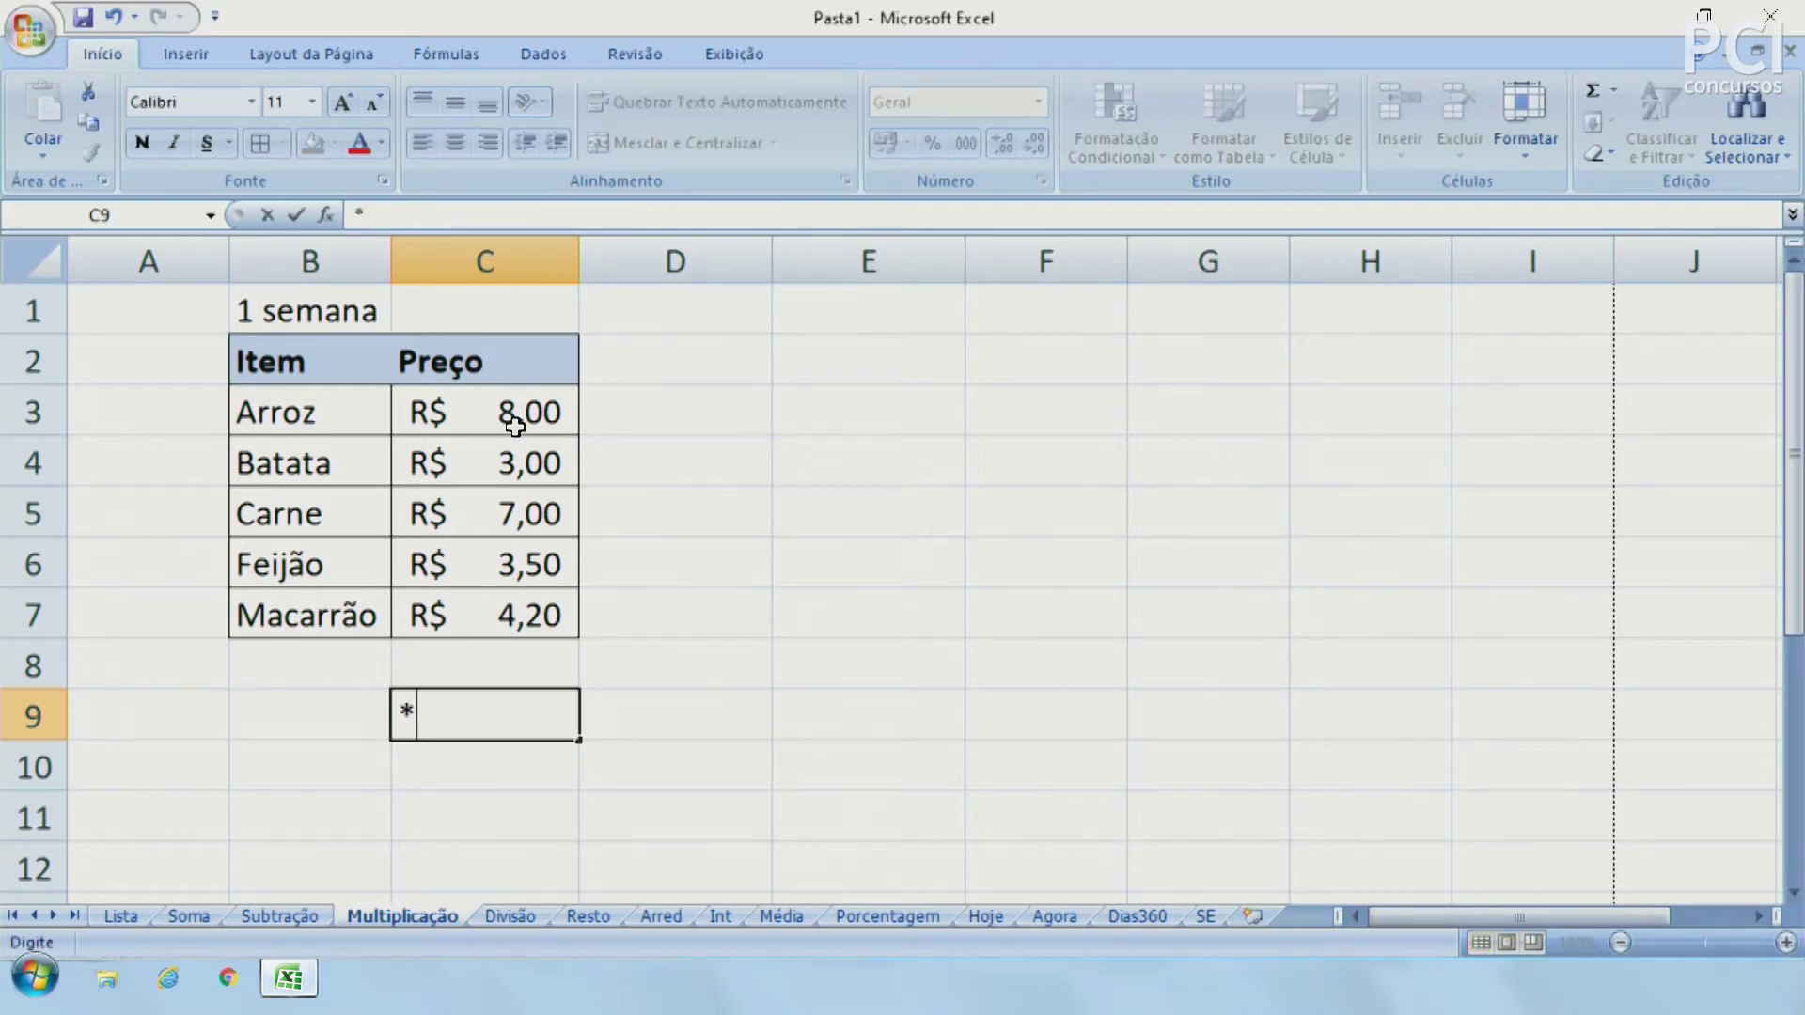
{"action": "key", "text": "Escape"}
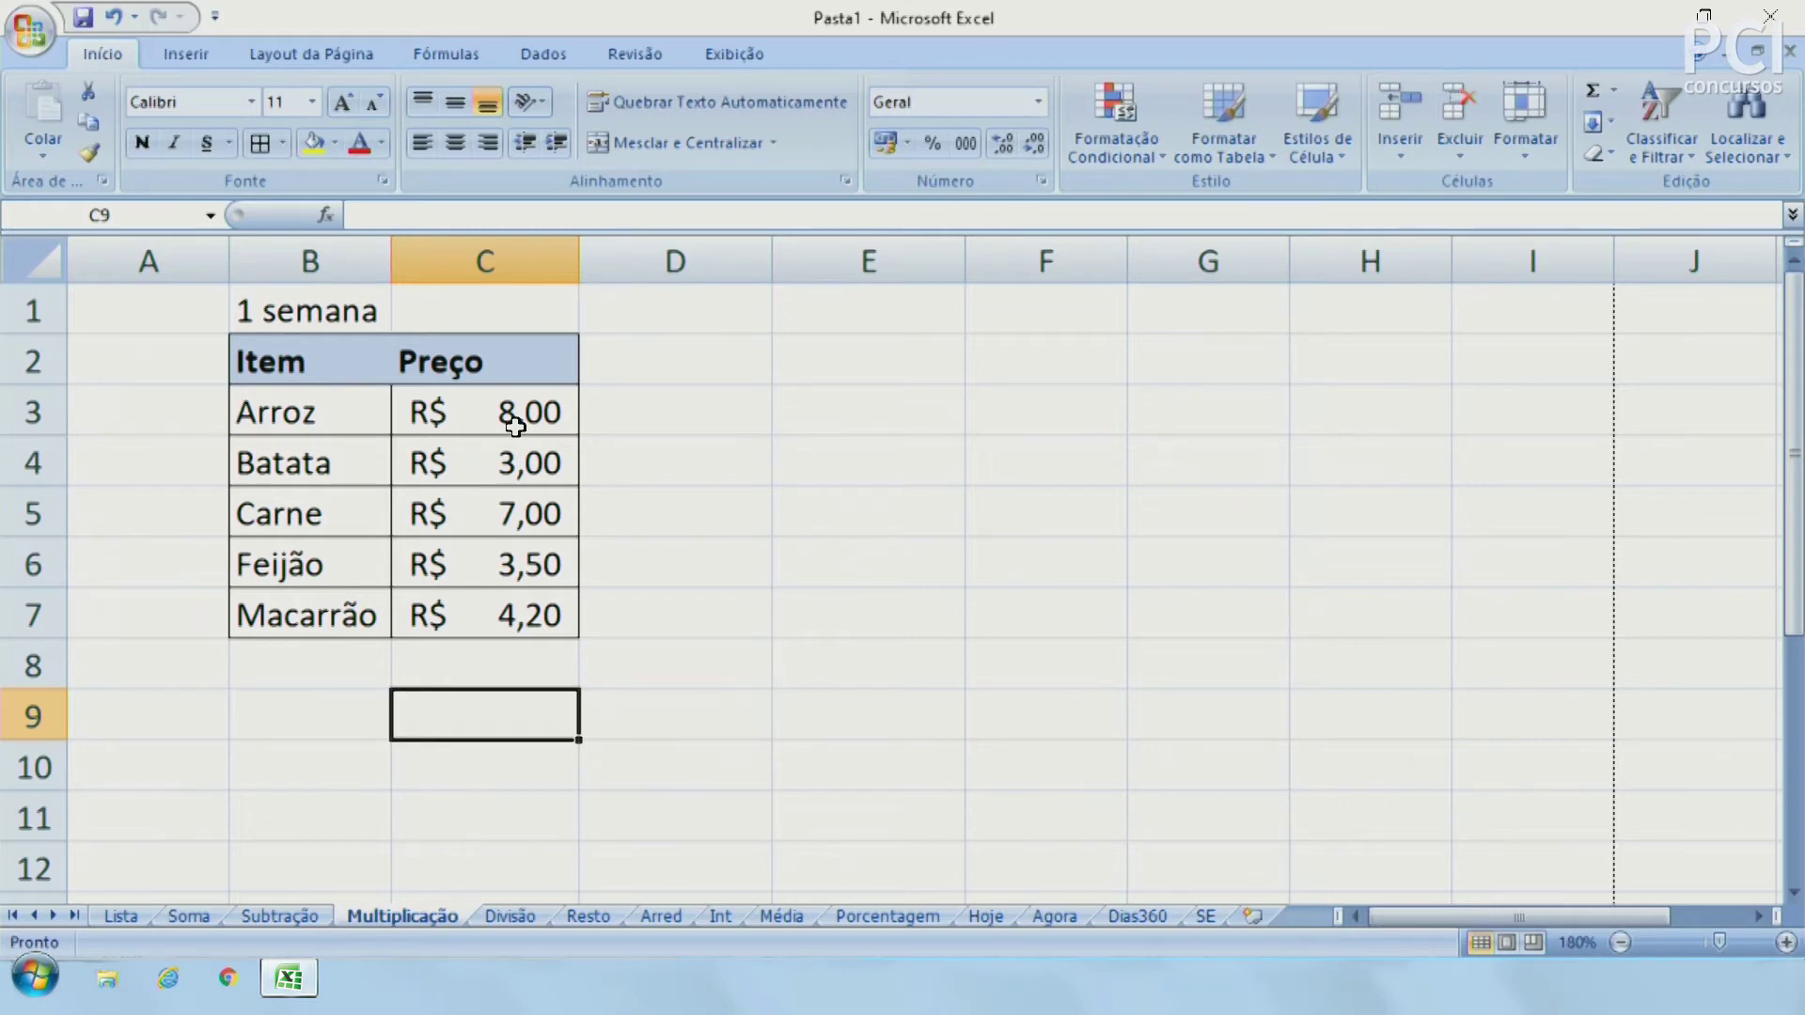
{"action": "left_click", "coordinate": [809, 705]}
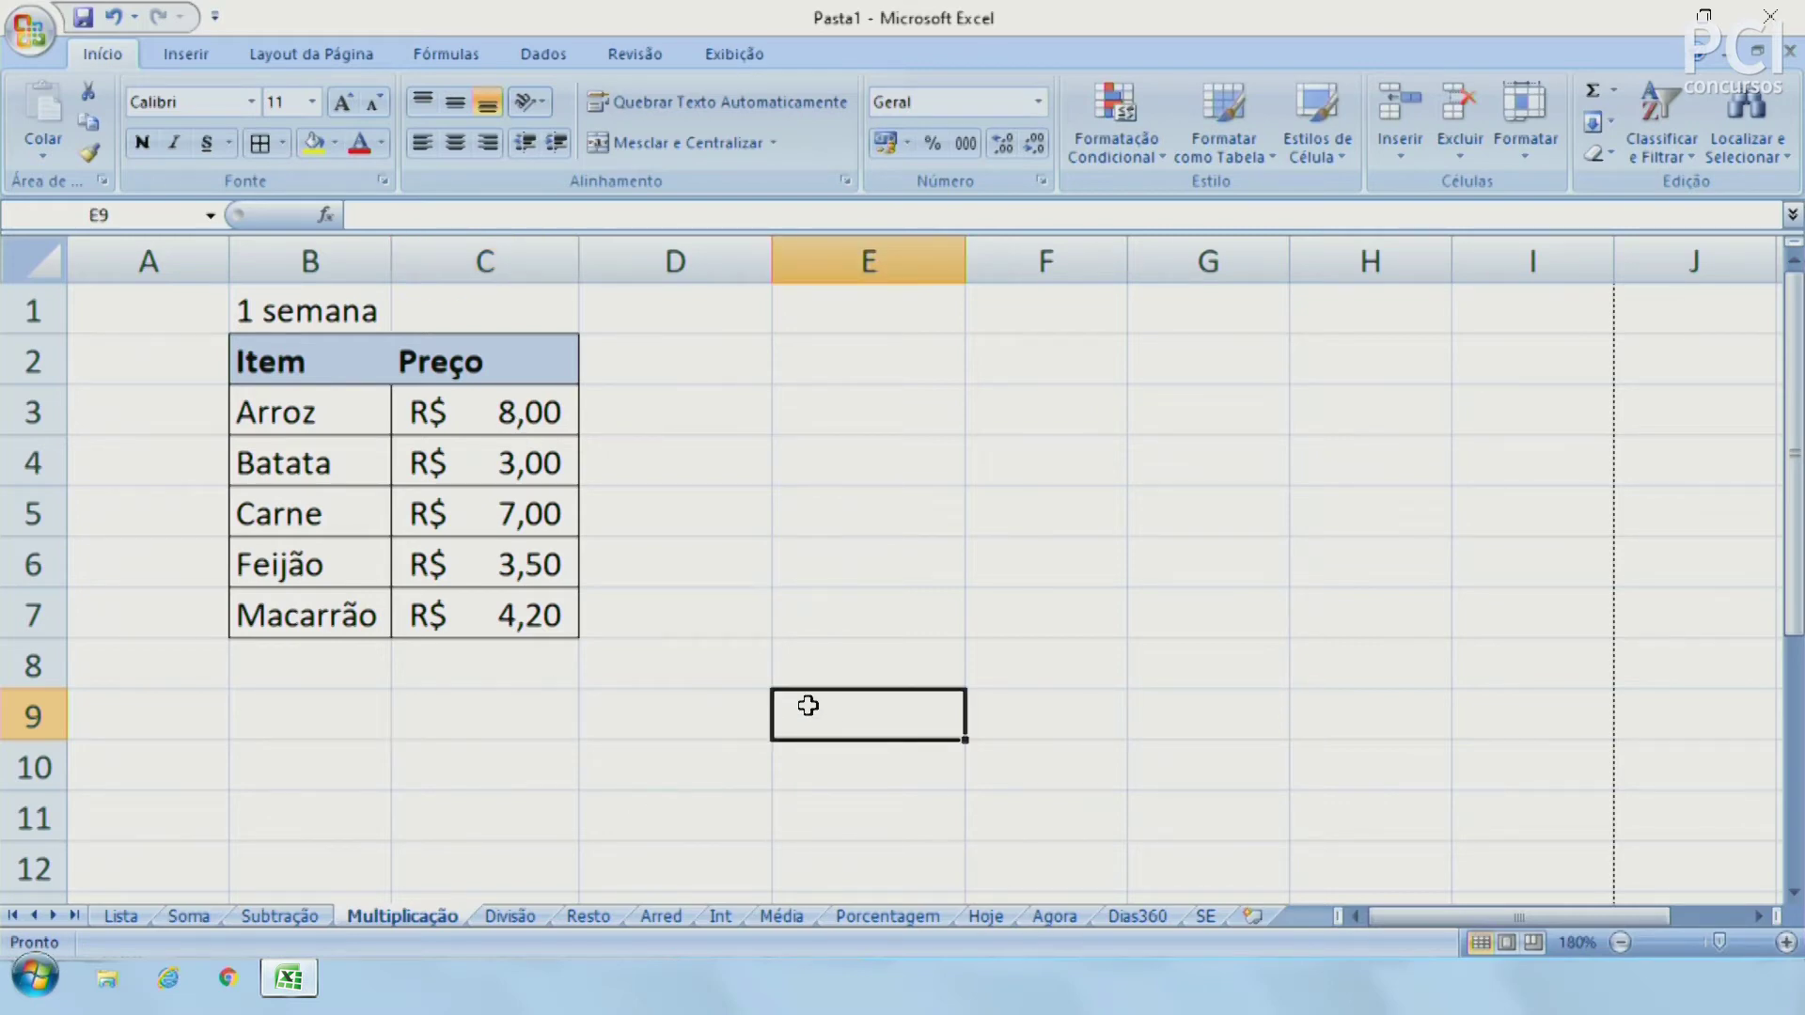
Total the prices in C3:C7 of the Multiplicação sheet with AutoSum in cell C8
{"action": "left_click", "coordinate": [536, 669]}
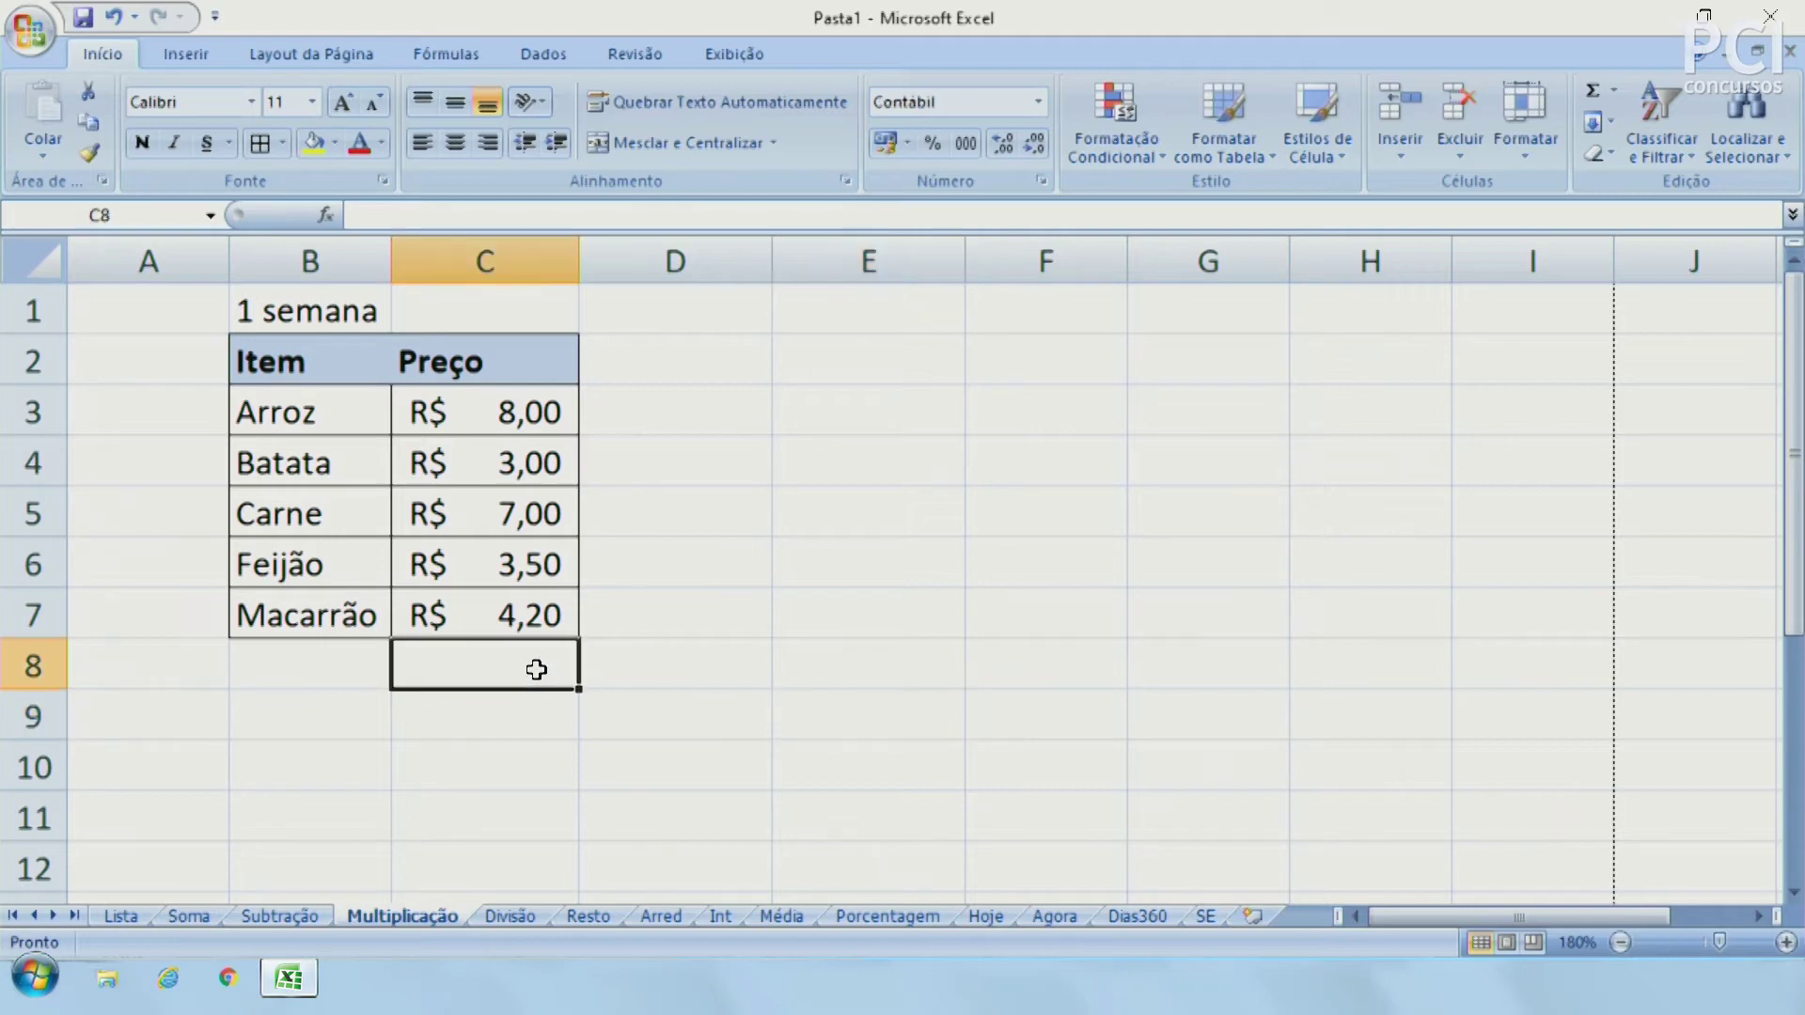
{"action": "left_click", "coordinate": [1591, 89]}
{"action": "left_click", "coordinate": [861, 552]}
{"action": "key", "text": "ctrl+z"}
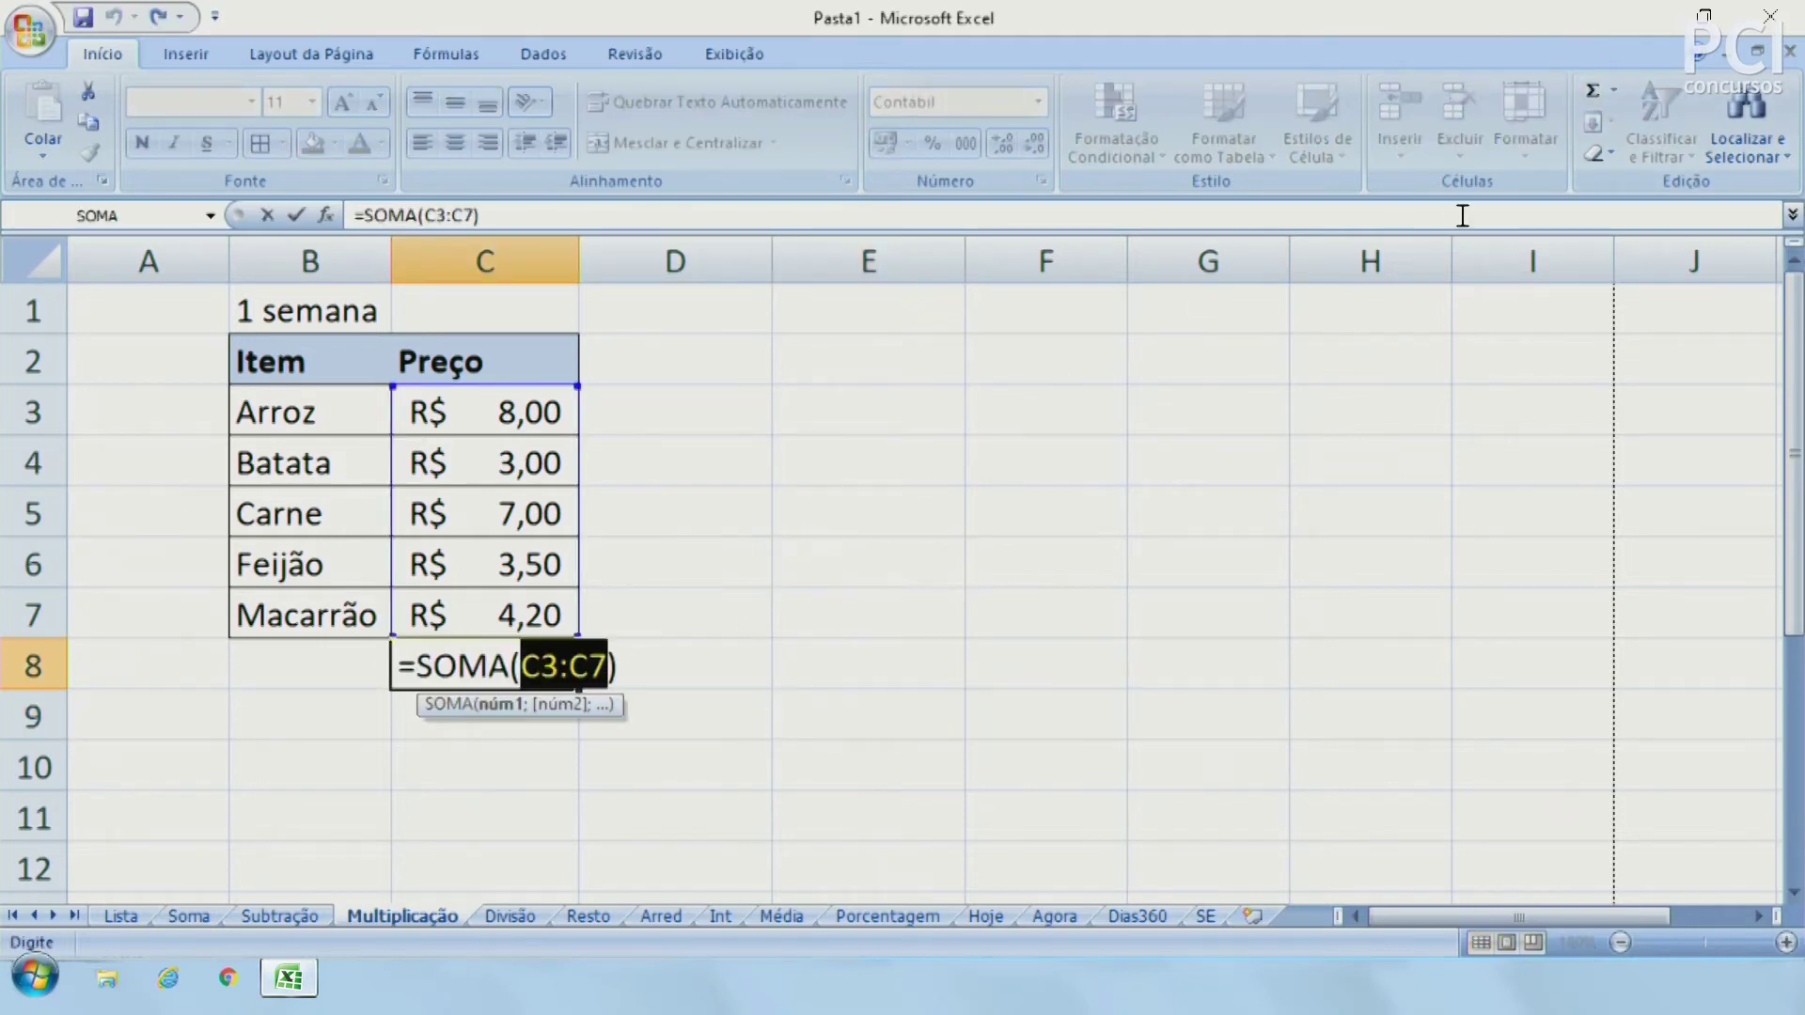
{"action": "key", "text": "Return"}
{"action": "left_click", "coordinate": [1382, 658]}
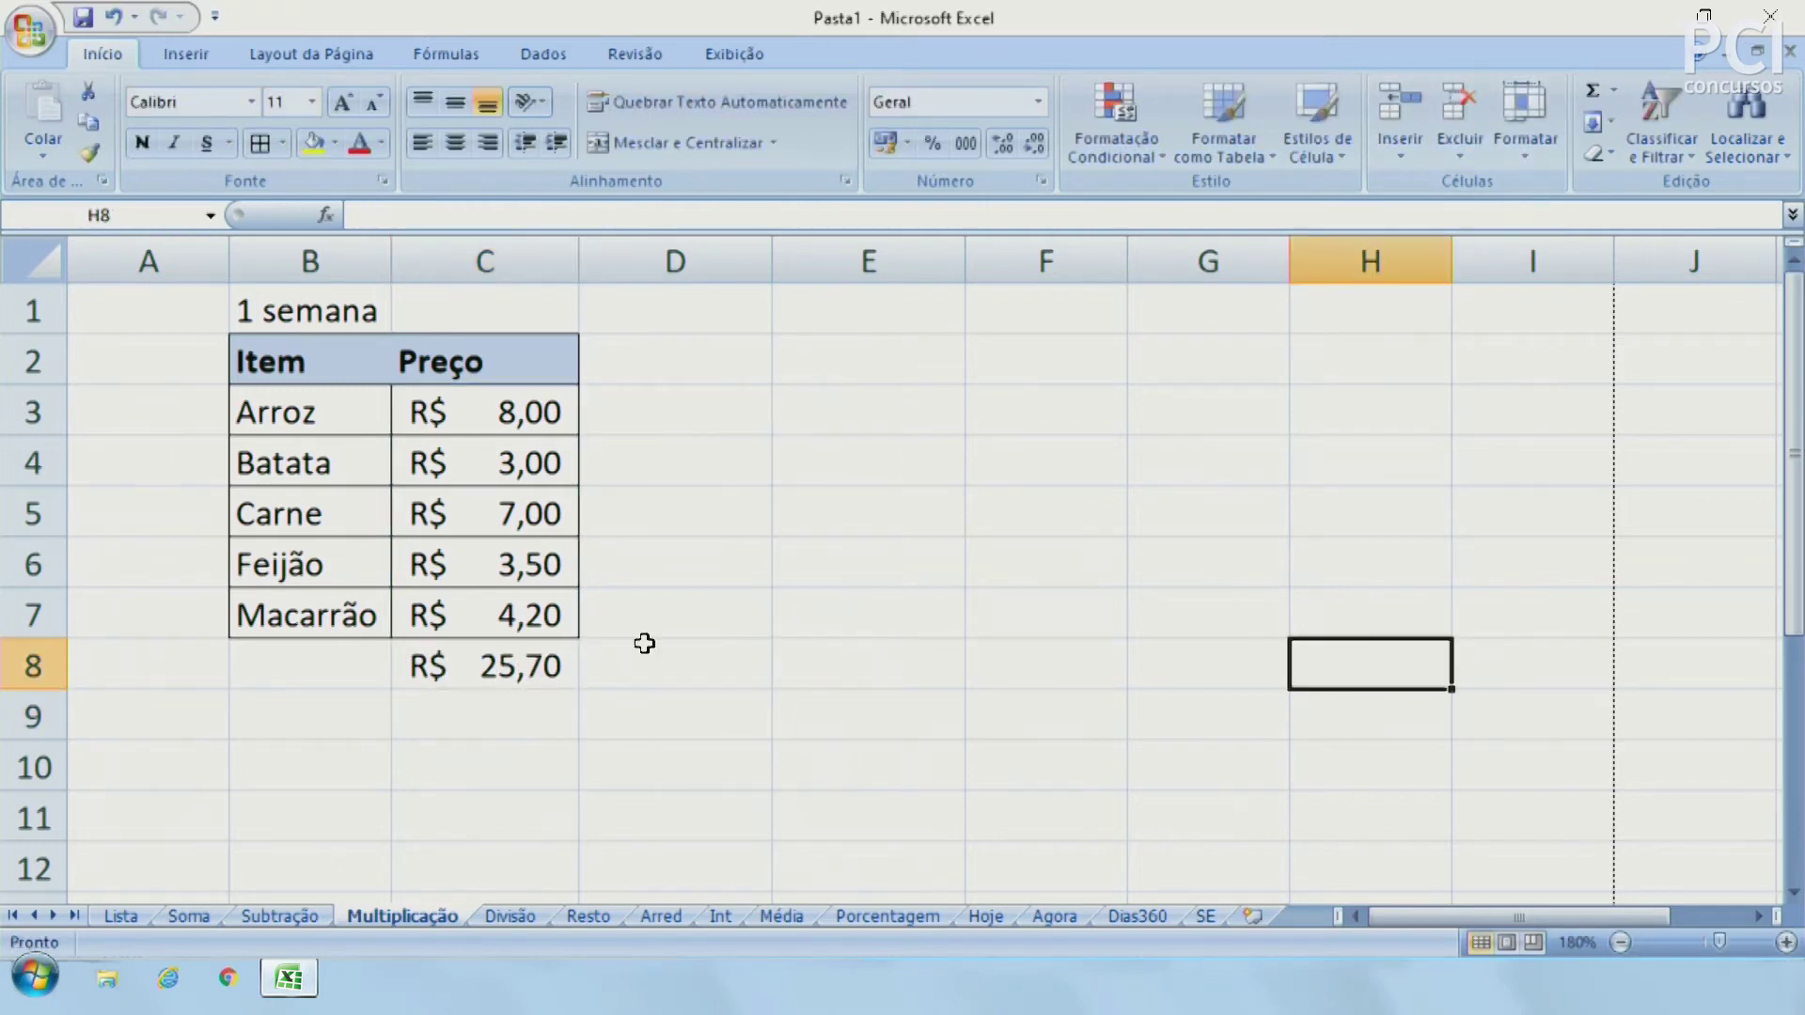
Examine the total in C8, the prices in C3:C7 and the 1 semana label in B1
{"action": "left_click", "coordinate": [449, 675]}
{"action": "left_click_drag", "start_coordinate": [508, 404], "coordinate": [502, 628]}
{"action": "left_click", "coordinate": [757, 562]}
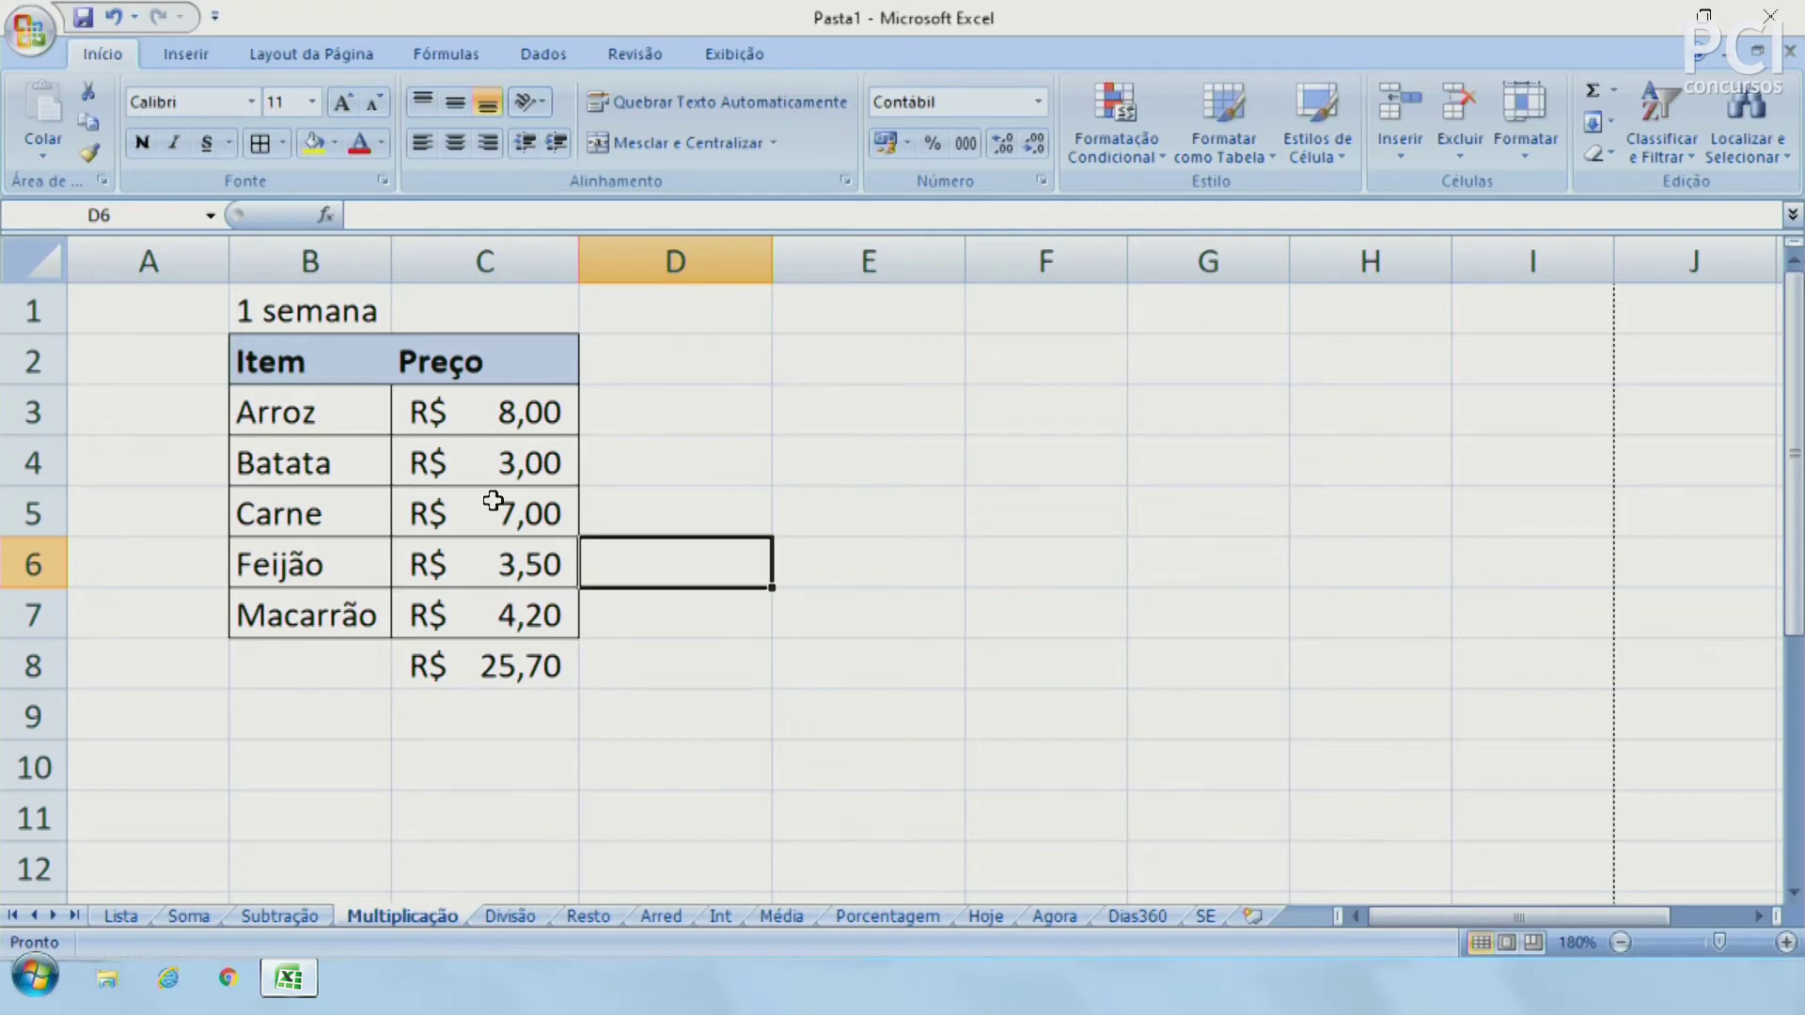
{"action": "left_click", "coordinate": [383, 310]}
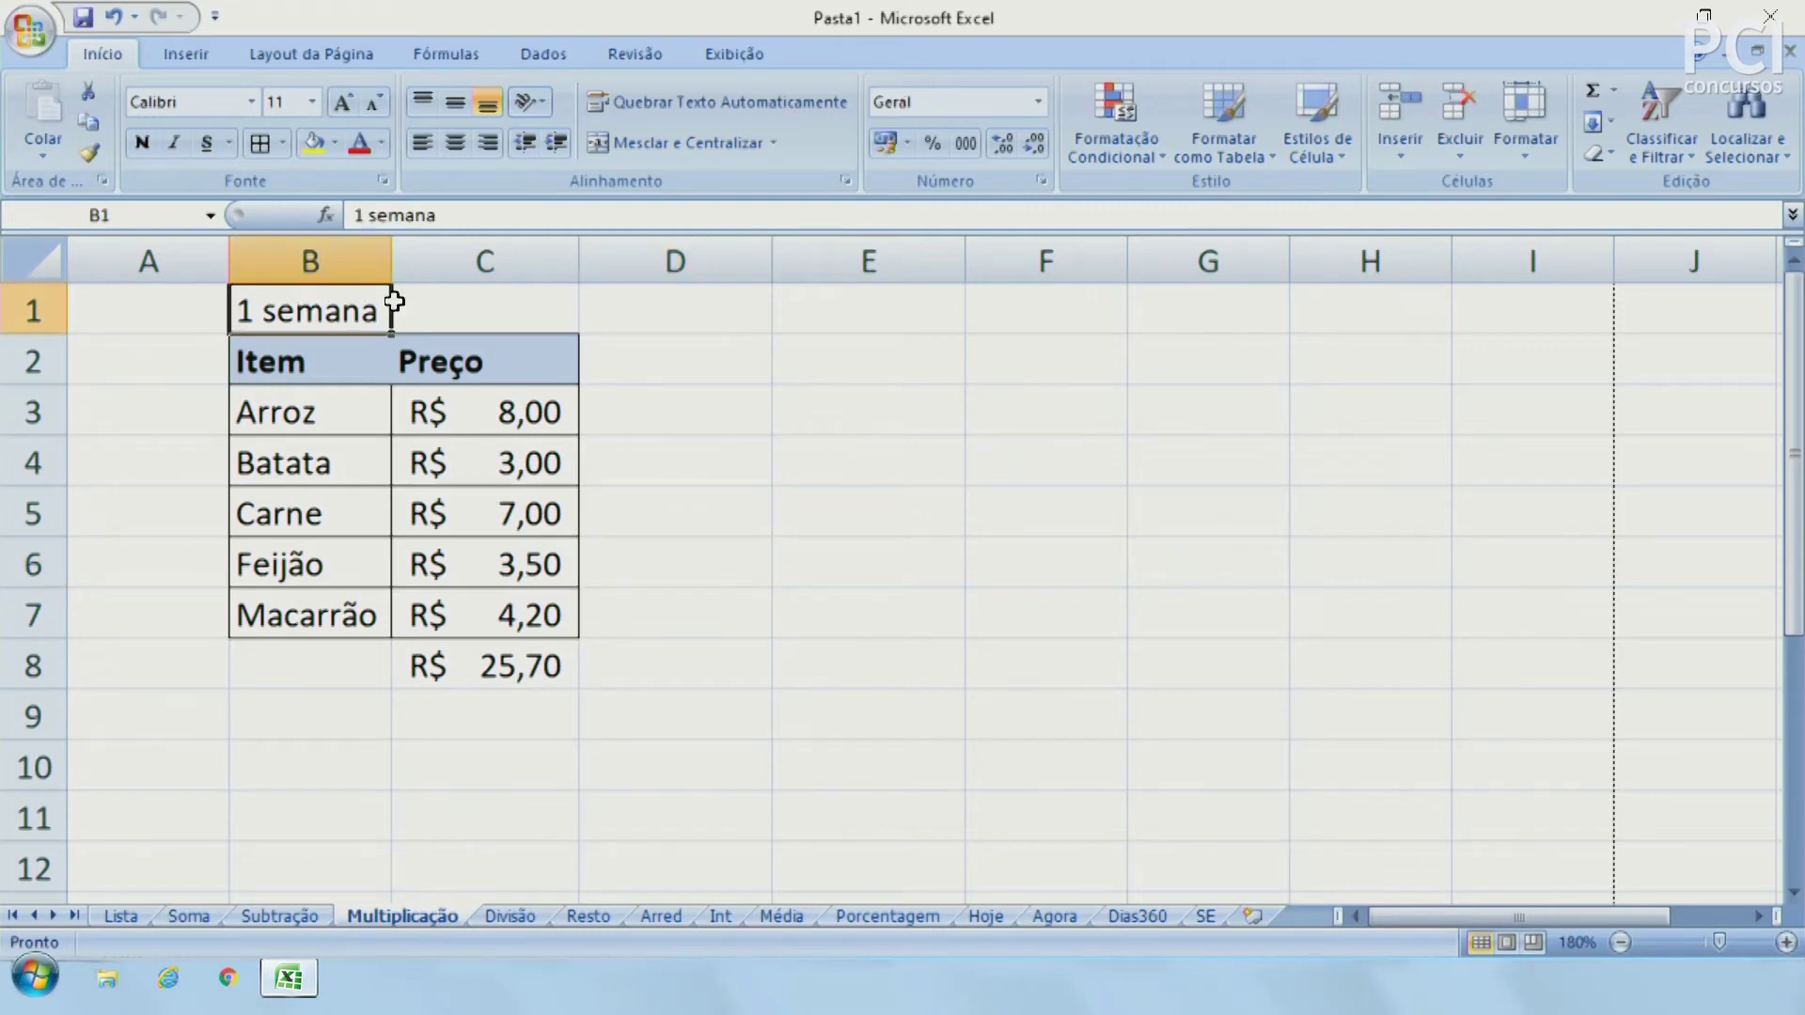
Enter the label 2 semanas in cell D1
{"action": "left_click", "coordinate": [677, 300]}
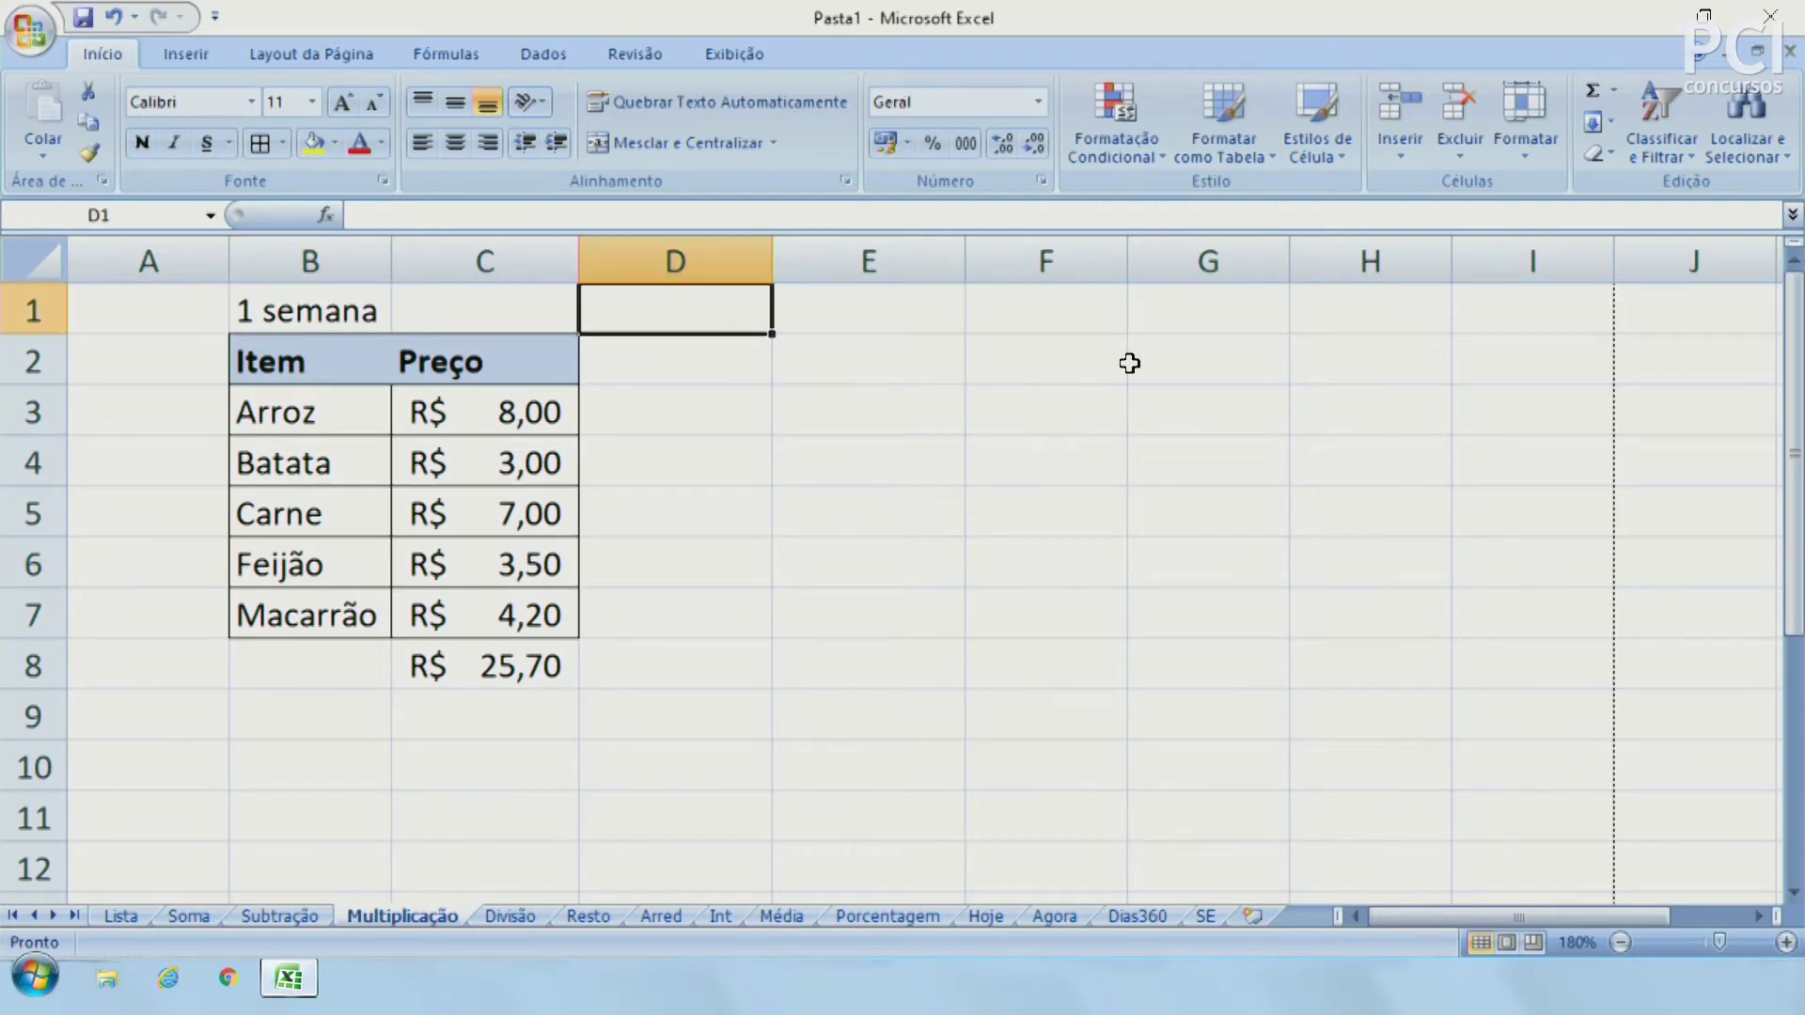
{"action": "type", "text": "2"}
{"action": "key", "text": "Tab"}
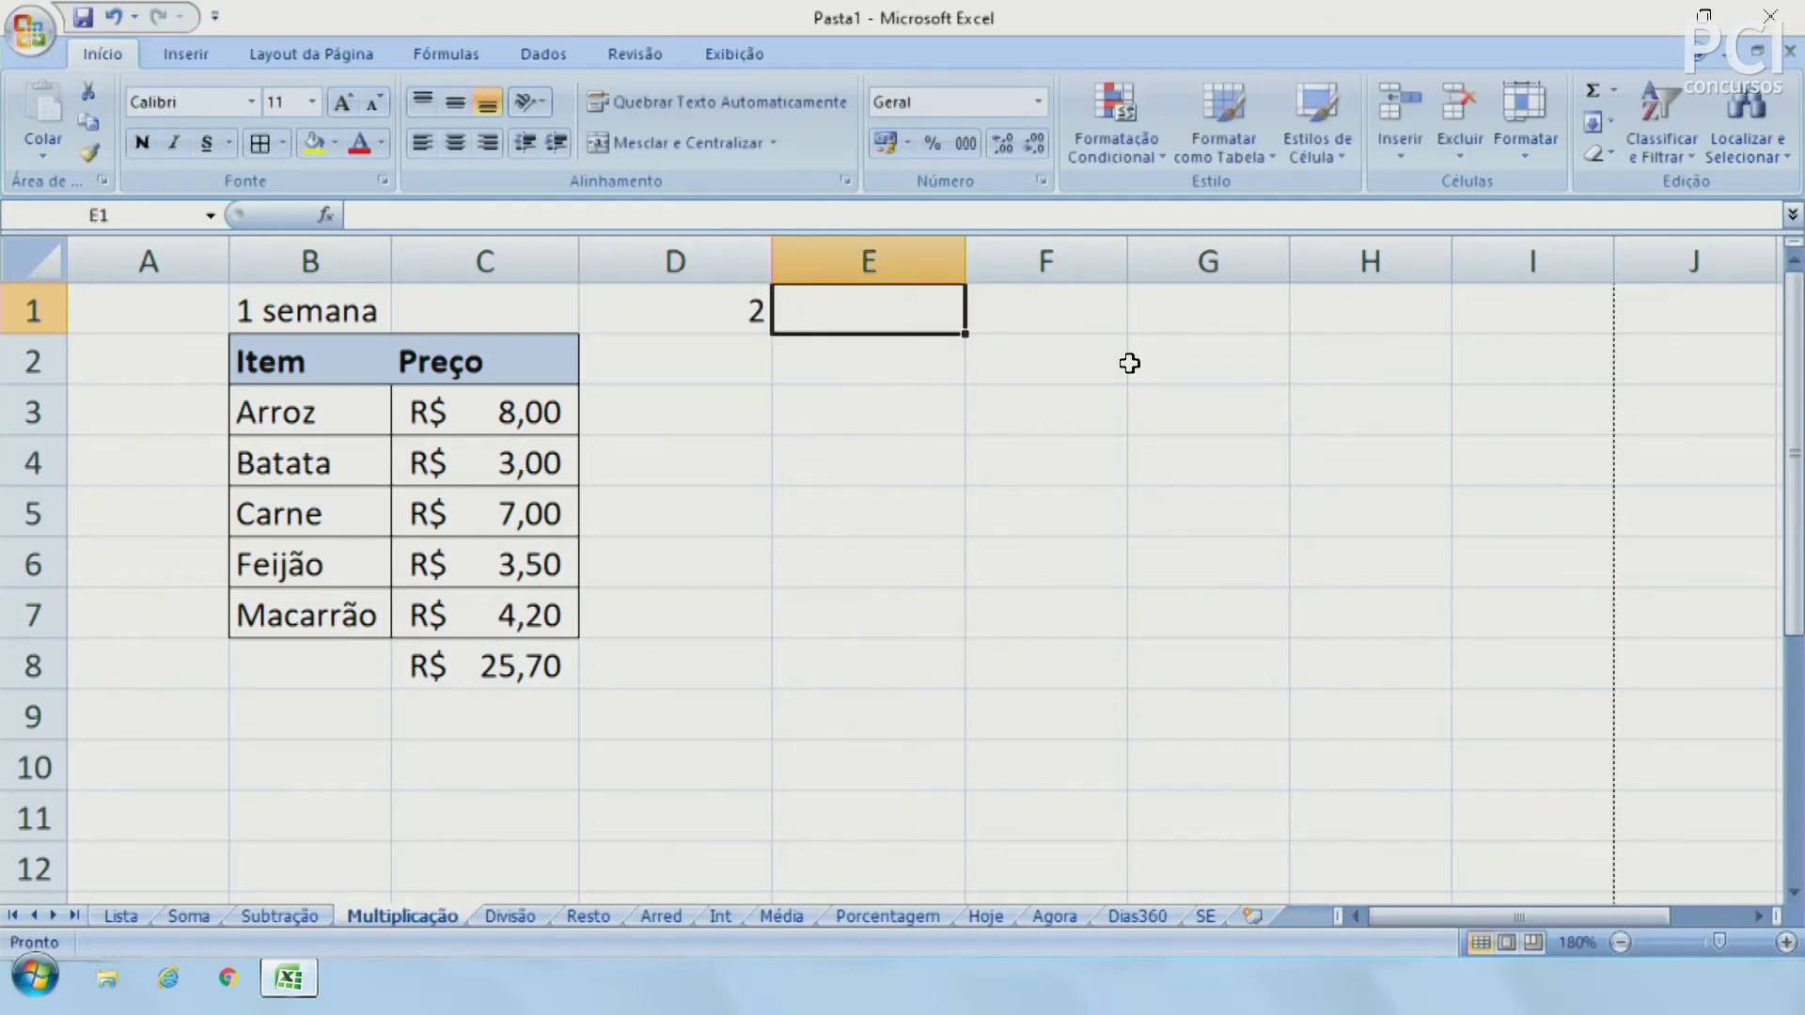
{"action": "key", "text": "shift+Tab"}
{"action": "key", "text": "F2"}
{"action": "type", "text": "semanas"}
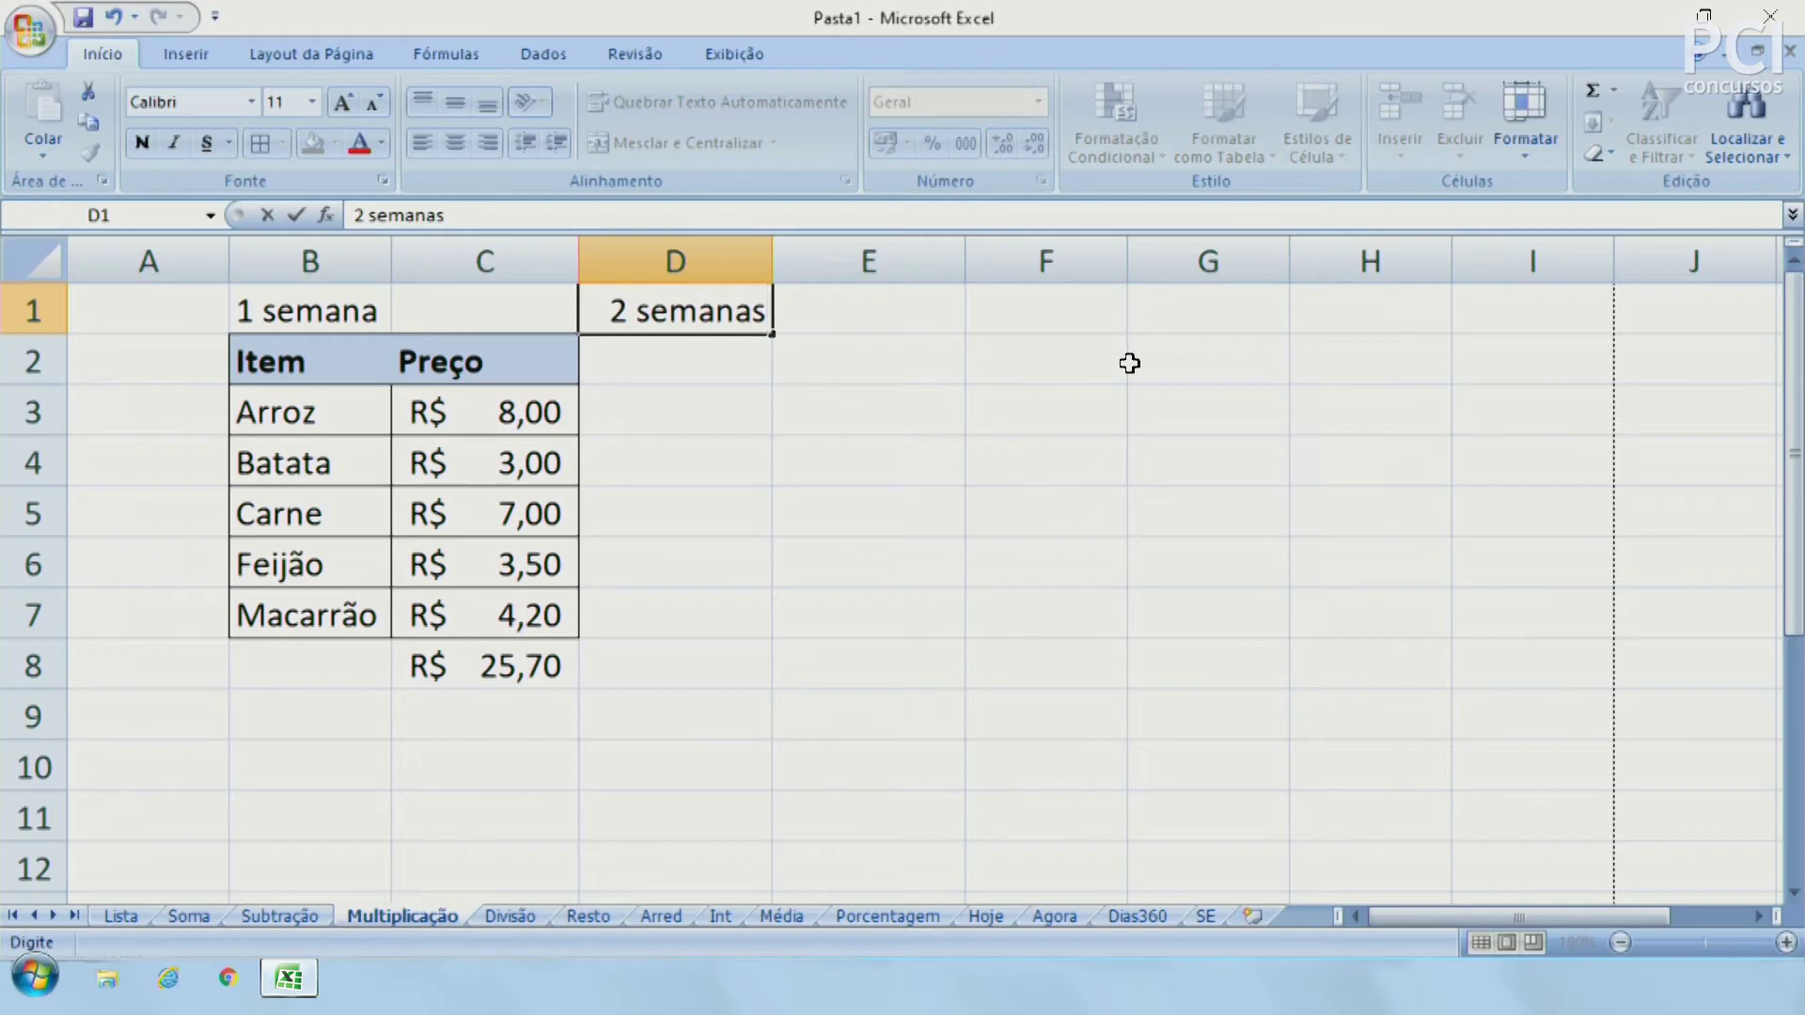
{"action": "key", "text": "Return"}
Enter the label 4 semanas in cell E1, correcting the stray space
{"action": "key", "text": "Up"}
{"action": "key", "text": "Right"}
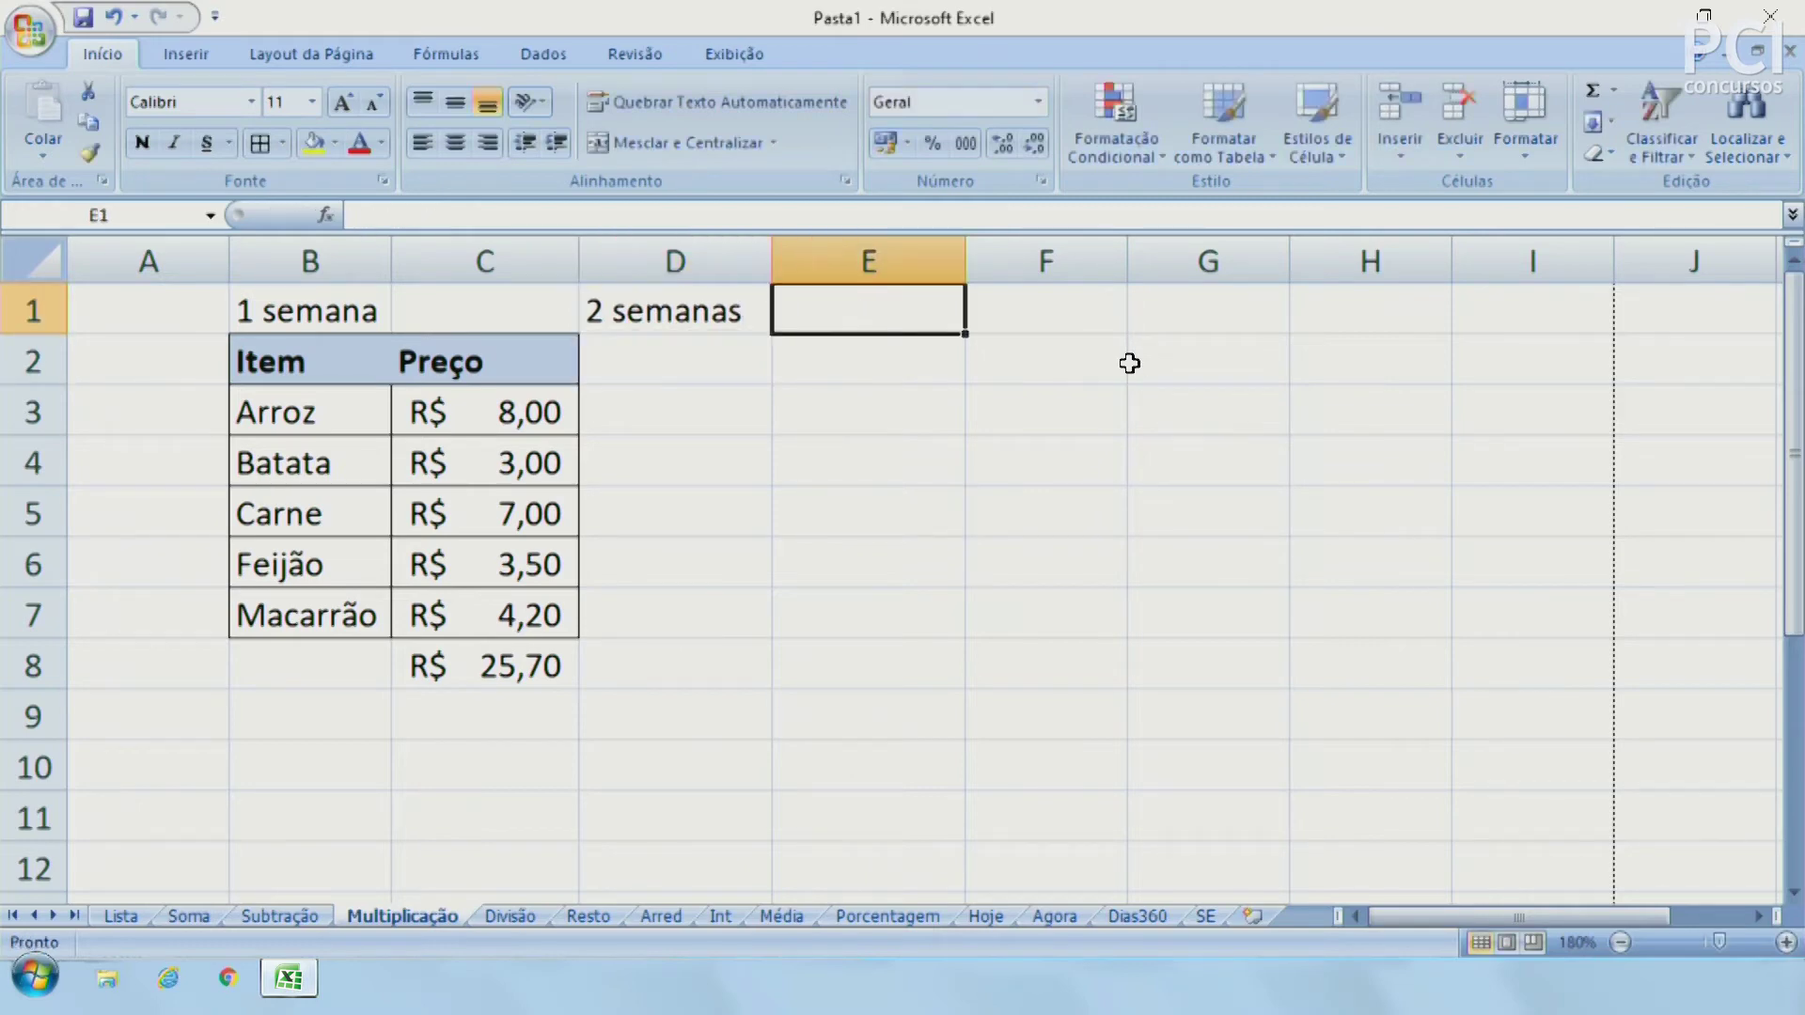
{"action": "type", "text": "4 sem"}
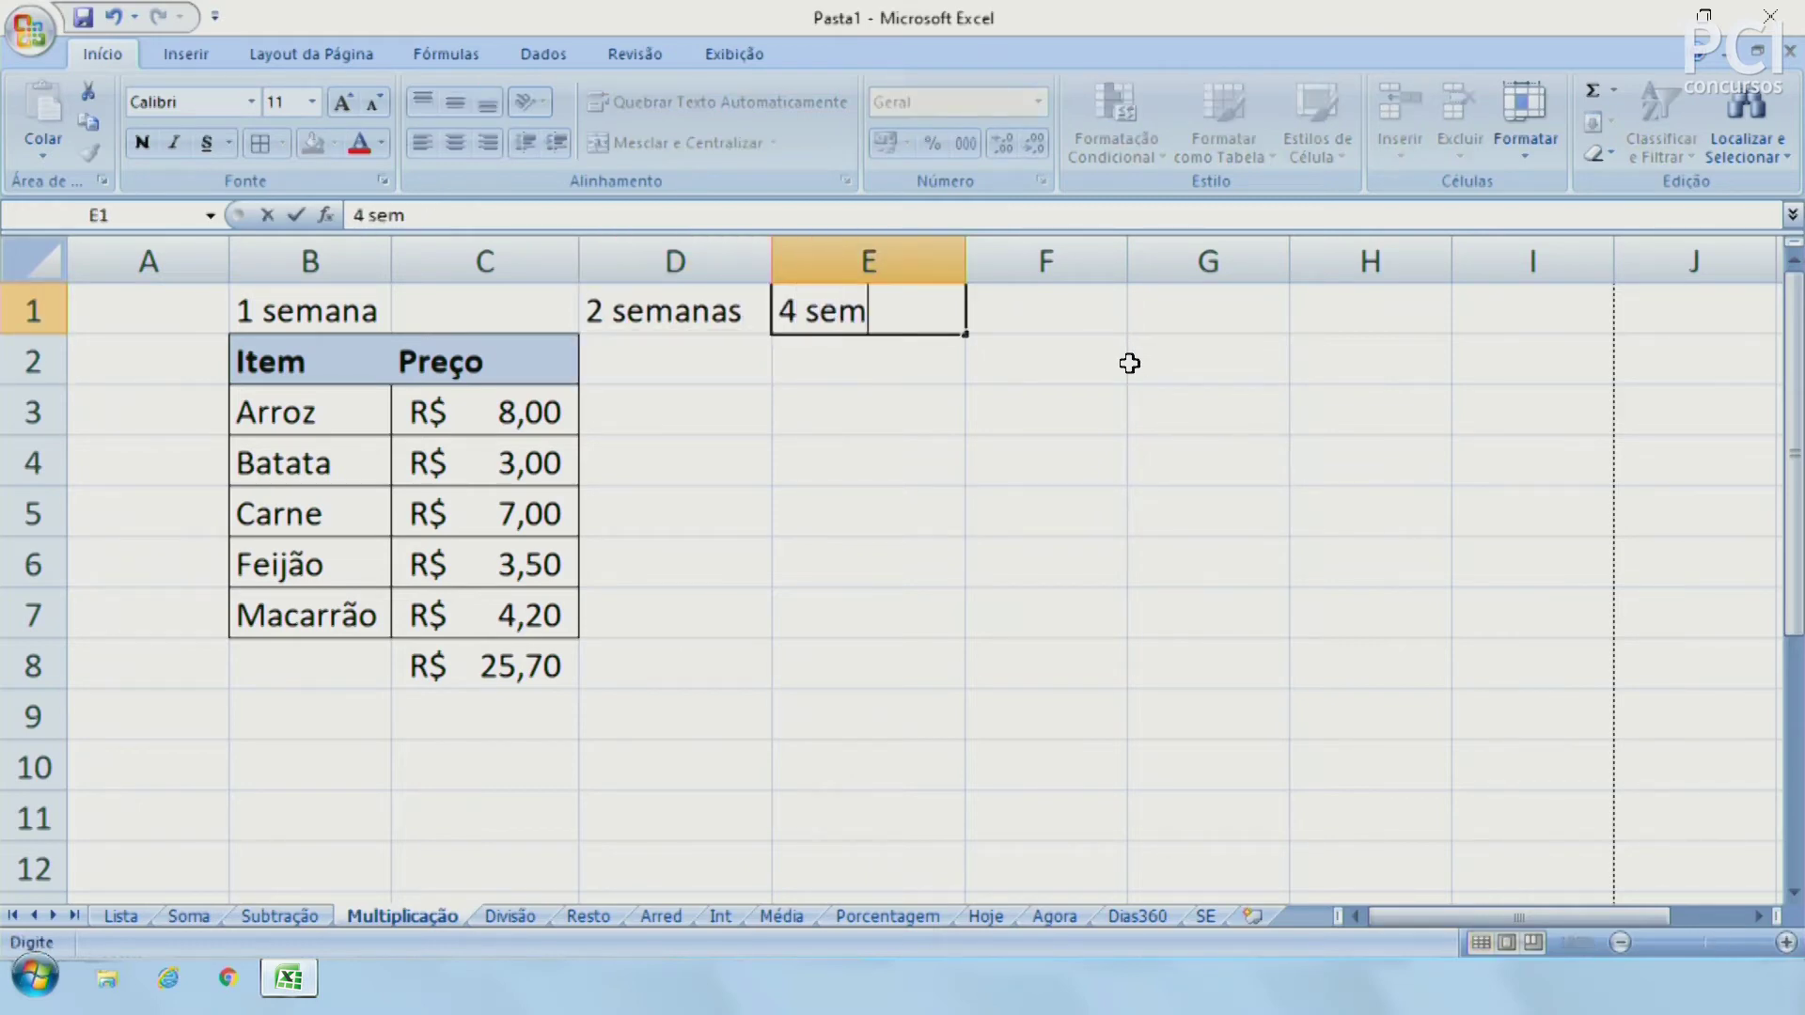
{"action": "type", "text": "ana s"}
{"action": "key", "text": "BackSpace"}
{"action": "key", "text": "BackSpace"}
{"action": "type", "text": "s"}
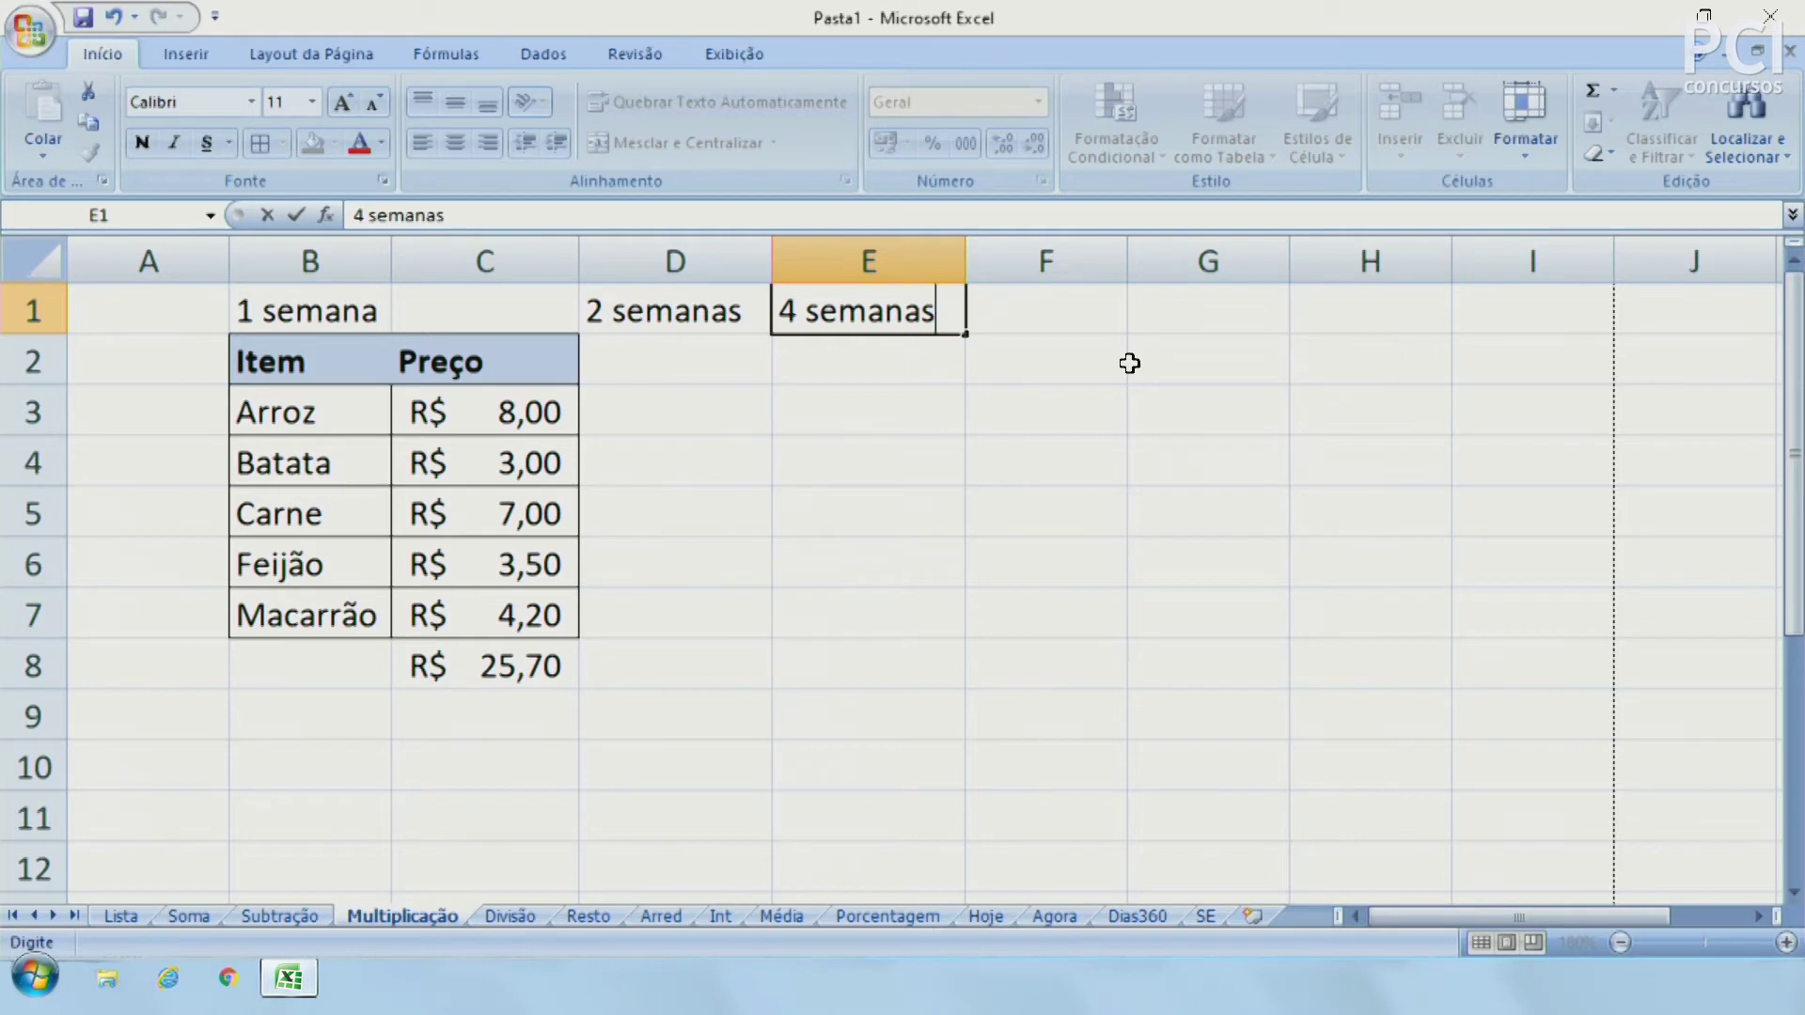
{"action": "key", "text": "Return"}
{"action": "left_click", "coordinate": [989, 641]}
Calculate the two-week cost in cell D8 with the formula =C8*2
{"action": "left_click", "coordinate": [729, 658]}
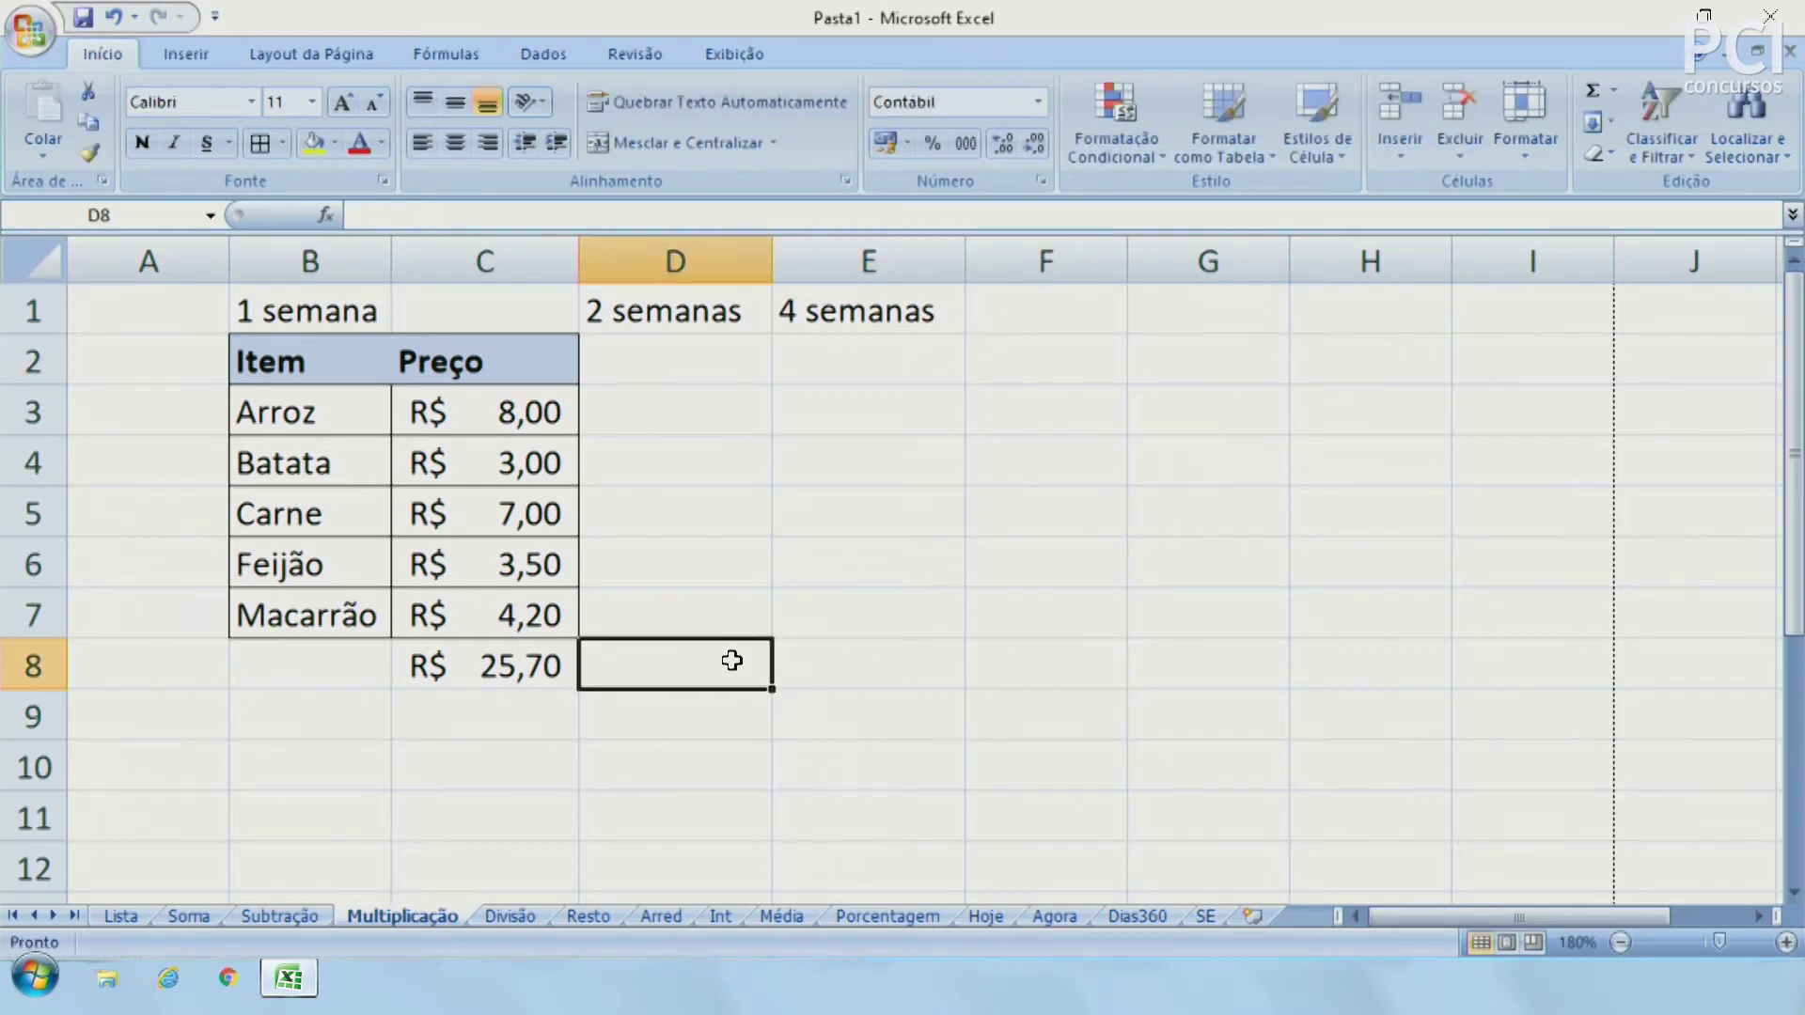
{"action": "type", "text": "="}
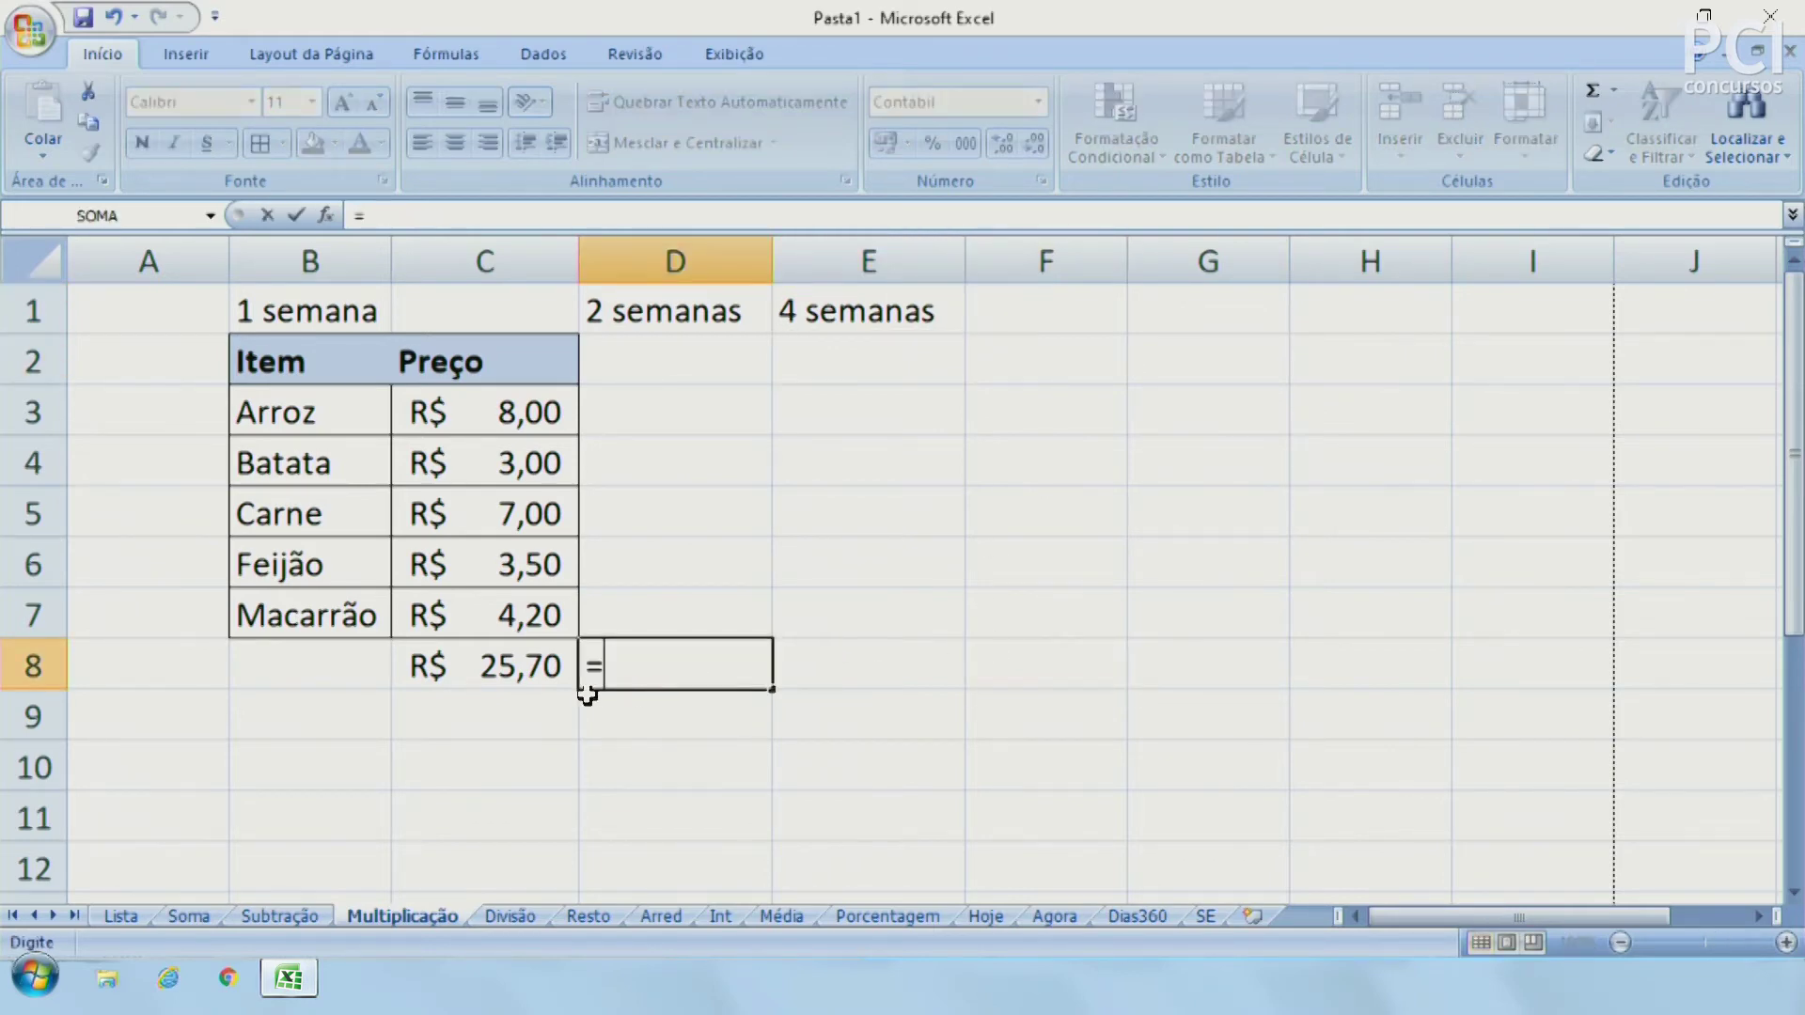
{"action": "left_click", "coordinate": [526, 673]}
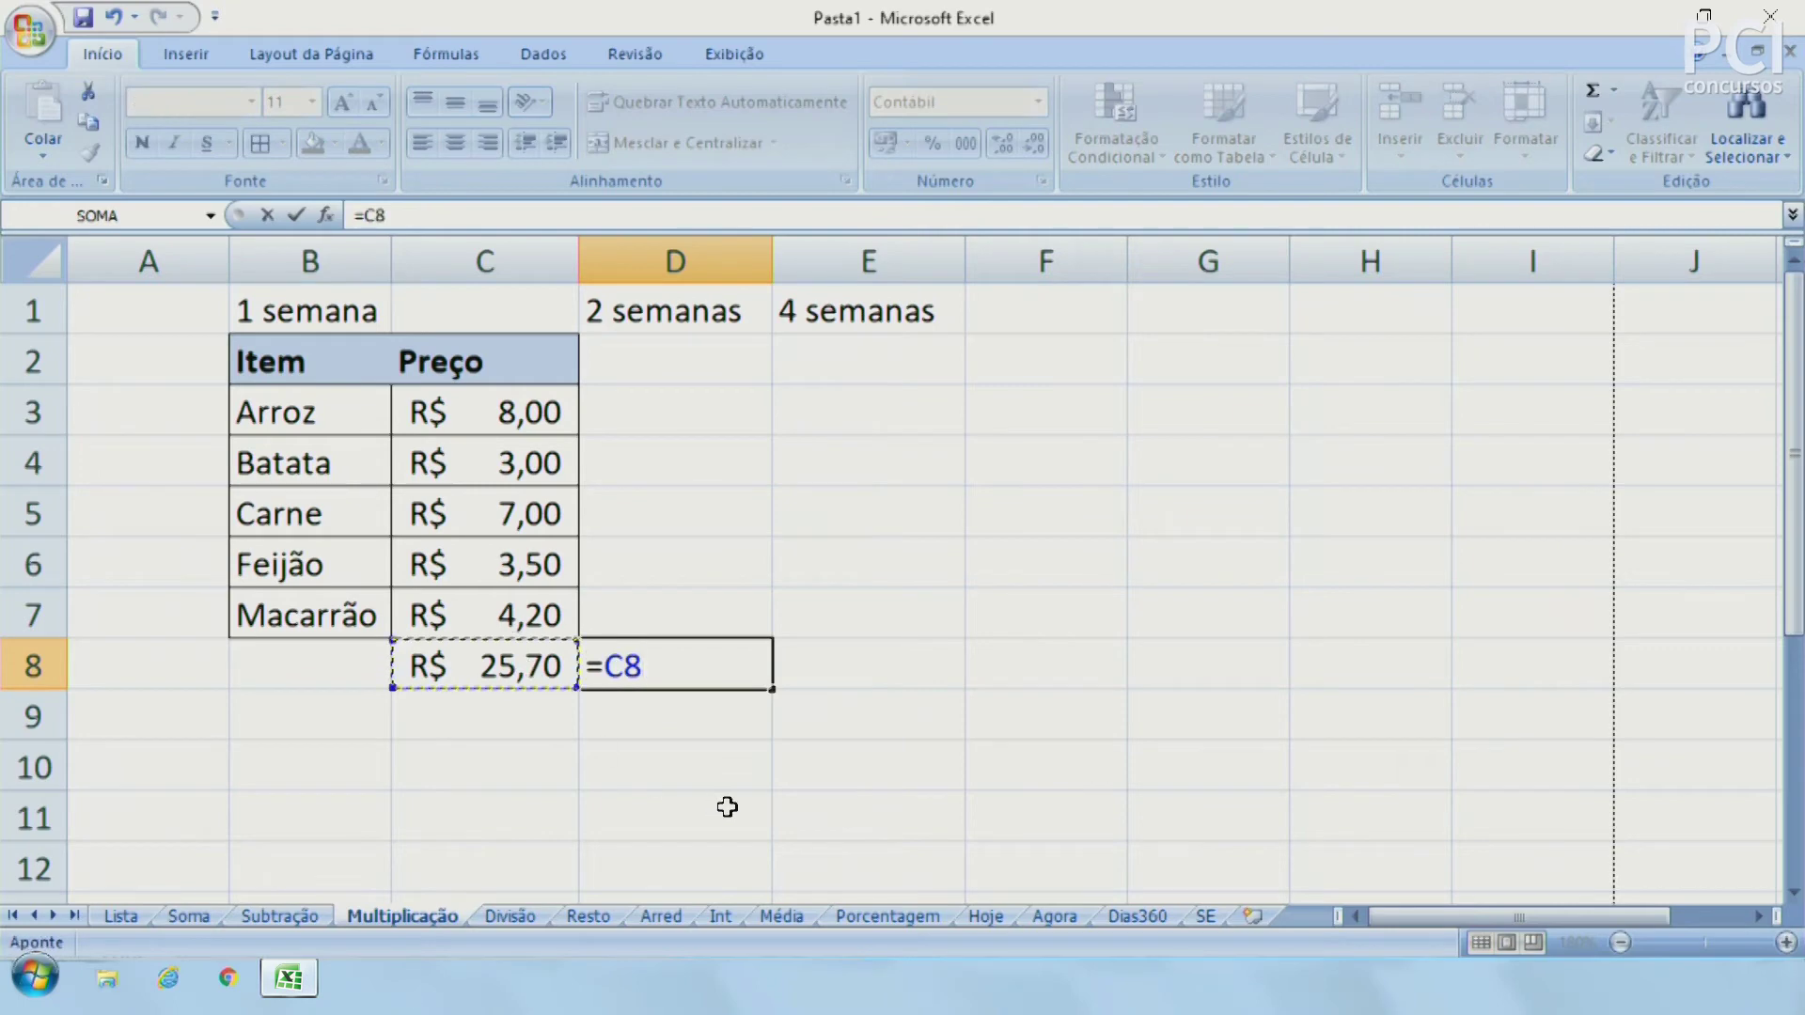
{"action": "type", "text": "*2"}
{"action": "key", "text": "Return"}
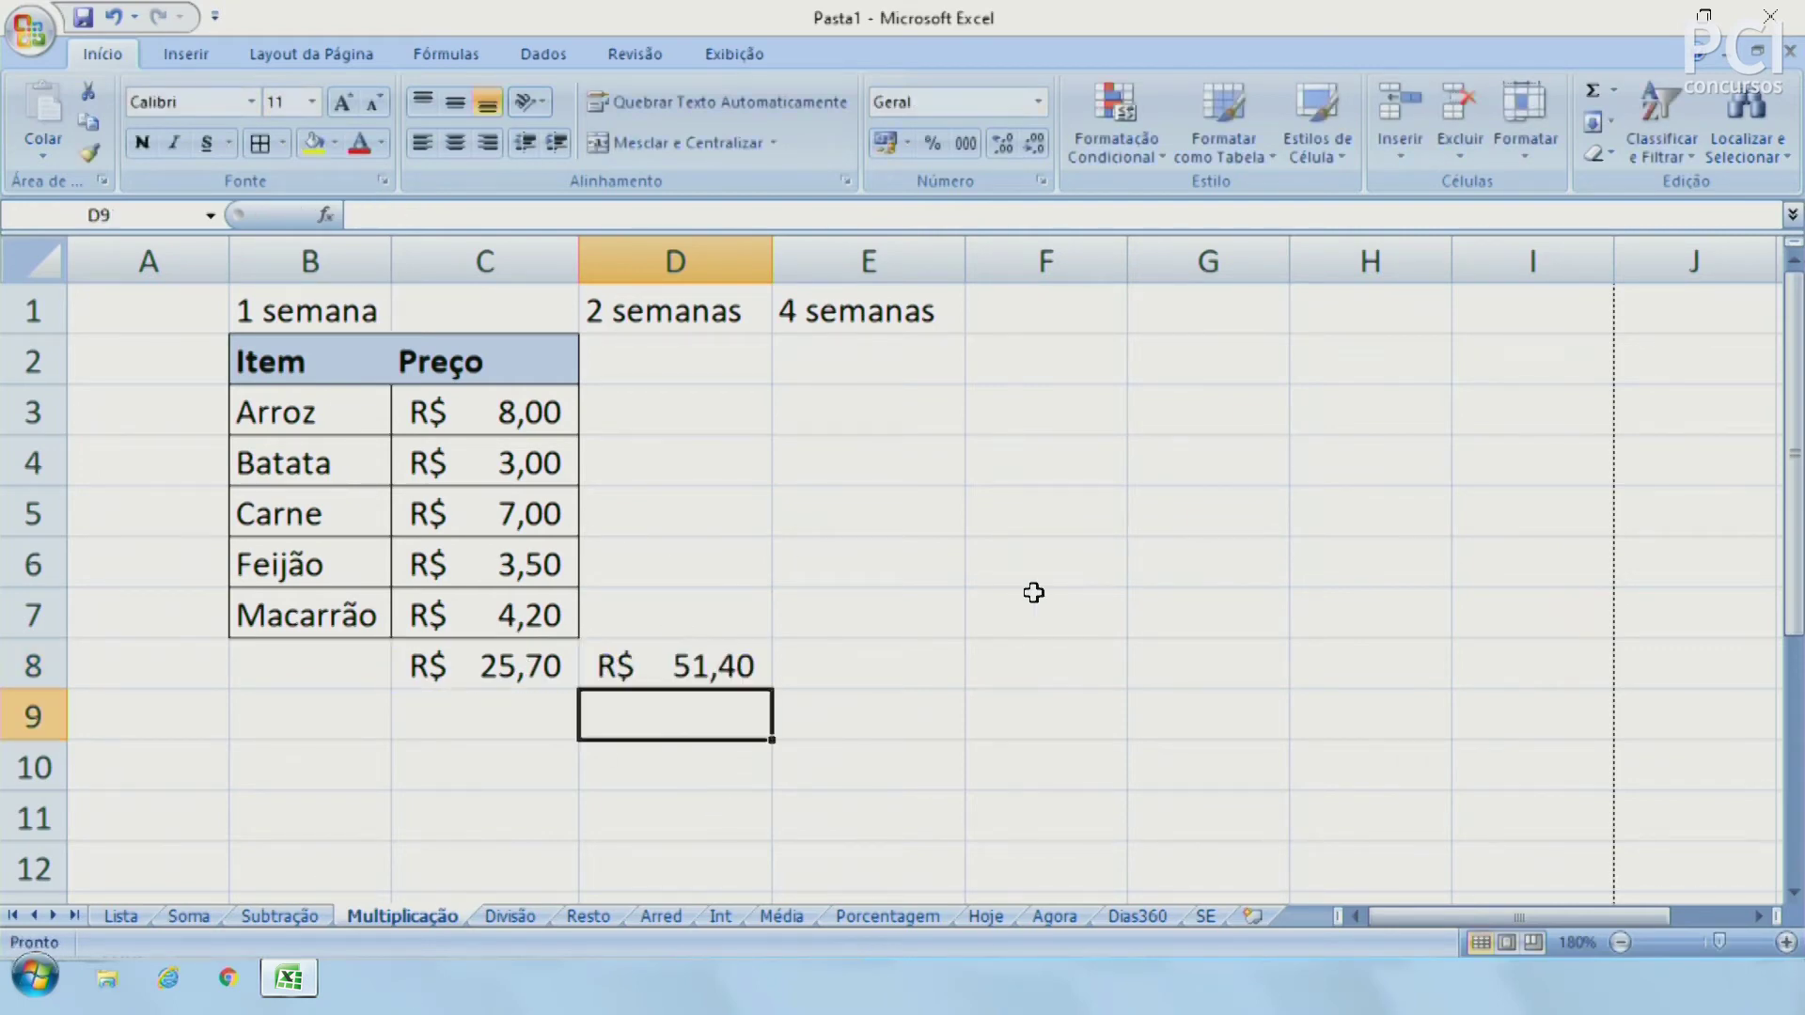
Calculate the four-week cost in cell E8 with the formula =C8*4
{"action": "left_click", "coordinate": [884, 671]}
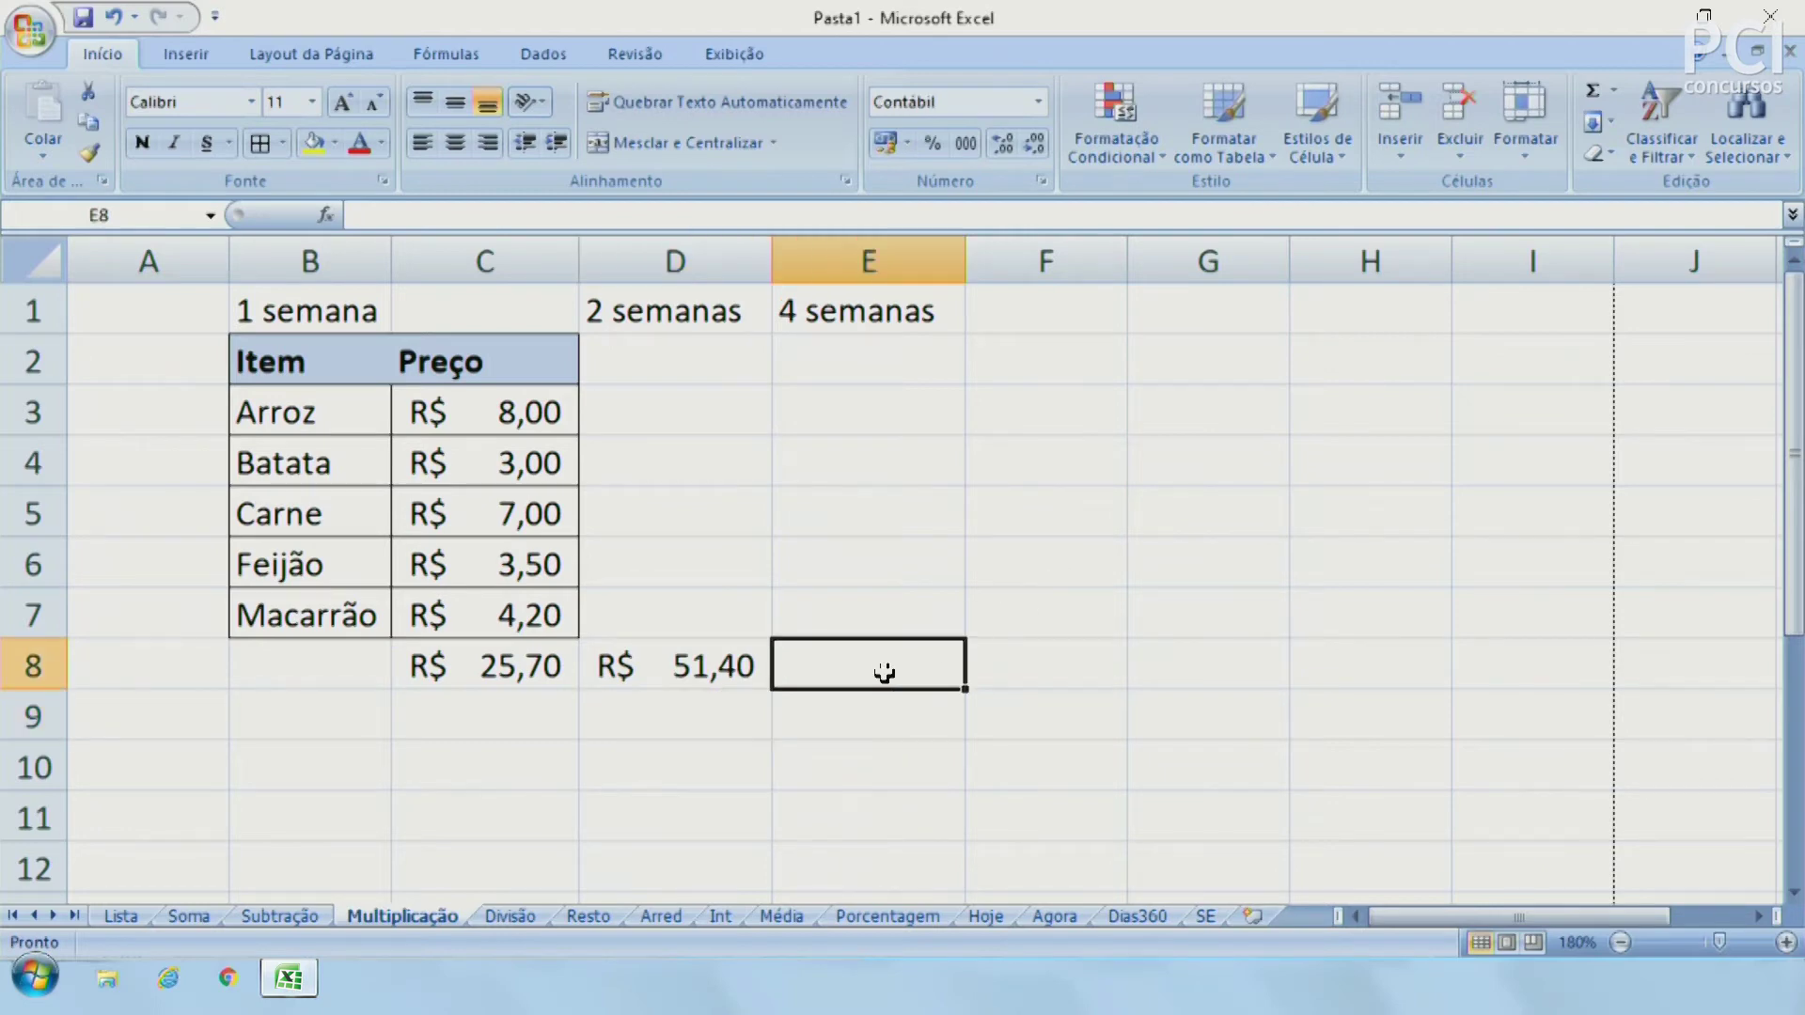
{"action": "type", "text": "="}
{"action": "left_click", "coordinate": [510, 662]}
{"action": "type", "text": "*4"}
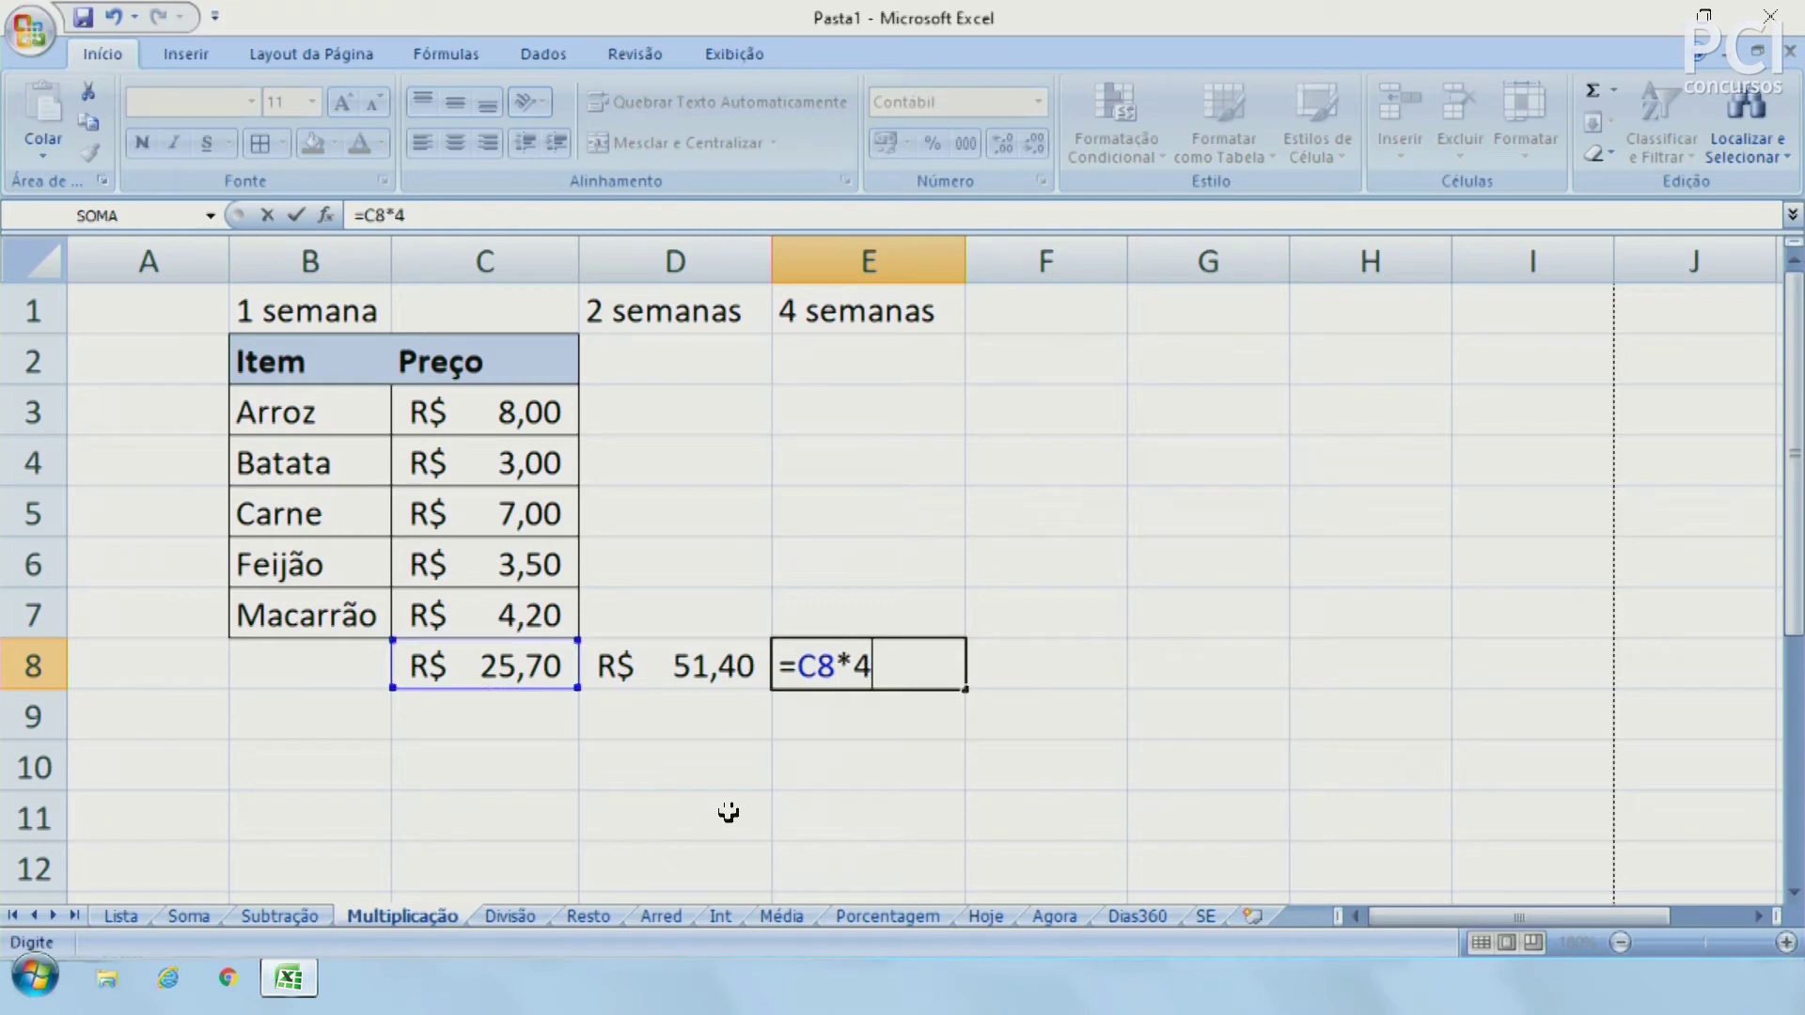
{"action": "key", "text": "Return"}
{"action": "left_click", "coordinate": [729, 812]}
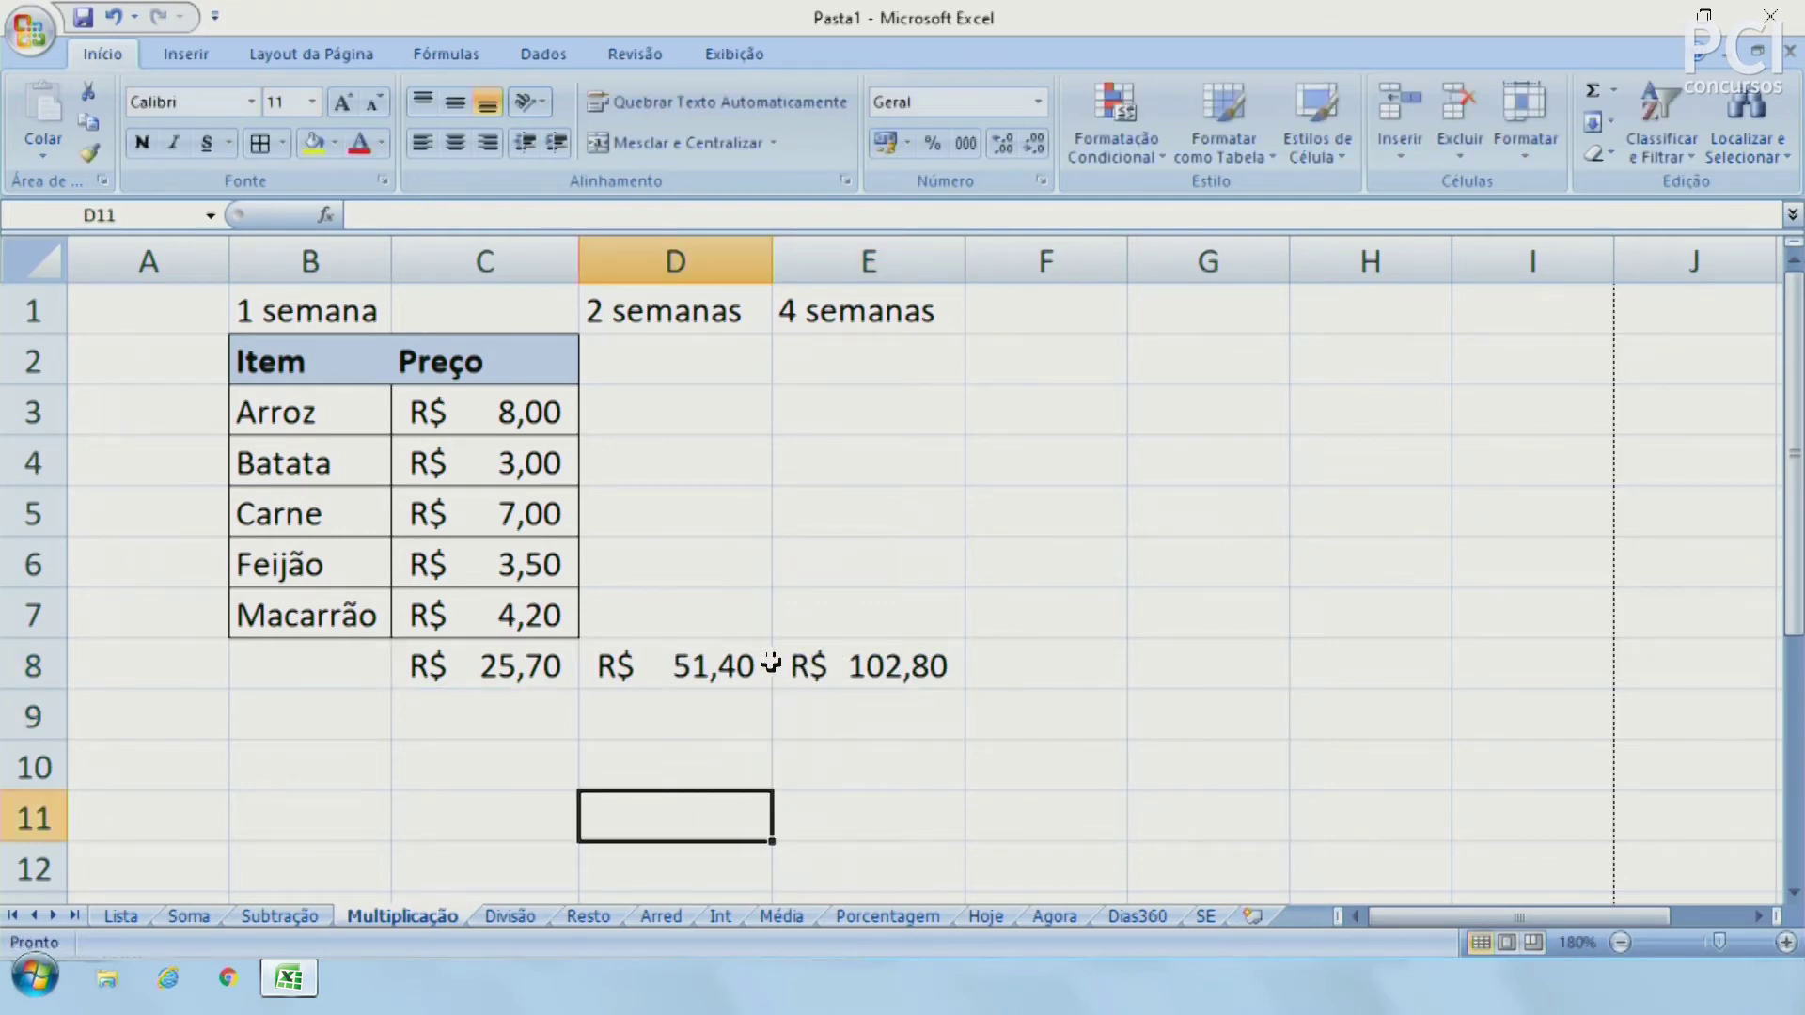
{"action": "left_click", "coordinate": [621, 215]}
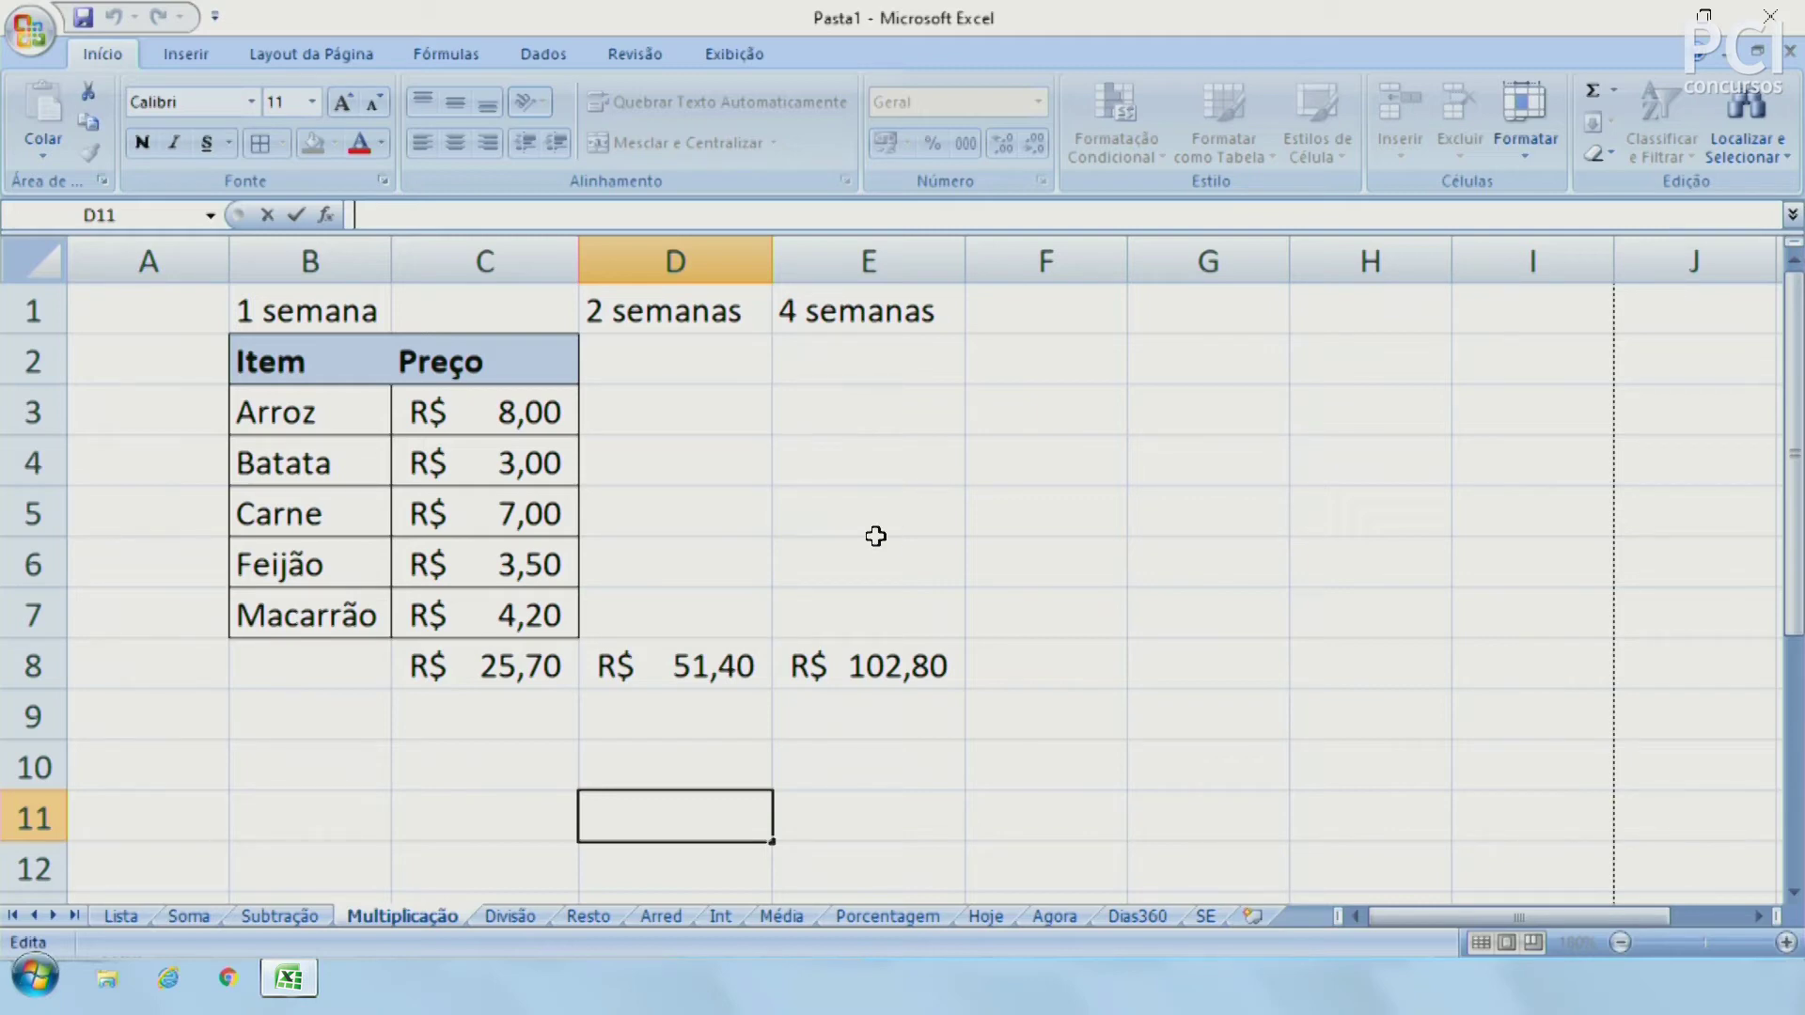
{"action": "left_click", "coordinate": [775, 757]}
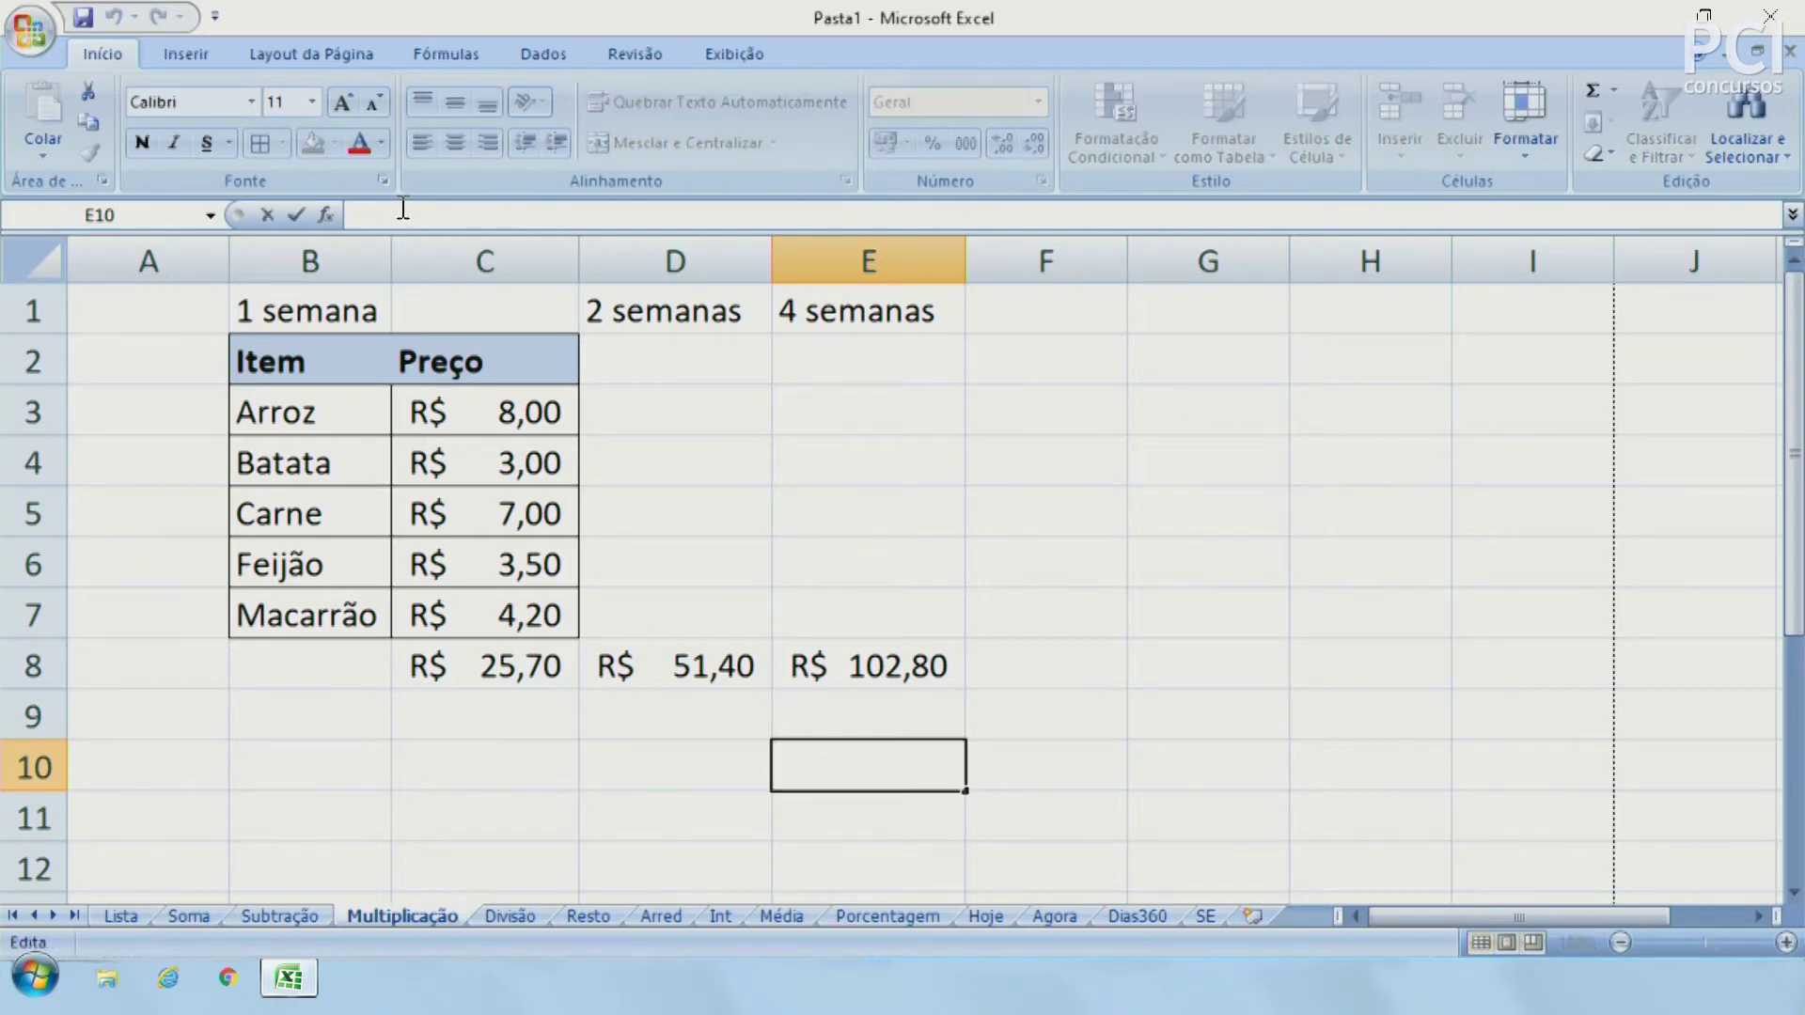
{"action": "left_click", "coordinate": [1043, 620]}
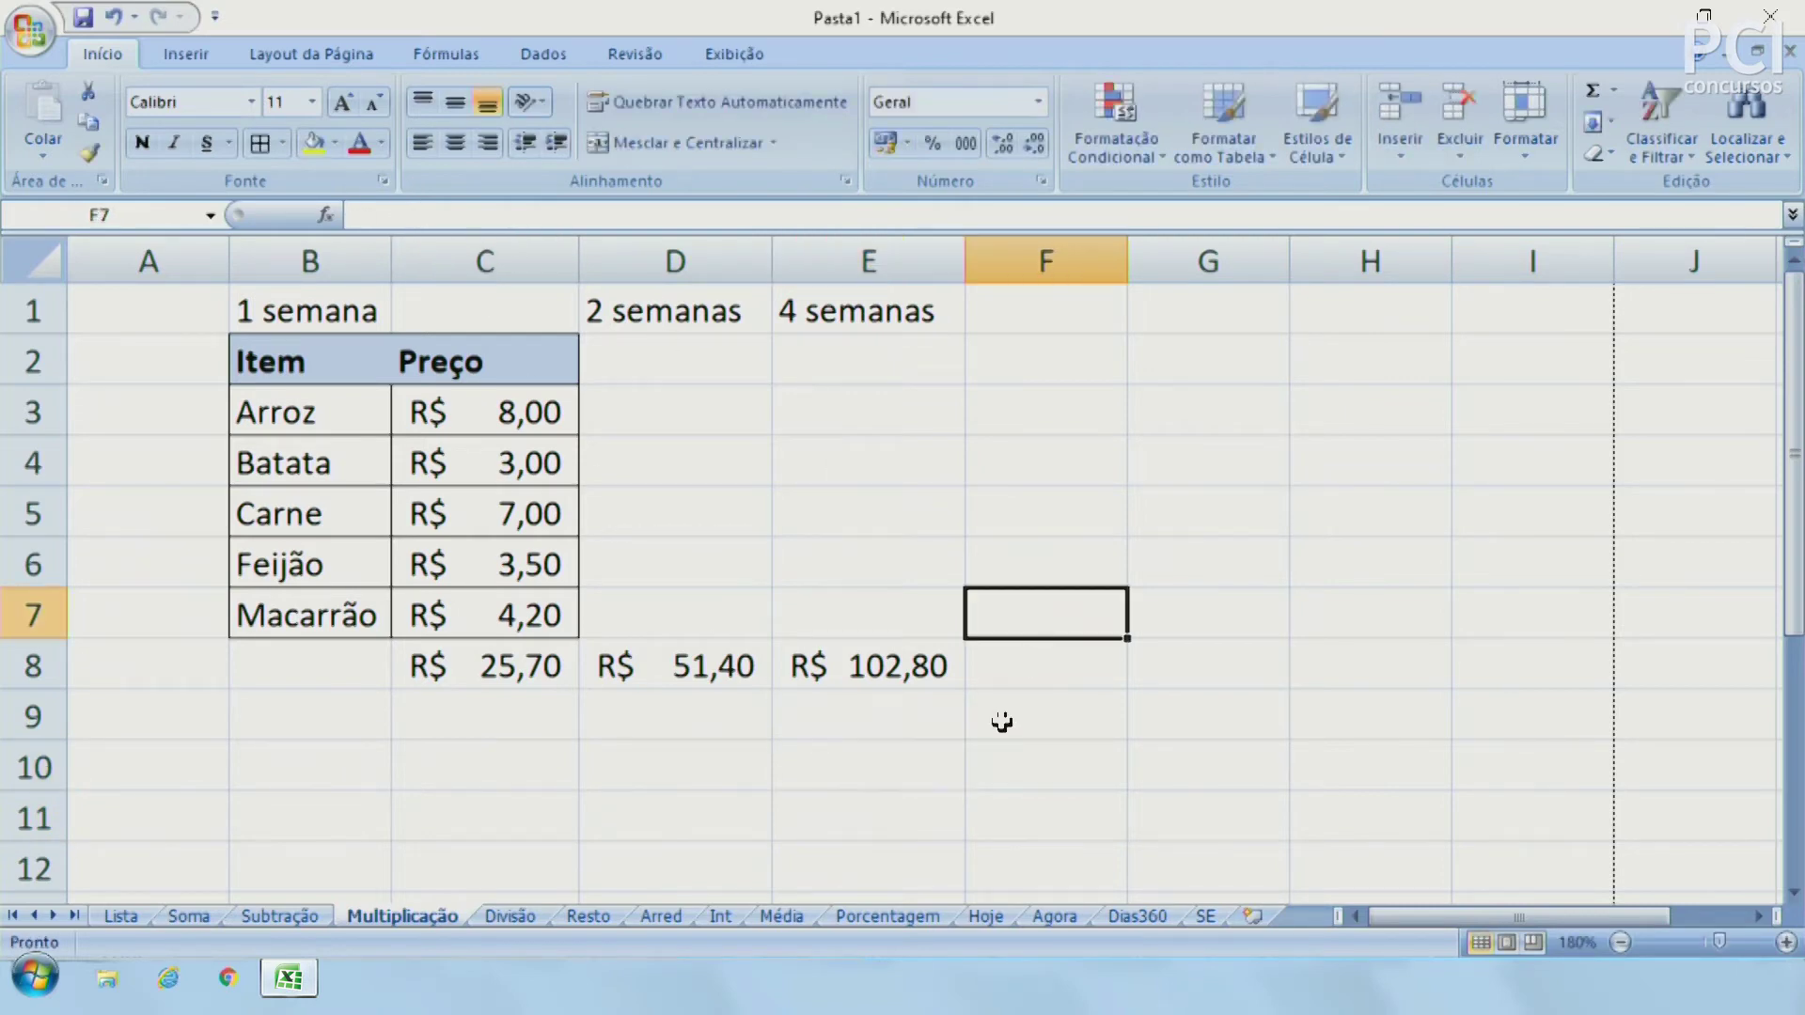
On the Divisão sheet, total the prices C3:C7 in cell C8 with SOMA
{"action": "left_click", "coordinate": [517, 912]}
{"action": "left_click", "coordinate": [710, 717]}
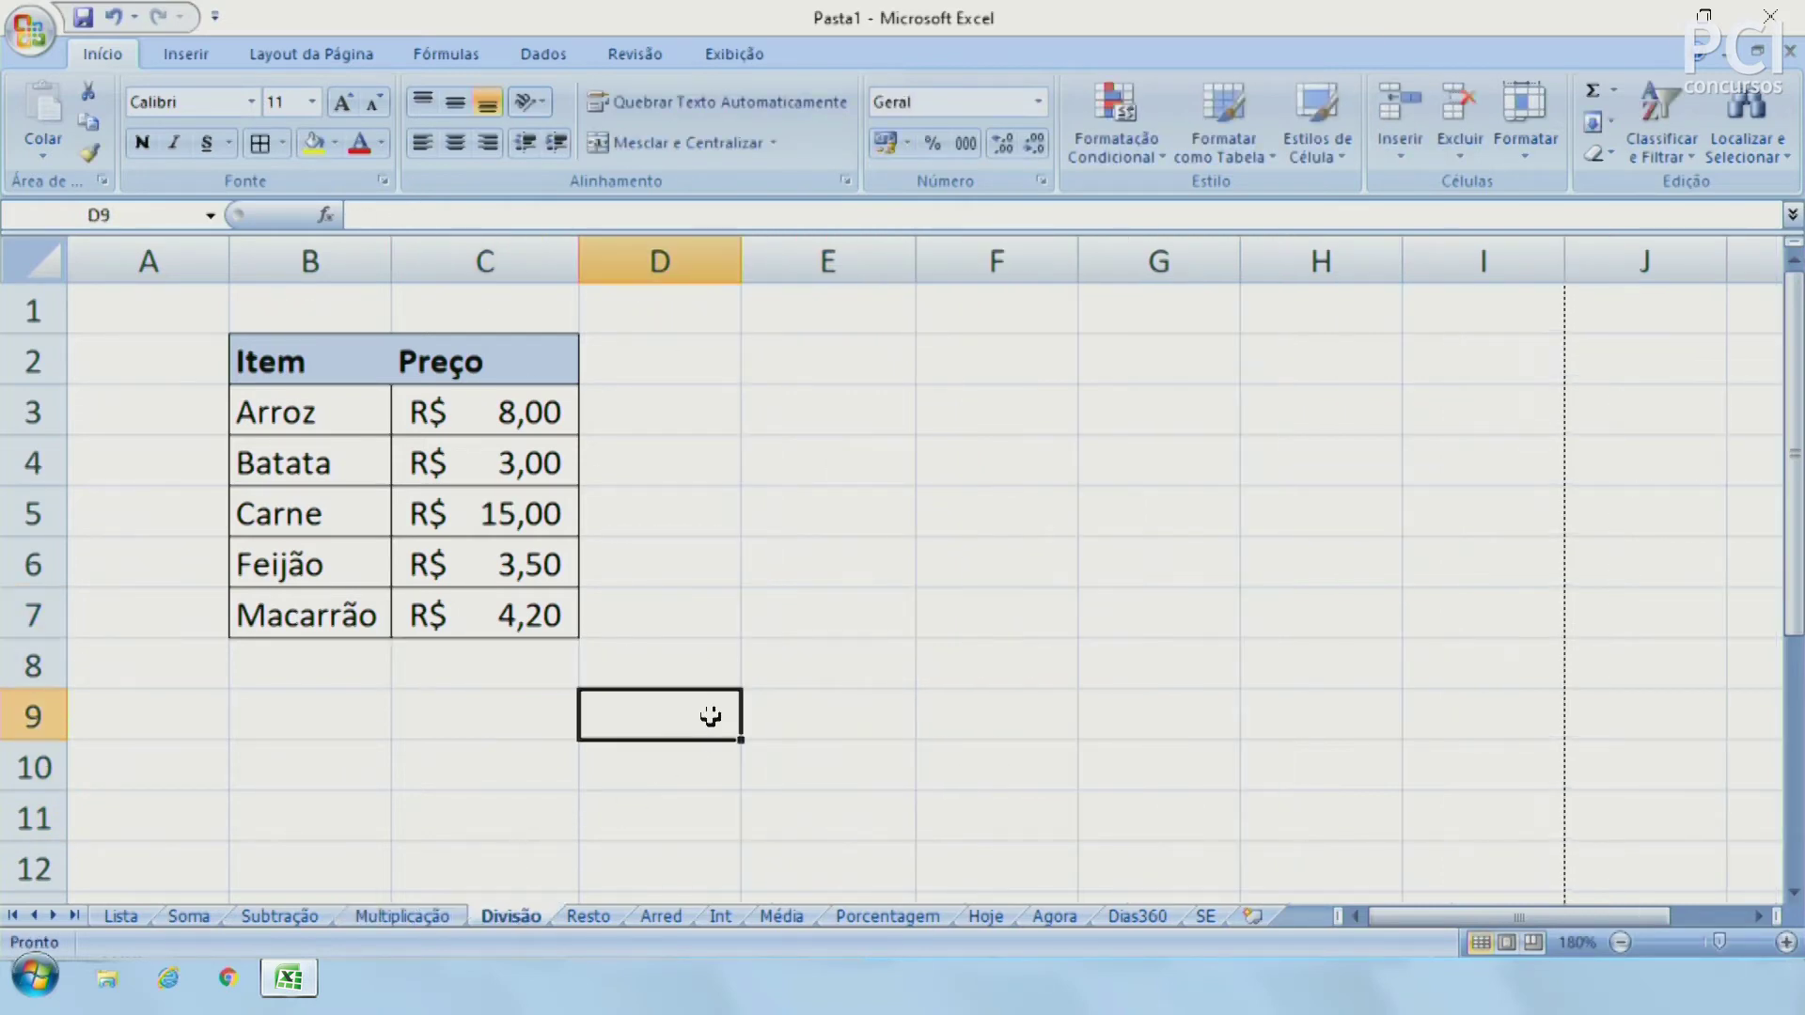
{"action": "left_click", "coordinate": [513, 681]}
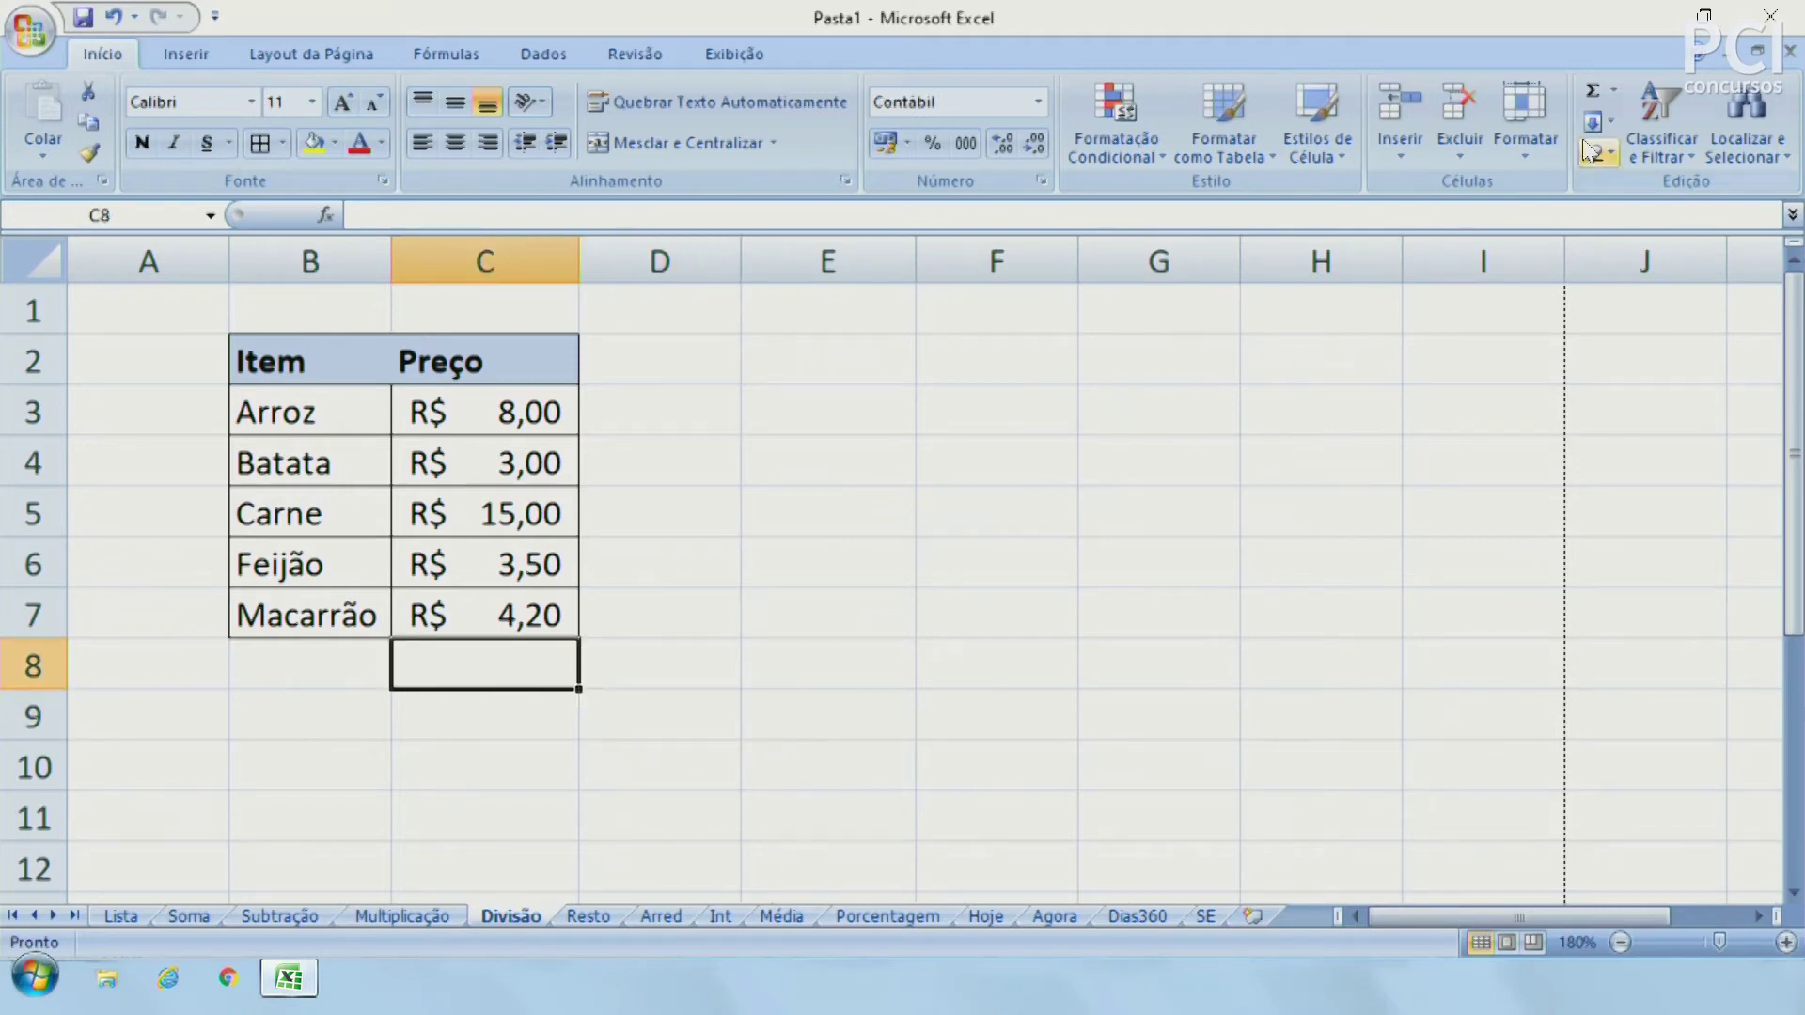
{"action": "left_click", "coordinate": [1589, 94]}
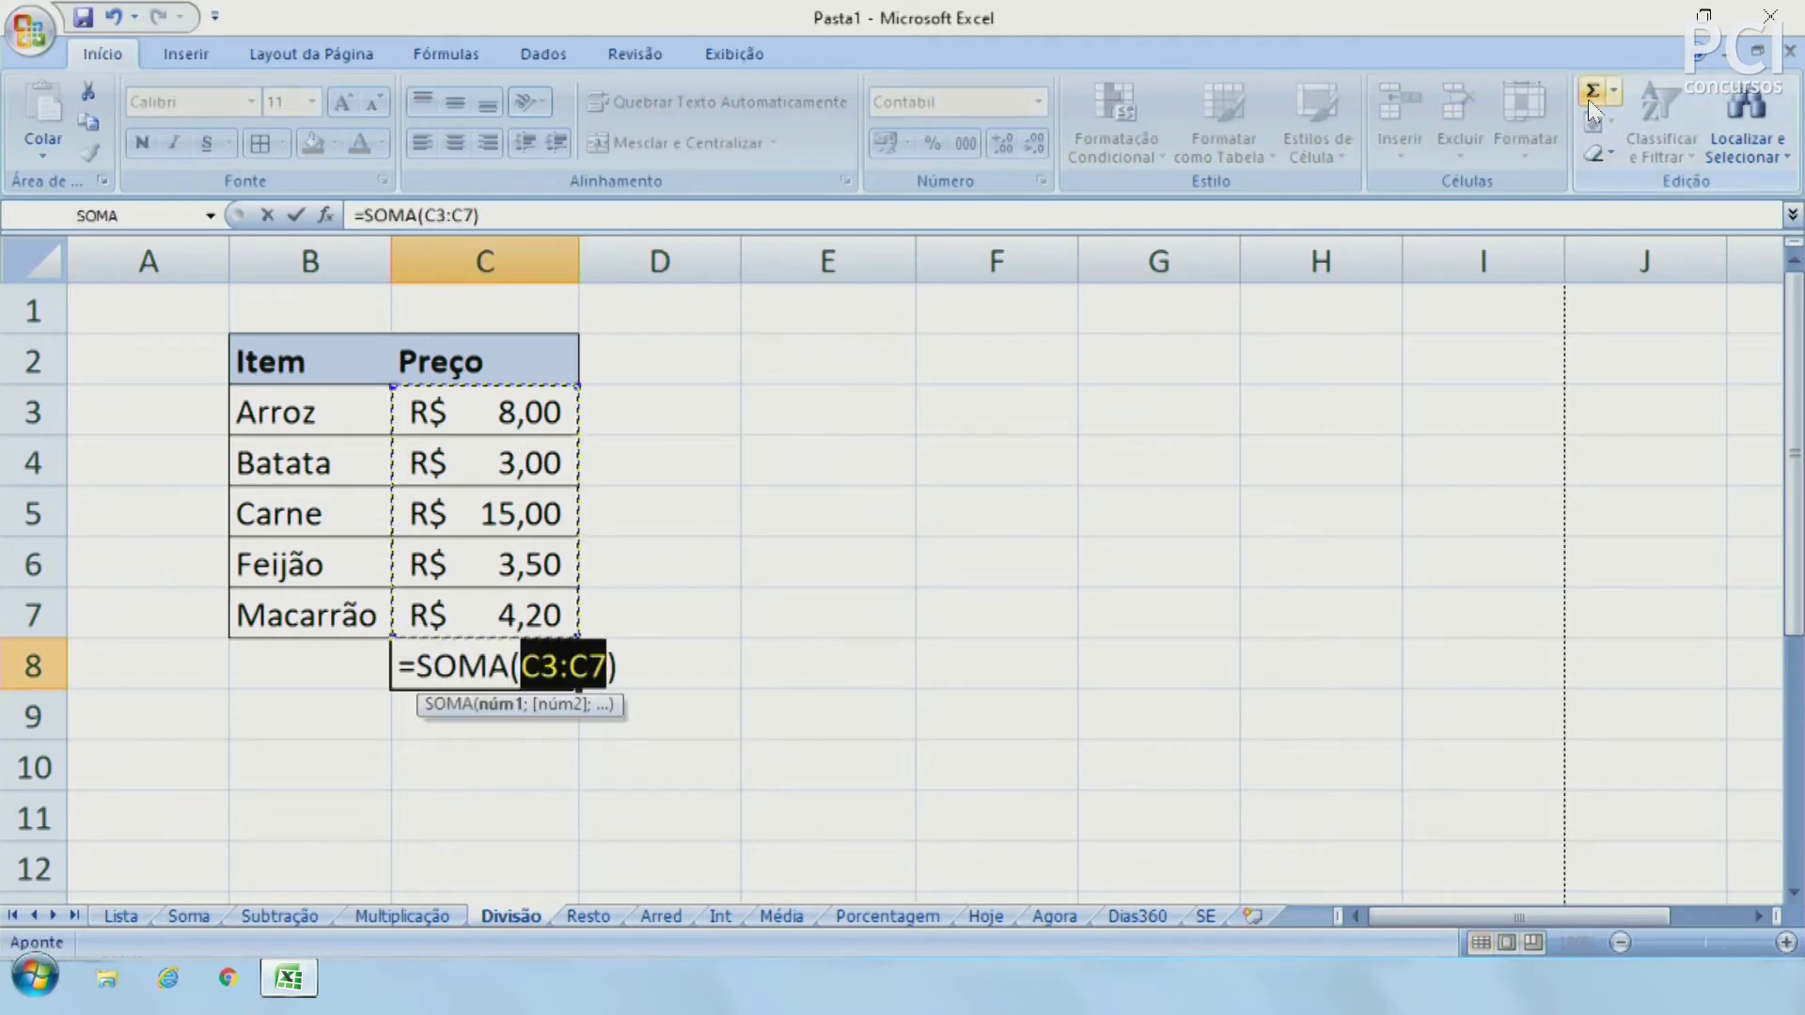
{"action": "key", "text": "Return"}
{"action": "left_click", "coordinate": [1226, 522]}
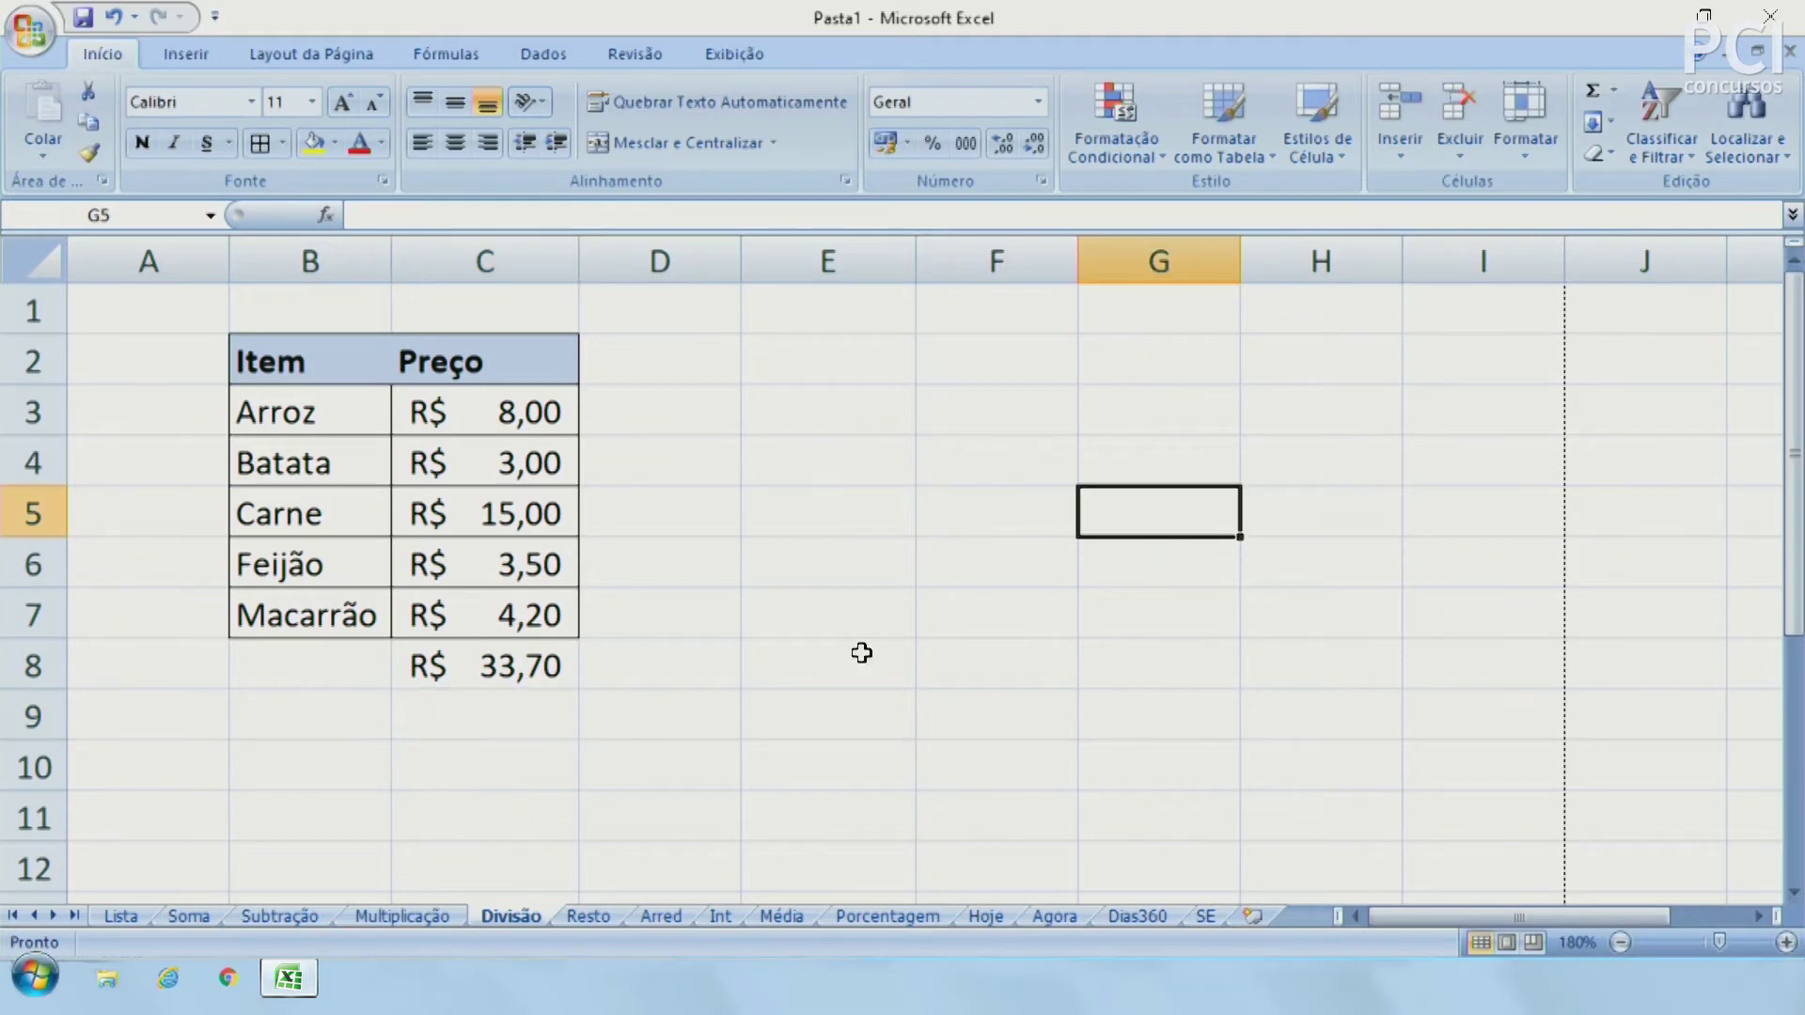
{"action": "left_click", "coordinate": [525, 801]}
{"action": "left_click", "coordinate": [532, 779]}
{"action": "left_click", "coordinate": [380, 780]}
{"action": "left_click", "coordinate": [449, 767]}
{"action": "key", "text": "alt"}
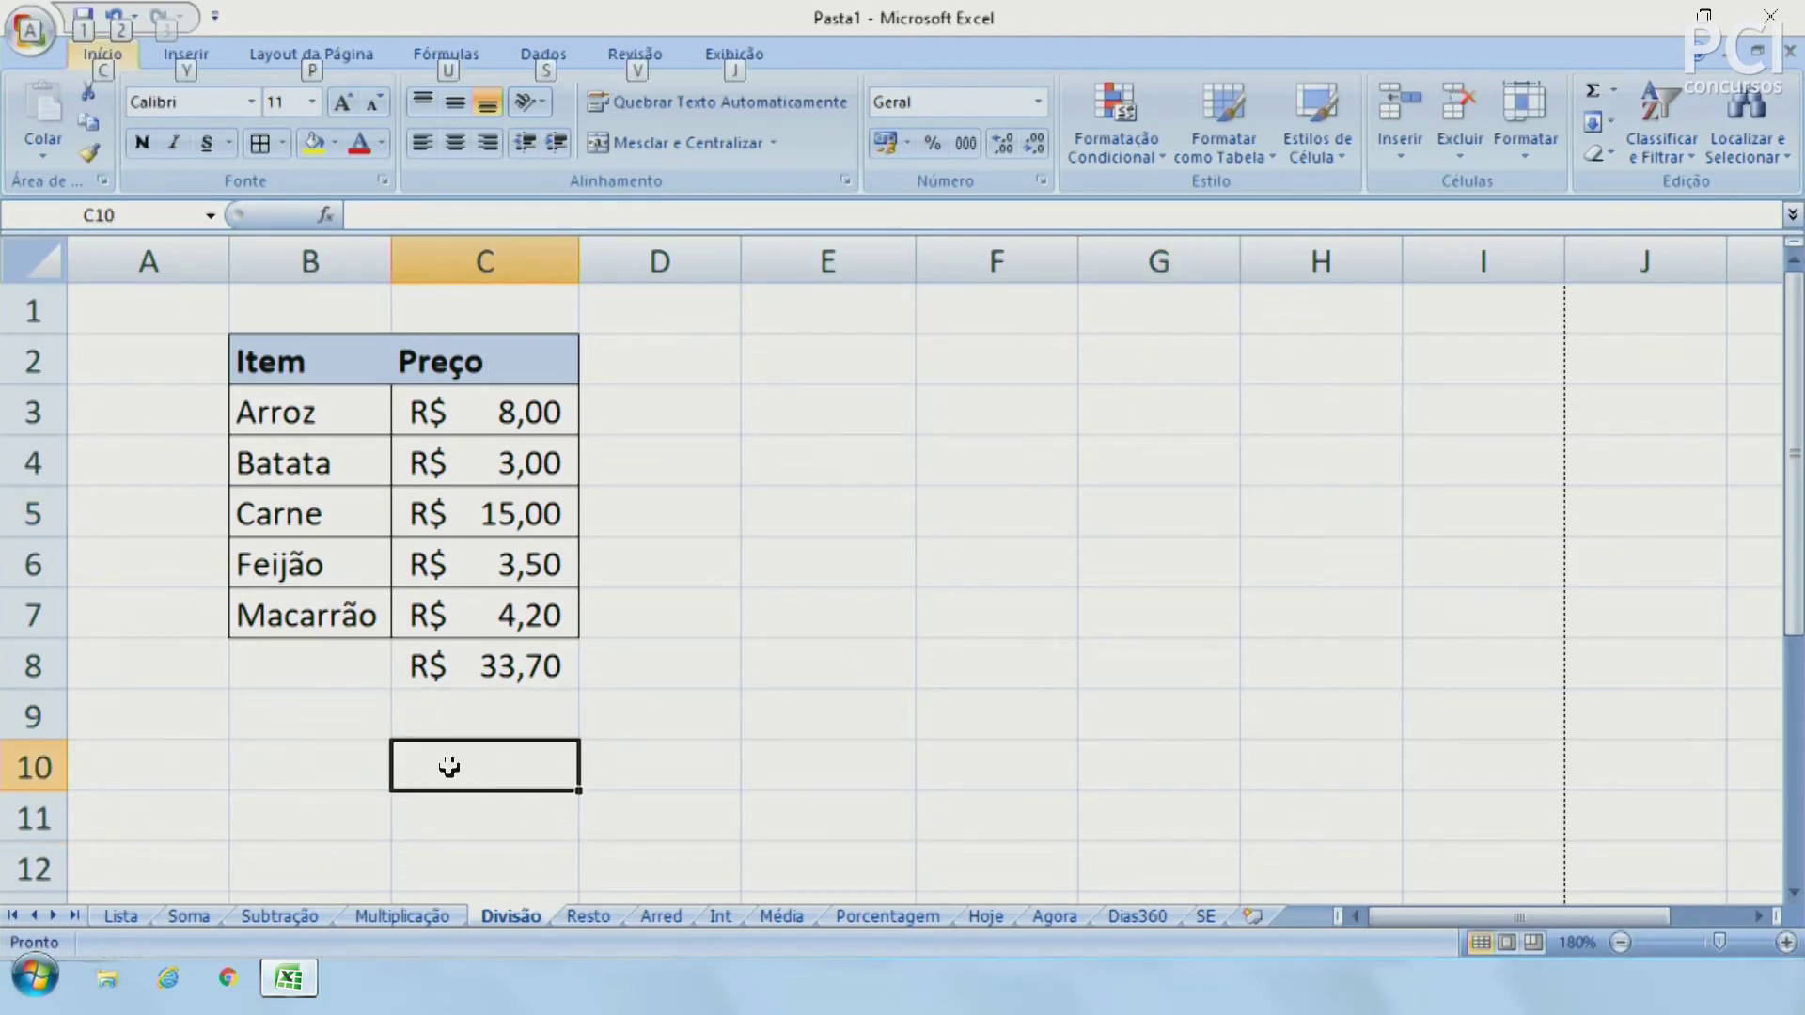
{"action": "key", "text": "alt"}
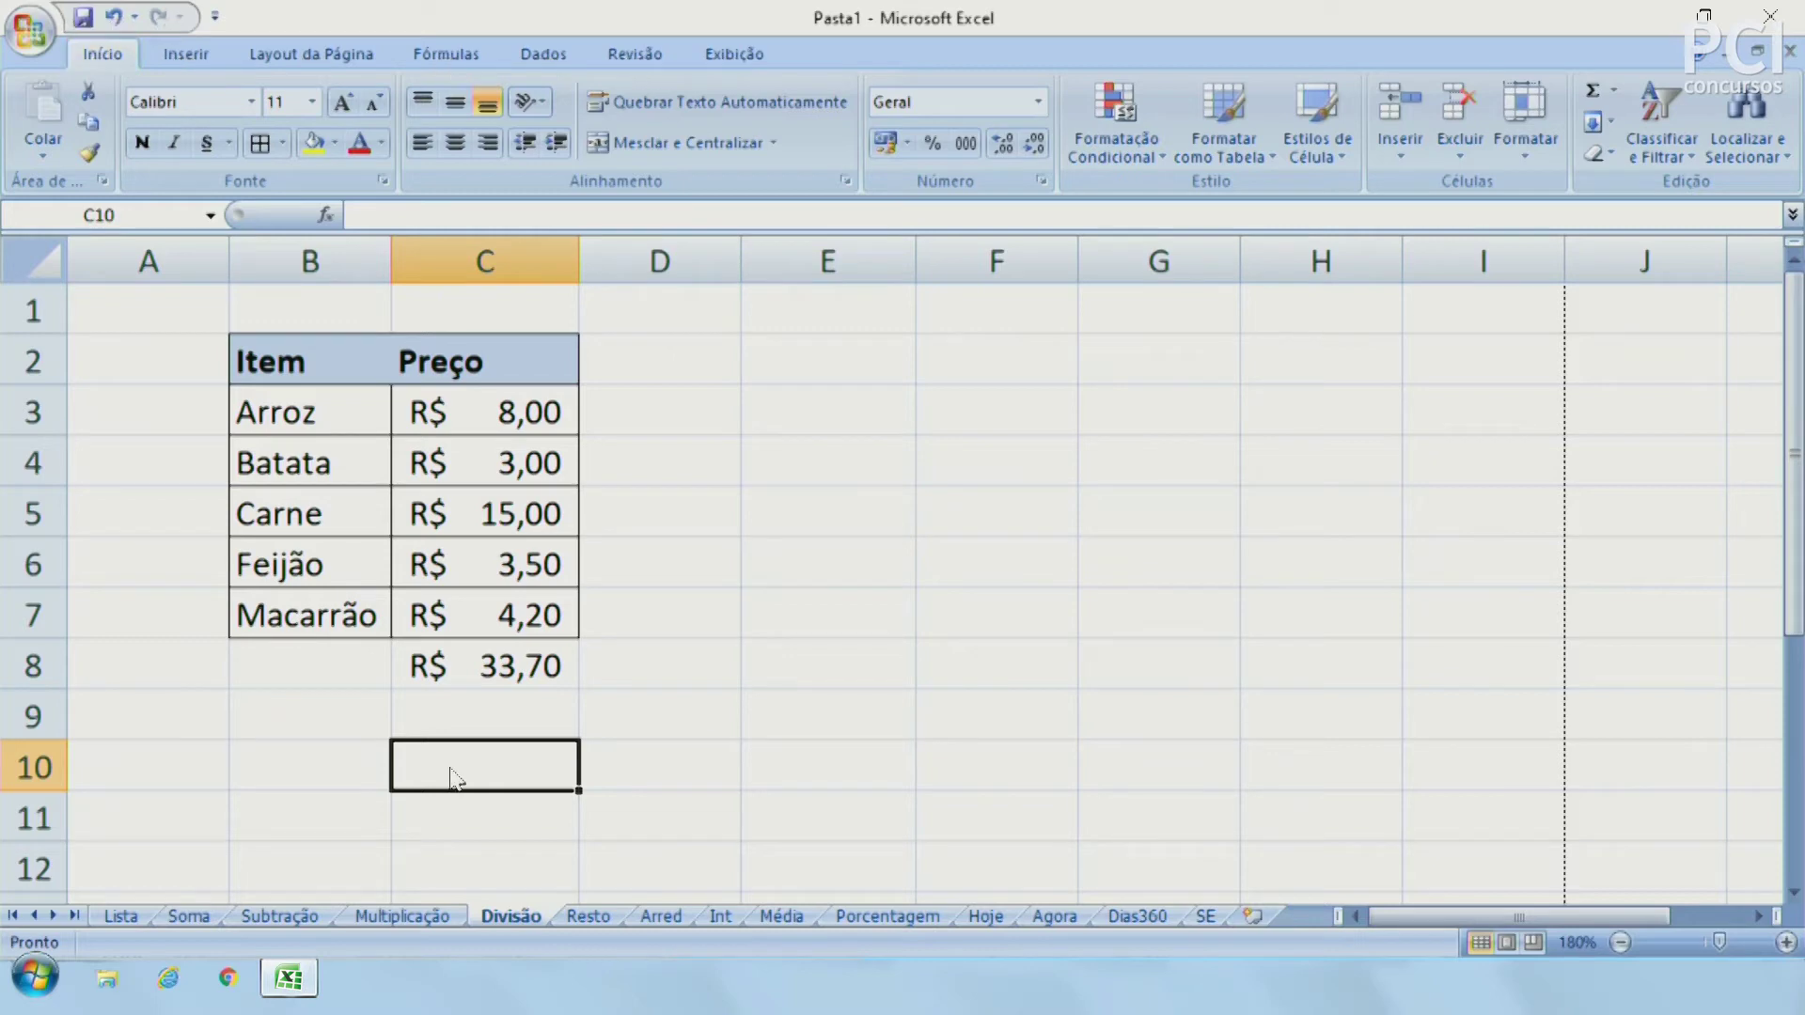
{"action": "key", "text": "alt"}
{"action": "key", "text": "Escape"}
{"action": "type", "text": "=/////"}
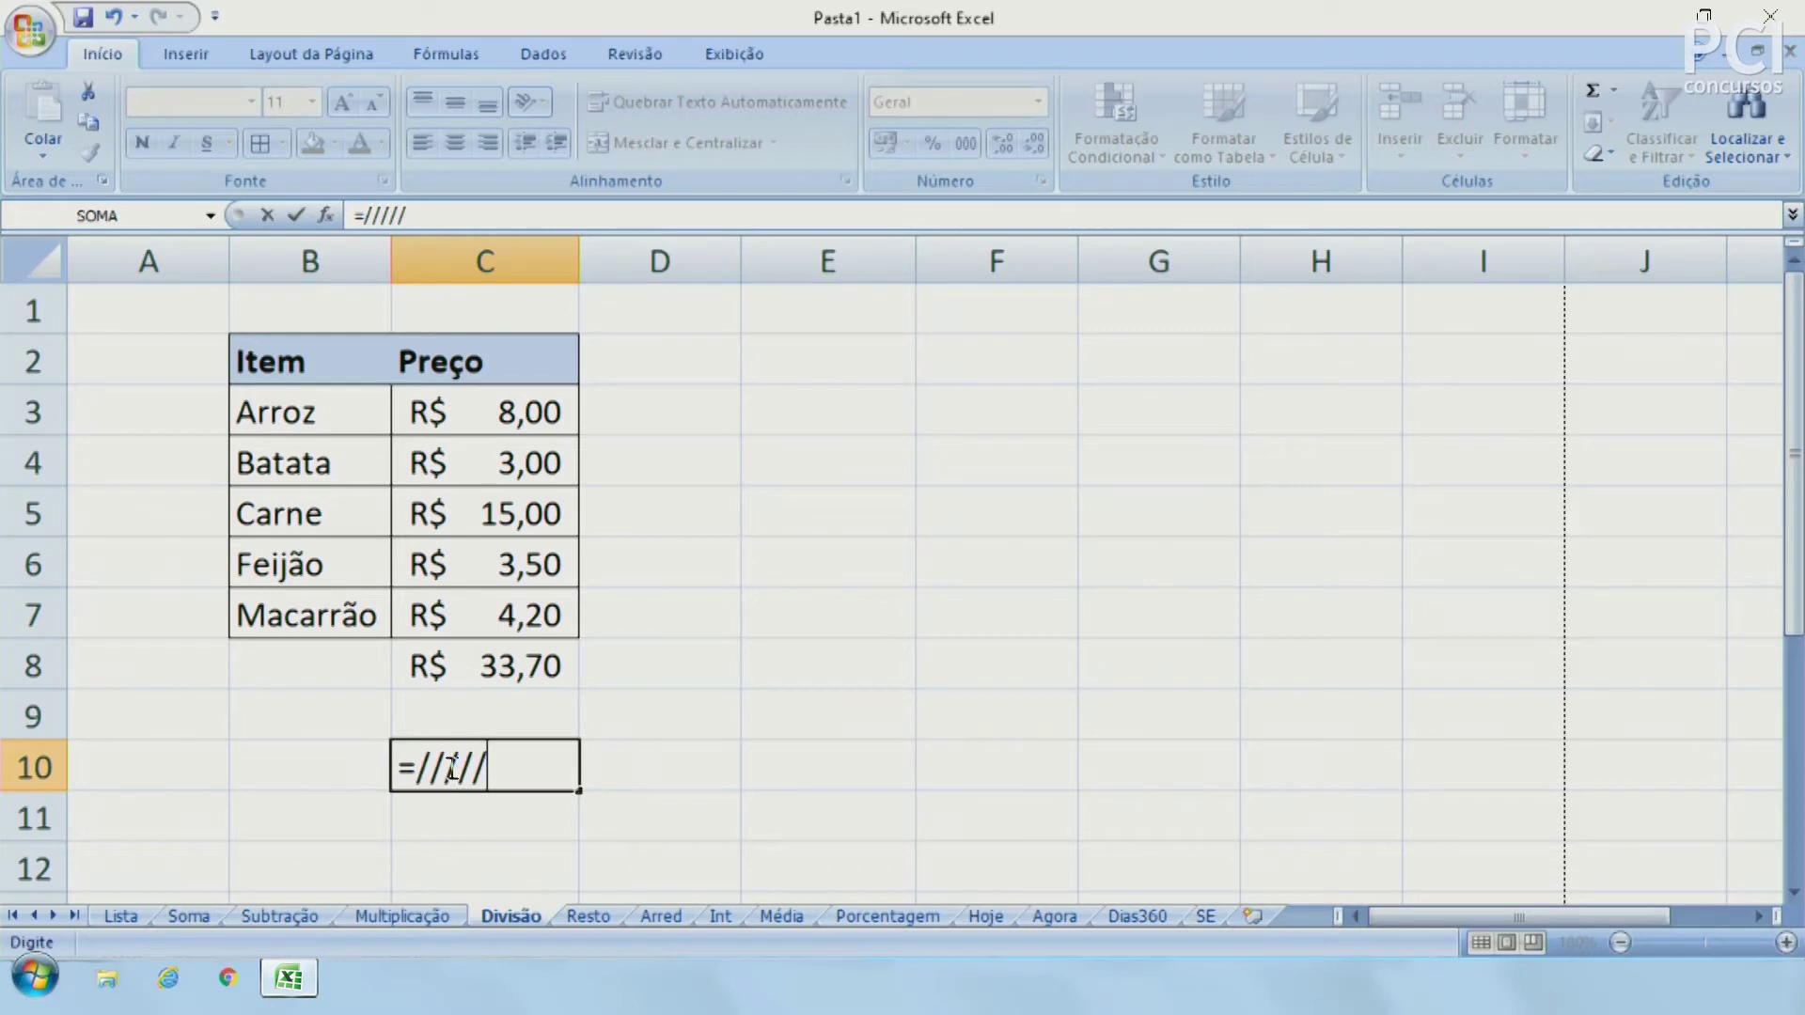
{"action": "key", "text": "Escape"}
{"action": "left_click", "coordinate": [798, 626]}
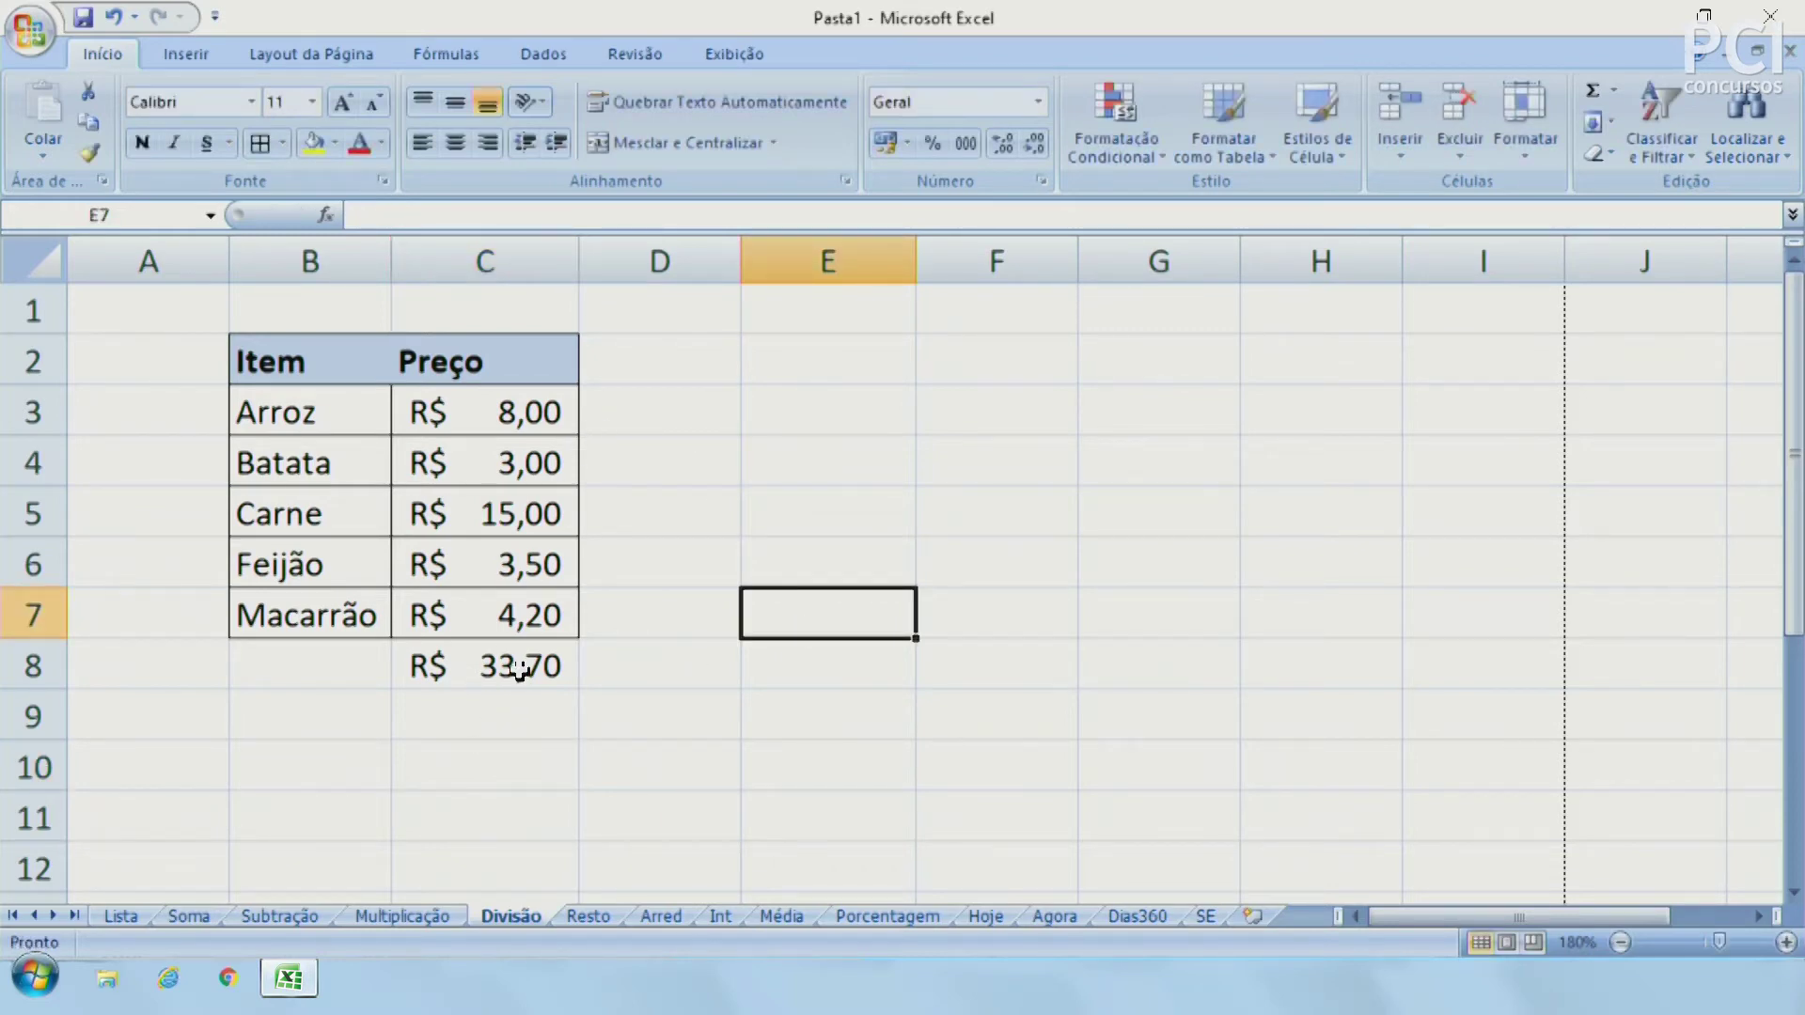
Enter the label 4 pessoas in cell B10 below the price table
{"action": "left_click", "coordinate": [515, 669]}
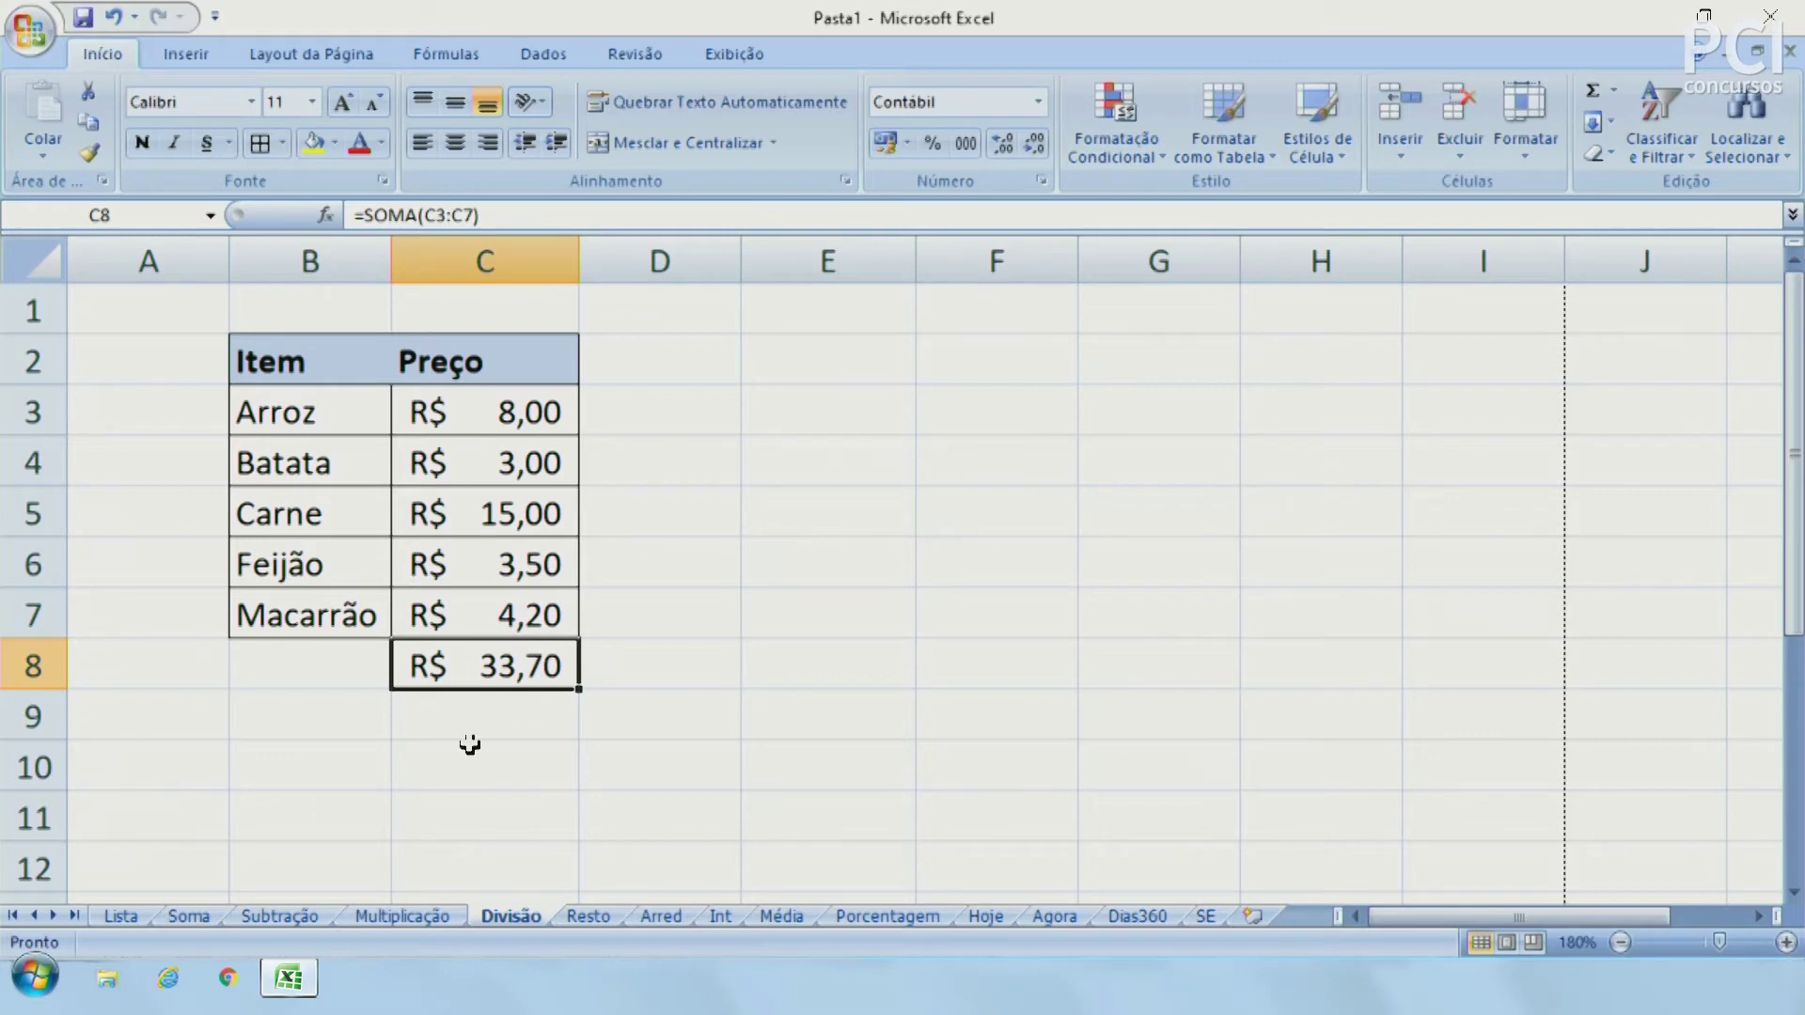
{"action": "left_click", "coordinate": [358, 763]}
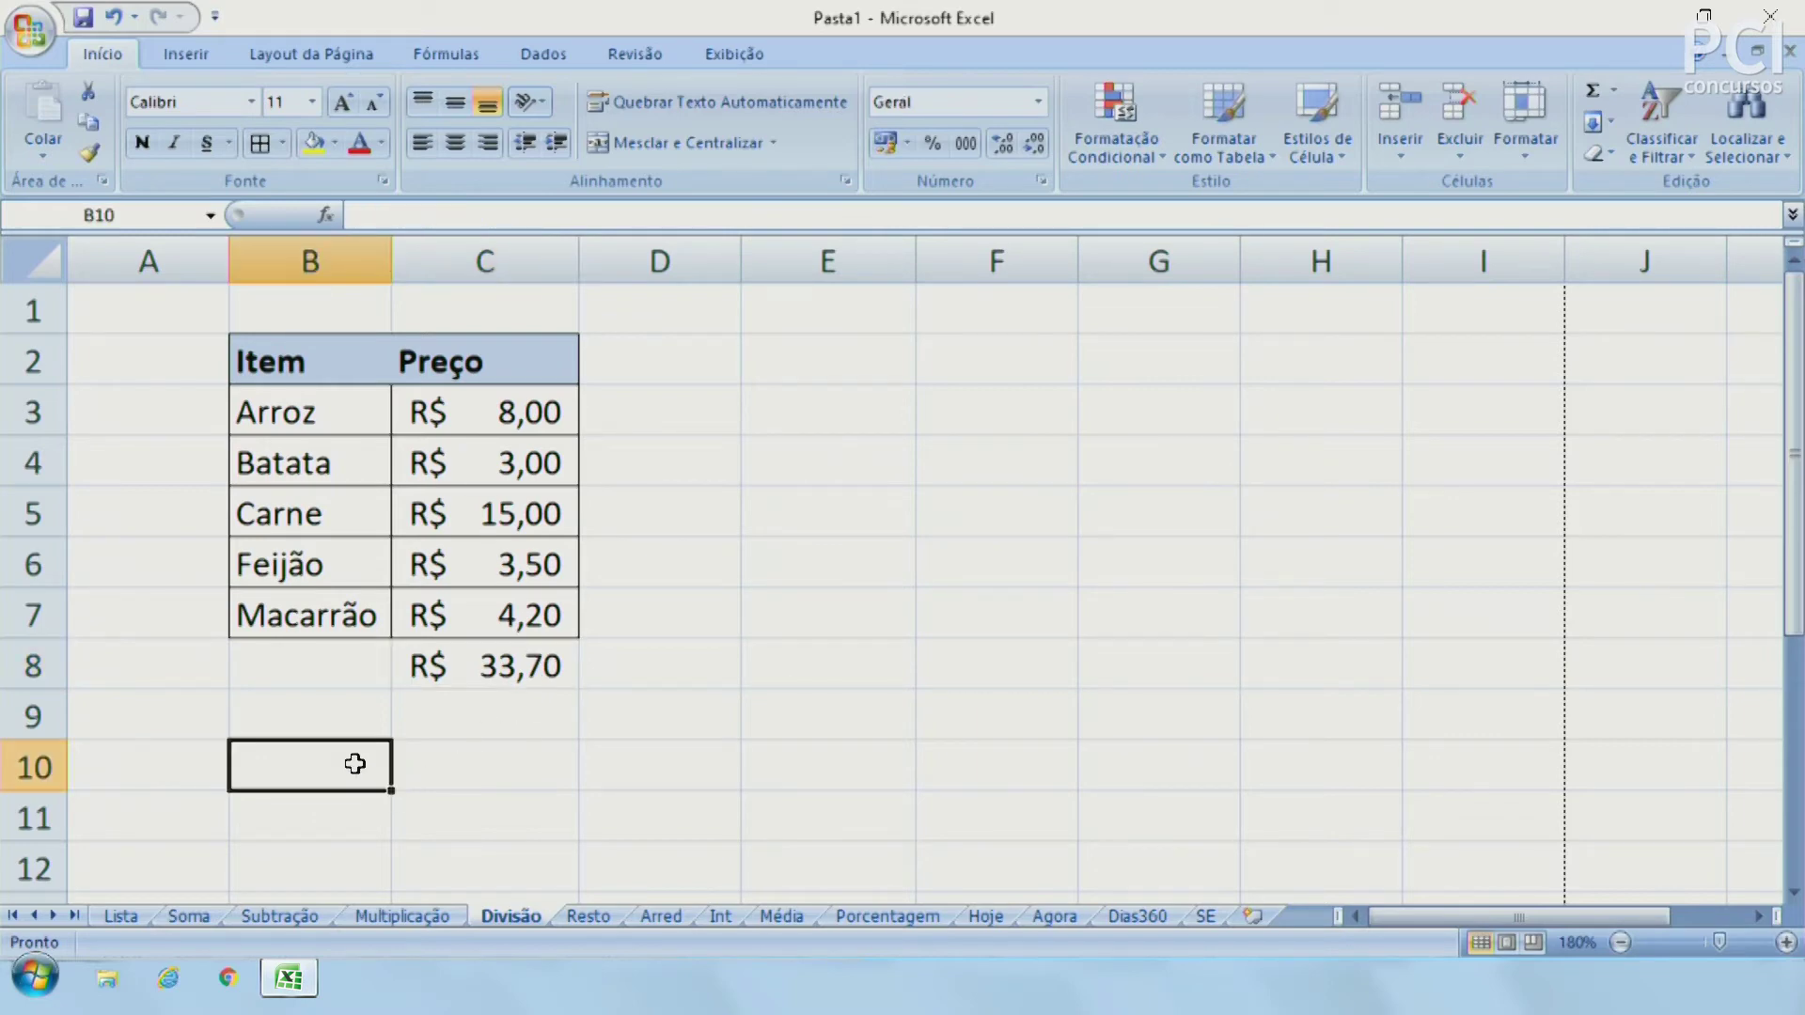
{"action": "type", "text": "4"}
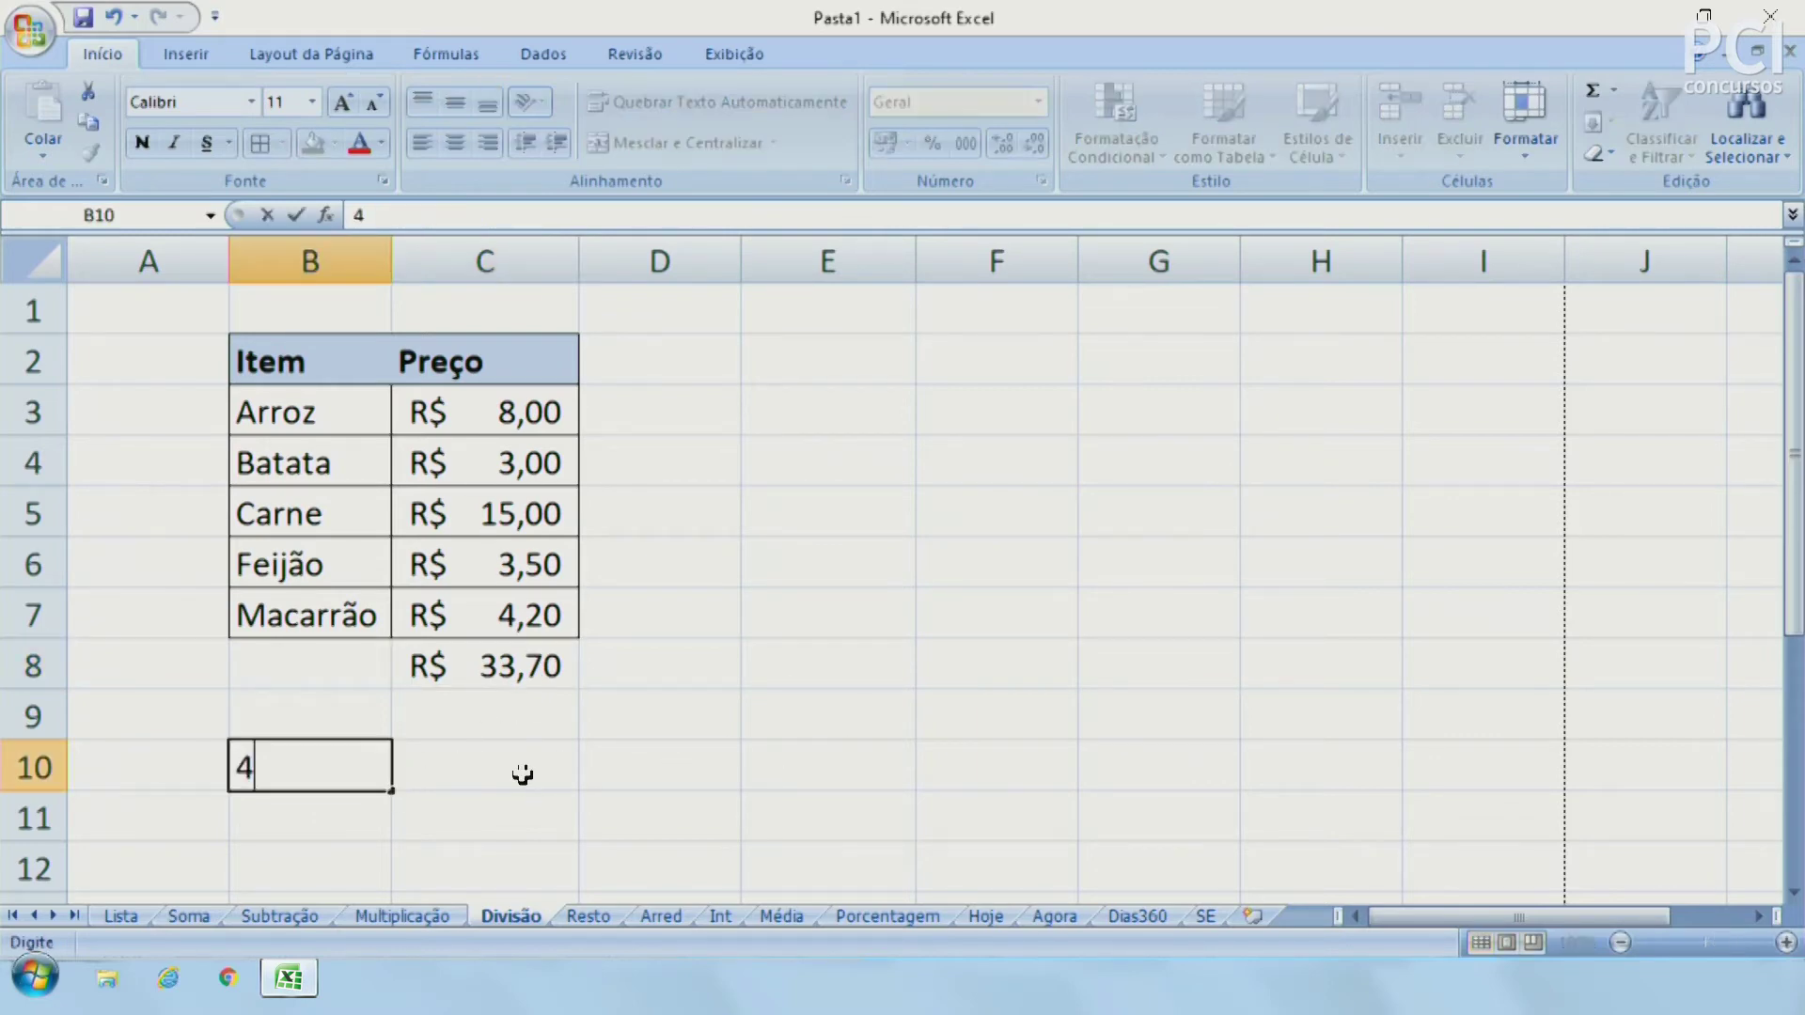
{"action": "type", "text": " pessoas"}
{"action": "key", "text": "Return"}
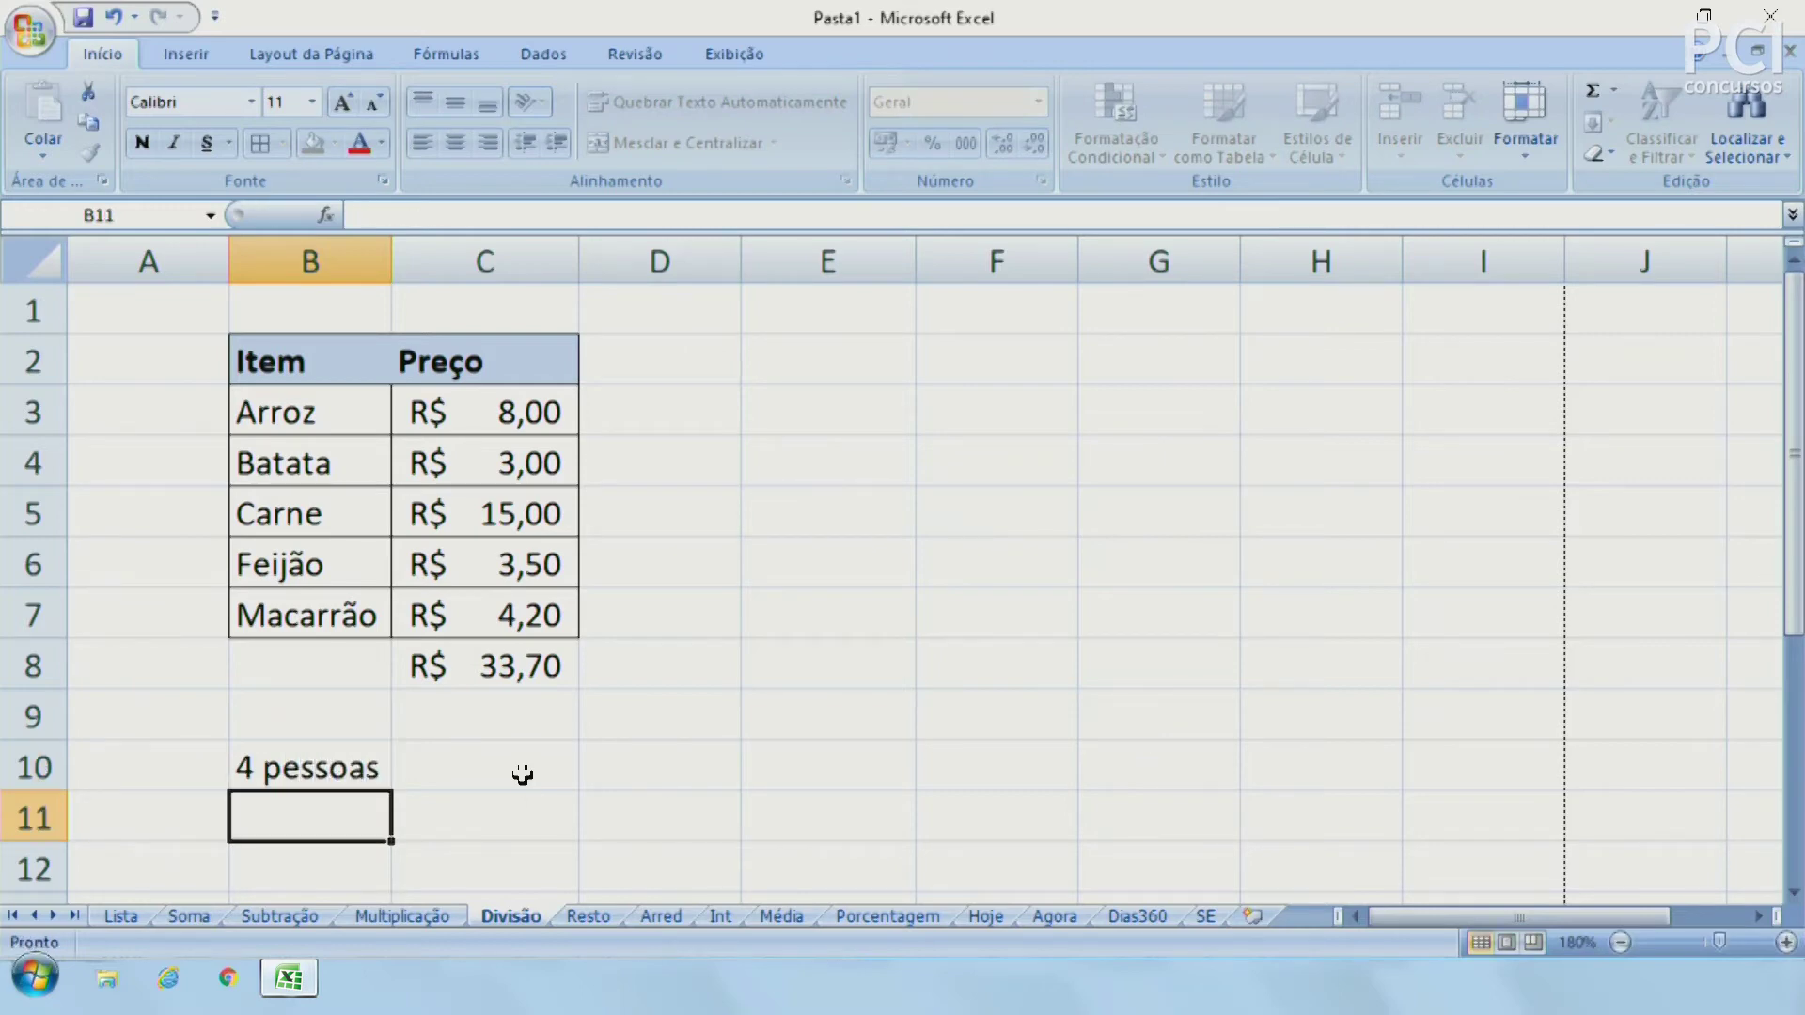
Calculate the cost per person in cell C10 with the formula =C8/4
{"action": "left_click", "coordinate": [523, 769]}
{"action": "left_click", "coordinate": [508, 665]}
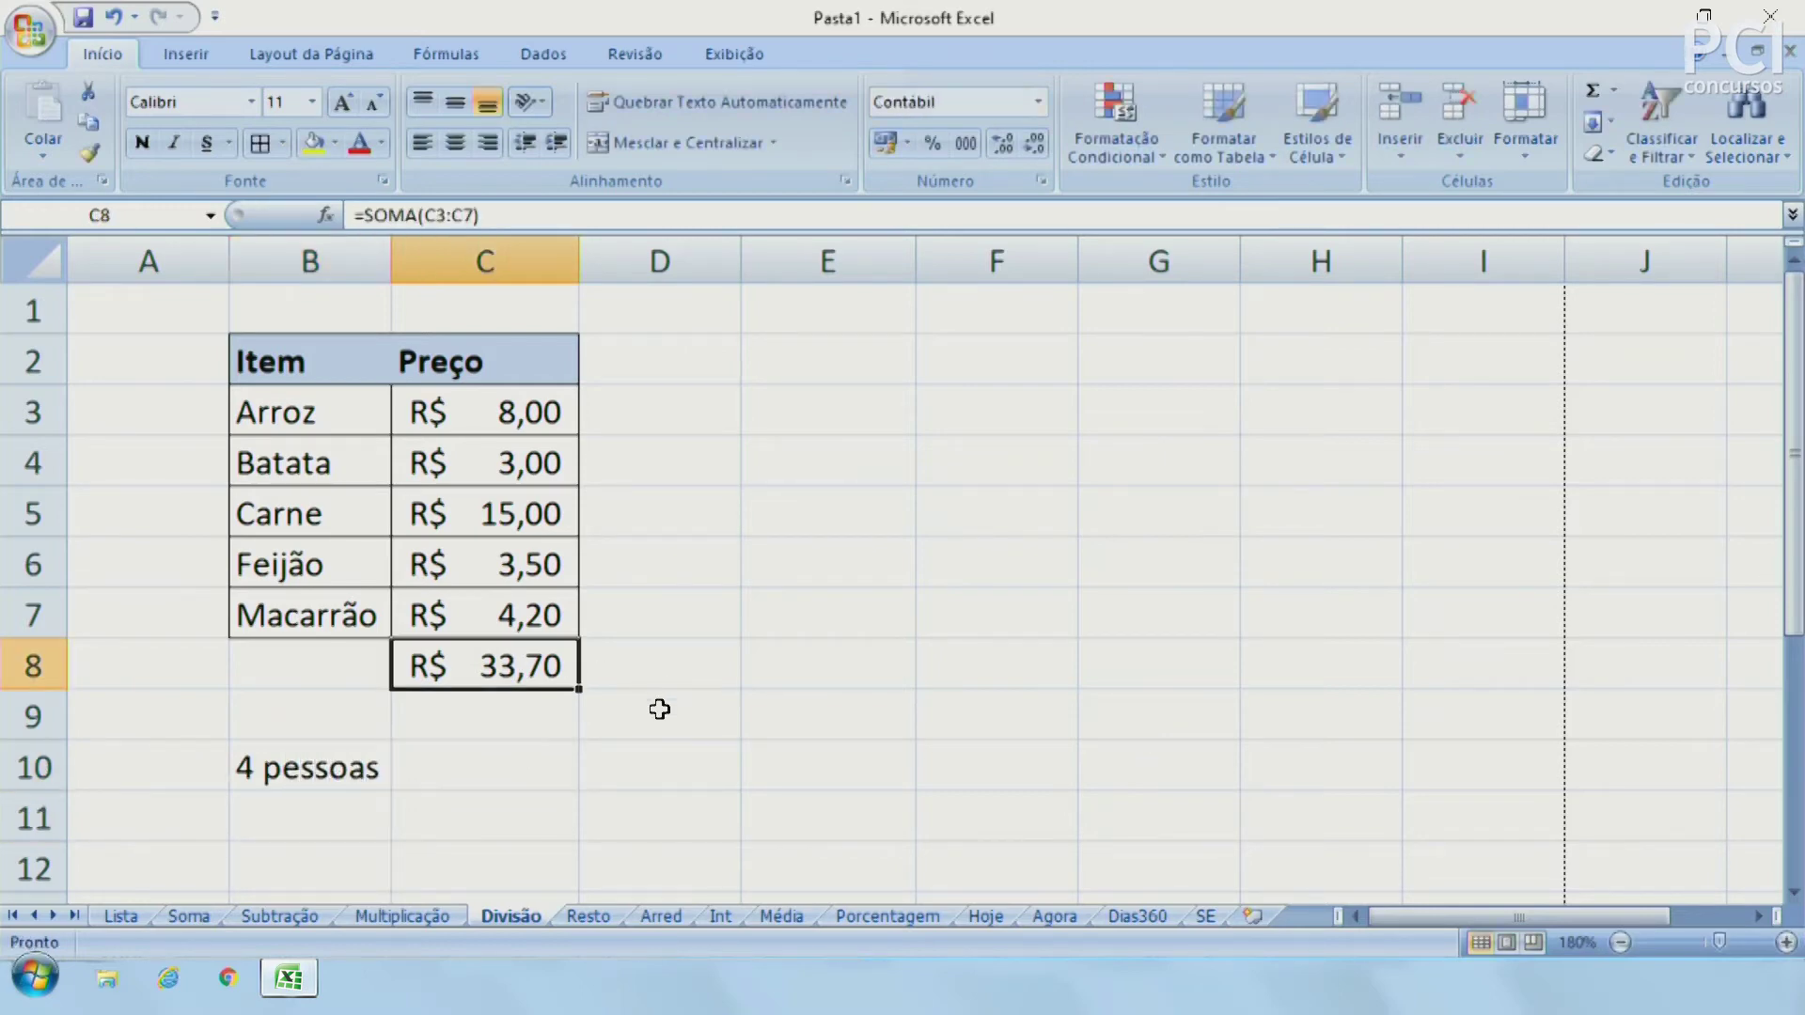
{"action": "left_click", "coordinate": [543, 765]}
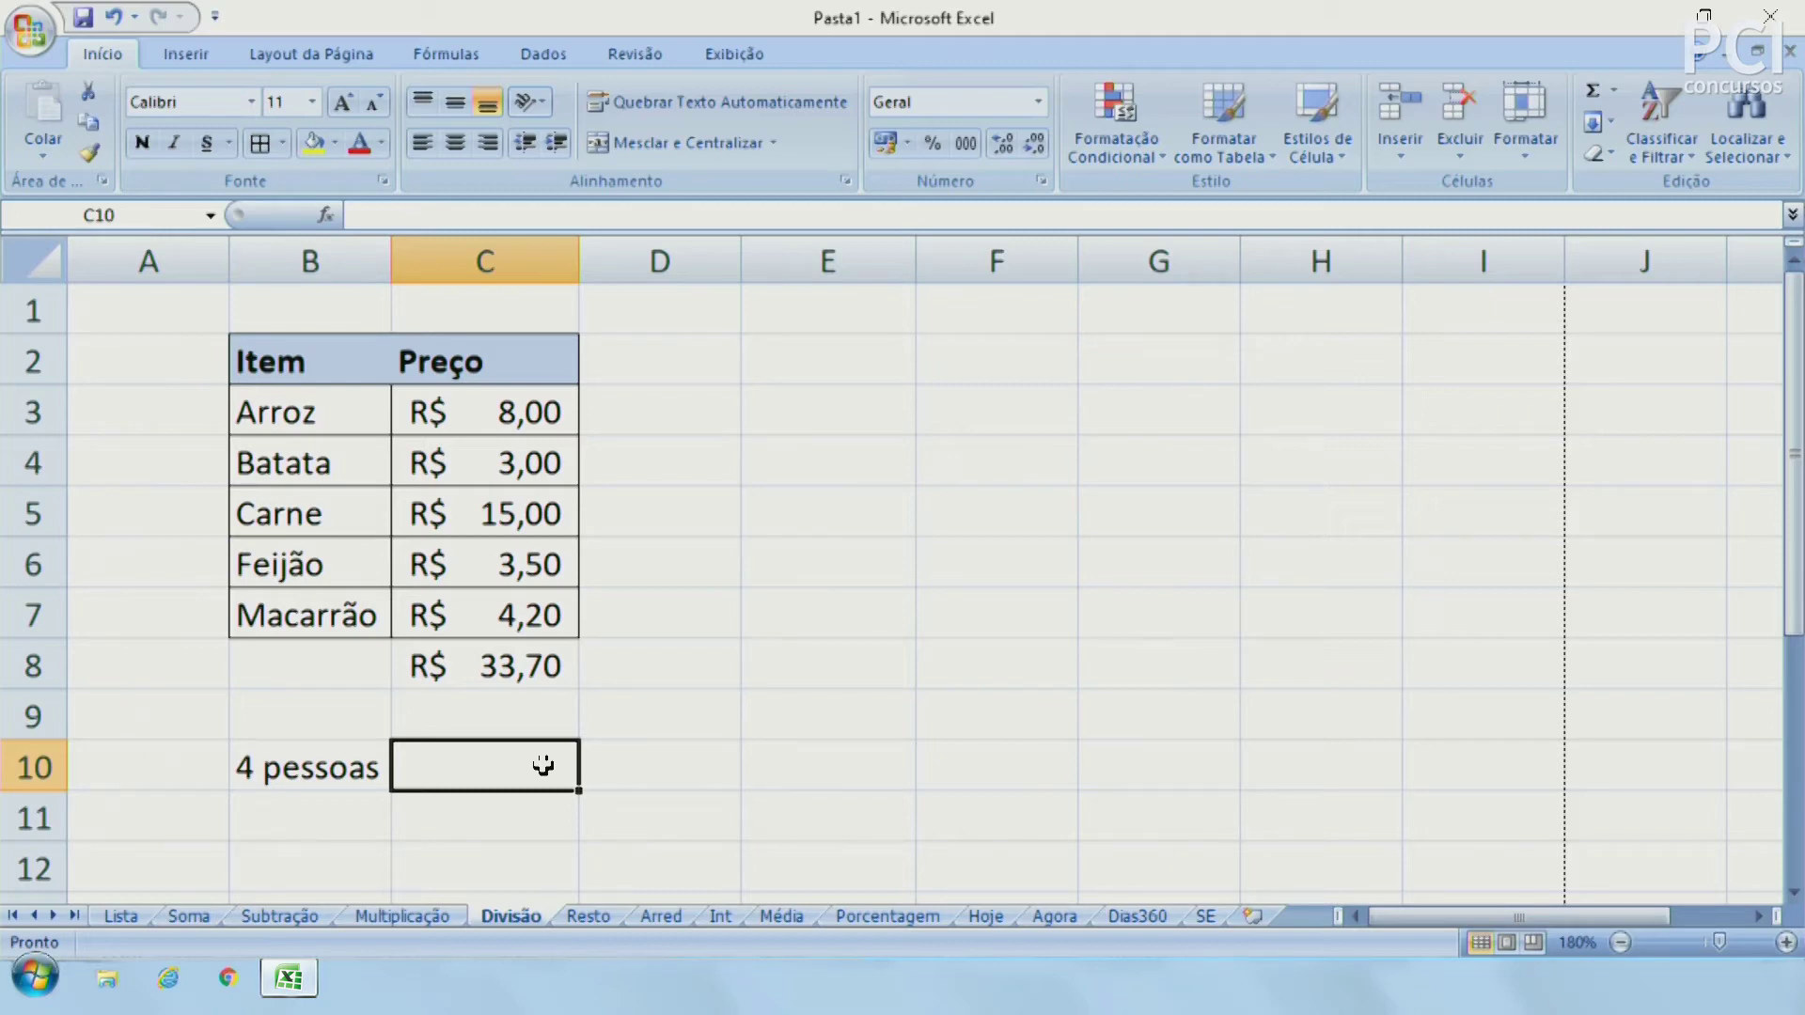
{"action": "left_click", "coordinate": [493, 681]}
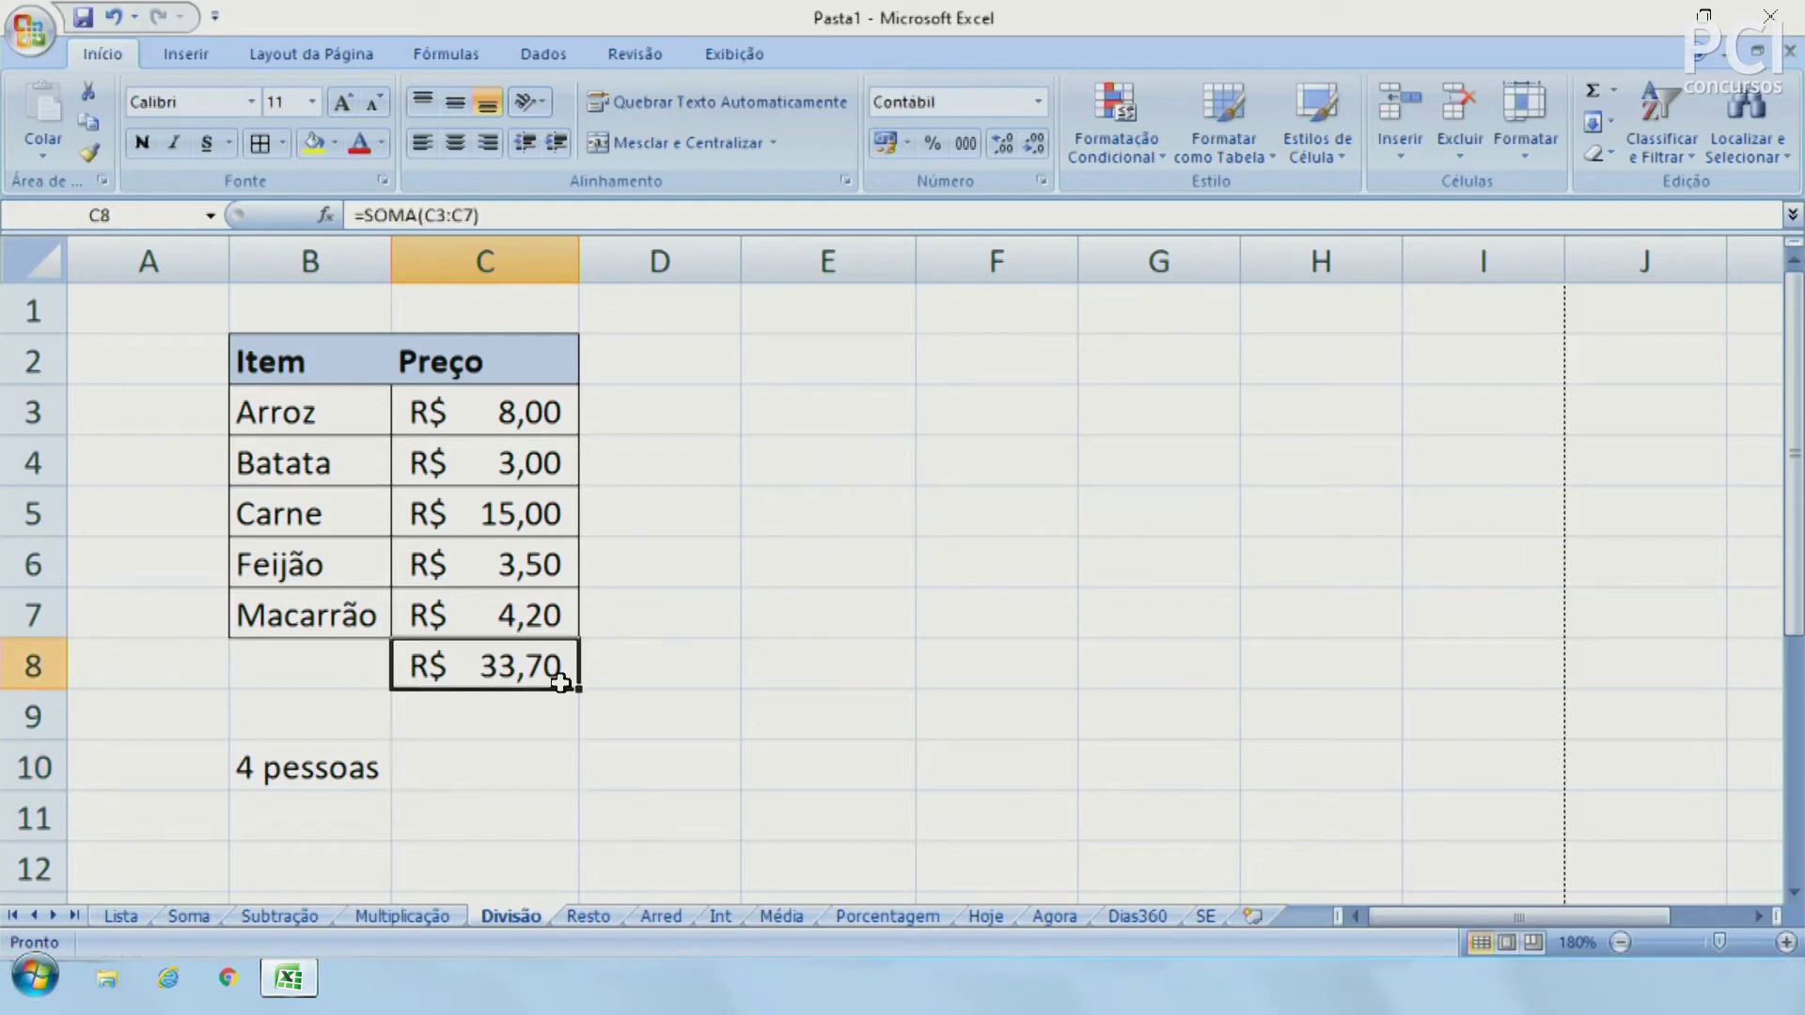
{"action": "left_click", "coordinate": [522, 758]}
{"action": "type", "text": "="}
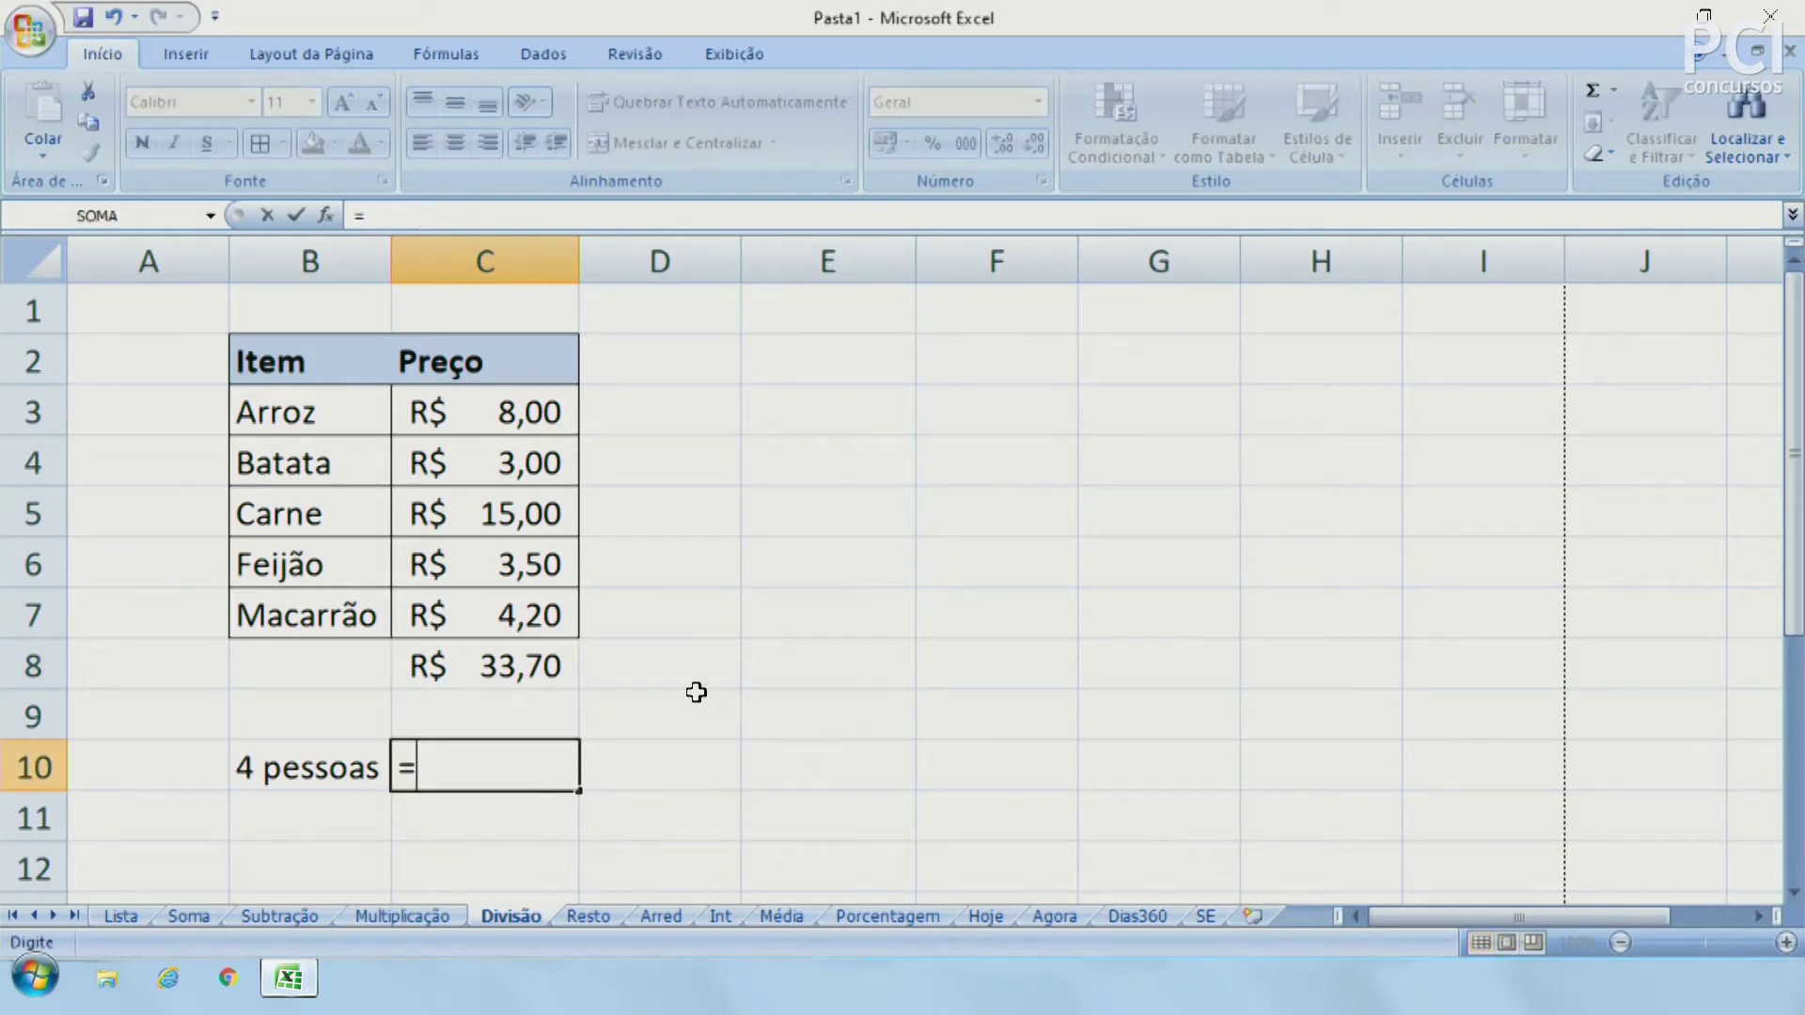
{"action": "left_click", "coordinate": [505, 660]}
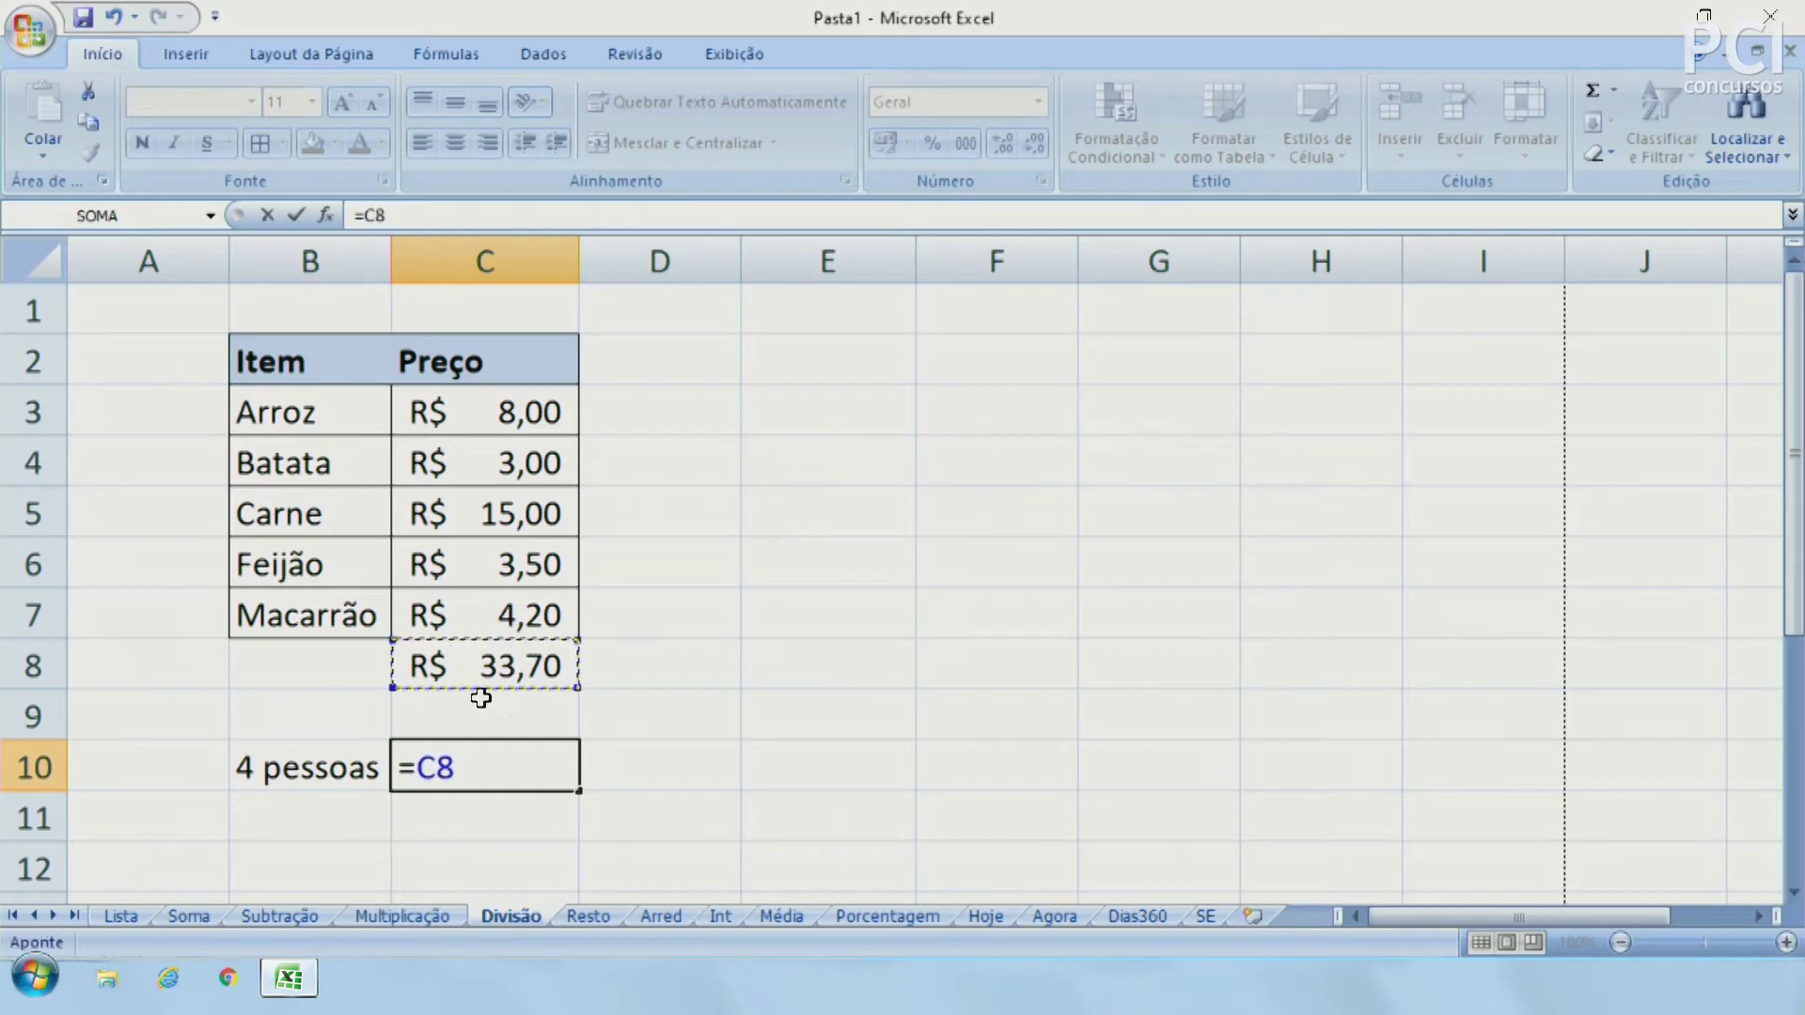
{"action": "type", "text": "/4"}
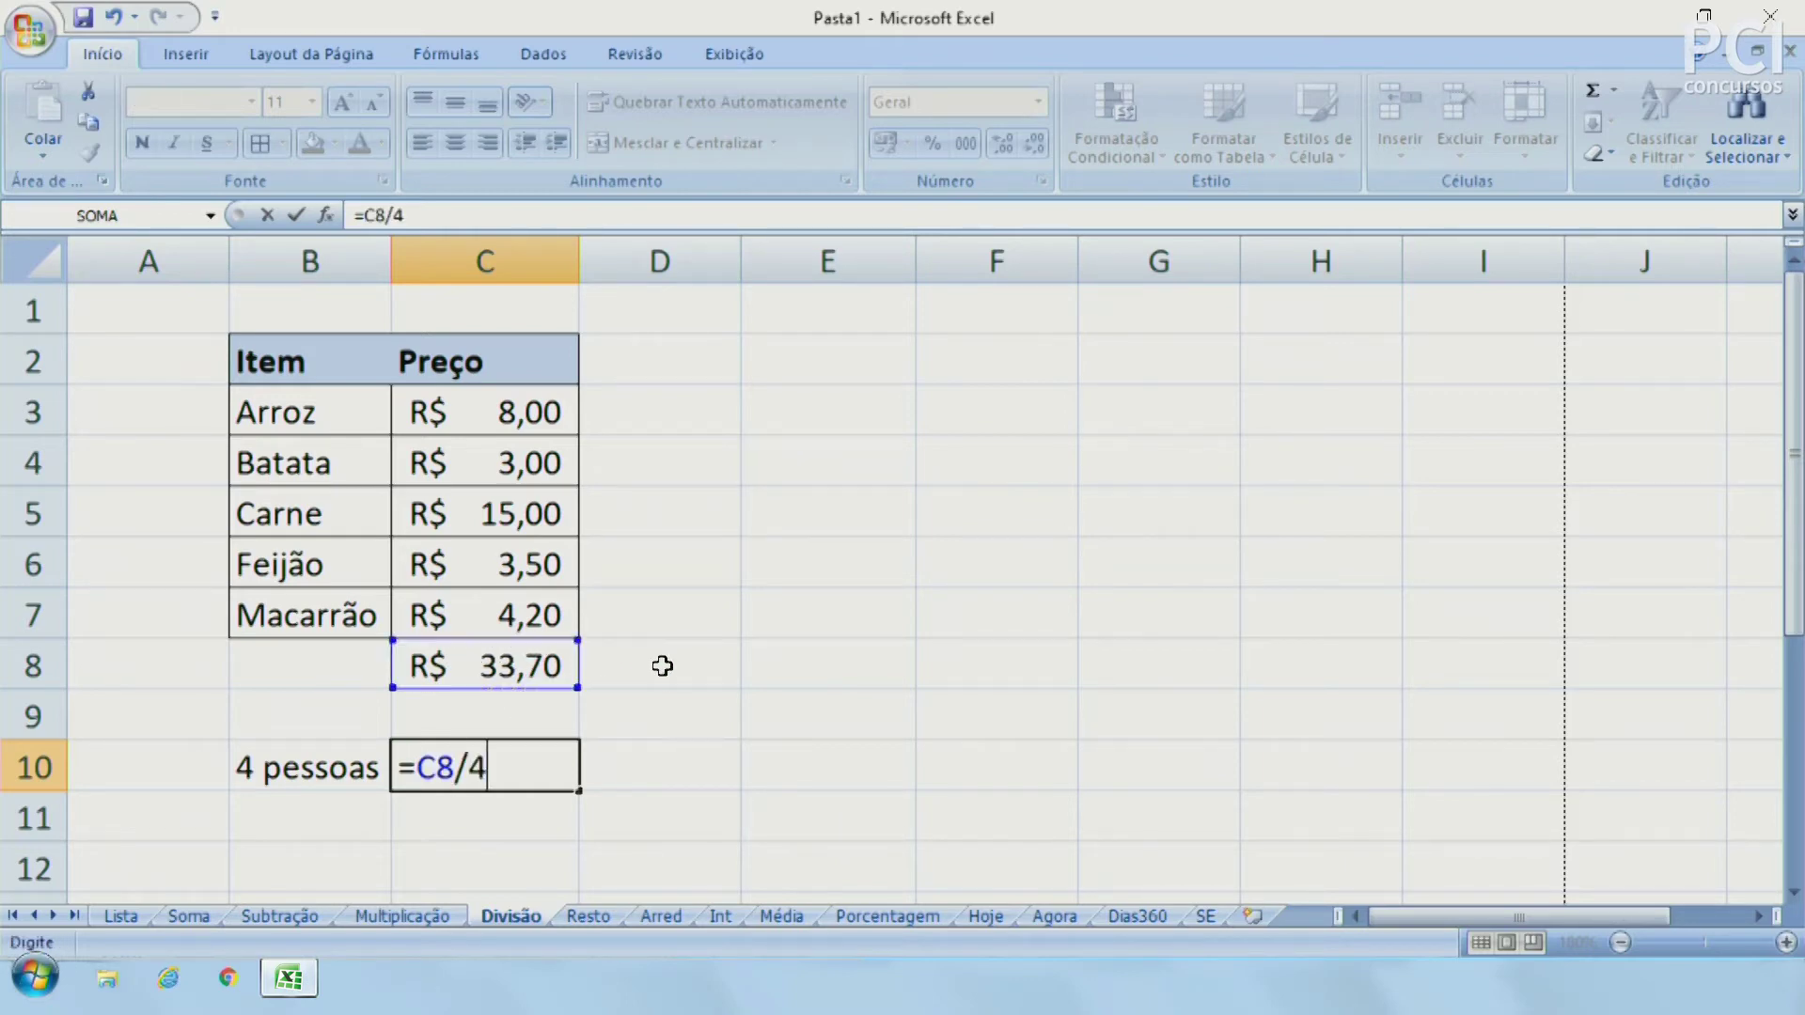
{"action": "key", "text": "Return"}
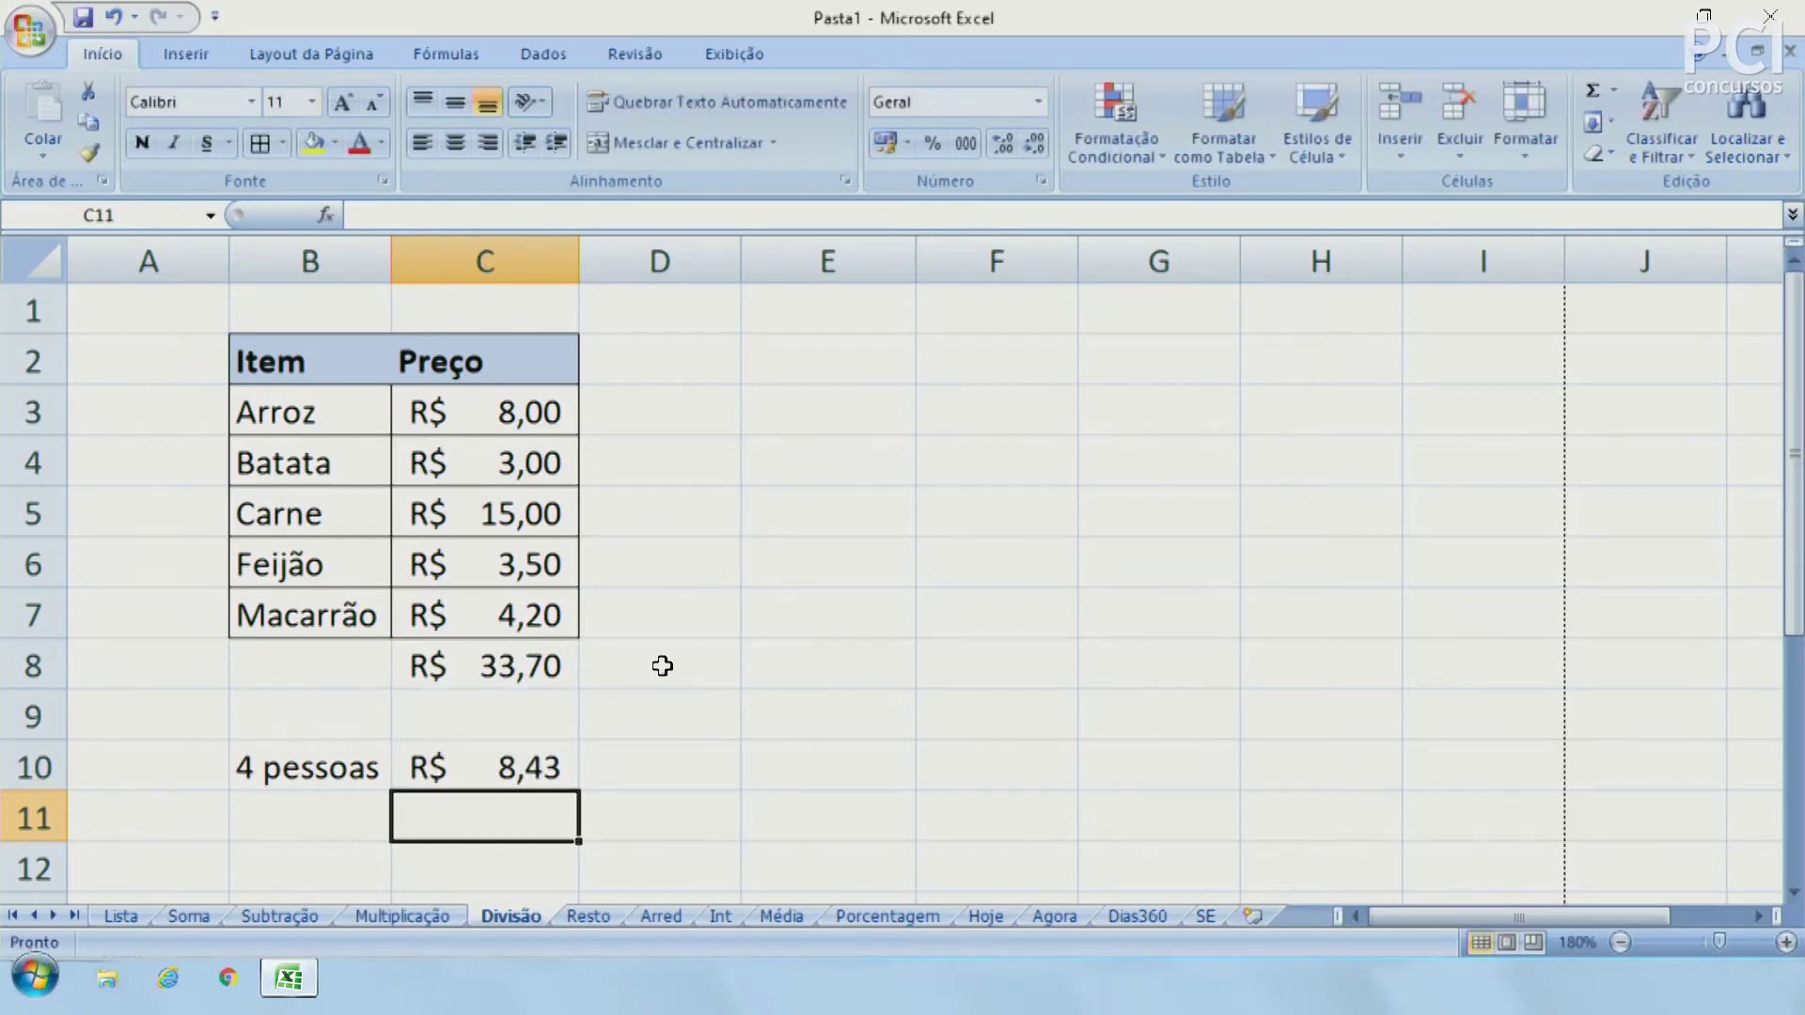
{"action": "key", "text": "Up"}
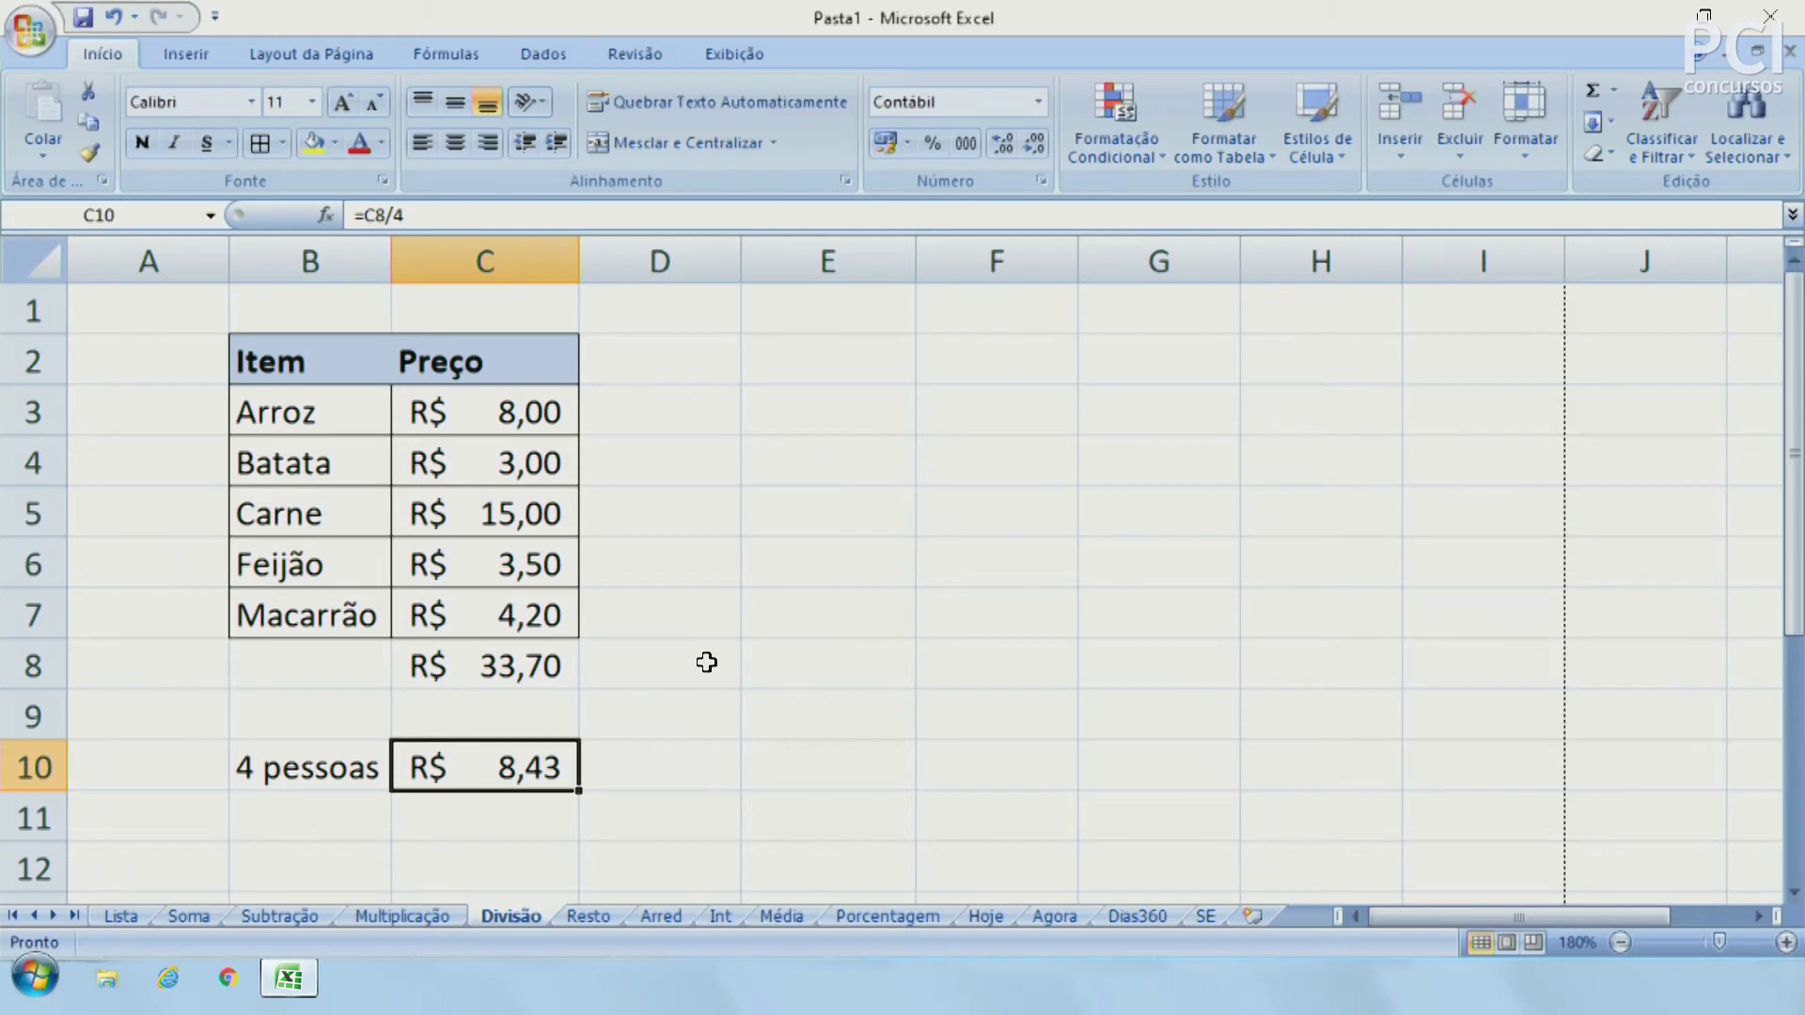
Set the Carne price in C5 to 13 and check the per-person cost in C10
{"action": "left_click", "coordinate": [706, 662]}
{"action": "left_click", "coordinate": [547, 675]}
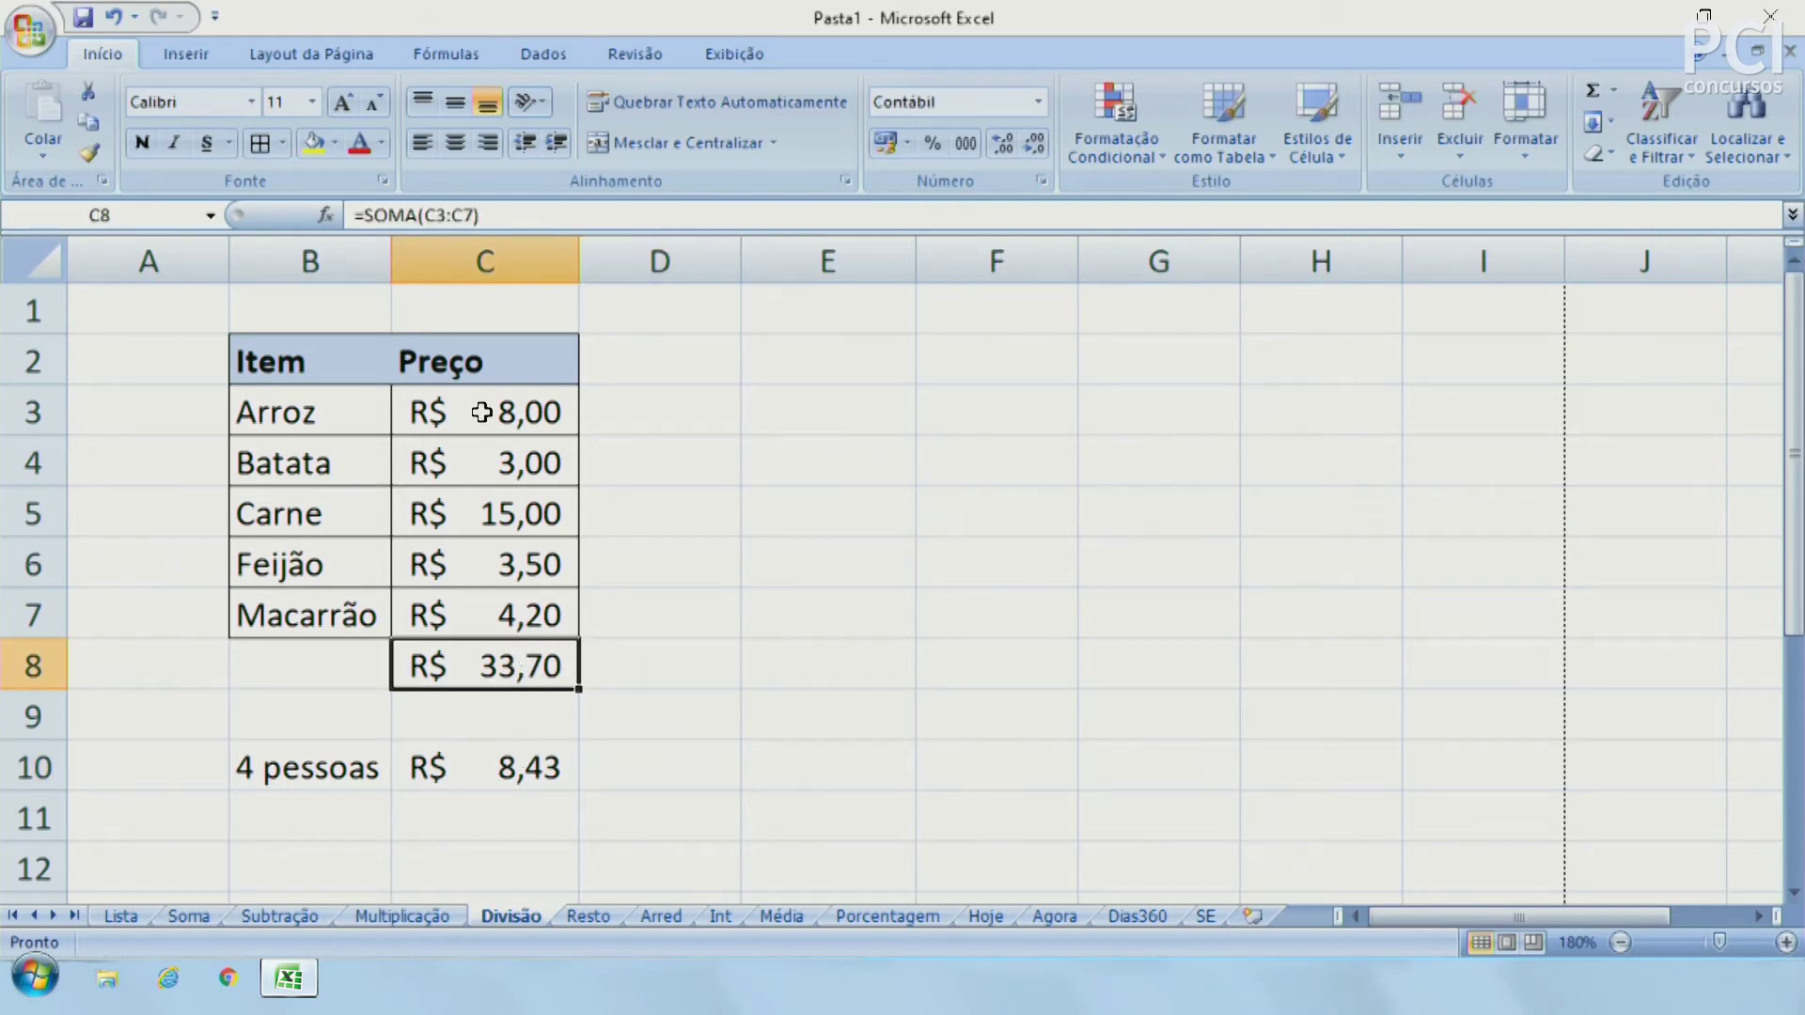
{"action": "left_click", "coordinate": [533, 512]}
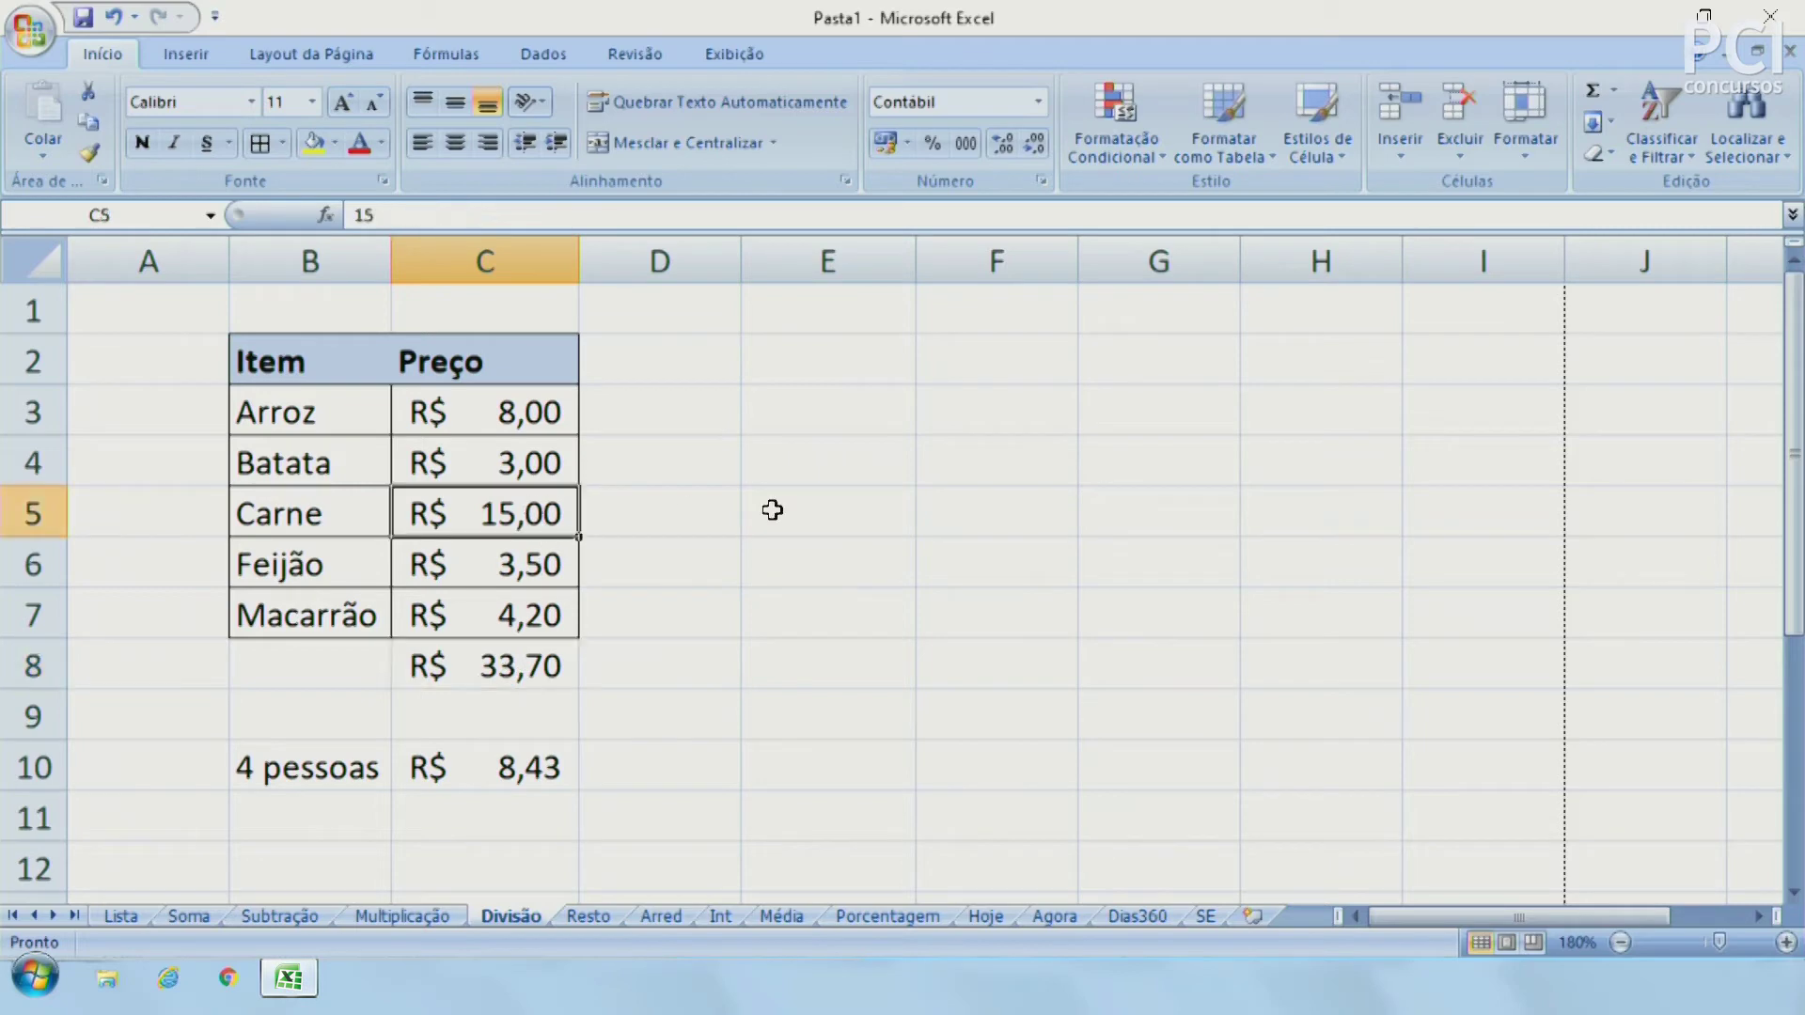
{"action": "type", "text": "13"}
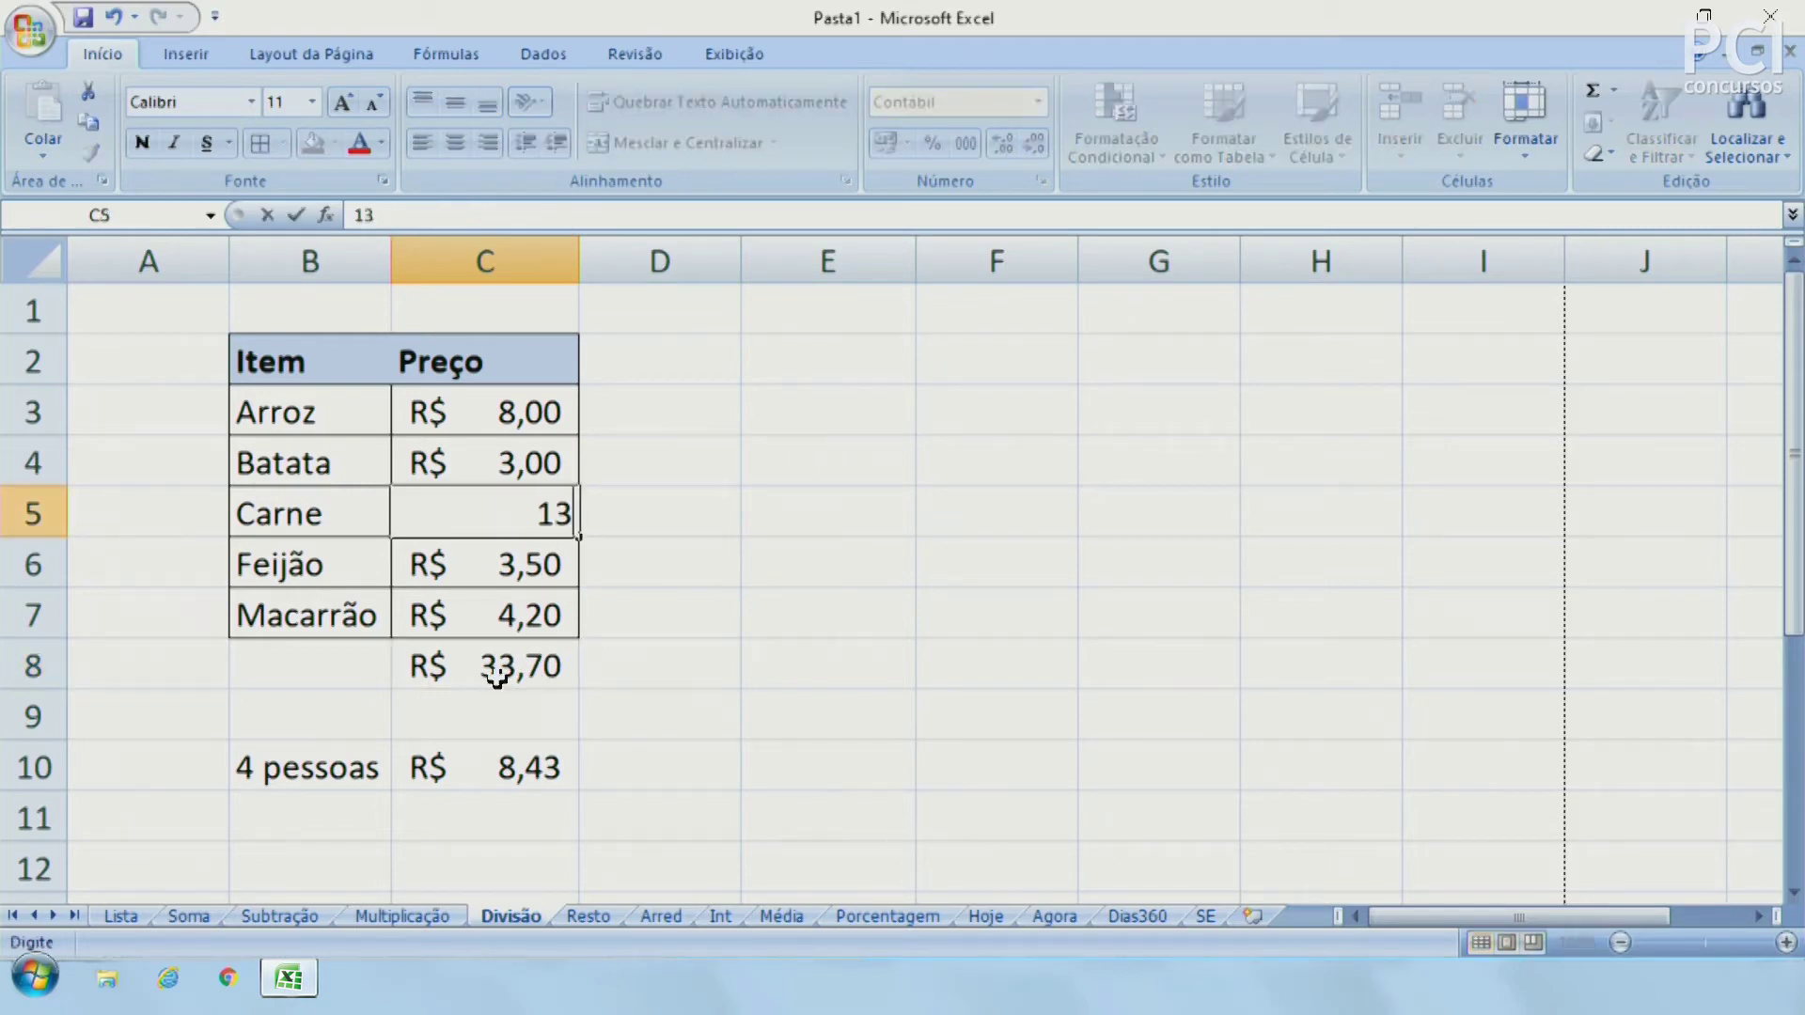
{"action": "key", "text": "Return"}
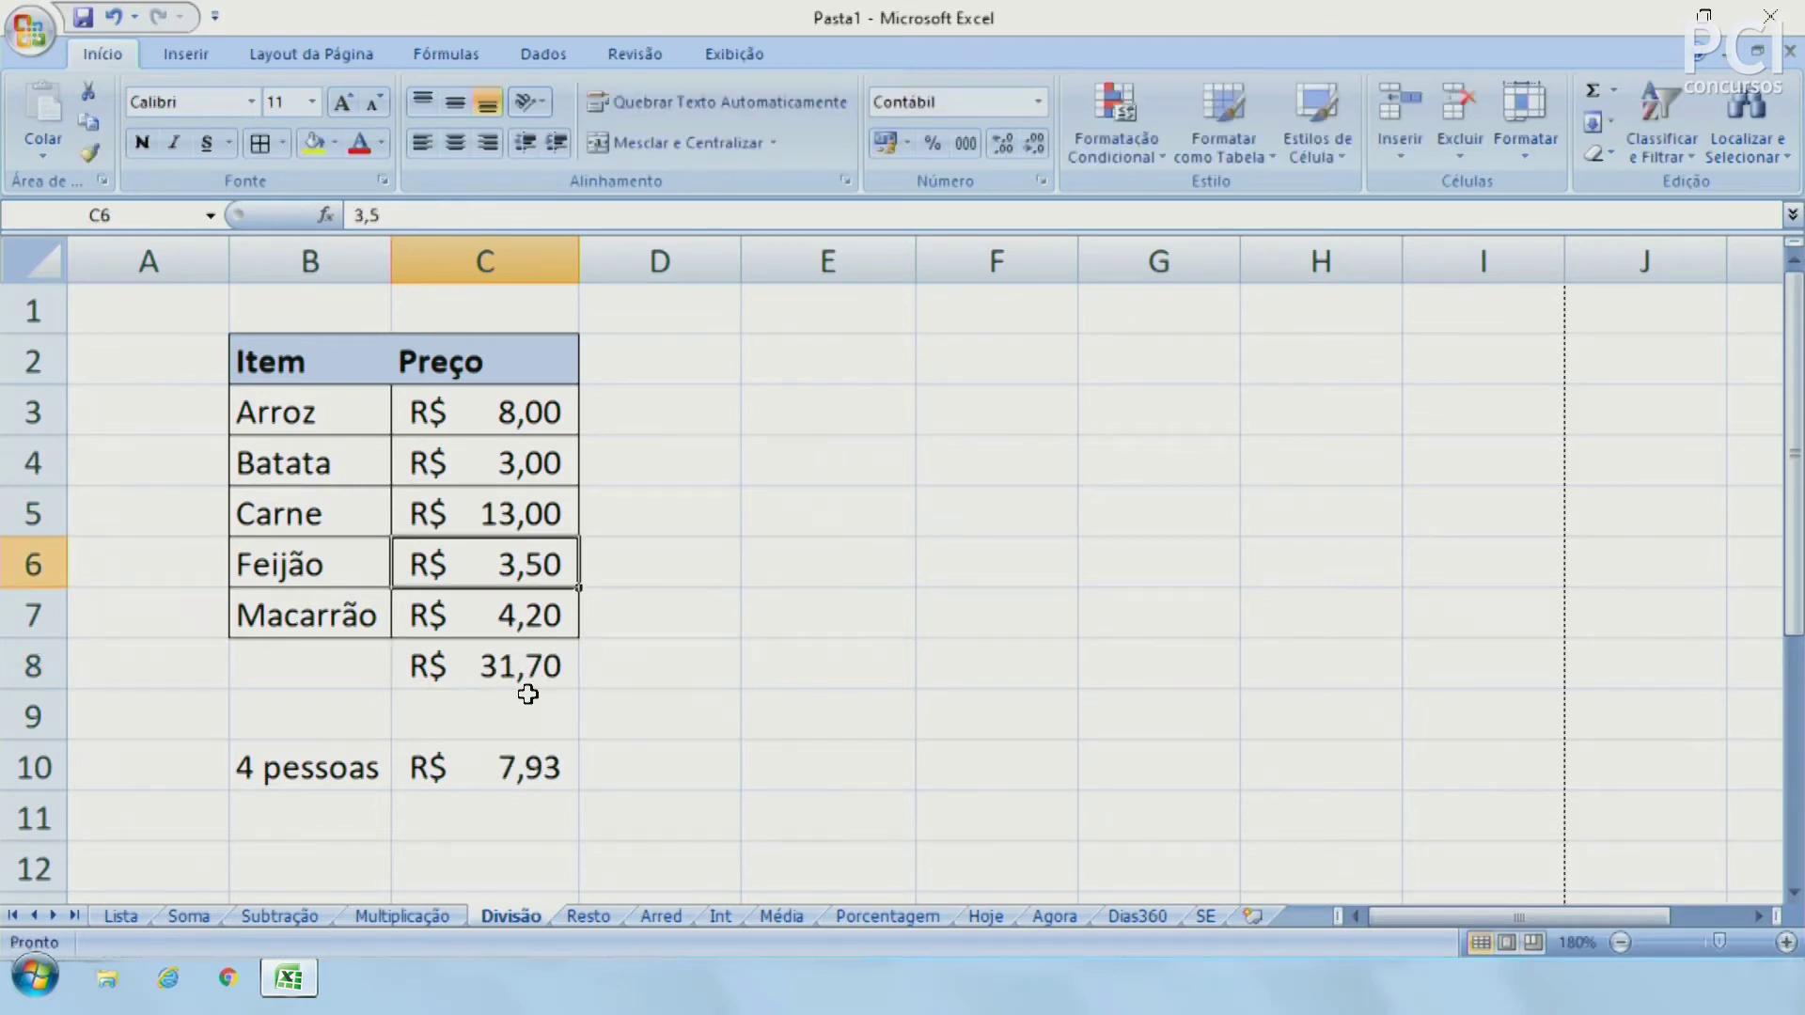
{"action": "left_click", "coordinate": [651, 758]}
{"action": "left_click", "coordinate": [507, 764]}
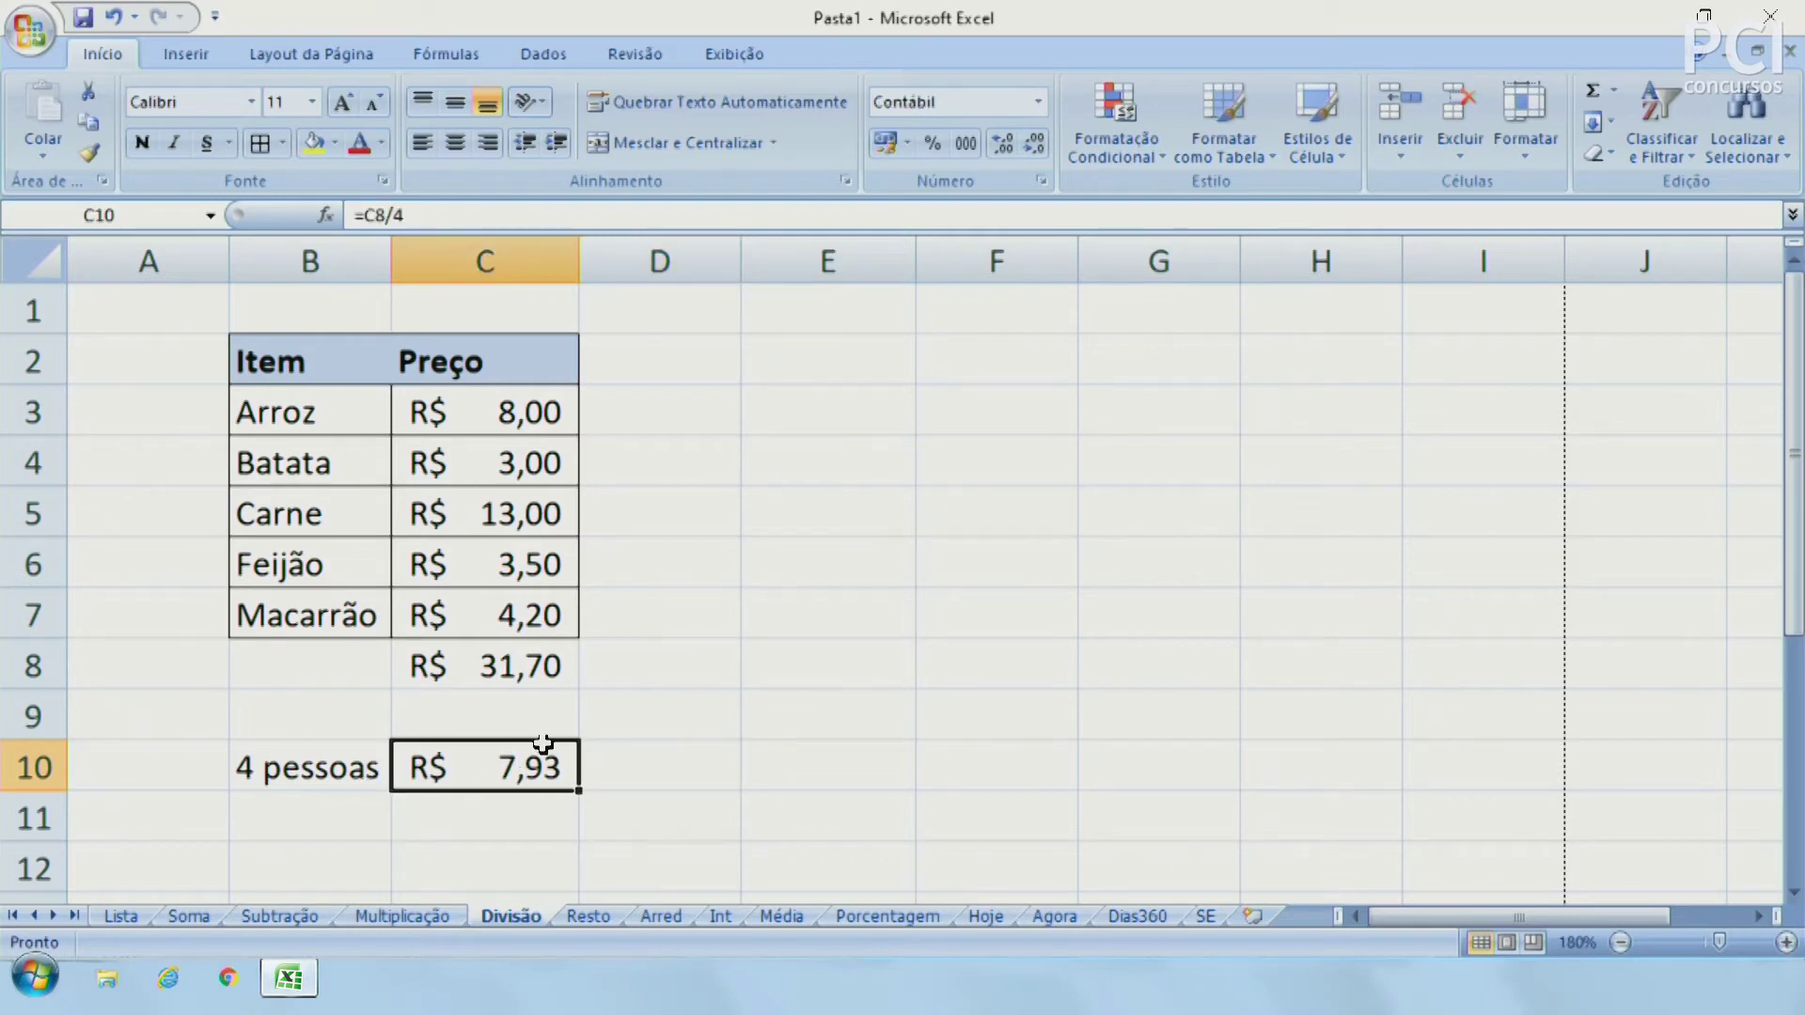
Change the divisor in the C10 formula to 3 so that it reads =C8/3
{"action": "left_click", "coordinate": [329, 773]}
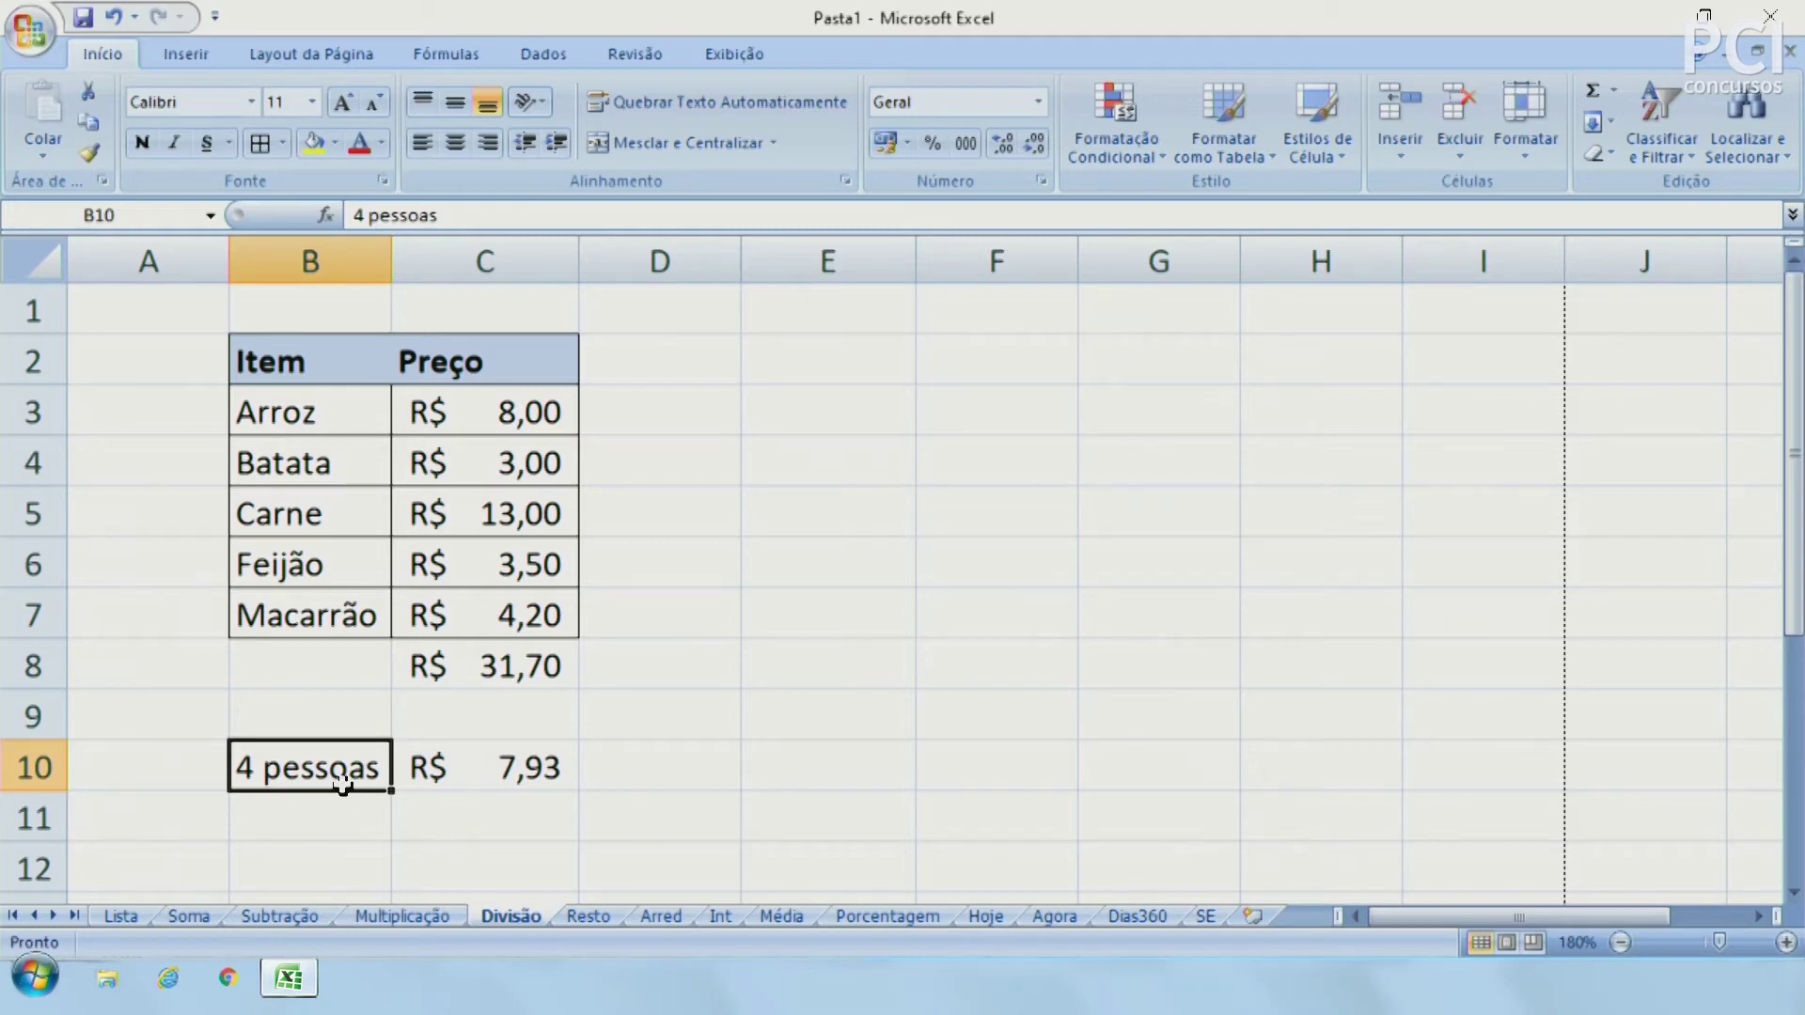
{"action": "left_click", "coordinate": [512, 769]}
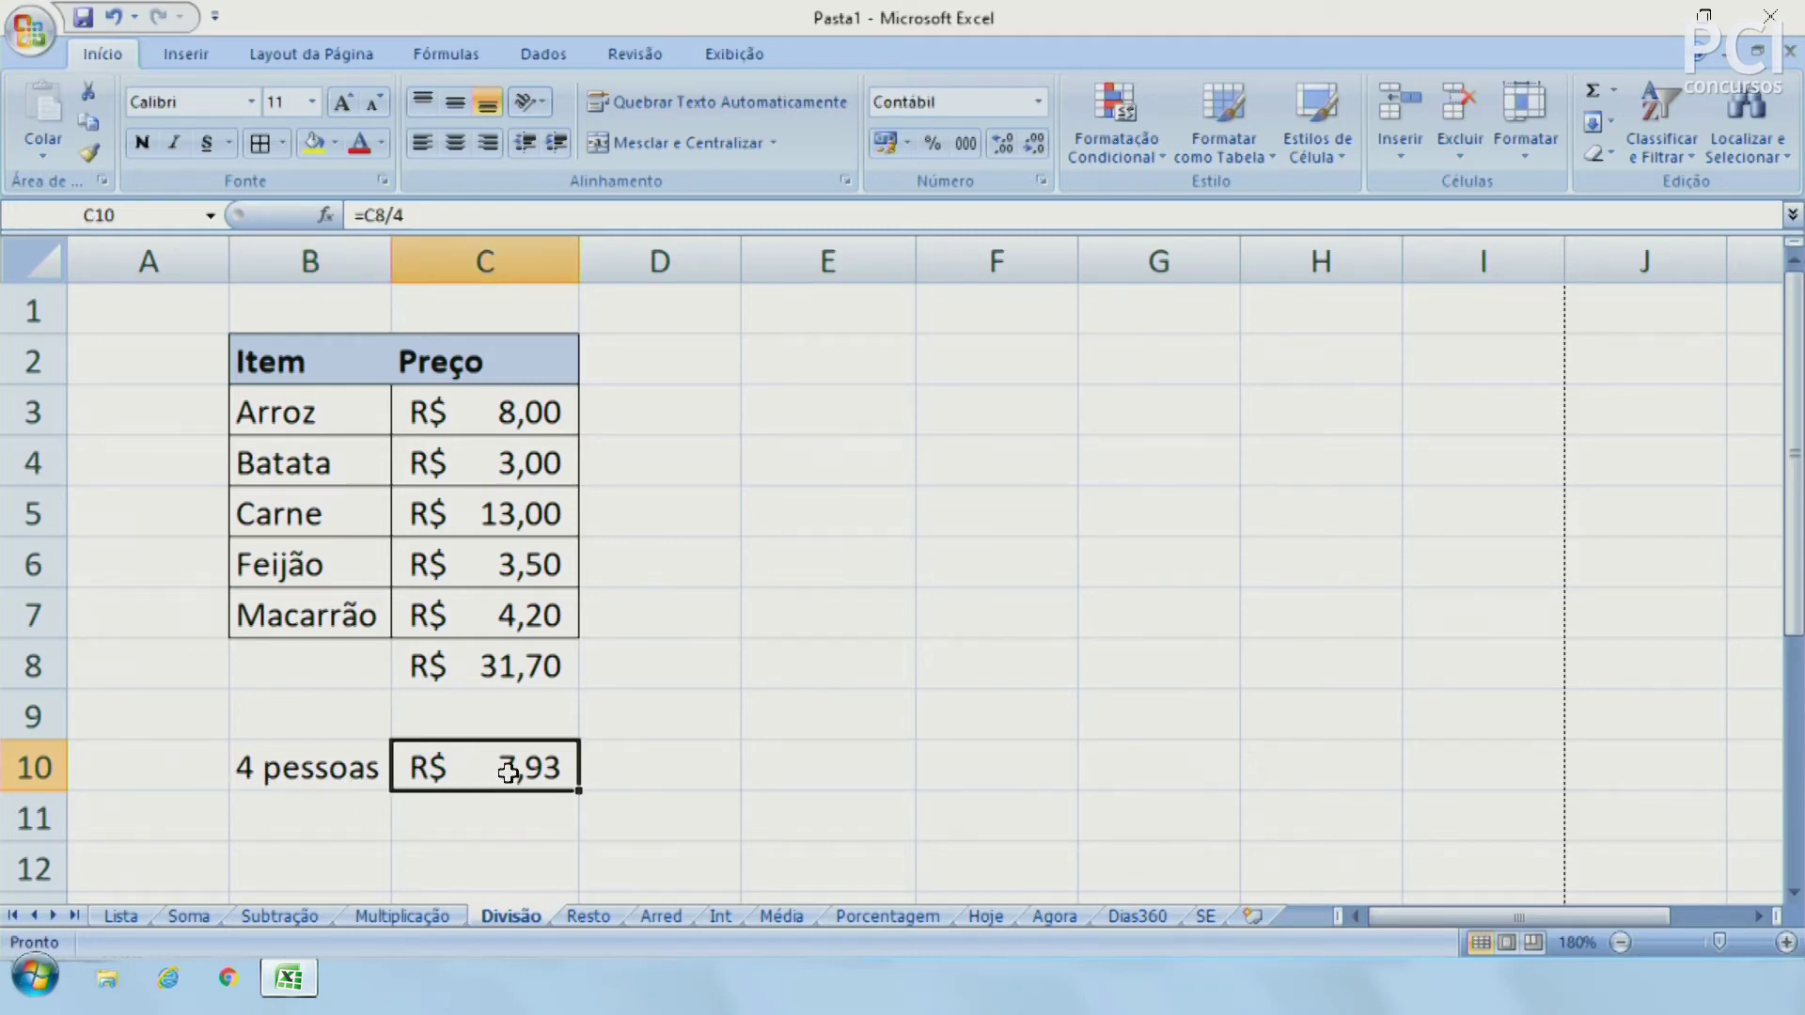
{"action": "left_click", "coordinate": [434, 215]}
{"action": "key", "text": "BackSpace"}
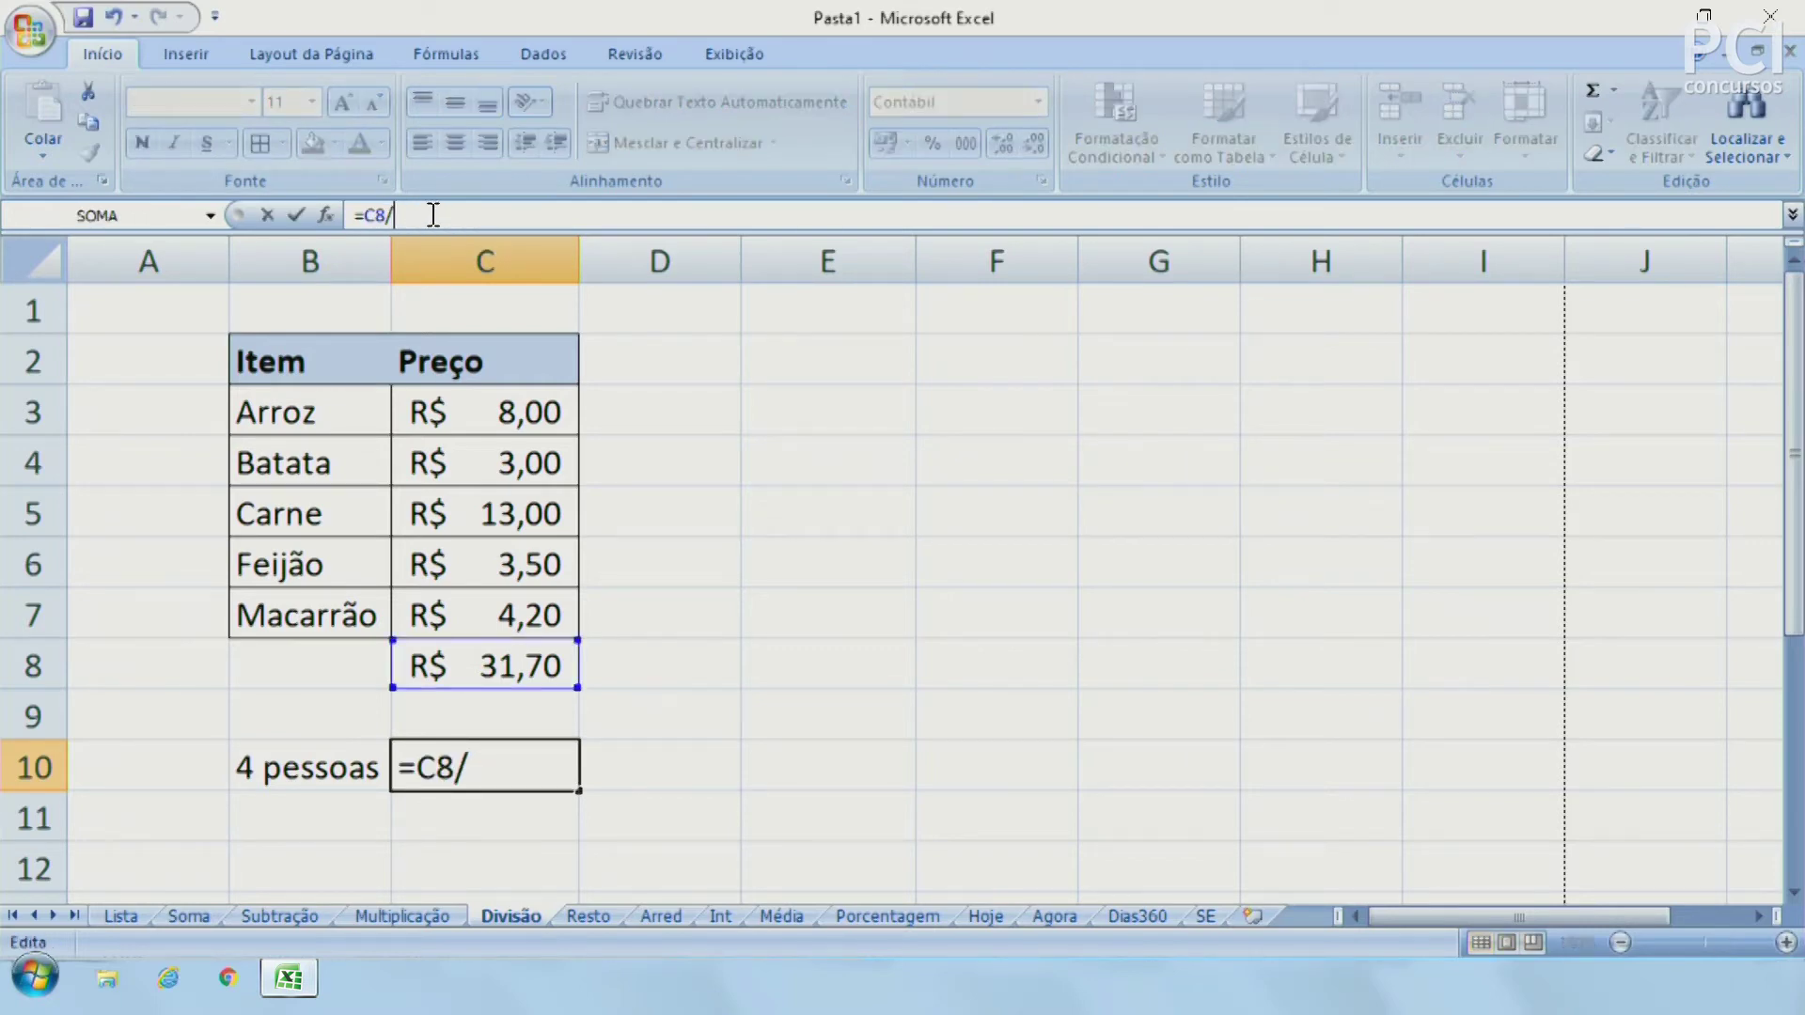
{"action": "type", "text": "3"}
{"action": "key", "text": "Return"}
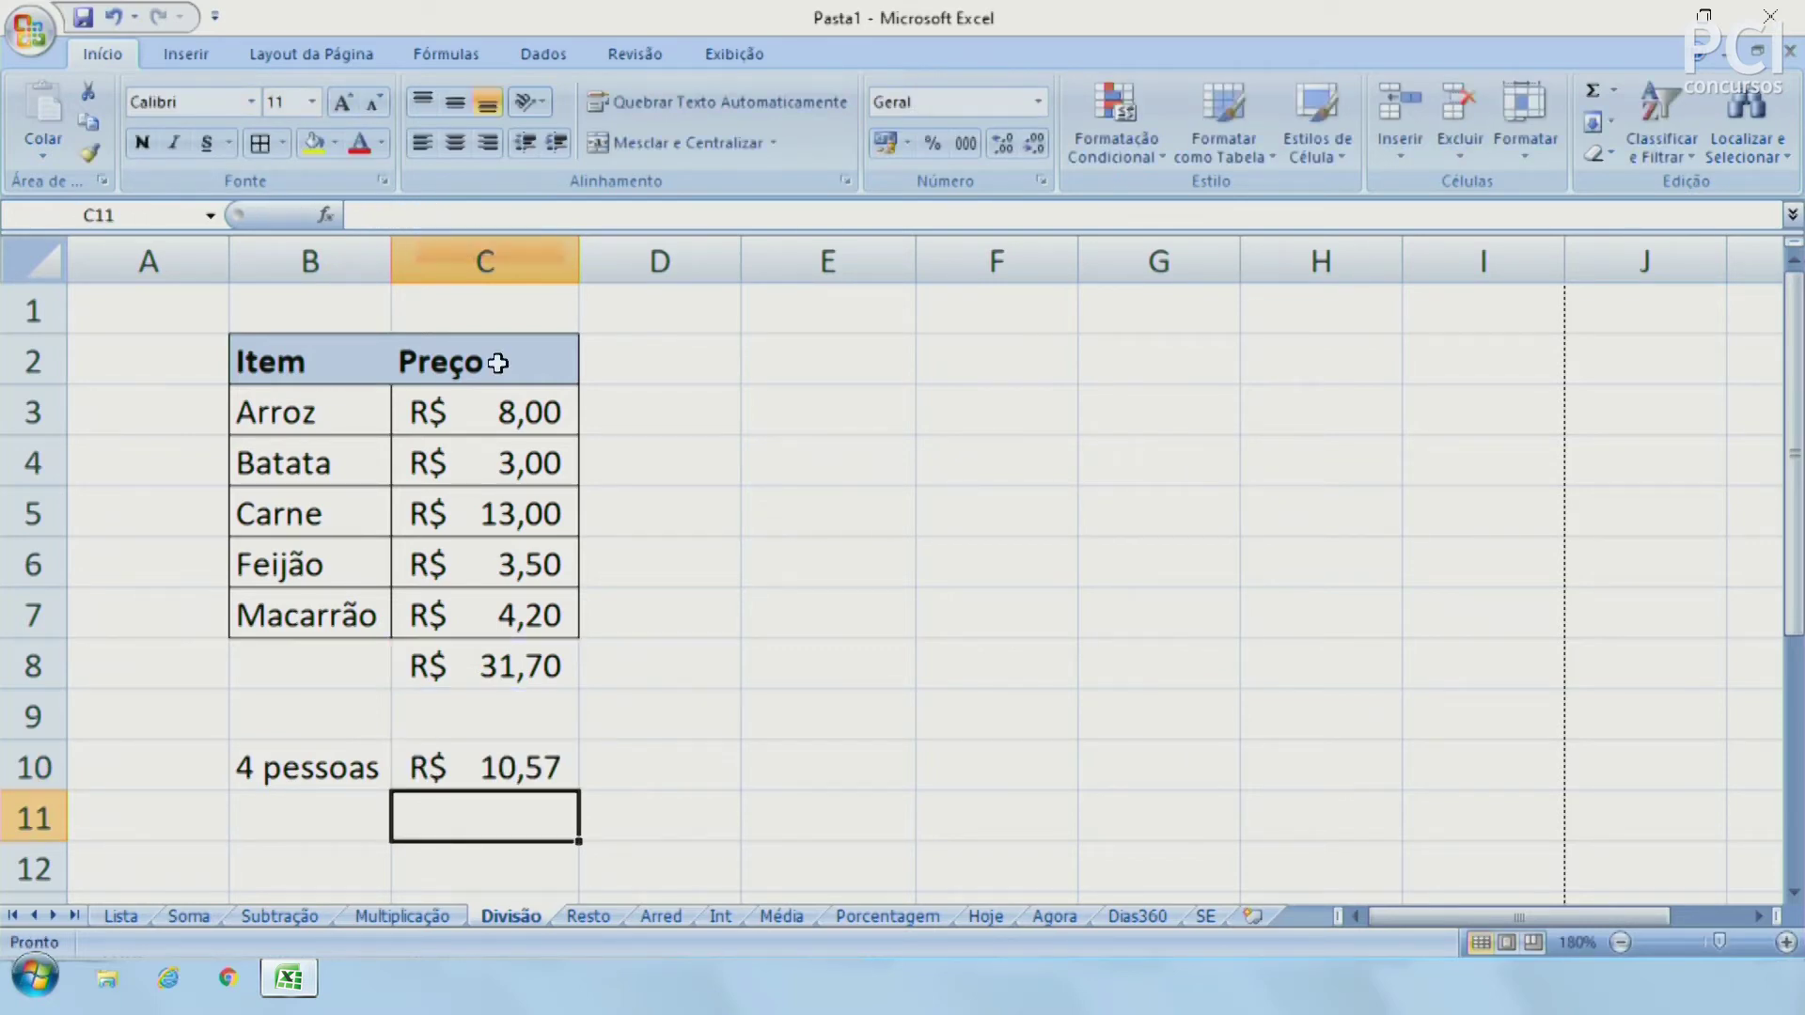
Replace the 4 pessoas label in B10 with the number 3 in D10 and the label pessoas in E10
{"action": "left_click", "coordinate": [313, 767]}
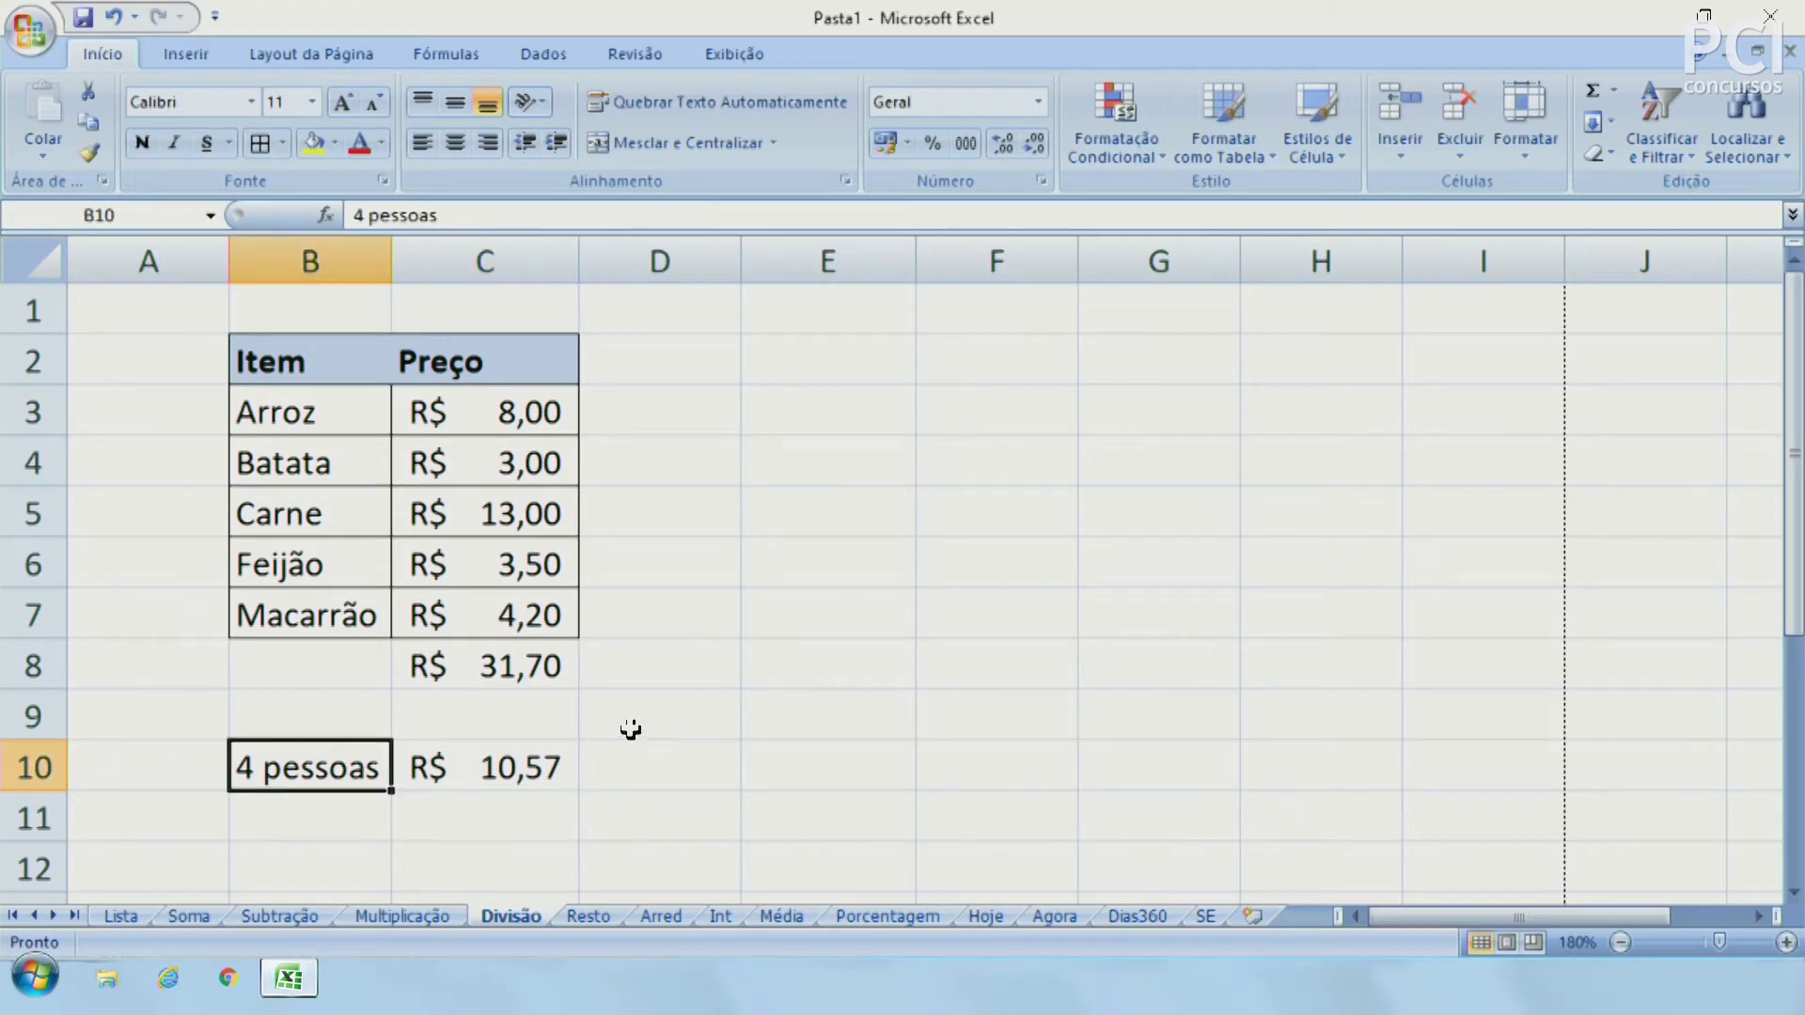
{"action": "key", "text": "Delete"}
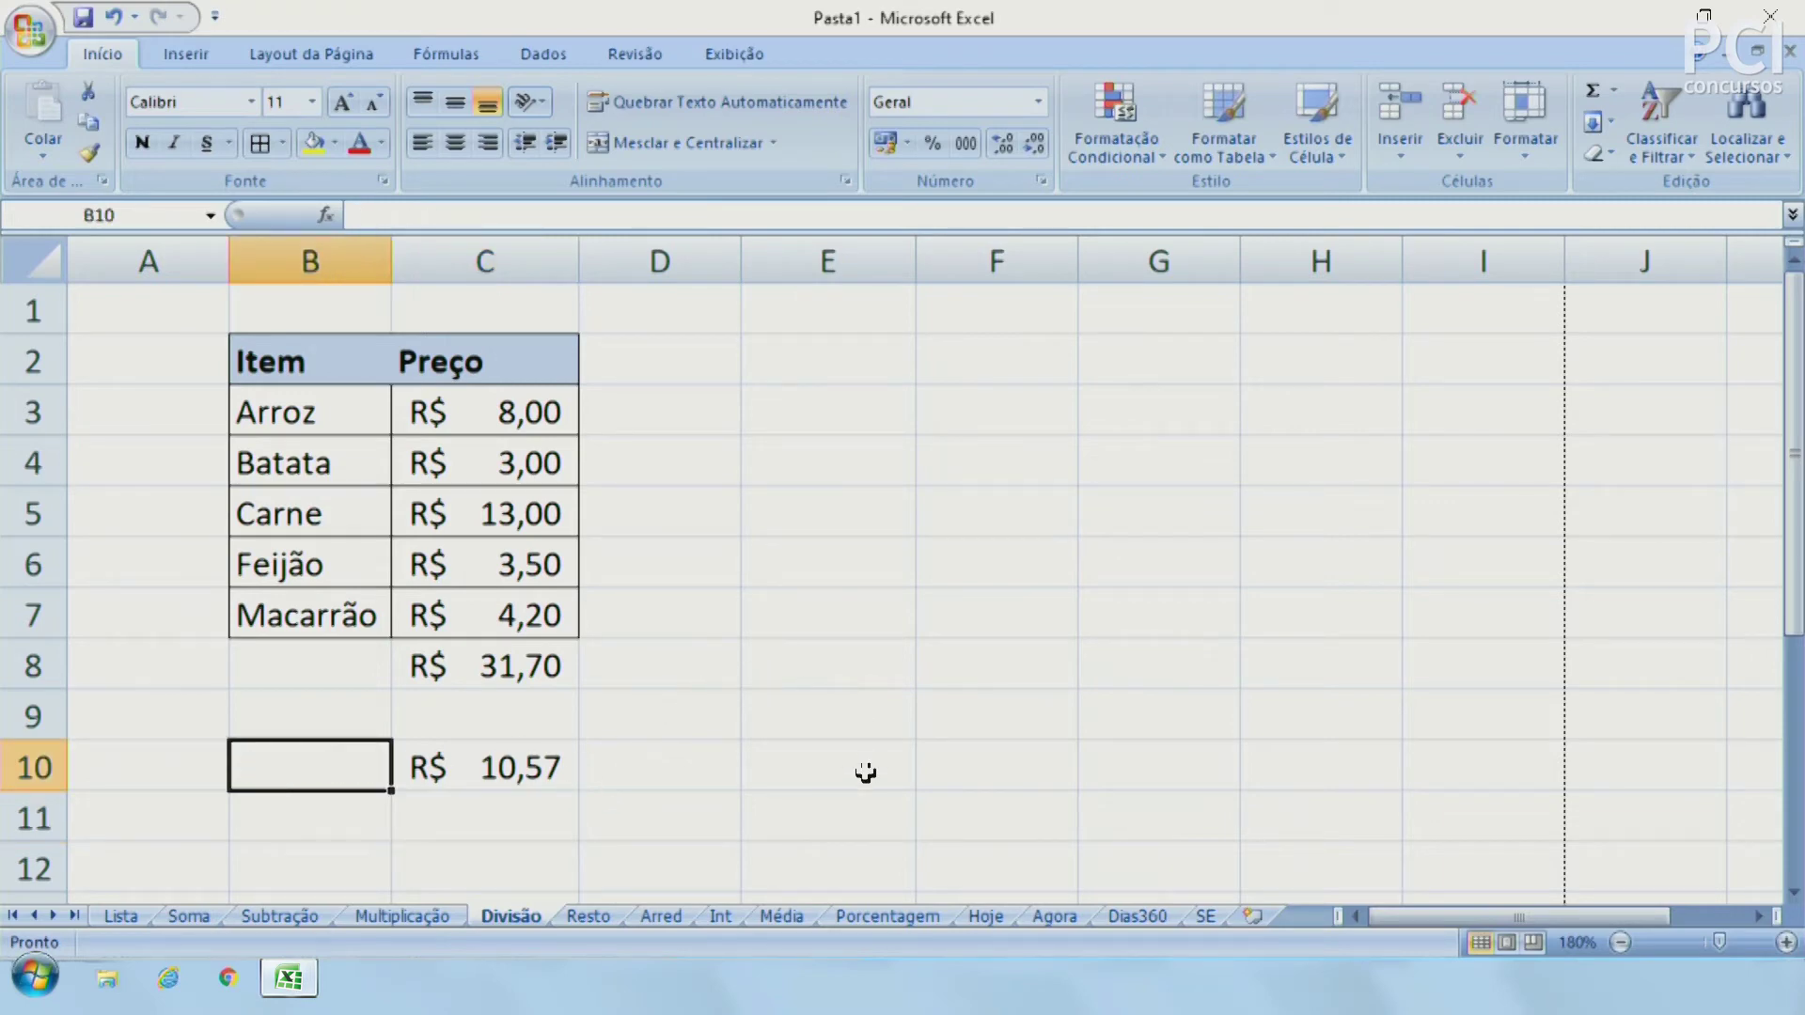
{"action": "left_click", "coordinate": [839, 673]}
{"action": "left_click", "coordinate": [831, 752]}
{"action": "type", "text": "p"}
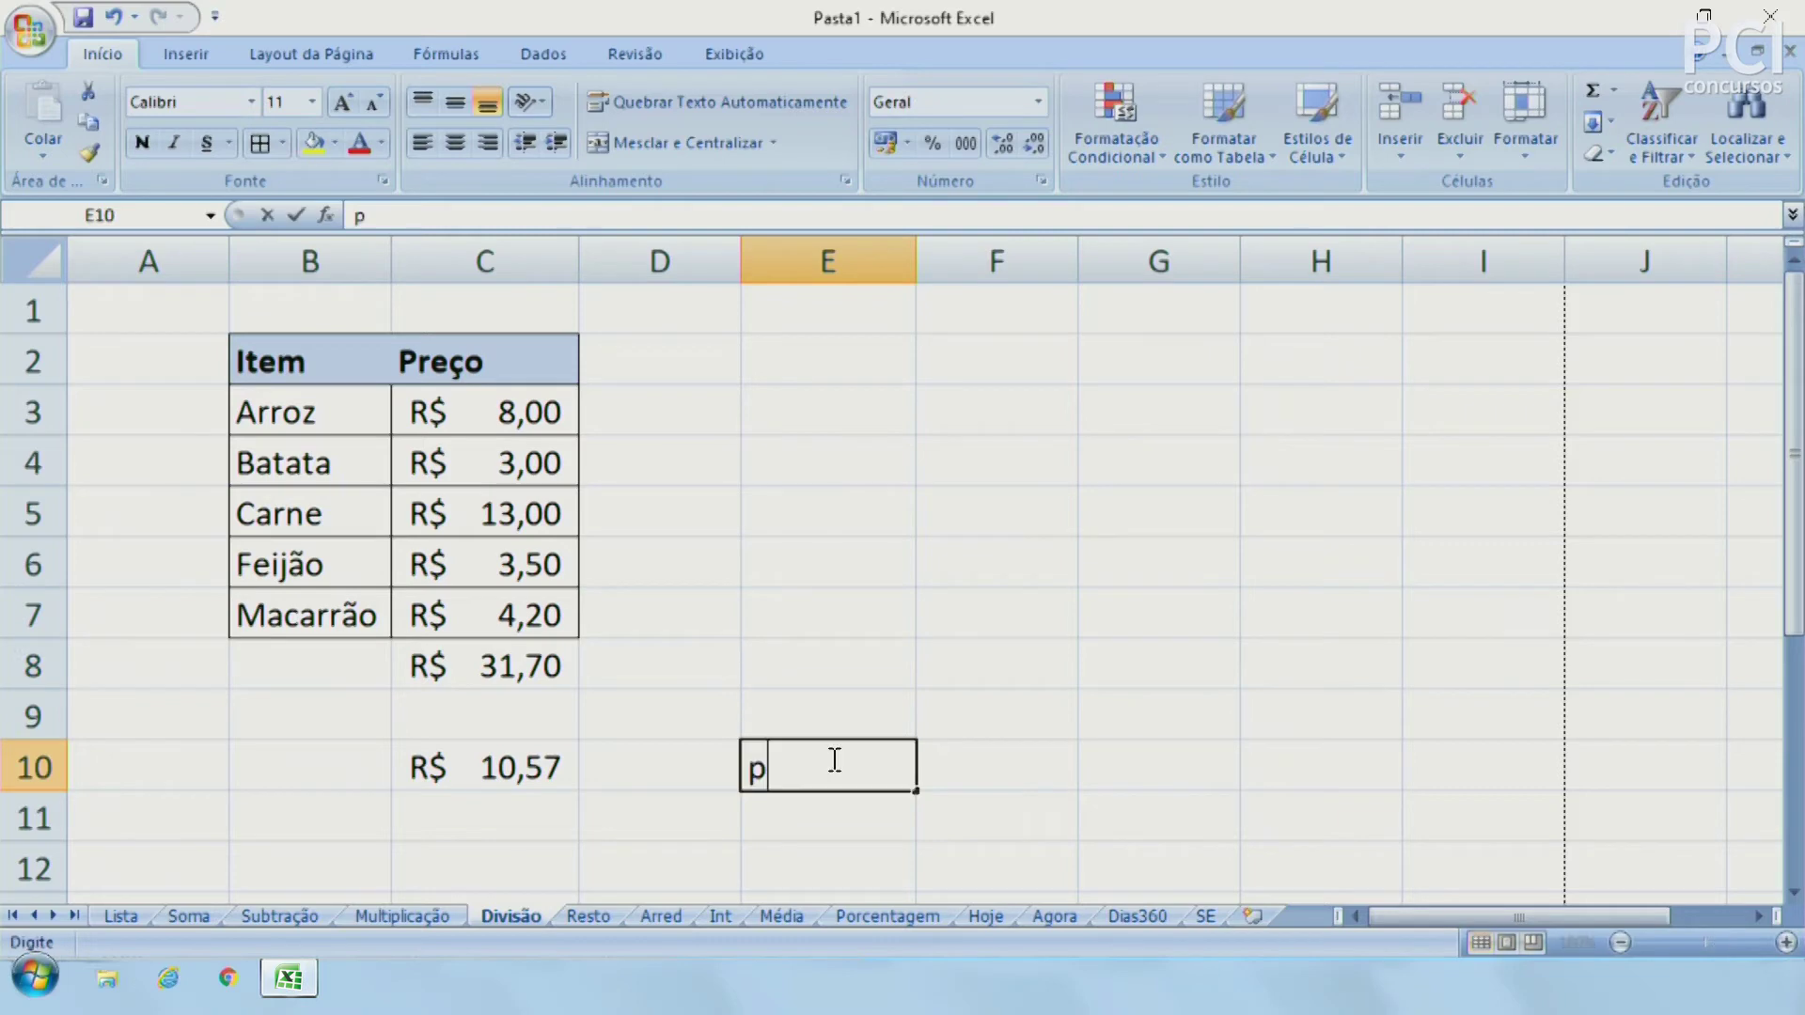
{"action": "type", "text": "essoas"}
{"action": "key", "text": "Left"}
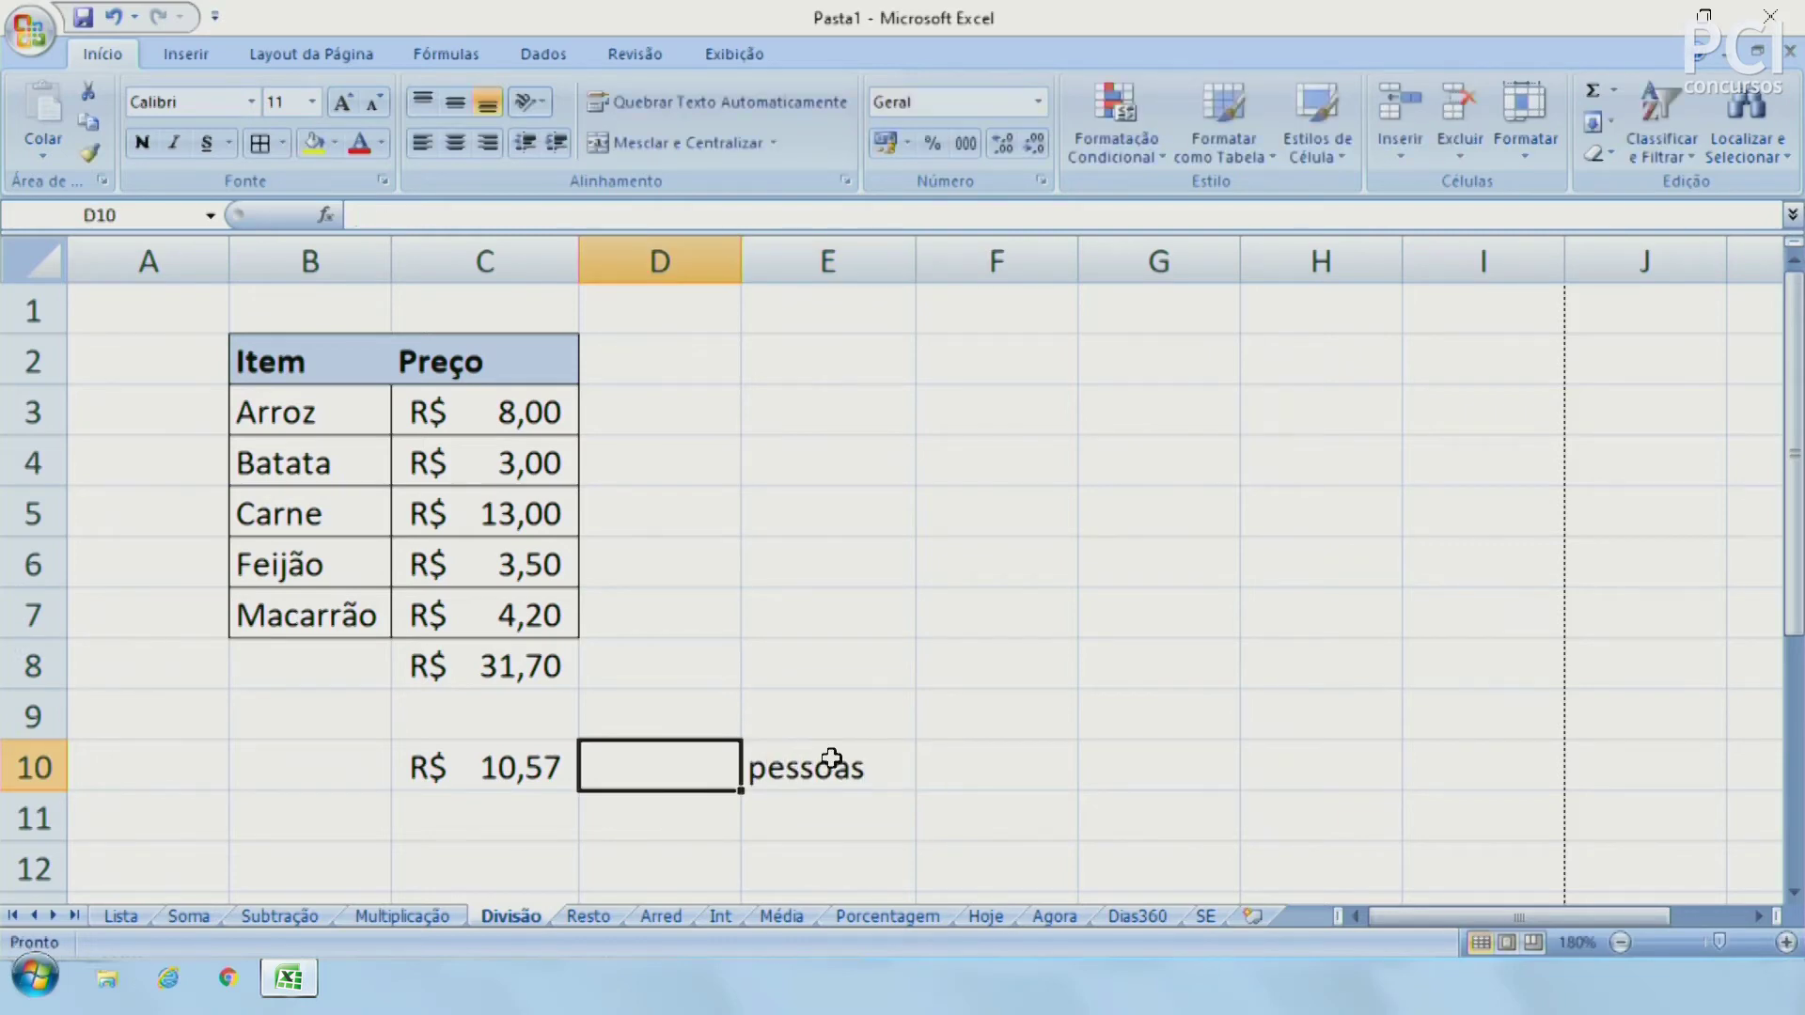
{"action": "type", "text": "3"}
{"action": "key", "text": "Return"}
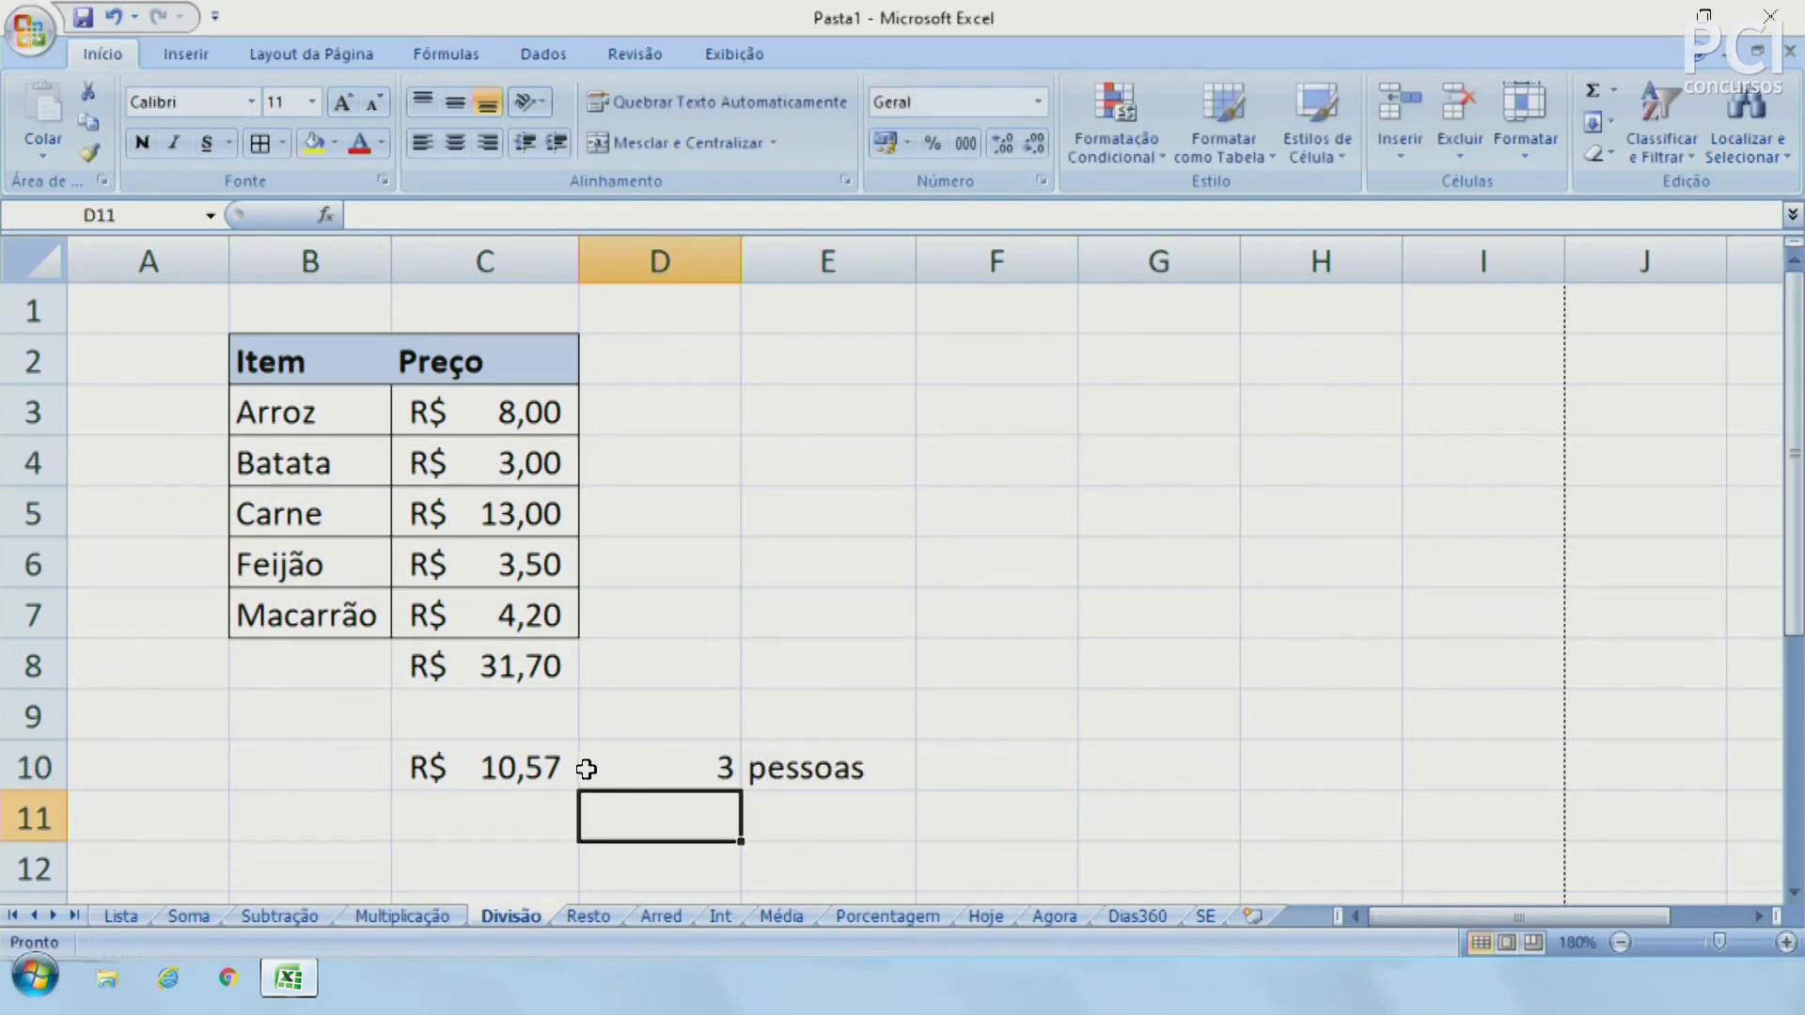
Change the divisor in the C10 formula to a reference to the people count, so that it reads =C8/D10
{"action": "left_click", "coordinate": [526, 766]}
{"action": "left_click", "coordinate": [420, 214]}
{"action": "key", "text": "BackSpace"}
{"action": "left_click", "coordinate": [686, 760]}
{"action": "key", "text": "Return"}
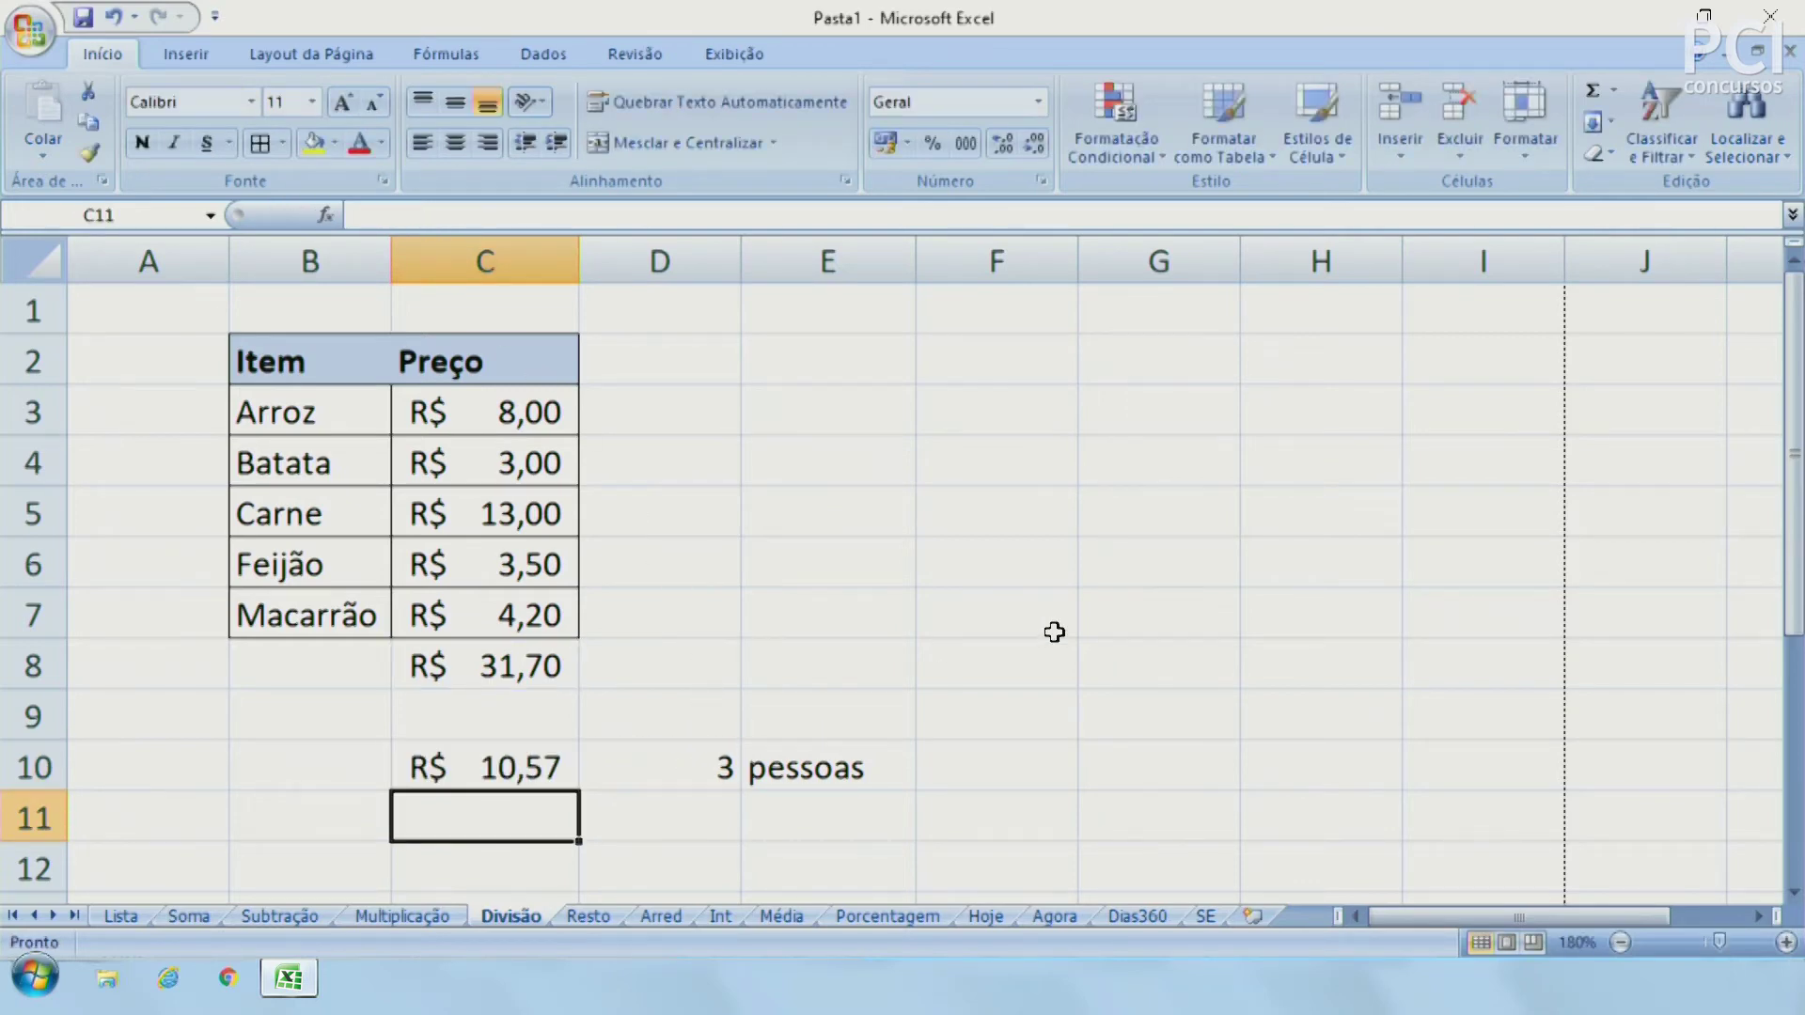
{"action": "left_click", "coordinate": [993, 673]}
Set the number of people in D10 to 5 to test the per-person cost formula
{"action": "left_click", "coordinate": [648, 766]}
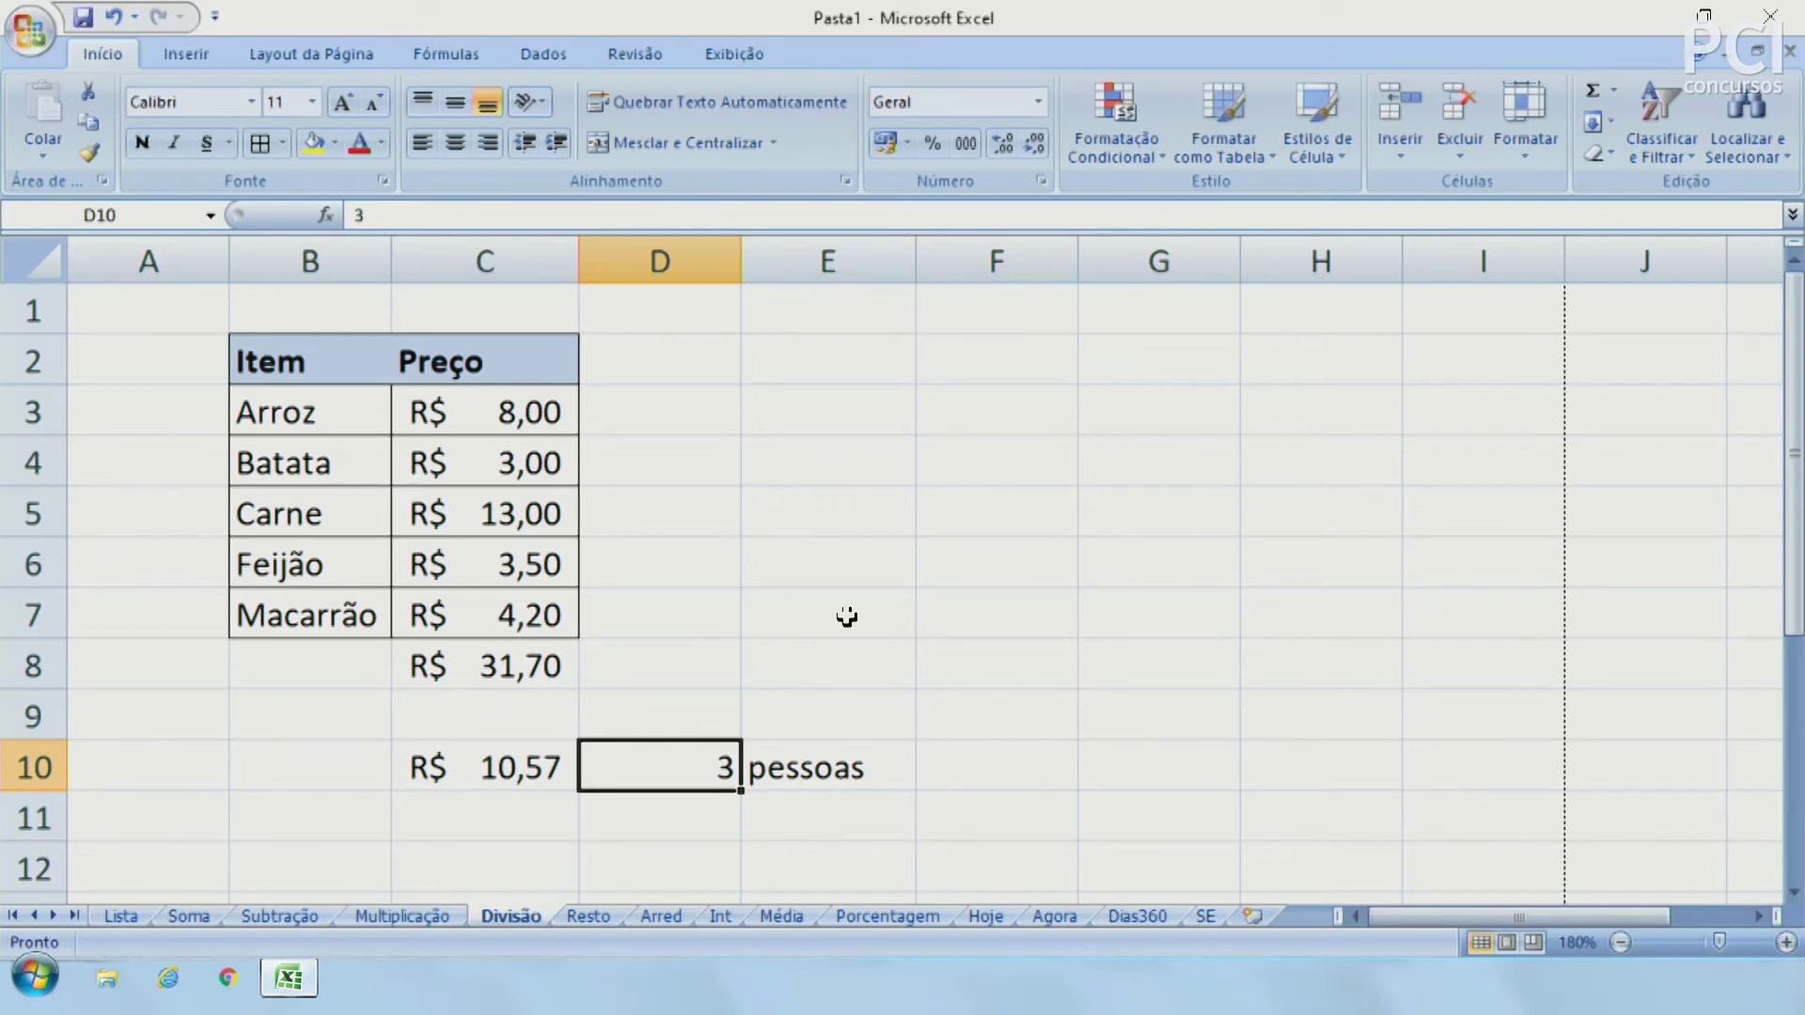
{"action": "key", "text": "Left"}
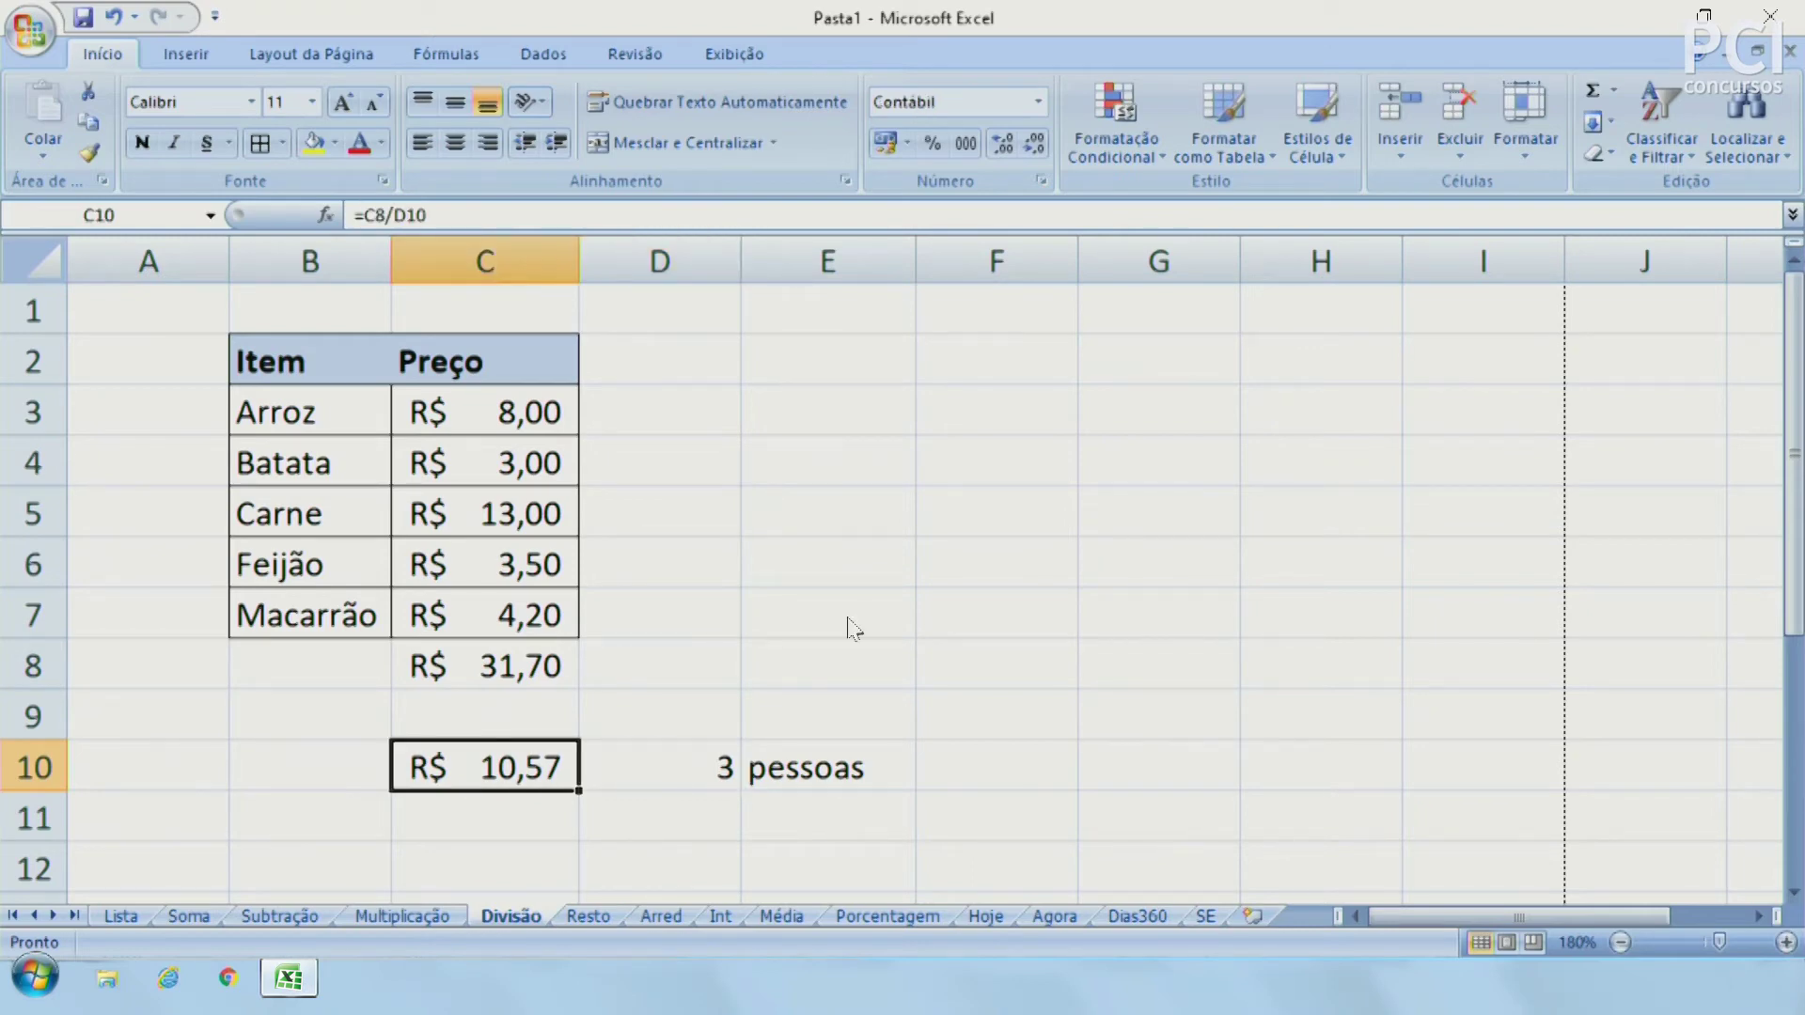
{"action": "key", "text": "Left"}
{"action": "key", "text": "Right"}
{"action": "key", "text": "Right"}
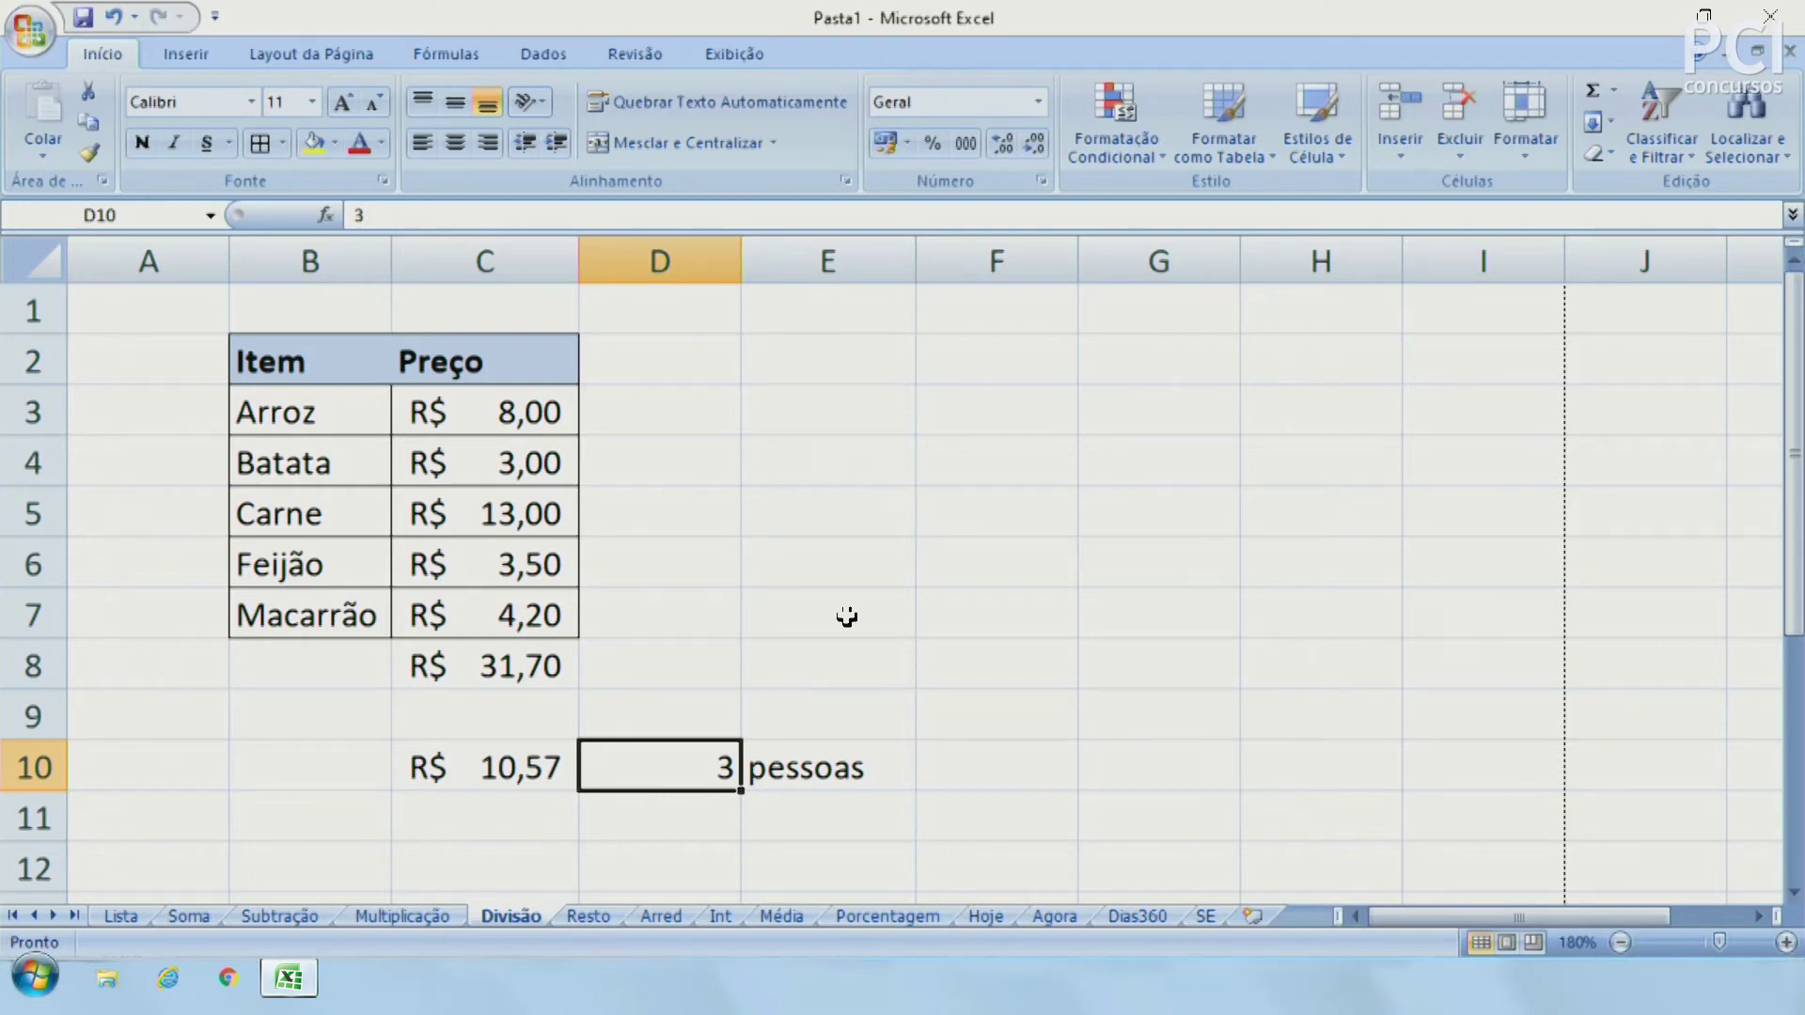
{"action": "type", "text": "5"}
{"action": "key", "text": "Return"}
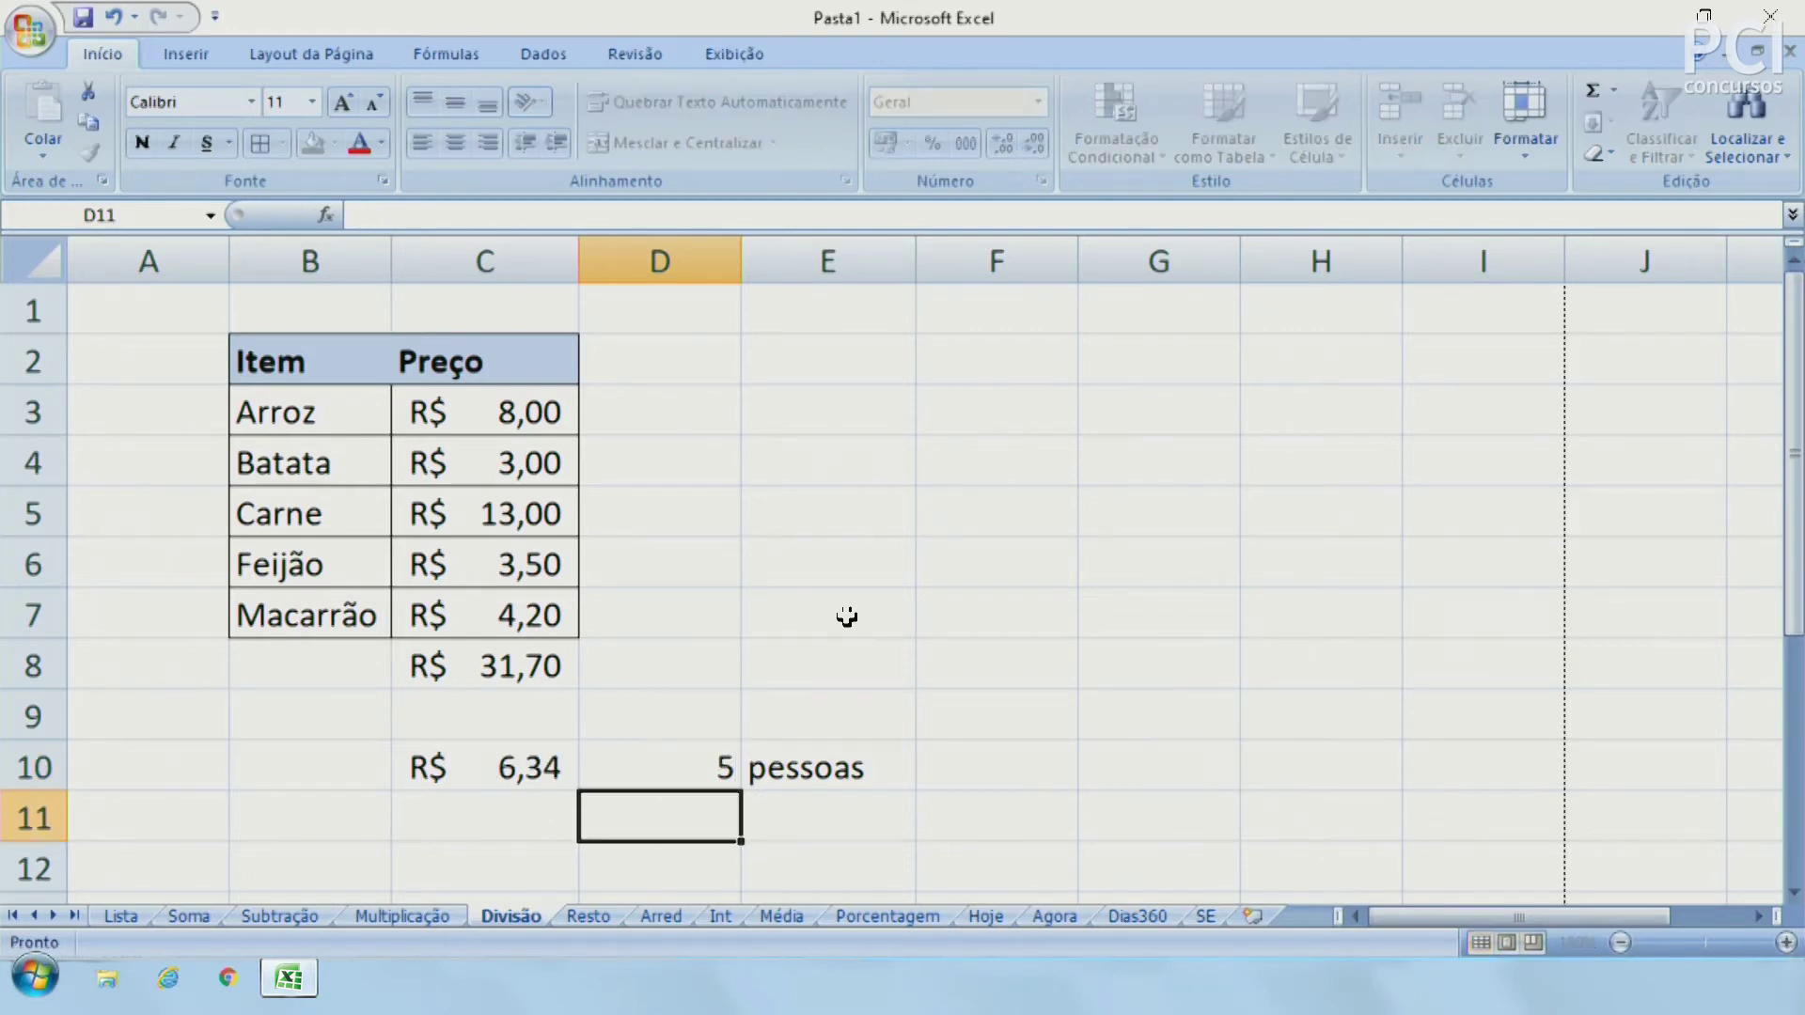
Set the number of people in D10 to 8
{"action": "key", "text": "Up"}
{"action": "type", "text": "8"}
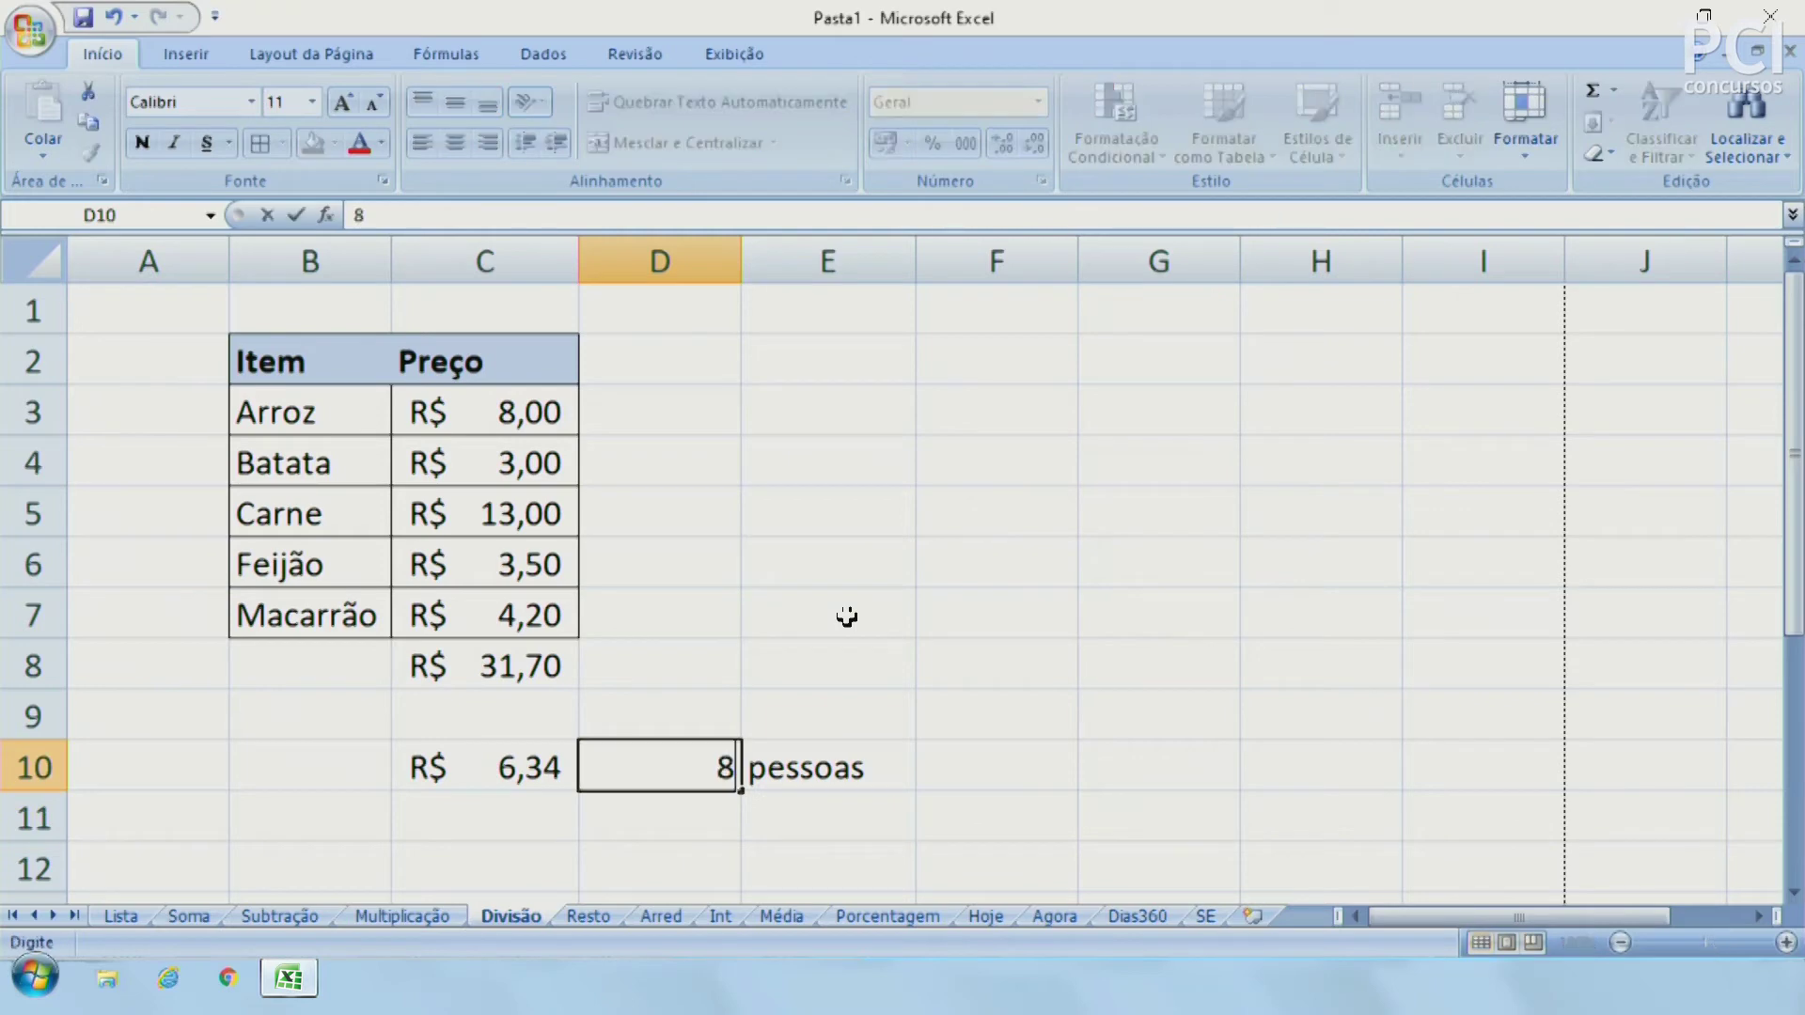
{"action": "key", "text": "Return"}
Examine the formula in C10, including its cell references and division operator, leaving the formula as it is
{"action": "left_click", "coordinate": [472, 782]}
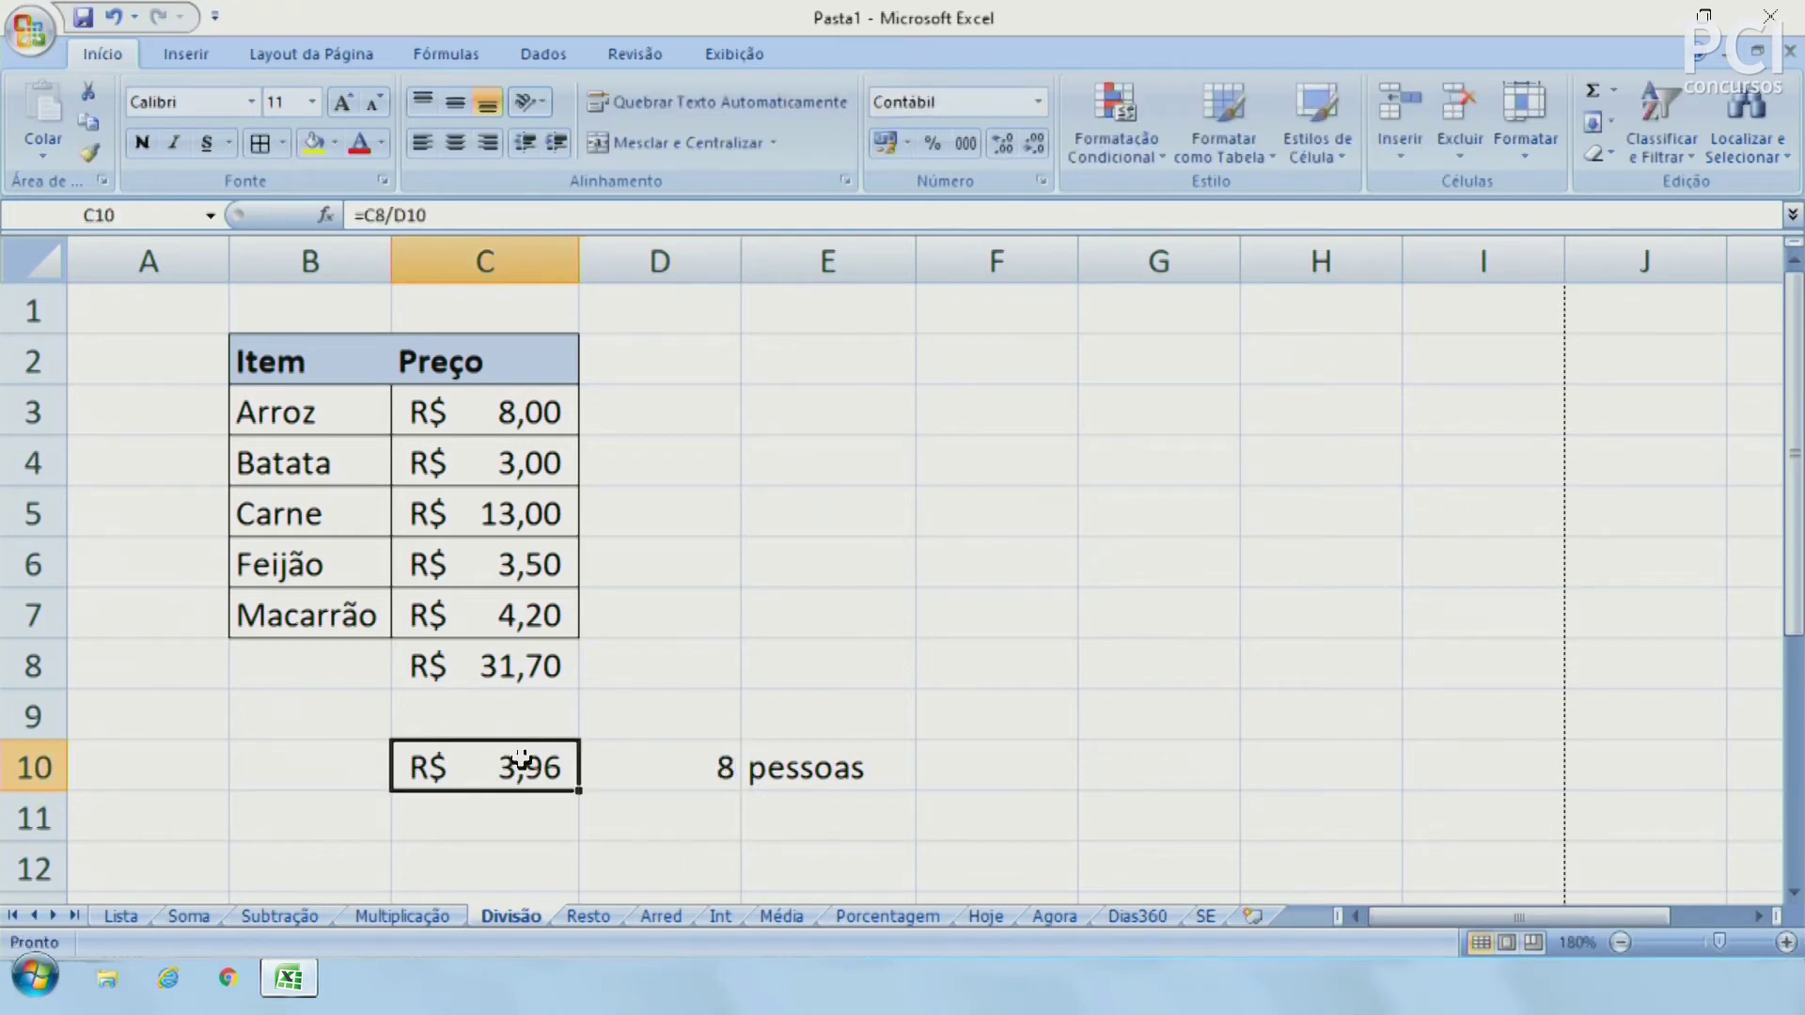
{"action": "left_click", "coordinate": [467, 215]}
{"action": "left_click_drag", "start_coordinate": [460, 215], "coordinate": [316, 196]}
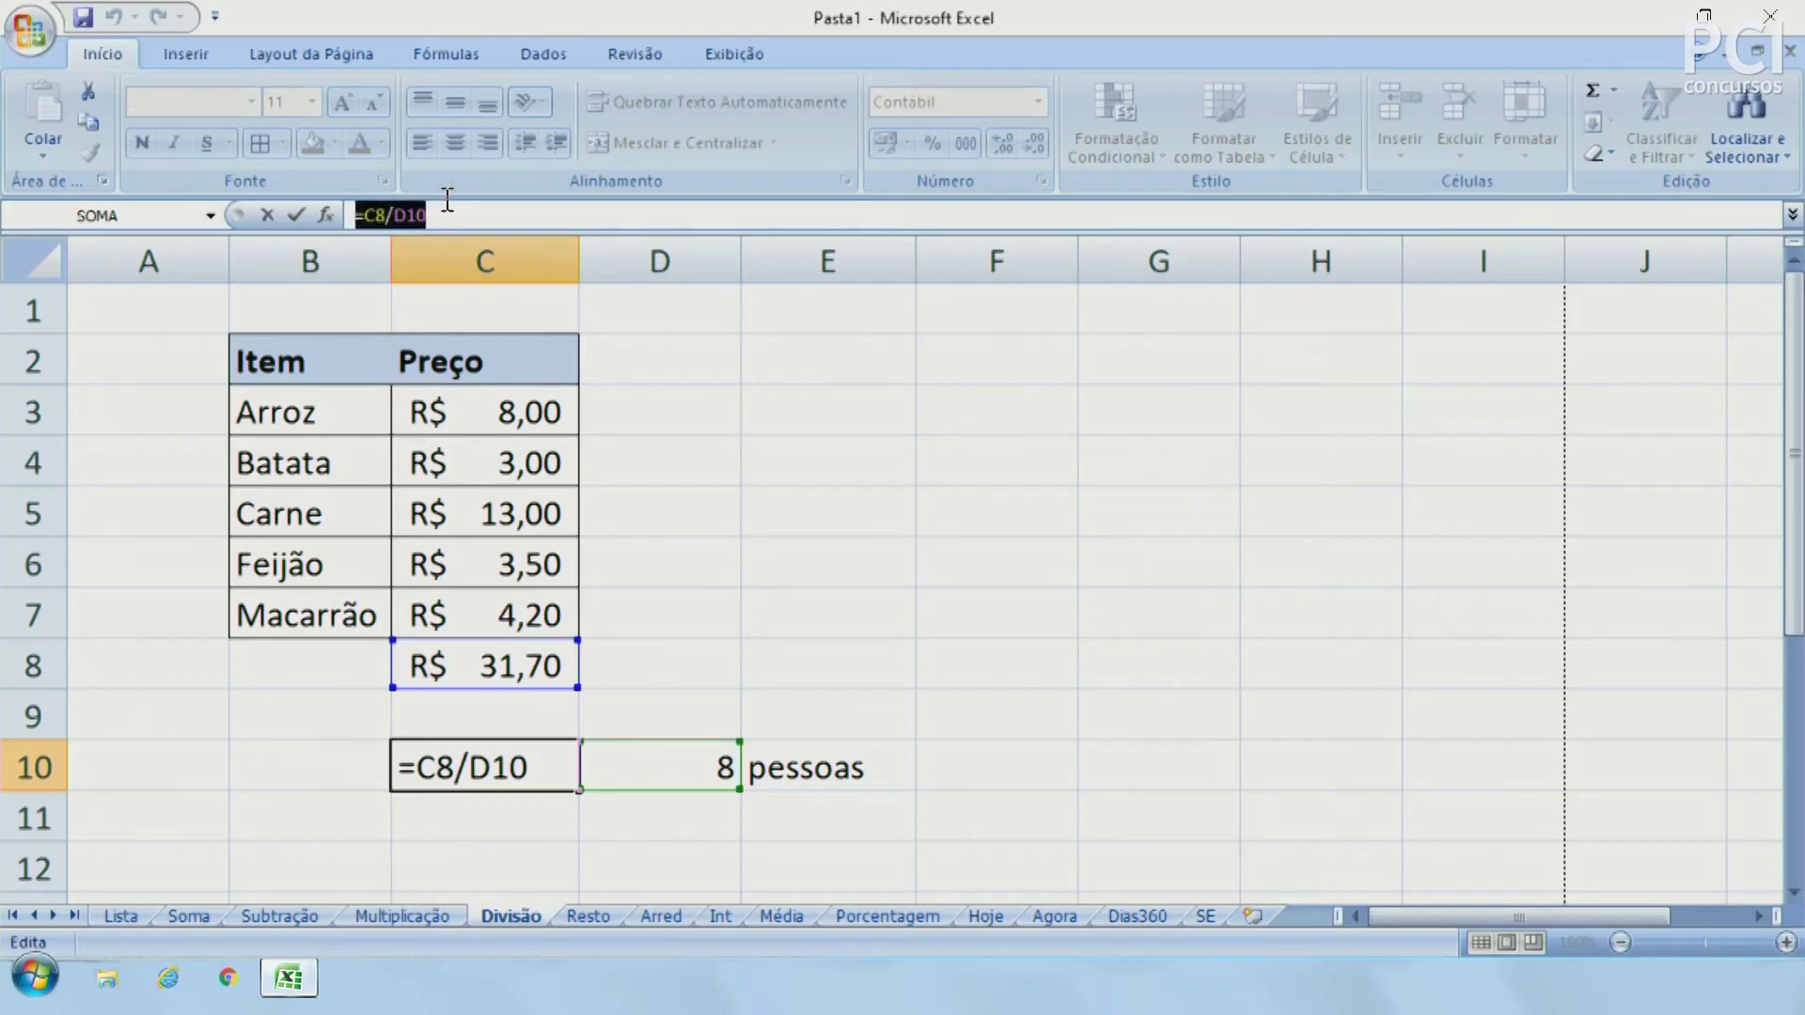
{"action": "left_click", "coordinate": [827, 653]}
{"action": "key", "text": "Escape"}
{"action": "left_click", "coordinate": [826, 652]}
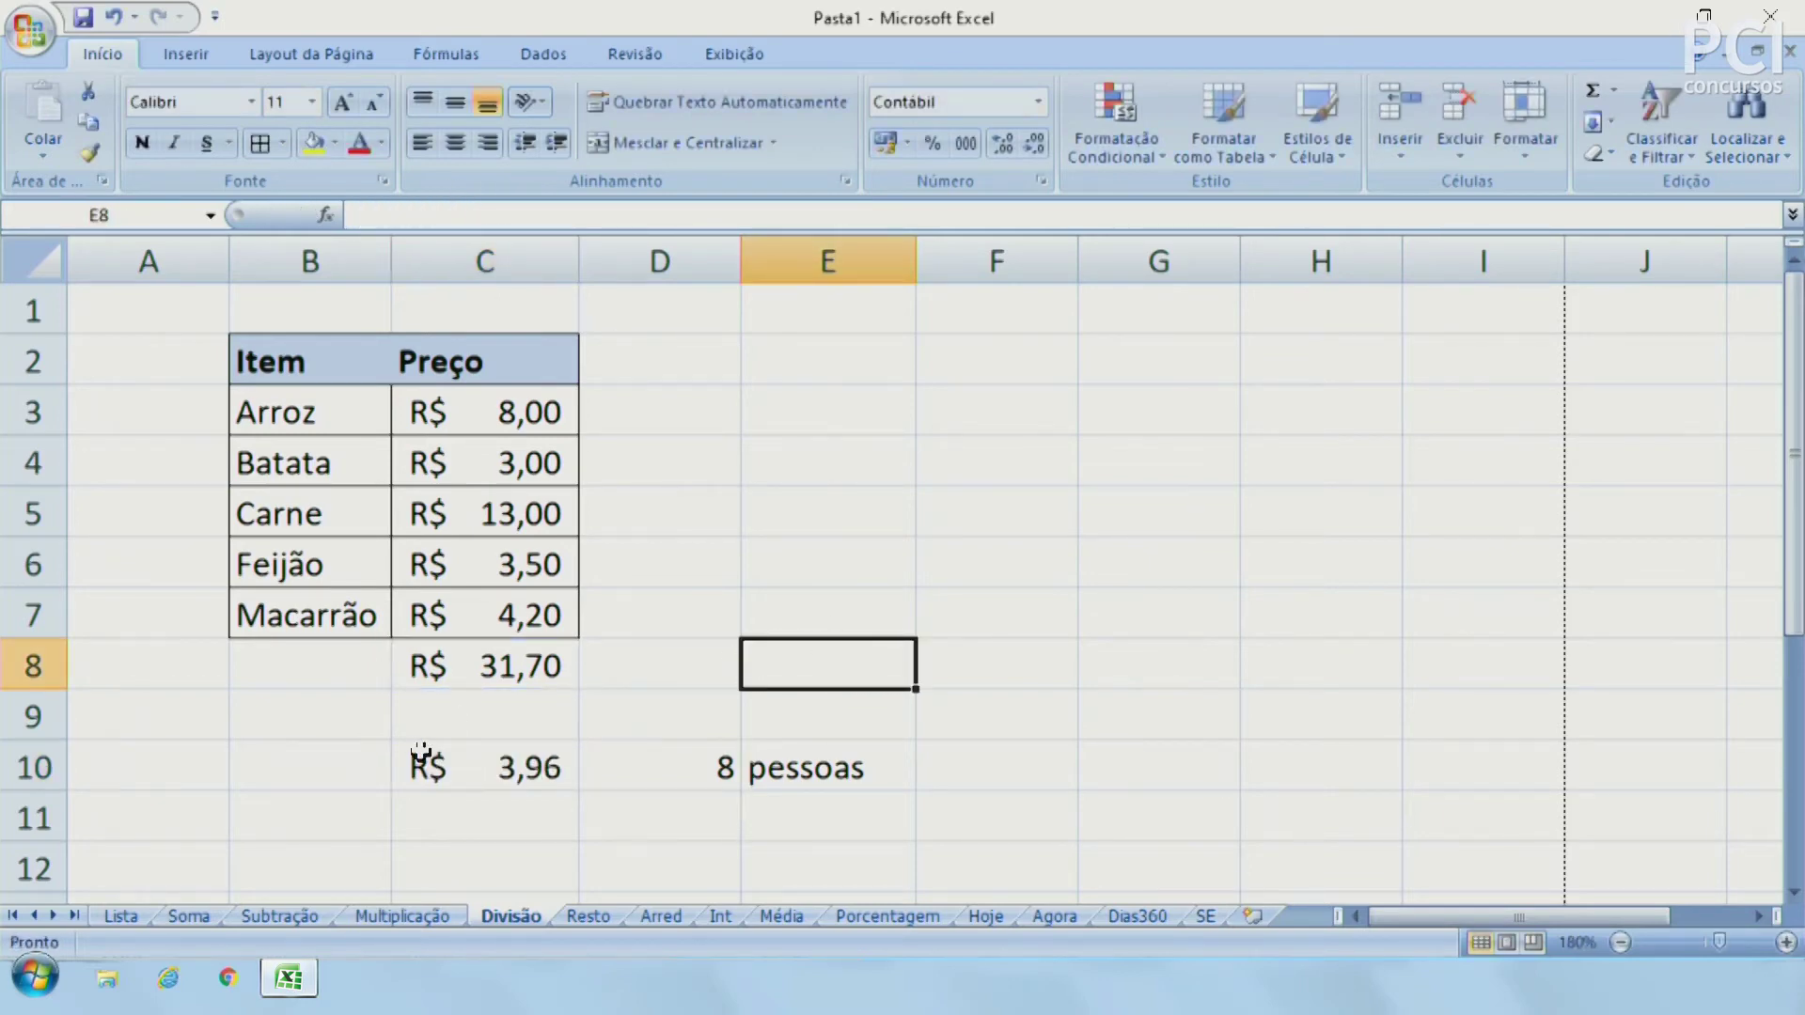
{"action": "left_click", "coordinate": [508, 769]}
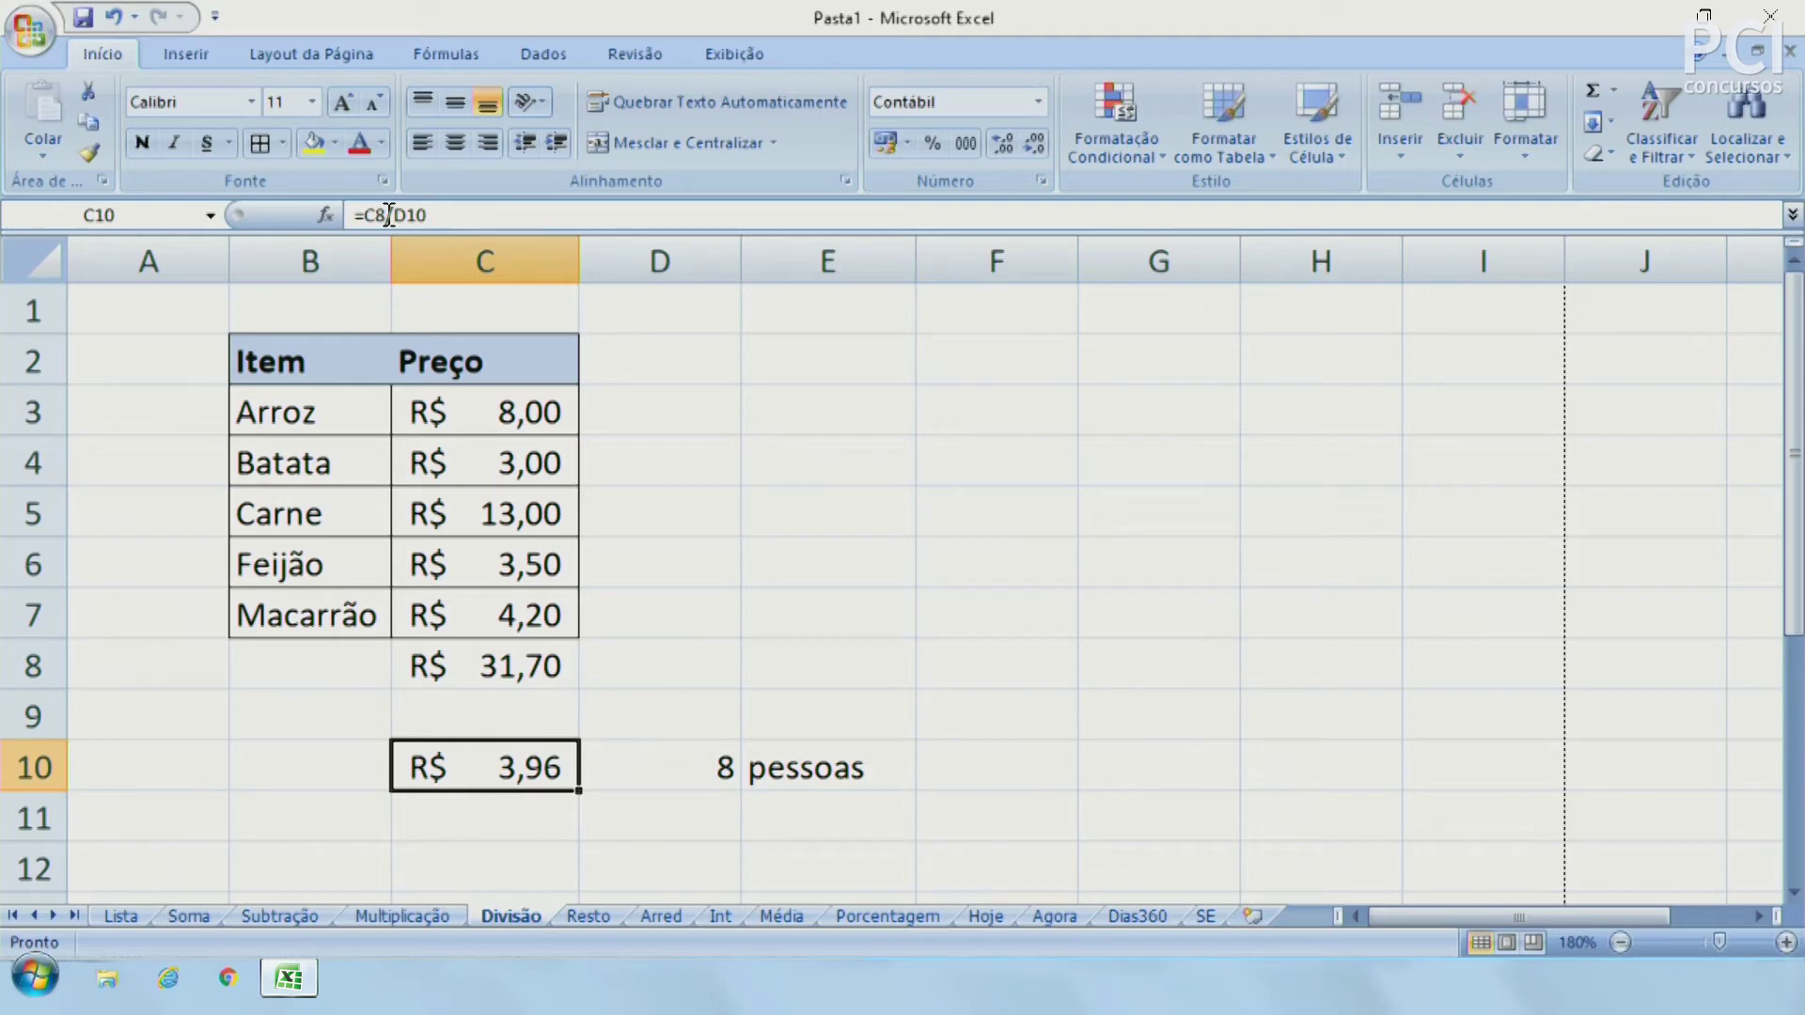
{"action": "left_click", "coordinate": [386, 215]}
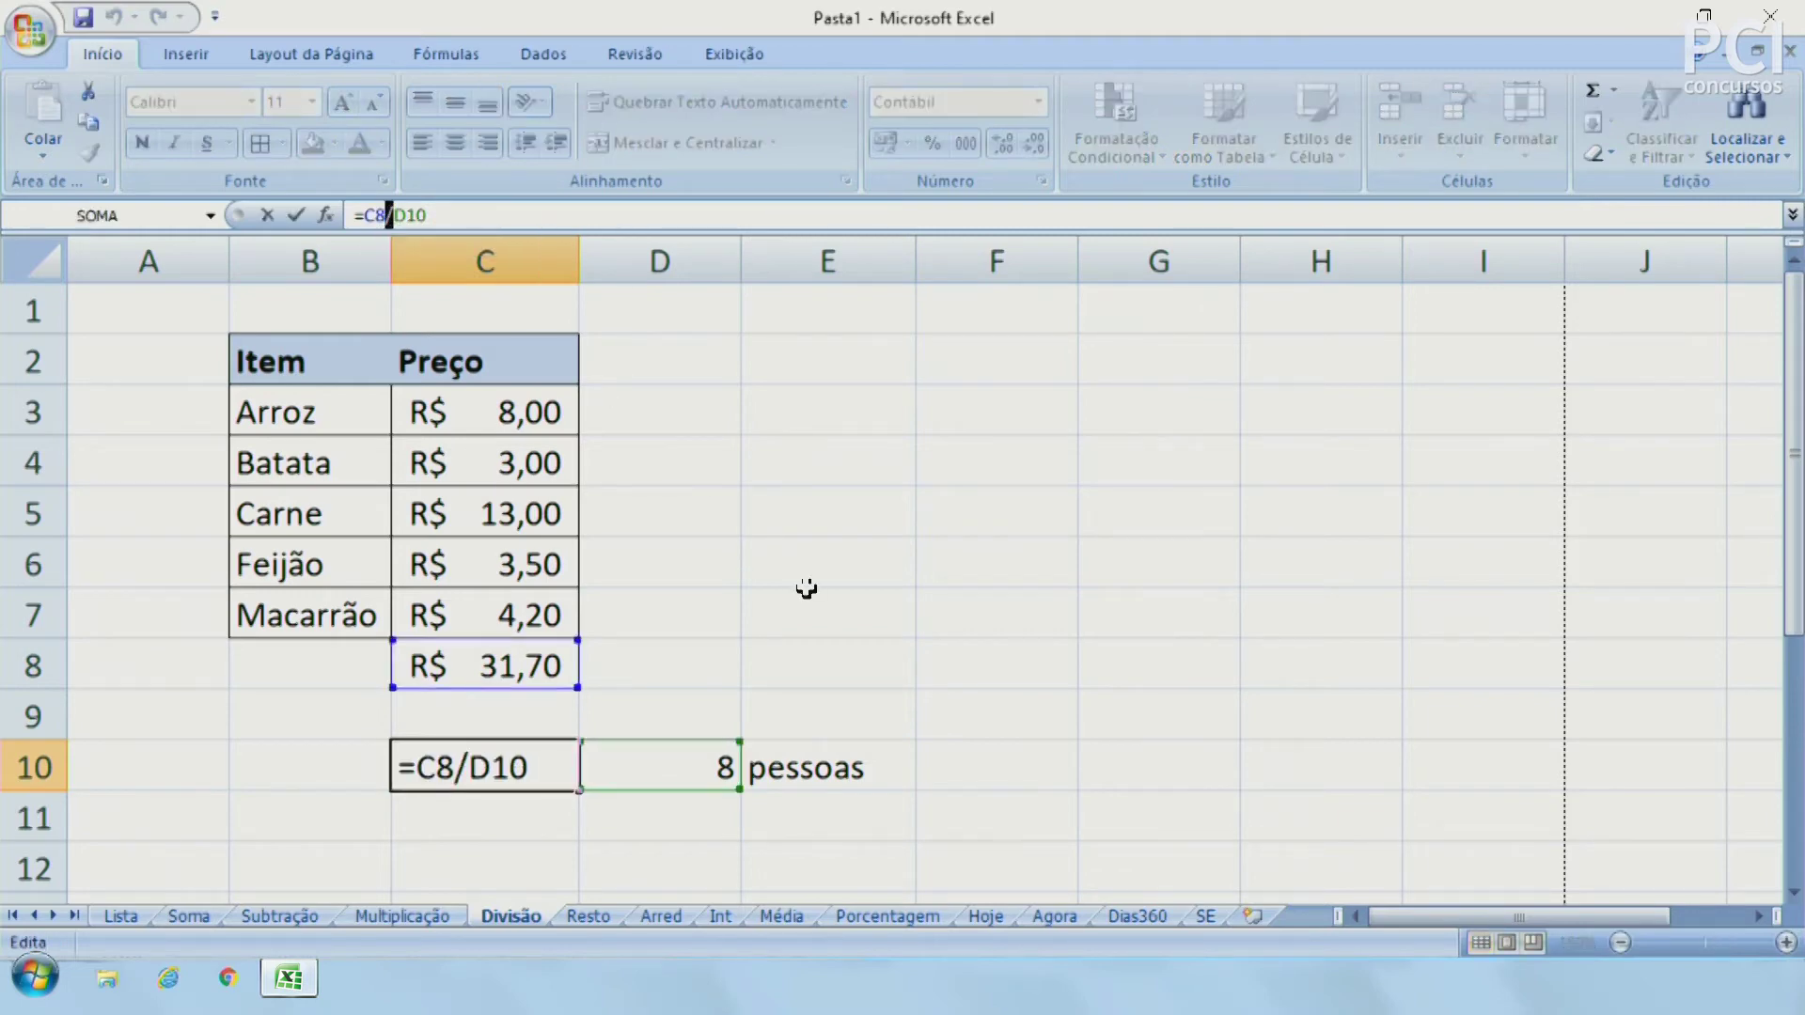
{"action": "key", "text": "Return"}
{"action": "left_click", "coordinate": [784, 625]}
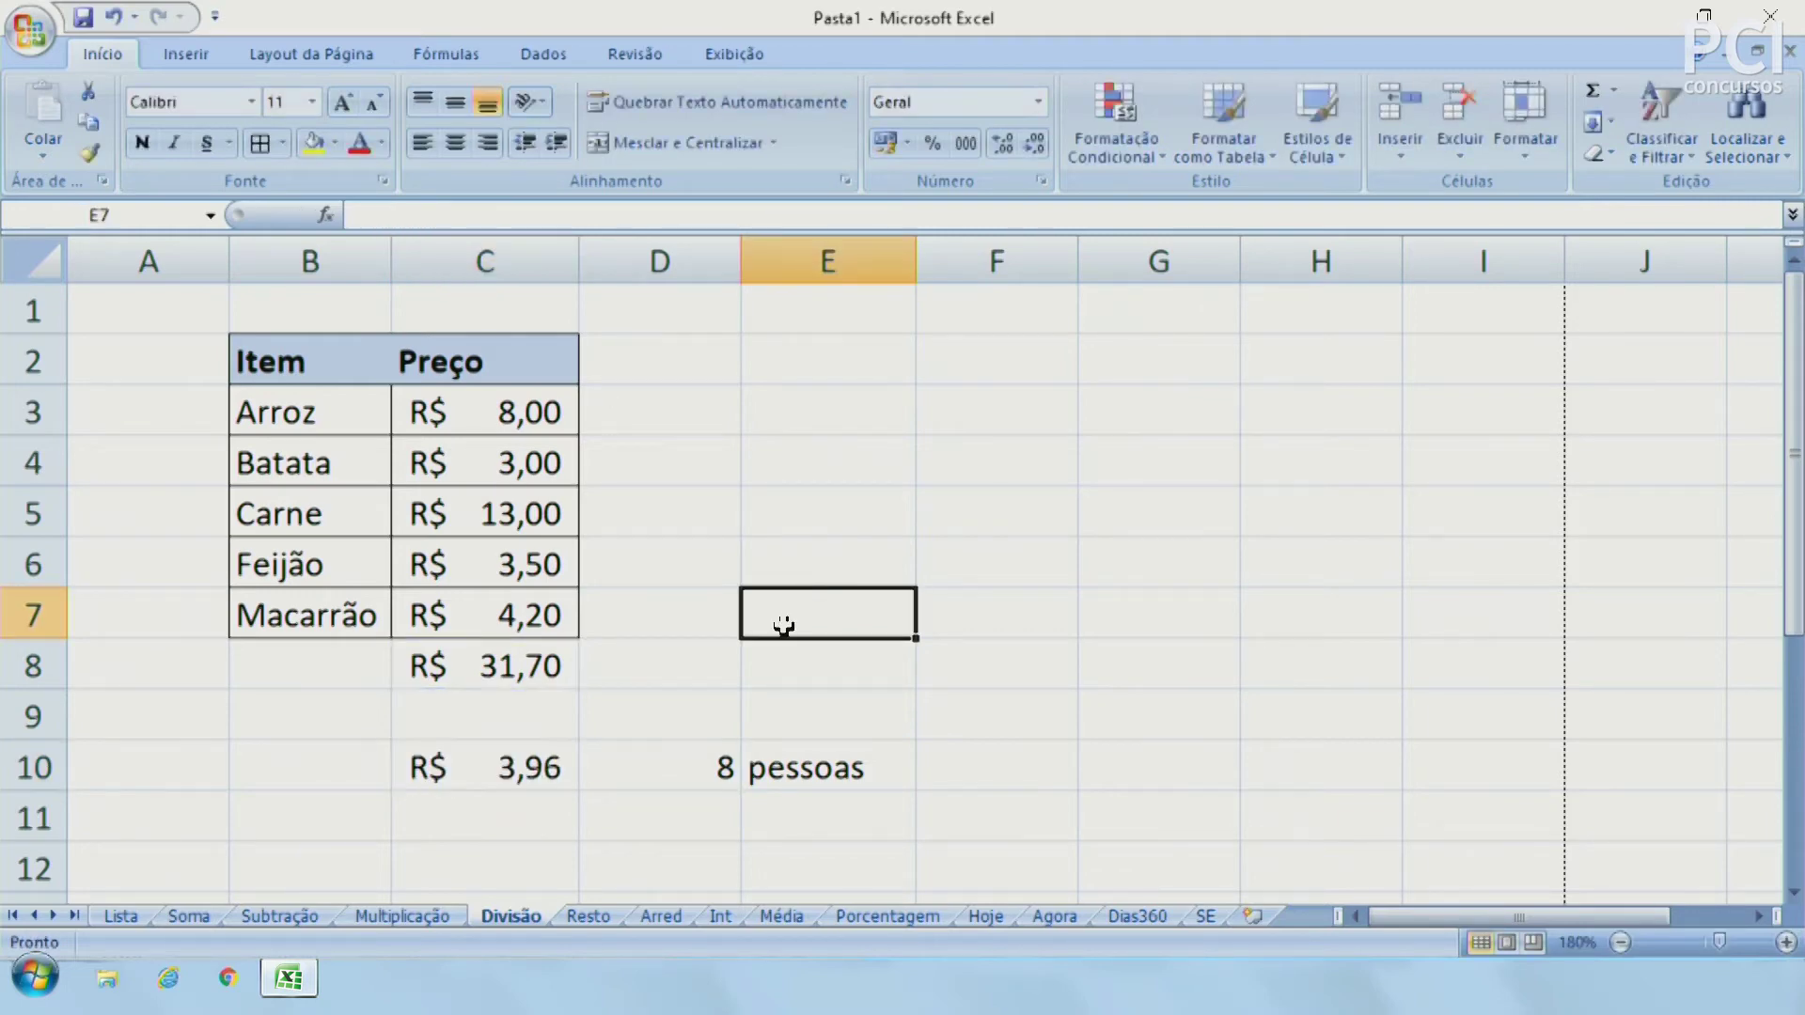
Open the Resto sheet and examine the lanches and pessoas quantities in rows 2 and 3
{"action": "left_click", "coordinate": [592, 915]}
{"action": "left_click", "coordinate": [684, 607]}
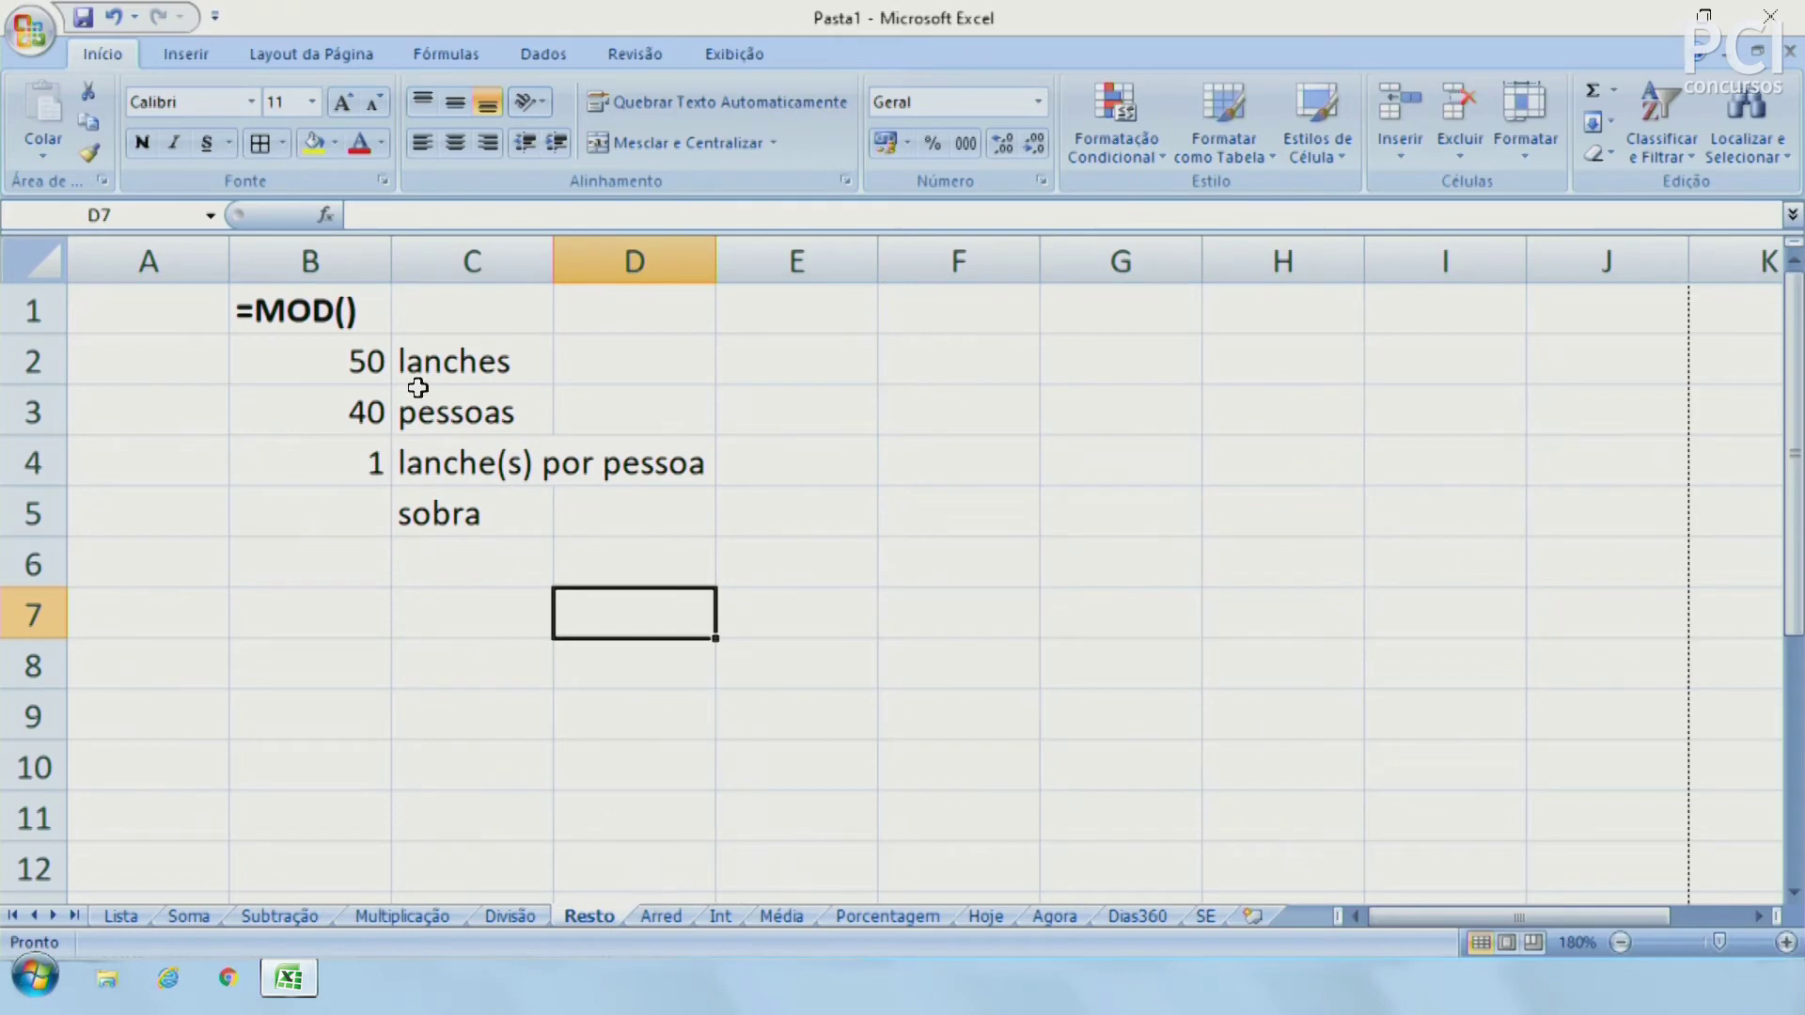
{"action": "left_click", "coordinate": [536, 526]}
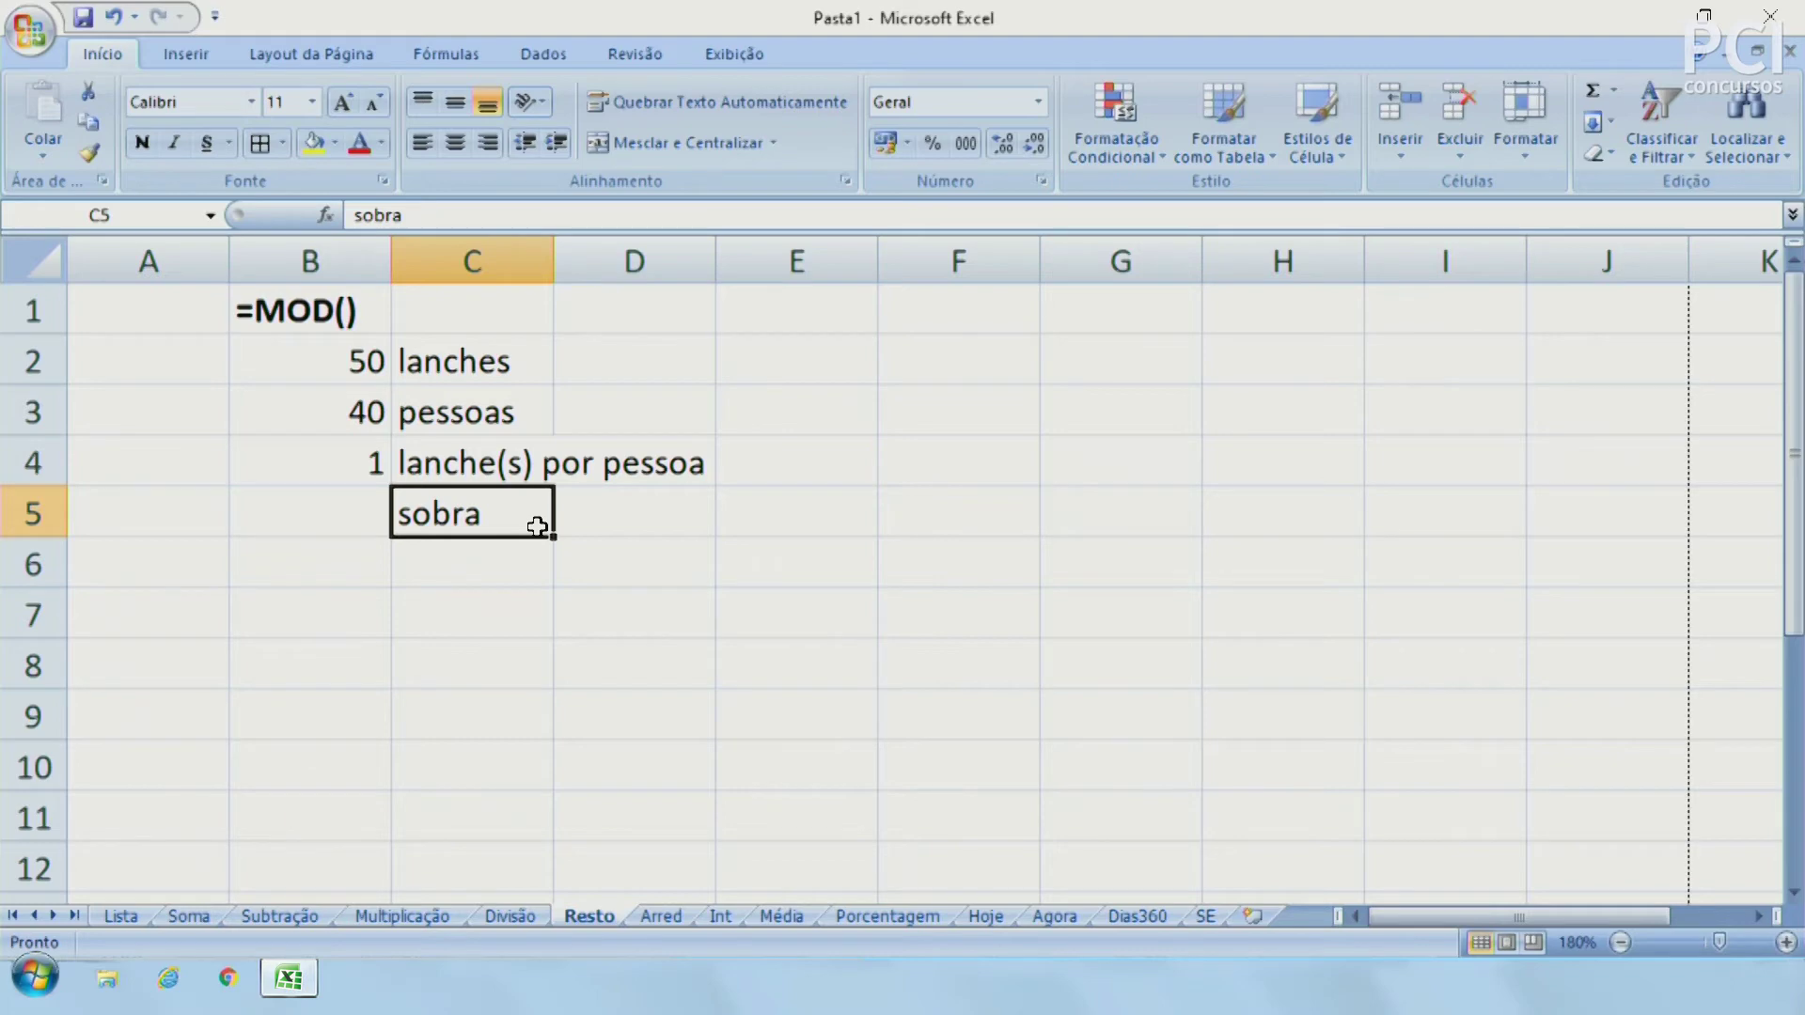
{"action": "key", "text": "Left"}
{"action": "key", "text": "Up"}
{"action": "key", "text": "Up"}
{"action": "key", "text": "Up"}
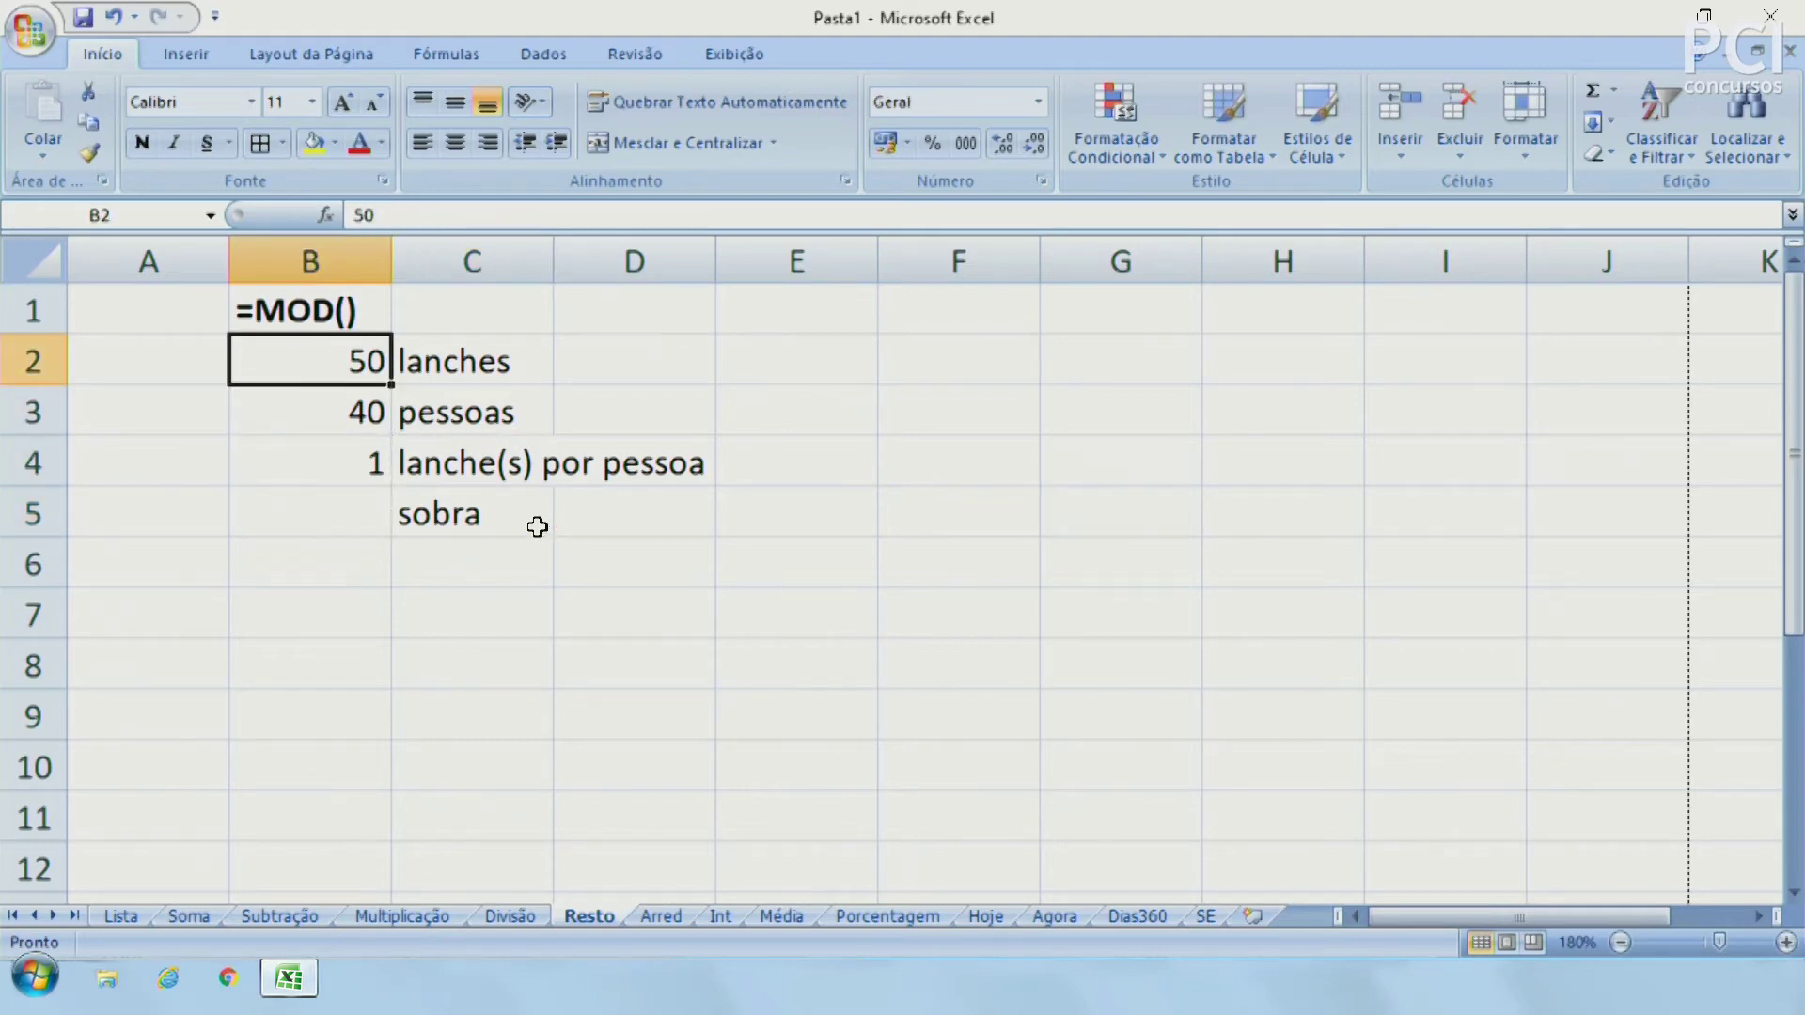
{"action": "key", "text": "Right"}
{"action": "key", "text": "Left"}
{"action": "key", "text": "Down"}
{"action": "key", "text": "Right"}
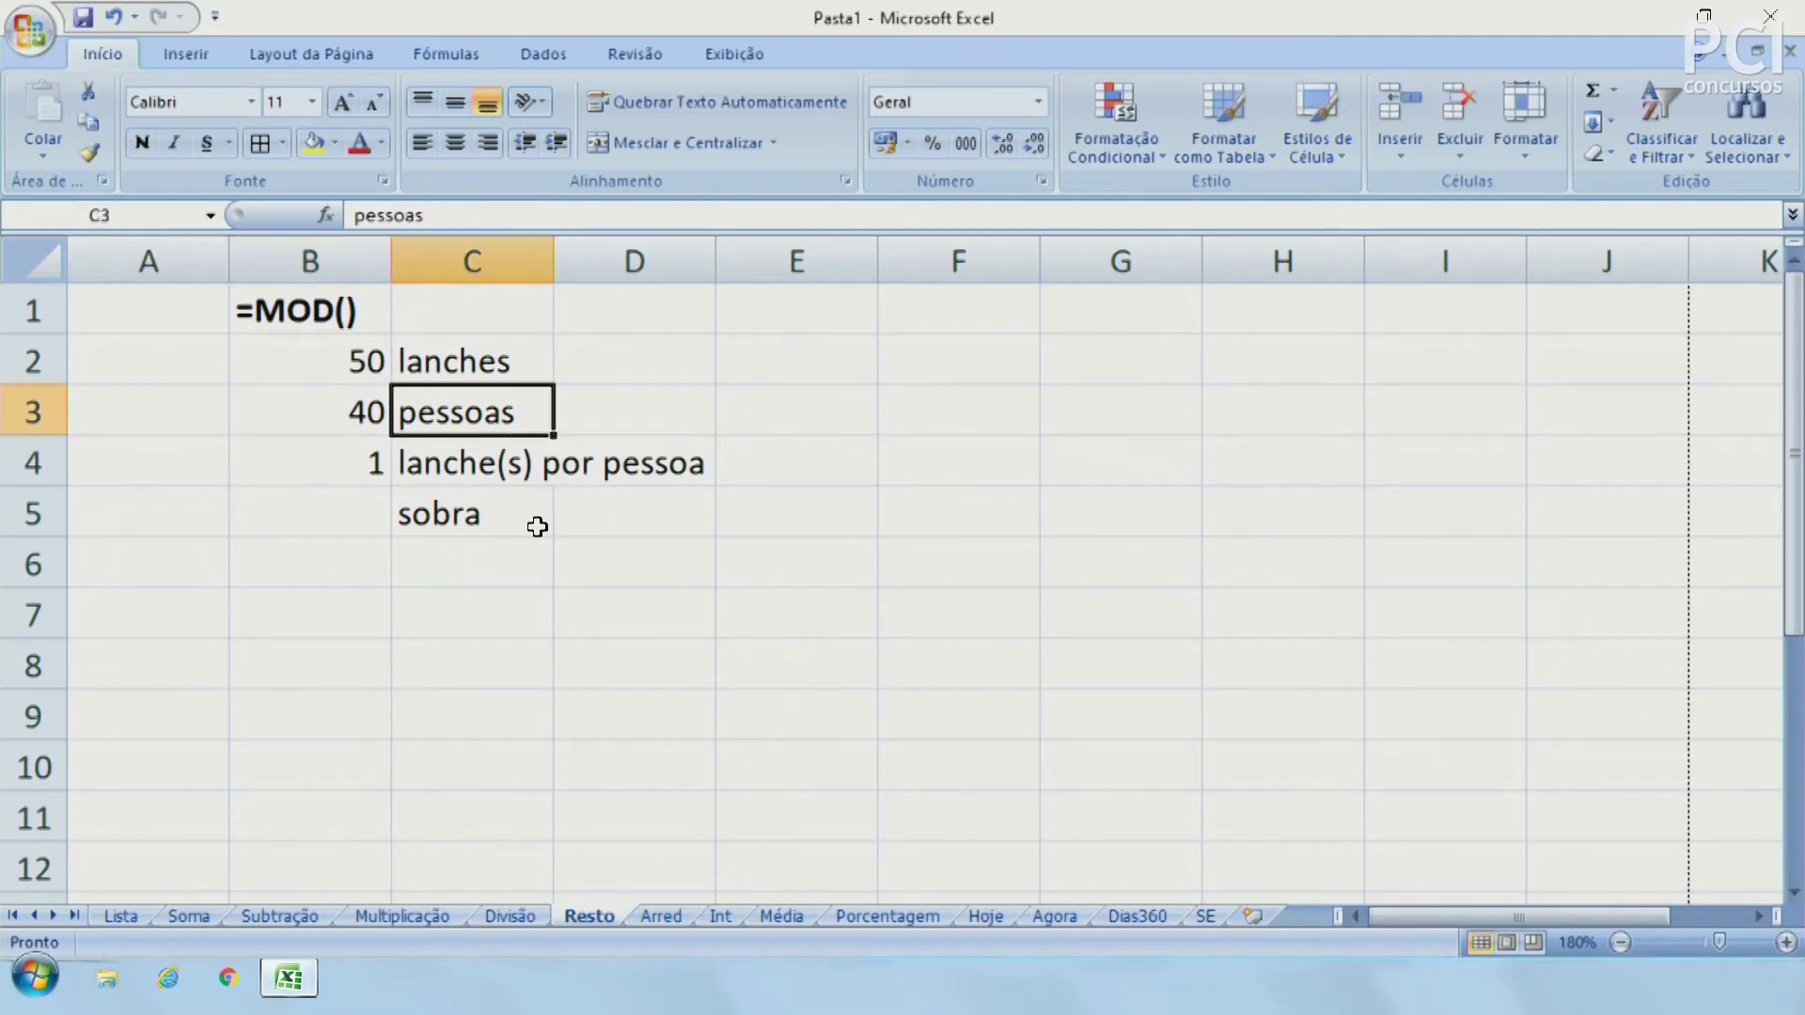
{"action": "key", "text": "Left"}
{"action": "key", "text": "Right"}
{"action": "key", "text": "Left"}
{"action": "key", "text": "Right"}
{"action": "key", "text": "Left"}
{"action": "key", "text": "Right"}
{"action": "key", "text": "Left"}
Inspect the division formula in B4 and the two cells it refers to, leaving it unedited
{"action": "key", "text": "Down"}
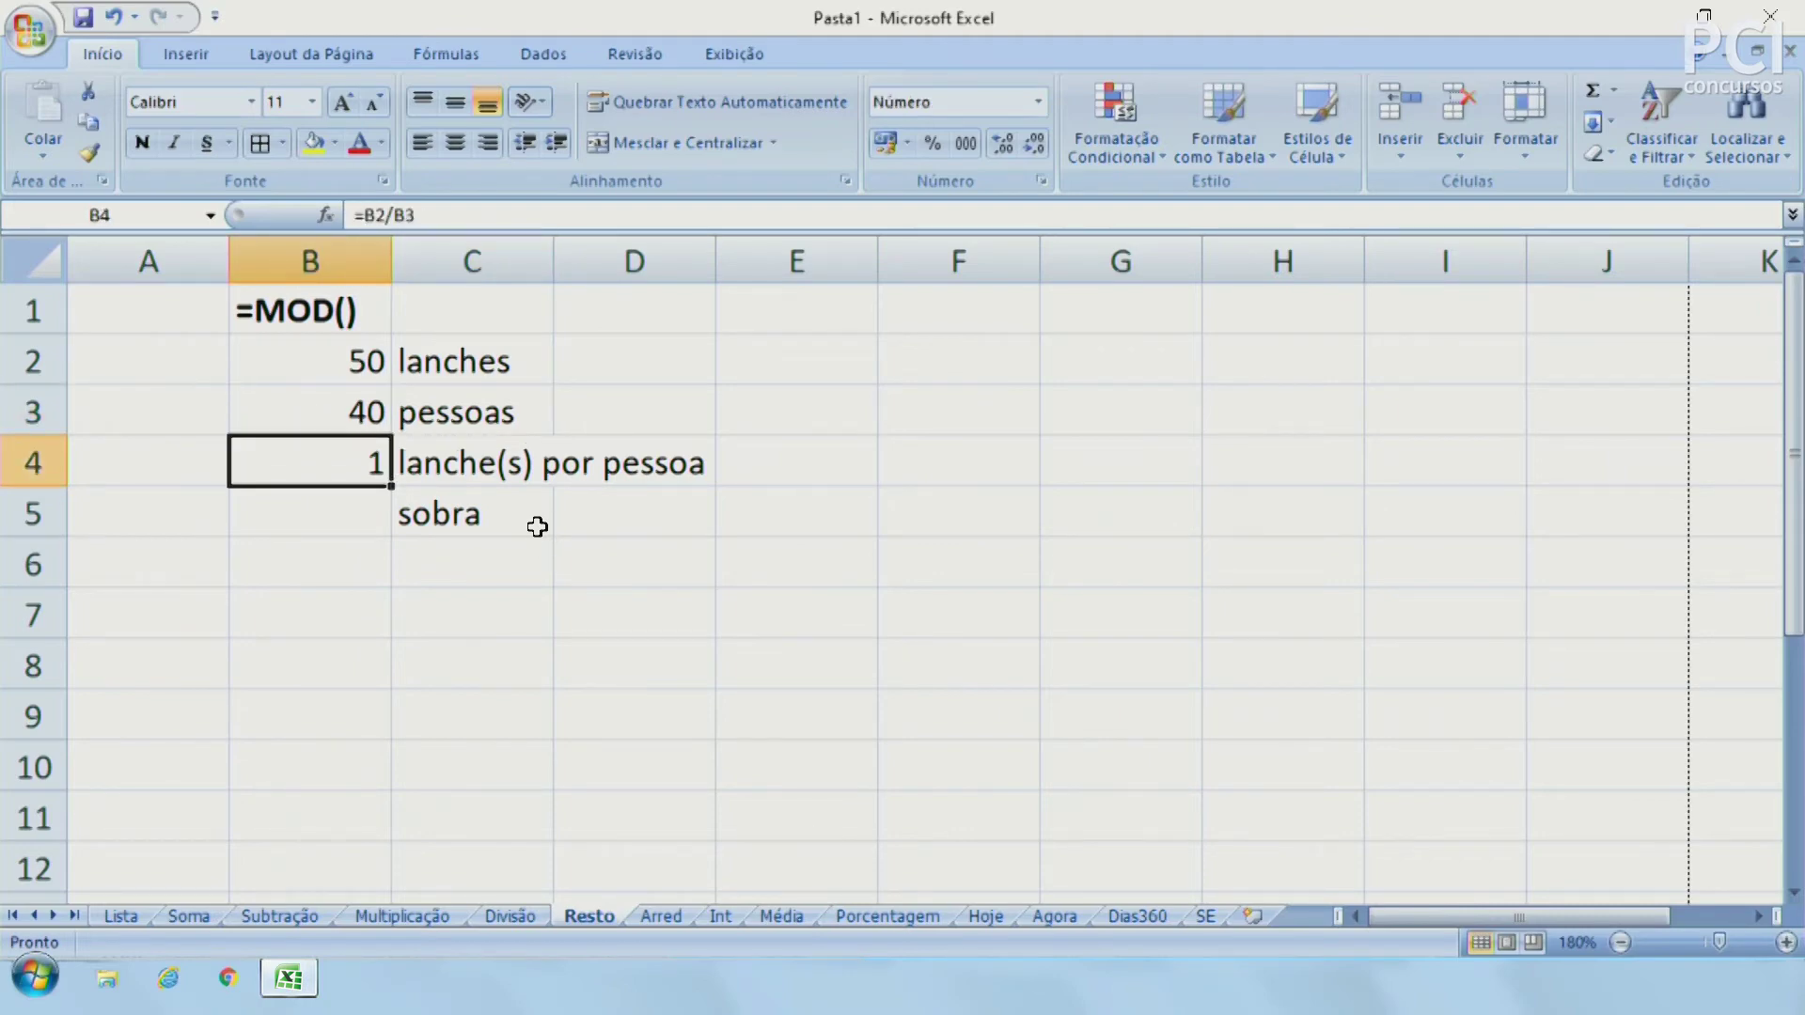
{"action": "left_click", "coordinate": [410, 216]}
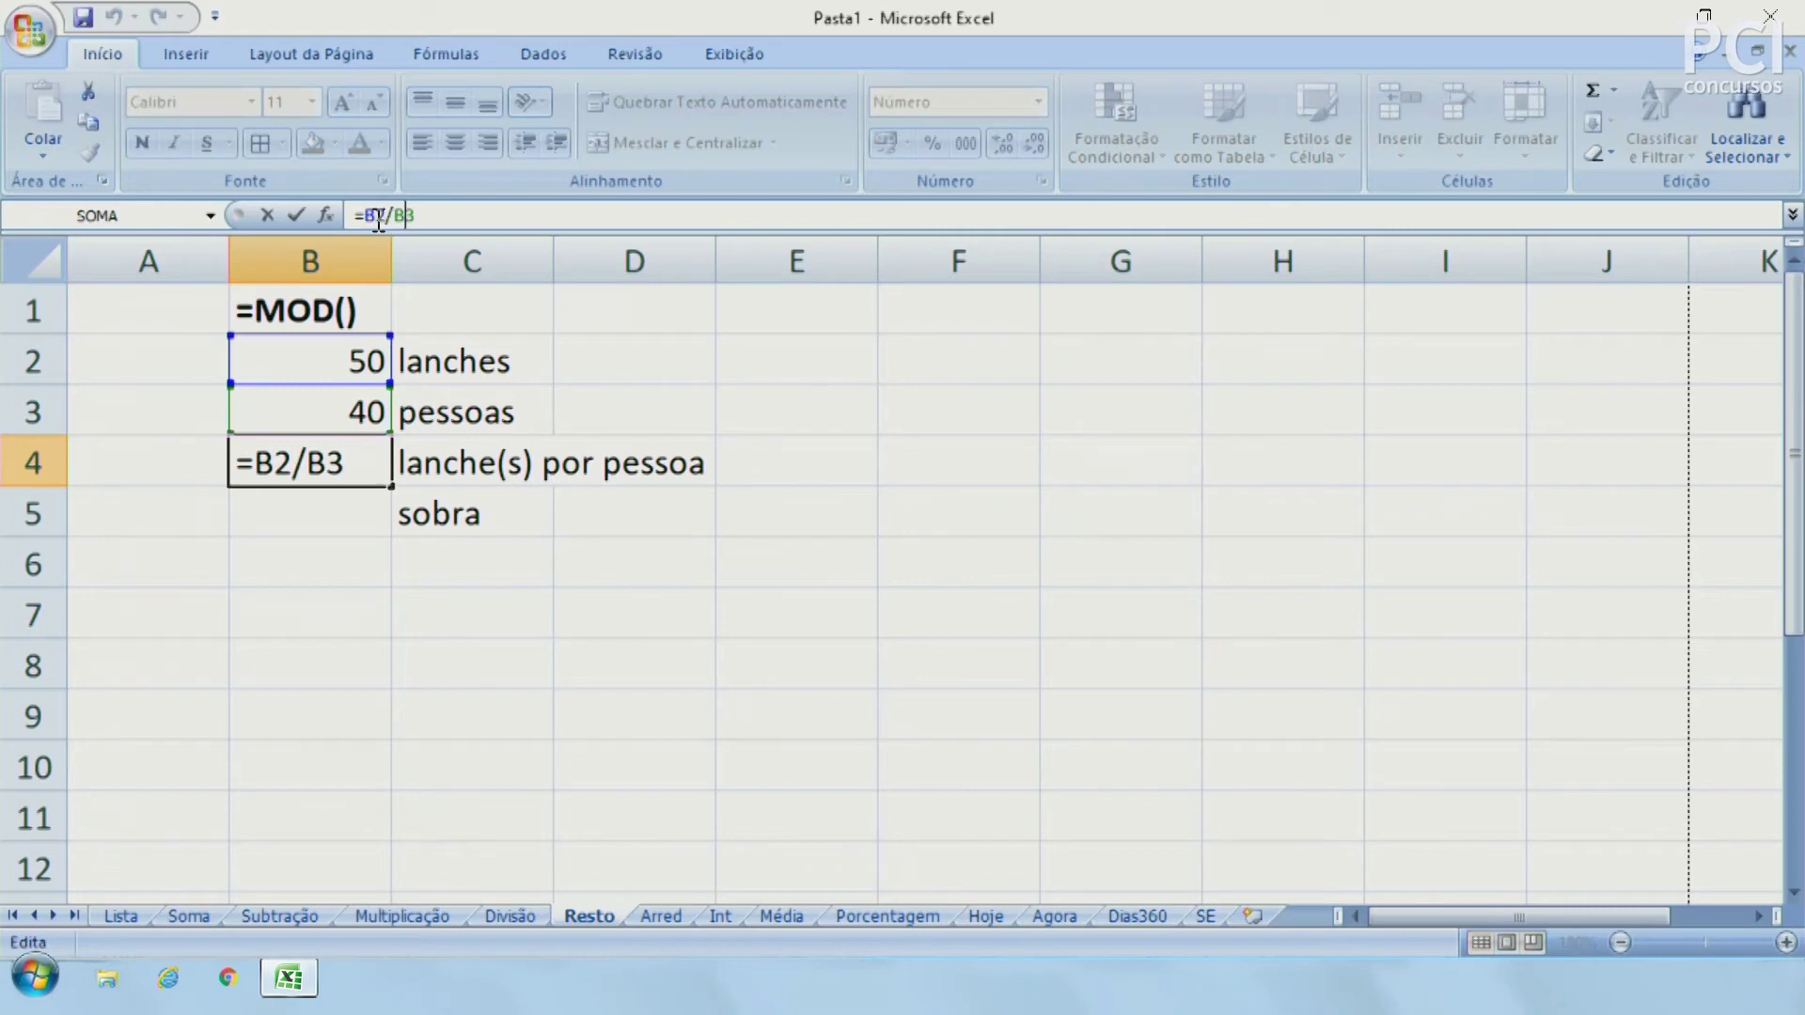
{"action": "left_click_drag", "start_coordinate": [367, 215], "coordinate": [446, 217]}
{"action": "key", "text": "Escape"}
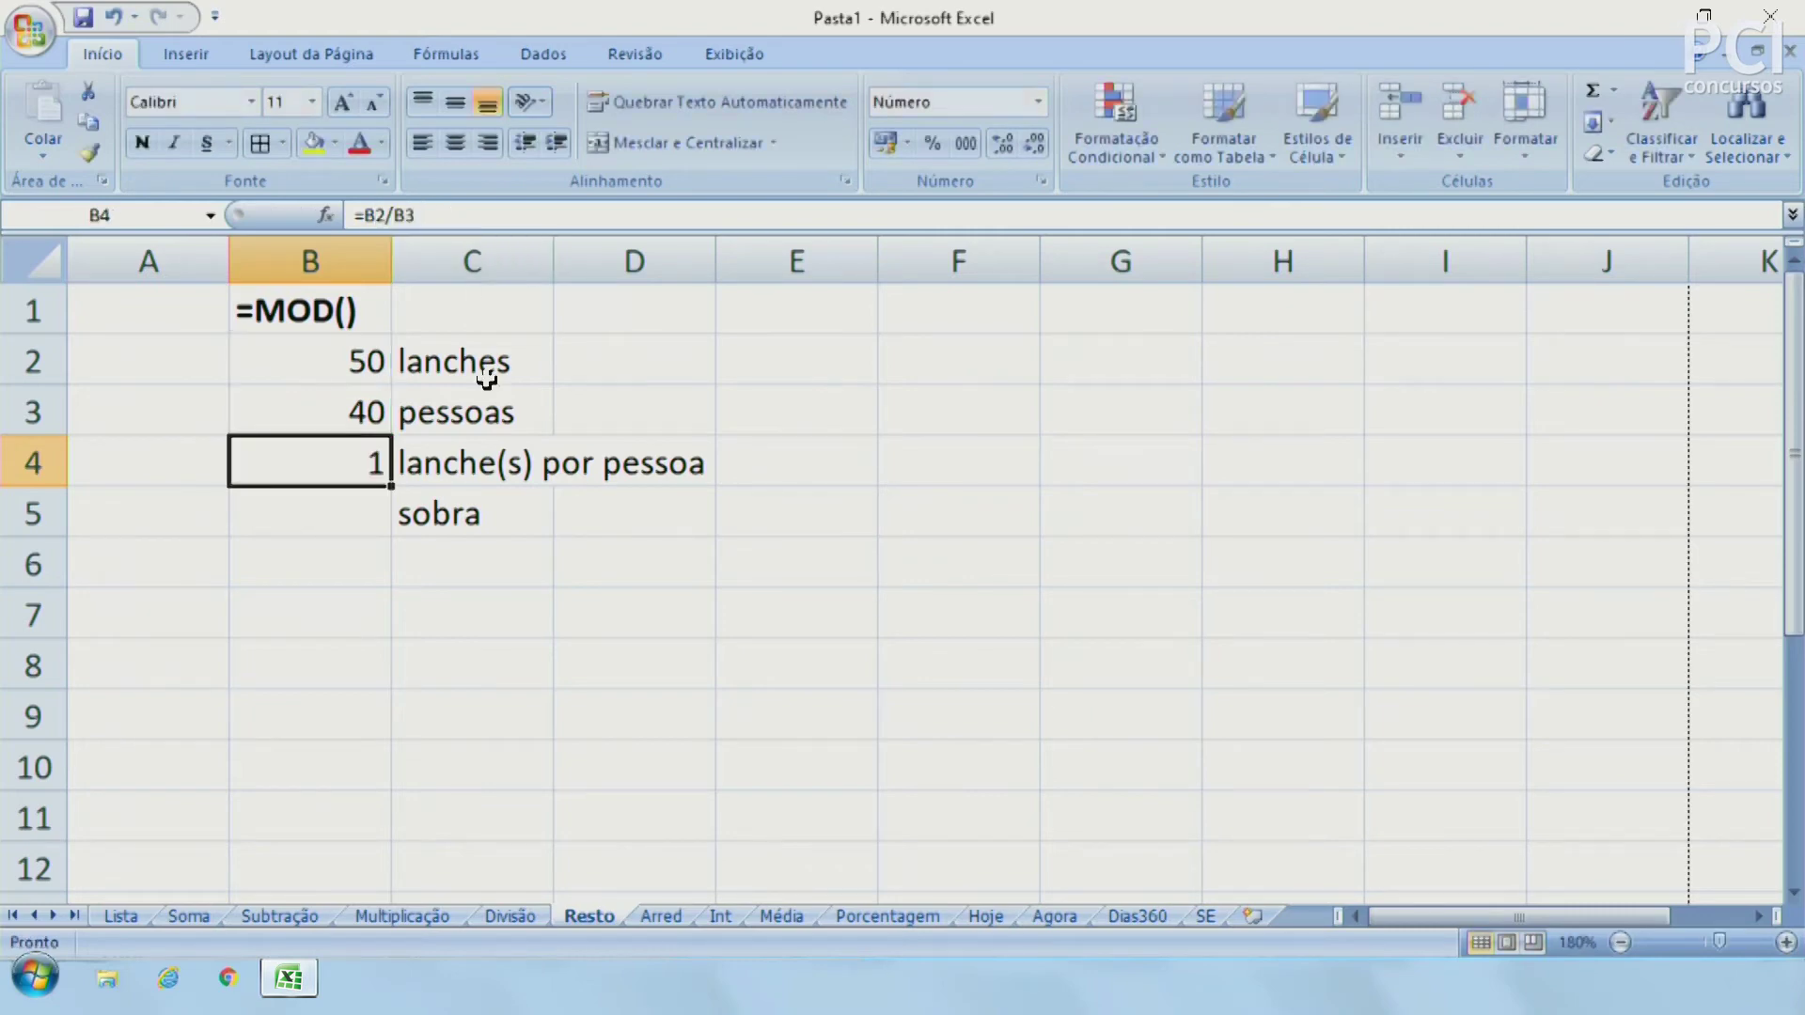
{"action": "left_click", "coordinate": [365, 368]}
{"action": "left_click", "coordinate": [366, 415]}
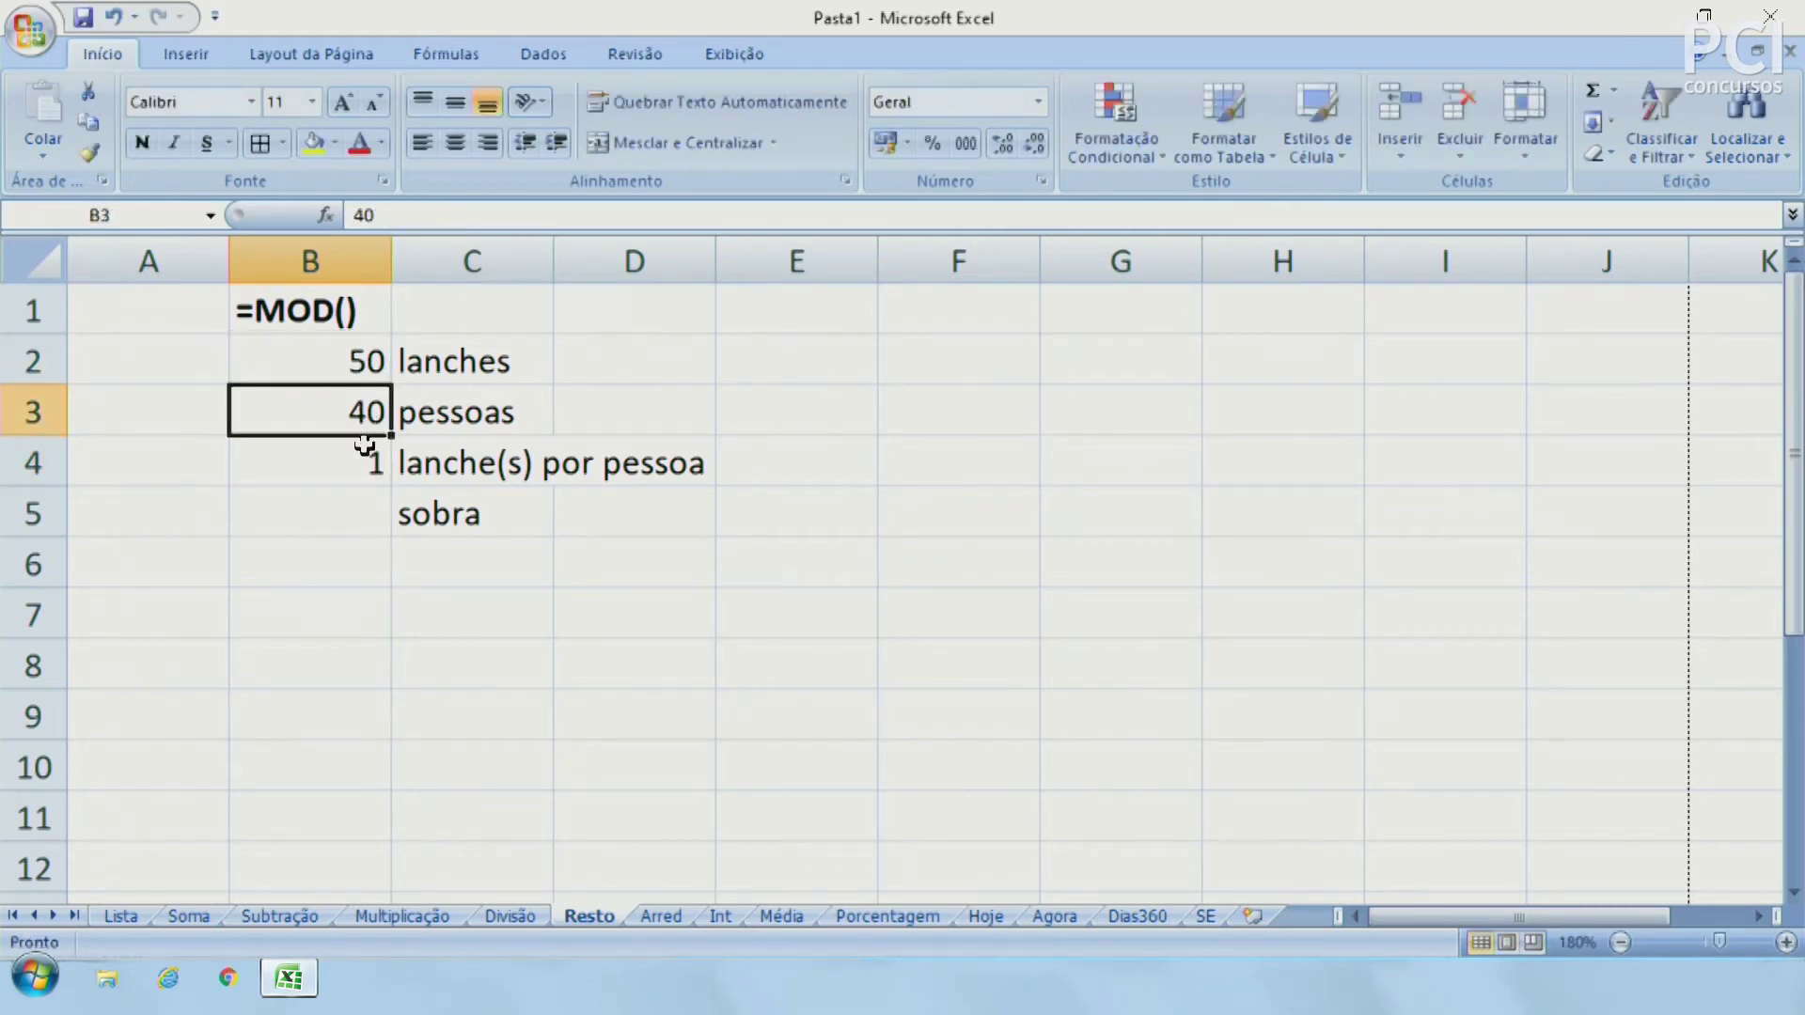
{"action": "left_click", "coordinate": [361, 458]}
{"action": "left_click", "coordinate": [802, 438]}
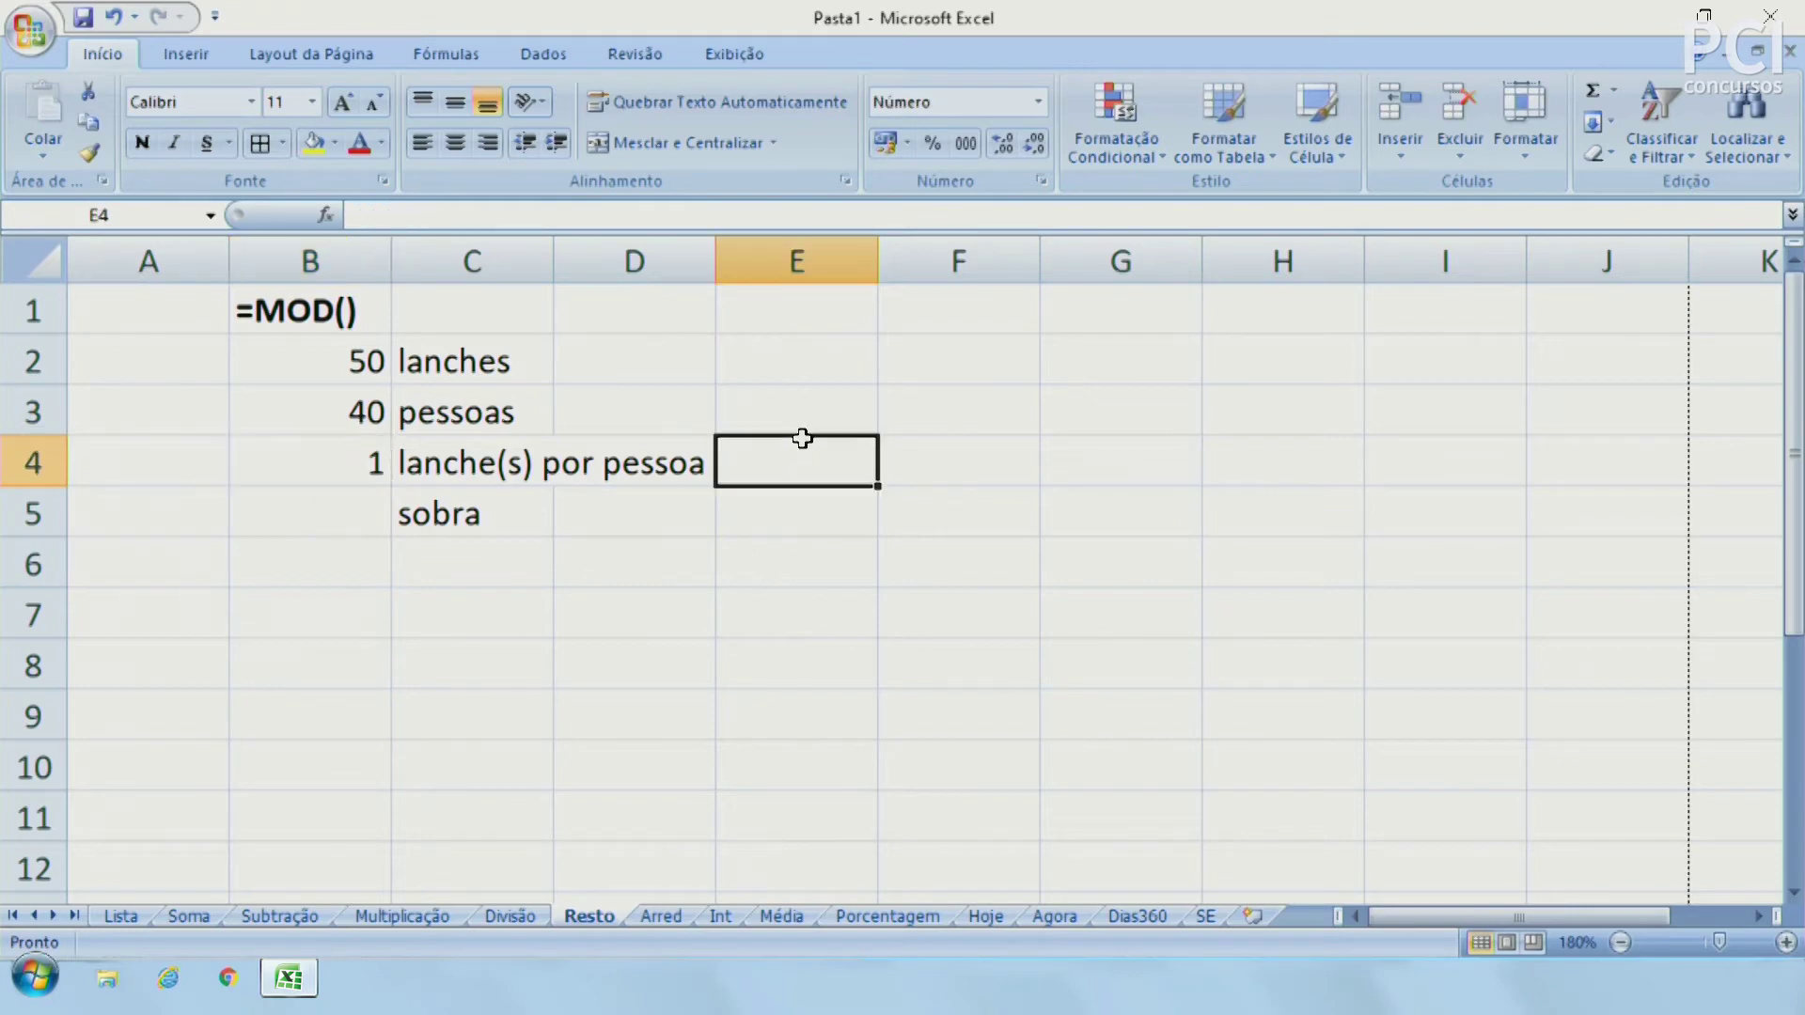
Start a MOD formula in B5 with B2 as the number and B3 as the divisor
{"action": "left_click", "coordinate": [320, 511]}
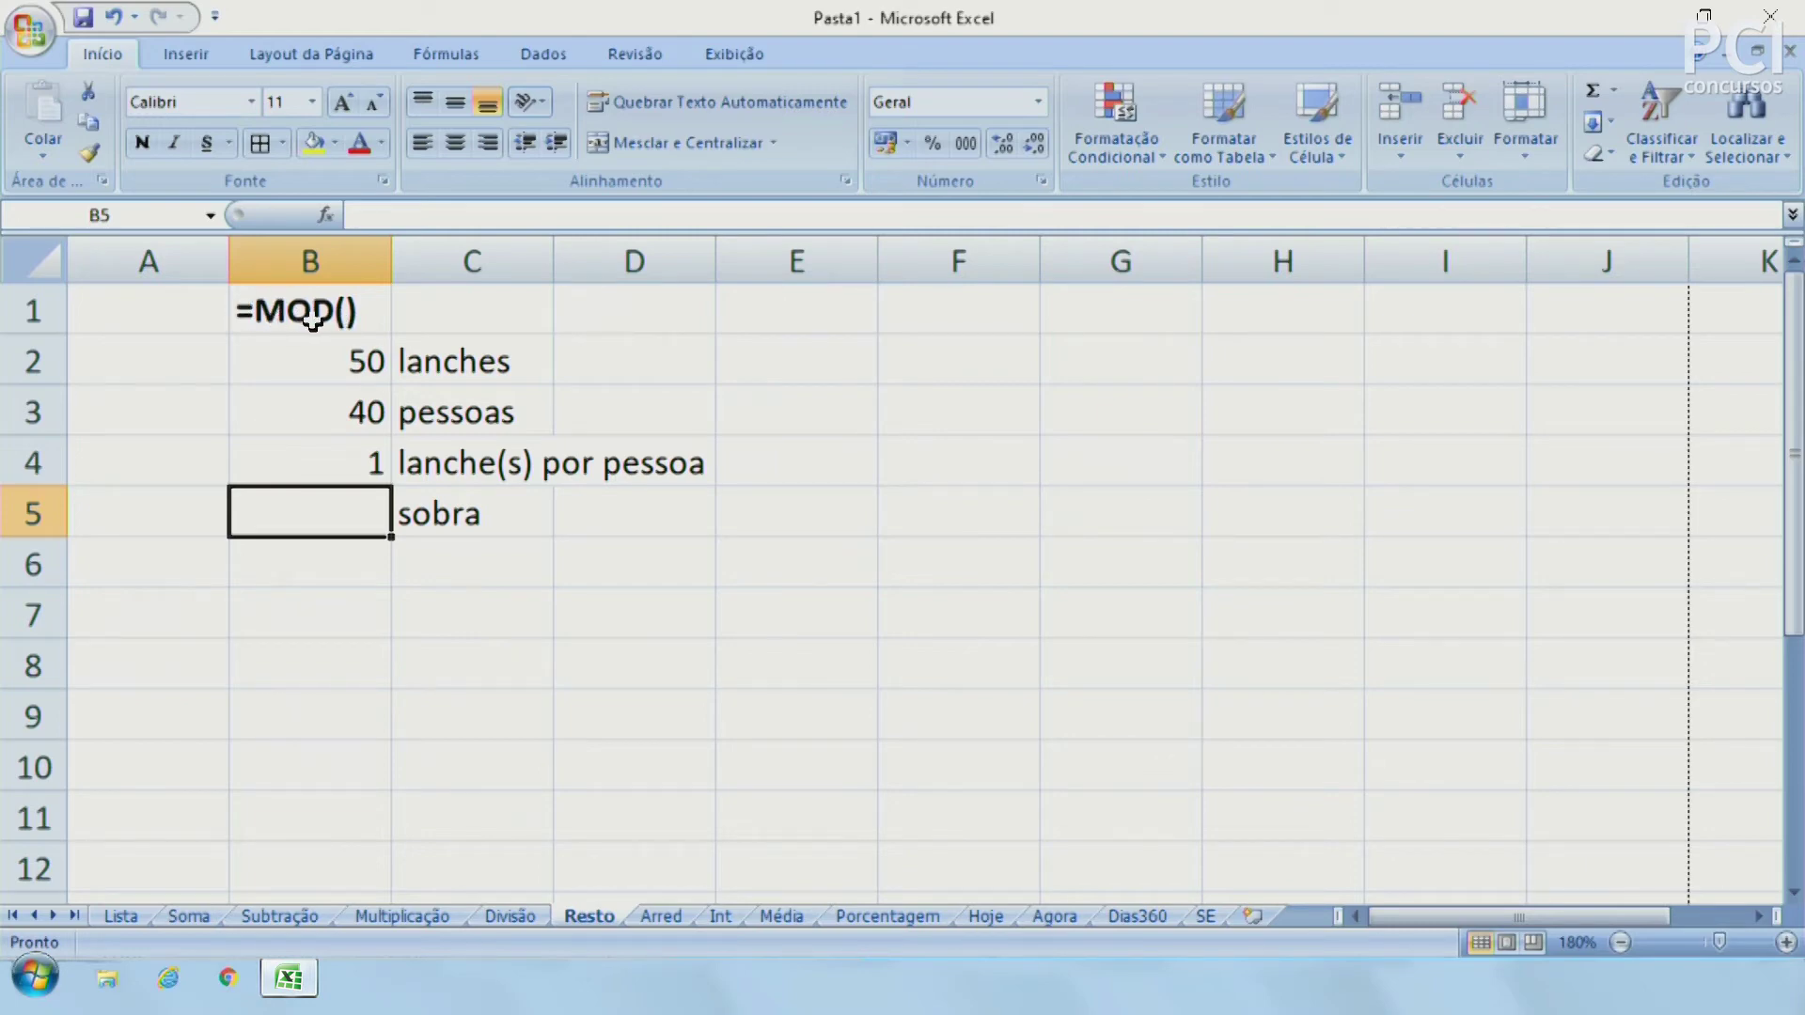
{"action": "type", "text": "="}
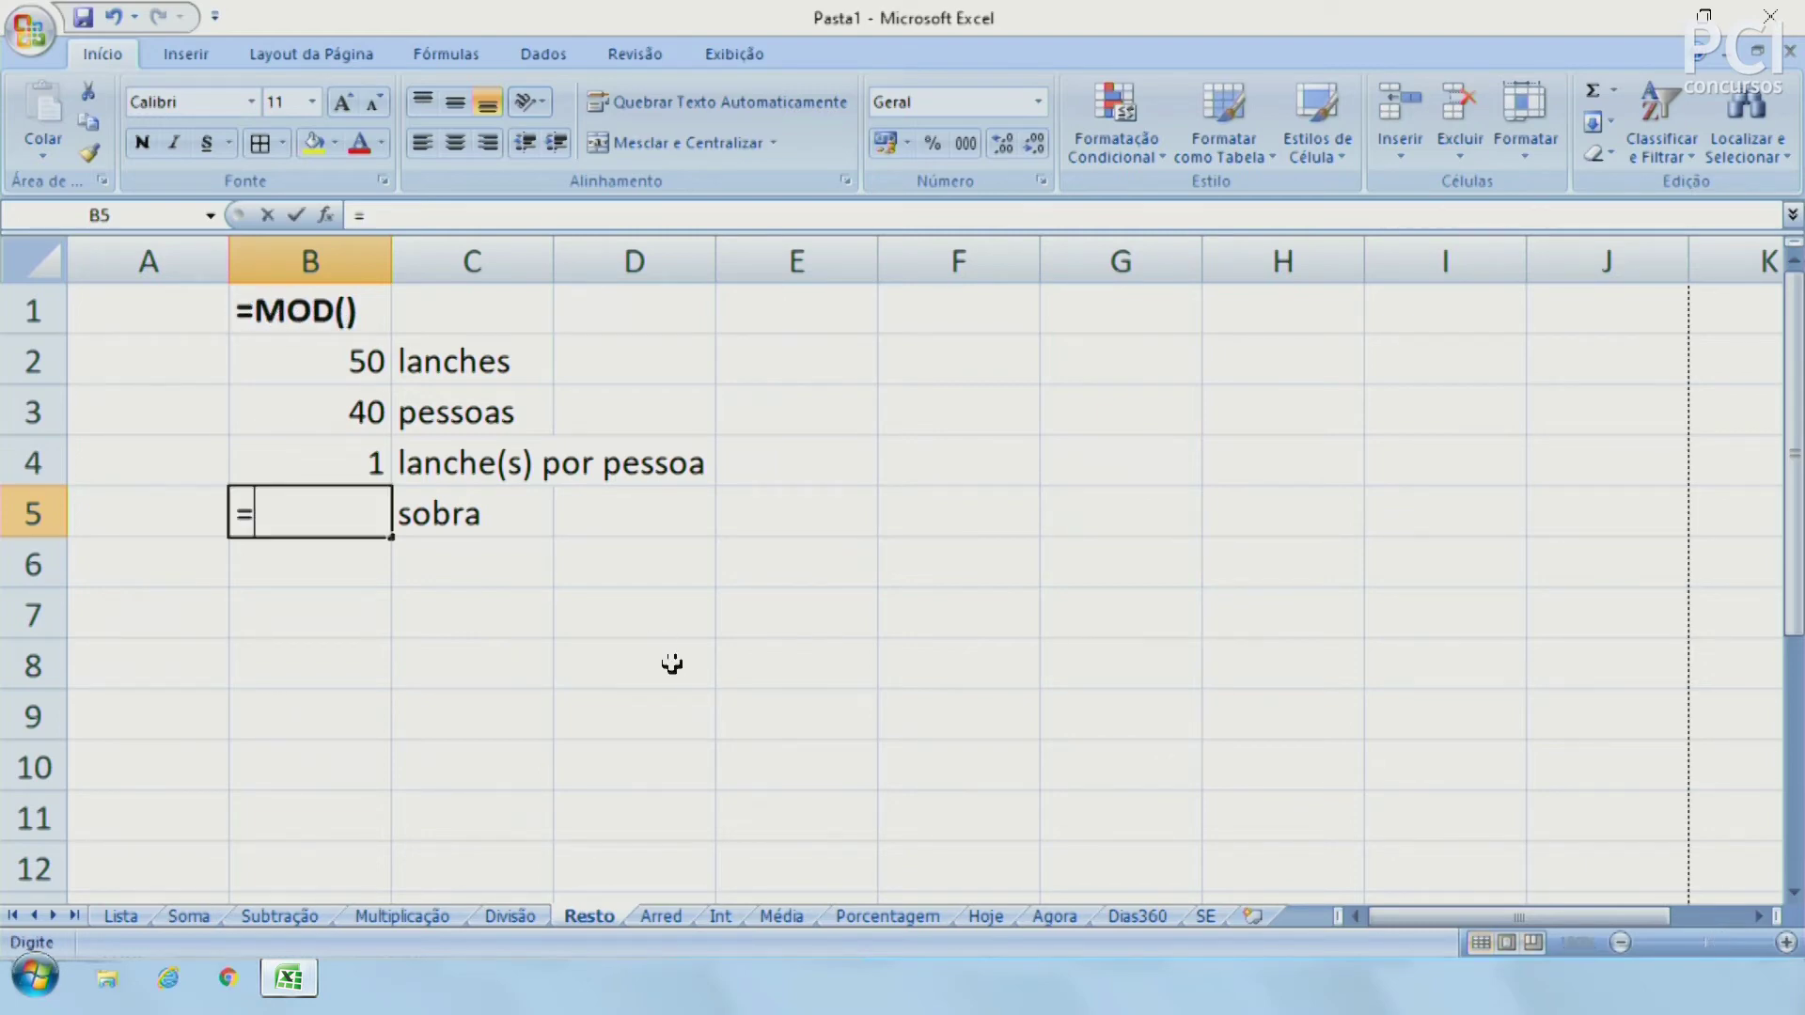
{"action": "type", "text": "MOD"}
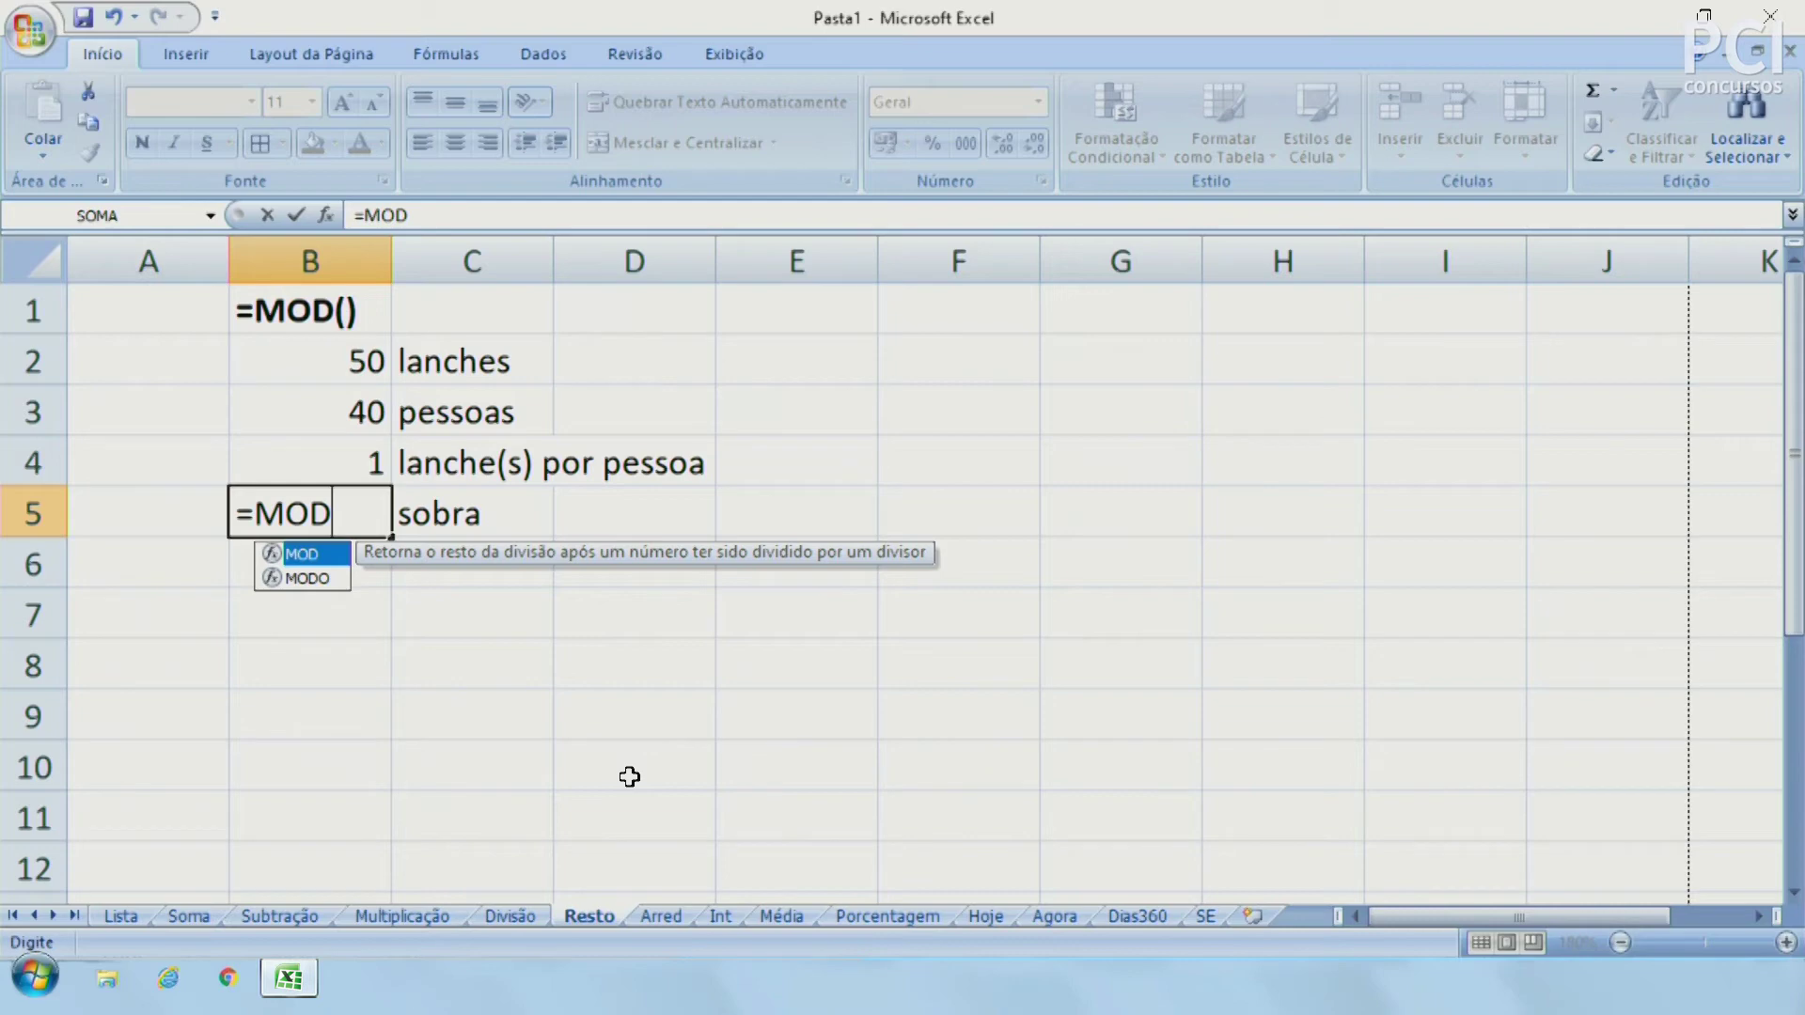
{"action": "type", "text": "("}
{"action": "left_click", "coordinate": [354, 367]}
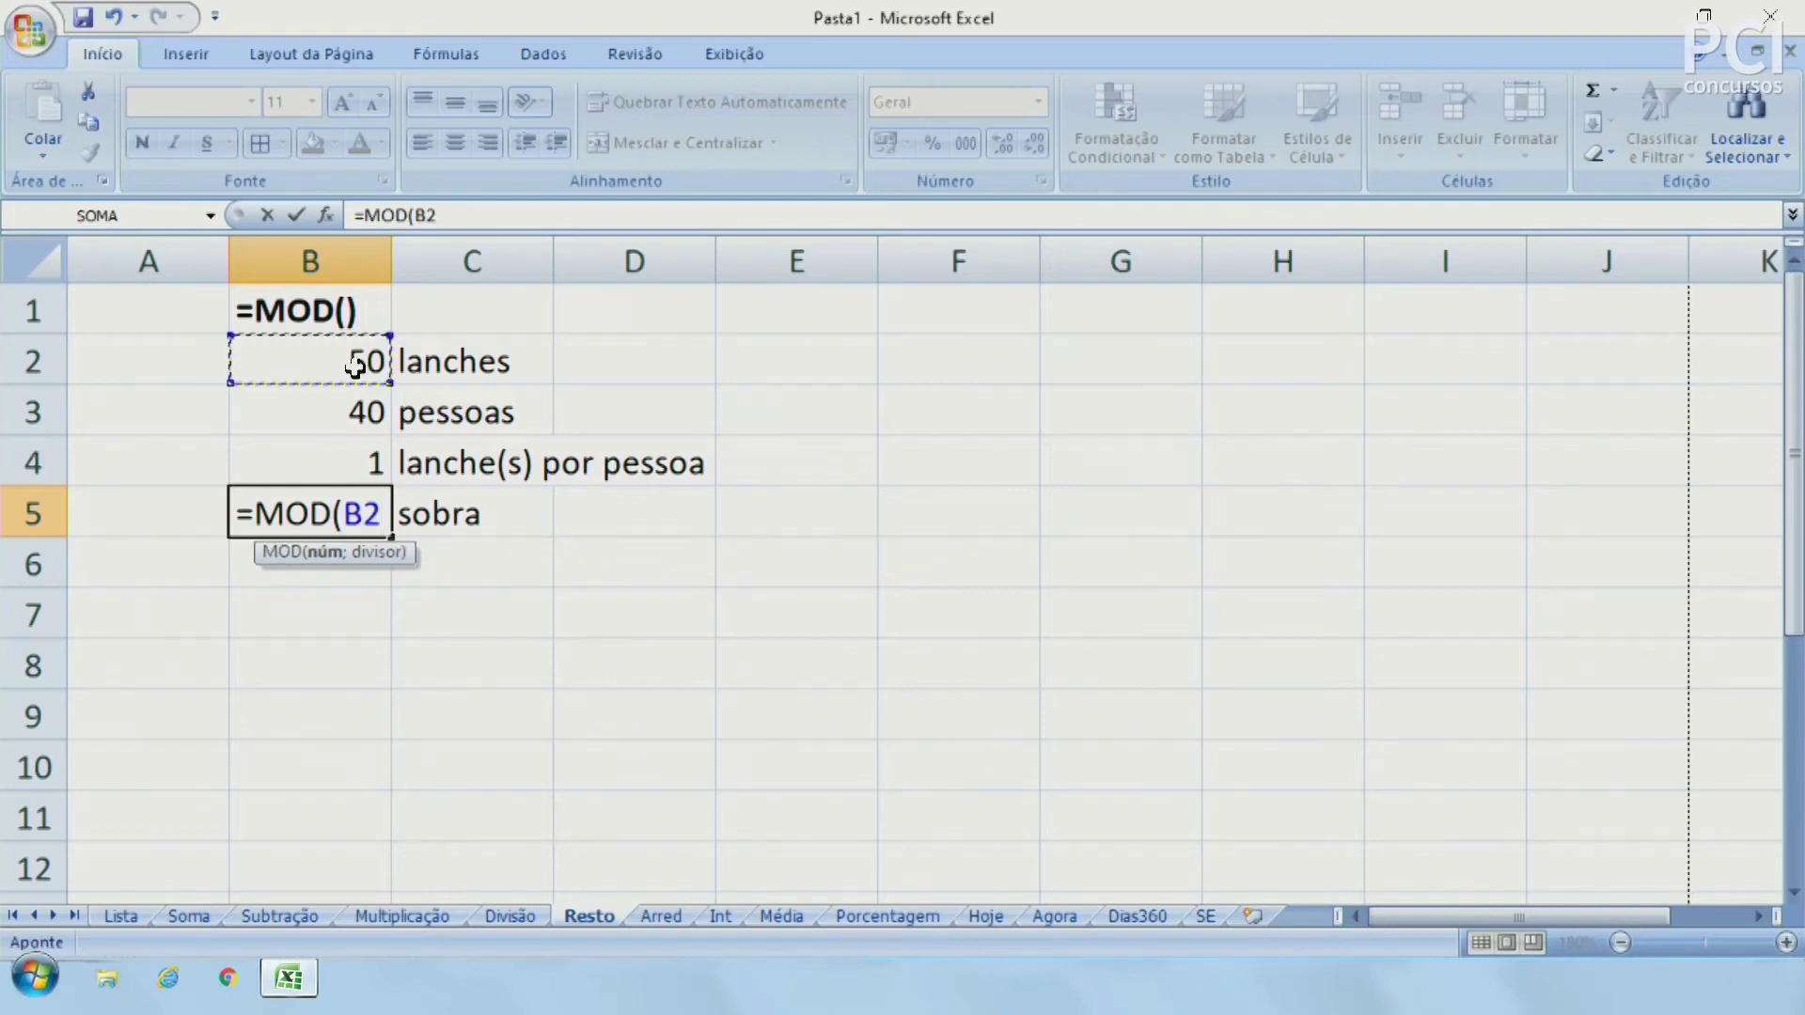
{"action": "type", "text": ";"}
{"action": "left_click", "coordinate": [351, 412]}
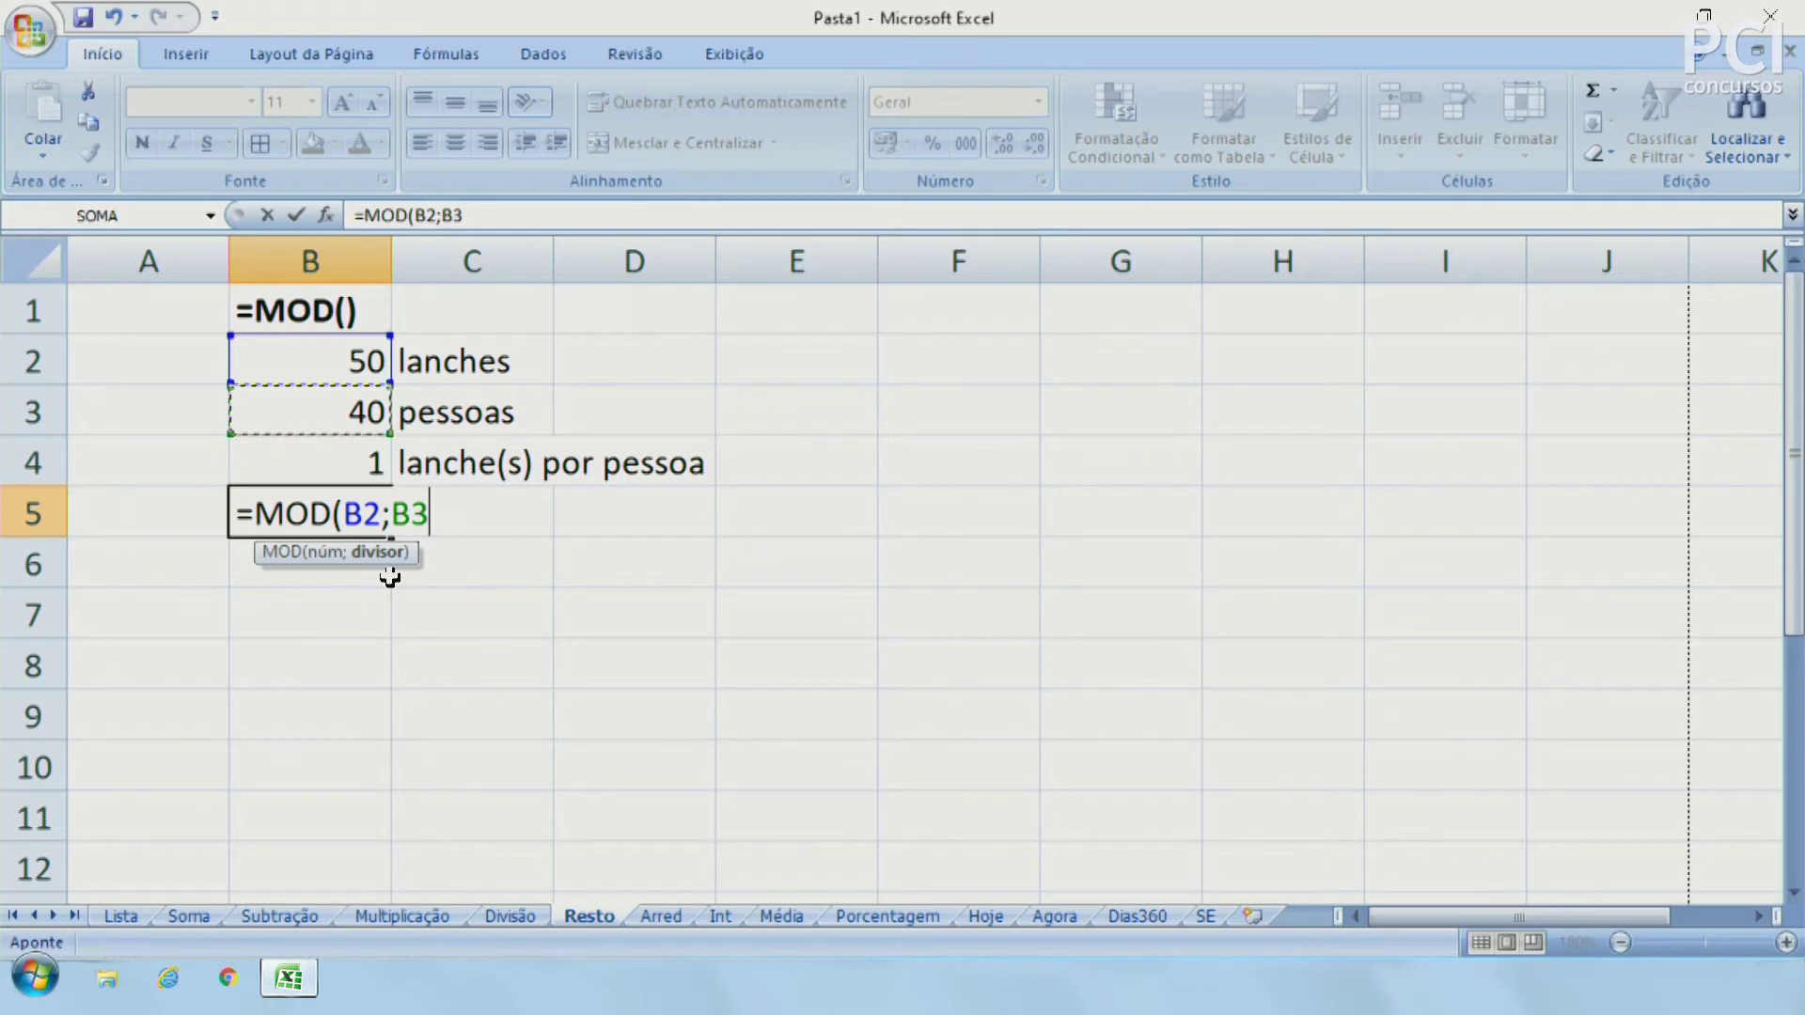
Review the number and divisor arguments of the MOD formula in B5
{"action": "key", "text": "Left"}
{"action": "key", "text": "Right"}
{"action": "left_click_drag", "start_coordinate": [345, 513], "coordinate": [382, 514]}
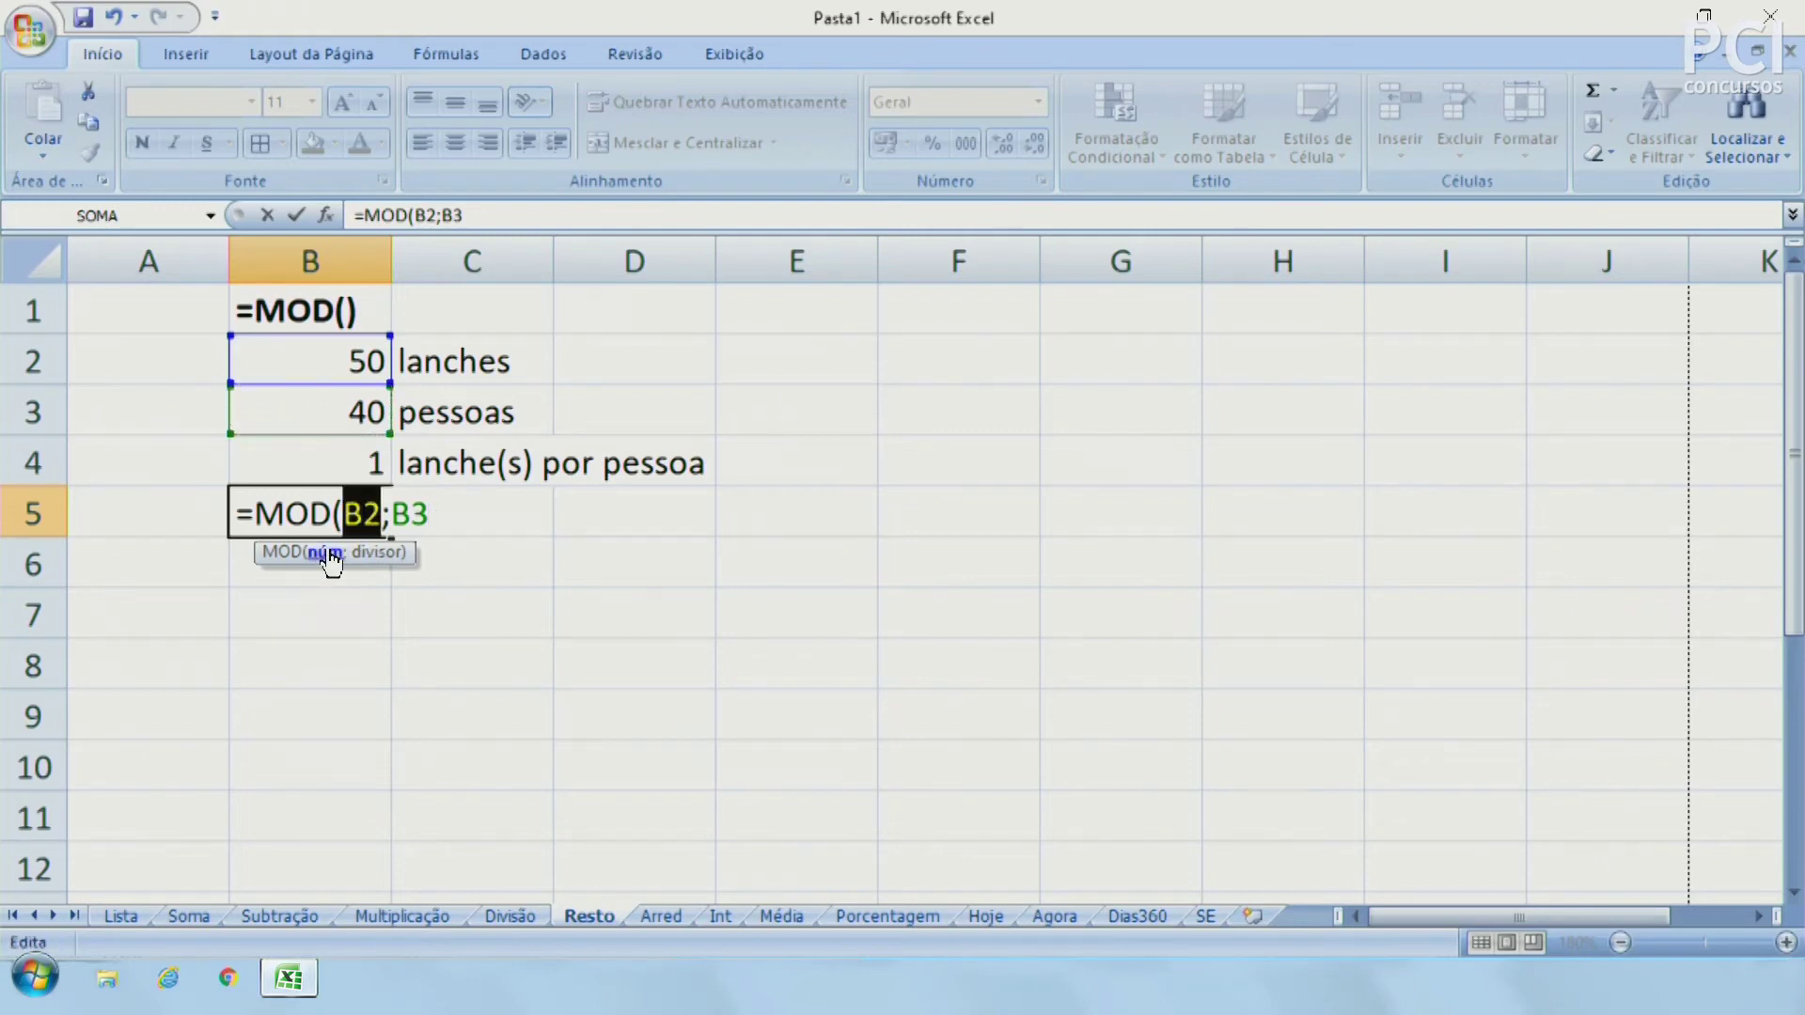
{"action": "left_click", "coordinate": [383, 515]}
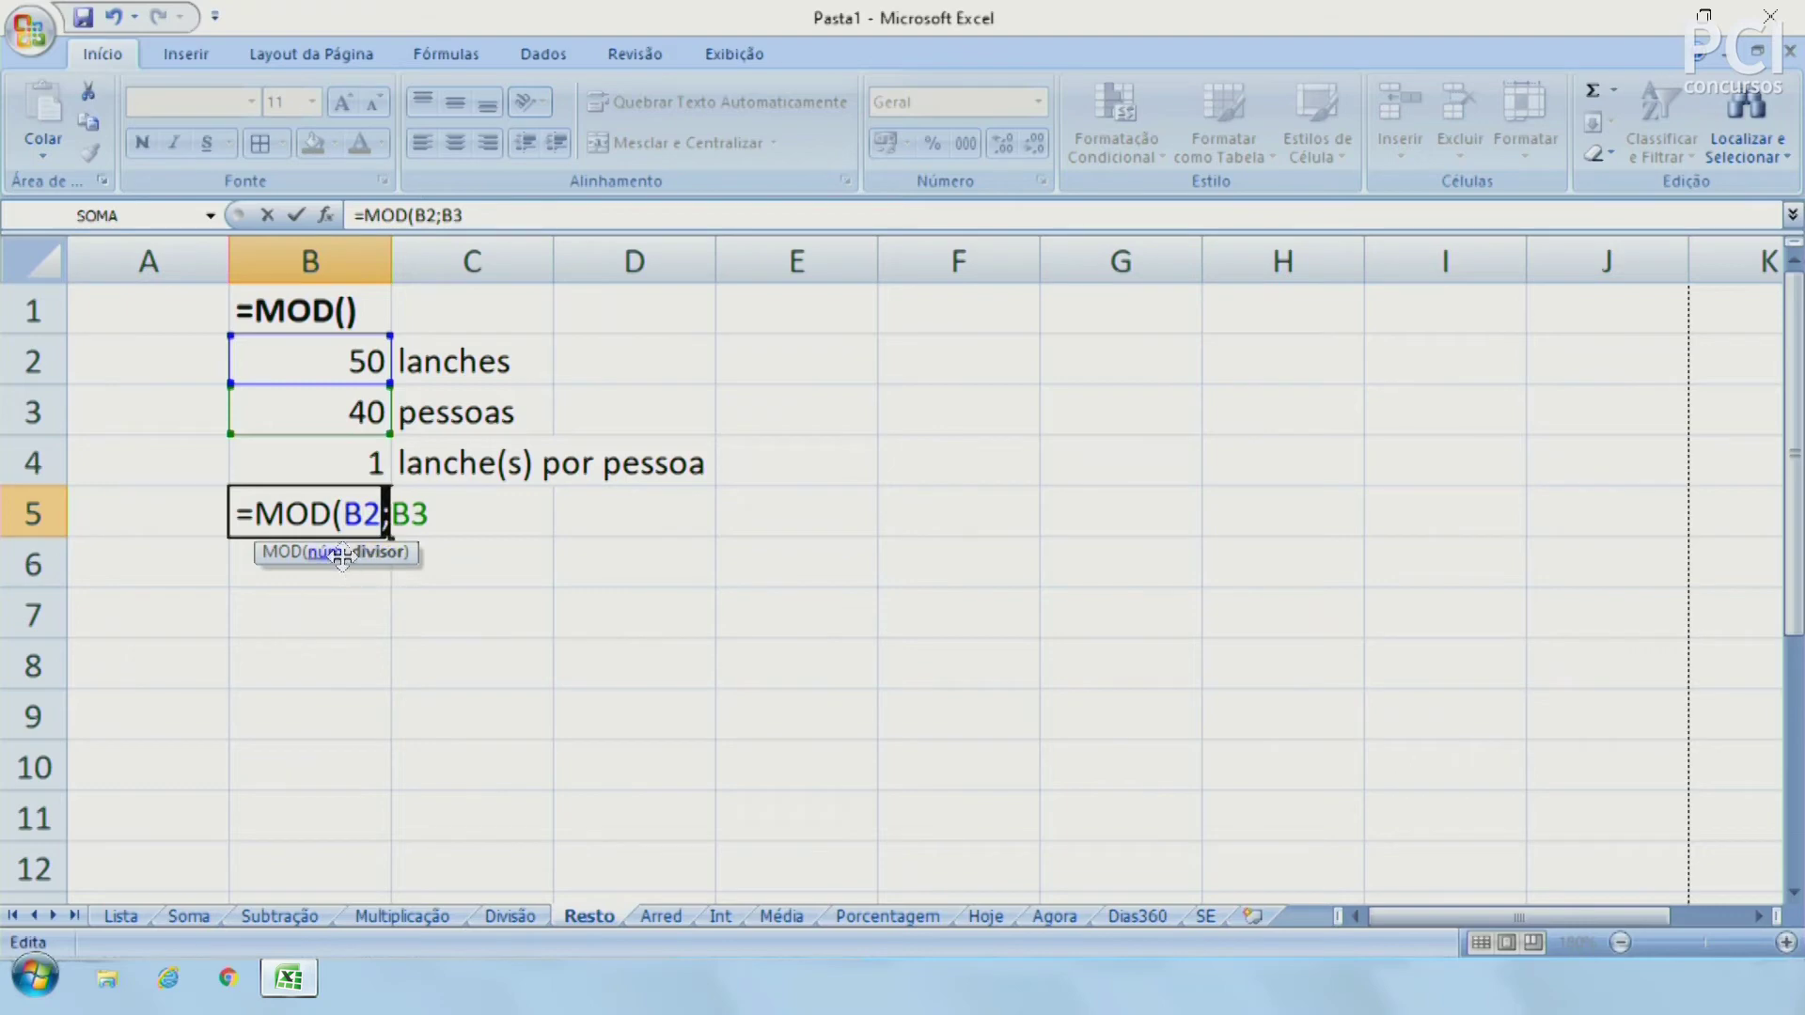
{"action": "left_click_drag", "start_coordinate": [392, 515], "coordinate": [430, 515]}
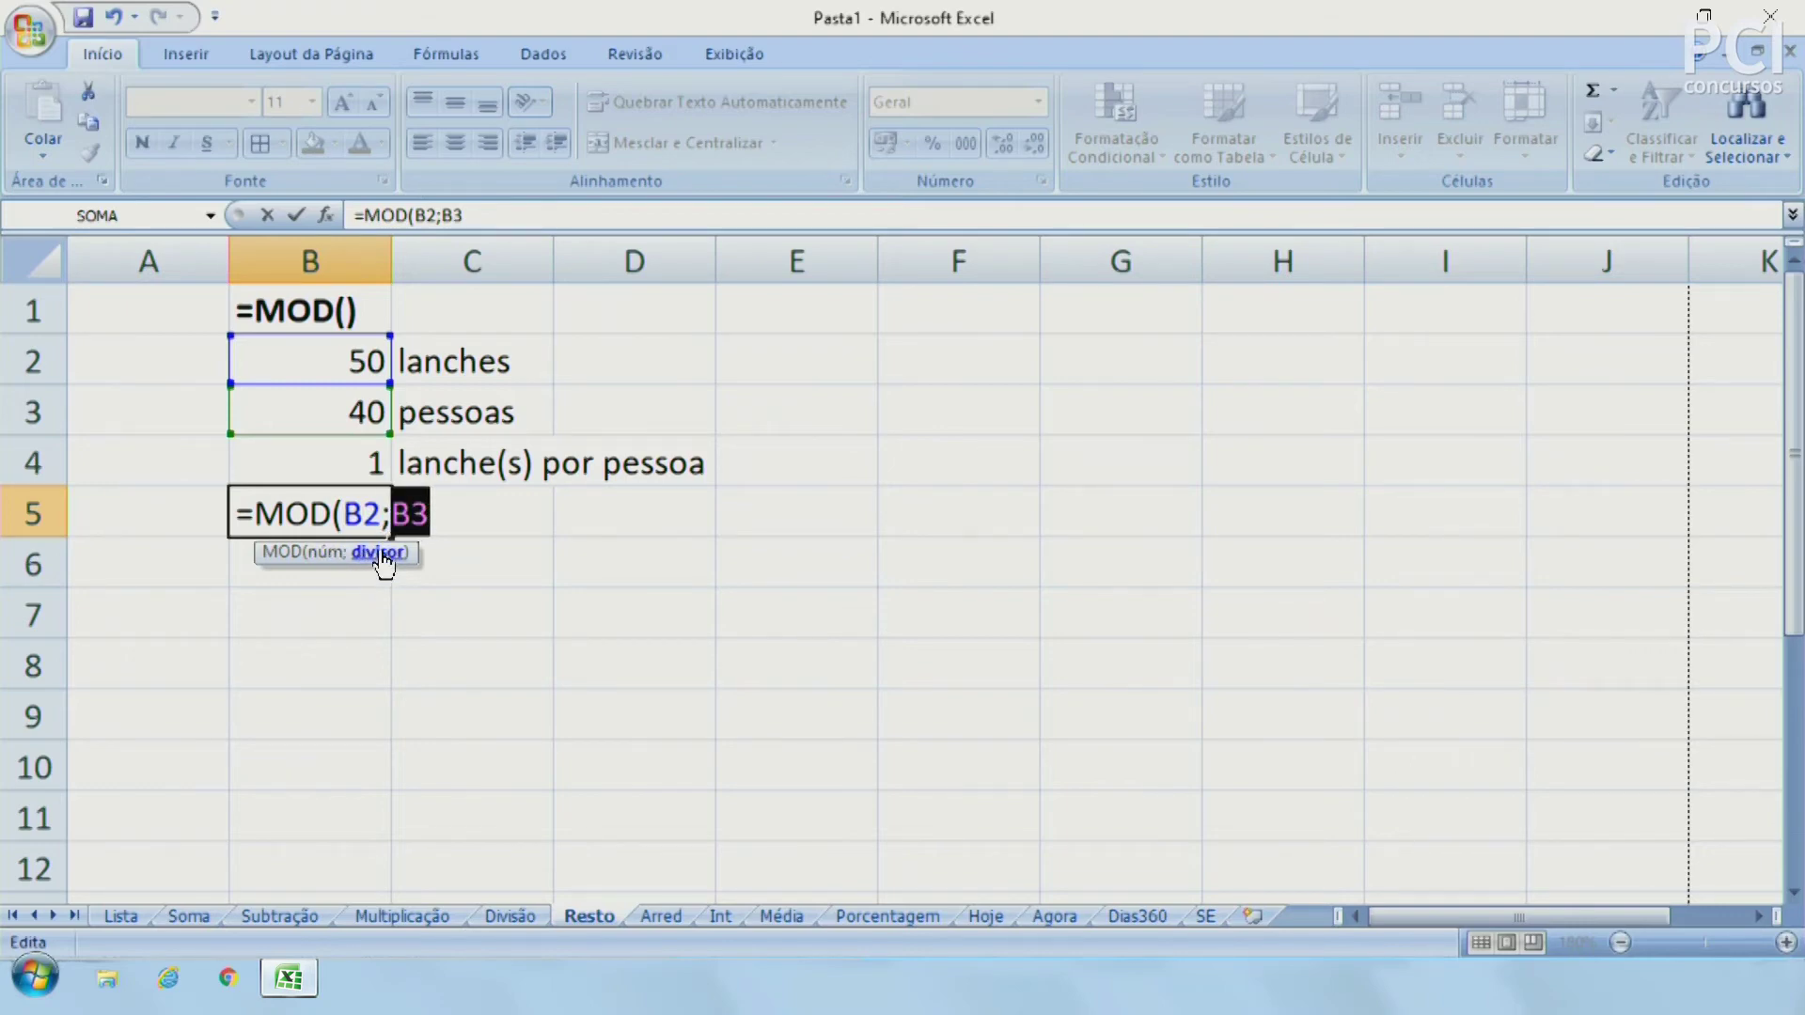
{"action": "left_click", "coordinate": [477, 518]}
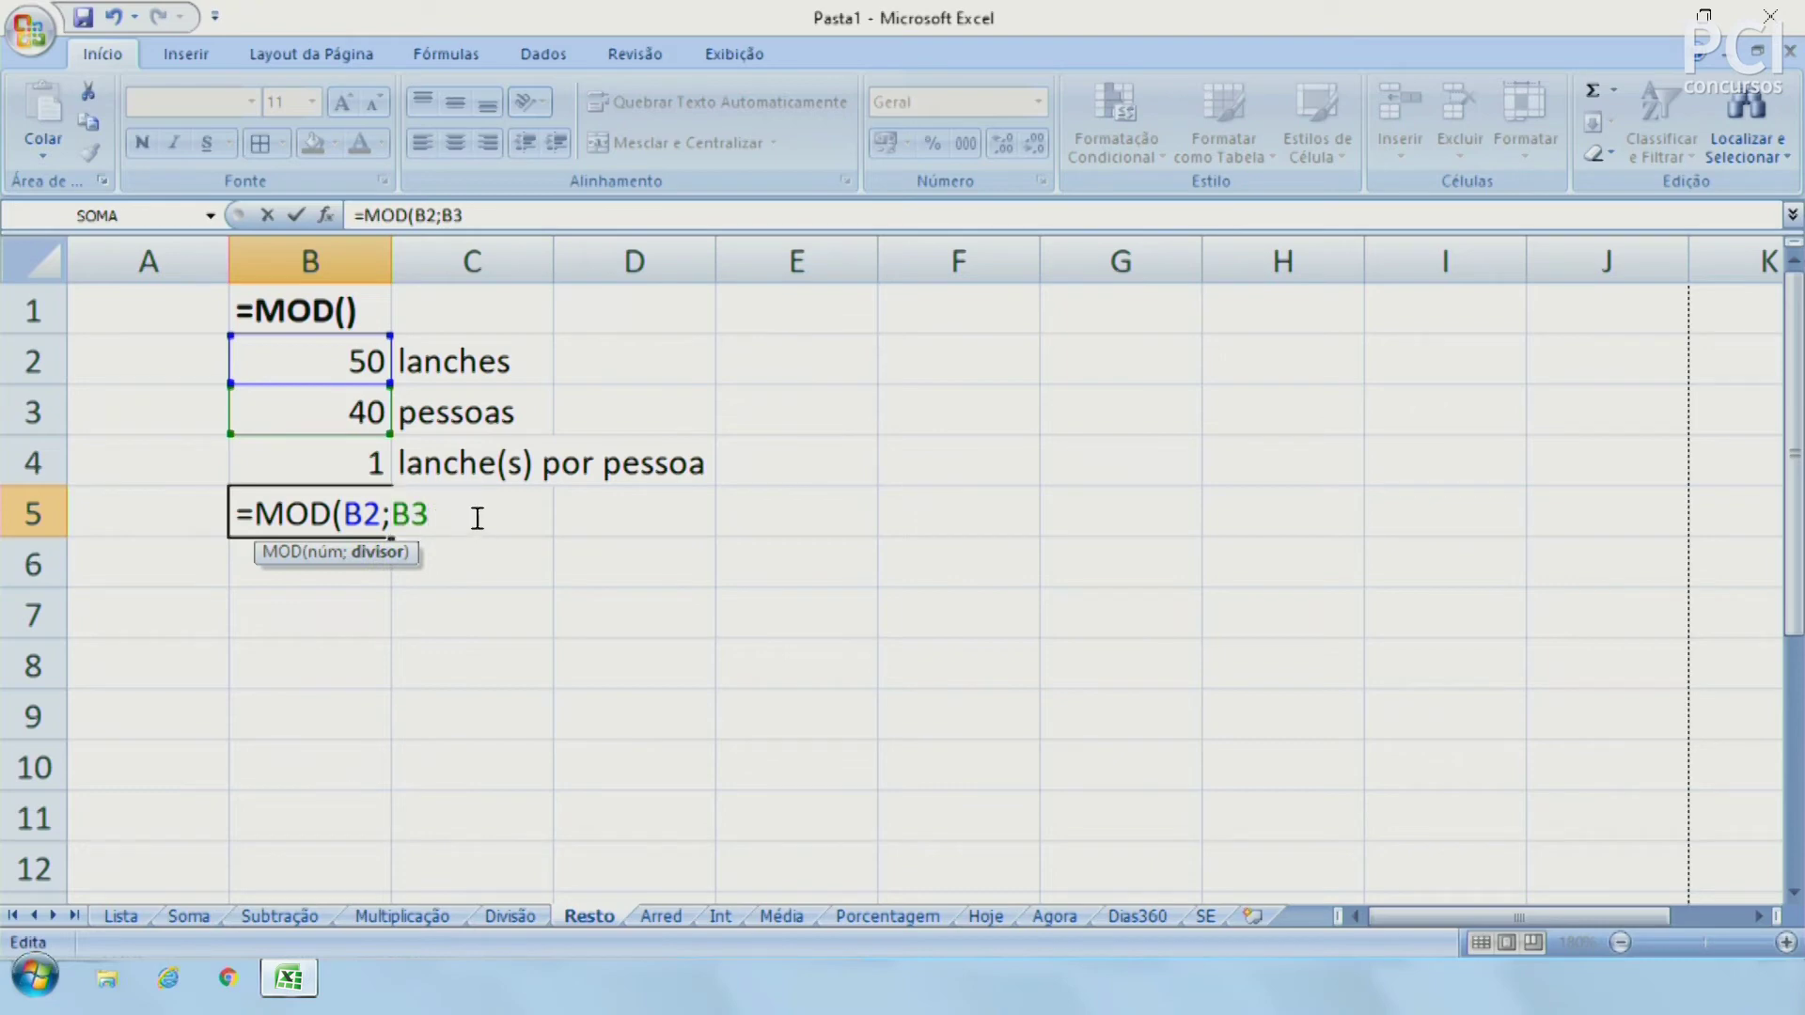
Complete the remainder formula in B5 as =MOD(B2;B3) and enter it
{"action": "type", "text": ")"}
{"action": "key", "text": "BackSpace"}
{"action": "left_click", "coordinate": [368, 519]}
{"action": "left_click", "coordinate": [449, 512]}
{"action": "type", "text": ")"}
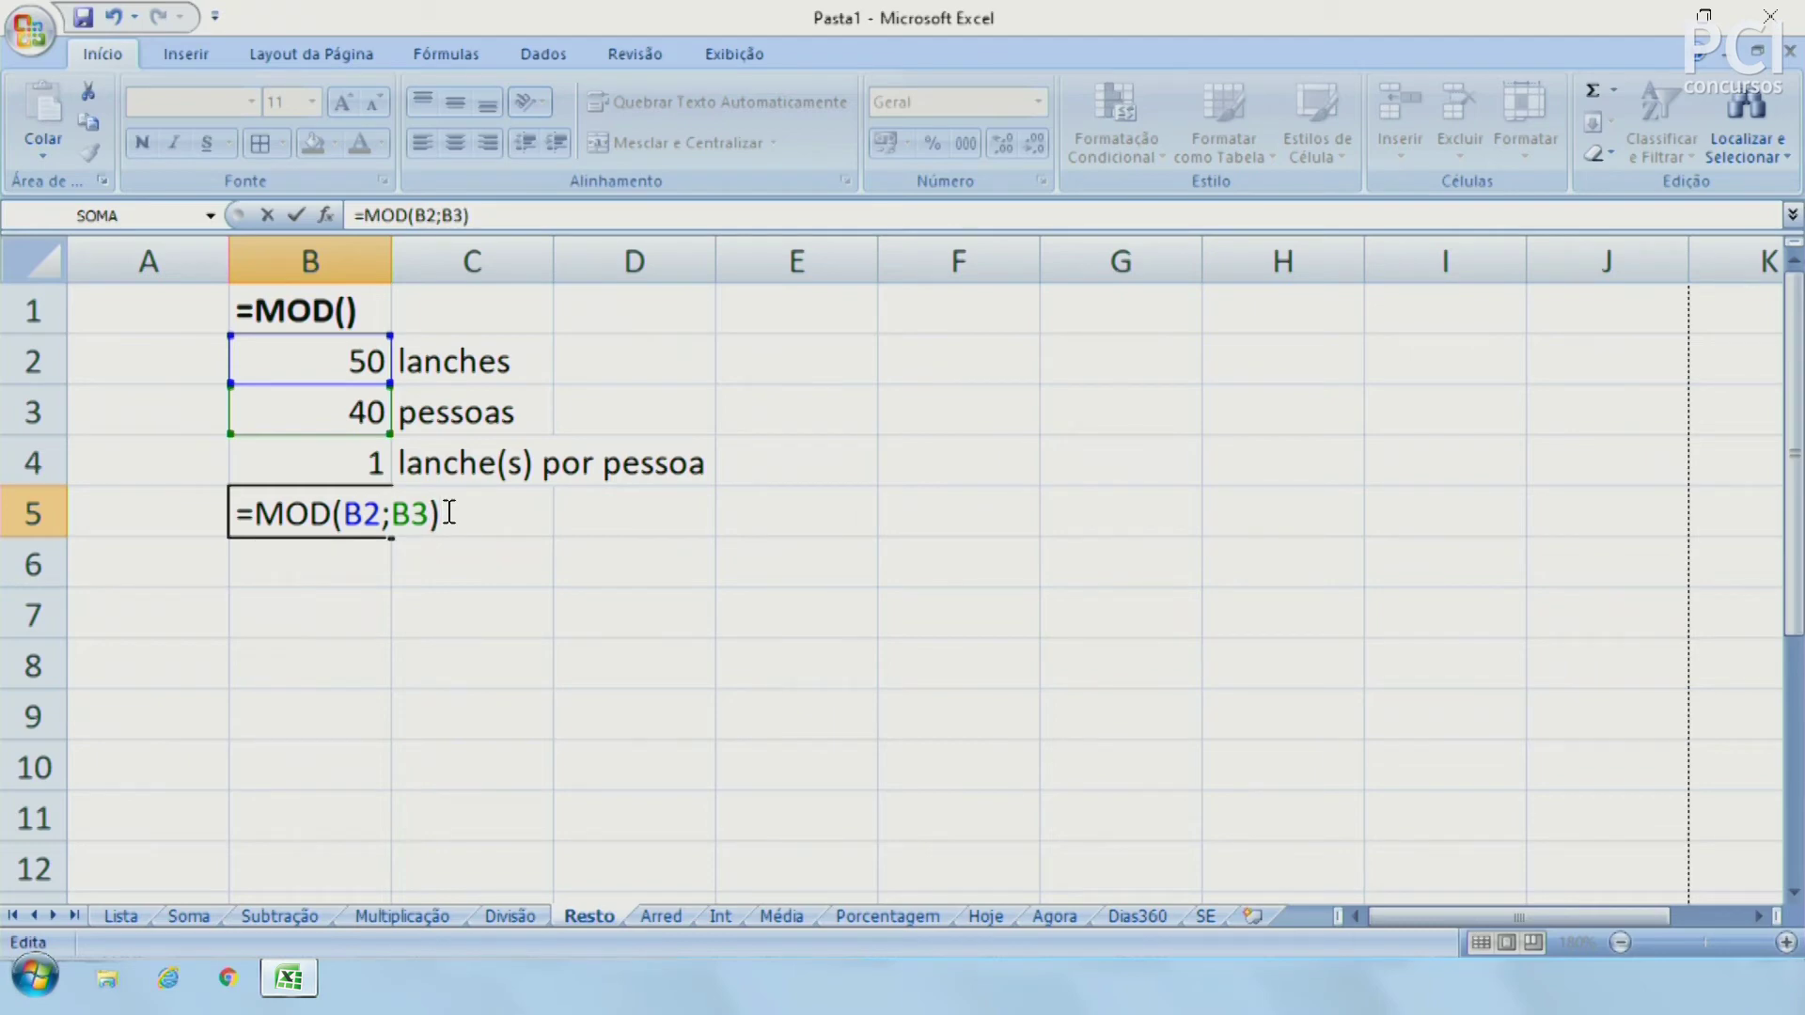
{"action": "key", "text": "Return"}
{"action": "left_click", "coordinate": [535, 707]}
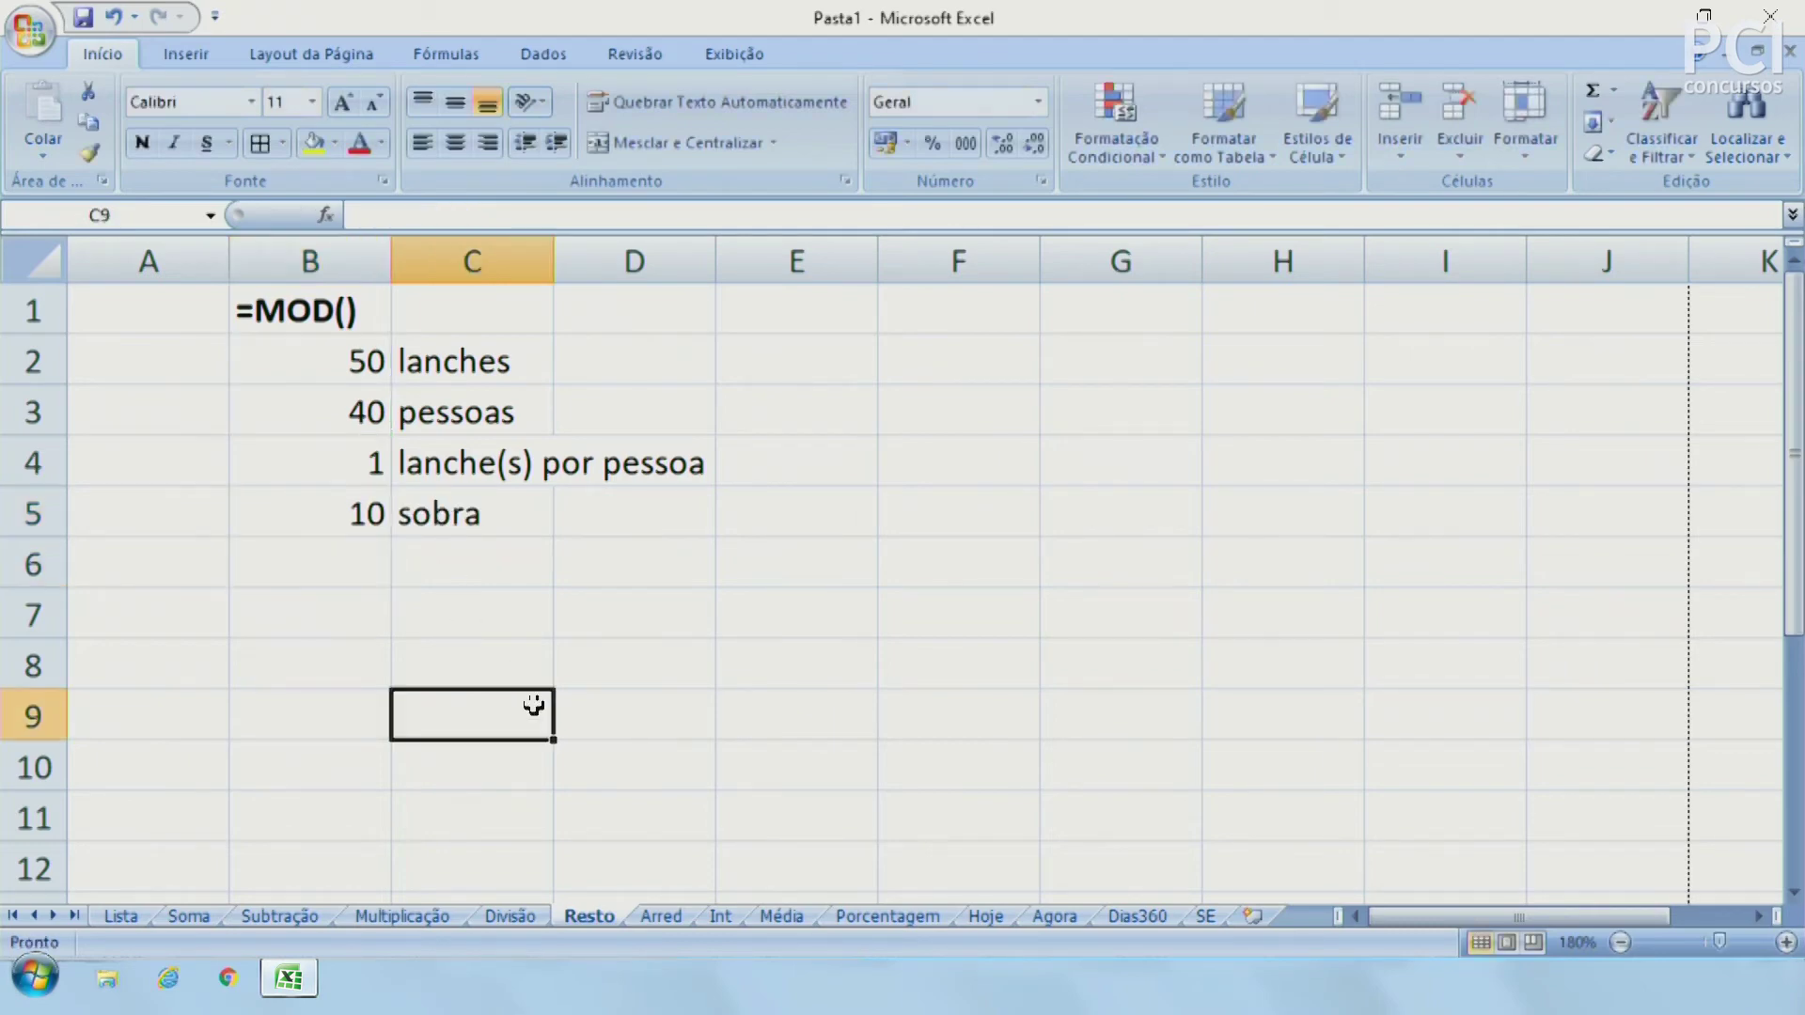
Examine cells B2 to B5 to compare the quantities, the division and the remainder
{"action": "left_click", "coordinate": [336, 481]}
{"action": "left_click", "coordinate": [344, 365]}
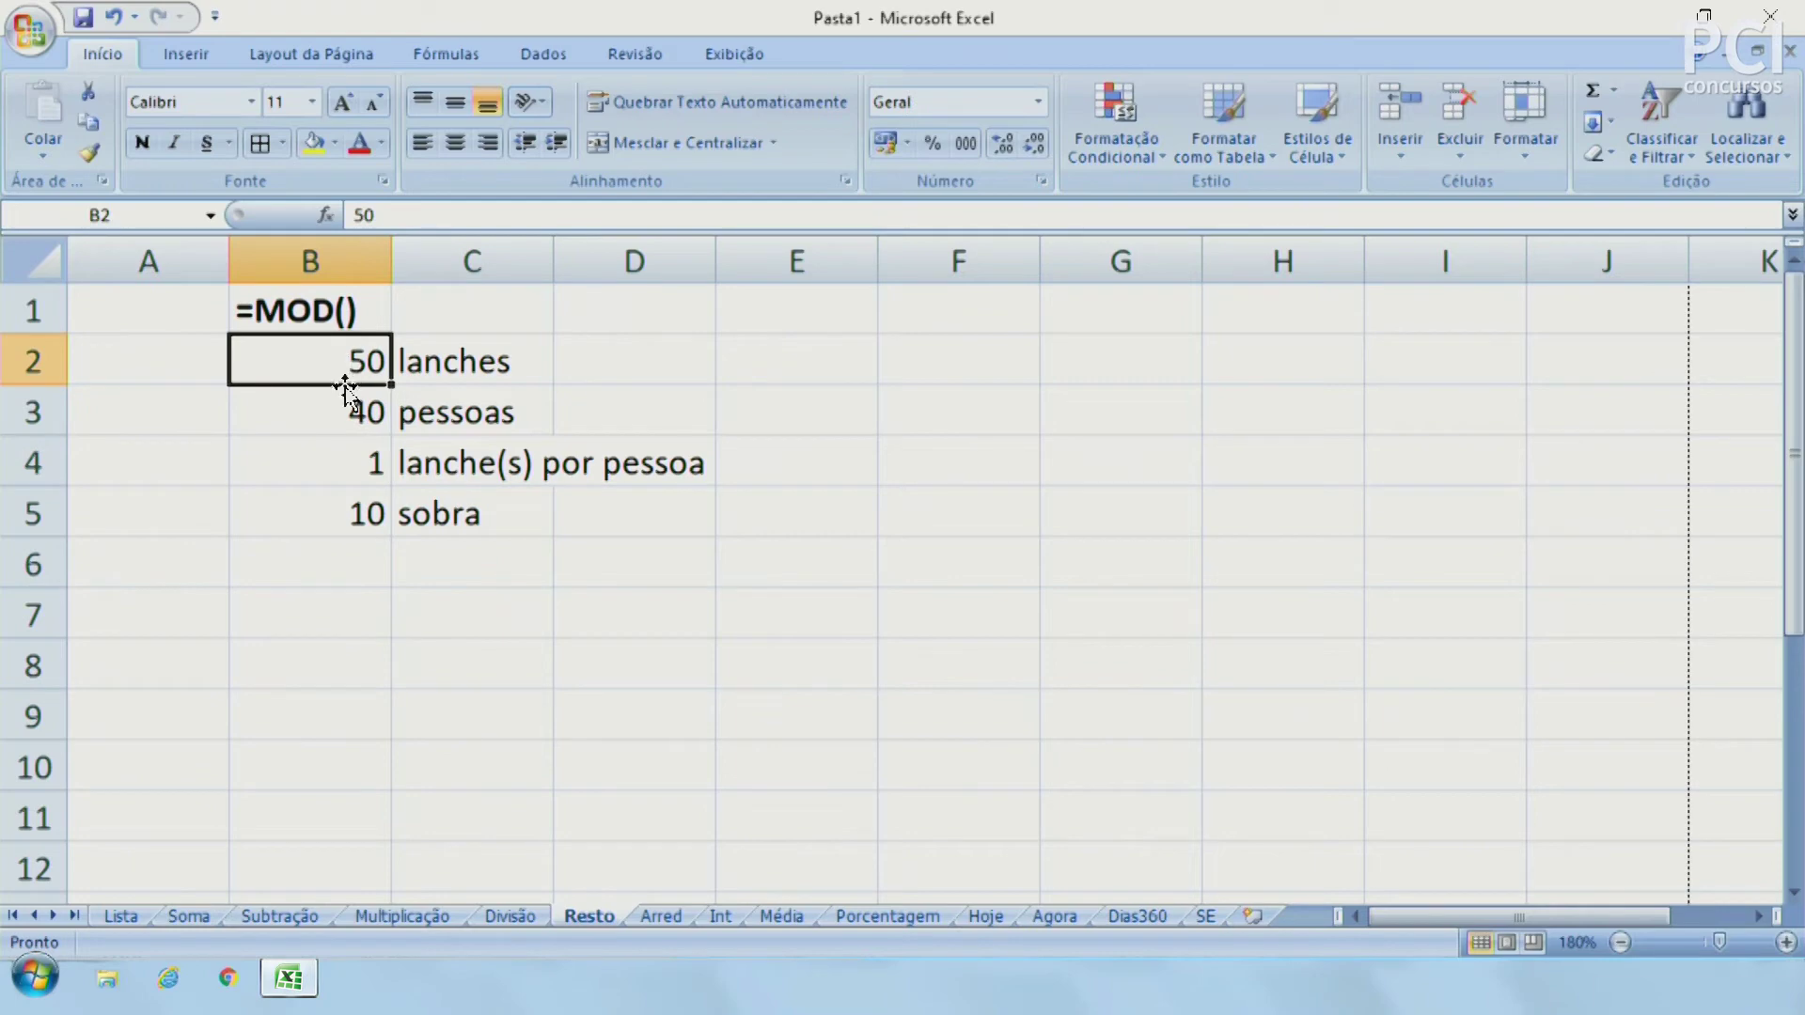
{"action": "left_click", "coordinate": [347, 406]}
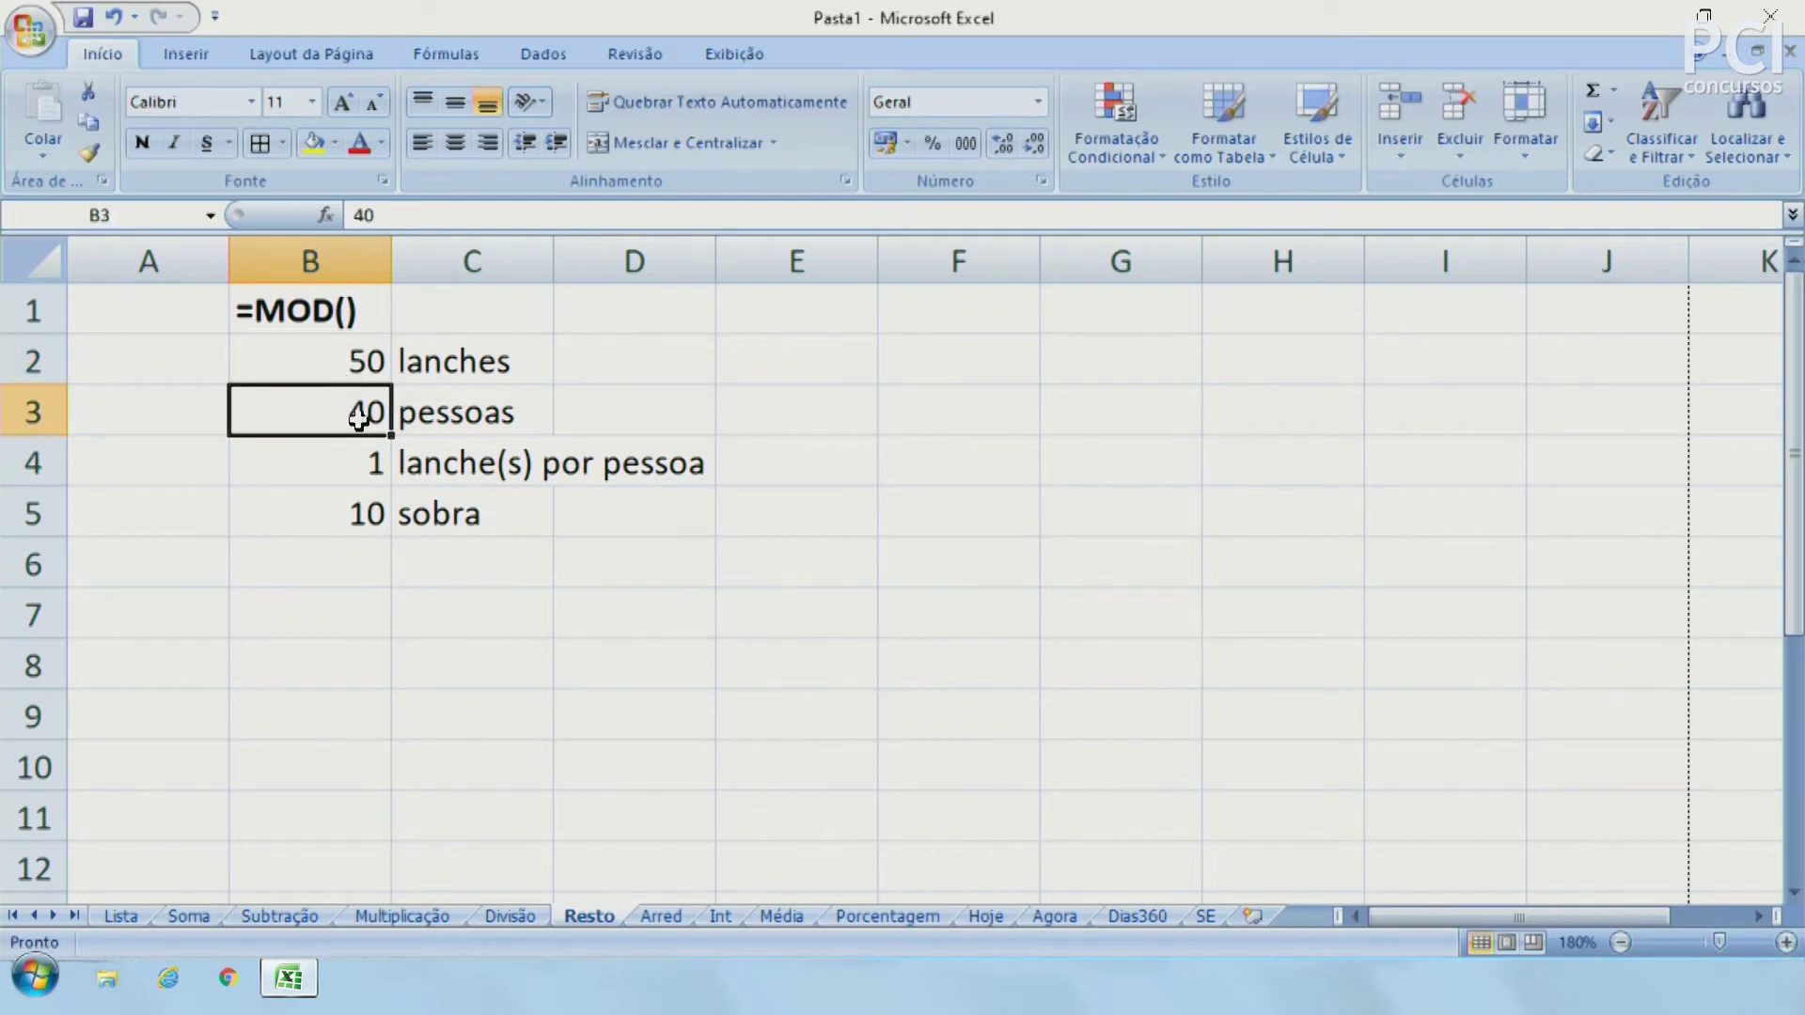
{"action": "left_click", "coordinate": [368, 463]}
{"action": "left_click", "coordinate": [363, 516]}
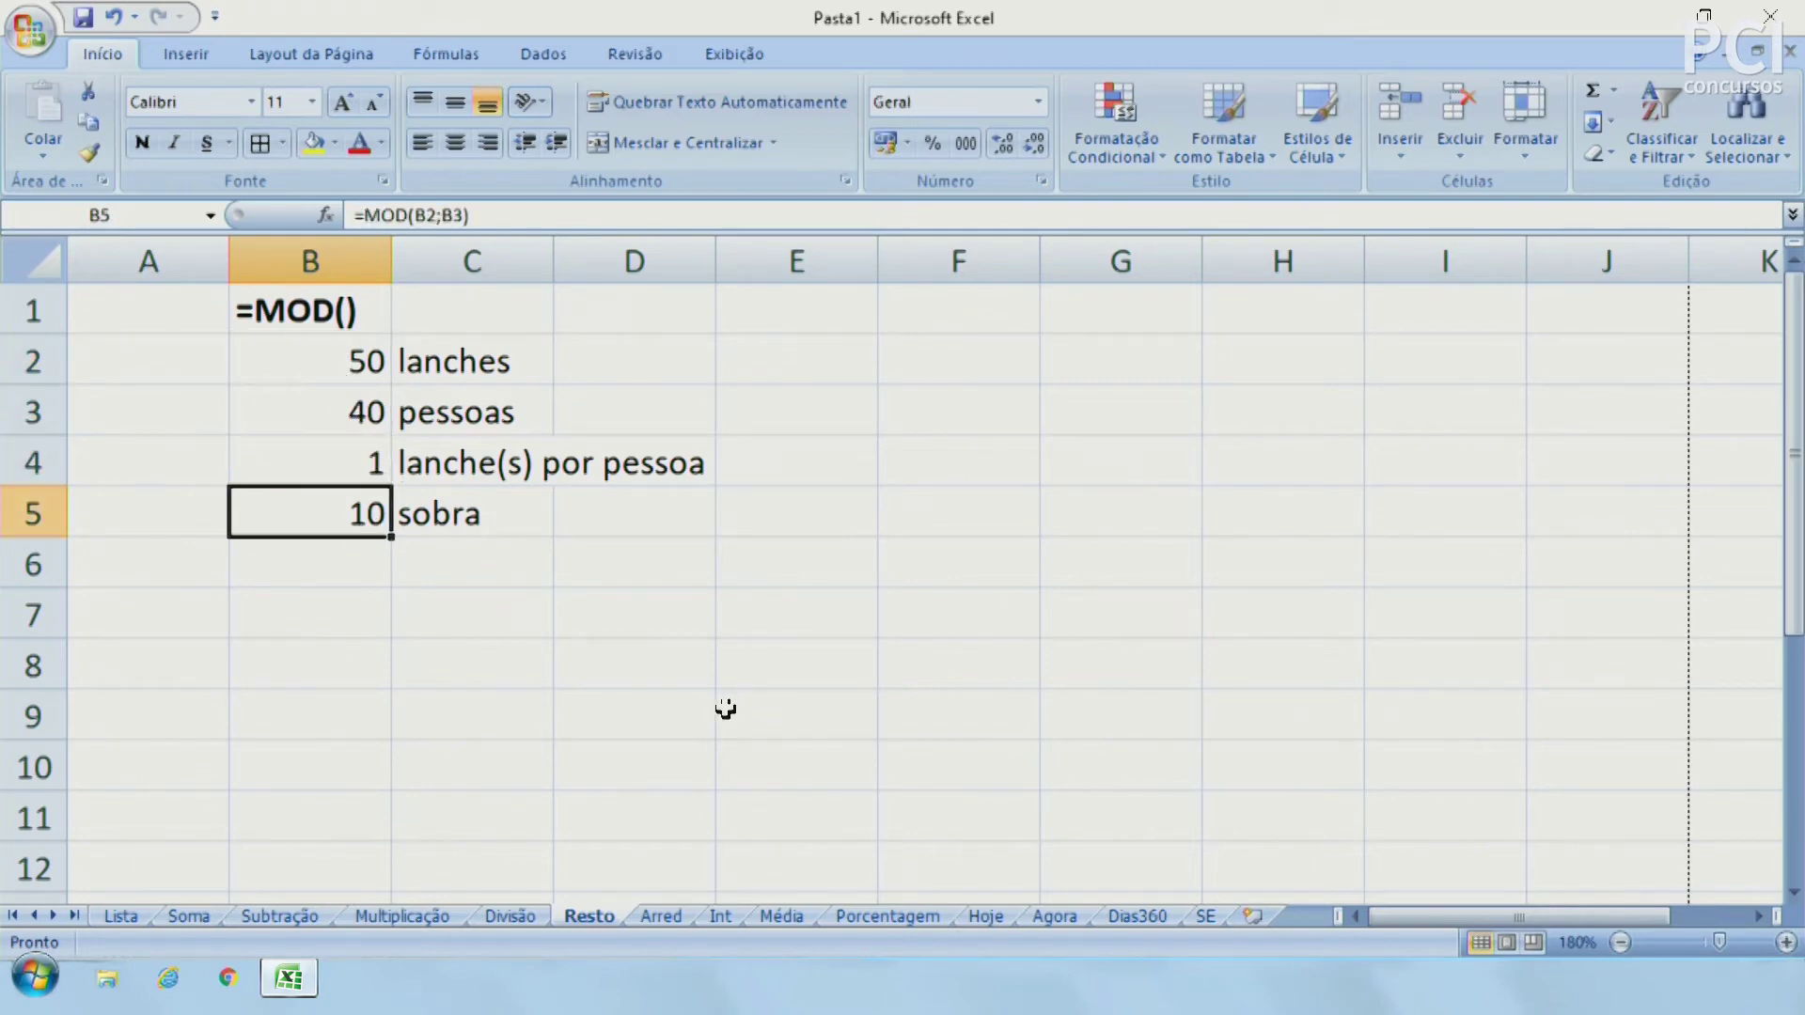
{"action": "left_click", "coordinate": [703, 636]}
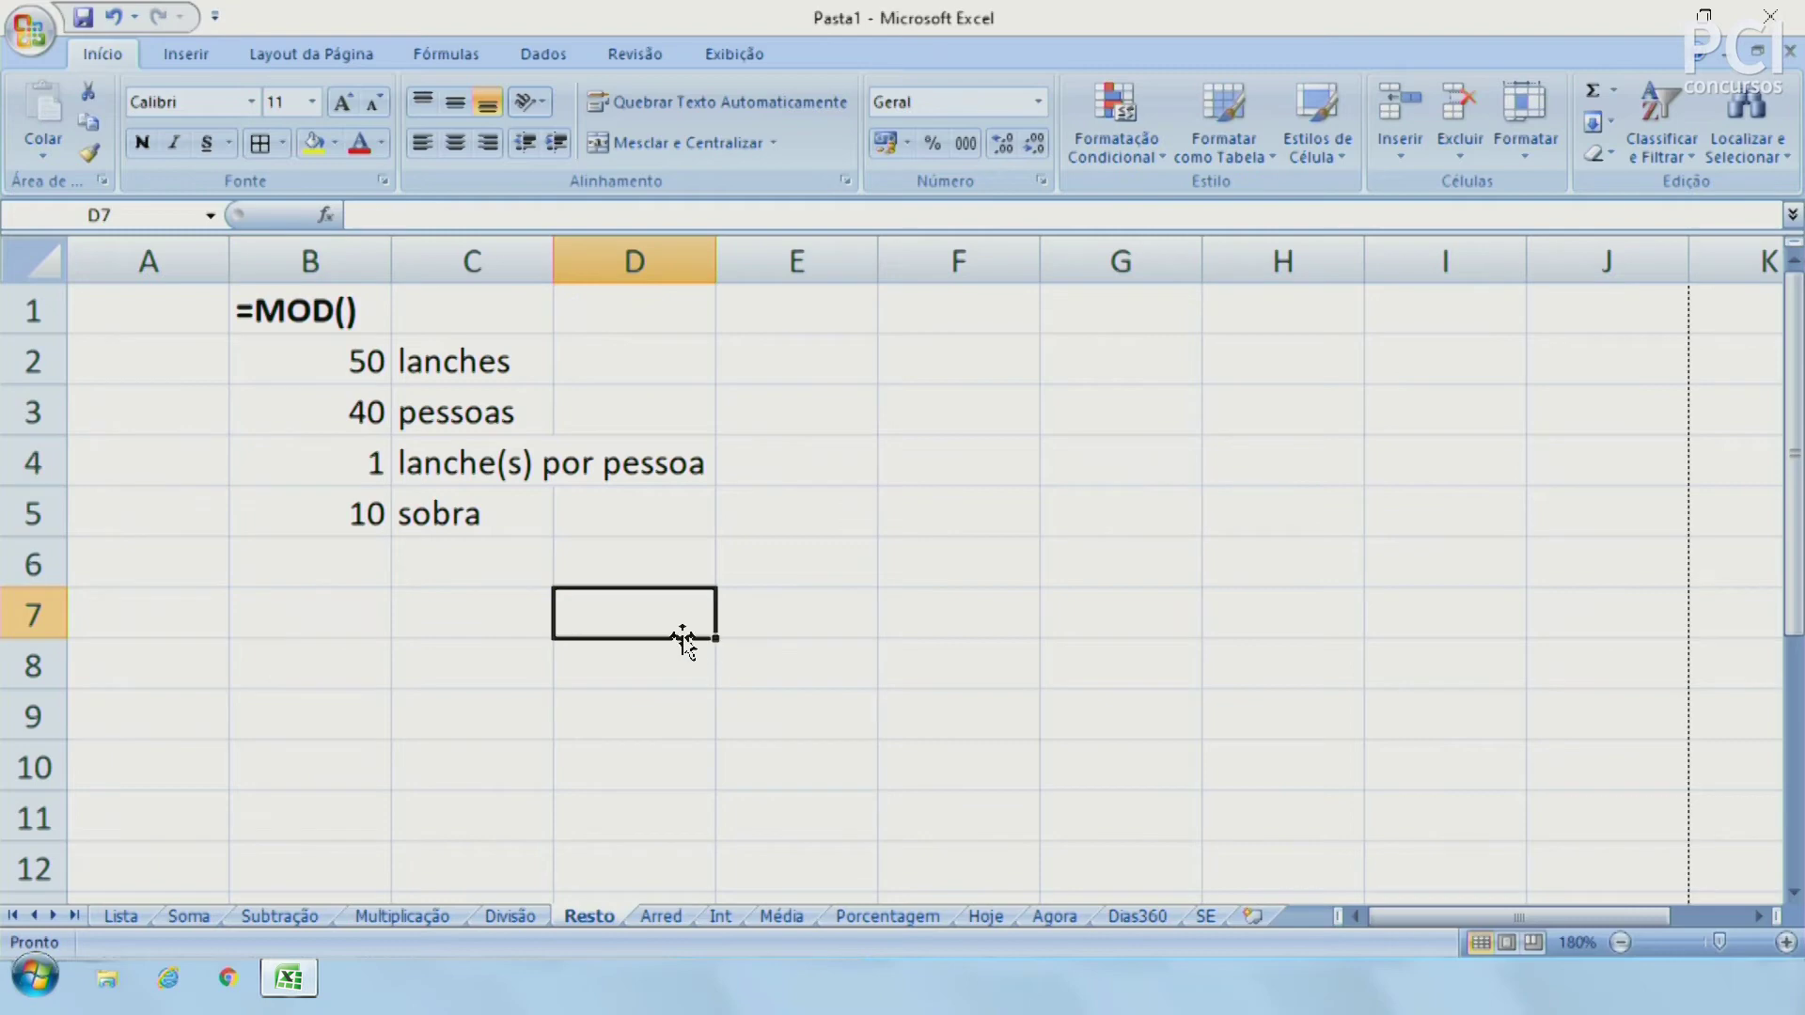
{"action": "left_click", "coordinate": [310, 507]}
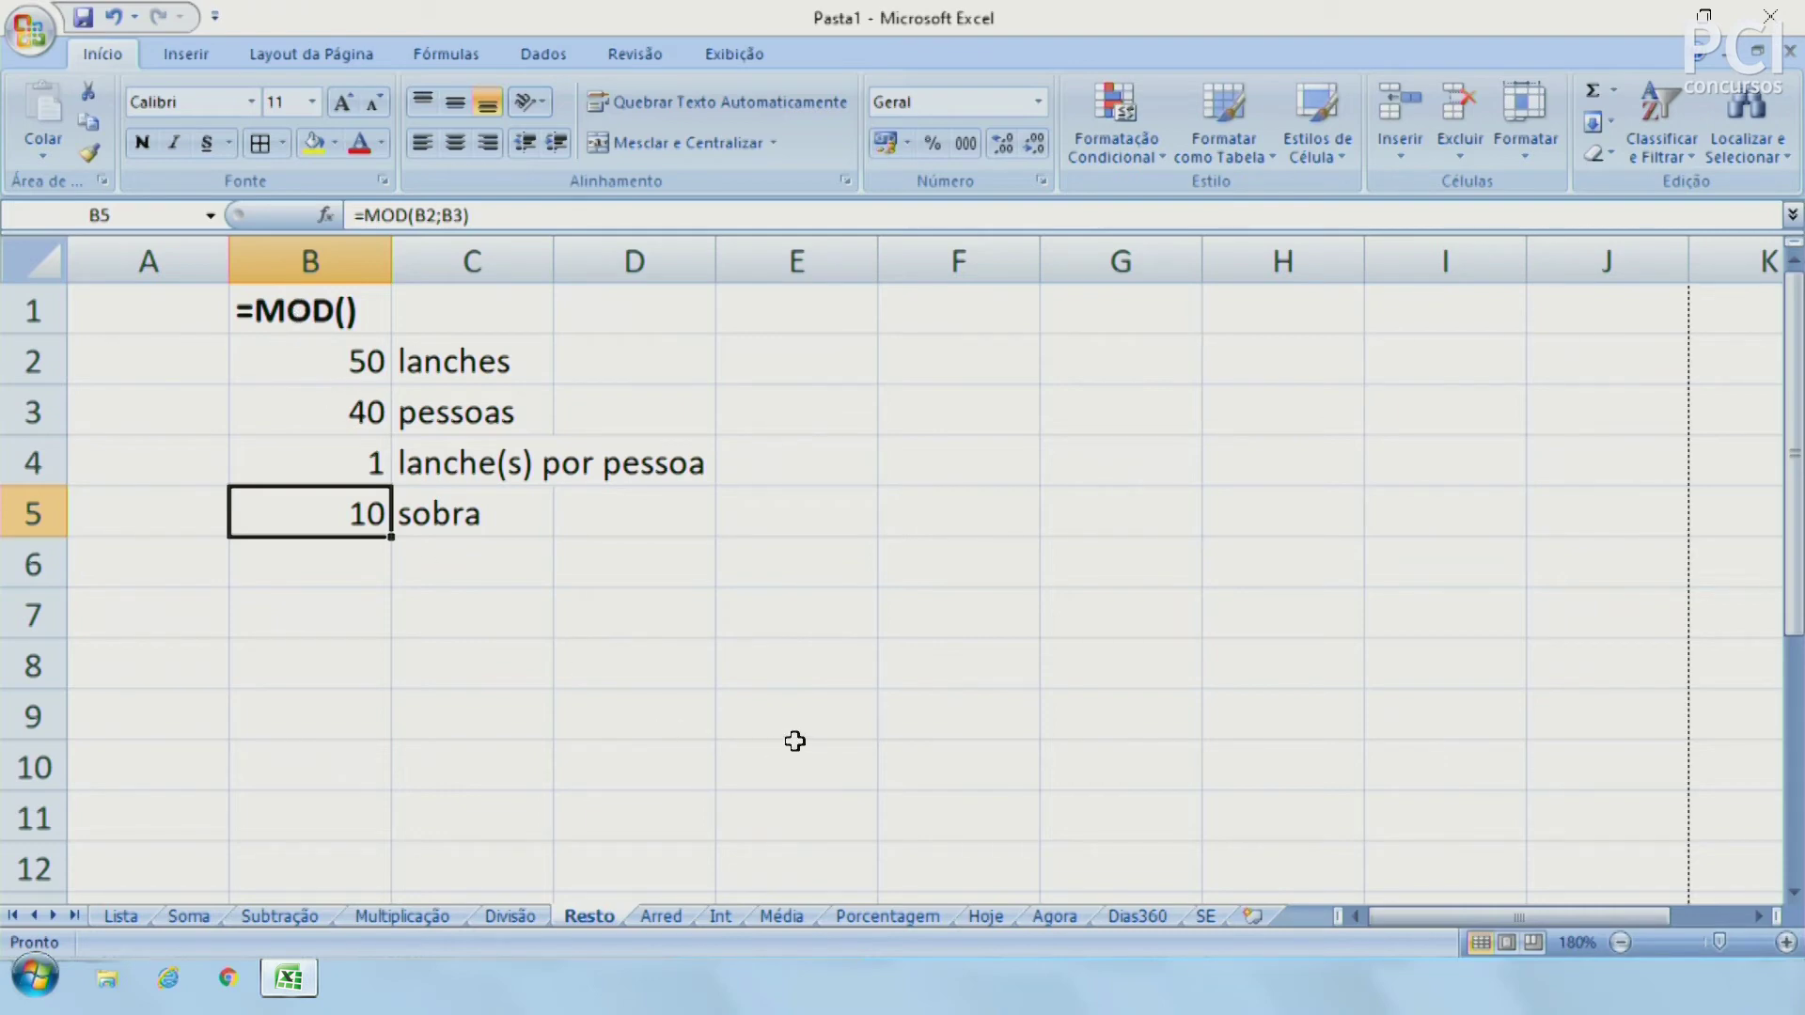
Open the Arred sheet and total the prices in C9 with =SOMA(C4:C8)
{"action": "left_click", "coordinate": [661, 916]}
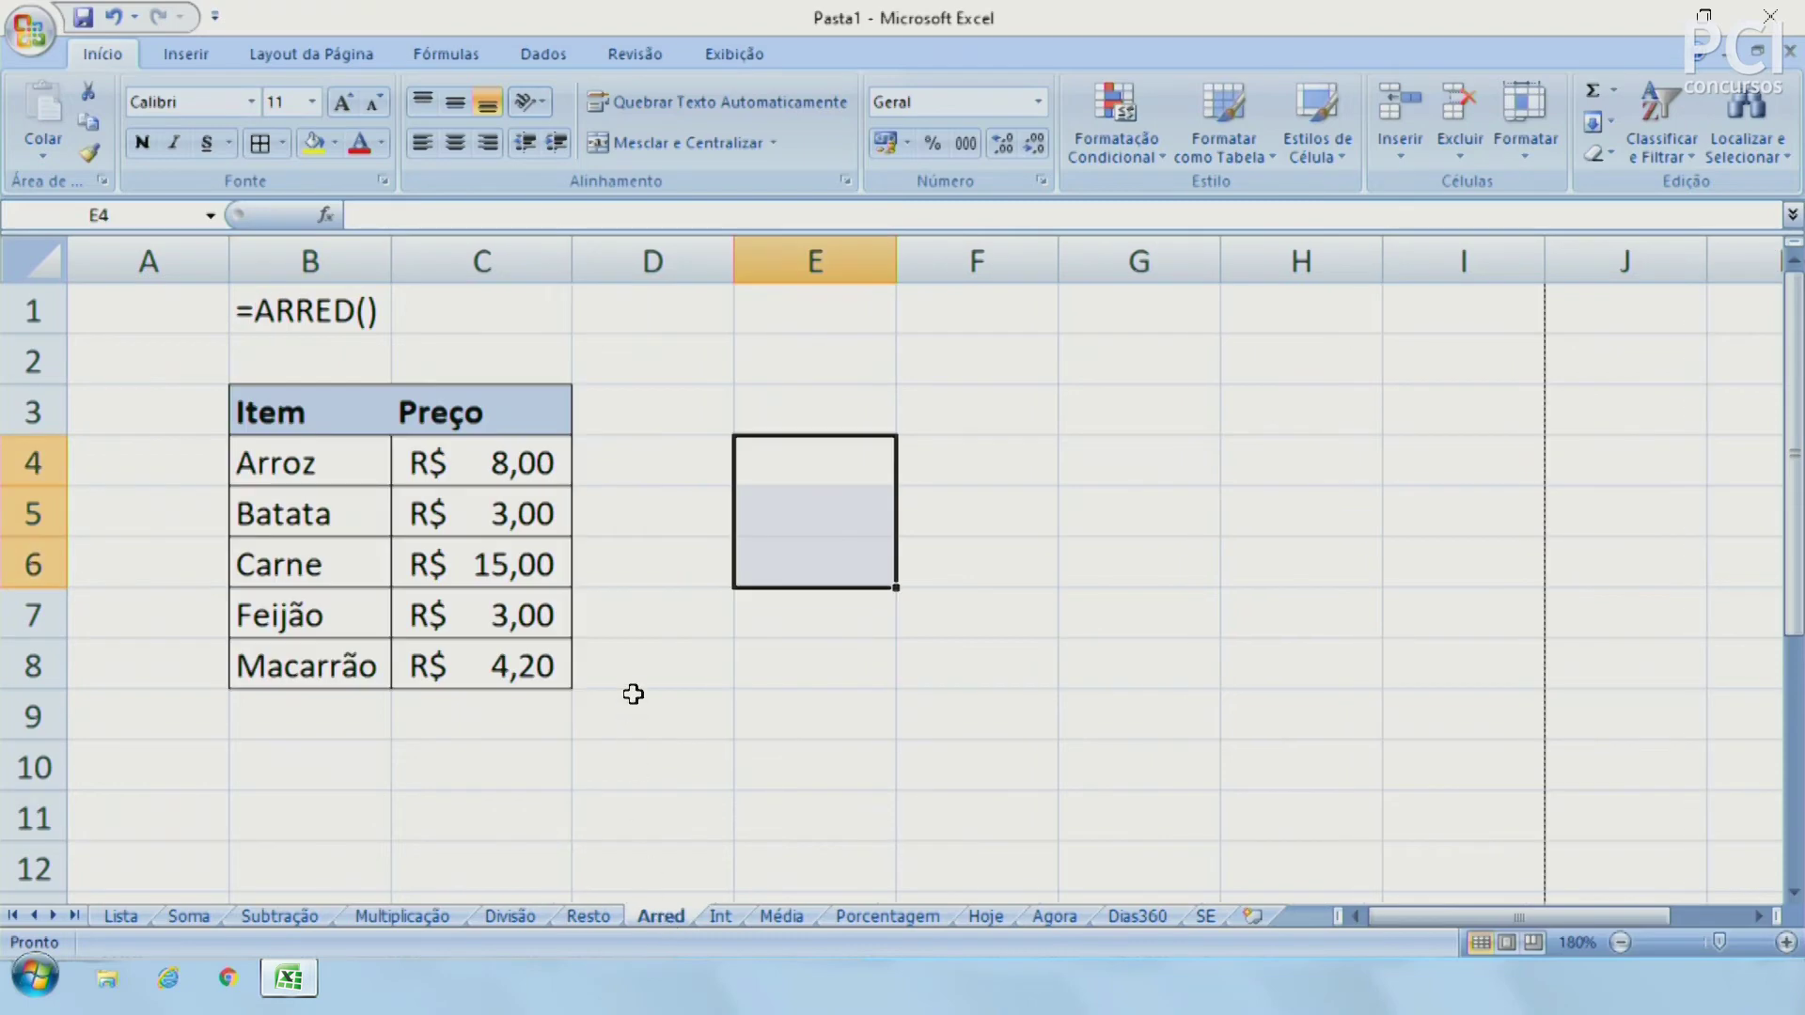
{"action": "left_click", "coordinate": [634, 696]}
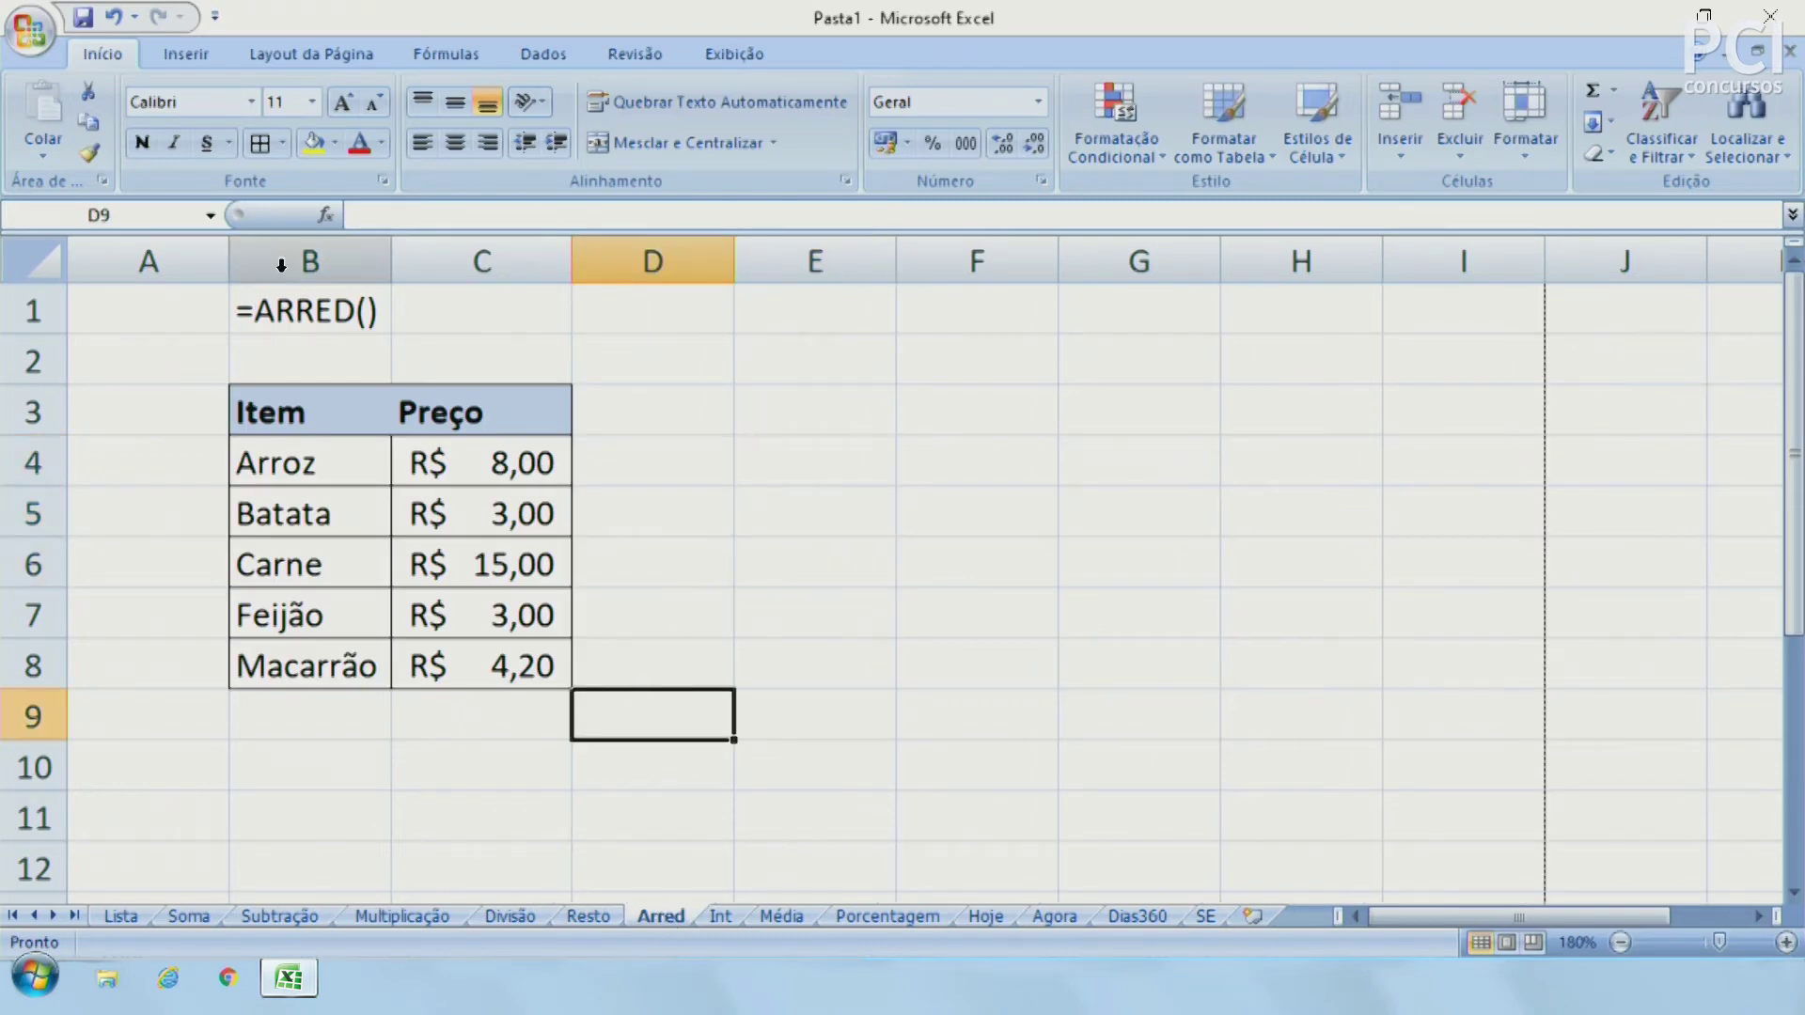
{"action": "left_click", "coordinate": [291, 310]}
{"action": "left_click_drag", "start_coordinate": [814, 663], "coordinate": [814, 714]}
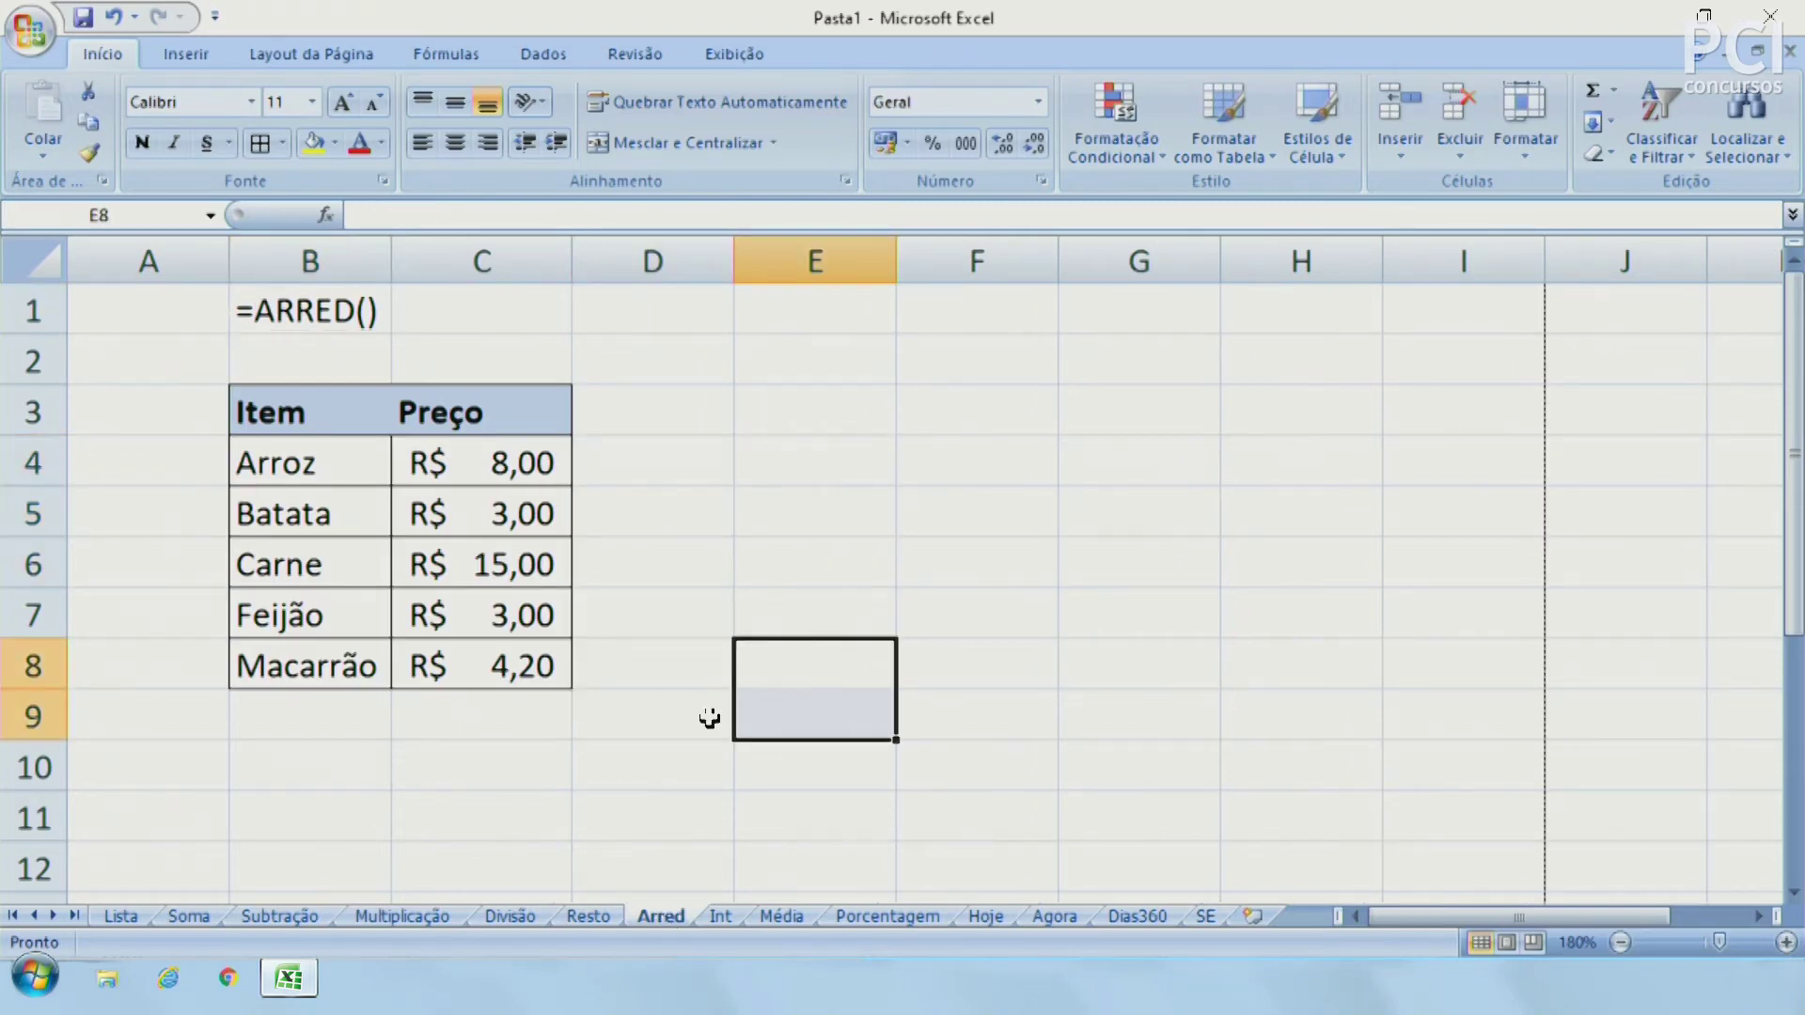
{"action": "left_click", "coordinate": [496, 718]}
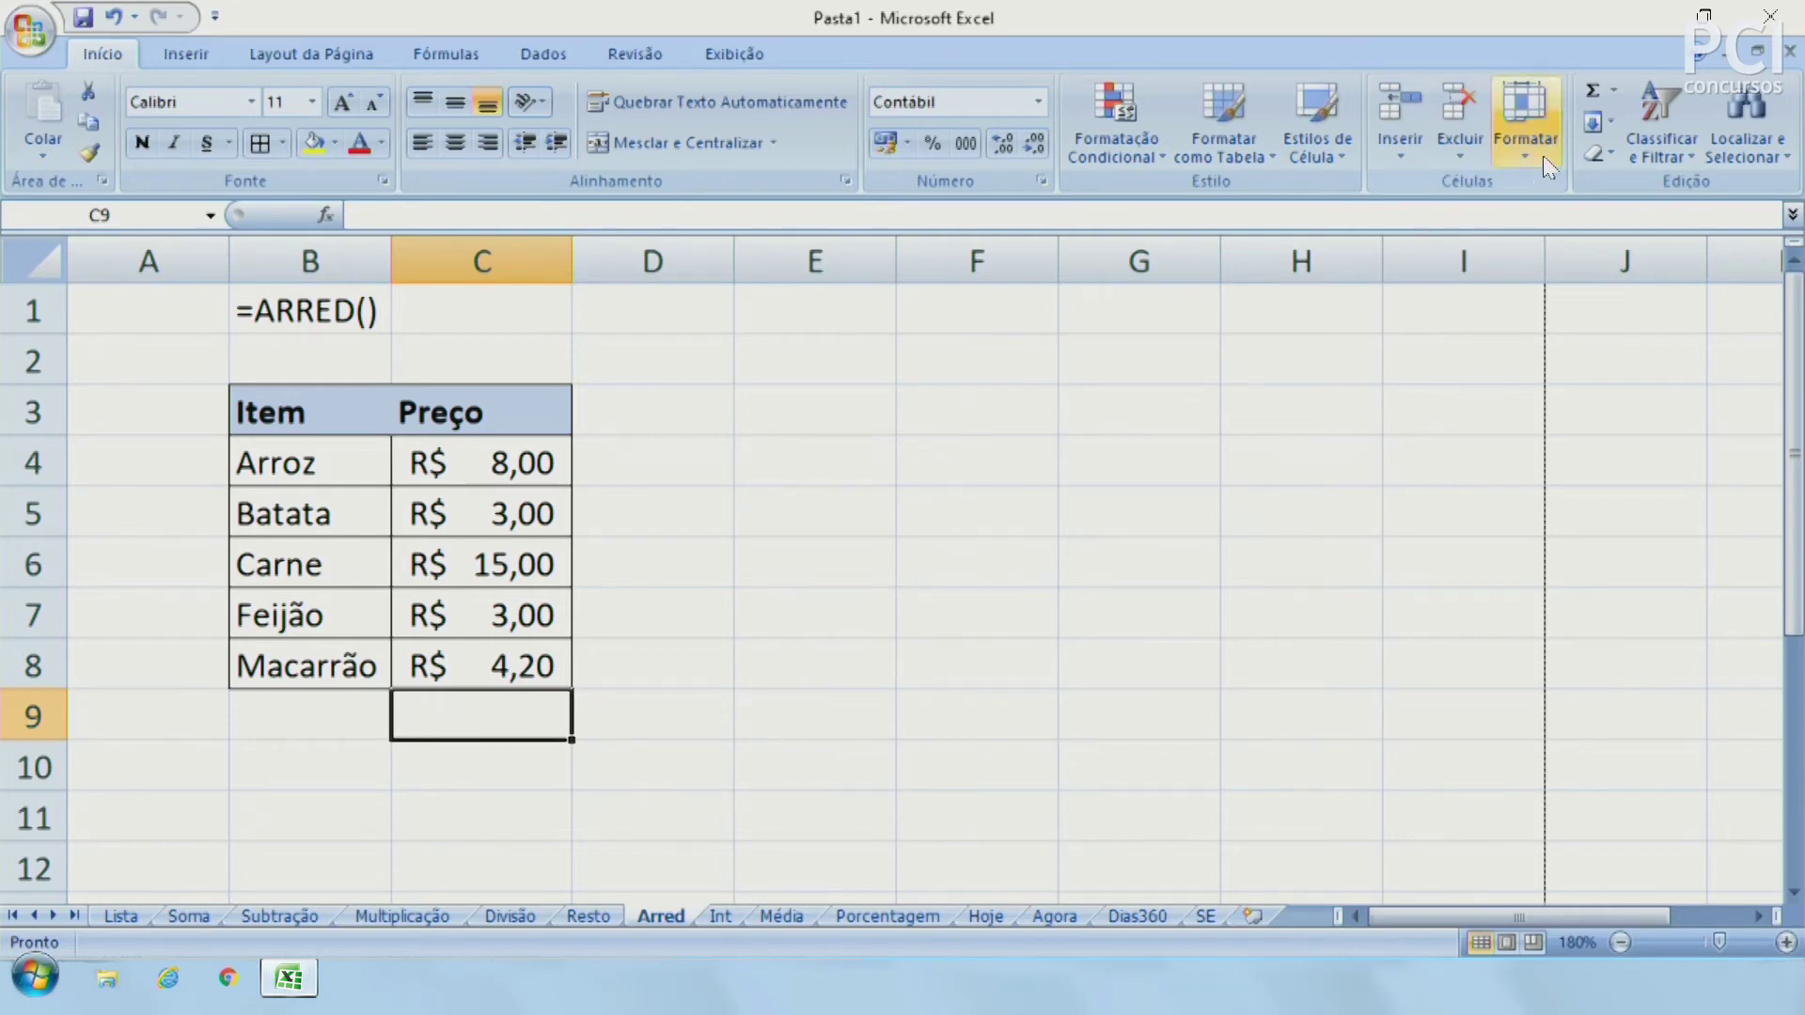
{"action": "left_click", "coordinate": [1593, 90]}
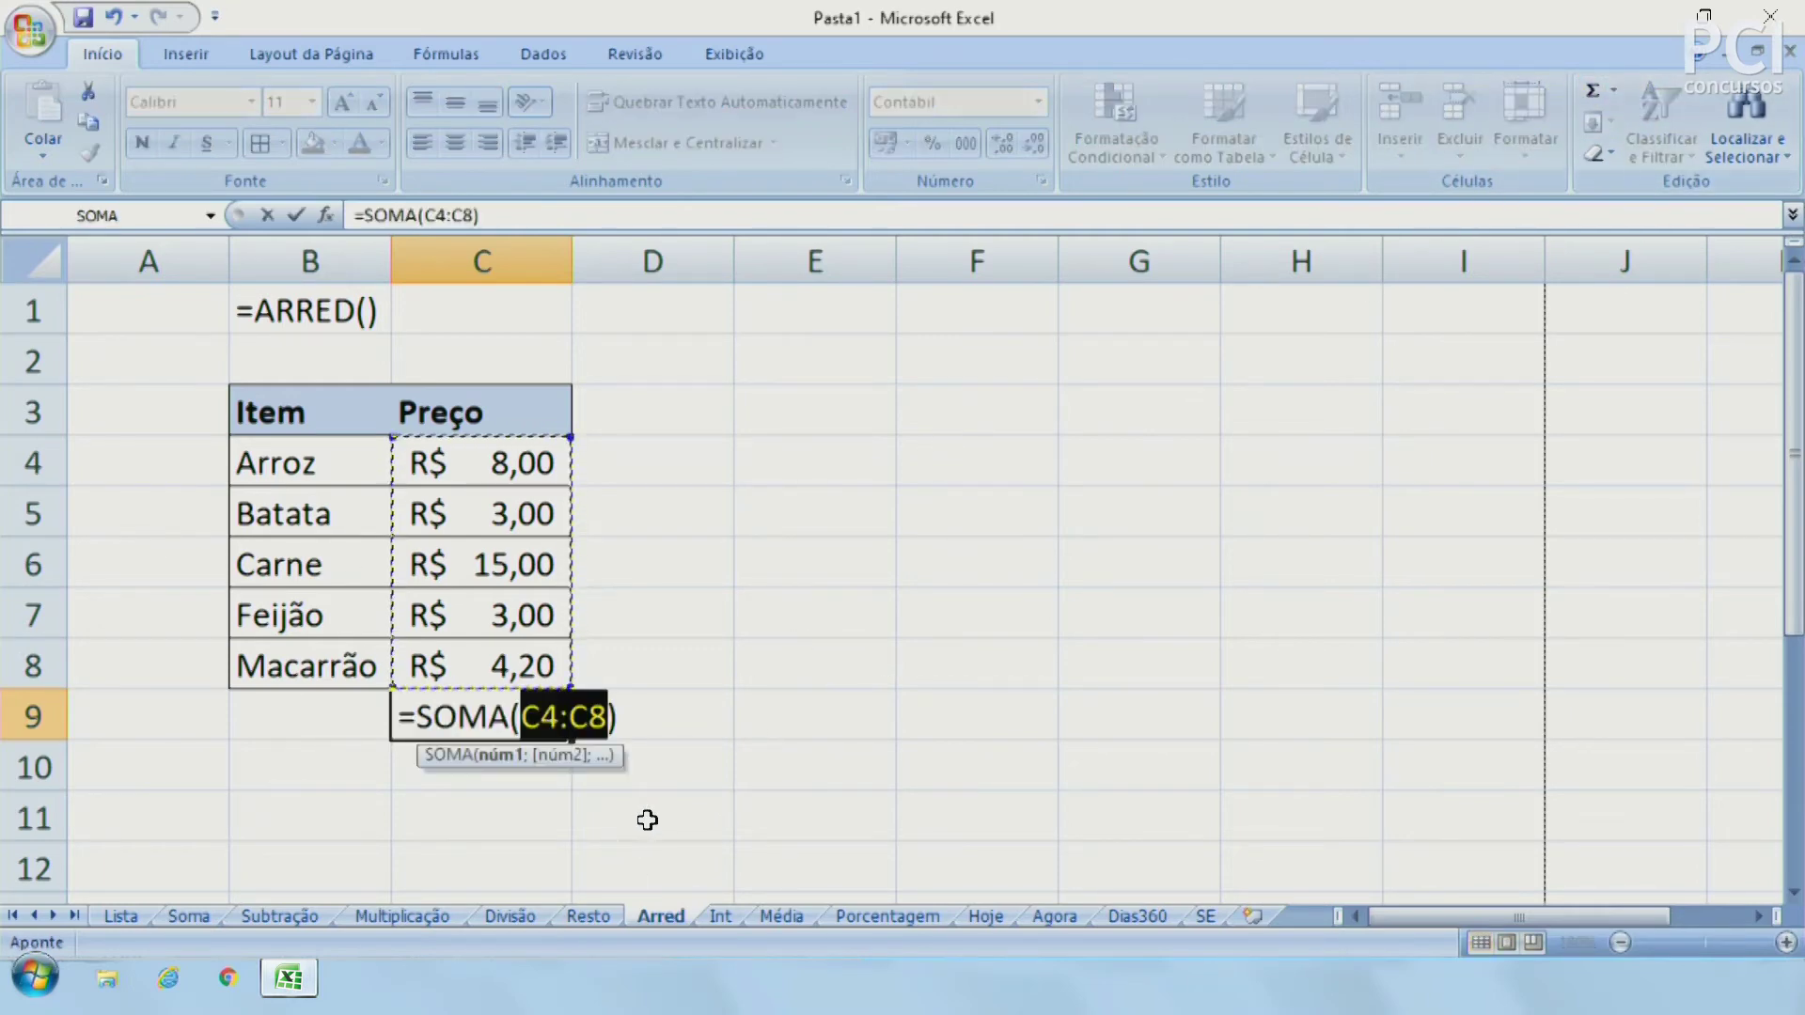
{"action": "key", "text": "Return"}
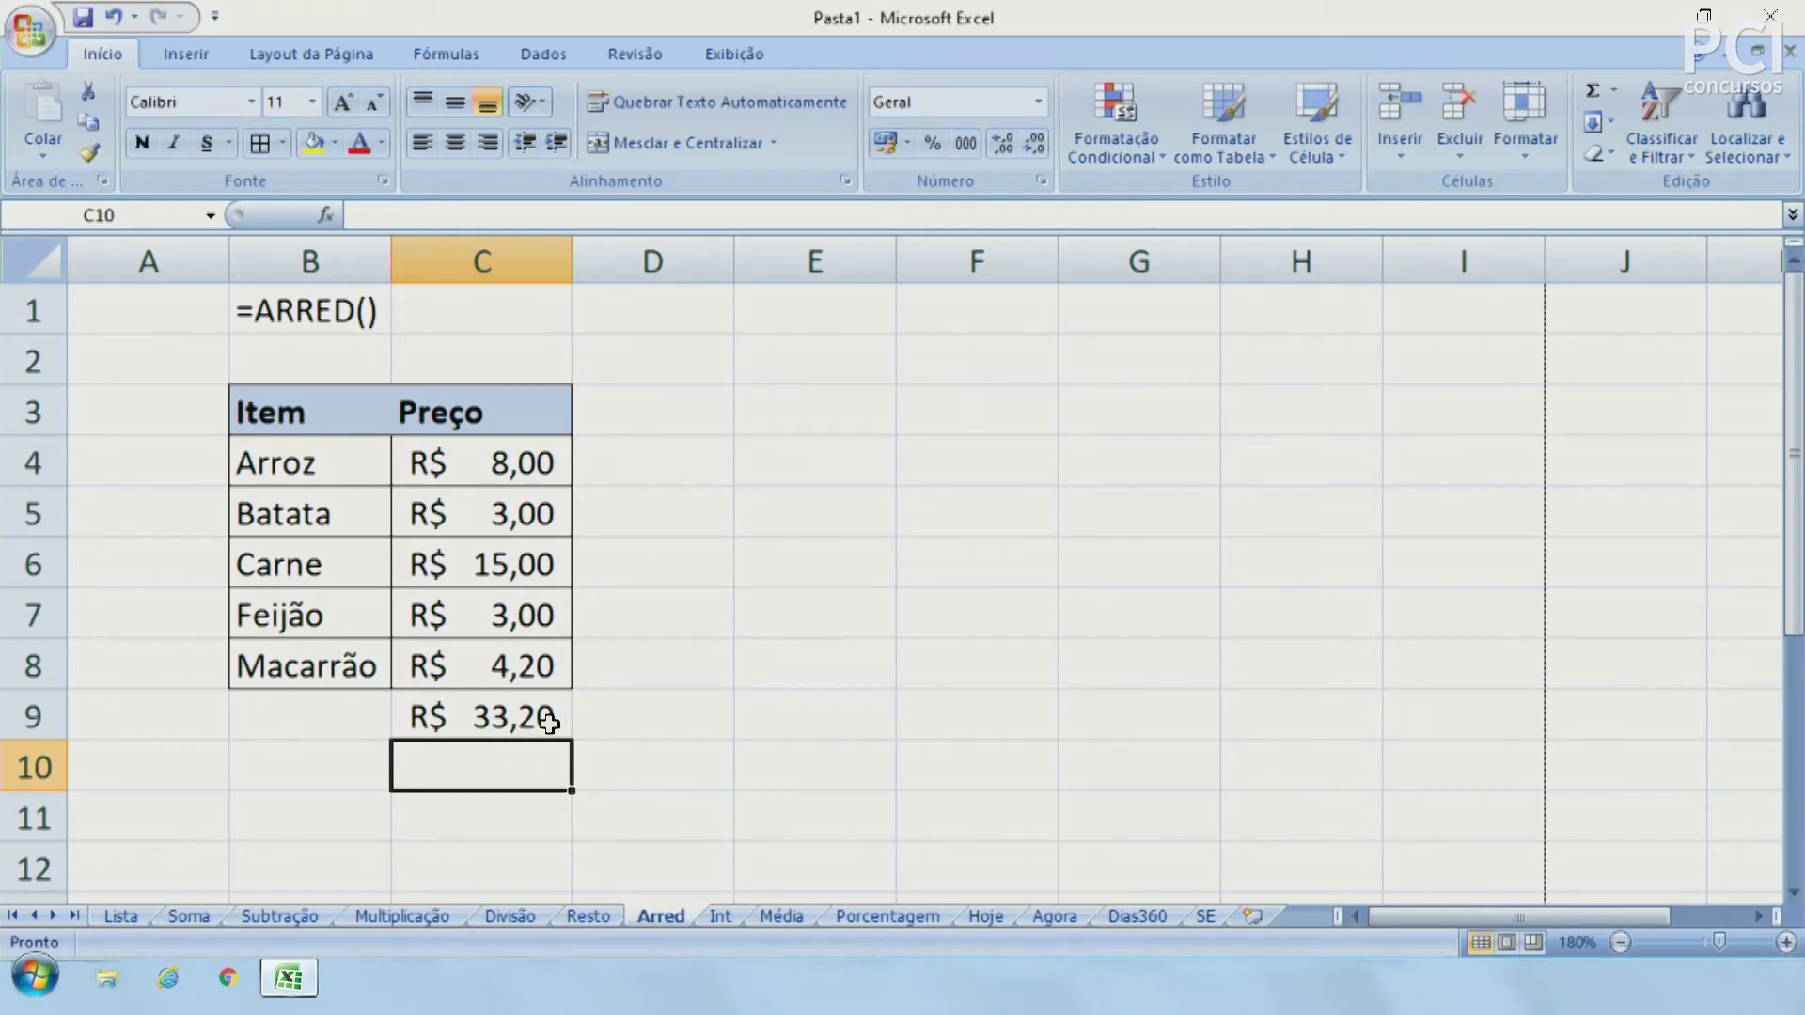
Round the price total in C10 to zero decimals with =ARRED(C9;0) and select the result cell
{"action": "left_click", "coordinate": [707, 715]}
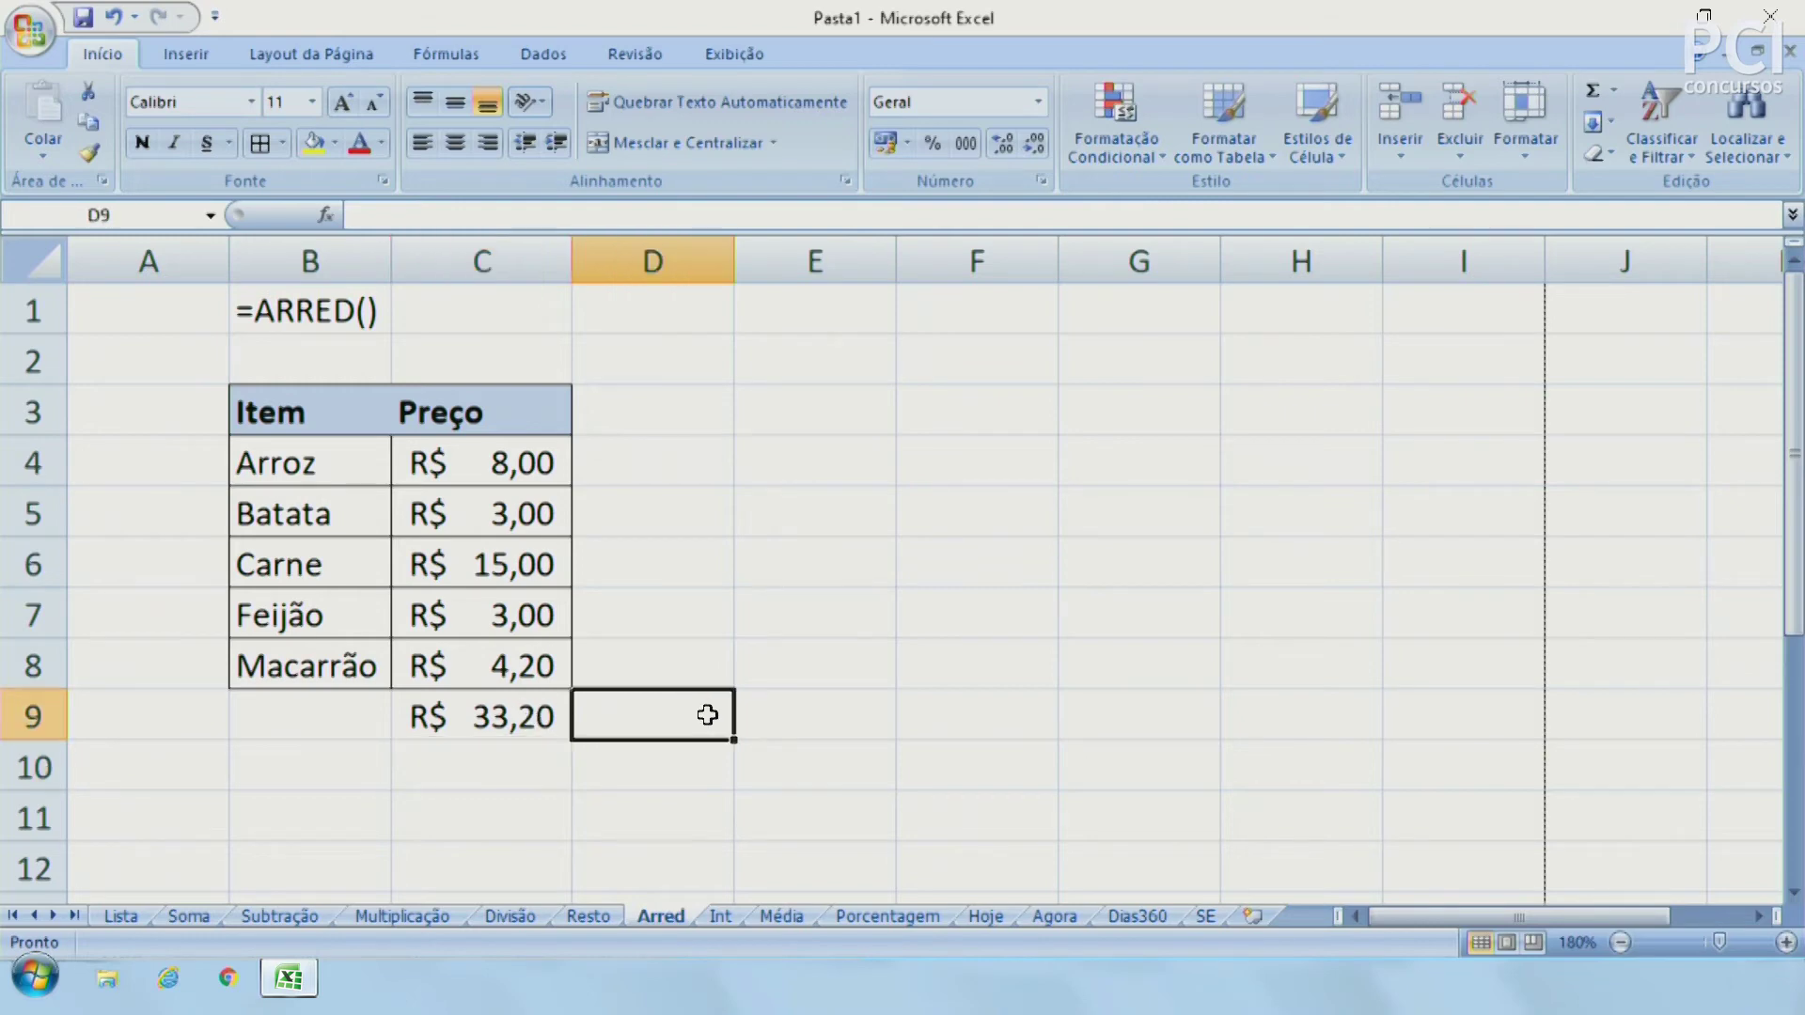
{"action": "left_click", "coordinate": [518, 752]}
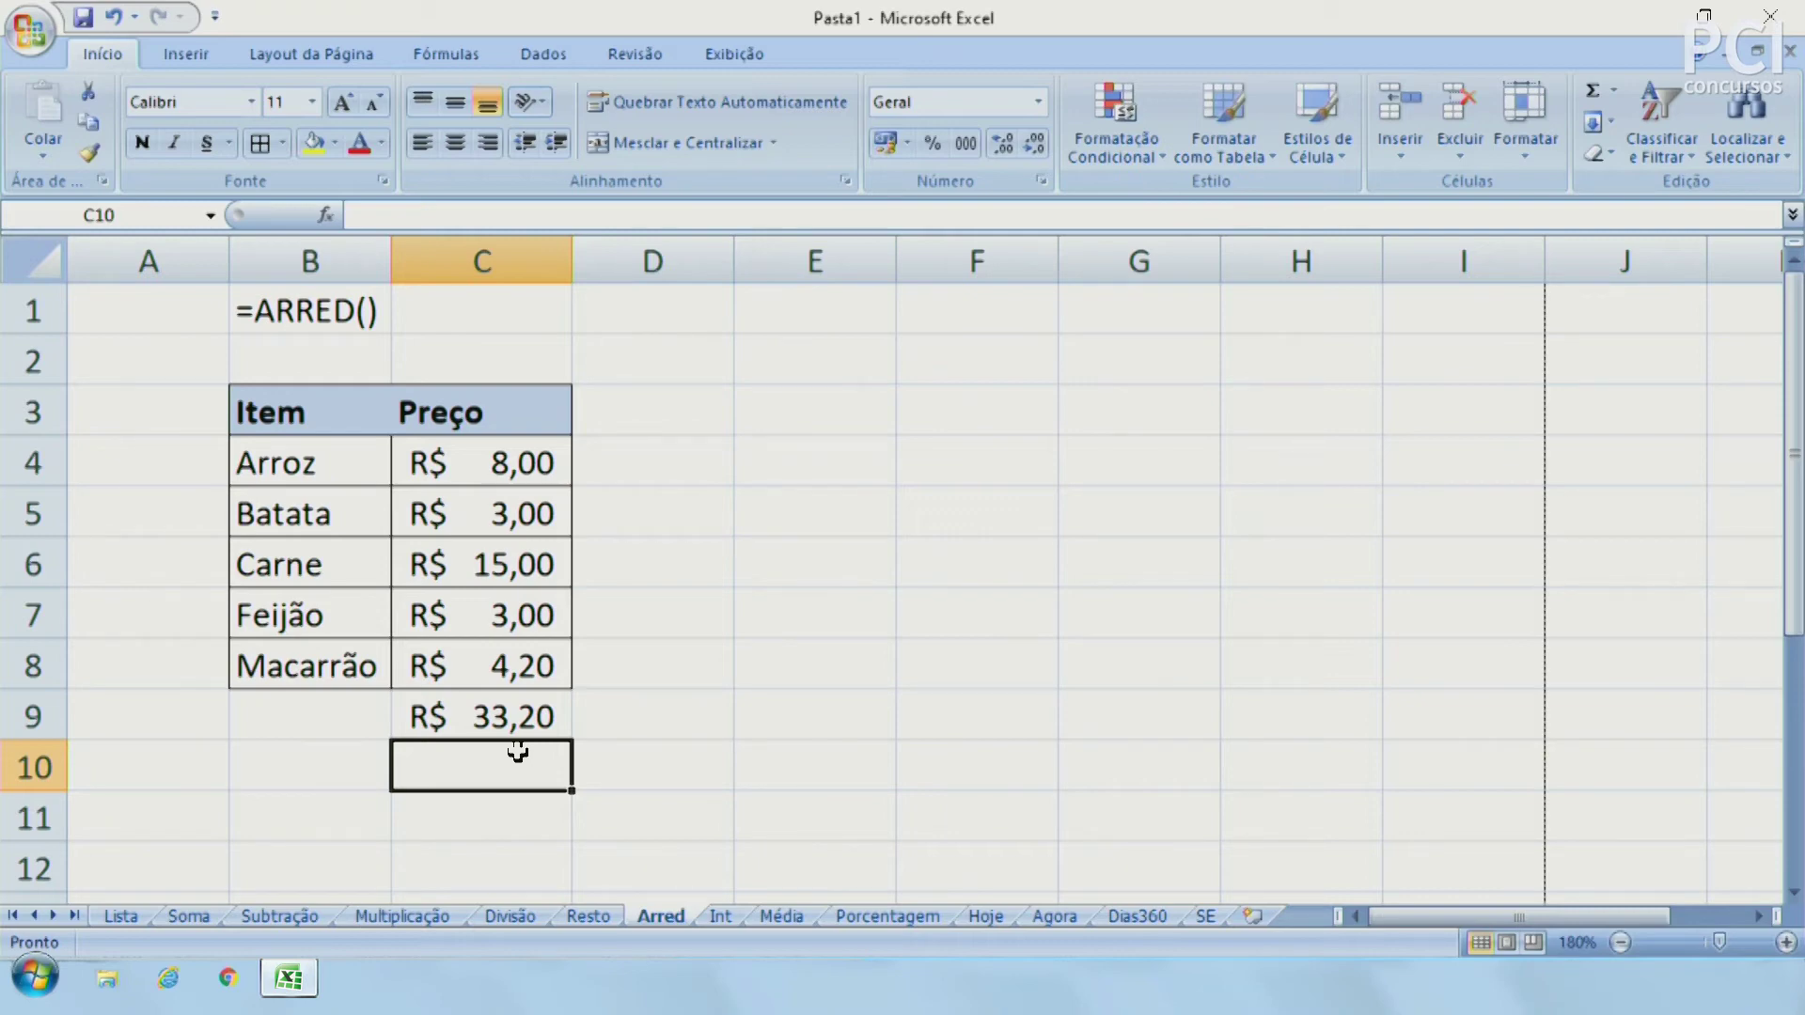
{"action": "type", "text": "="}
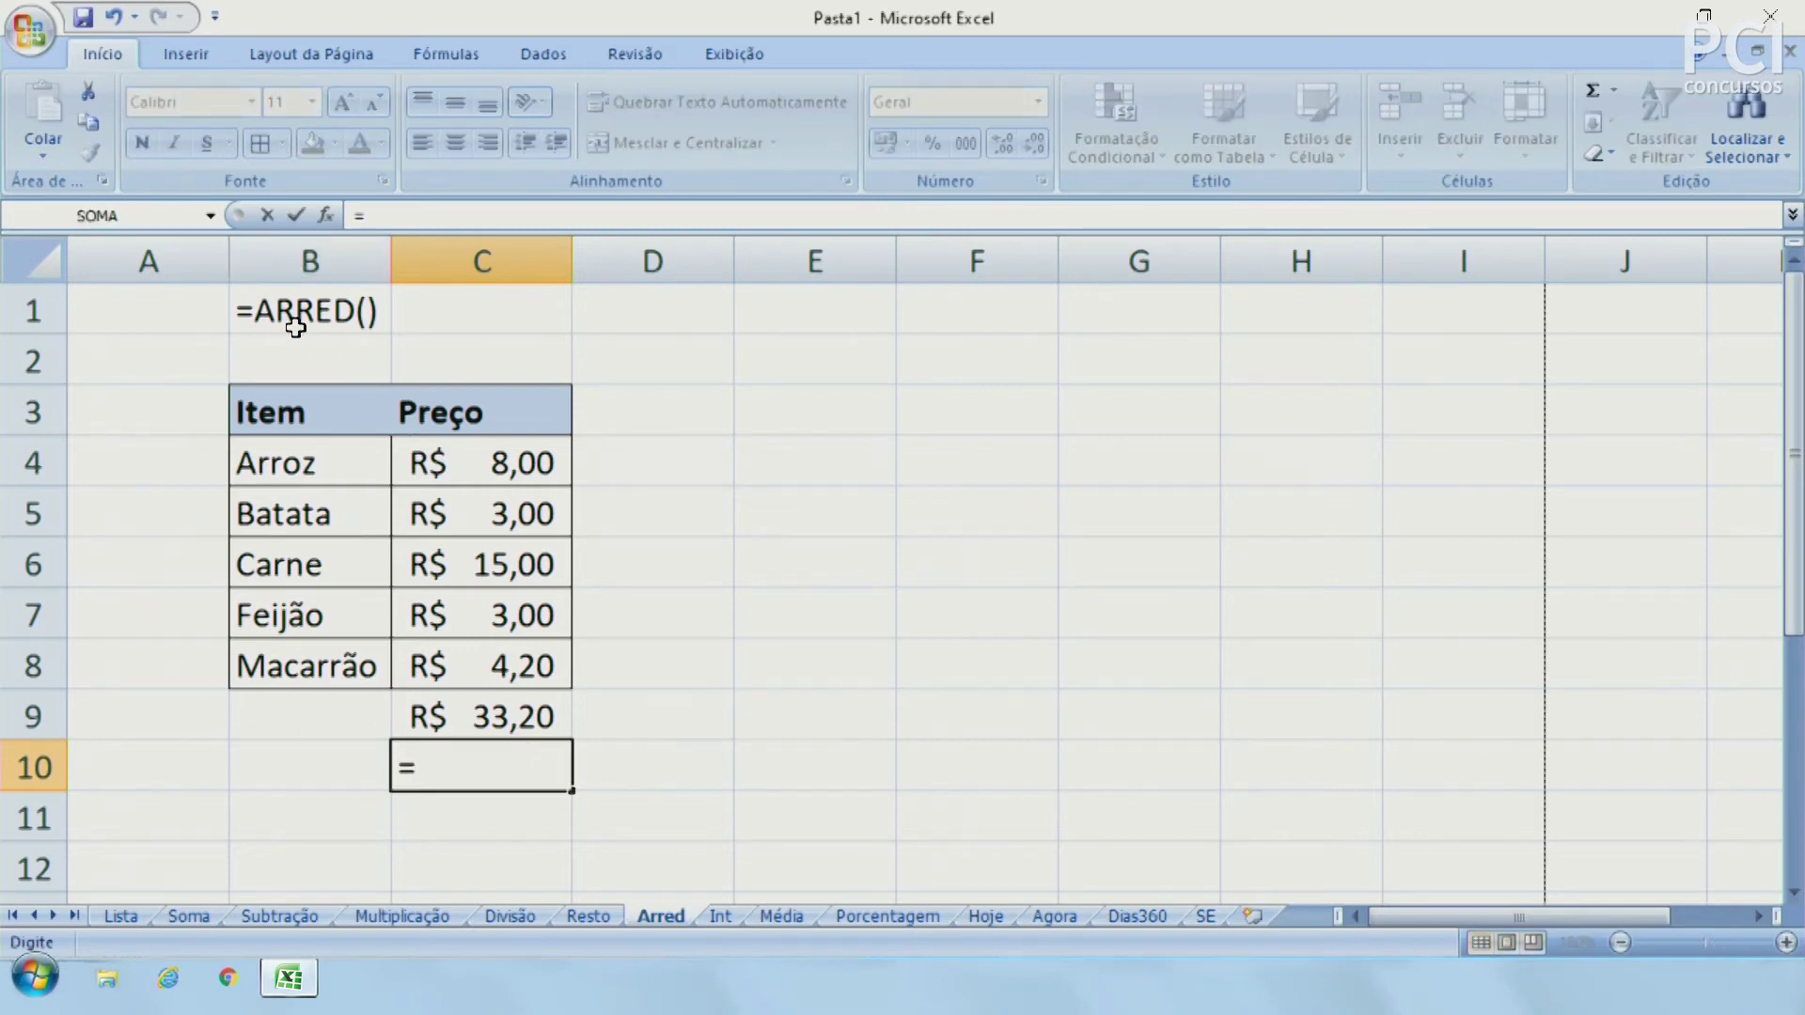
{"action": "type", "text": "arred"}
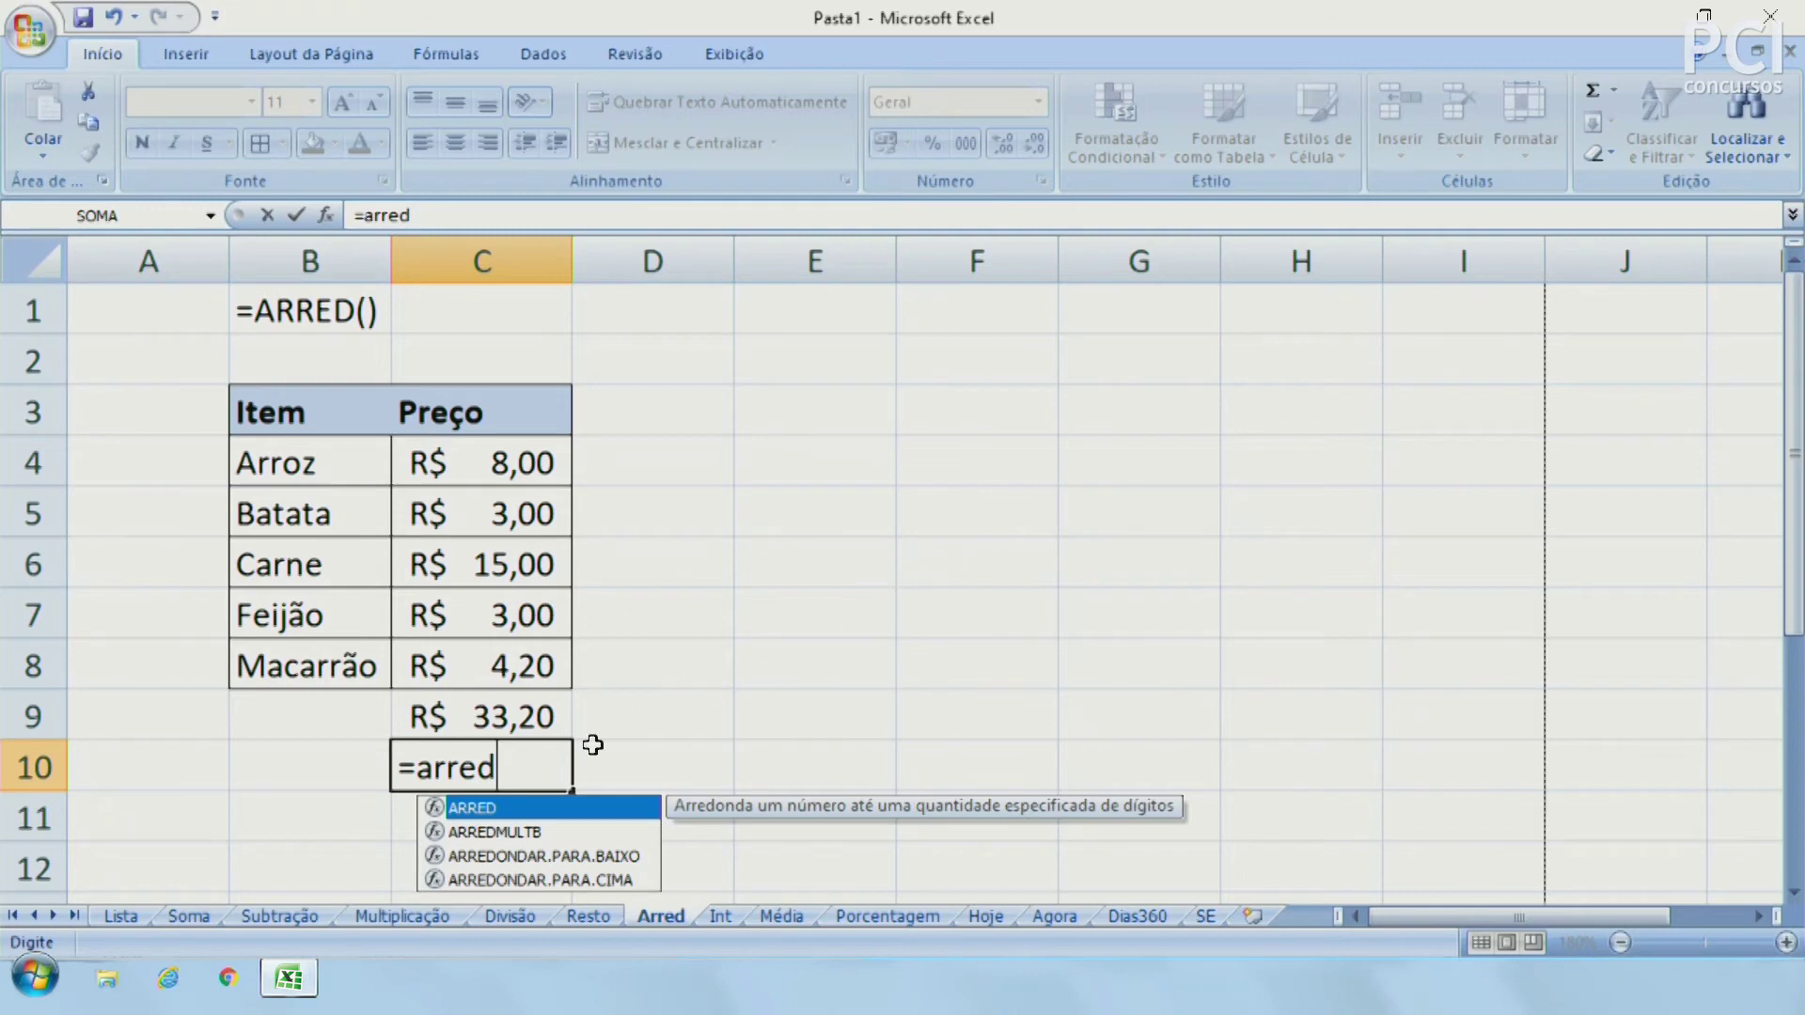
{"action": "double_click", "coordinate": [526, 811]}
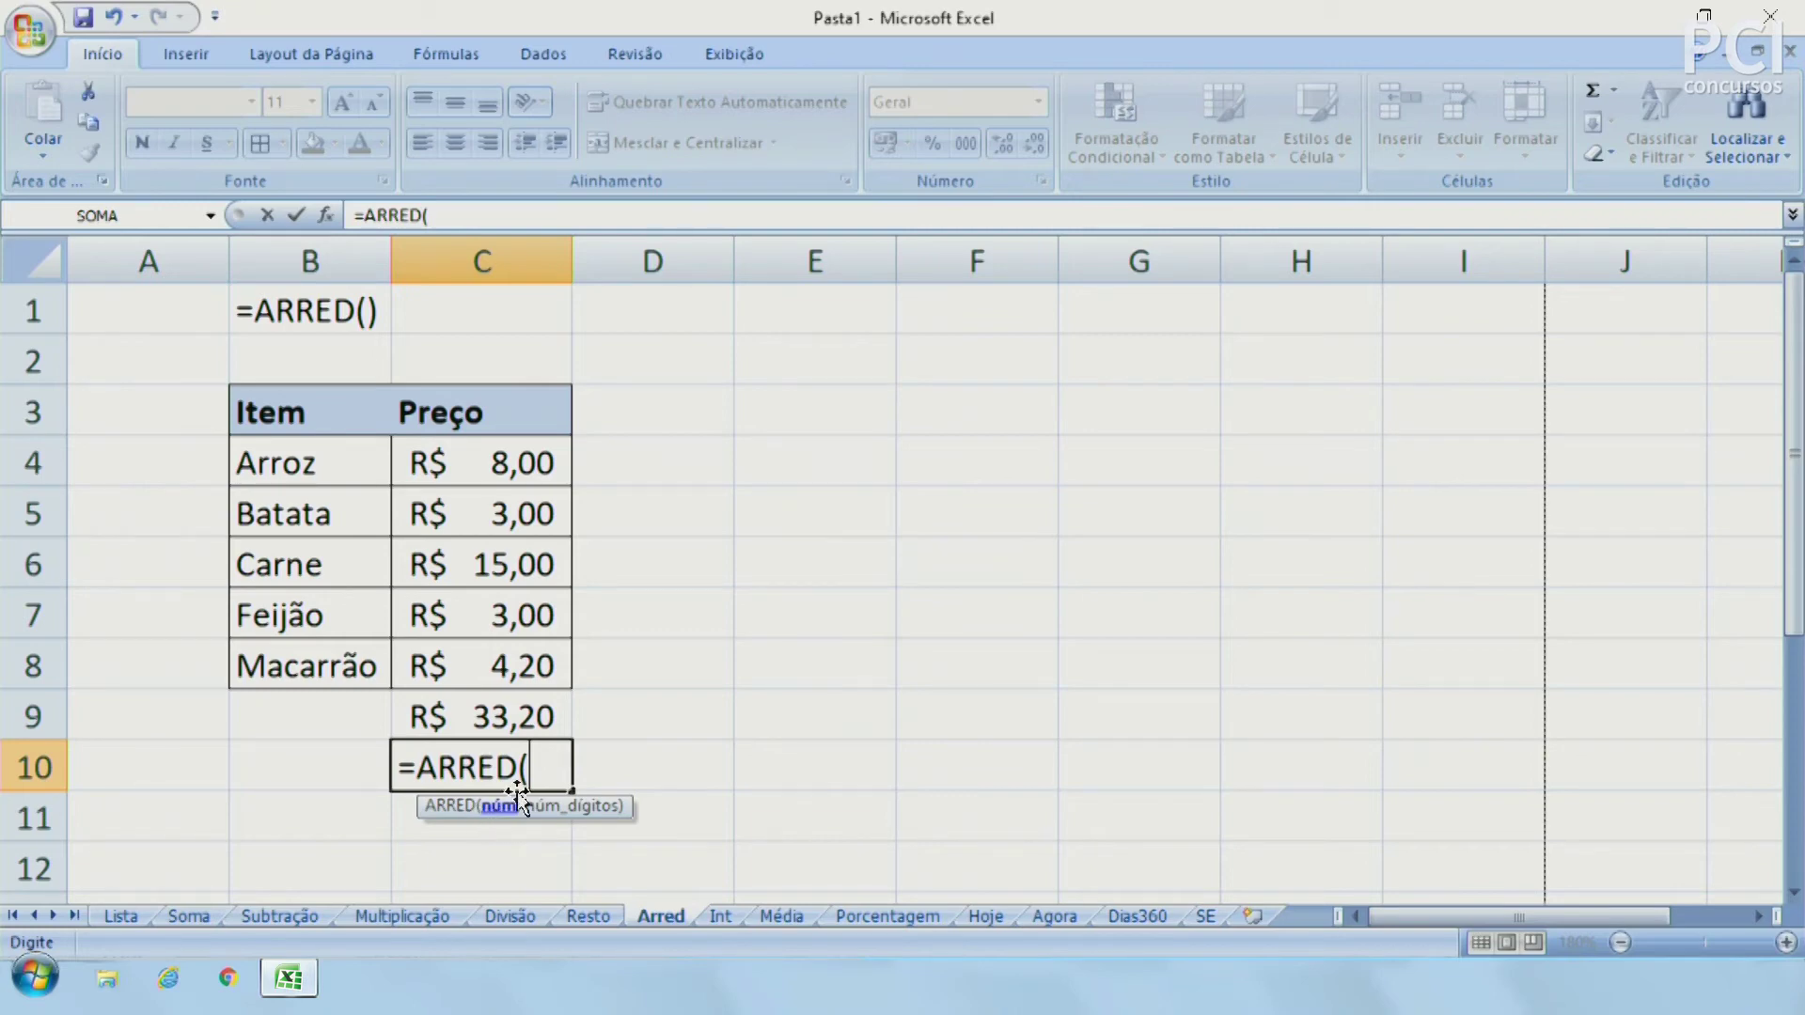
{"action": "left_click", "coordinate": [533, 731]}
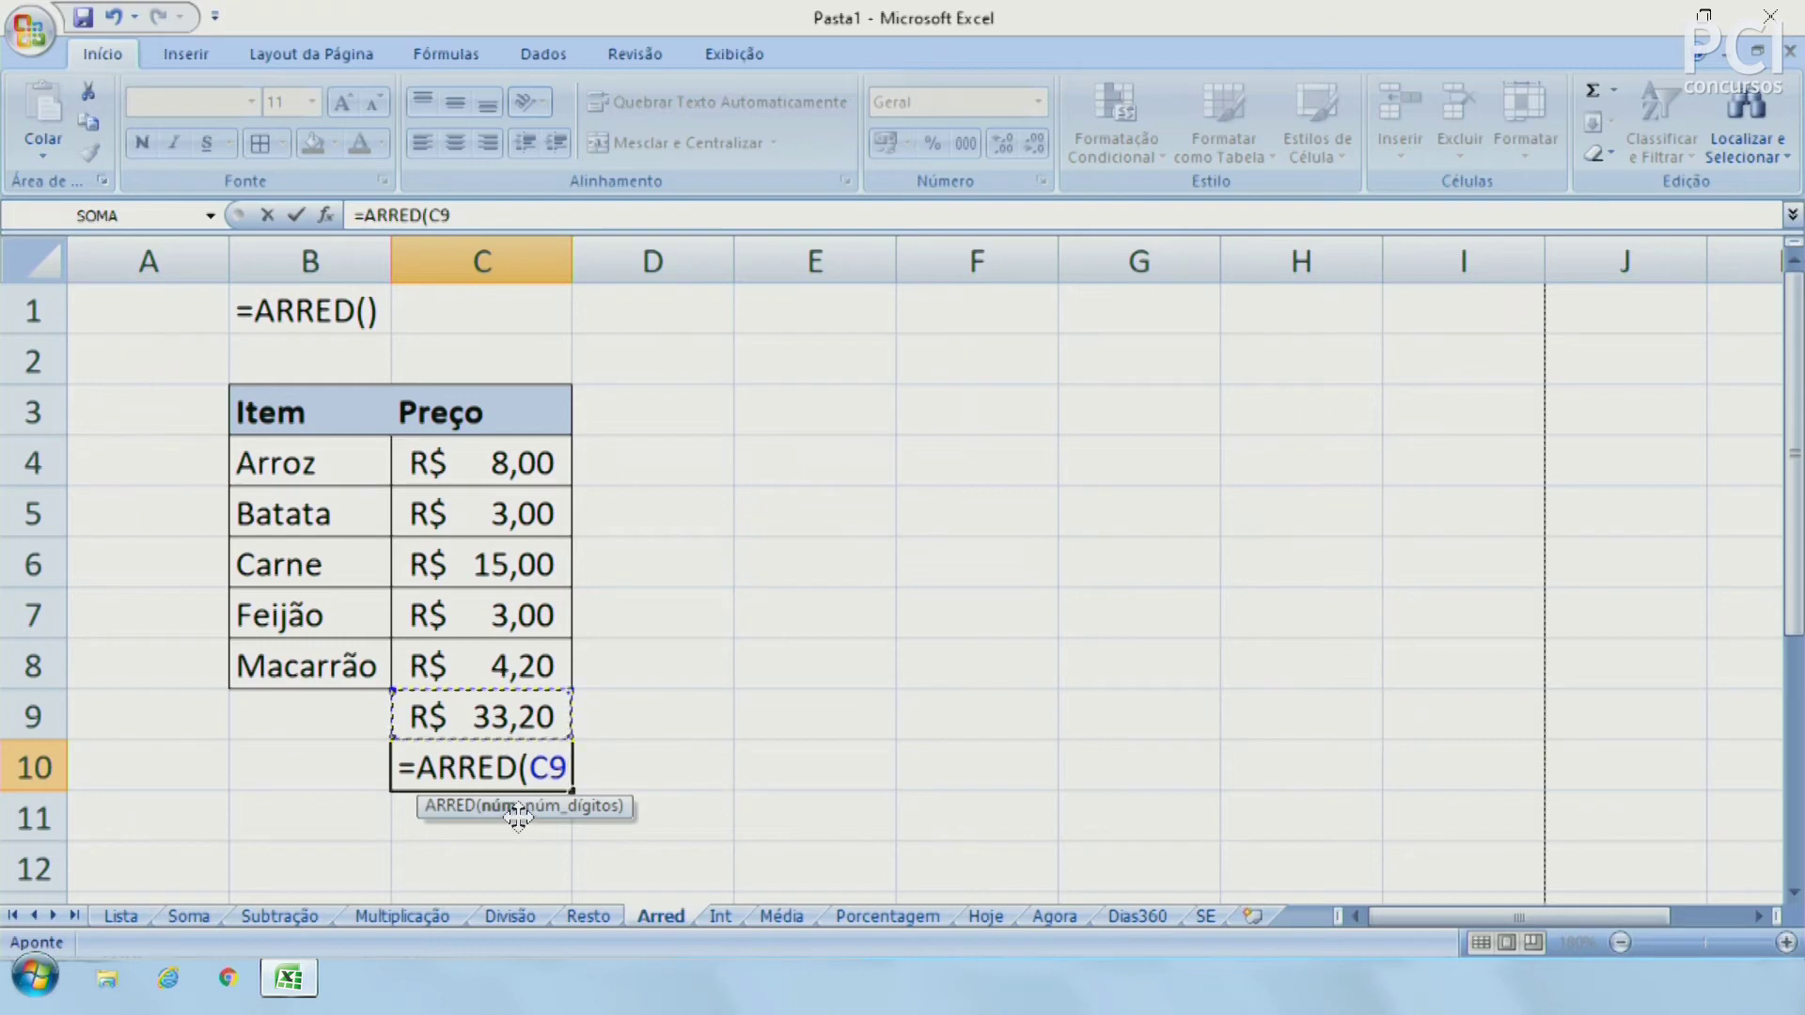
{"action": "type", "text": ";"}
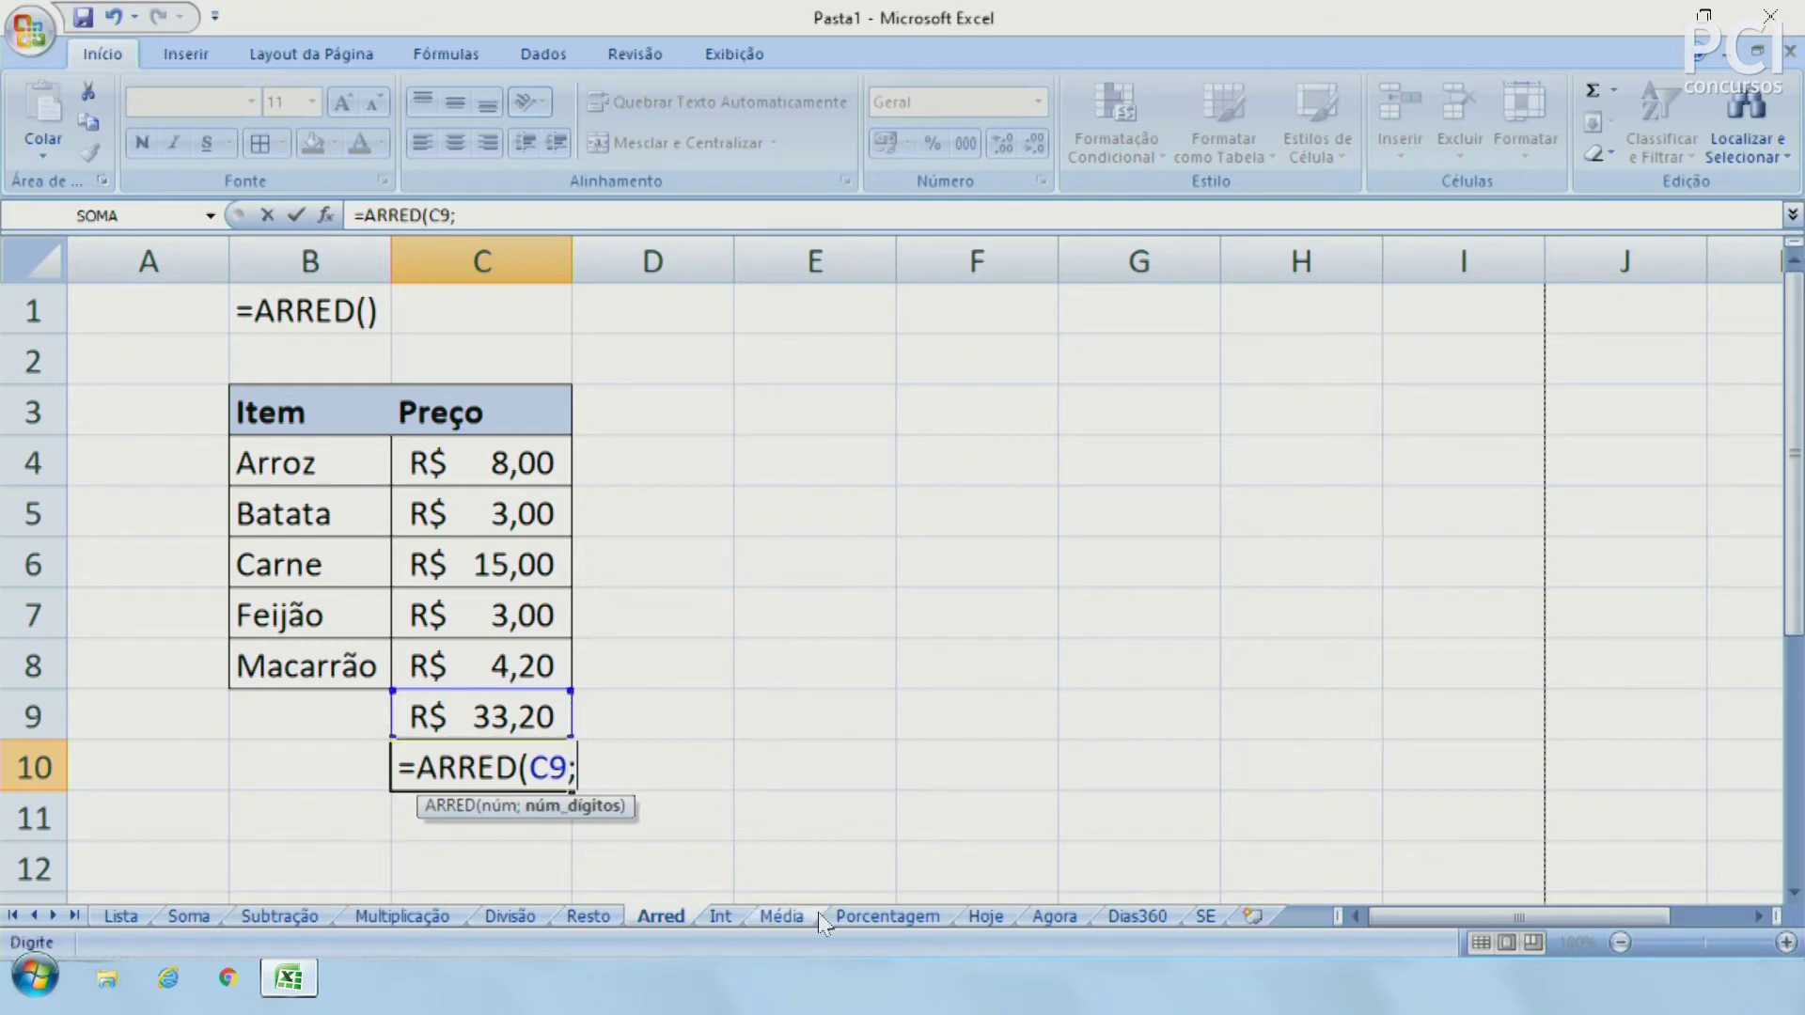
{"action": "type", "text": "0)"}
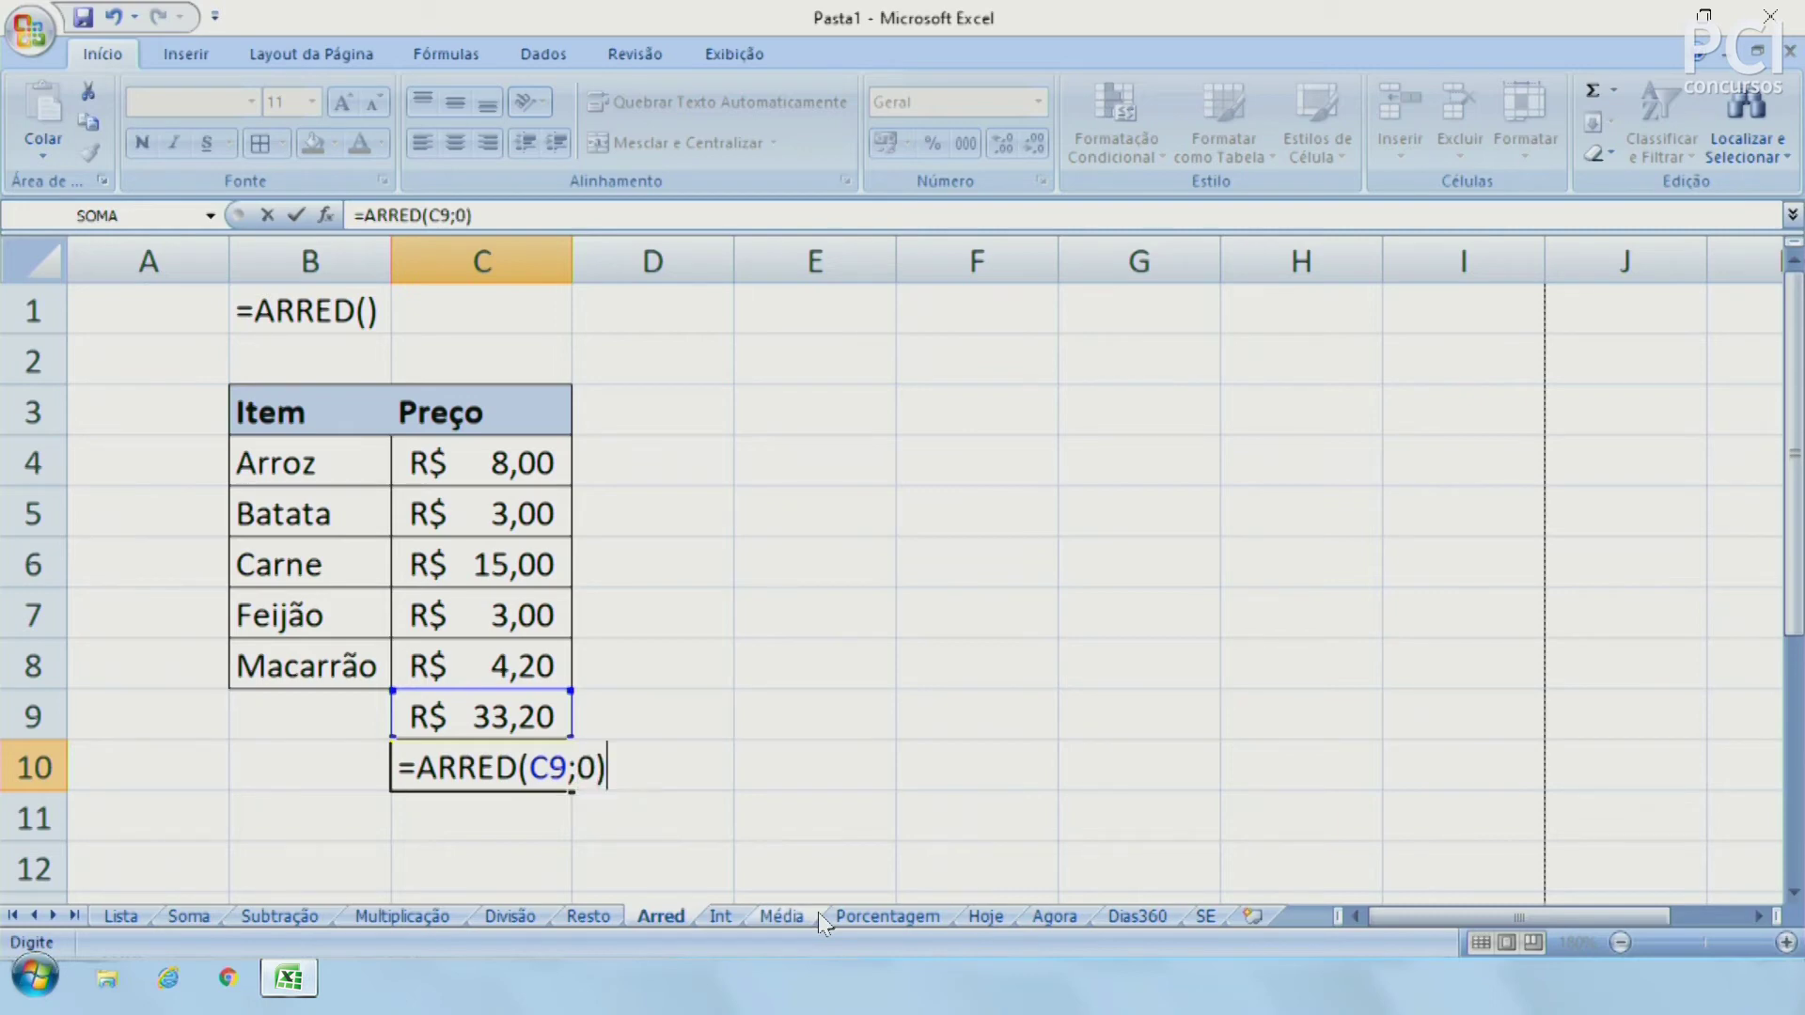
{"action": "key", "text": "Return"}
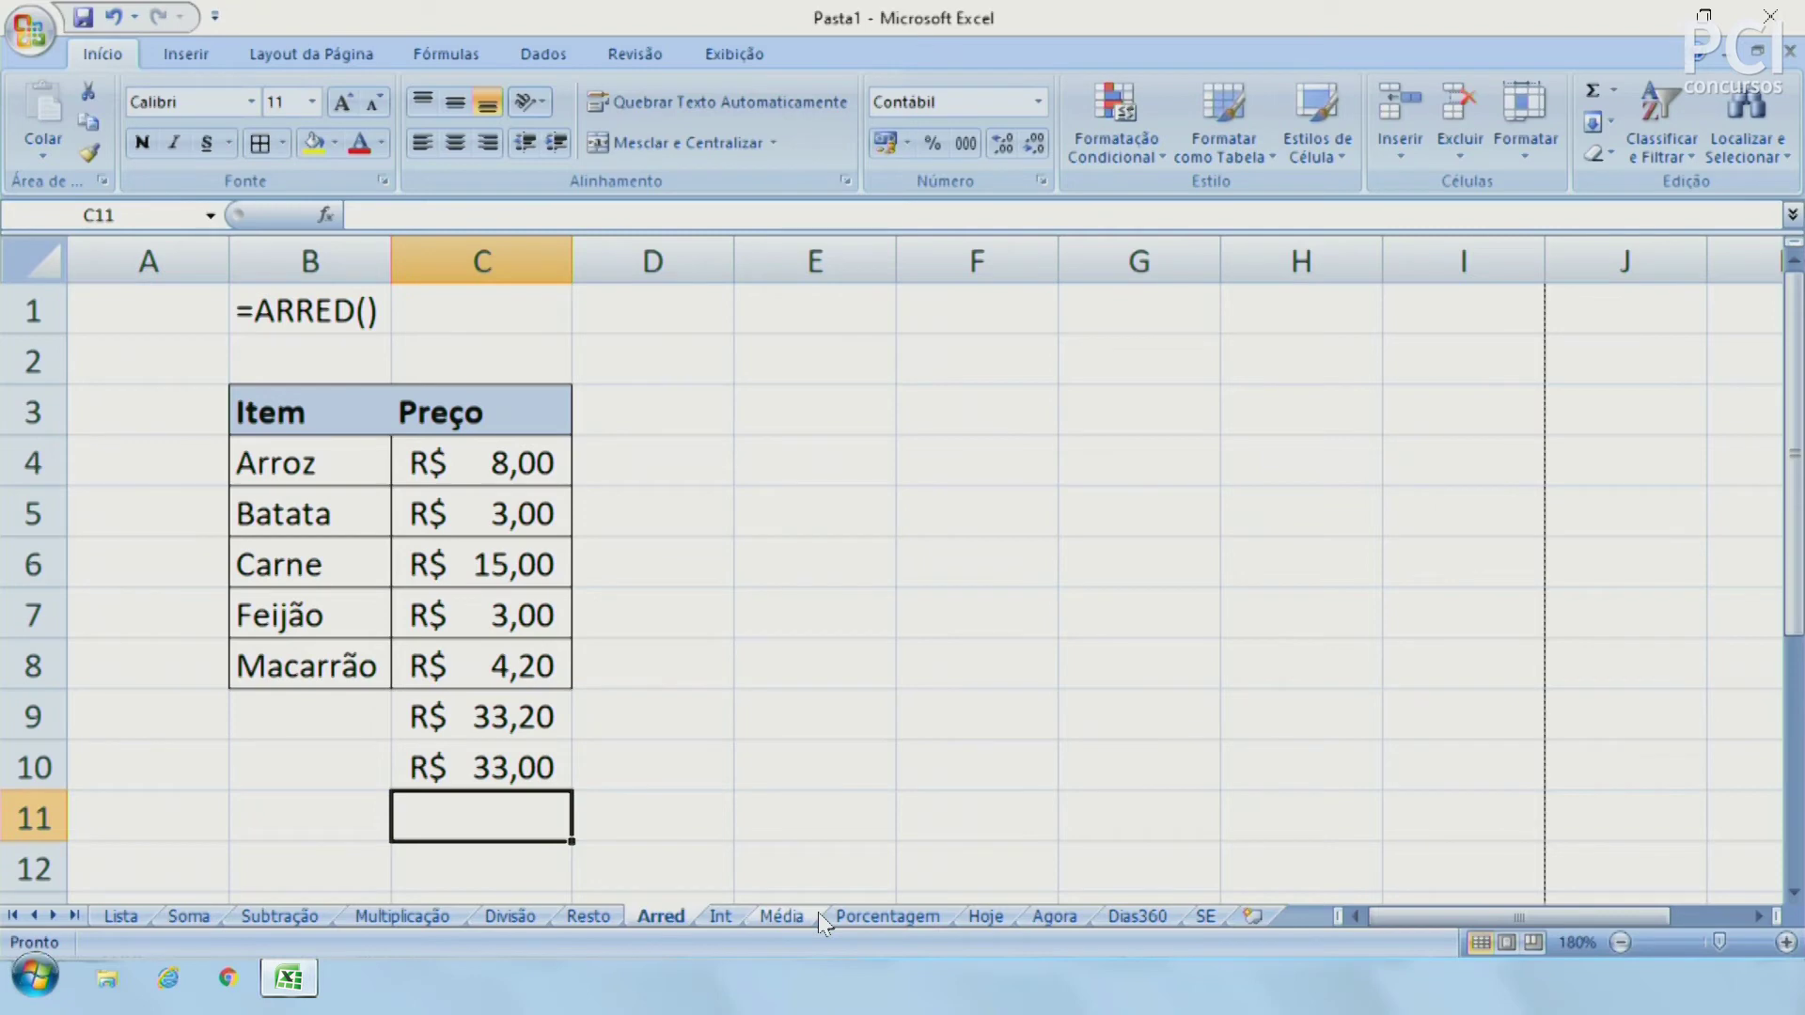
{"action": "left_click", "coordinate": [522, 769]}
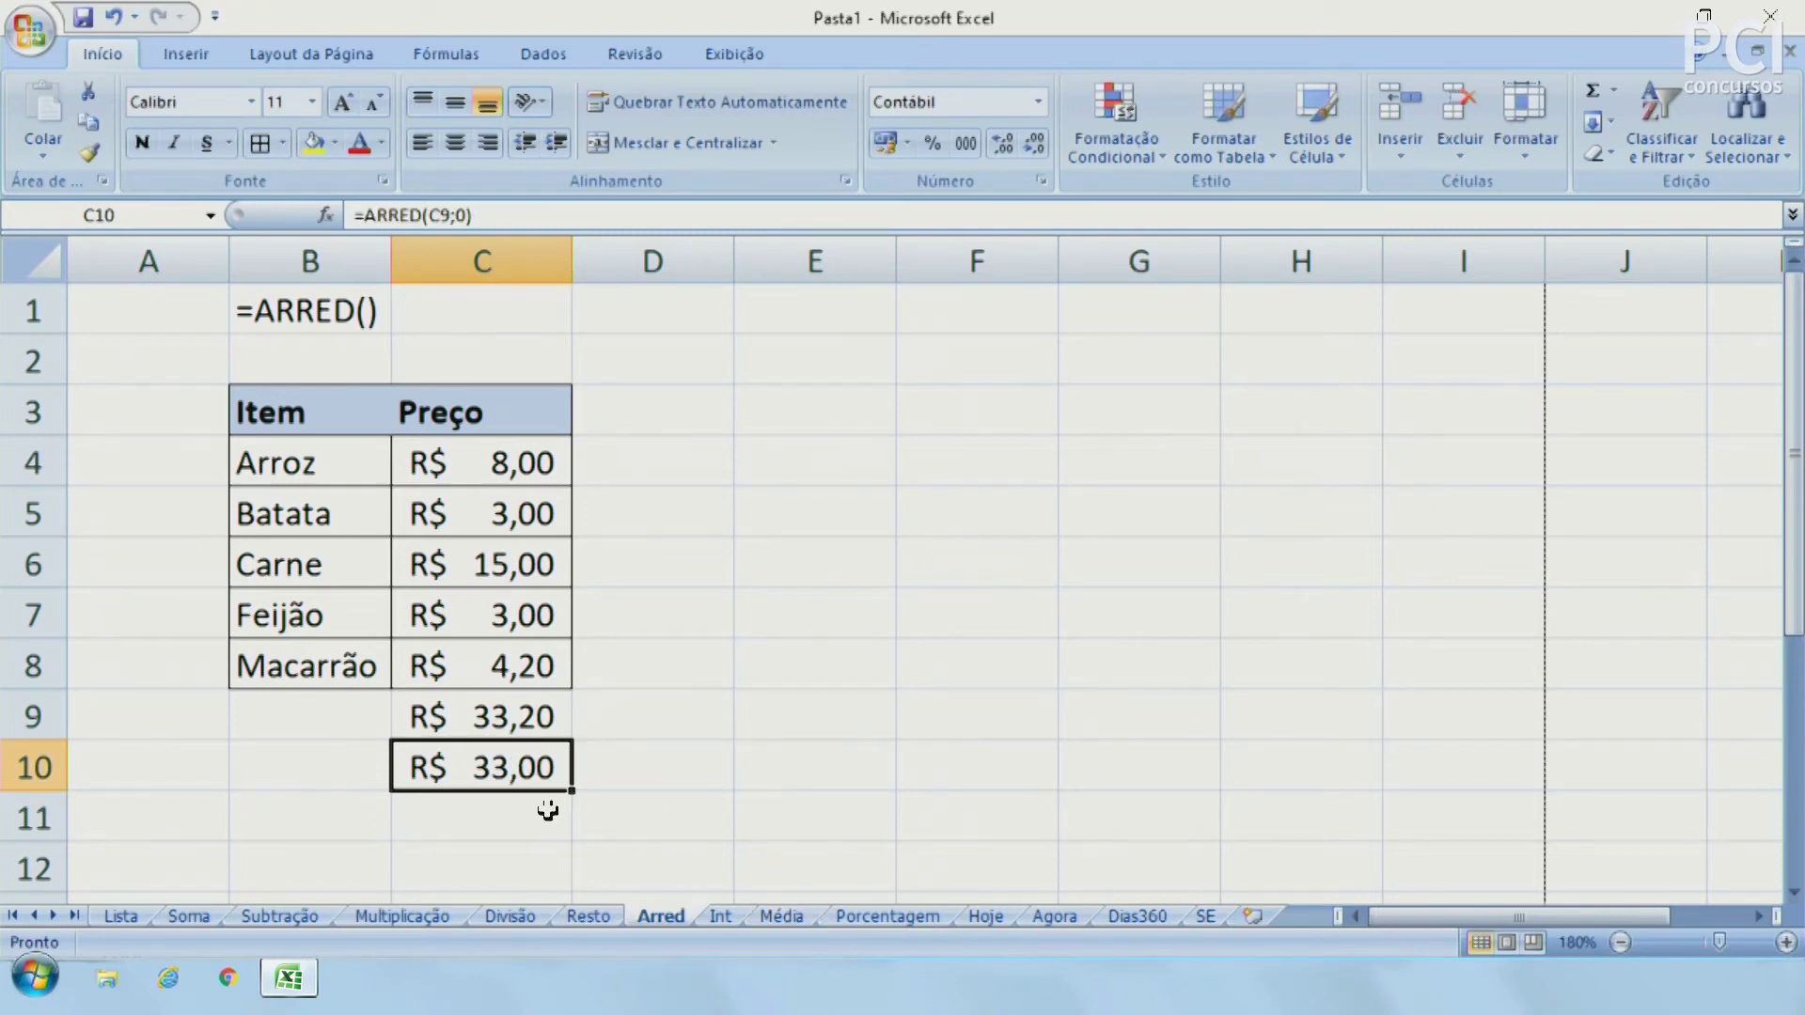
Replace the total in C9 with 33,5 to test how ARRED rounds it
{"action": "left_click", "coordinate": [542, 715]}
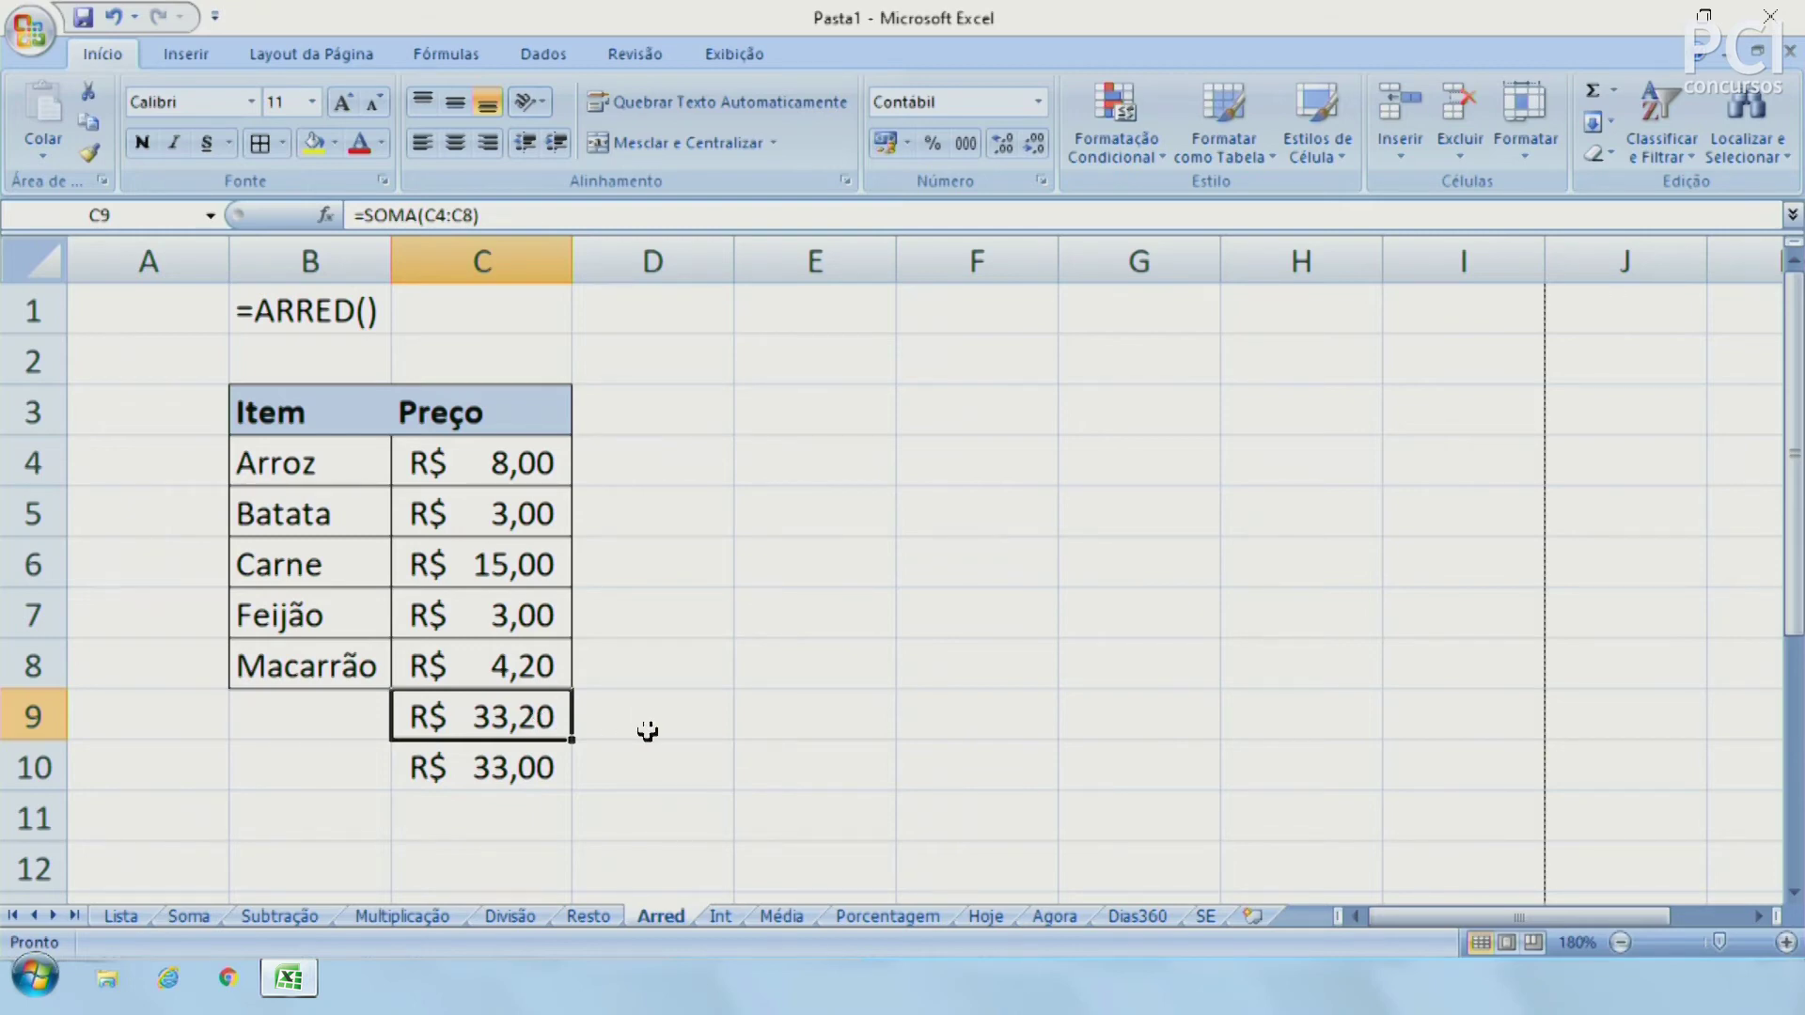
{"action": "type", "text": "33,5"}
{"action": "key", "text": "Return"}
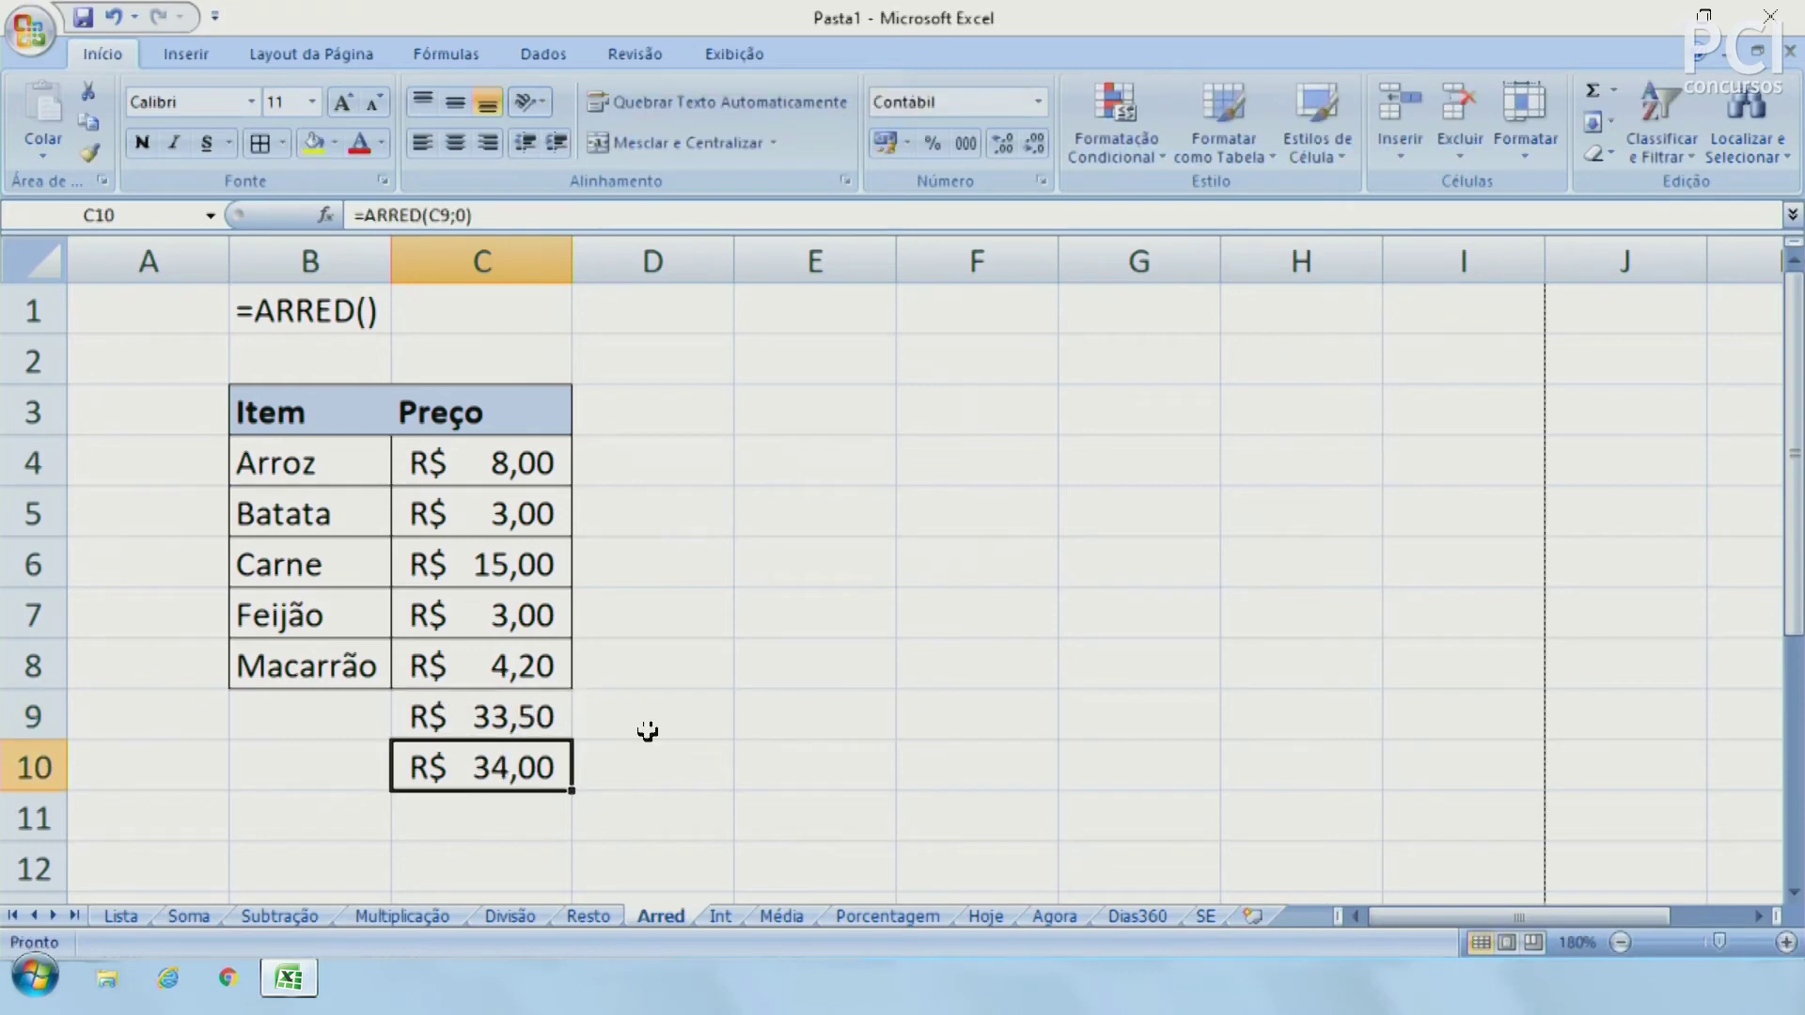
{"action": "key", "text": "Up"}
{"action": "key", "text": "Down"}
Set C9 to 33,49 and check the rounded value in C10
{"action": "left_click", "coordinate": [523, 717]}
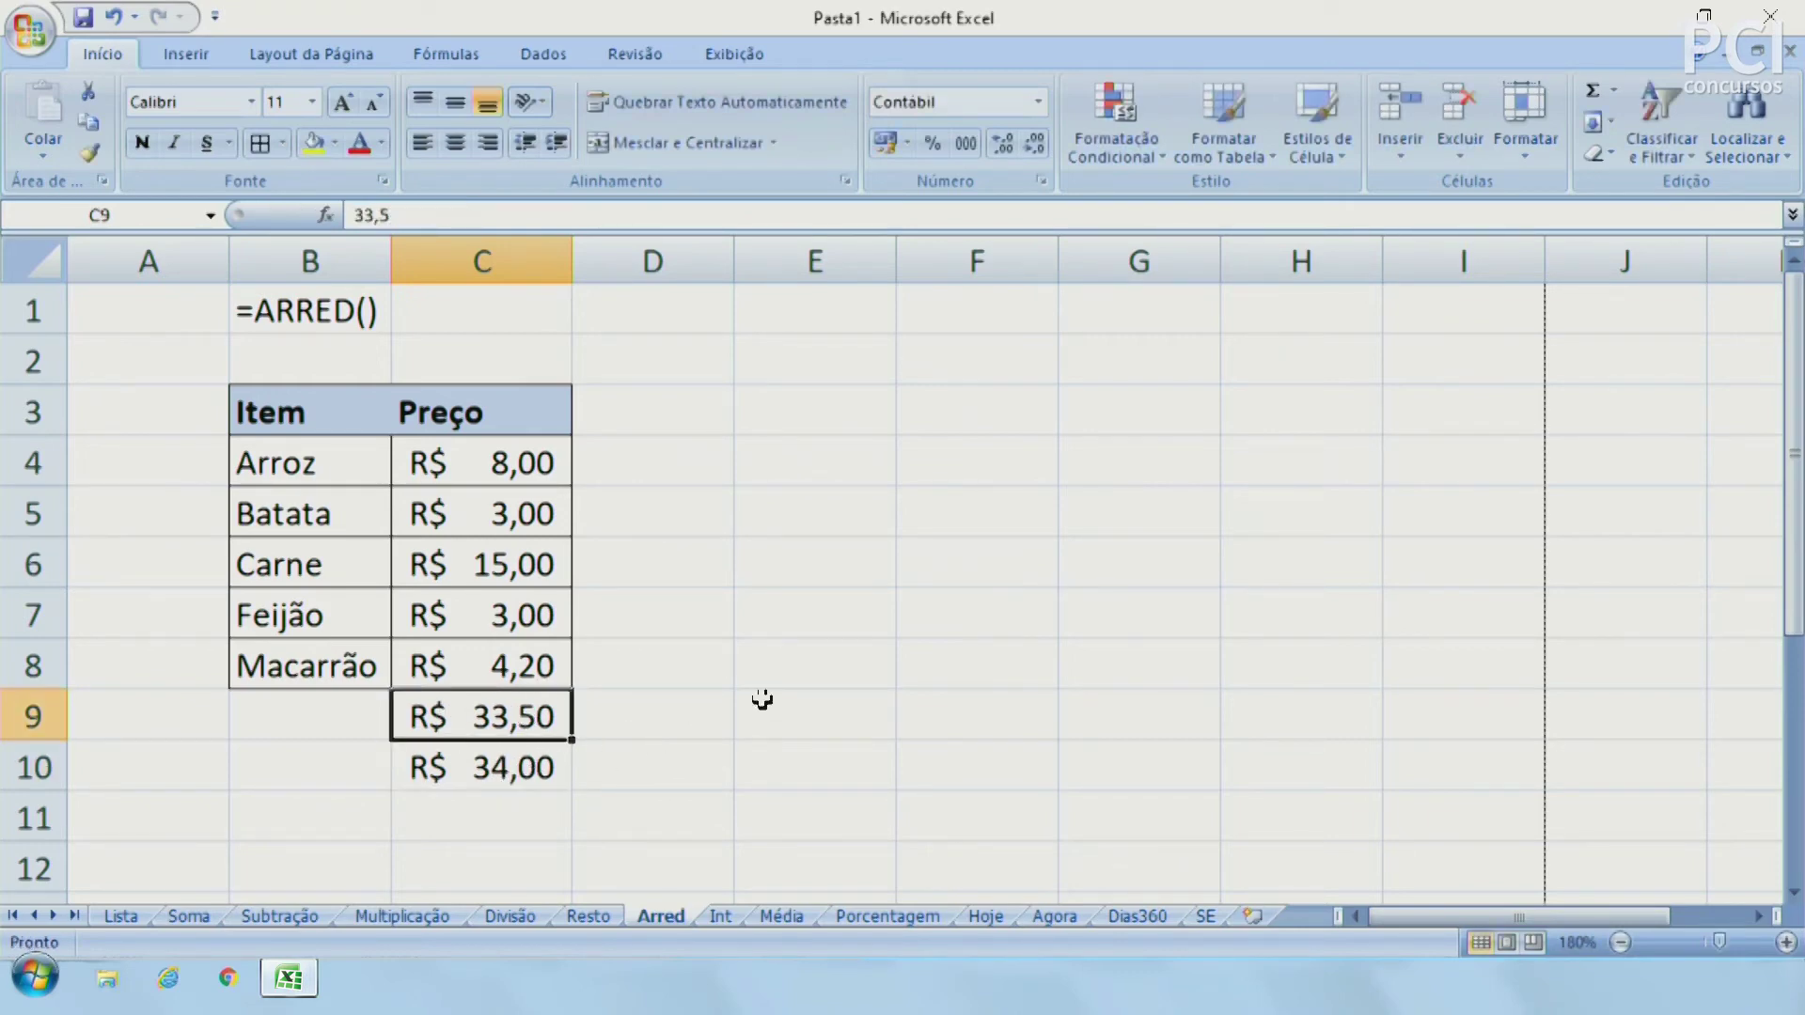
{"action": "type", "text": "33,49"}
{"action": "key", "text": "Return"}
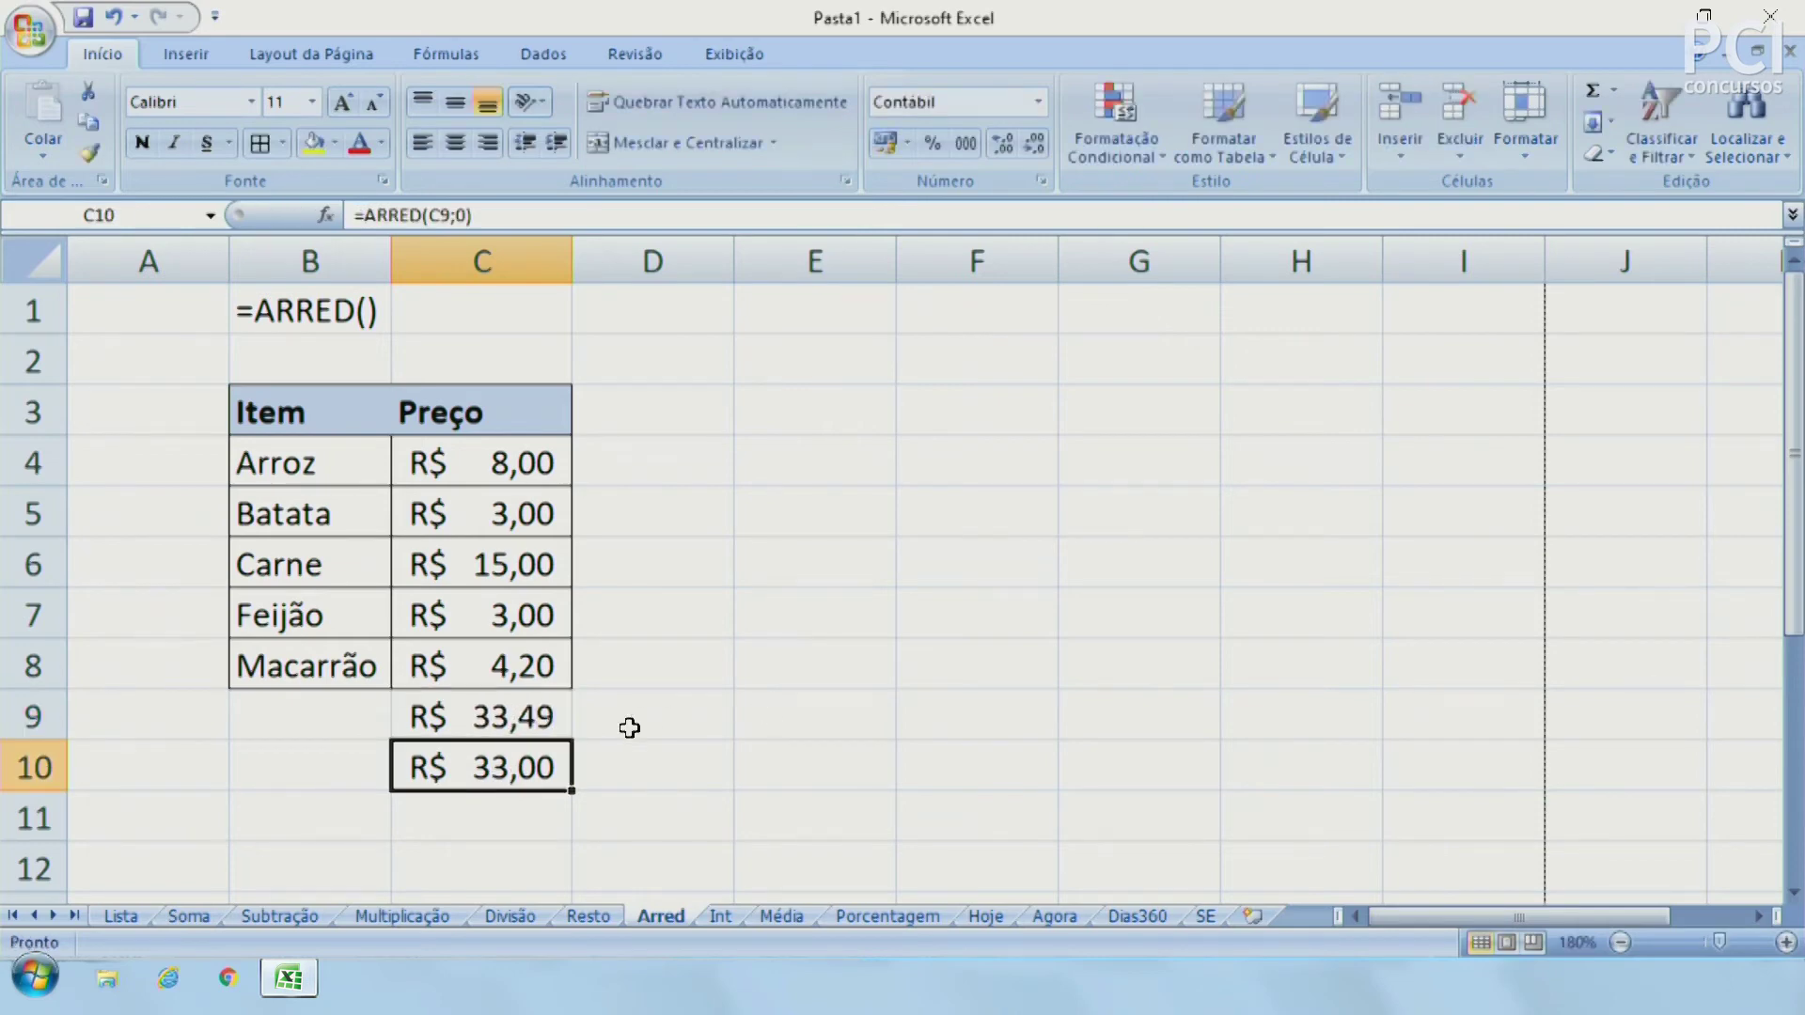
{"action": "left_click", "coordinate": [544, 718]}
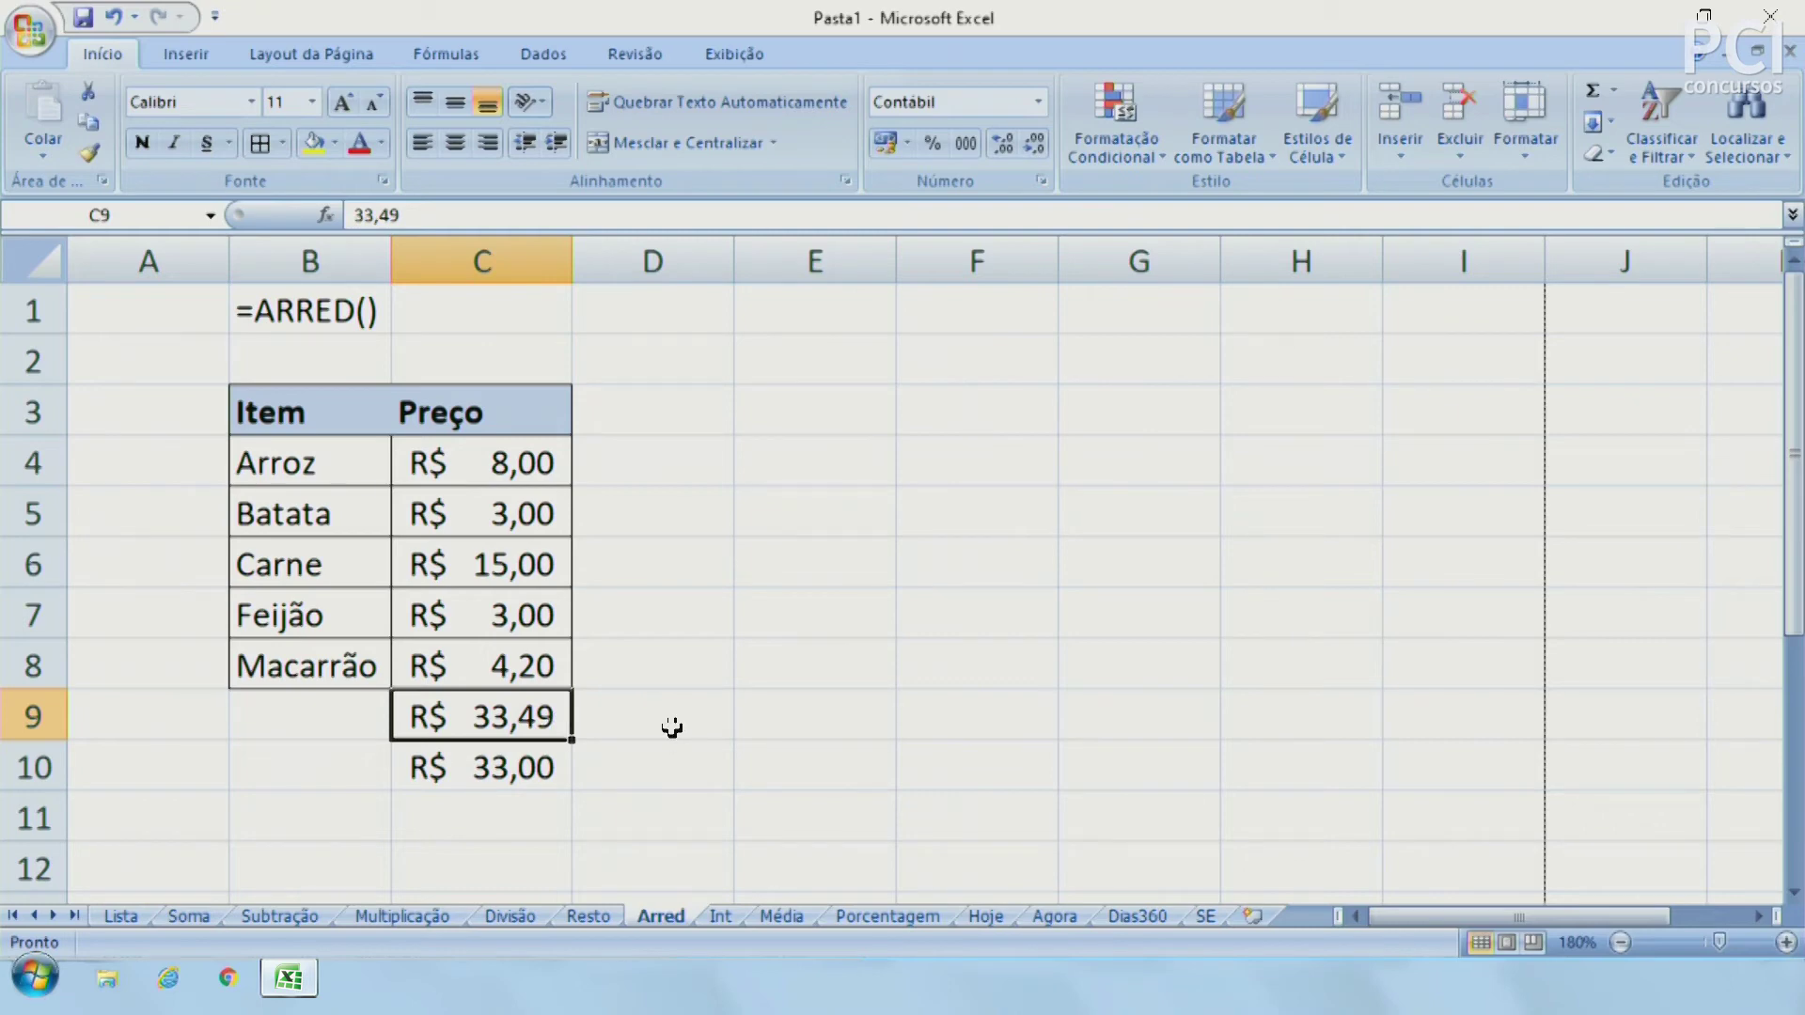
{"action": "left_click", "coordinate": [503, 766]}
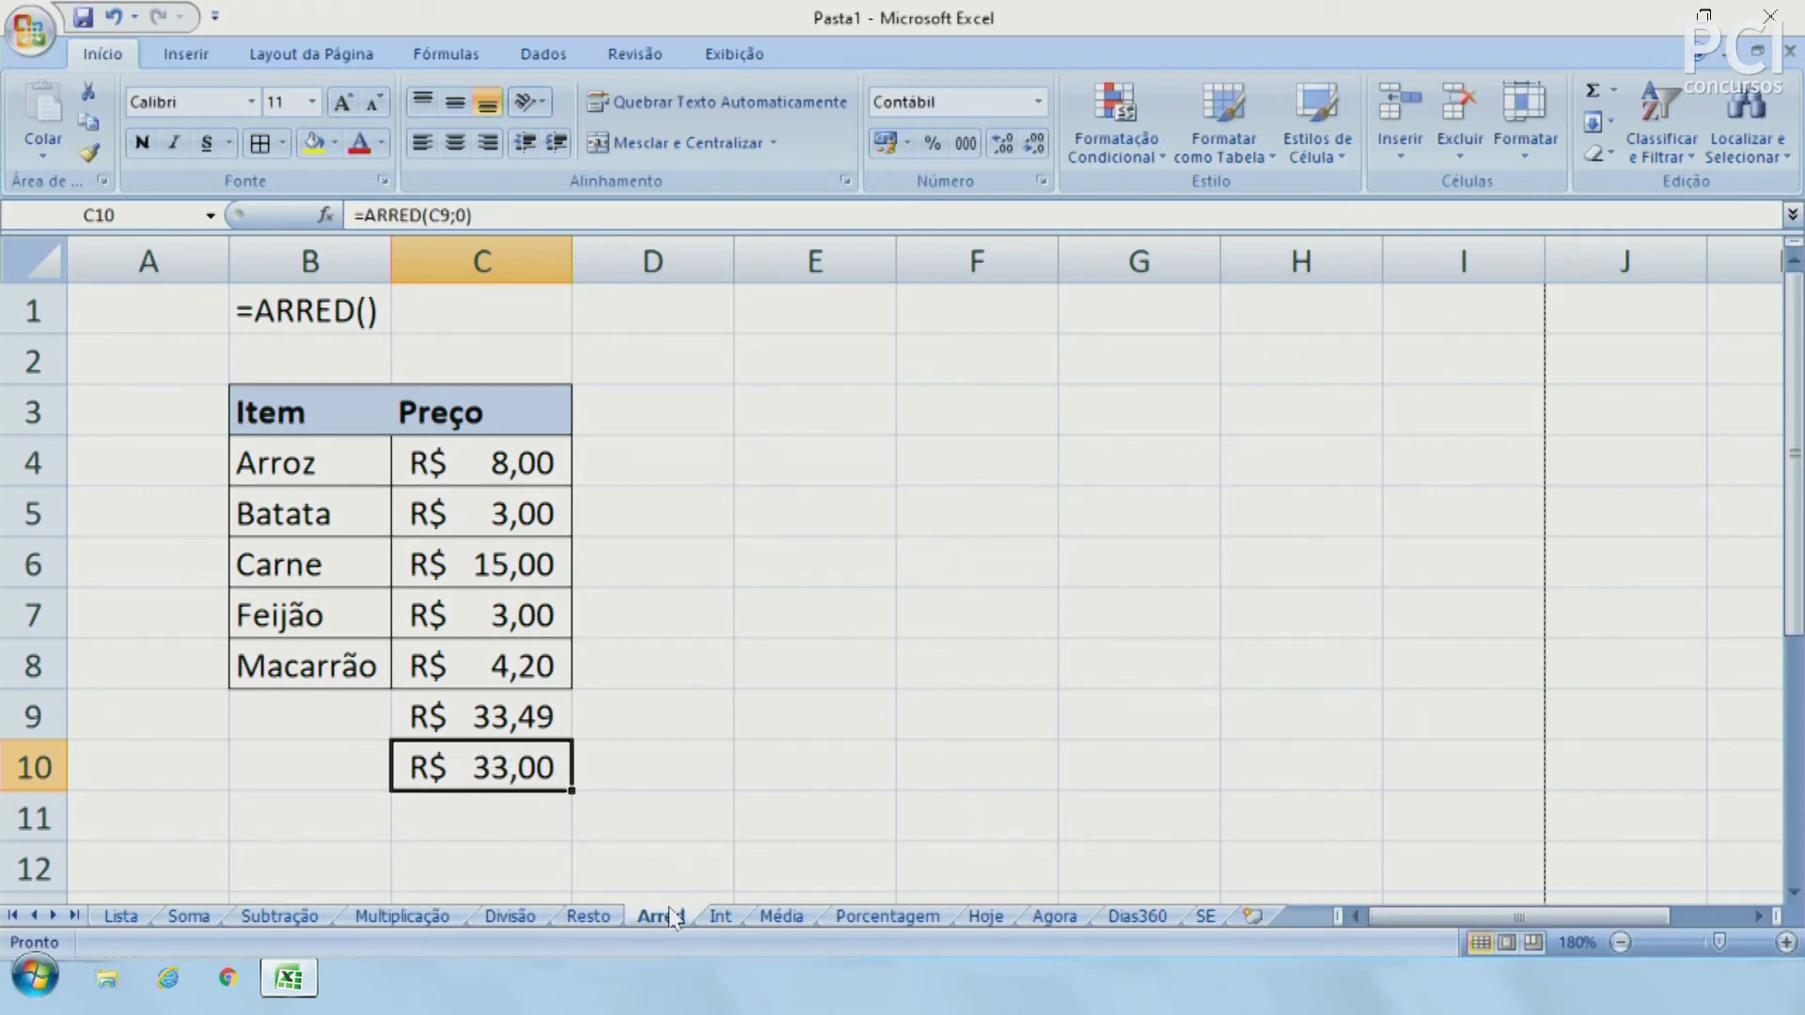
Open the Int sheet and total the prices C3:C7 in C8 with AutoSum
{"action": "left_click", "coordinate": [718, 914]}
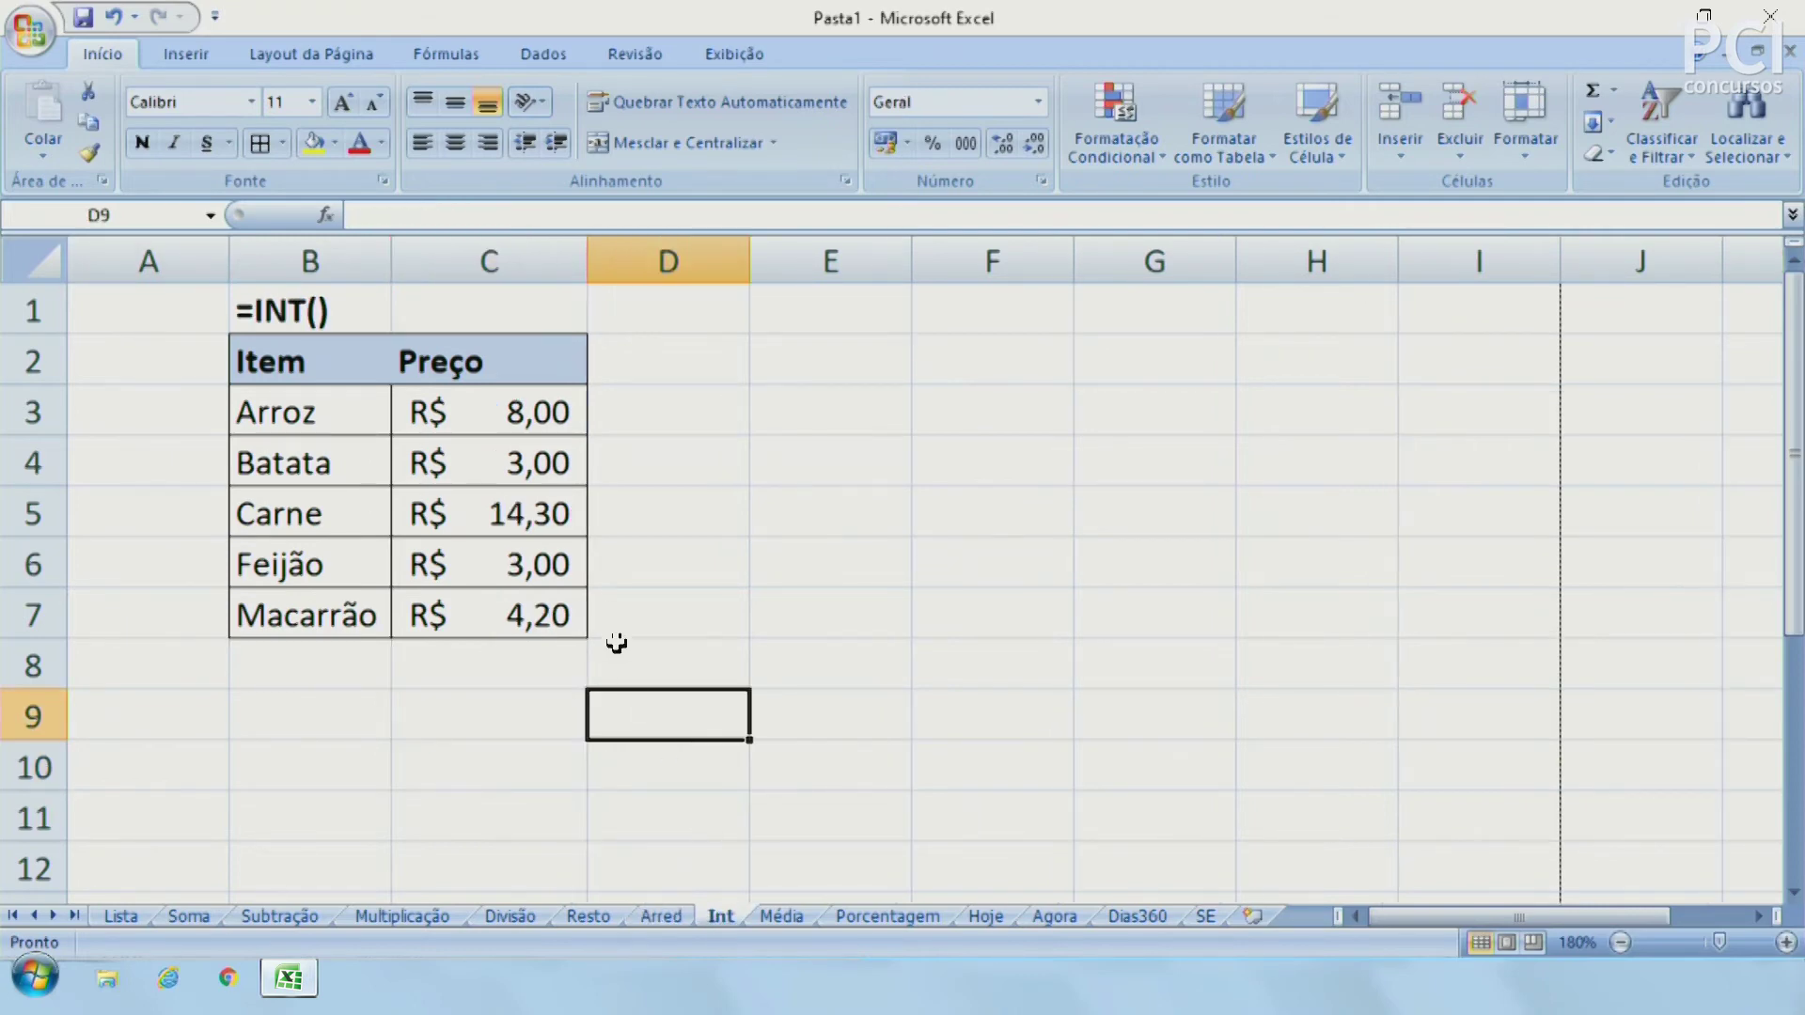
{"action": "left_click_drag", "start_coordinate": [539, 431], "coordinate": [524, 611]}
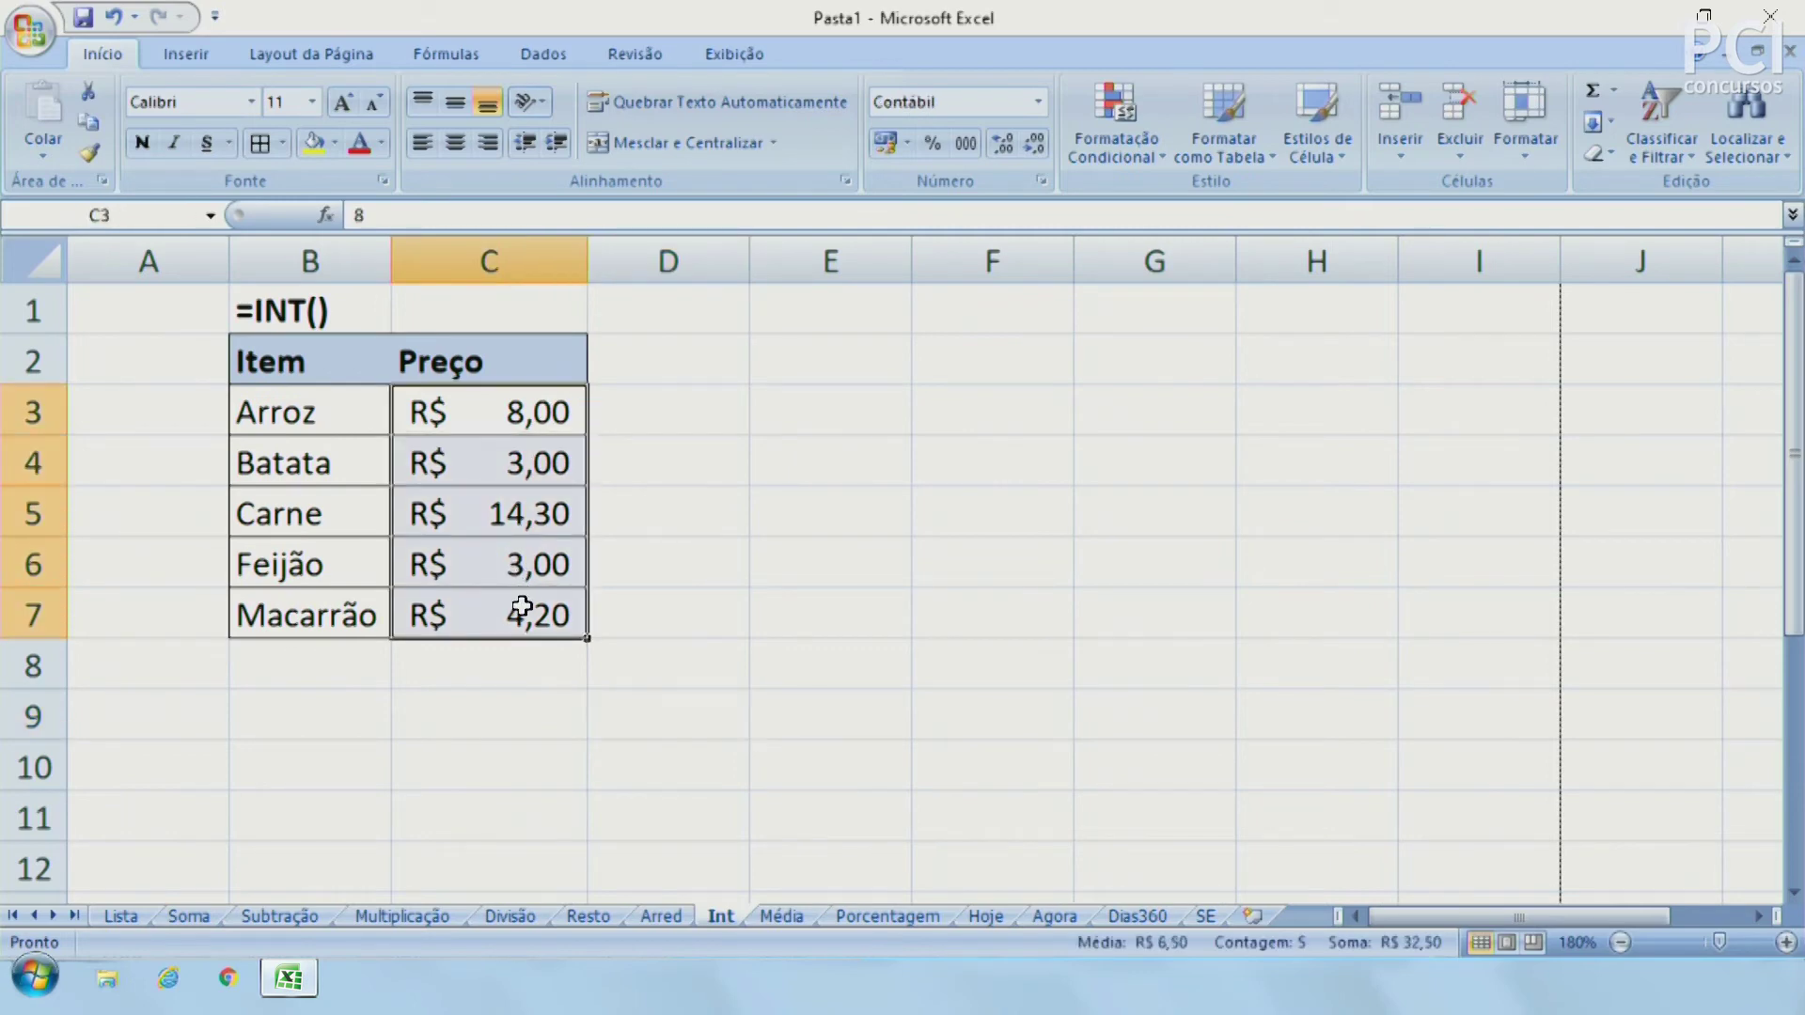
{"action": "left_click", "coordinate": [1592, 90]}
{"action": "left_click", "coordinate": [1150, 658]}
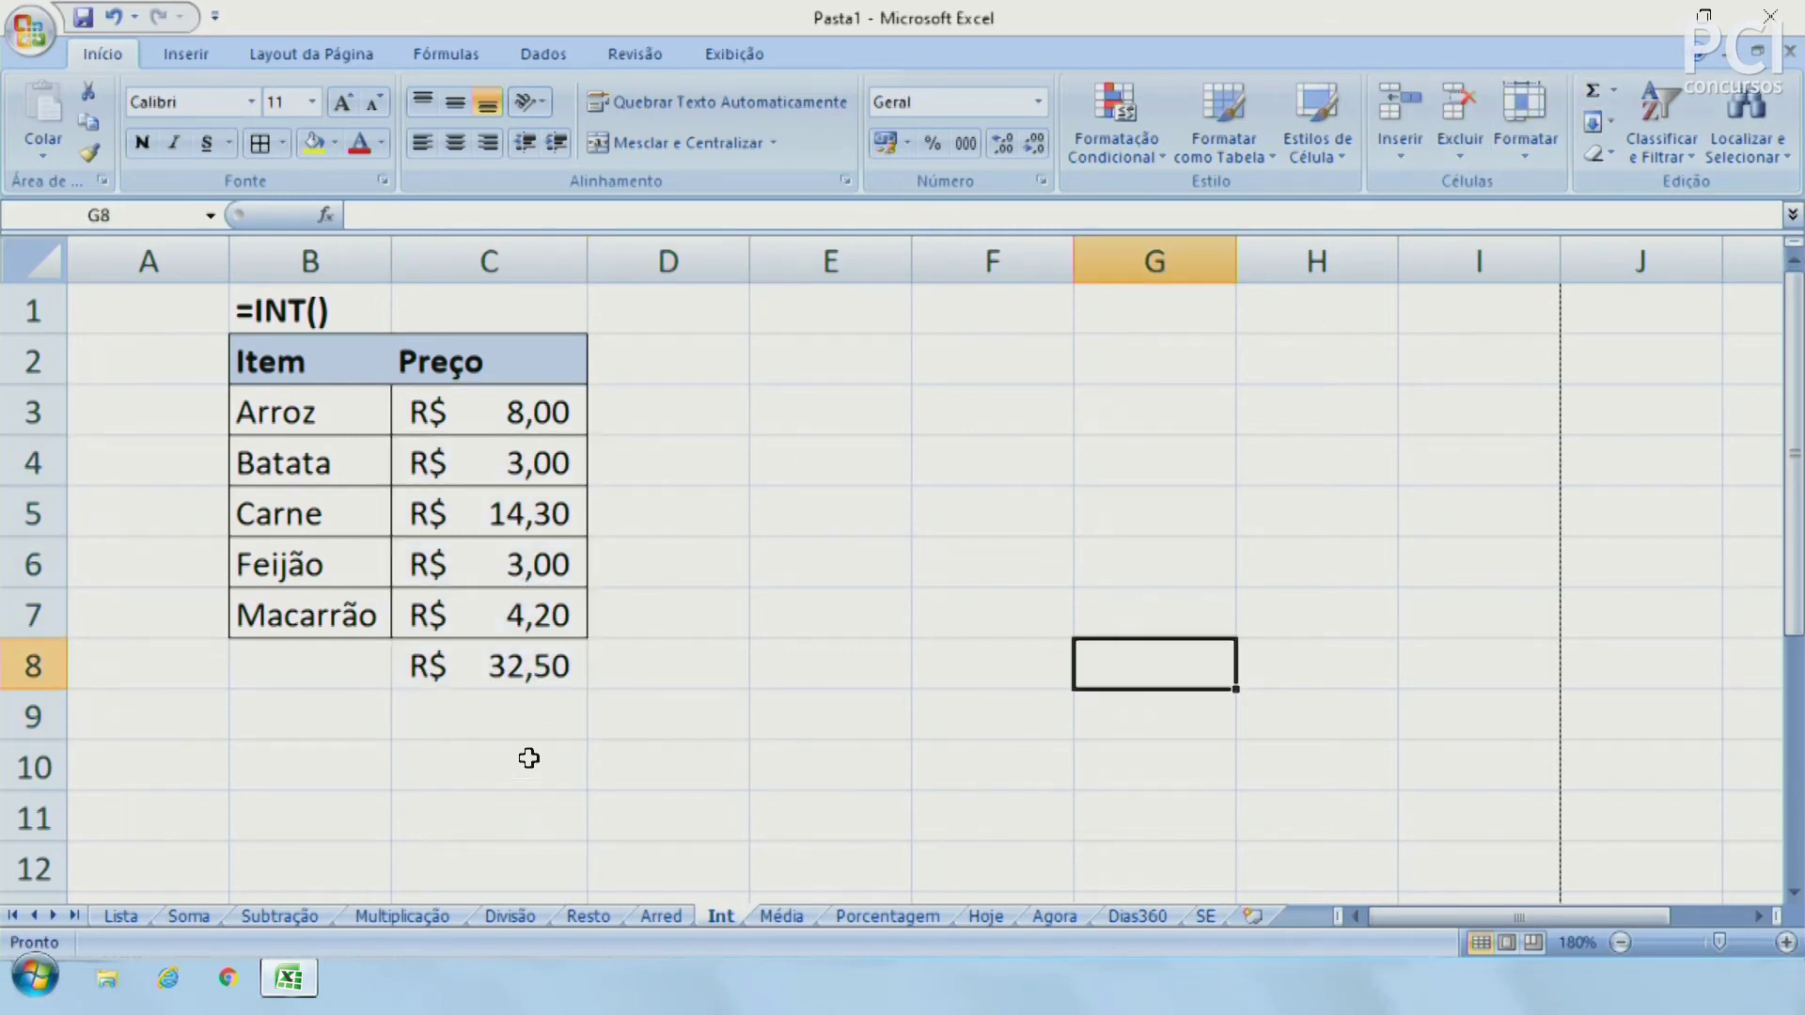
Enter =INT(C8) in C9 to get the integer part of the price total
{"action": "left_click", "coordinate": [482, 709]}
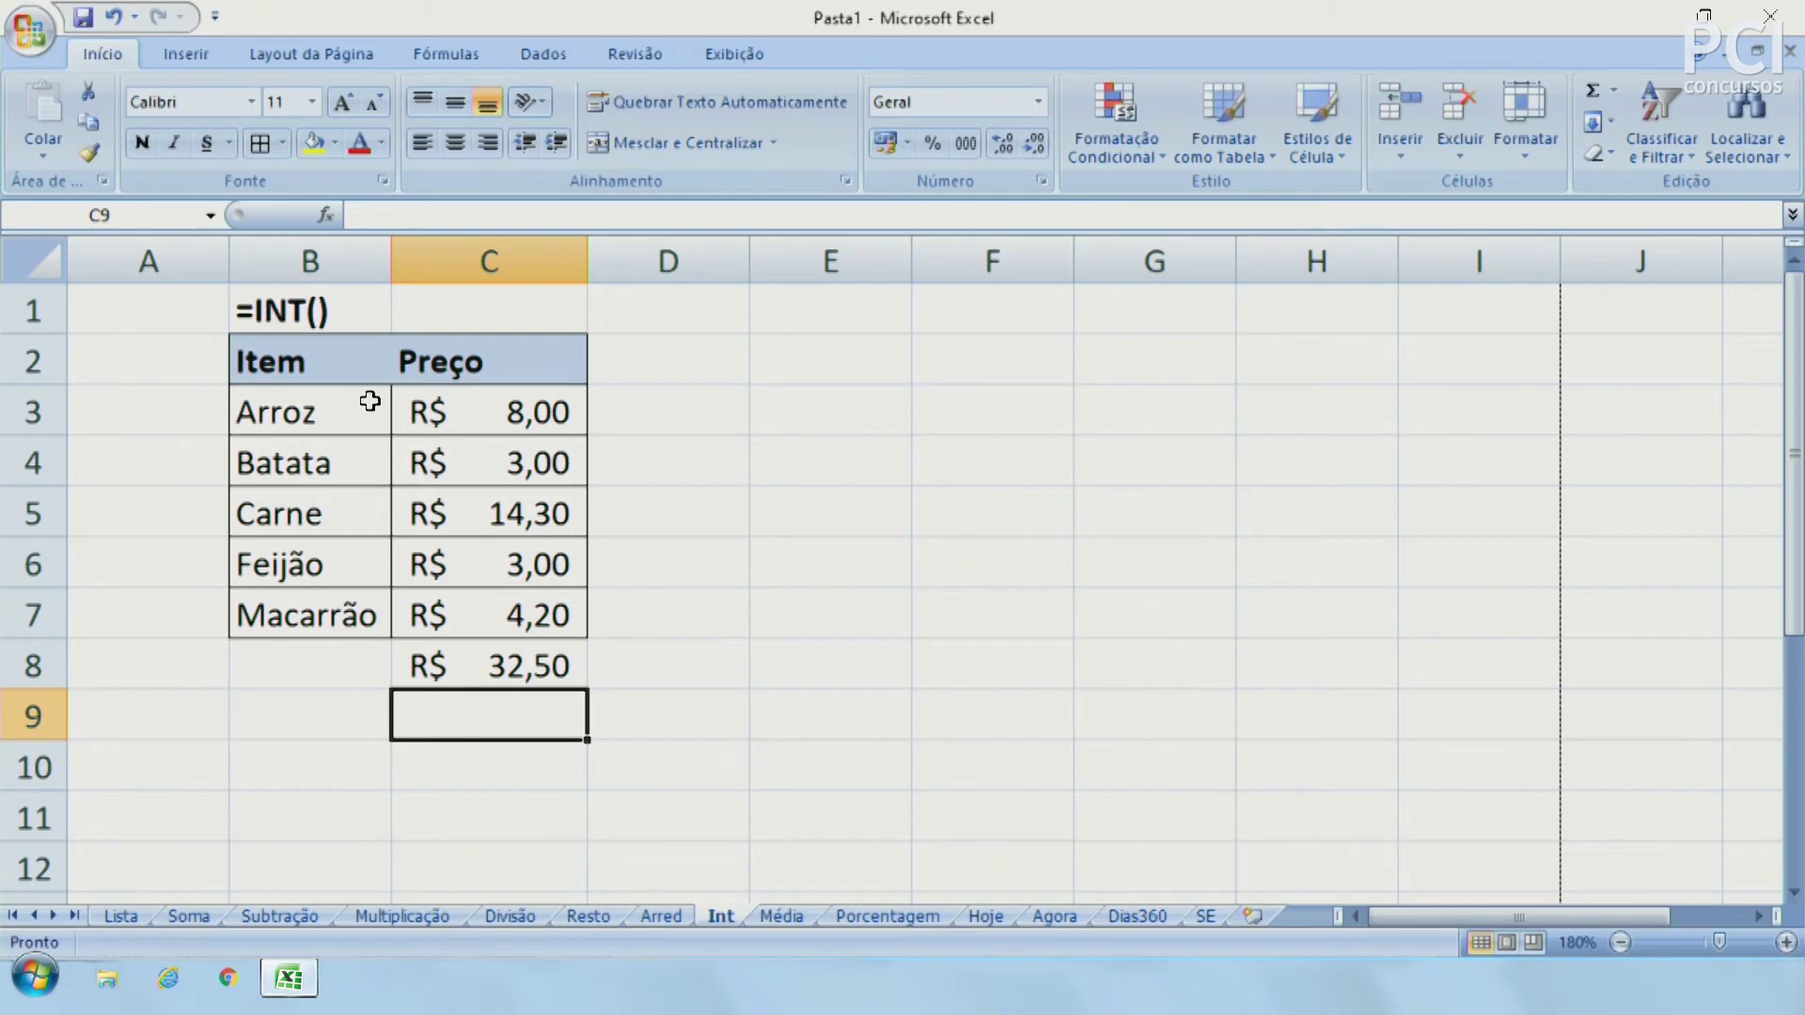
{"action": "type", "text": "=int"}
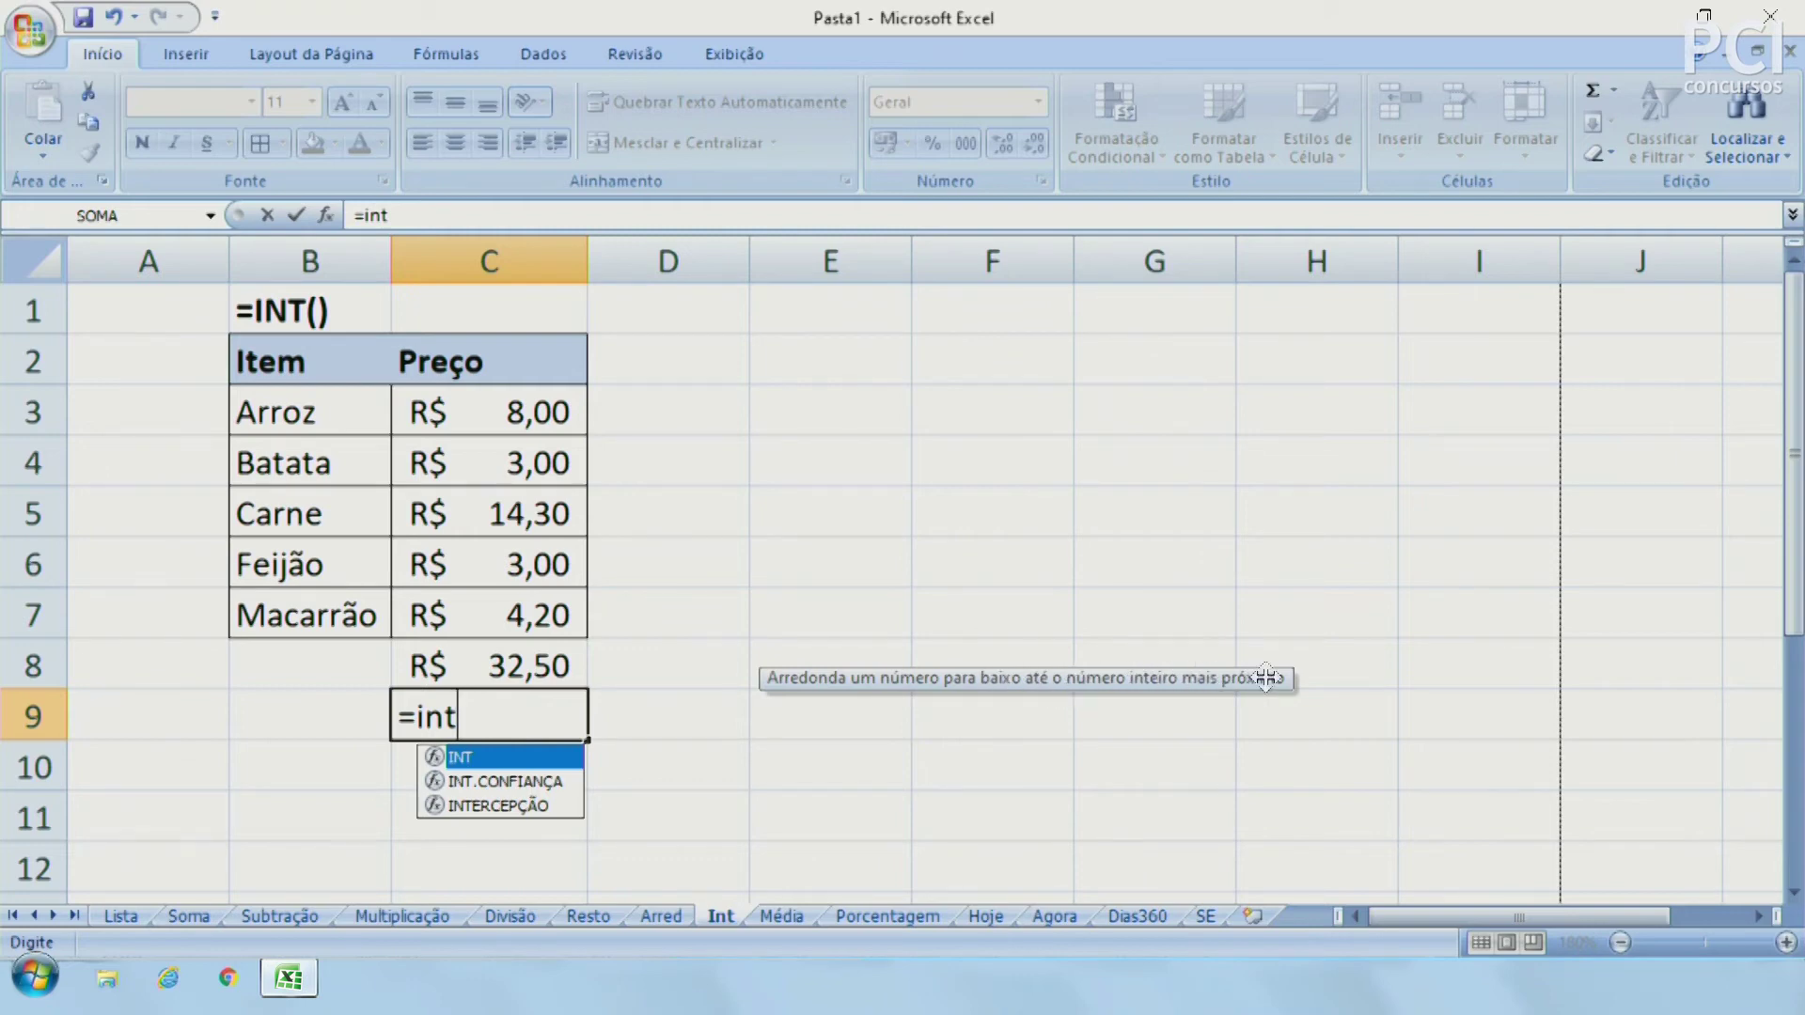
{"action": "double_click", "coordinate": [490, 760]}
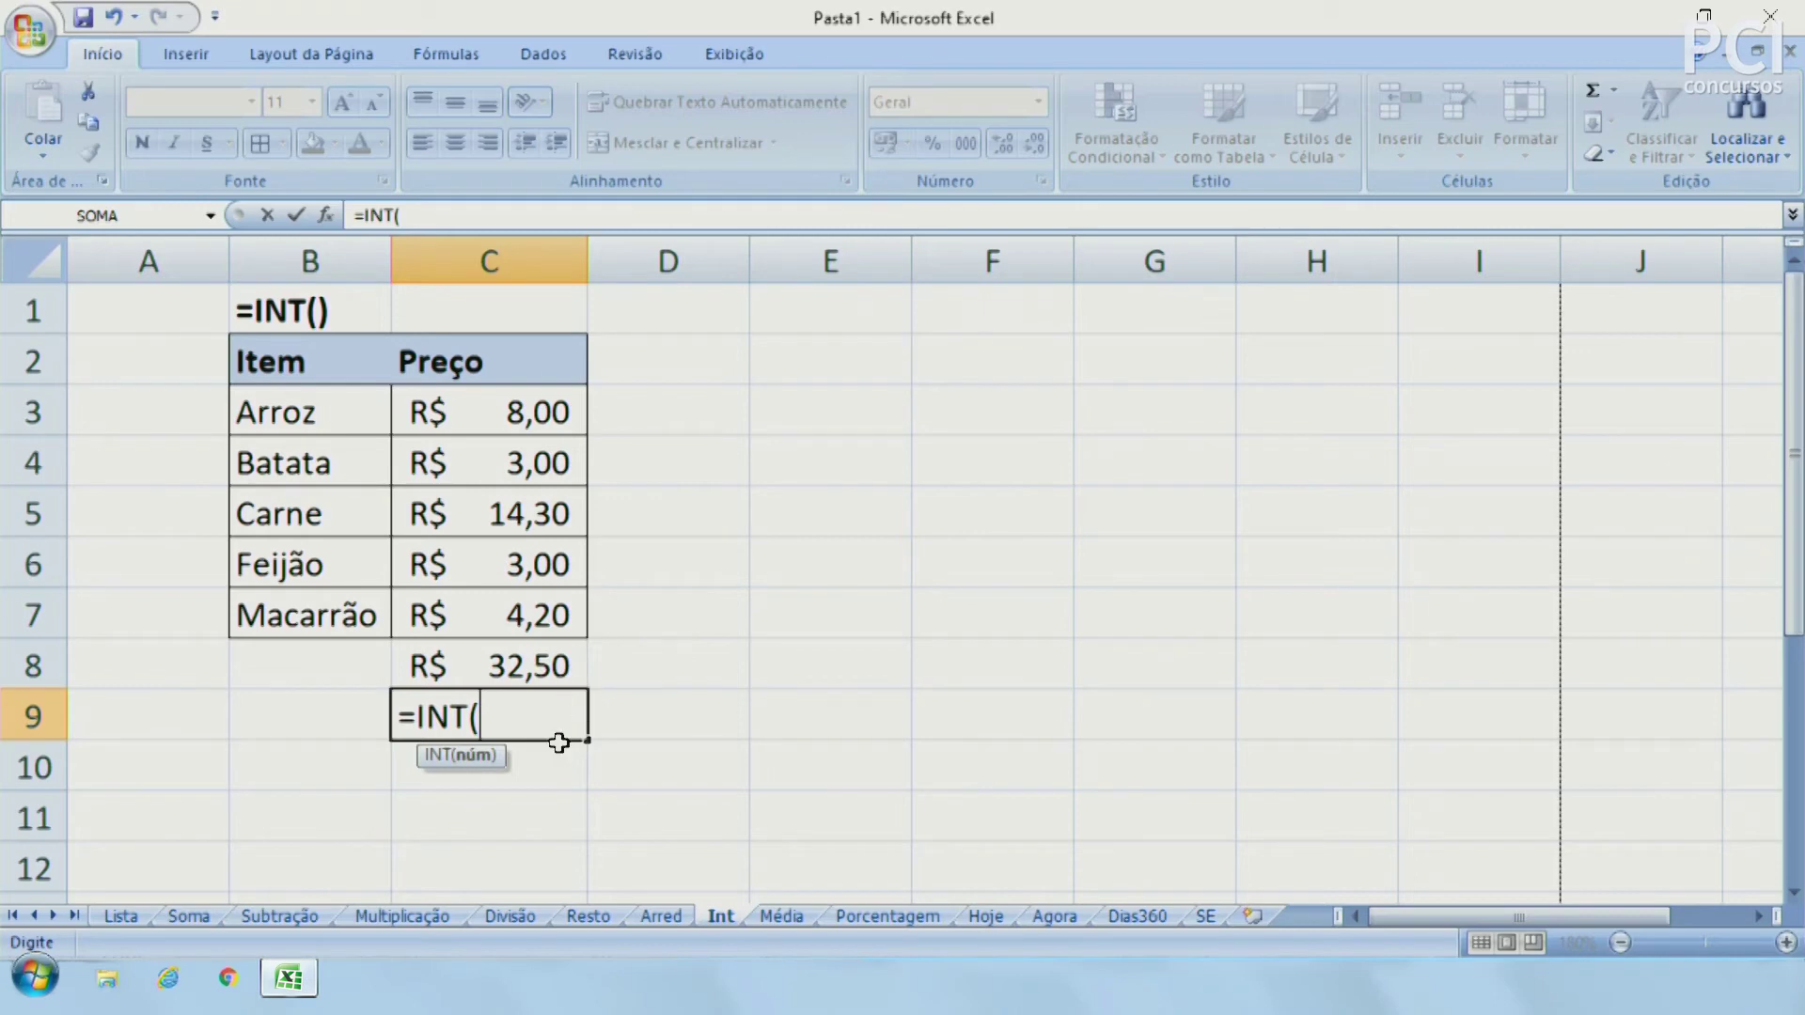
{"action": "left_click", "coordinate": [545, 715]}
{"action": "left_click", "coordinate": [569, 664]}
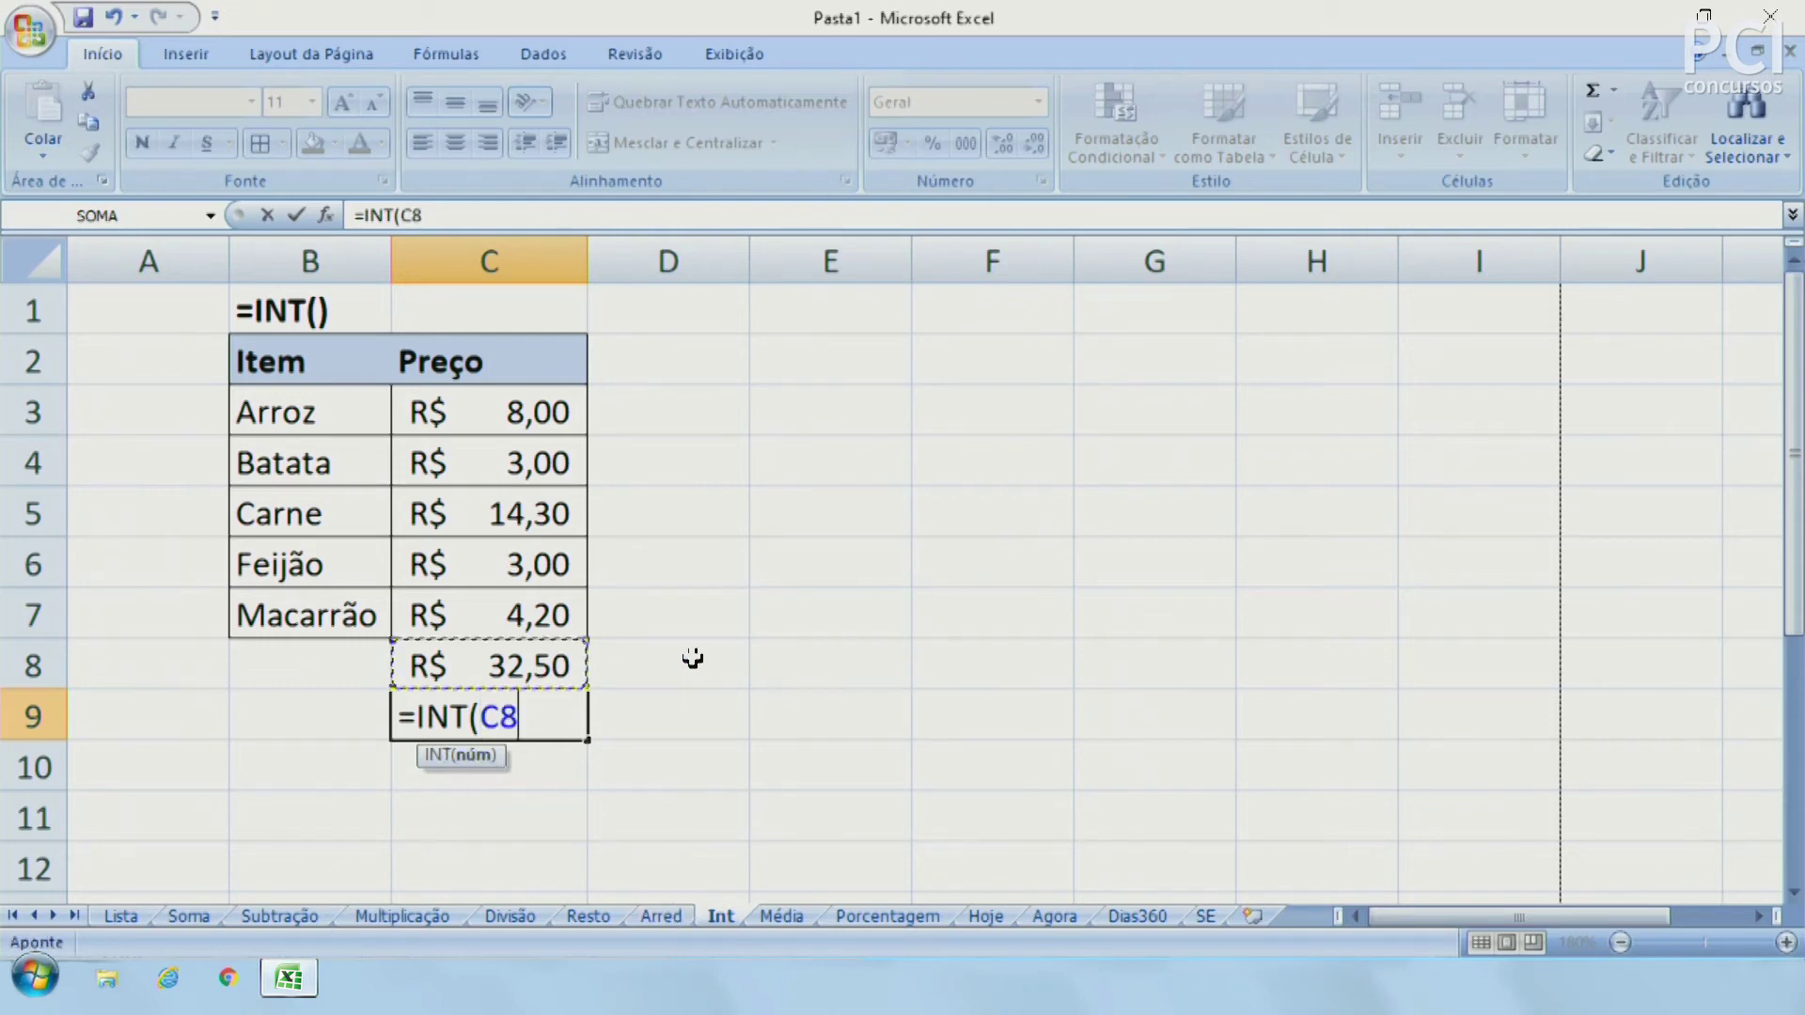
{"action": "type", "text": ")"}
{"action": "key", "text": "Return"}
{"action": "left_click", "coordinate": [523, 717]}
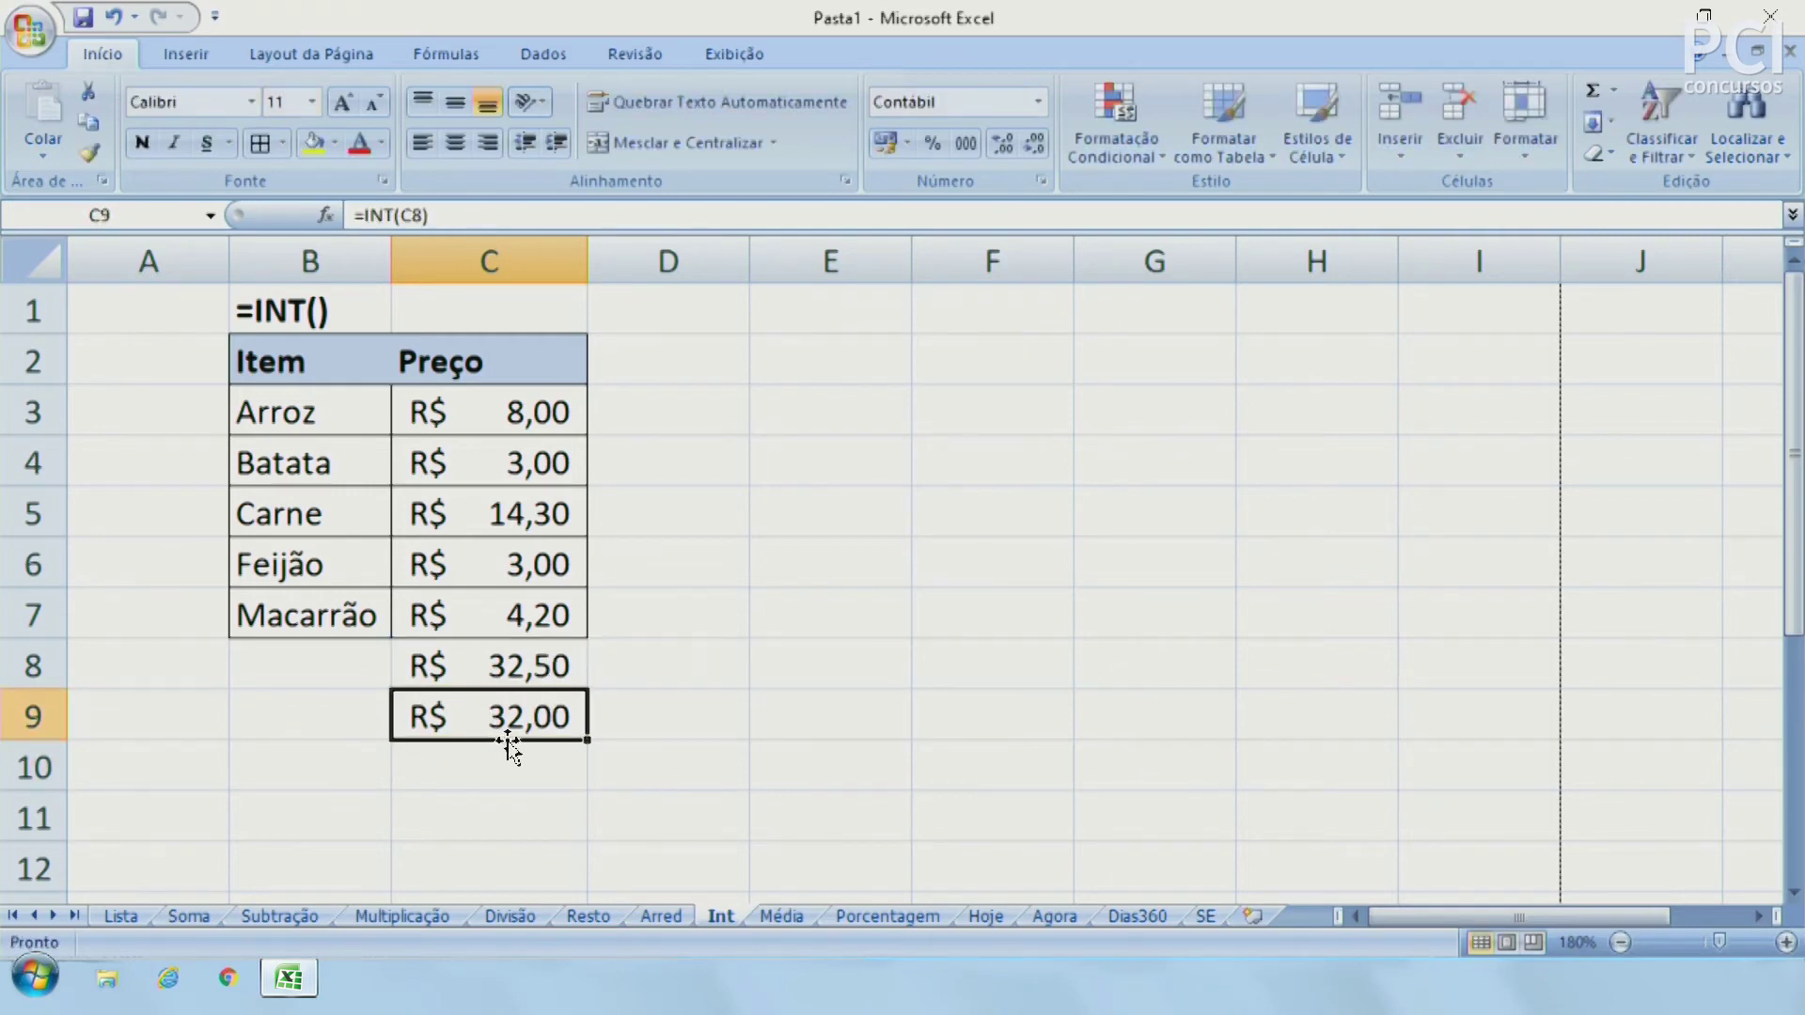
Replace the total in C8 with 32,99 to test the INT result
{"action": "left_click", "coordinate": [551, 670]}
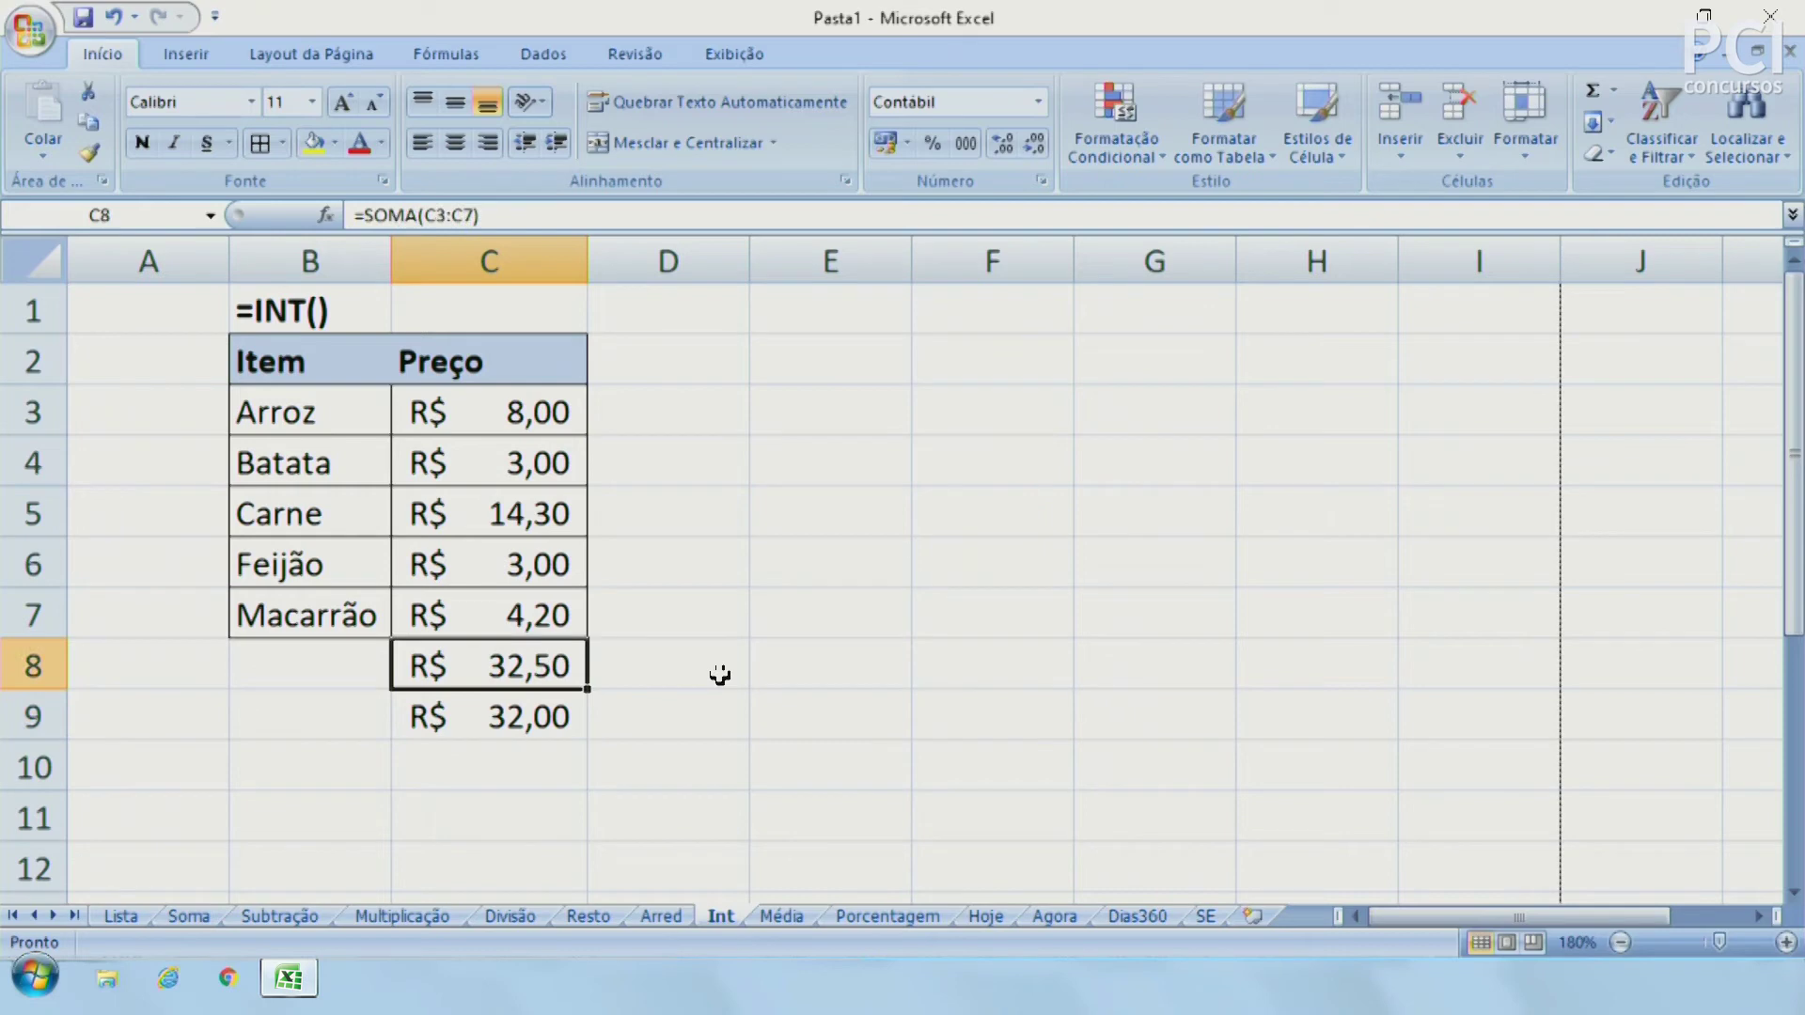
{"action": "type", "text": "32,99"}
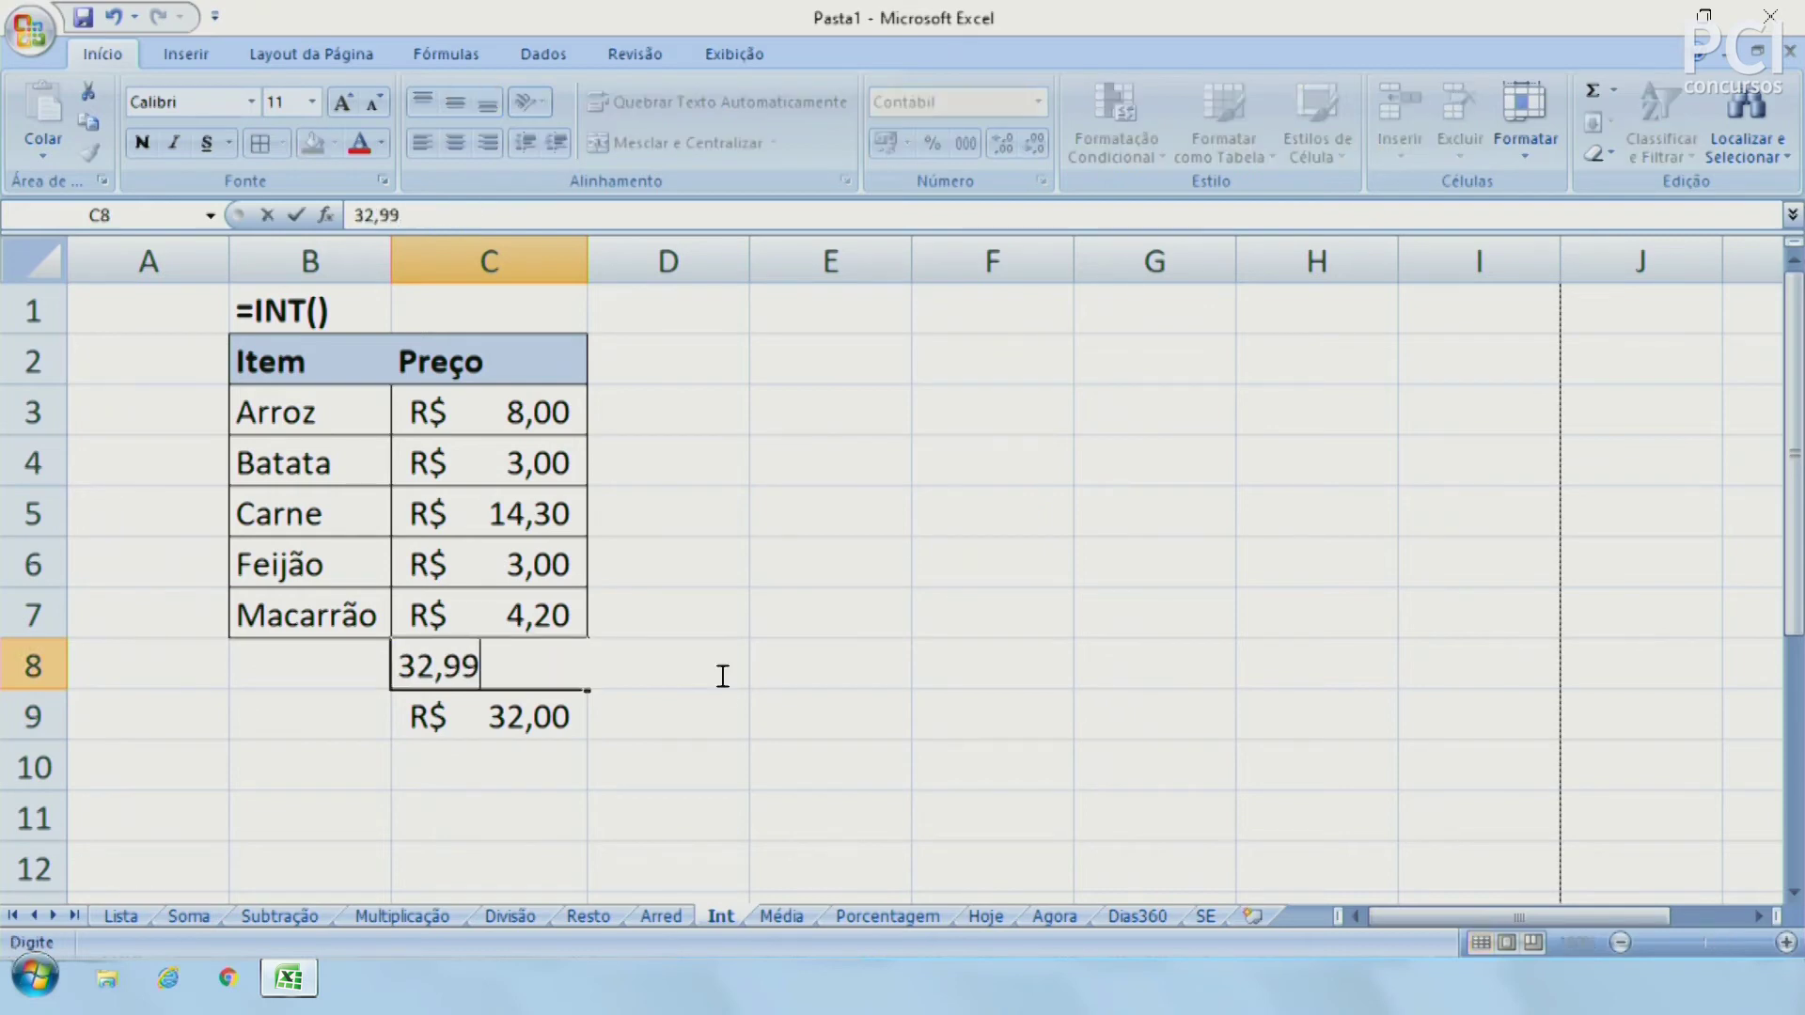
{"action": "key", "text": "Return"}
{"action": "key", "text": "Left"}
{"action": "key", "text": "Right"}
Change the value in C8 to 33,01 to test the INT formula again
{"action": "key", "text": "Up"}
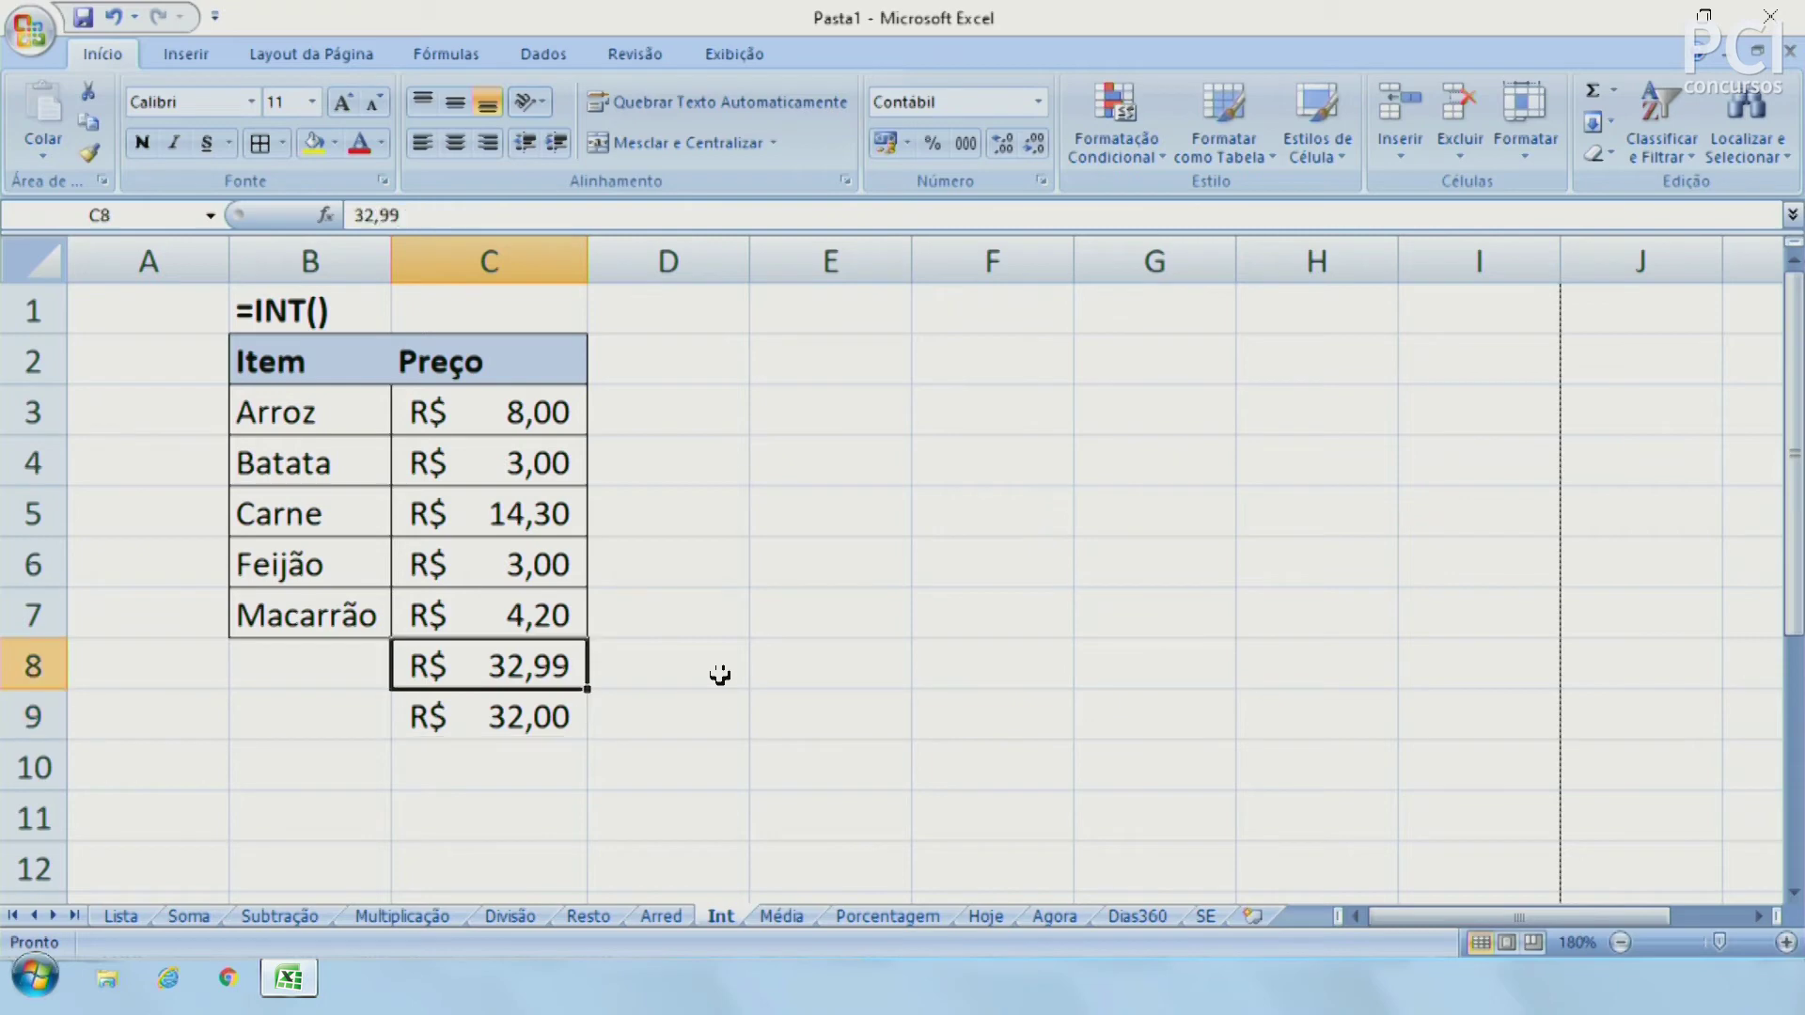
{"action": "type", "text": "33,01"}
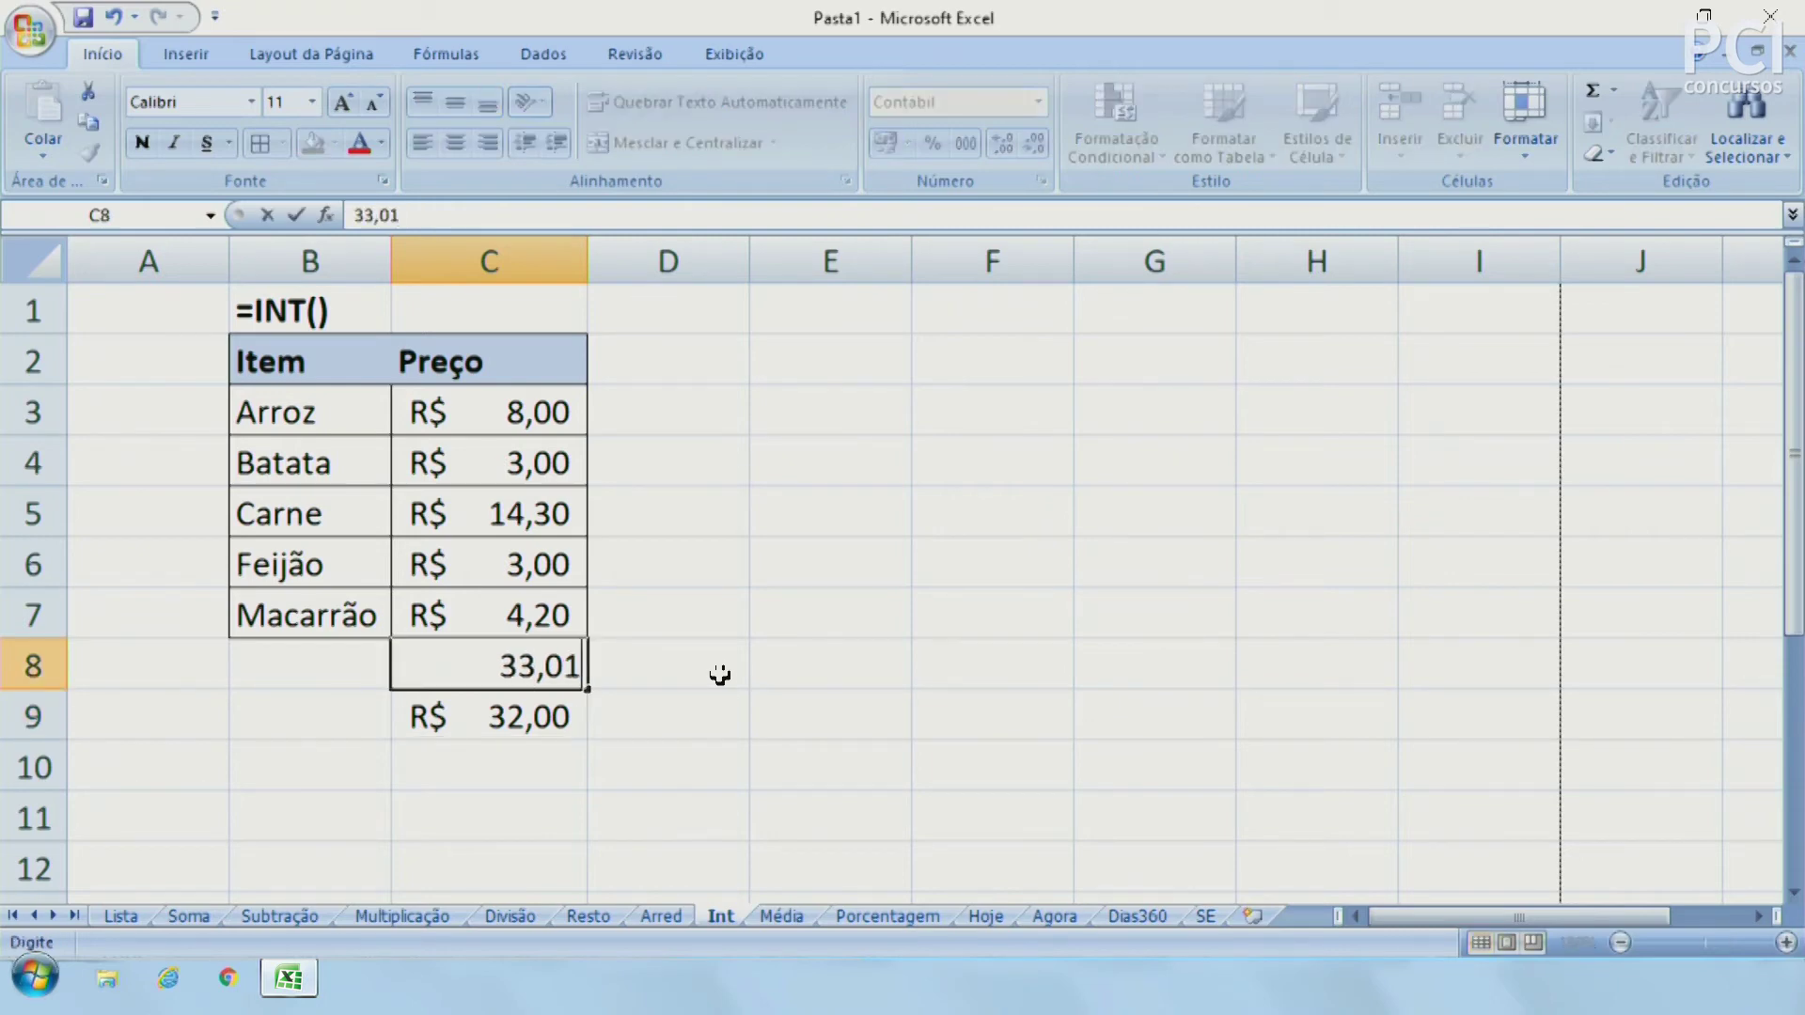
{"action": "key", "text": "Return"}
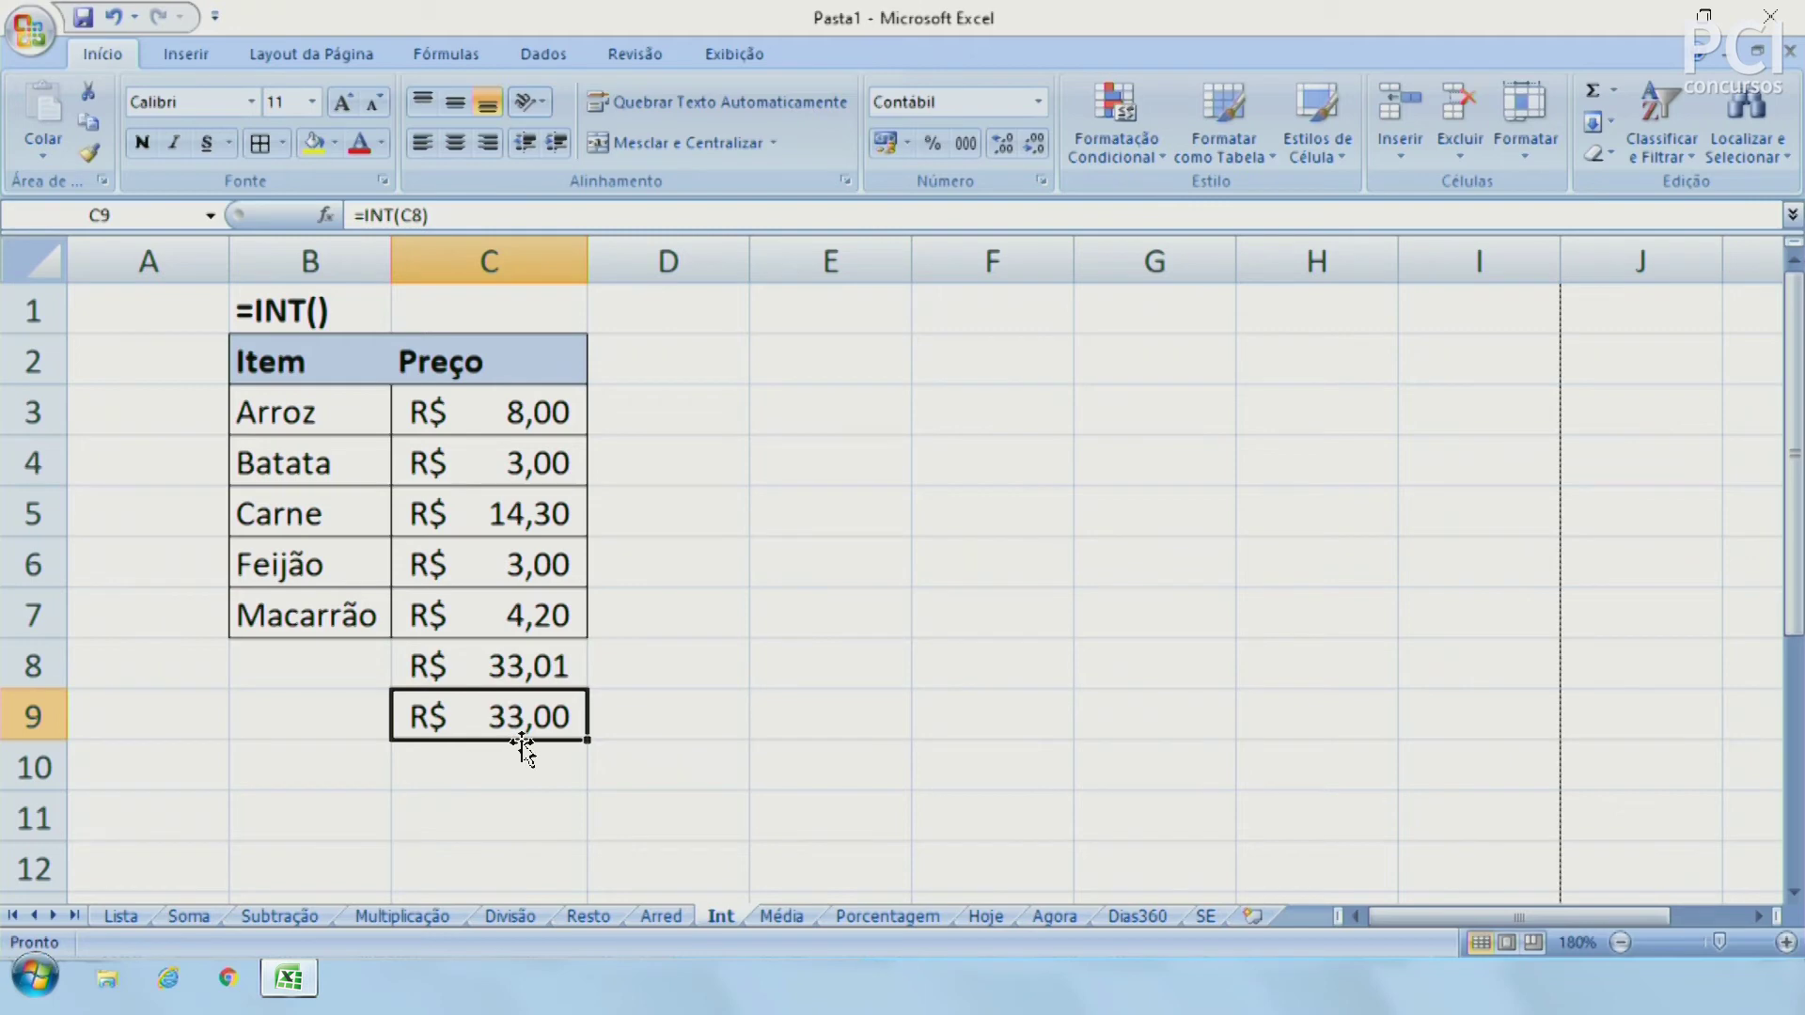
Compare the Arred and Int sheets and examine C8 and C9 on the Int sheet
{"action": "left_click", "coordinate": [615, 916]}
{"action": "left_click", "coordinate": [662, 917]}
{"action": "left_click", "coordinate": [718, 917]}
{"action": "left_click", "coordinate": [484, 674]}
{"action": "left_click", "coordinate": [483, 716]}
{"action": "left_click", "coordinate": [500, 649]}
{"action": "left_click", "coordinate": [508, 698]}
{"action": "left_click", "coordinate": [527, 668]}
{"action": "left_click", "coordinate": [514, 716]}
{"action": "left_click_drag", "start_coordinate": [282, 361], "coordinate": [492, 696]}
{"action": "left_click", "coordinate": [729, 724]}
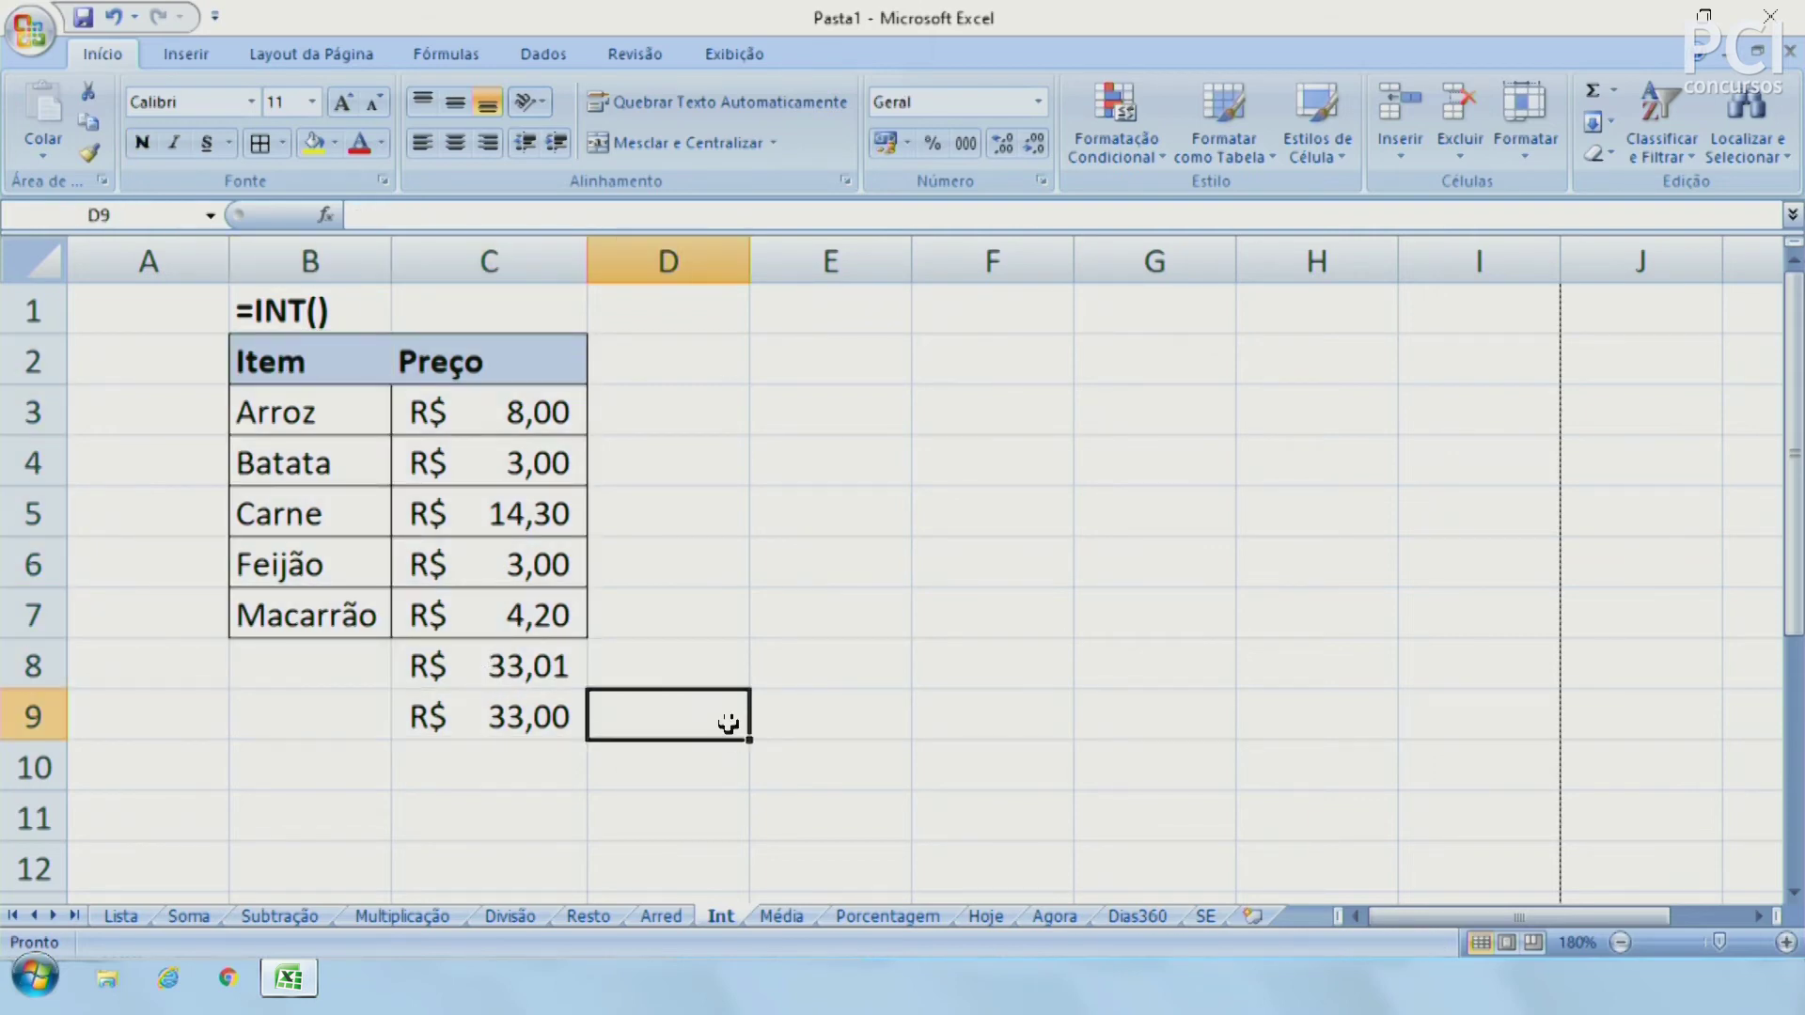
Set the number format of cells C8 and C9 on the Int sheet to Geral
{"action": "left_click", "coordinate": [498, 671]}
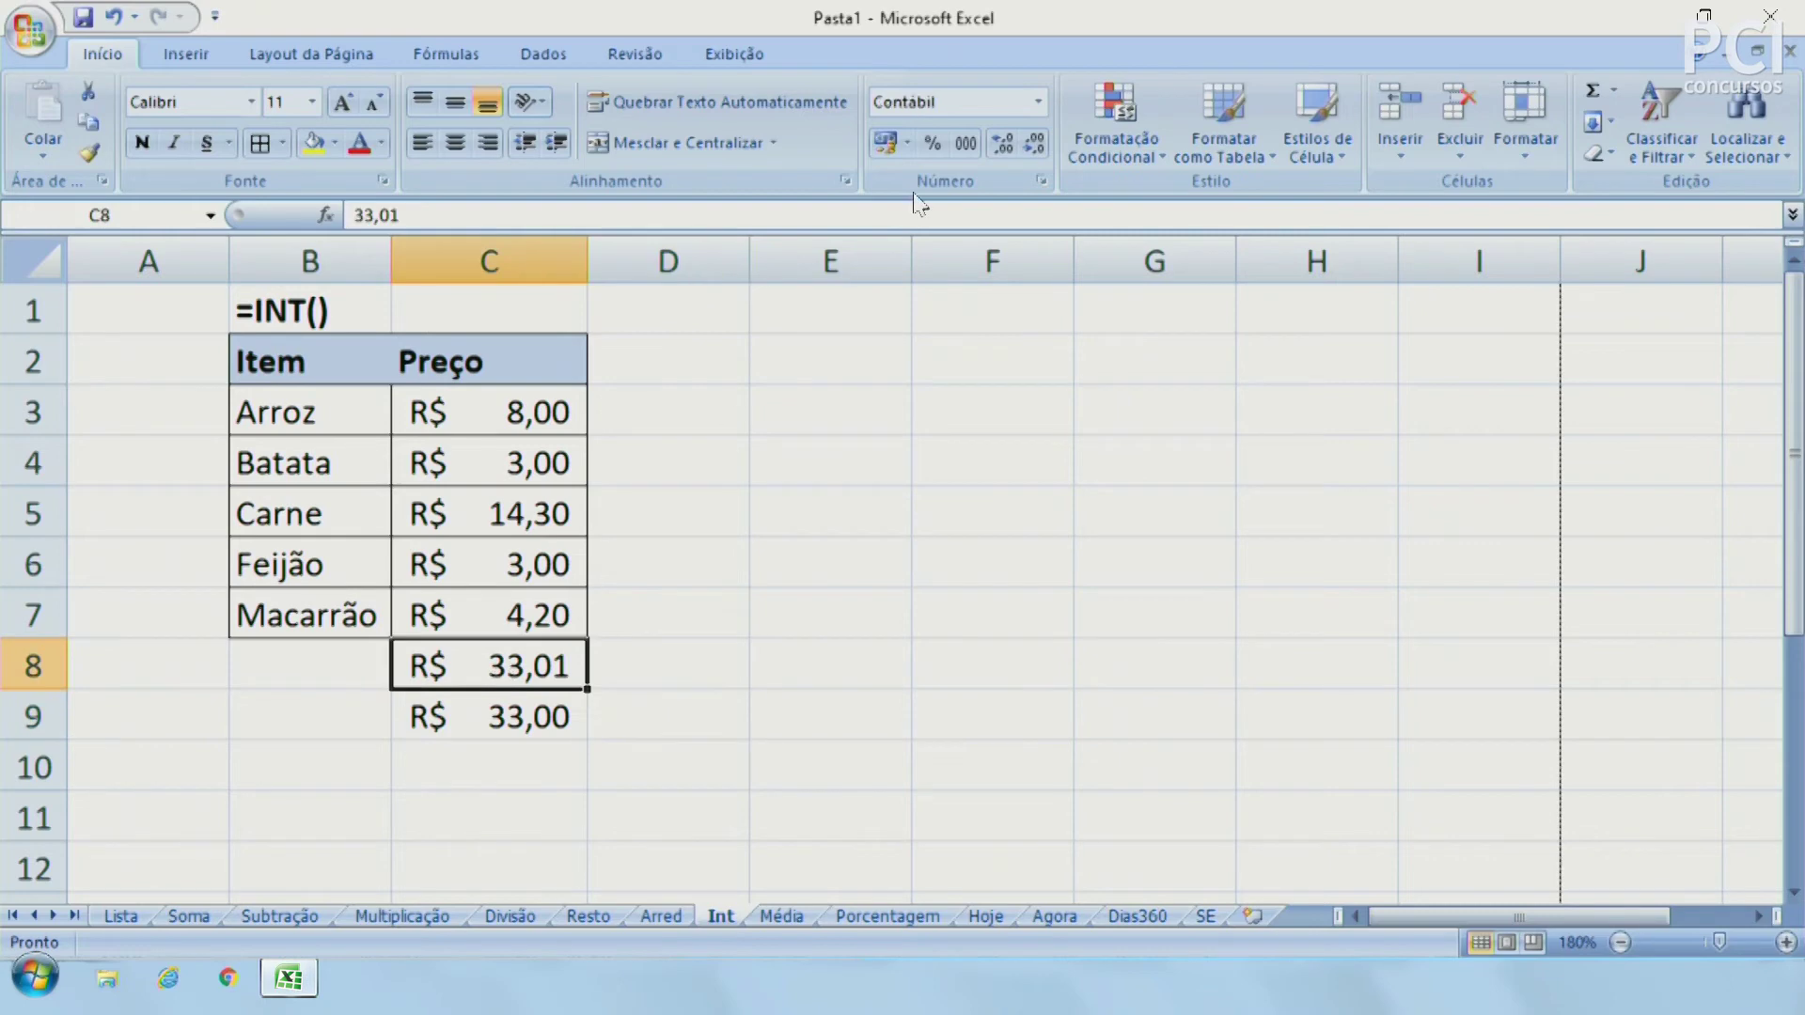
{"action": "left_click", "coordinate": [1037, 101]}
{"action": "left_click", "coordinate": [902, 153]}
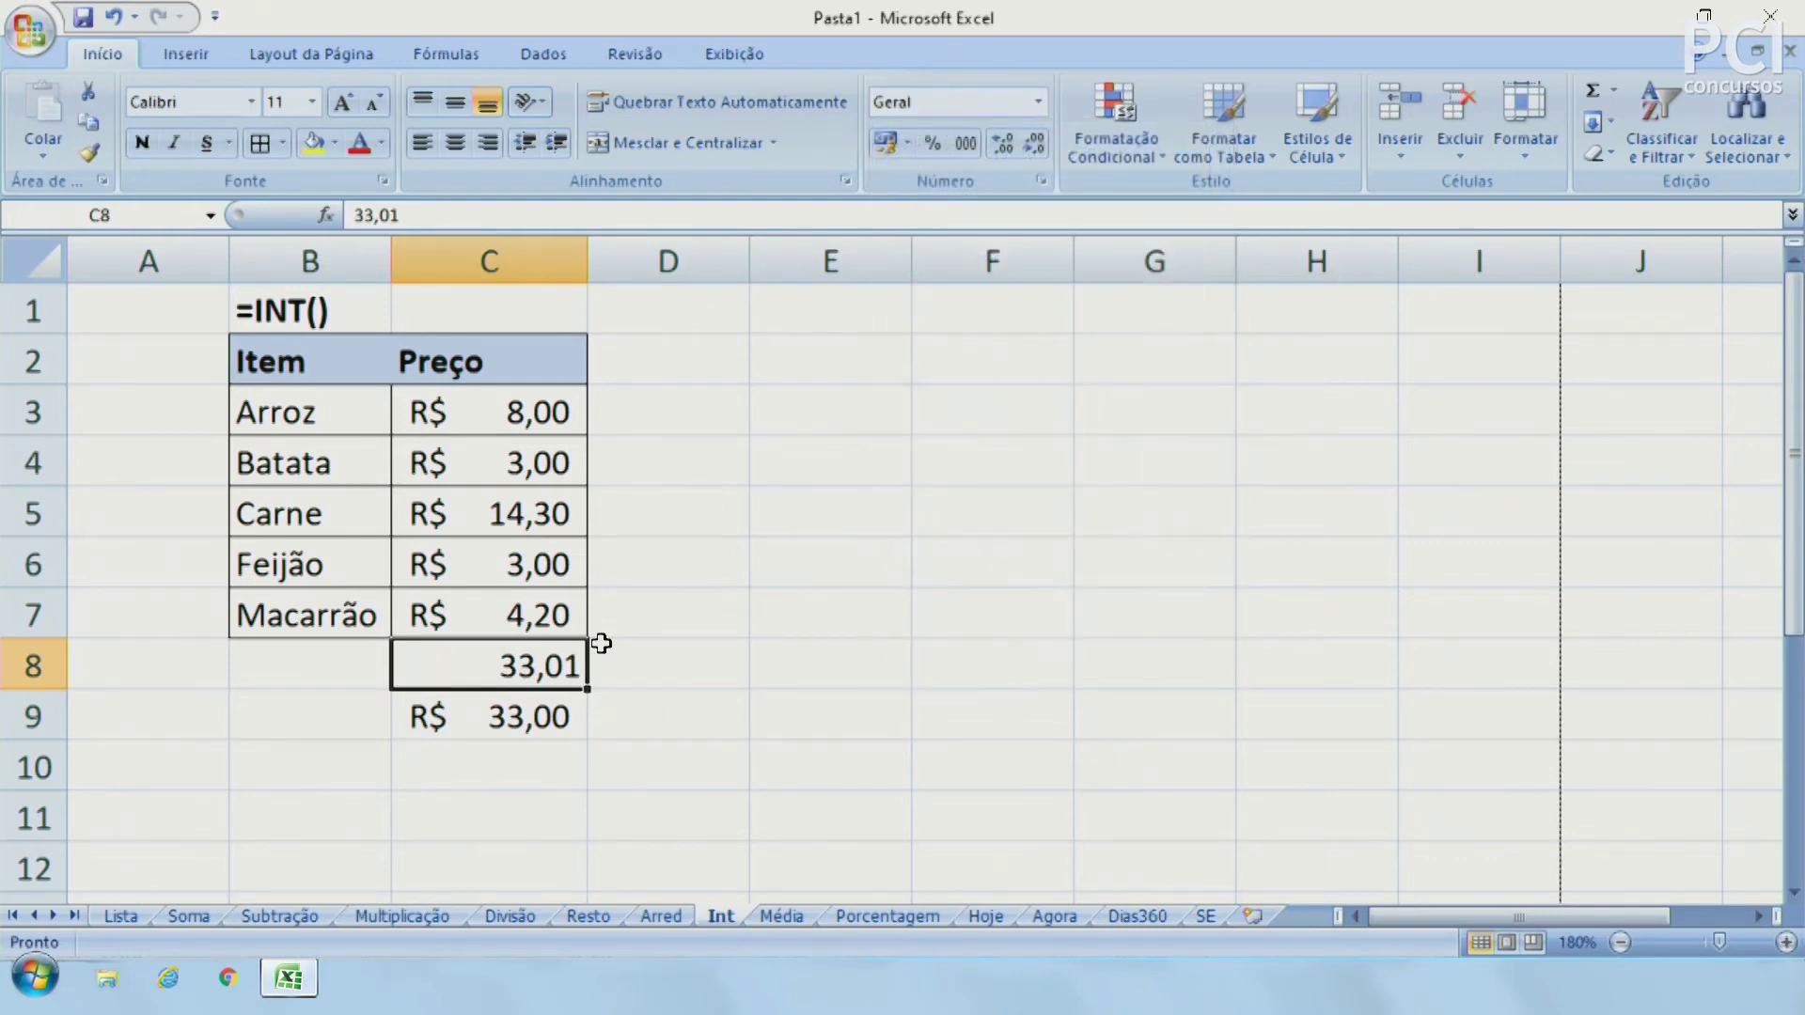
{"action": "left_click", "coordinate": [553, 717]}
{"action": "left_click", "coordinate": [1038, 102]}
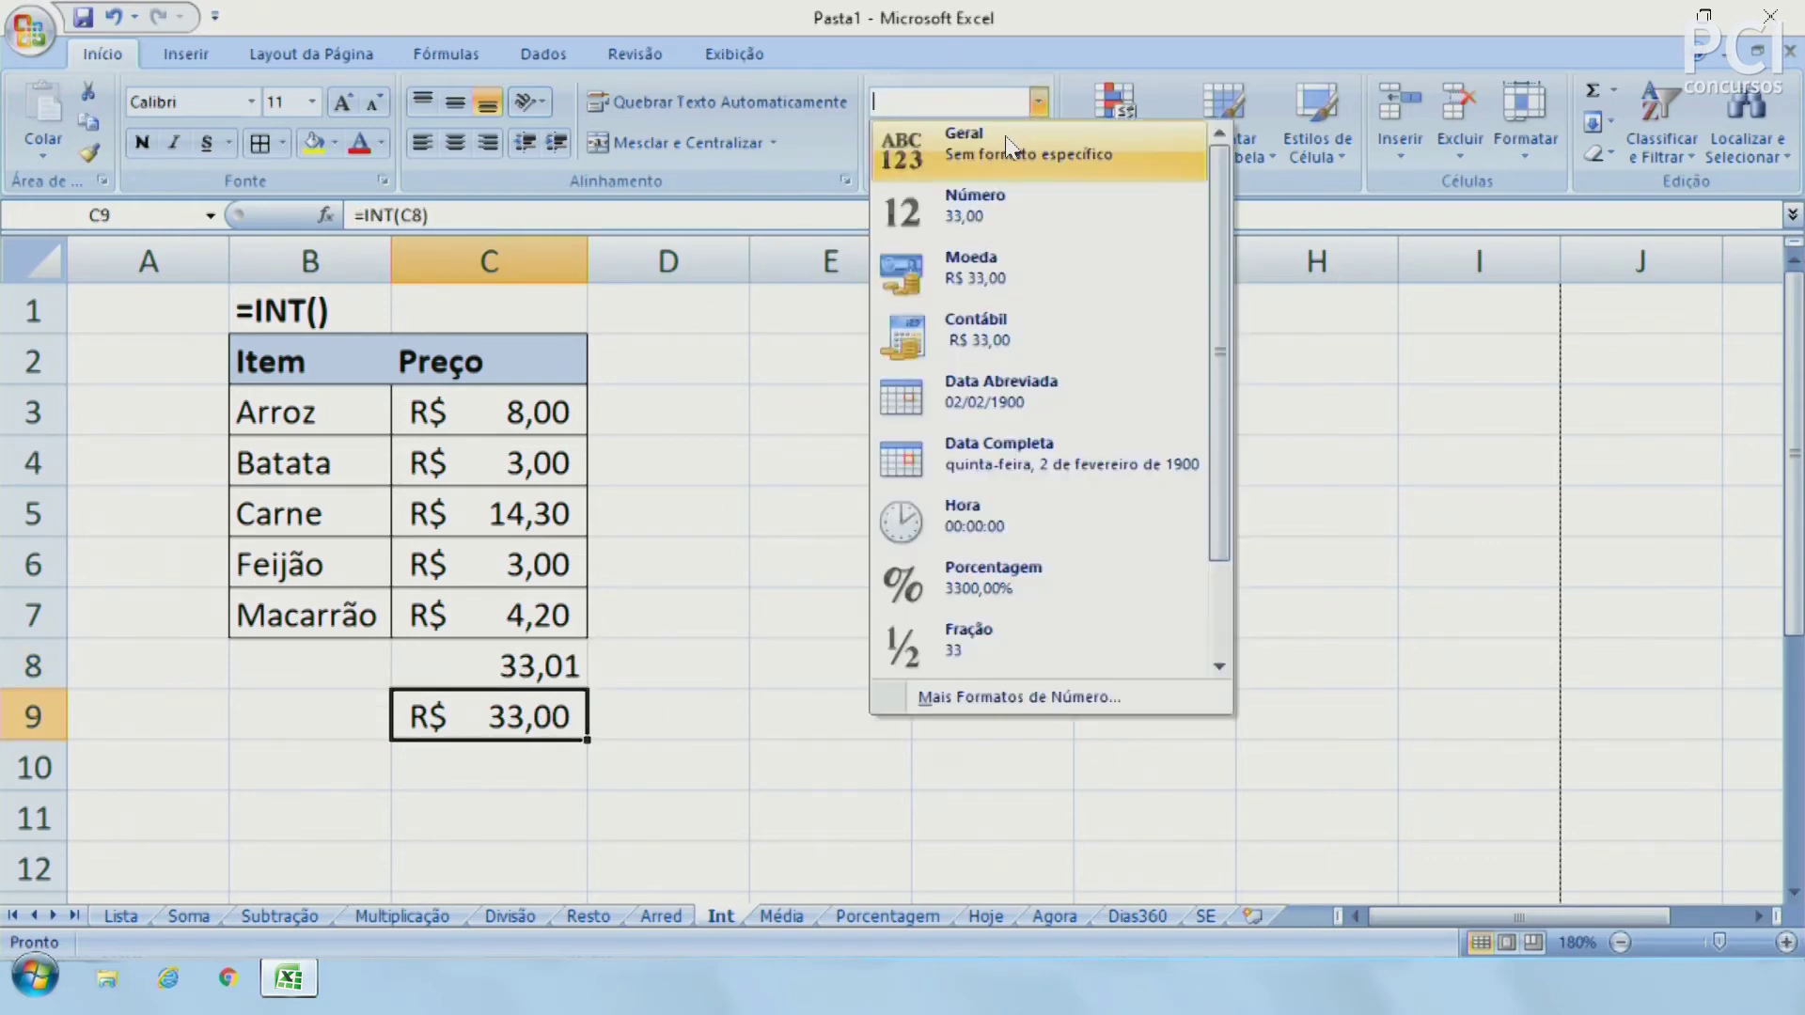
{"action": "left_click", "coordinate": [902, 141]}
{"action": "left_click", "coordinate": [706, 861]}
Change the value in C8 on the Int sheet to 34,59 and compare it with the INT result in C9
{"action": "left_click", "coordinate": [578, 726]}
{"action": "left_click", "coordinate": [576, 667]}
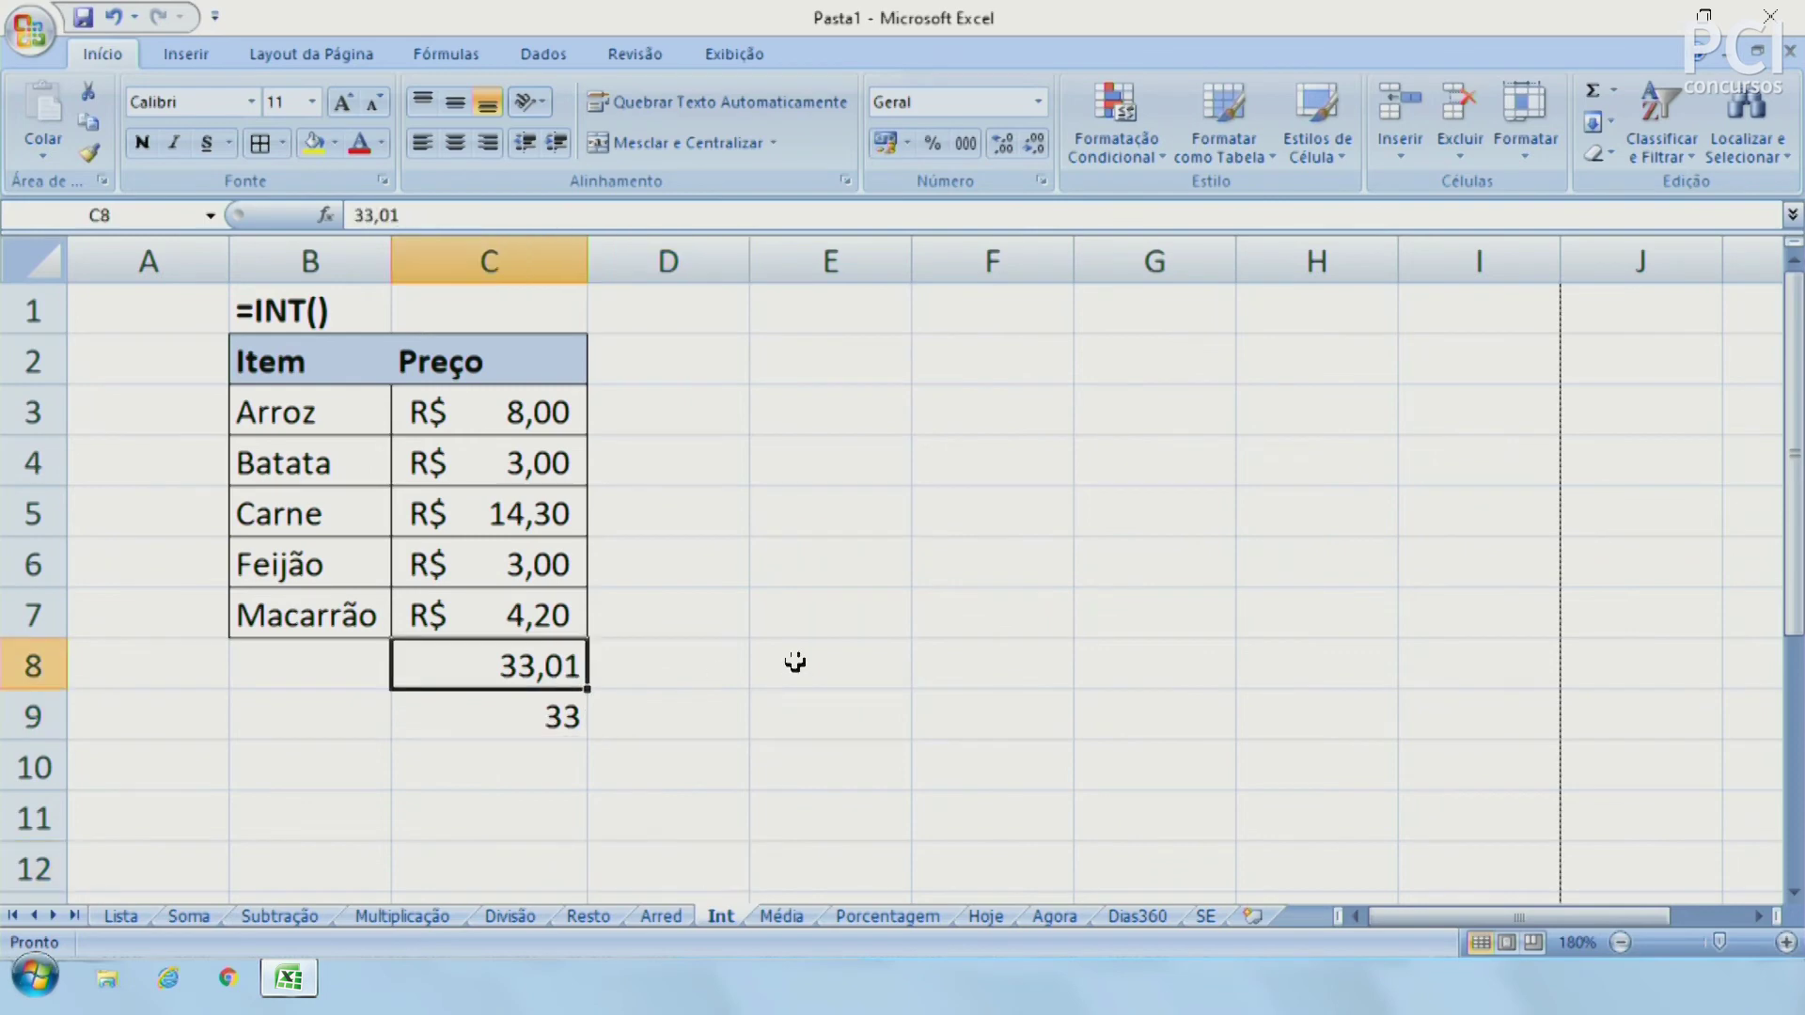
{"action": "type", "text": "34,59"}
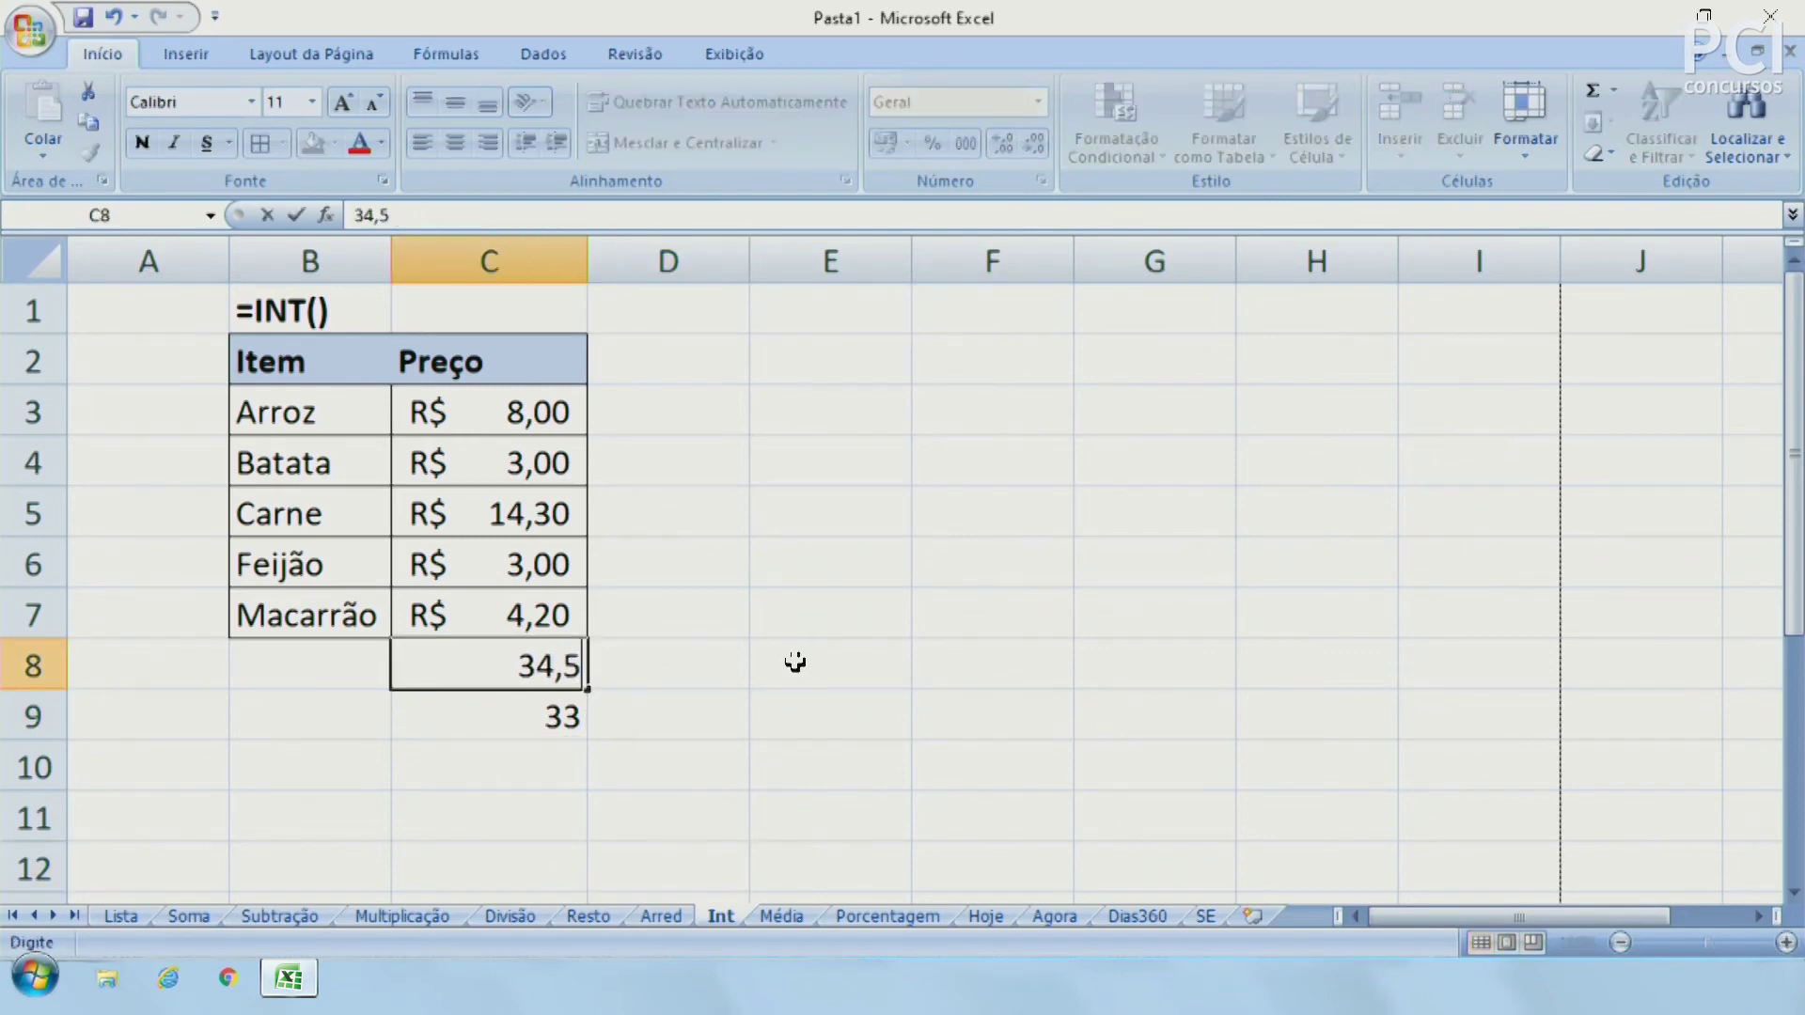
{"action": "key", "text": "Return"}
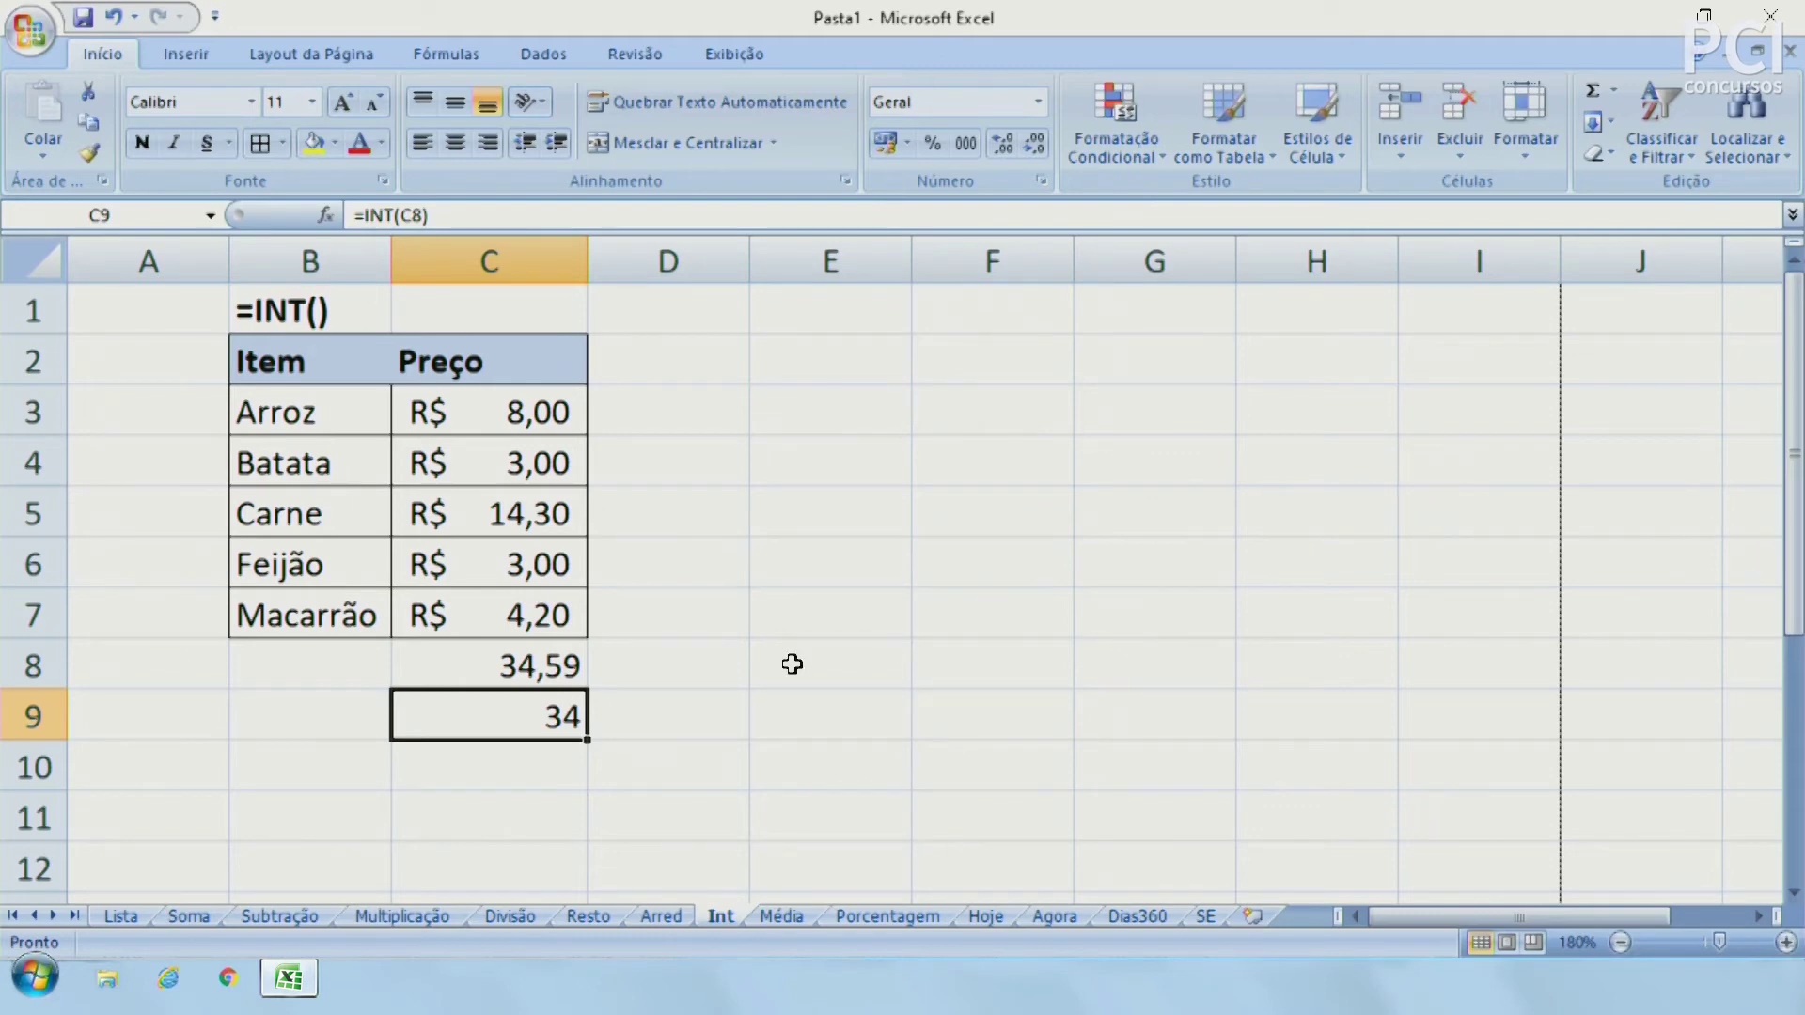
{"action": "left_click_drag", "start_coordinate": [460, 429], "coordinate": [460, 608]}
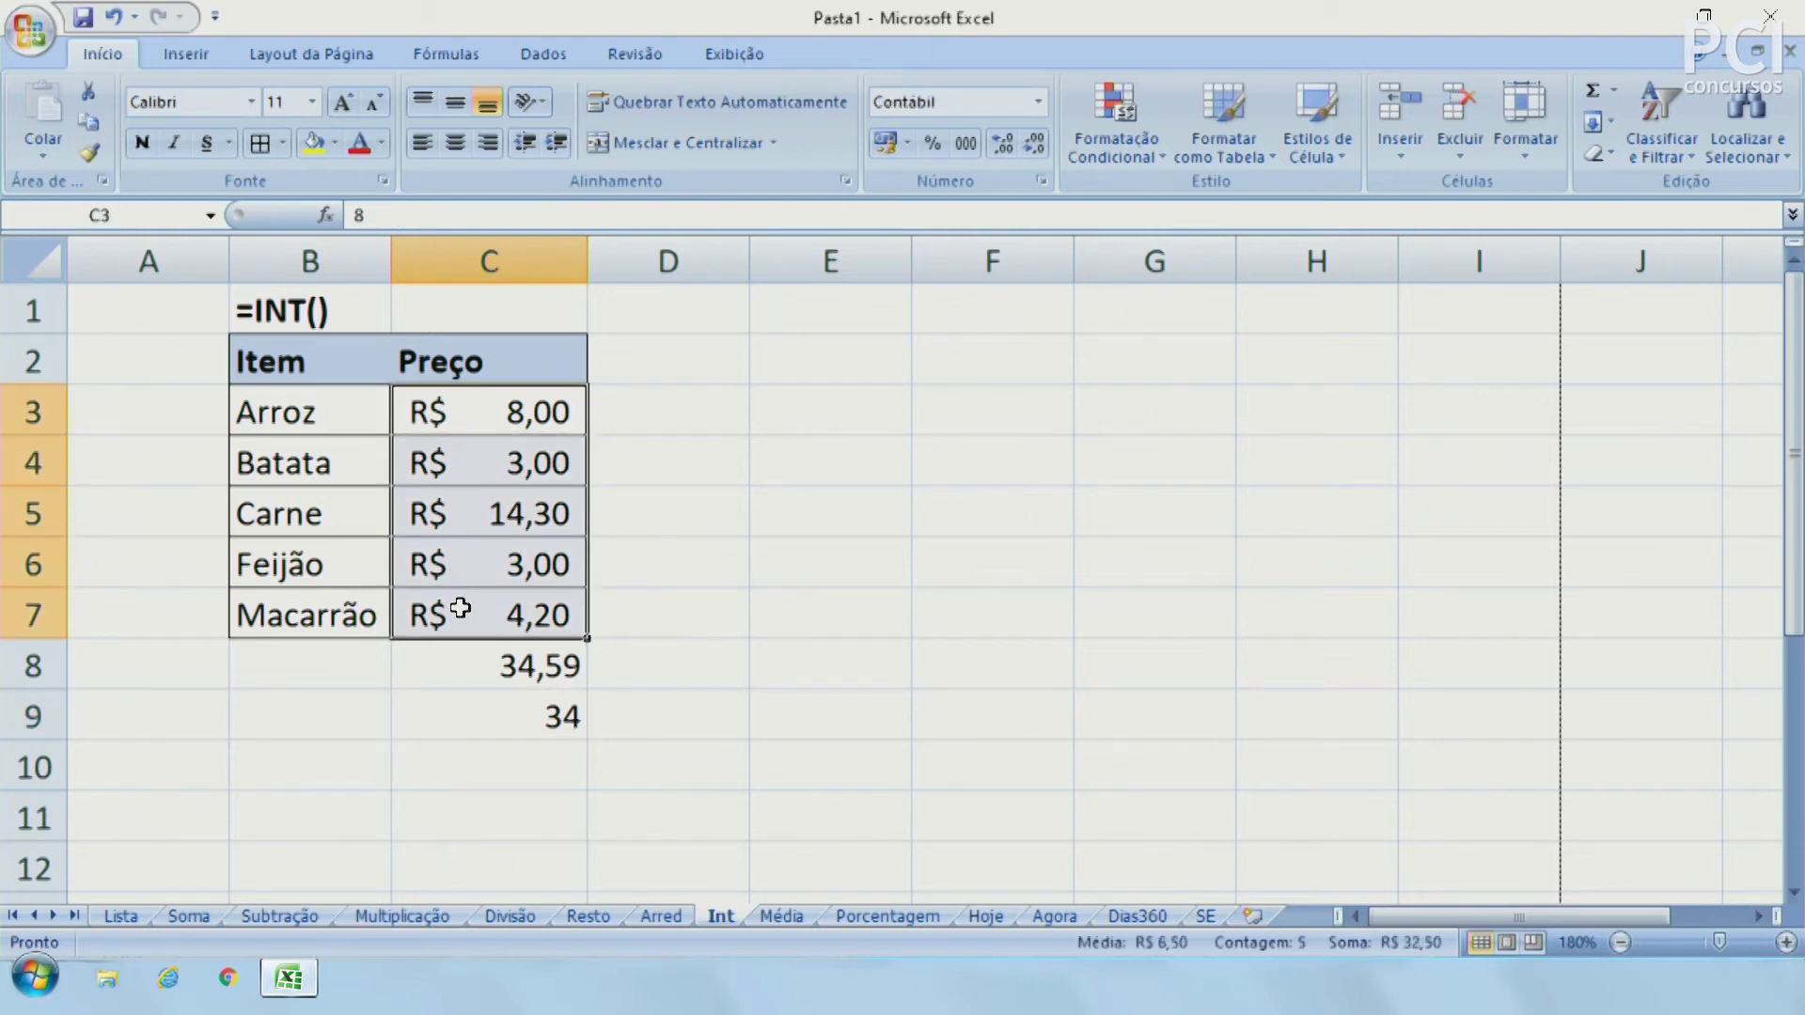
{"action": "left_click_drag", "start_coordinate": [580, 667], "coordinate": [564, 705]}
{"action": "left_click", "coordinate": [713, 696]}
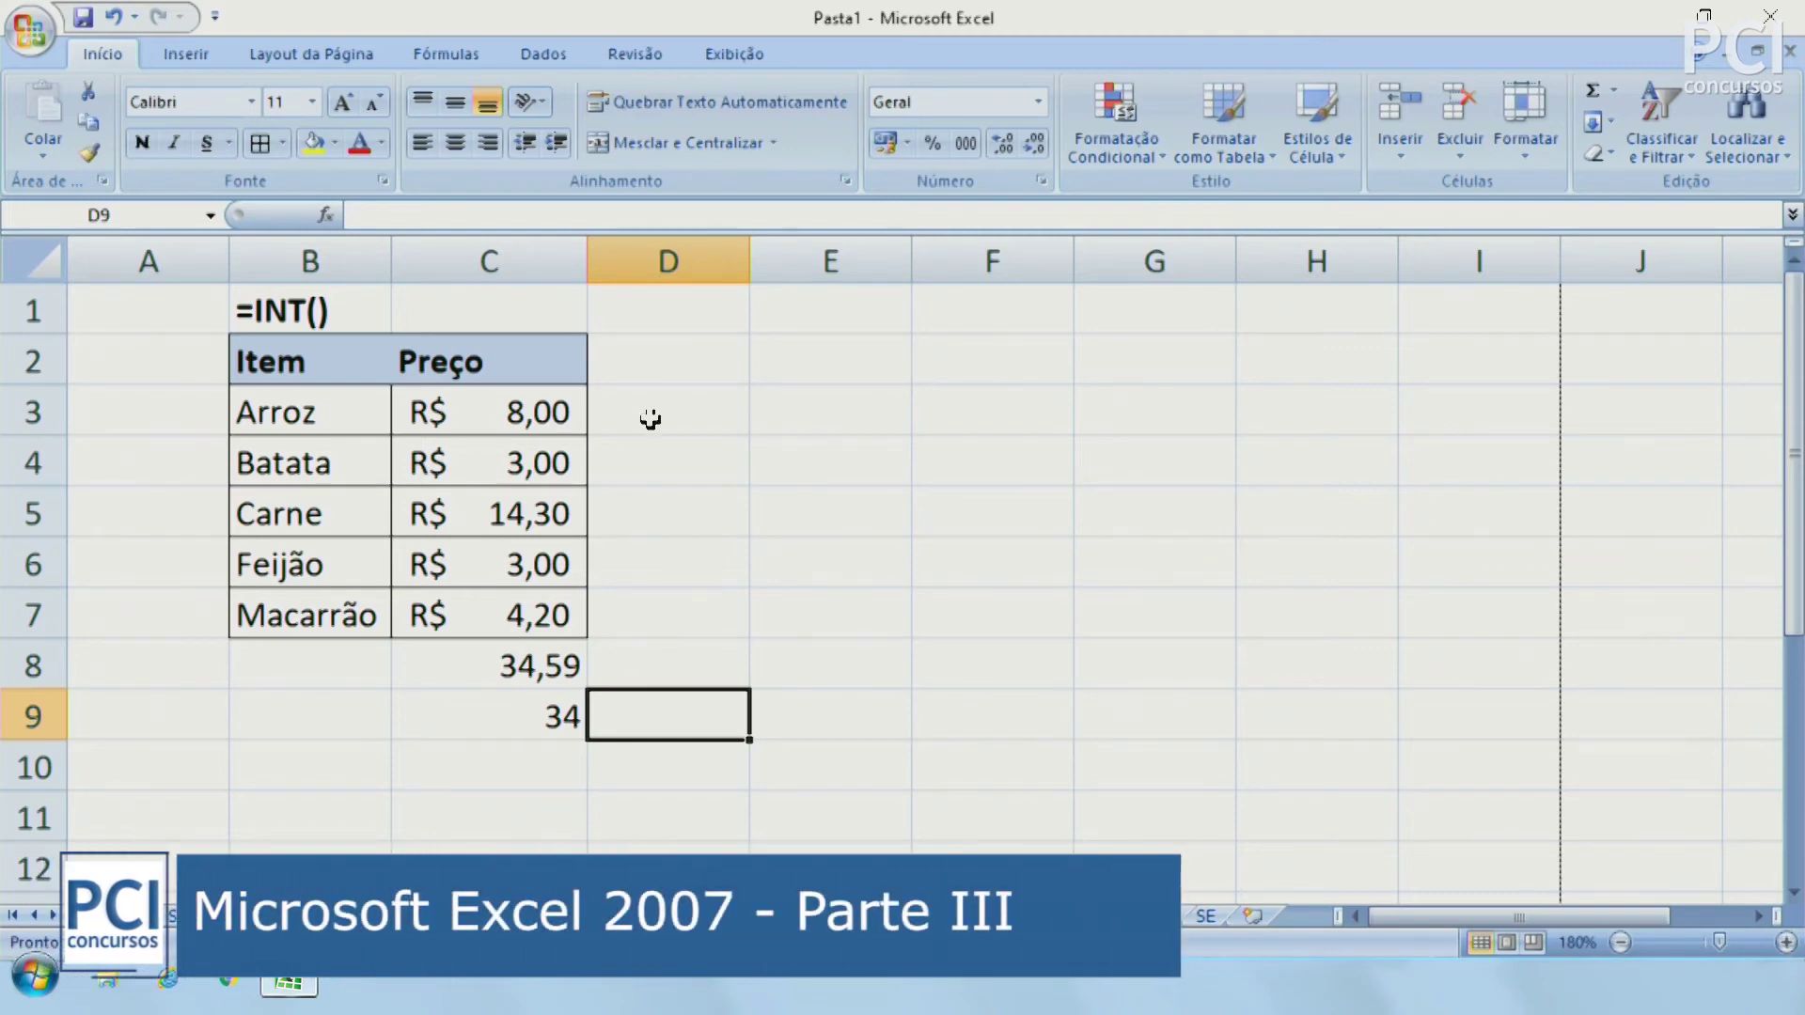
Go to the Média sheet and look over the functions offered by AutoSum
{"action": "left_click", "coordinate": [780, 643]}
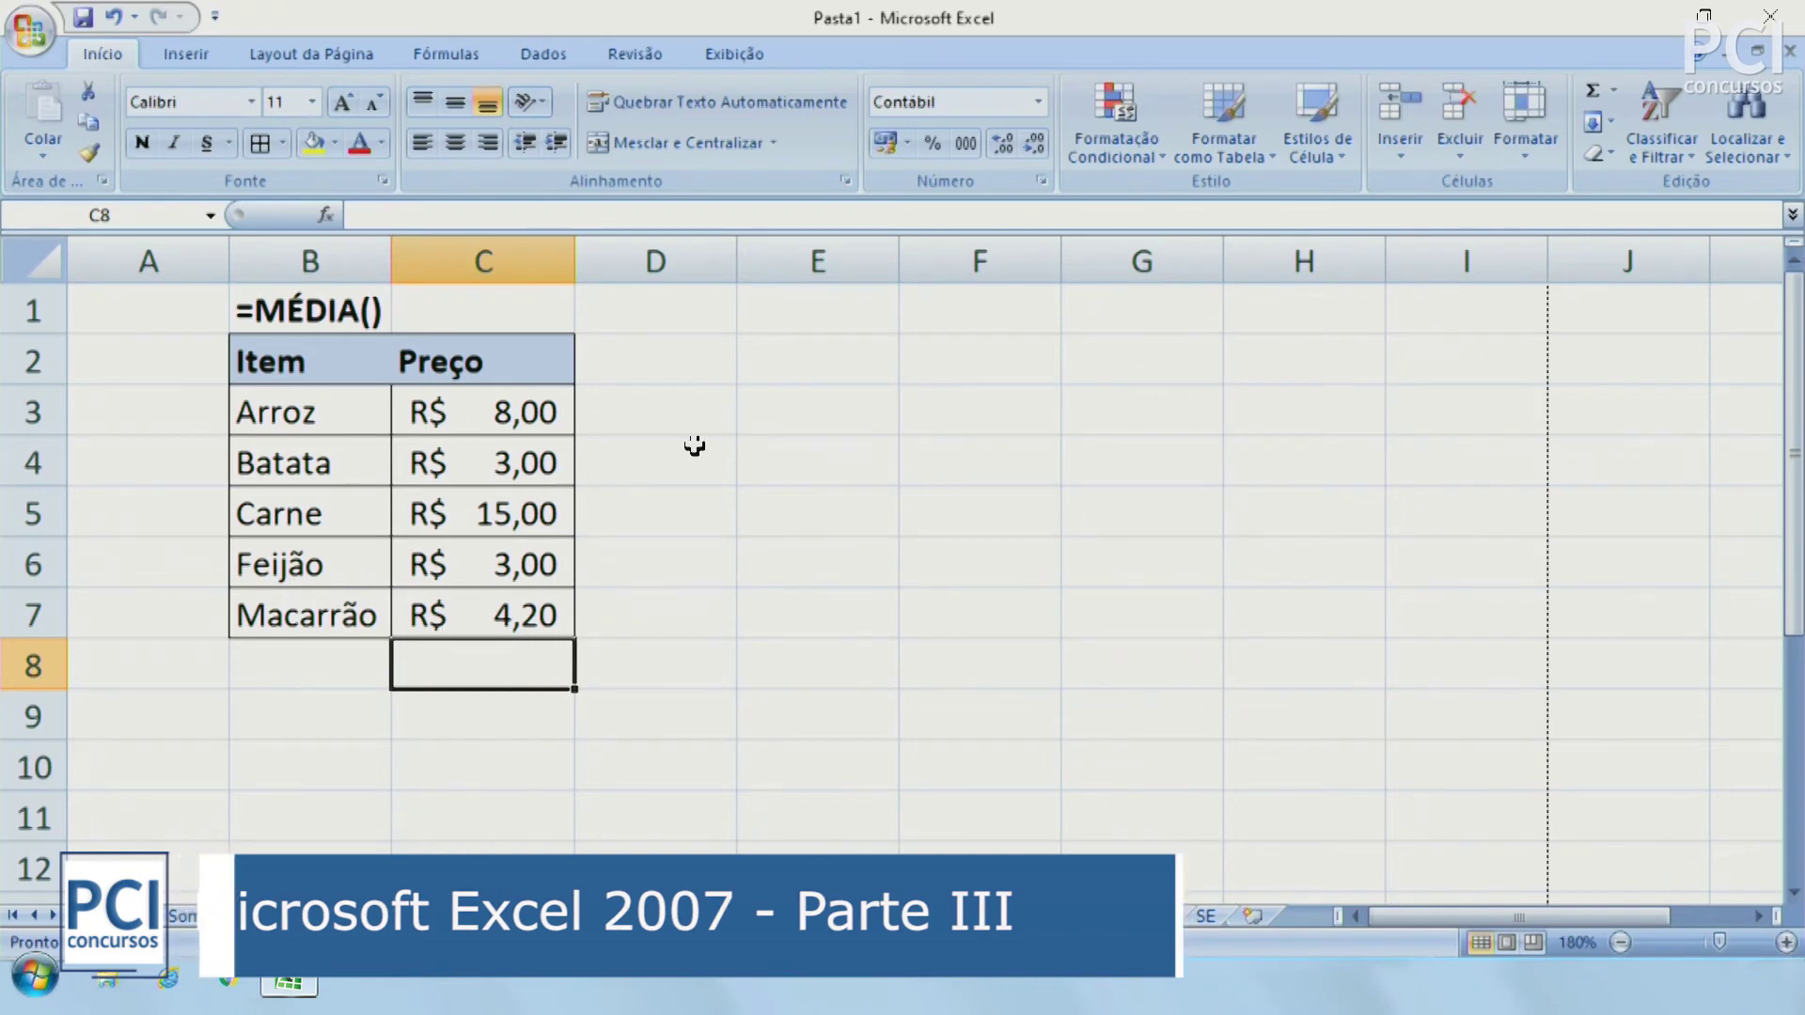
{"action": "left_click", "coordinate": [1612, 86]}
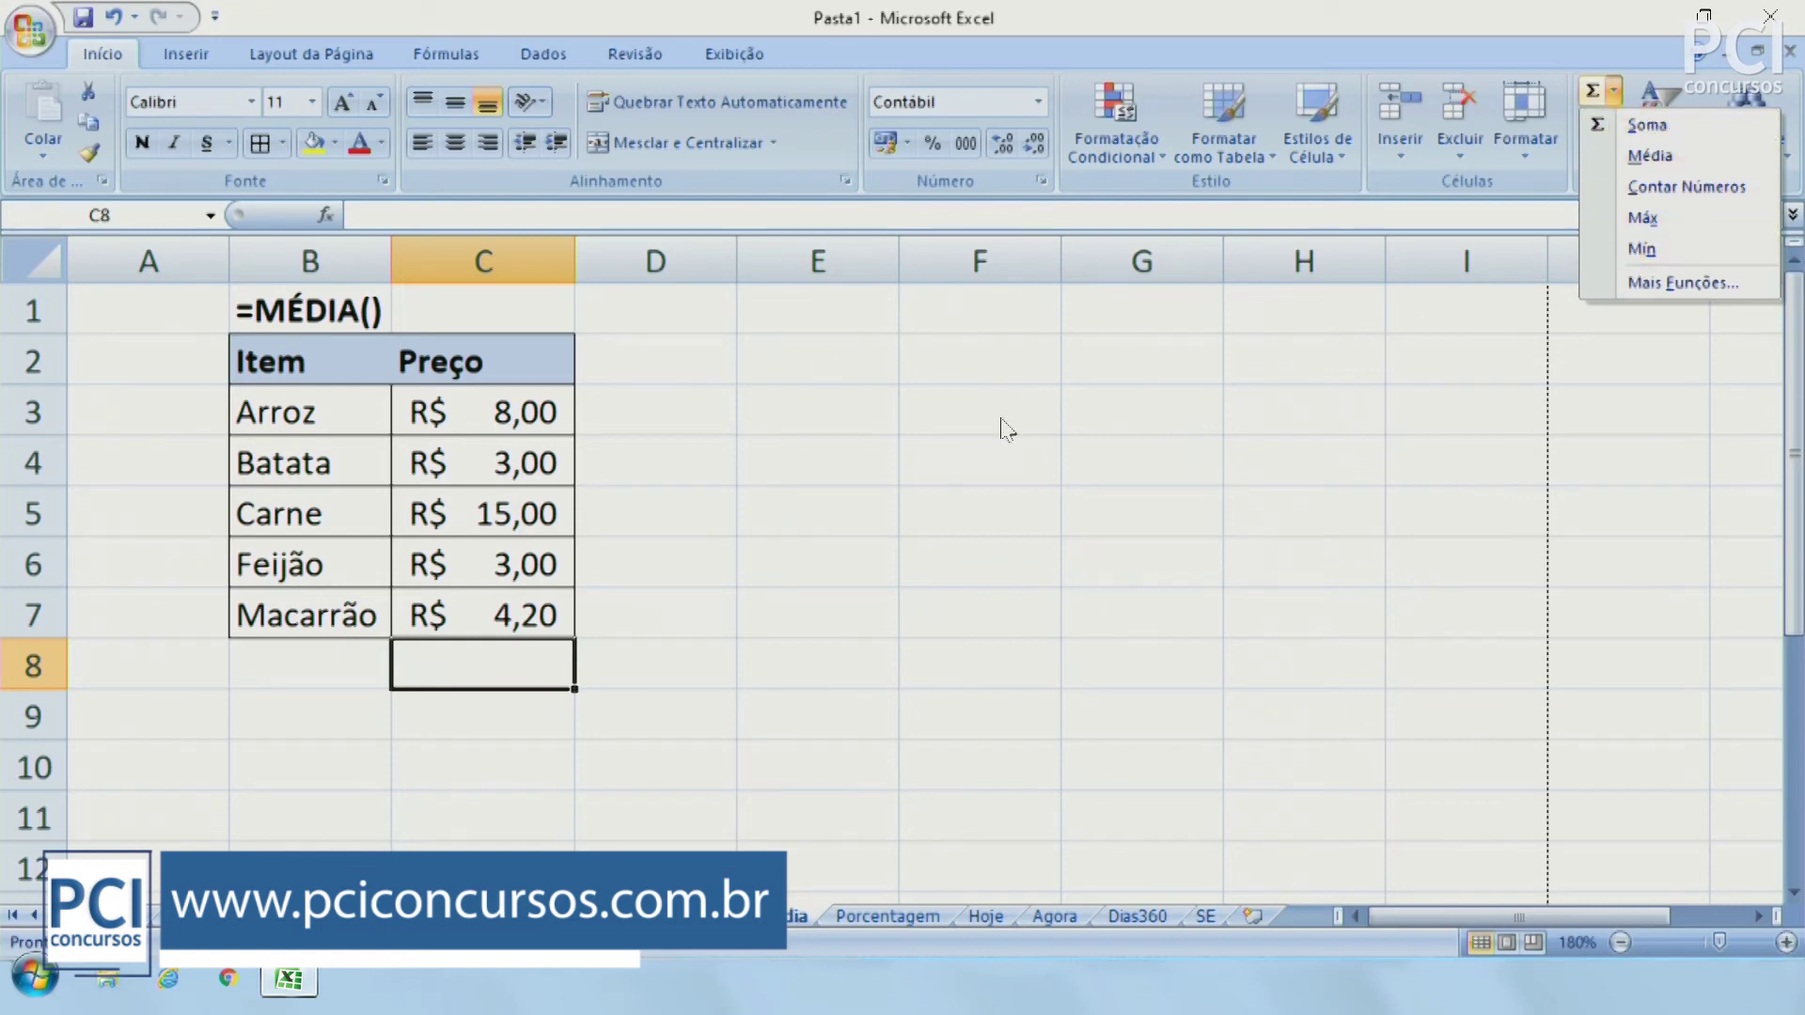
{"action": "key", "text": "Escape"}
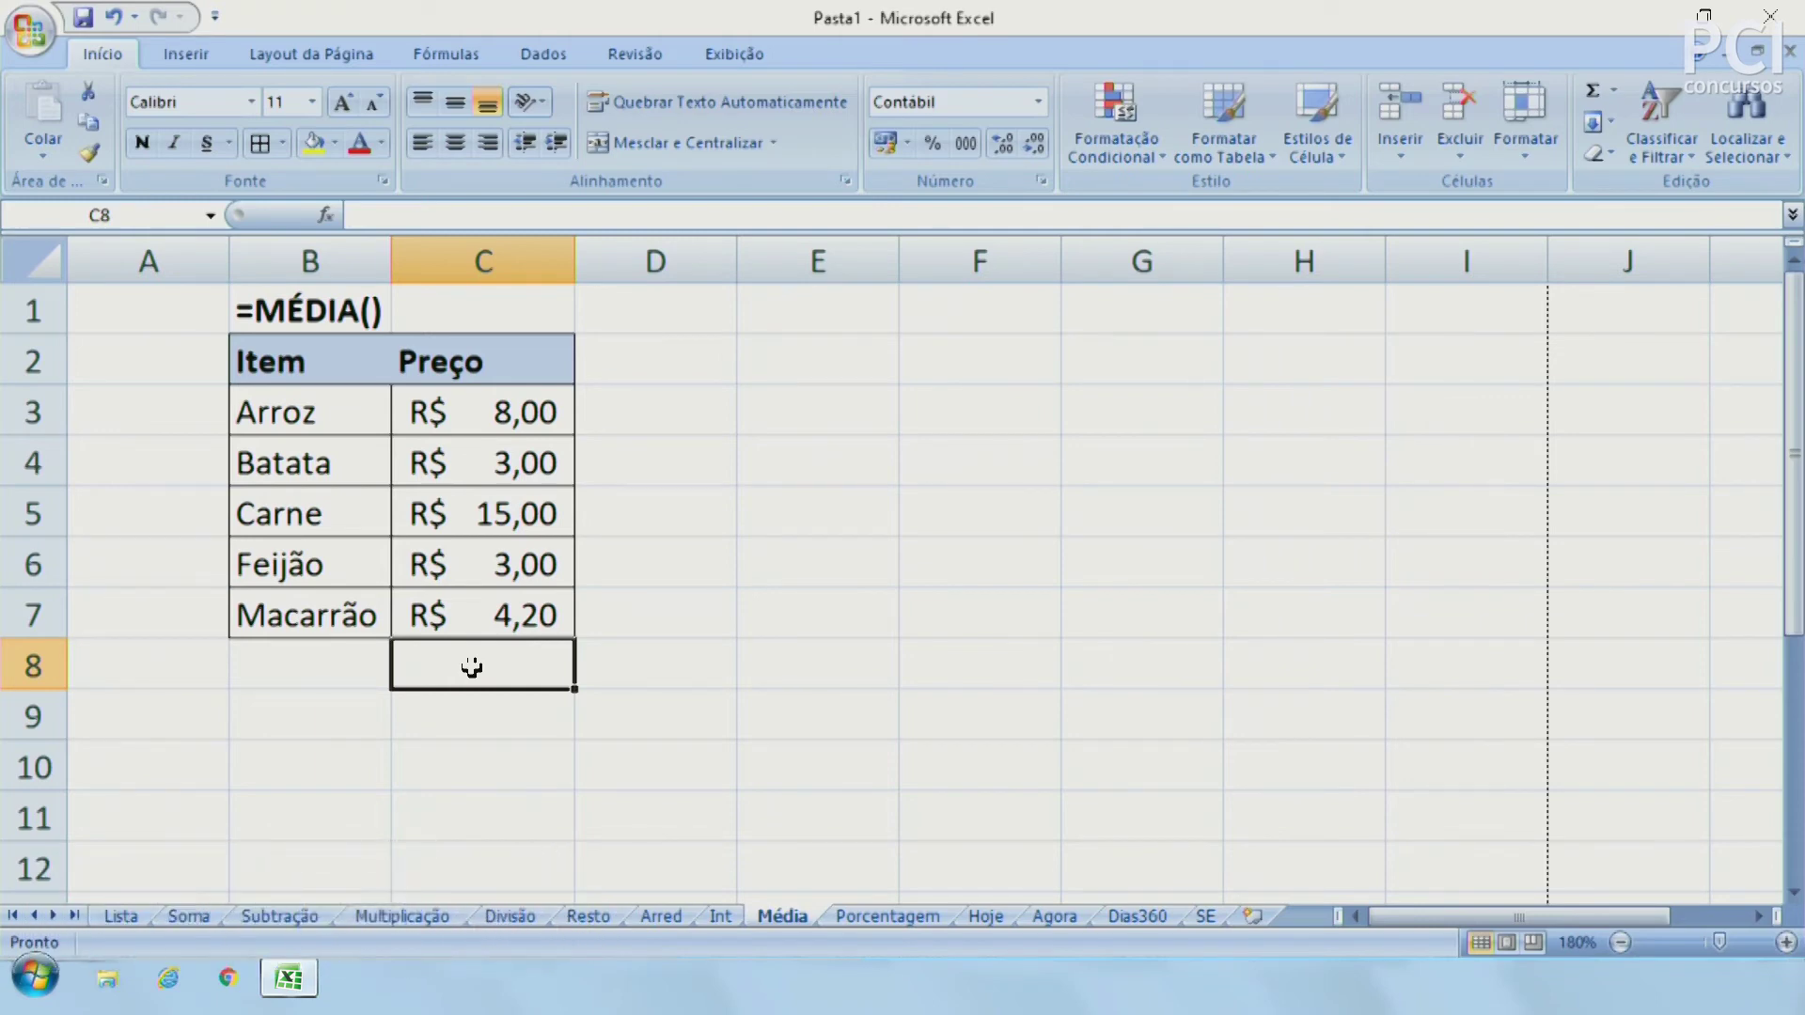
Calculate the average of the prices C3:C7 in cell C8 with the MÉDIA function
{"action": "type", "text": "="}
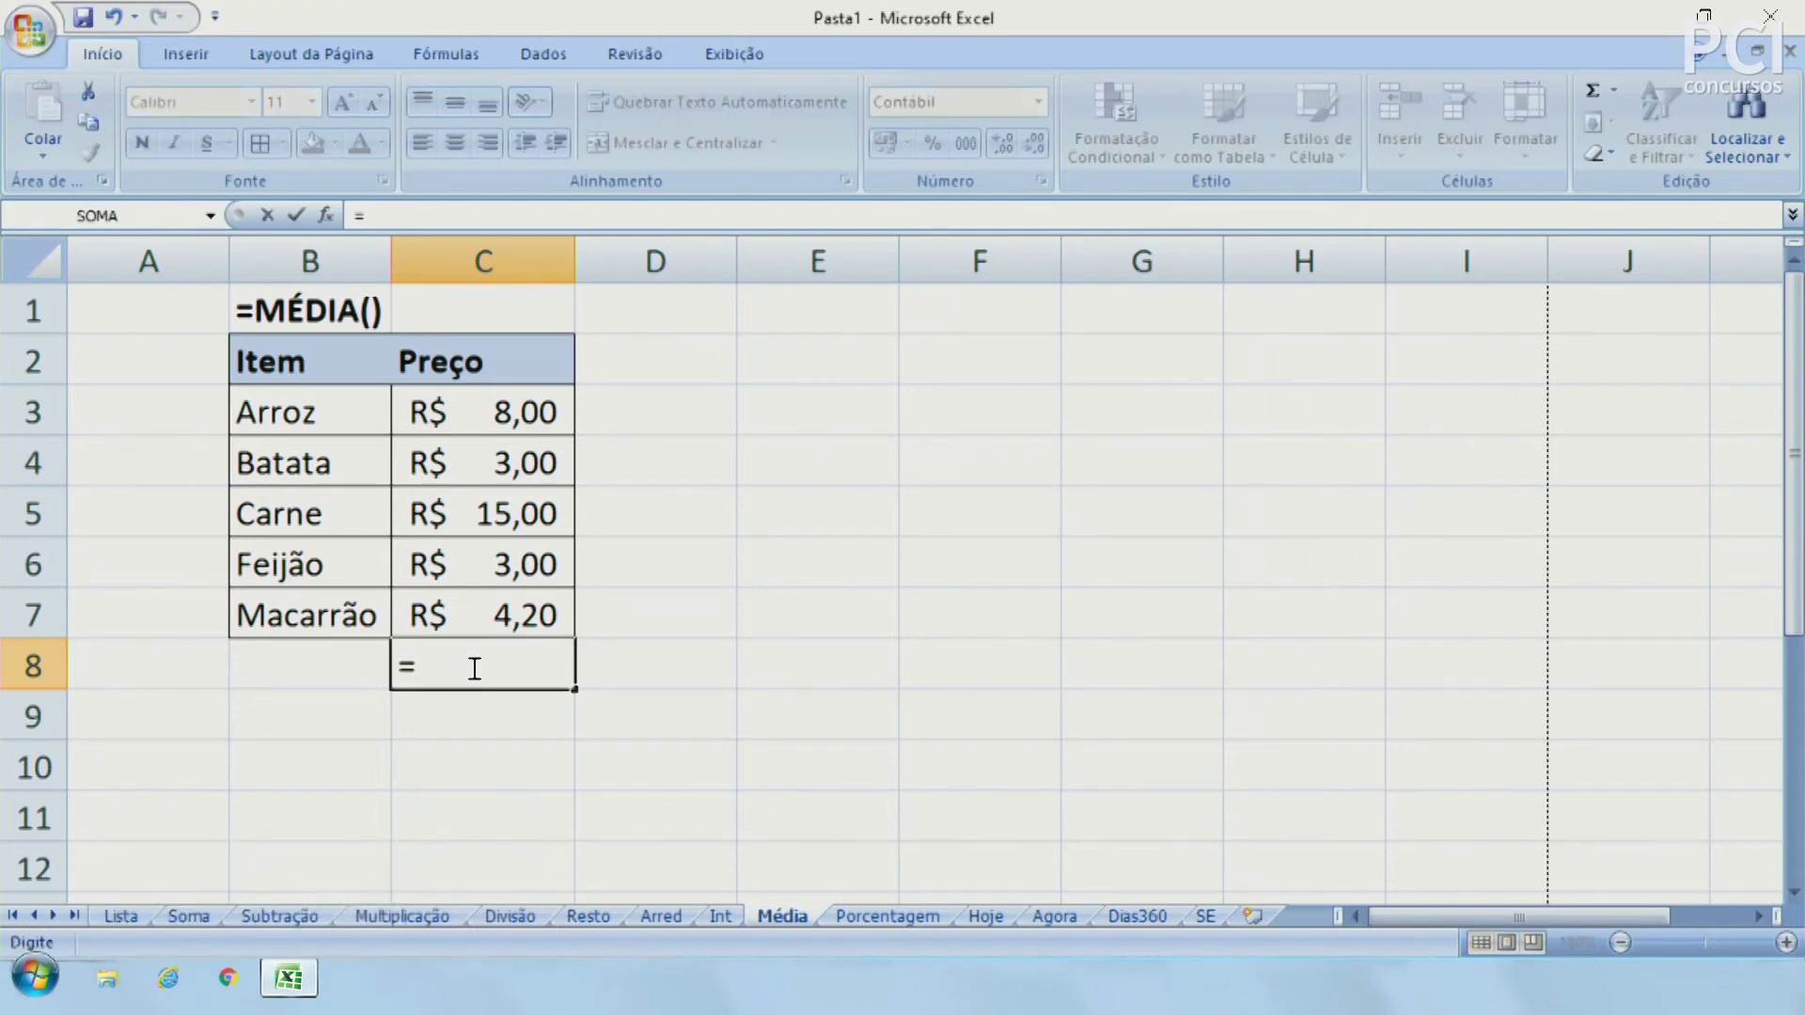
{"action": "type", "text": "mé"}
{"action": "key", "text": "BackSpace"}
{"action": "type", "text": "e"}
{"action": "key", "text": "BackSpace"}
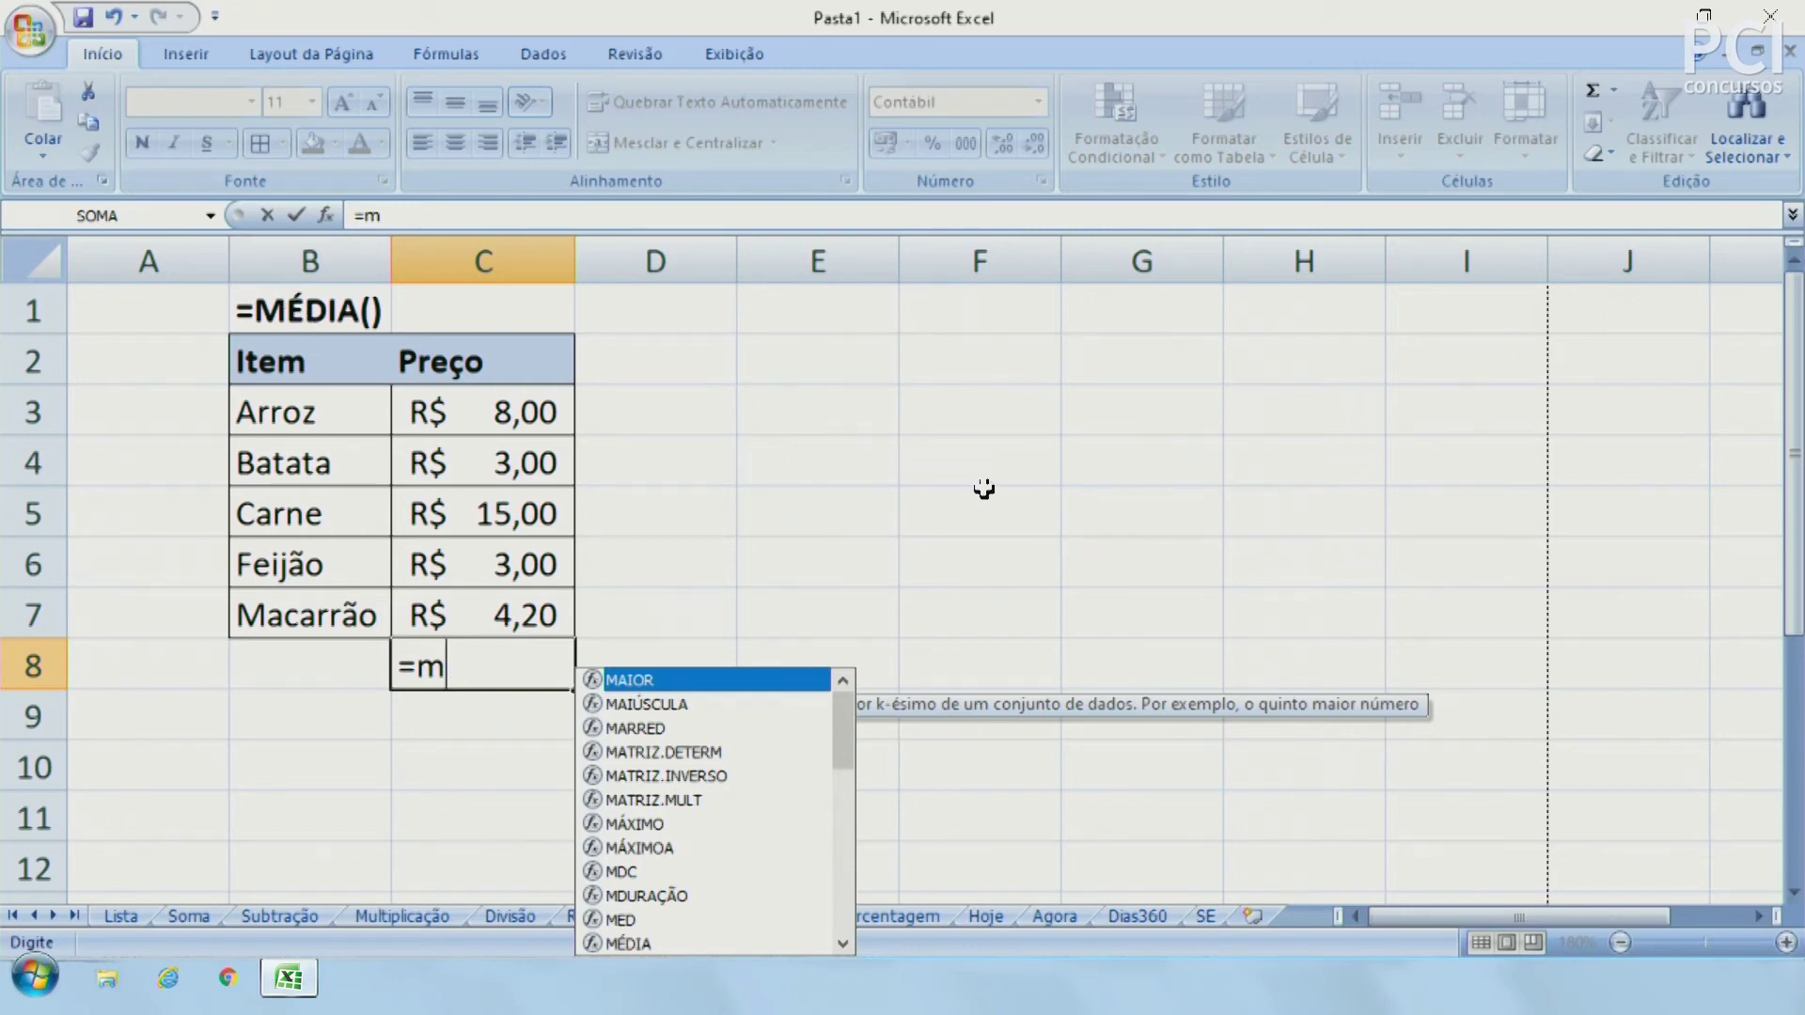
{"action": "type", "text": "edia"}
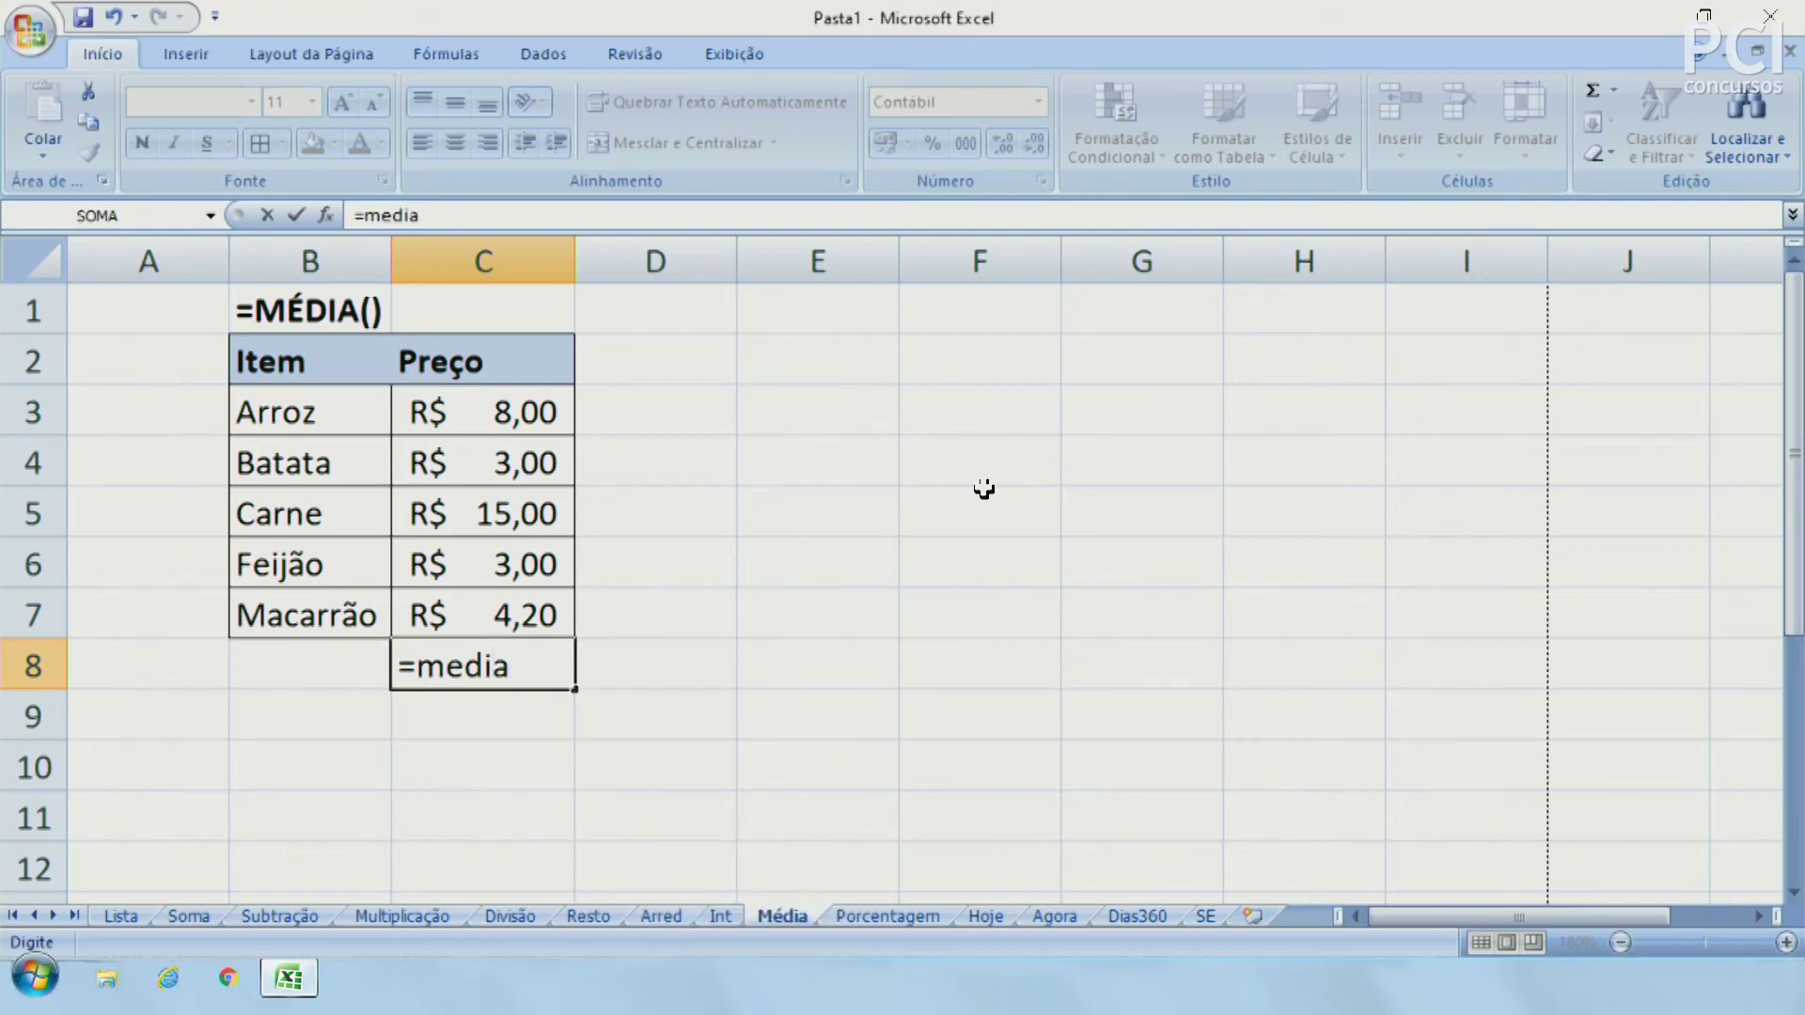
{"action": "key", "text": "BackSpace"}
{"action": "key", "text": "BackSpace"}
{"action": "key", "text": "BackSpace"}
{"action": "key", "text": "BackSpace"}
{"action": "type", "text": "édoi"}
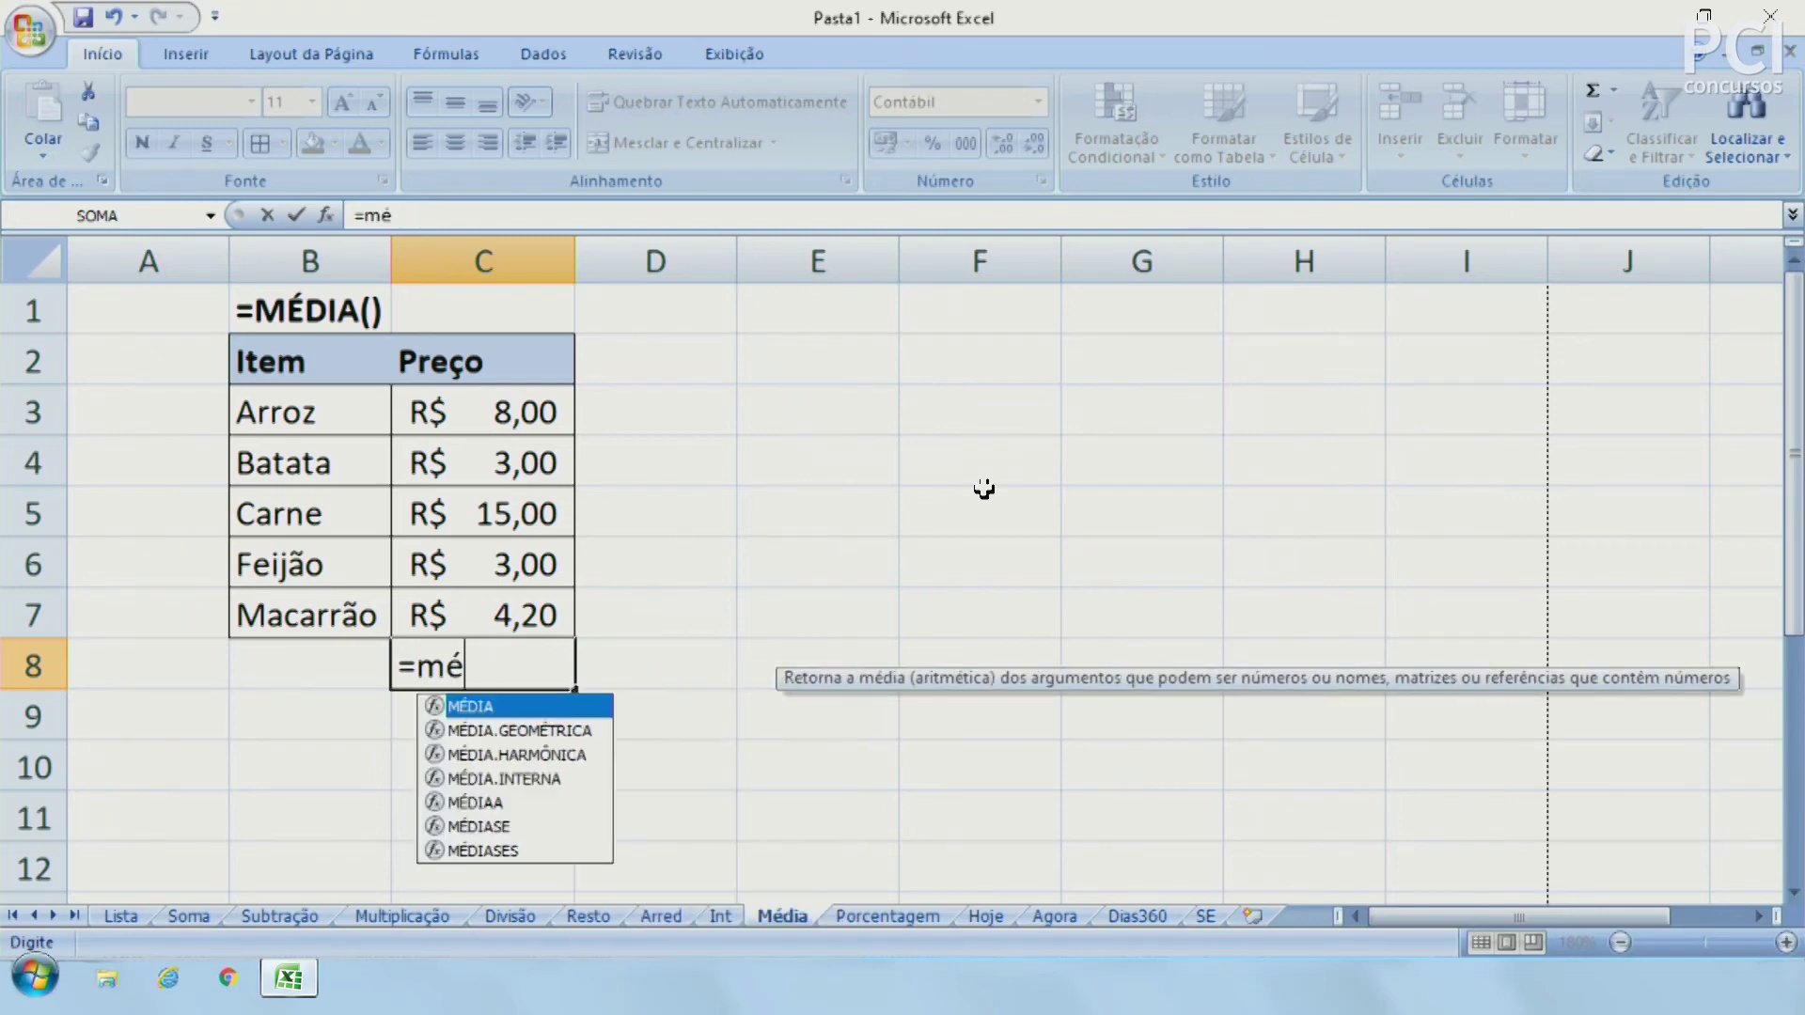
{"action": "key", "text": "BackSpace"}
{"action": "key", "text": "BackSpace"}
{"action": "type", "text": "ia"}
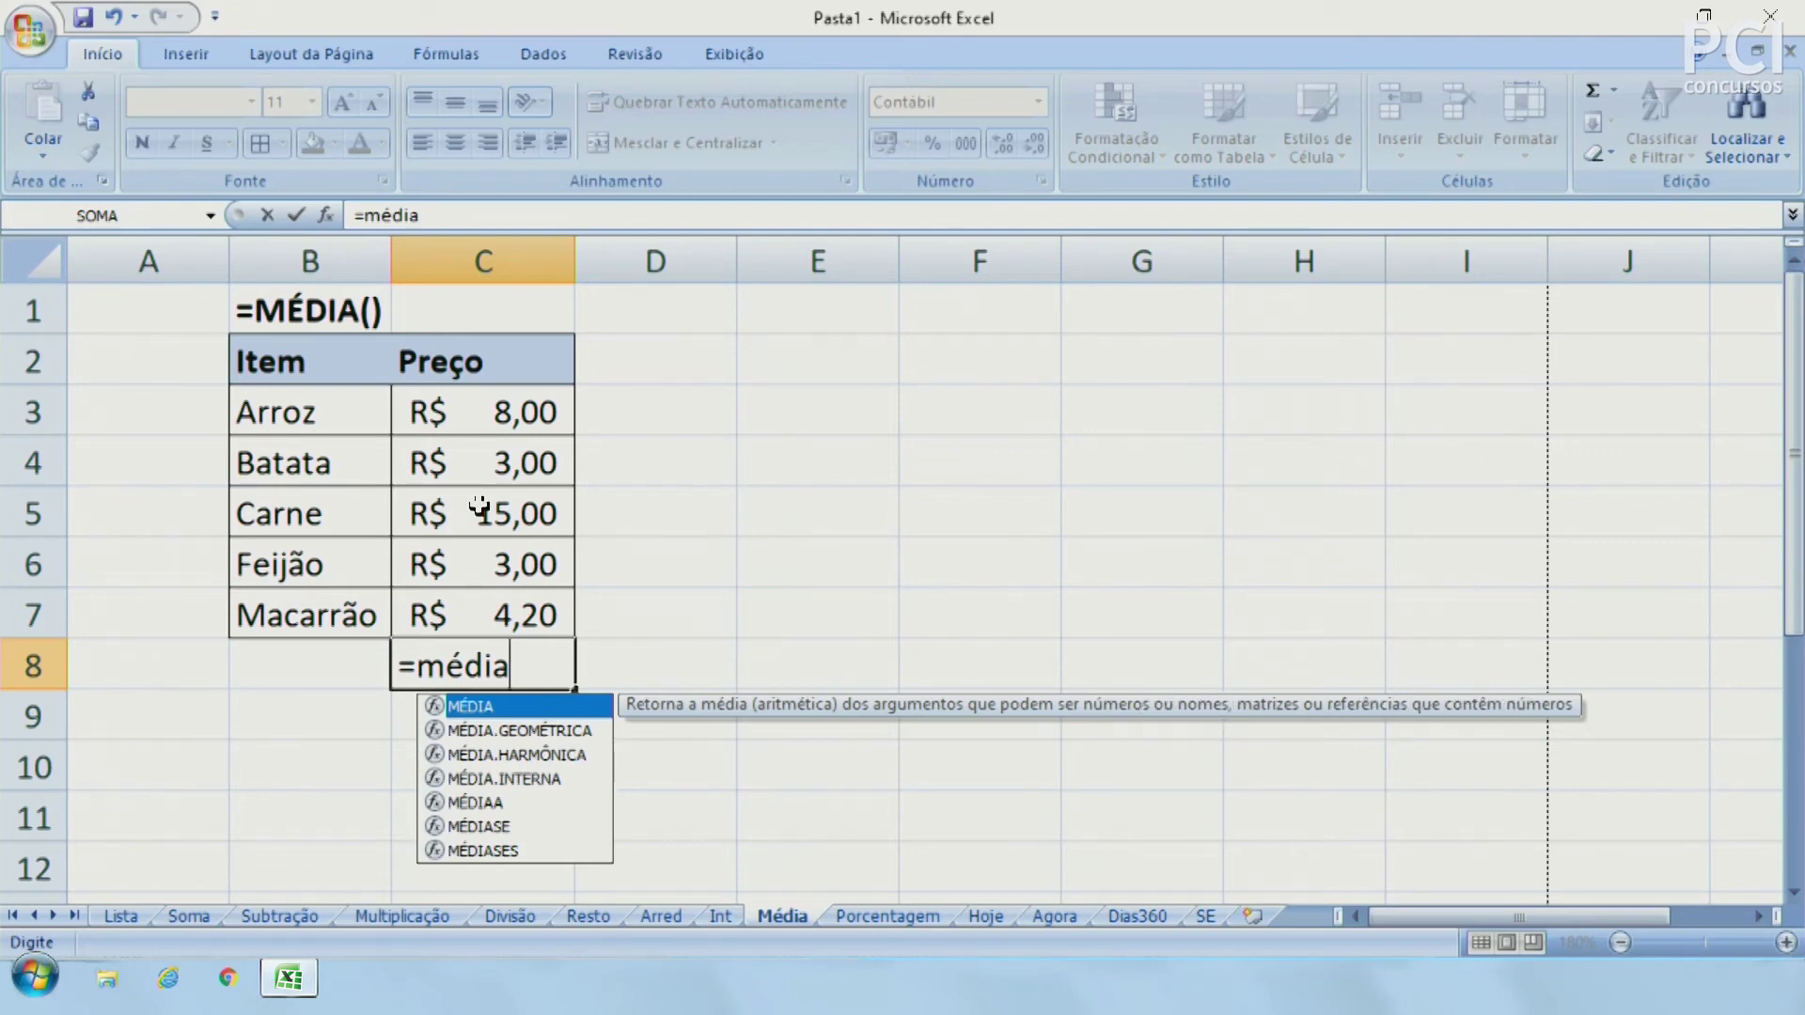
{"action": "type", "text": "("}
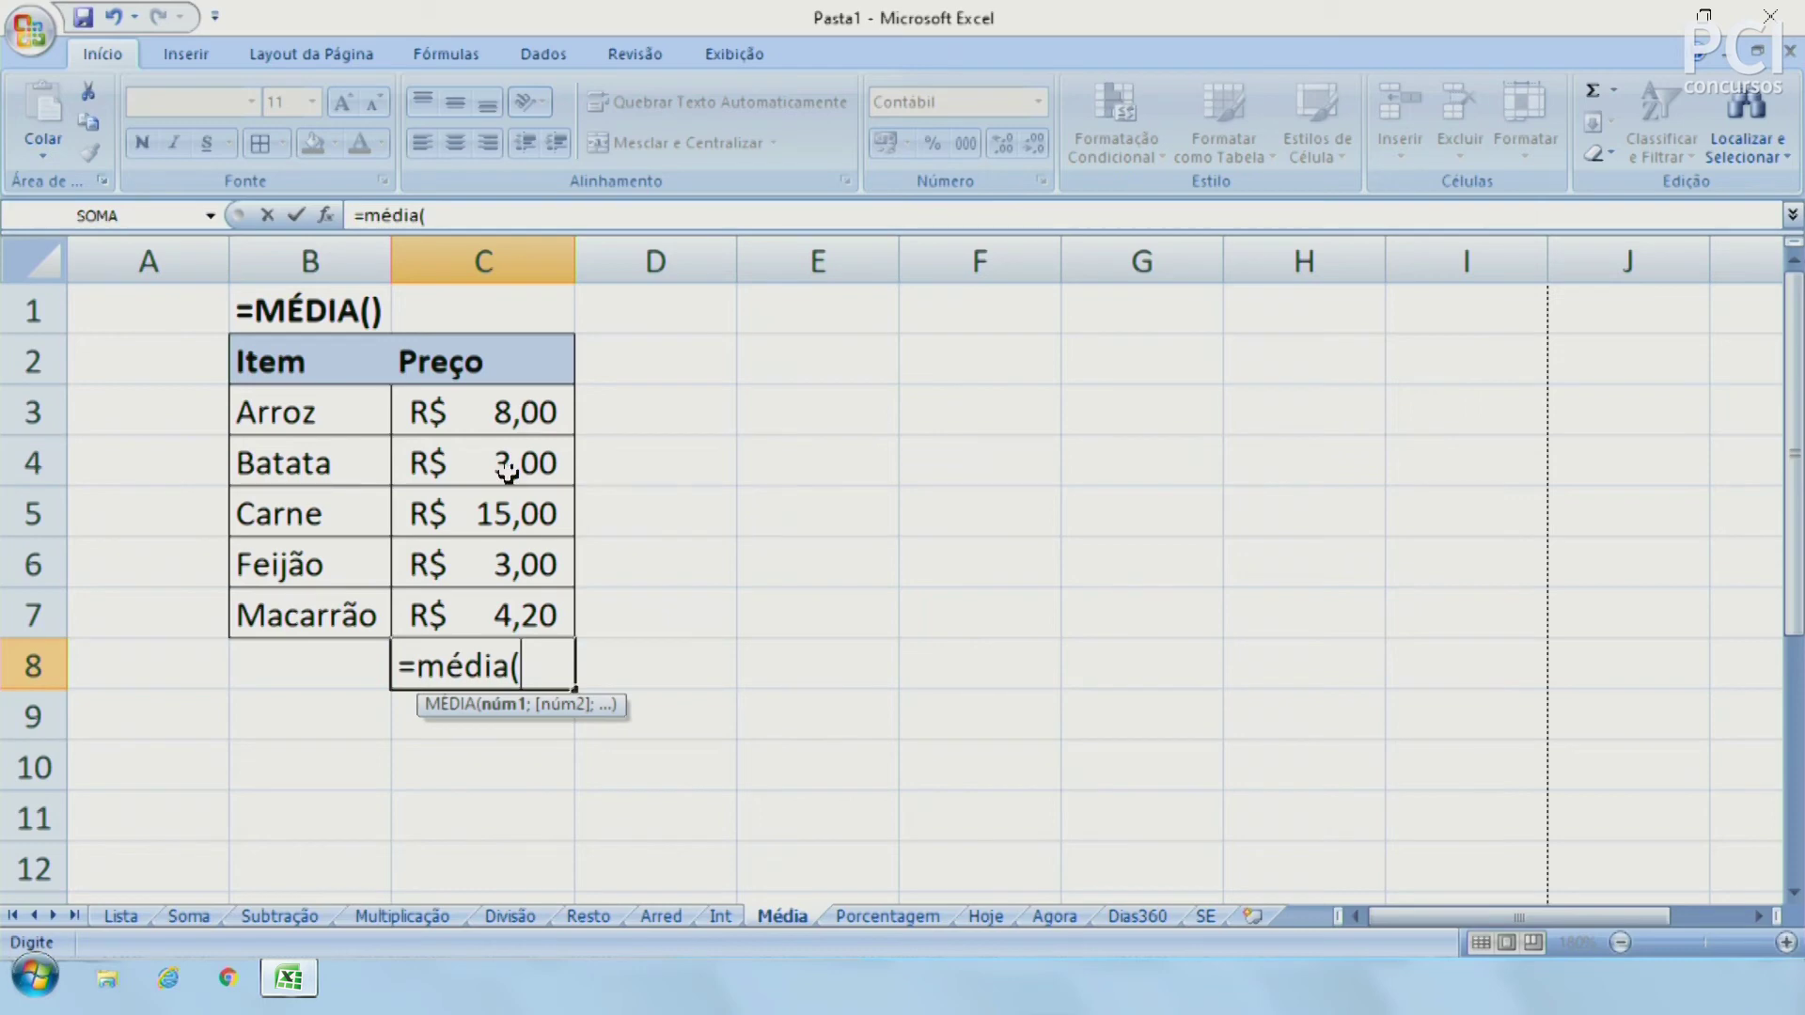
{"action": "left_click_drag", "start_coordinate": [531, 406], "coordinate": [499, 615]}
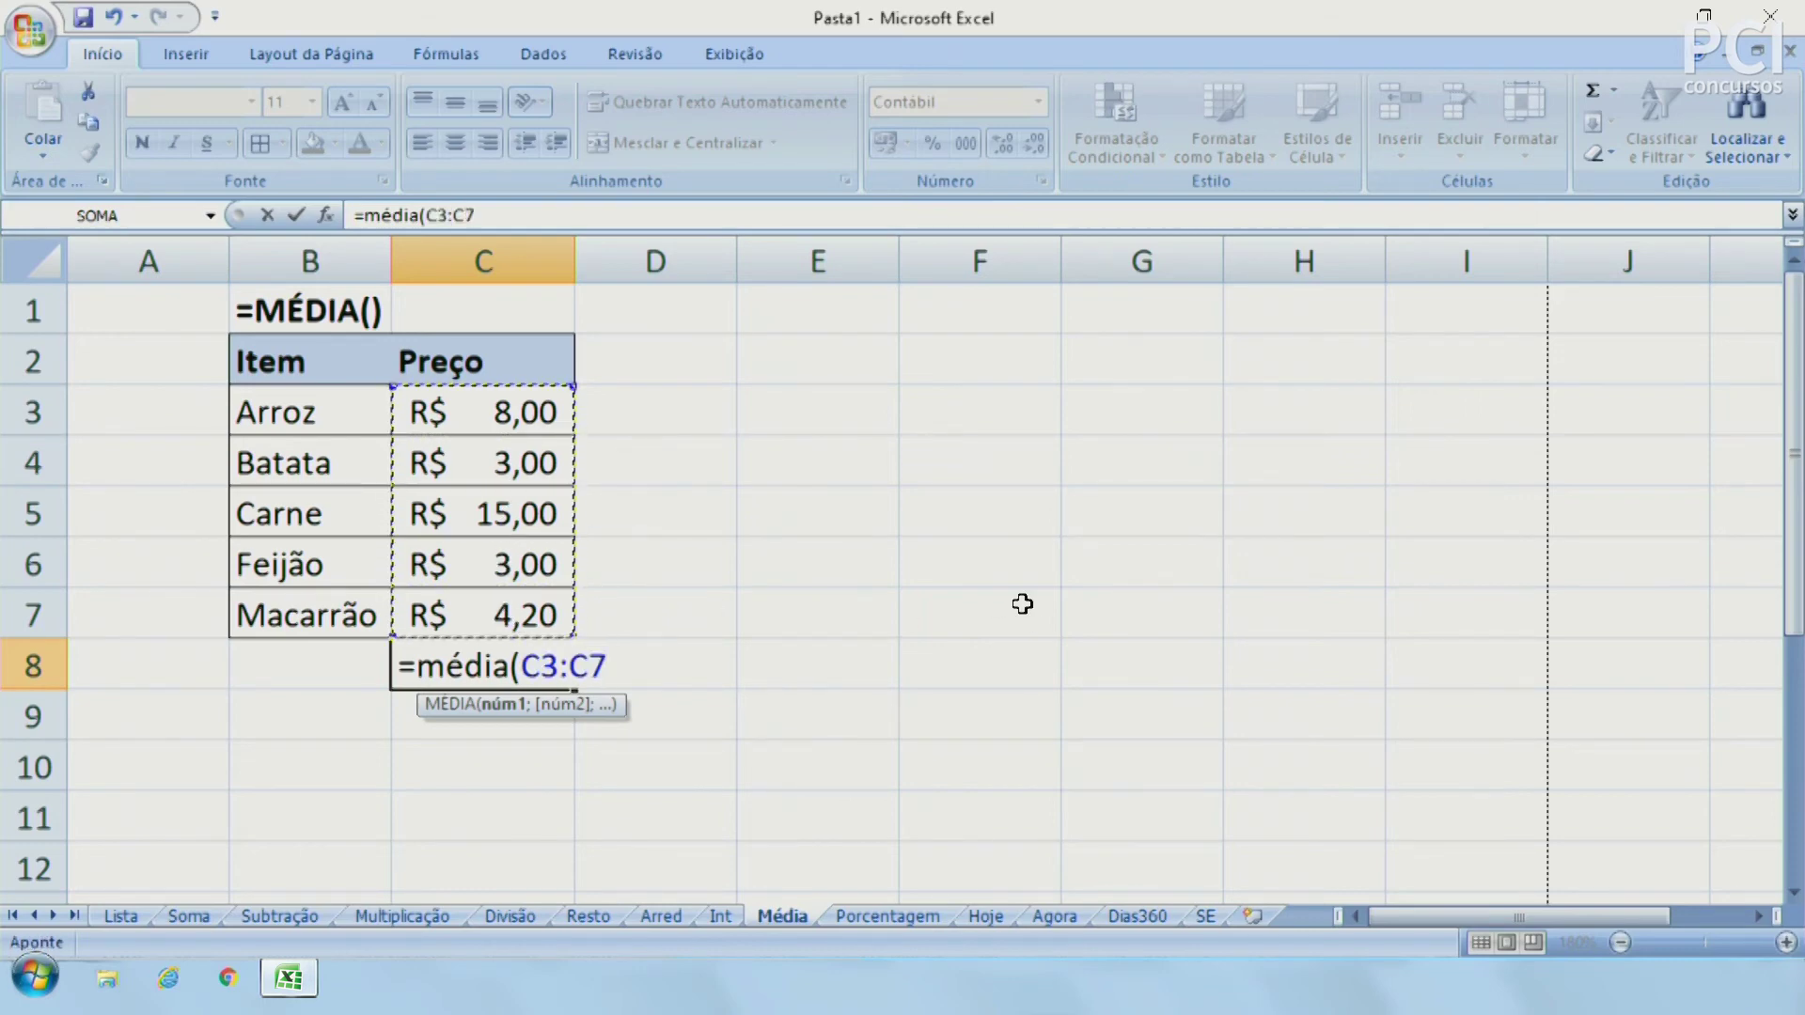
{"action": "key", "text": "Return"}
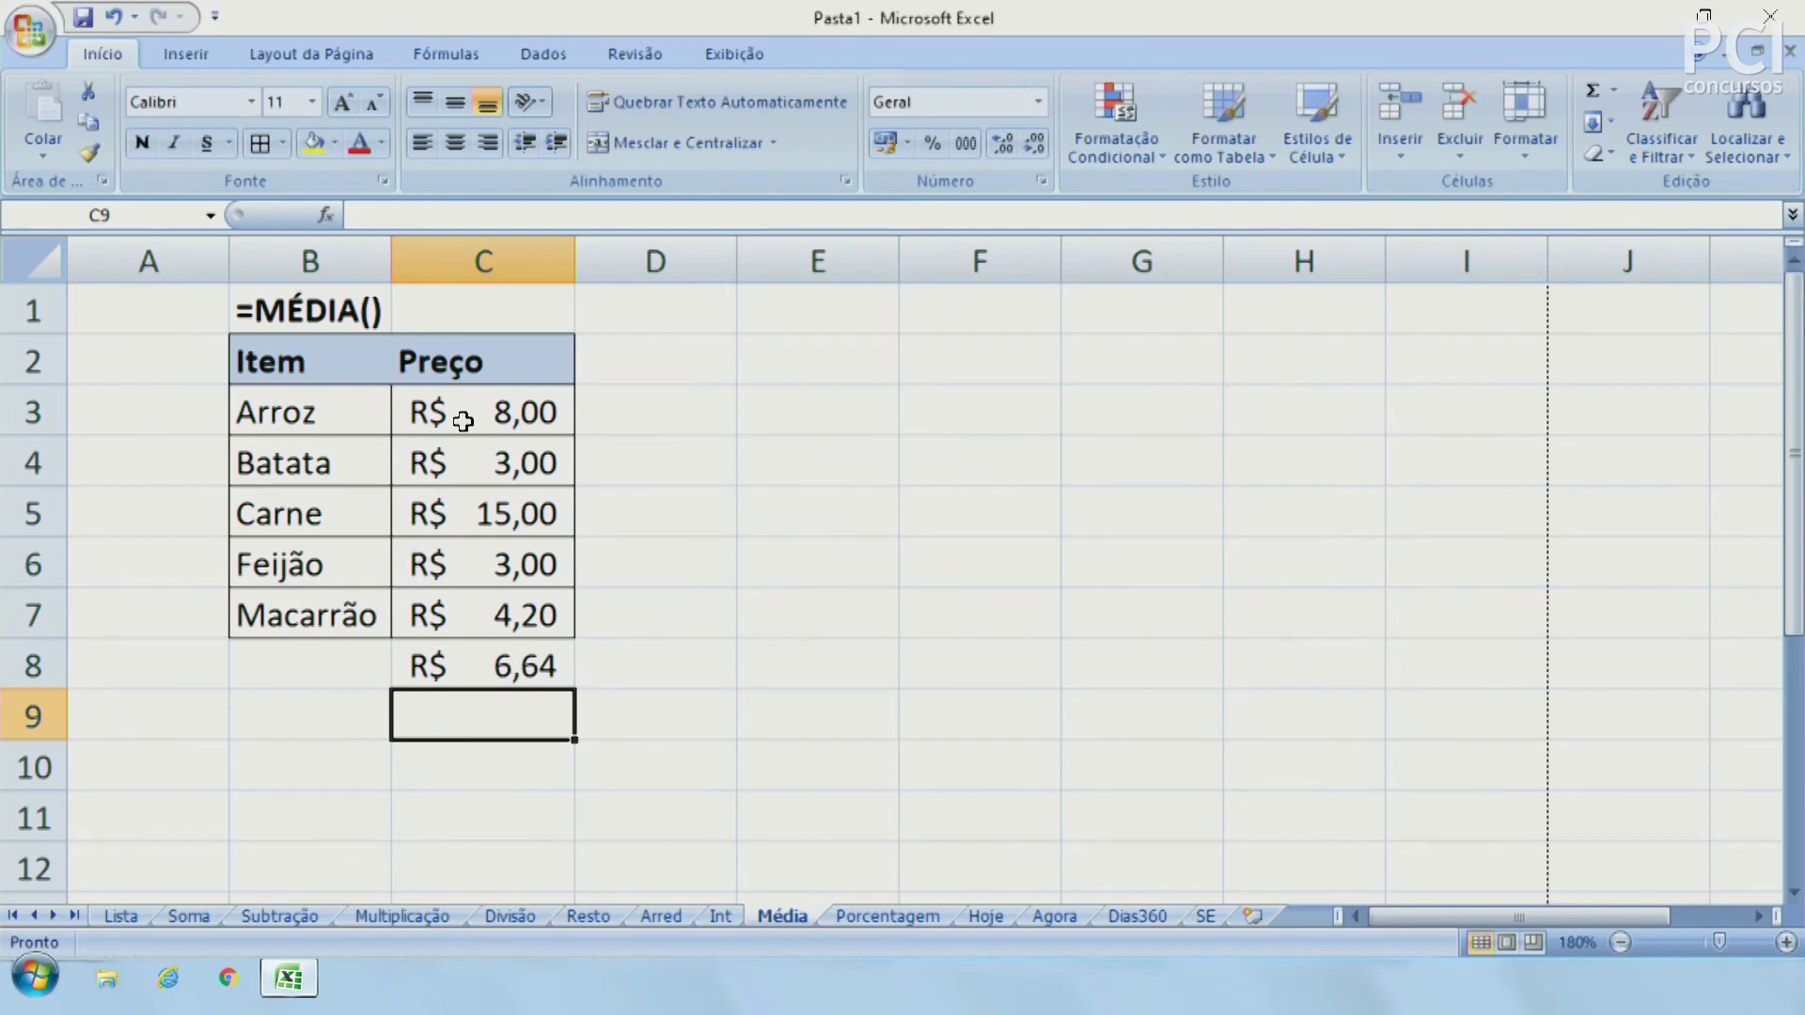
Examine the average formula in C8 and the price range C3:C7 it refers to
{"action": "left_click", "coordinate": [562, 669]}
{"action": "left_click", "coordinate": [623, 649]}
{"action": "left_click", "coordinate": [498, 653]}
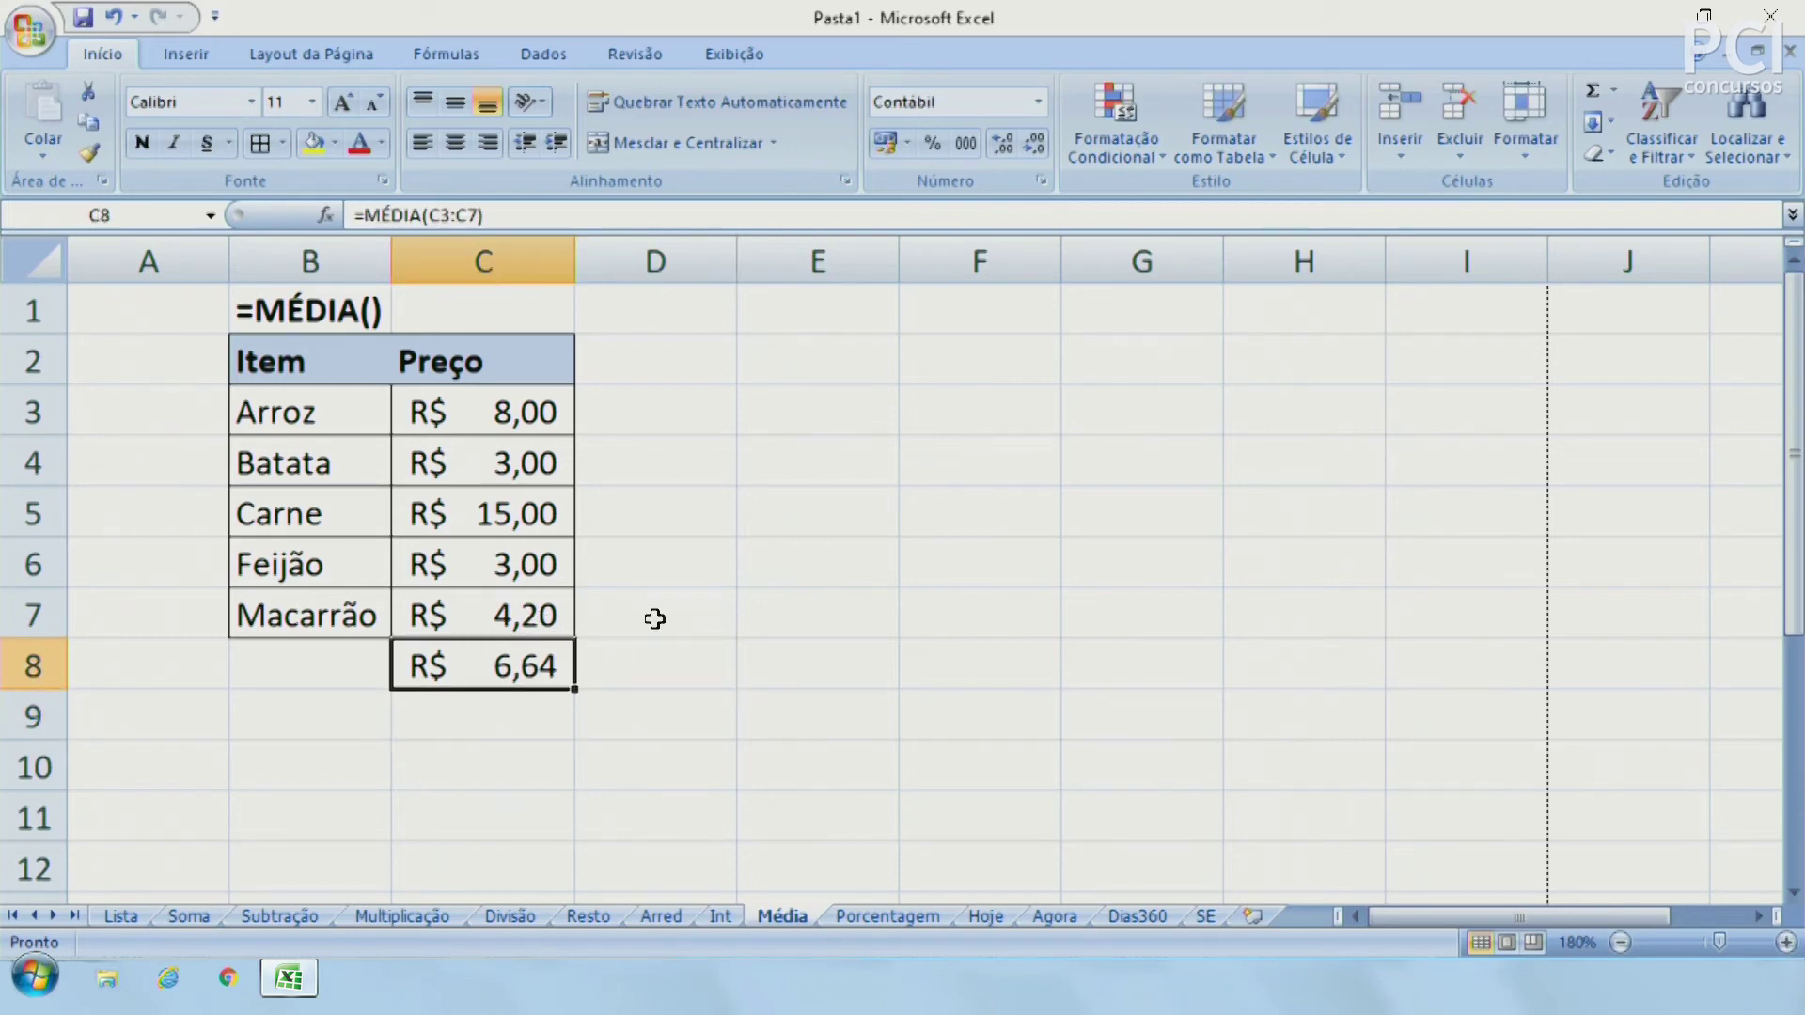
{"action": "left_click", "coordinate": [798, 616]}
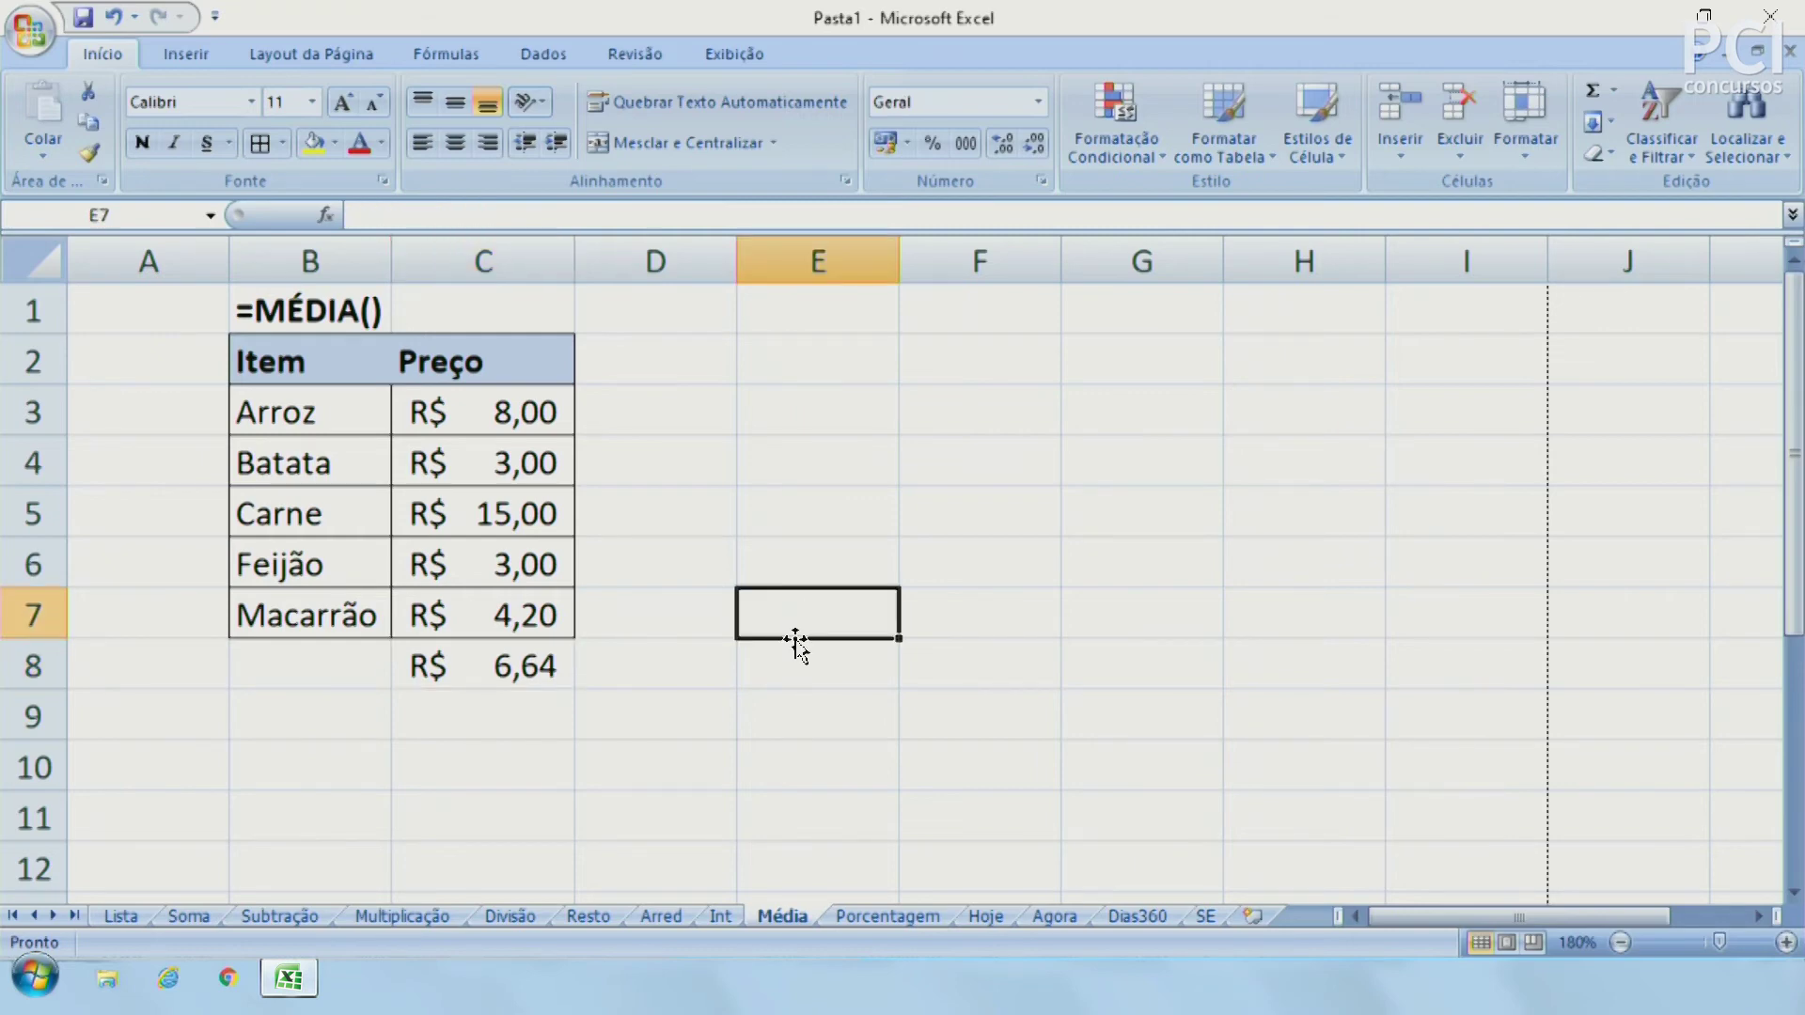
{"action": "left_click_drag", "start_coordinate": [473, 411], "coordinate": [483, 616]}
{"action": "left_click_drag", "start_coordinate": [531, 416], "coordinate": [488, 611]}
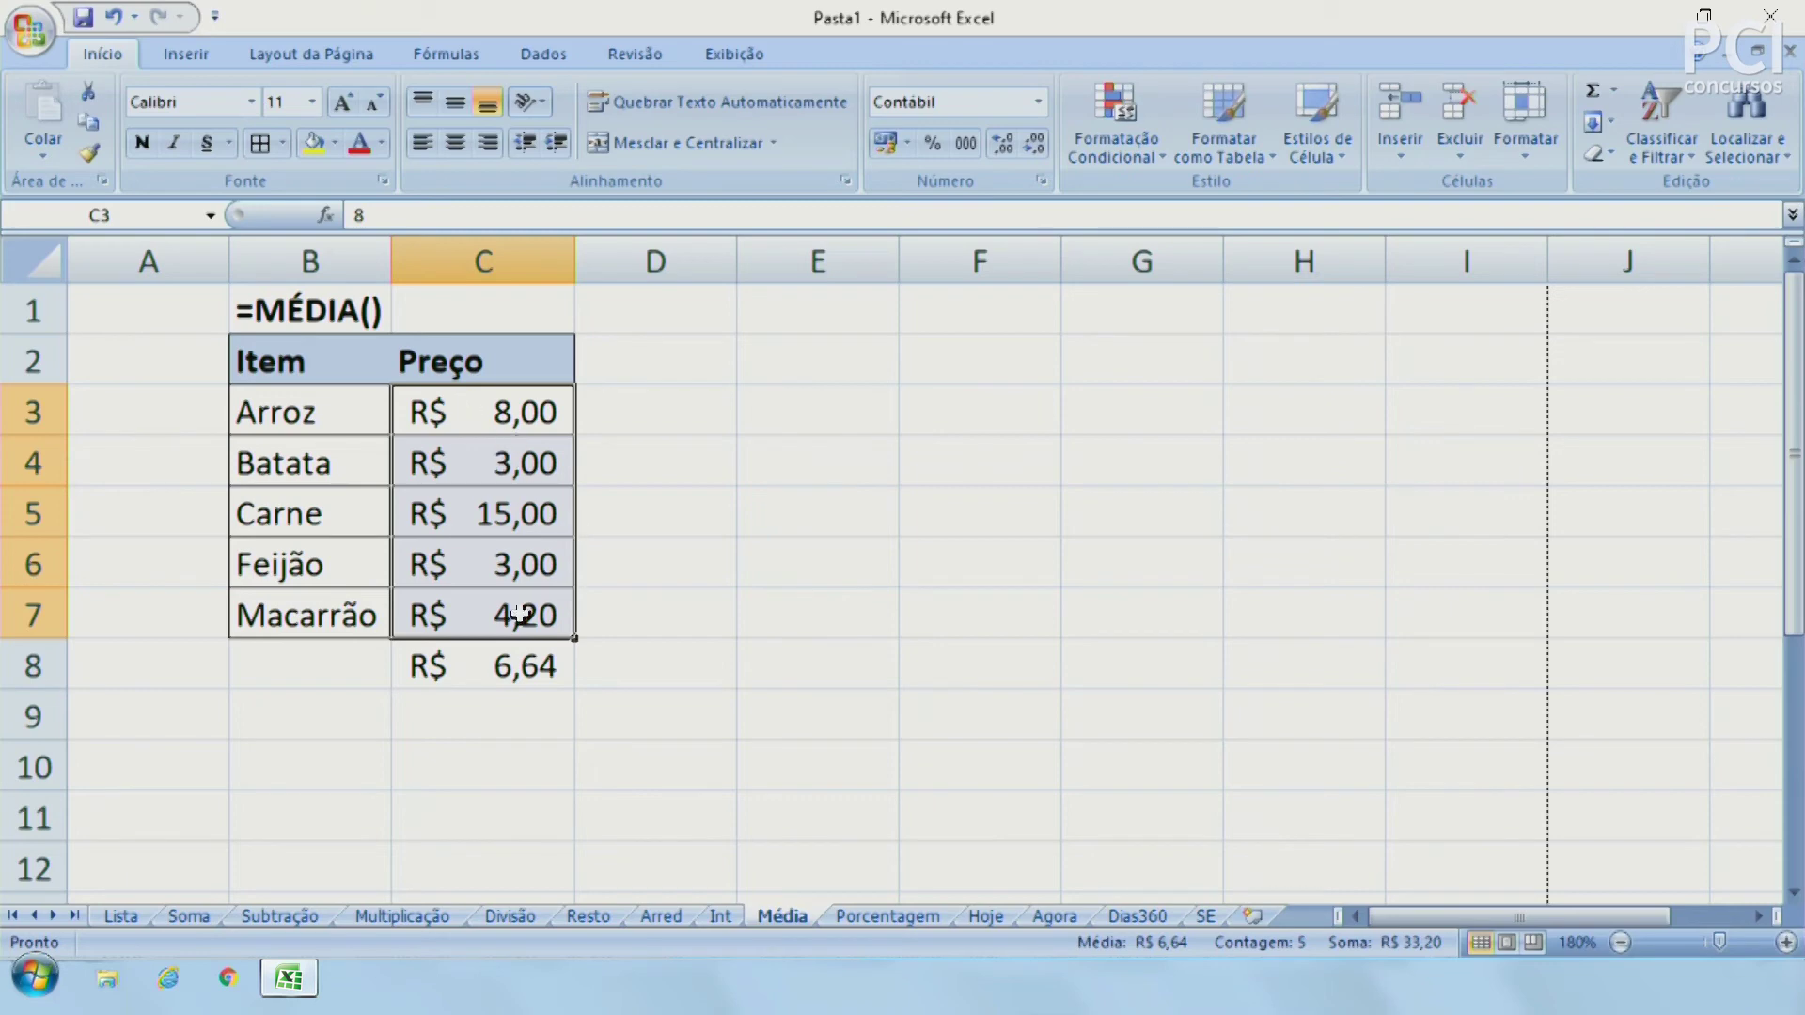
Enter the formula =SOMA(C3:C7)/5 in cell C10 to work out the average manually
{"action": "left_click", "coordinate": [521, 764]}
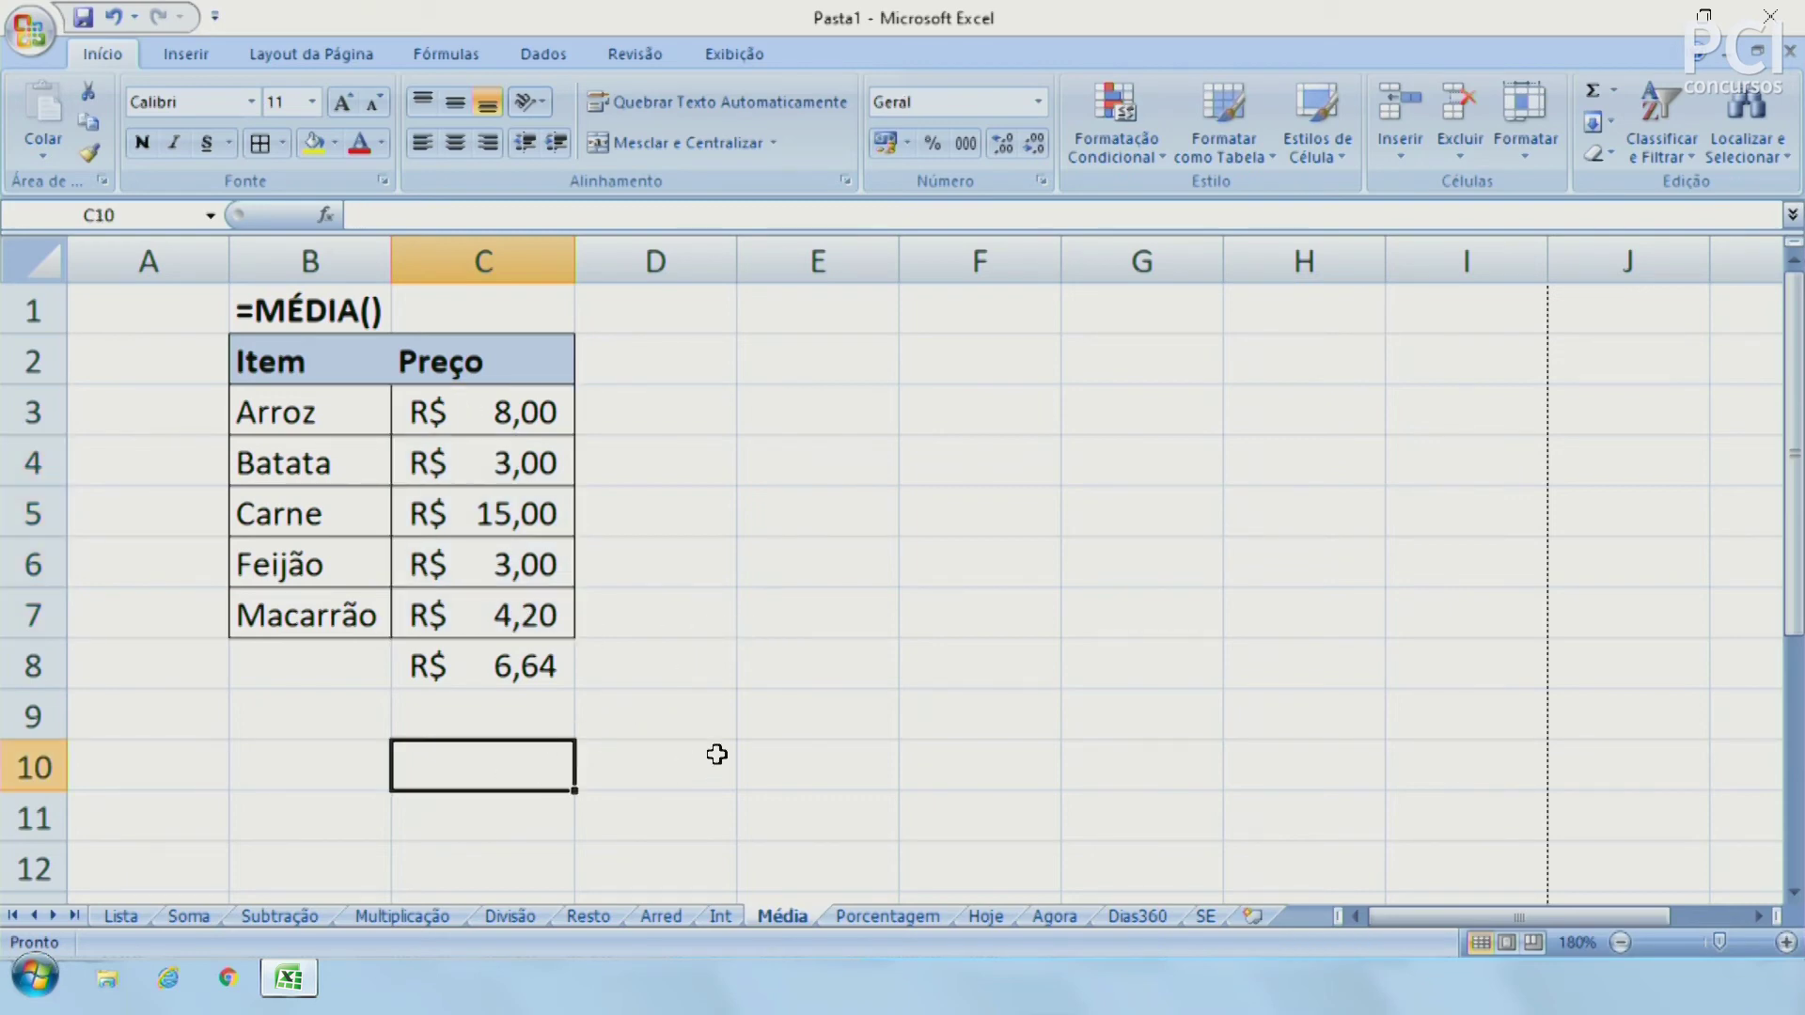
{"action": "type", "text": "=S"}
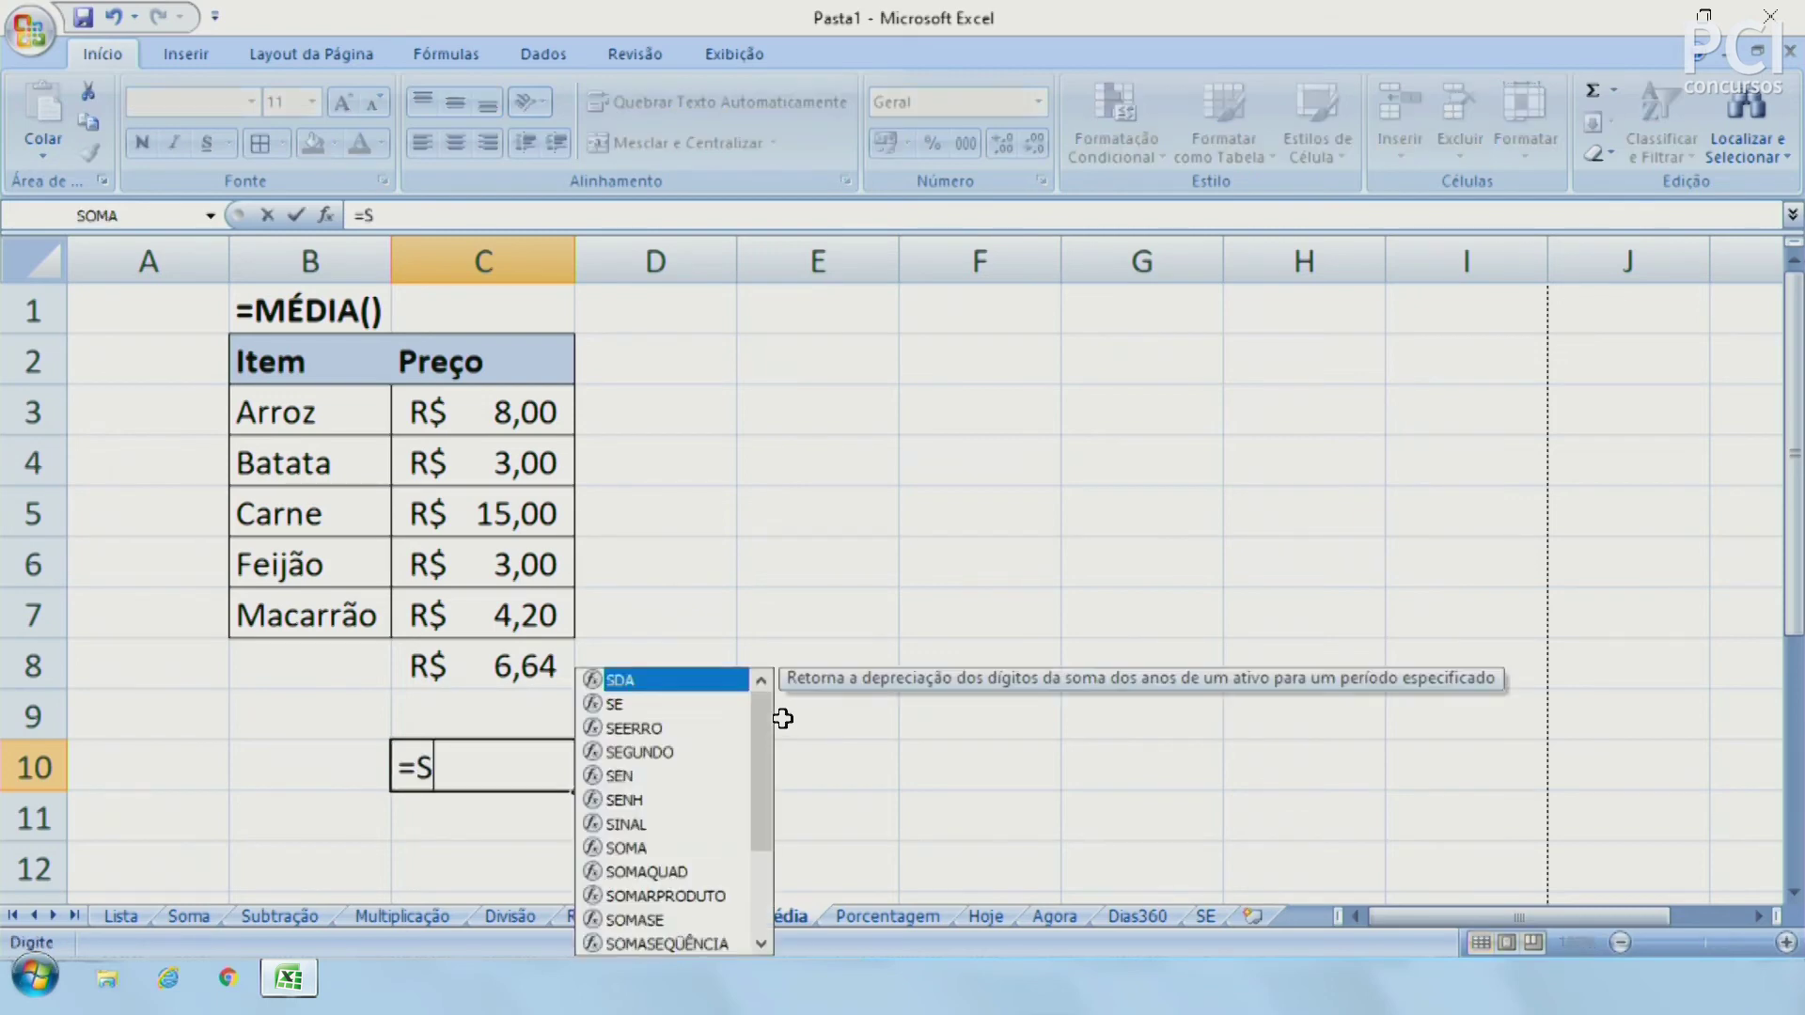
{"action": "type", "text": "OMA("}
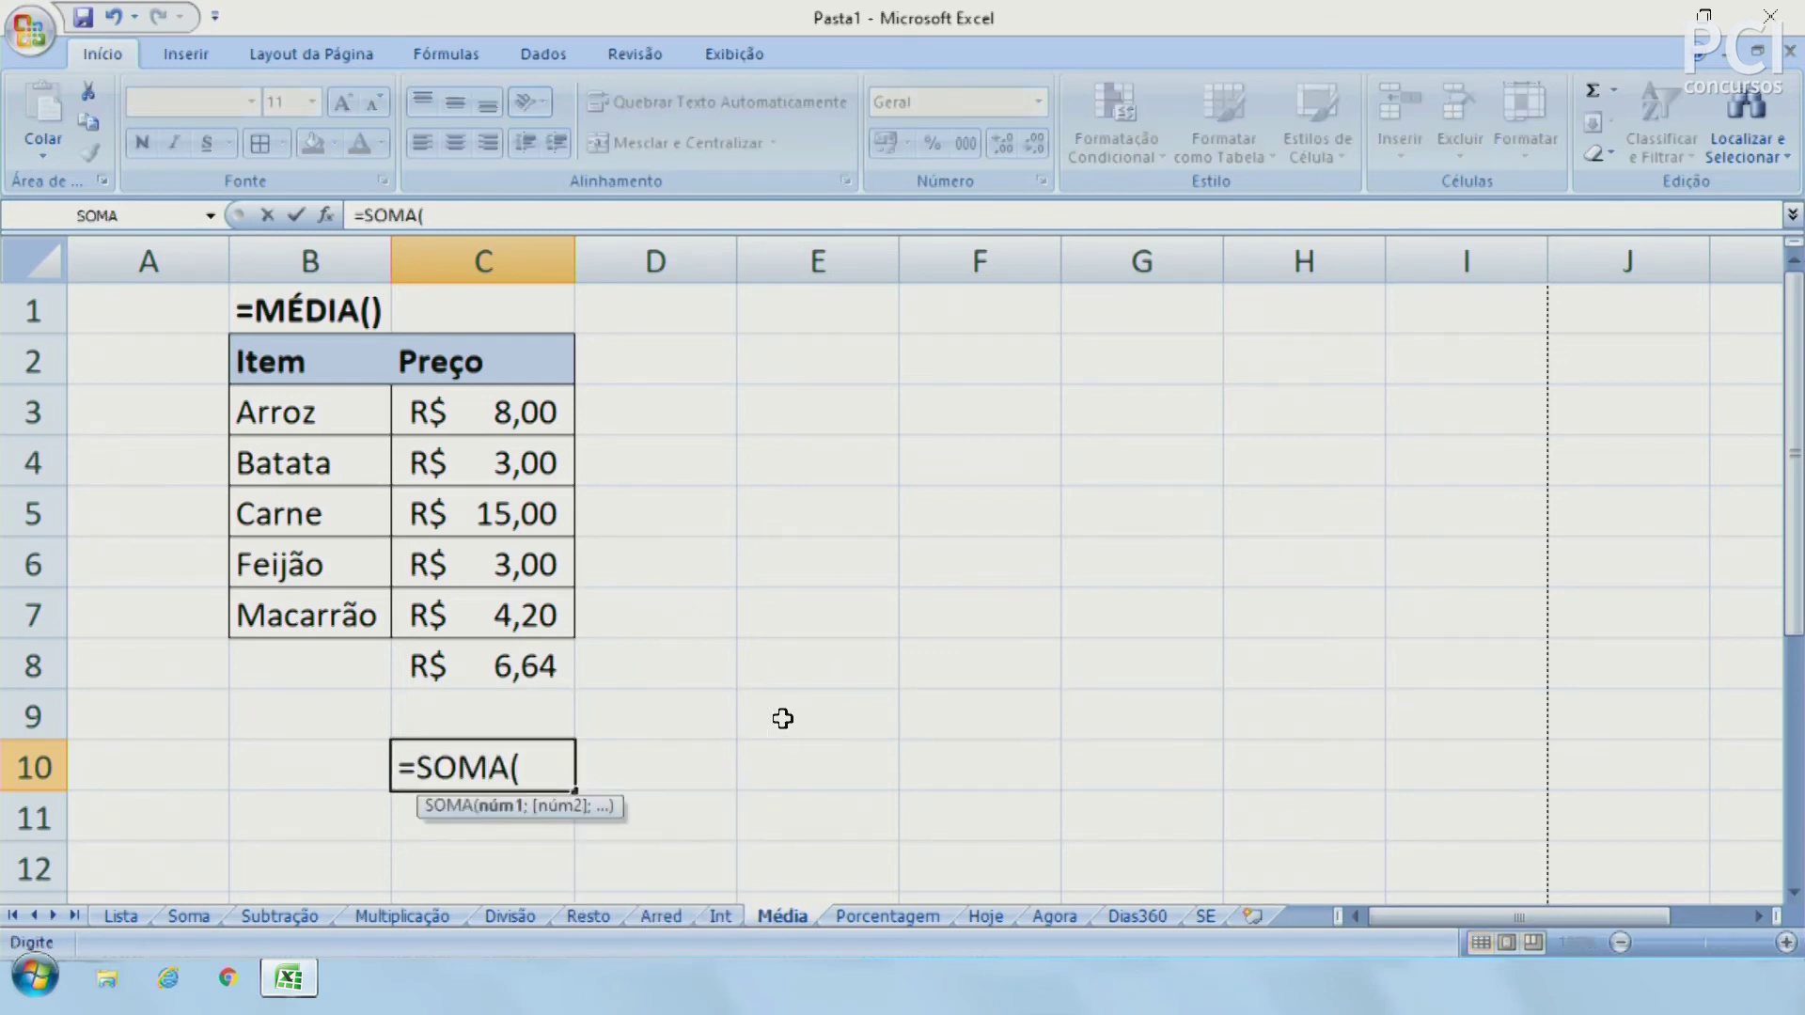
{"action": "left_click_drag", "start_coordinate": [512, 414], "coordinate": [513, 623]}
{"action": "type", "text": ")"}
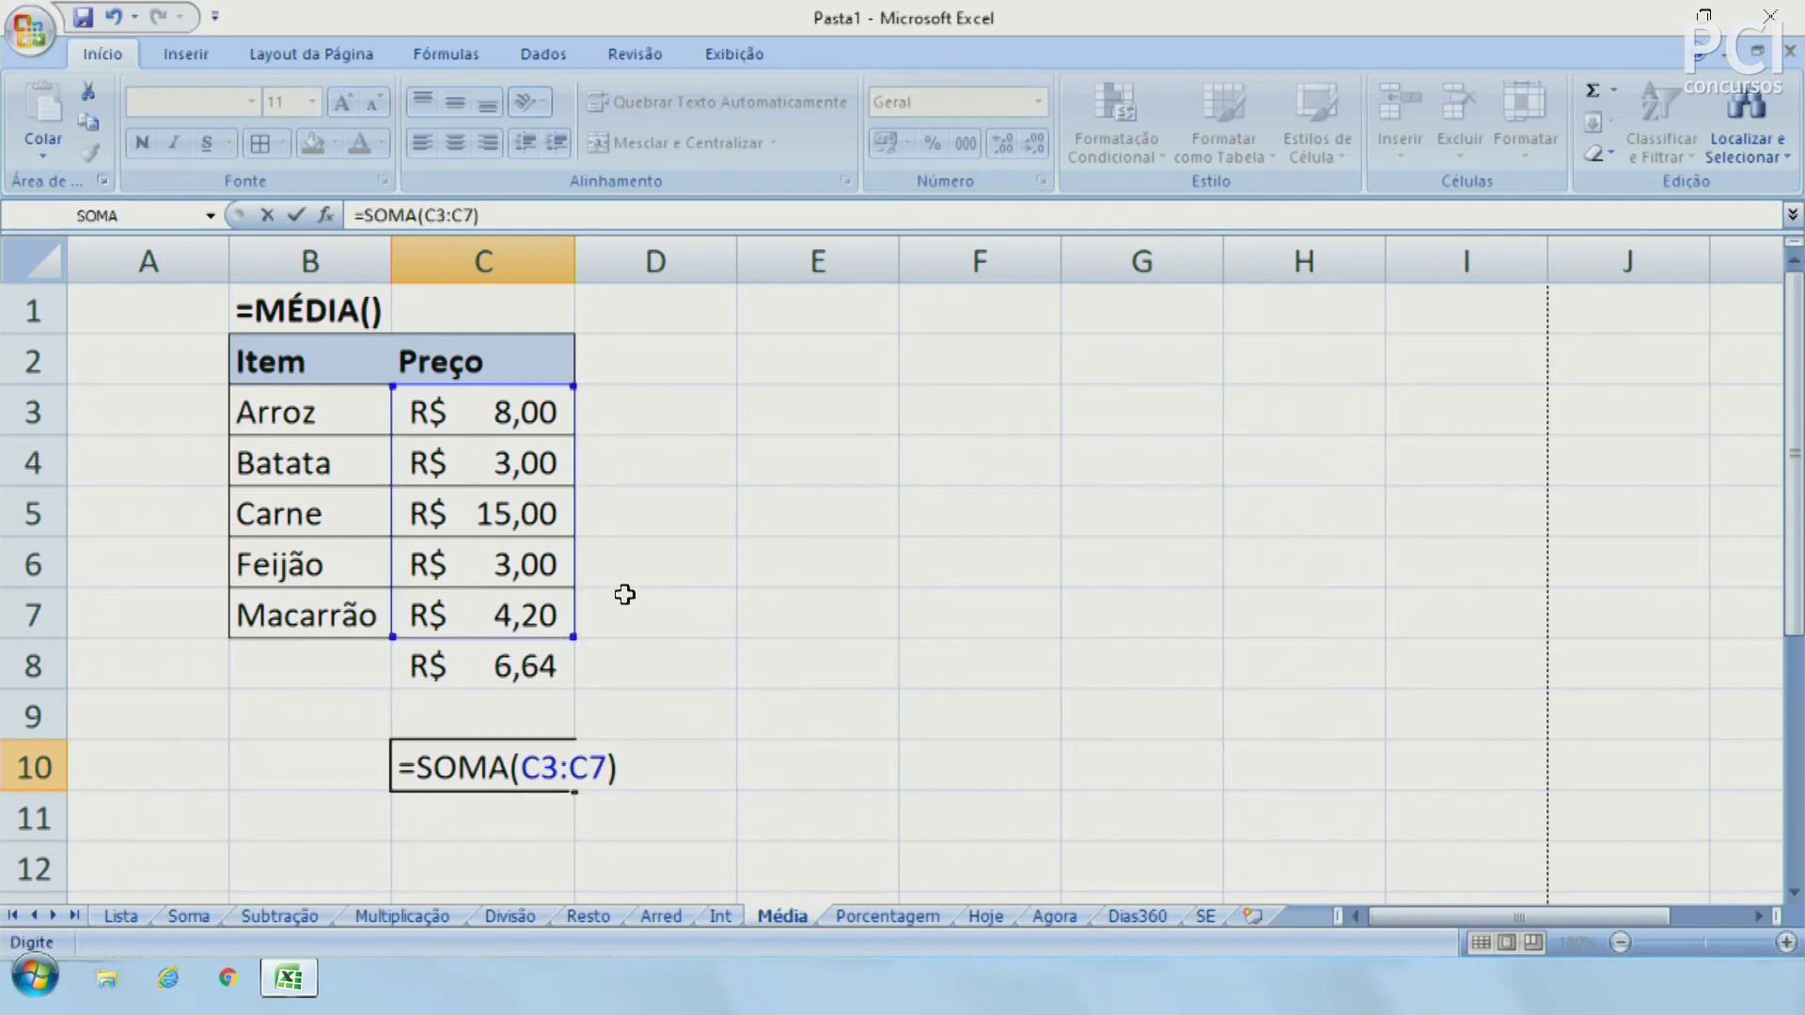
{"action": "type", "text": "/"}
{"action": "type", "text": "5"}
{"action": "key", "text": "Return"}
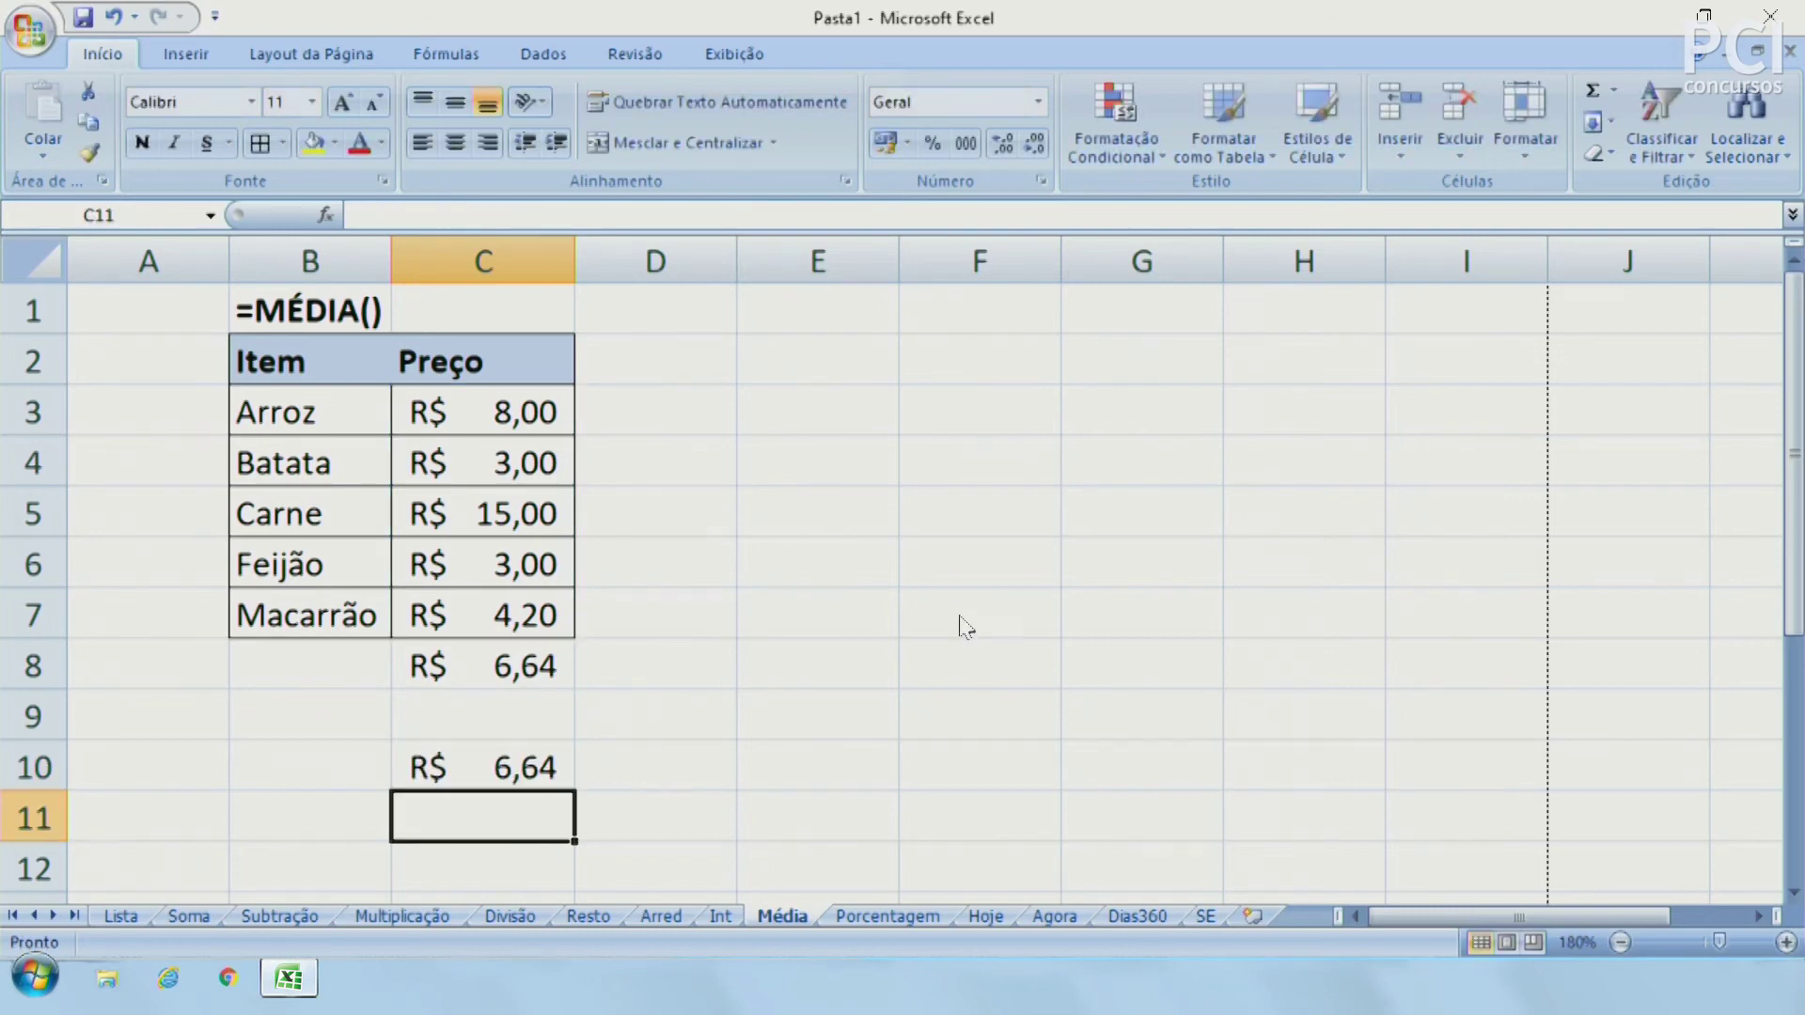
Compare the MÉDIA result in C8 with the manual average in C10
{"action": "left_click", "coordinate": [529, 764]}
{"action": "left_click", "coordinate": [534, 679]}
{"action": "left_click", "coordinate": [531, 767]}
{"action": "left_click", "coordinate": [545, 671]}
{"action": "left_click", "coordinate": [523, 758]}
{"action": "left_click", "coordinate": [897, 661]}
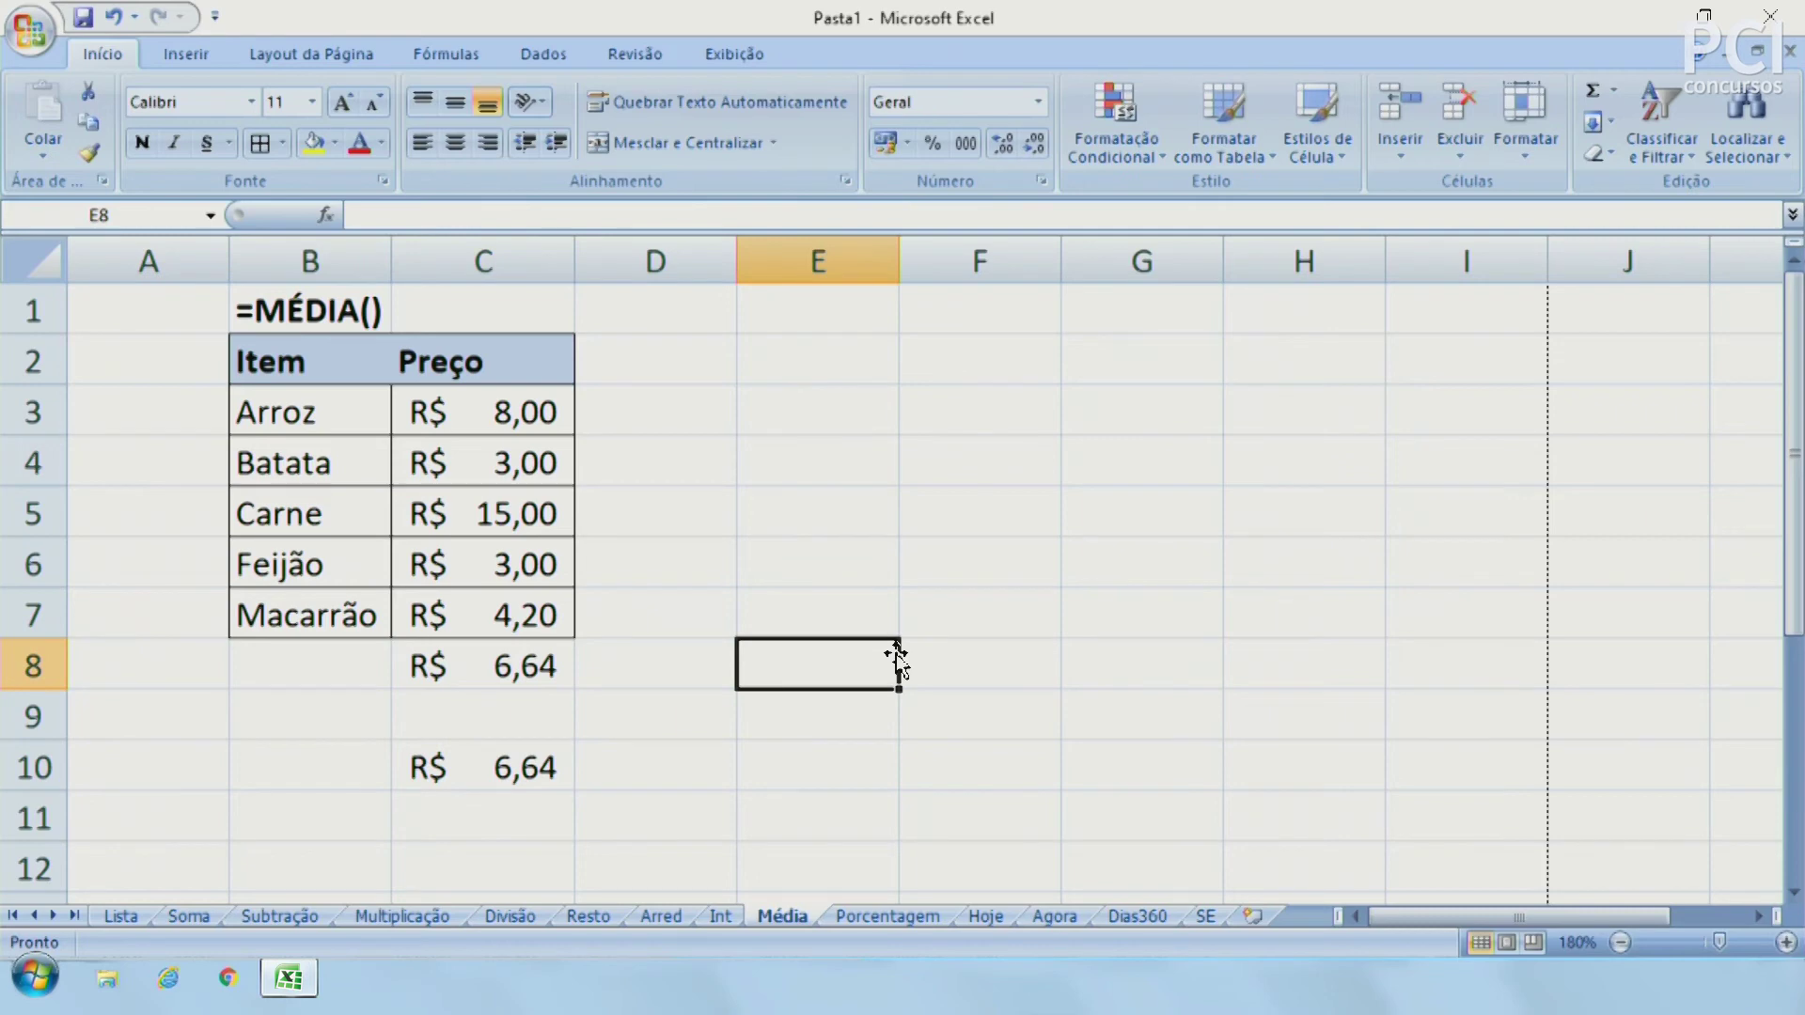
Go to the Porcentagem sheet and move the SE sheet directly after it
{"action": "left_click", "coordinate": [887, 915]}
{"action": "left_click", "coordinate": [825, 684]}
{"action": "left_click", "coordinate": [496, 710]}
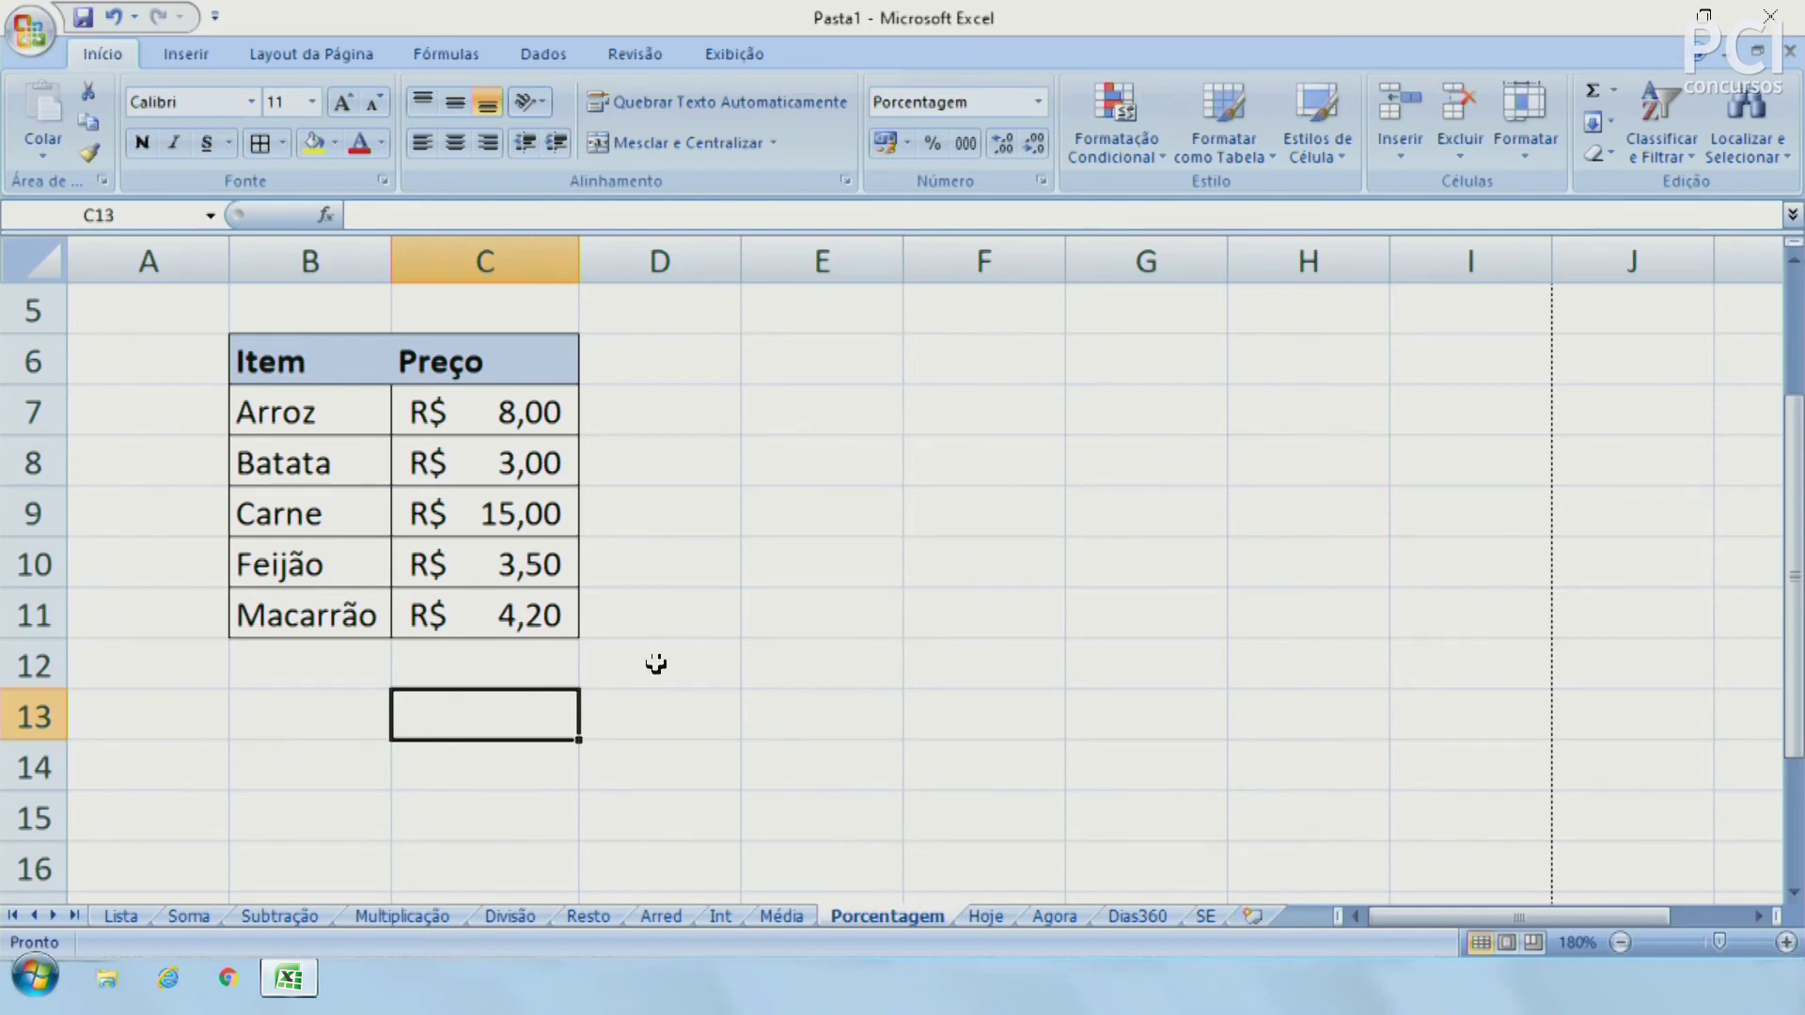
{"action": "left_click_drag", "start_coordinate": [1204, 916], "coordinate": [921, 917]}
{"action": "left_click", "coordinate": [921, 918]}
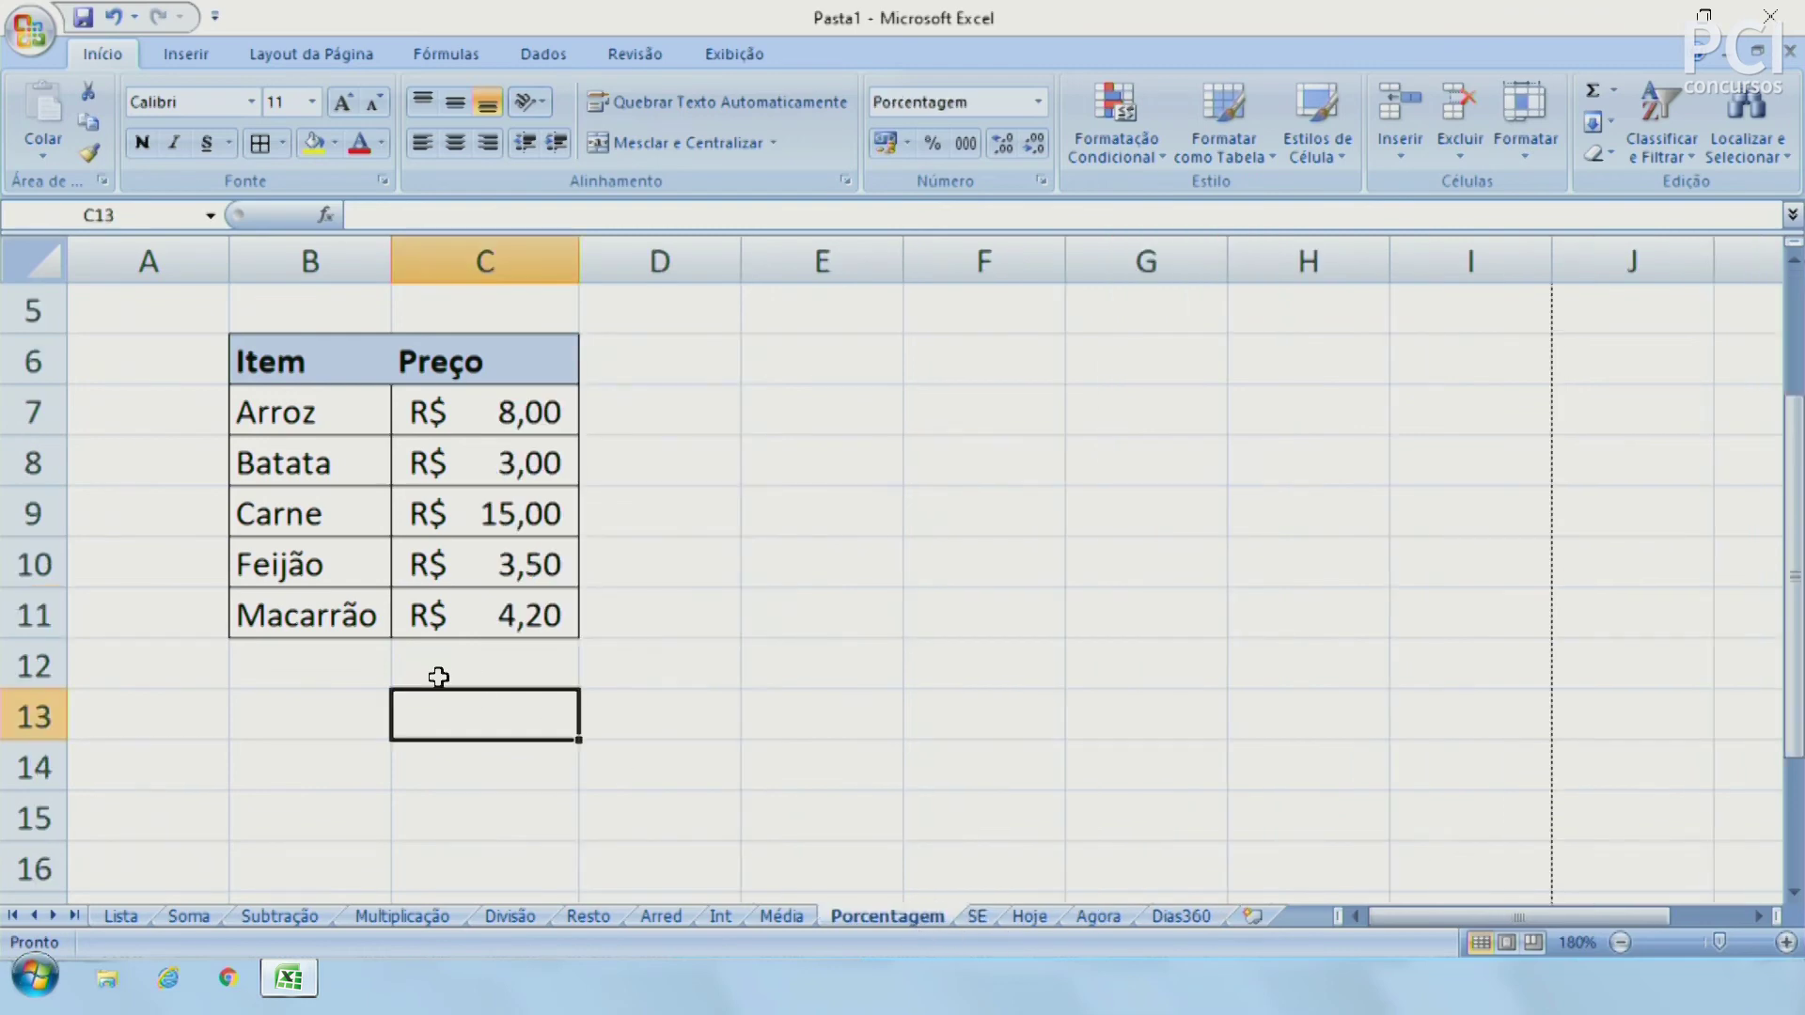
Total the prices in C12 on the Porcentagem sheet with AutoSum
{"action": "left_click", "coordinate": [494, 662]}
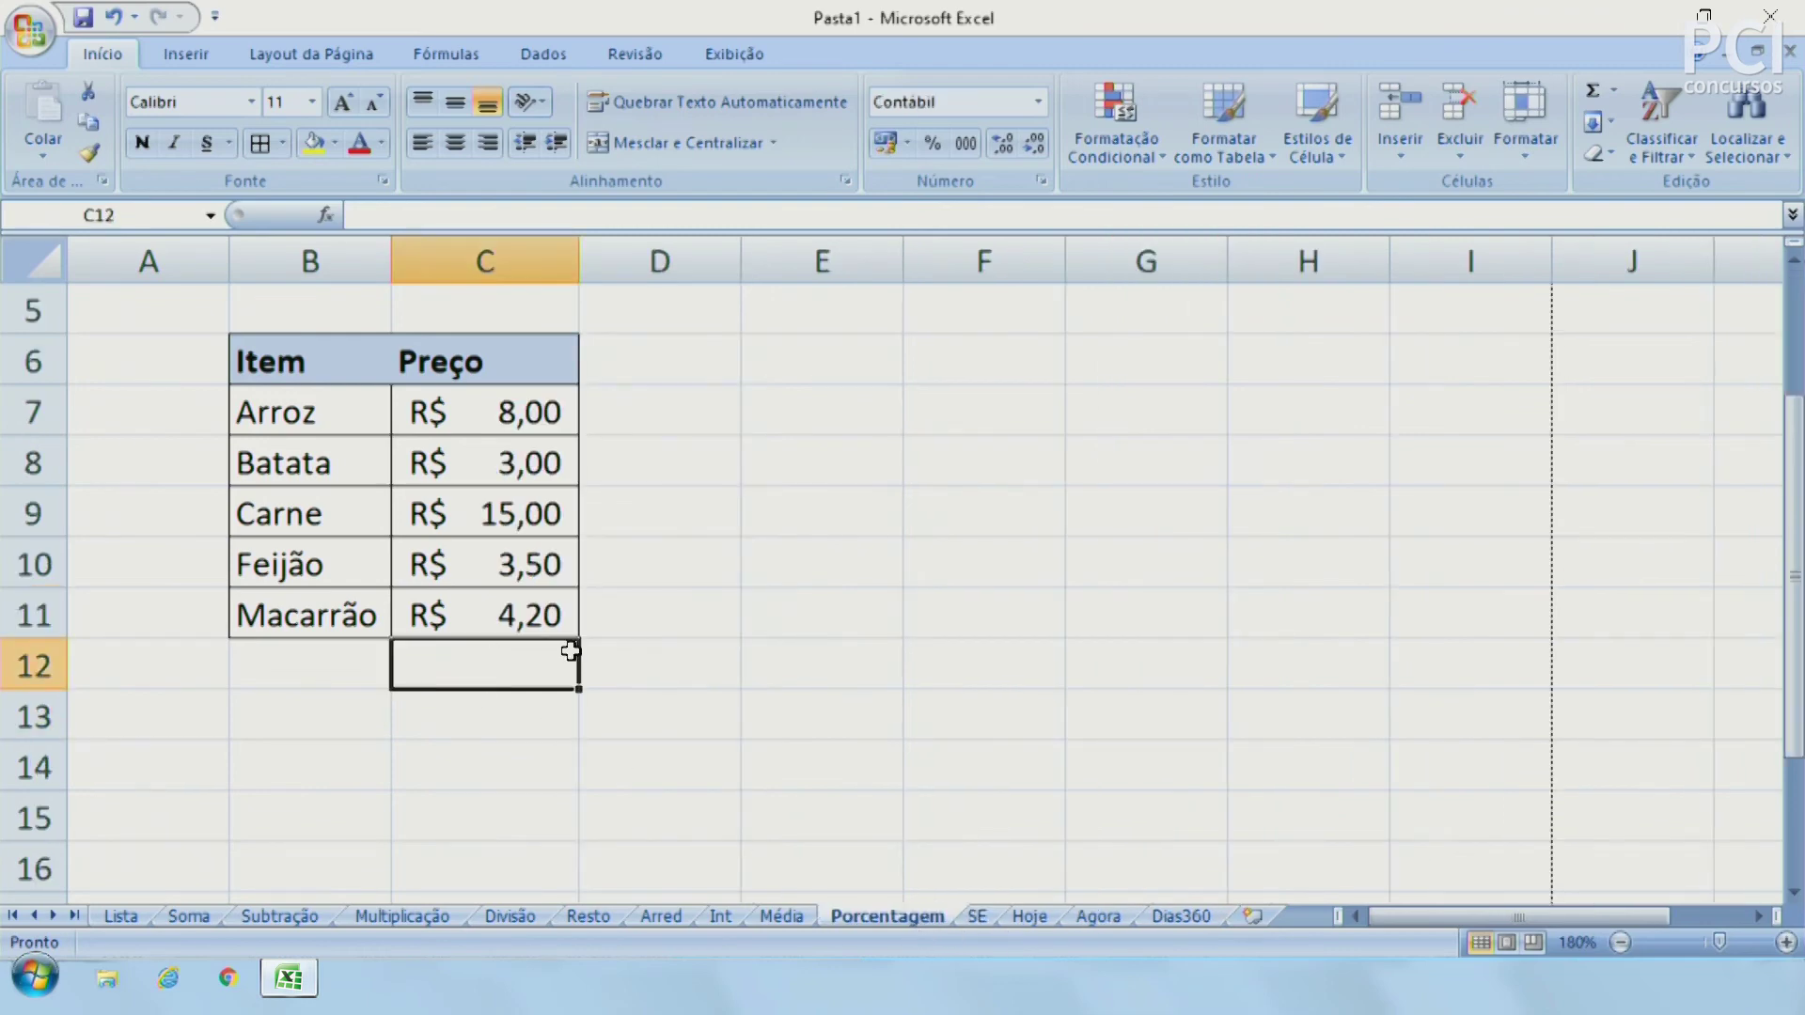
{"action": "left_click", "coordinate": [1593, 90]}
{"action": "key", "text": "Return"}
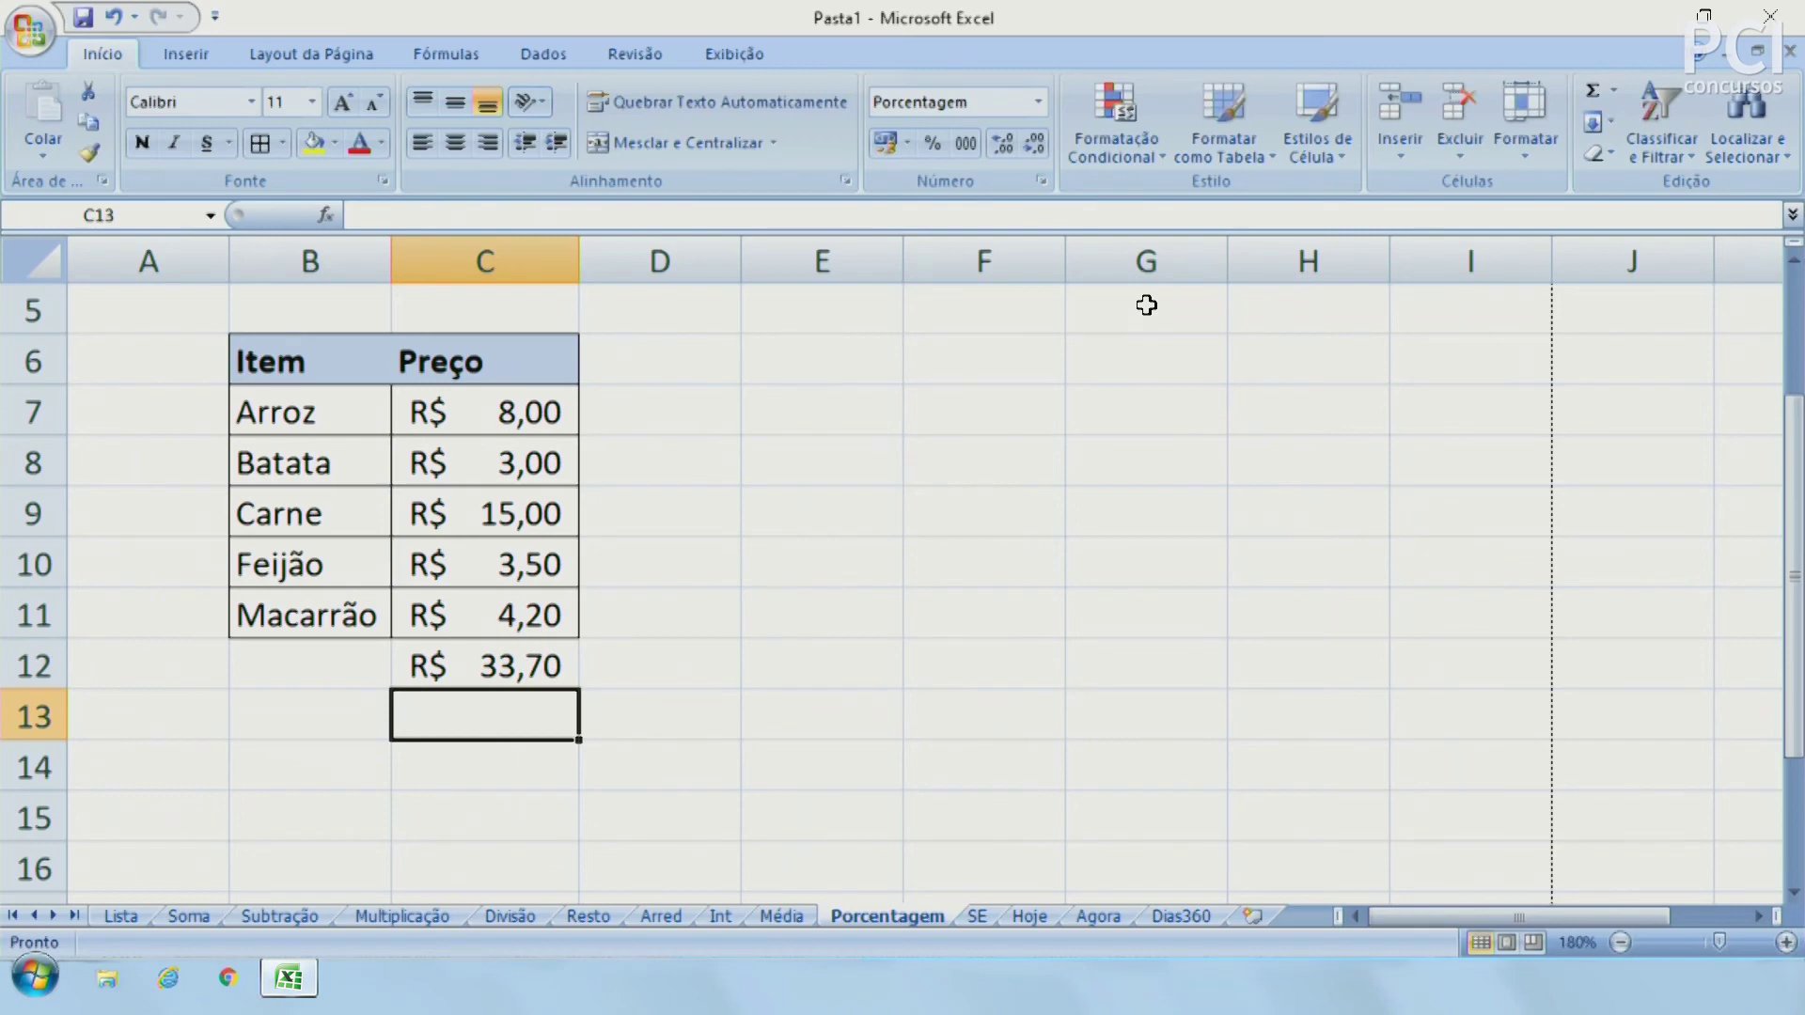
{"action": "left_click", "coordinate": [907, 663]}
Add the label Desconto in B14 and enter 10 beside it in C14
{"action": "left_click", "coordinate": [247, 745]}
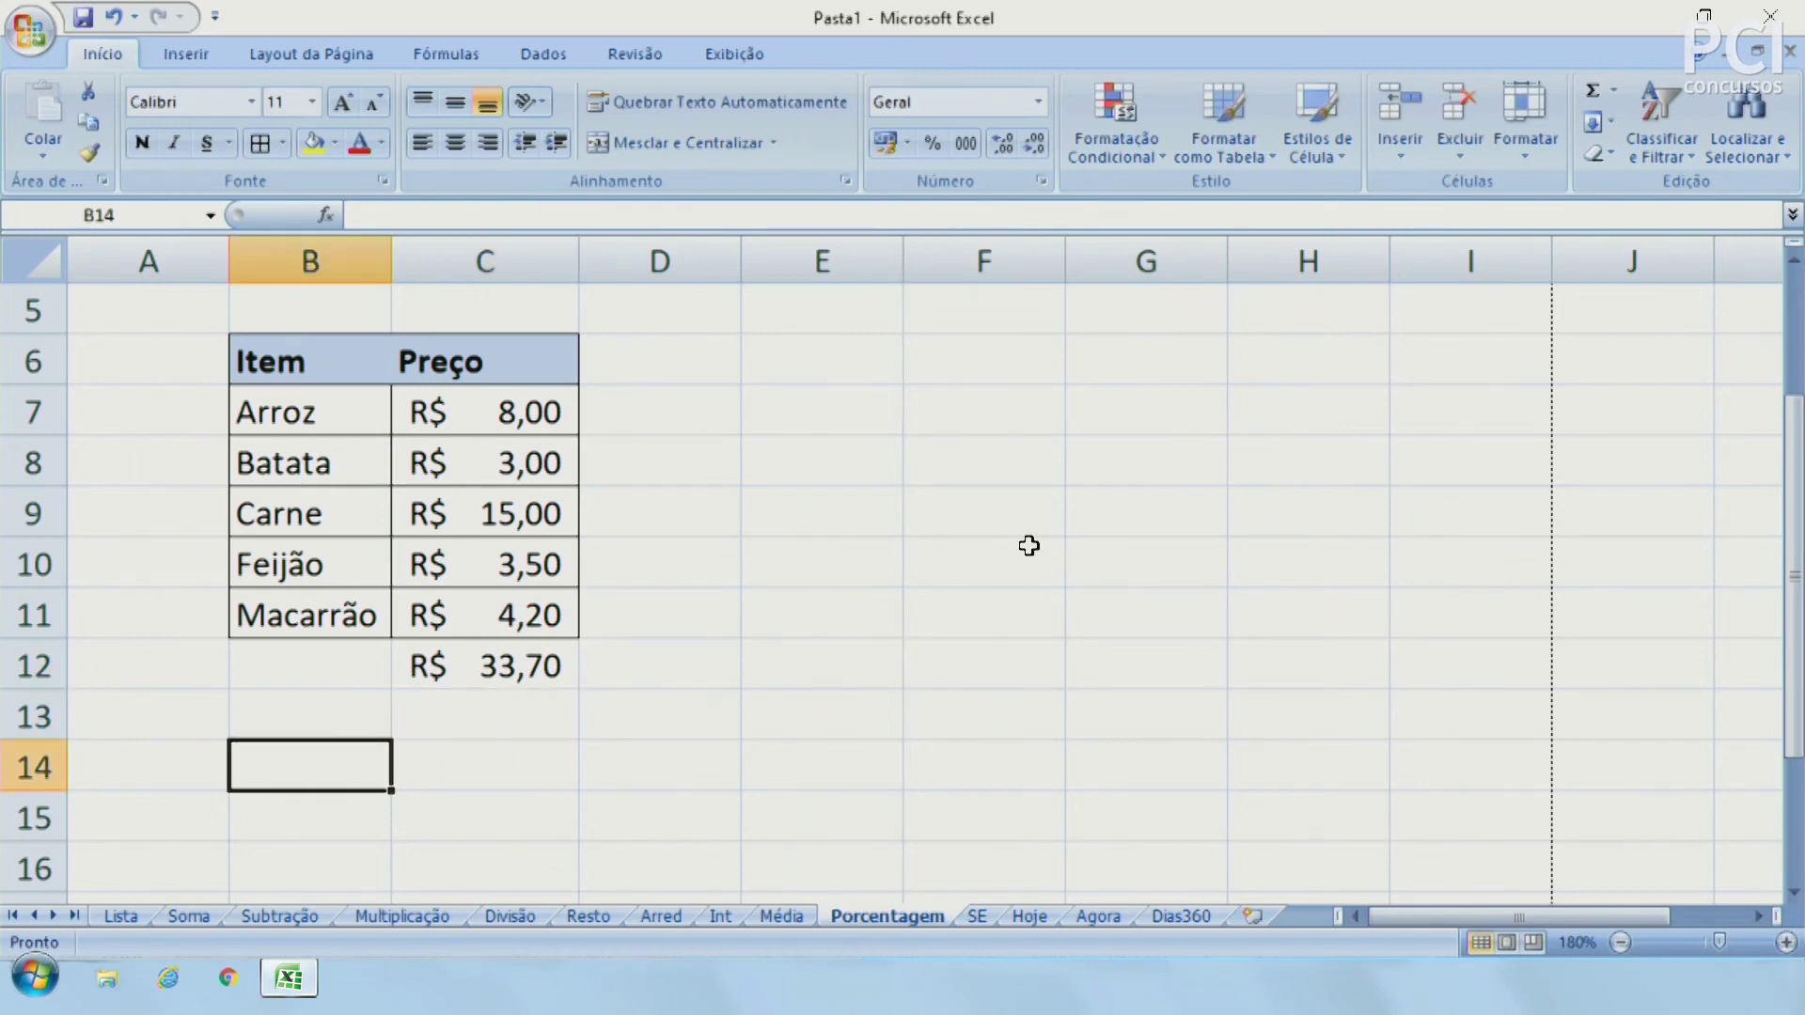
{"action": "left_click", "coordinate": [527, 666]}
{"action": "left_click", "coordinate": [291, 767]}
{"action": "type", "text": "Desconto"}
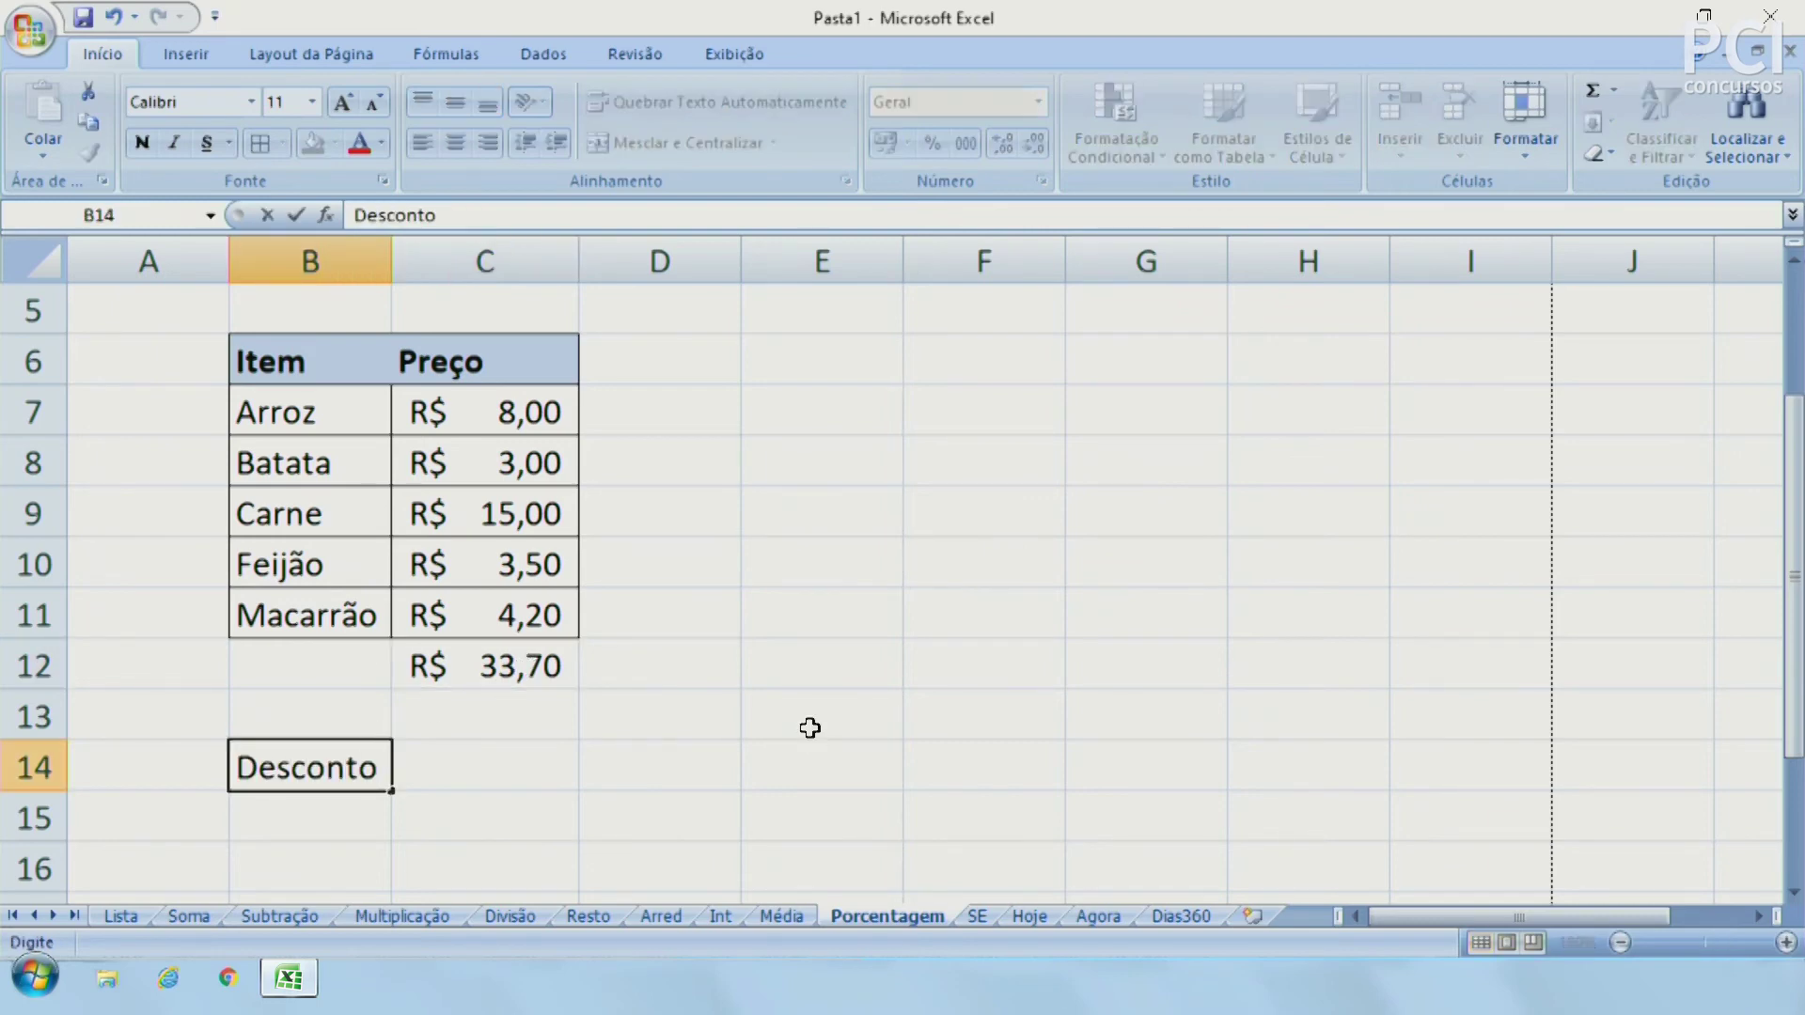
{"action": "key", "text": "Tab"}
{"action": "type", "text": "10"}
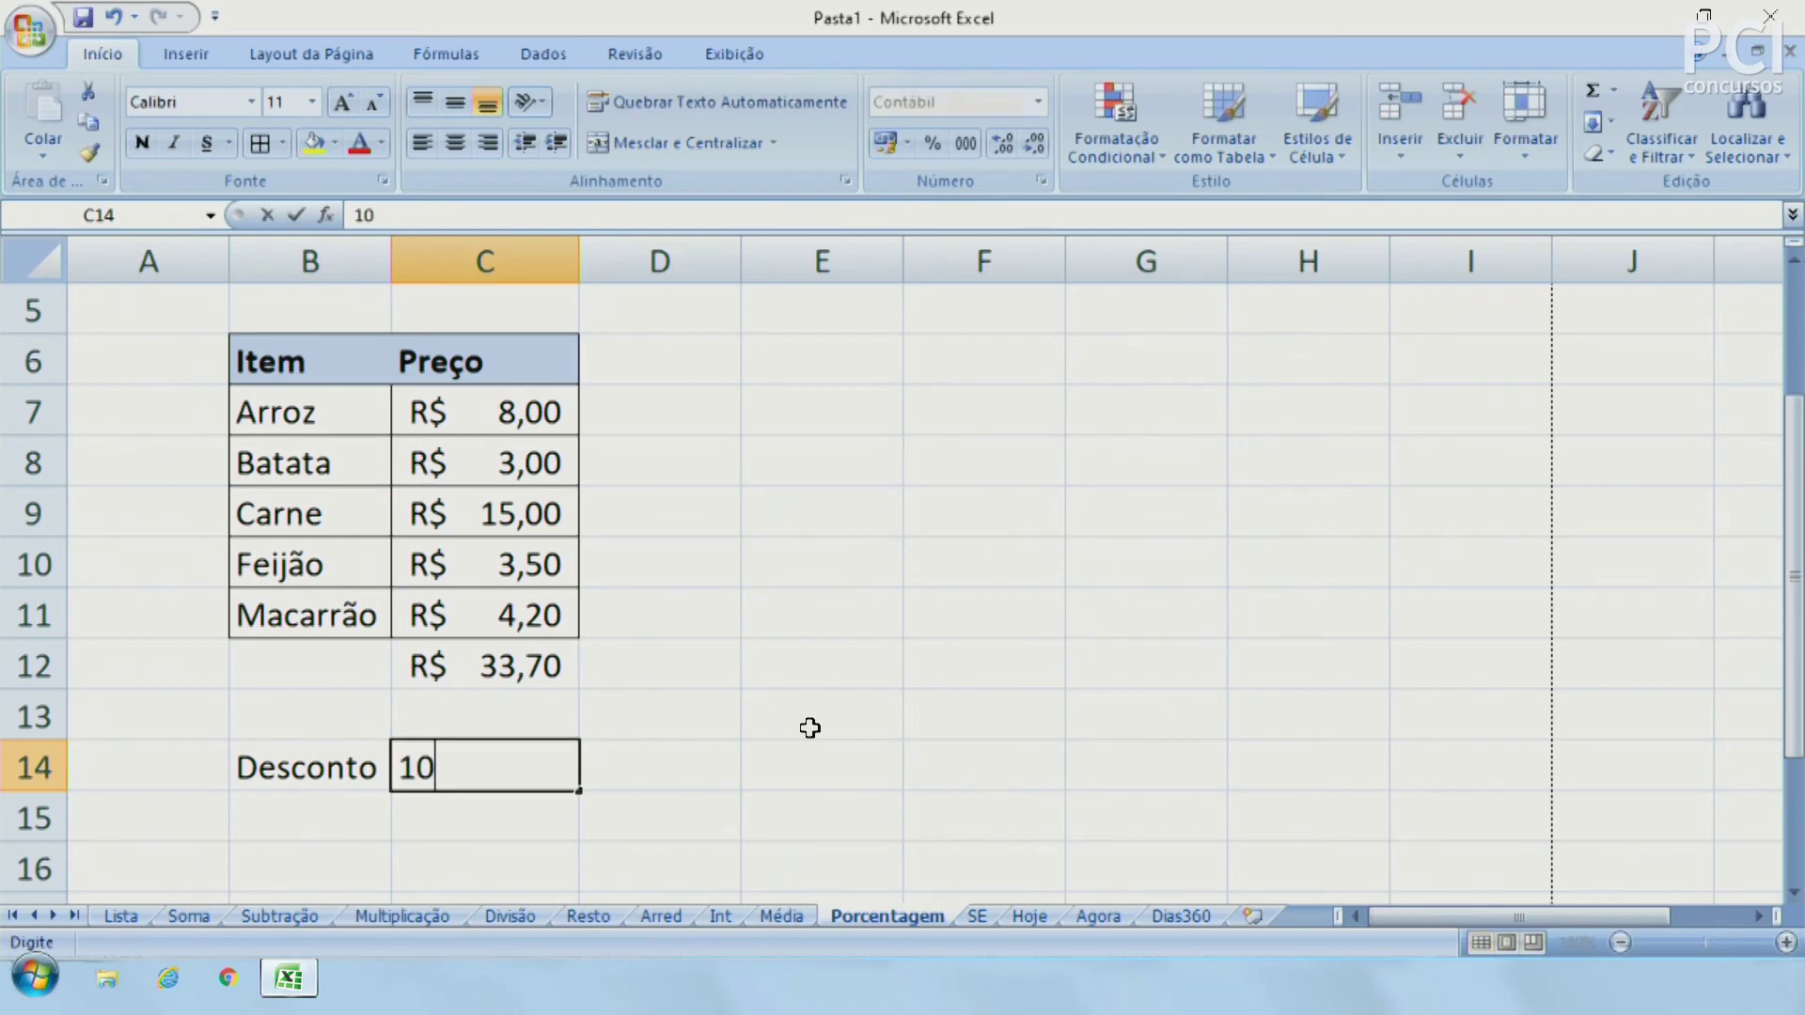
{"action": "left_click", "coordinate": [827, 592]}
Apply the percentage format to C14 and re-enter the discount as 10%
{"action": "left_click", "coordinate": [522, 768]}
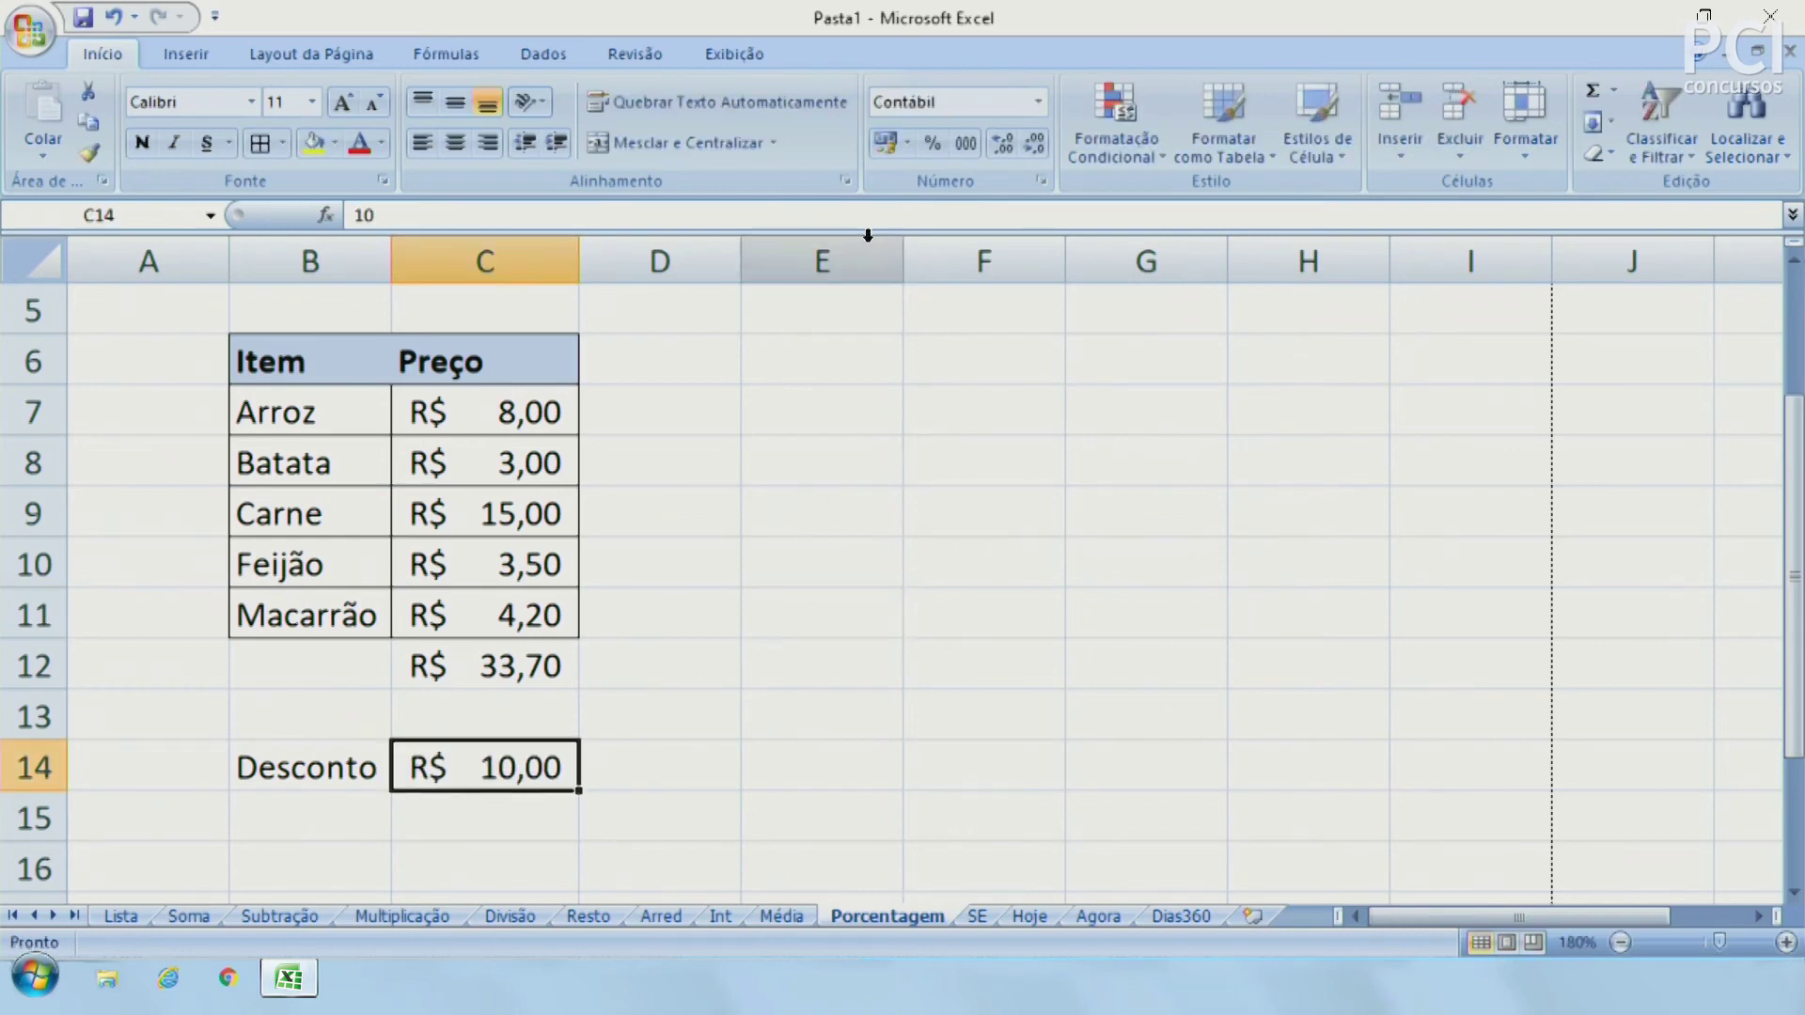
{"action": "left_click", "coordinate": [933, 143]}
{"action": "left_click", "coordinate": [781, 686]}
{"action": "left_click", "coordinate": [513, 776]}
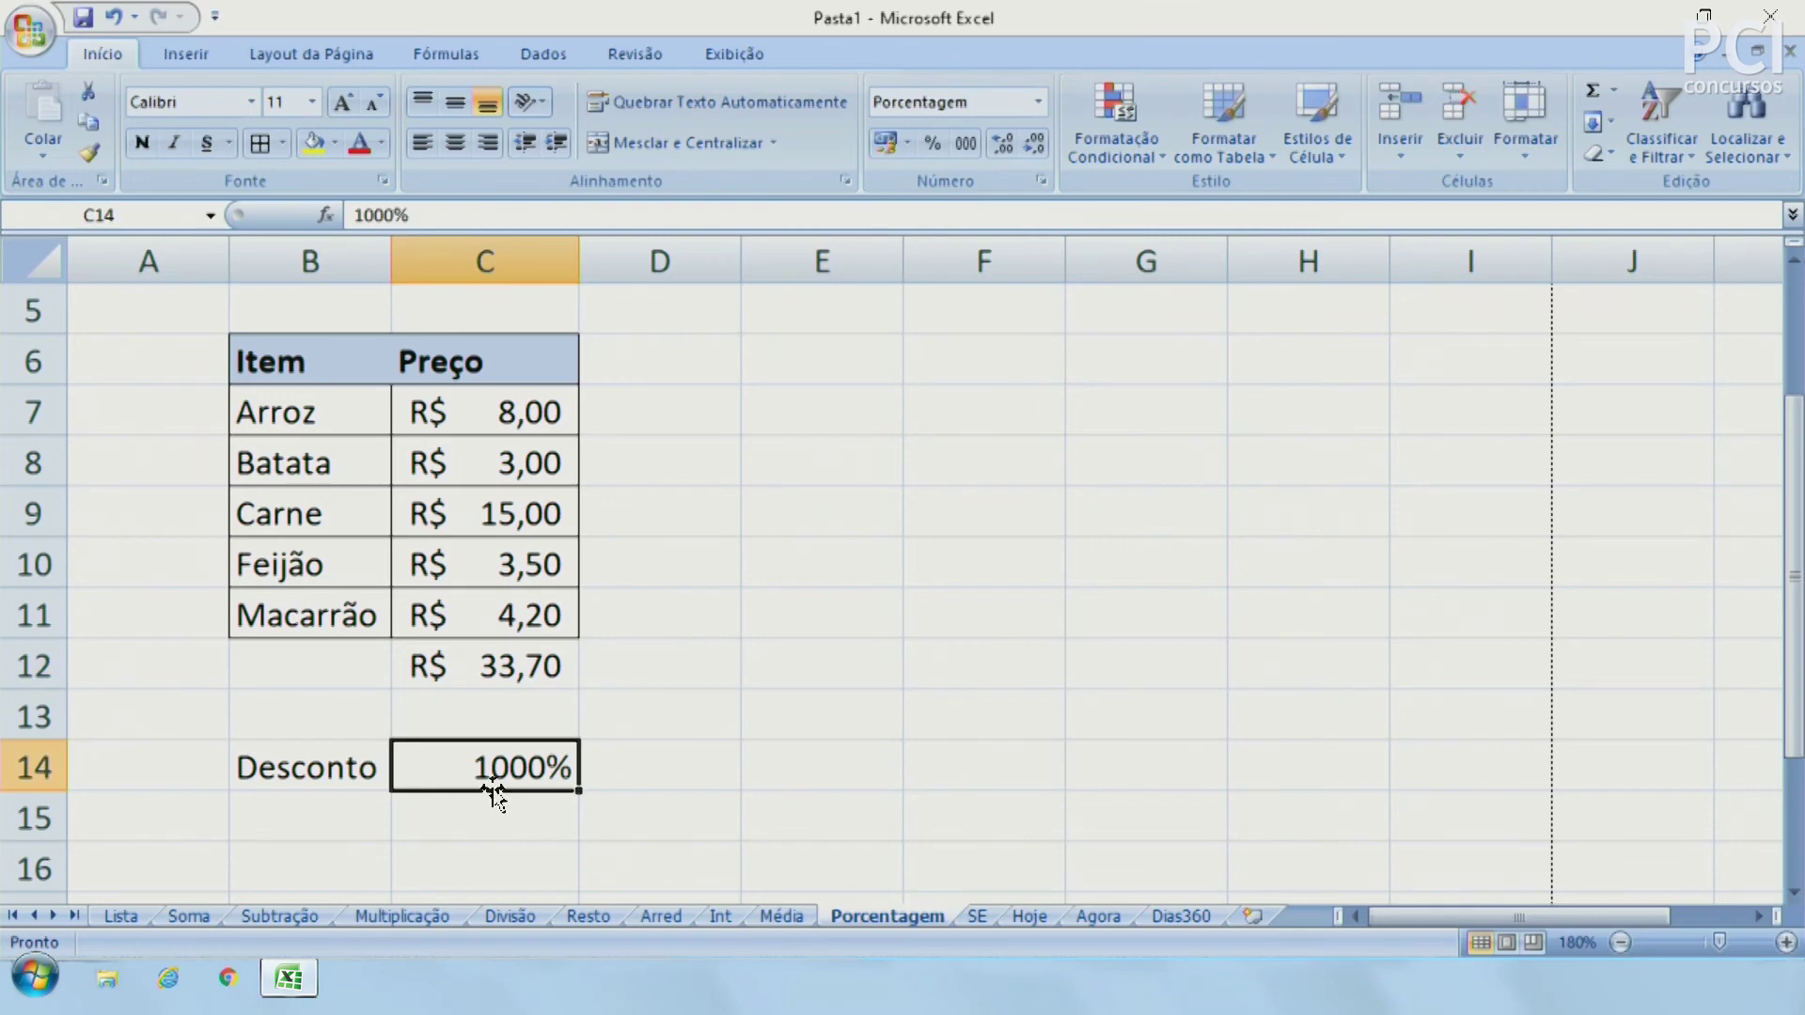
{"action": "type", "text": "10"}
{"action": "key", "text": "Return"}
{"action": "left_click", "coordinate": [493, 778]}
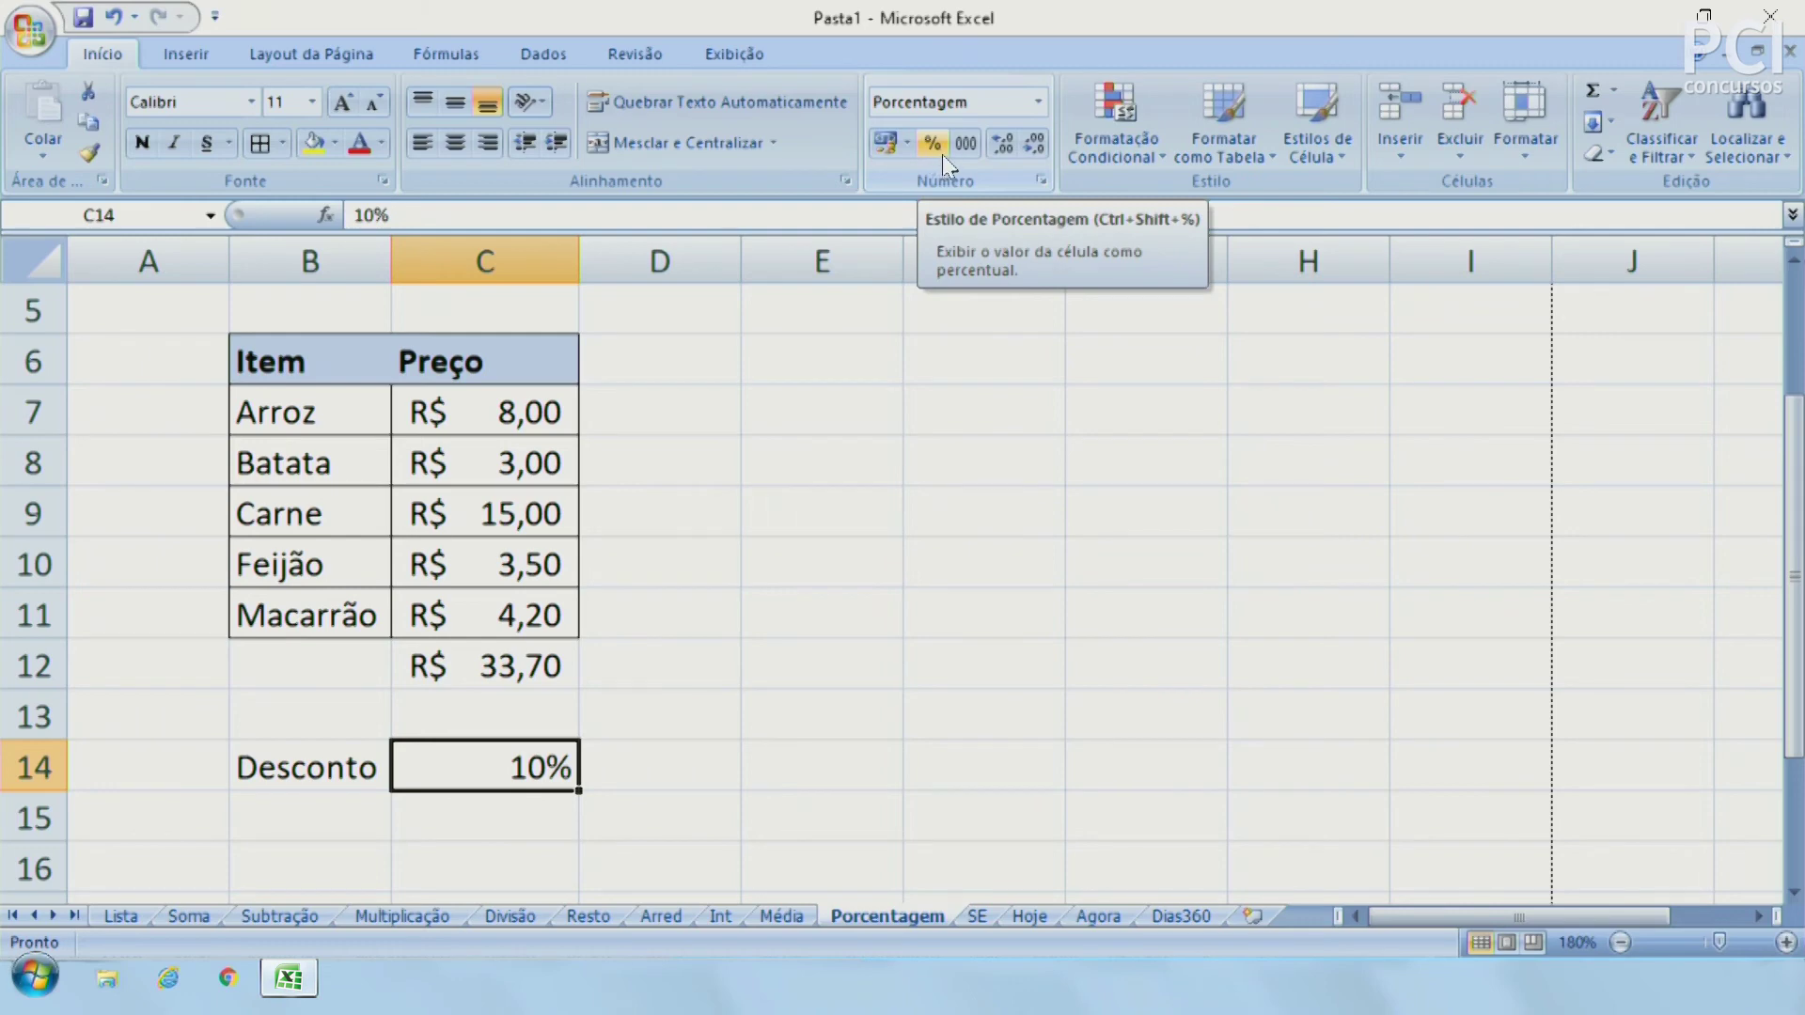
Add the label Total in B15, below Desconto
{"action": "left_click", "coordinate": [733, 741]}
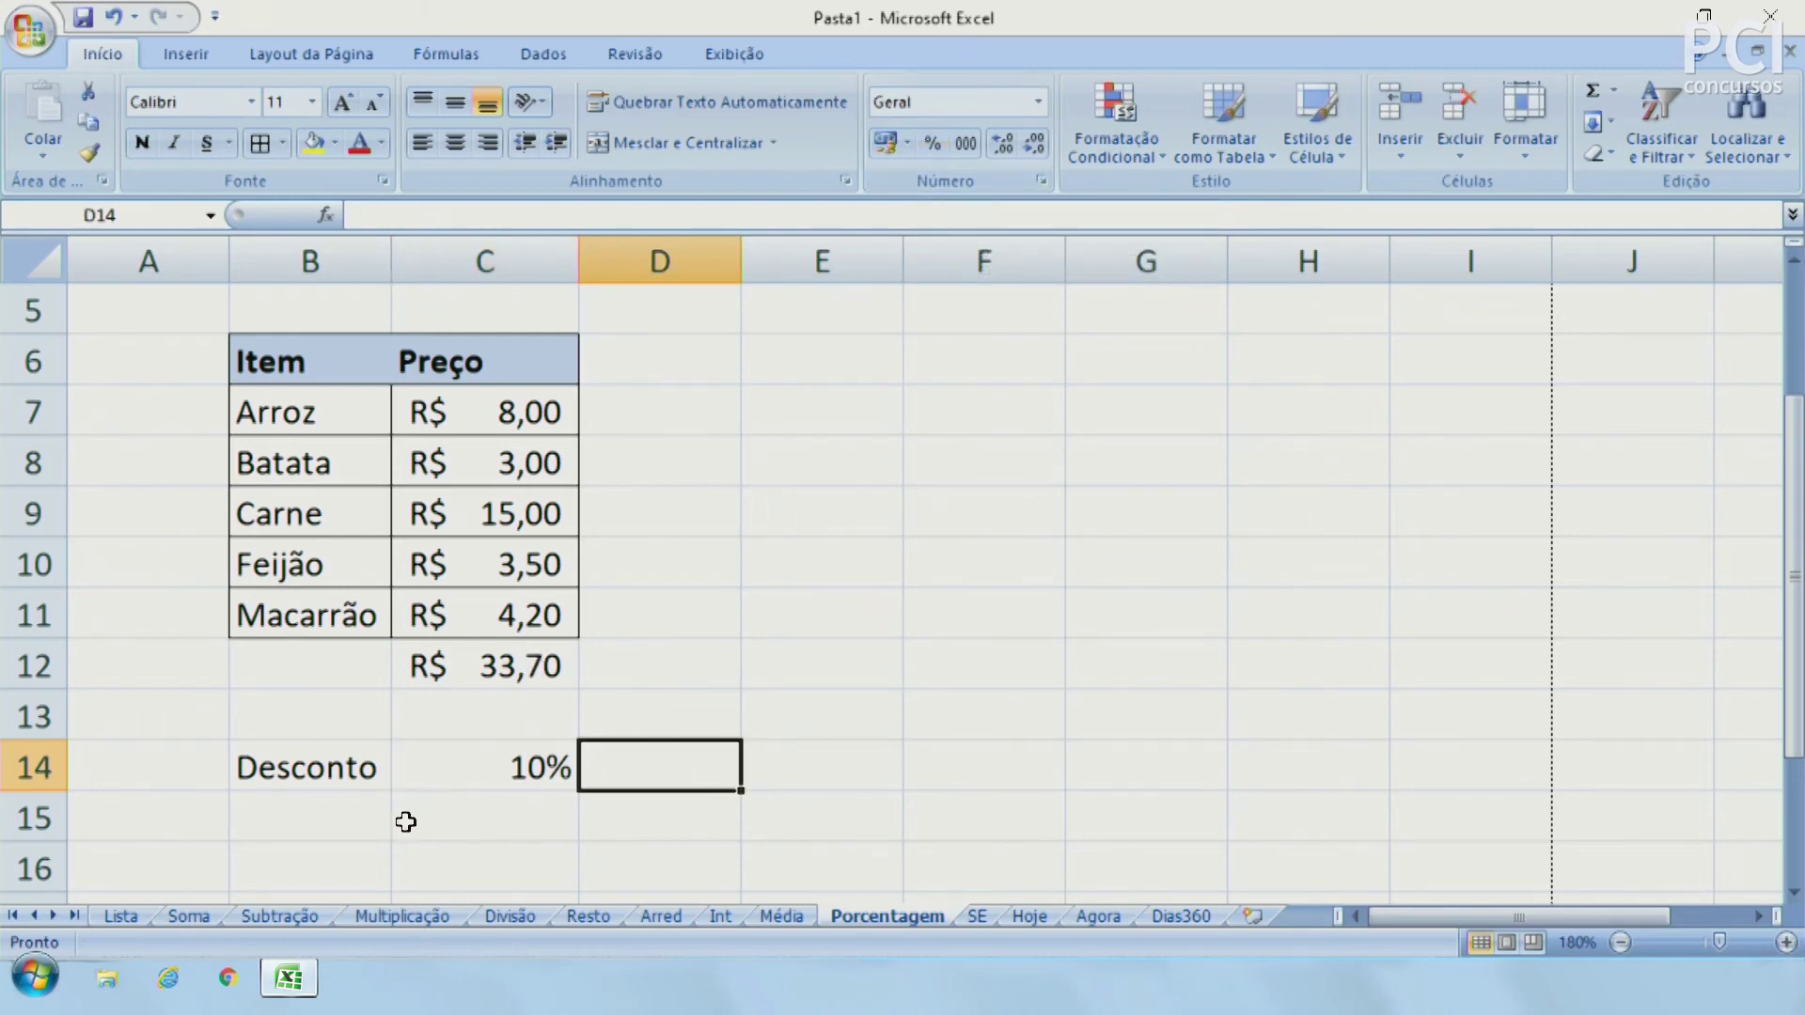
{"action": "left_click", "coordinate": [325, 824]}
{"action": "type", "text": "TOtal"}
{"action": "key", "text": "BackSpace"}
{"action": "key", "text": "BackSpace"}
{"action": "key", "text": "BackSpace"}
{"action": "key", "text": "BackSpace"}
{"action": "type", "text": "otal"}
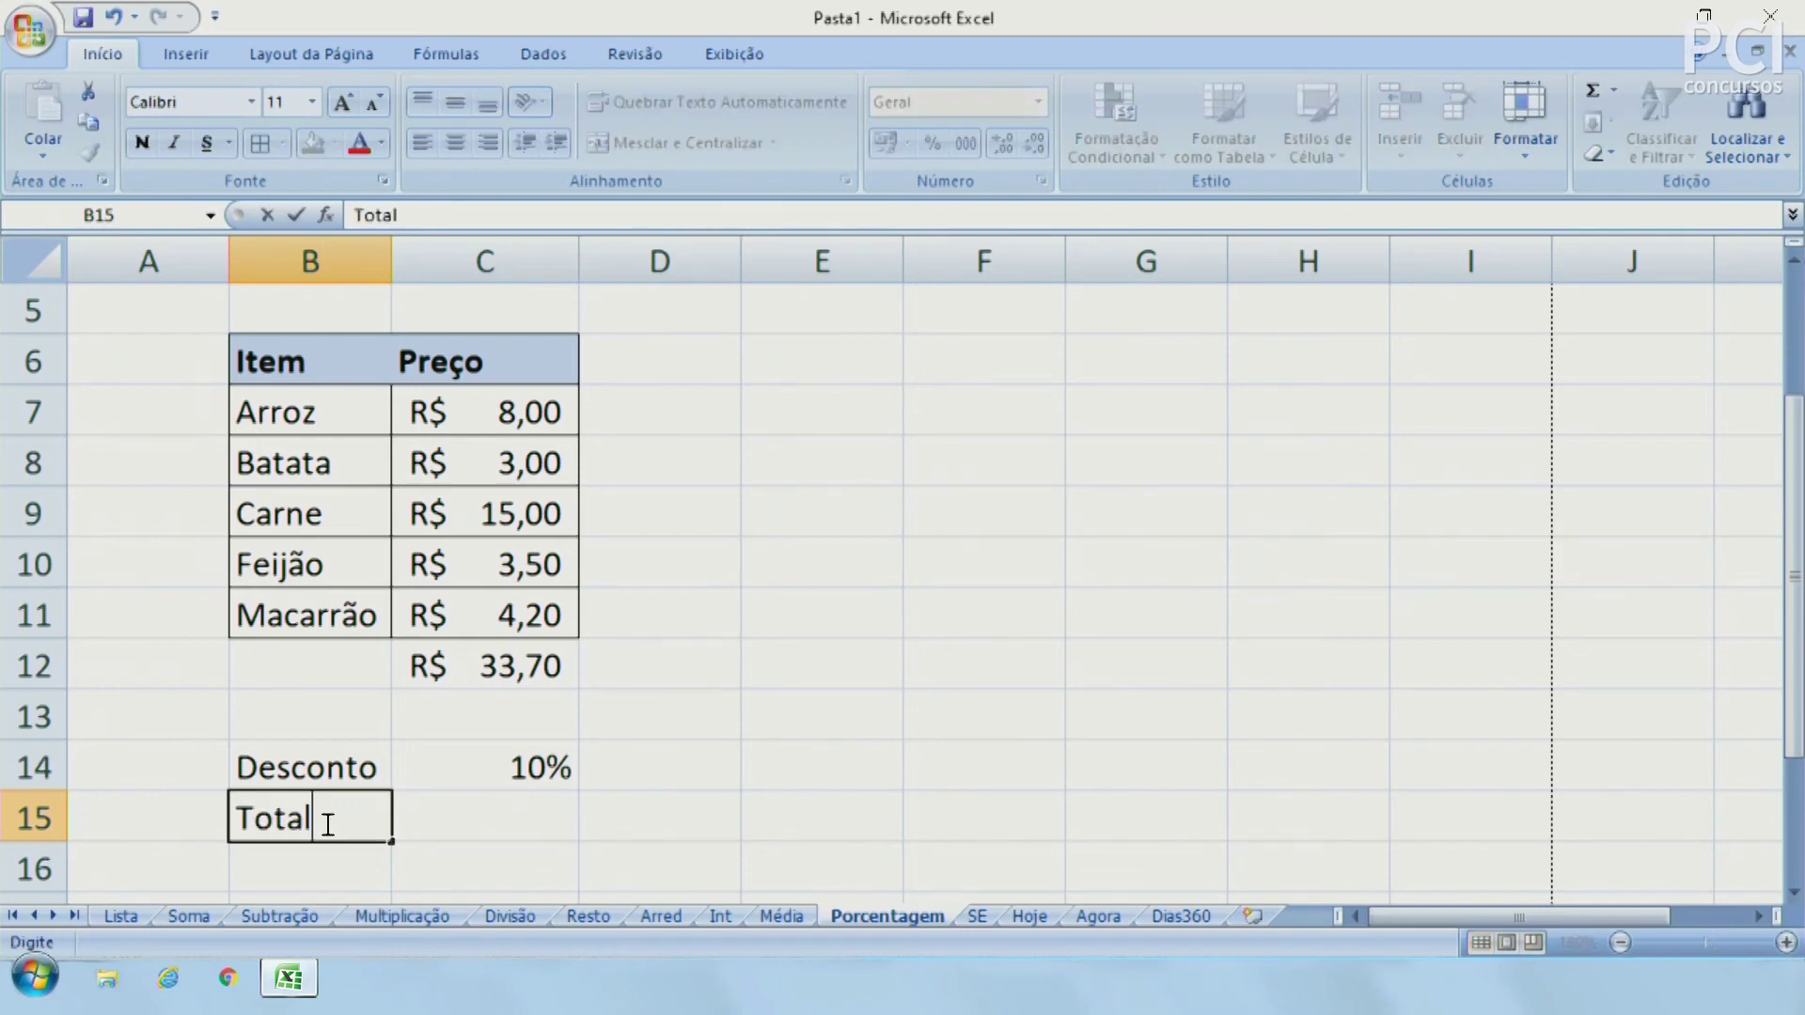
{"action": "key", "text": "ctrl+Return"}
{"action": "key", "text": "Tab"}
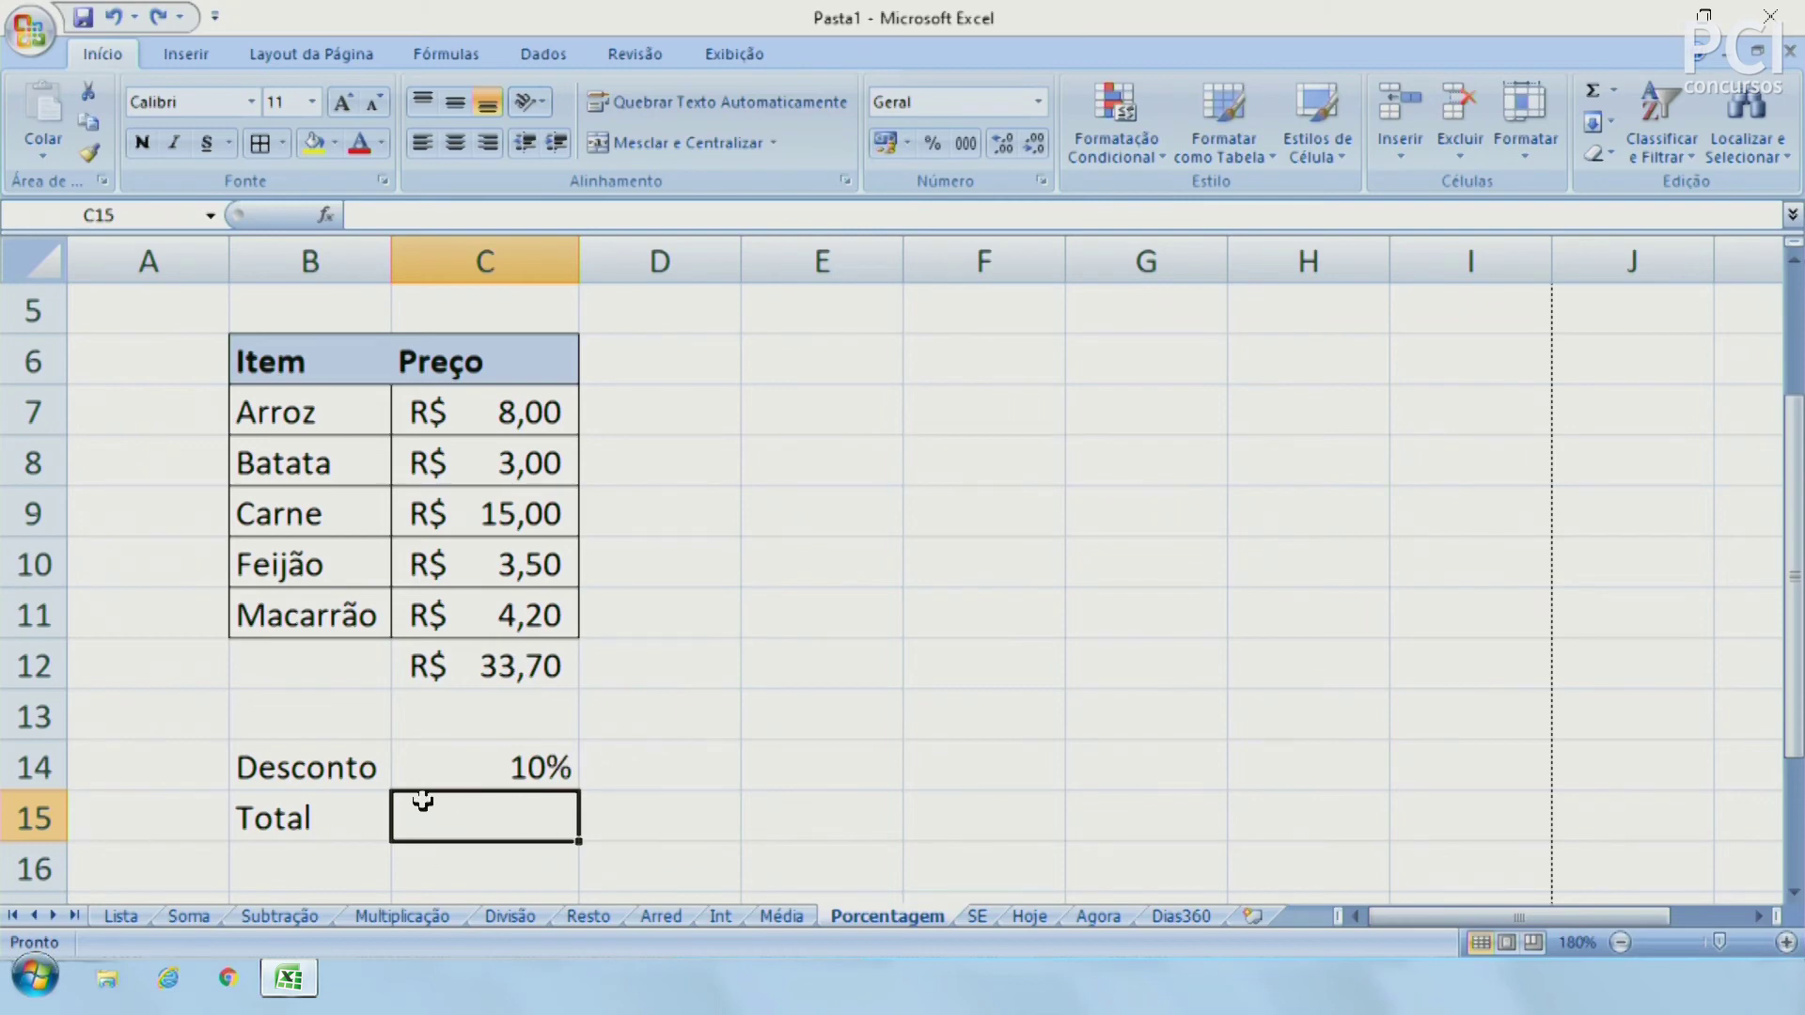
Calculate the discounted total in C15 with the formula =C12-C12*C14
{"action": "left_click", "coordinate": [536, 762]}
{"action": "left_click", "coordinate": [495, 820]}
{"action": "type", "text": "="}
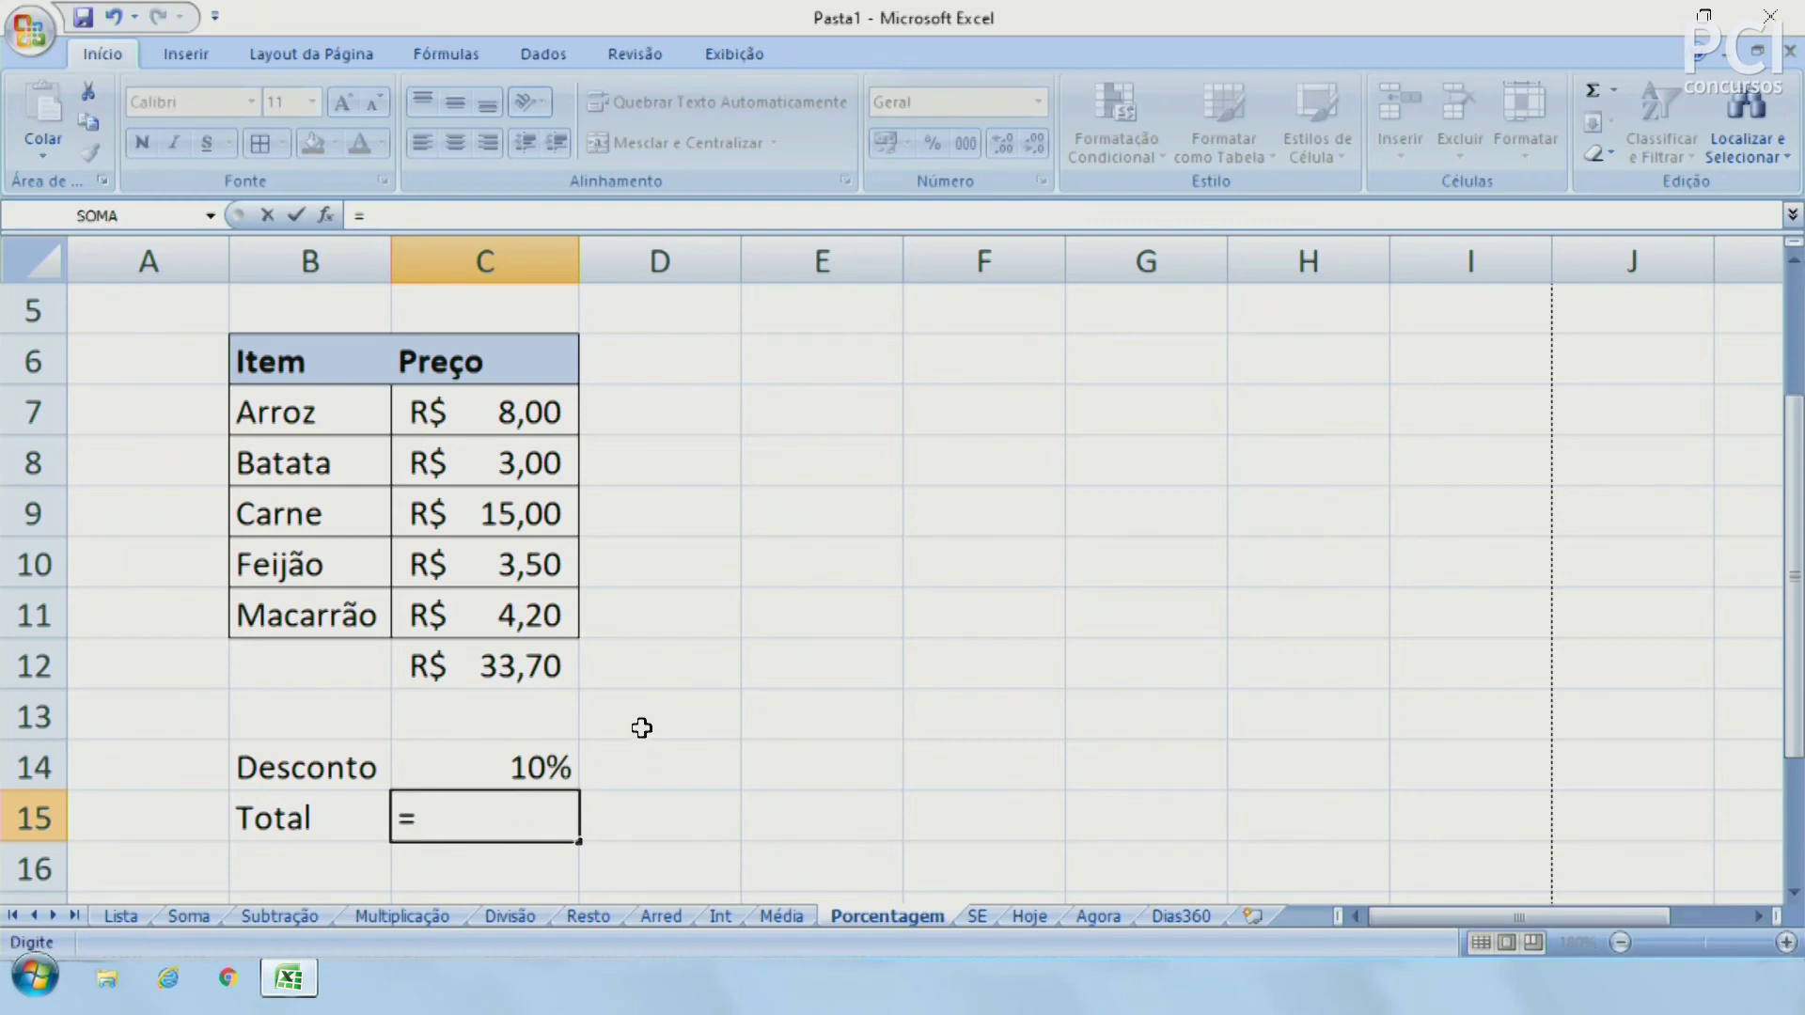
{"action": "left_click", "coordinate": [550, 664]}
{"action": "type", "text": "-"}
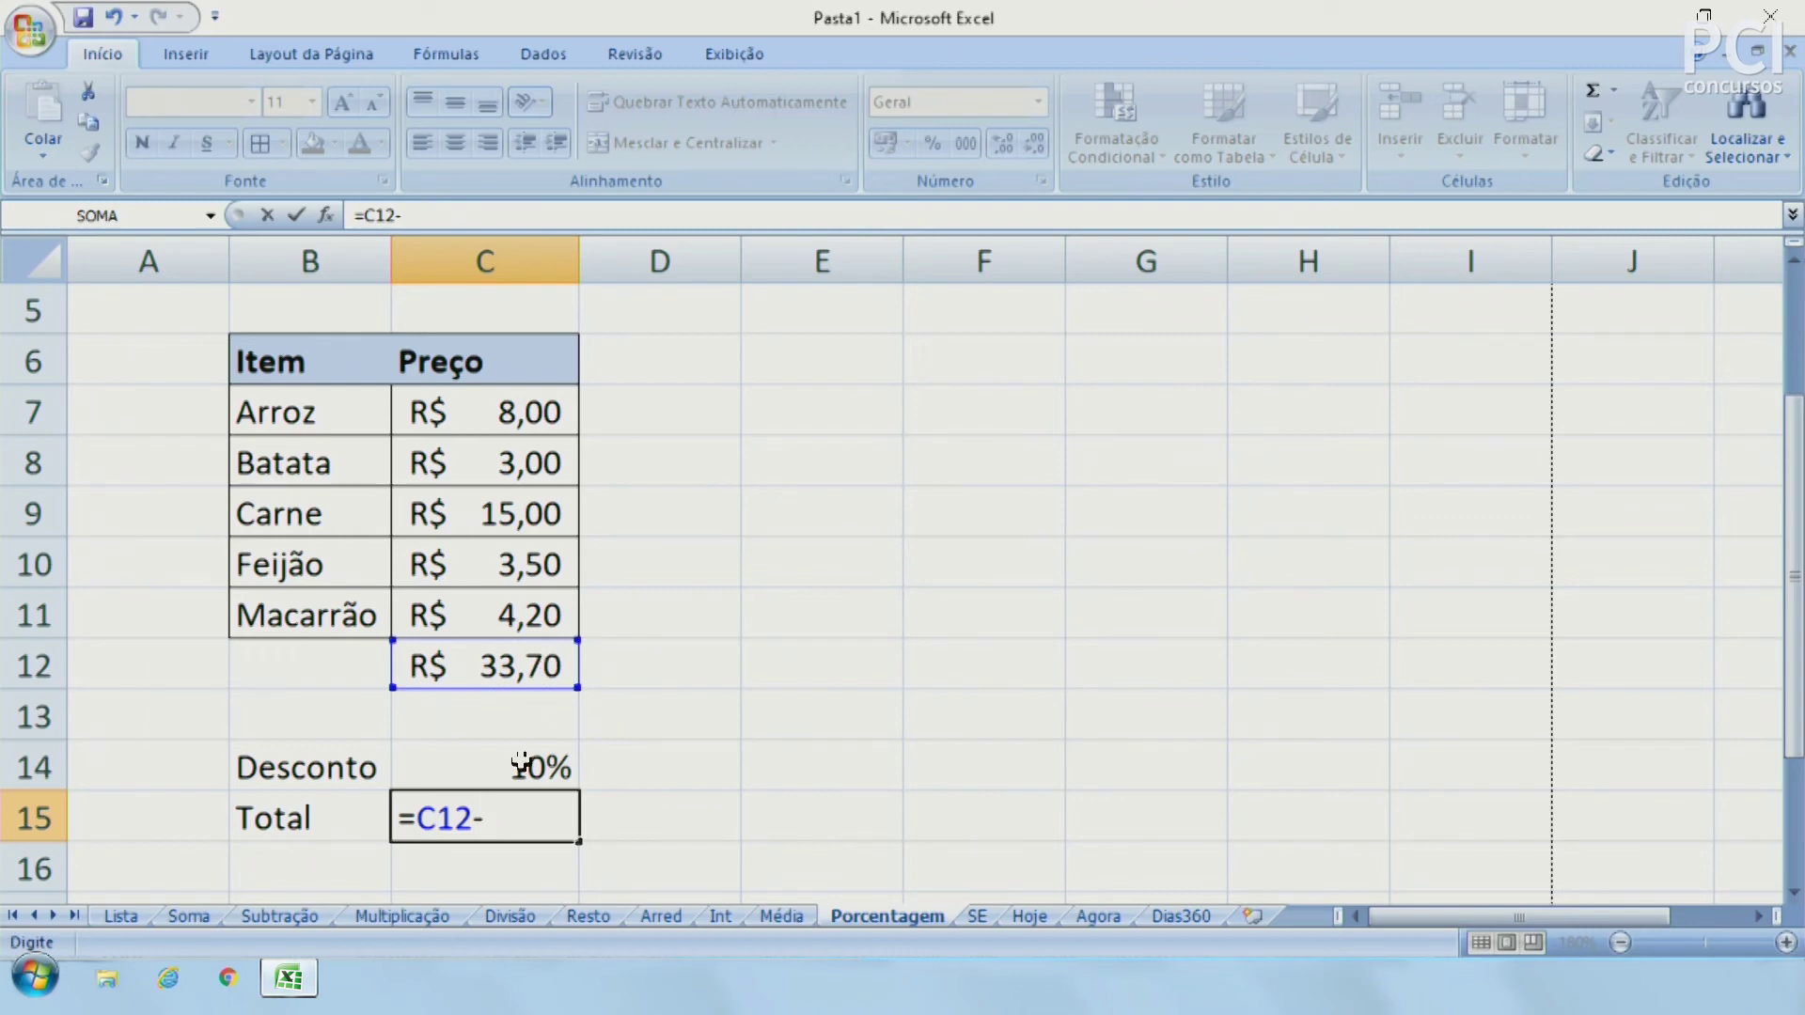
{"action": "left_click", "coordinate": [521, 763]}
{"action": "key", "text": "BackSpace"}
{"action": "key", "text": "BackSpace"}
{"action": "key", "text": "BackSpace"}
{"action": "left_click", "coordinate": [544, 669]}
{"action": "type", "text": "*"}
{"action": "left_click", "coordinate": [535, 763]}
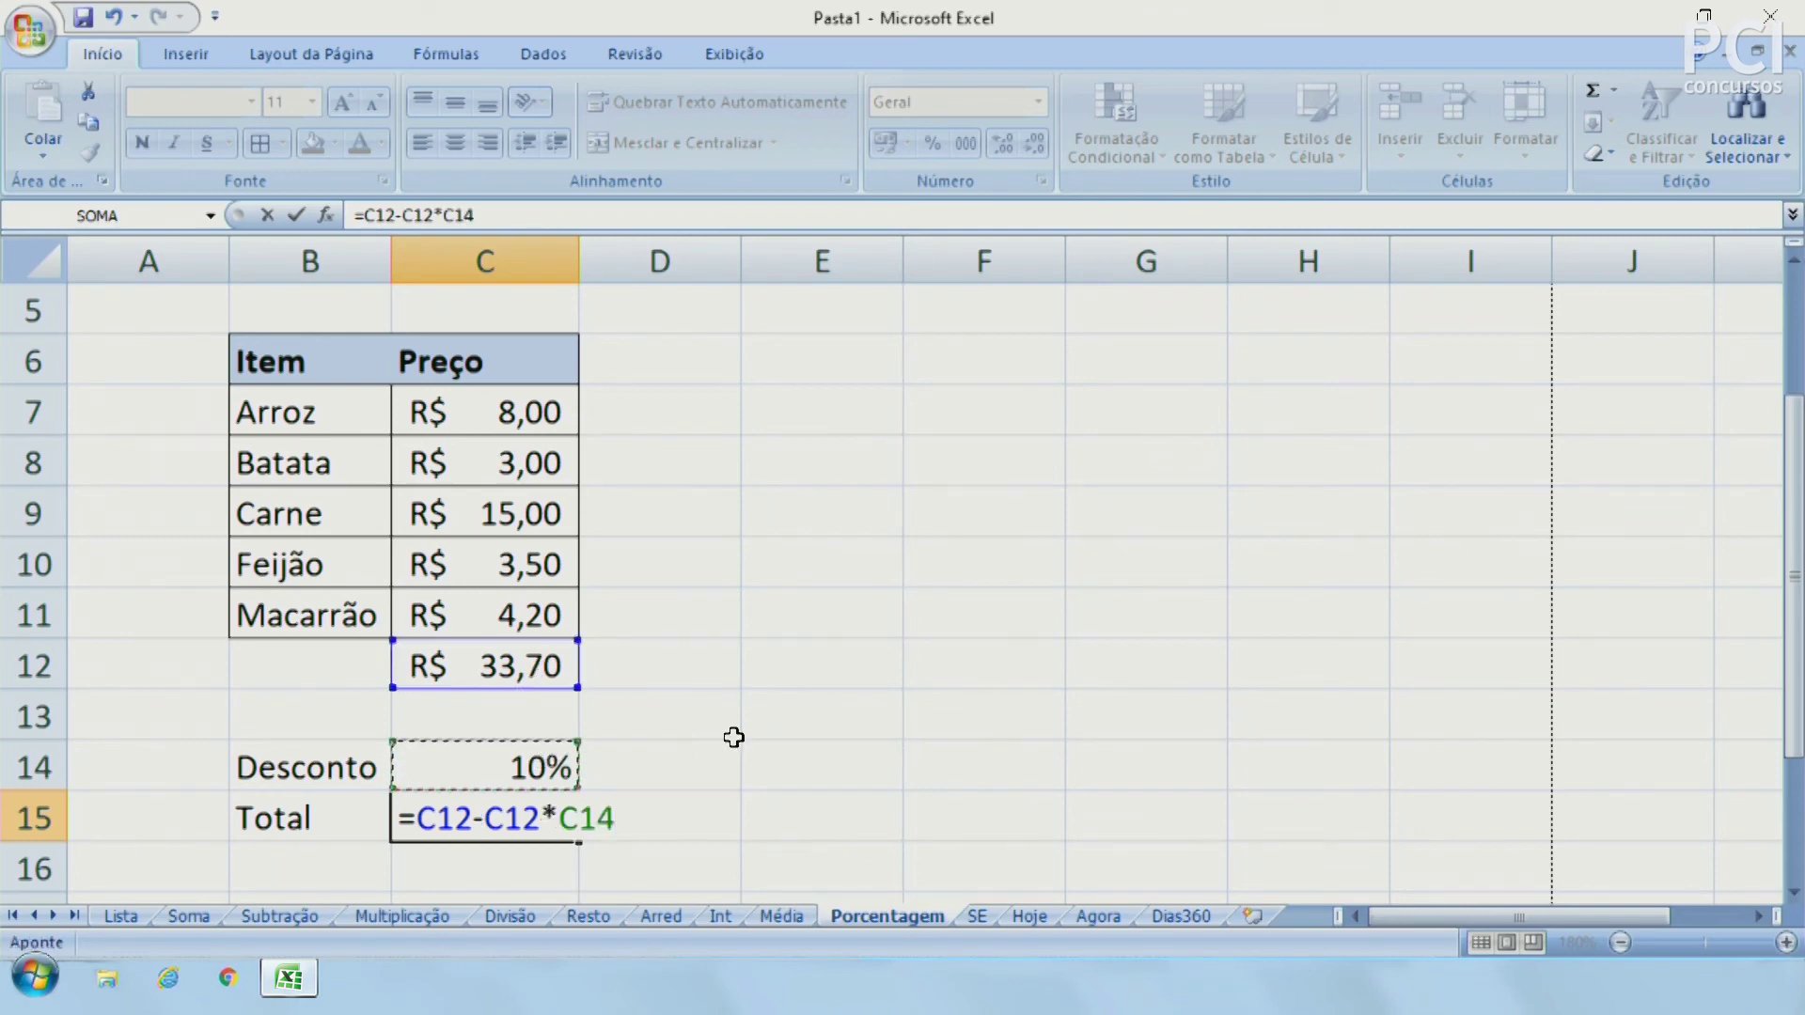
{"action": "key", "text": "Return"}
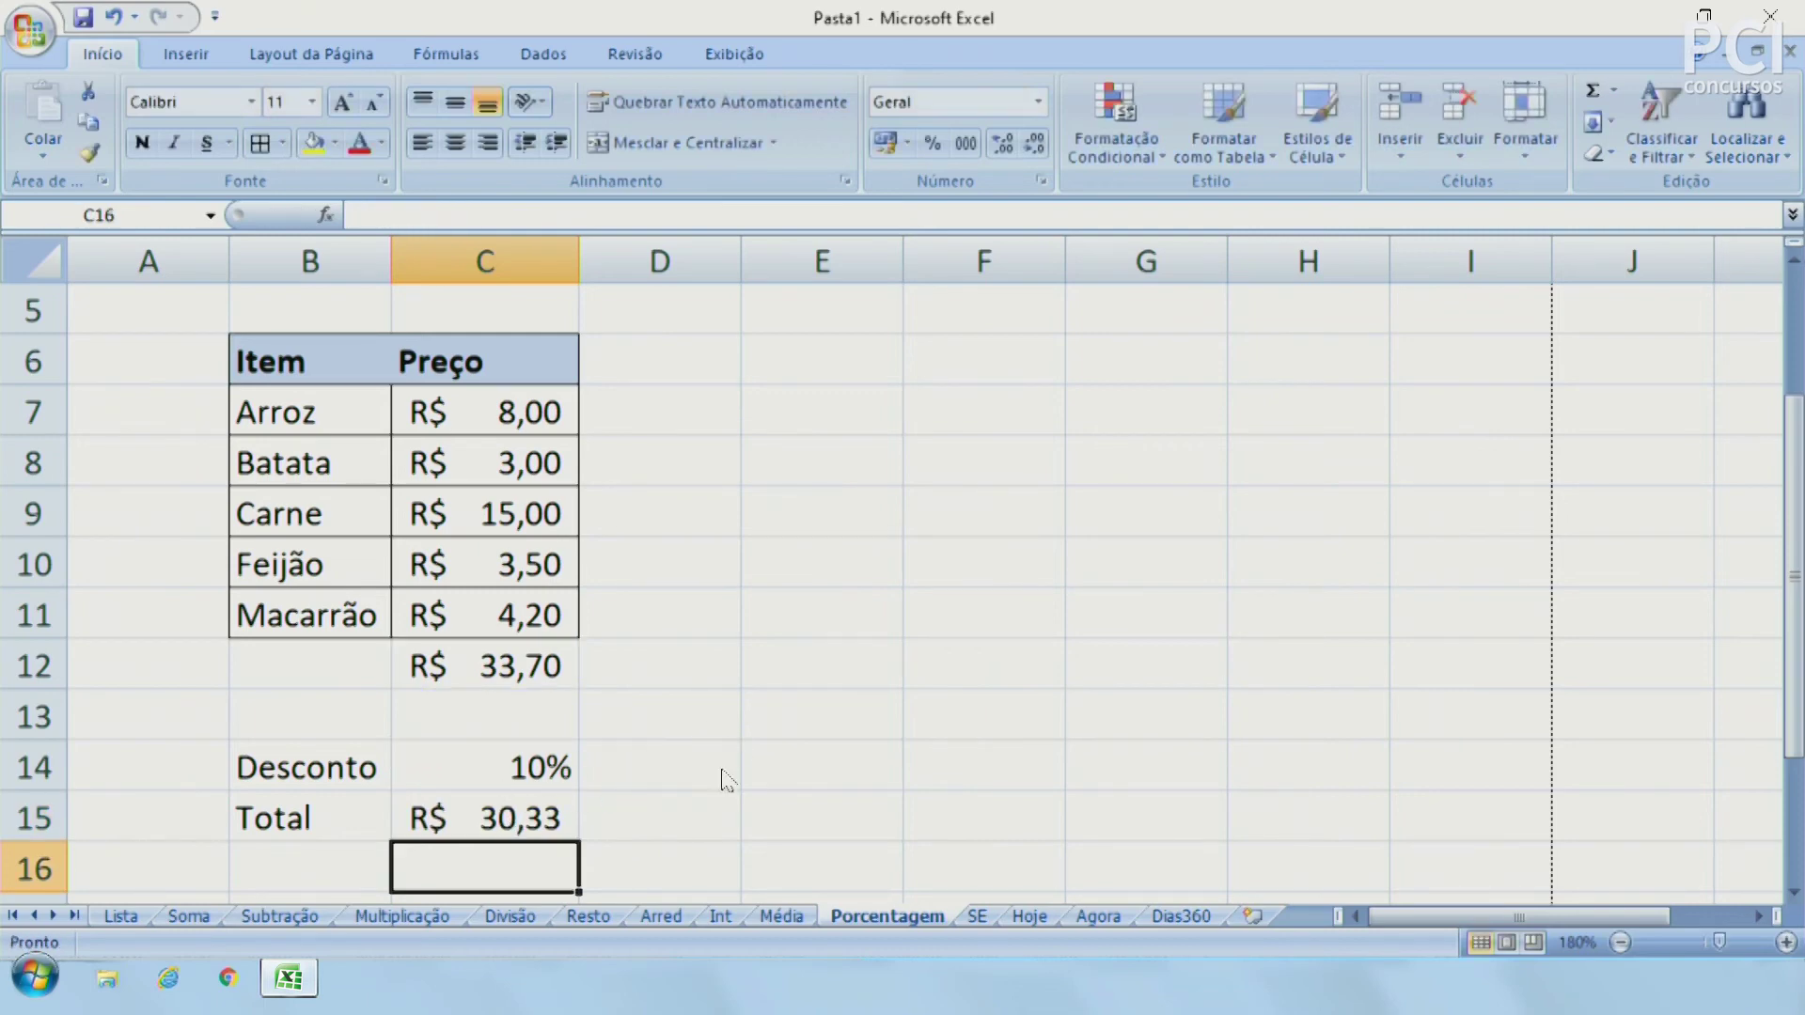
Calculate the discount amount alone in D13 with the formula =C12*C14
{"action": "left_click", "coordinate": [717, 713]}
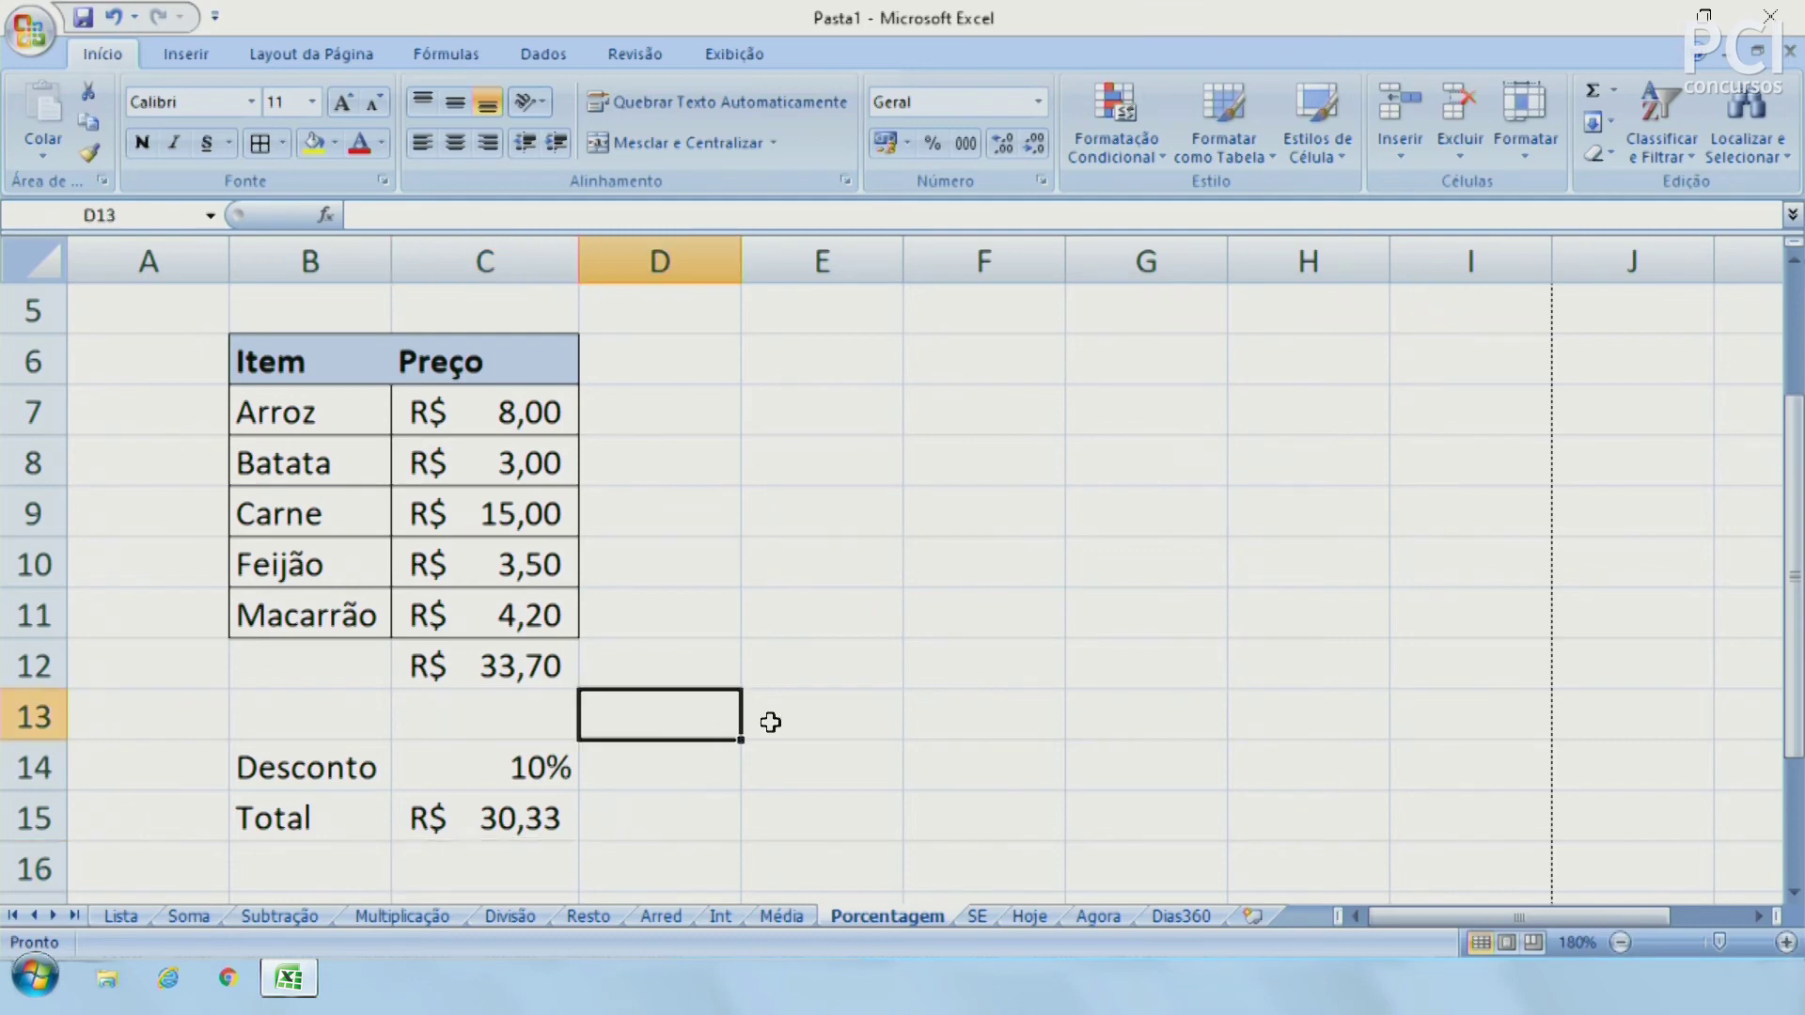
{"action": "type", "text": "="}
{"action": "left_click", "coordinate": [533, 667]}
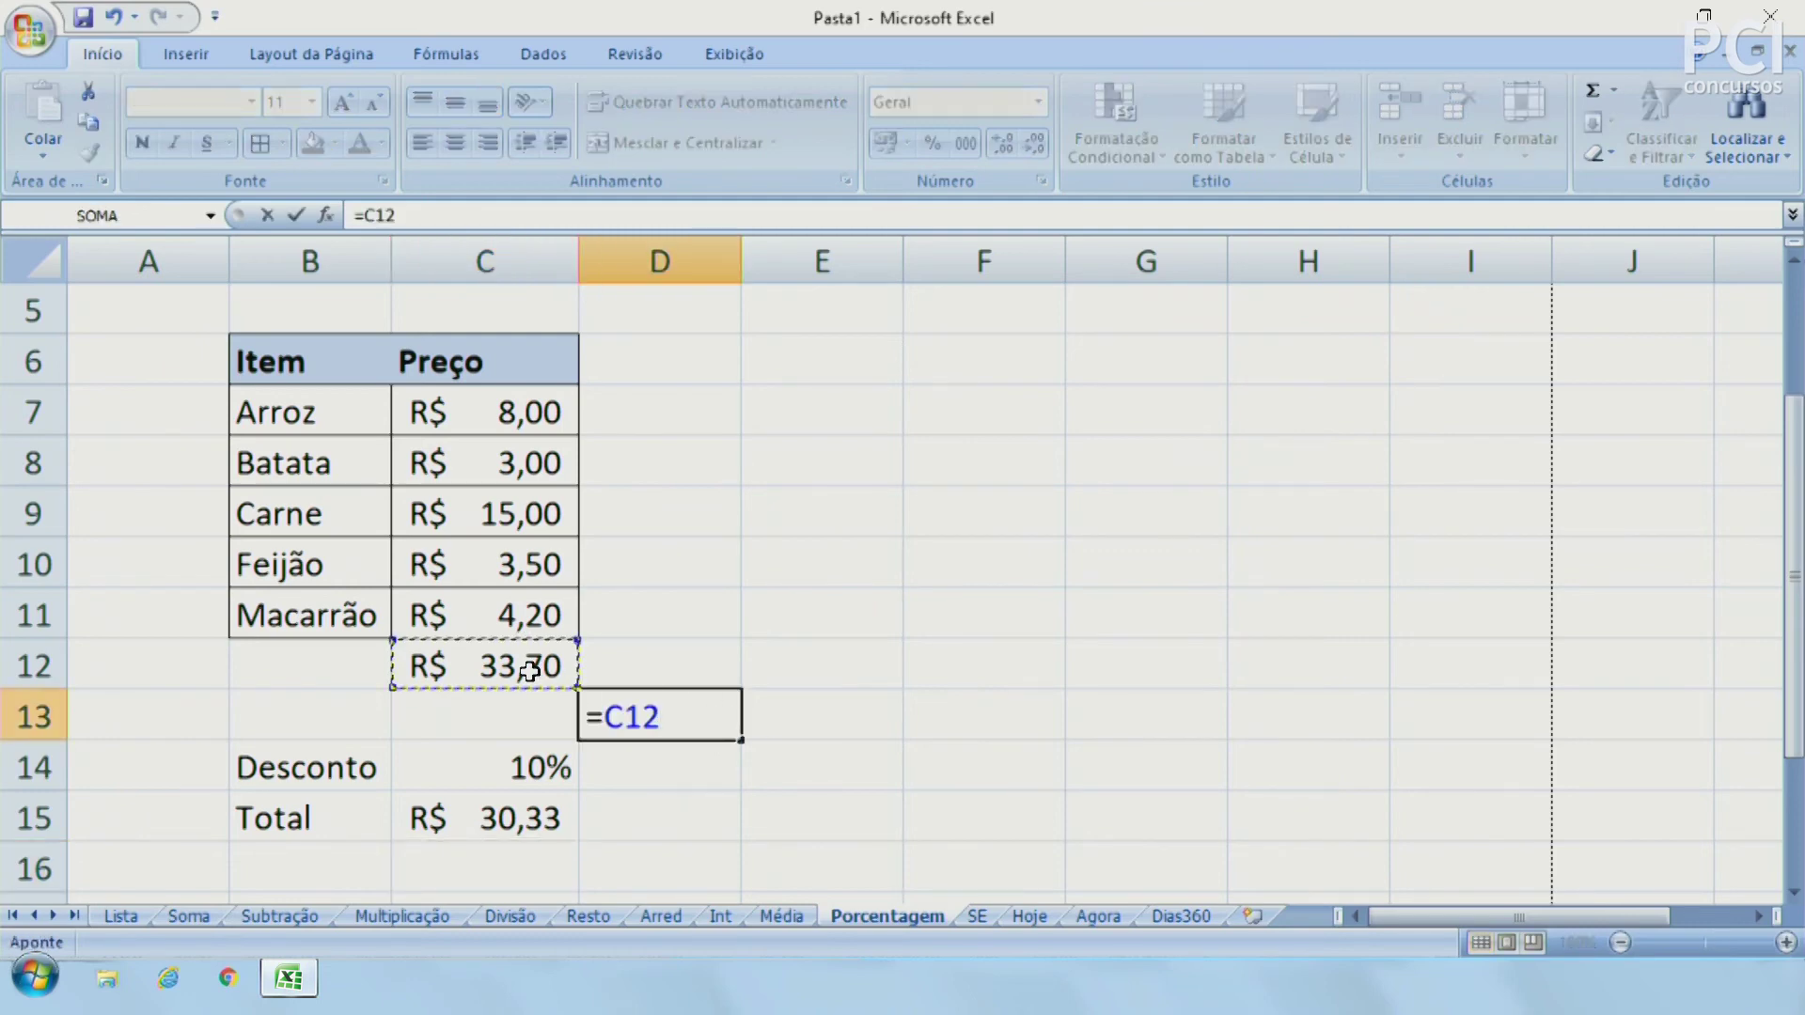
{"action": "type", "text": "*"}
{"action": "left_click", "coordinate": [520, 767]}
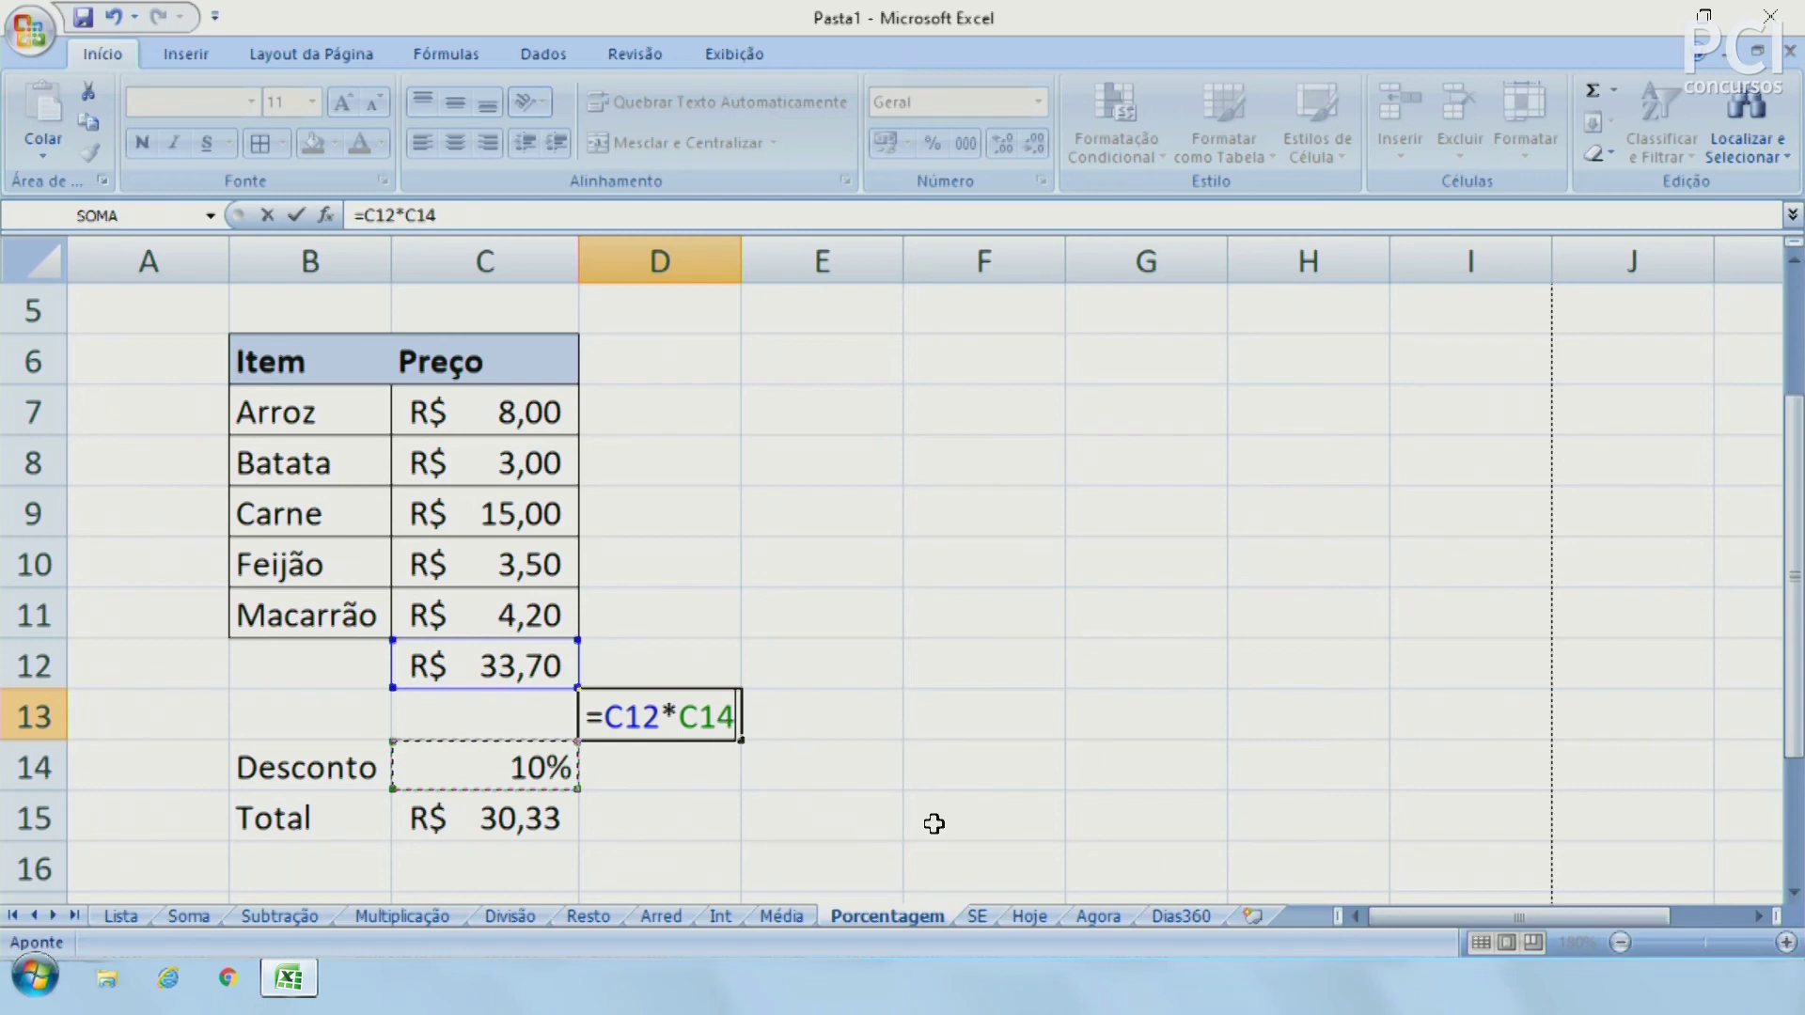
{"action": "key", "text": "Return"}
{"action": "left_click", "coordinate": [669, 719]}
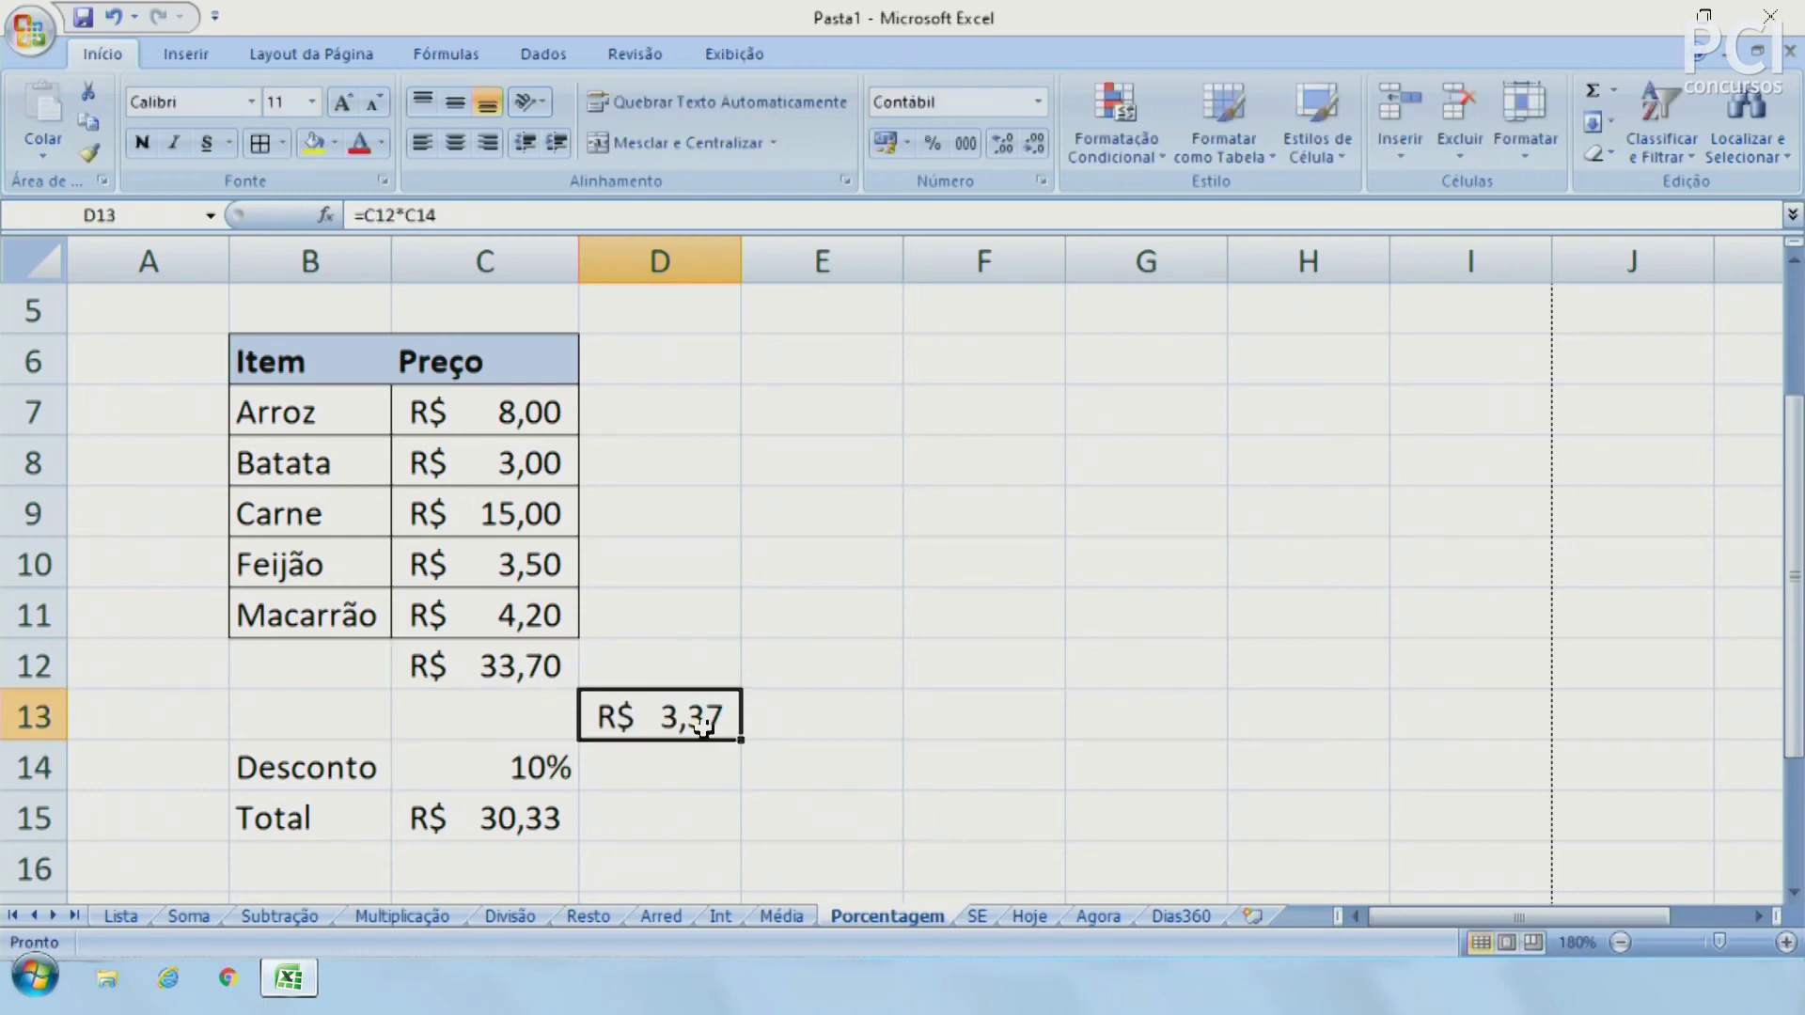
{"action": "left_click", "coordinate": [800, 715]}
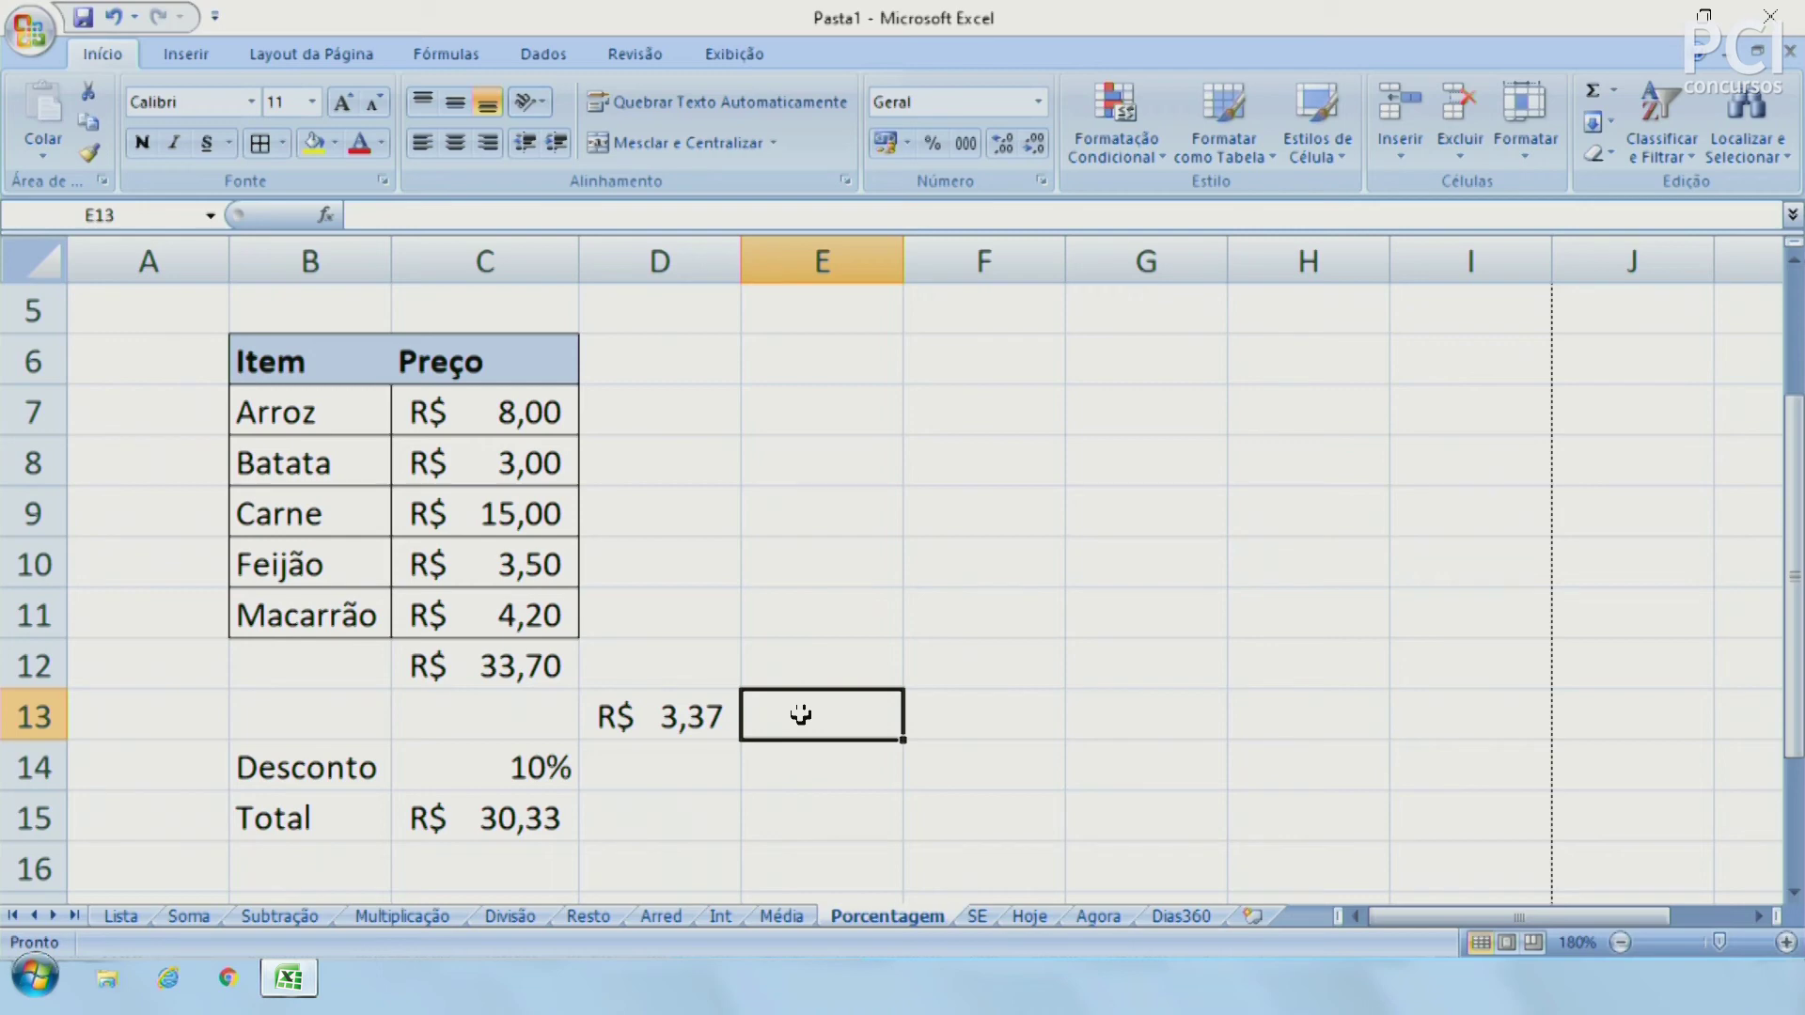
{"action": "left_click", "coordinate": [696, 719]}
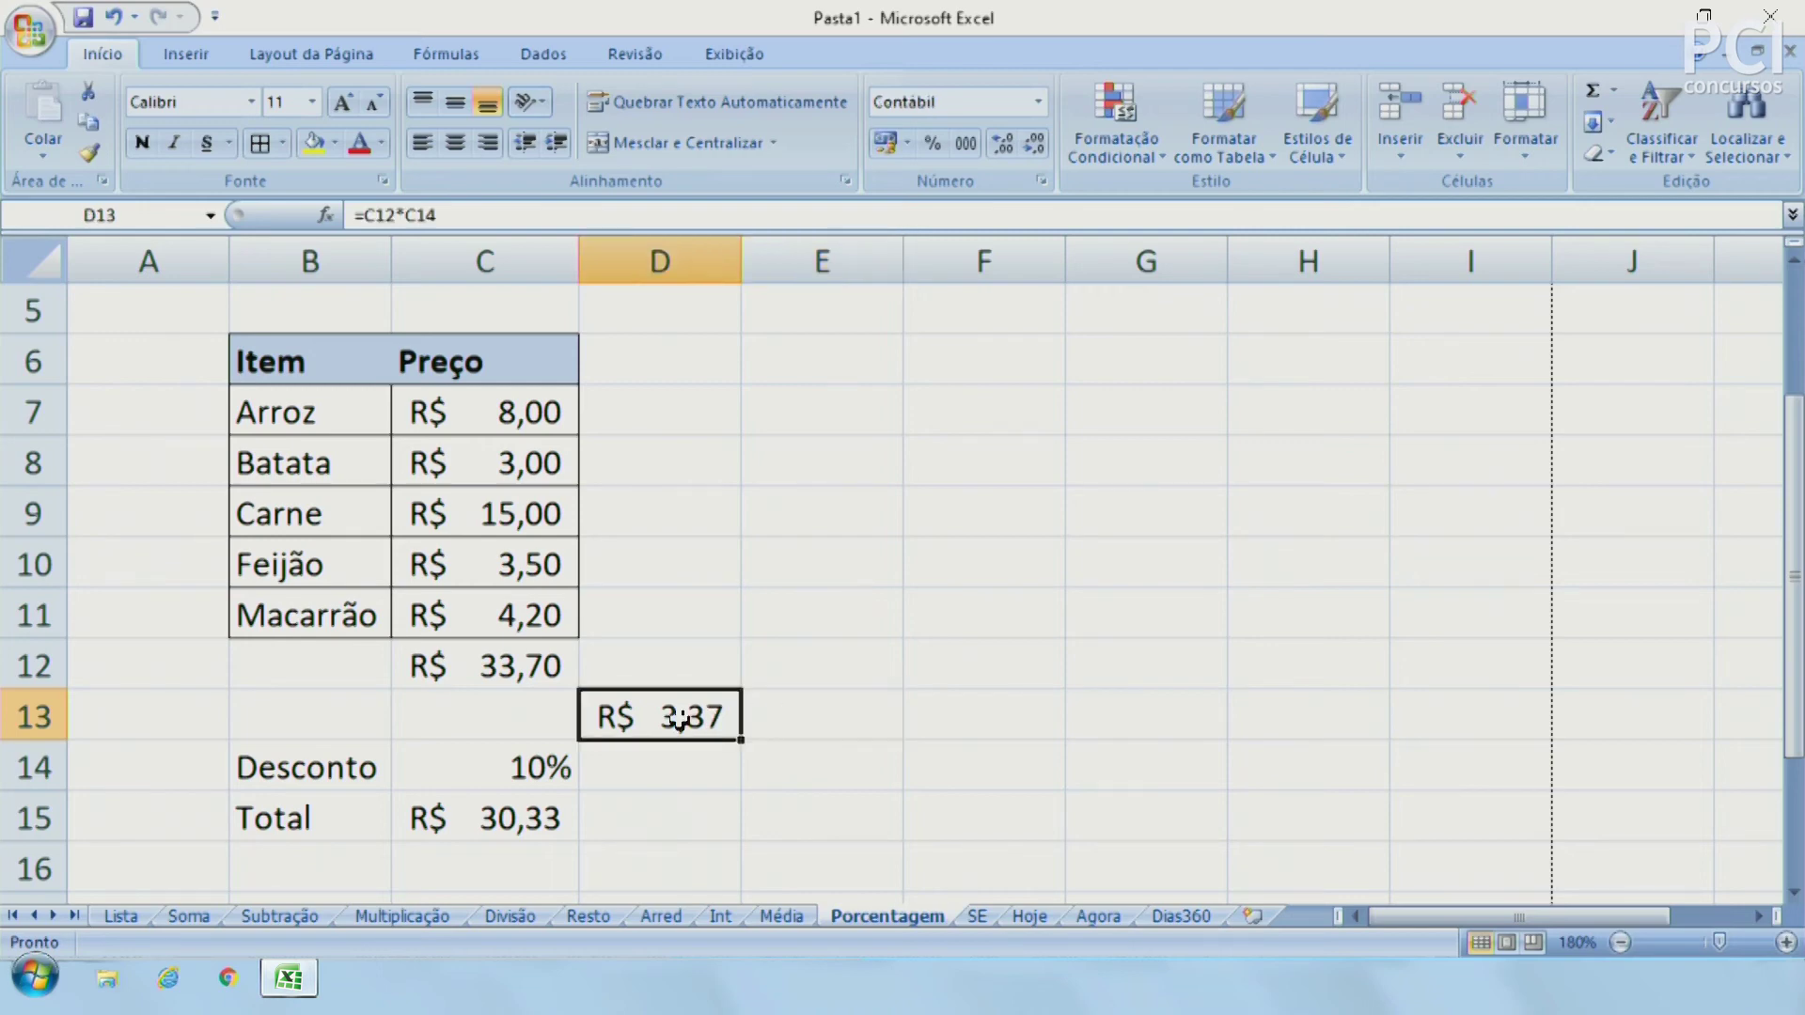
Replace the C14 reference in D13 with the decimal 0,1 so the formula reads =C12*0,1
{"action": "left_click", "coordinate": [543, 769]}
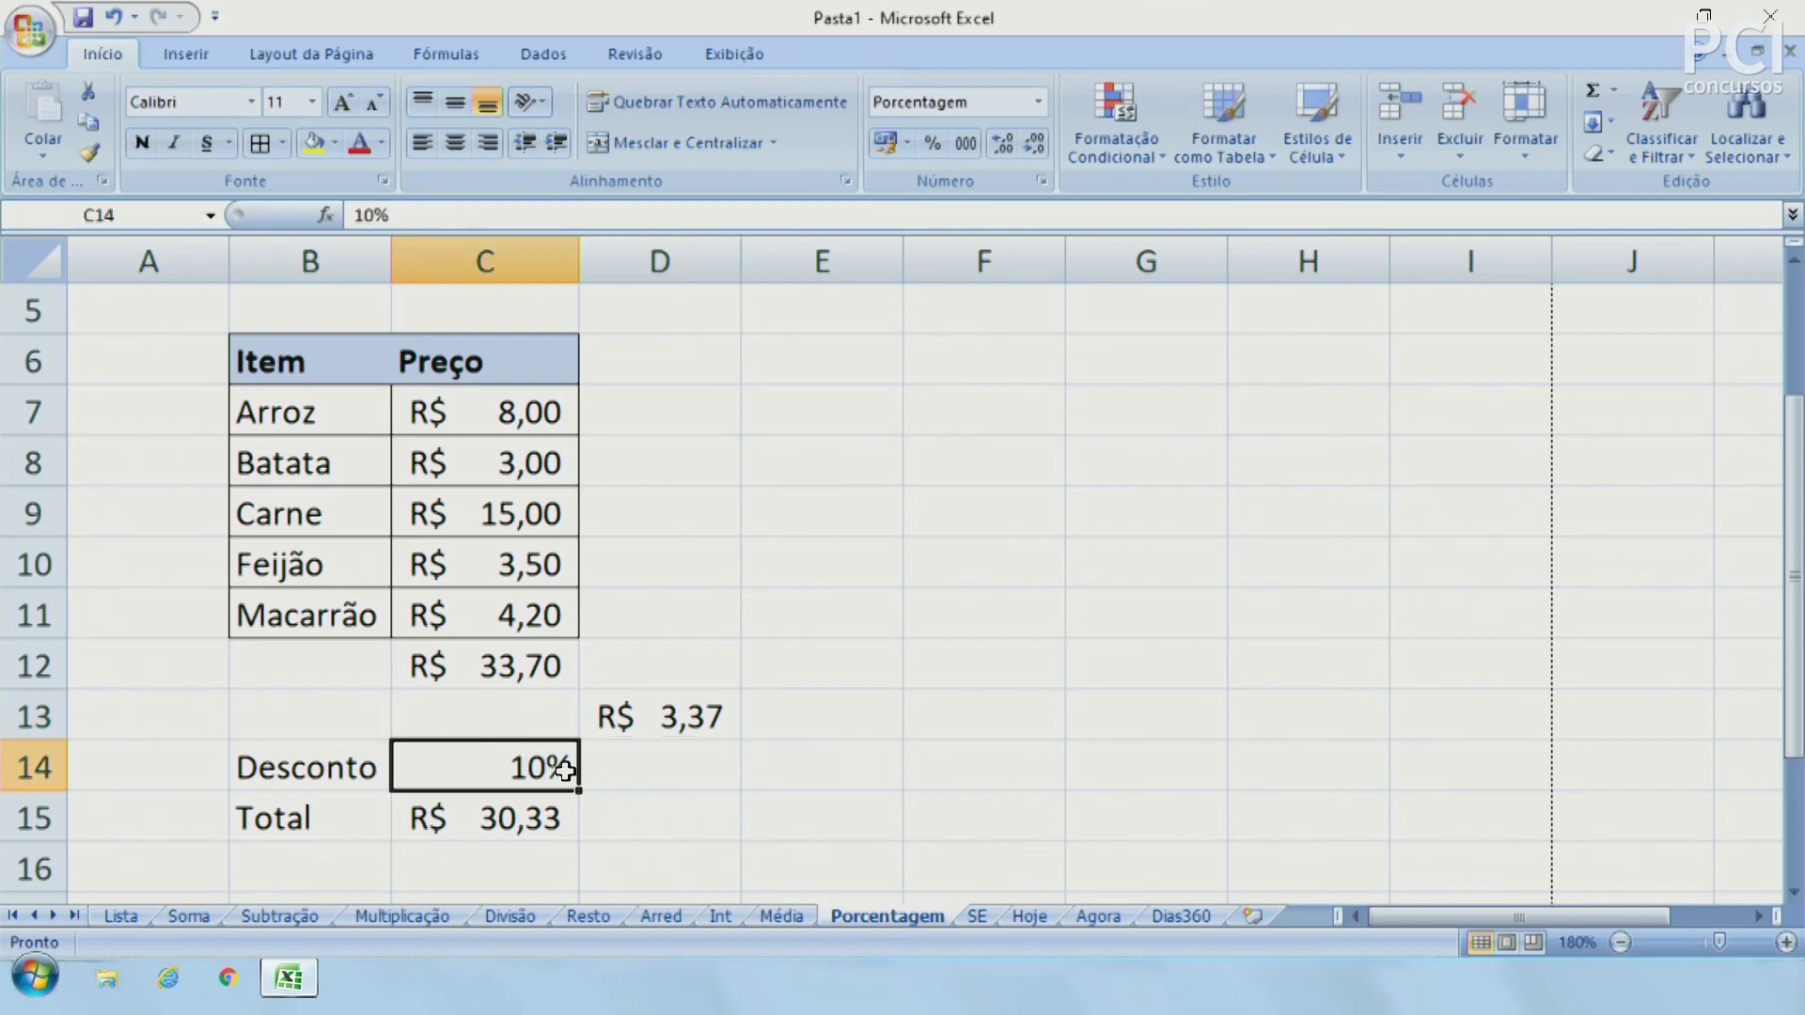
{"action": "left_click", "coordinate": [696, 724]}
{"action": "left_click", "coordinate": [478, 215]}
{"action": "key", "text": "BackSpace"}
{"action": "key", "text": "BackSpace"}
{"action": "key", "text": "BackSpace"}
{"action": "type", "text": "0,1"}
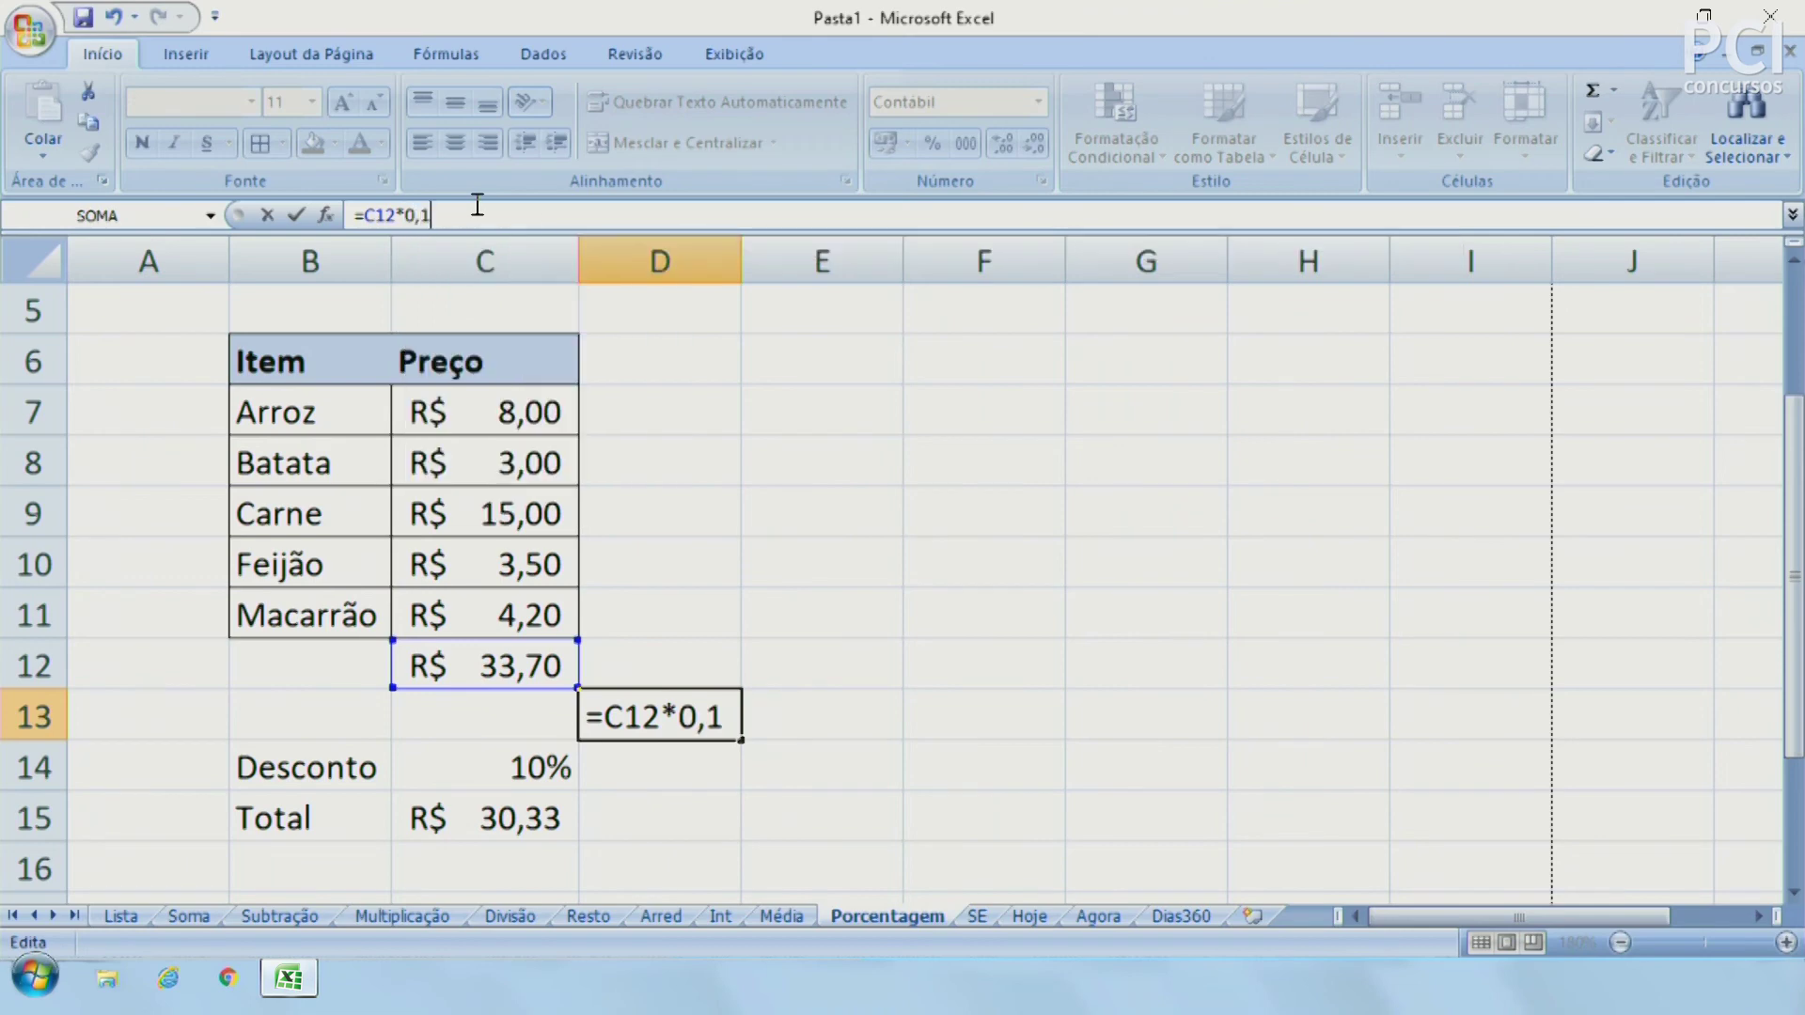
{"action": "key", "text": "Return"}
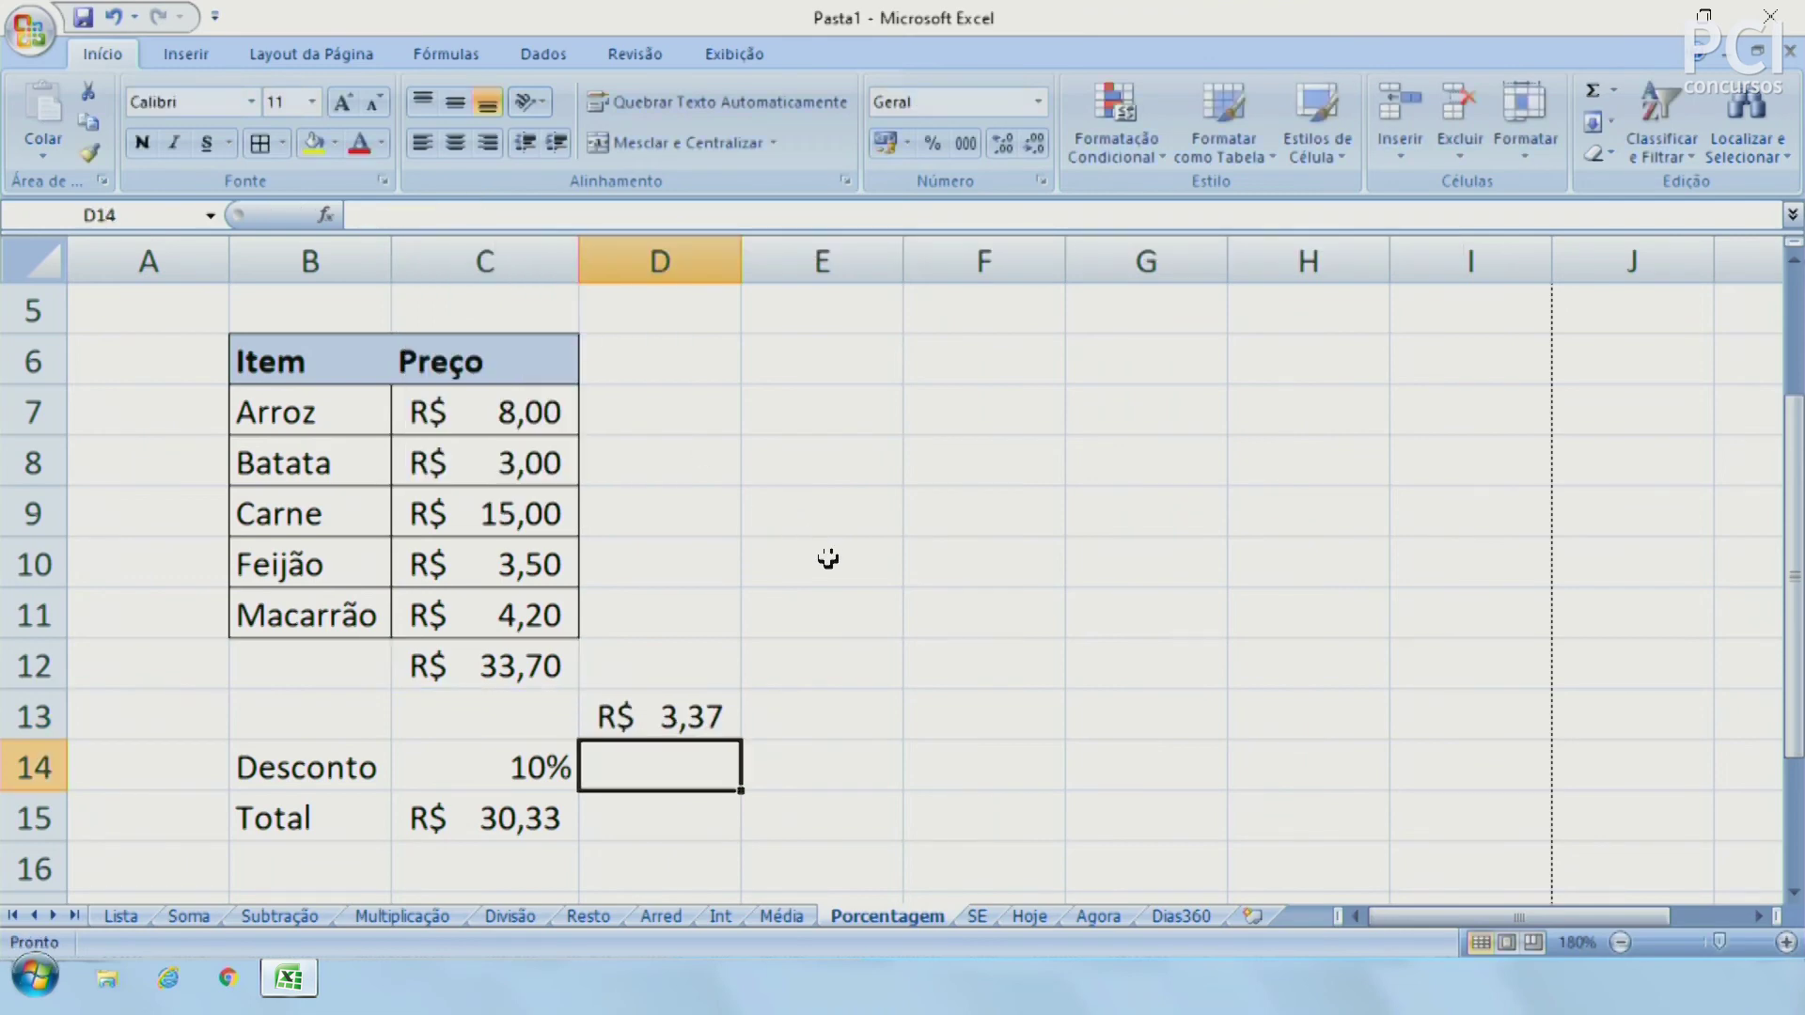
{"action": "left_click", "coordinate": [713, 717]}
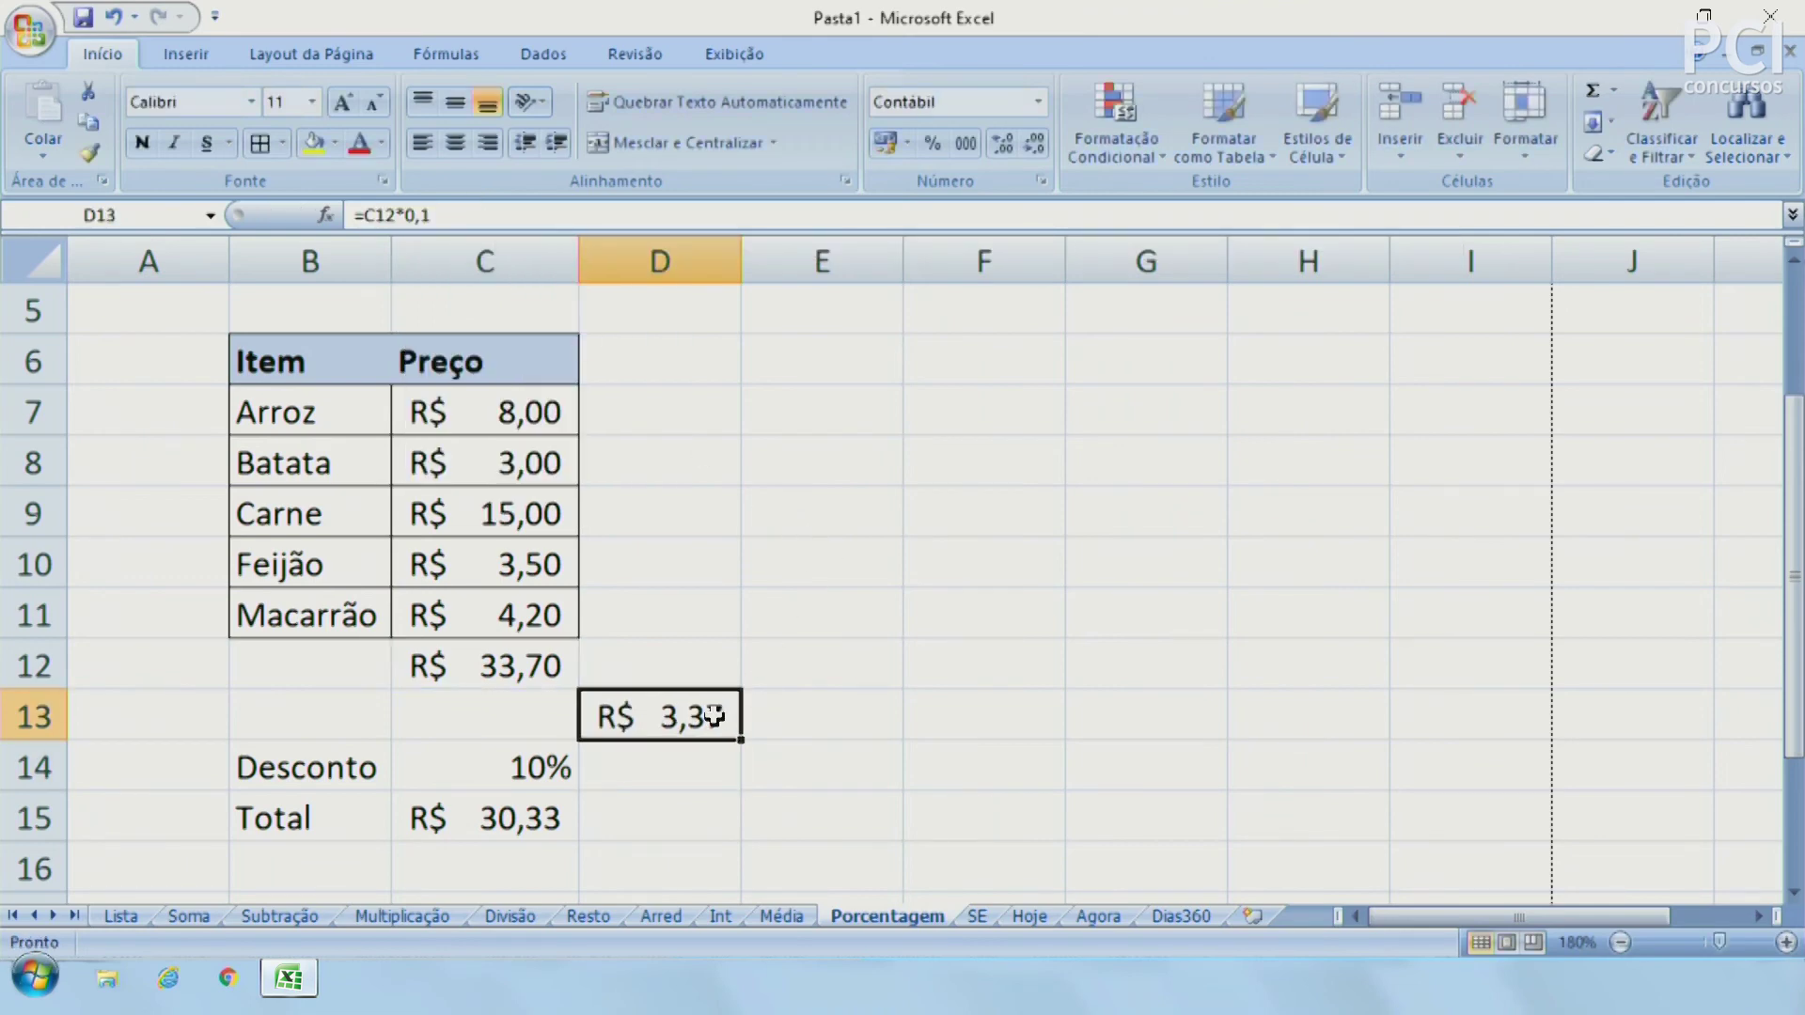
{"action": "left_click", "coordinate": [448, 209]}
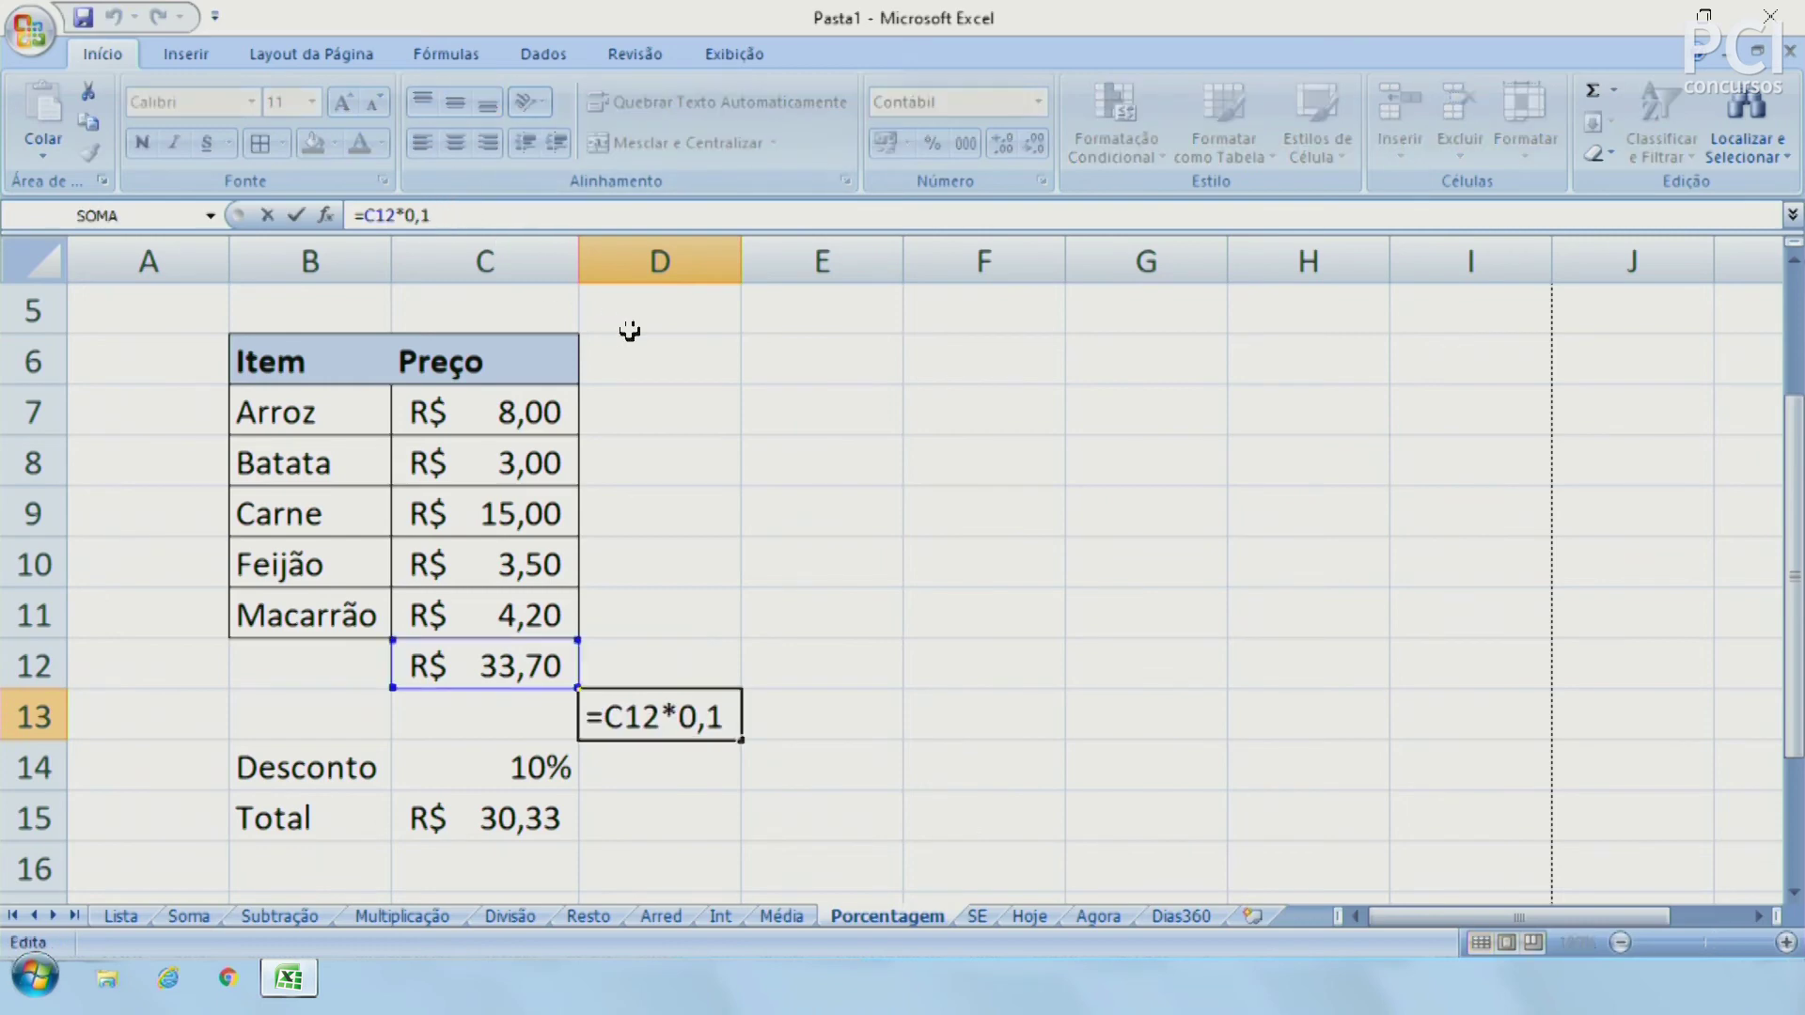
{"action": "key", "text": "ctrl+Return"}
Examine the discounted-total formula in C15 and the cells C12 and C14 it refers to
{"action": "left_click", "coordinate": [908, 736]}
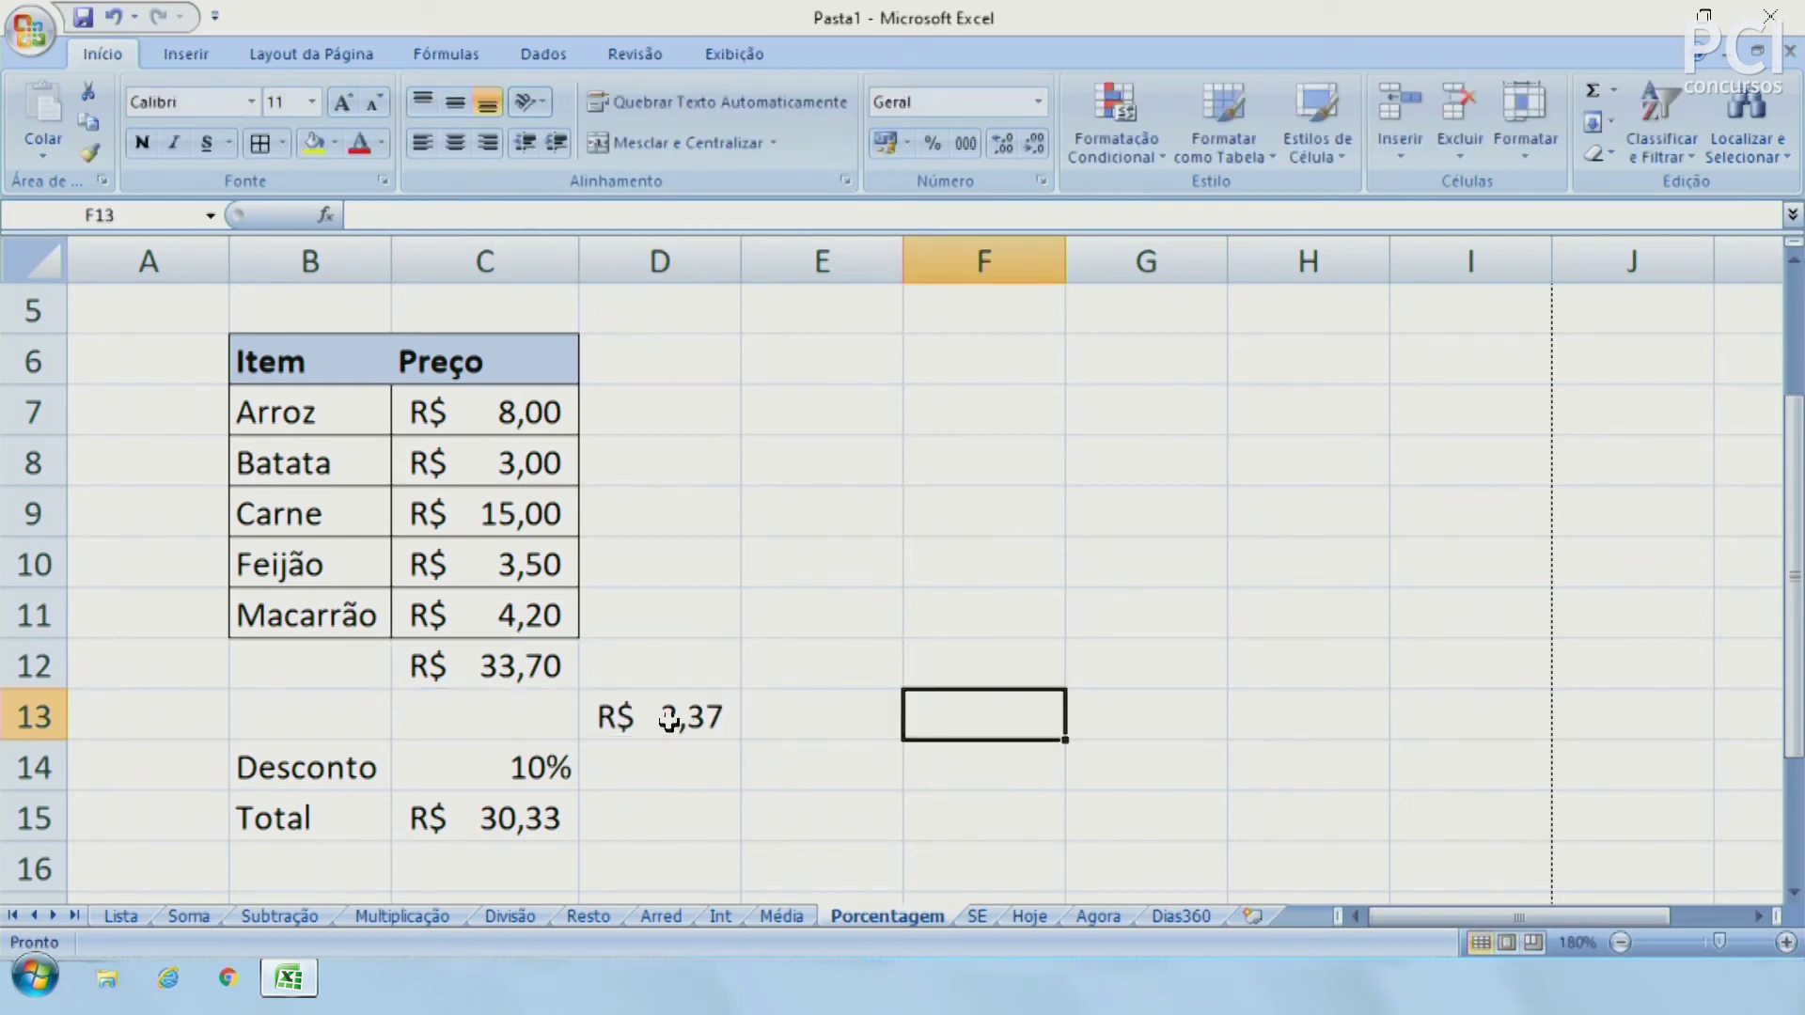
{"action": "left_click", "coordinate": [543, 689]}
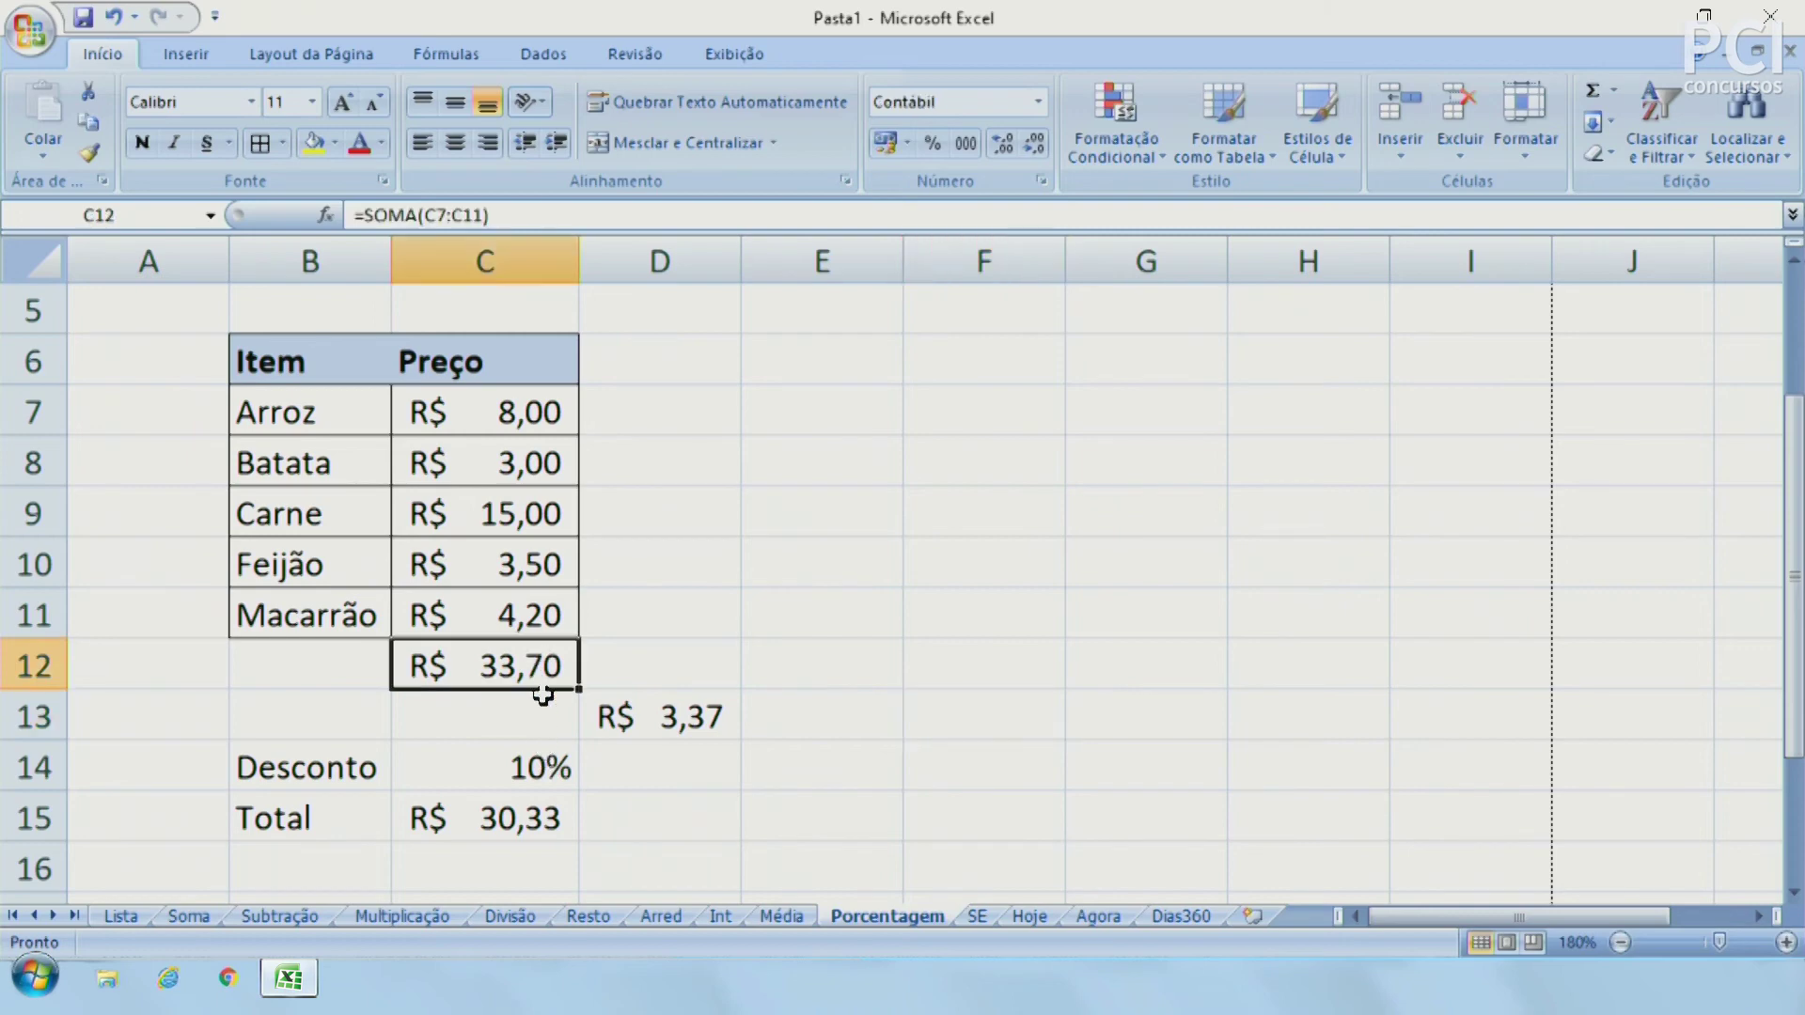
{"action": "left_click", "coordinate": [545, 761]}
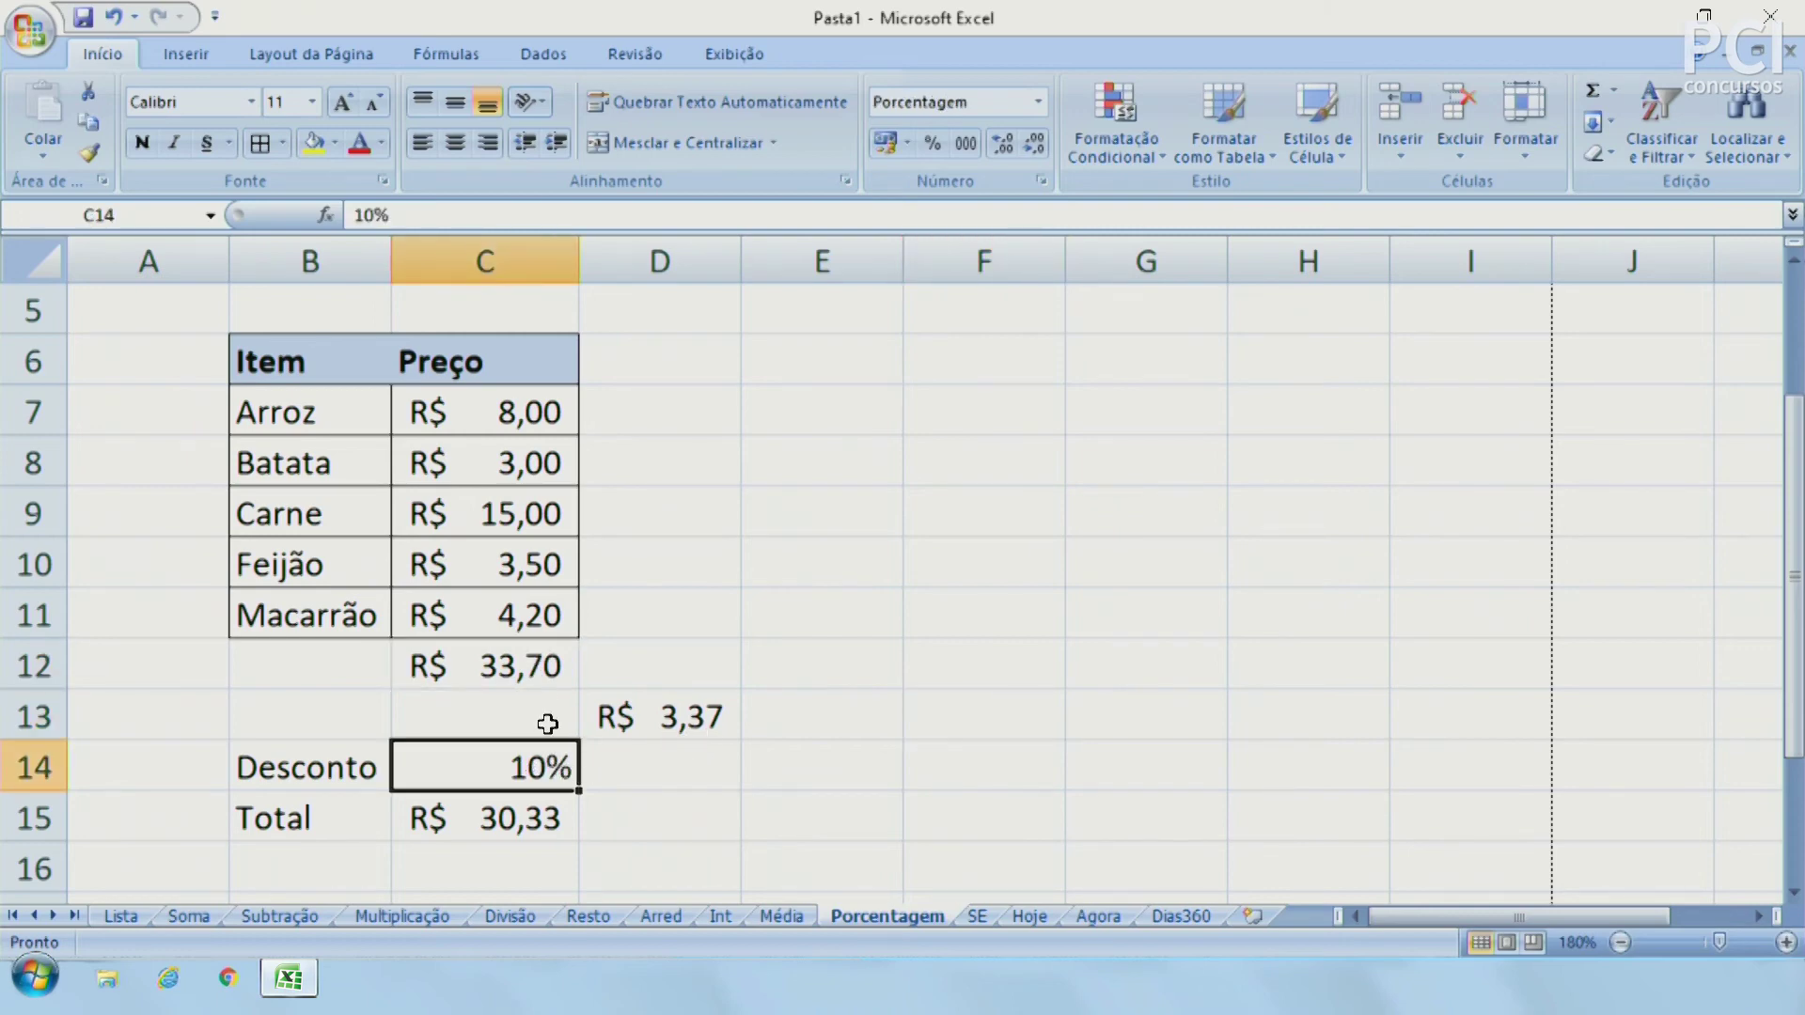
{"action": "left_click", "coordinate": [524, 658]}
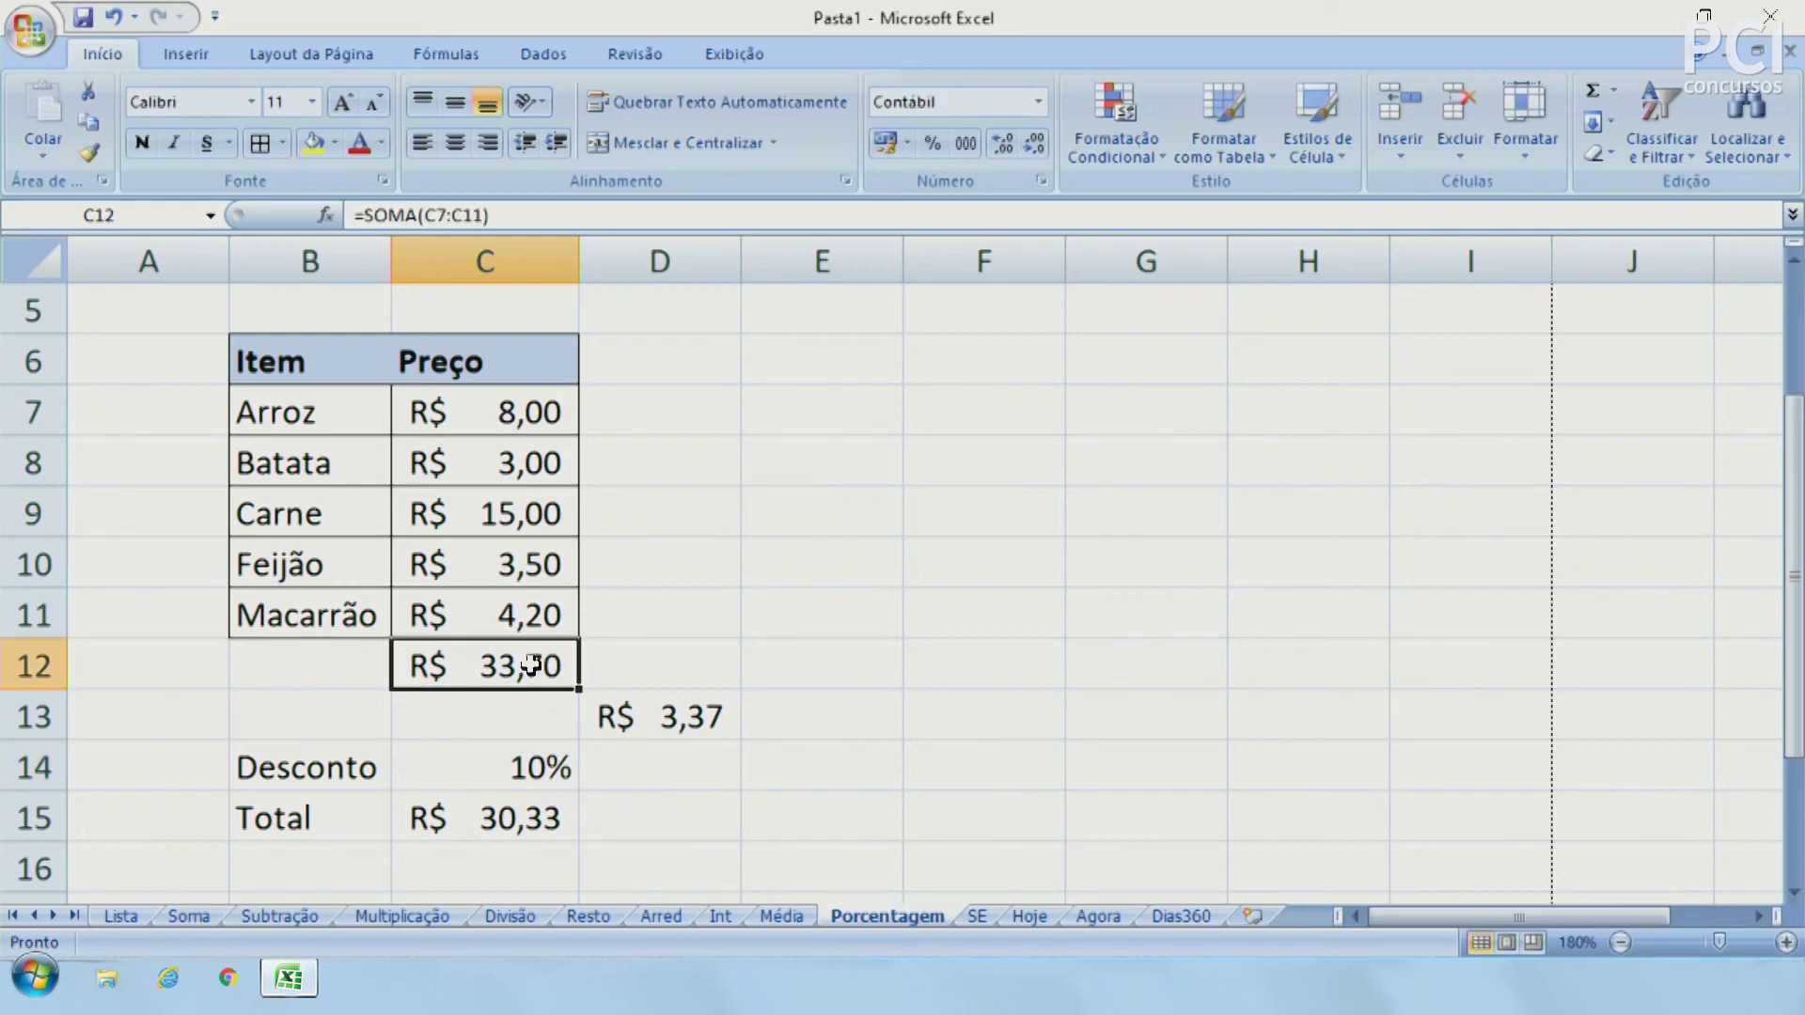
{"action": "left_click", "coordinate": [494, 812]}
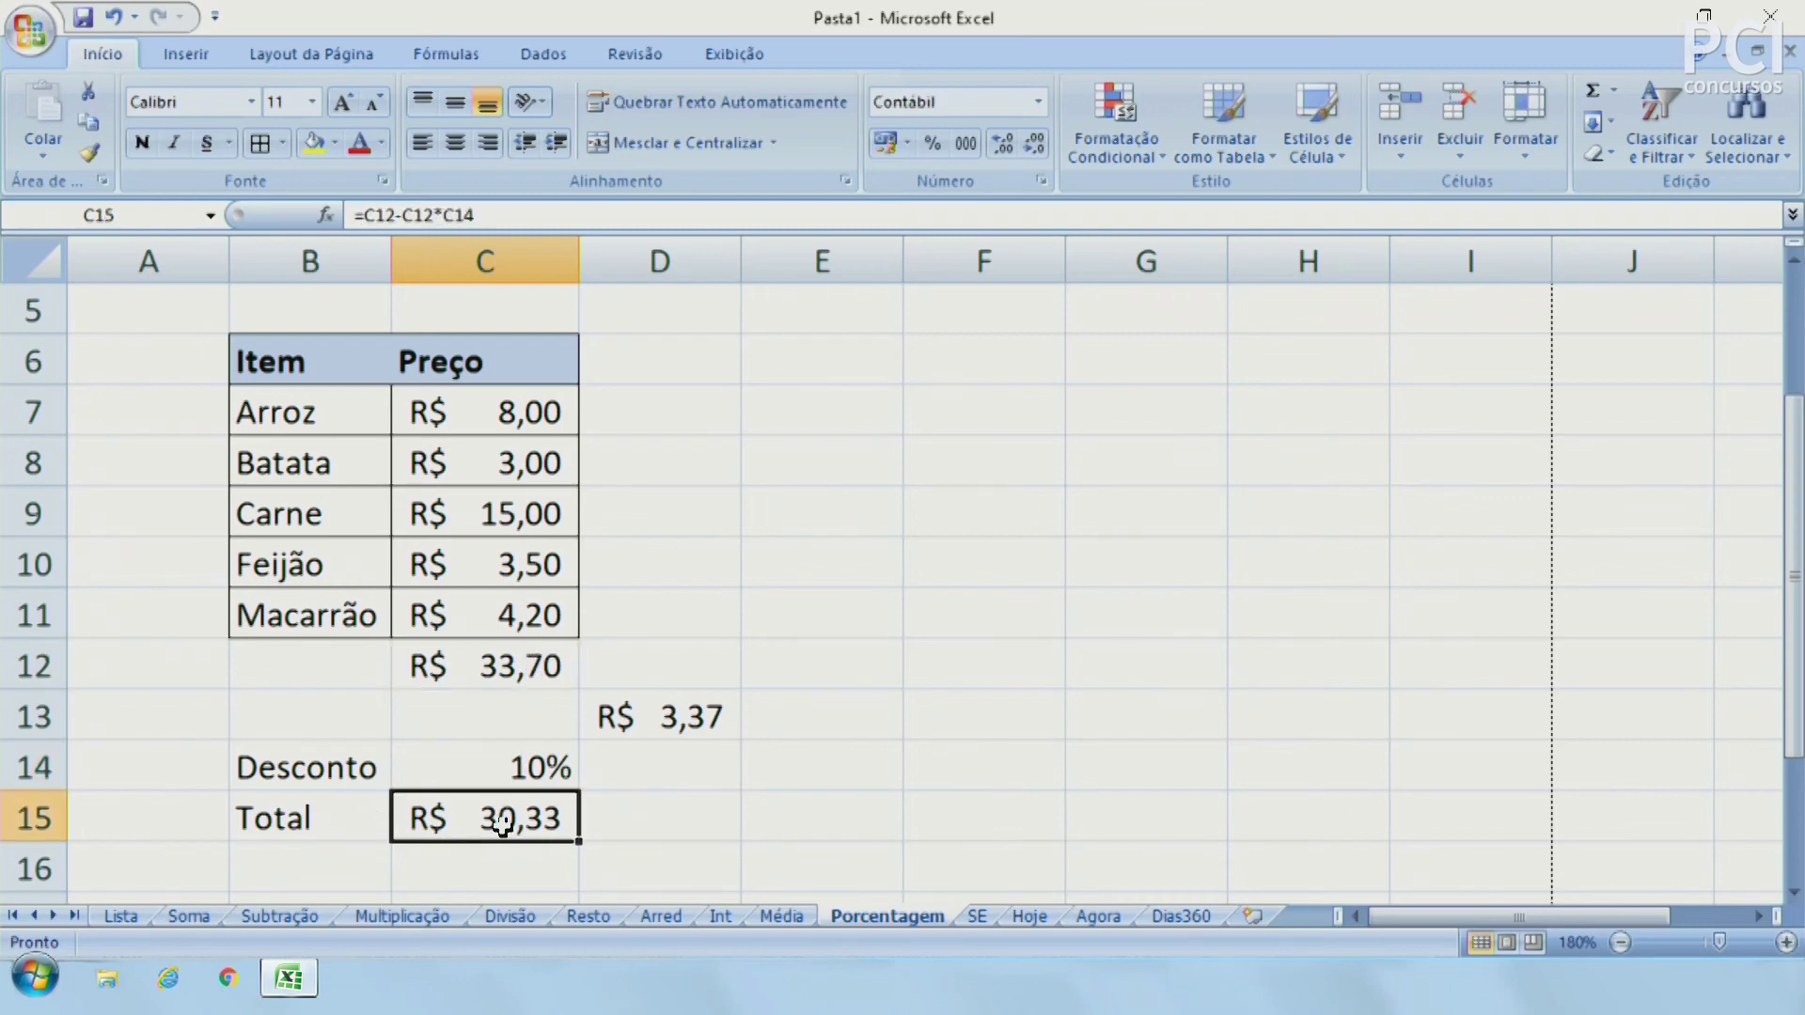
{"action": "left_click", "coordinate": [370, 215]}
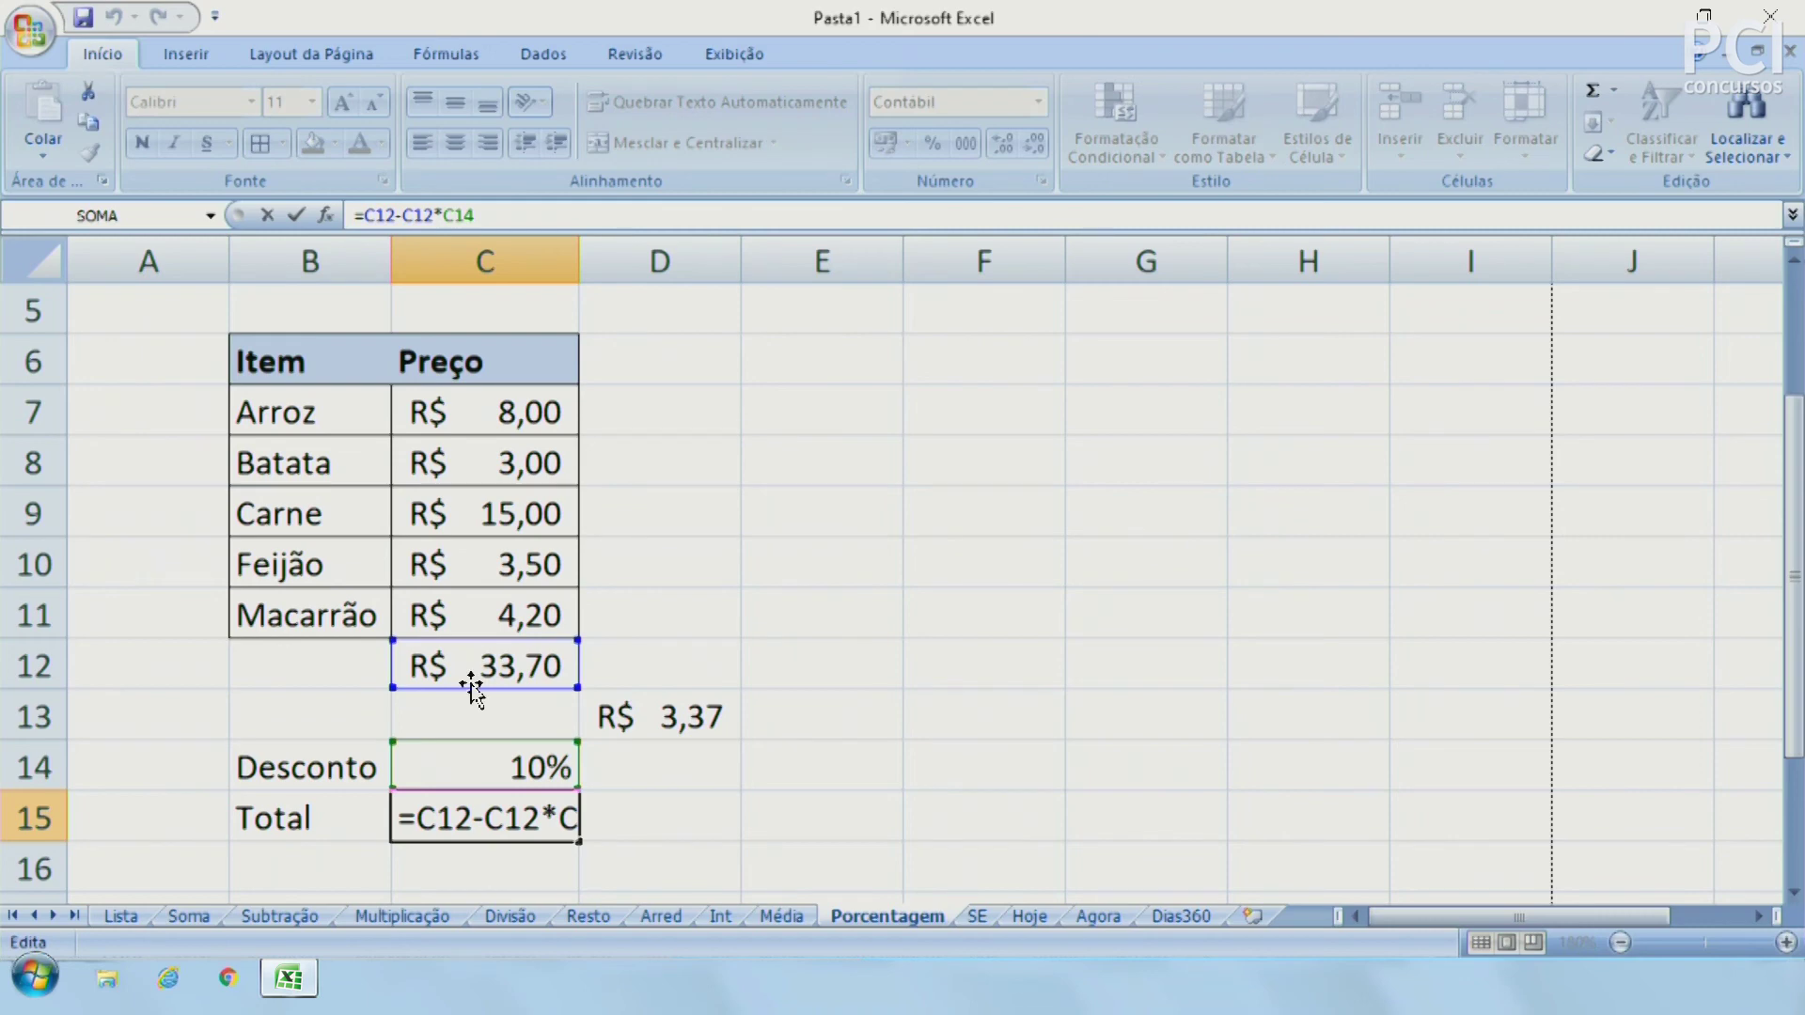
{"action": "left_click_drag", "start_coordinate": [403, 215], "coordinate": [432, 215]}
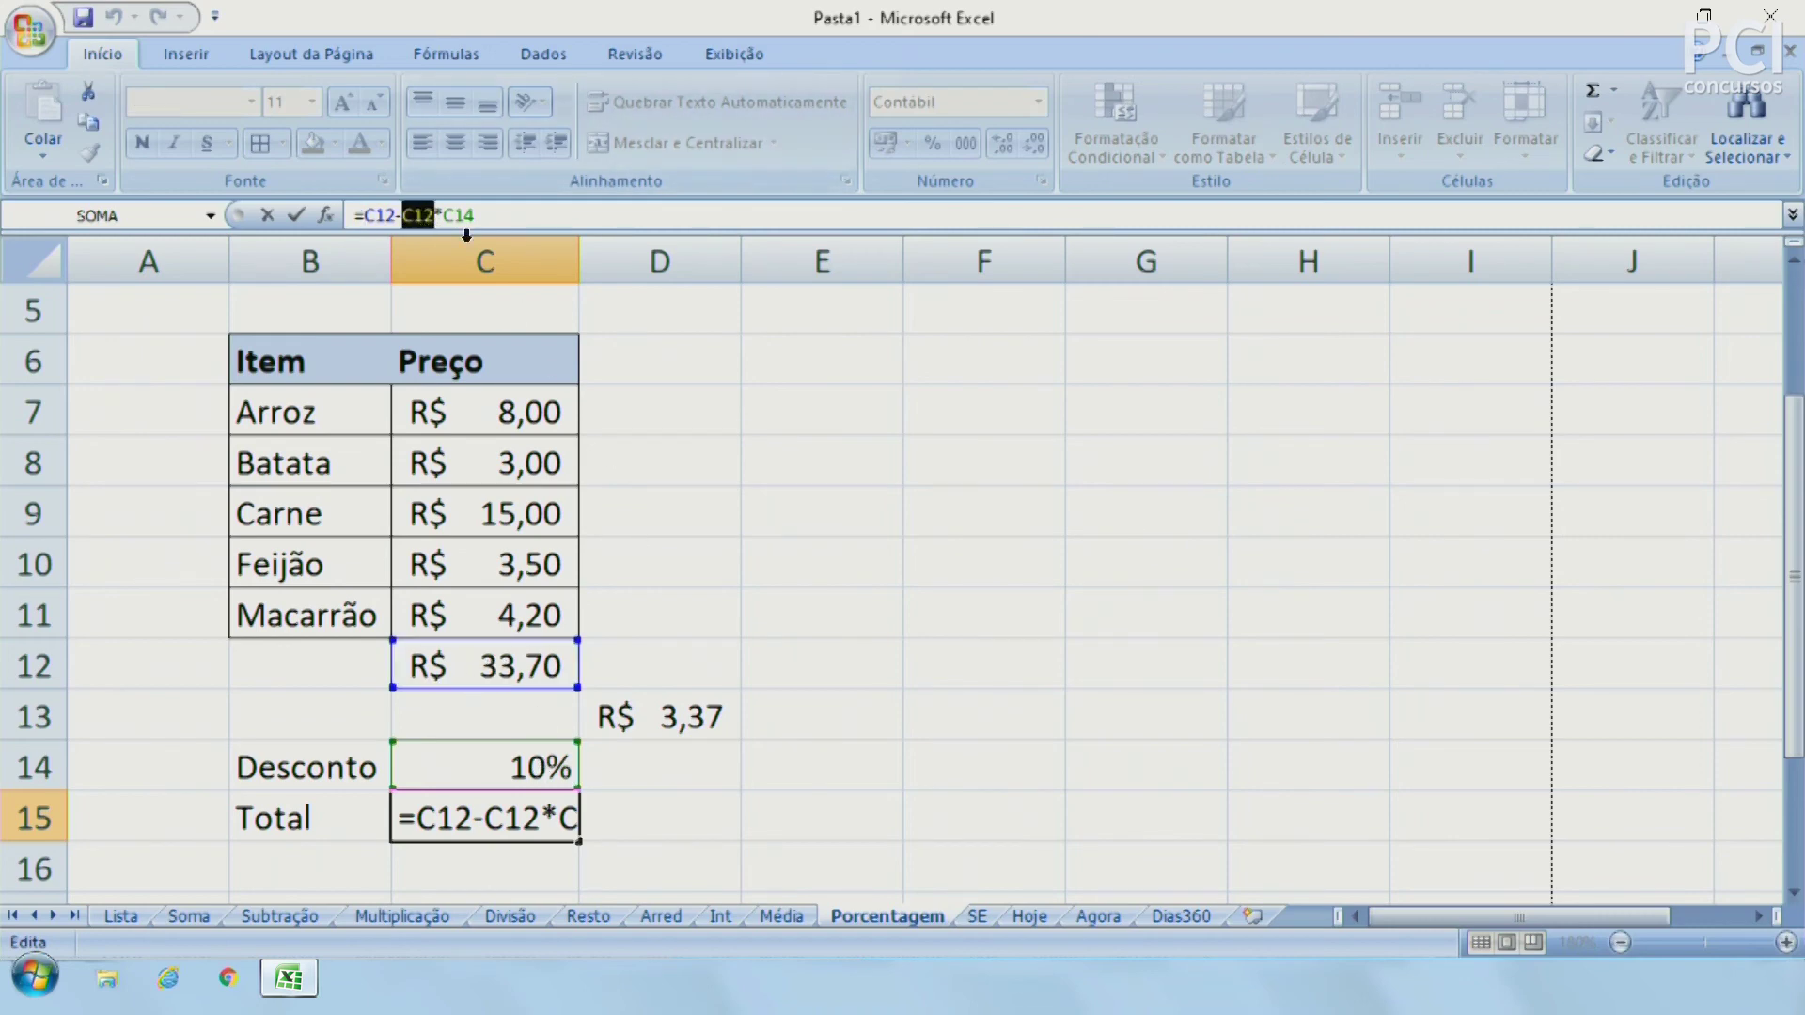
Clear the calculation in D13 and set the discount in C14 to 15%
{"action": "left_click", "coordinate": [663, 722]}
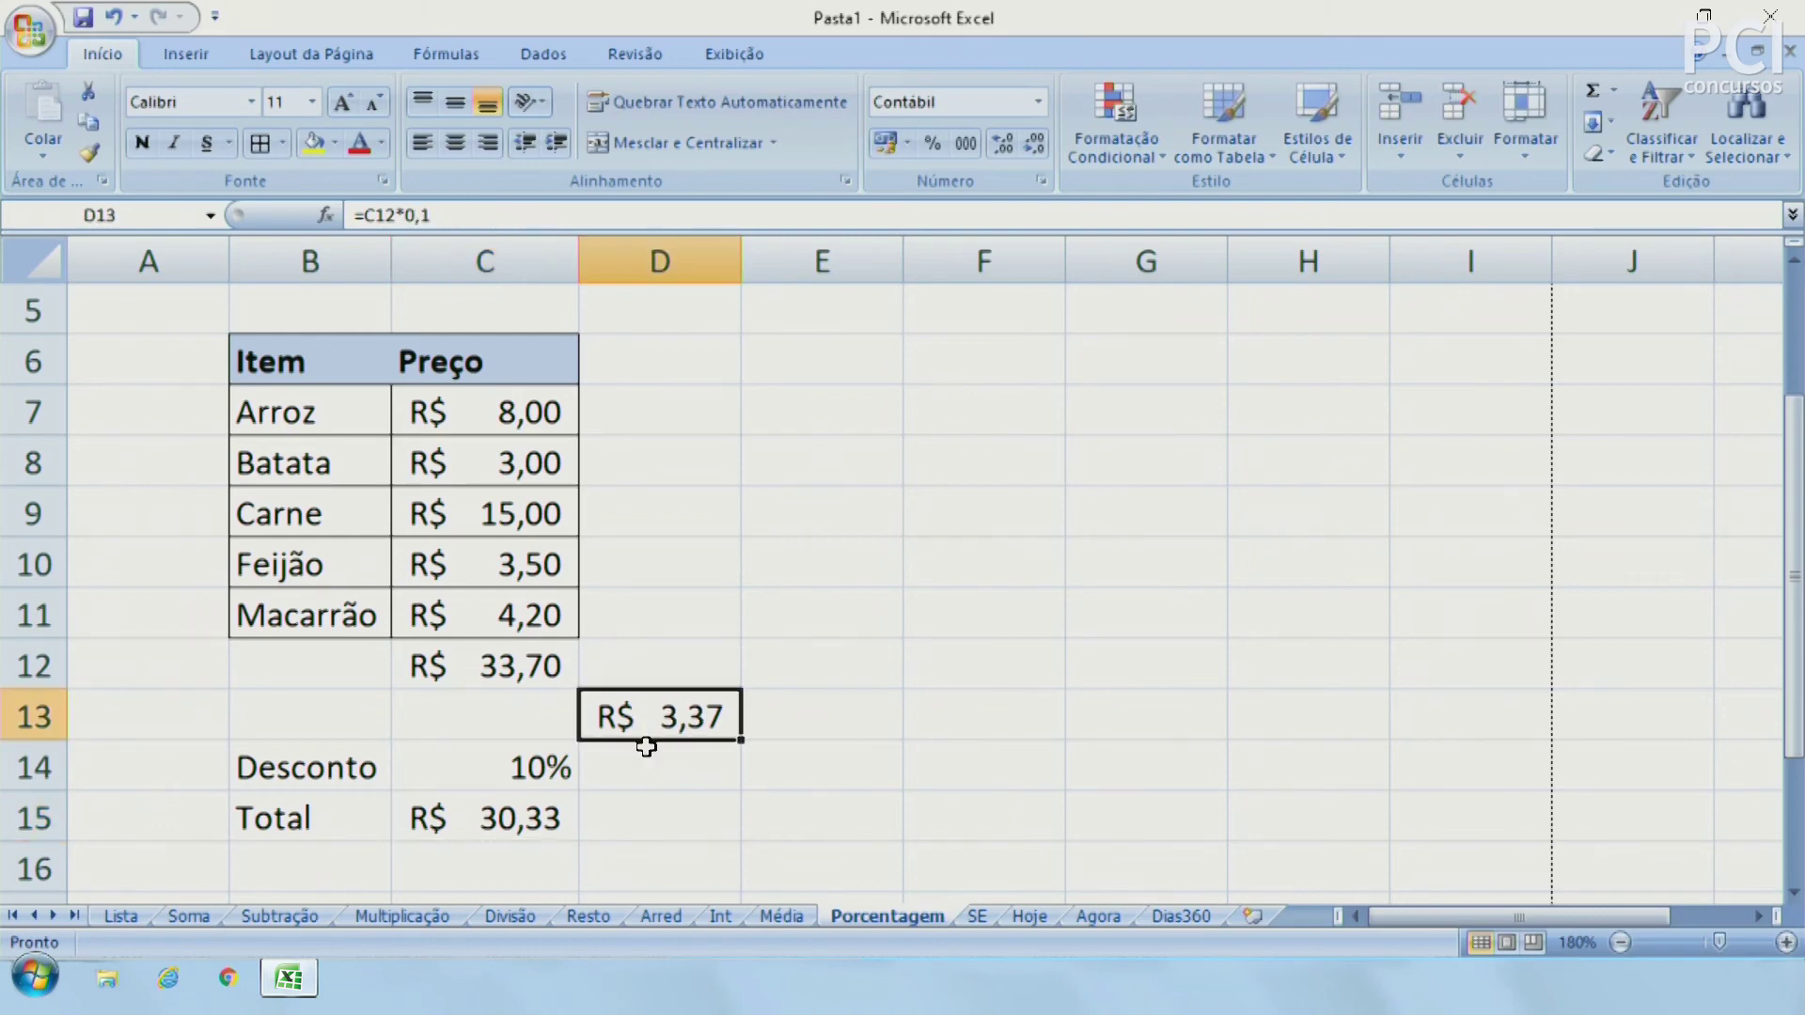
{"action": "key", "text": "Delete"}
{"action": "left_click", "coordinate": [502, 765]}
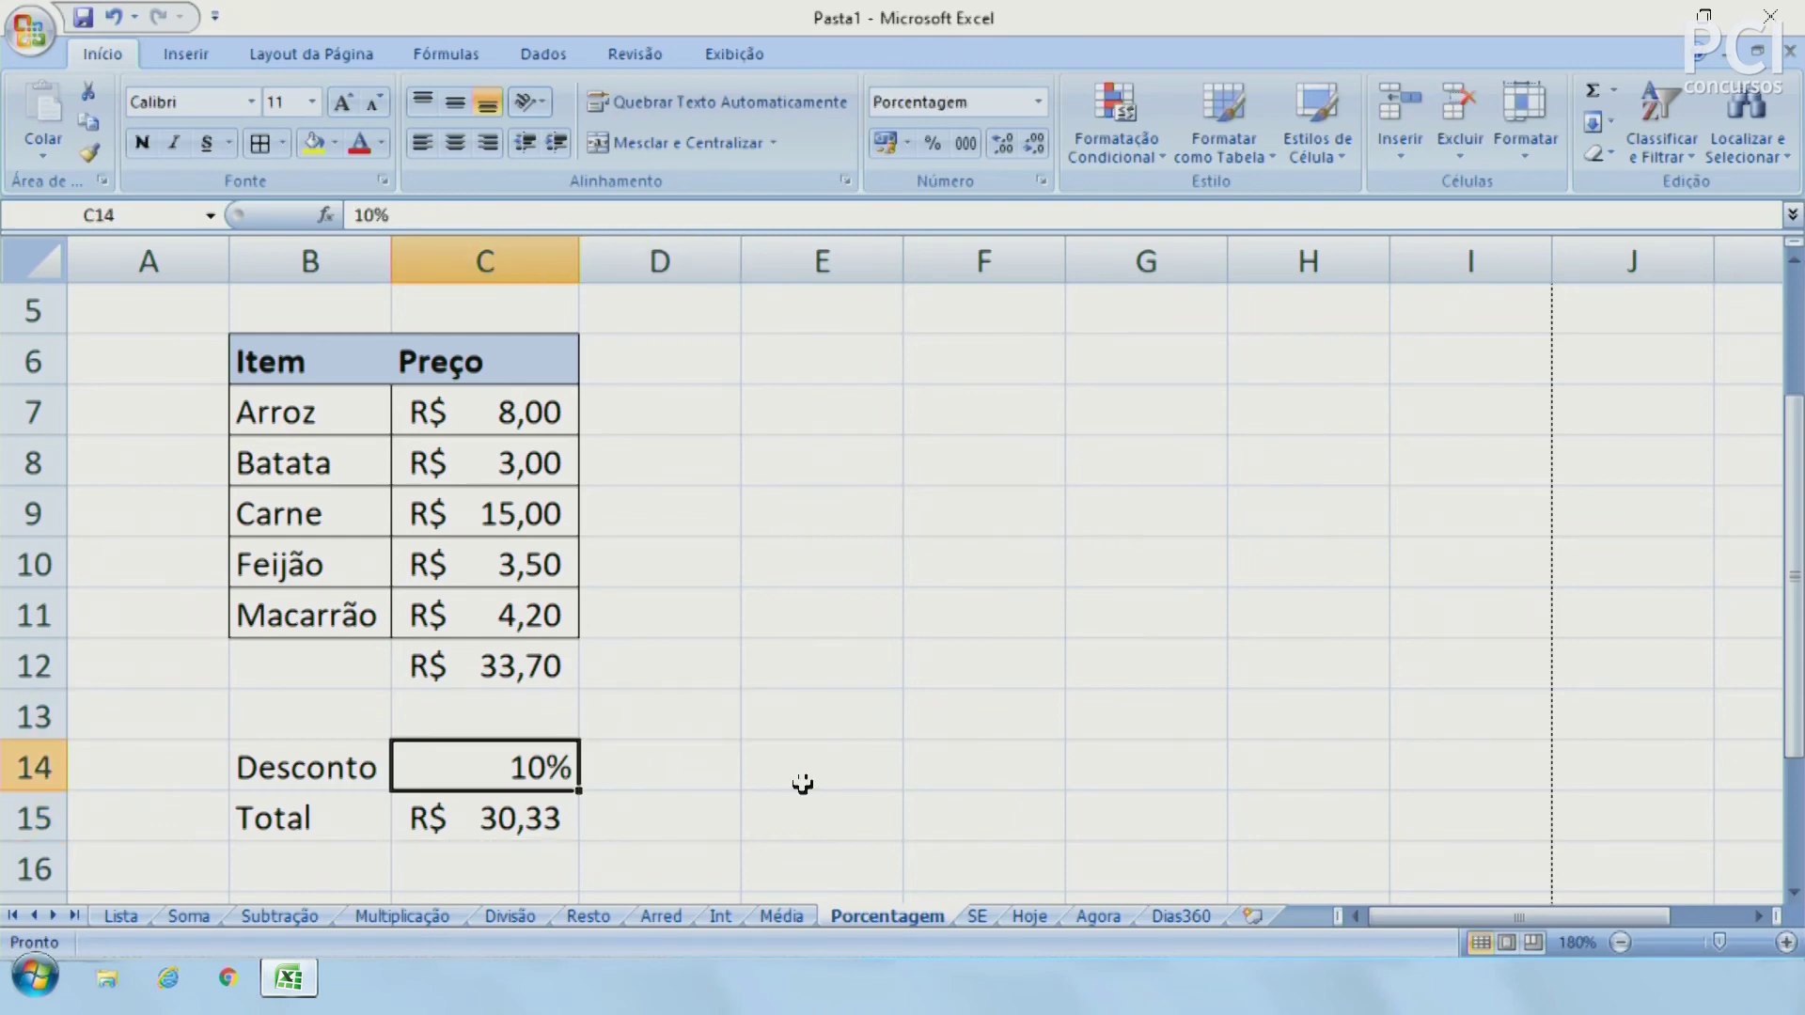
{"action": "type", "text": "15"}
{"action": "key", "text": "Return"}
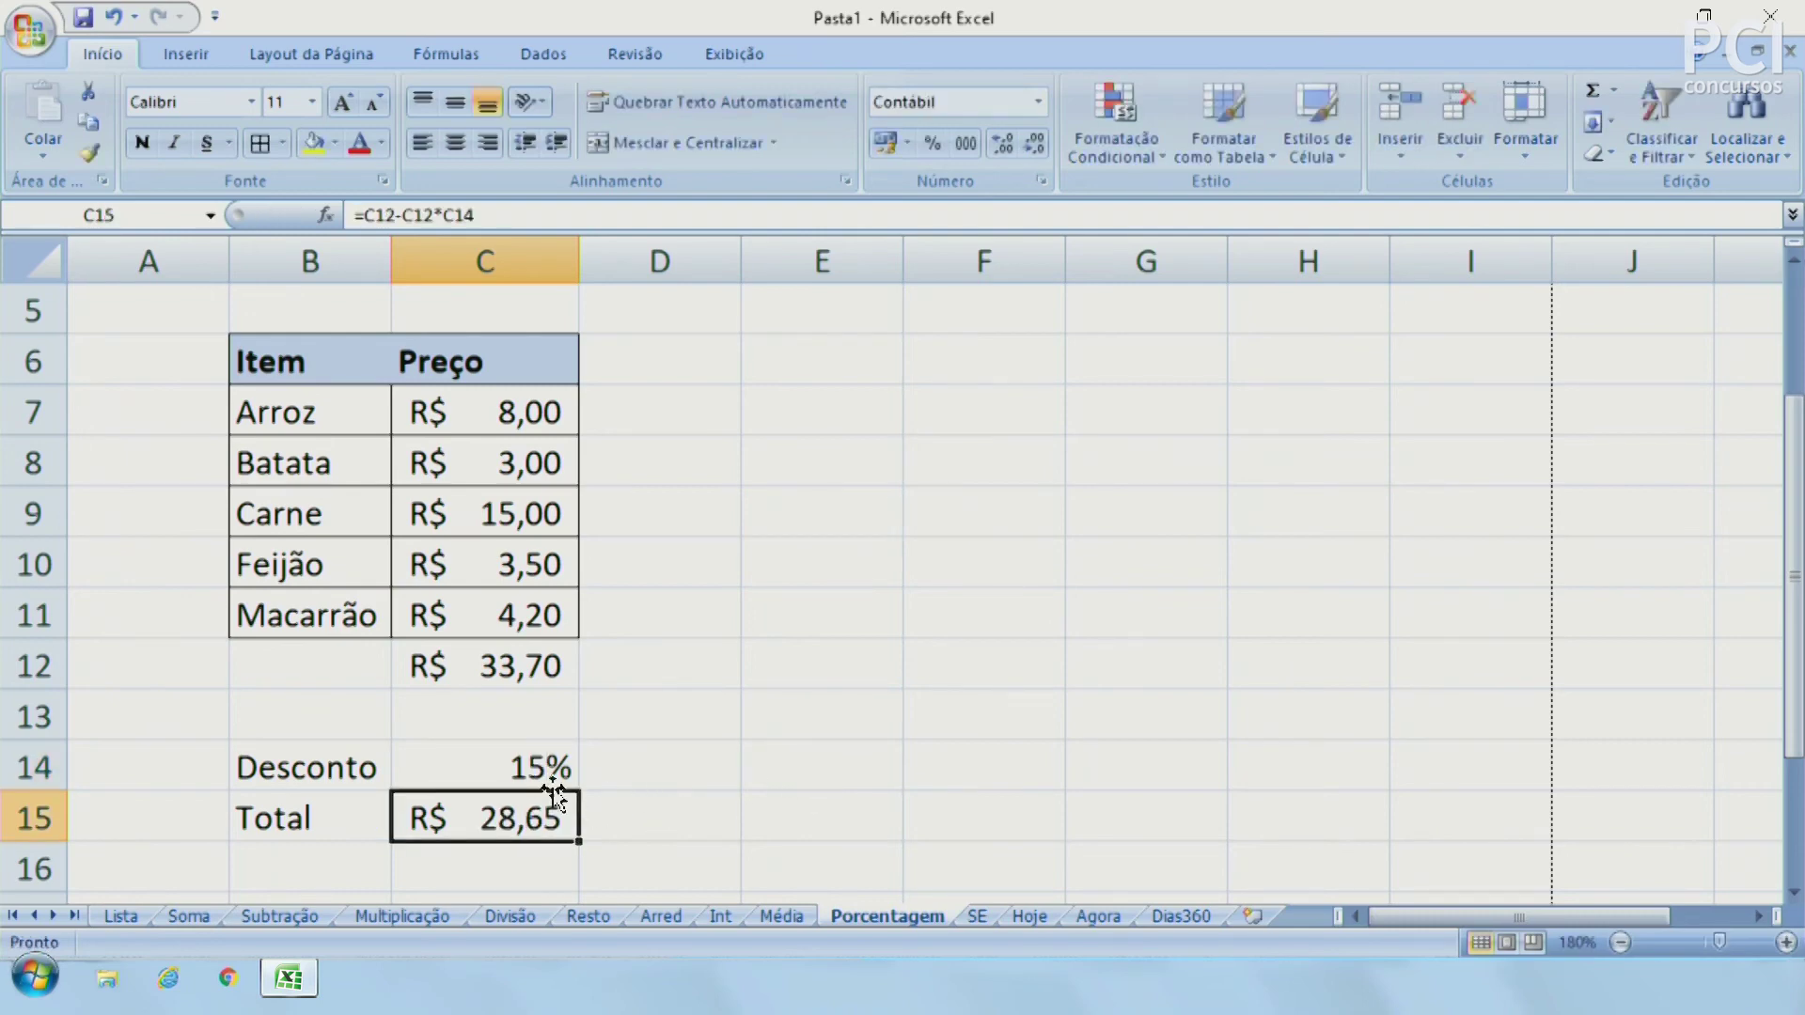
{"action": "left_click", "coordinate": [522, 780]}
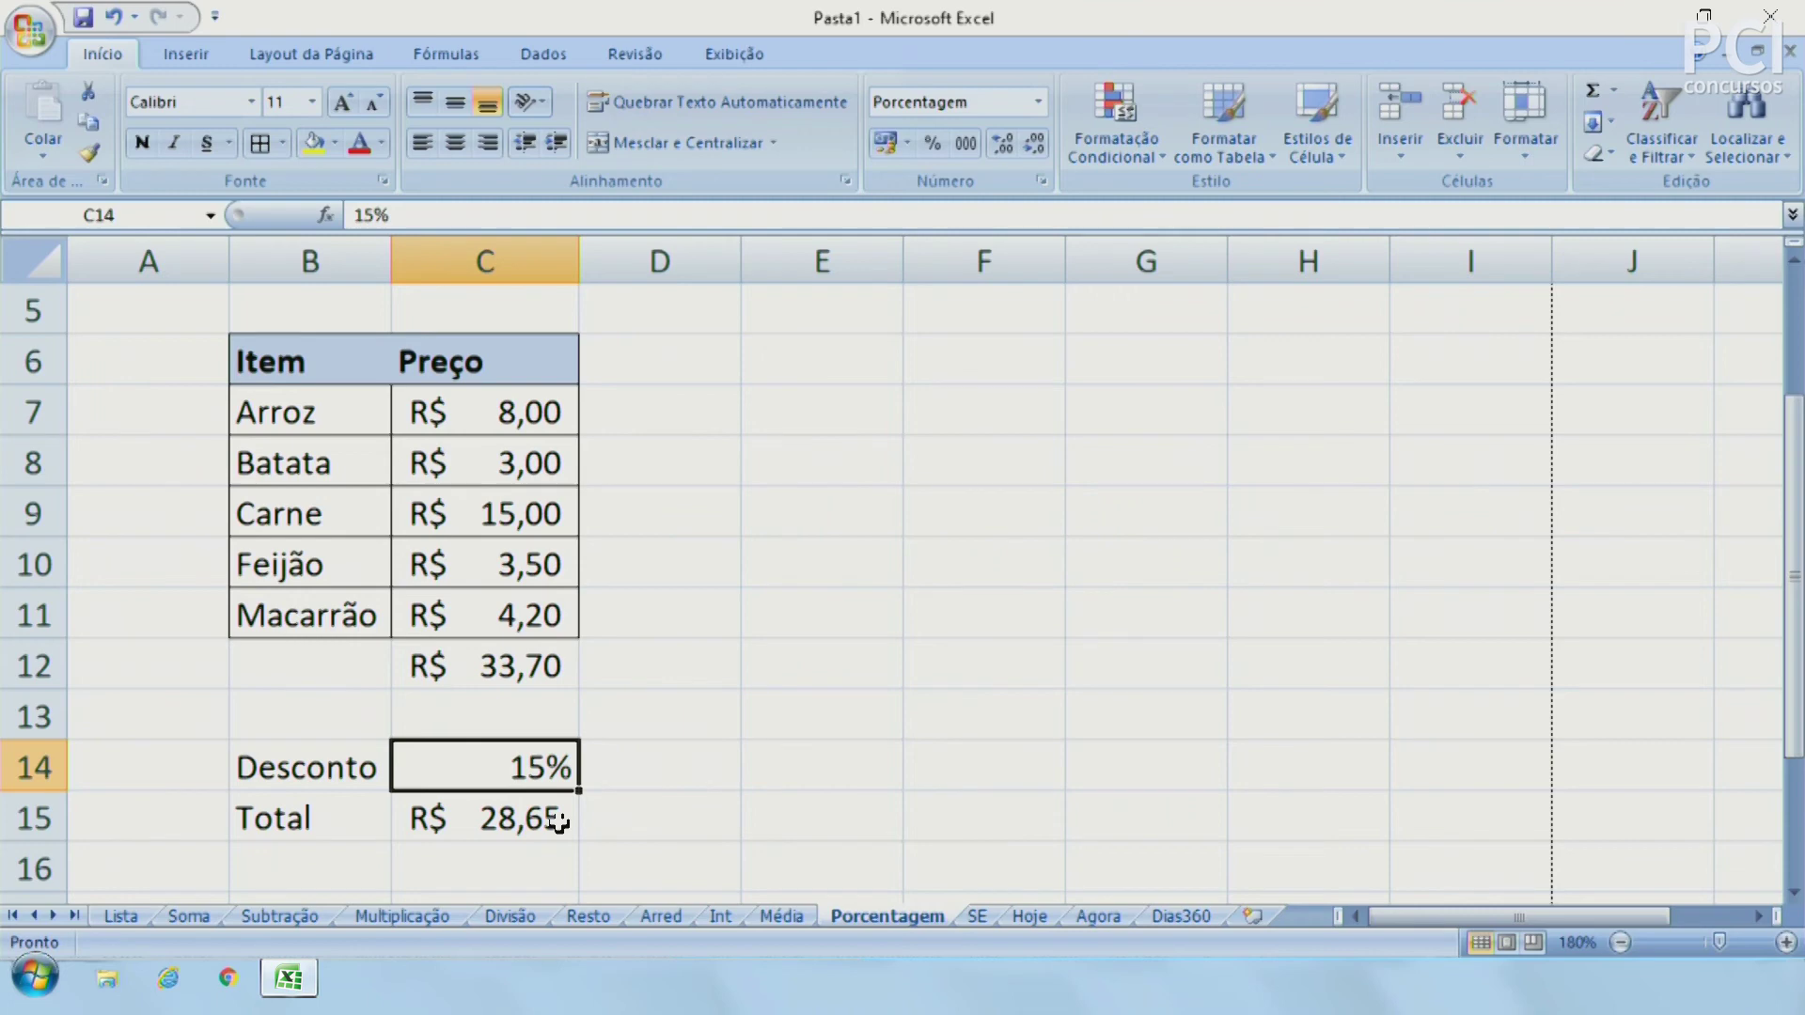
{"action": "left_click", "coordinate": [666, 792]}
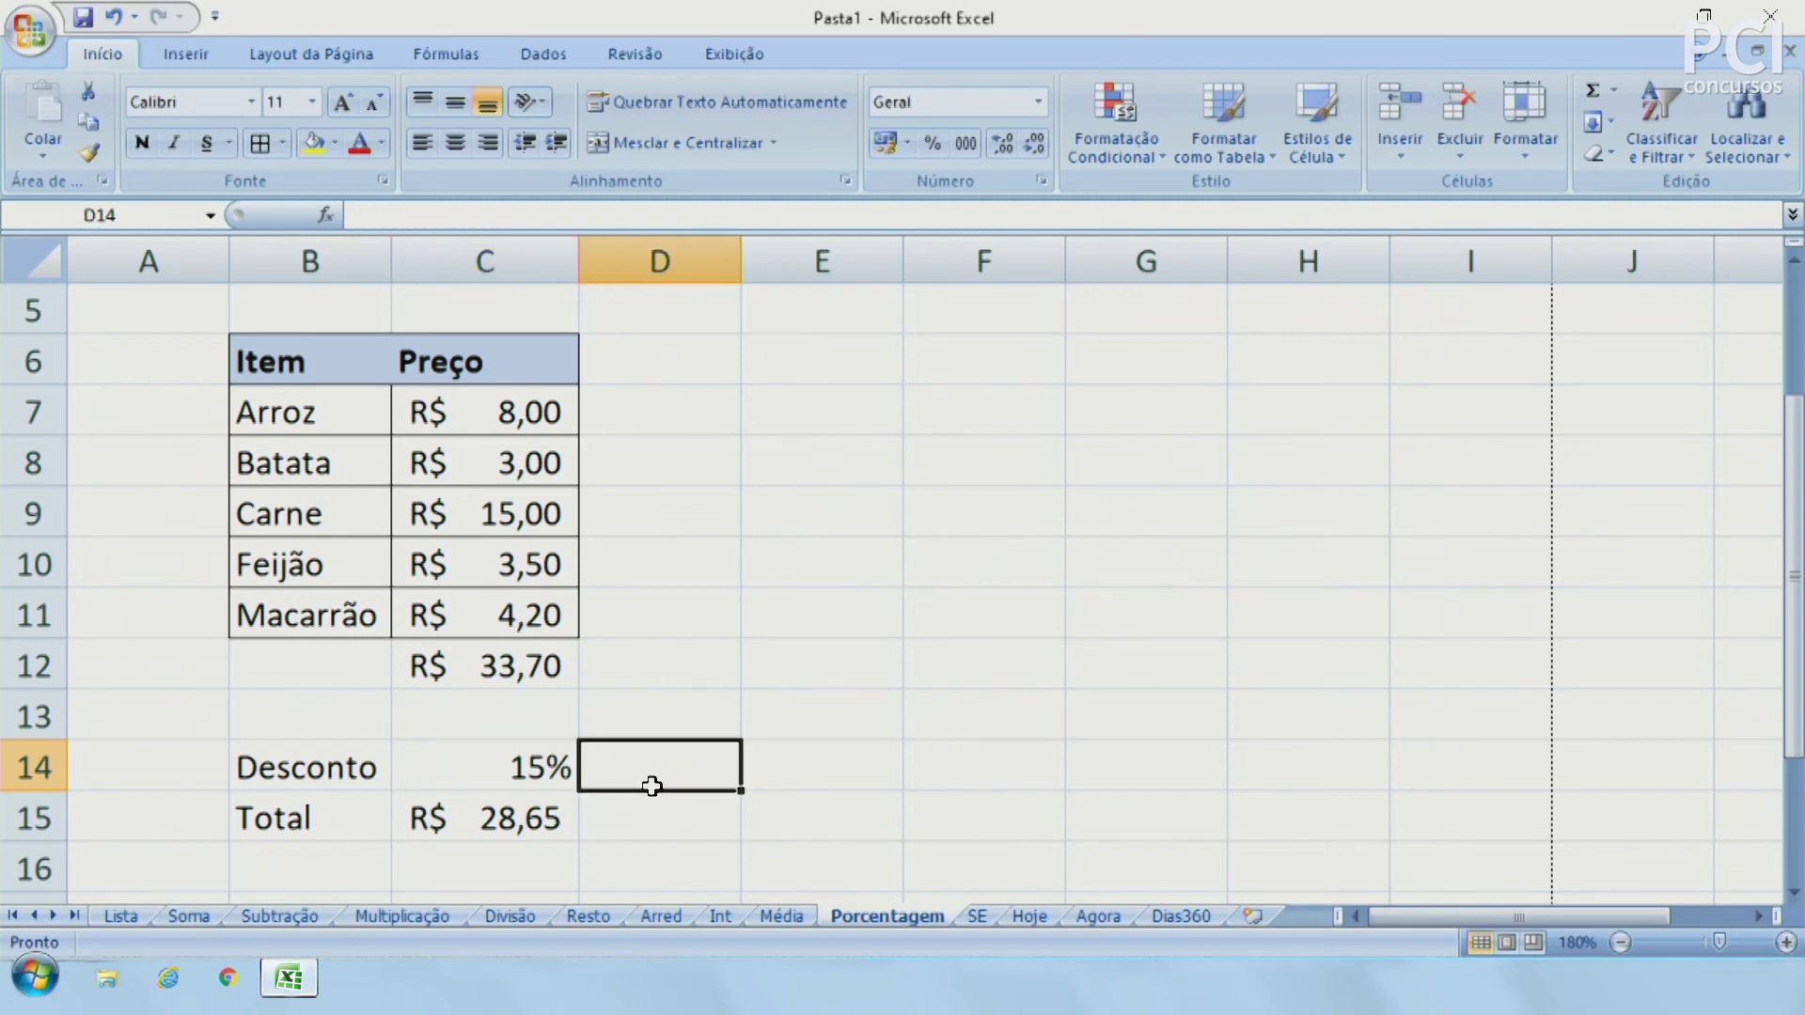
{"action": "left_click", "coordinate": [537, 771]}
{"action": "left_click", "coordinate": [785, 722]}
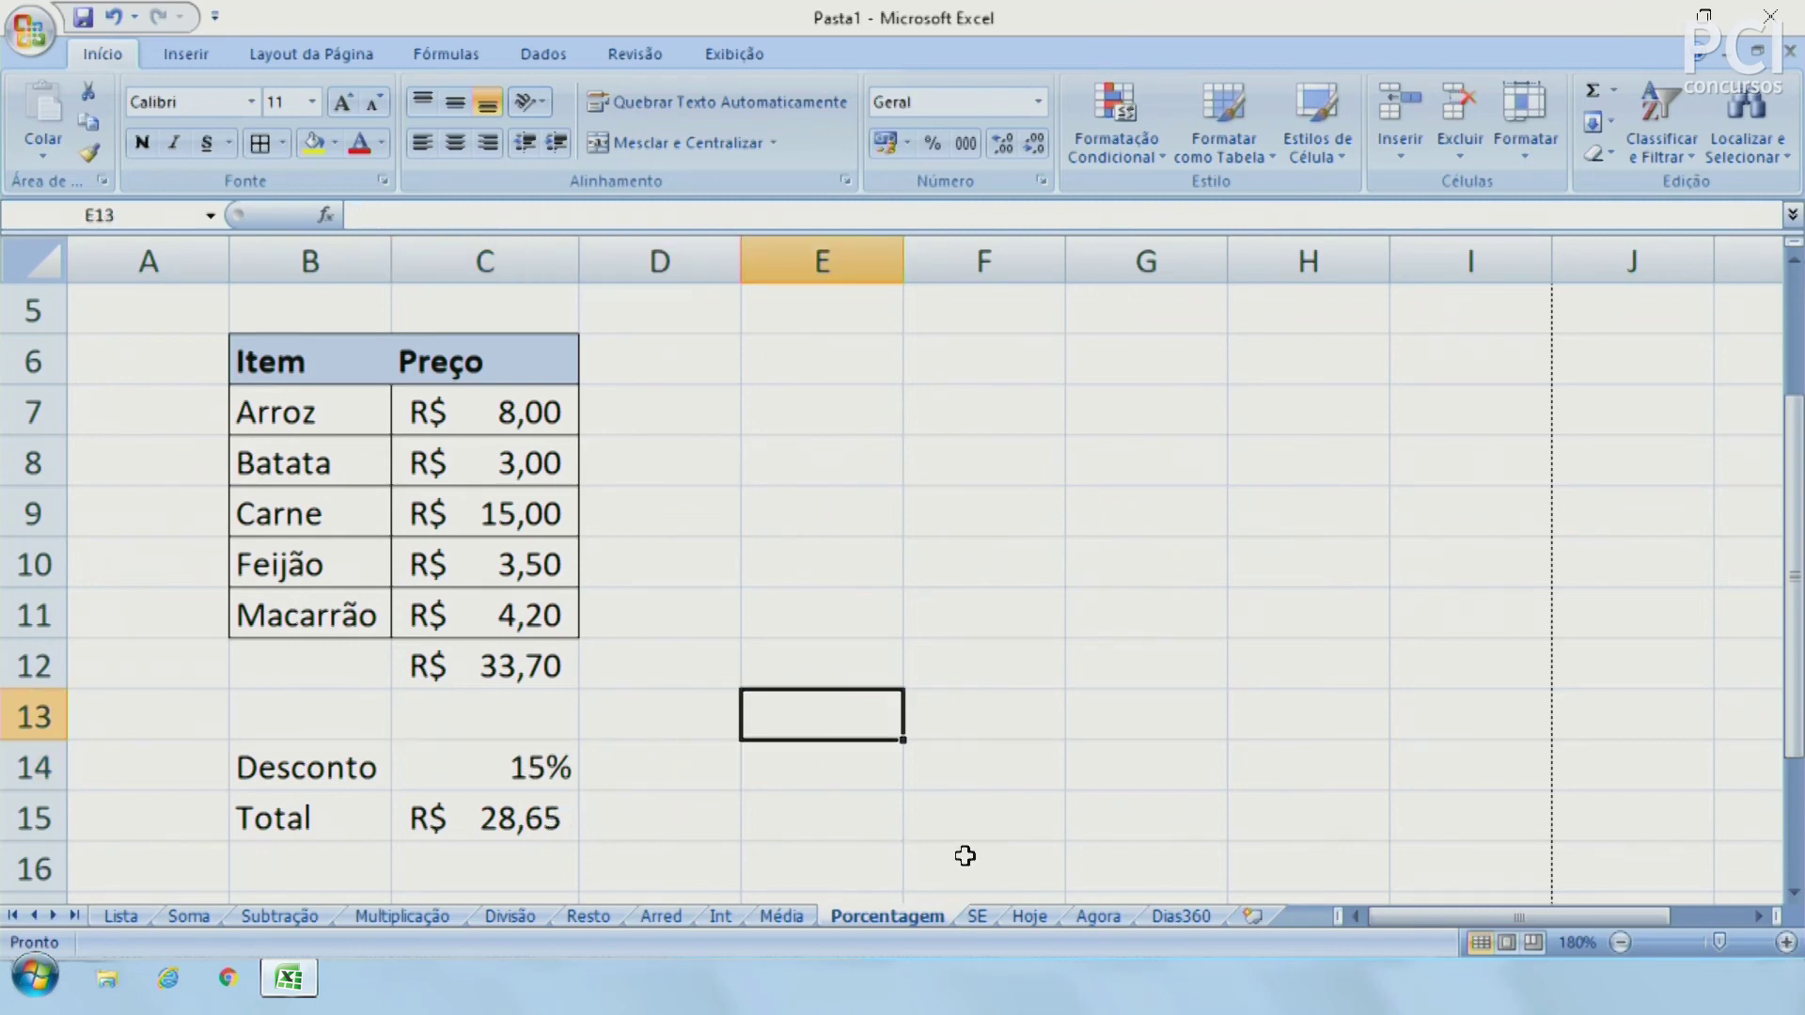
Go to the SE sheet and select the price total in C8
{"action": "left_click", "coordinate": [990, 916]}
{"action": "left_click", "coordinate": [794, 662]}
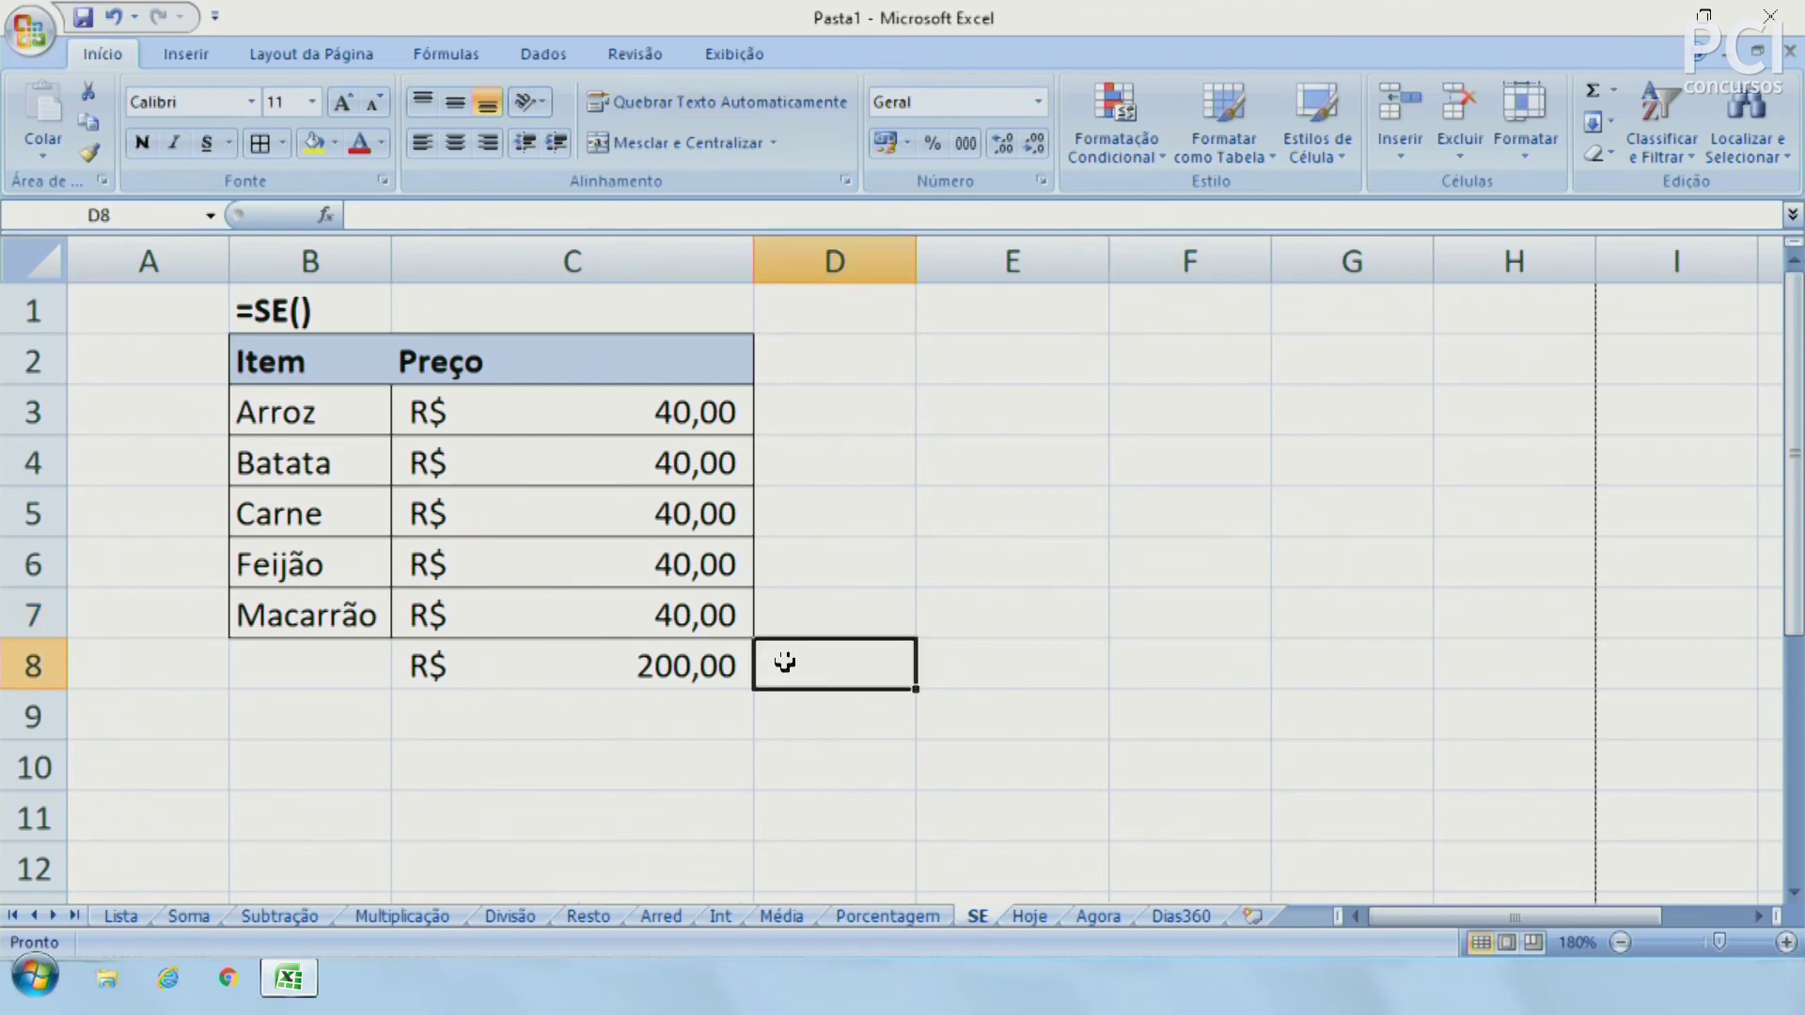
{"action": "left_click", "coordinate": [663, 676]}
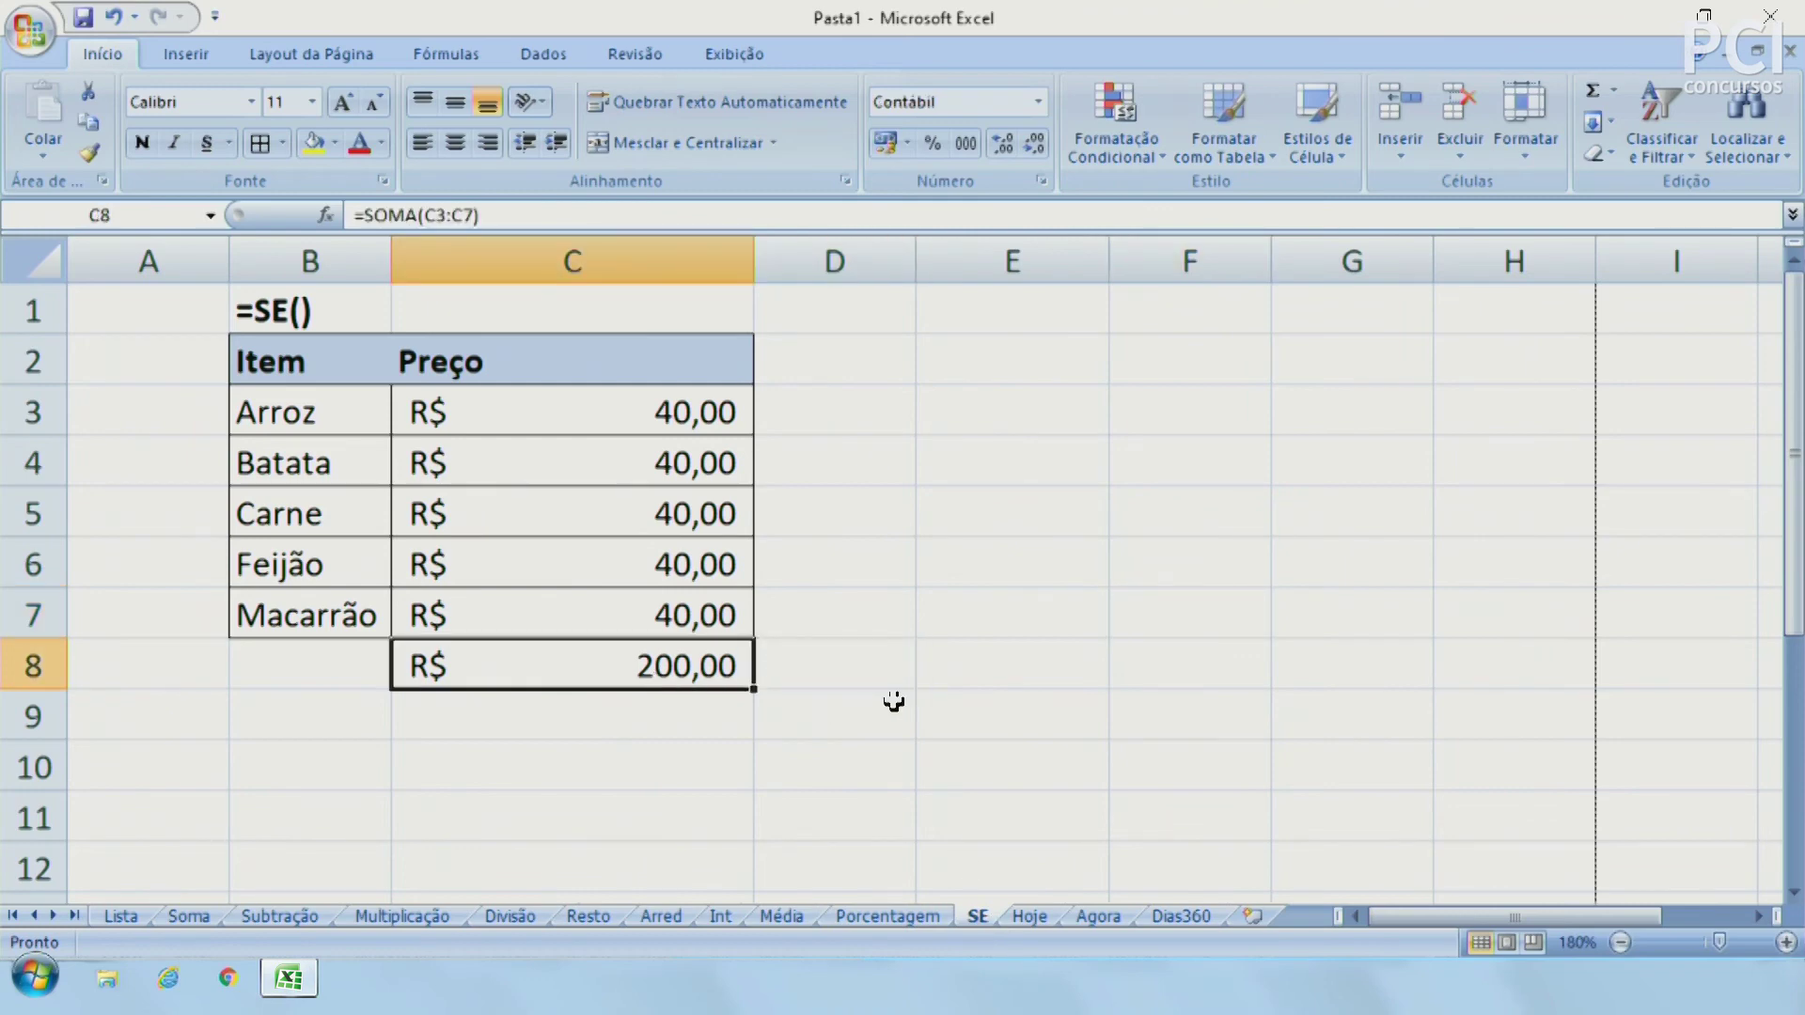
{"action": "left_click", "coordinate": [893, 701]}
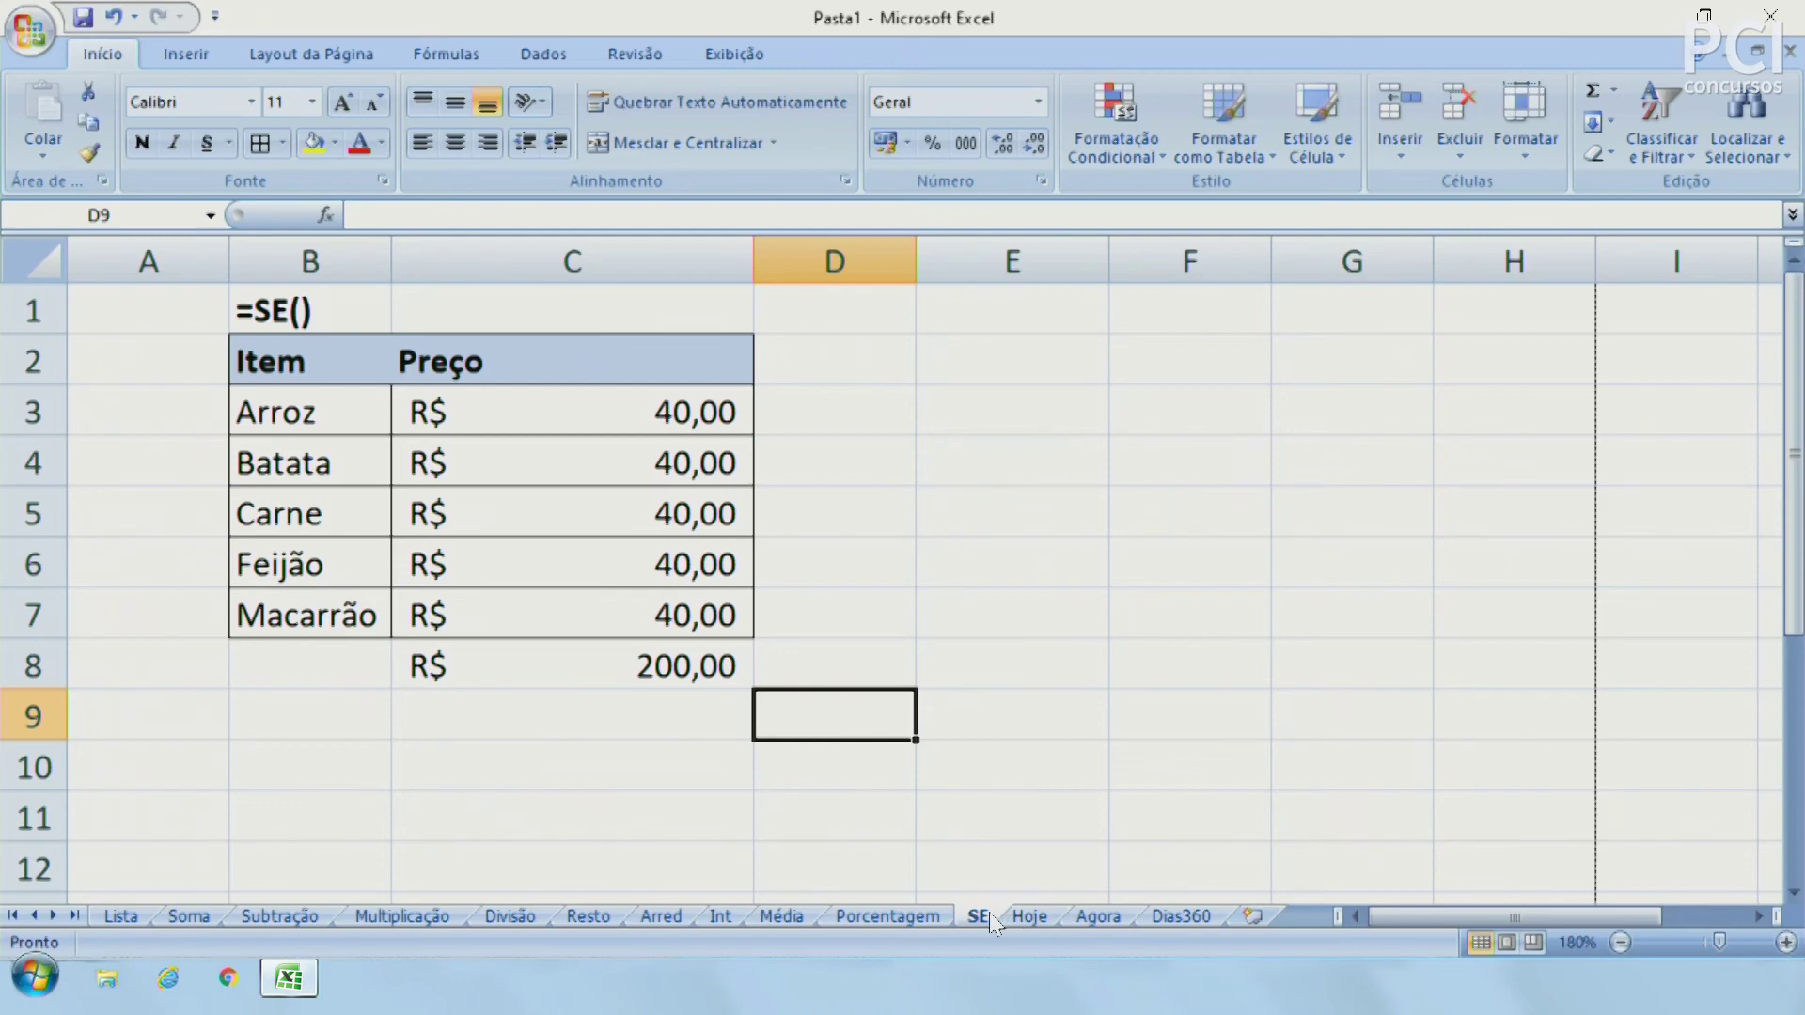
{"action": "left_click", "coordinate": [688, 648]}
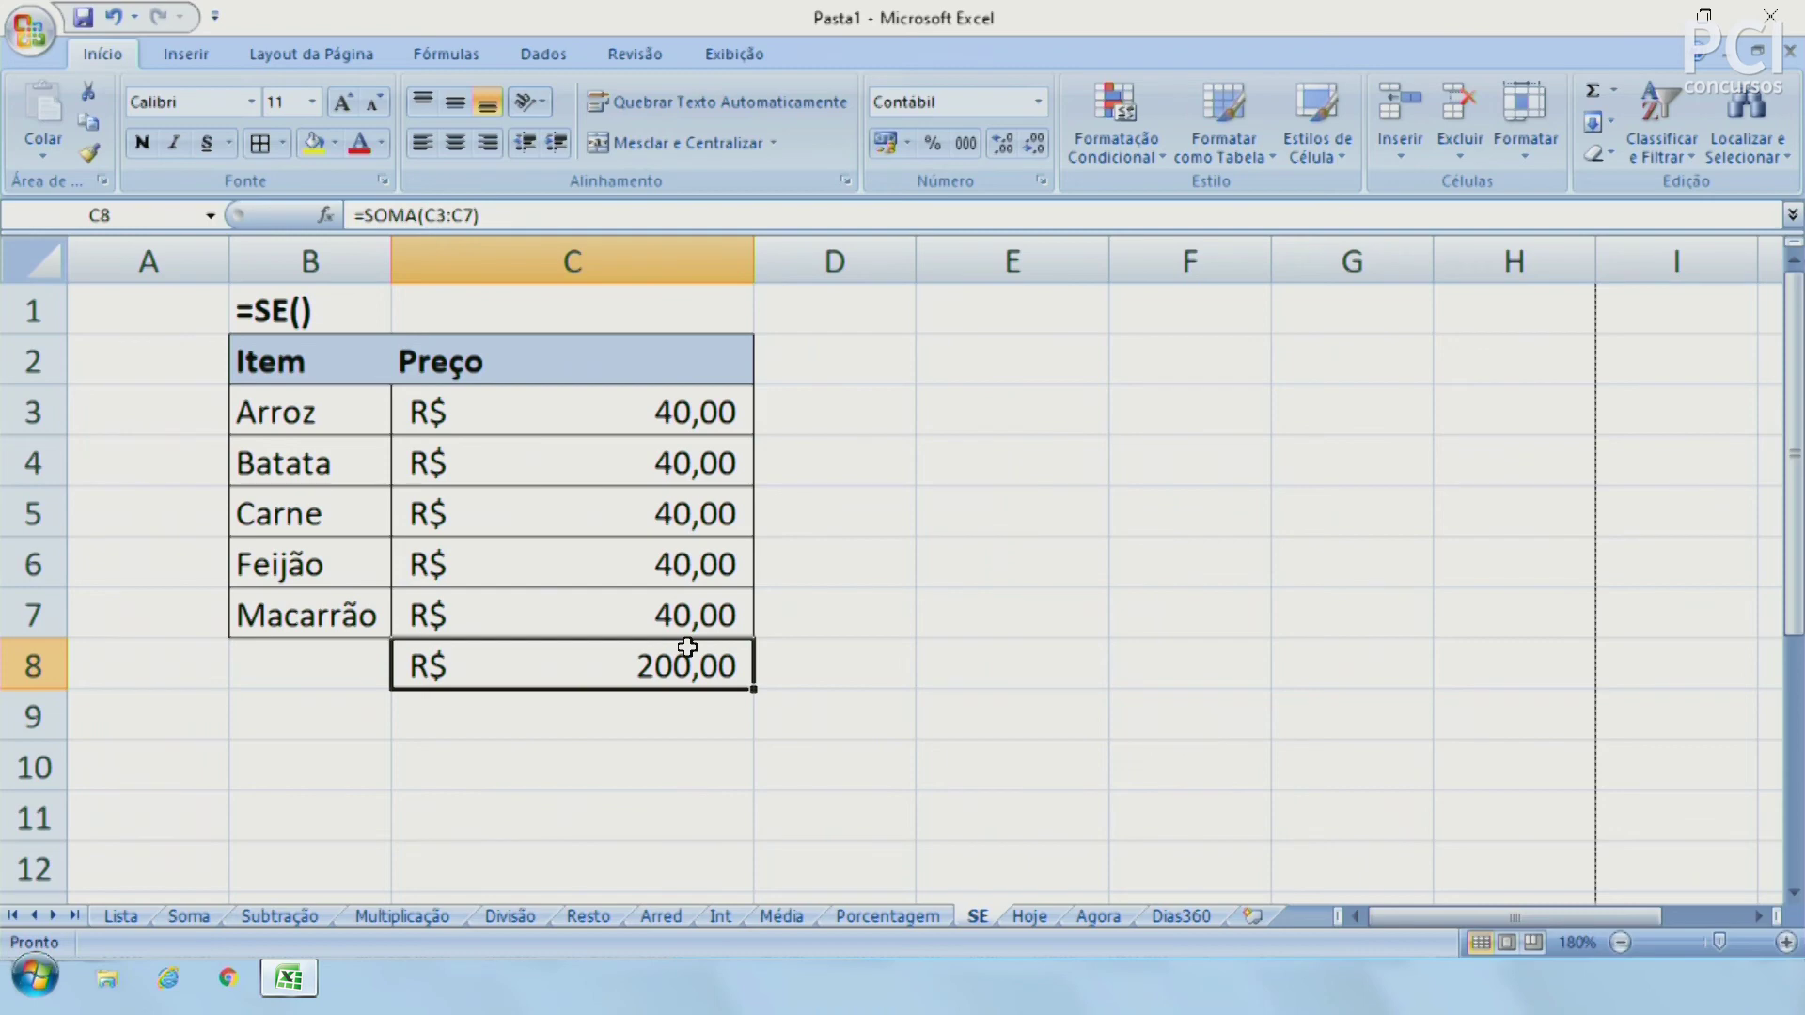
Fit column C to its contents, and set columns B and C to one equal, slightly larger width
{"action": "left_click_drag", "start_coordinate": [747, 256], "coordinate": [747, 256]}
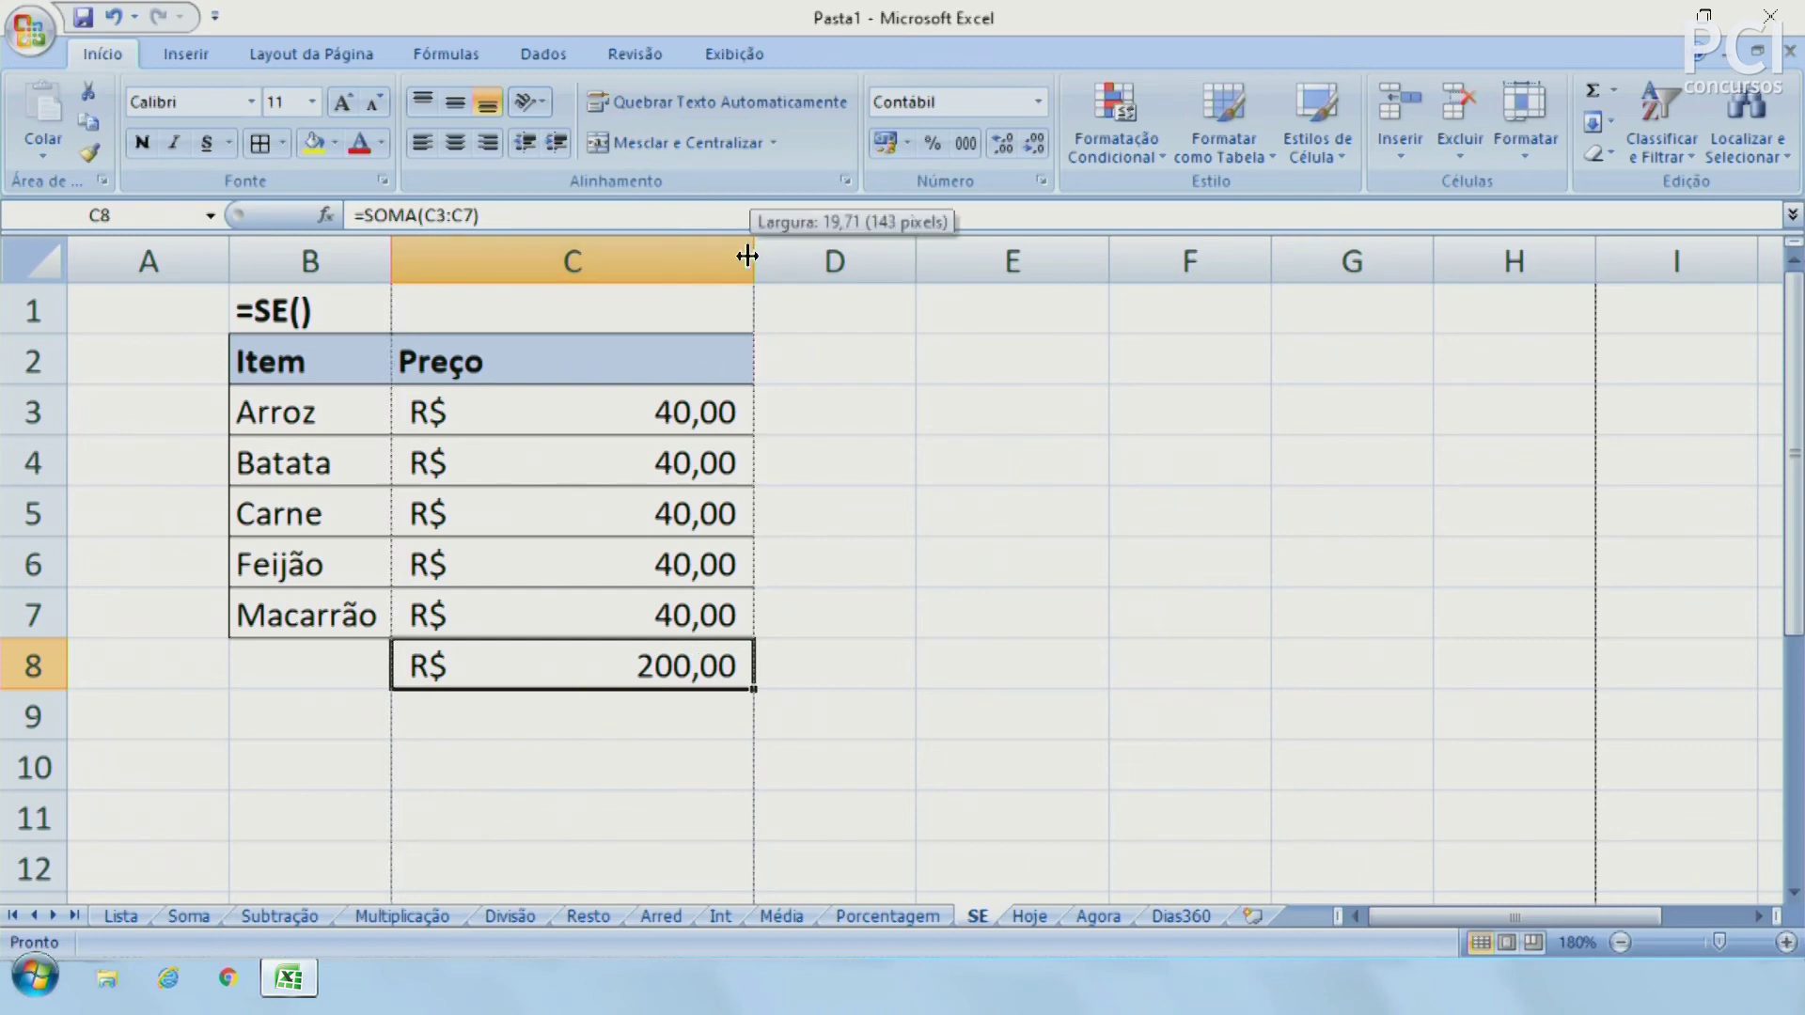
{"action": "double_click", "coordinate": [747, 256]}
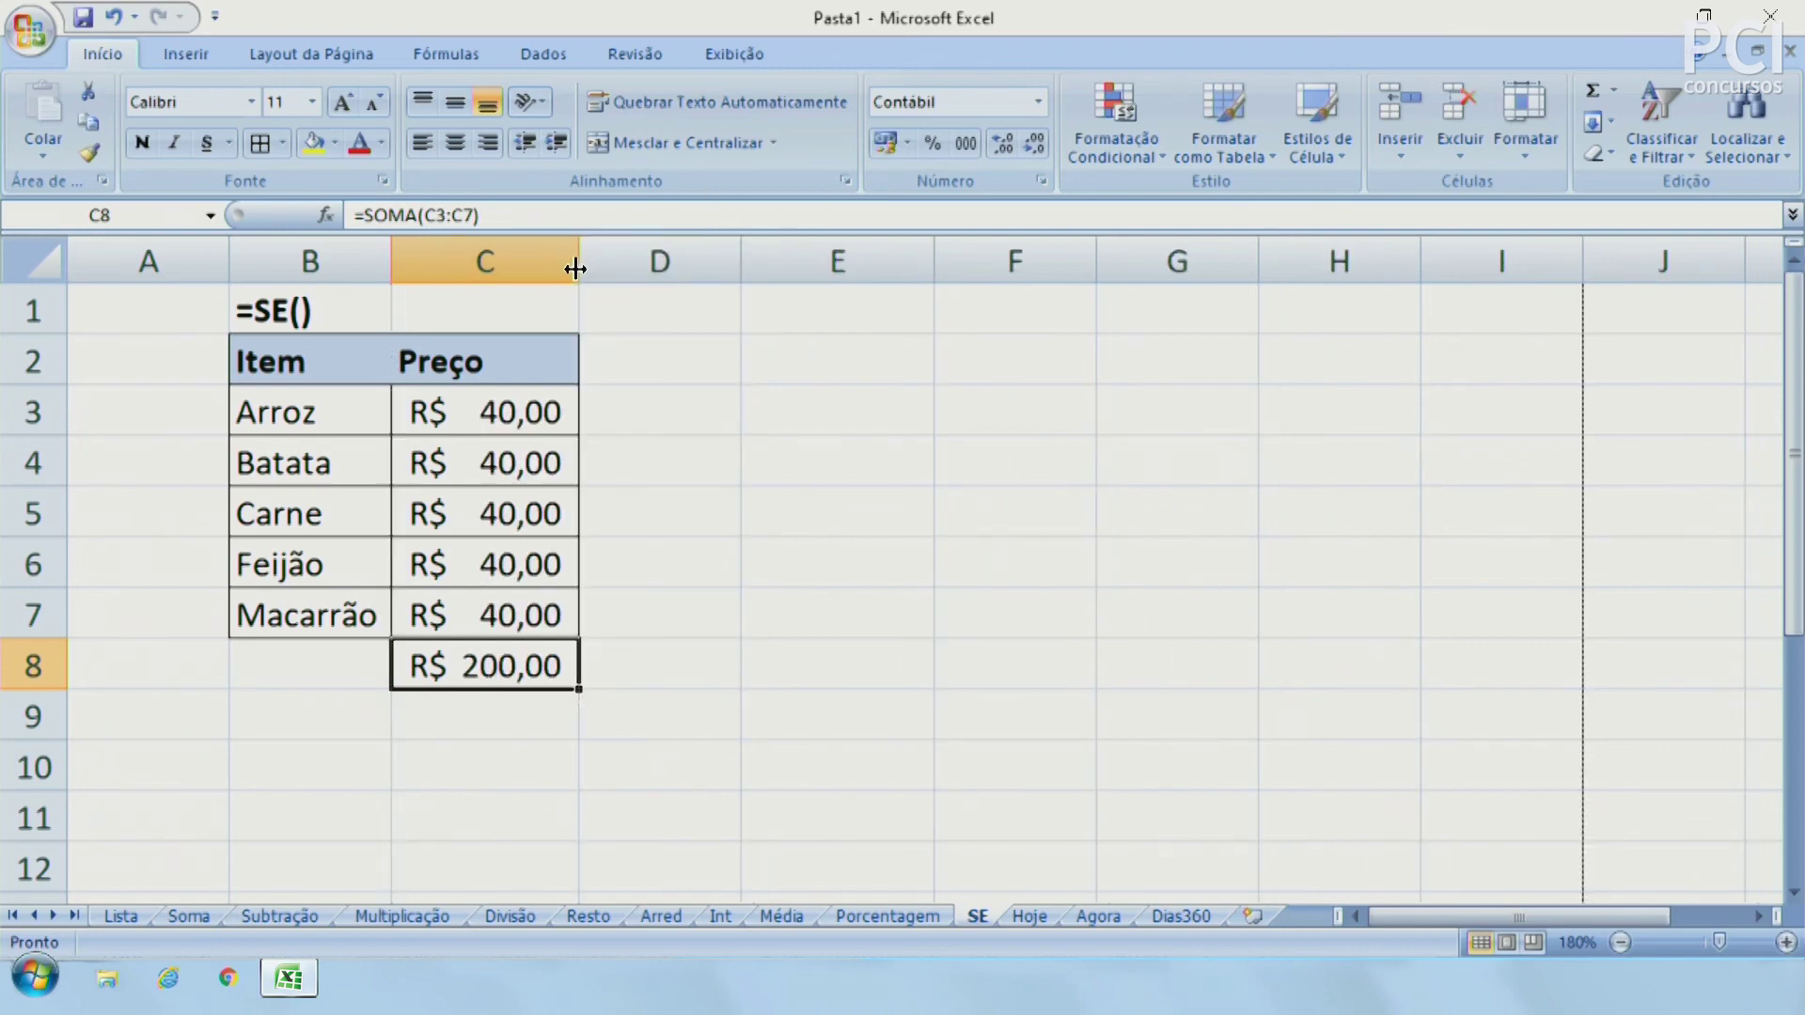
{"action": "left_click_drag", "start_coordinate": [355, 259], "coordinate": [598, 261]}
{"action": "left_click", "coordinate": [968, 561]}
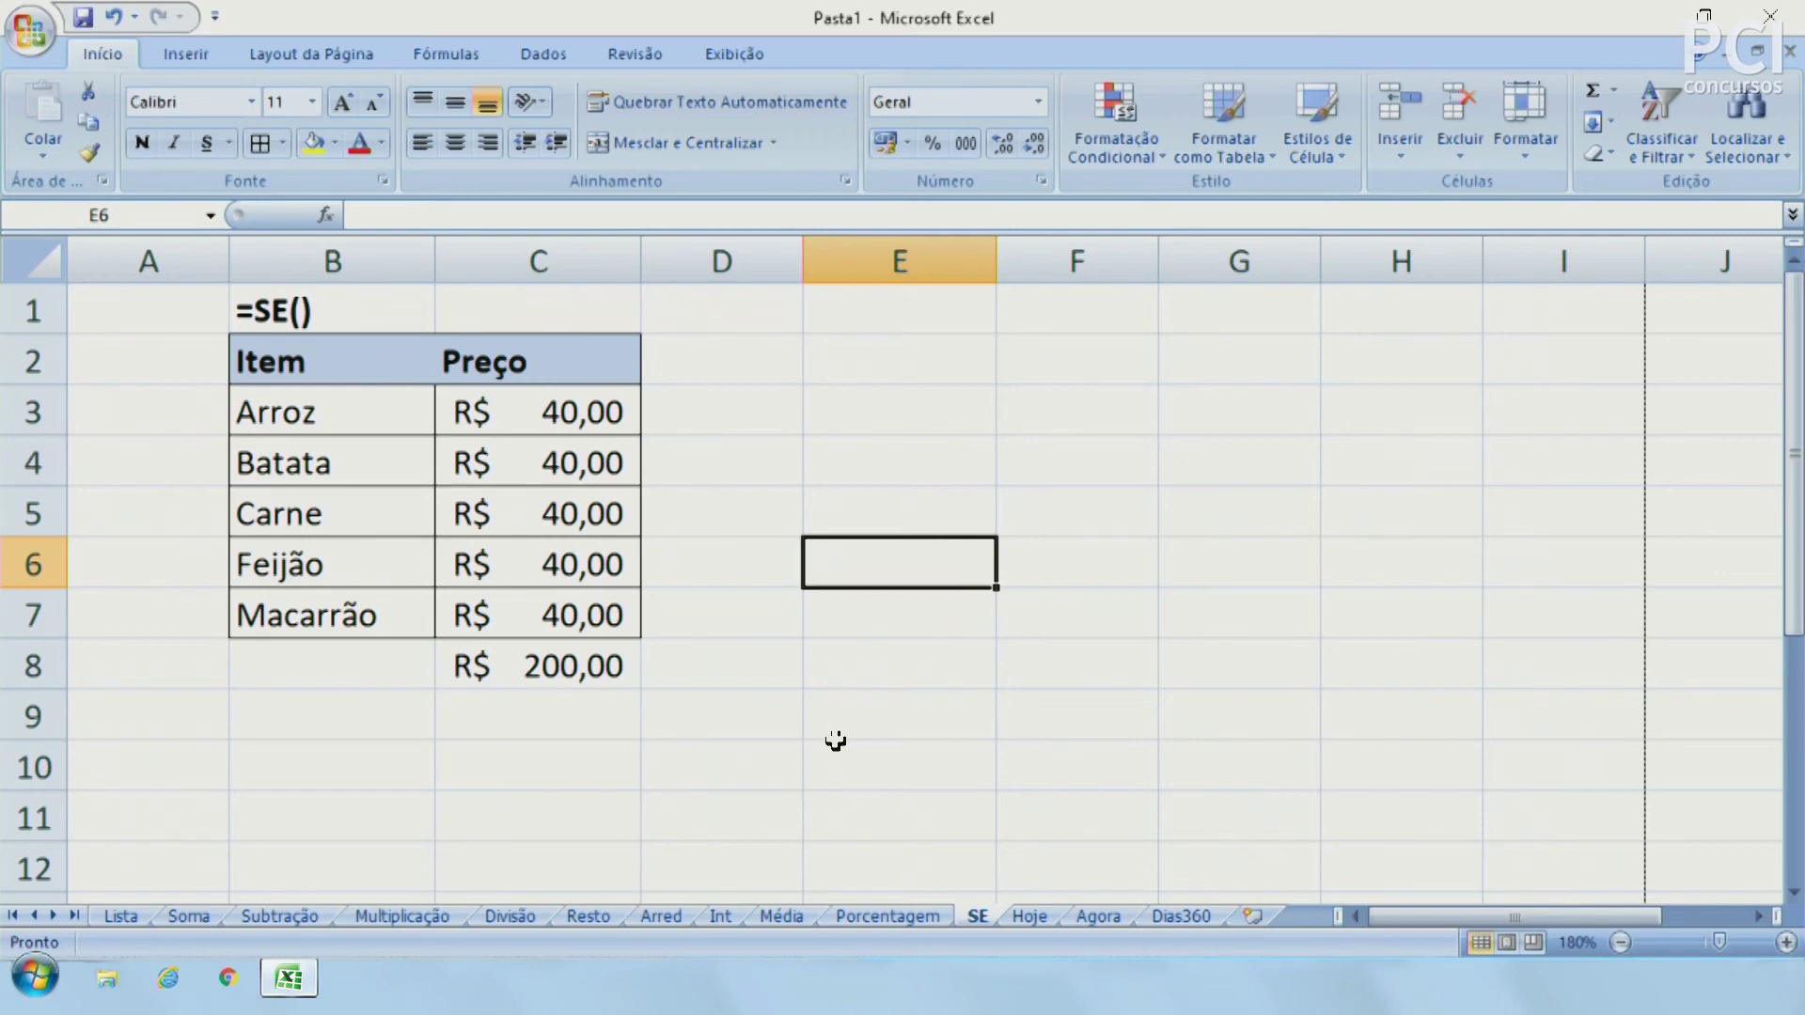
Copy the items, prices and total in B7:C12 of the Porcentagem sheet over the SE sheet's table, starting at B3
{"action": "left_click", "coordinate": [861, 914]}
{"action": "left_click_drag", "start_coordinate": [311, 402], "coordinate": [505, 669]}
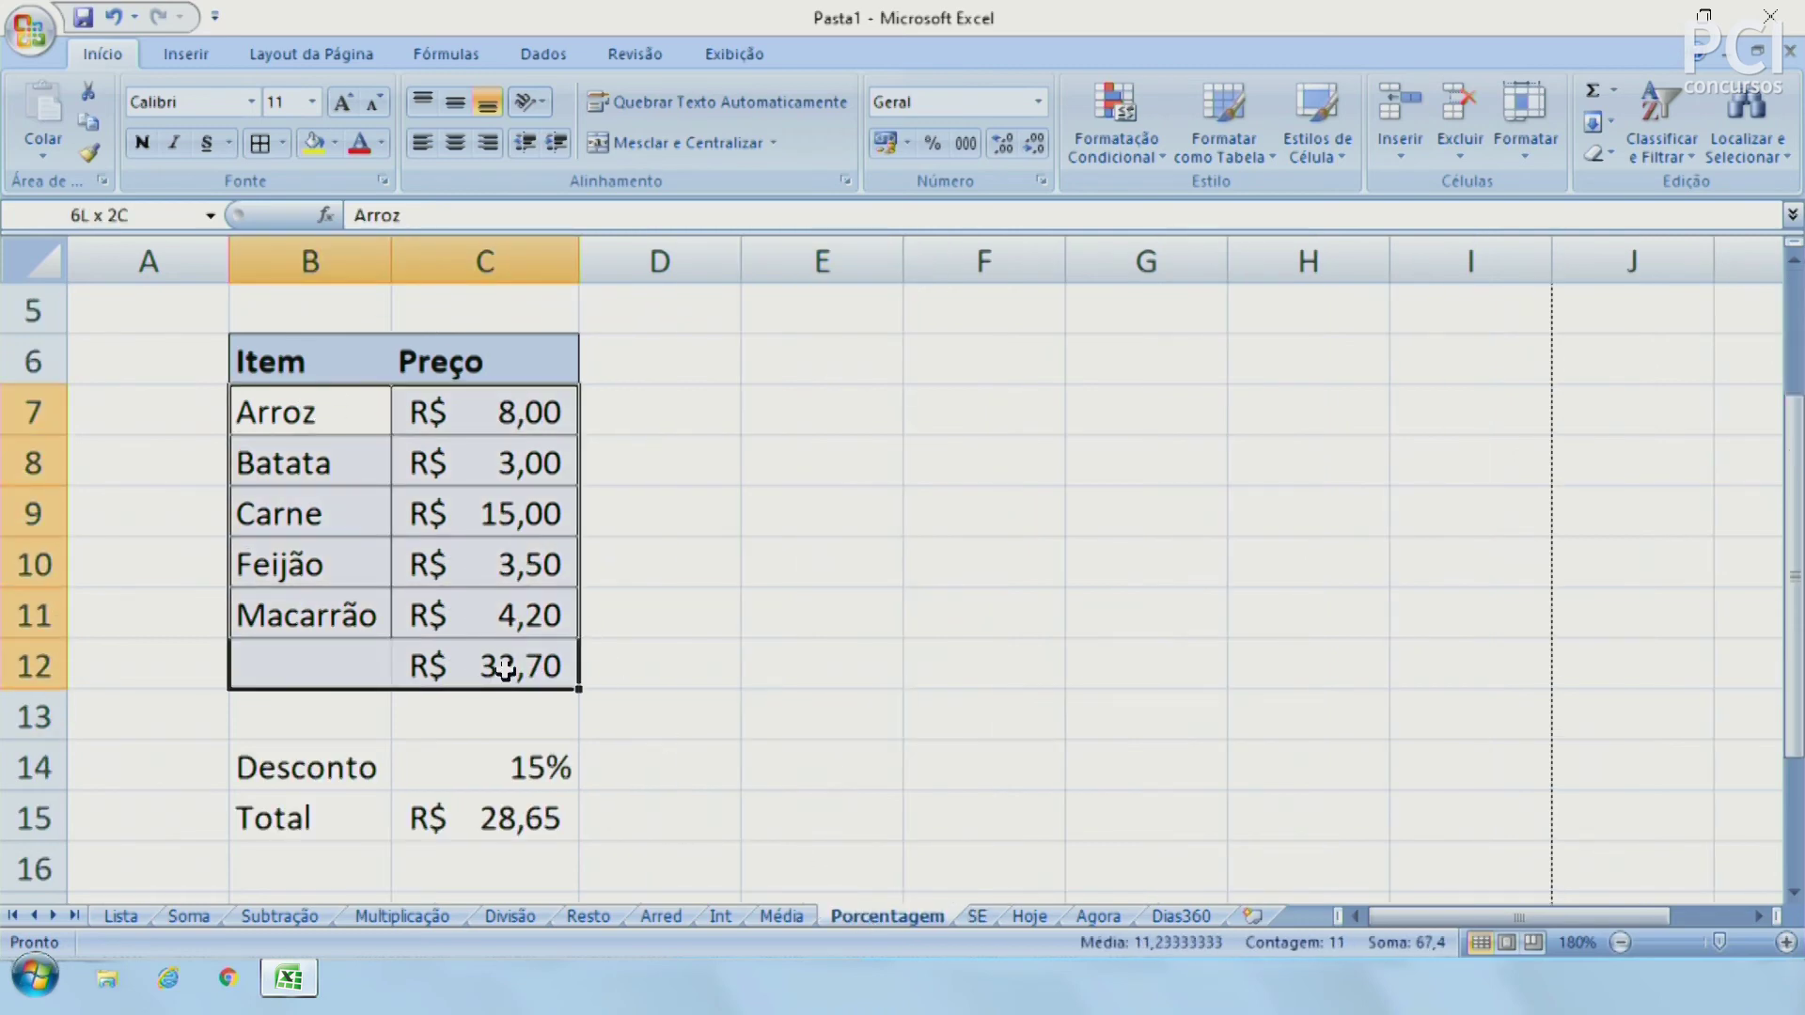
{"action": "key", "text": "ctrl+c"}
{"action": "left_click", "coordinate": [978, 916]}
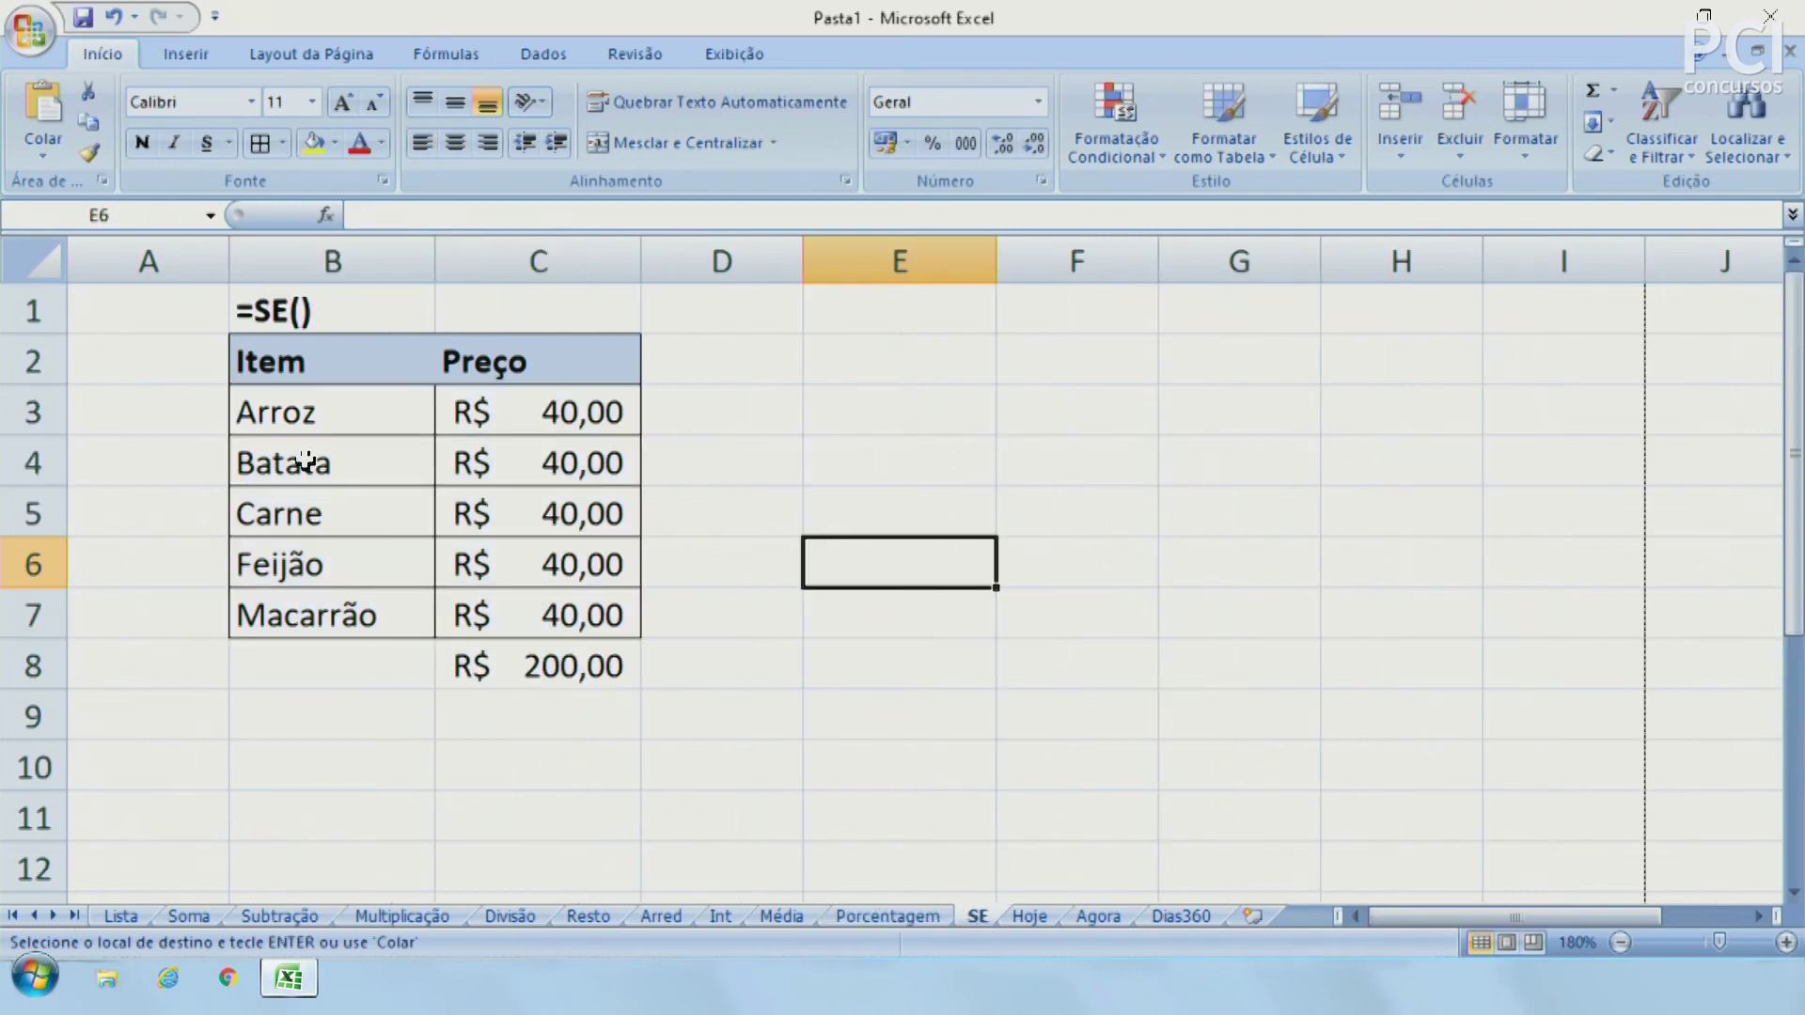
{"action": "left_click", "coordinate": [266, 415]}
{"action": "key", "text": "ctrl+v"}
{"action": "left_click", "coordinate": [855, 580]}
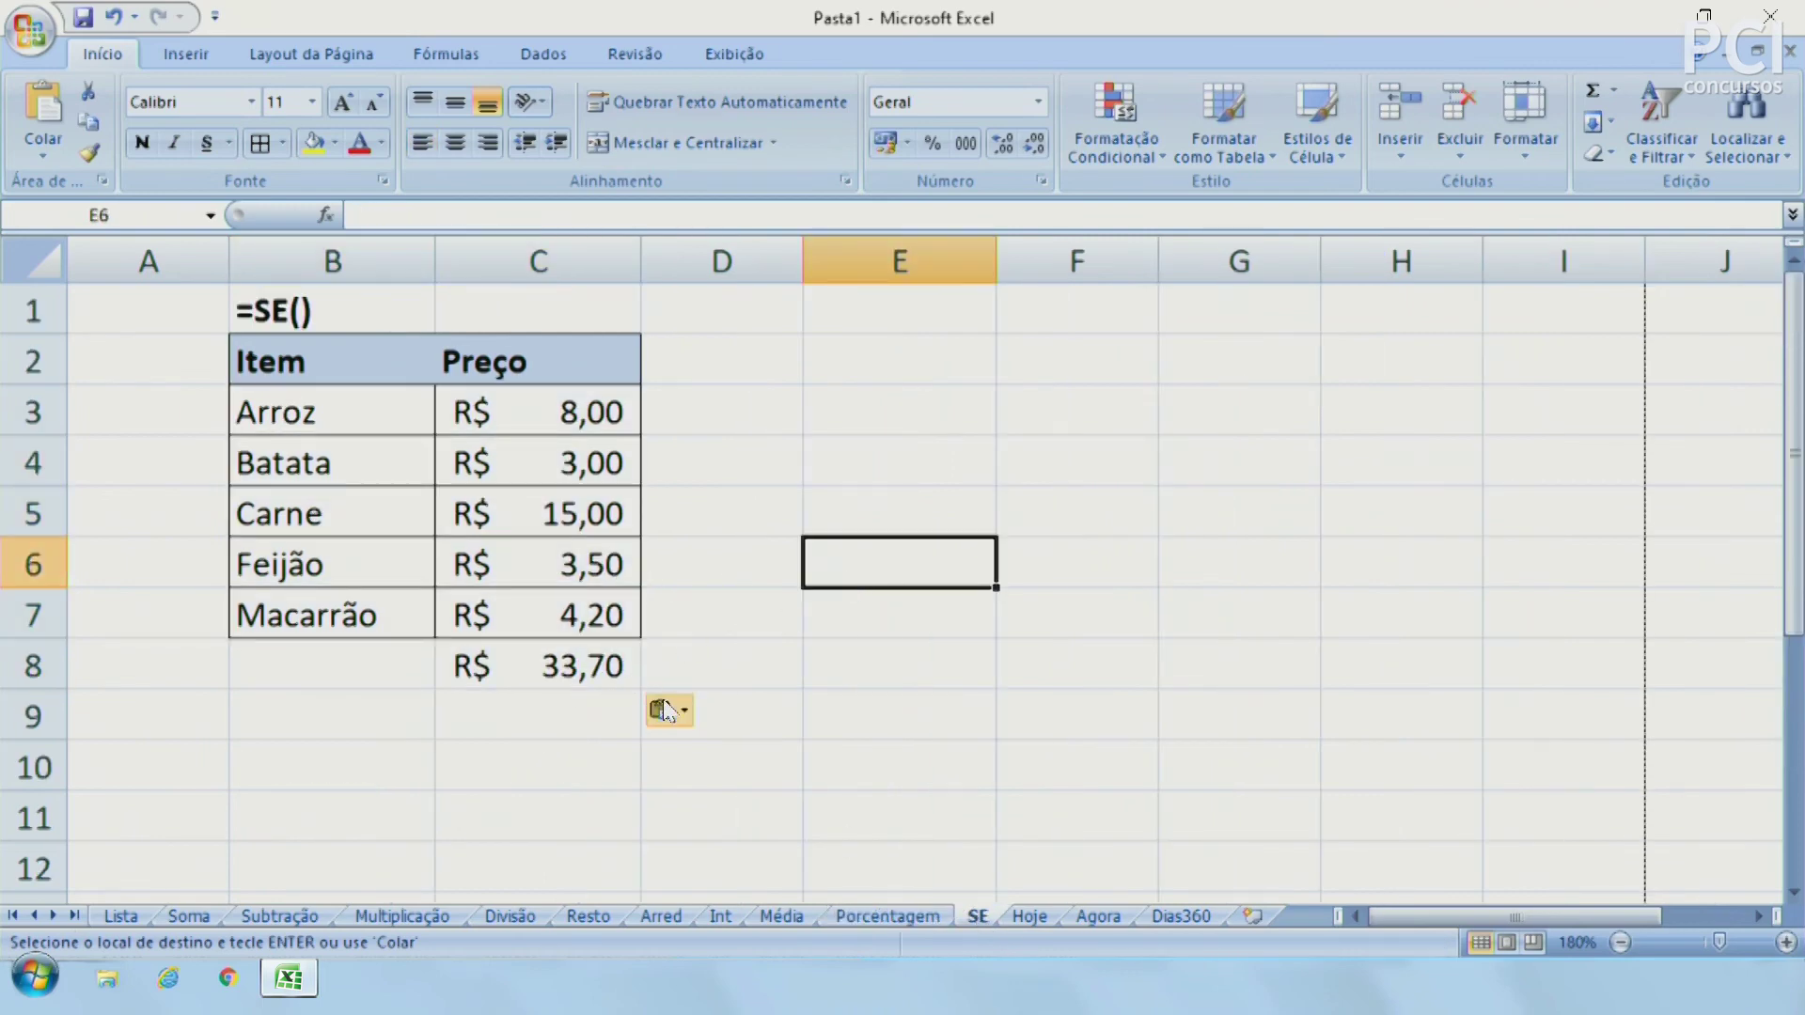
{"action": "left_click", "coordinate": [855, 615]}
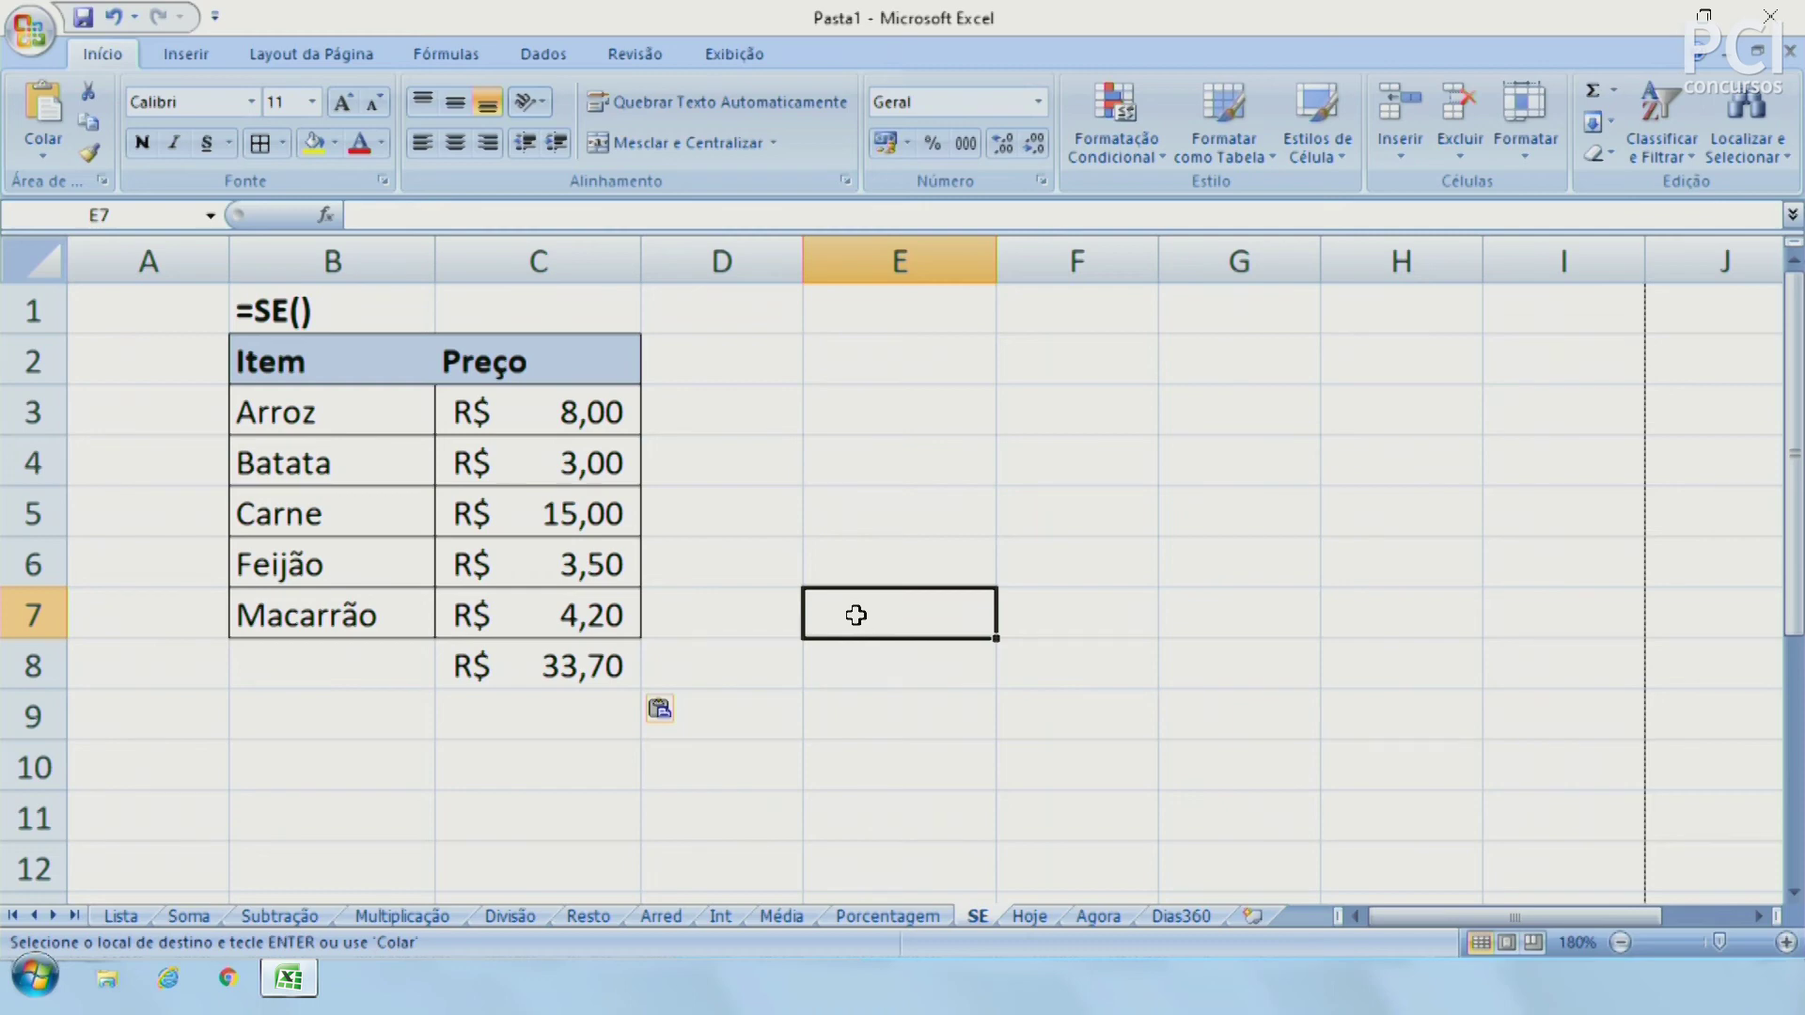
Add the label Carteira in B10 with the amount 40 beside it in C10
{"action": "left_click", "coordinate": [544, 672]}
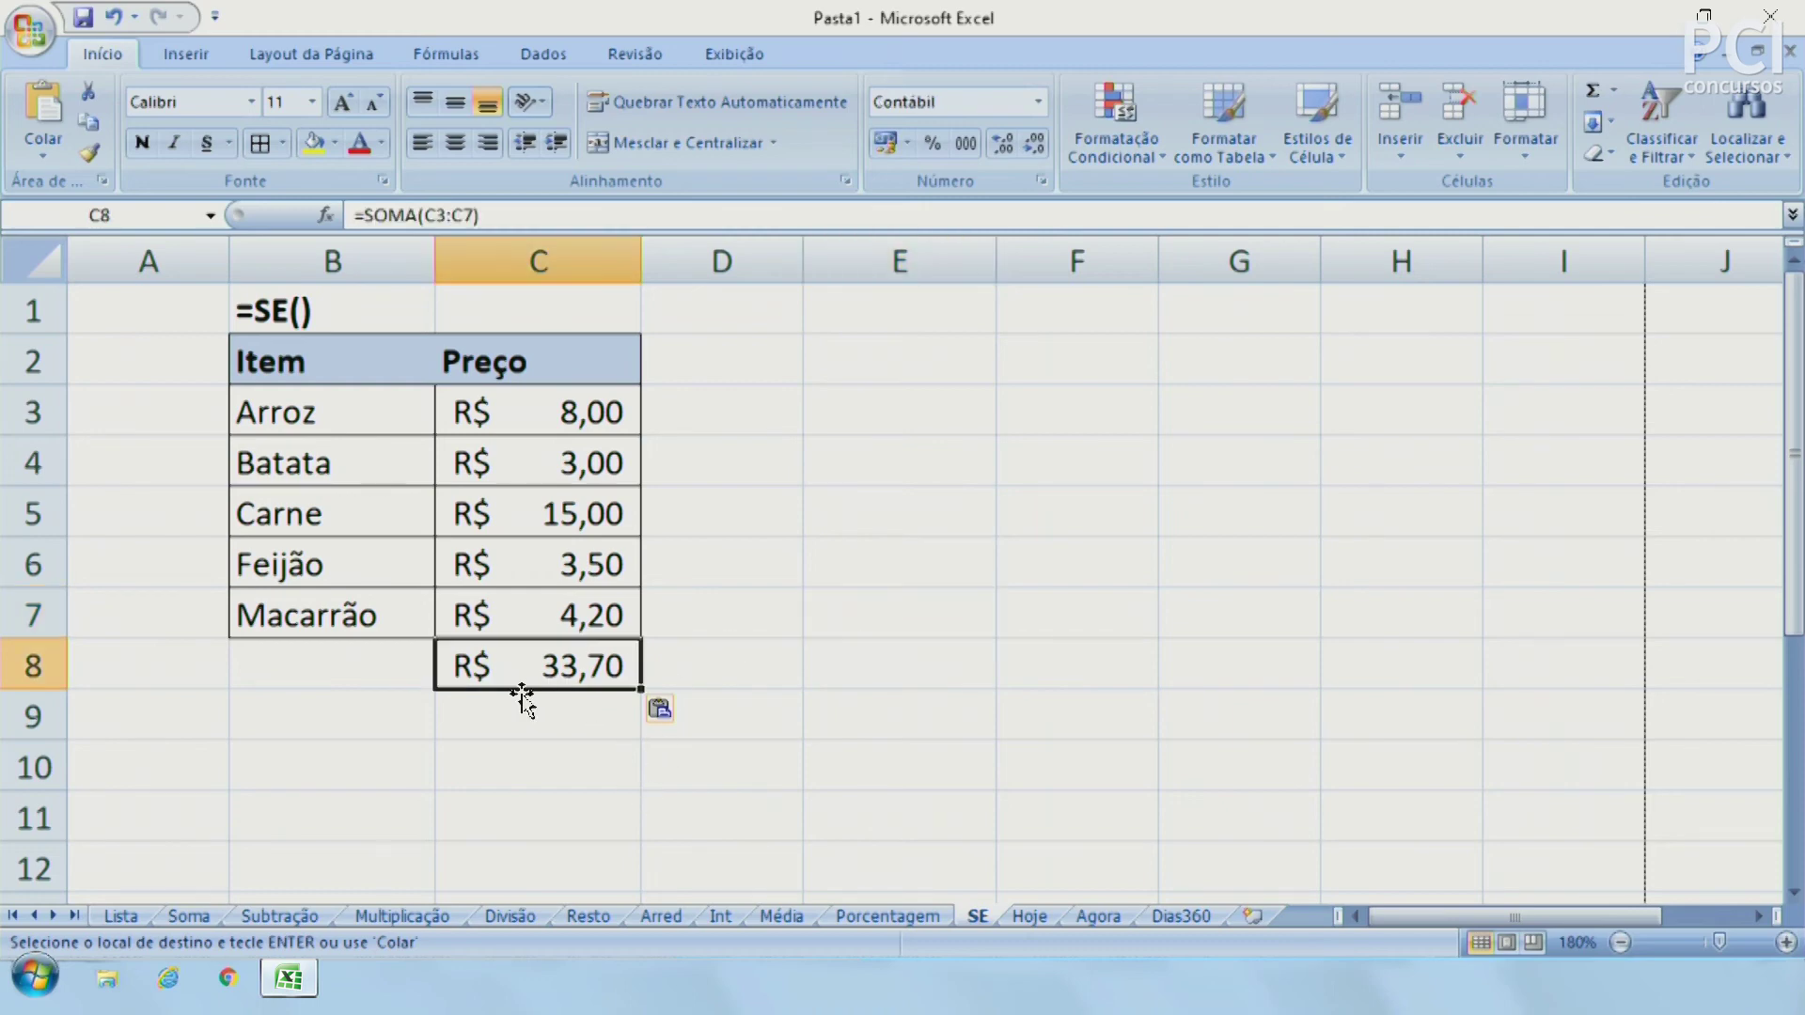
{"action": "left_click", "coordinate": [405, 761]}
{"action": "type", "text": "Carteira"}
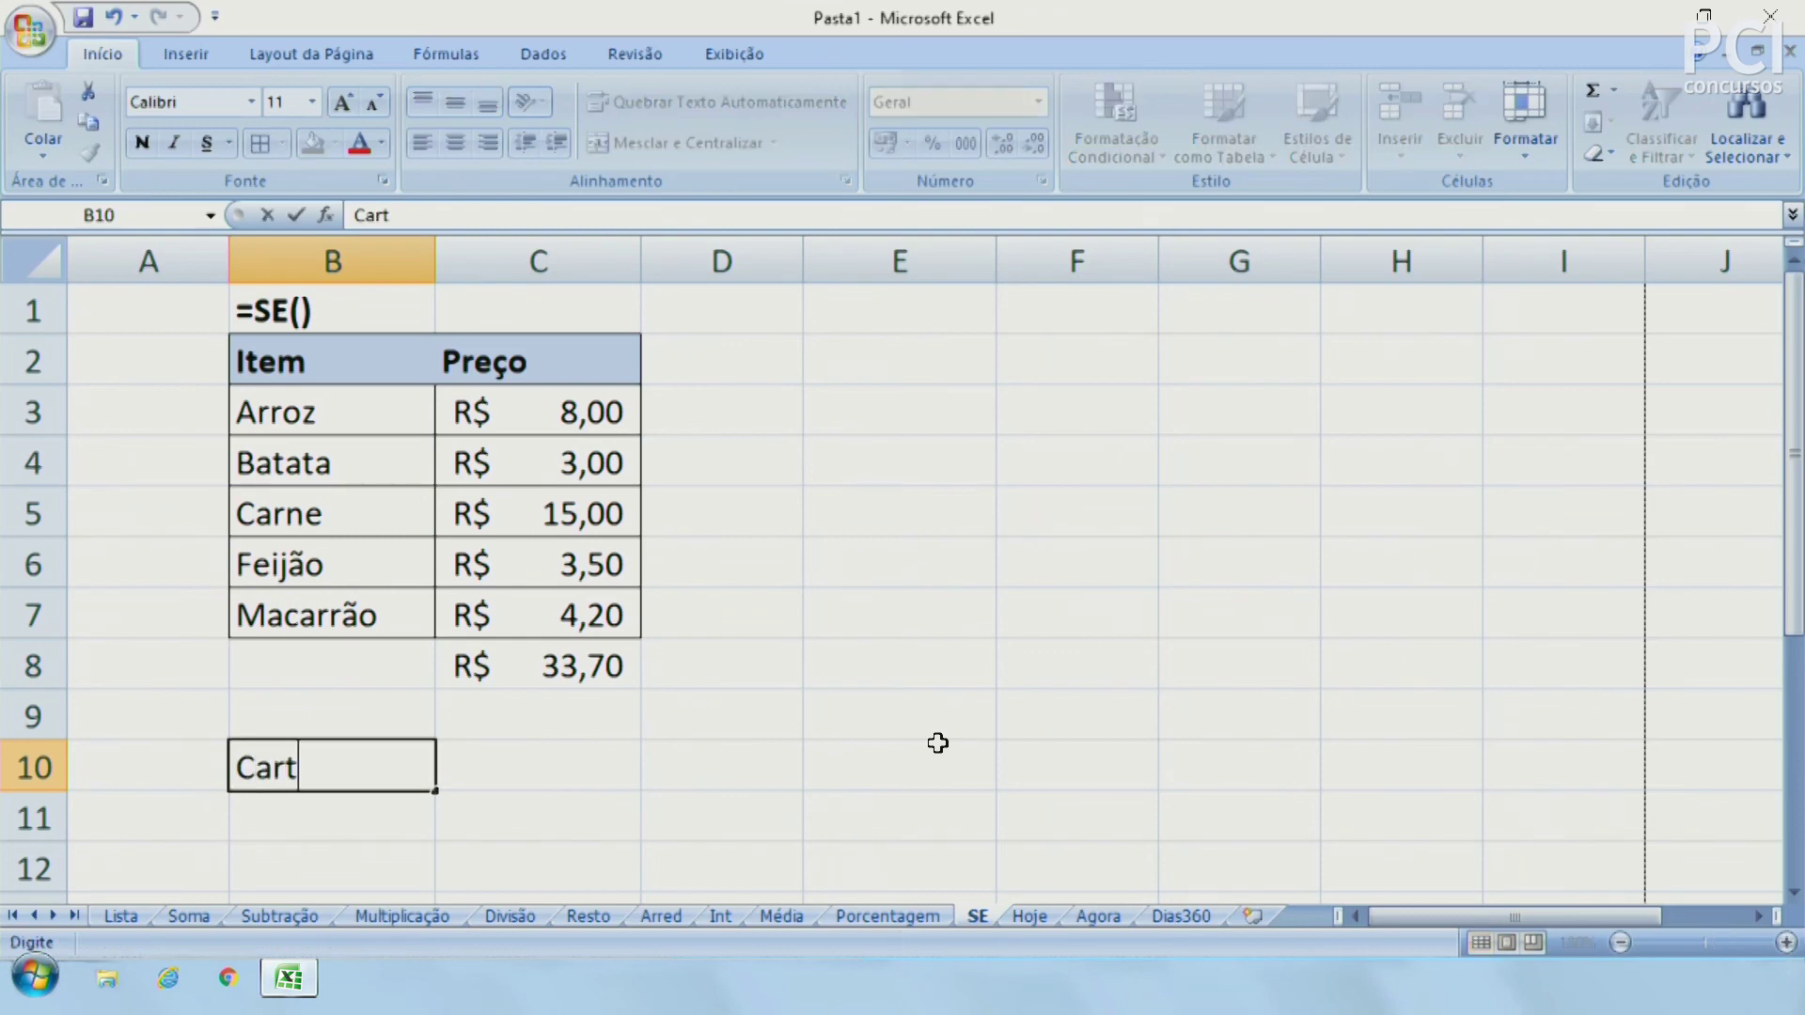
{"action": "key", "text": "Right"}
{"action": "type", "text": "40"}
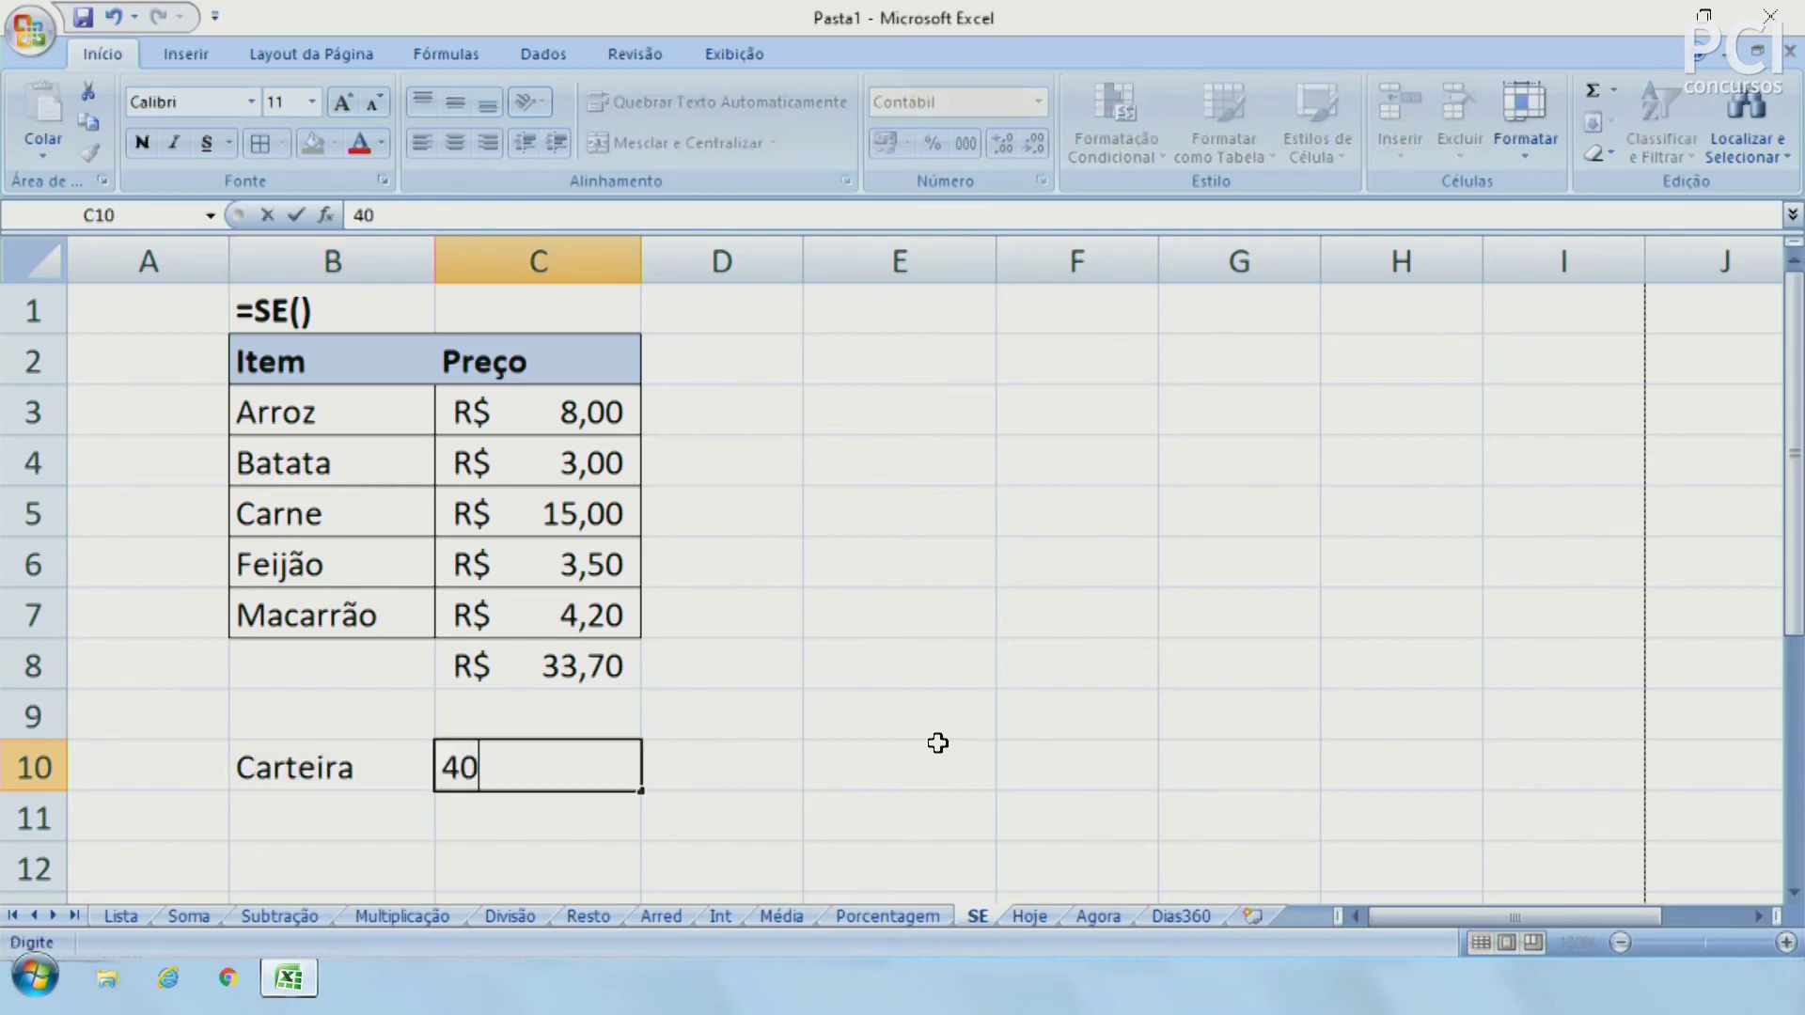
{"action": "key", "text": "Return"}
{"action": "left_click", "coordinate": [927, 717]}
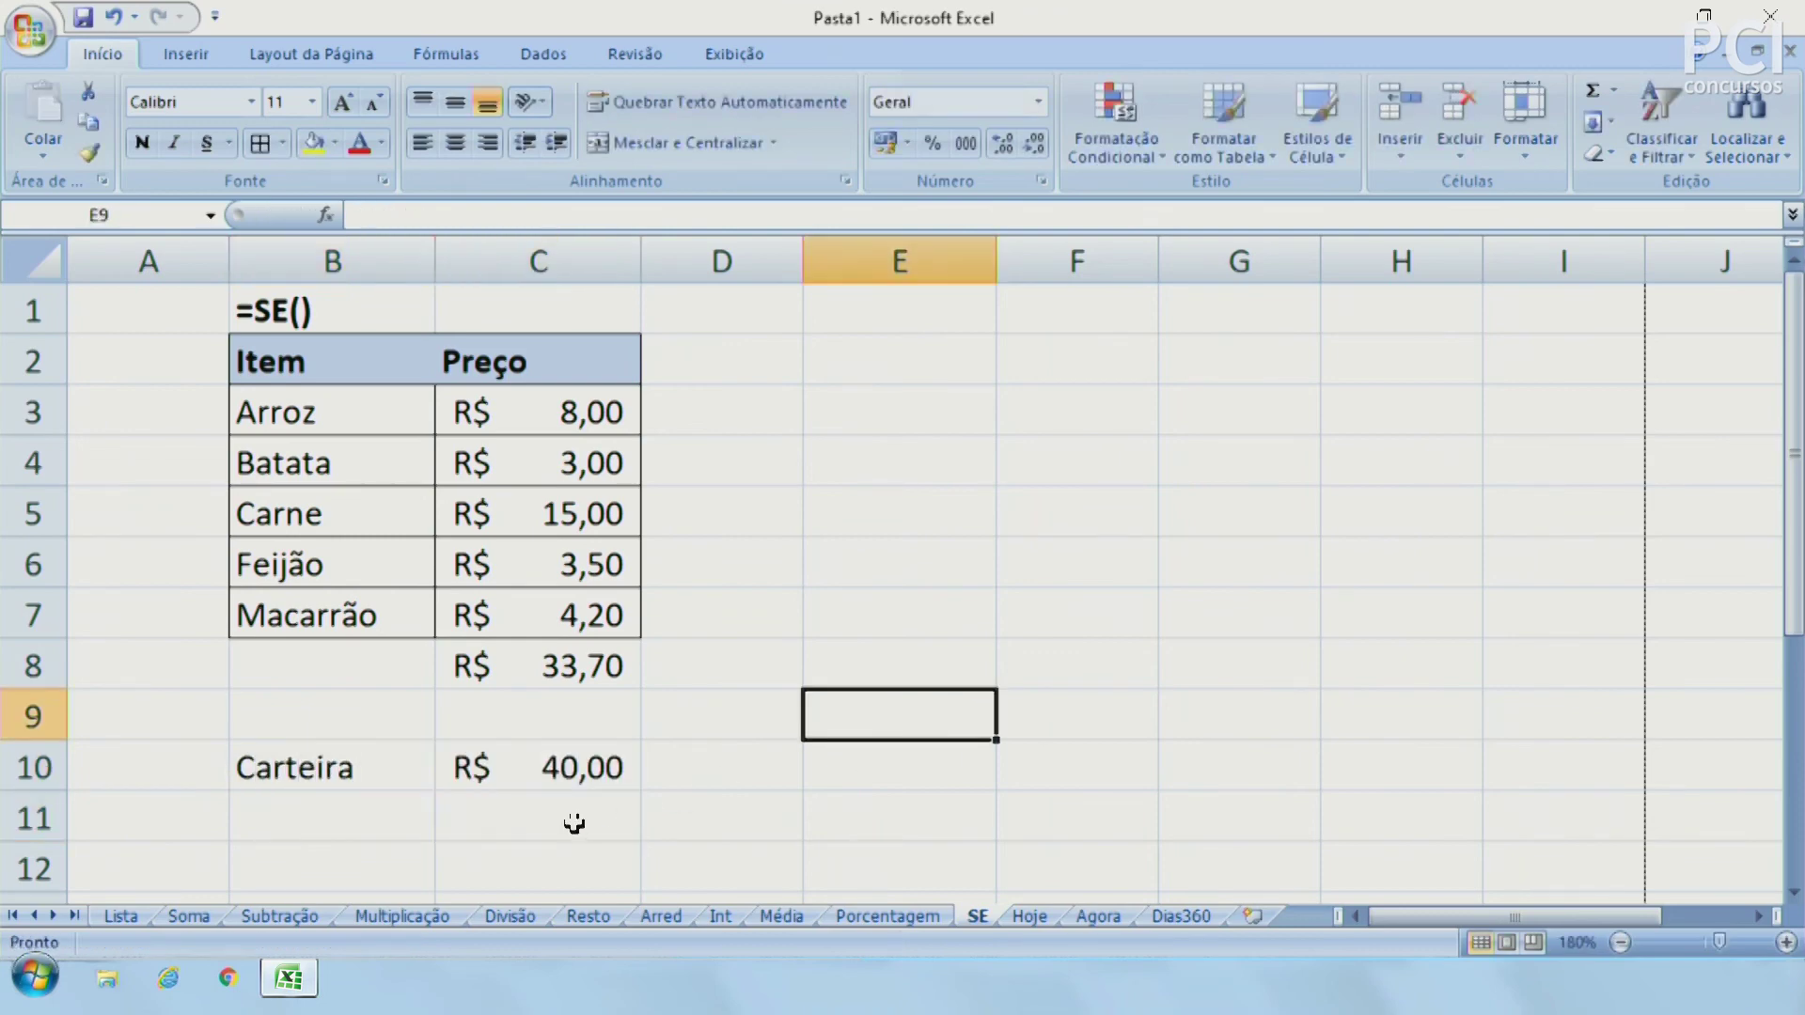
Compare the wallet amount in C10 with the purchase total in C8
{"action": "left_click", "coordinate": [584, 765]}
{"action": "left_click", "coordinate": [596, 685]}
{"action": "left_click", "coordinate": [575, 797]}
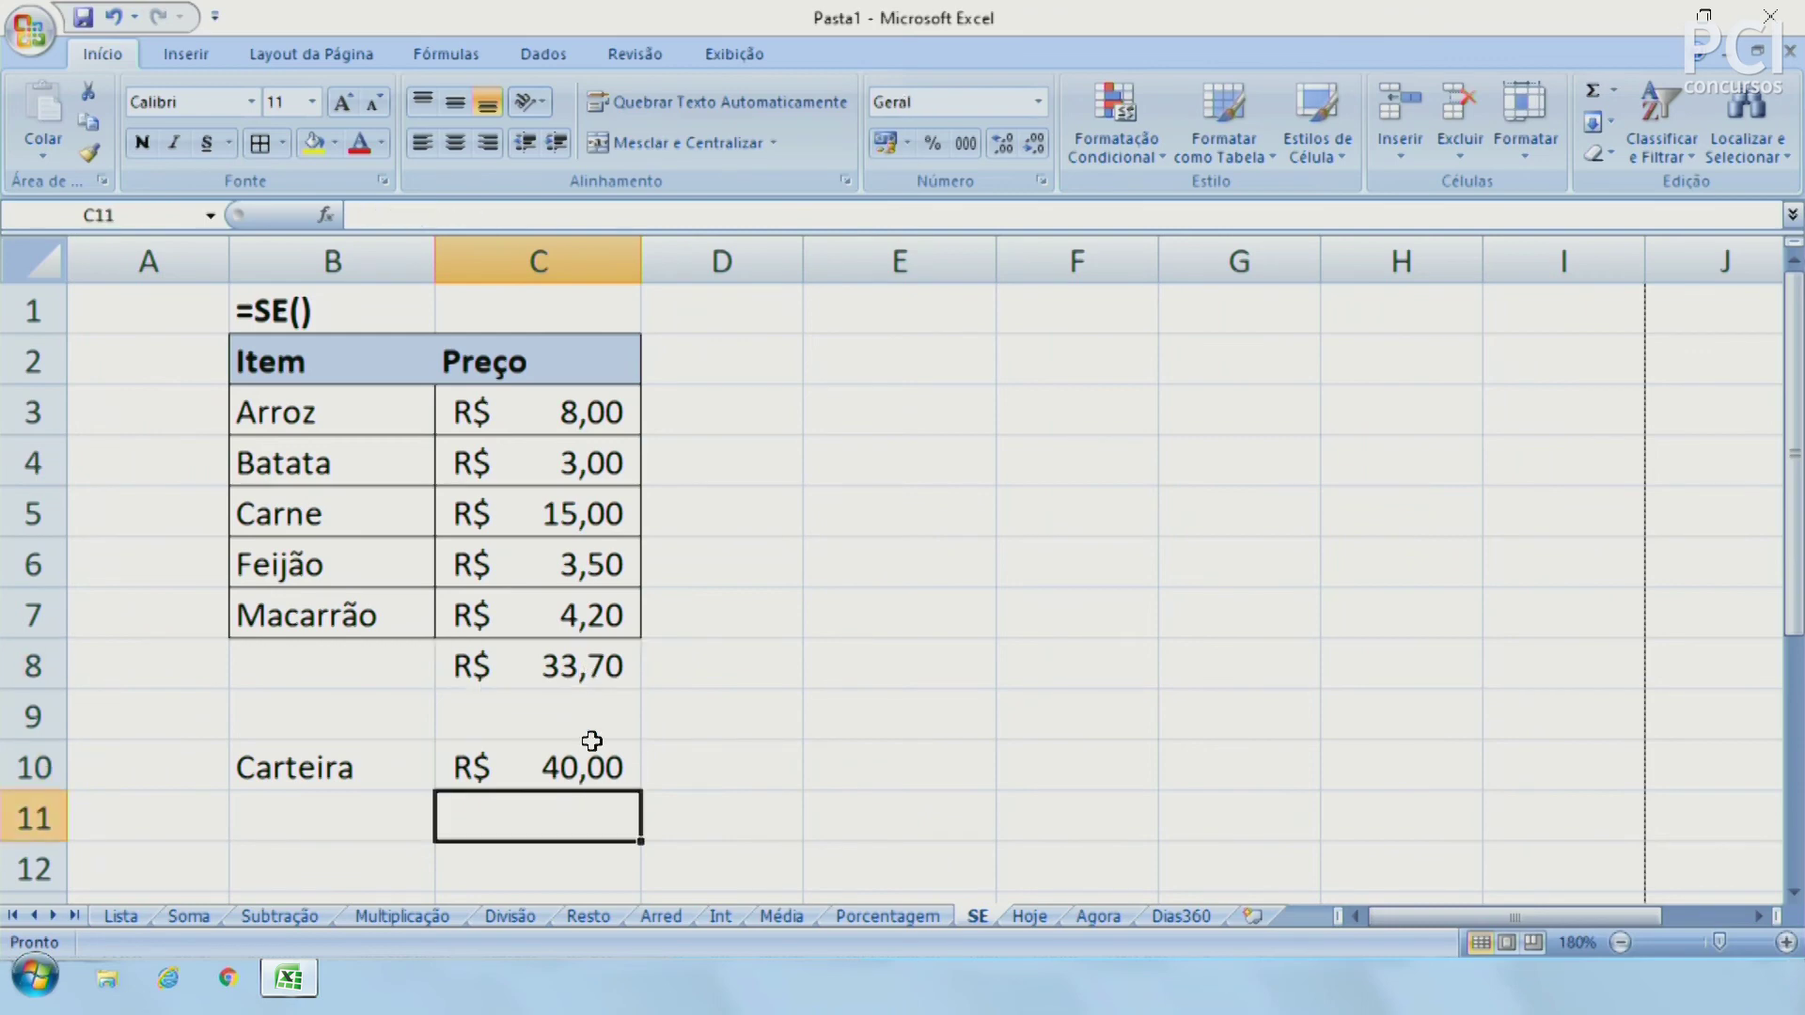
{"action": "left_click", "coordinate": [583, 688]}
{"action": "left_click", "coordinate": [580, 752]}
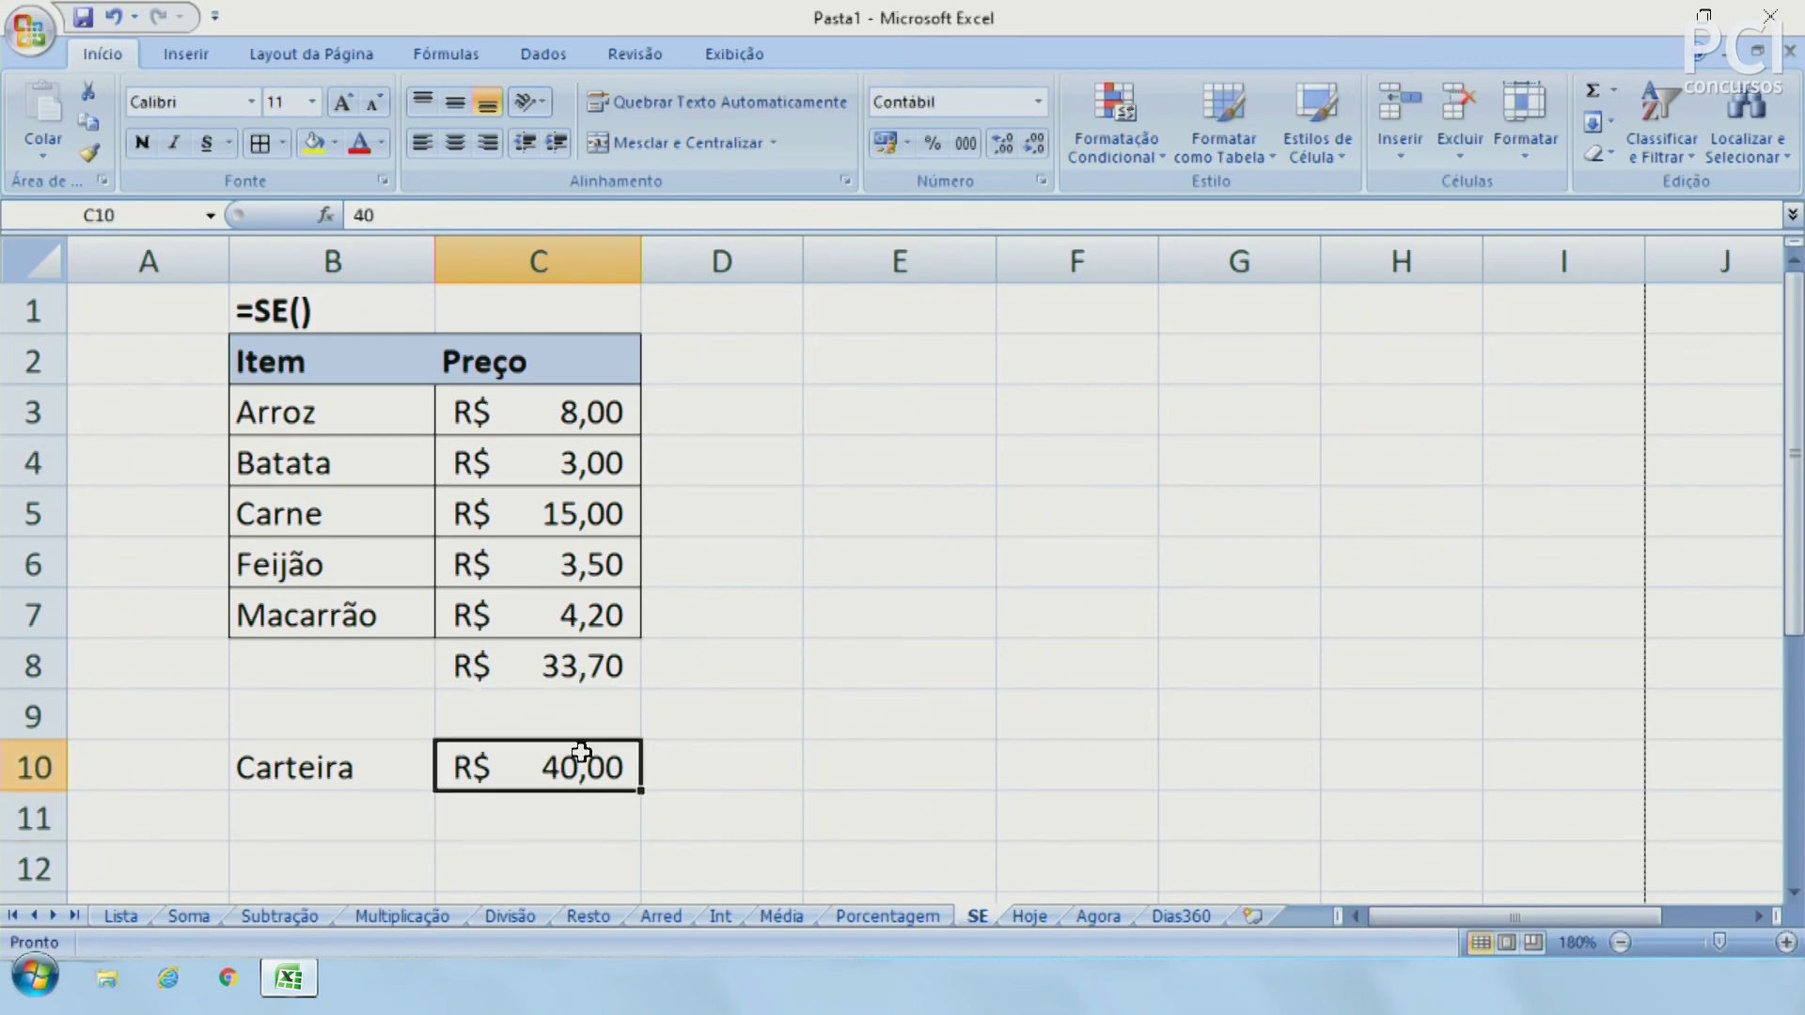
{"action": "left_click", "coordinate": [716, 692]}
Start an SE formula in C11 with the logical test C10>C8, ready for the value-if-true argument
{"action": "left_click", "coordinate": [544, 806]}
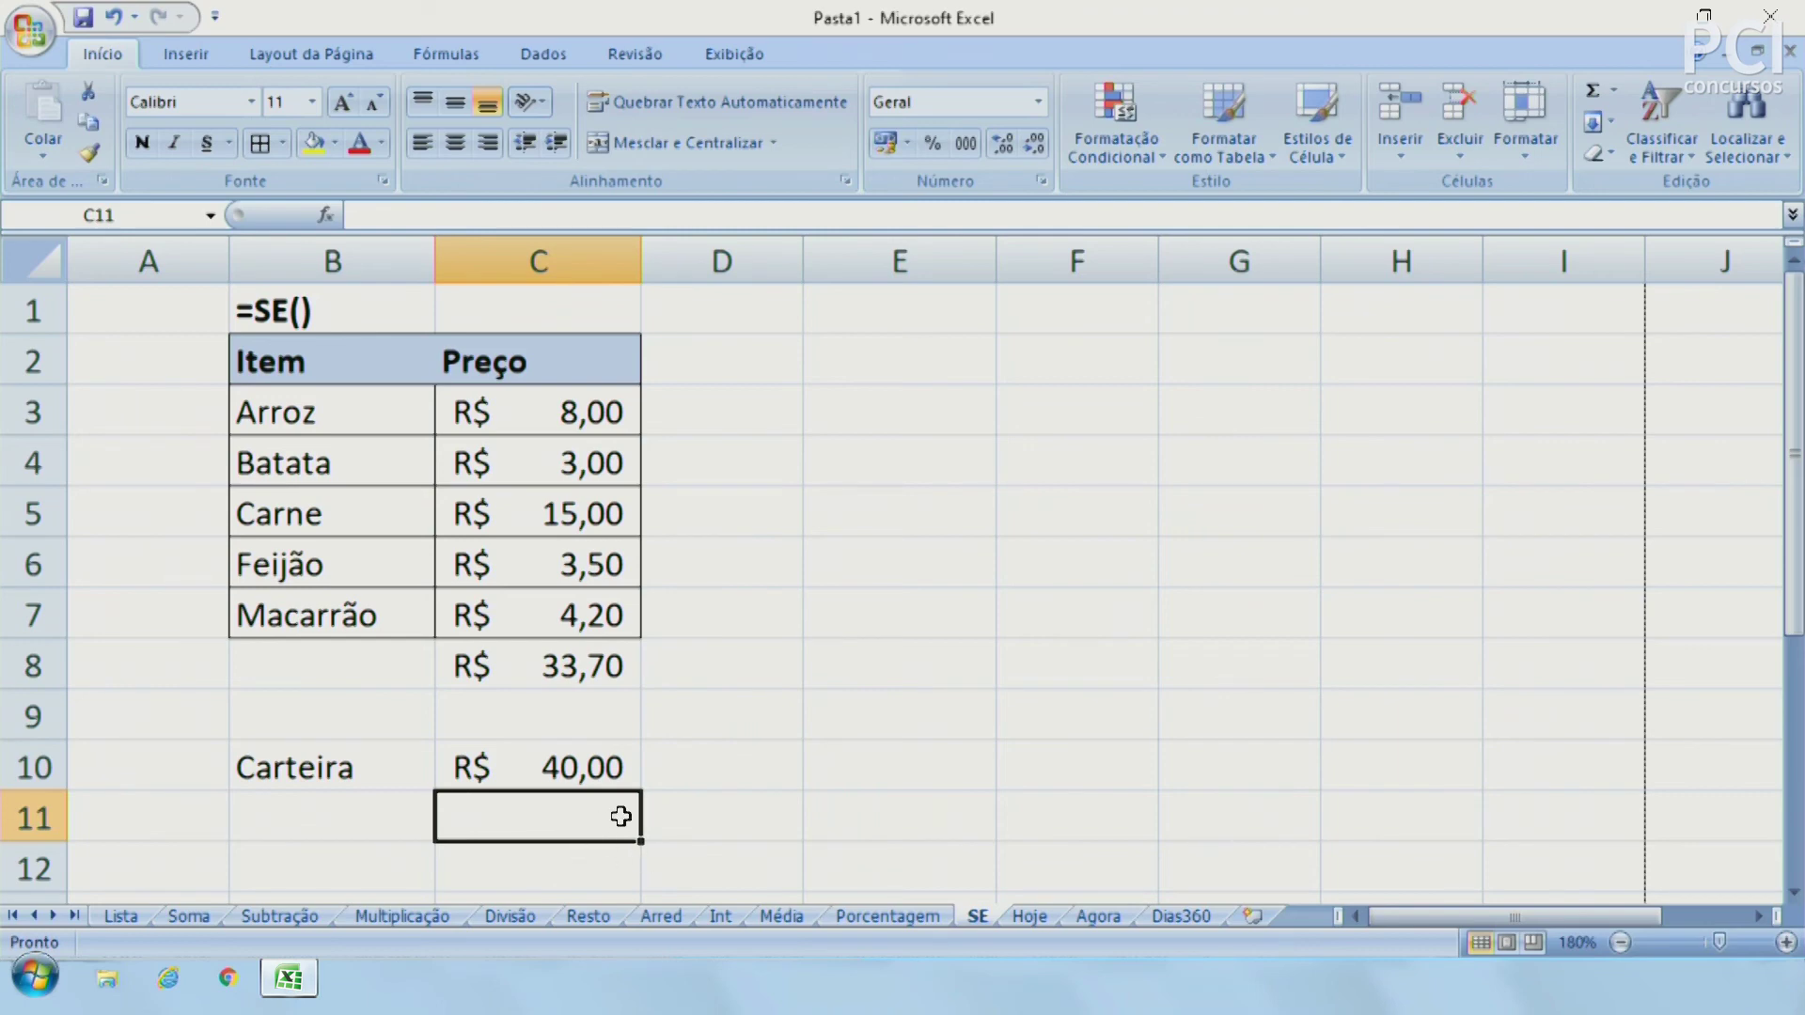
{"action": "type", "text": "="}
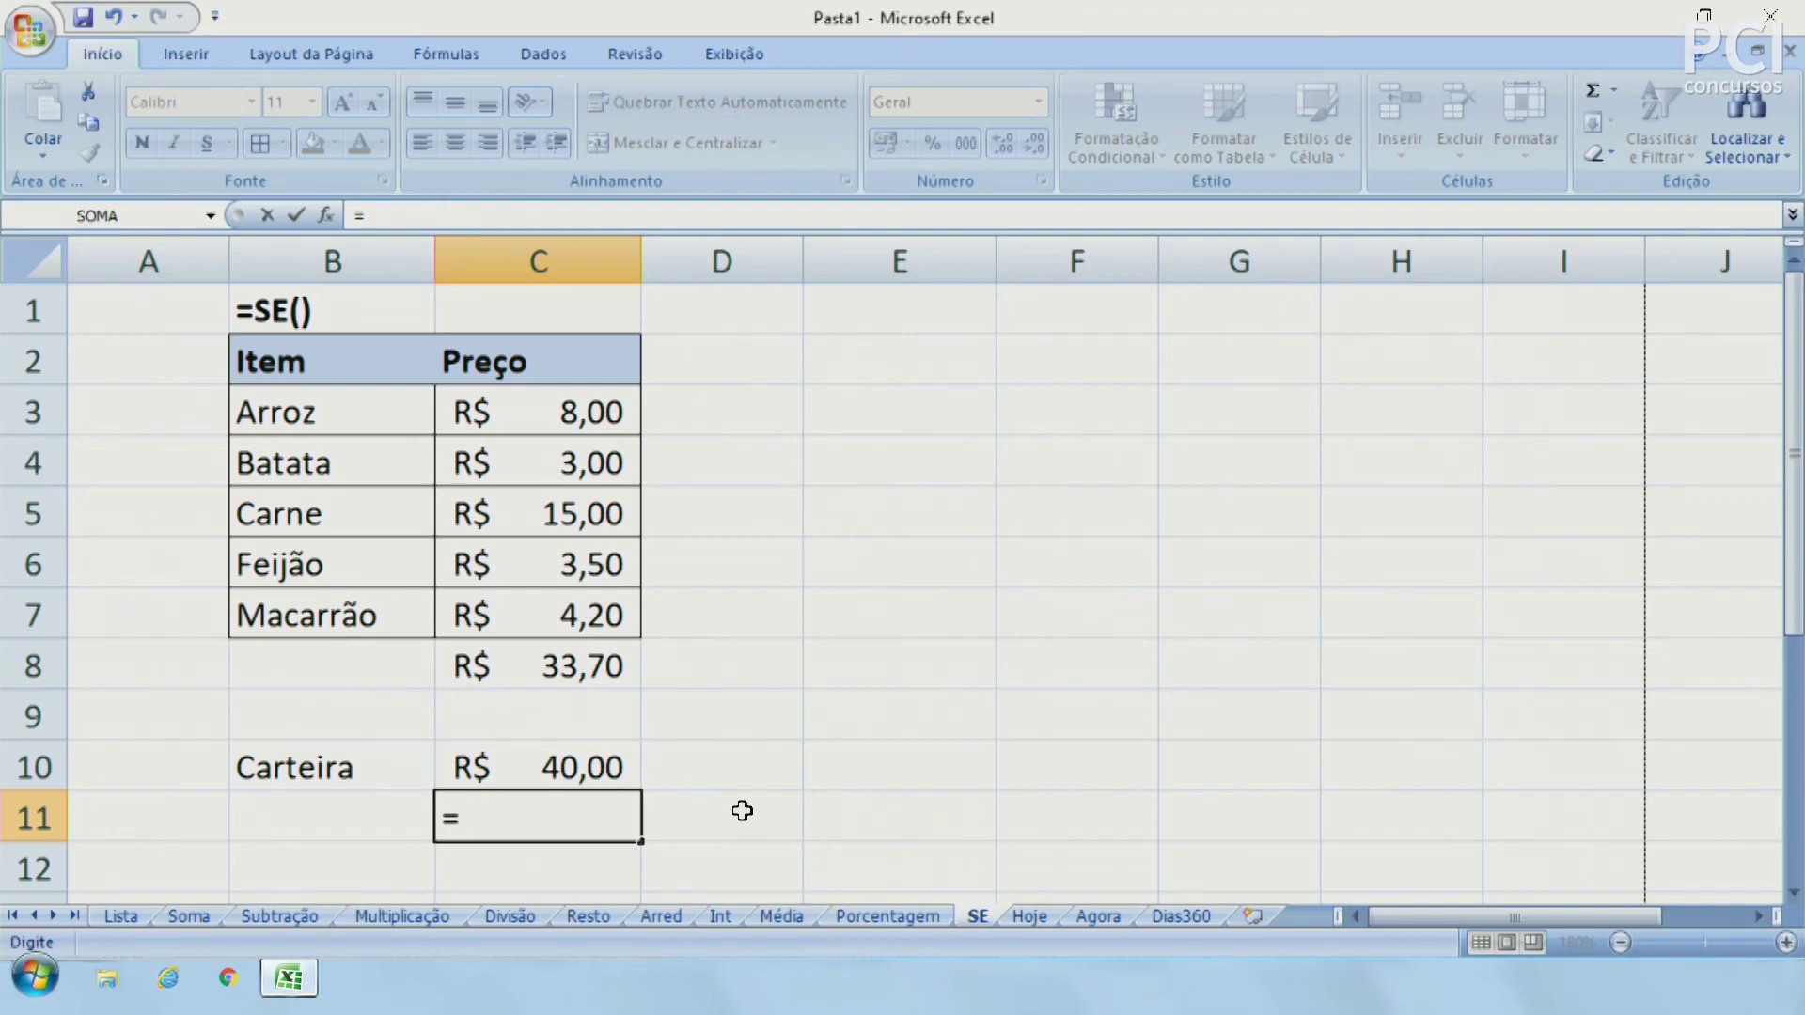
{"action": "type", "text": "SE("}
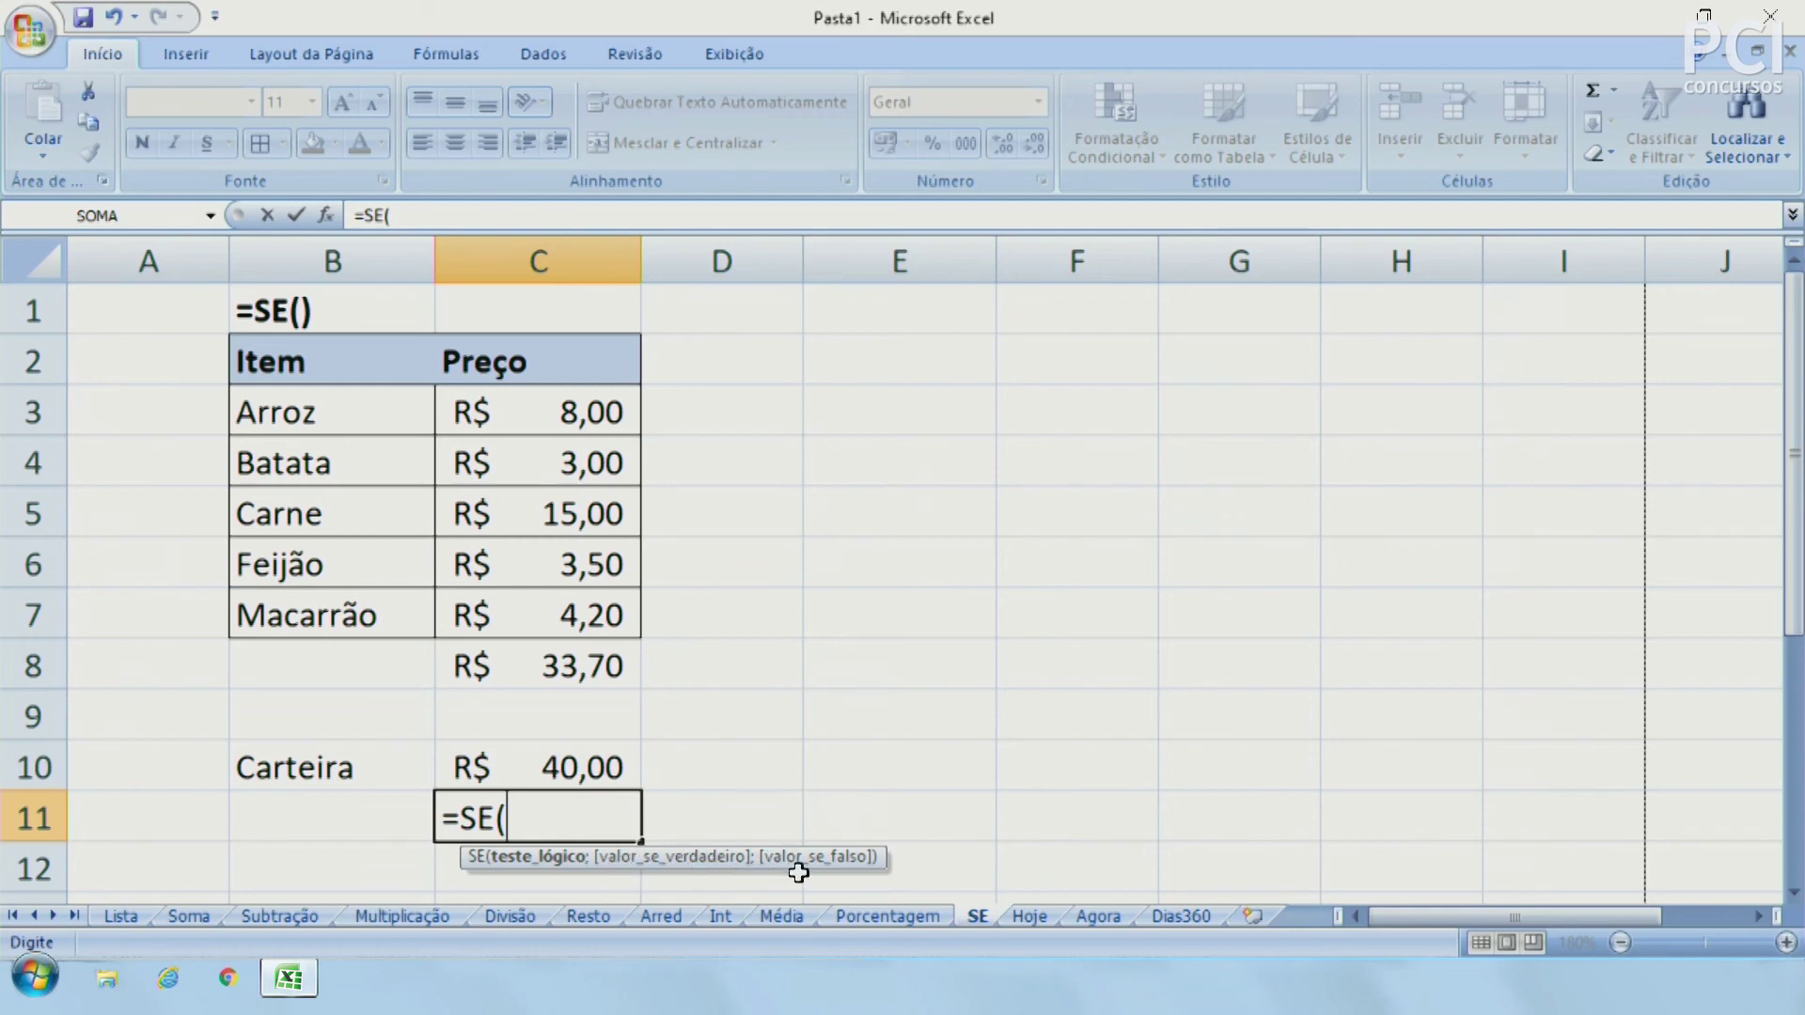
{"action": "left_click", "coordinate": [519, 810]}
{"action": "left_click", "coordinate": [588, 761]}
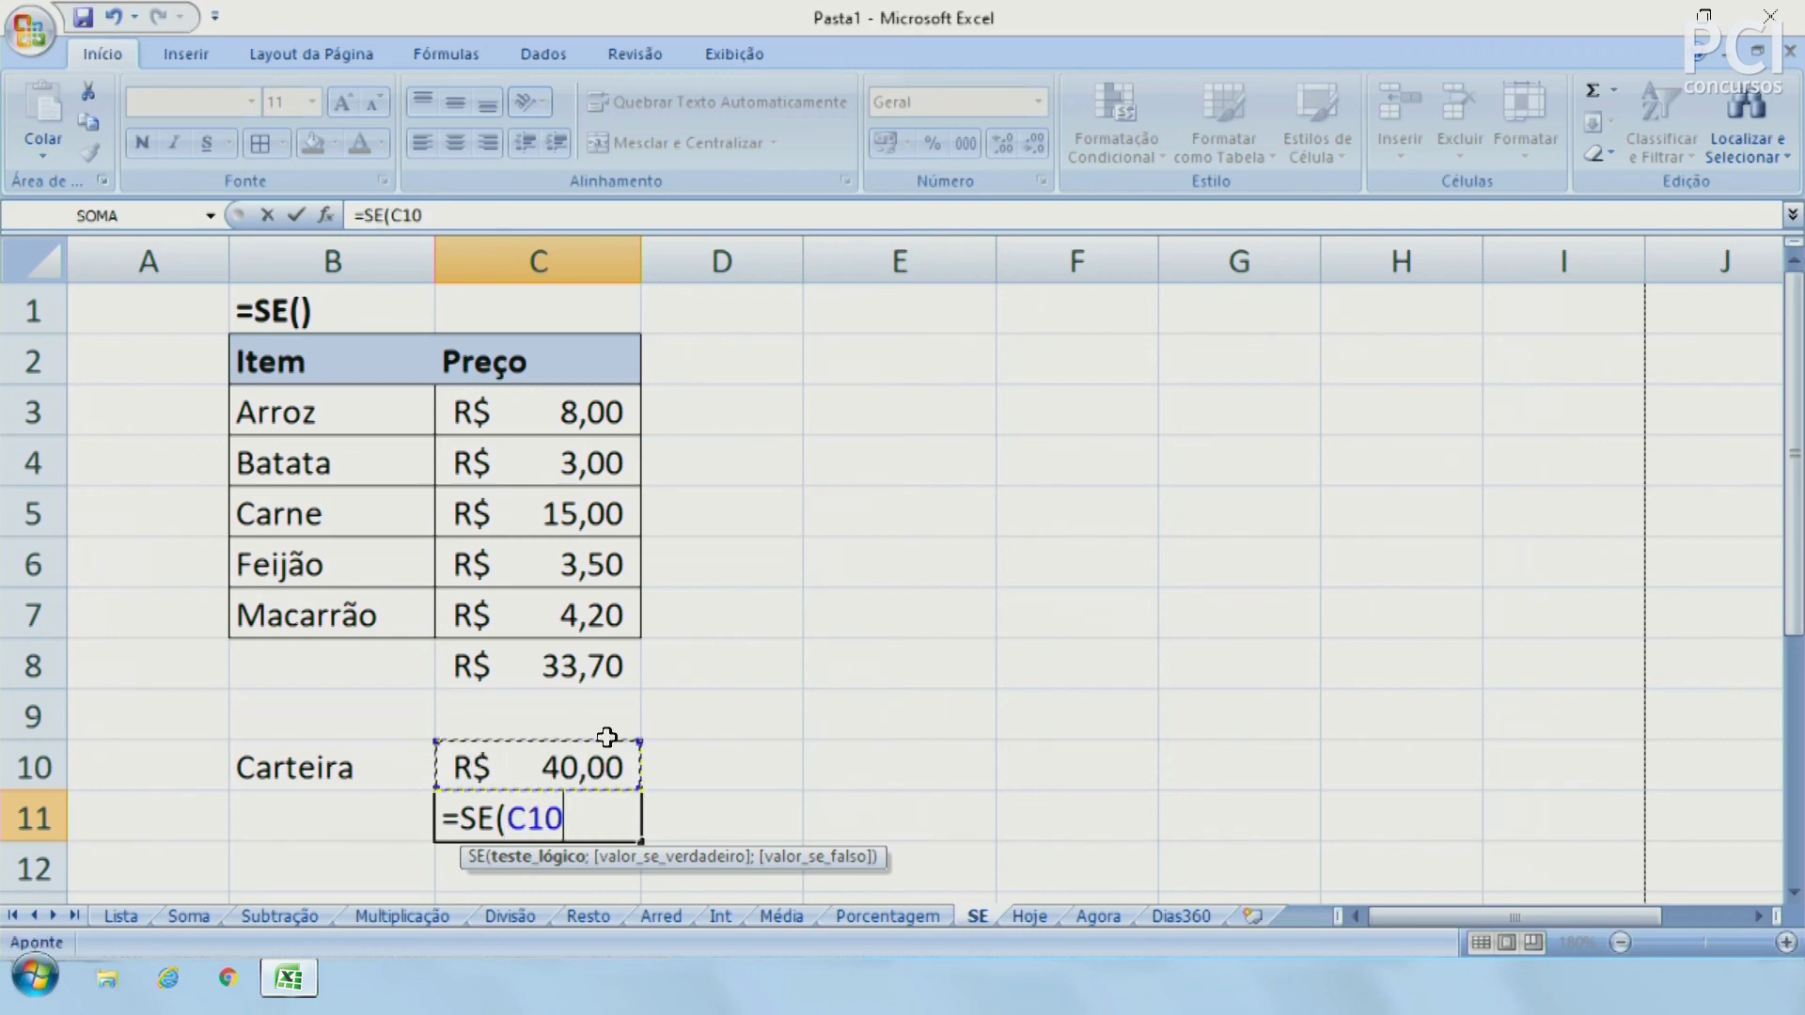
{"action": "type", "text": ">"}
{"action": "left_click", "coordinate": [575, 671]}
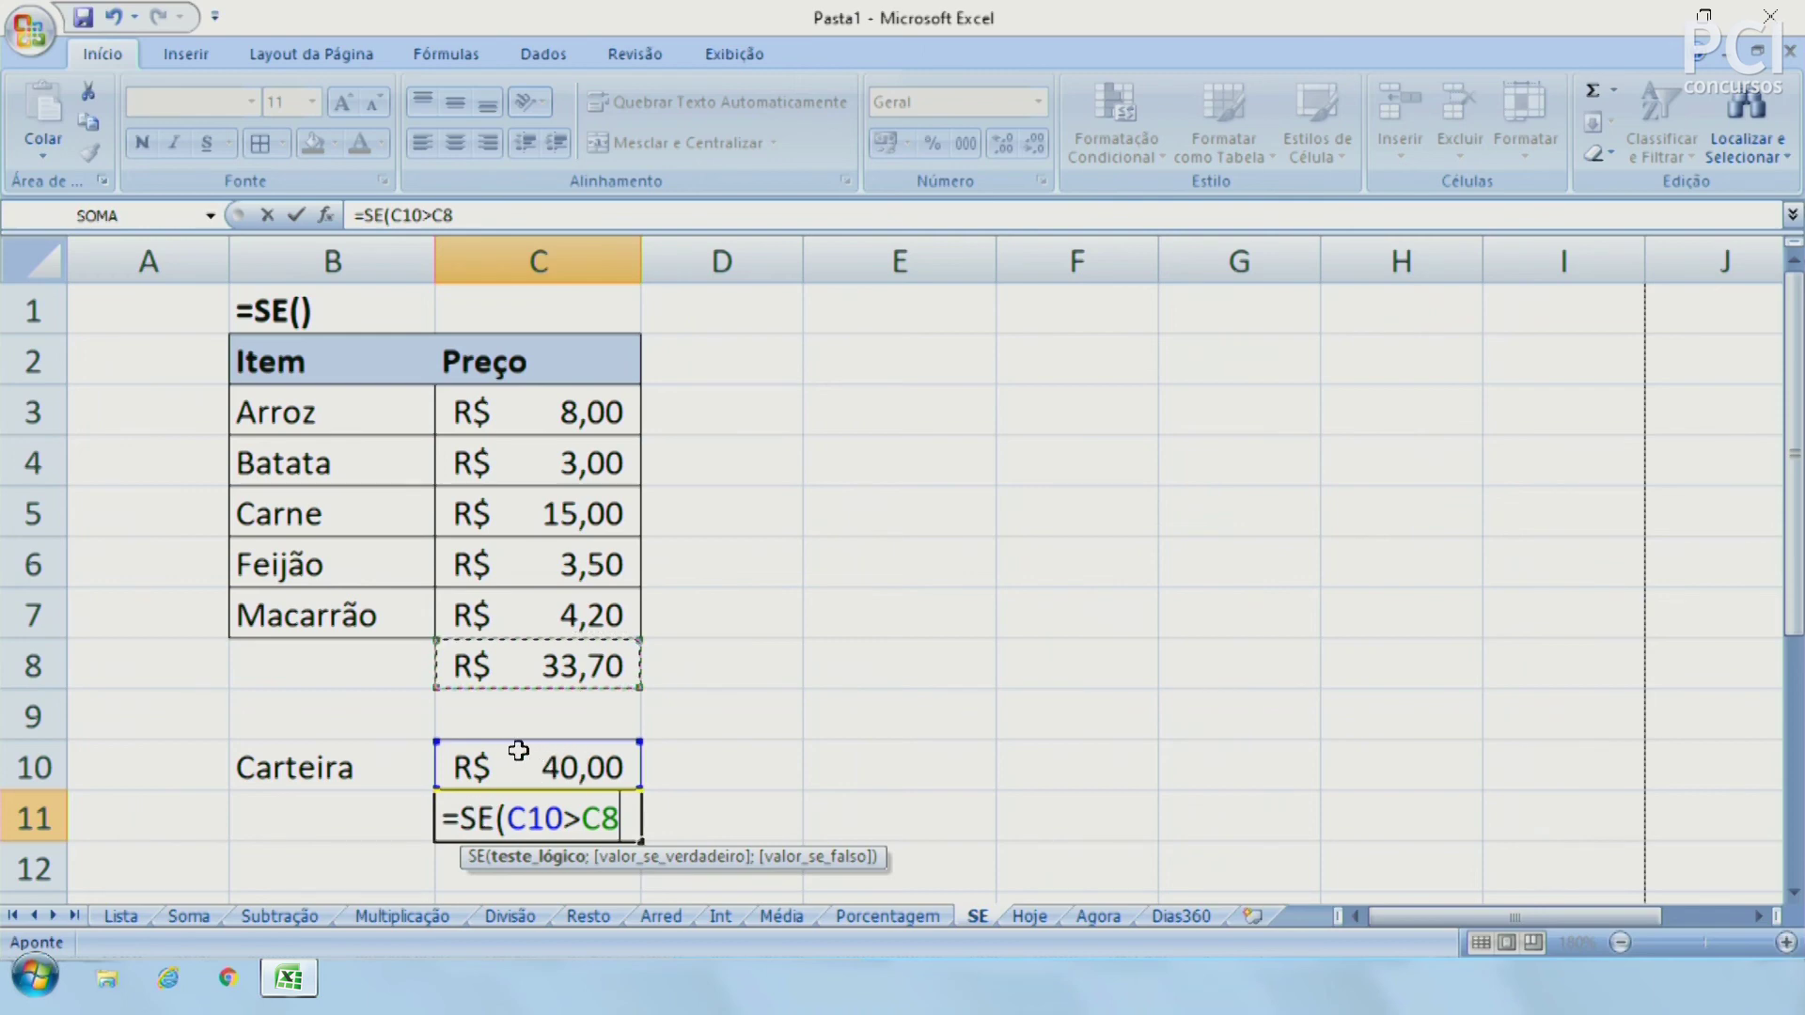
{"action": "left_click_drag", "start_coordinate": [563, 819], "coordinate": [581, 819]}
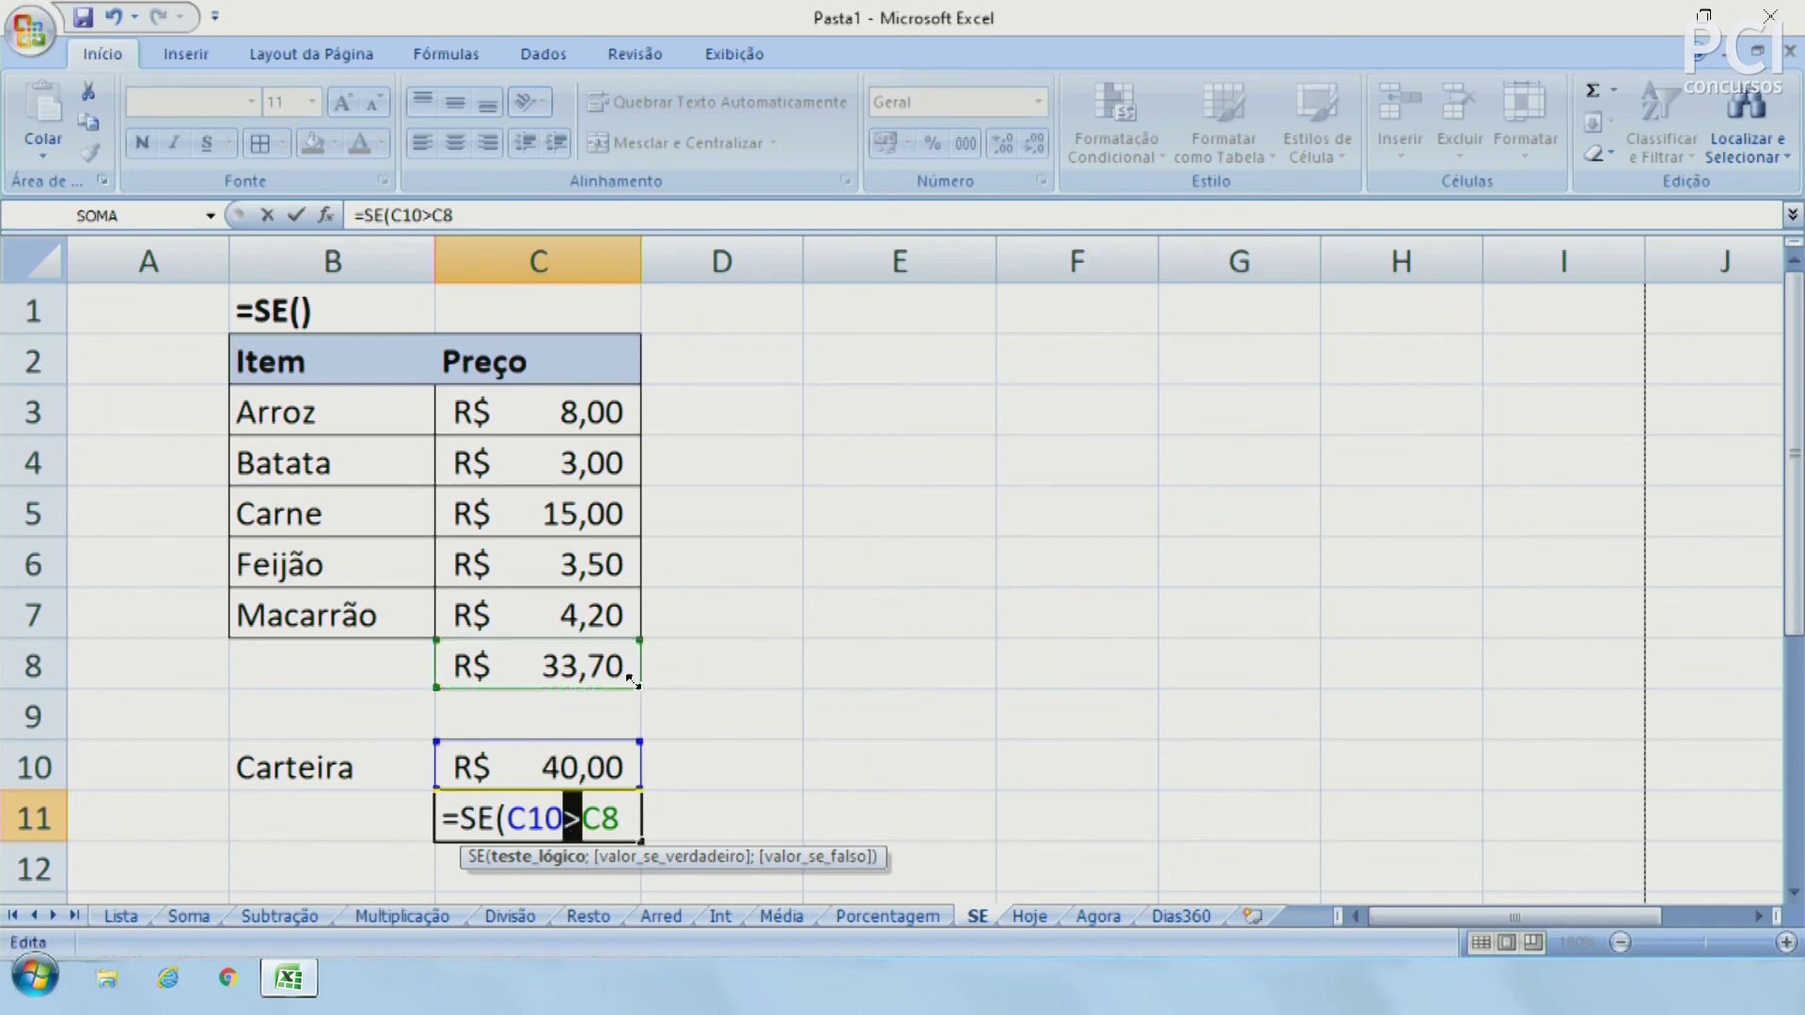
{"action": "left_click", "coordinate": [628, 818]}
{"action": "type", "text": ";"}
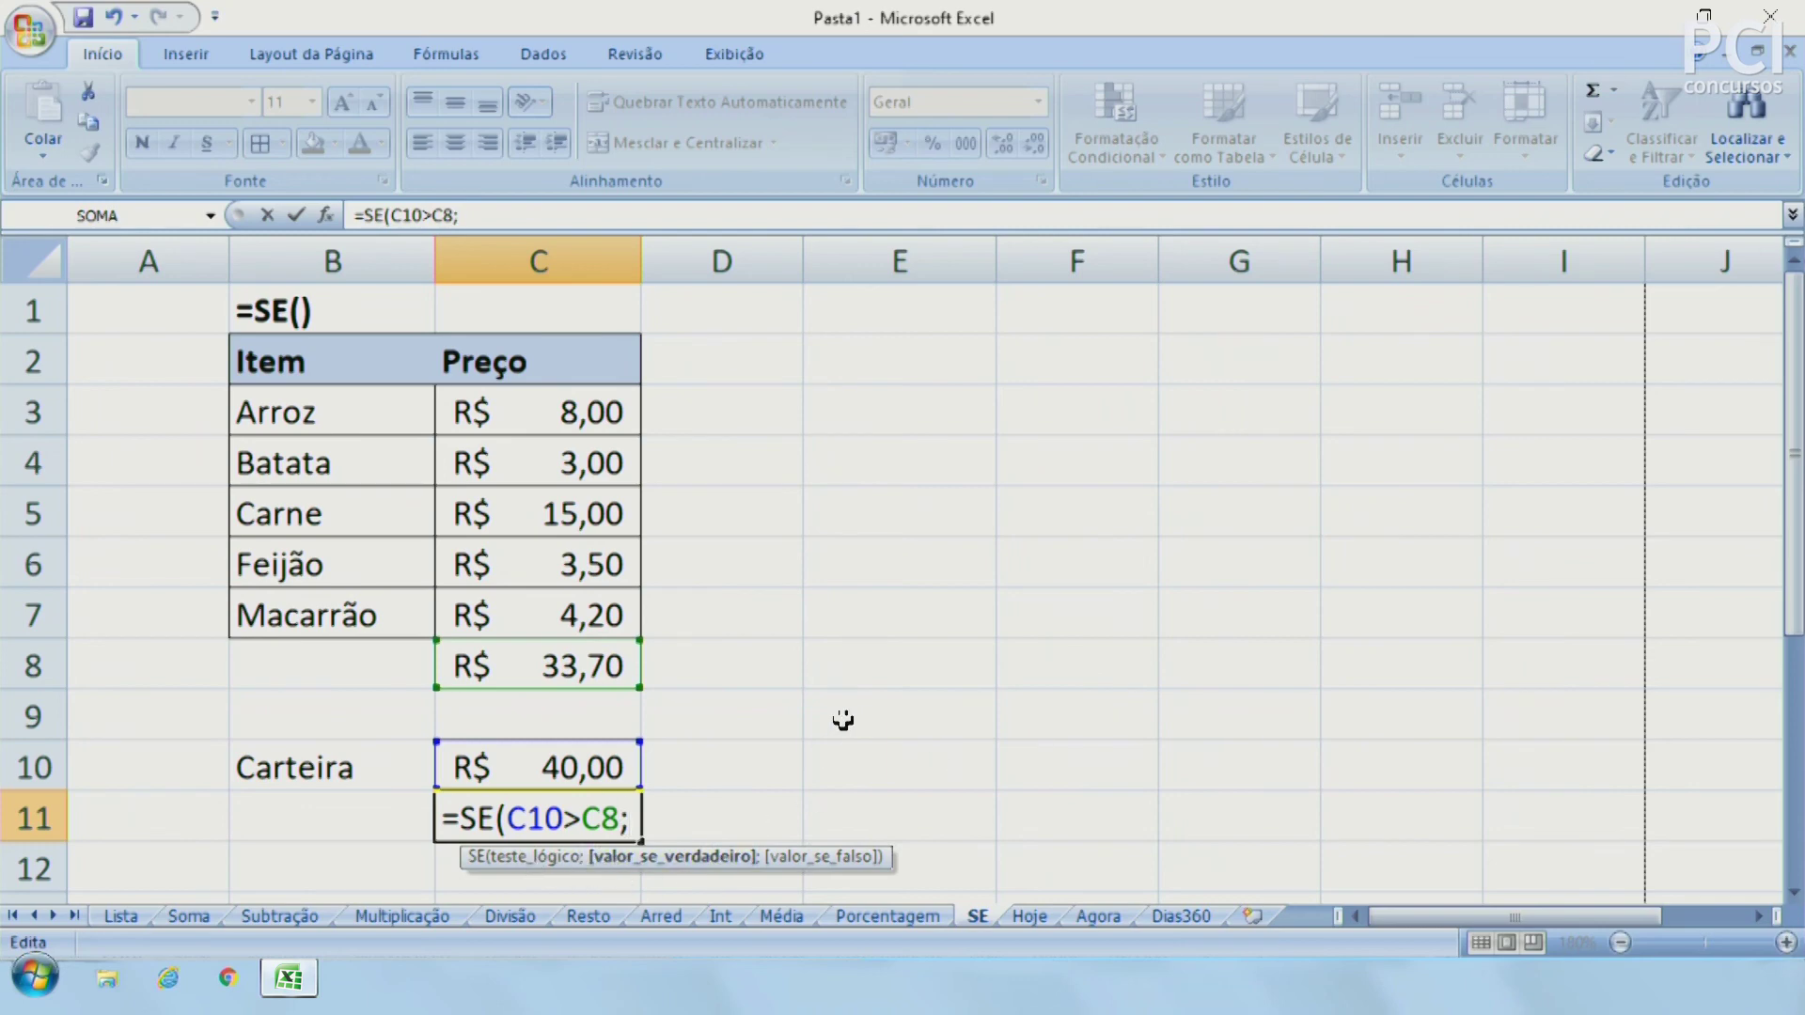
Enter "dinheiro é suficiente" as the SE formula's value if true, followed by the argument separator
{"action": "type", "text": "\"din"}
{"action": "key", "text": "BackSpace"}
{"action": "type", "text": "nheiro é suficiente\""}
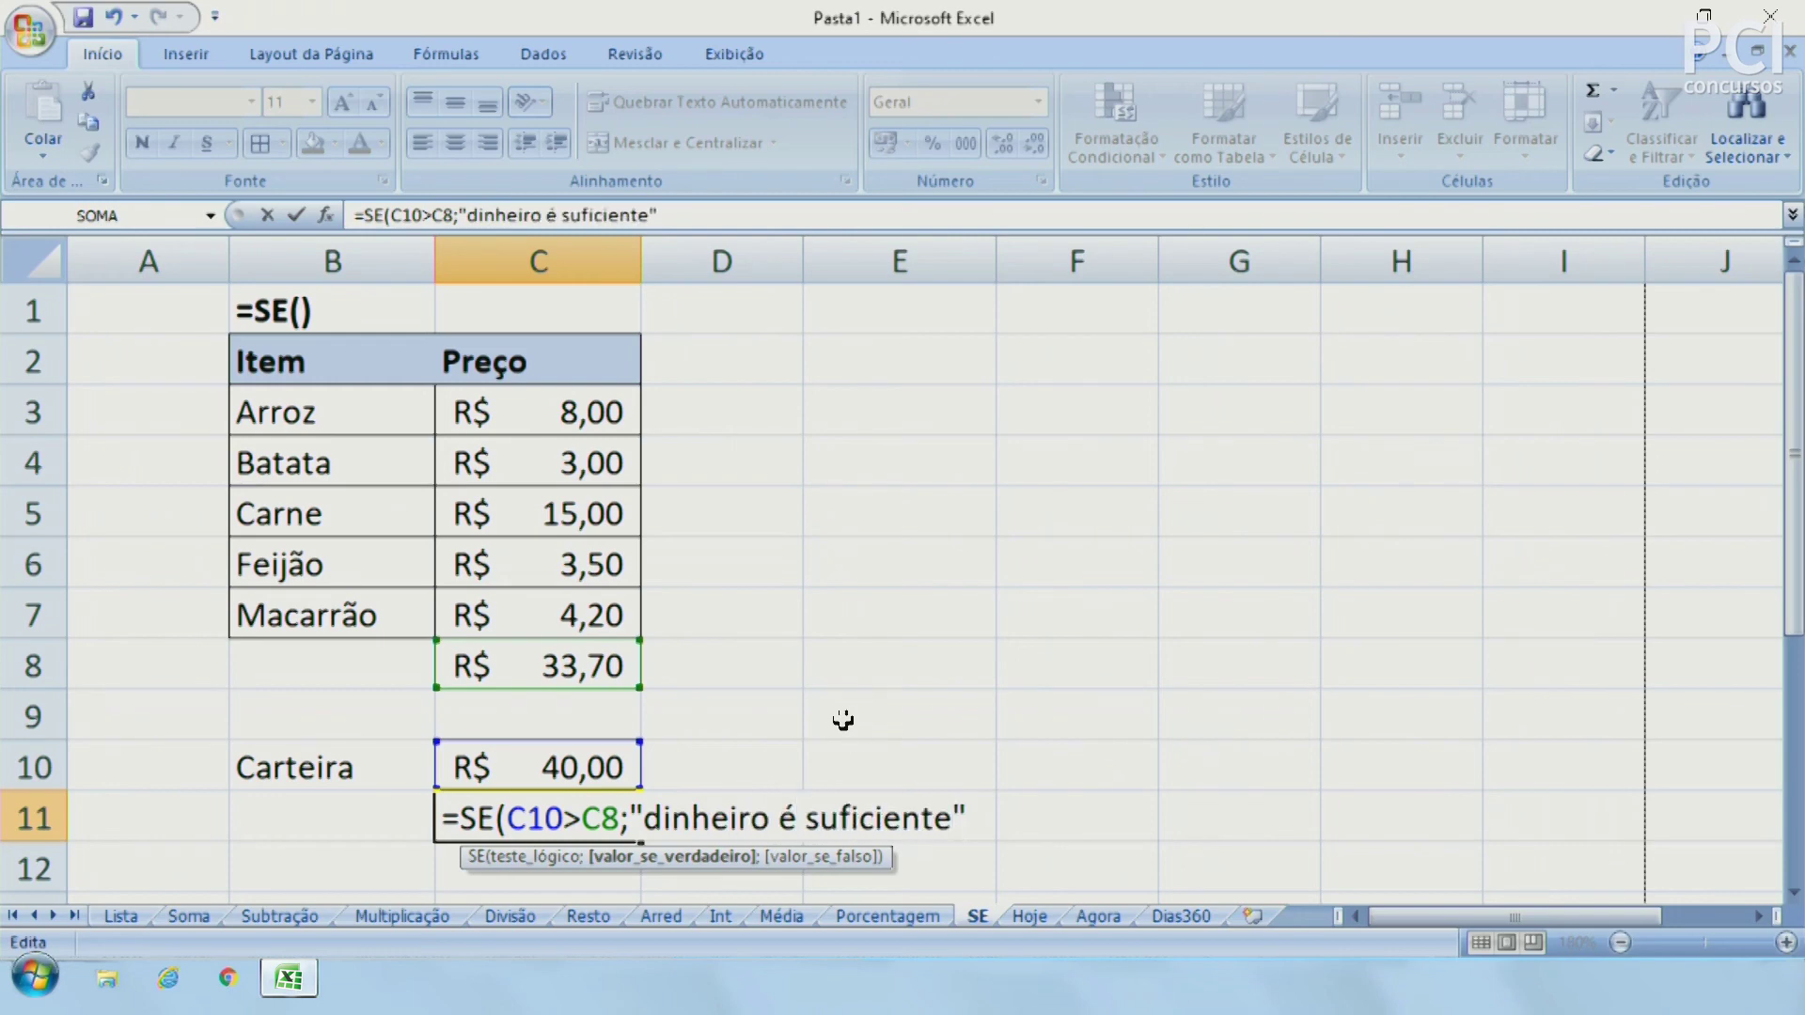
{"action": "type", "text": ";"}
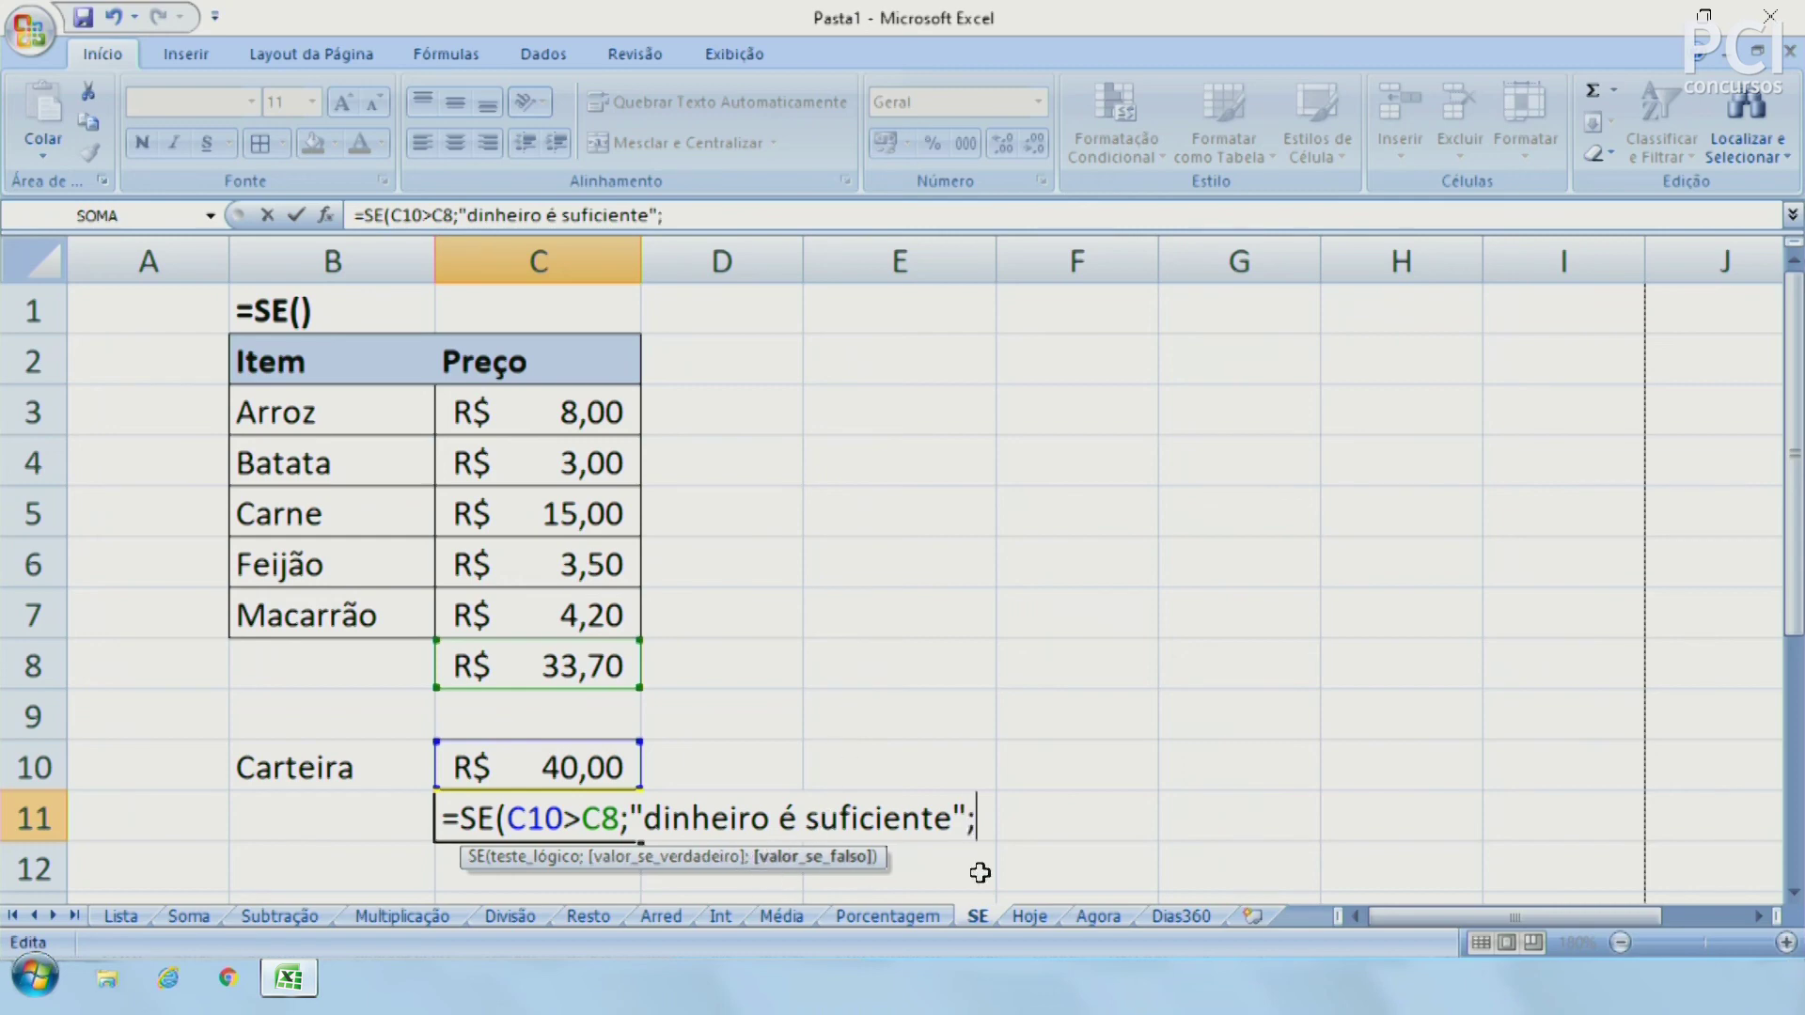
Enter "dinheiro NÃO é suficiente" as the SE formula's value if false
{"action": "type", "text": "\"dinheiro NÃO é suf"}
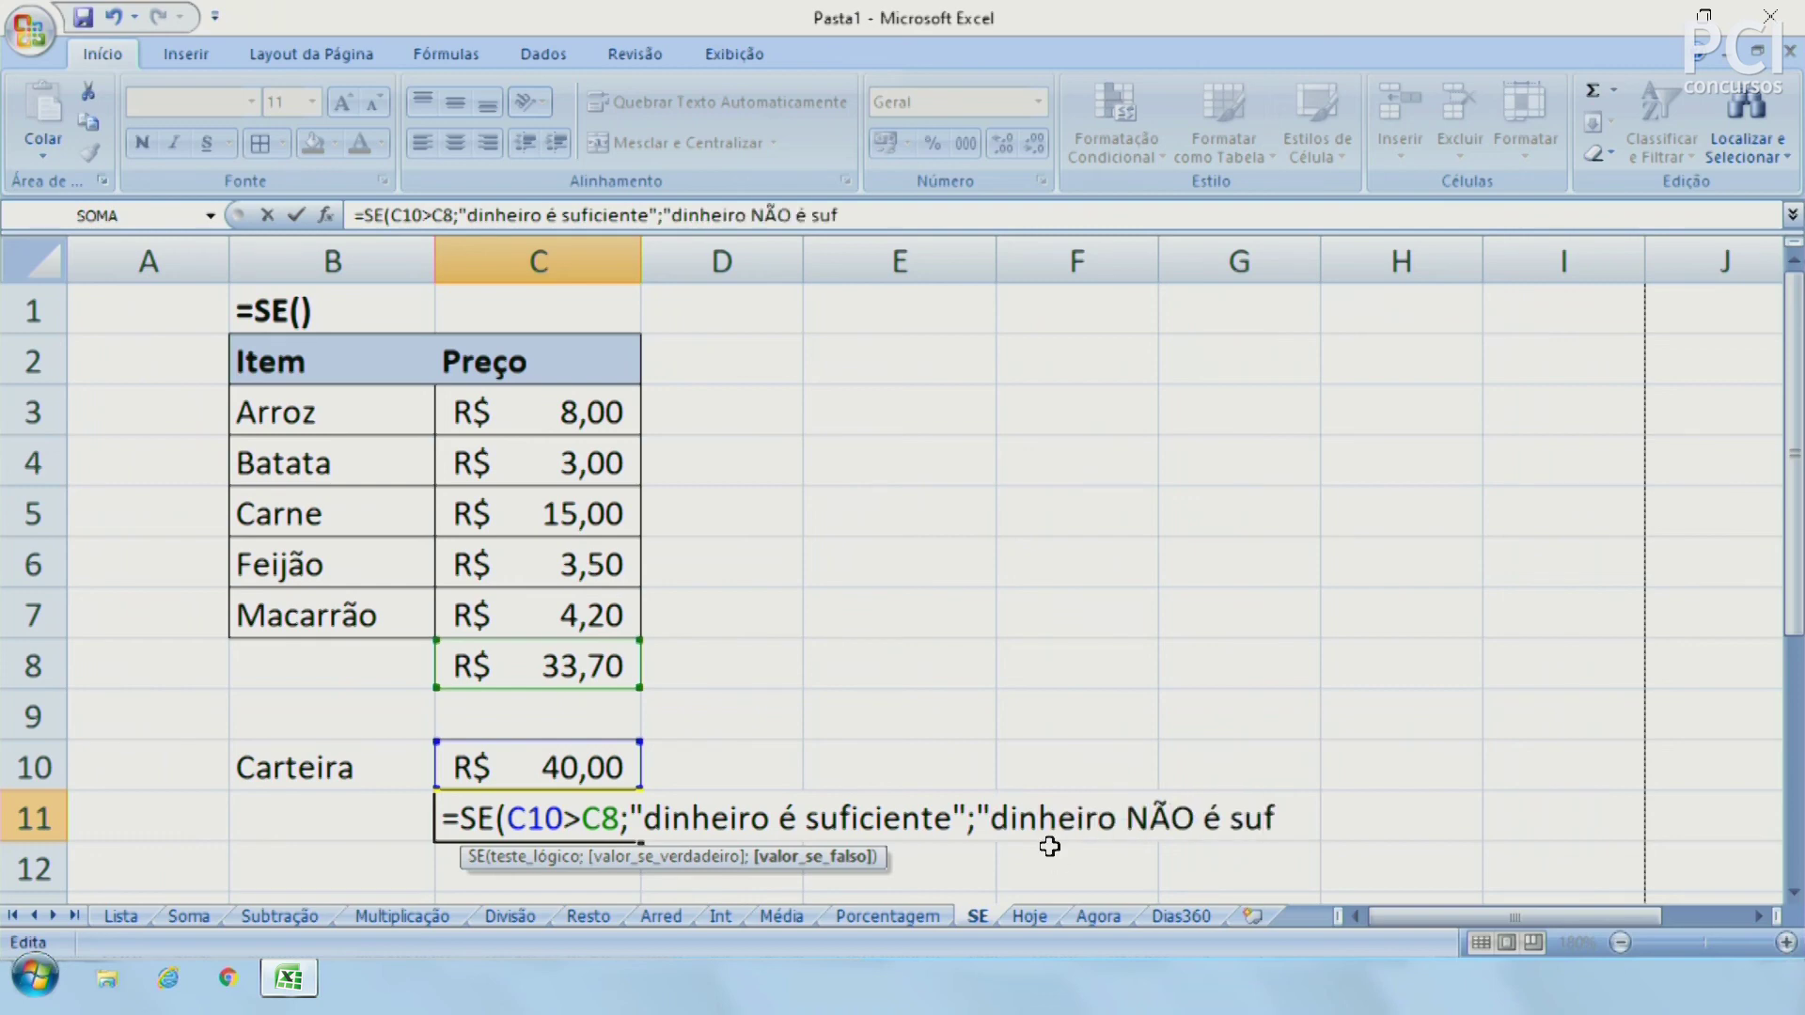
{"action": "type", "text": "icient\""}
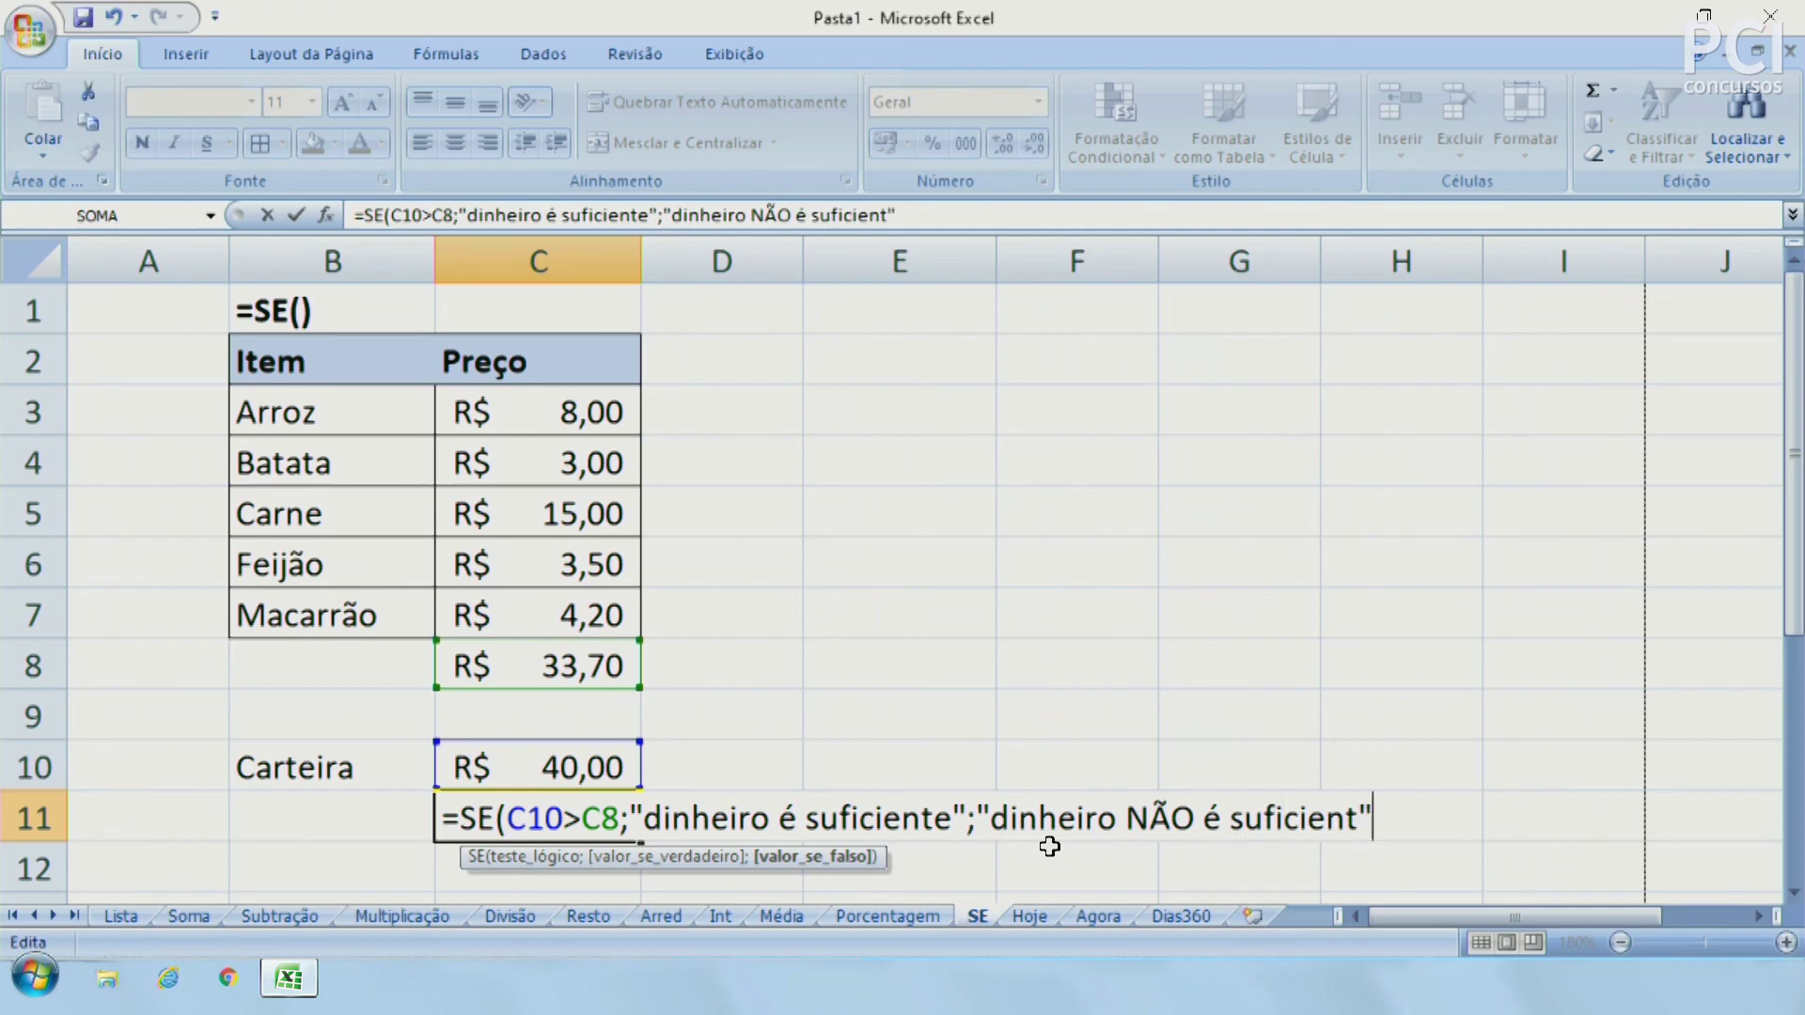
{"action": "key", "text": "BackSpace"}
{"action": "type", "text": "e\")"}
{"action": "key", "text": "BackSpace"}
Review the true and false result texts and the opening parenthesis of the SE formula in C11
{"action": "left_click_drag", "start_coordinate": [643, 816], "coordinate": [957, 816]}
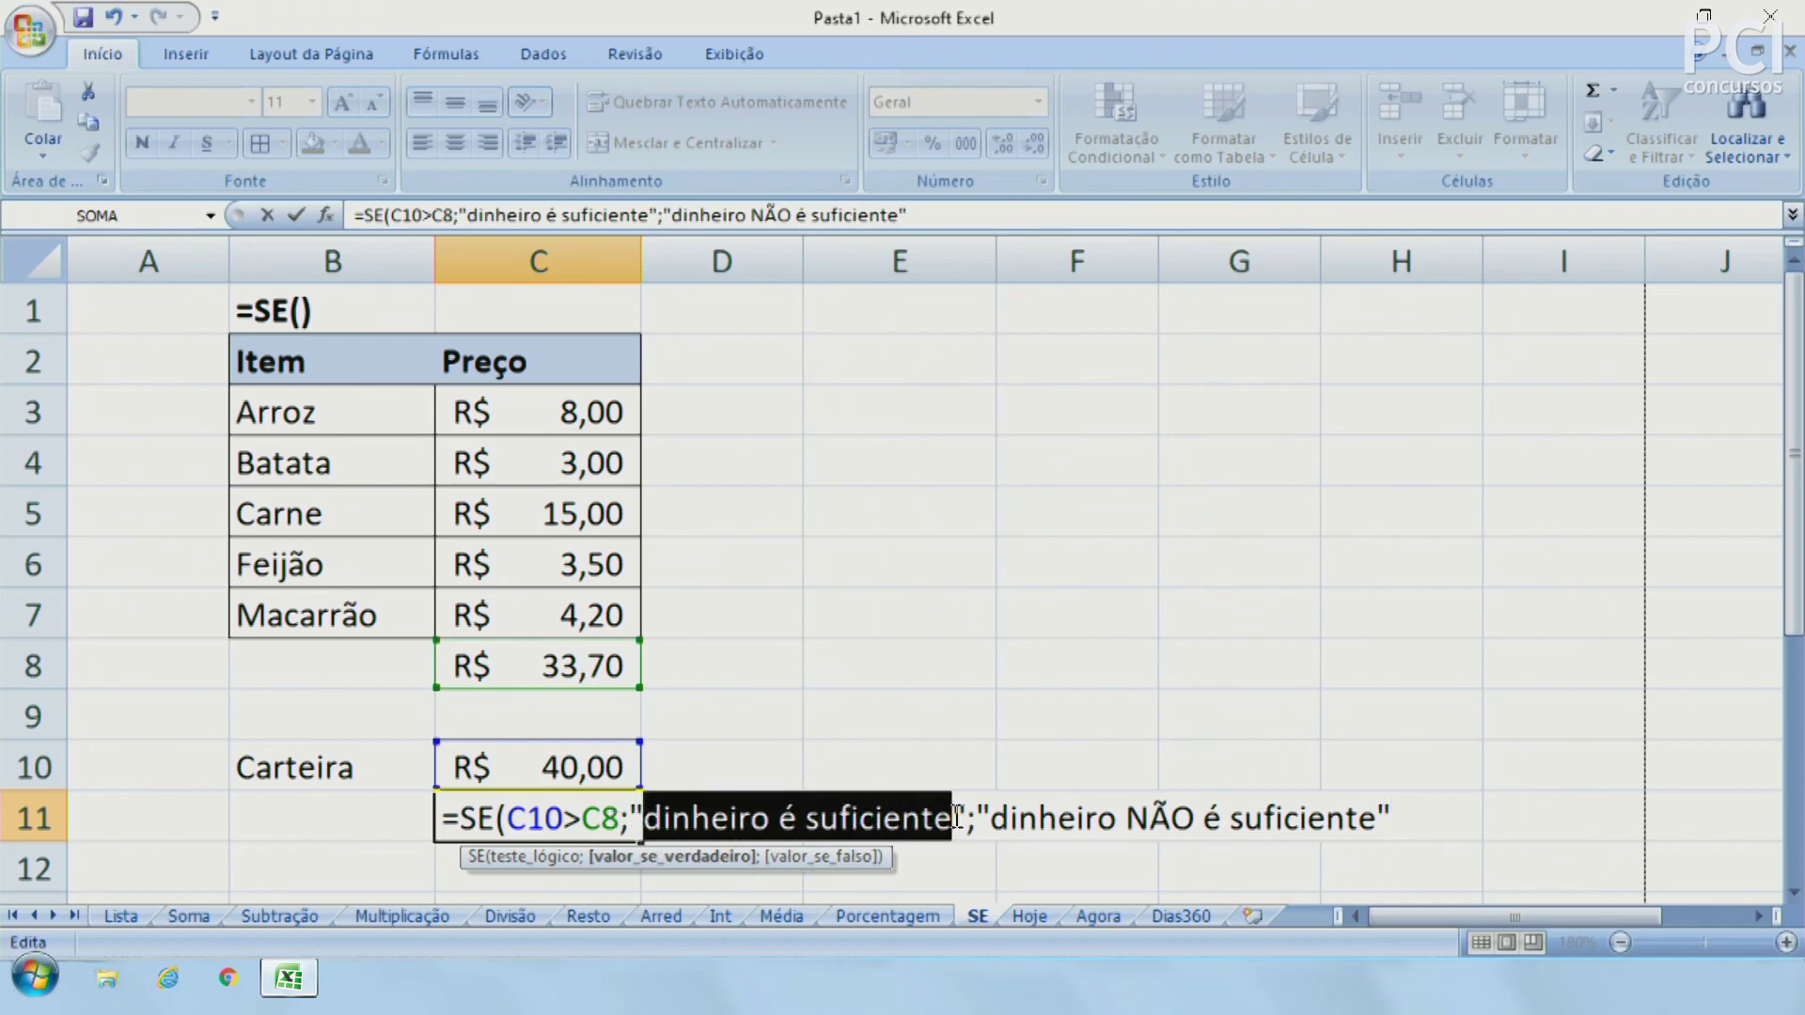
{"action": "left_click", "coordinate": [884, 816]}
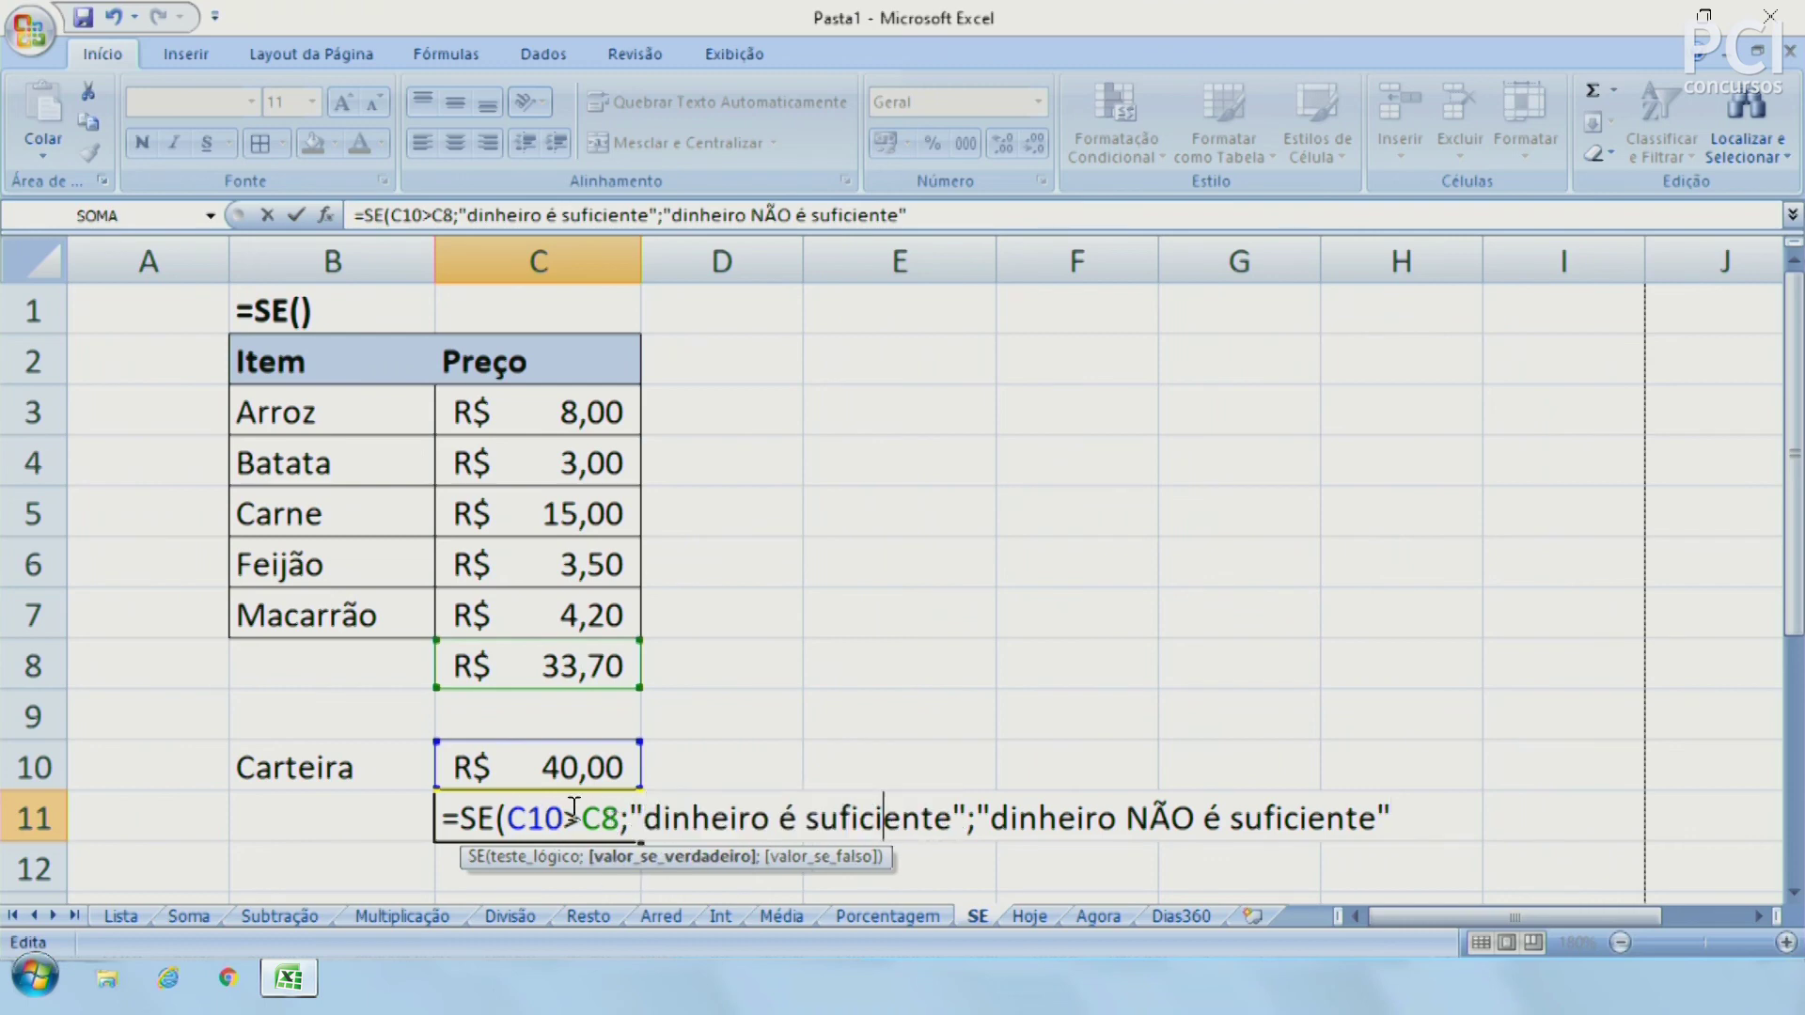
{"action": "left_click_drag", "start_coordinate": [1076, 816], "coordinate": [1359, 816]}
{"action": "left_click", "coordinate": [1322, 816]}
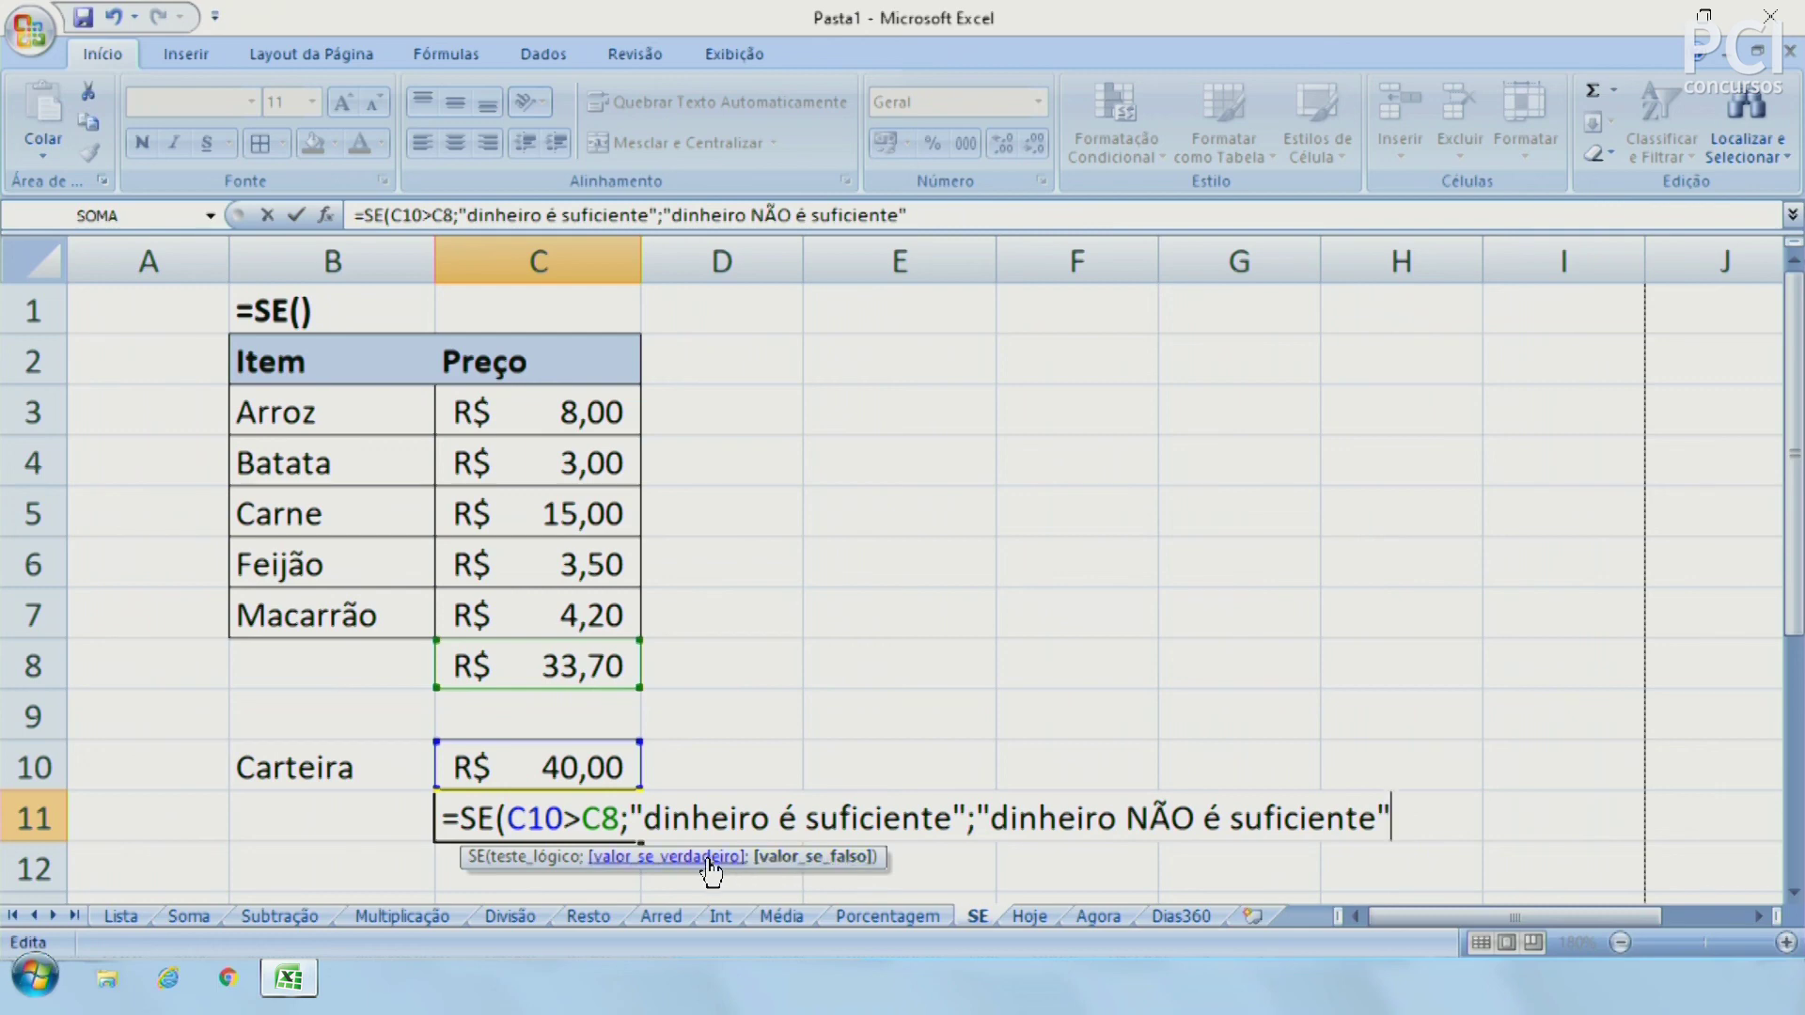
{"action": "mouse_move", "coordinate": [508, 816]}
{"action": "left_mouse_down"}
{"action": "mouse_move", "coordinate": [604, 816]}
{"action": "mouse_move", "coordinate": [495, 818]}
{"action": "left_mouse_up"}
{"action": "left_click", "coordinate": [495, 816]}
Complete the SE formula in C11 with the closing parenthesis and commit it
{"action": "left_click", "coordinate": [1406, 806]}
{"action": "type", "text": ")"}
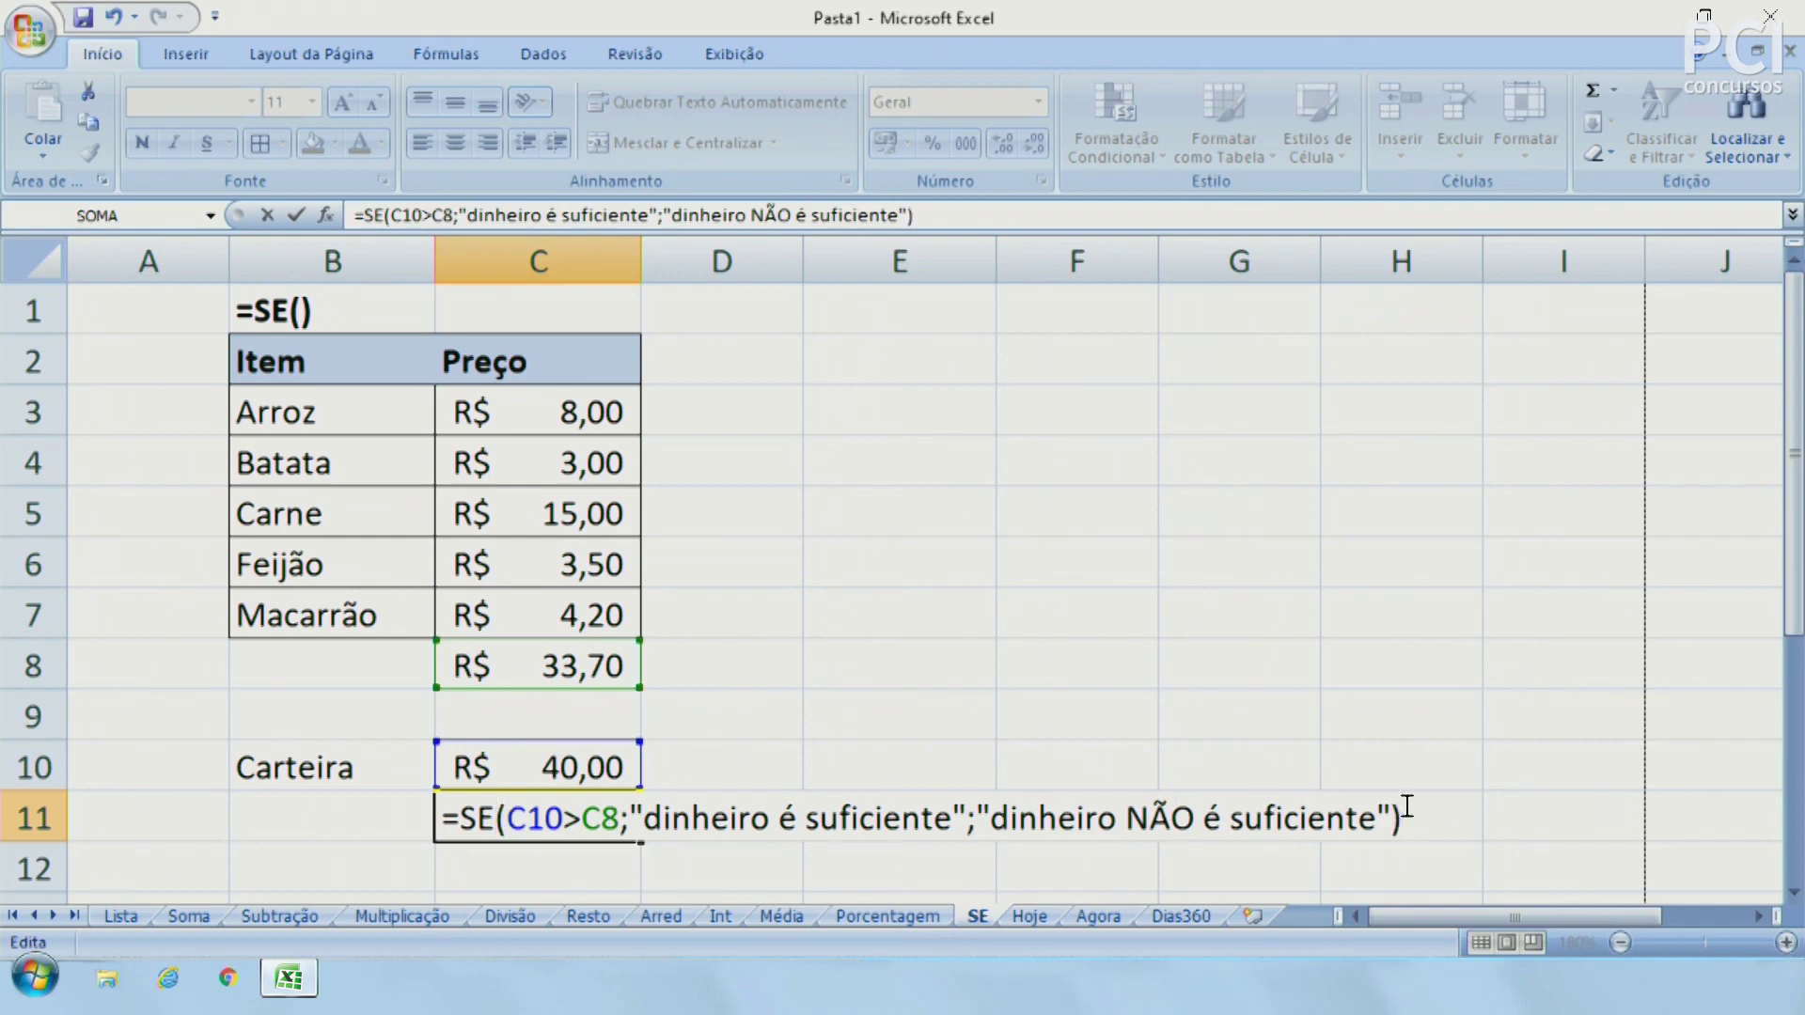
{"action": "key", "text": "Return"}
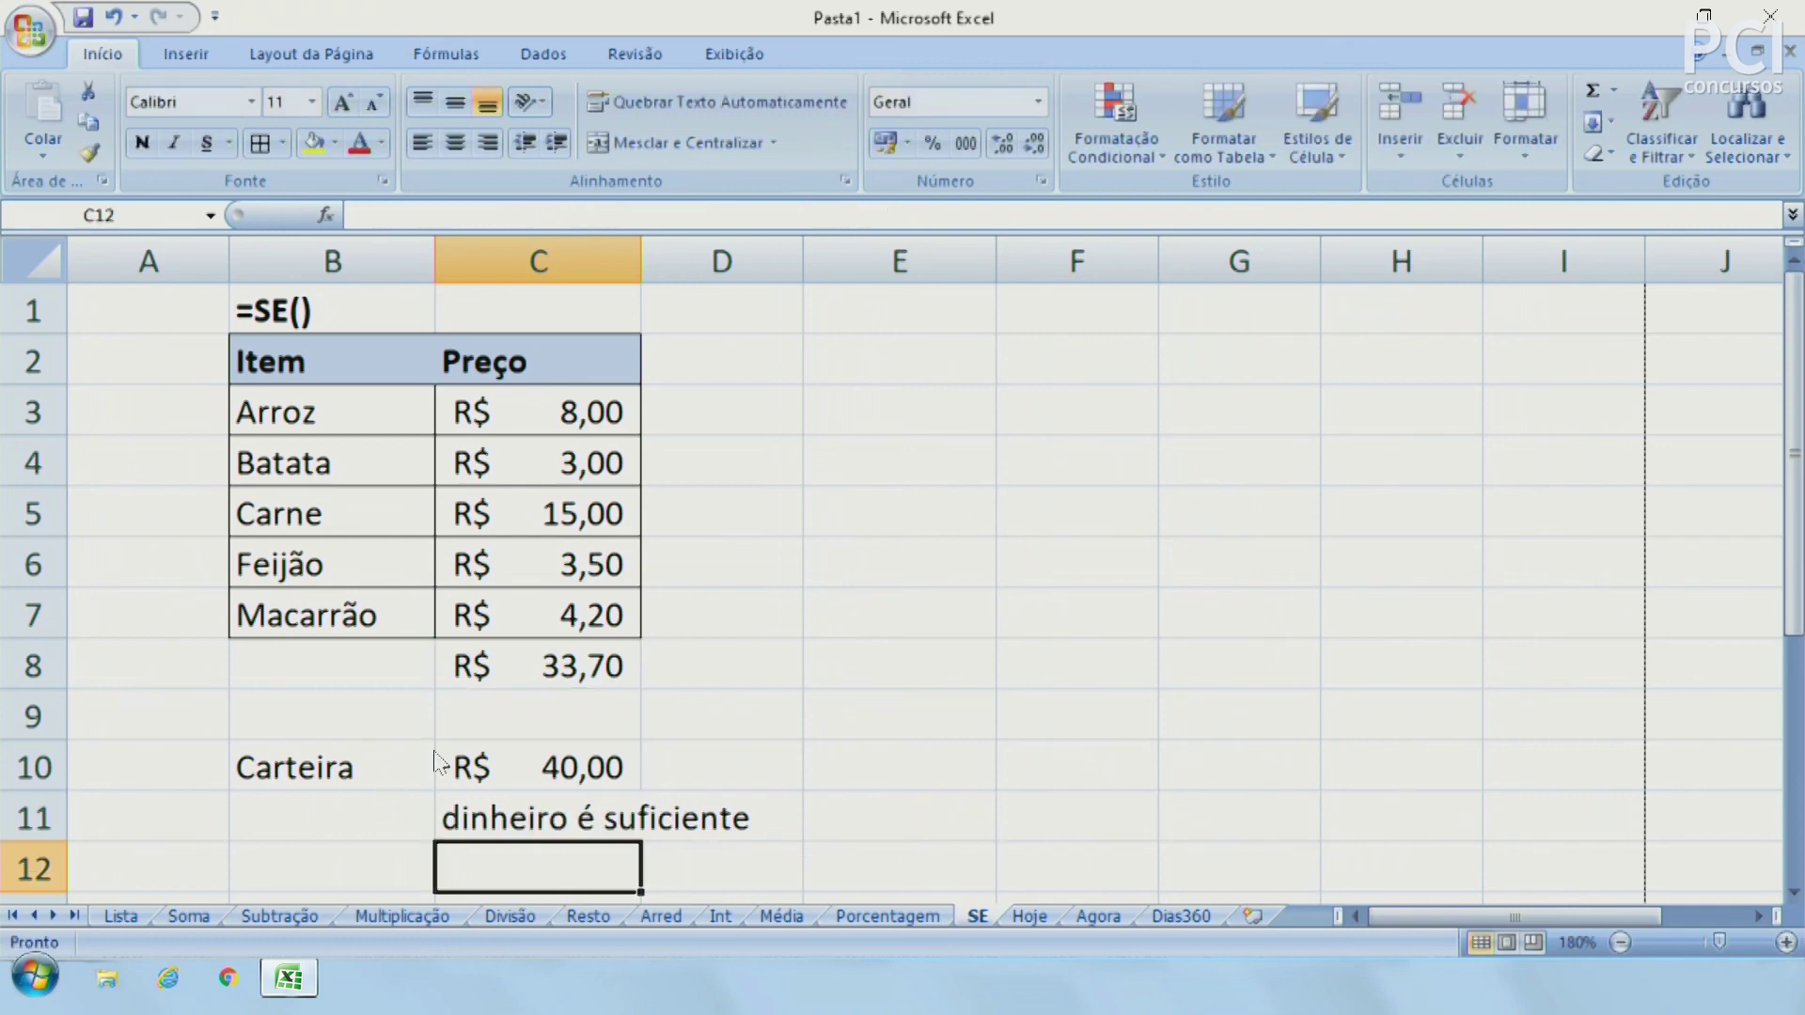
Check the SE result in C11 against the wallet amount in C10 and the total in C8
{"action": "left_click", "coordinate": [484, 766]}
{"action": "left_click", "coordinate": [564, 665]}
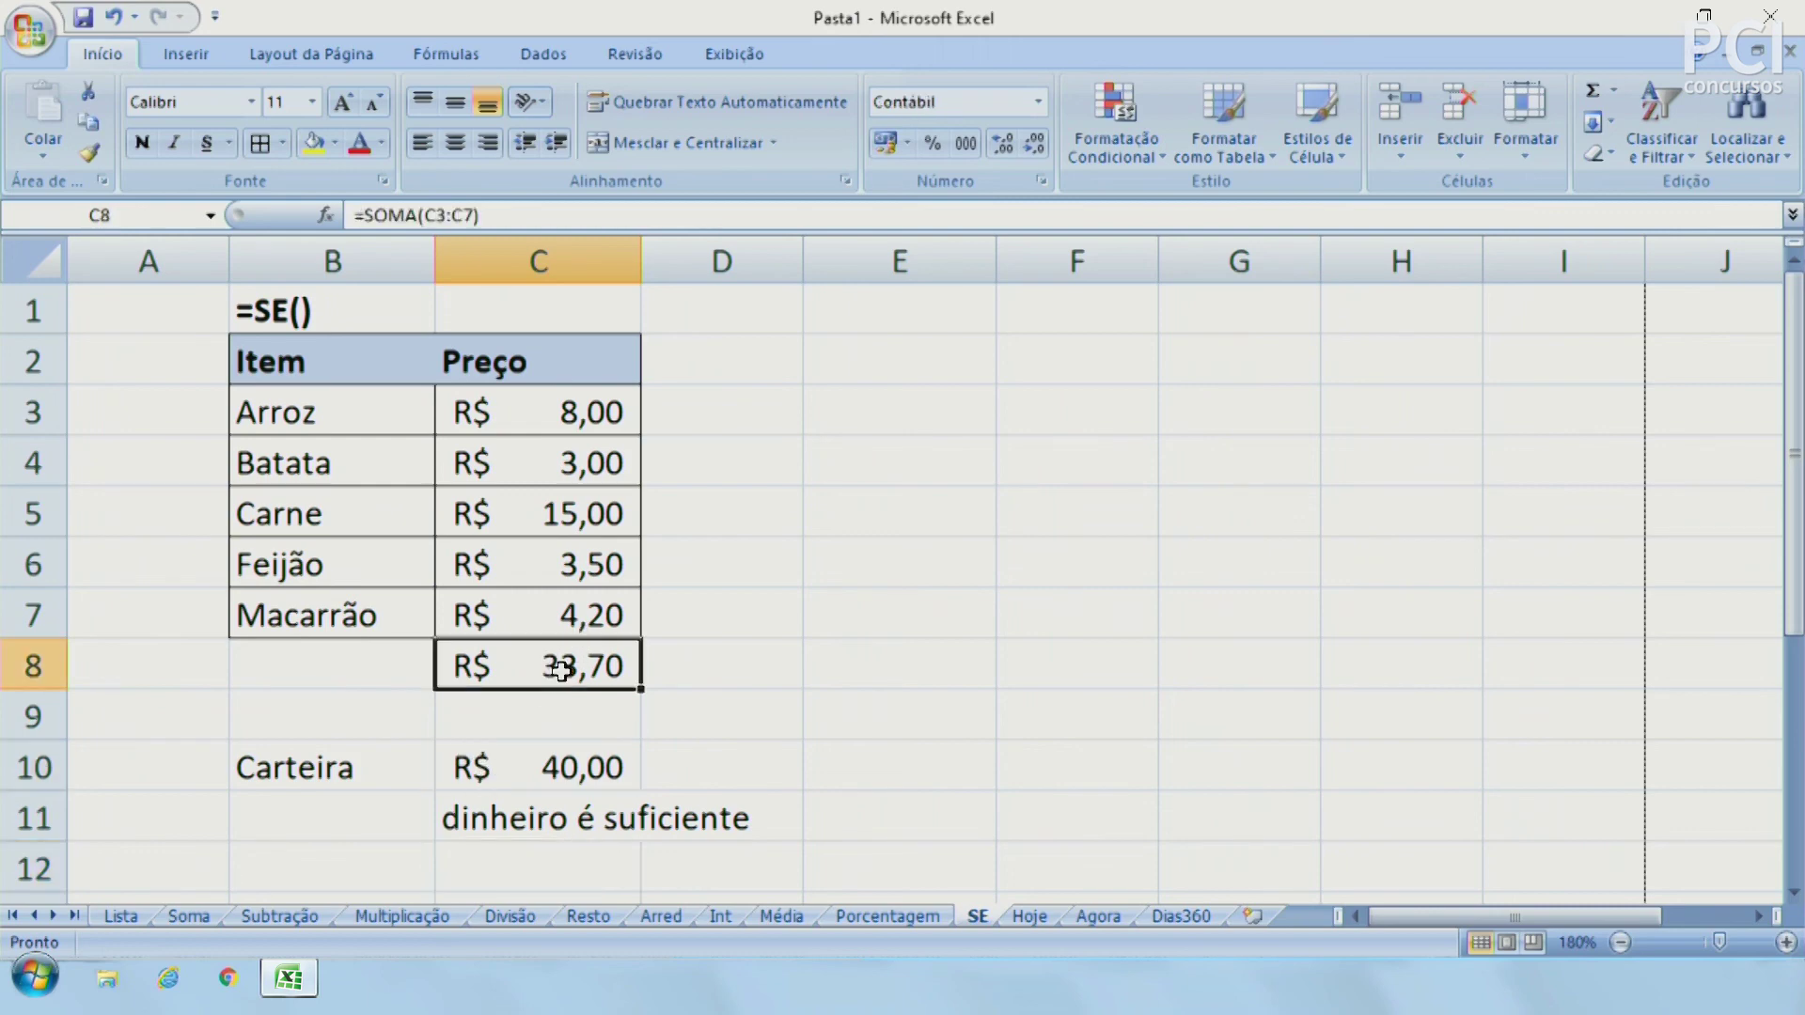
{"action": "left_click", "coordinate": [763, 689]}
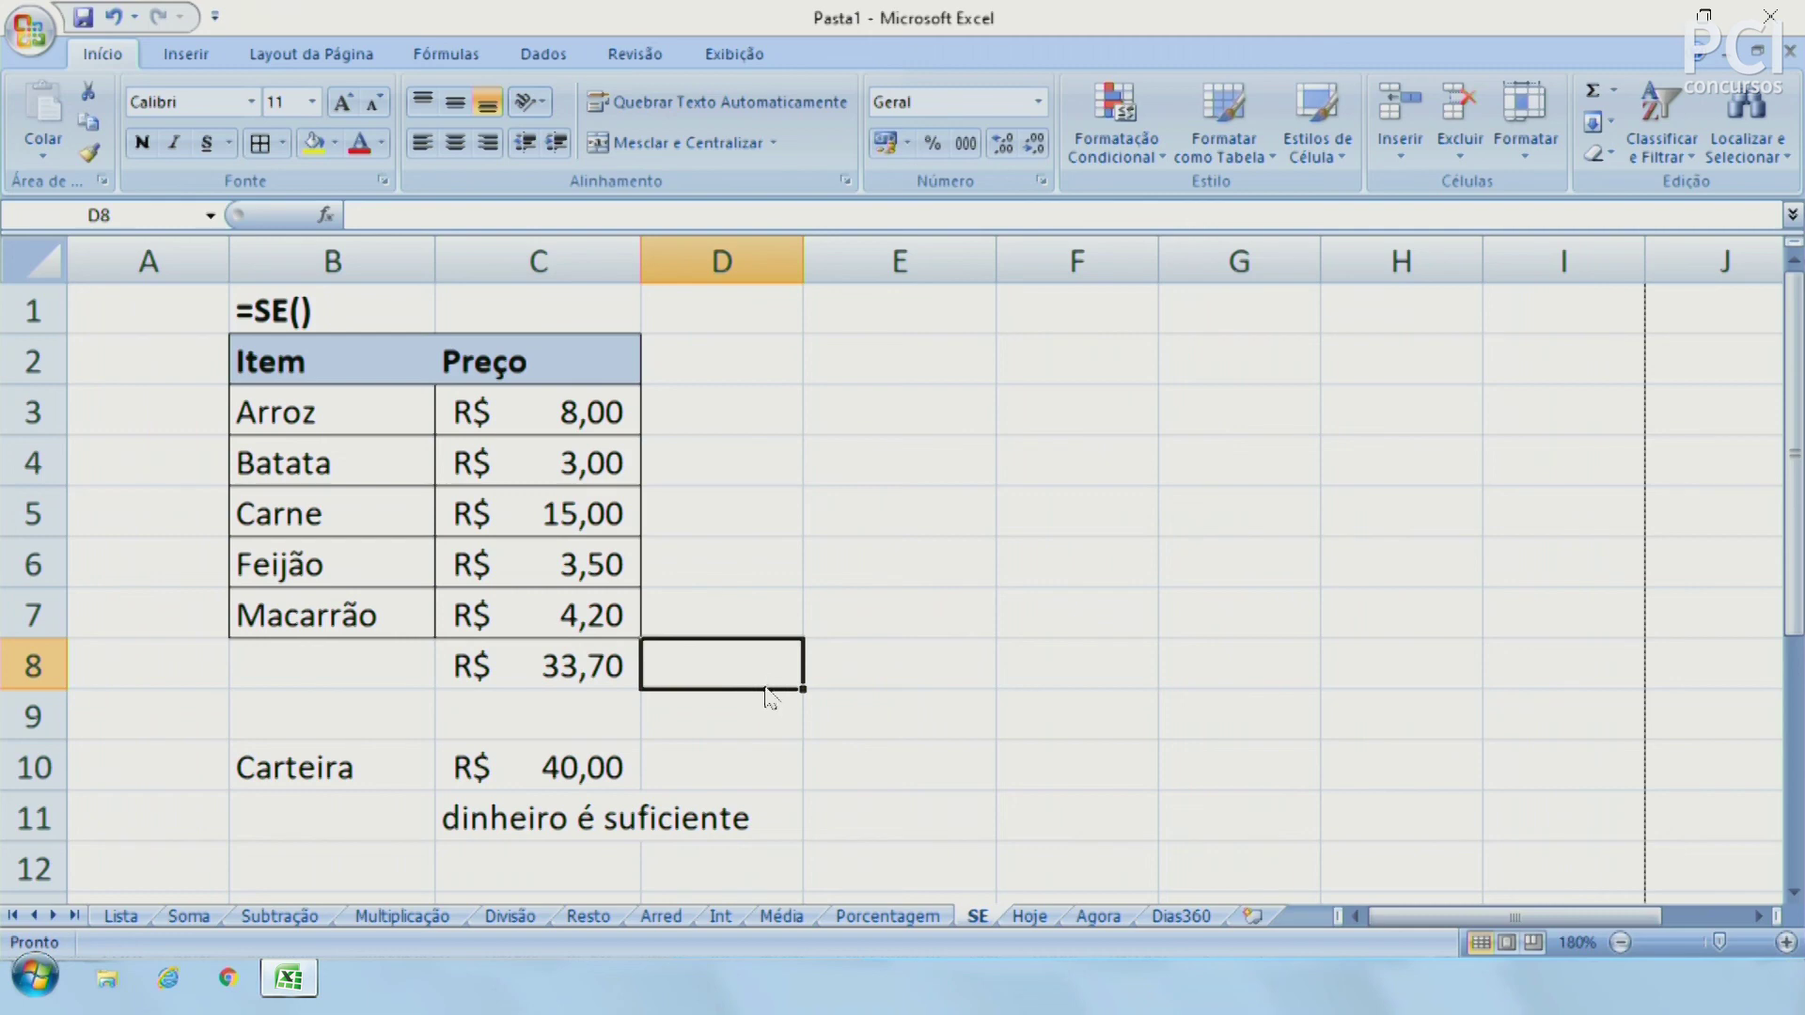
{"action": "left_click", "coordinate": [537, 657]}
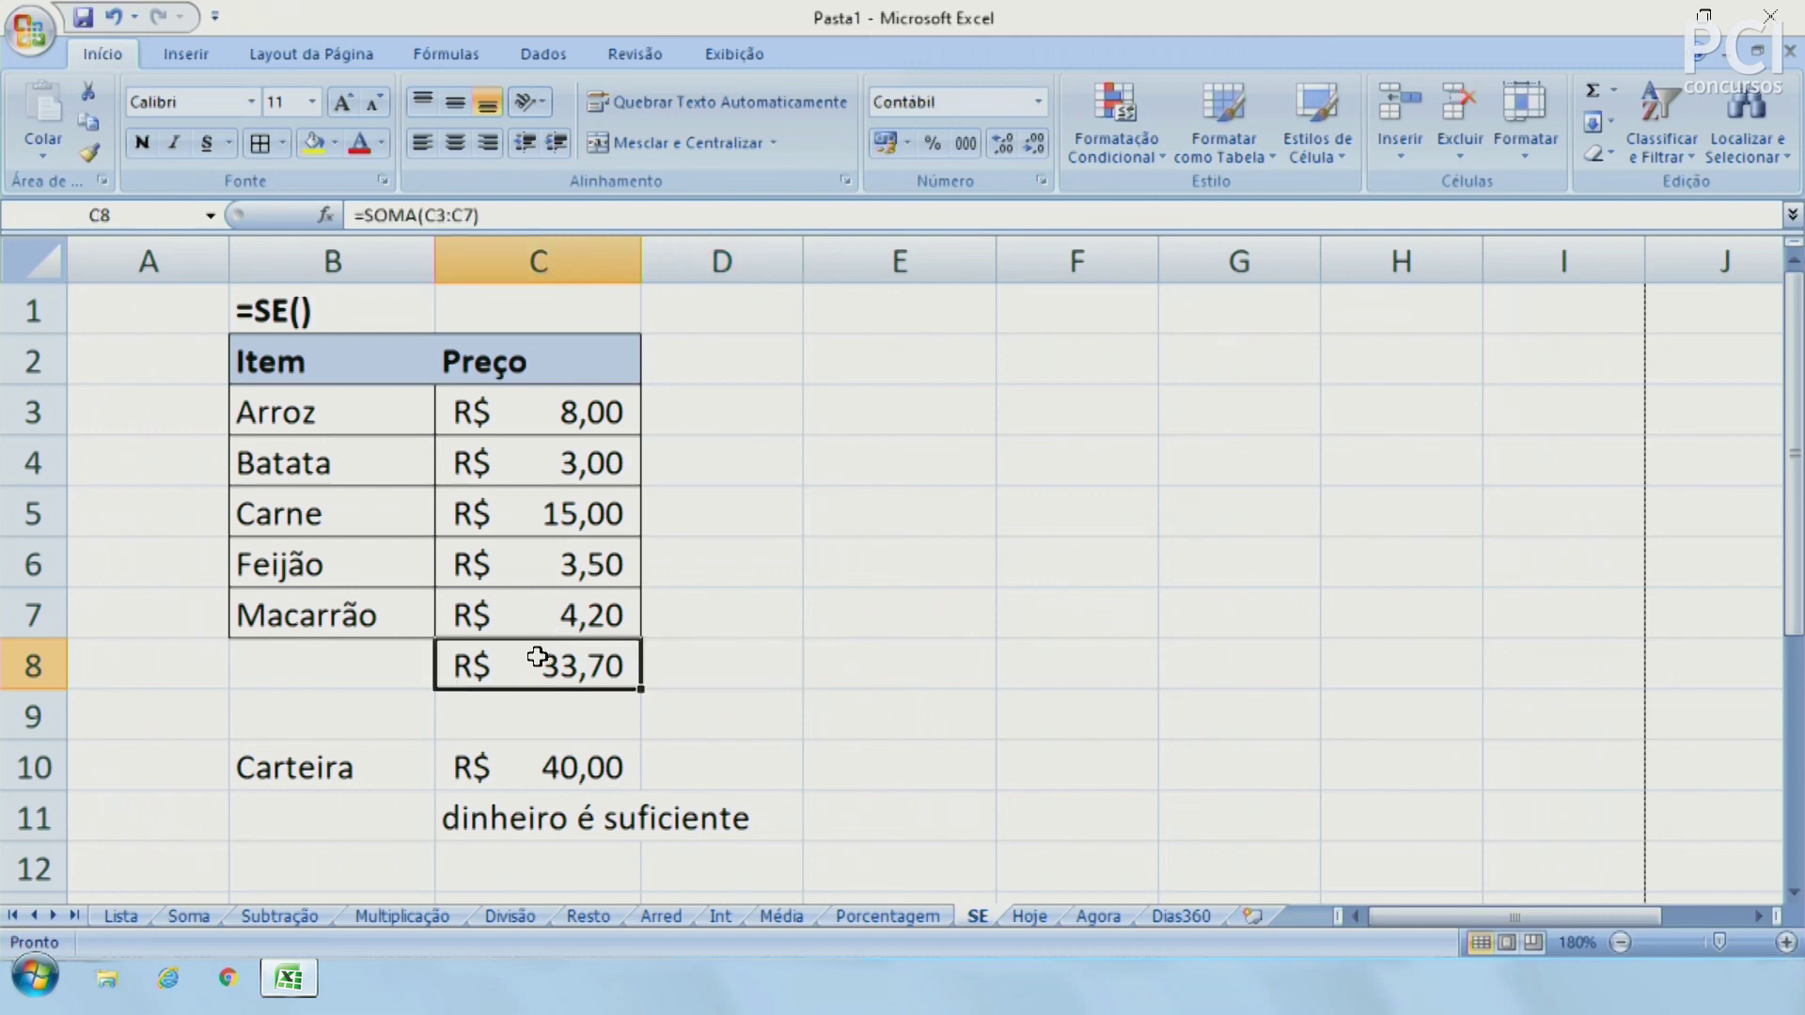
{"action": "left_click", "coordinate": [550, 827]}
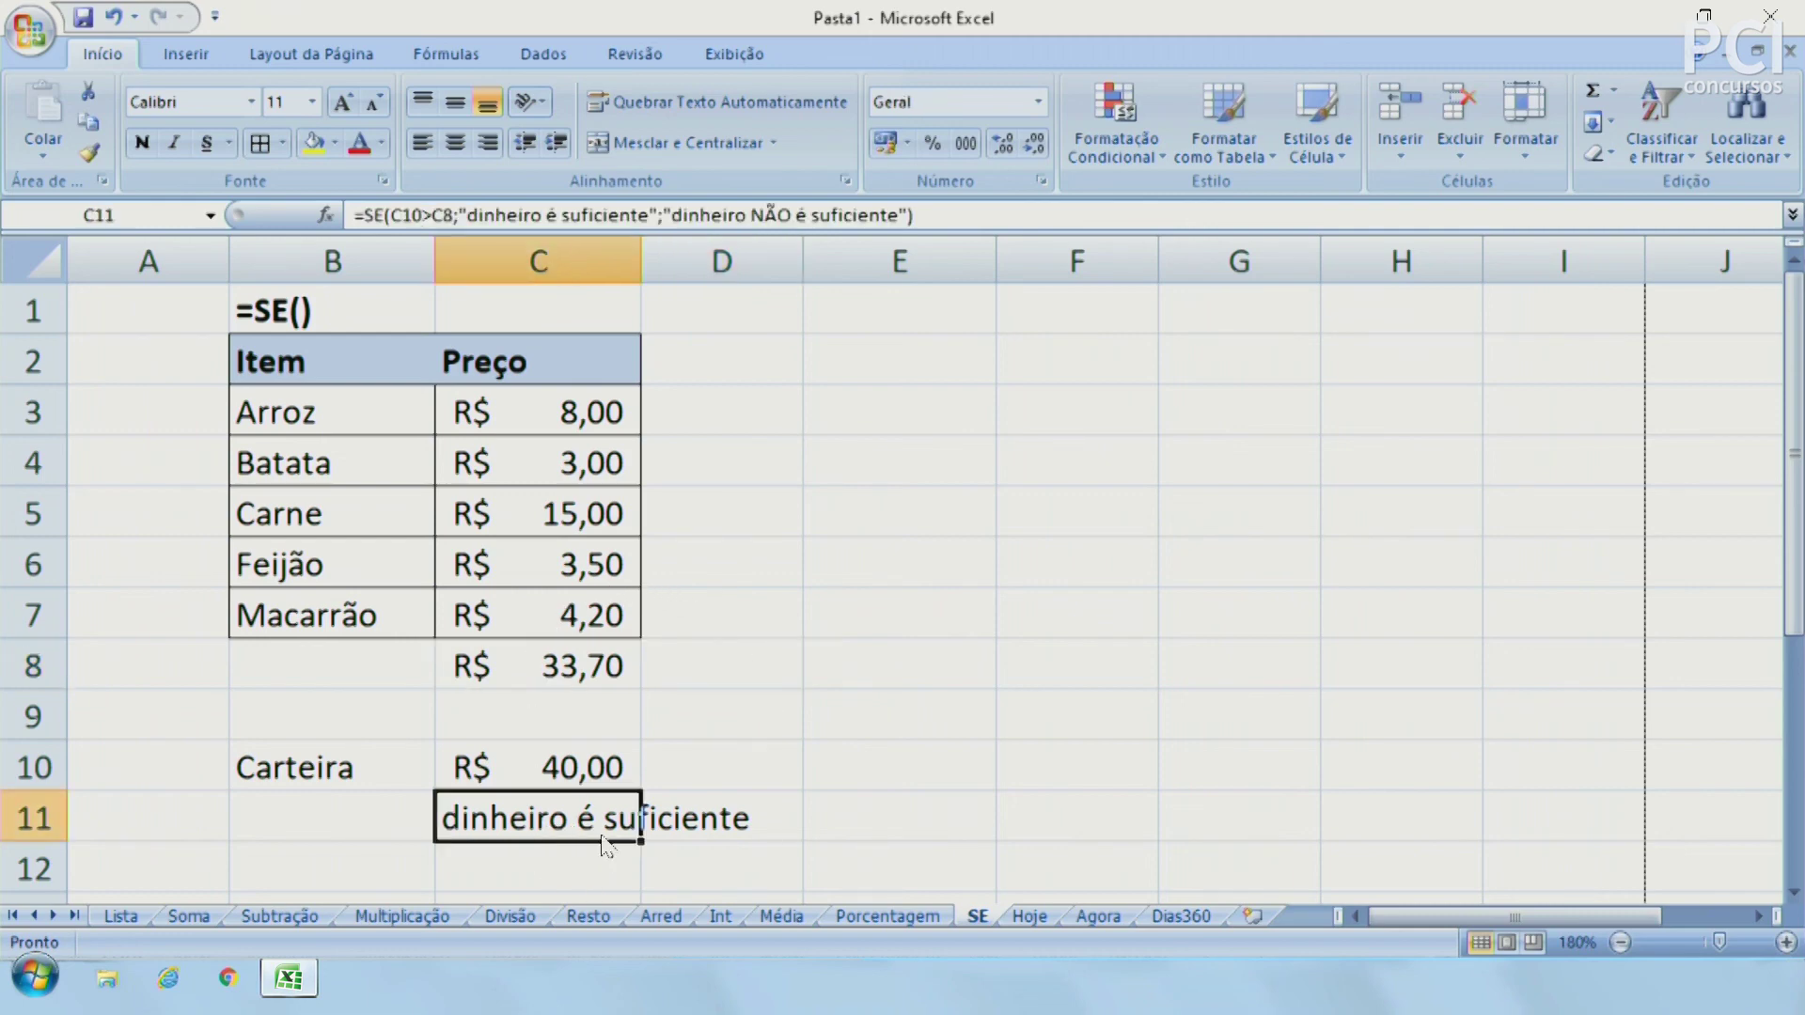
{"action": "left_click", "coordinate": [698, 771]}
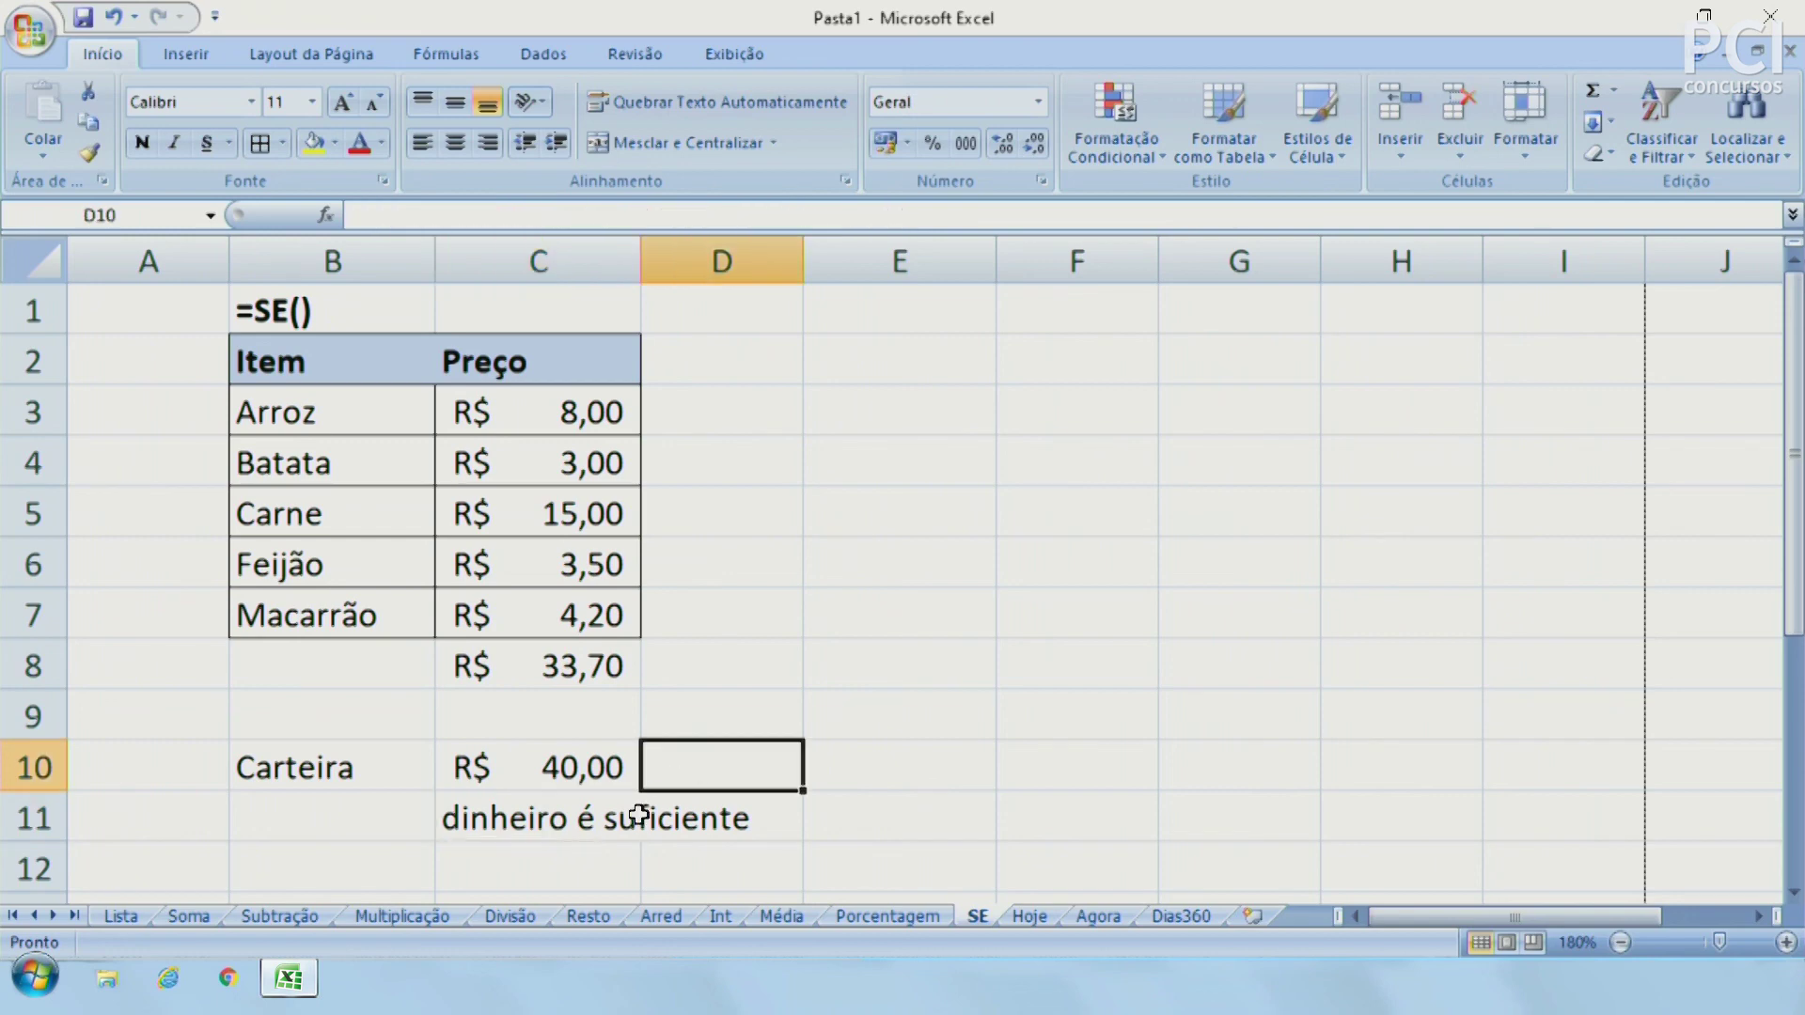
Set the Batata price in C4 to 10 and check the total in C8 and the SE result in C11
{"action": "left_click", "coordinate": [533, 464]}
{"action": "type", "text": "10"}
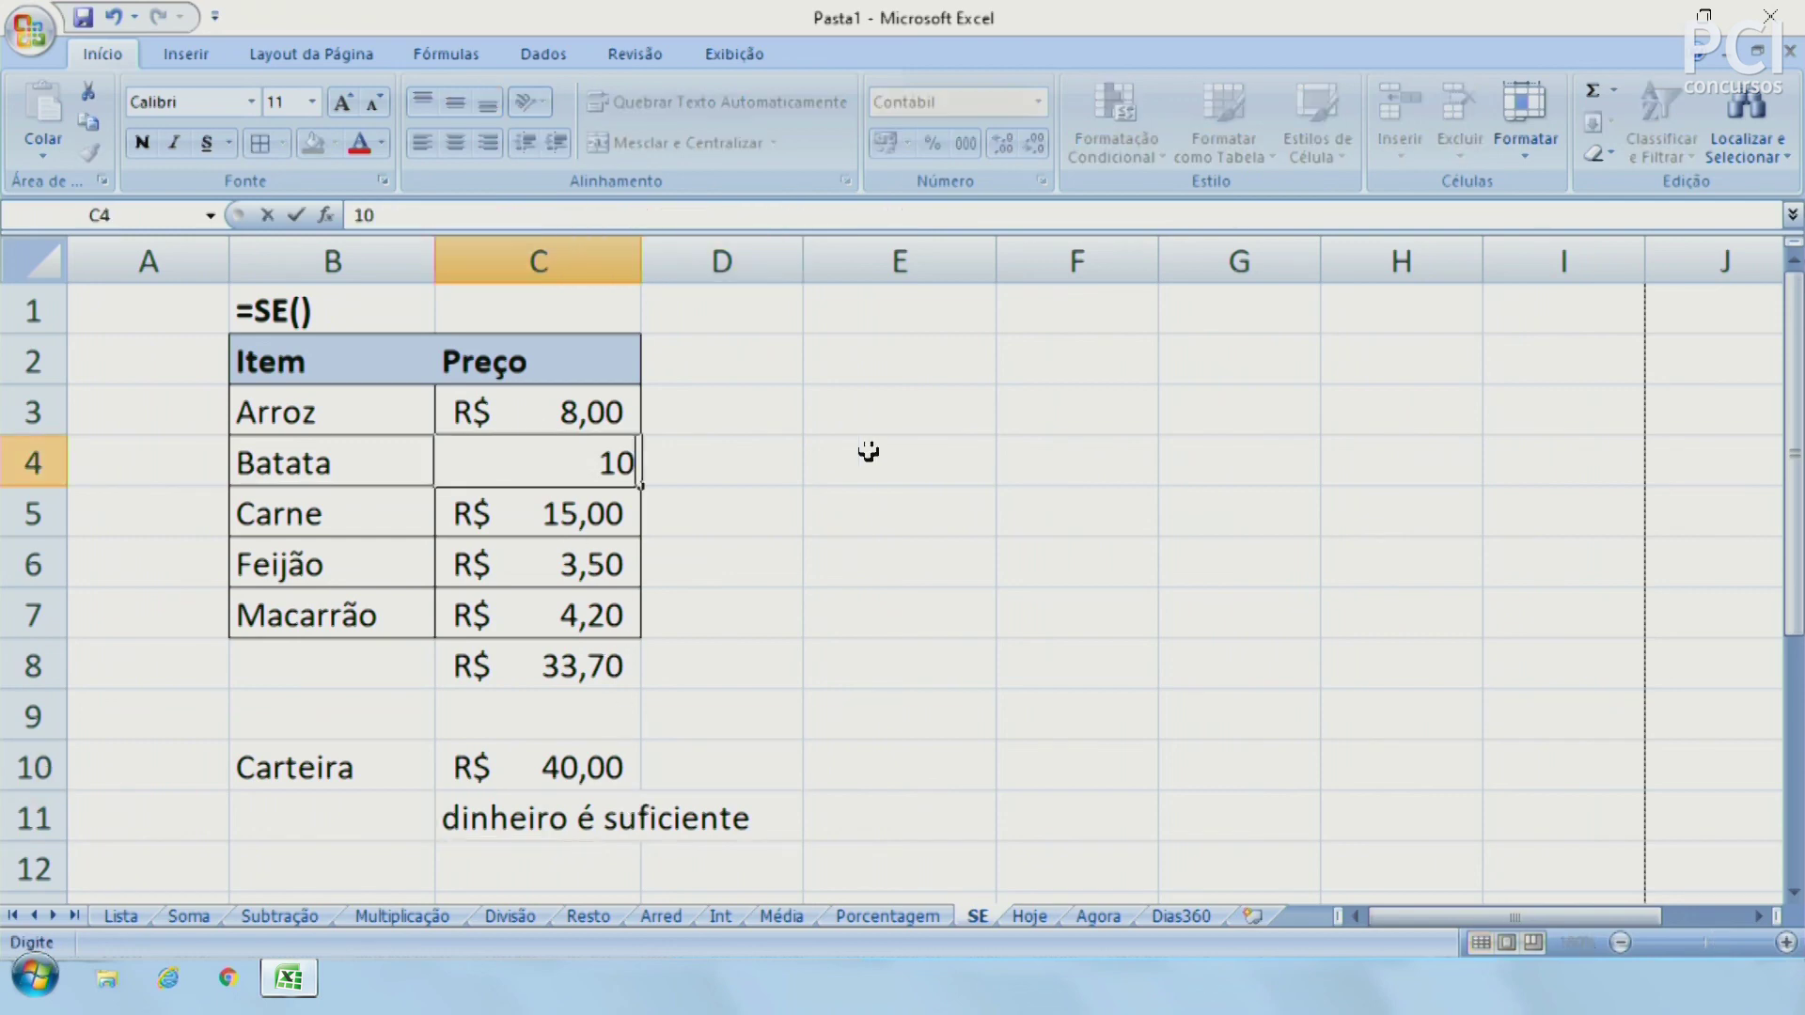
{"action": "key", "text": "Return"}
{"action": "left_click", "coordinate": [590, 673]}
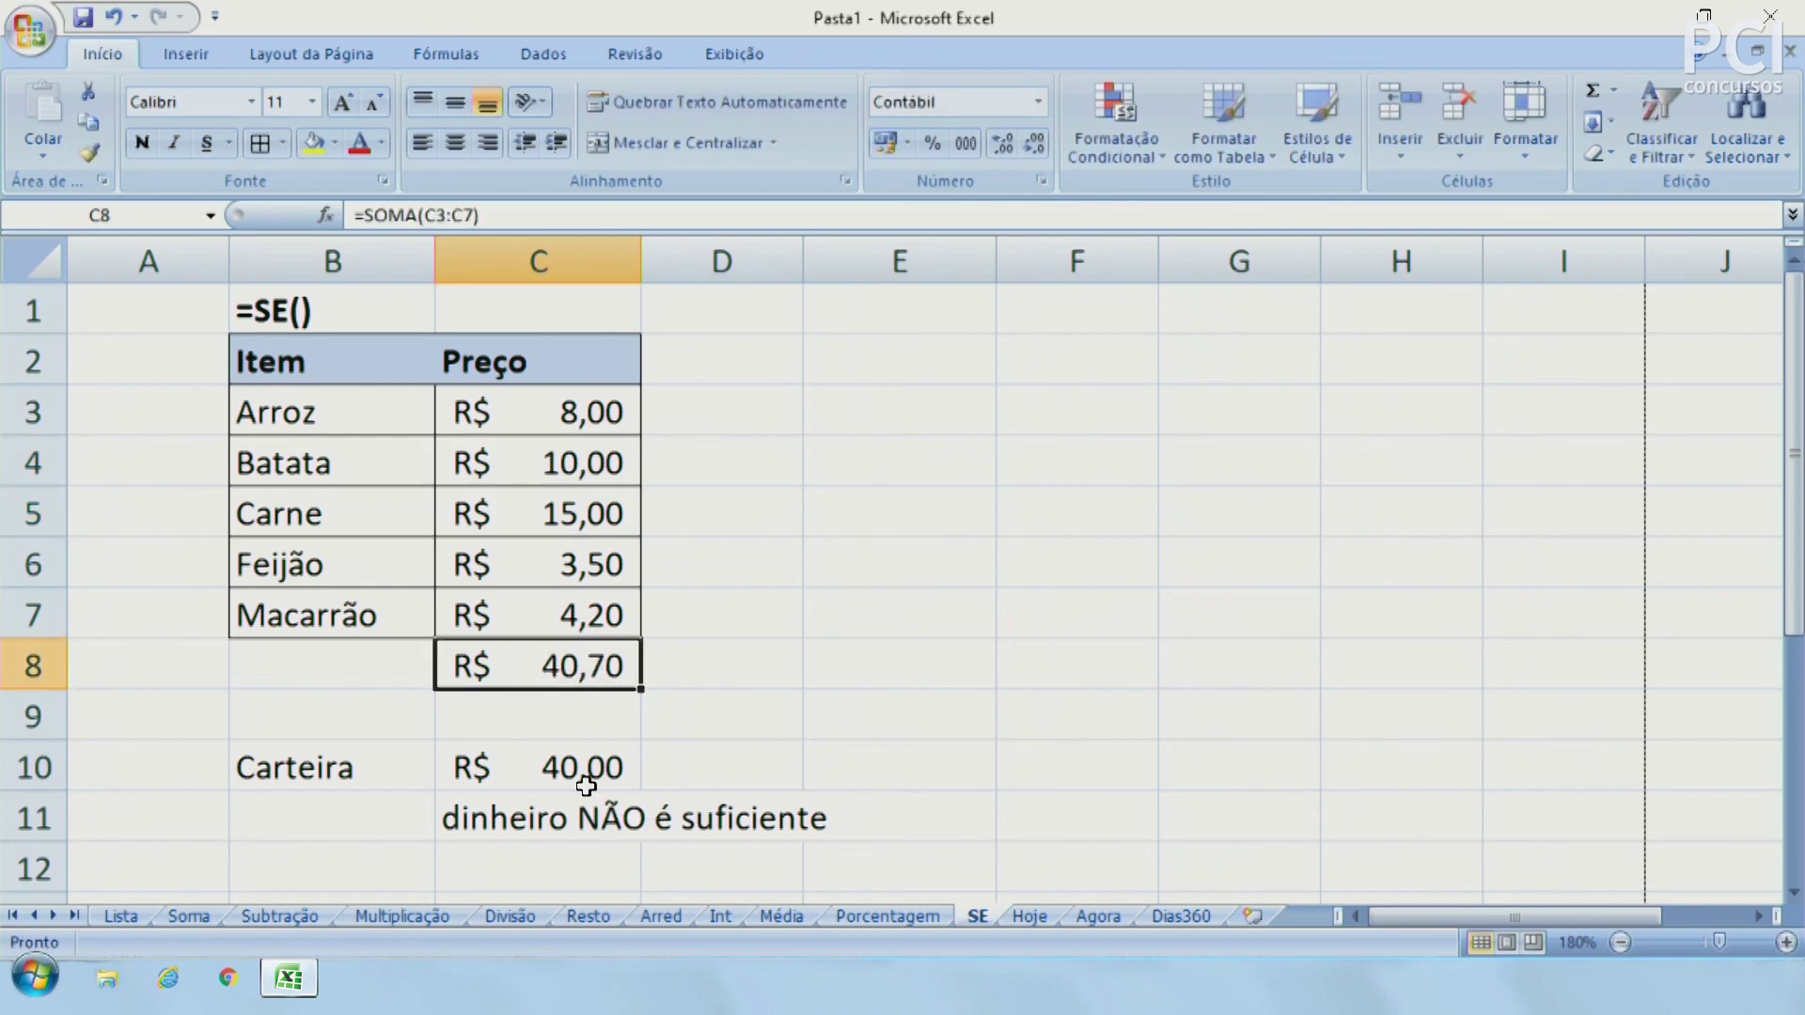
{"action": "left_click", "coordinate": [518, 814]}
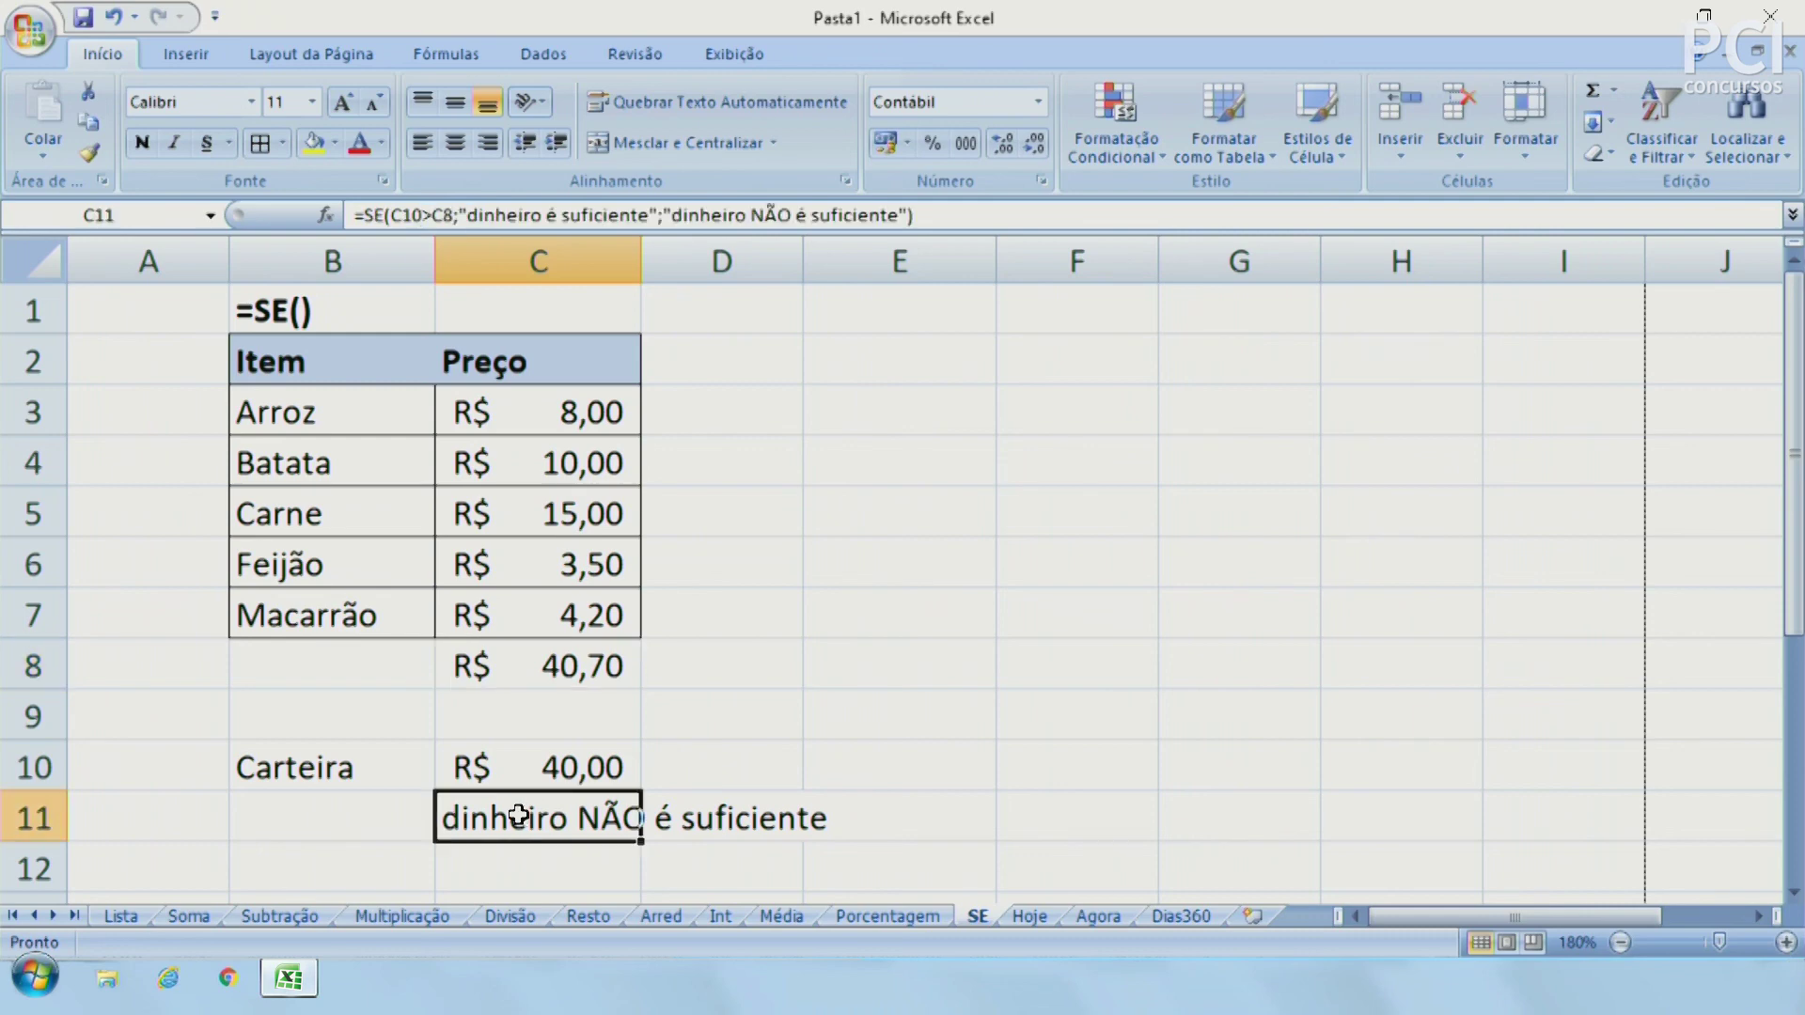
{"action": "left_click", "coordinate": [907, 758]}
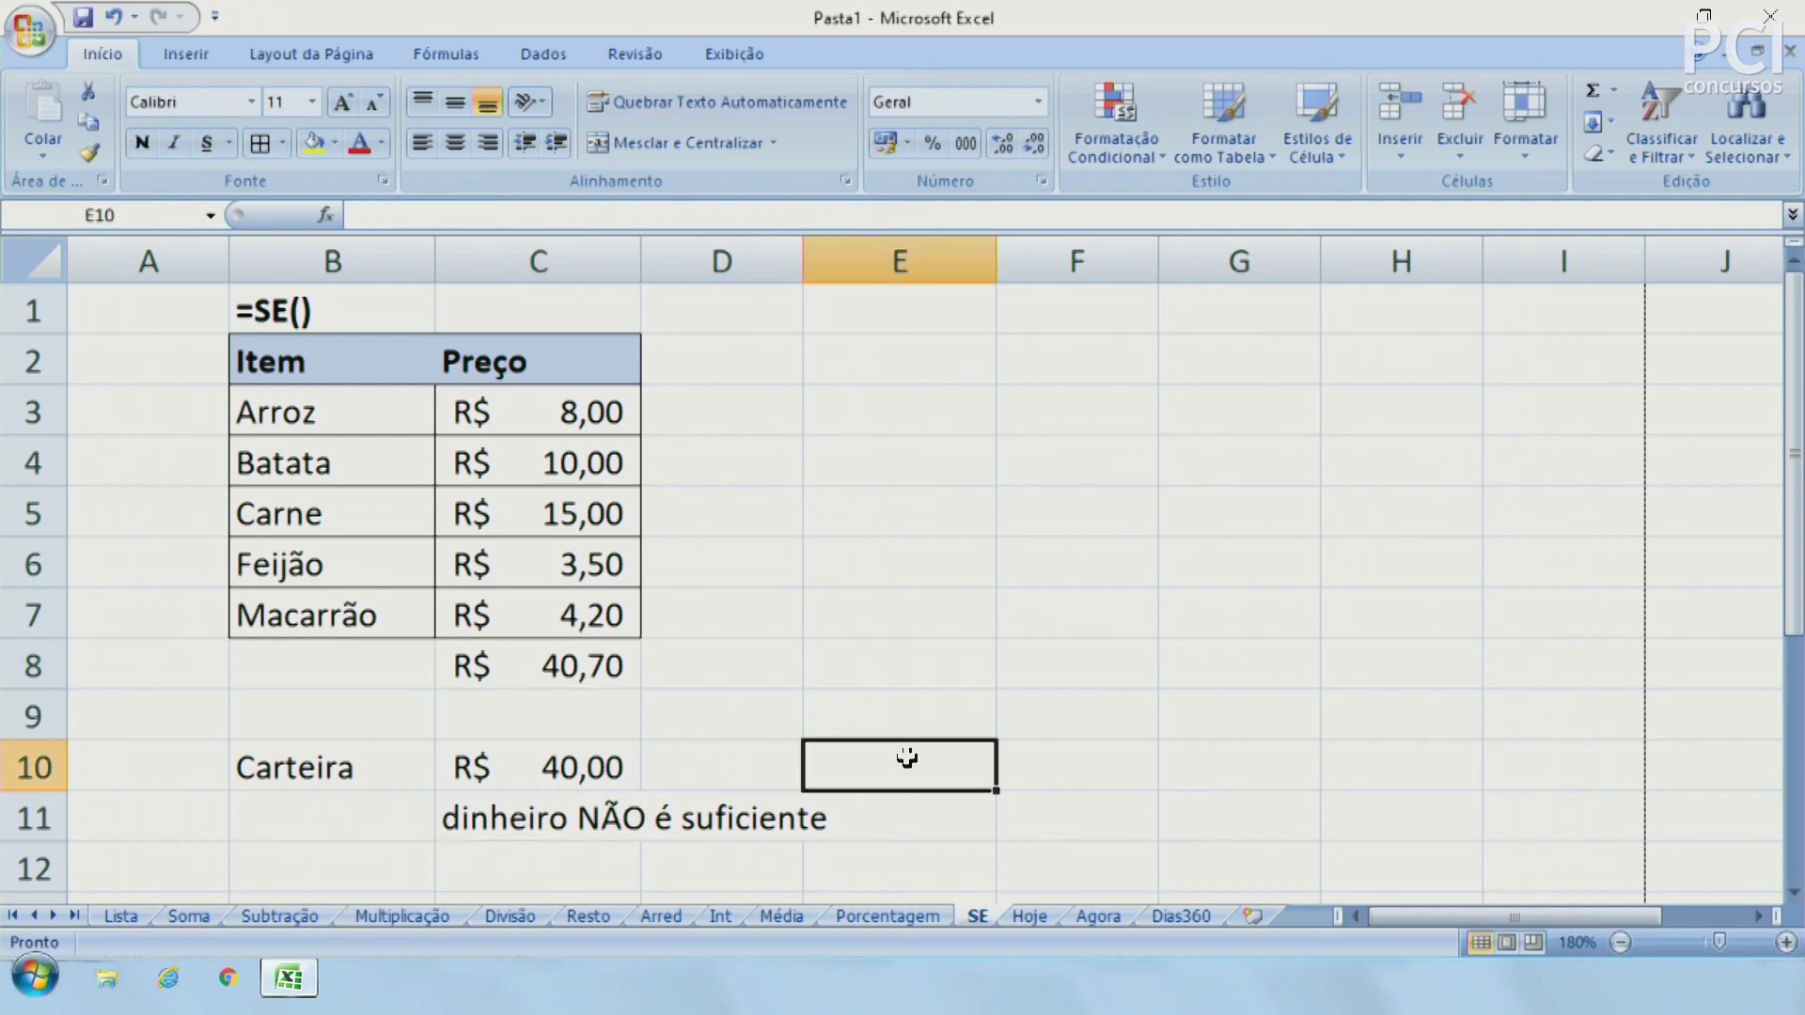
Examine the logical test of the SE formula in C11 against the total in C8 and the wallet amount in C10
{"action": "left_click", "coordinate": [578, 812]}
{"action": "left_click", "coordinate": [412, 214]}
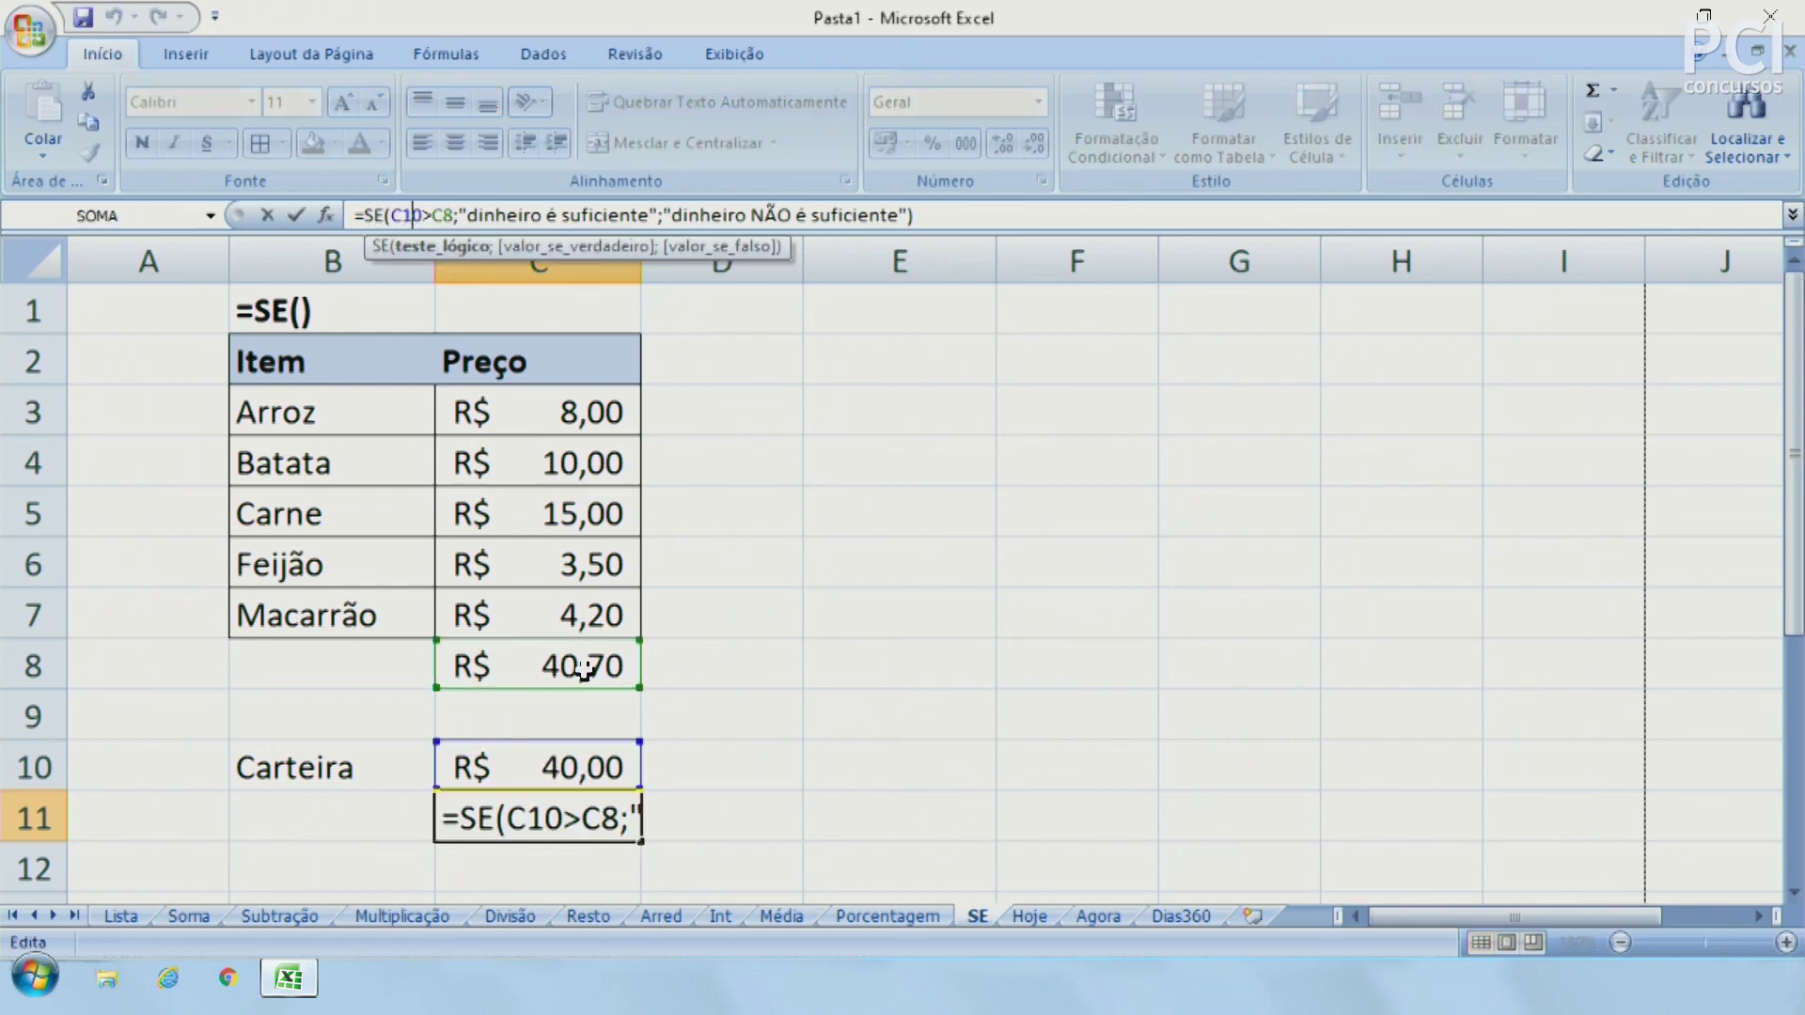
{"action": "key", "text": "Escape"}
{"action": "left_click", "coordinate": [649, 673]}
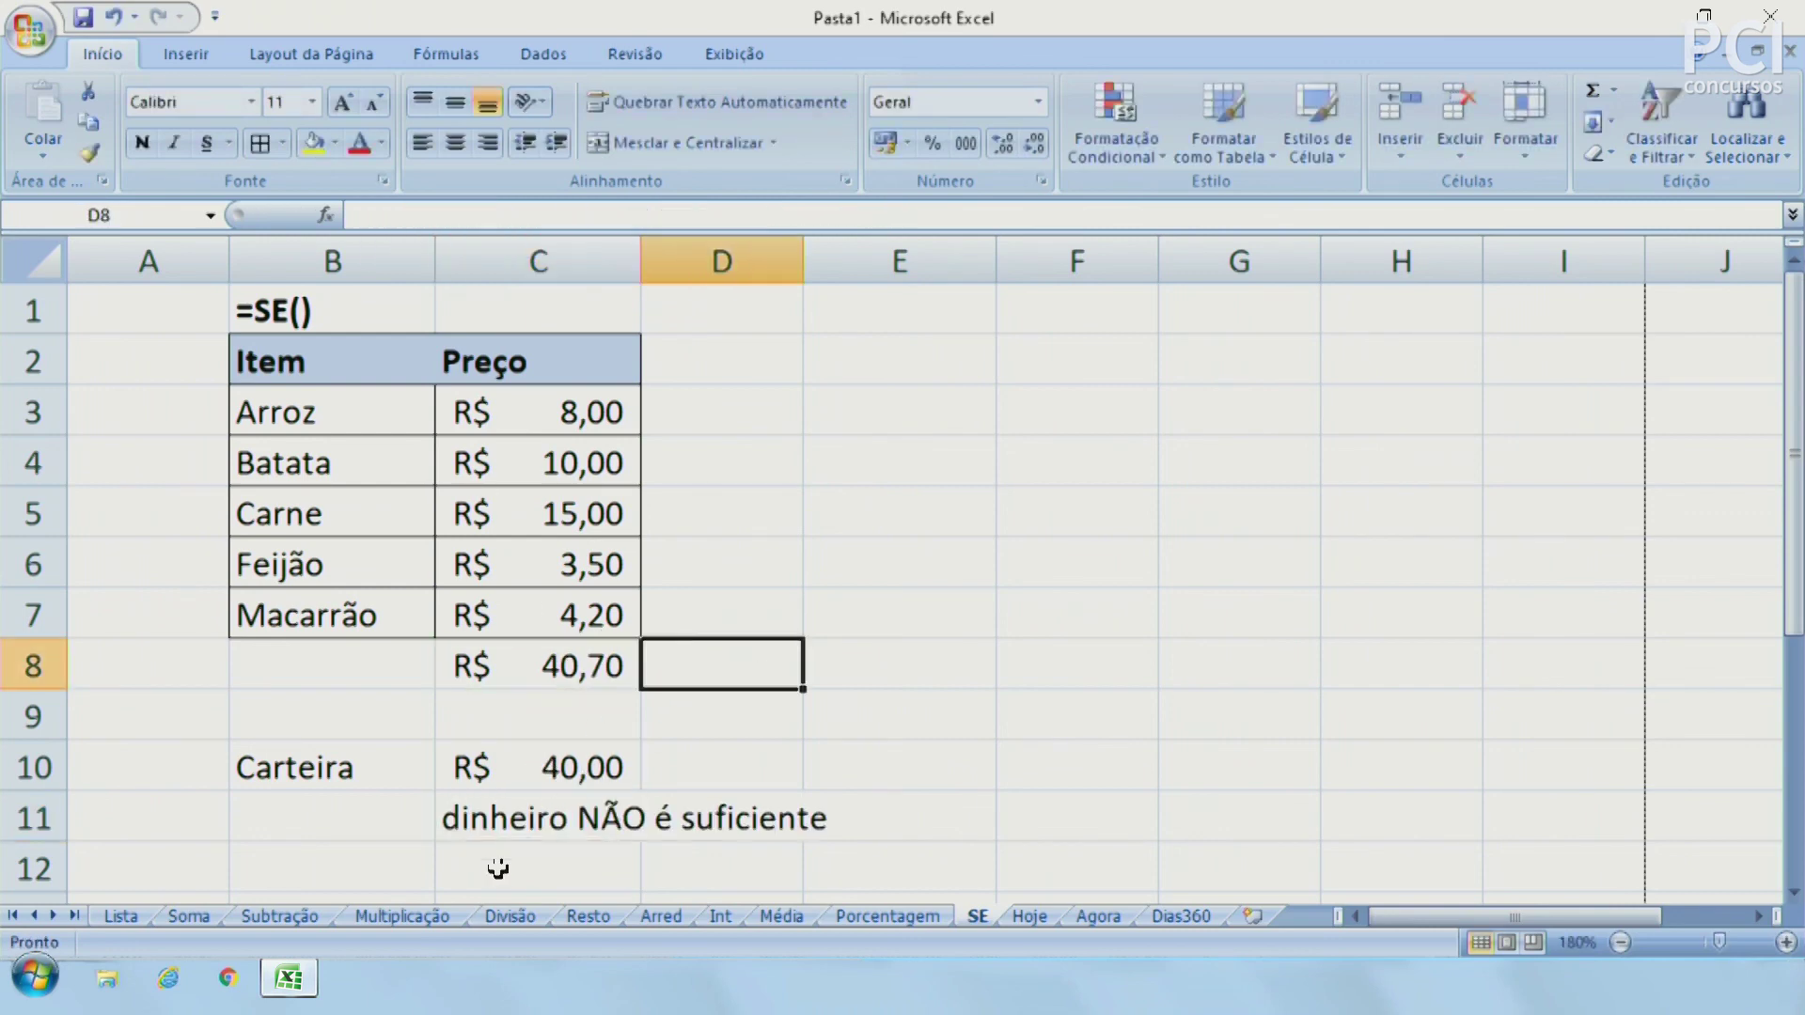
{"action": "left_click", "coordinate": [555, 820]}
{"action": "left_click", "coordinate": [725, 724]}
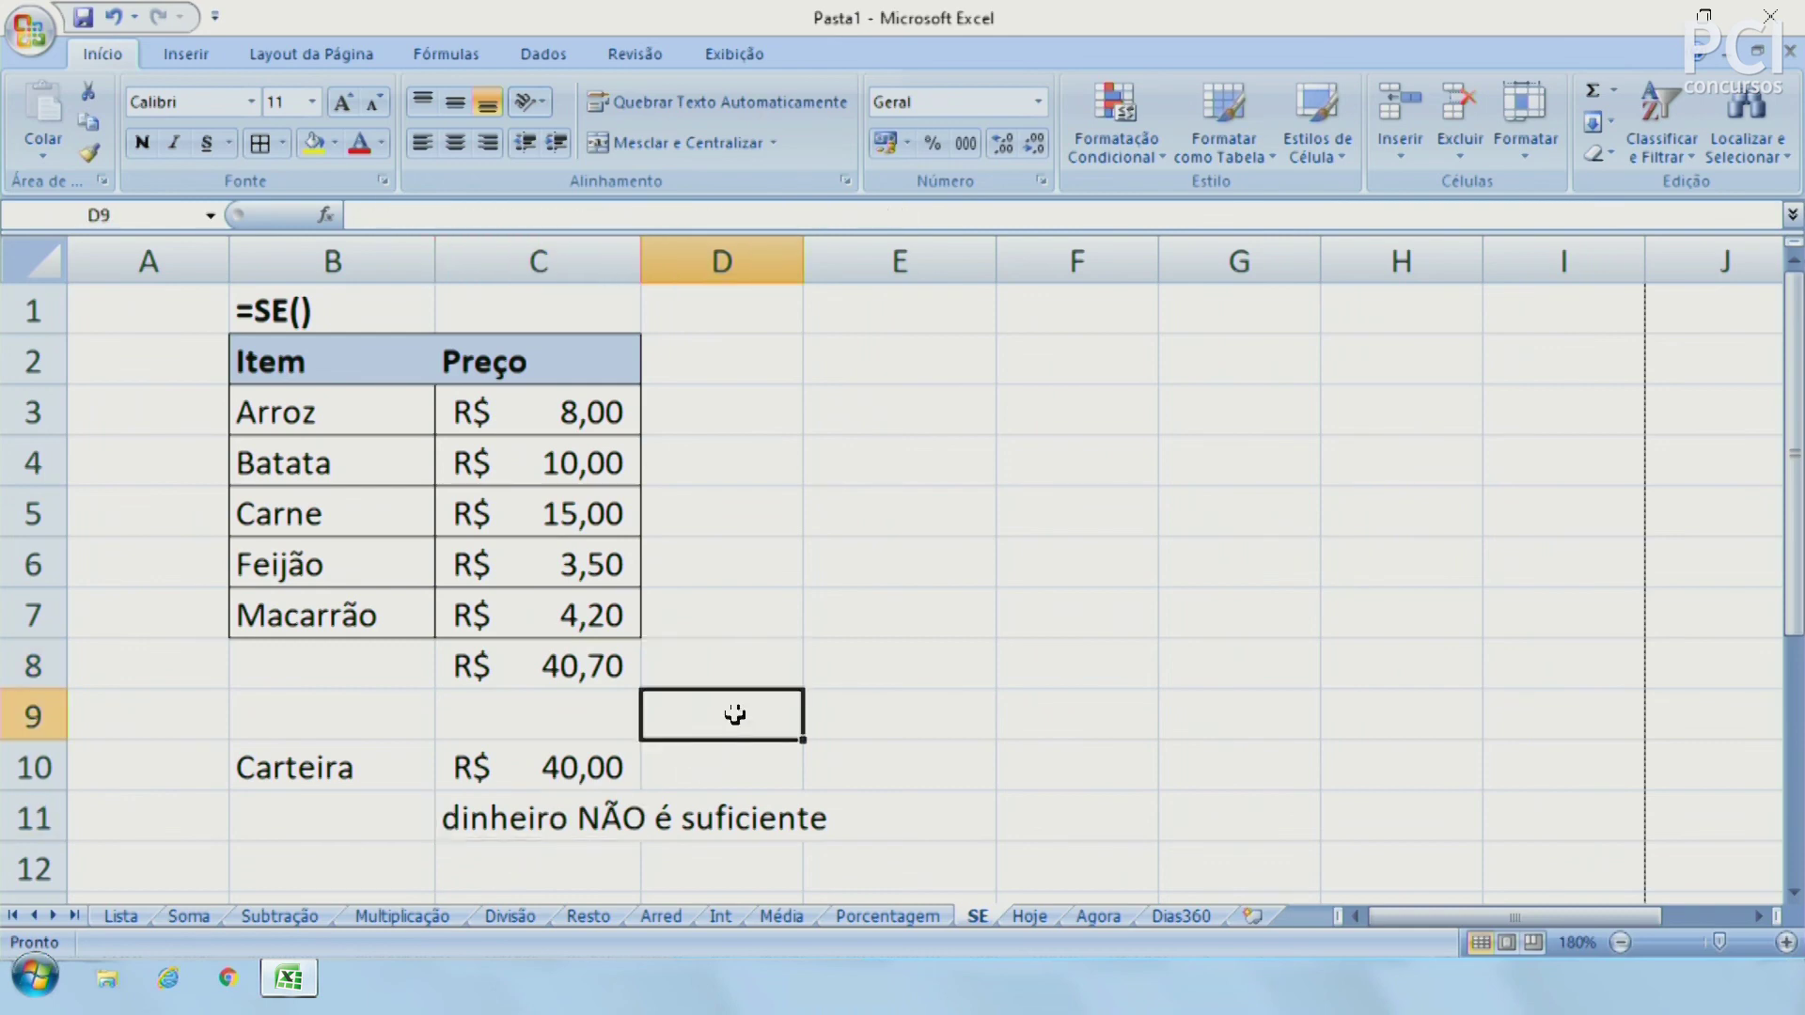
{"action": "left_click", "coordinate": [585, 821]}
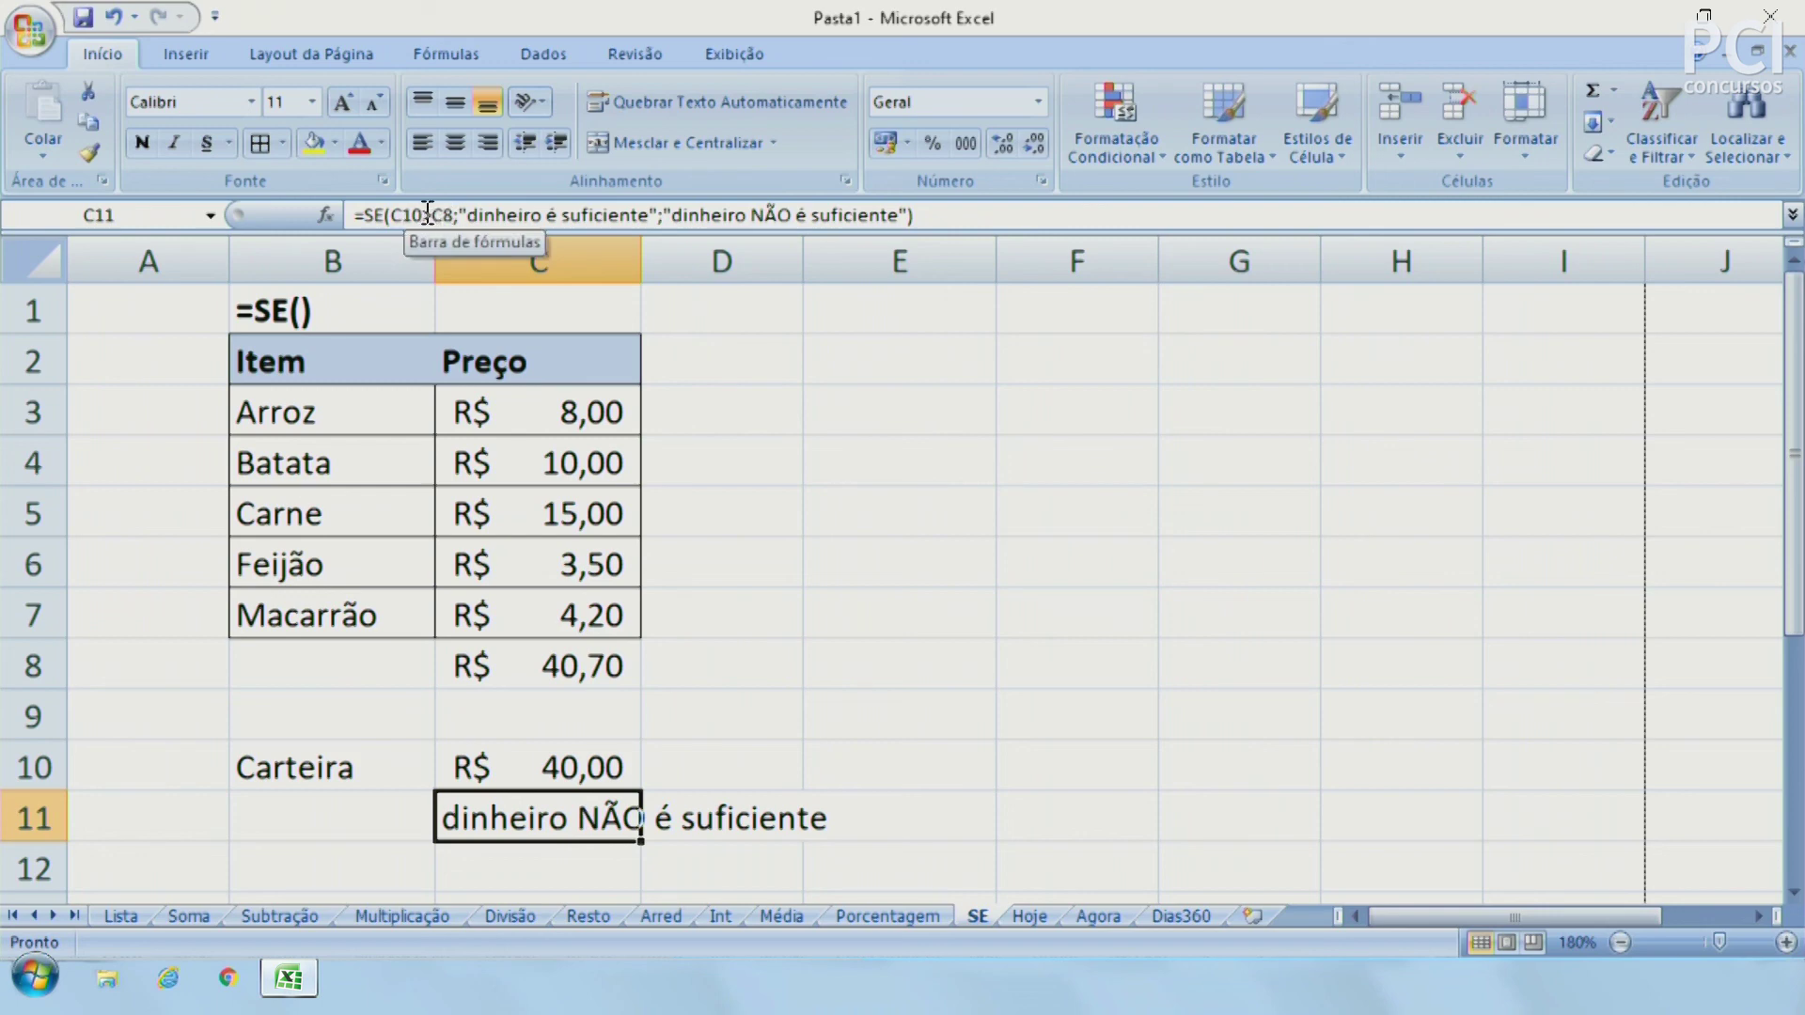
{"action": "left_click", "coordinate": [848, 501]}
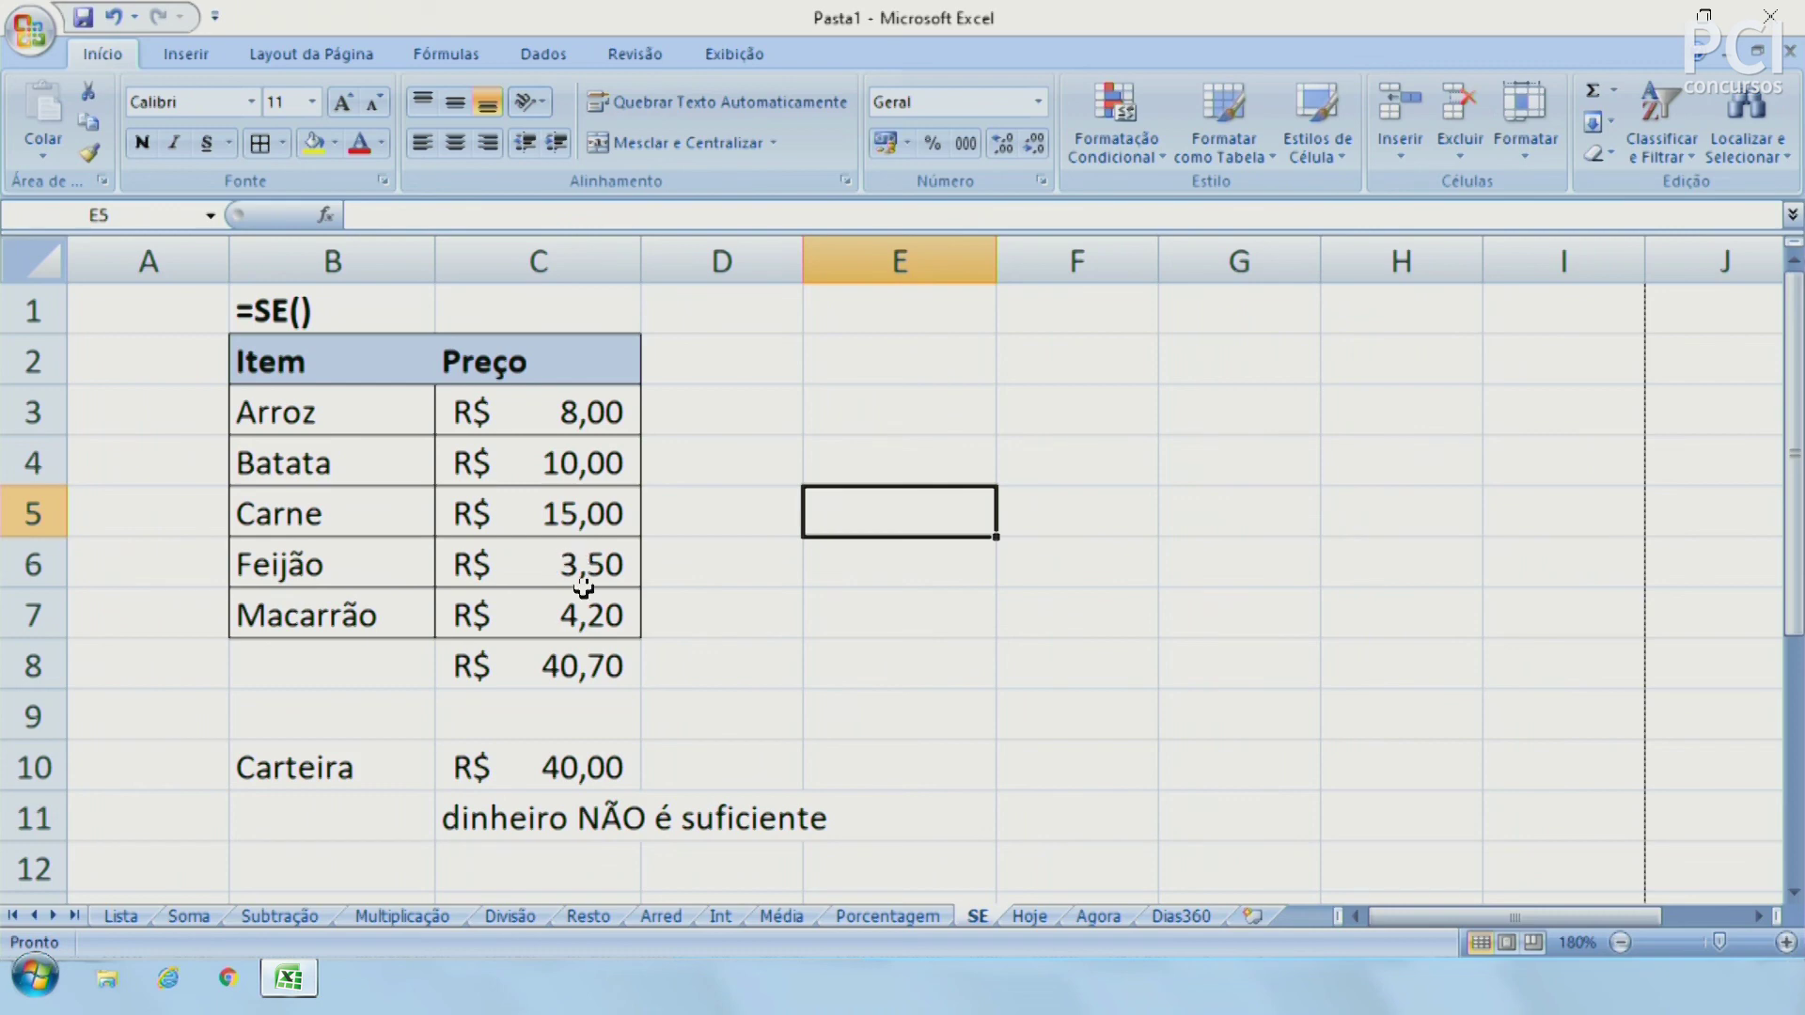
{"action": "left_click", "coordinate": [587, 658]}
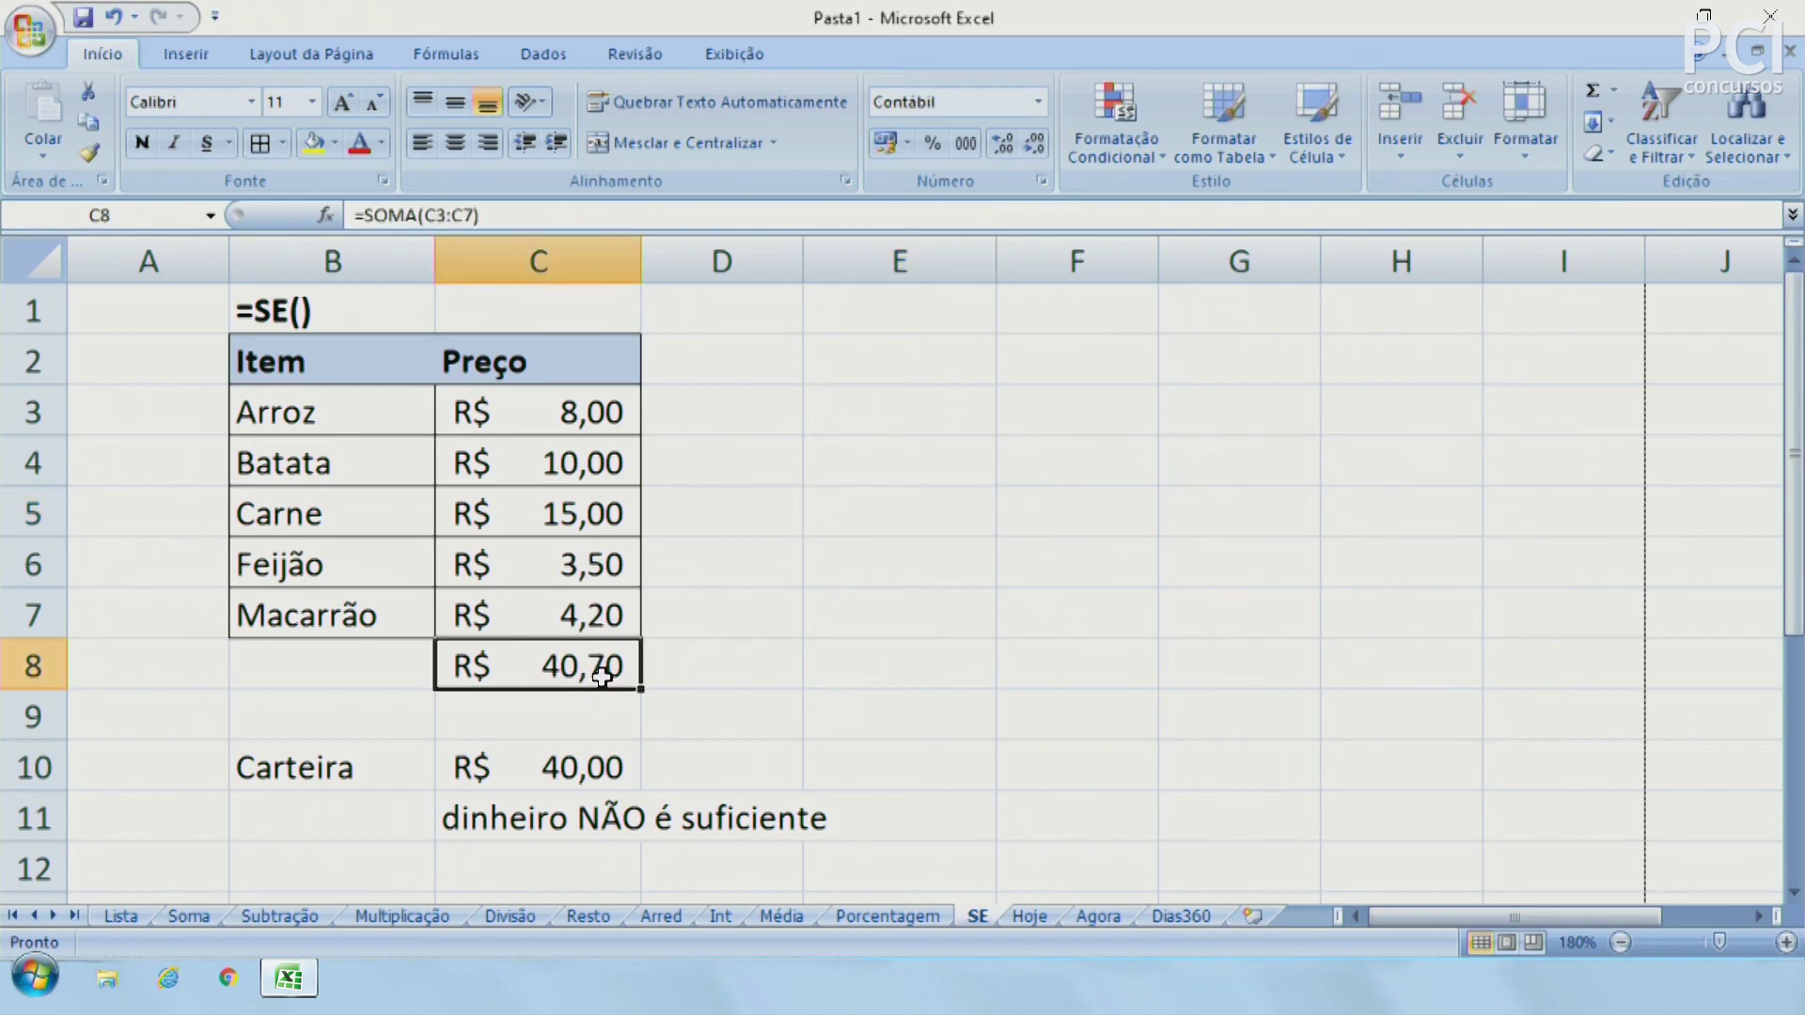
Set the Feijão price in C6 to 3 and the Macarrão price in C7 to 2, and check the total
{"action": "left_click", "coordinate": [607, 570]}
{"action": "type", "text": "3"}
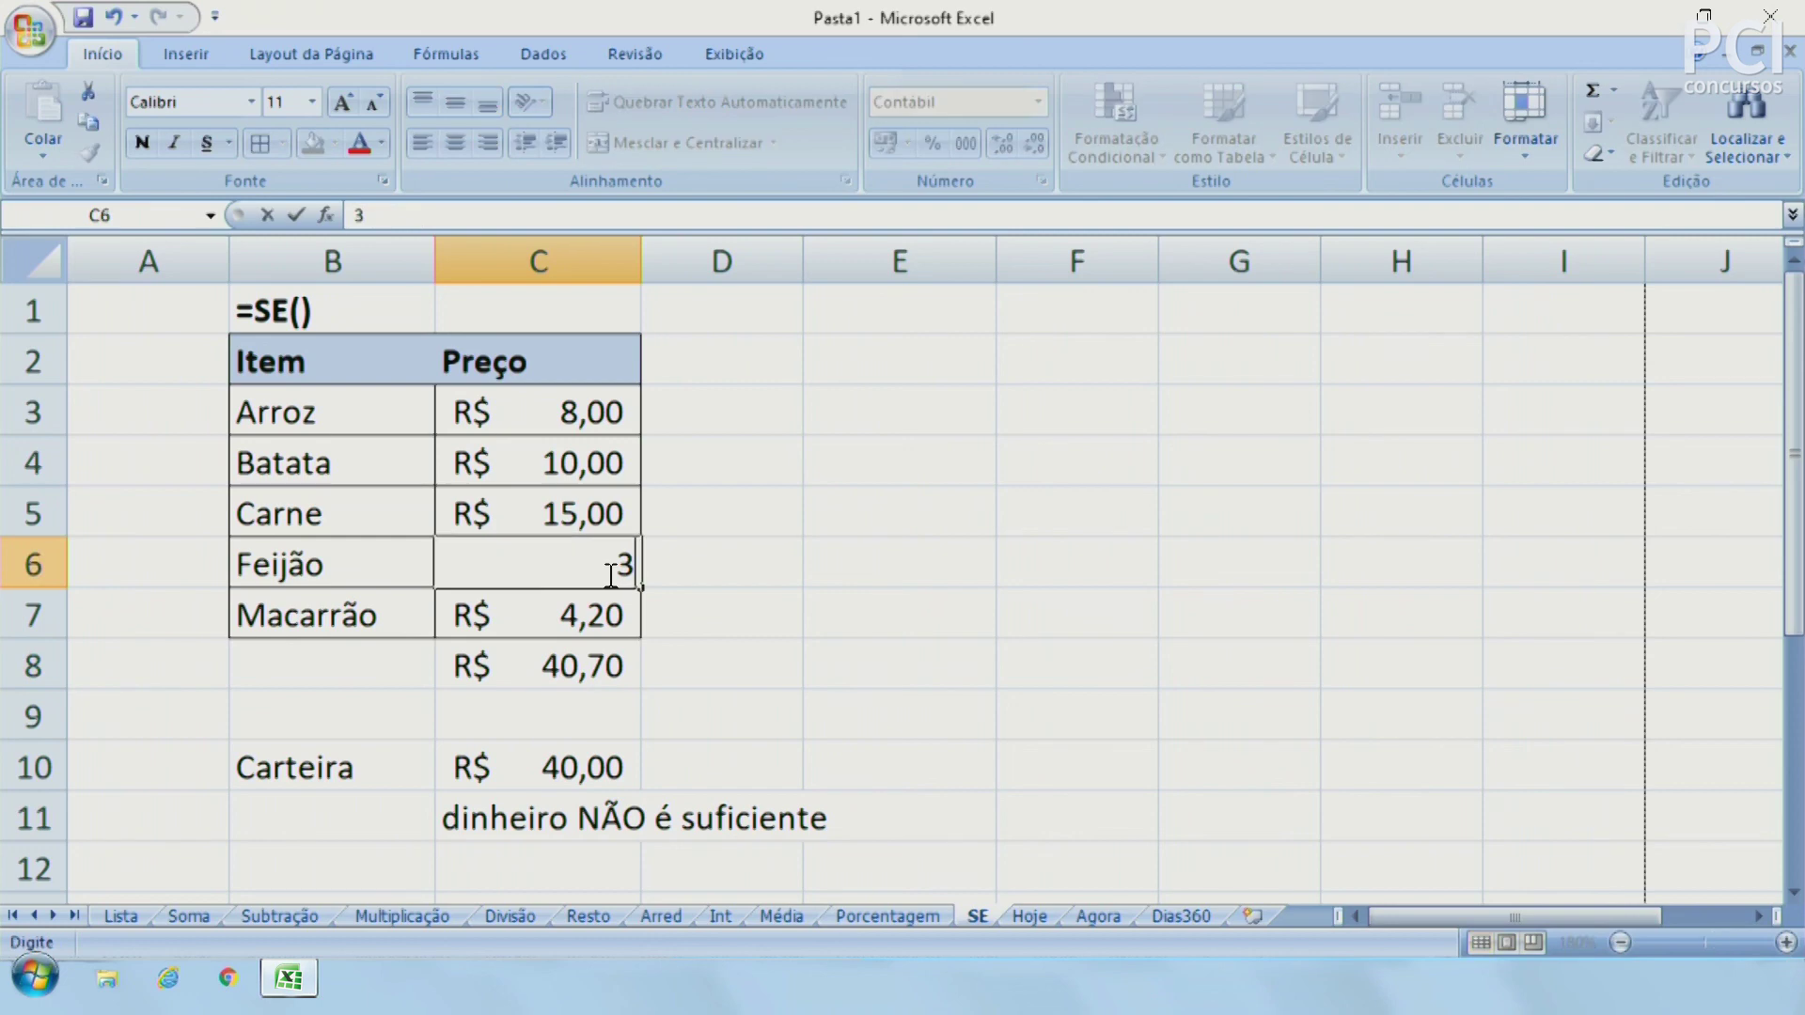
{"action": "key", "text": "Return"}
{"action": "type", "text": "2"}
{"action": "key", "text": "Return"}
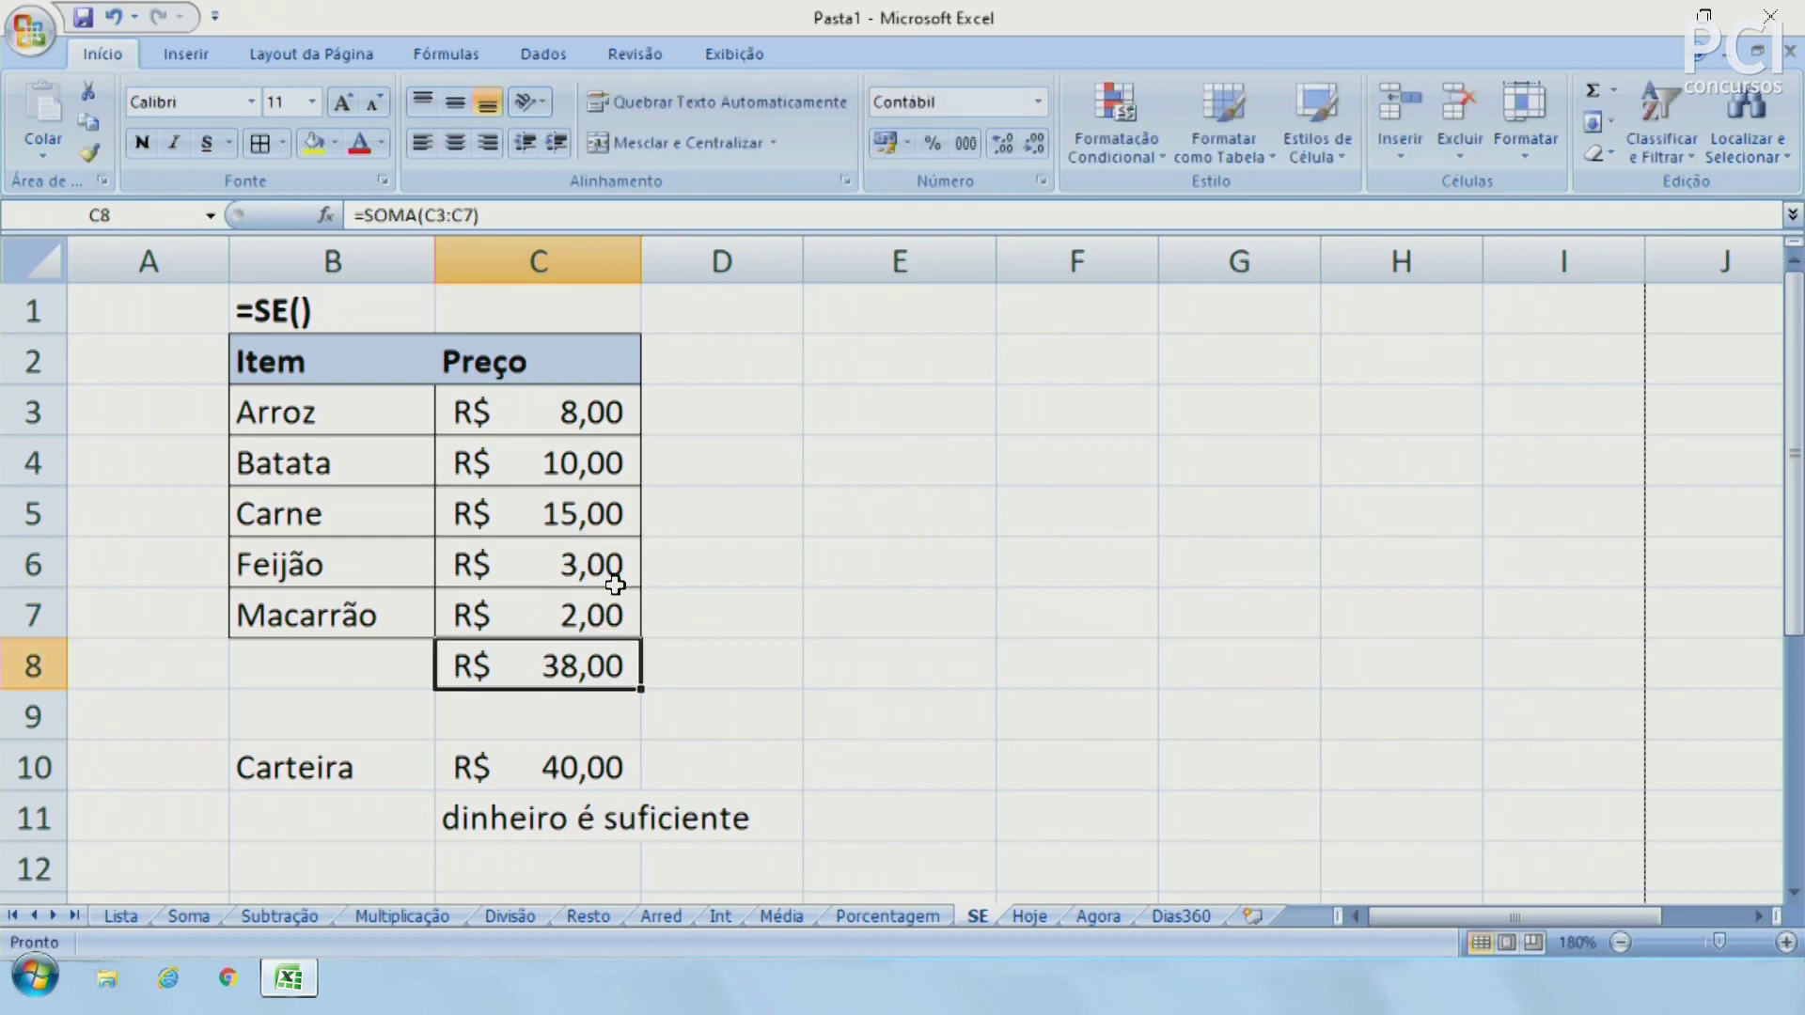
{"action": "left_click", "coordinate": [603, 616]}
{"action": "left_click", "coordinate": [593, 673]}
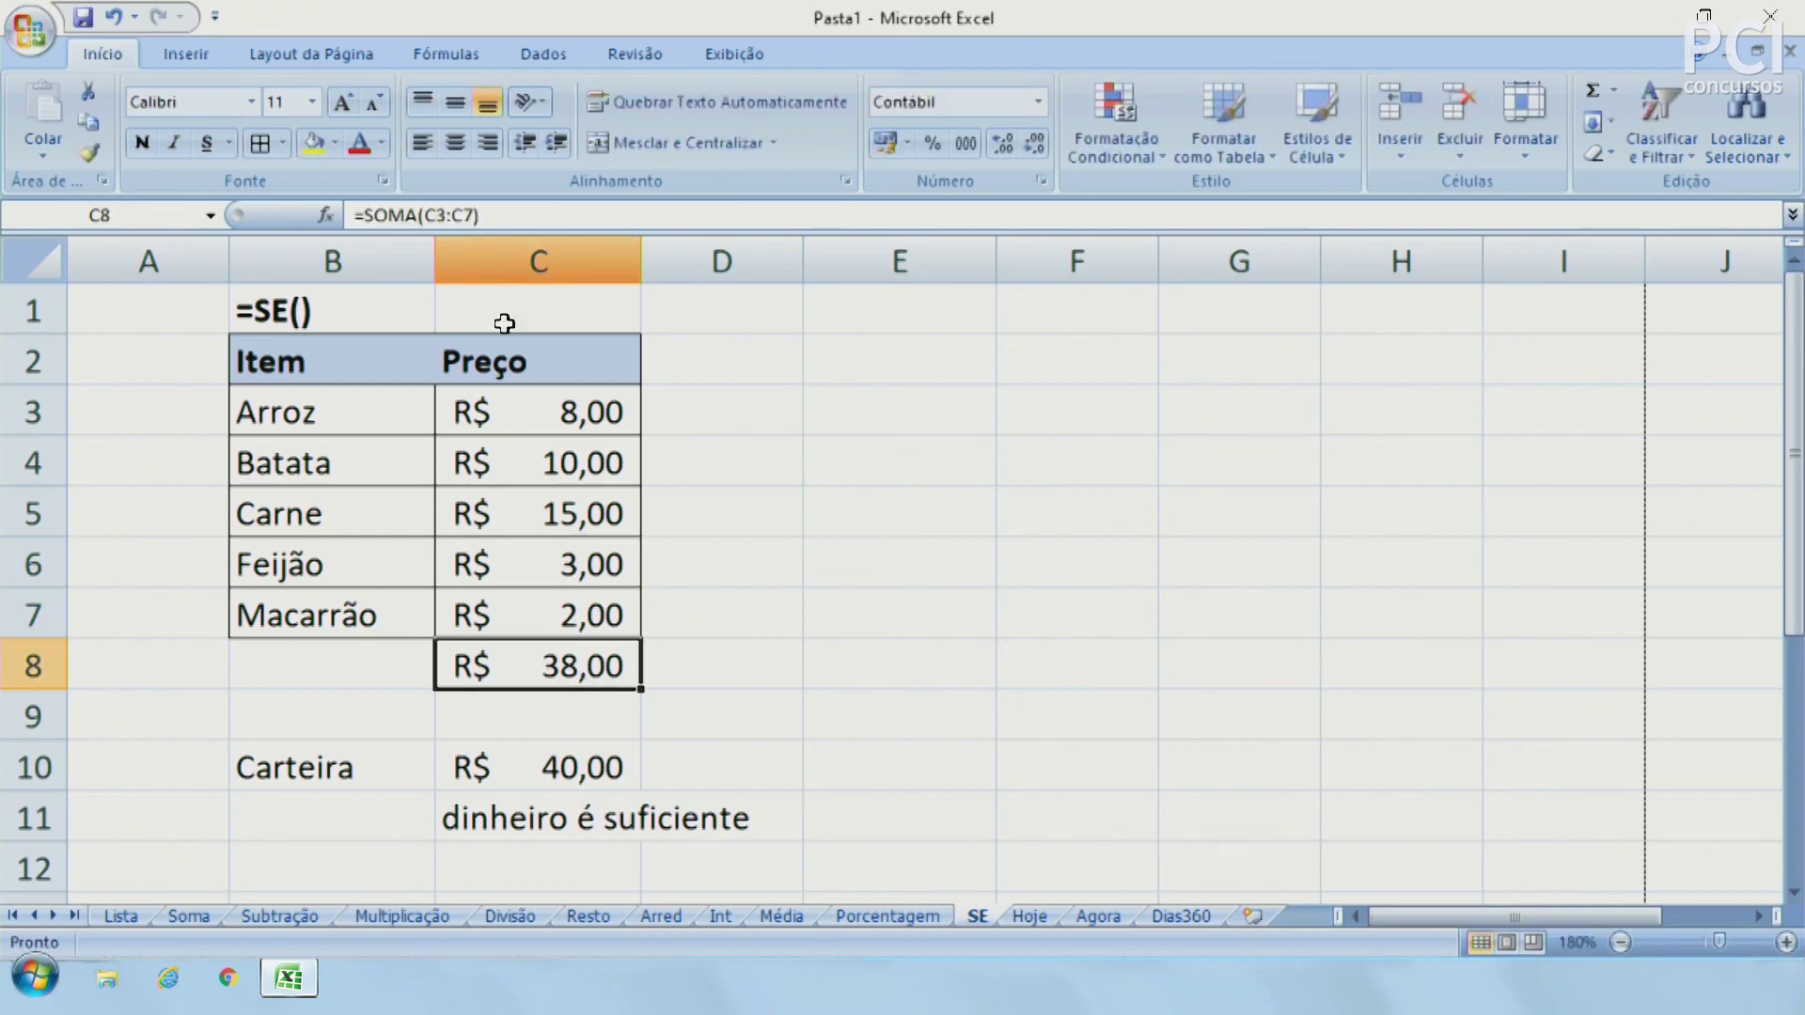
Set the Macarrão price in C7 to 4 and compare the total in C8 with the wallet amount in C10
{"action": "left_click", "coordinate": [575, 611]}
{"action": "type", "text": "4"}
{"action": "key", "text": "Return"}
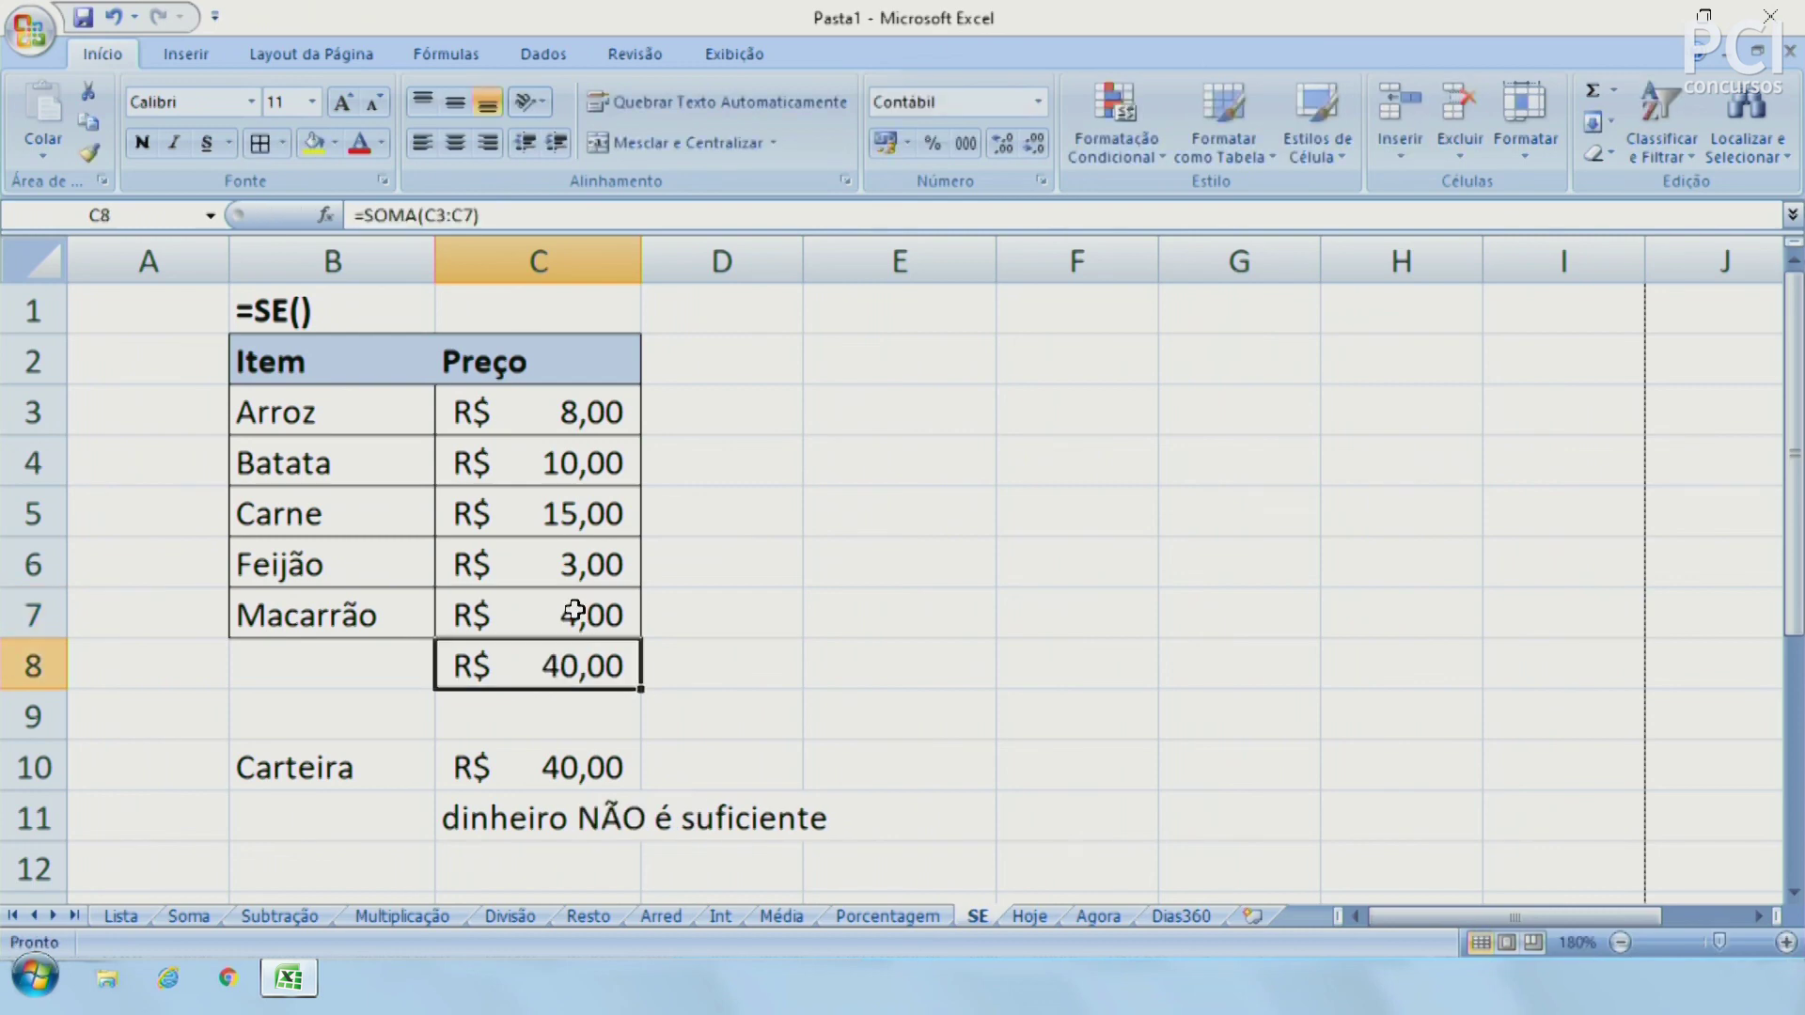
{"action": "left_click", "coordinate": [743, 707]}
{"action": "left_click", "coordinate": [544, 761]}
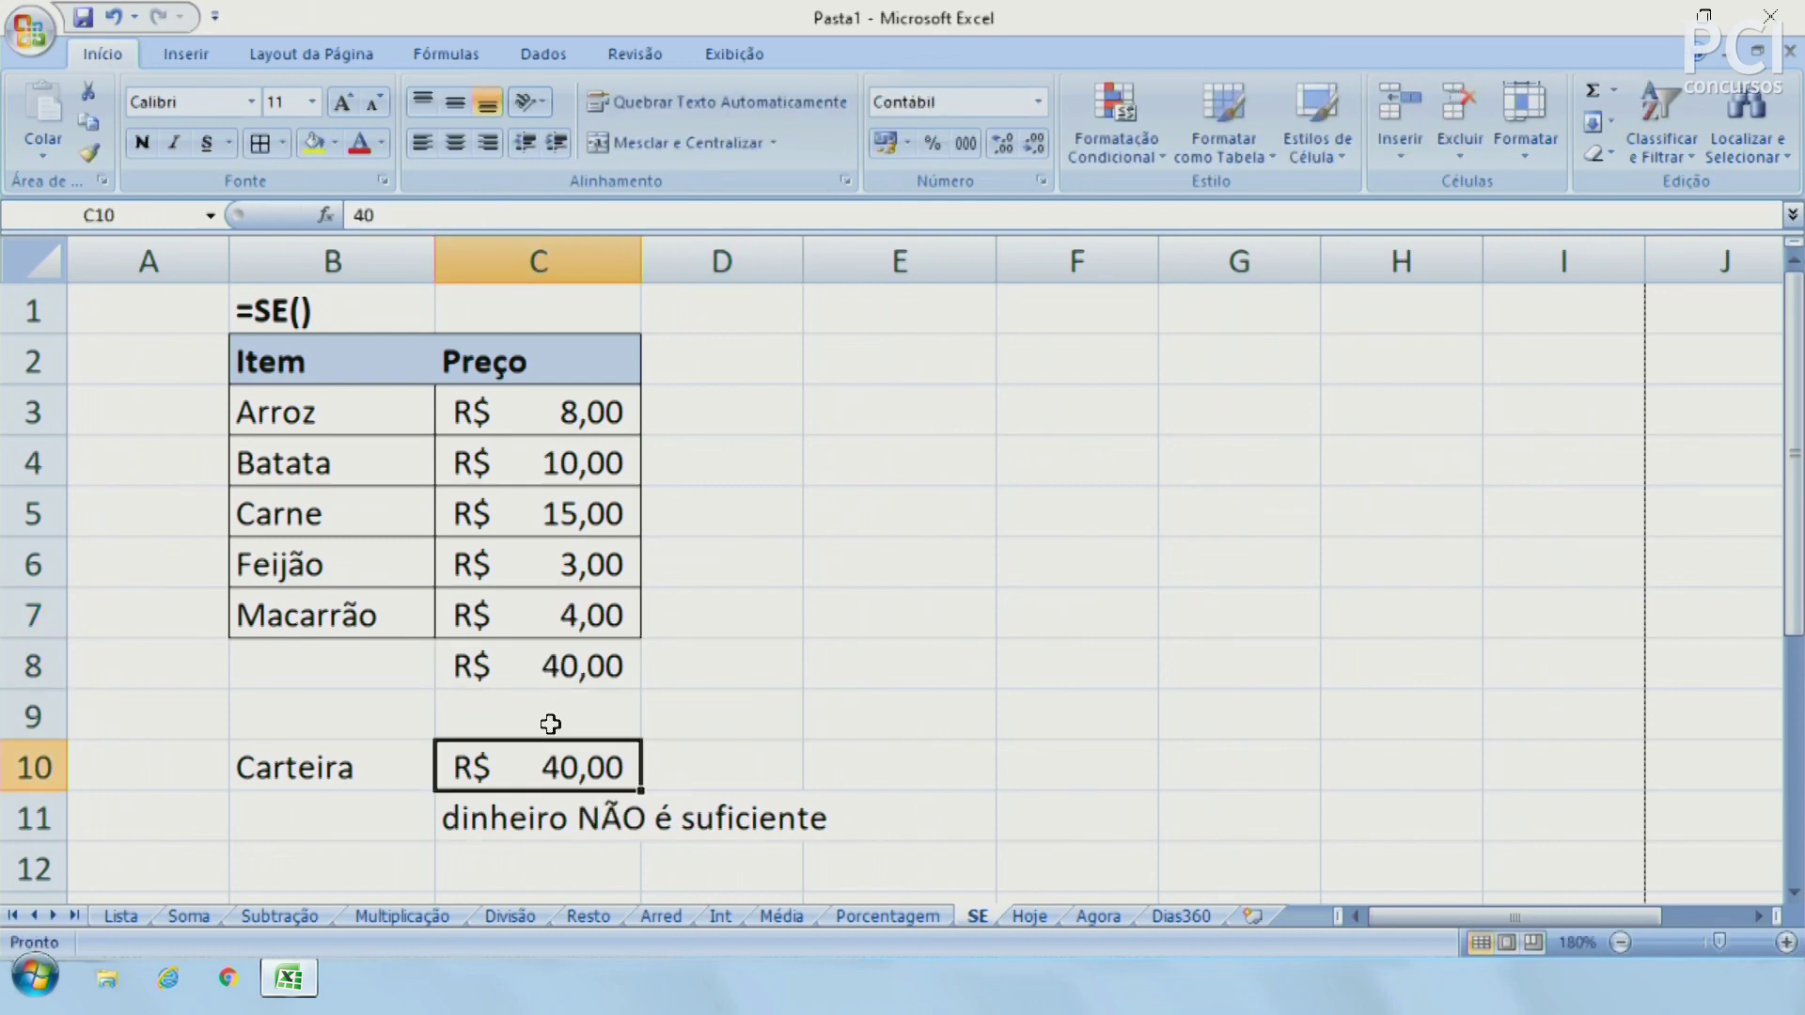
{"action": "left_click", "coordinate": [561, 649]}
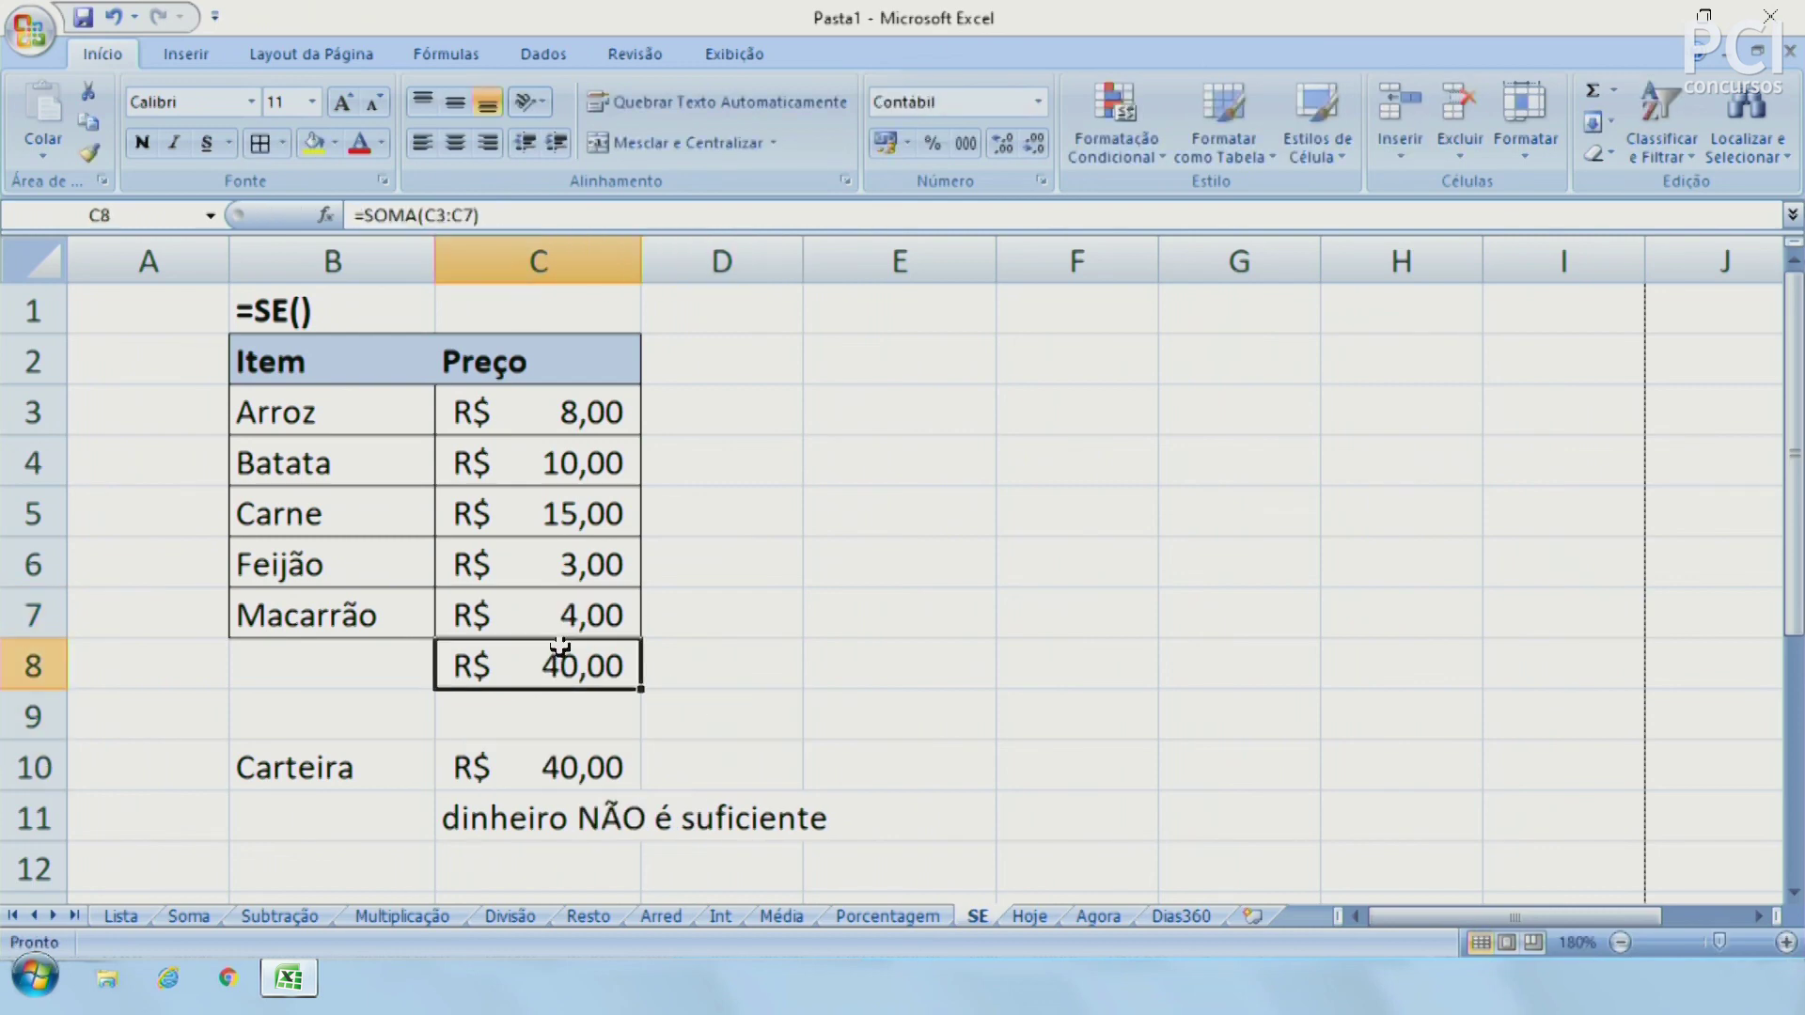
{"action": "left_click", "coordinate": [555, 761]}
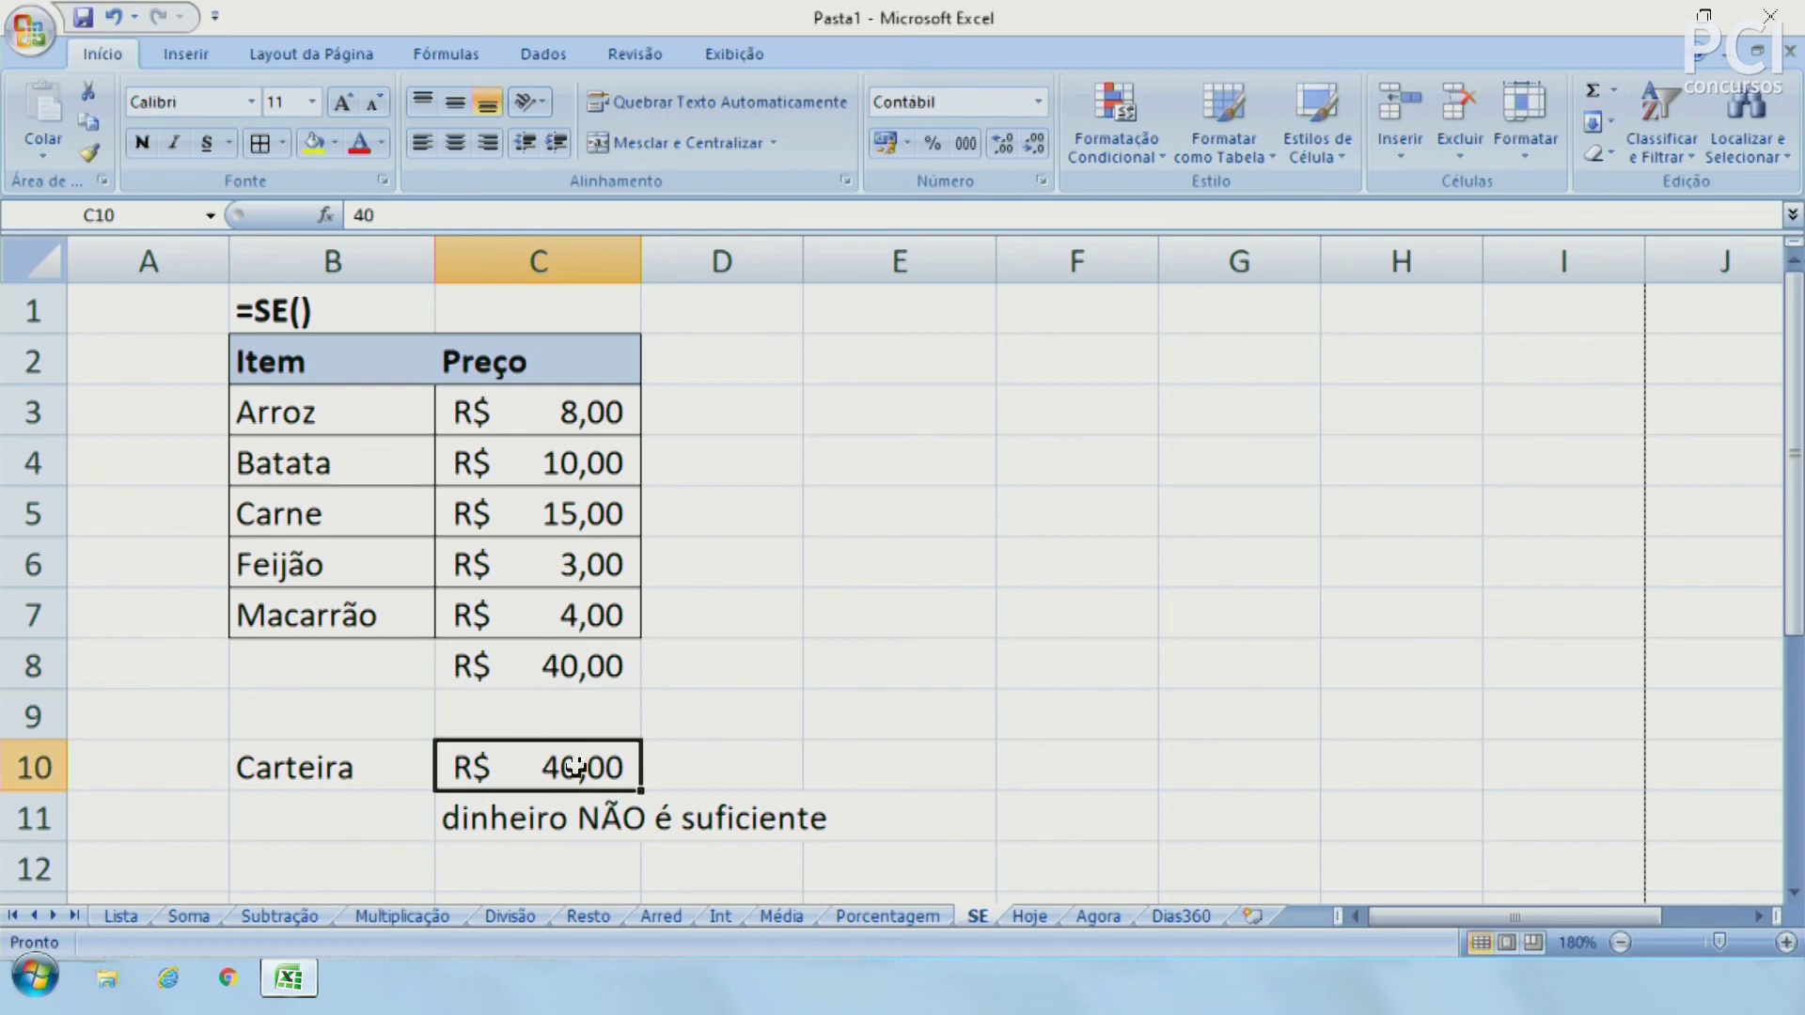
Change the logical test of the SE formula in C11 to C10>=C8
{"action": "left_click", "coordinate": [526, 821]}
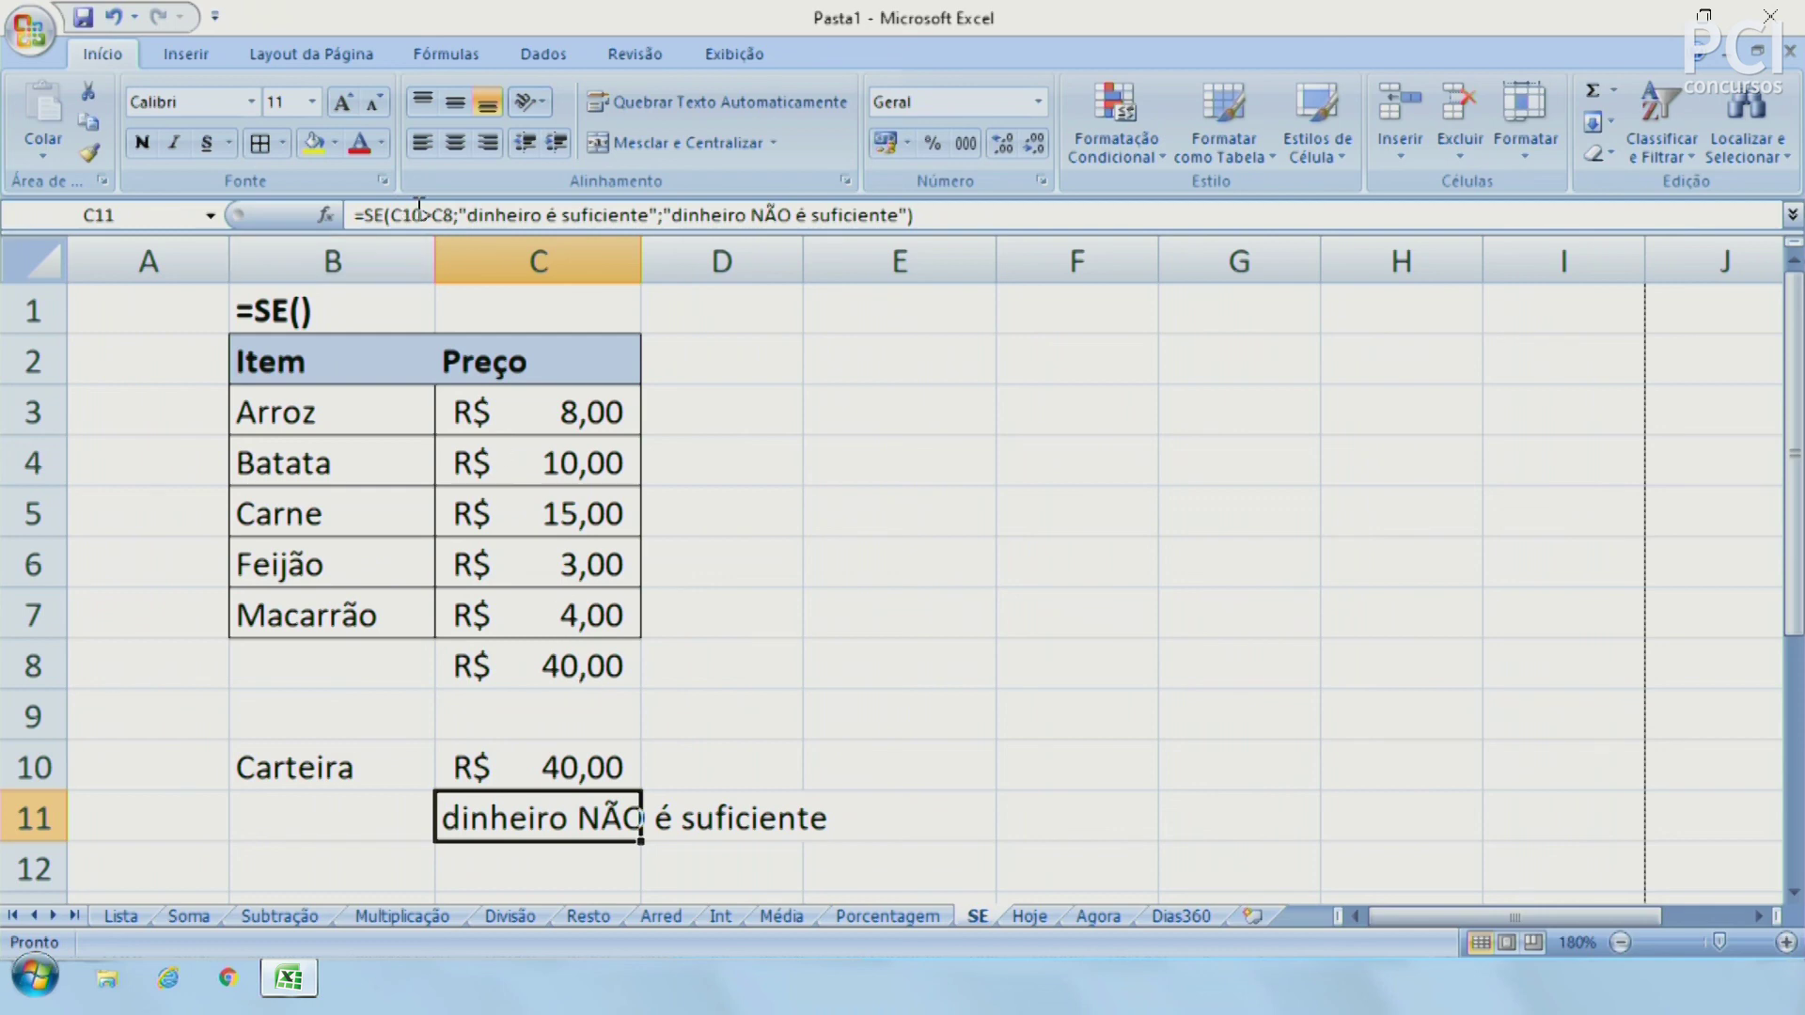
{"action": "left_click", "coordinate": [452, 216]}
{"action": "left_click_drag", "start_coordinate": [452, 216], "coordinate": [391, 215]}
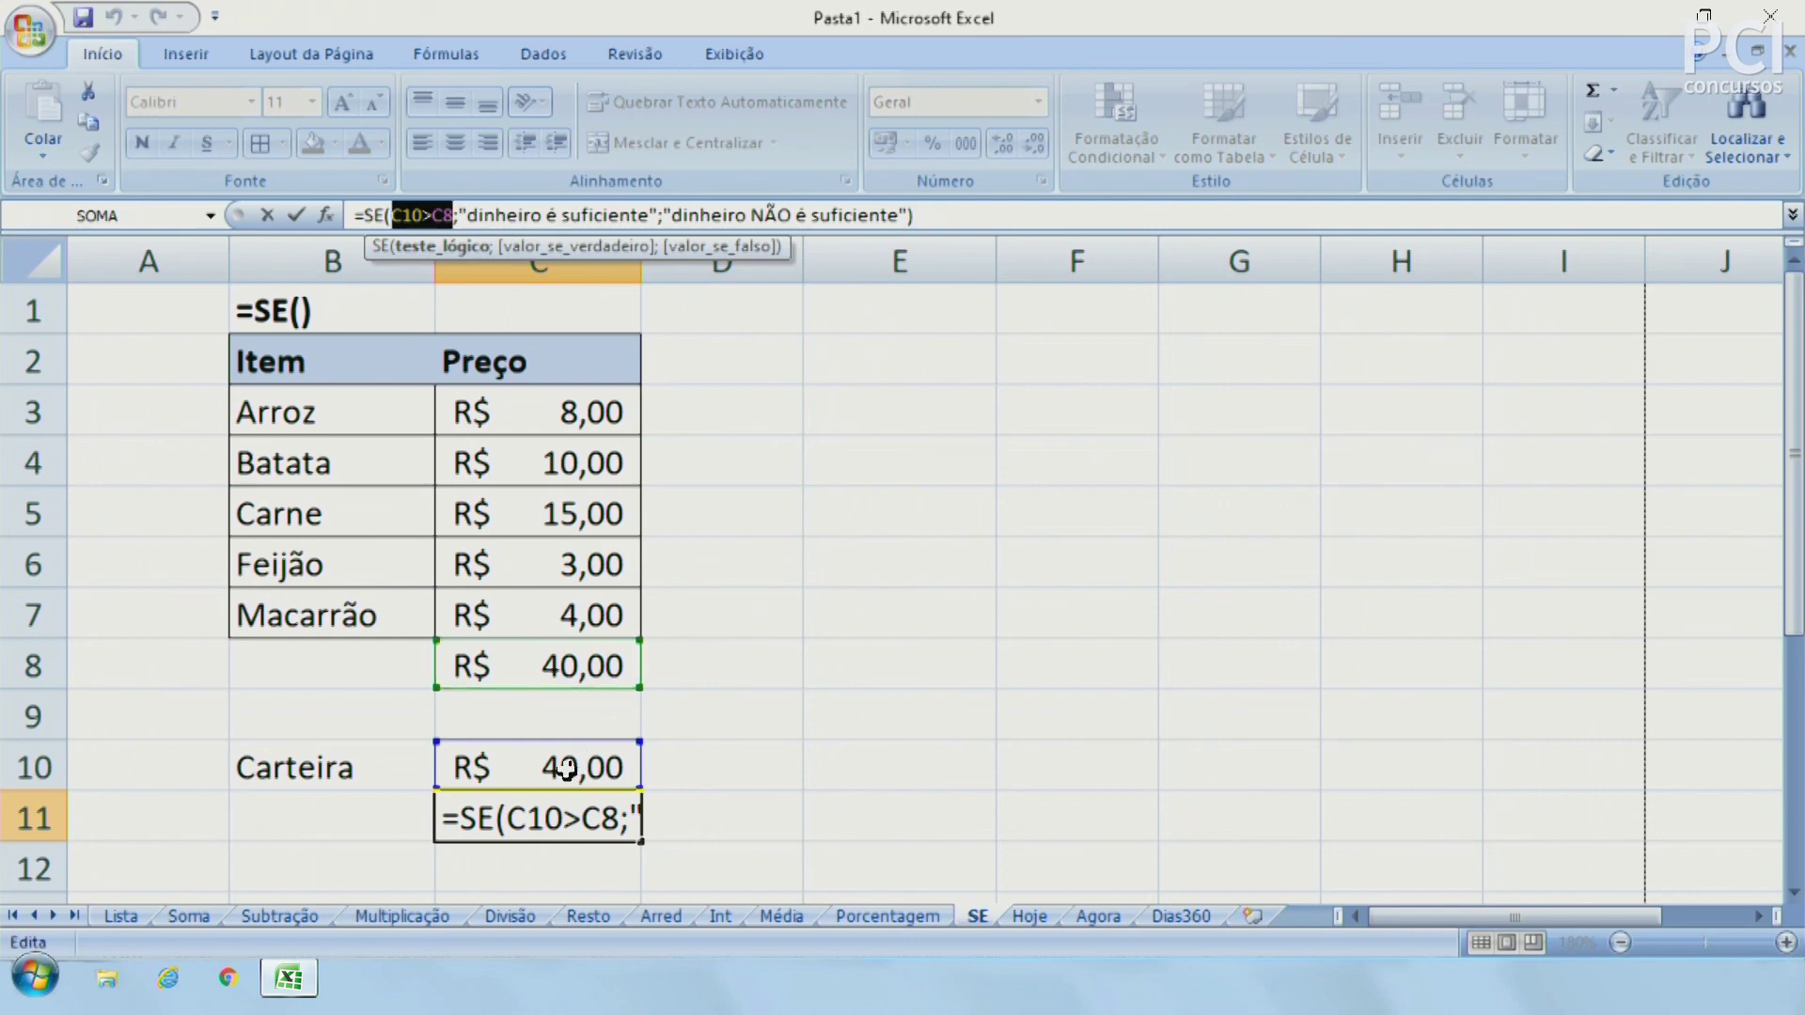
{"action": "key", "text": "ctrl+Return"}
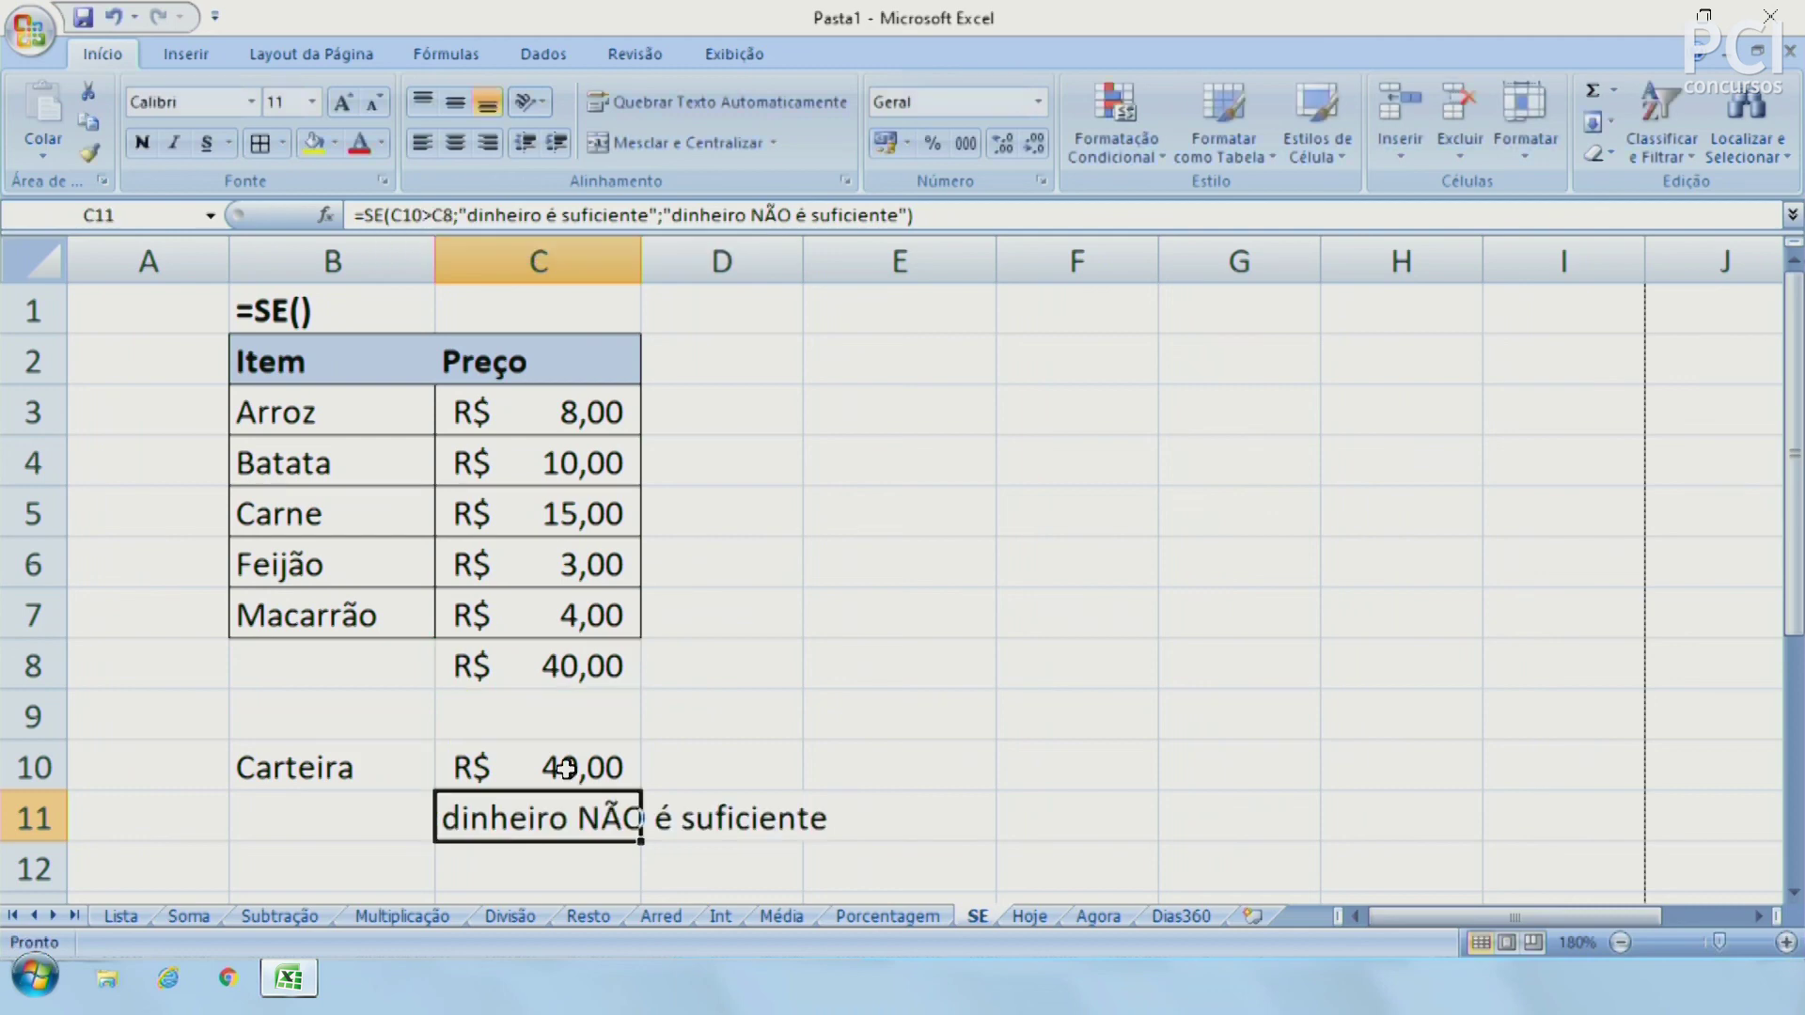
{"action": "left_click", "coordinate": [427, 215]}
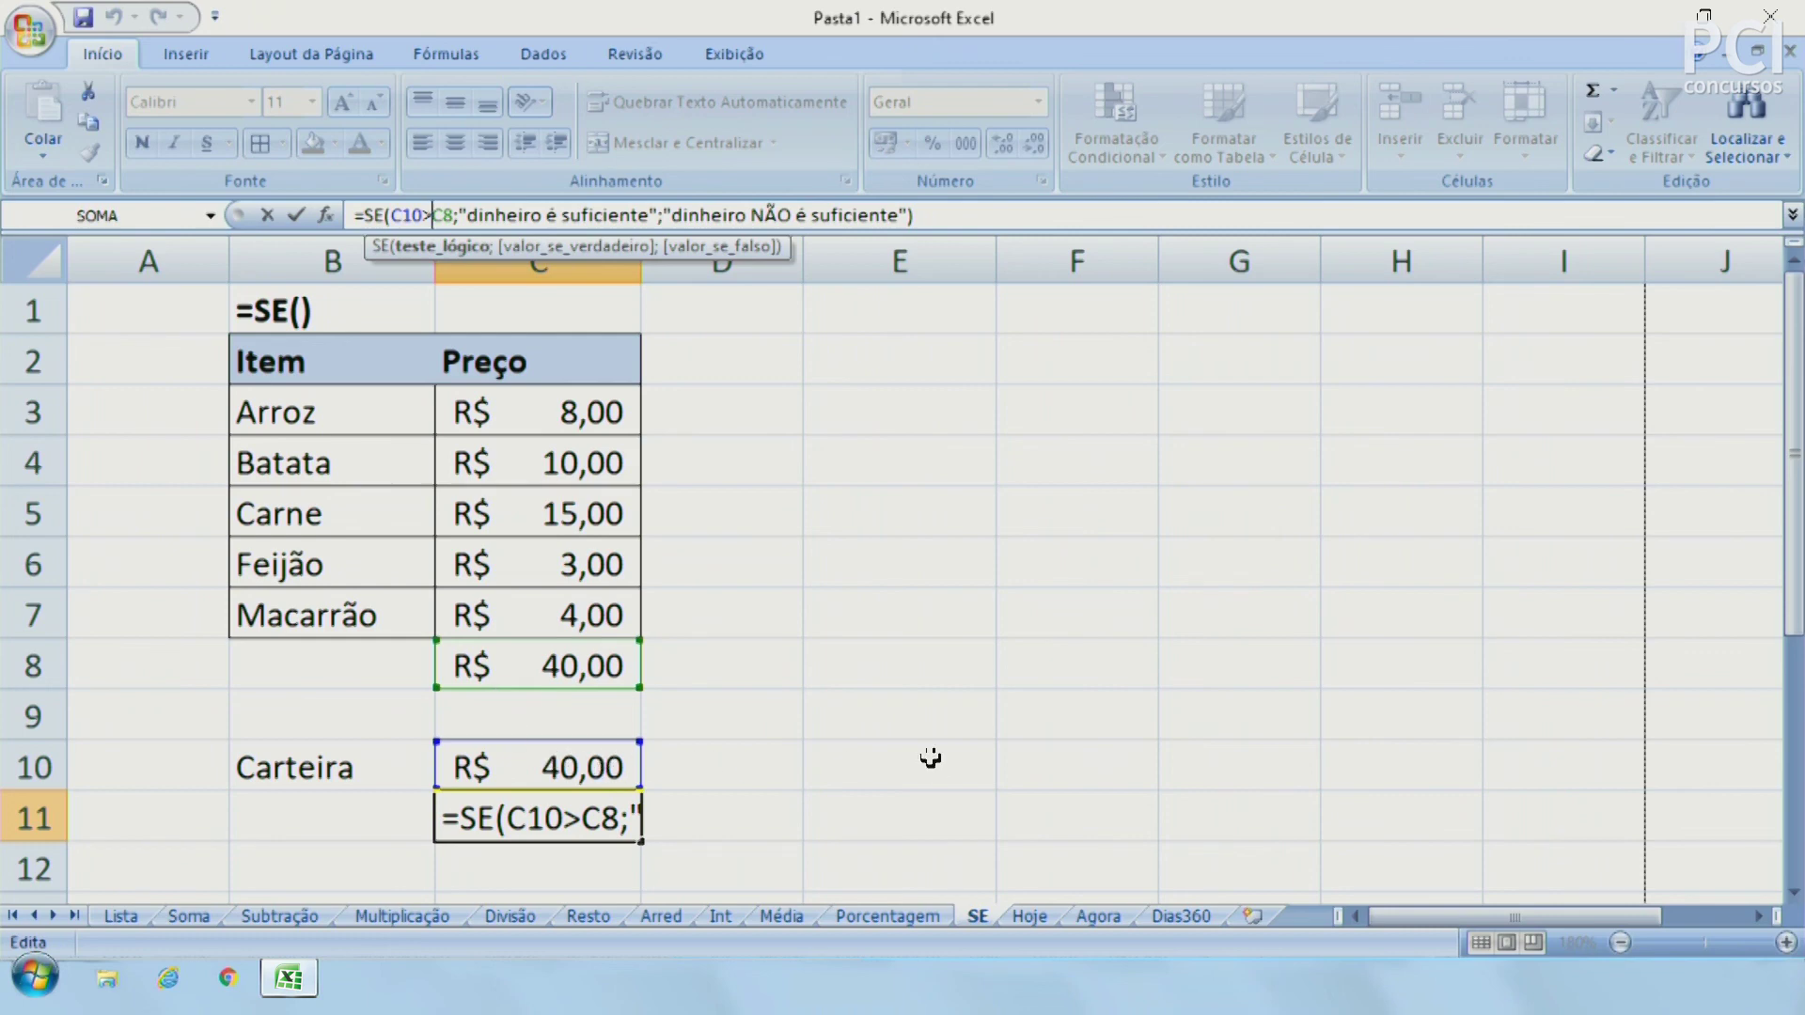
{"action": "type", "text": "="}
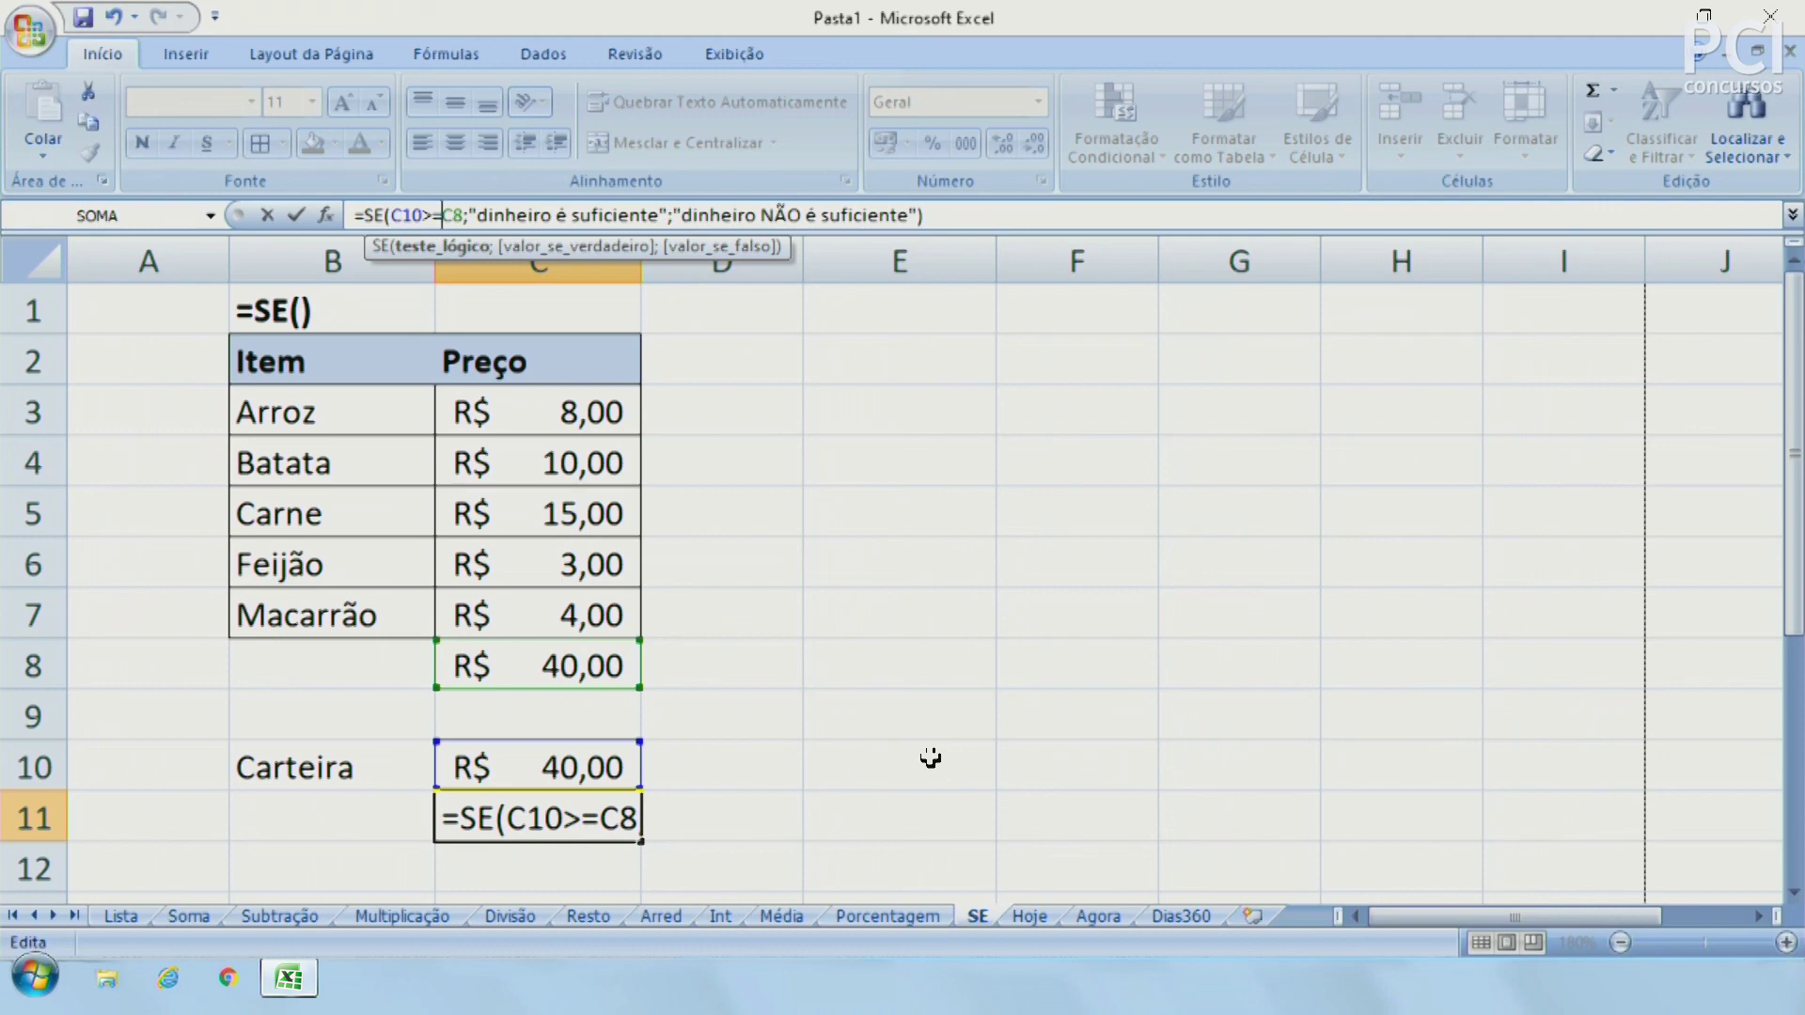
{"action": "key", "text": "Return"}
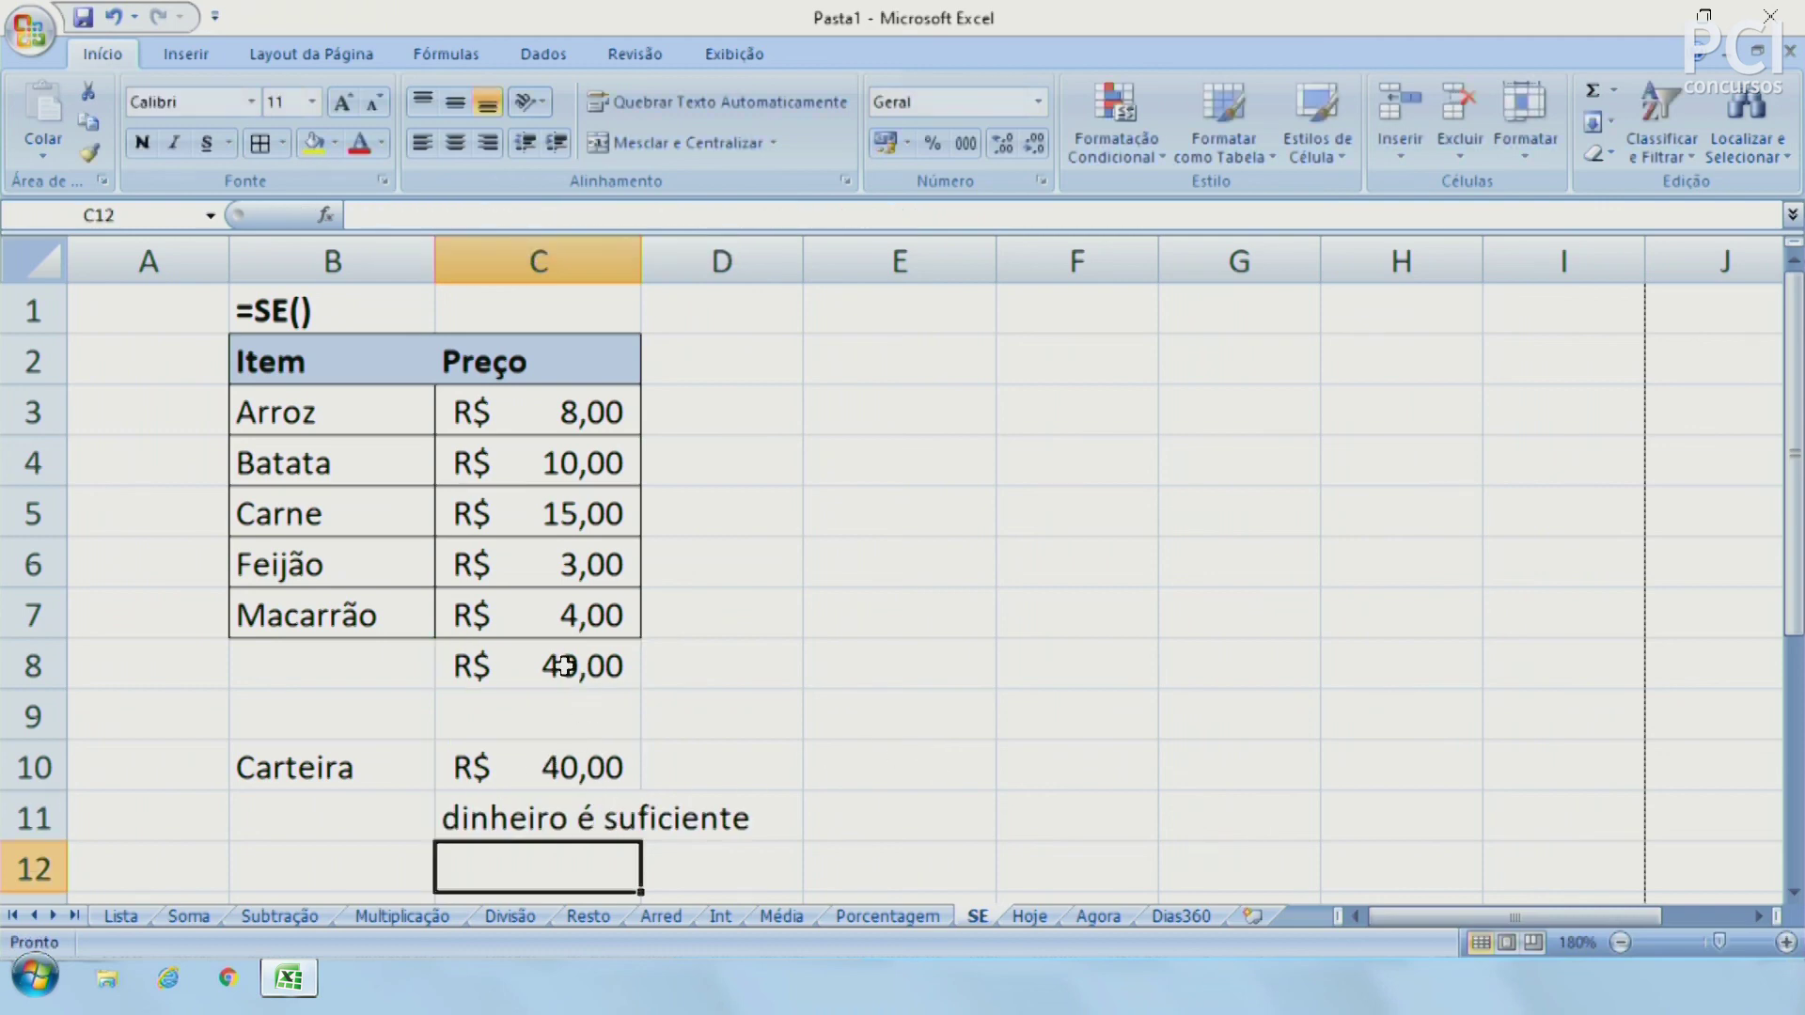
Try a Macarrão price of 4,01 in C7 and undo the change
{"action": "left_click", "coordinate": [595, 612]}
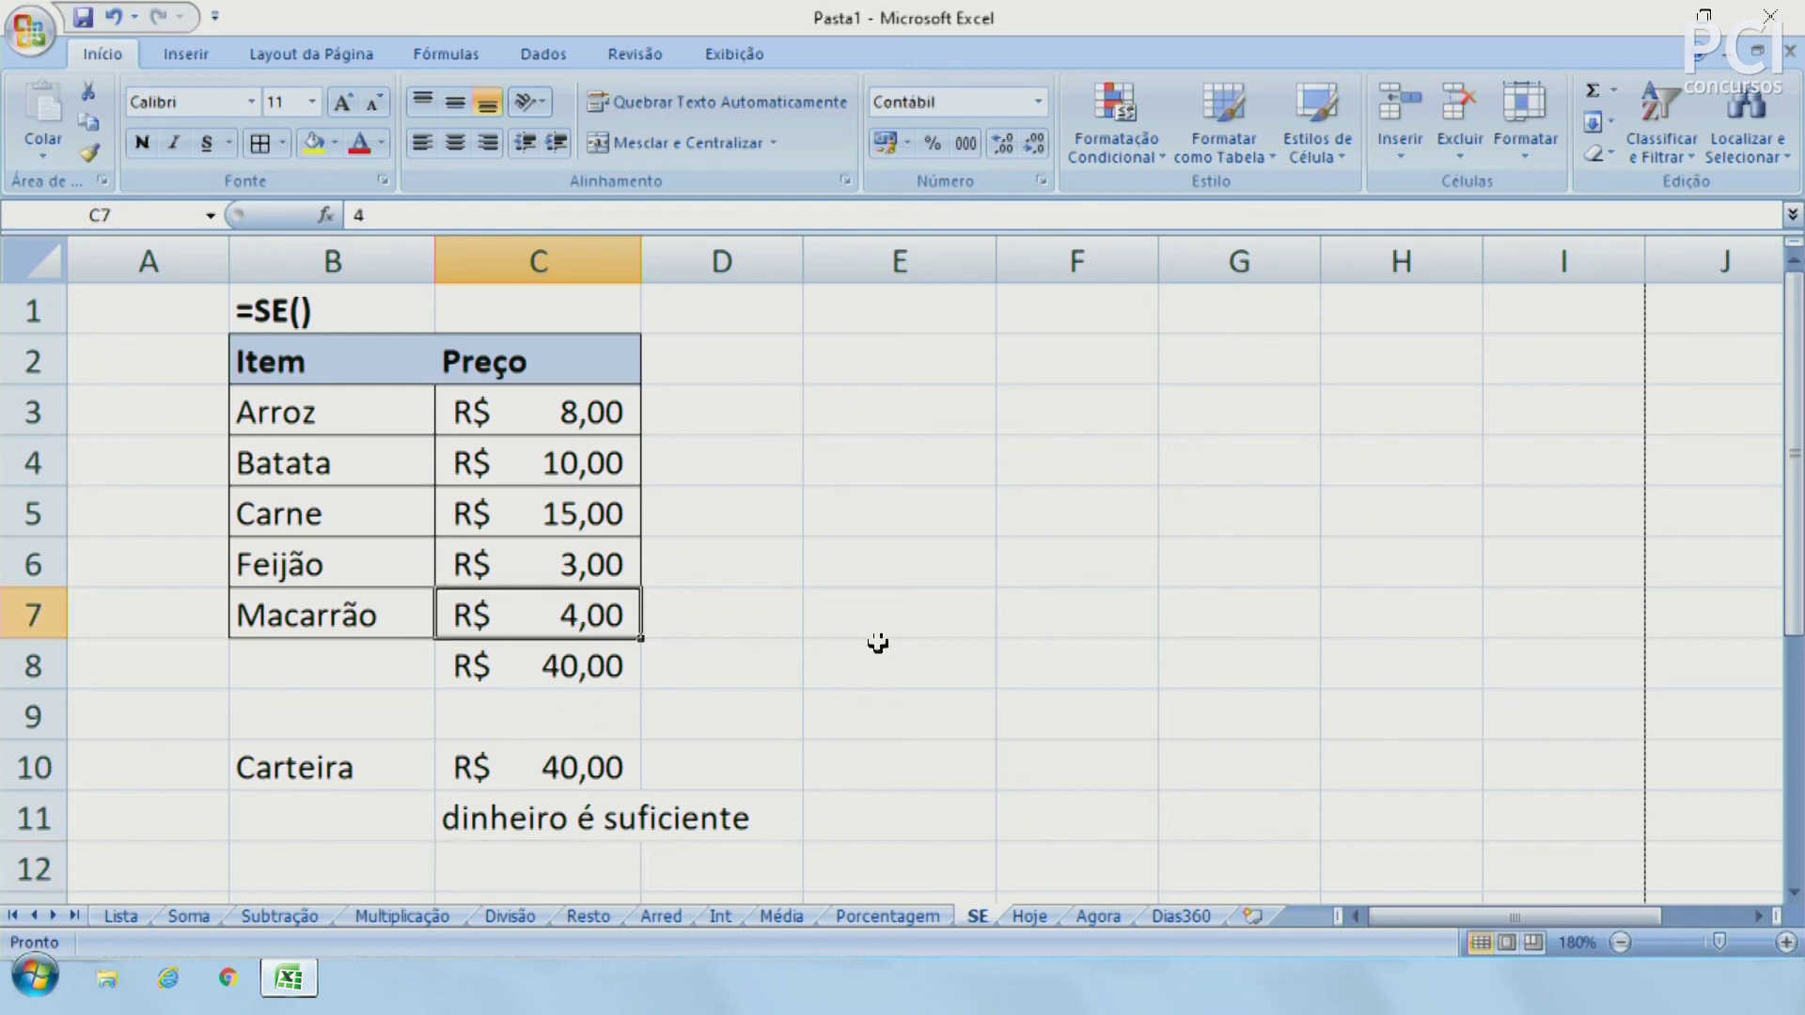
{"action": "type", "text": "4,01"}
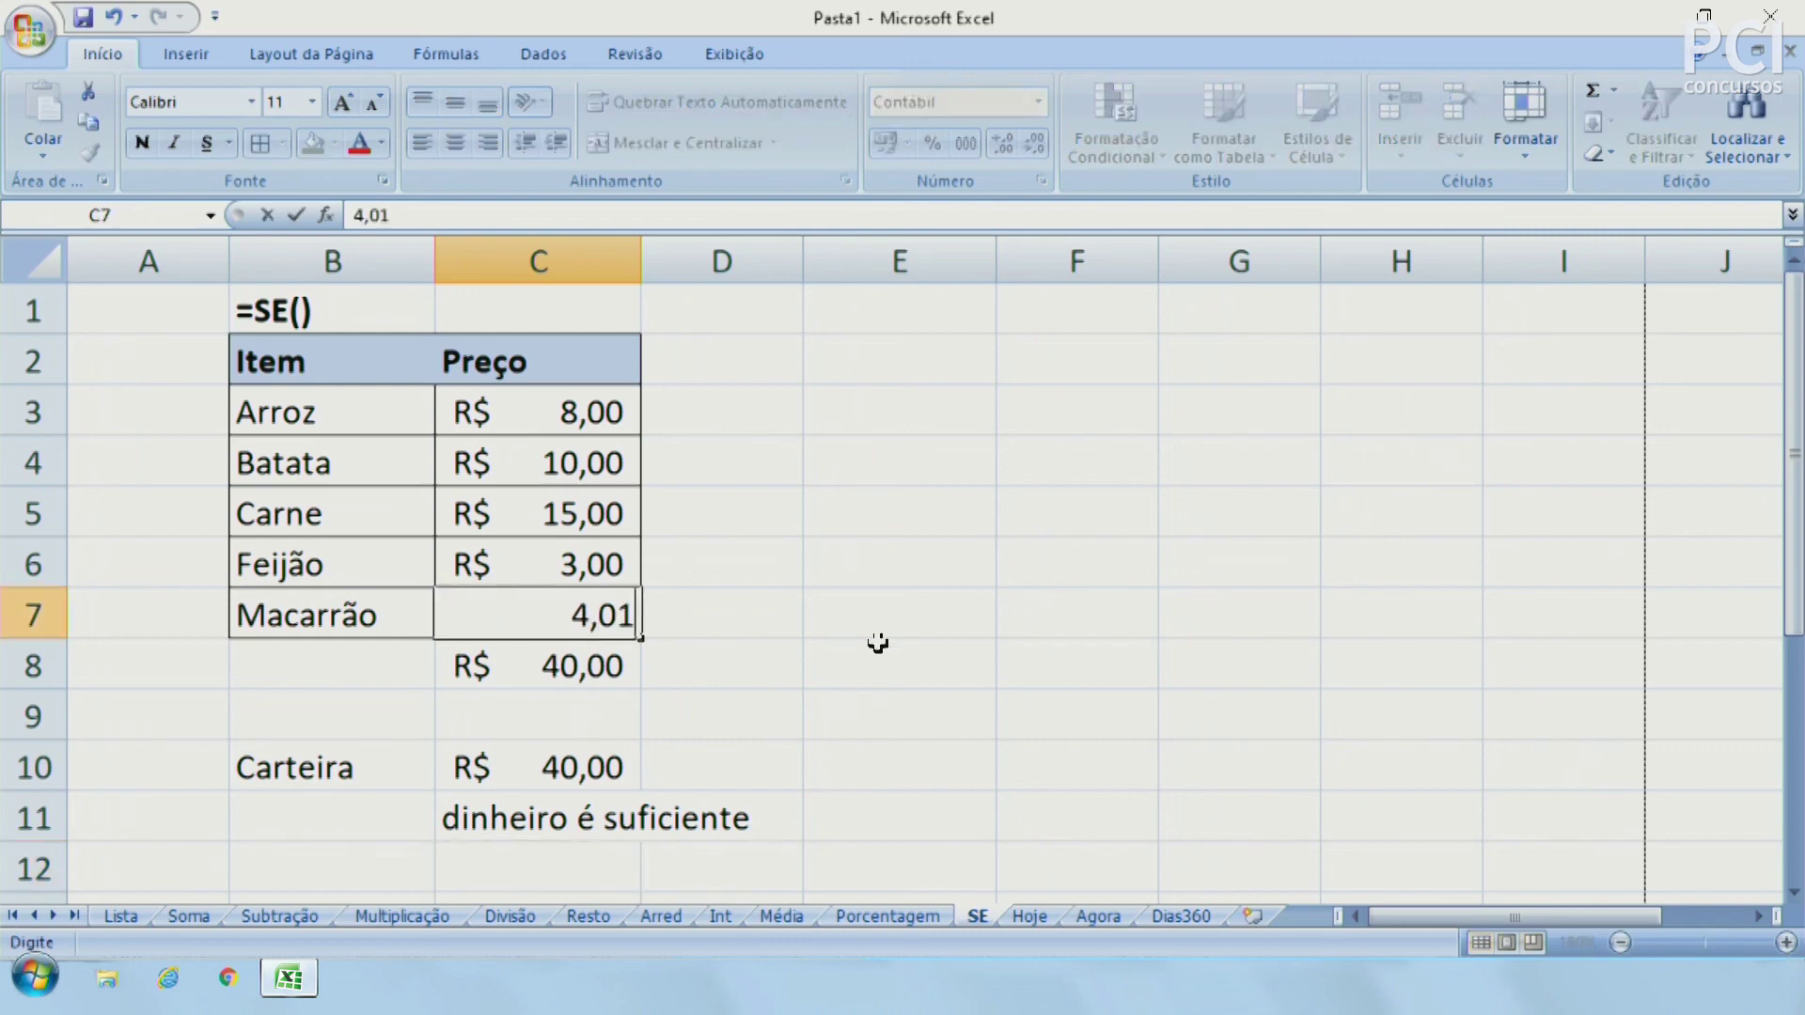
{"action": "key", "text": "Return"}
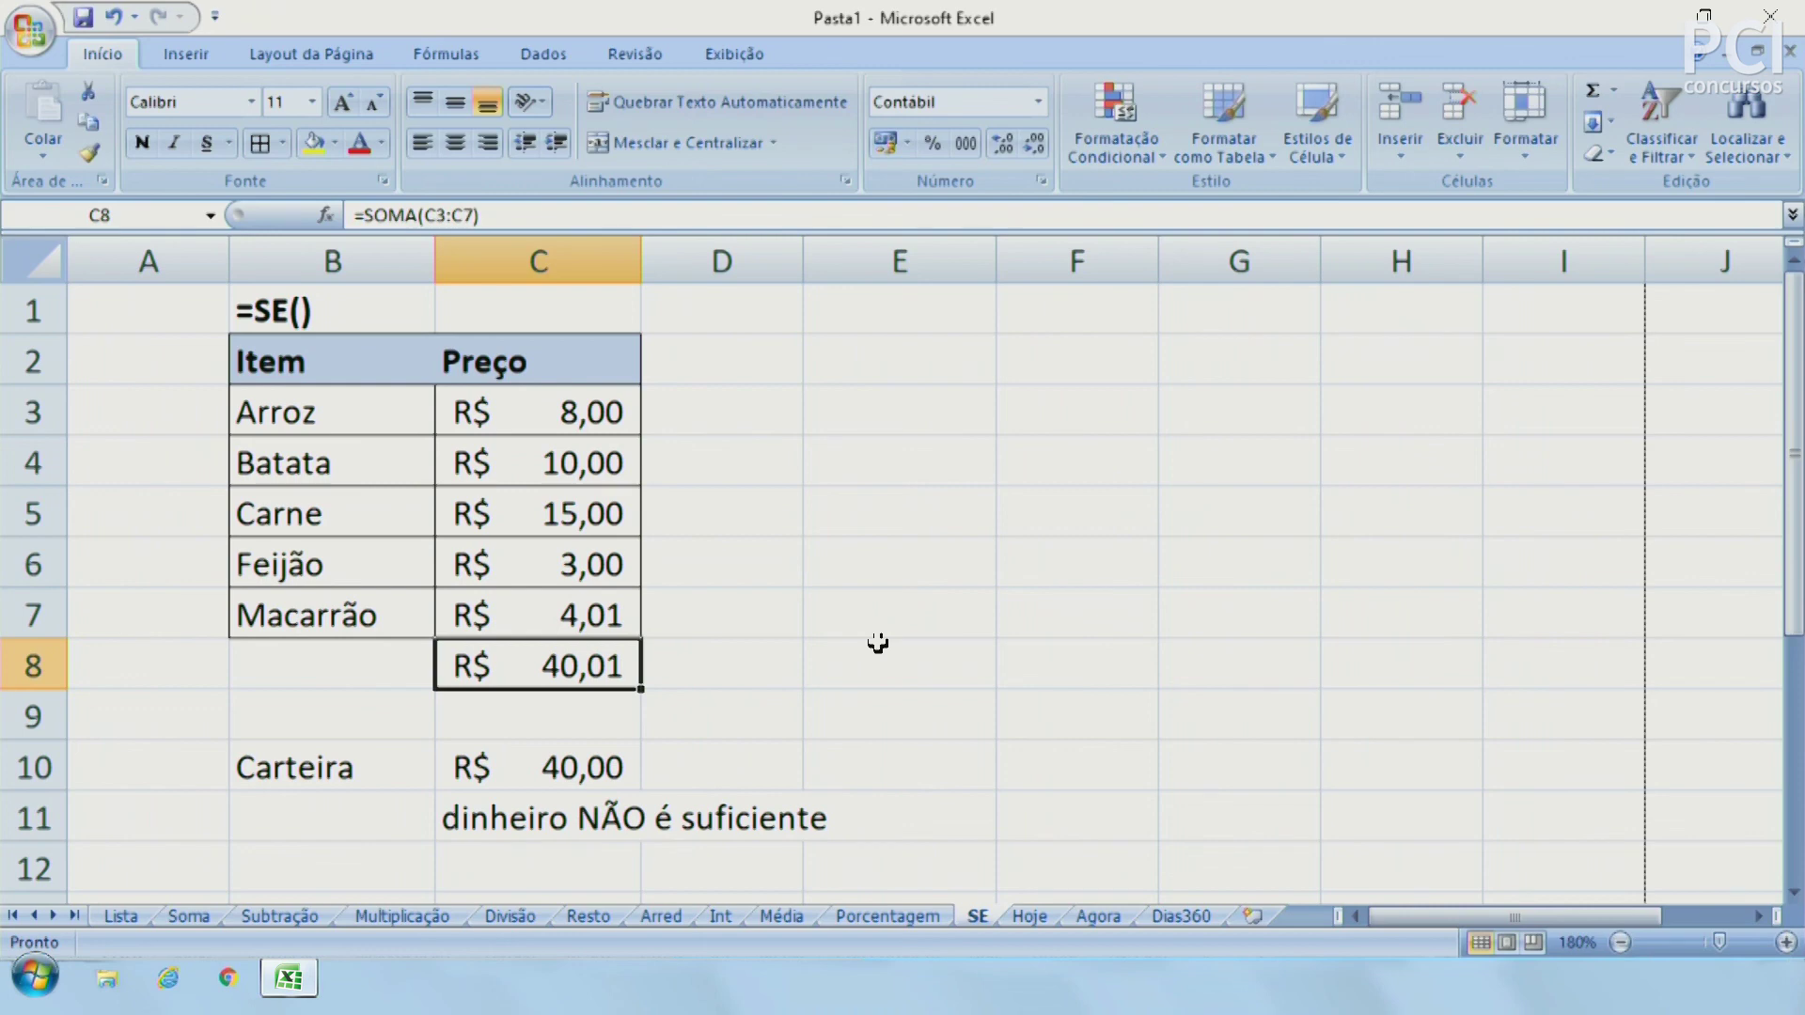
{"action": "key", "text": "ctrl+z"}
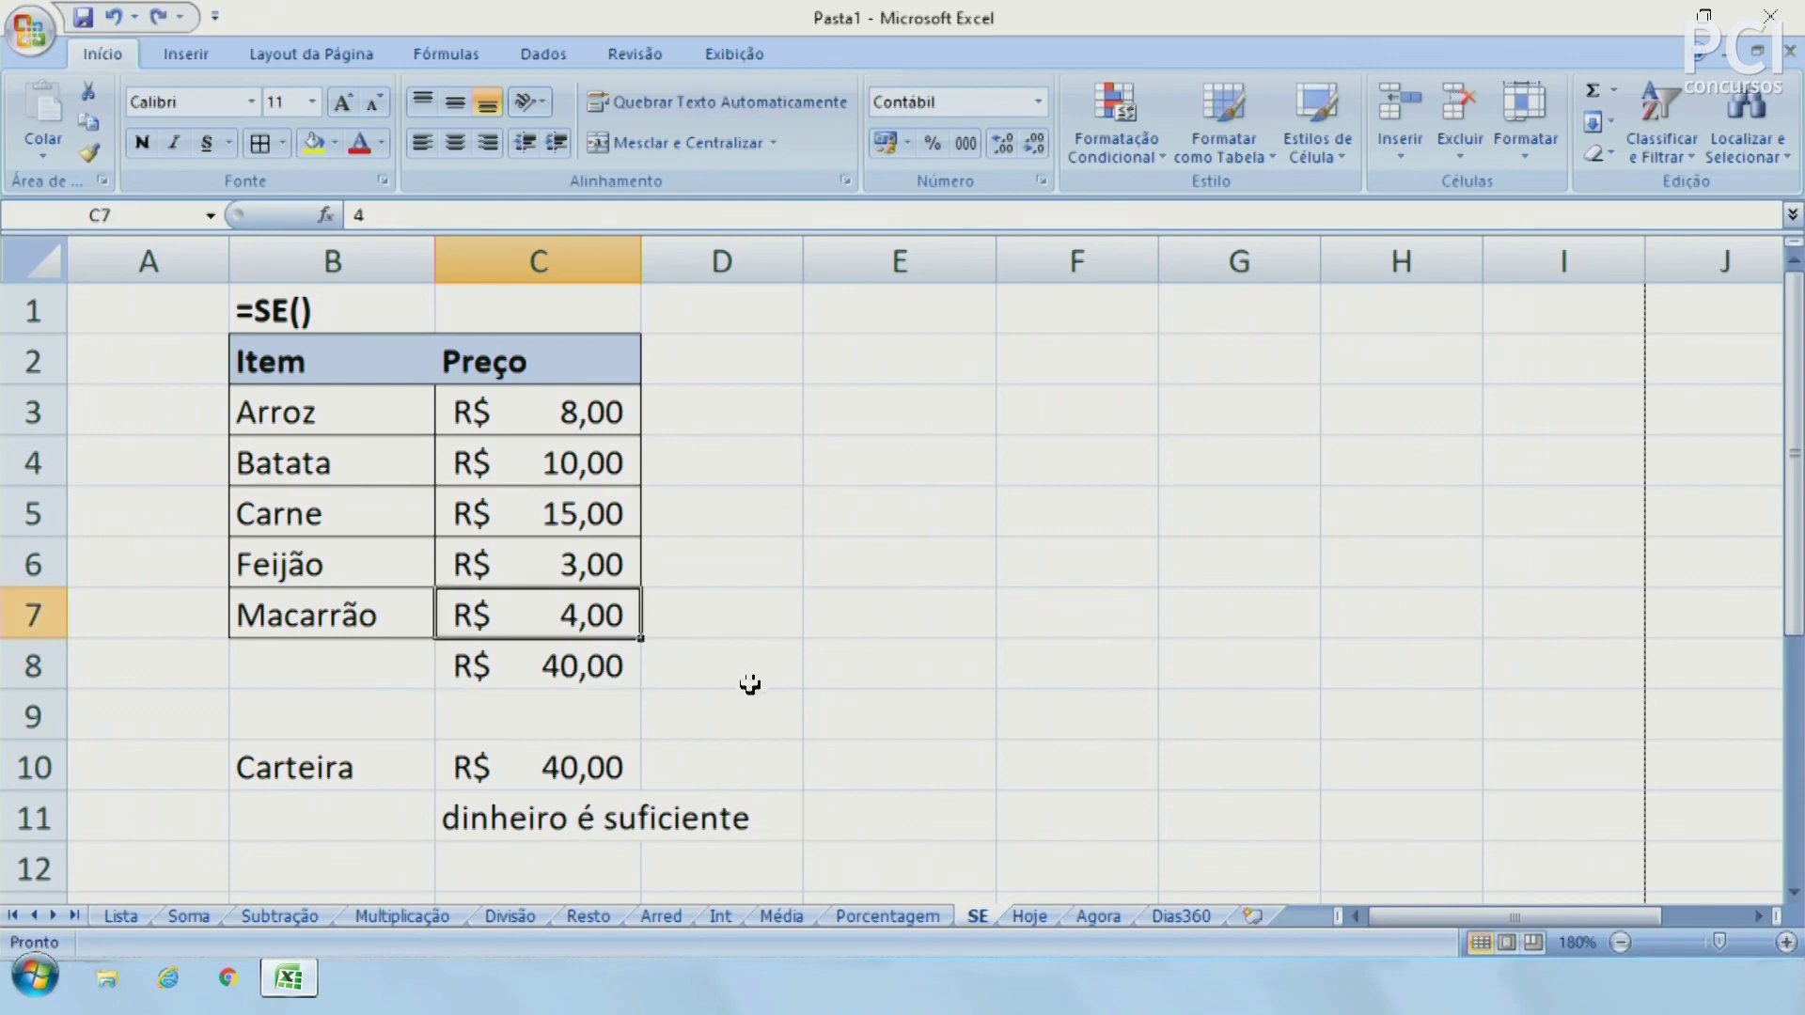
{"action": "left_click", "coordinate": [749, 680]}
Review the whole SE formula in C11, including its logical test and both result texts
{"action": "left_click", "coordinate": [477, 815]}
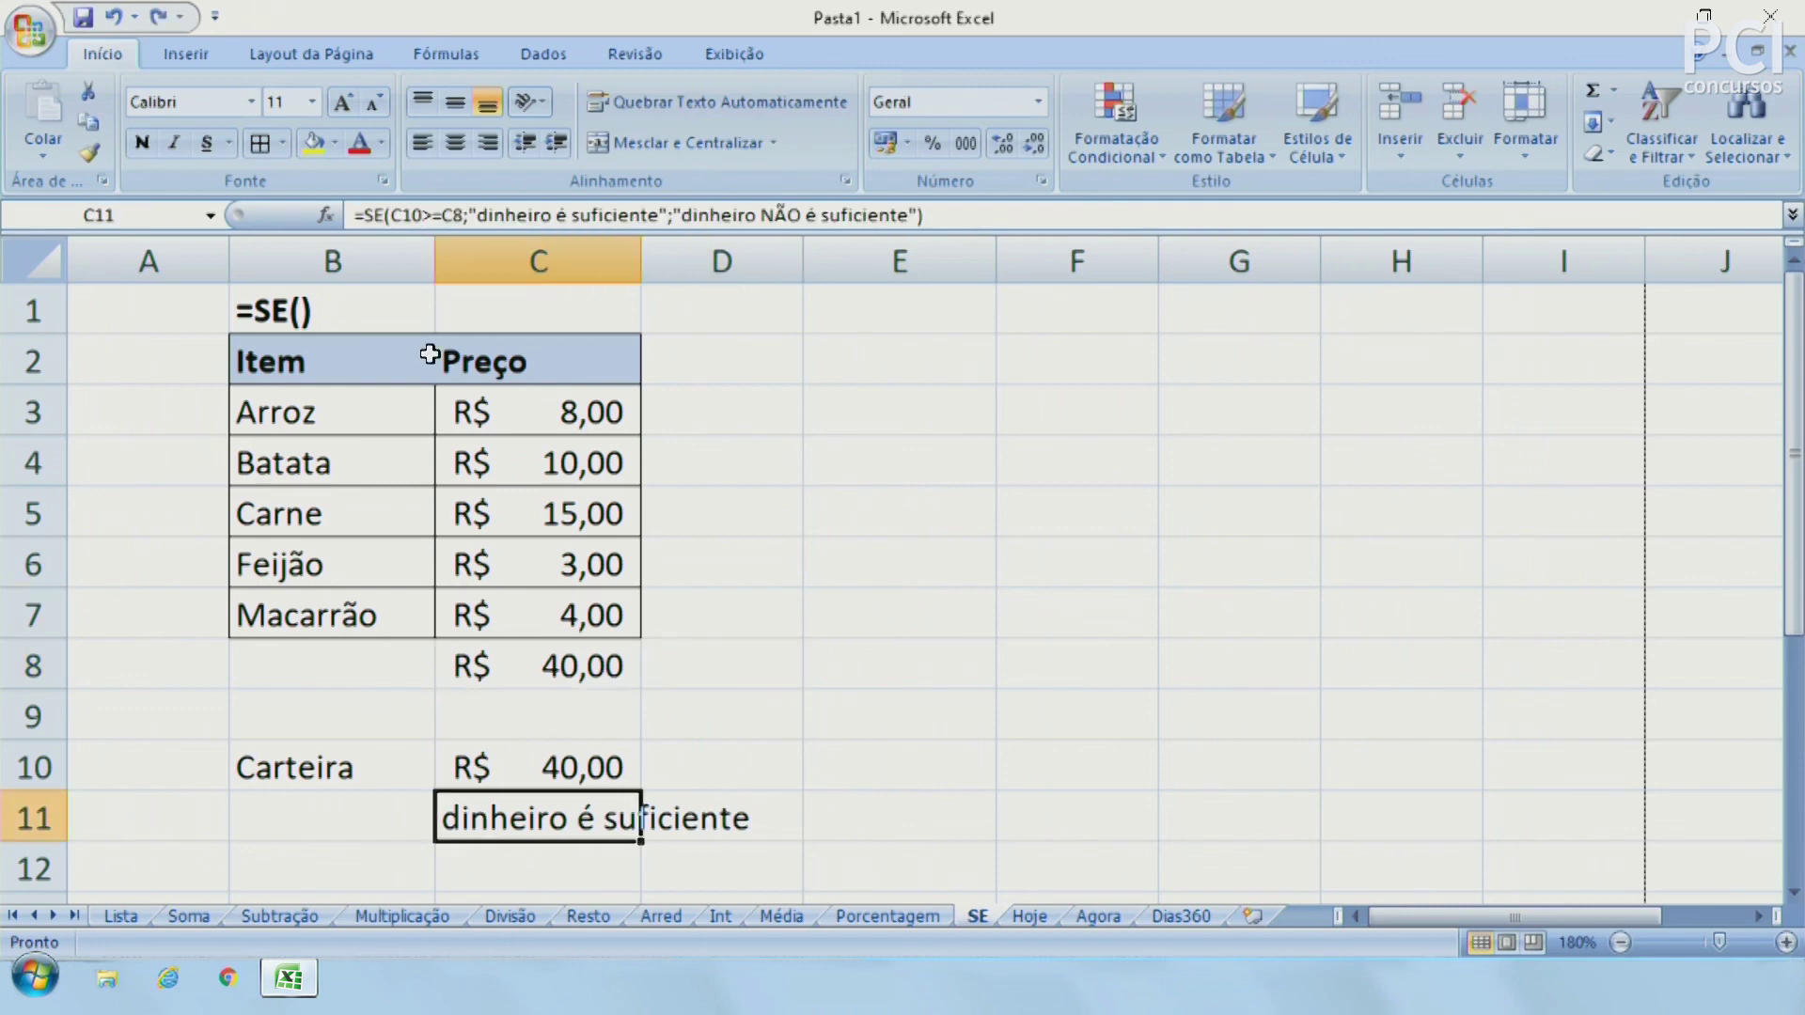
{"action": "left_click", "coordinate": [371, 215]}
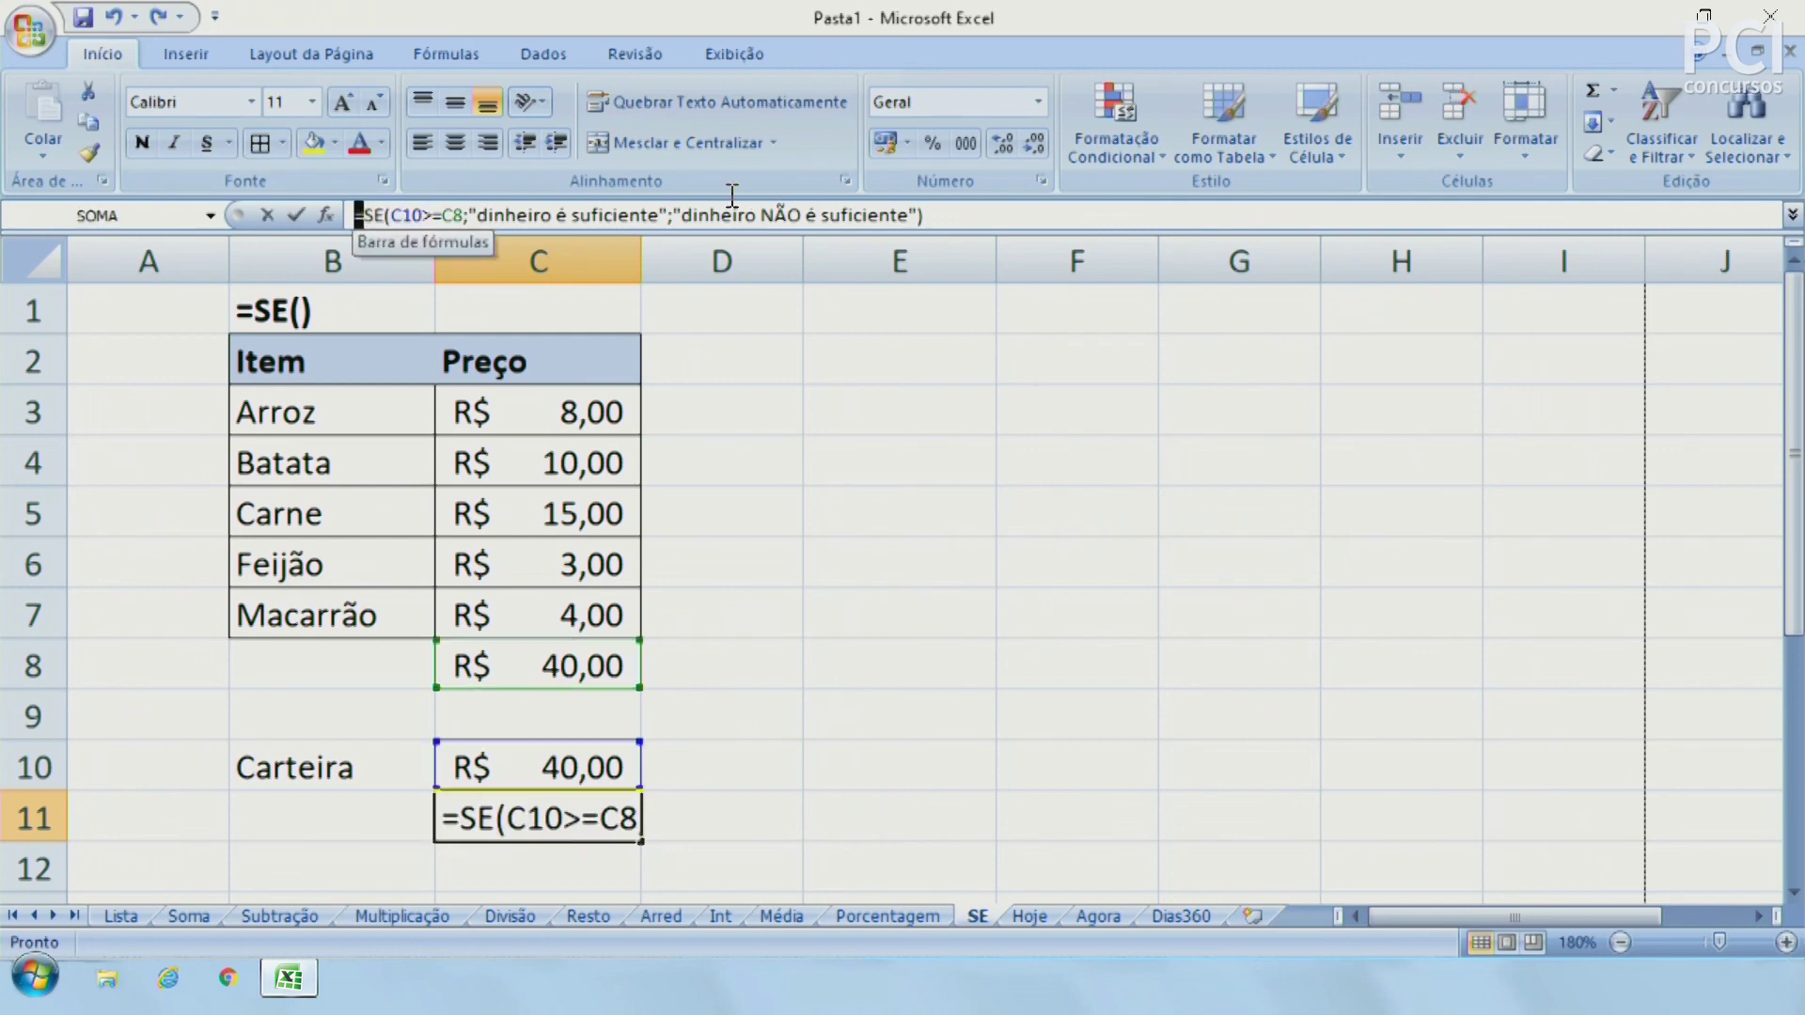
{"action": "left_click_drag", "start_coordinate": [371, 215], "coordinate": [1003, 193]}
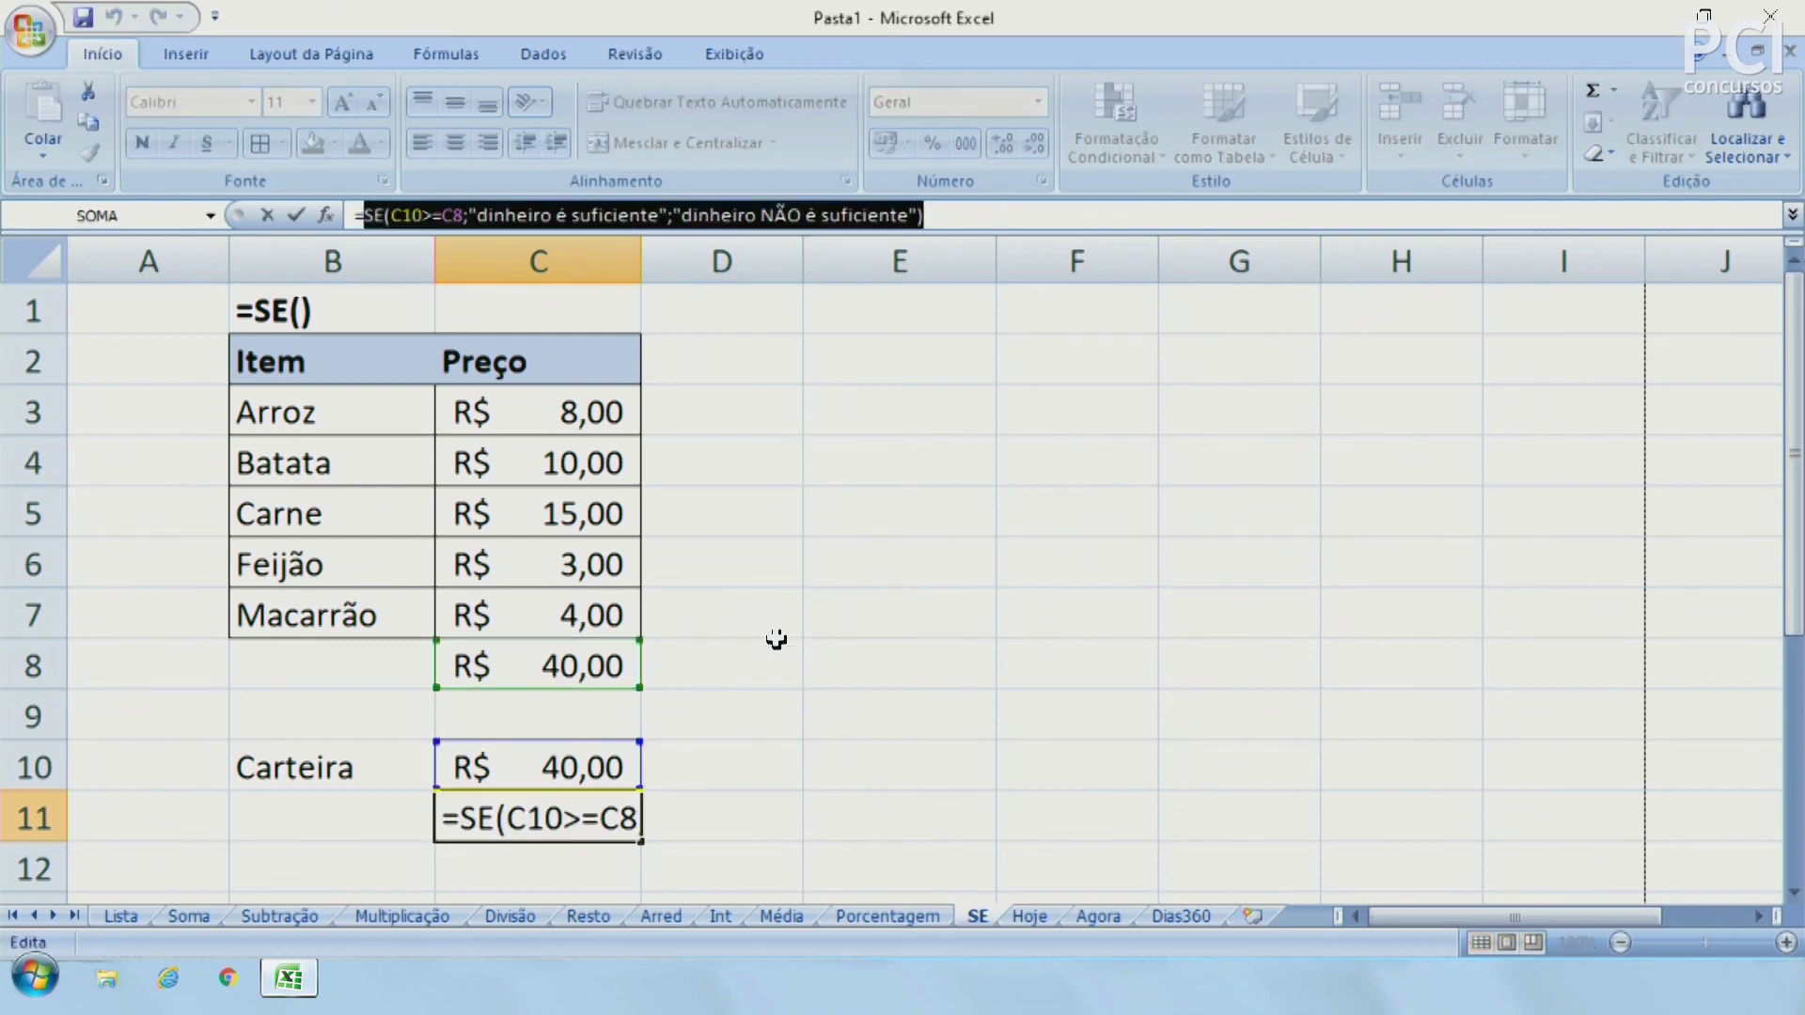
{"action": "key", "text": "Escape"}
{"action": "left_click_drag", "start_coordinate": [391, 215], "coordinate": [849, 218]}
{"action": "key", "text": "Escape"}
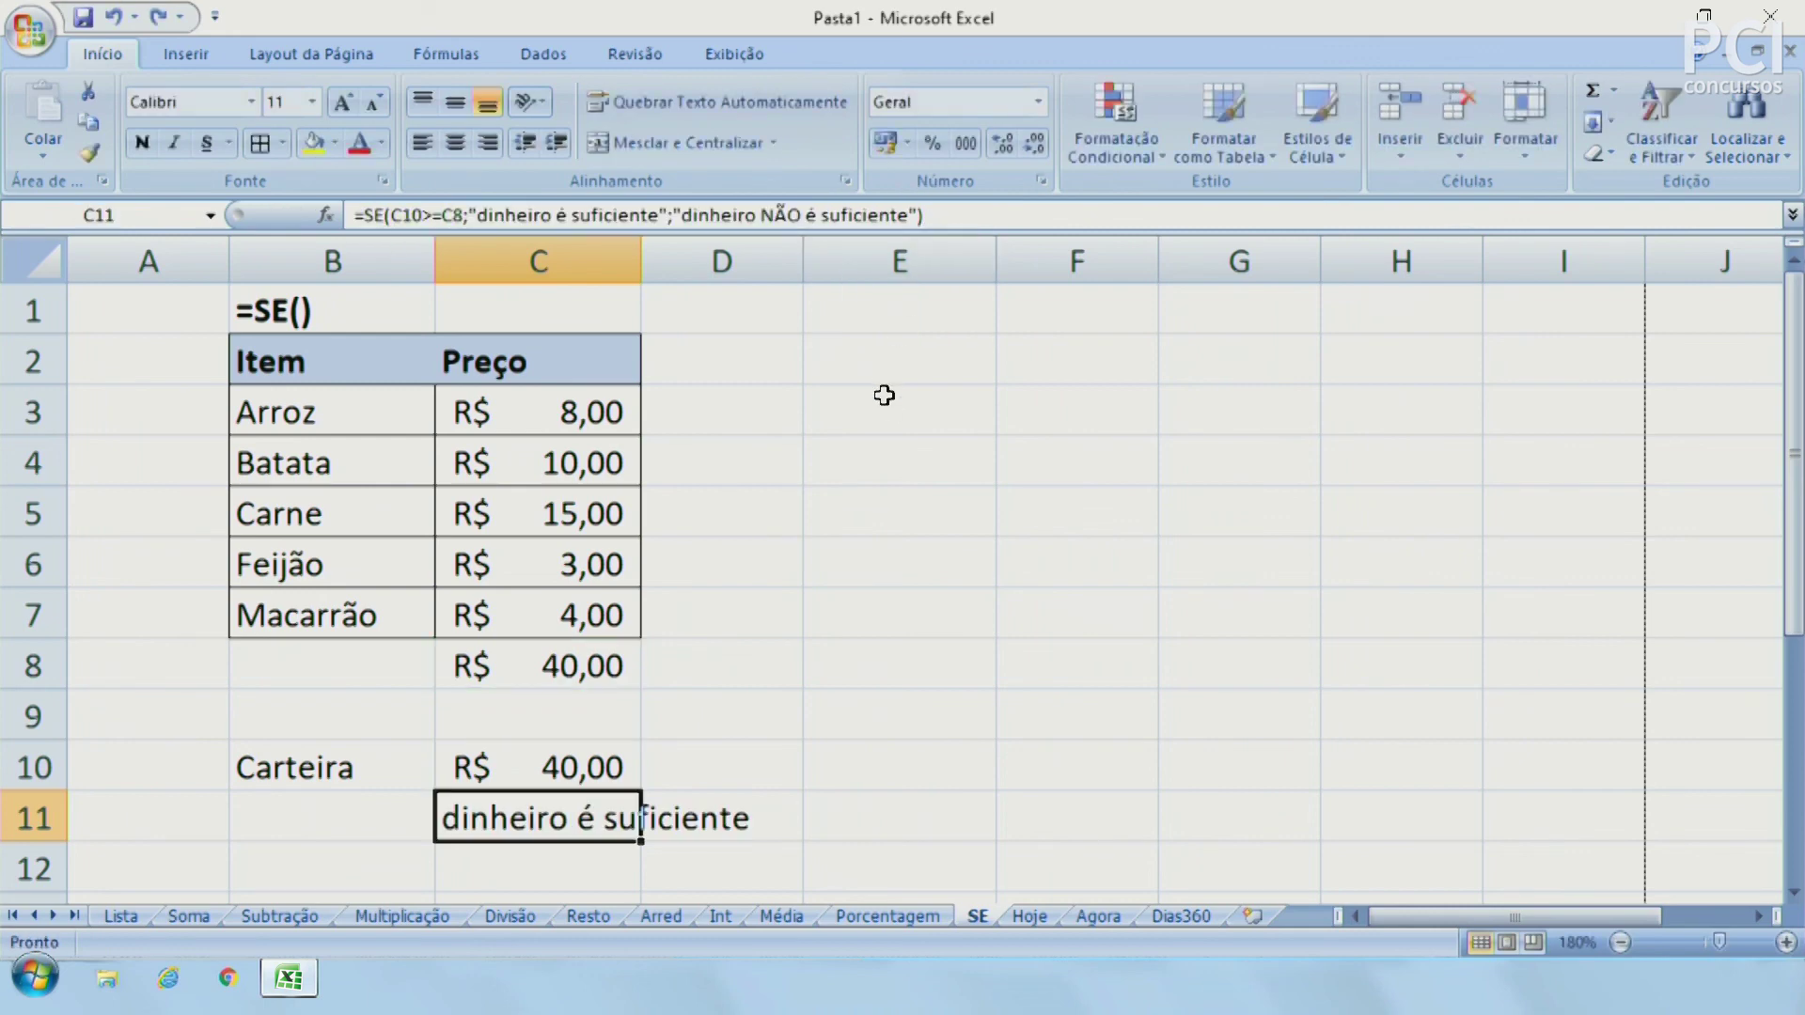
{"action": "left_click", "coordinate": [1074, 675]}
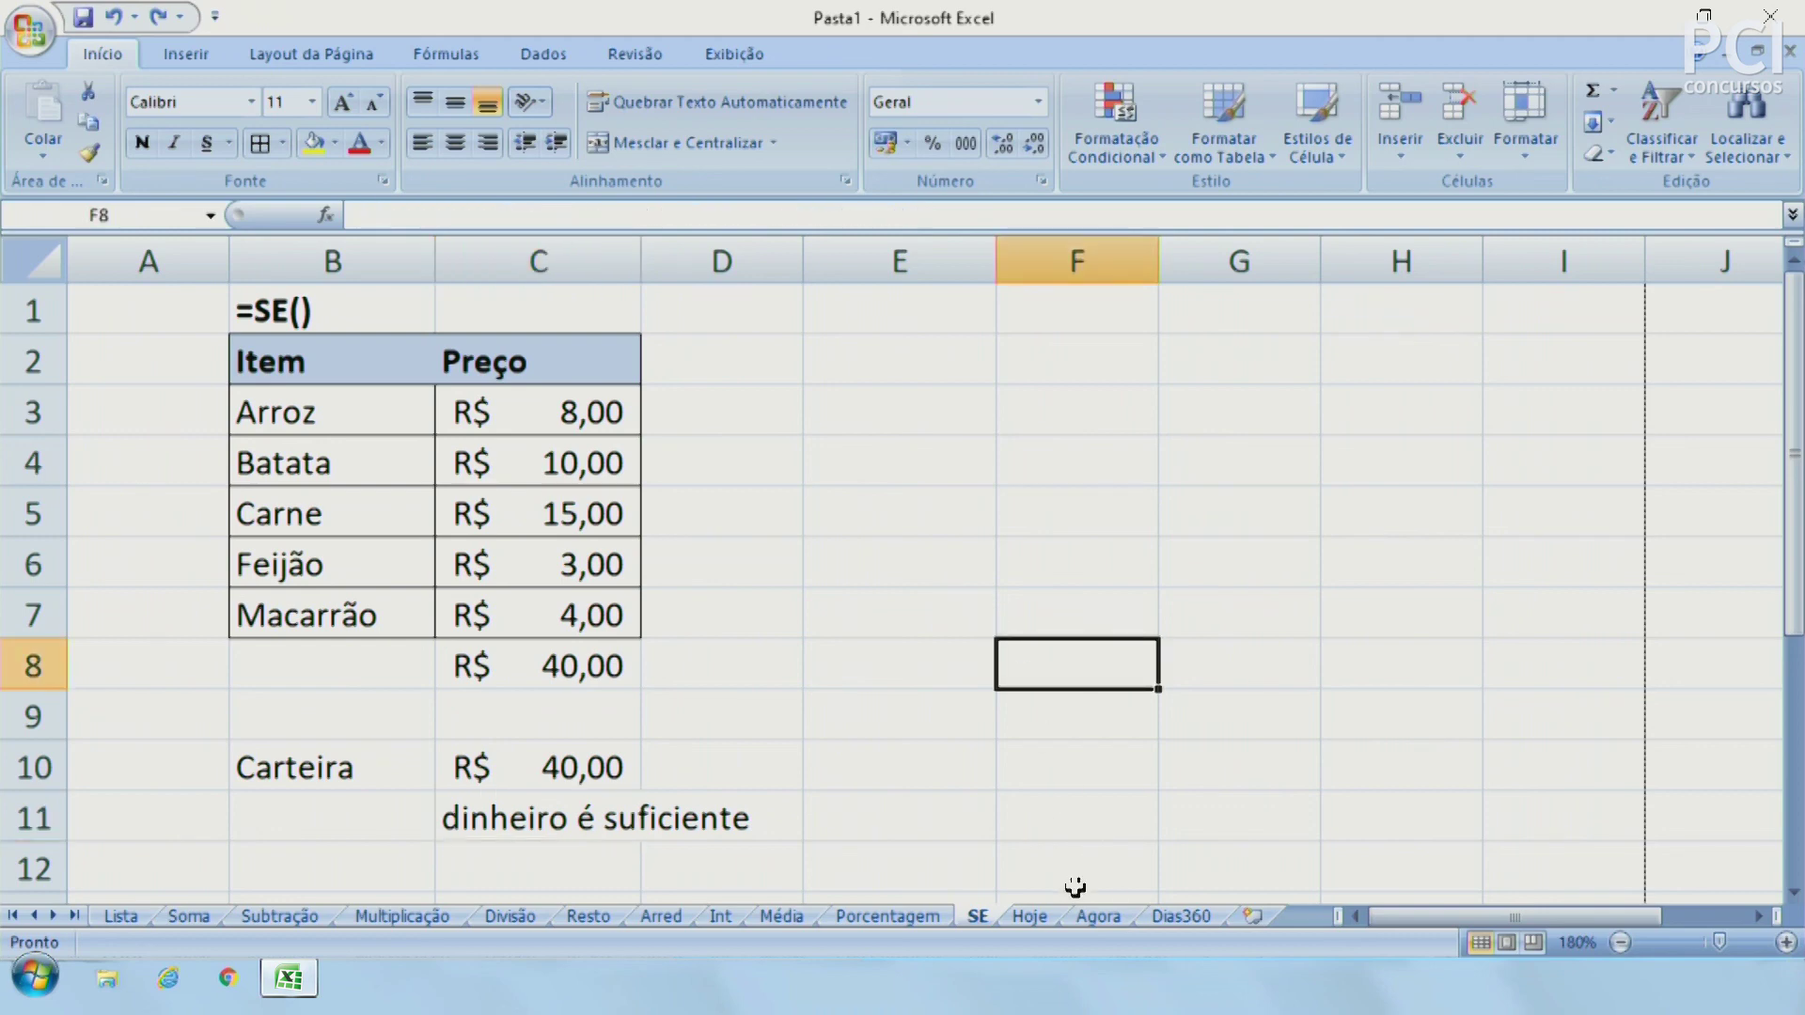
Open the Hoje sheet and examine the HOJE formula in A1
{"action": "left_click", "coordinate": [1031, 917]}
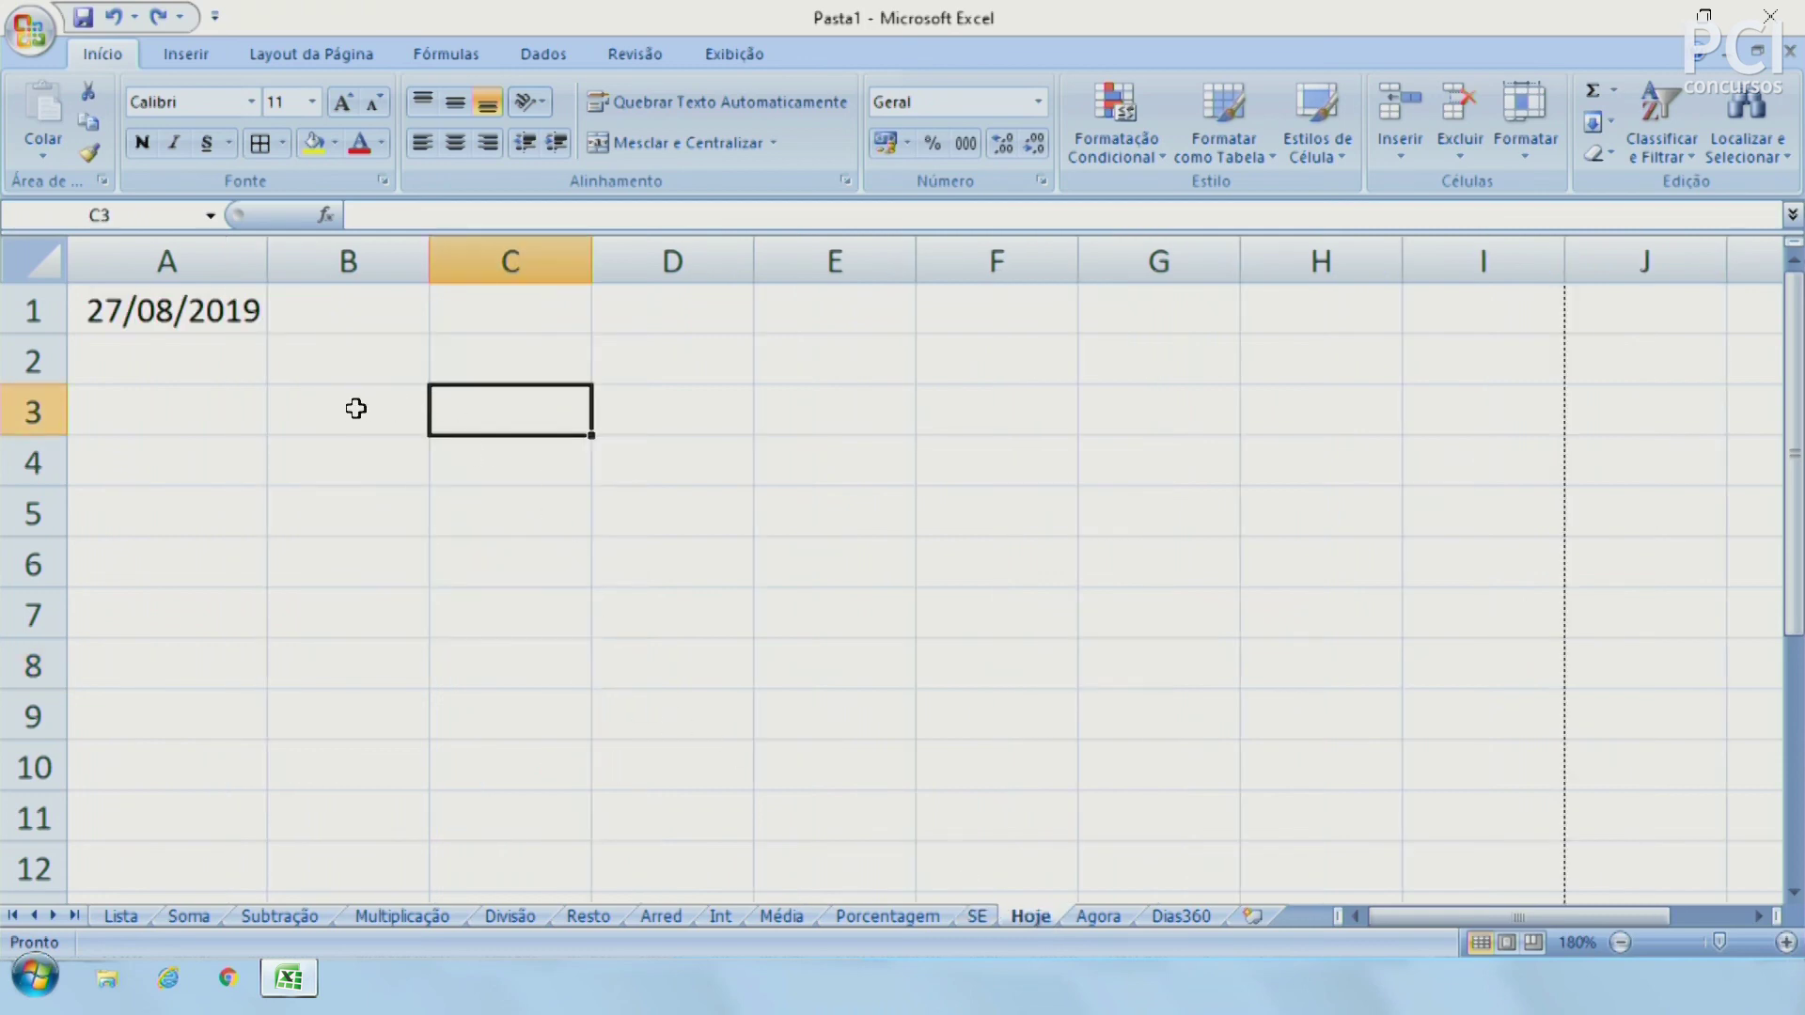
{"action": "left_click", "coordinate": [197, 412]}
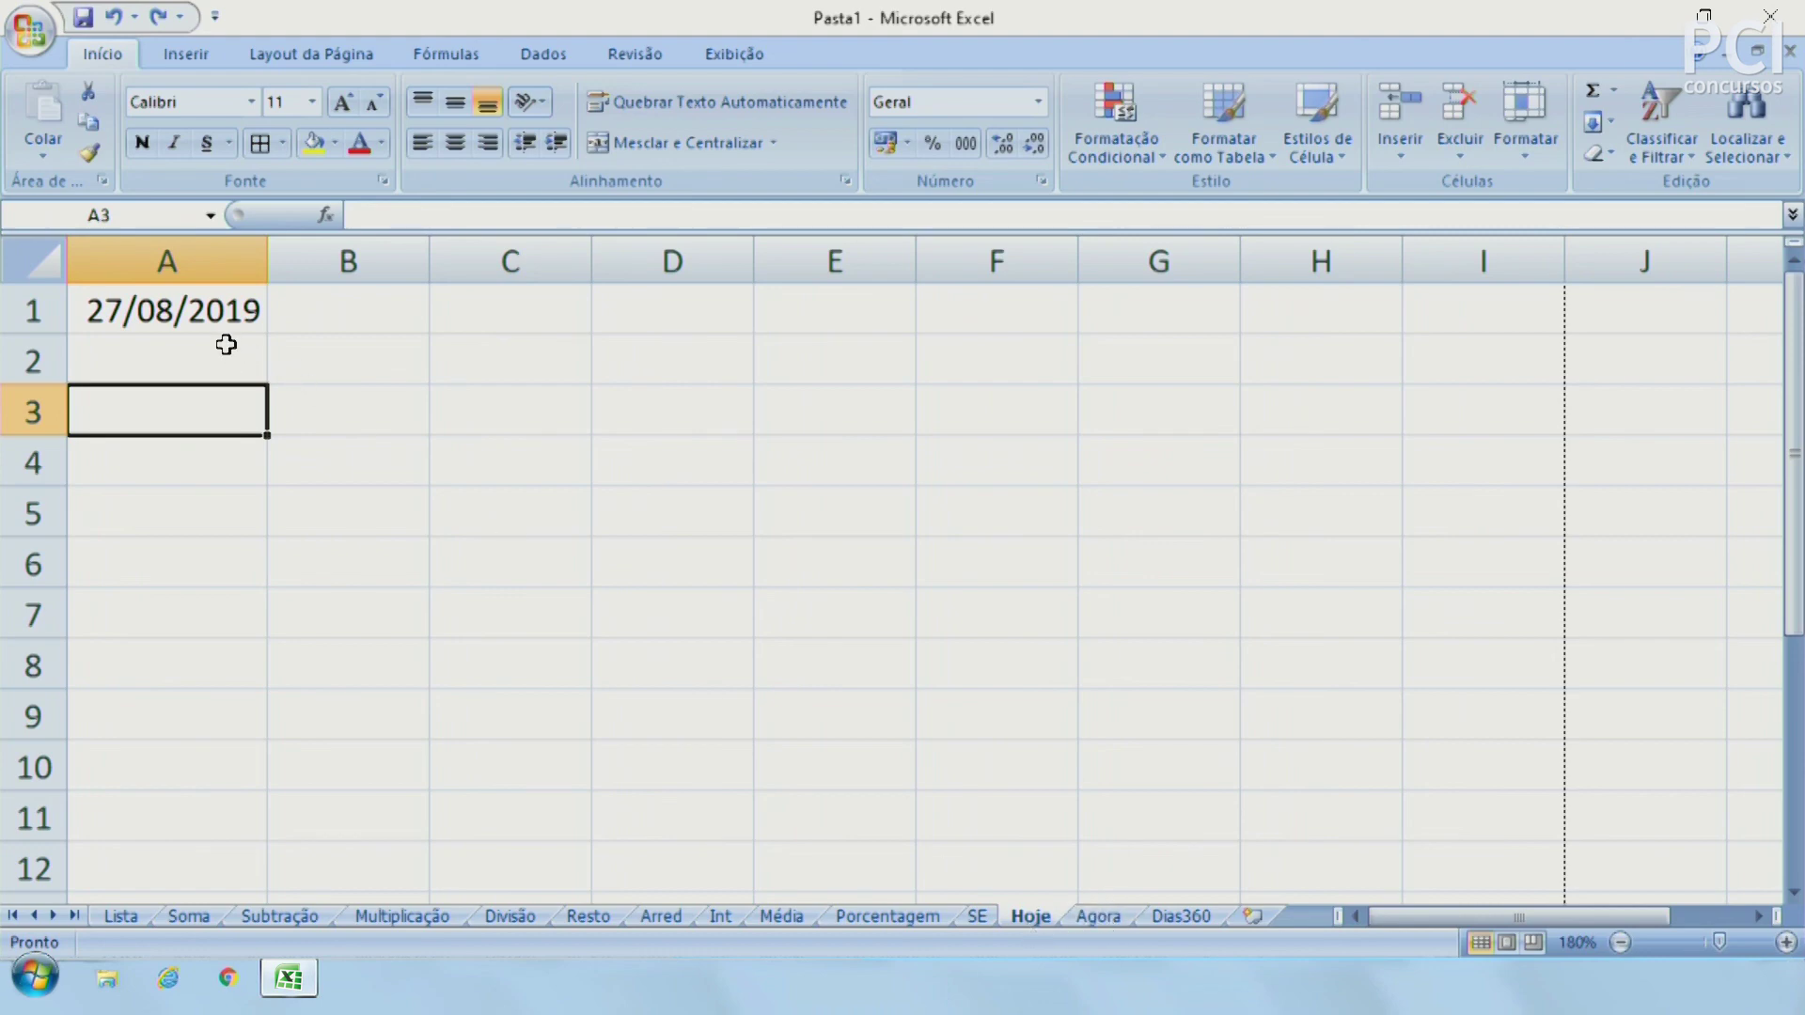
{"action": "left_click", "coordinate": [209, 317]}
{"action": "left_click_drag", "start_coordinate": [356, 216], "coordinate": [455, 208]}
{"action": "key", "text": "Escape"}
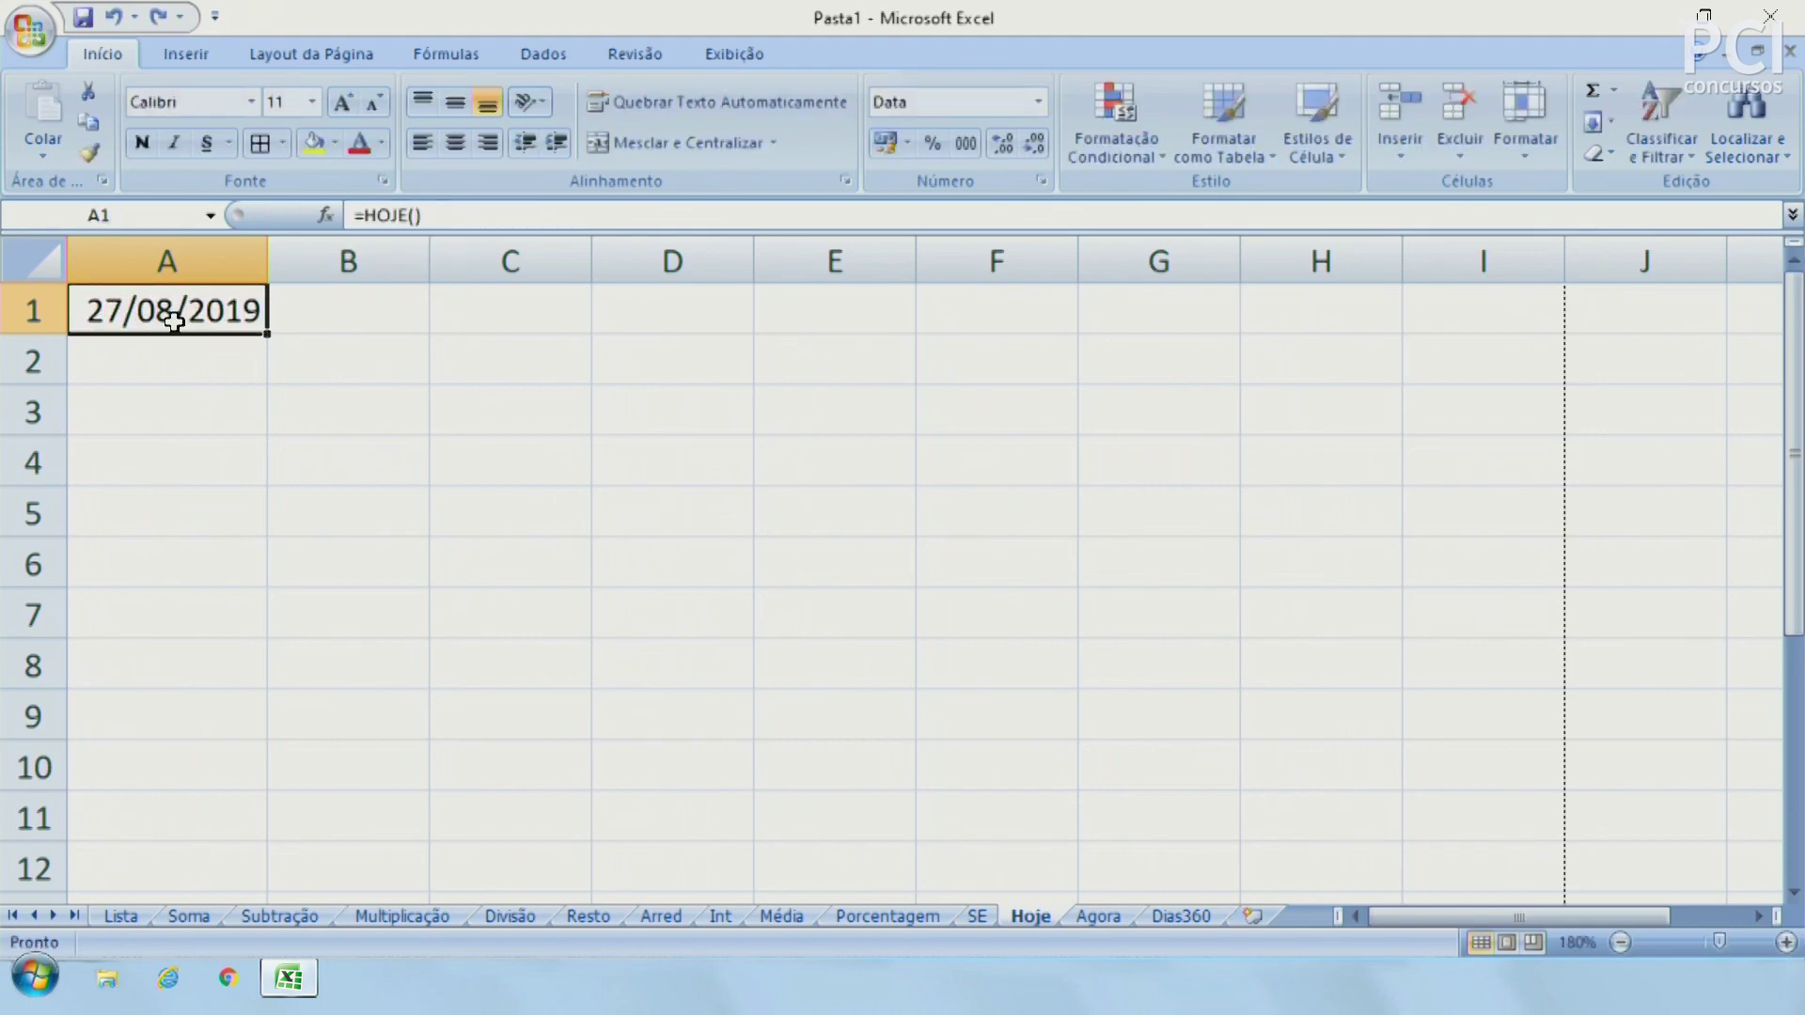
Open the HOJE formula in A1 for editing to inspect it, and leave the cell without changes
{"action": "left_click", "coordinate": [204, 391]}
{"action": "left_click", "coordinate": [187, 313]}
{"action": "double_click", "coordinate": [189, 317]}
{"action": "left_click", "coordinate": [178, 359]}
{"action": "key", "text": "Escape"}
Open the Agora sheet and examine the AGORA formula in A1, comparing it with the Hoje sheet
{"action": "left_click", "coordinate": [1107, 919]}
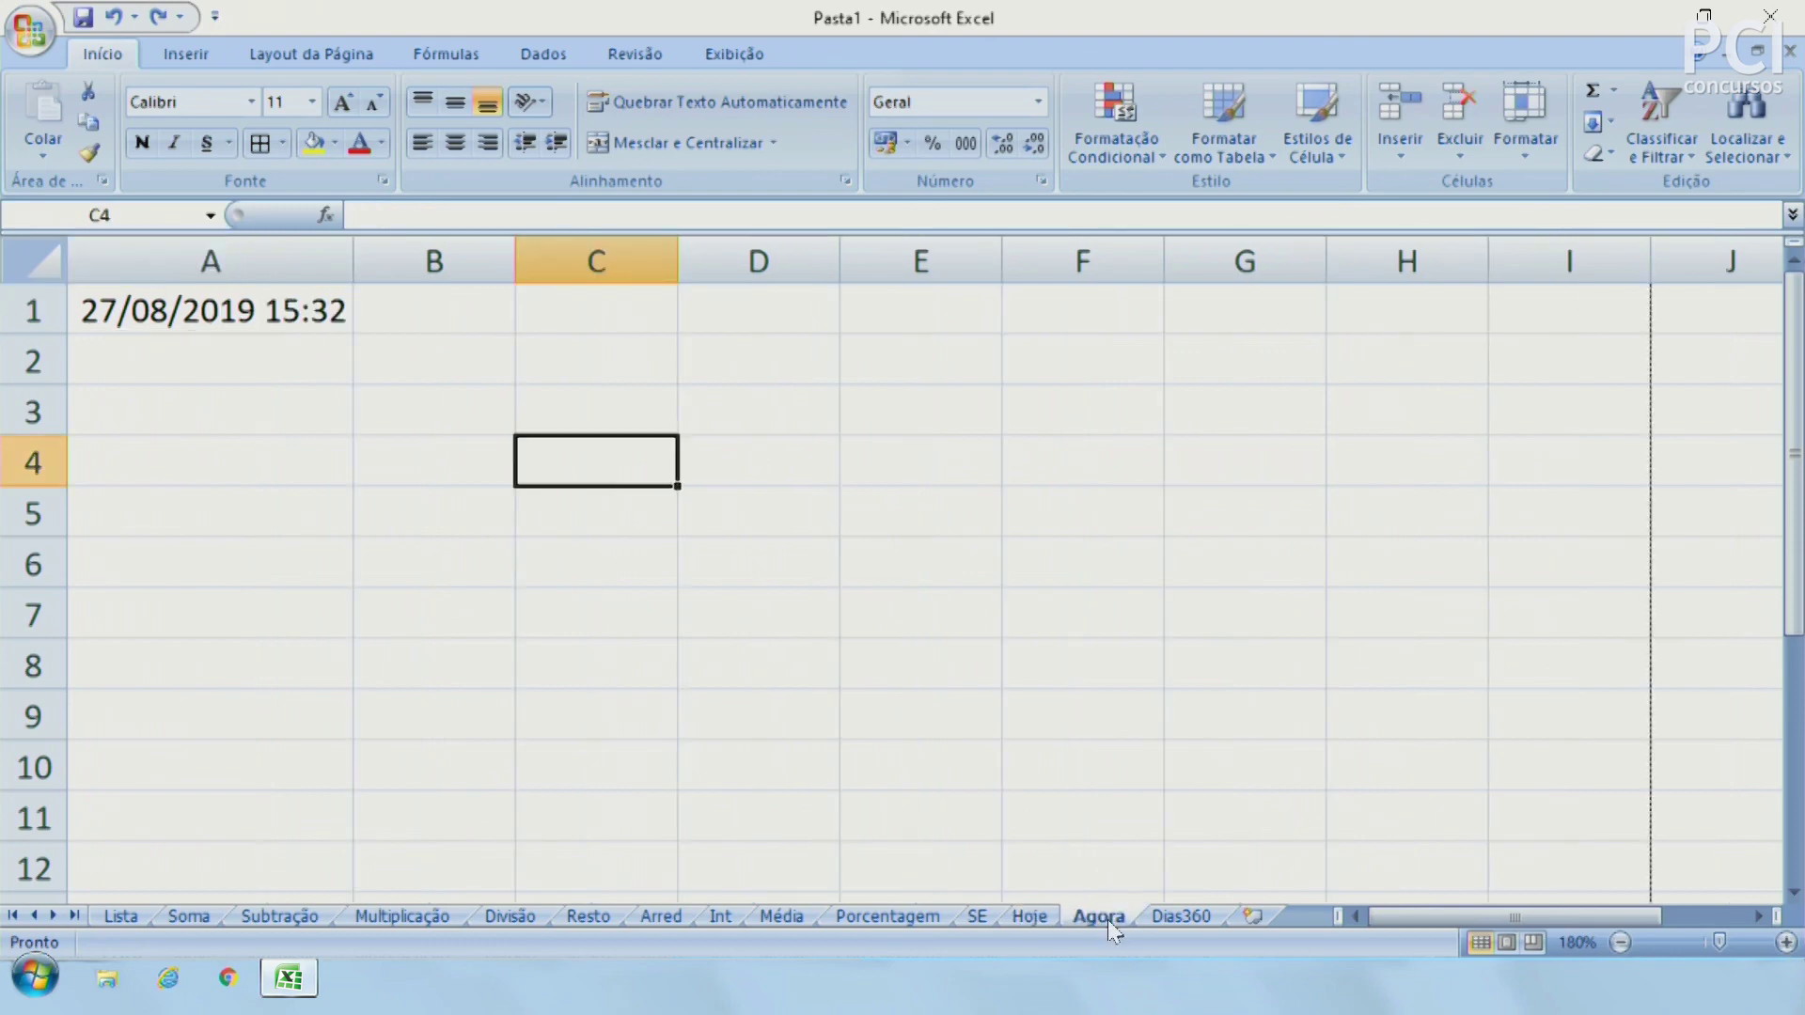
{"action": "left_click", "coordinate": [200, 298]}
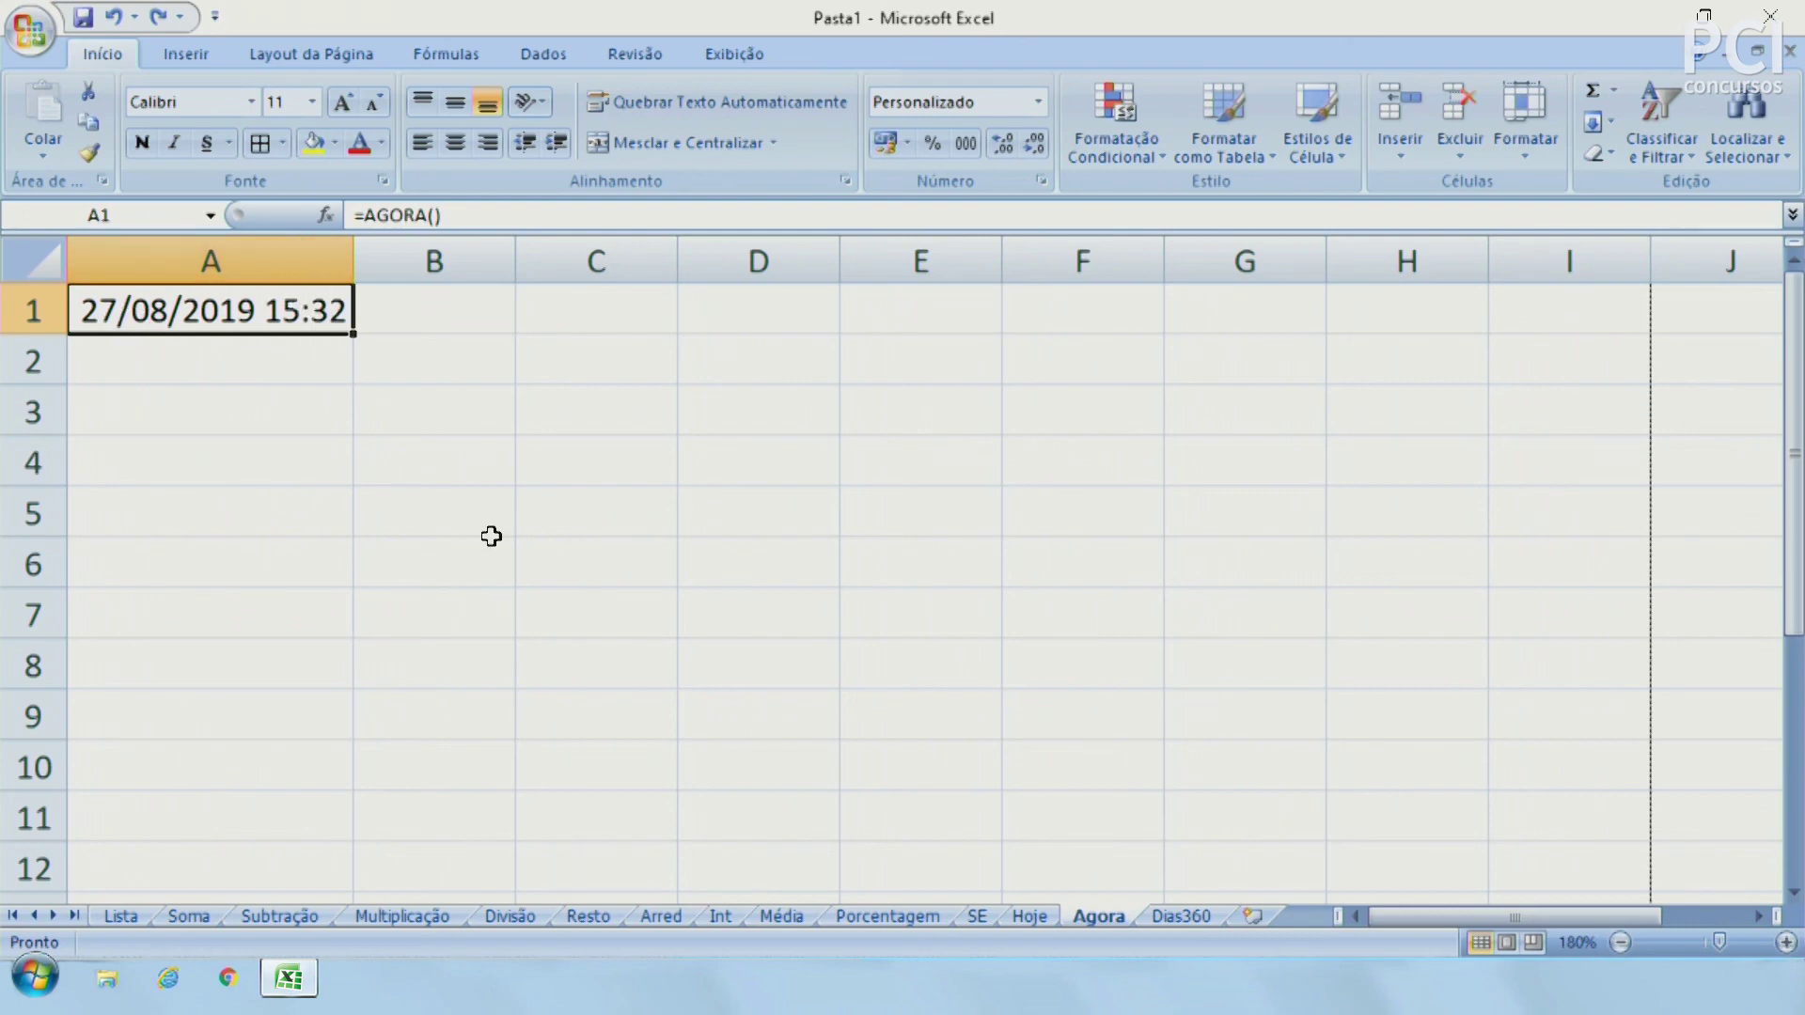
{"action": "left_click", "coordinate": [1027, 917]}
{"action": "left_click", "coordinate": [1076, 914]}
{"action": "left_click", "coordinate": [256, 364]}
{"action": "left_click", "coordinate": [311, 319]}
Open the Dias360 sheet and examine the dates in B2 and B4 and the DIAS360 formula in B8
{"action": "left_click", "coordinate": [1181, 916]}
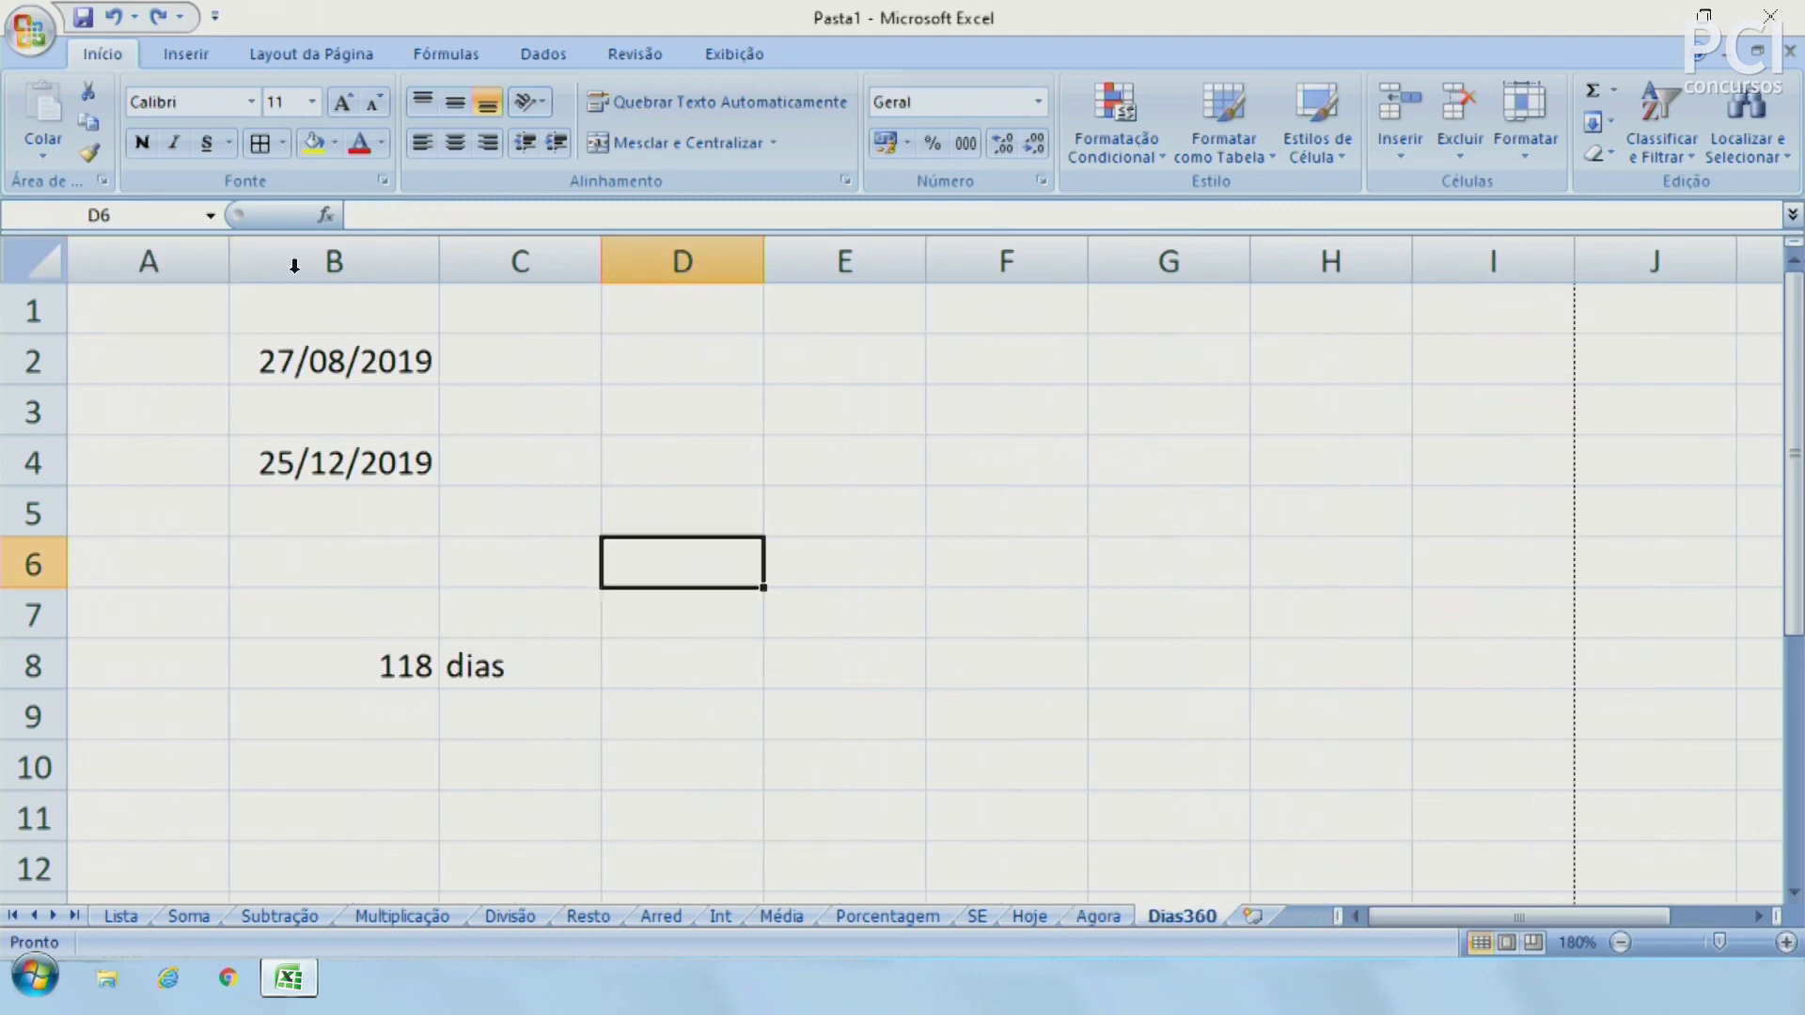
{"action": "left_click", "coordinate": [355, 367]}
{"action": "left_click", "coordinate": [369, 475]}
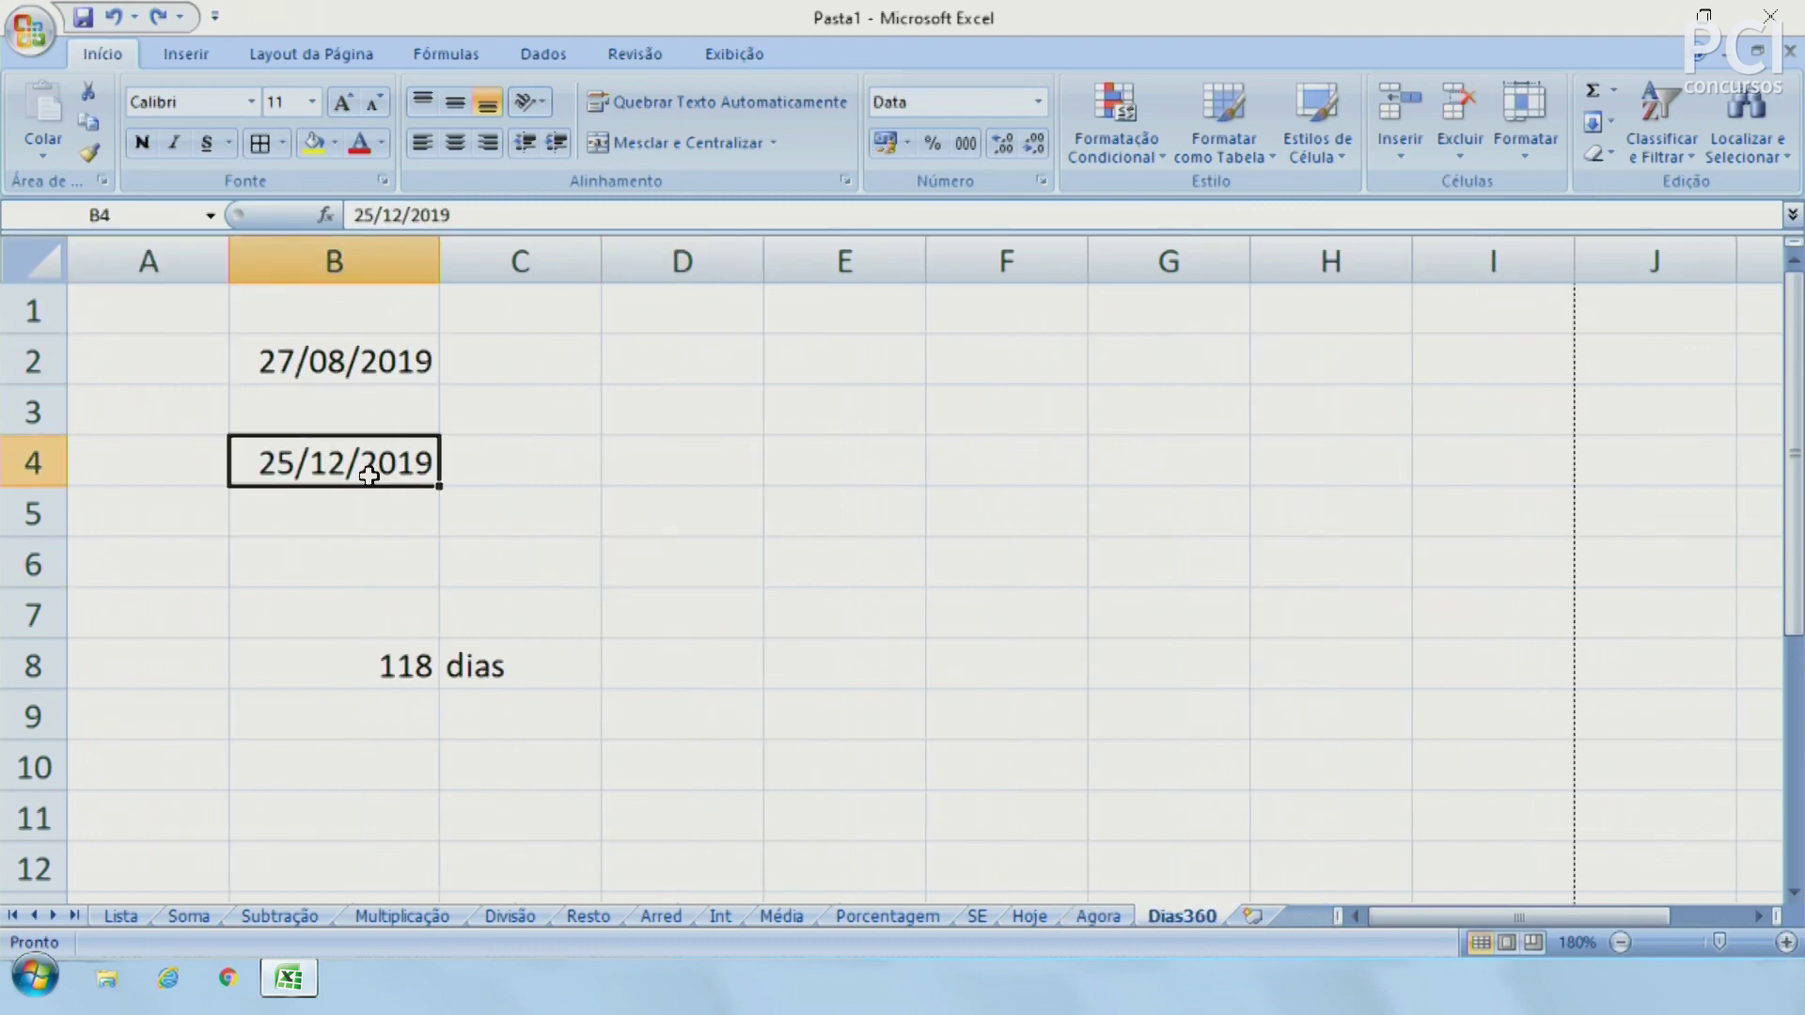
{"action": "left_click", "coordinate": [421, 656]}
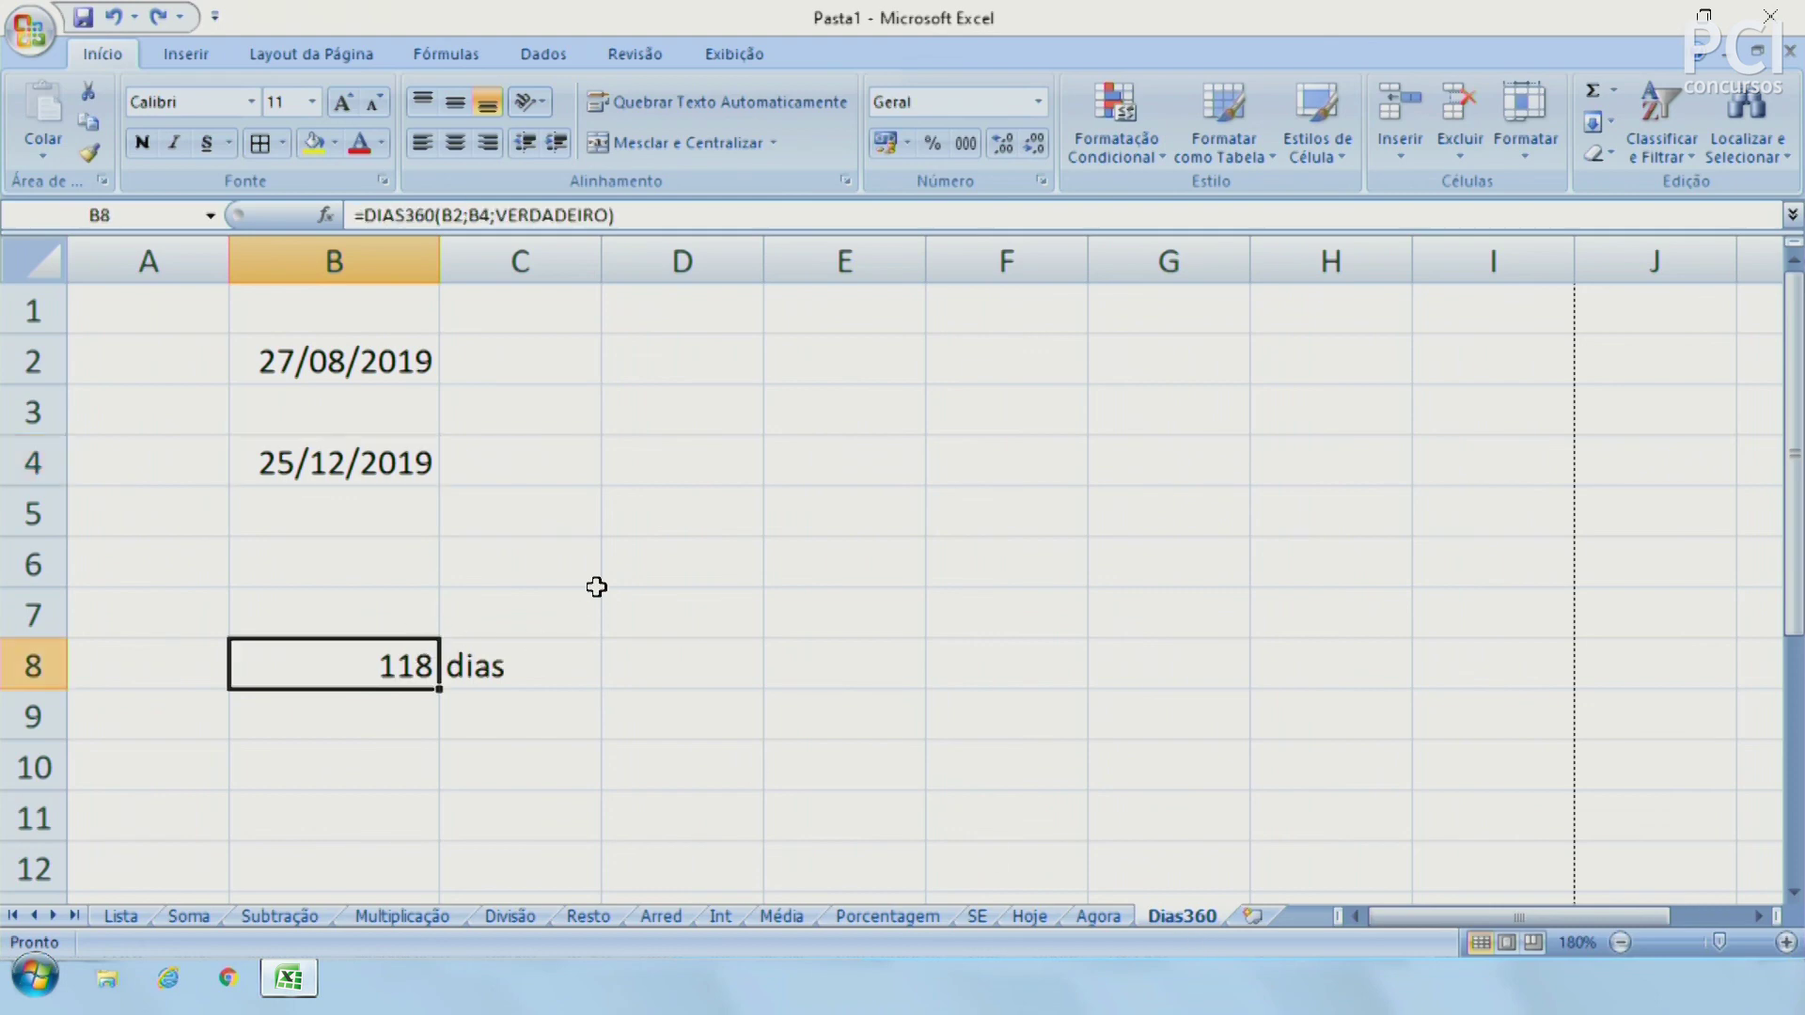
{"action": "left_click", "coordinate": [435, 556]}
{"action": "left_click", "coordinate": [403, 665]}
{"action": "left_click", "coordinate": [539, 567]}
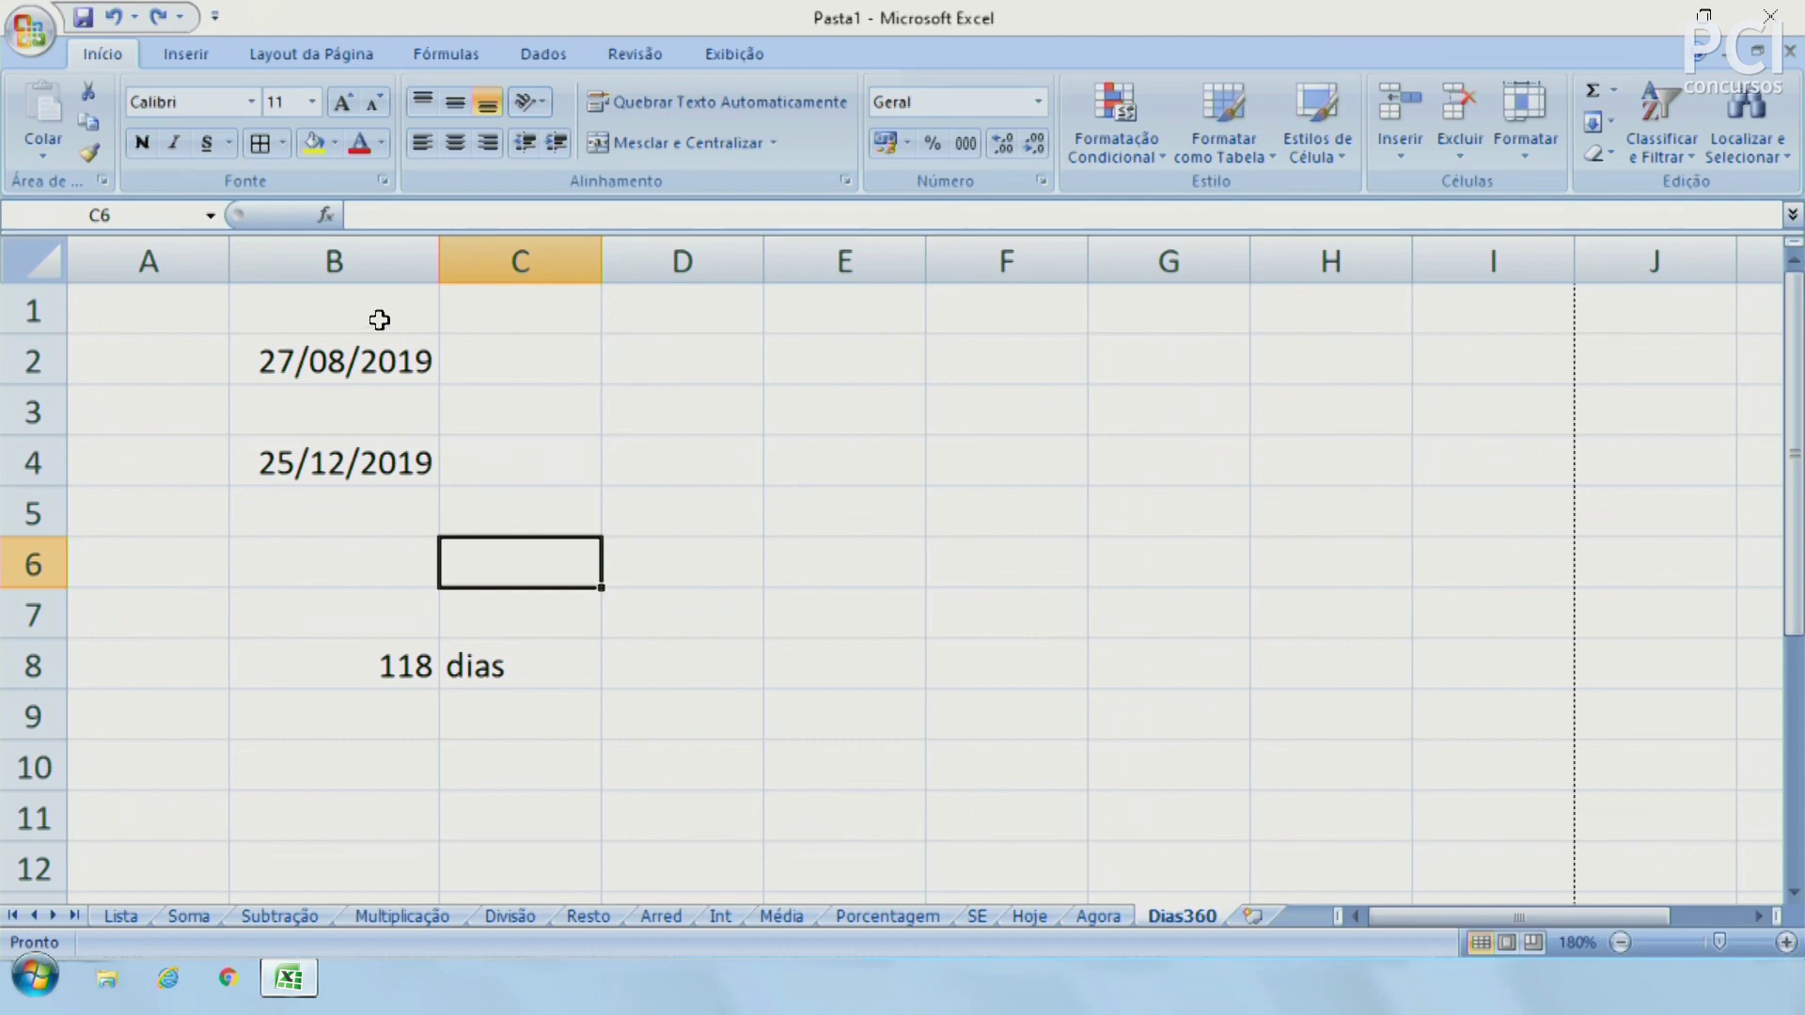
Delete the DIAS360 formula from B8, keeping the dias label beside it
{"action": "left_click", "coordinate": [321, 350]}
{"action": "left_click", "coordinate": [404, 665]}
{"action": "key", "text": "Delete"}
{"action": "key", "text": "Right"}
{"action": "key", "text": "Right"}
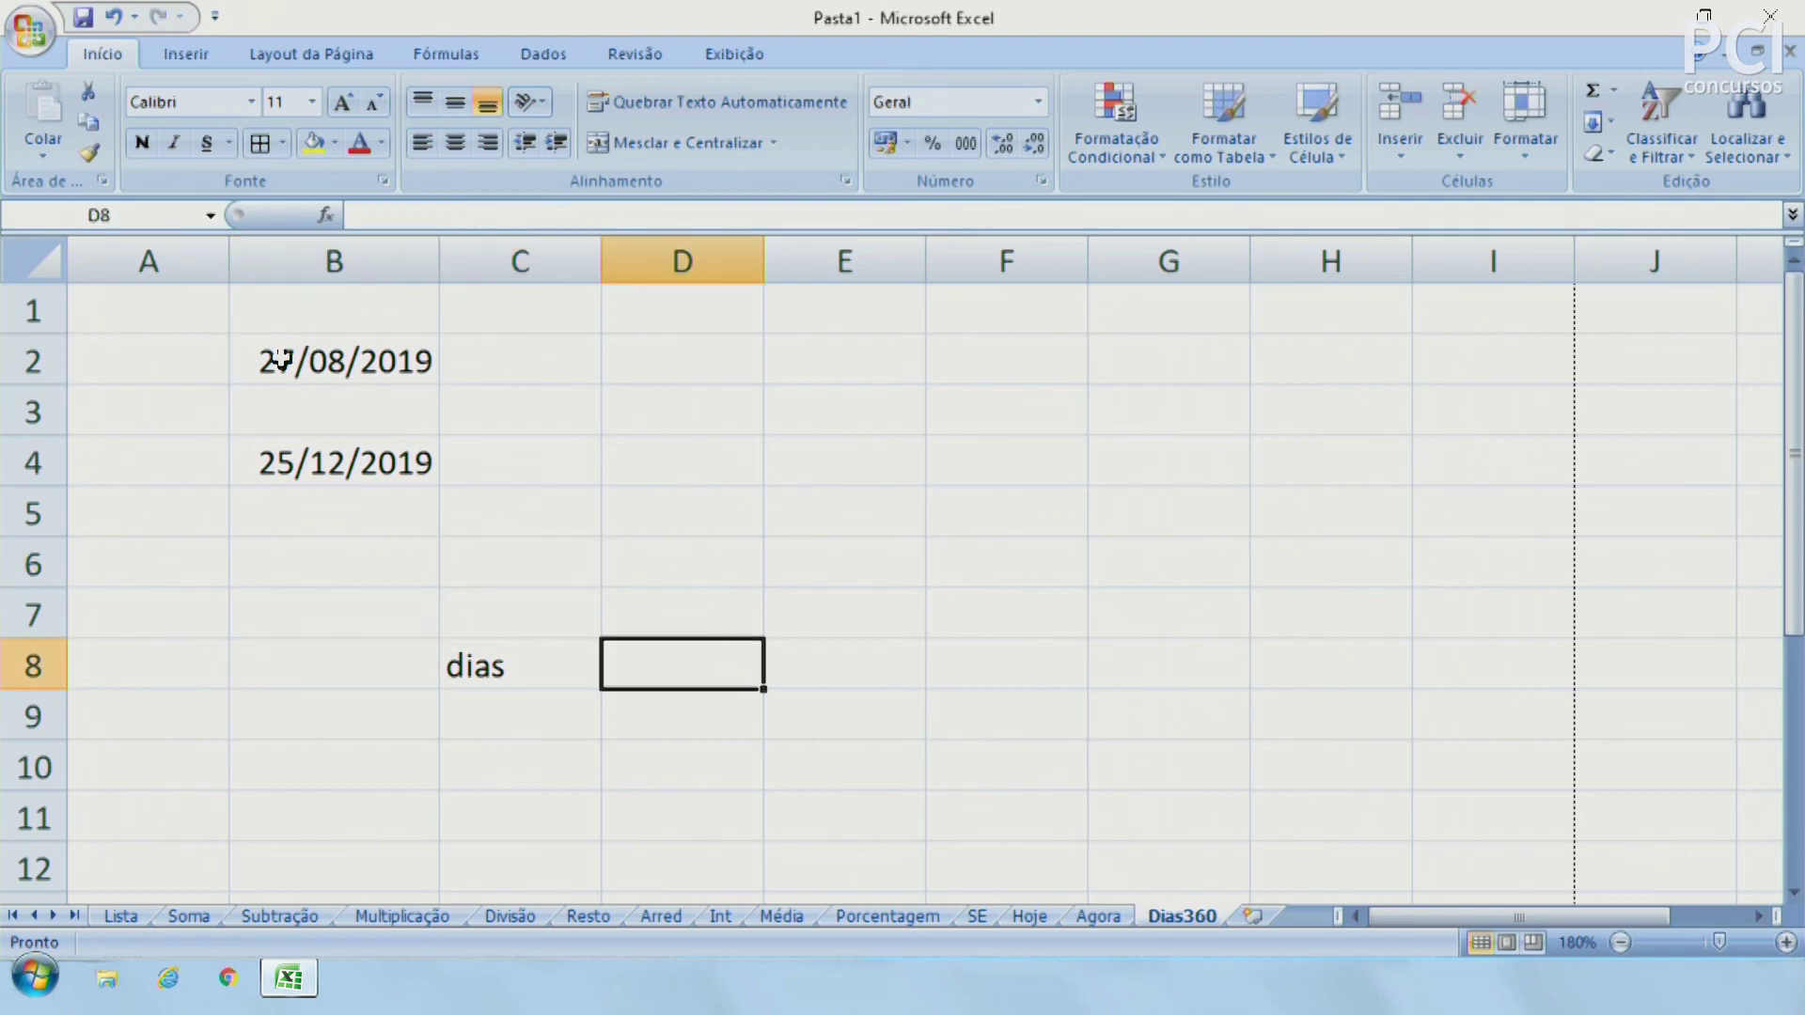
Enter the formula =DIAS360(B2;B4) in B8 to count the days between the two dates
{"action": "left_click", "coordinate": [294, 355]}
{"action": "left_click", "coordinate": [326, 465]}
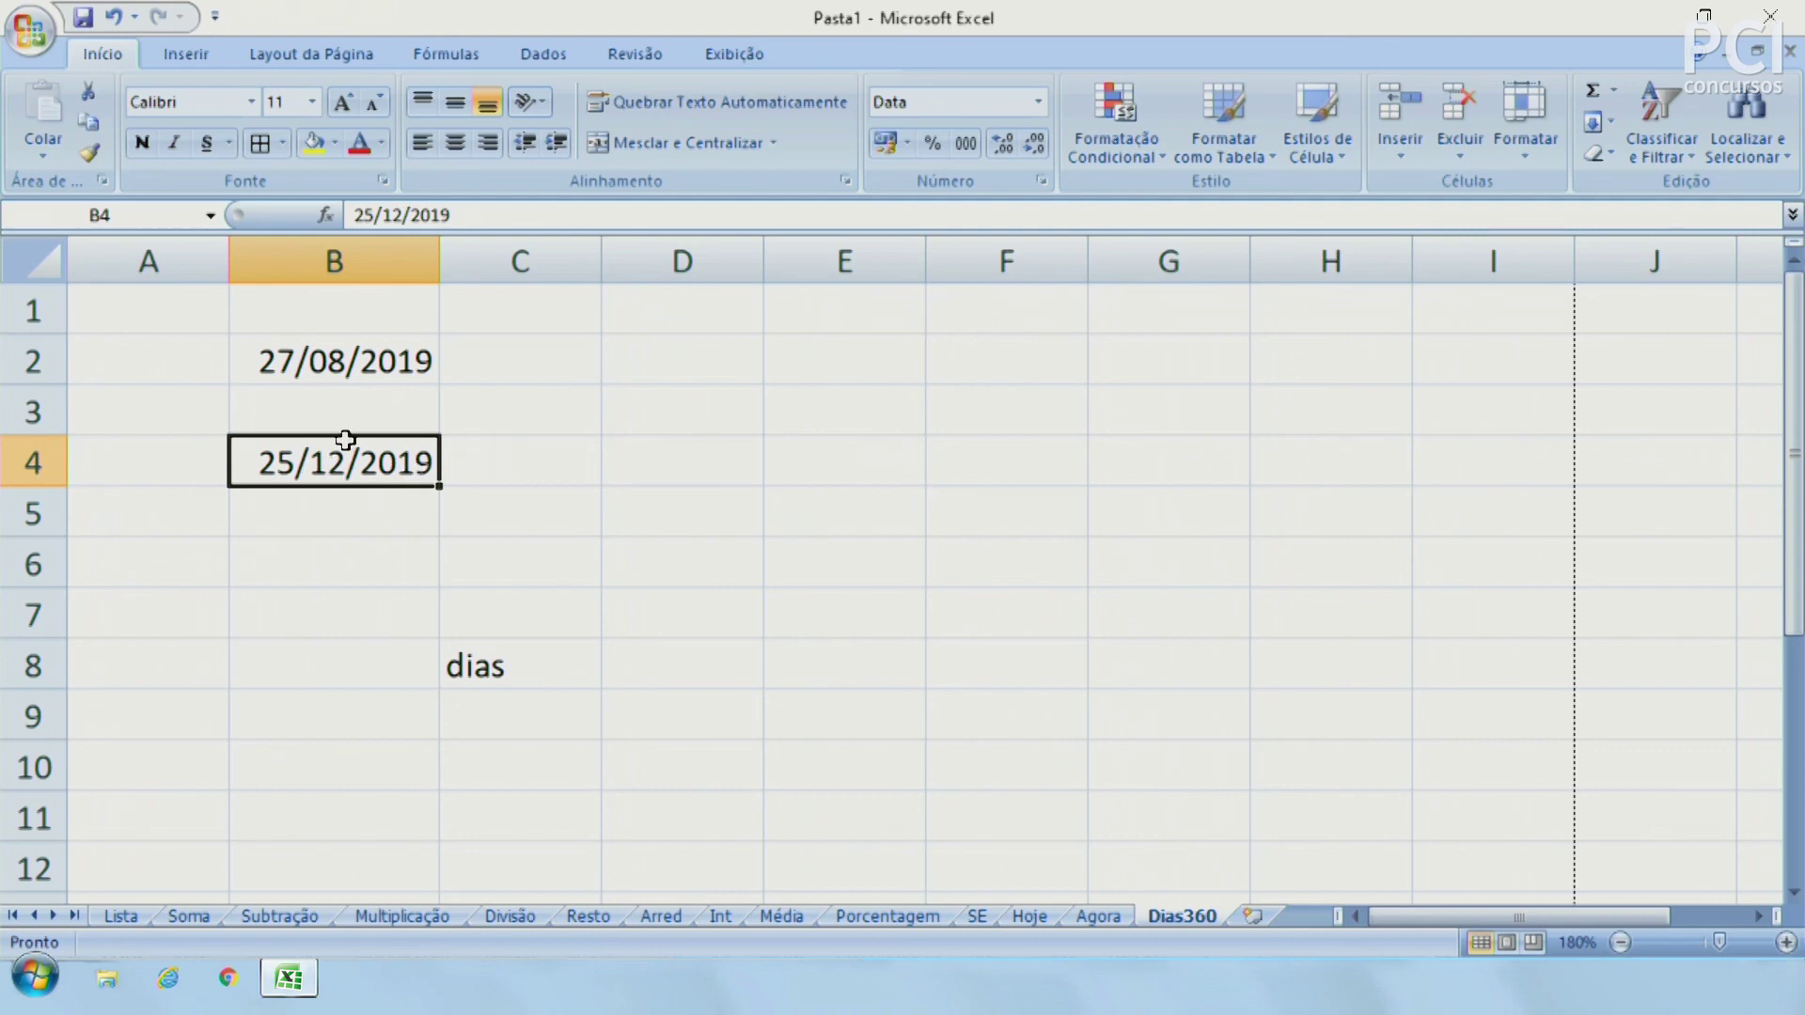
{"action": "left_click", "coordinate": [400, 657]}
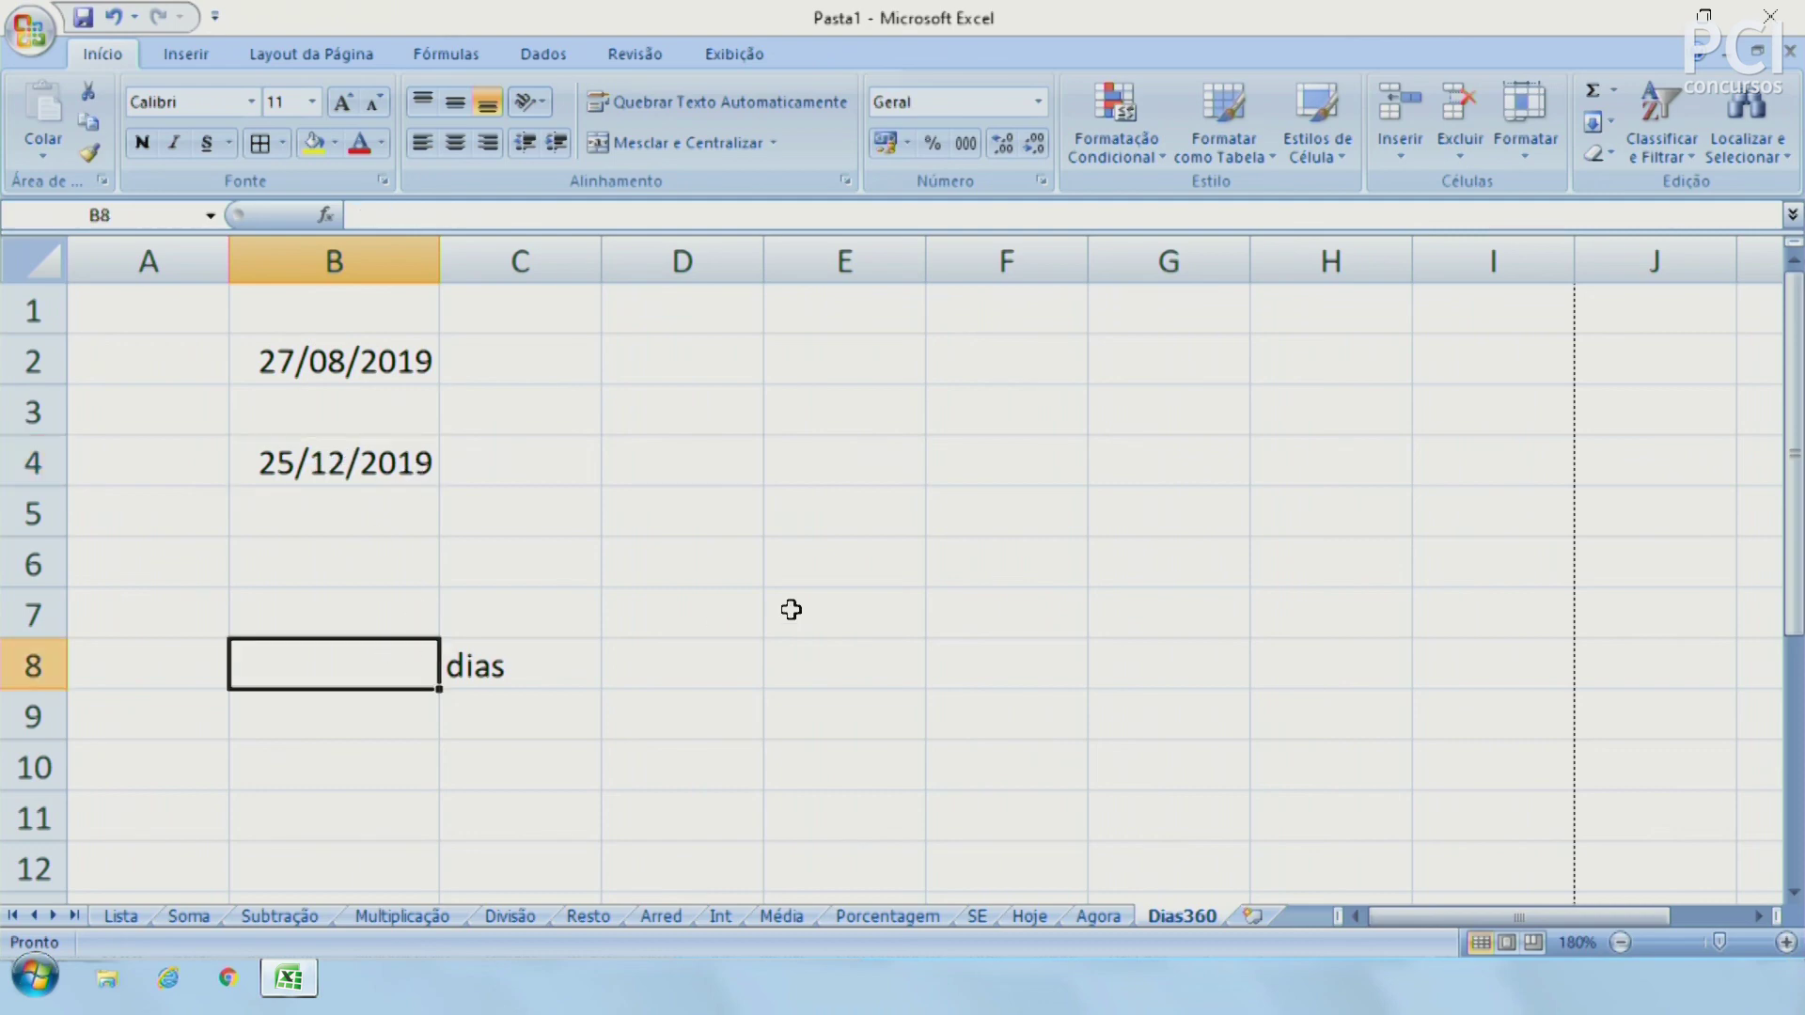
{"action": "type", "text": "=dias"}
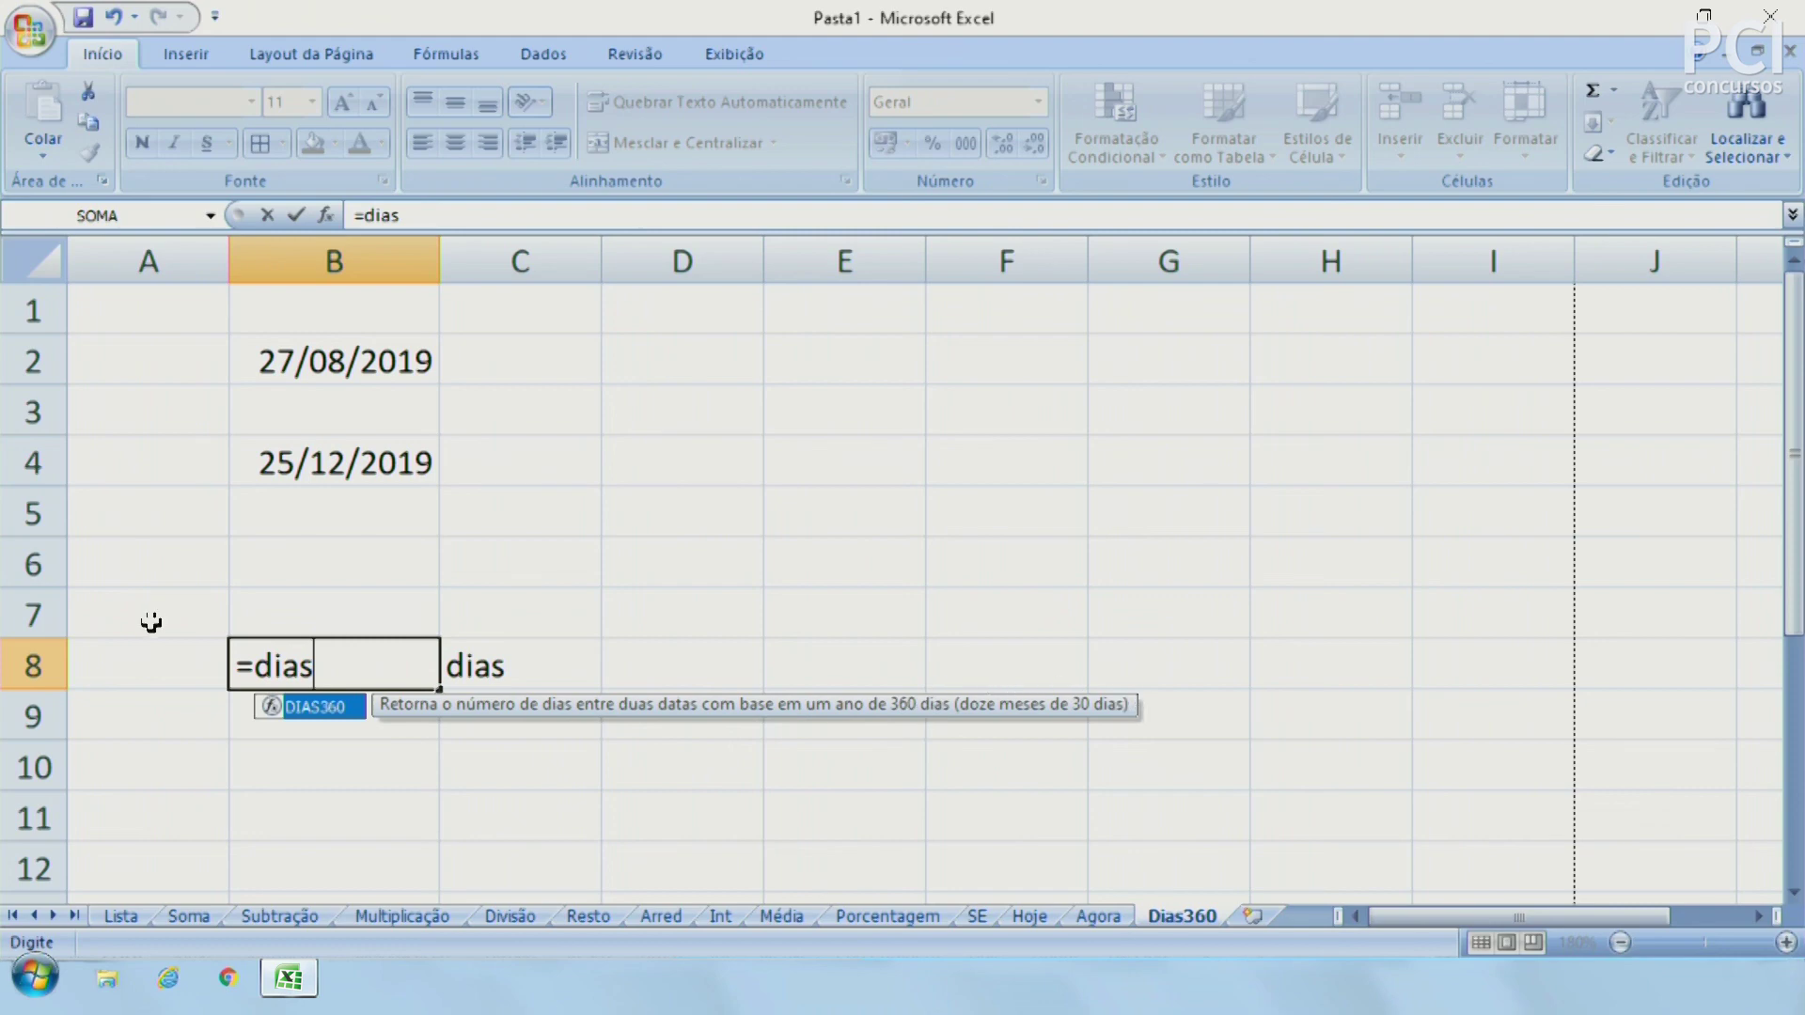
{"action": "double_click", "coordinate": [322, 710]}
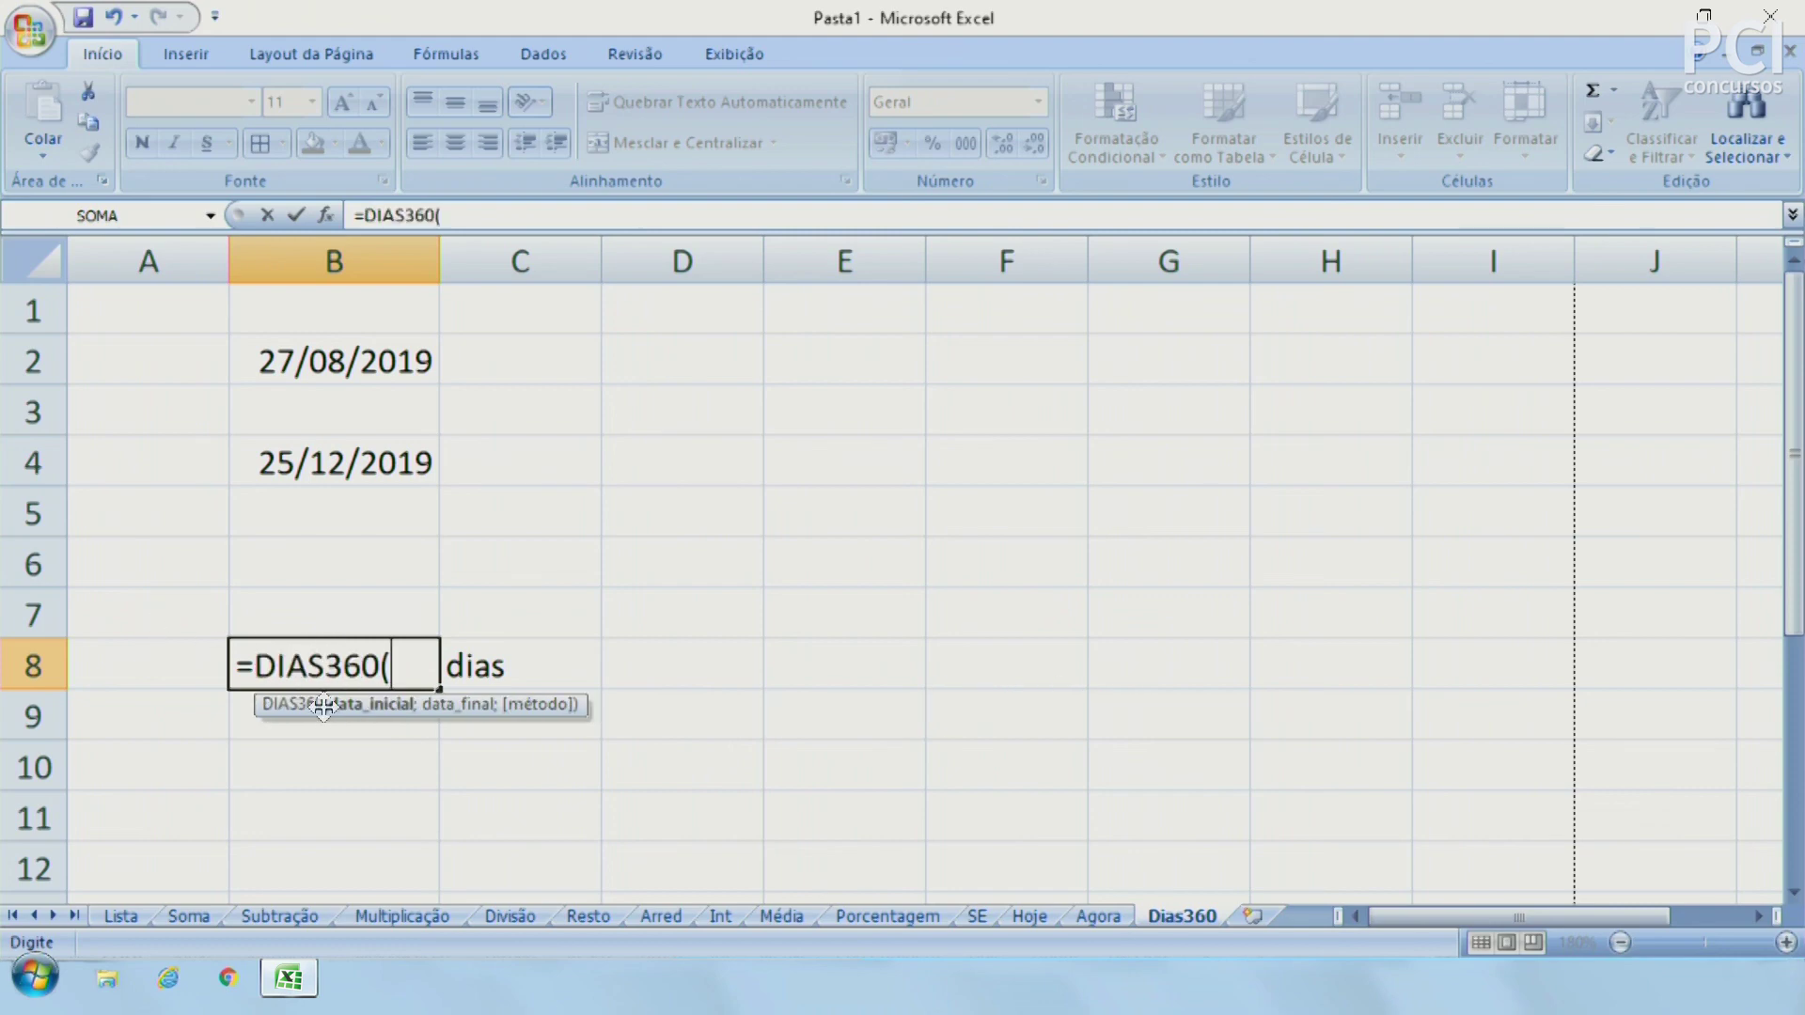
{"action": "left_click", "coordinate": [380, 353]}
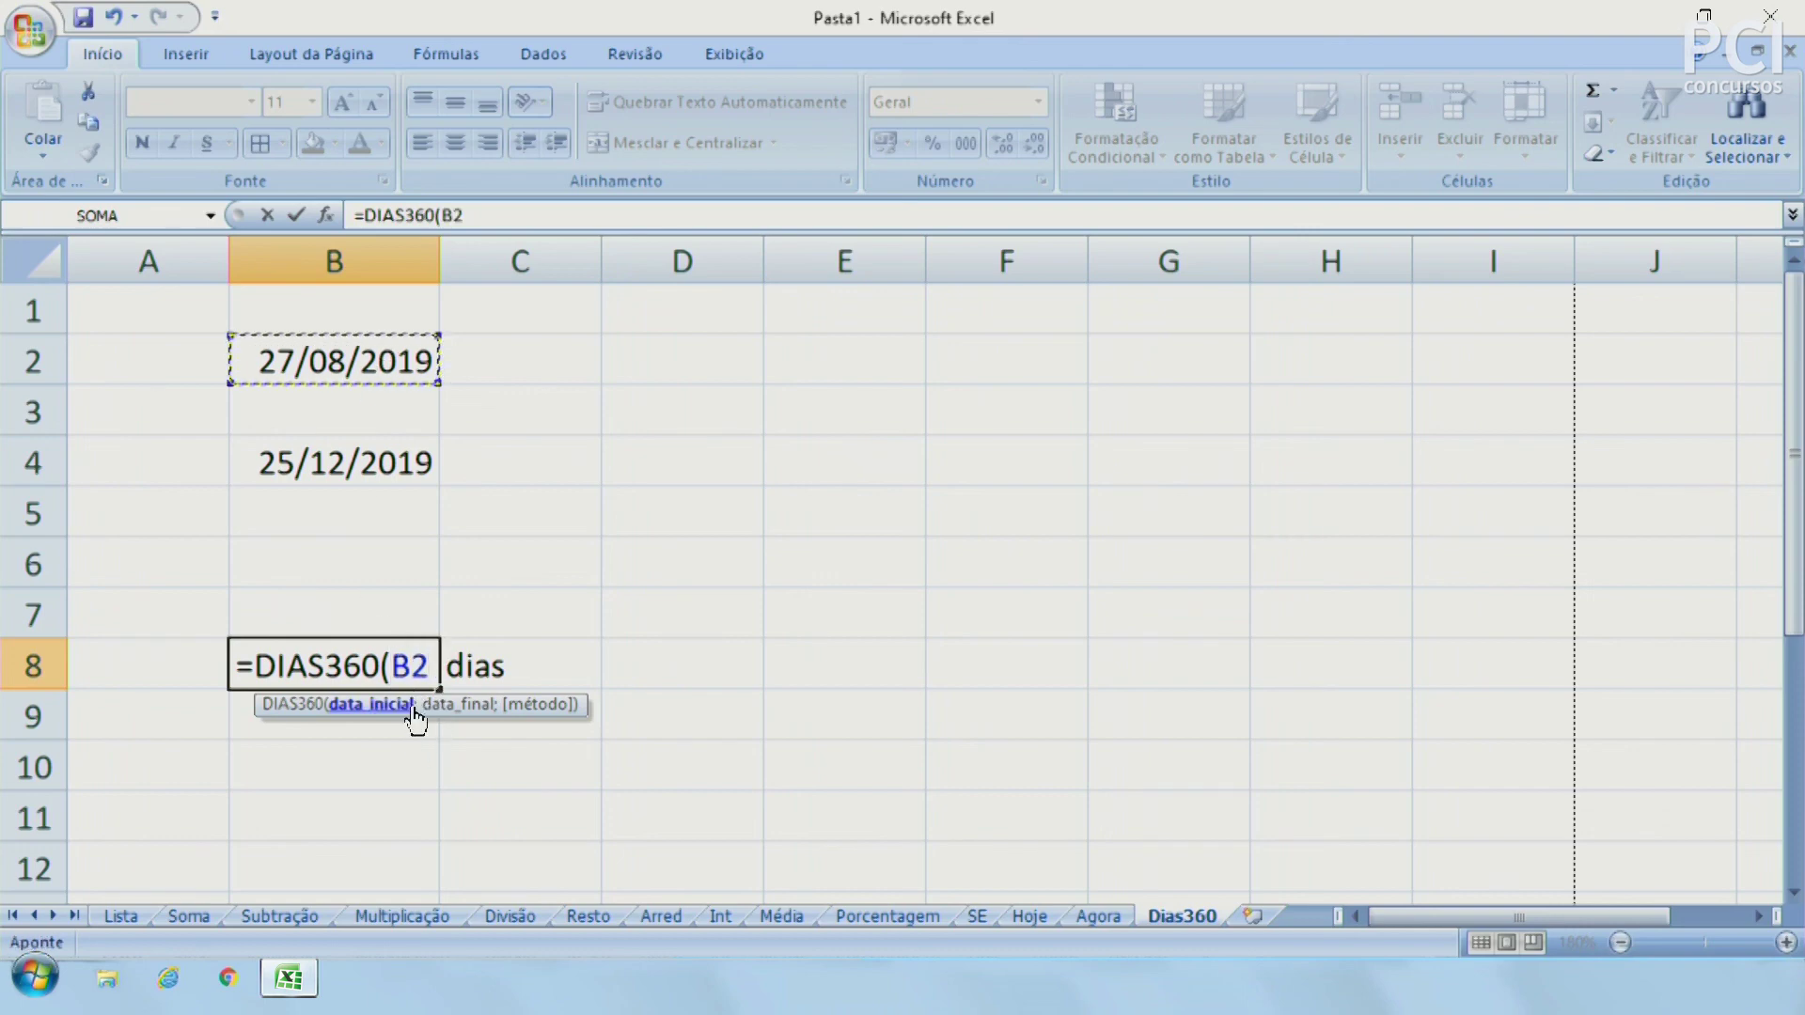
{"action": "type", "text": ";"}
{"action": "left_click", "coordinate": [360, 463]}
{"action": "type", "text": ";"}
{"action": "key", "text": "BackSpace"}
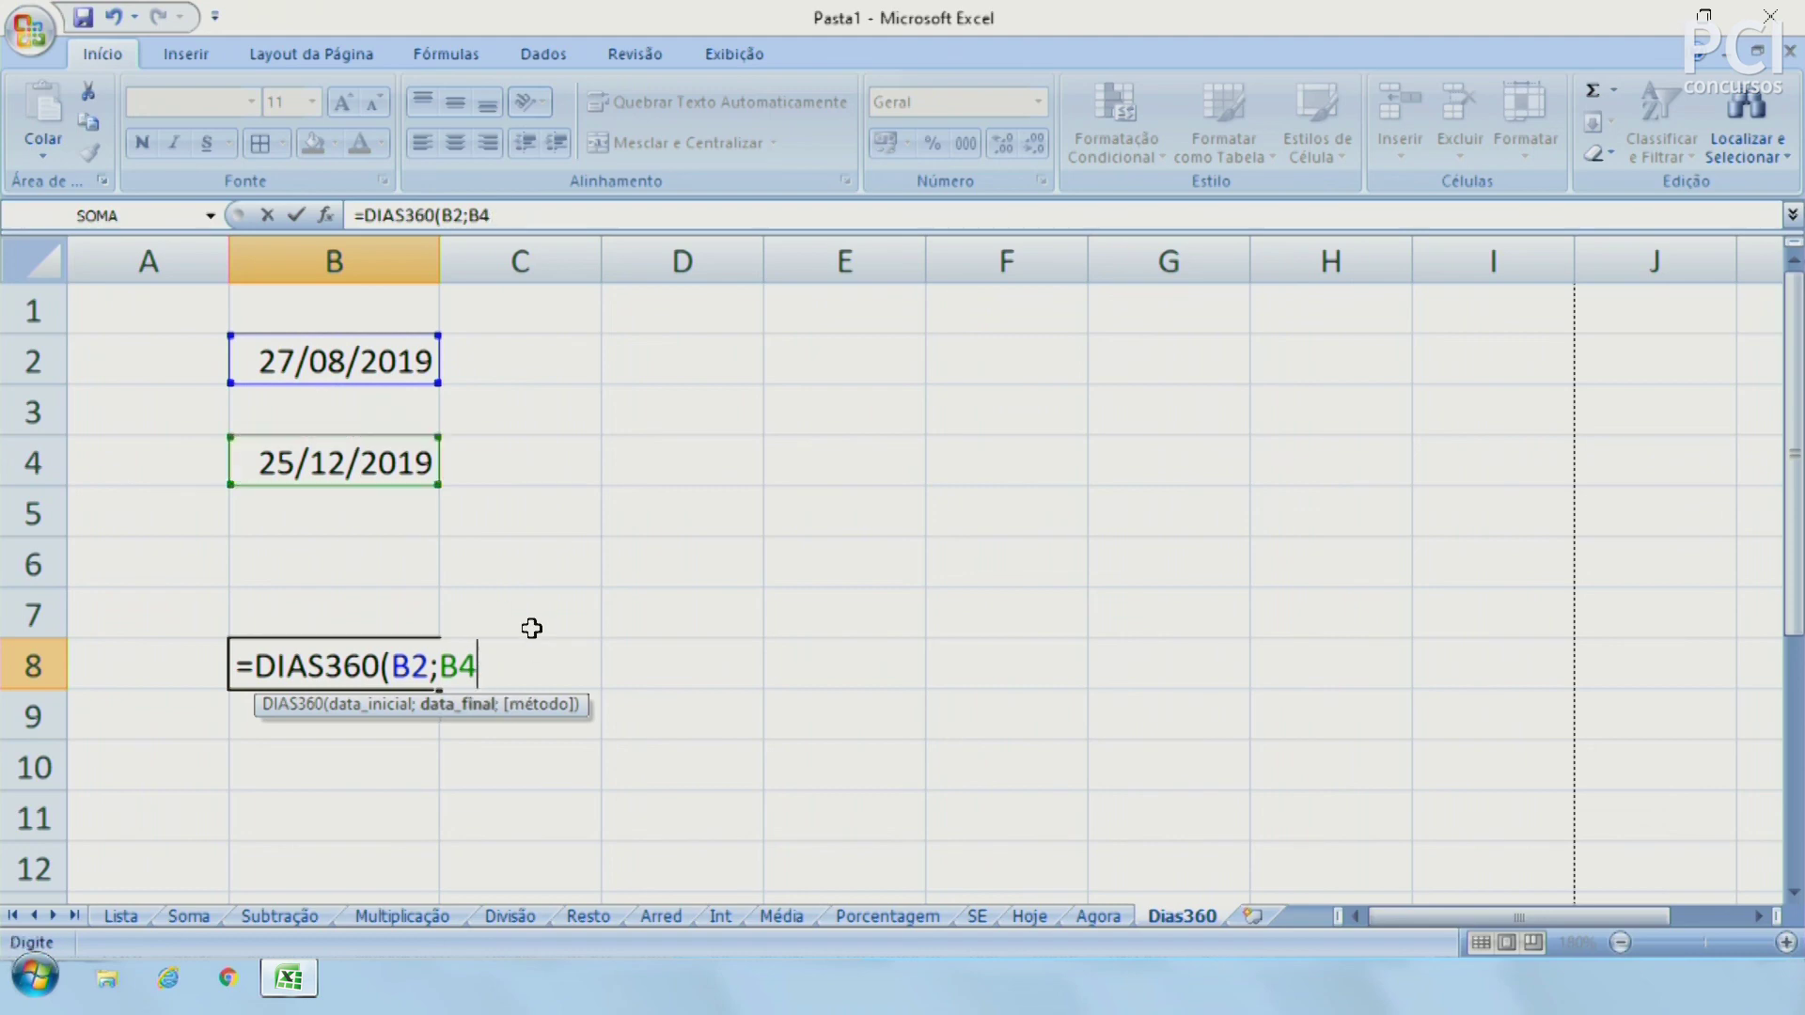
{"action": "key", "text": "Return"}
{"action": "key", "text": "Up"}
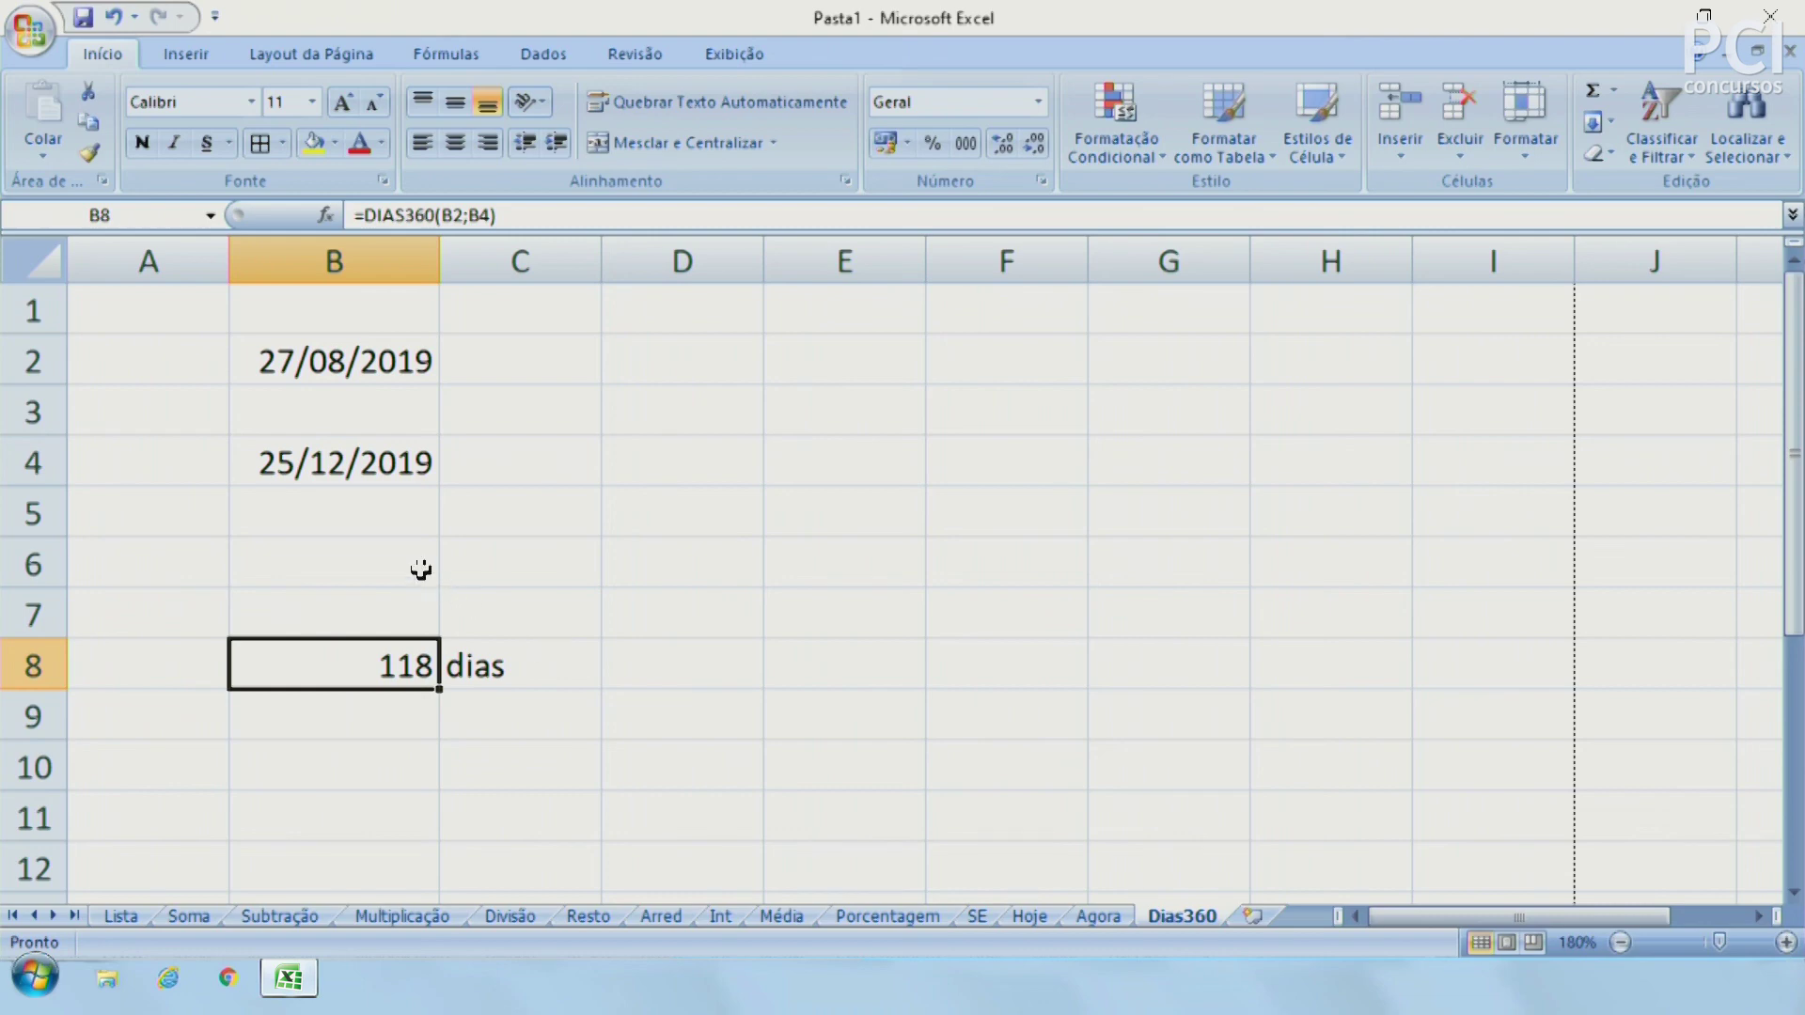
Change the end date in B4 to 25/12/2020
{"action": "left_click", "coordinate": [297, 447]}
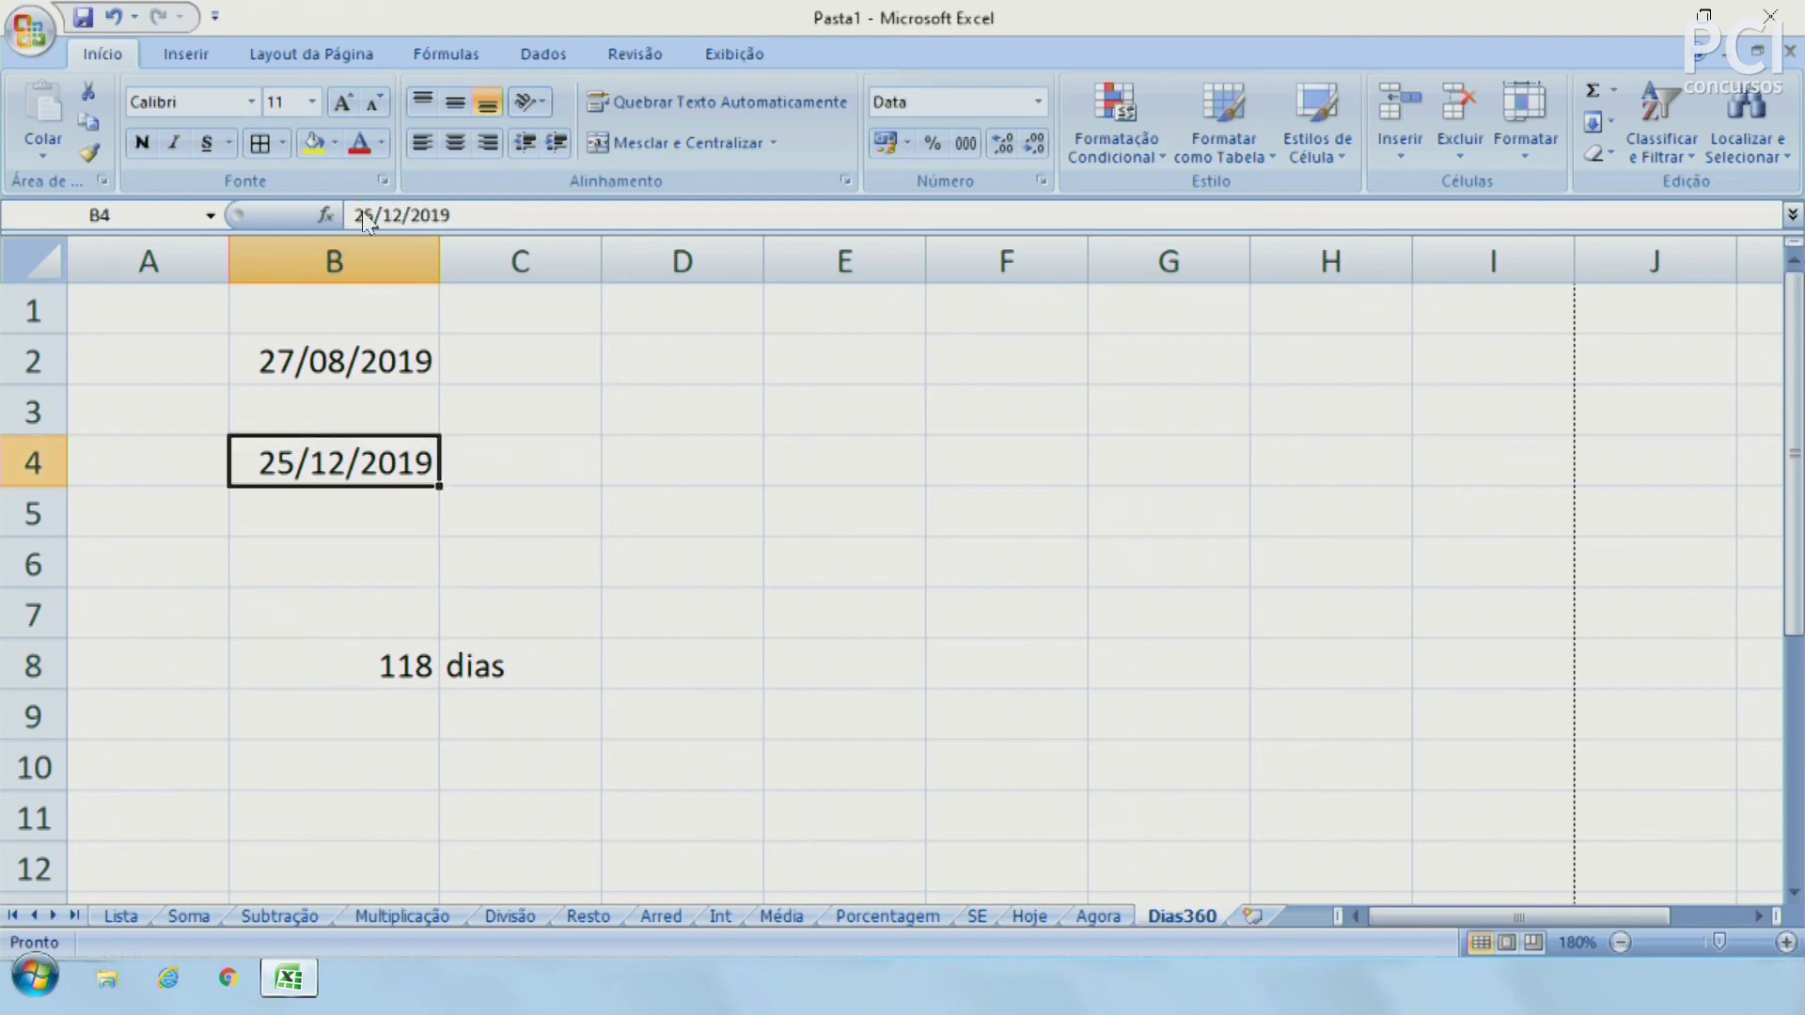
{"action": "left_click", "coordinate": [463, 213]}
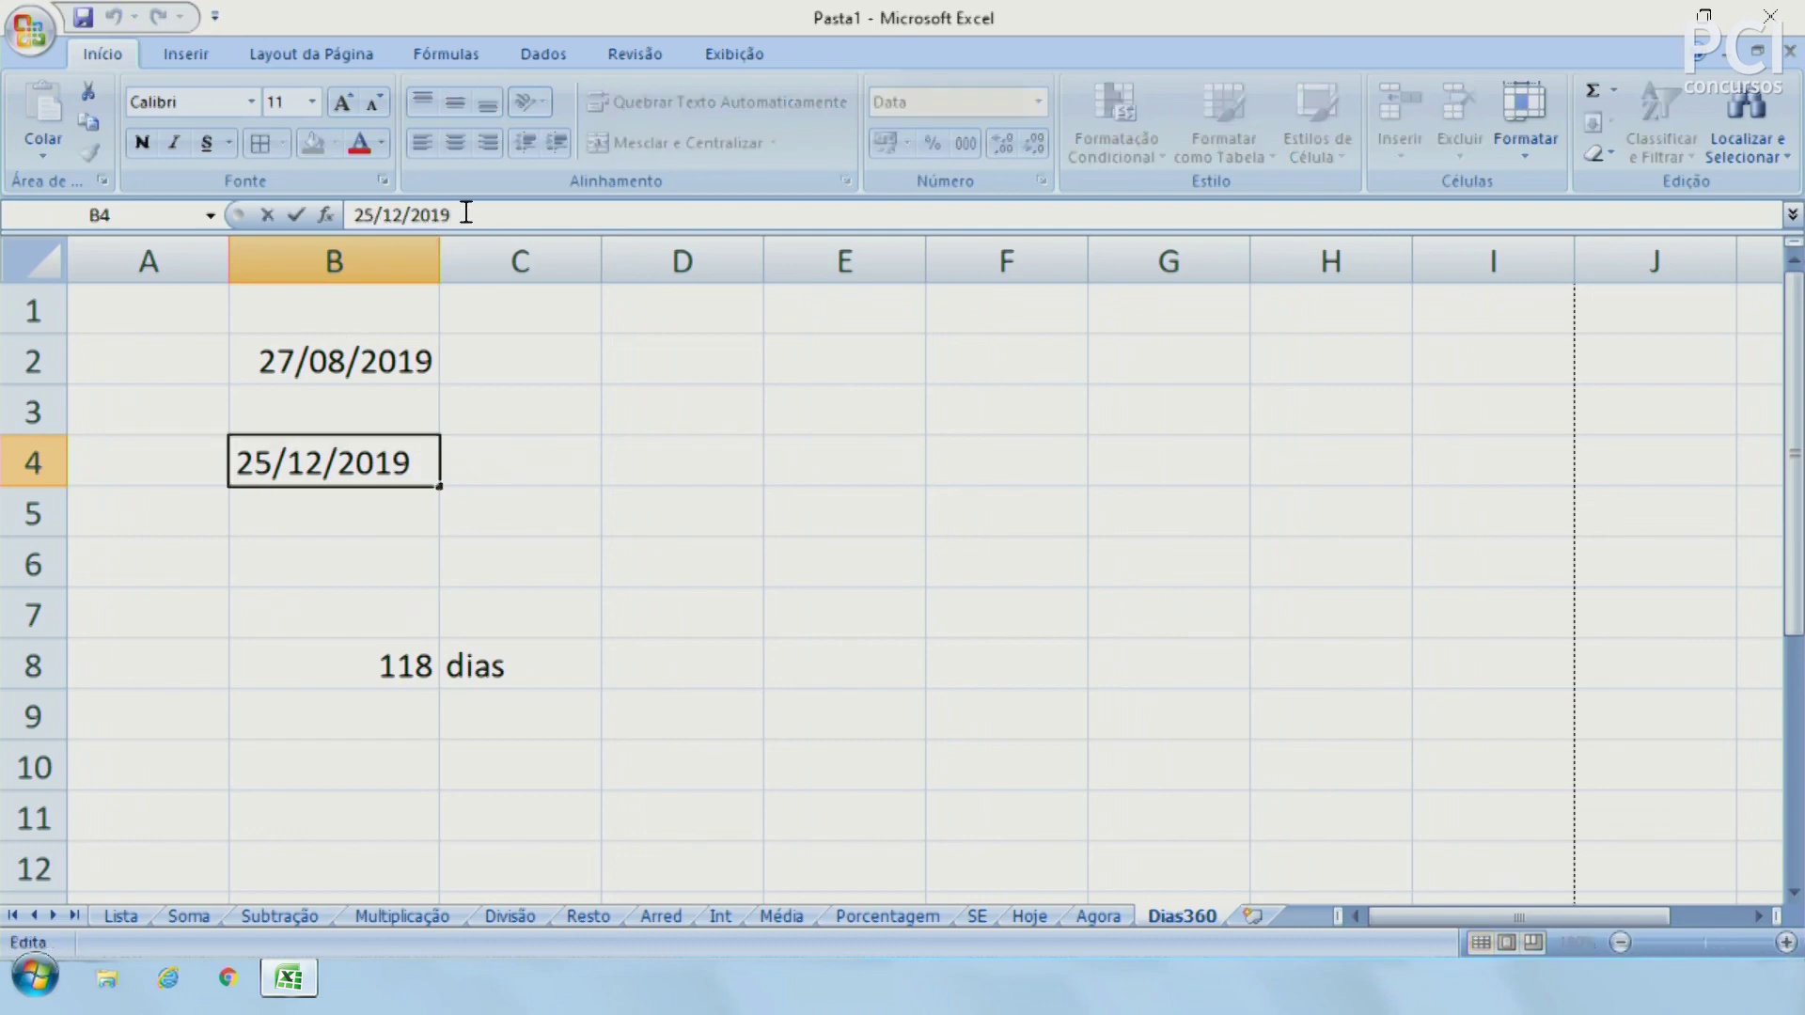
{"action": "key", "text": "BackSpace"}
{"action": "type", "text": "20"}
{"action": "key", "text": "Return"}
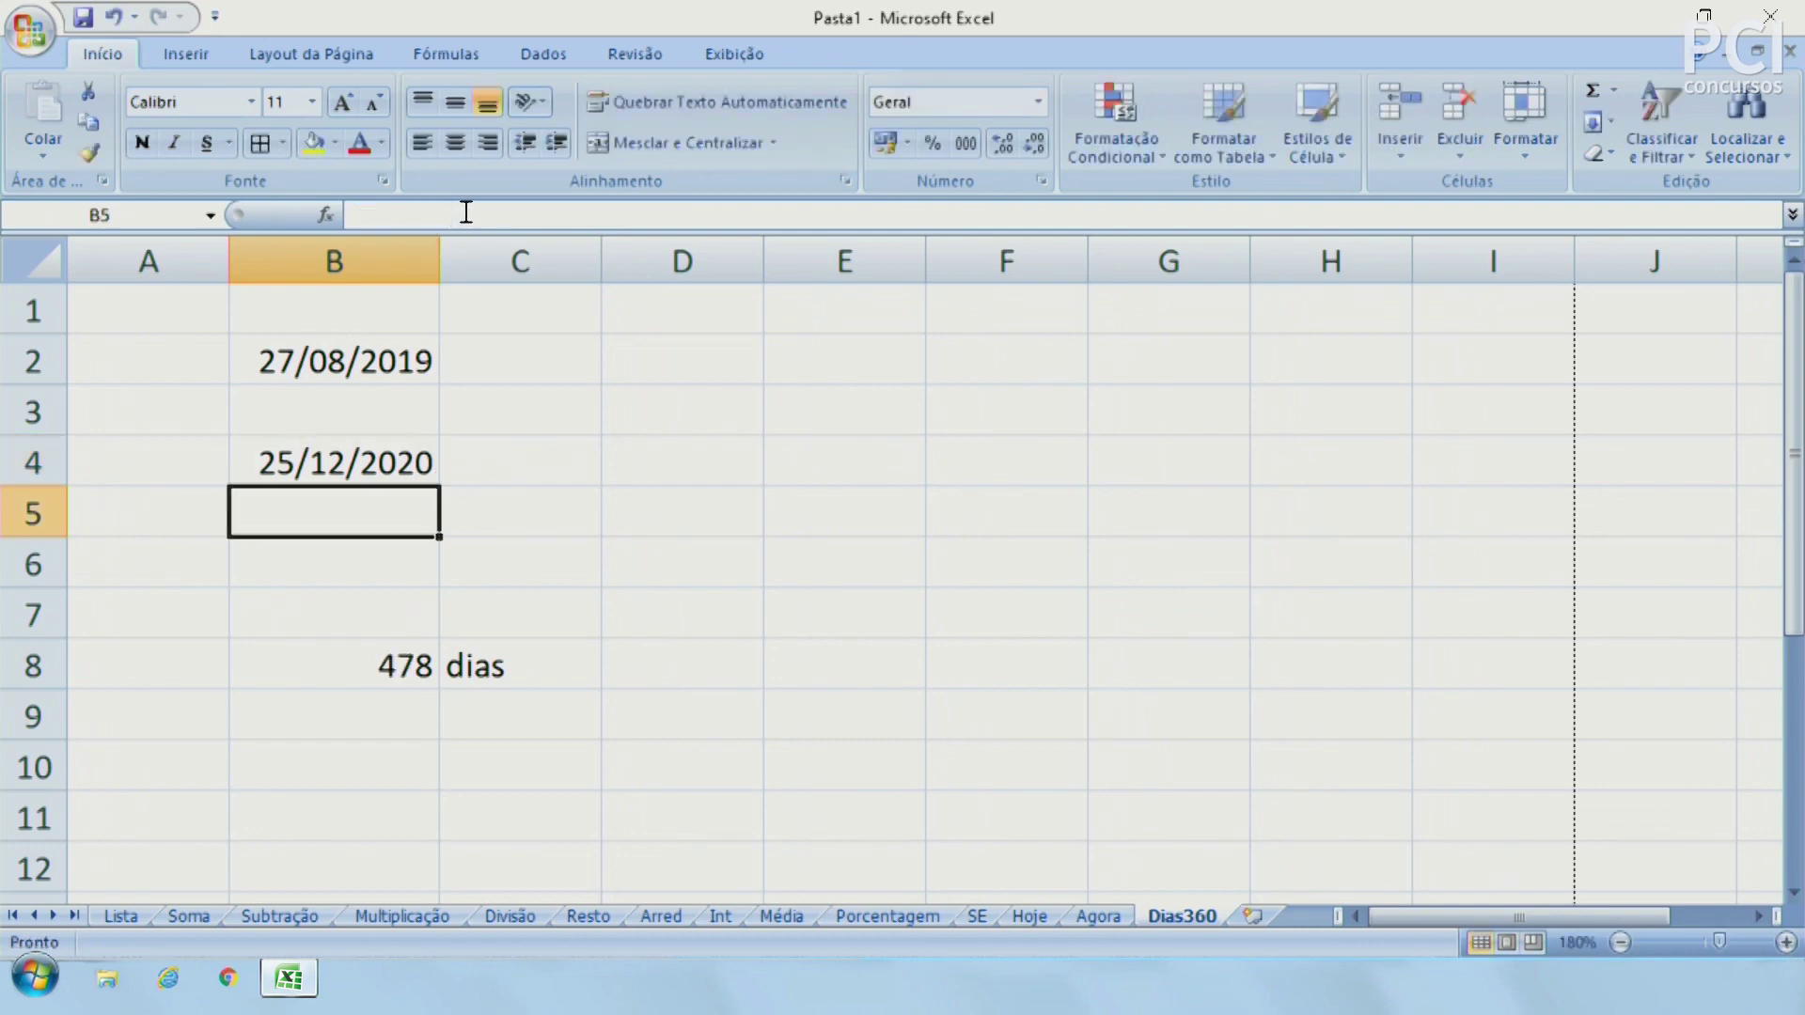
Check the recalculated day count and its DIAS360 formula in B8
{"action": "left_click", "coordinate": [375, 696]}
{"action": "left_click", "coordinate": [382, 675]}
{"action": "left_click", "coordinate": [644, 621]}
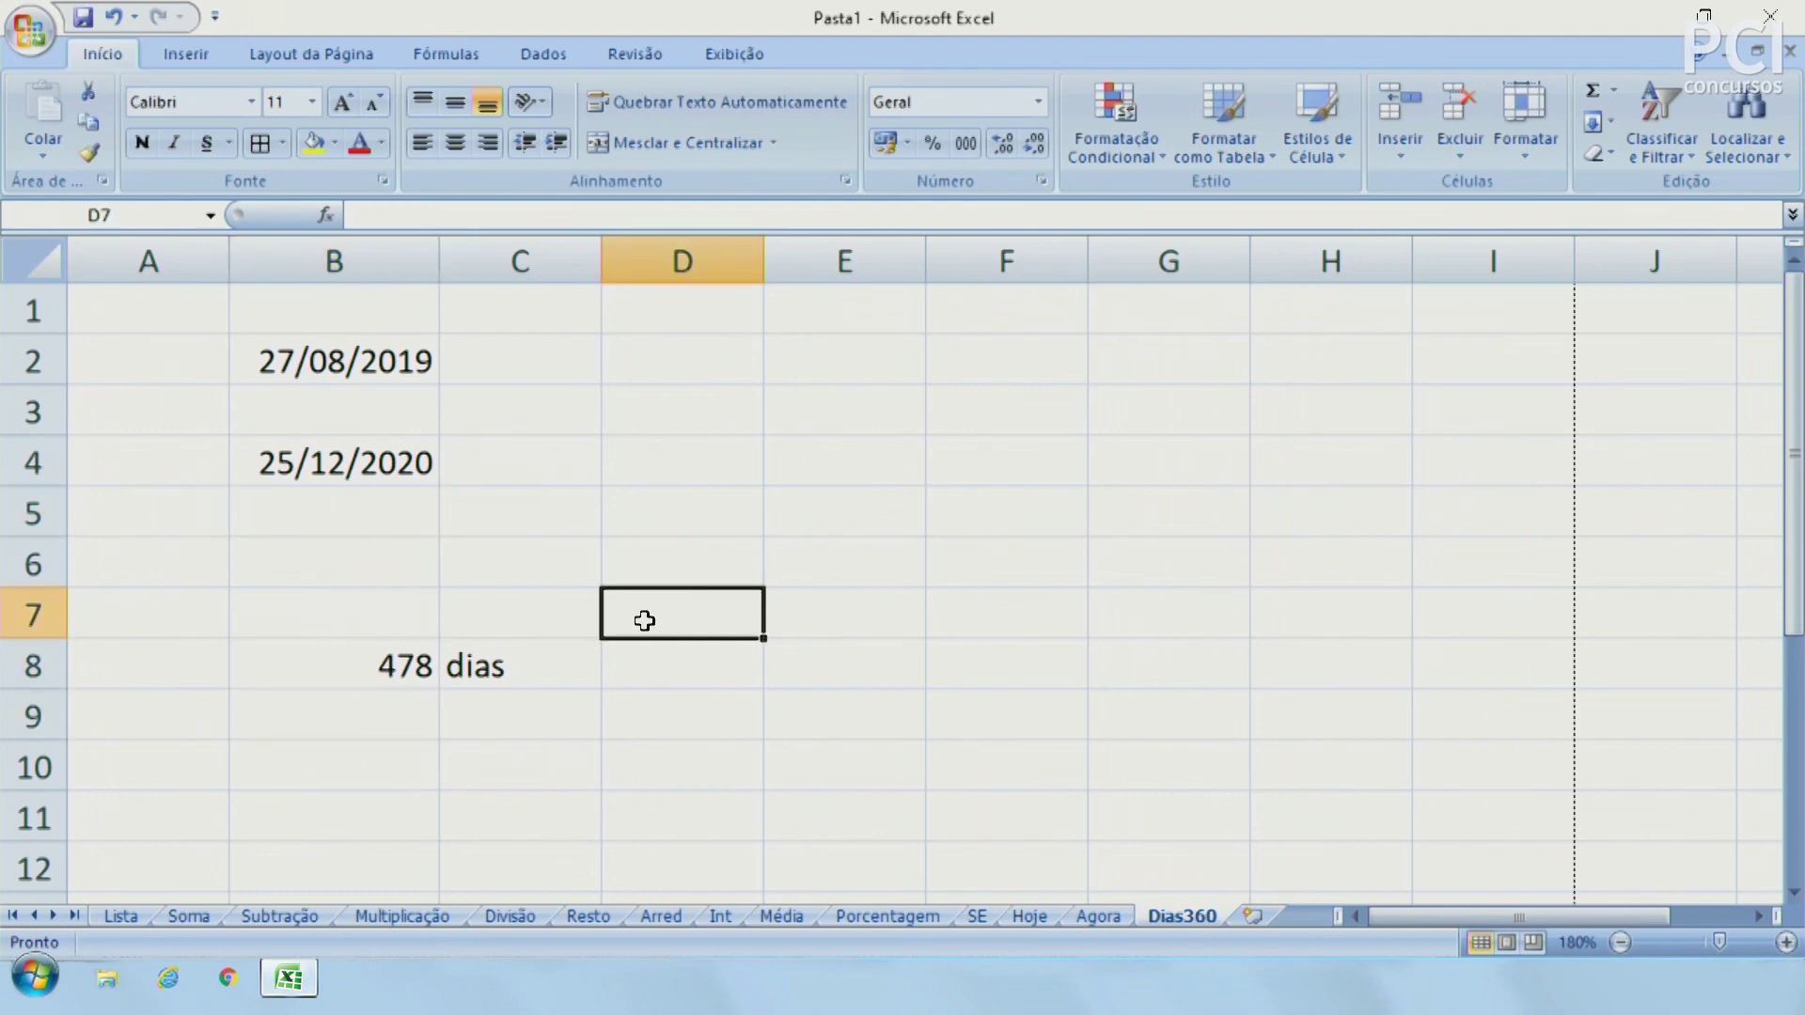
{"action": "left_click", "coordinate": [381, 662]}
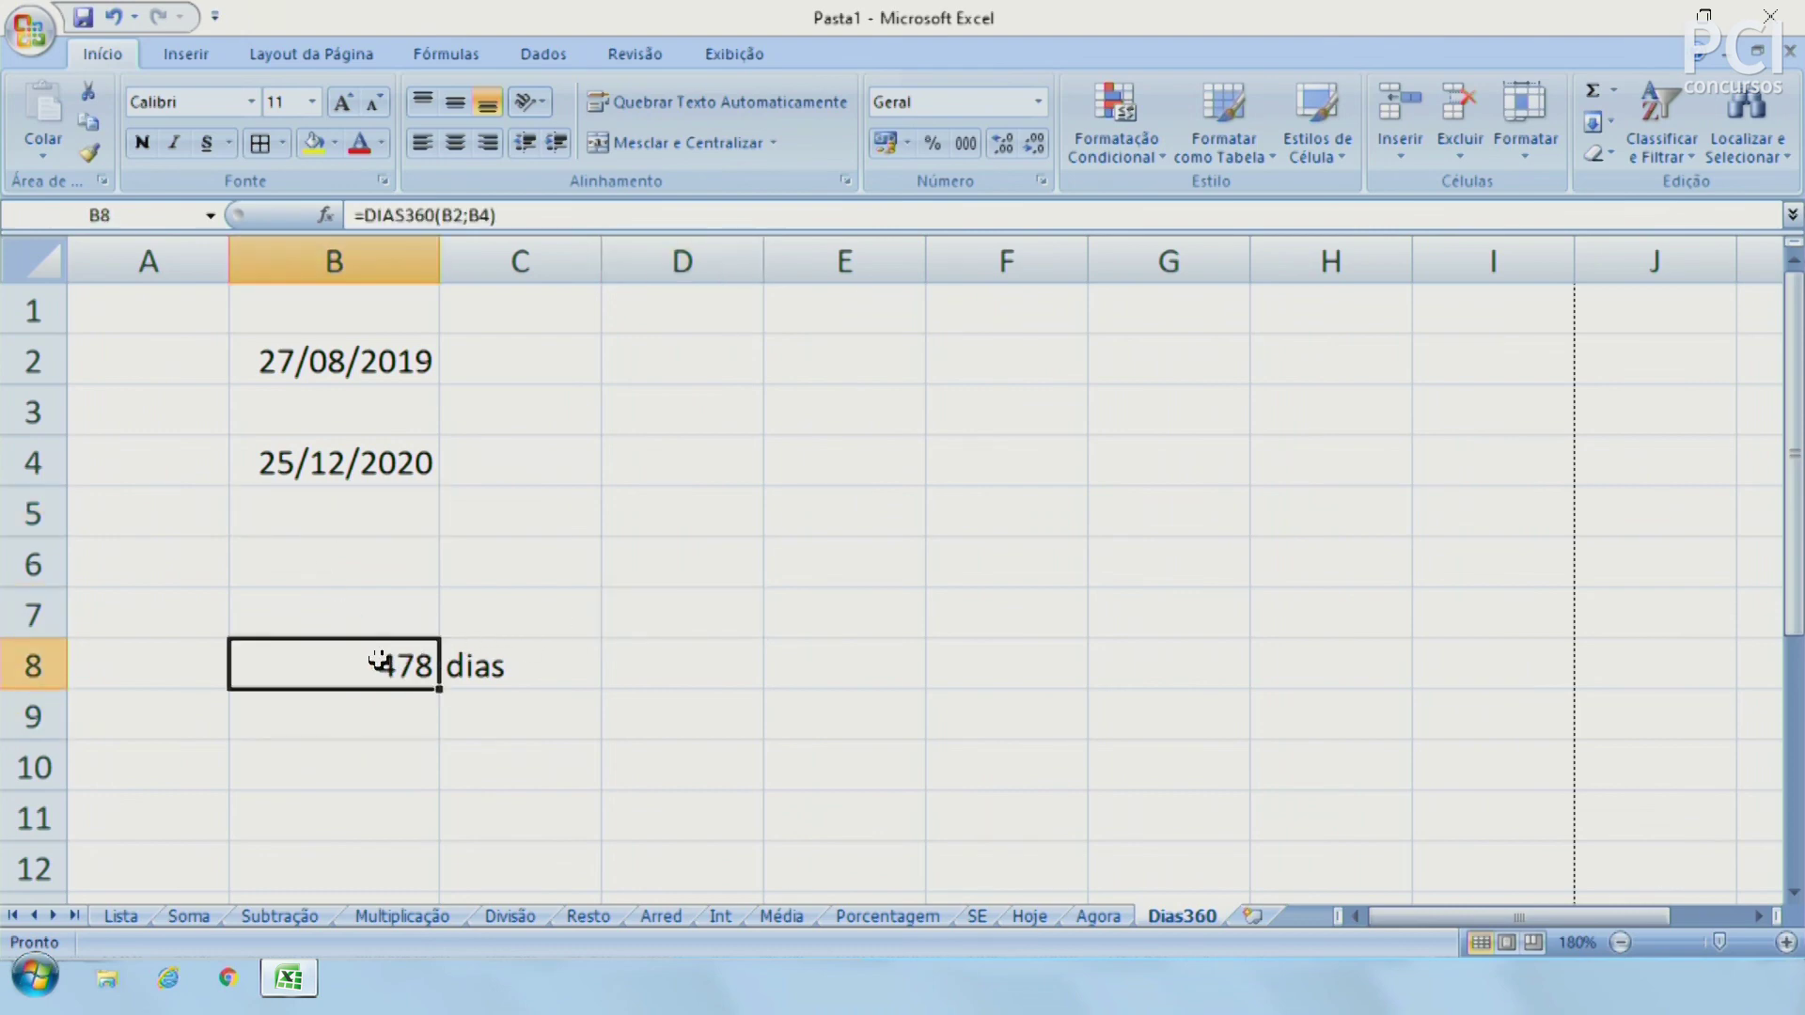
{"action": "left_click", "coordinate": [772, 597]}
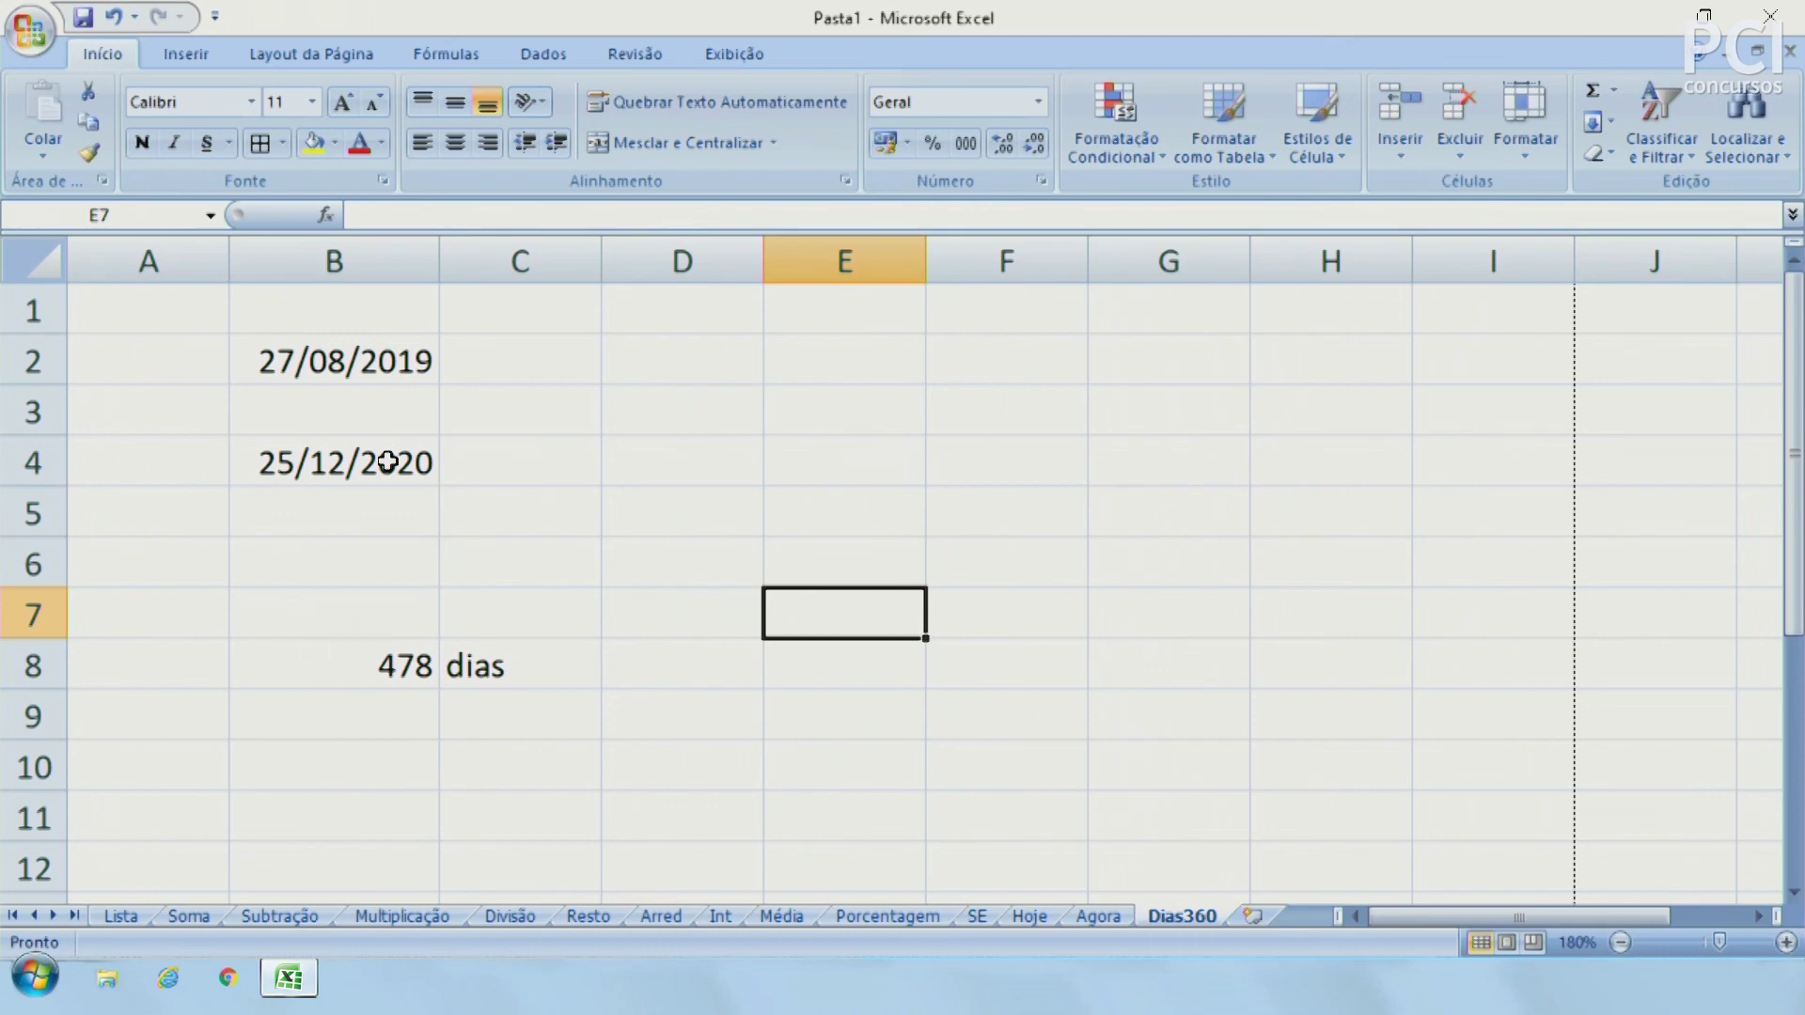
Compare the start date in B2 with the end date in B4
{"action": "left_click", "coordinate": [371, 356]}
{"action": "left_click", "coordinate": [391, 470]}
{"action": "left_click", "coordinate": [414, 366]}
{"action": "left_click", "coordinate": [414, 475]}
{"action": "left_click", "coordinate": [407, 357]}
{"action": "left_click", "coordinate": [414, 470]}
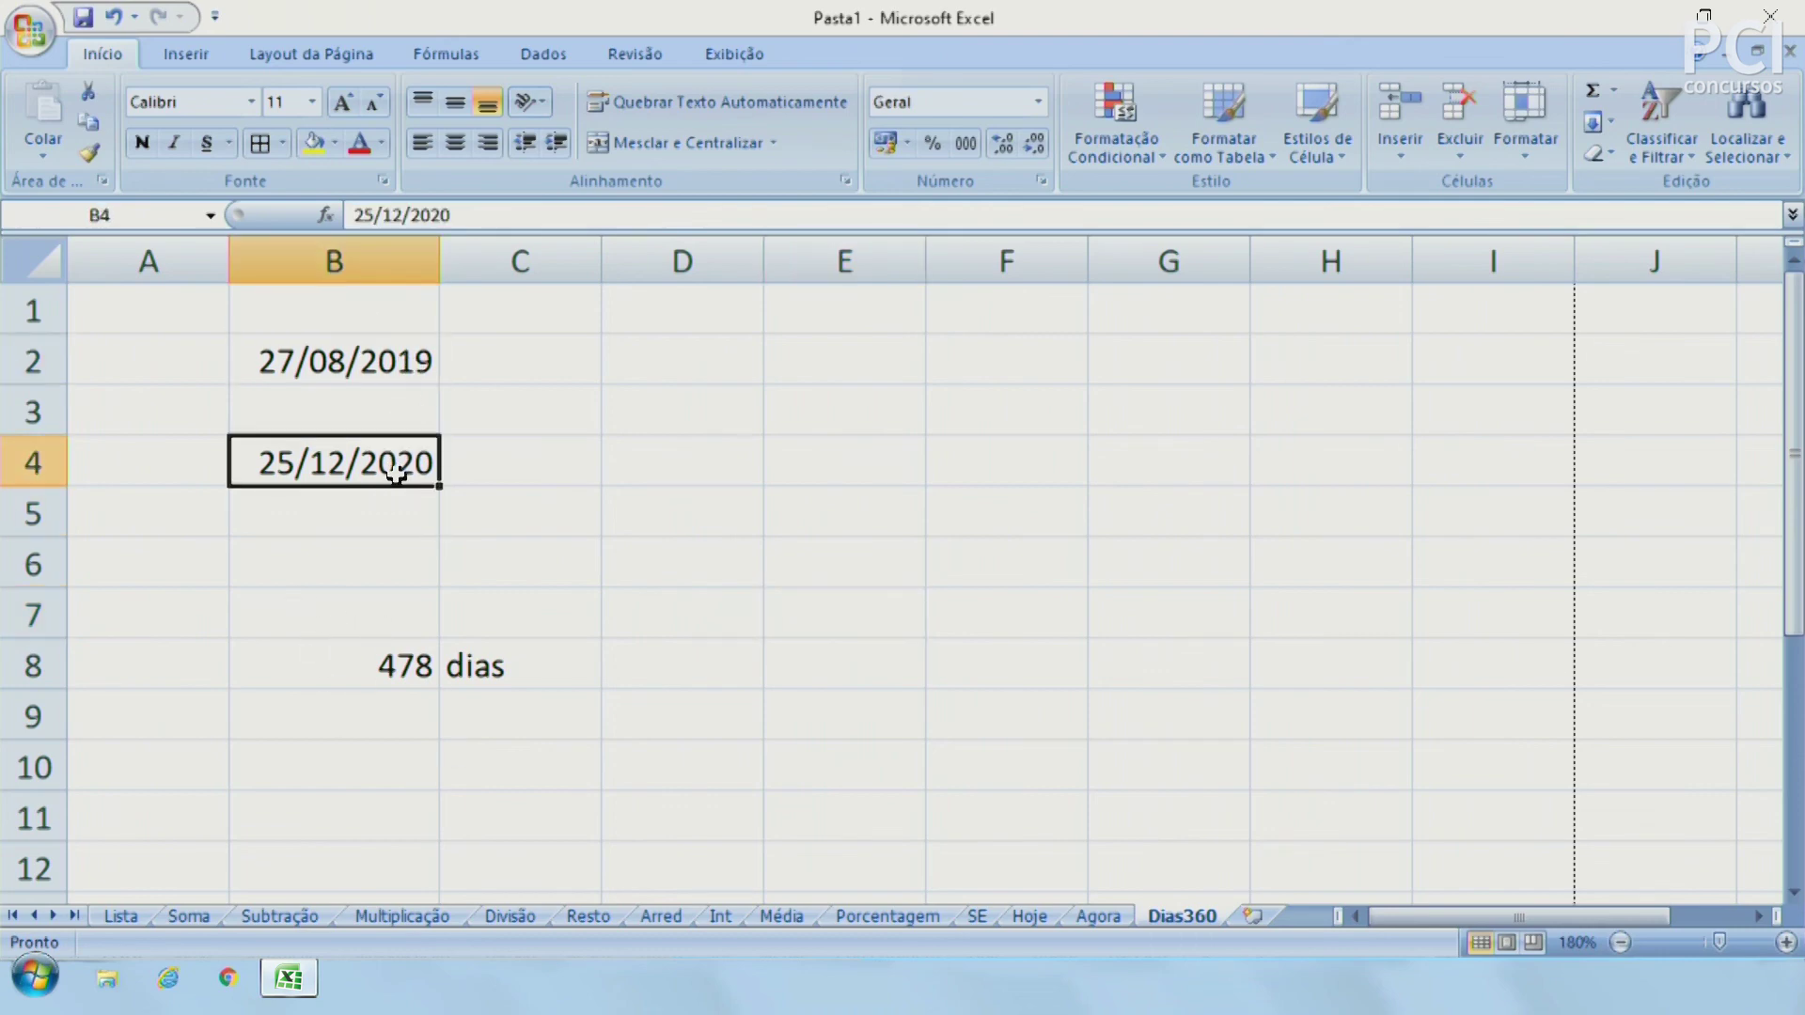
{"action": "left_click", "coordinate": [630, 521]}
{"action": "left_click", "coordinate": [661, 856]}
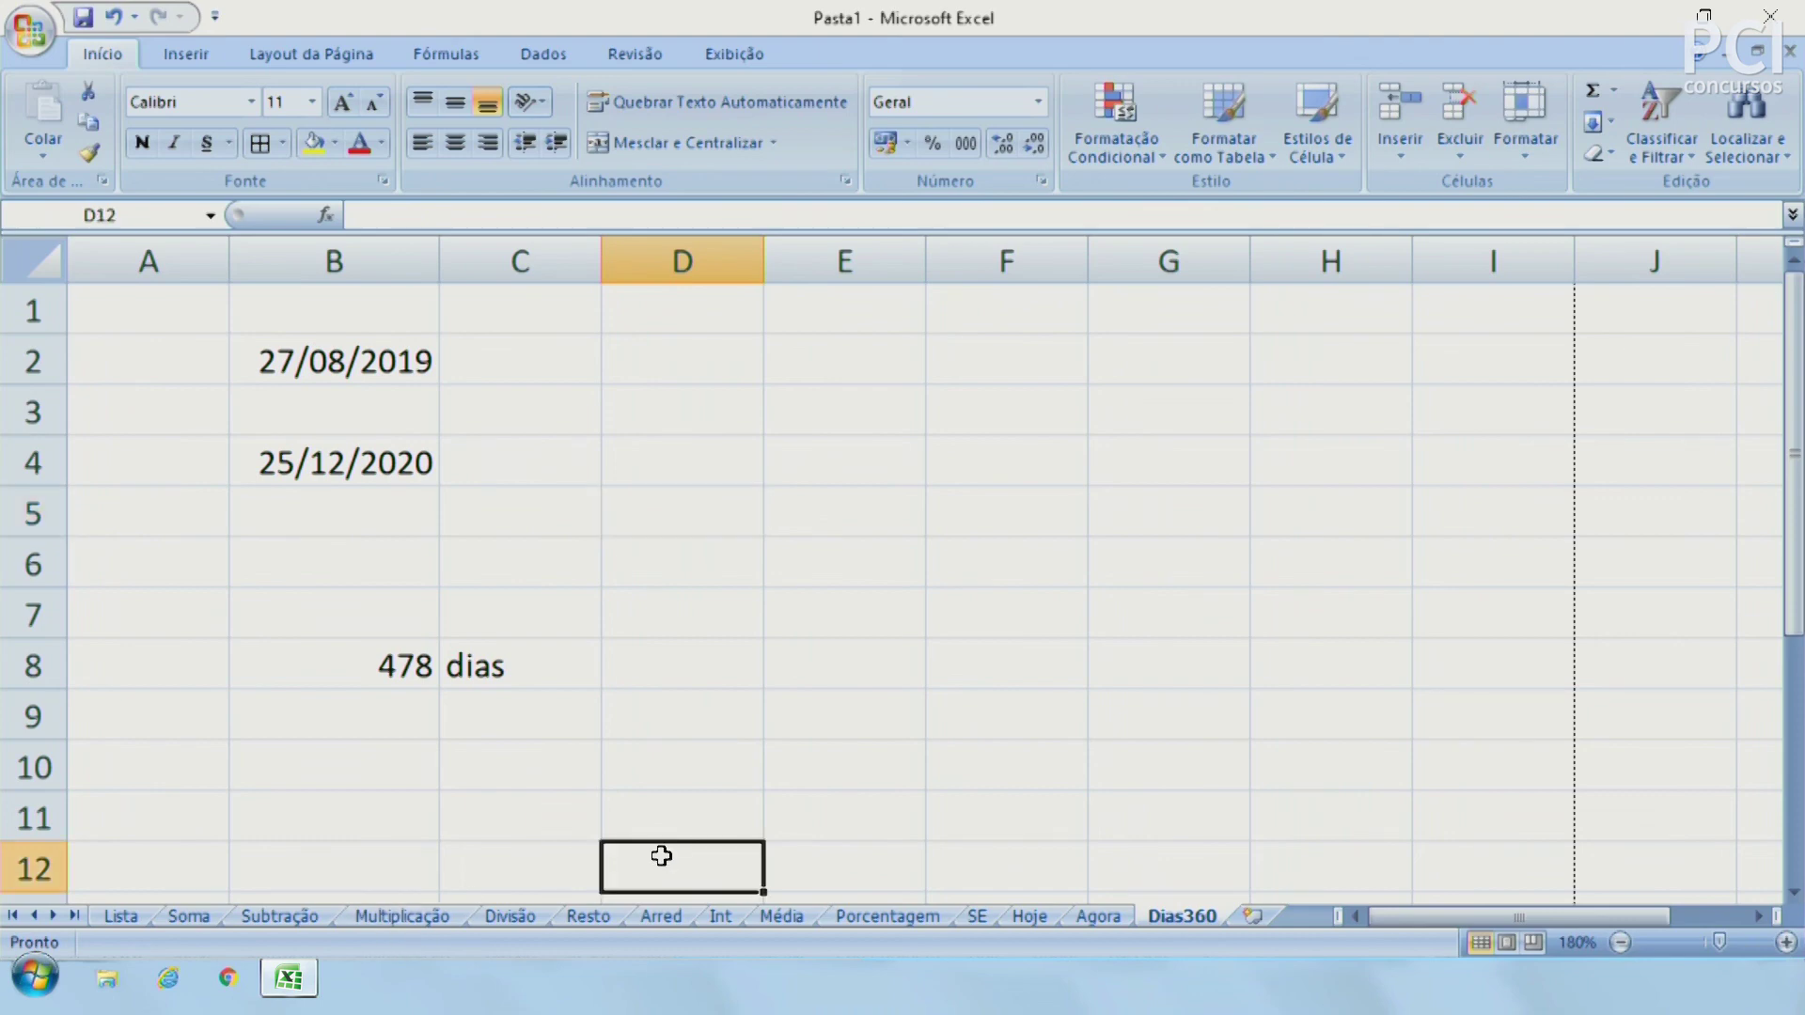